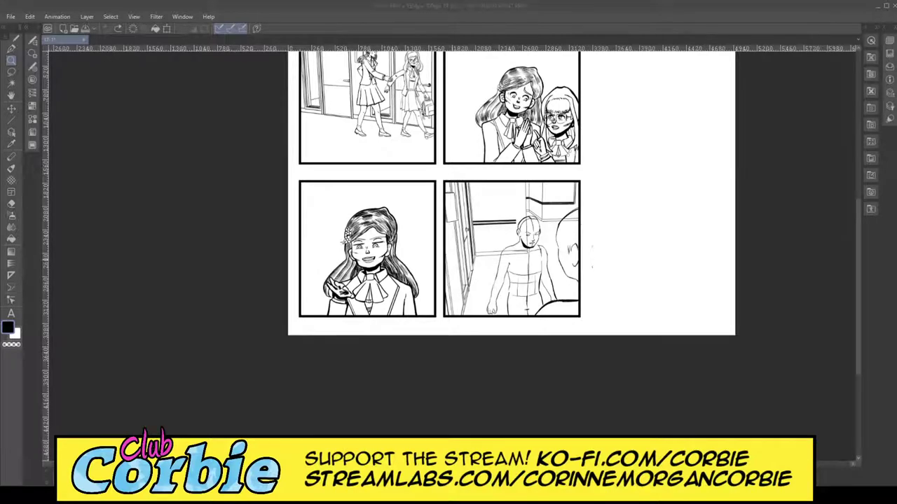
Step: Review the four-panel comic page and compare the artwork with the last edit undone and redone
scroll(369, 254, "up", 2)
scroll(396, 261, "down", 6)
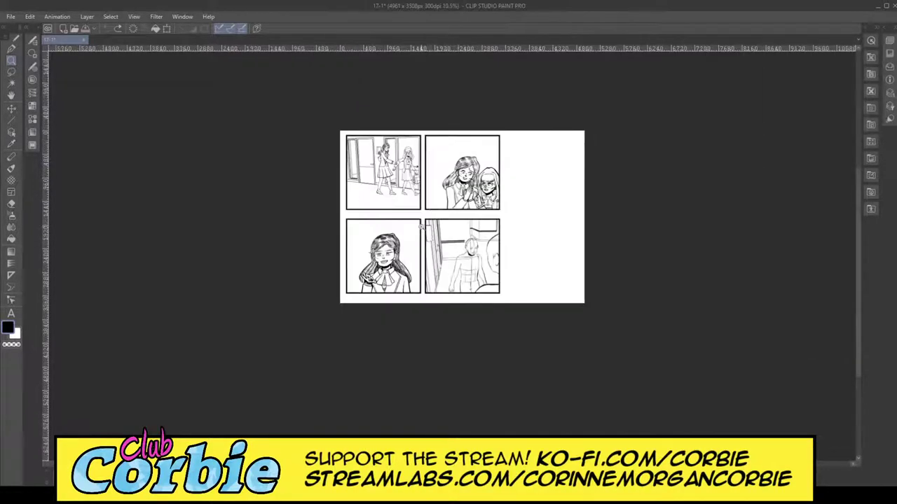
scroll(422, 219, "down", 1)
scroll(430, 204, "up", 3)
scroll(387, 320, "up", 2)
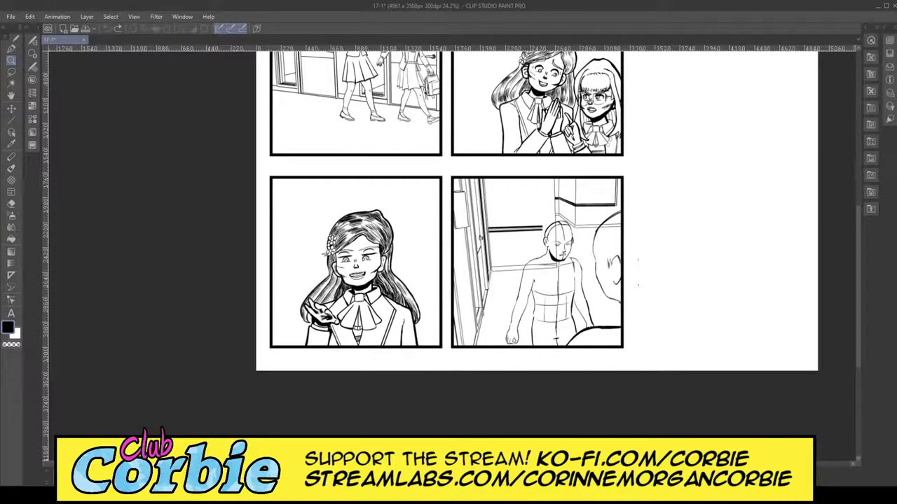
key("ctrl+z")
key("ctrl+y")
key("ctrl+z")
key("ctrl+y")
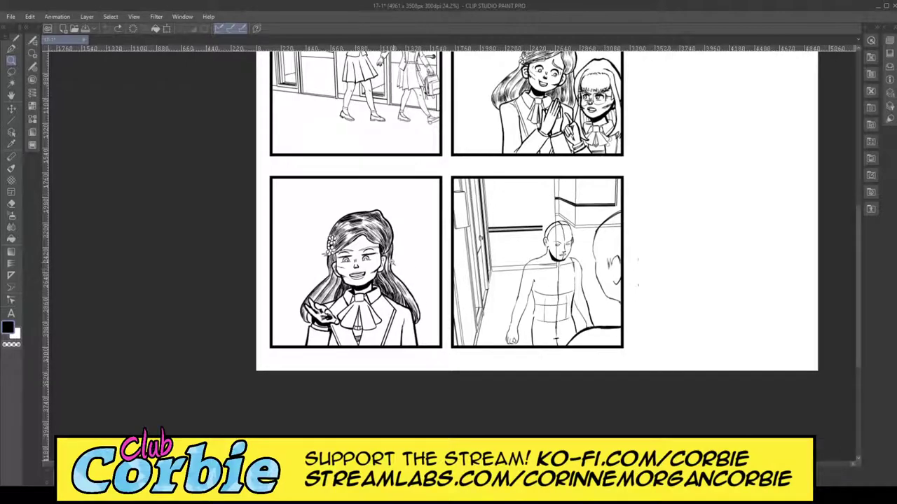
Step: Ink additional dark hair strands between the ear and the outer hair contour of the smiling girl in the lower-left panel
left_click(422, 254)
left_click(406, 243)
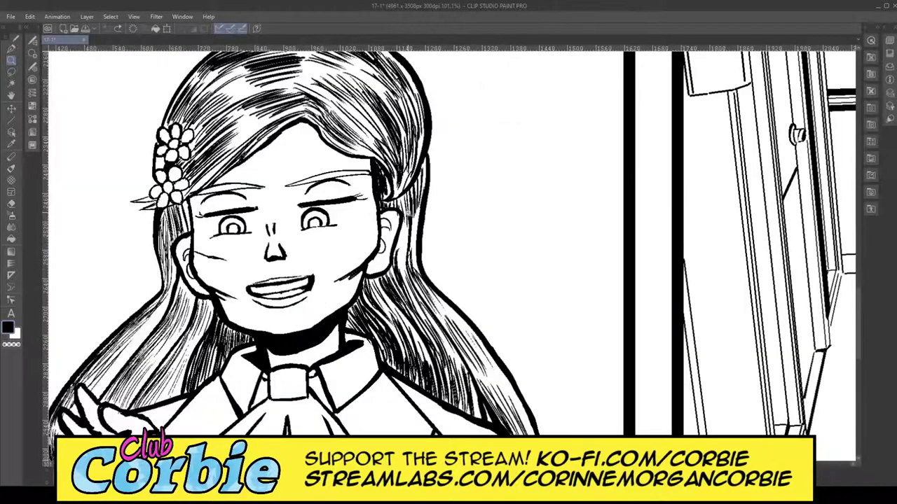
left_click(439, 220)
left_click(417, 273)
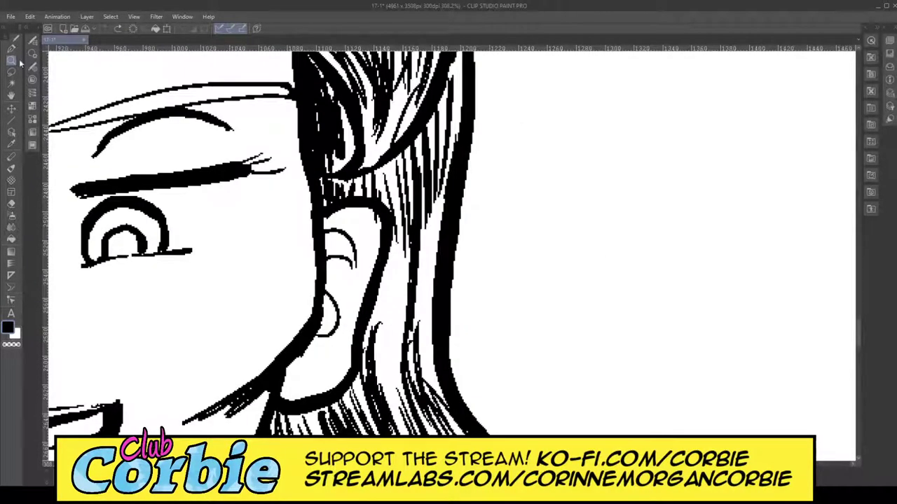
key("ctrl+minus")
key("ctrl+minus")
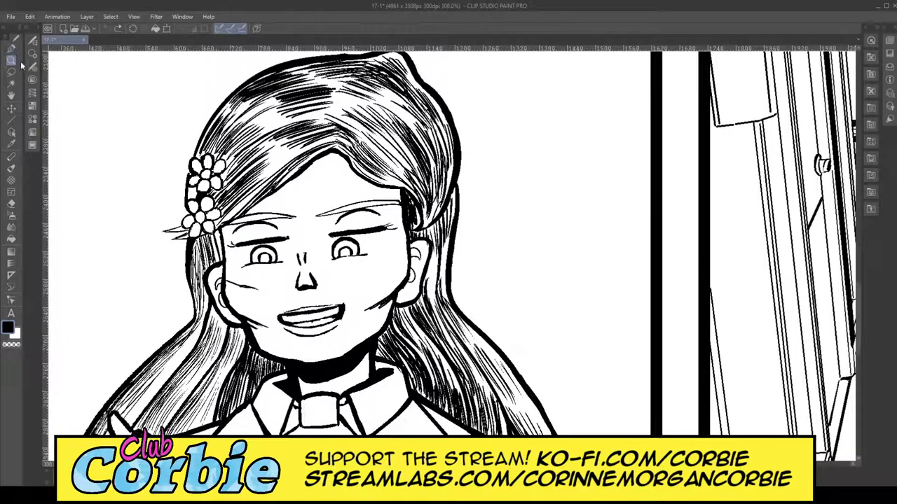
left_click(473, 283)
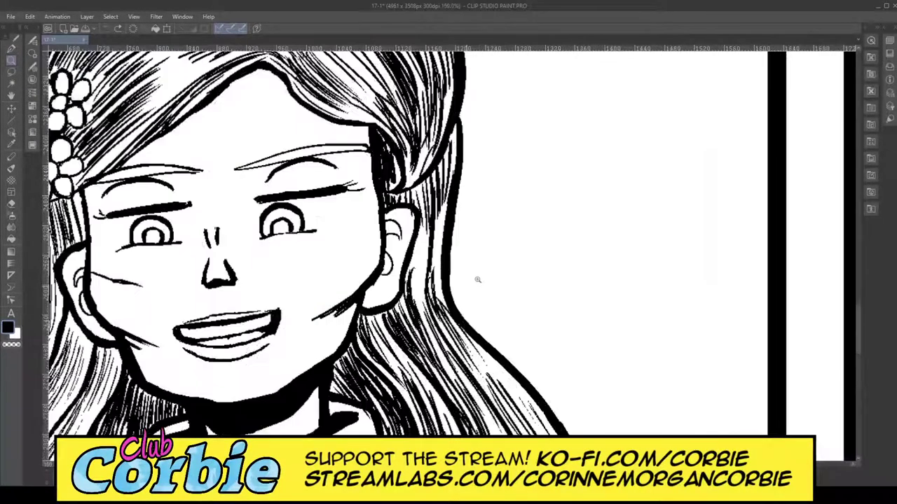
left_click(475, 281)
left_click(12, 49)
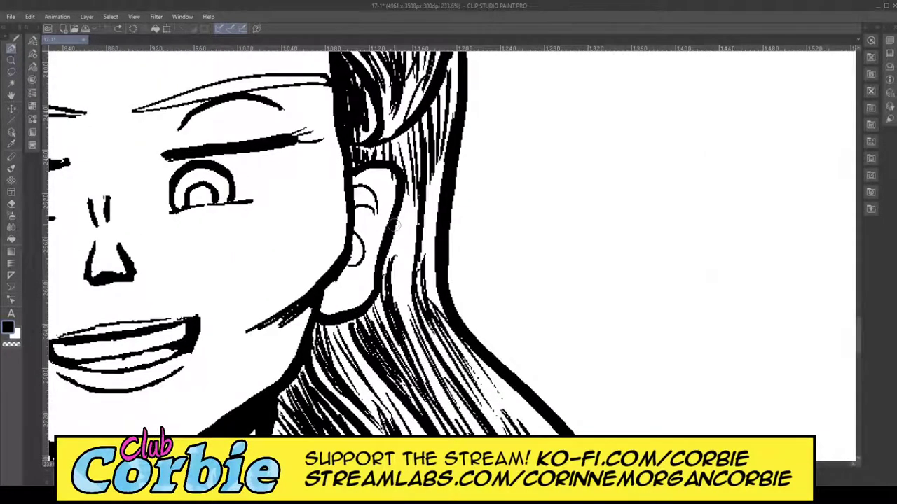
left_click_drag(397, 215, 393, 308)
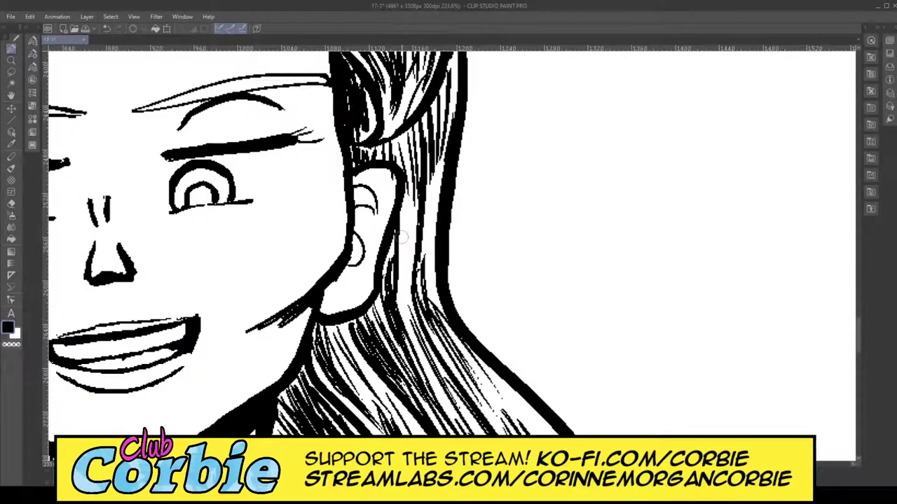
left_click_drag(406, 201, 395, 309)
mouse_move(420, 175)
left_mouse_down()
mouse_move(396, 325)
mouse_move(404, 284)
left_mouse_up()
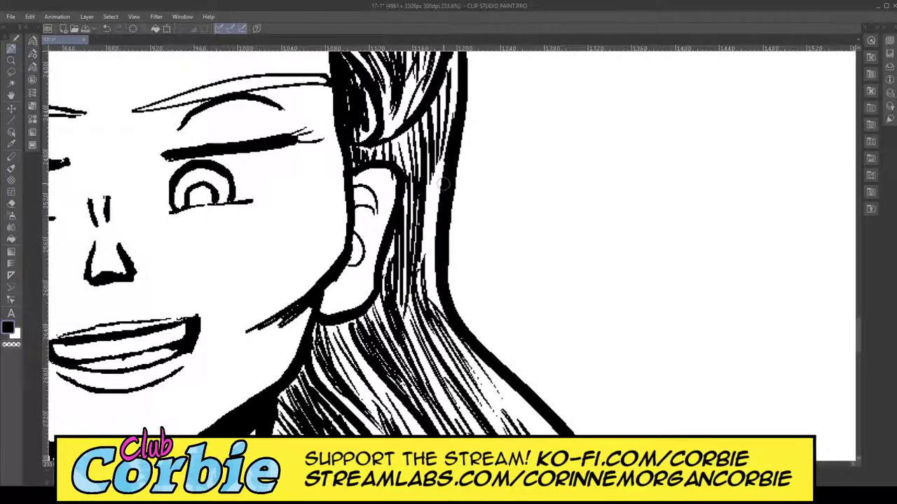
left_click_drag(443, 153, 427, 308)
left_click_drag(424, 174, 421, 287)
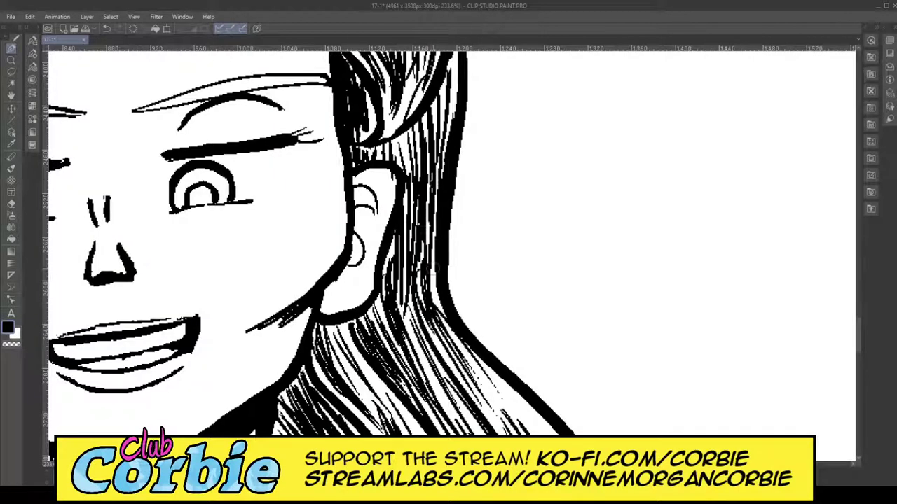
left_click_drag(435, 245, 429, 289)
left_click(11, 60)
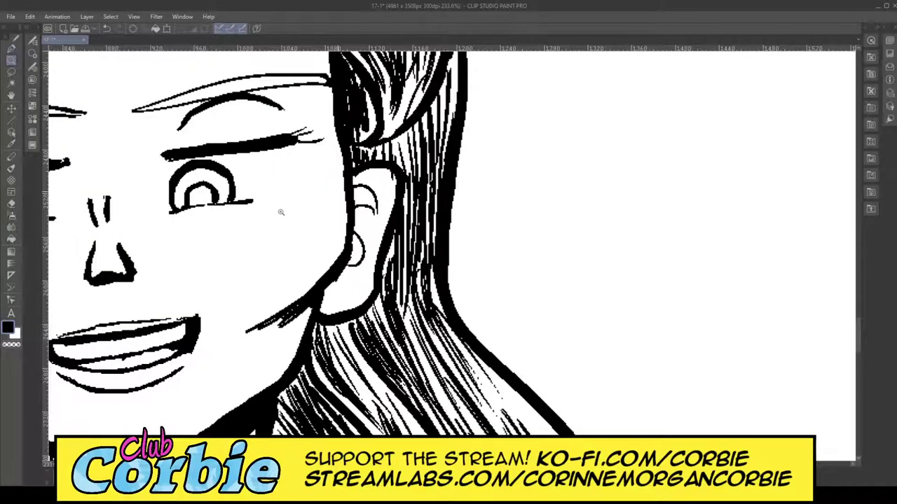
scroll(281, 211, "down", 8)
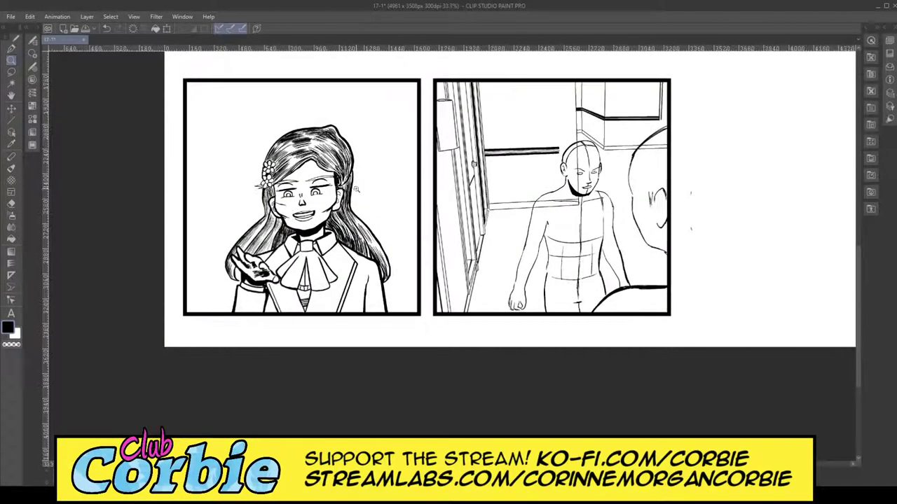
scroll(297, 154, "up", 1)
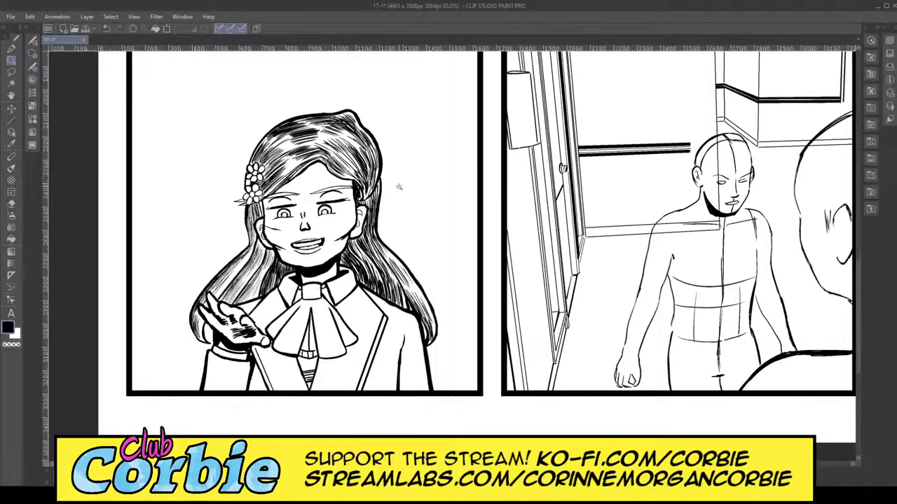
Step: Ink the side contour of the sketched figure's face in the lower-right panel, from the cheek up to the temple
scroll(382, 219, "down", 3)
scroll(584, 174, "up", 2)
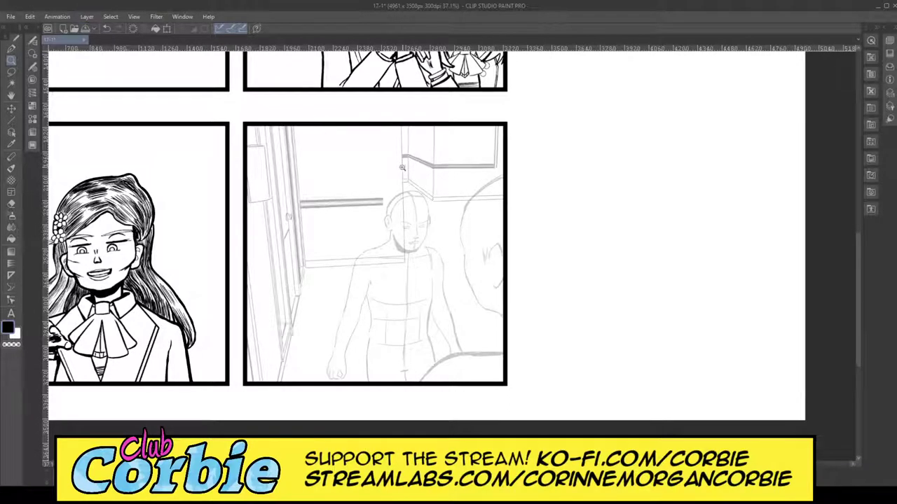
left_click(403, 224)
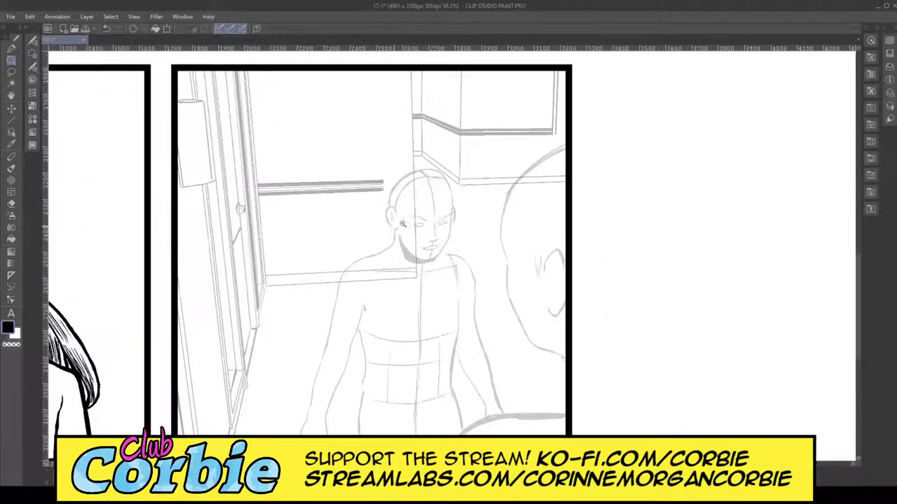
left_click(410, 222)
left_click(473, 219)
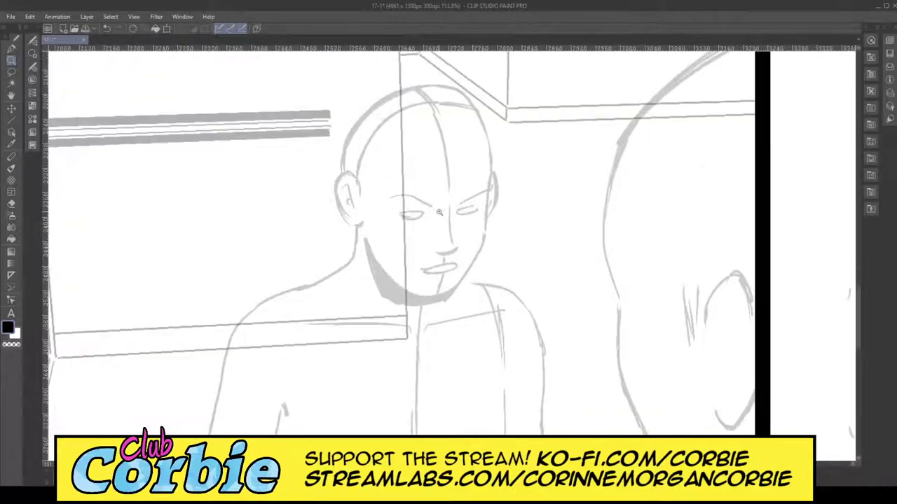
left_click(412, 189)
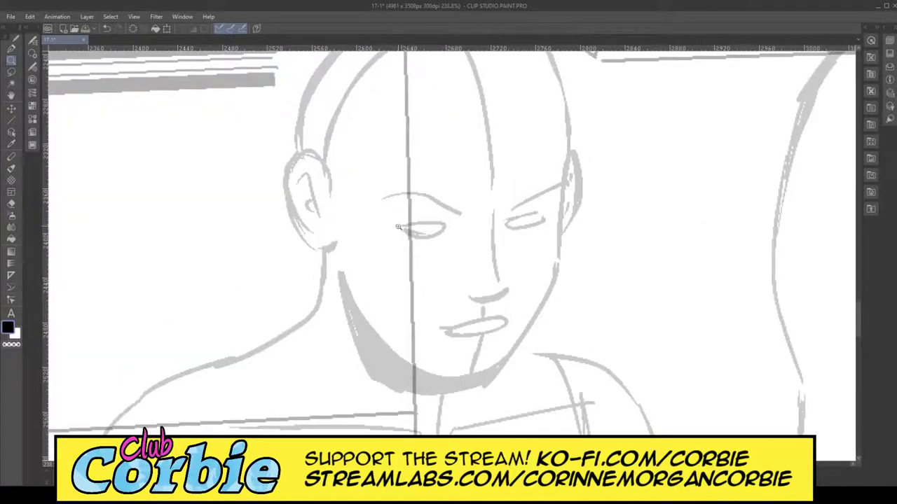
left_click_drag(412, 282, 368, 305)
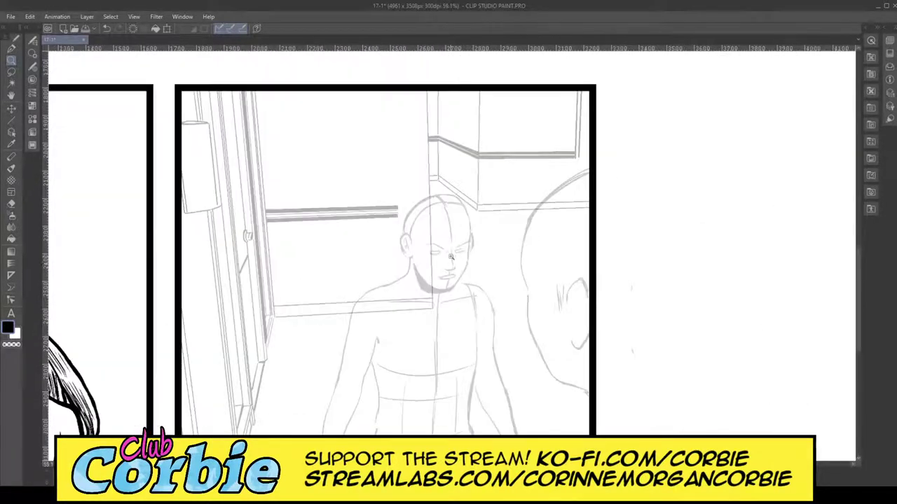
left_click(481, 240)
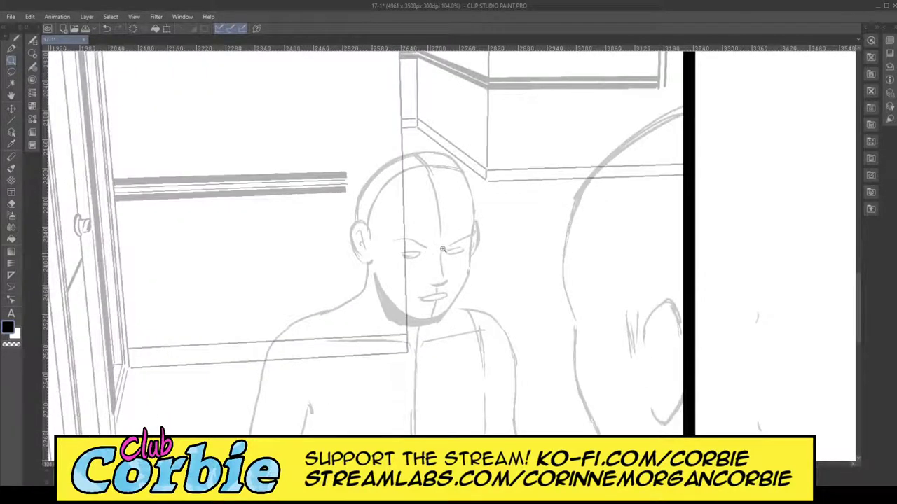
left_click(444, 248)
left_click(447, 284)
left_click(482, 321)
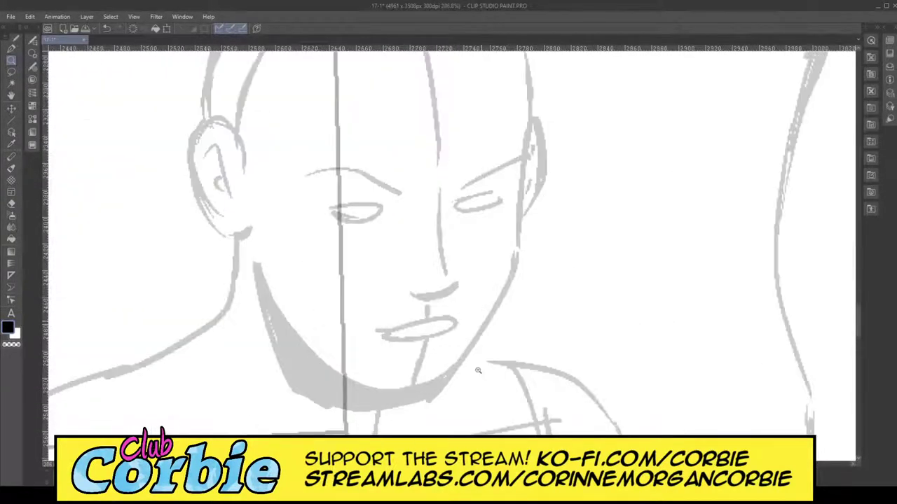
left_click(11, 50)
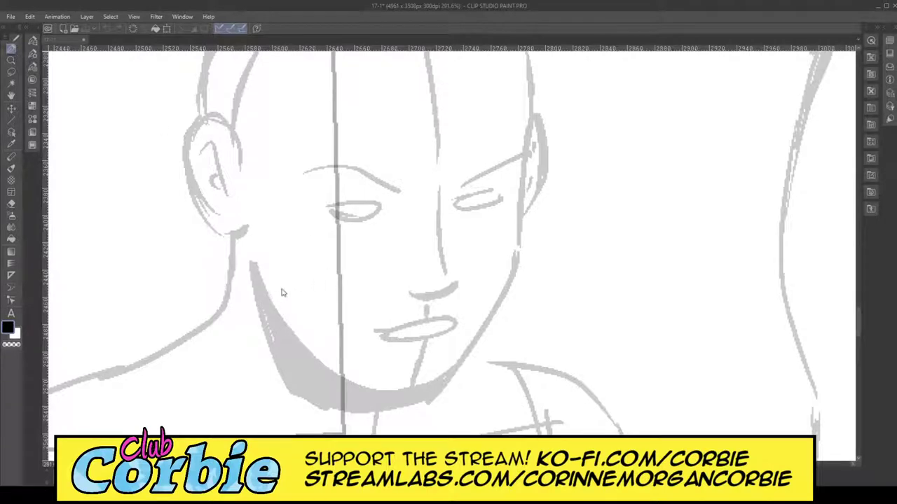
left_click(270, 300)
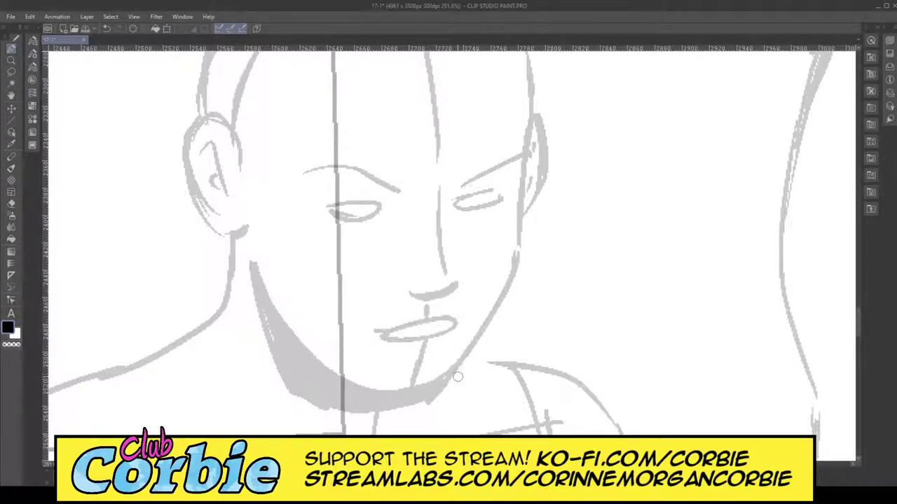
left_click_drag(433, 384, 515, 250)
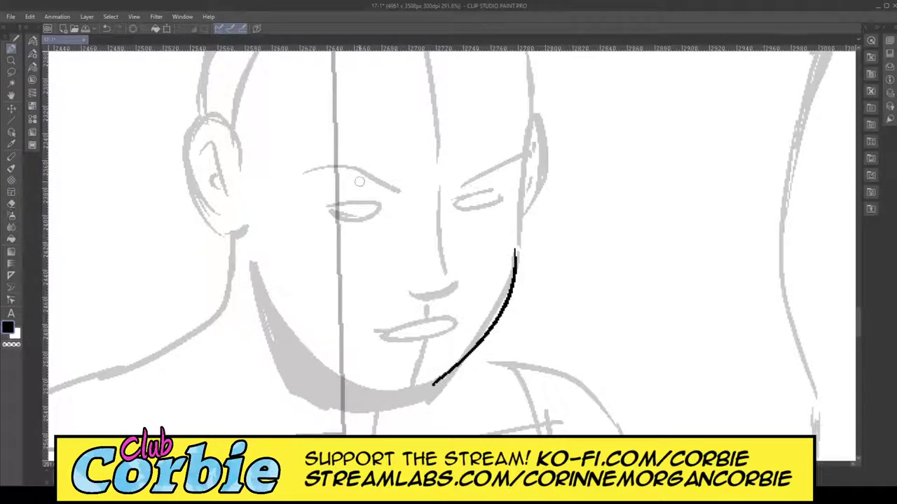
key("ctrl+z")
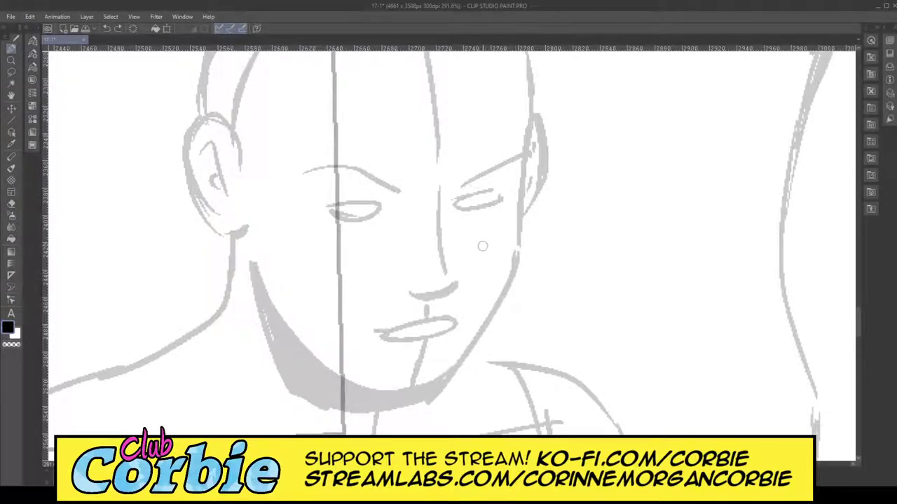
mouse_move(515, 294)
left_mouse_down()
mouse_move(524, 116)
mouse_move(537, 95)
left_mouse_up()
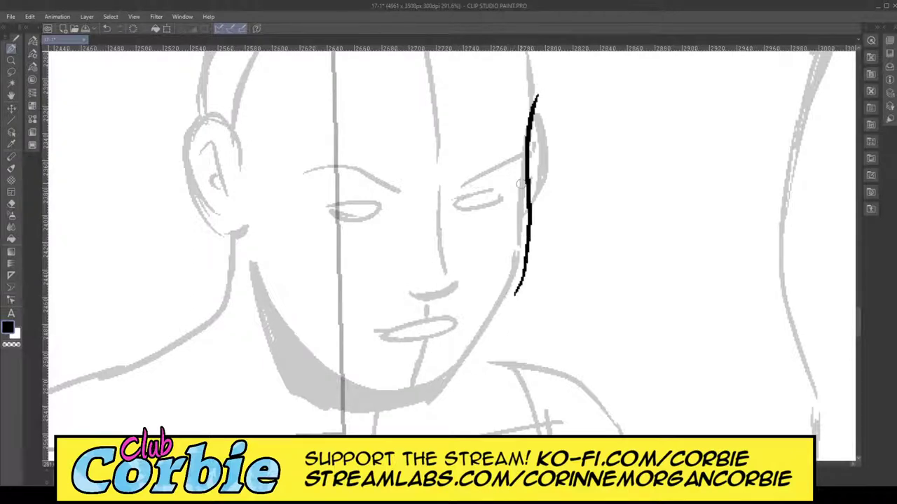
Step: Ink the figure's jawline and chin, joining the curve to the inked side of the face
left_click_drag(258, 270, 382, 413)
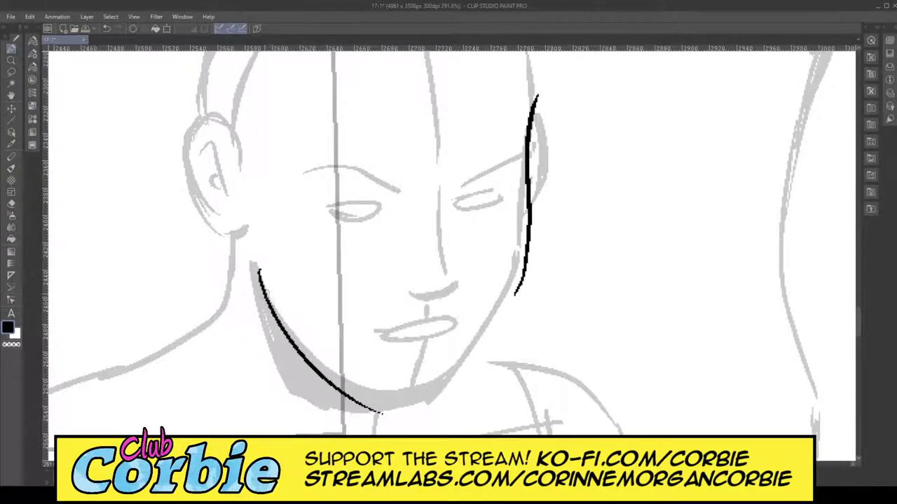
left_click_drag(259, 273, 385, 401)
mouse_move(281, 319)
left_mouse_down()
mouse_move(395, 394)
mouse_move(419, 397)
left_mouse_up()
mouse_move(513, 298)
left_mouse_down()
mouse_move(442, 387)
mouse_move(412, 400)
left_mouse_up()
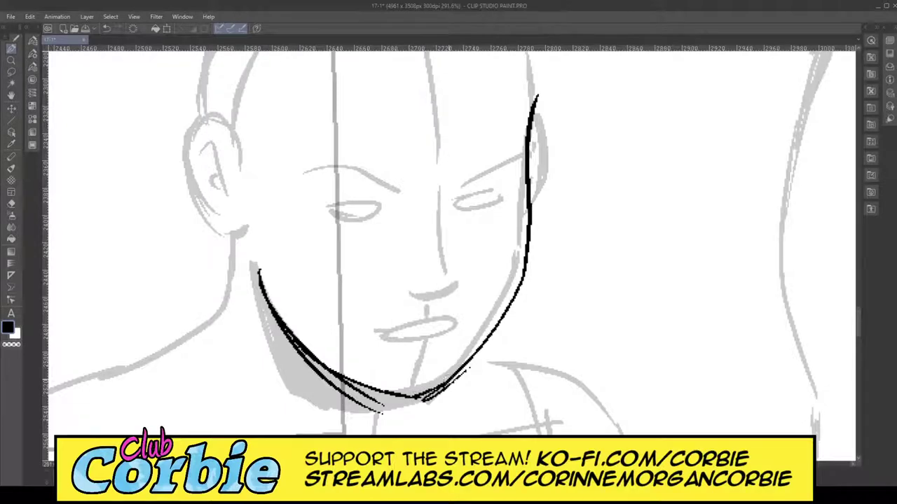
left_click_drag(481, 350, 424, 398)
Step: Erase the stray doubled strokes along the jaw and chin to leave one clean contour
left_click(11, 203)
left_click_drag(323, 375, 372, 418)
left_click_drag(289, 369, 316, 389)
mouse_move(265, 333)
left_mouse_down()
mouse_move(329, 385)
mouse_move(258, 311)
mouse_move(345, 394)
mouse_move(390, 415)
left_mouse_up()
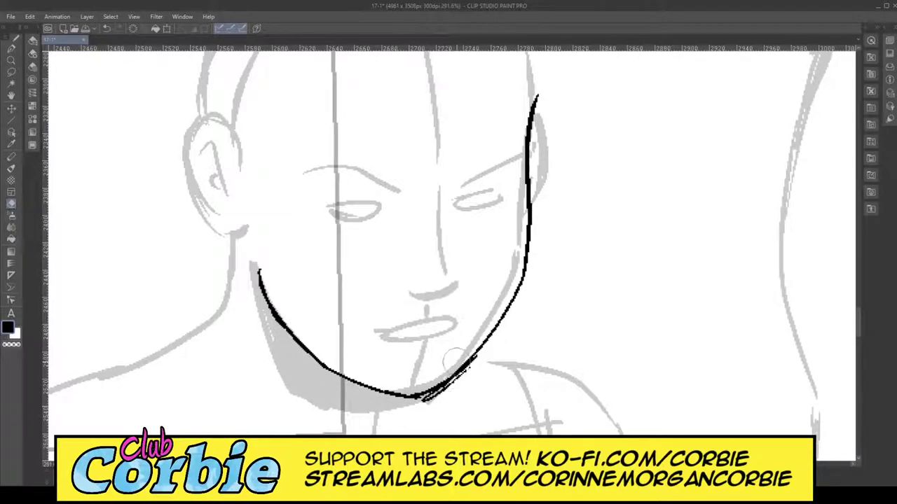
mouse_move(407, 416)
left_mouse_down()
mouse_move(483, 368)
mouse_move(470, 376)
mouse_move(483, 361)
mouse_move(459, 339)
left_mouse_up()
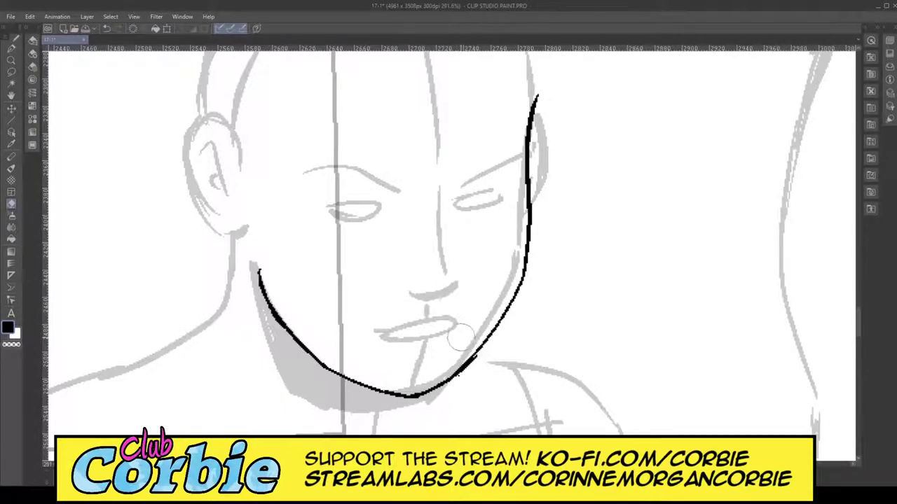
Step: Ink the upper eyelid lines of both eyes over the face sketch
left_click(12, 48)
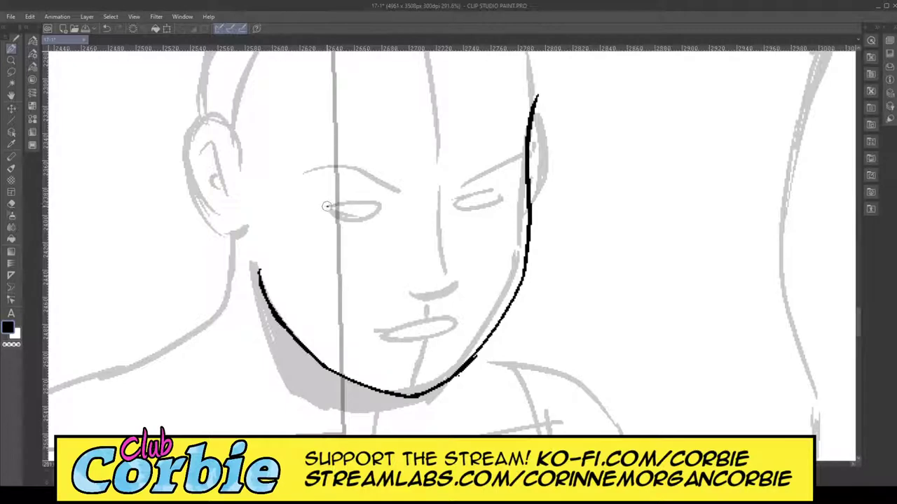
mouse_move(327, 206)
left_mouse_down()
mouse_move(384, 210)
mouse_move(328, 206)
left_mouse_up()
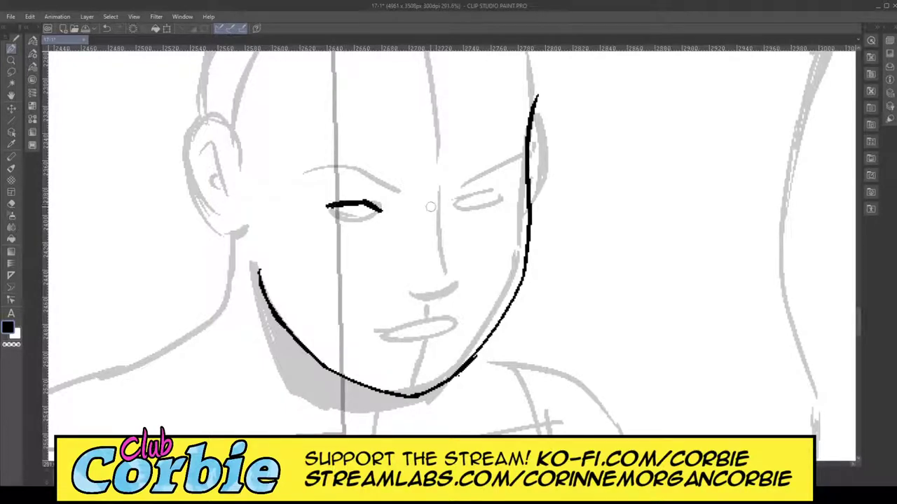
mouse_move(454, 207)
left_mouse_down()
mouse_move(511, 188)
mouse_move(461, 202)
left_mouse_up()
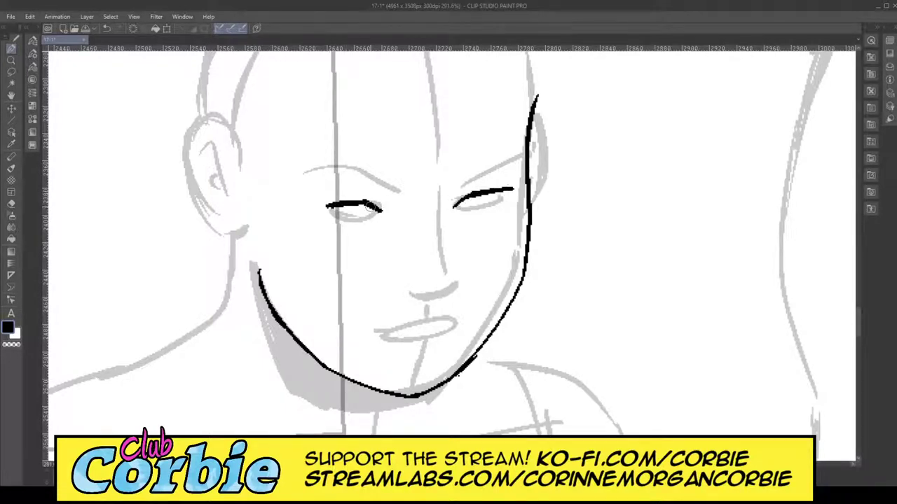
left_click_drag(354, 206, 363, 234)
key("ctrl+z")
left_click_drag(315, 212, 318, 217)
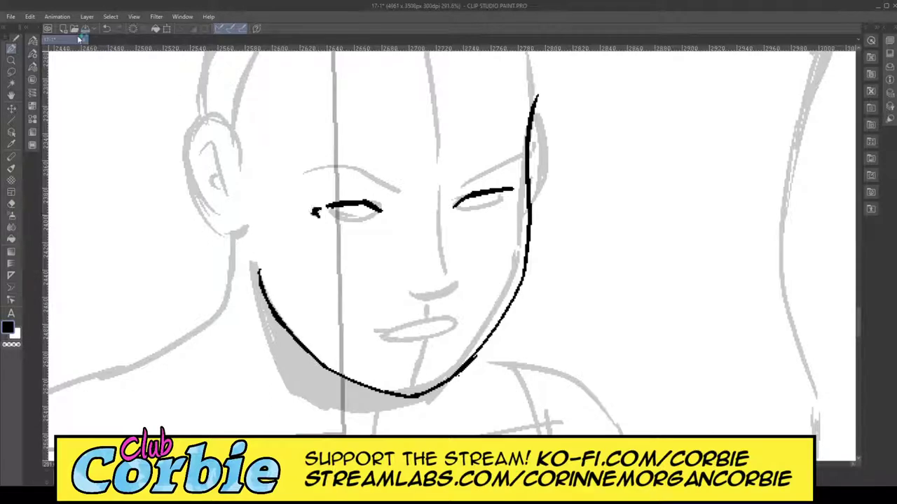
key("ctrl+z")
Step: Ink the outer corner of the eye nearer the fully visible ear and draw the irises of both eyes
mouse_move(320, 217)
left_mouse_down()
mouse_move(326, 204)
mouse_move(364, 231)
mouse_move(374, 209)
mouse_move(370, 227)
mouse_move(357, 211)
mouse_move(359, 227)
left_mouse_up()
mouse_move(461, 210)
left_mouse_down()
mouse_move(484, 210)
mouse_move(480, 225)
mouse_move(466, 207)
mouse_move(467, 219)
left_mouse_up()
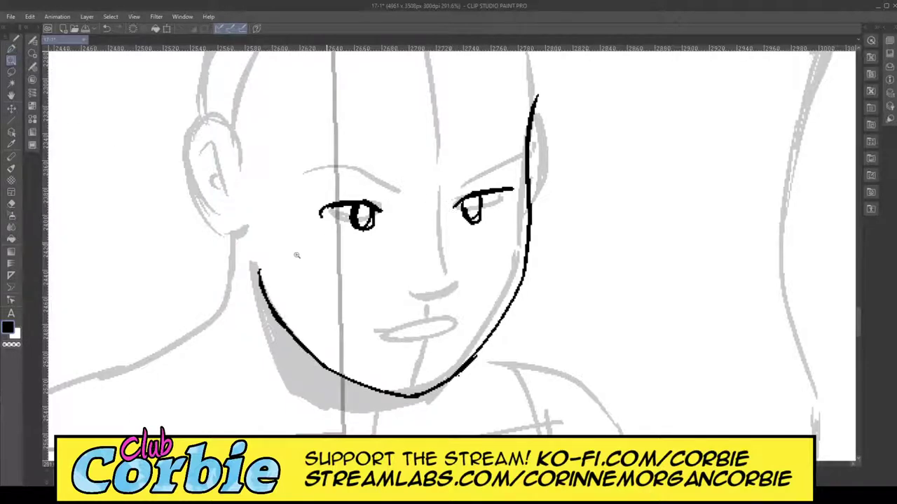
Step: Thicken the upper eyelid lines of both eyes into heavy, tapered black lashes
left_click_drag(332, 235, 293, 274)
left_click_drag(338, 244, 368, 235)
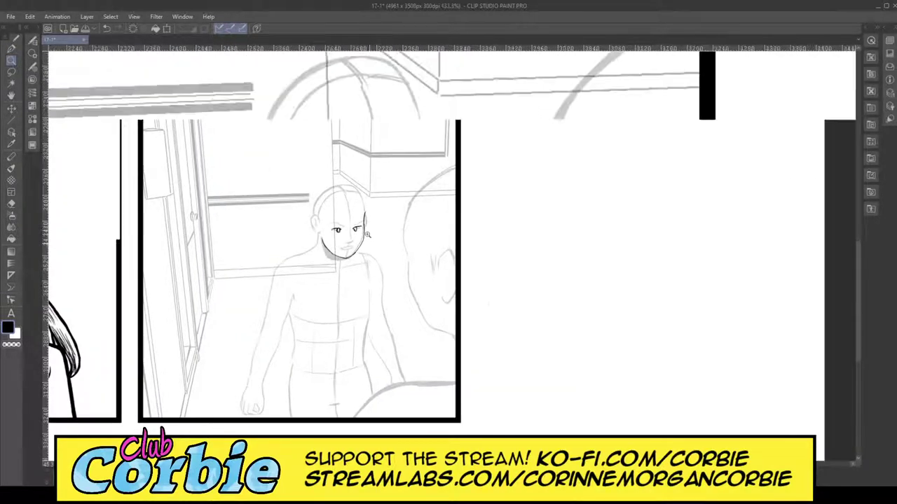
left_click(367, 235)
left_click(378, 223)
left_click(391, 210)
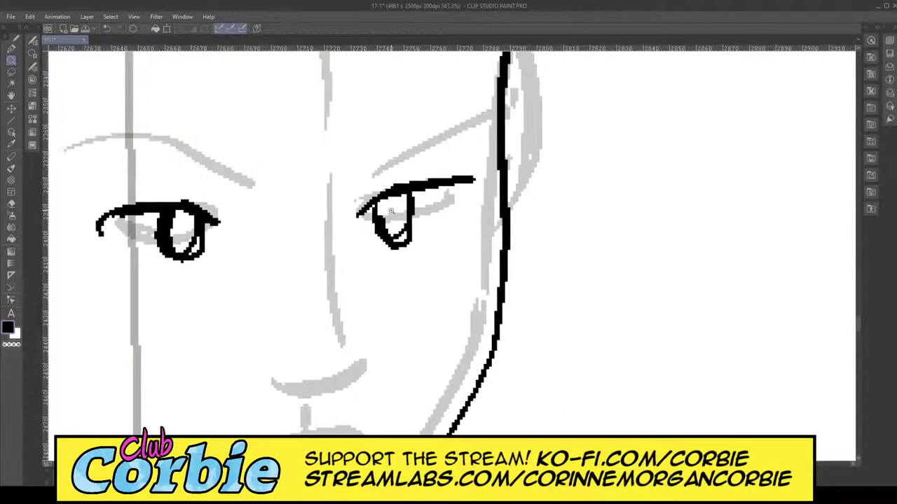
left_click(391, 210)
left_click(11, 48)
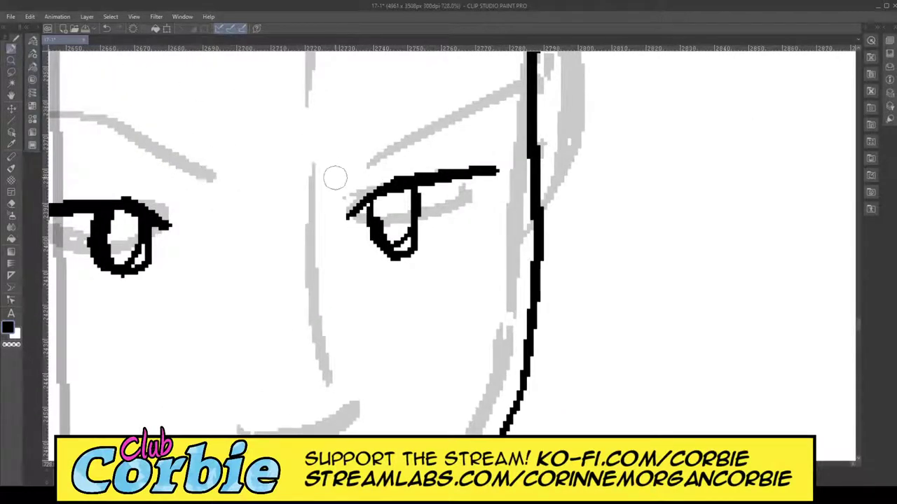
mouse_move(342, 210)
left_mouse_down()
mouse_move(400, 170)
mouse_move(503, 169)
left_mouse_up()
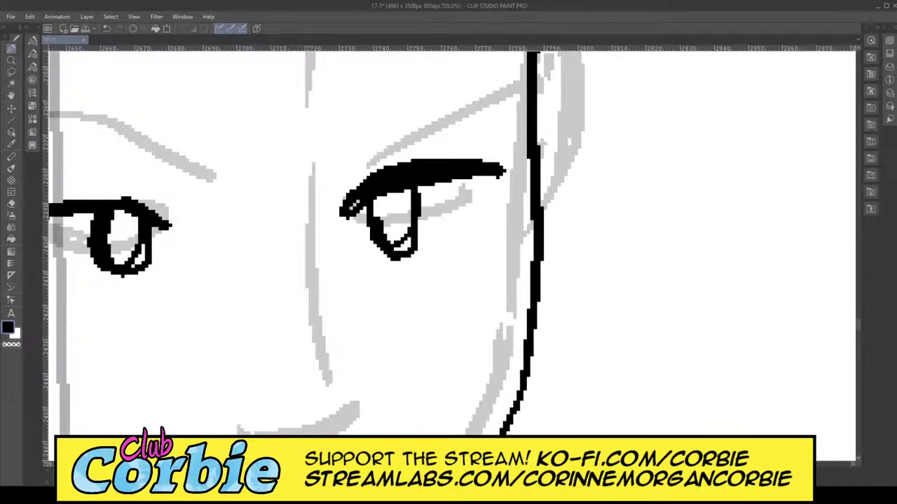
left_click_drag(490, 464, 479, 465)
mouse_move(446, 225)
left_mouse_down()
mouse_move(445, 210)
mouse_move(384, 197)
mouse_move(324, 203)
mouse_move(307, 223)
left_mouse_up()
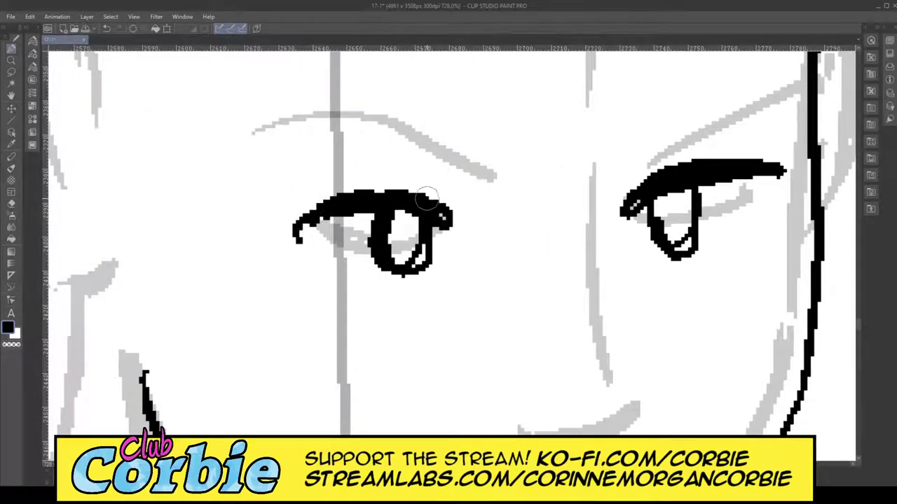
left_click_drag(426, 198, 450, 223)
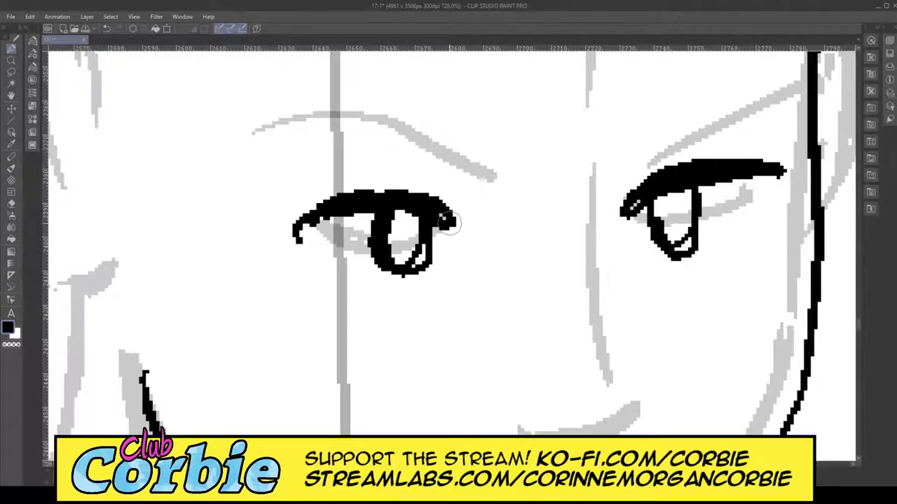
Step: Erase part of the iris nearer the fully visible ear and redraw both irises wider with heavier outlines
left_click(11, 203)
left_click_drag(421, 284, 421, 236)
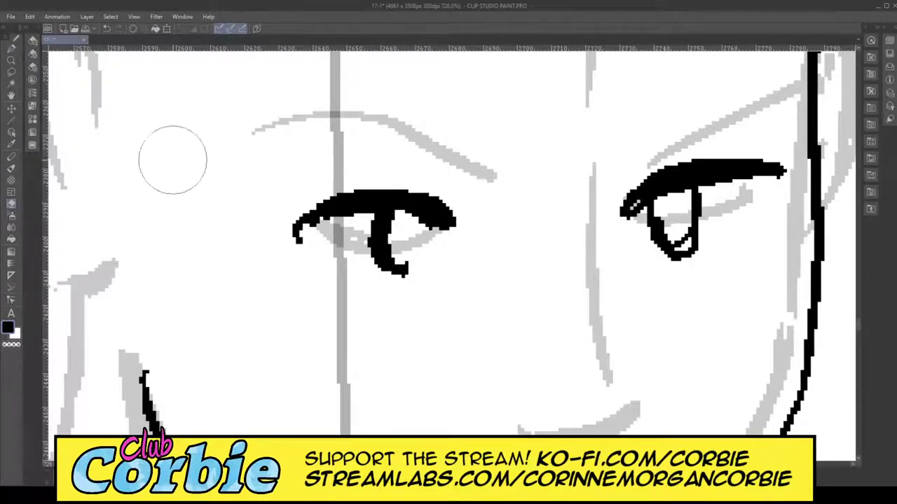
left_click(11, 47)
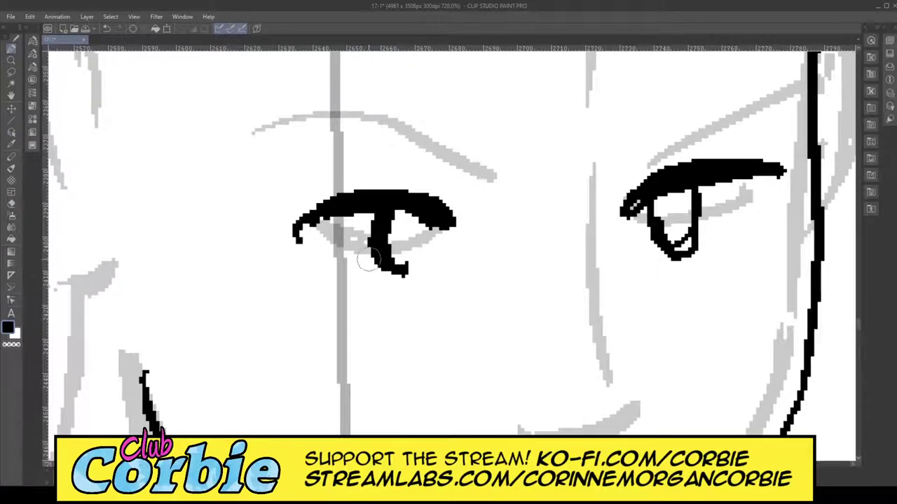
mouse_move(368, 259)
left_mouse_down()
mouse_move(364, 213)
mouse_move(367, 254)
mouse_move(364, 238)
mouse_move(381, 266)
mouse_move(401, 264)
mouse_move(419, 240)
mouse_move(414, 215)
mouse_move(407, 265)
mouse_move(414, 239)
left_mouse_up()
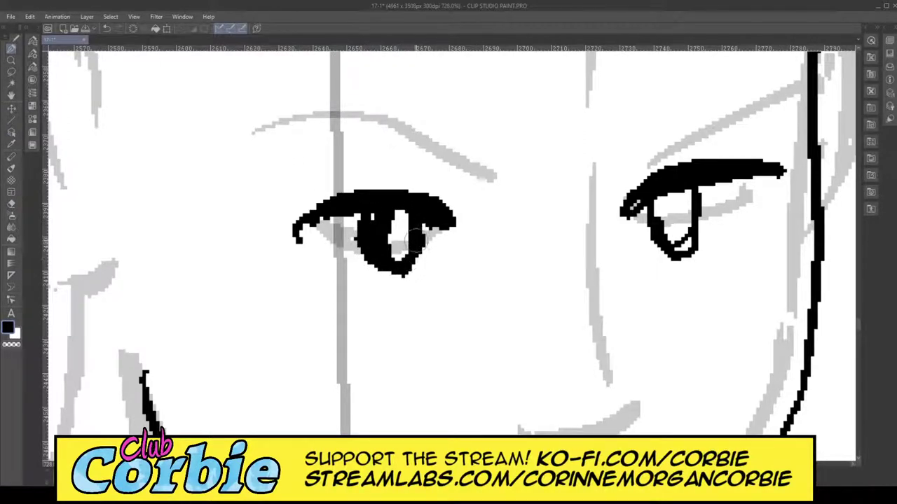
mouse_move(669, 188)
left_mouse_down()
mouse_move(662, 224)
mouse_move(688, 254)
mouse_move(710, 228)
mouse_move(706, 188)
mouse_move(697, 248)
left_mouse_up()
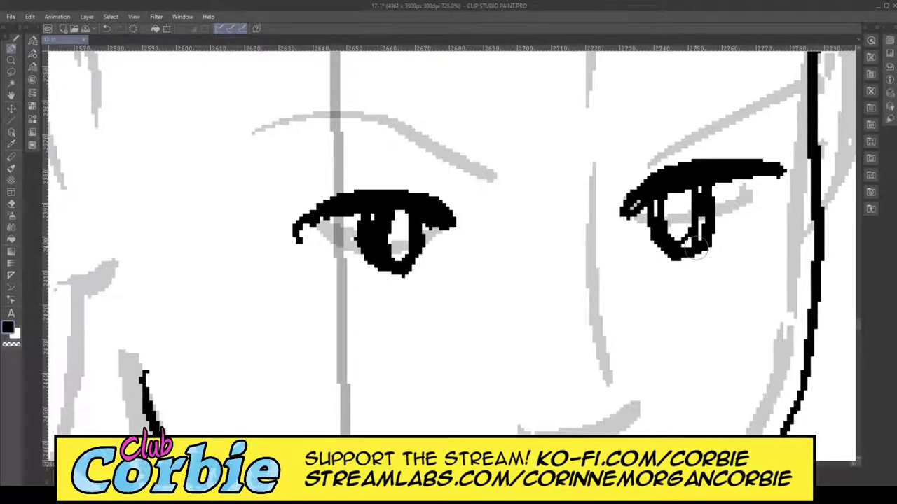
Step: Erase the stray lines inside both irises to leave open white centres
left_click(12, 204)
mouse_move(666, 210)
left_mouse_down()
mouse_move(672, 231)
mouse_move(685, 210)
left_mouse_up()
mouse_move(450, 246)
left_mouse_down()
mouse_move(391, 235)
mouse_move(393, 224)
left_mouse_up()
left_click(11, 51)
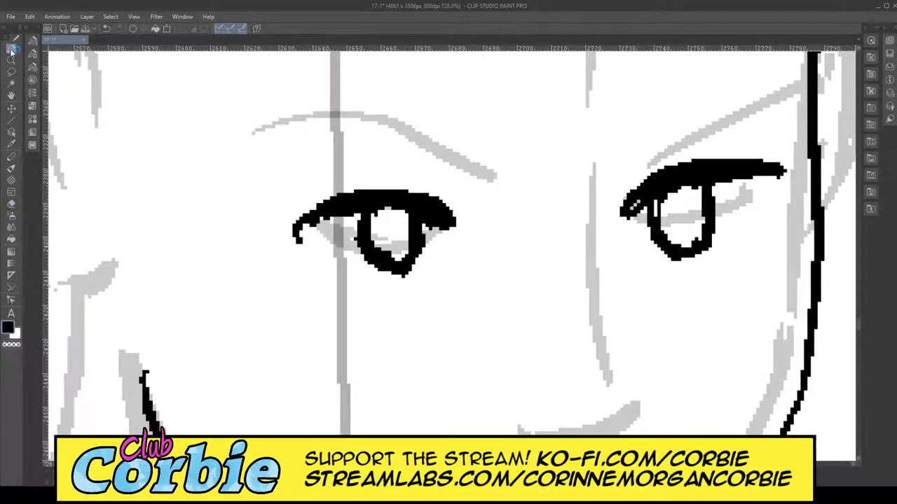
Step: Ink a short, thin lower-lid line beneath each eye
left_click(11, 60)
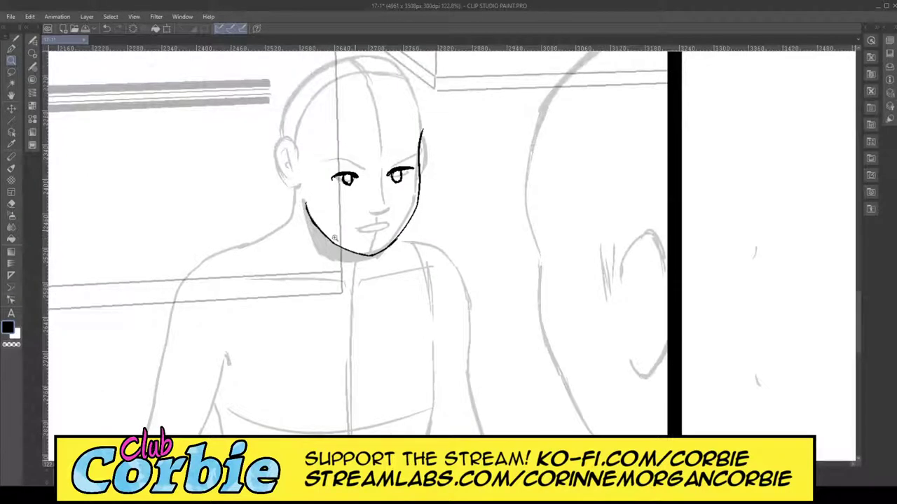
scroll(334, 238, "down", 2)
scroll(386, 204, "up", 5)
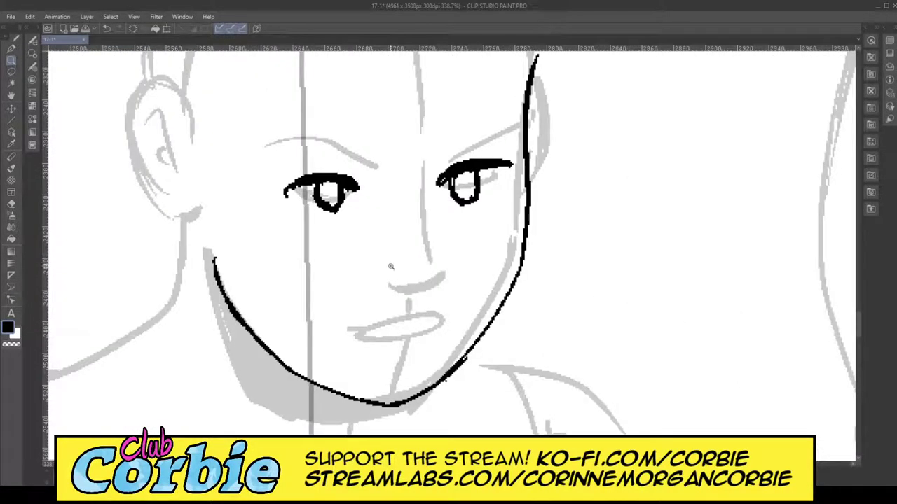
scroll(338, 155, "up", 2)
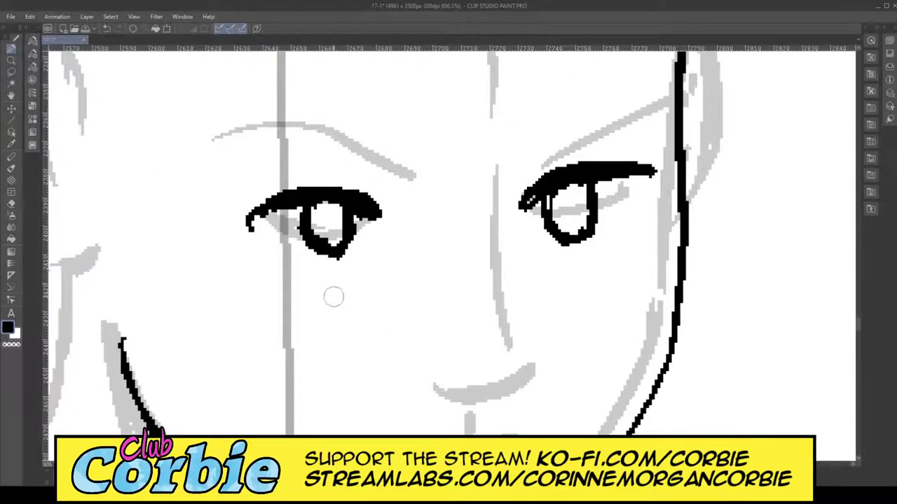
left_click_drag(284, 275, 357, 271)
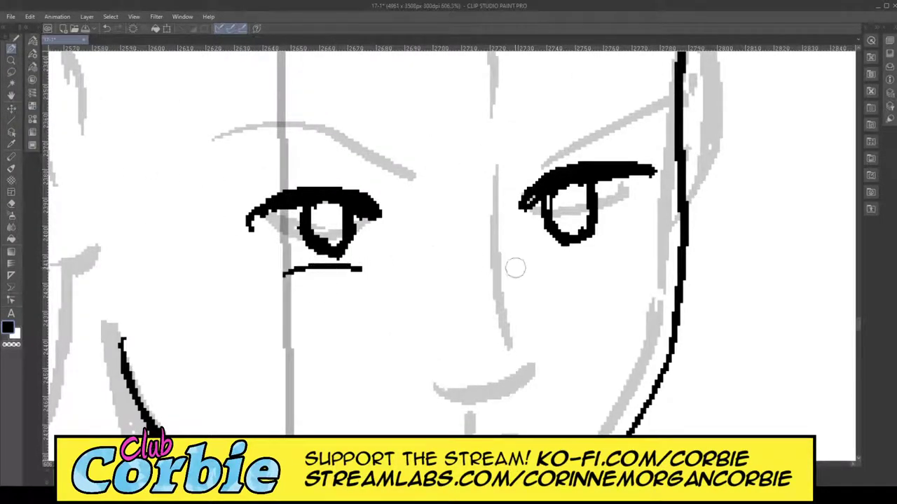
left_click_drag(561, 264, 645, 246)
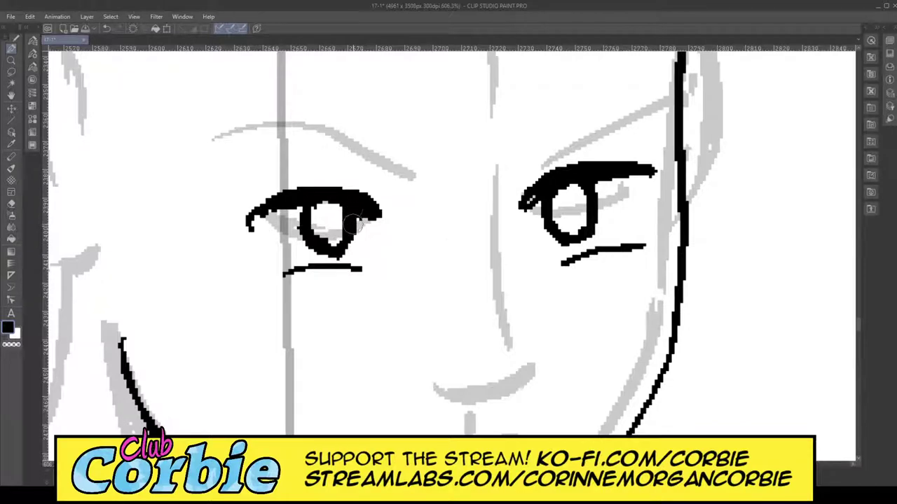
Step: Thicken the iris outlines and ink the inner and outer lash corners of the eyes
left_click_drag(354, 223, 337, 250)
left_click_drag(577, 240, 598, 205)
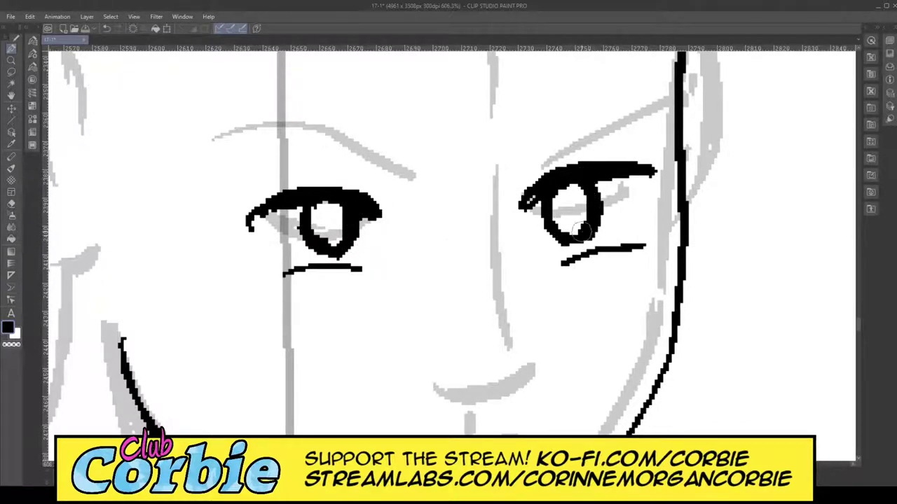
mouse_move(536, 190)
left_mouse_down()
mouse_move(526, 218)
mouse_move(533, 228)
left_mouse_up()
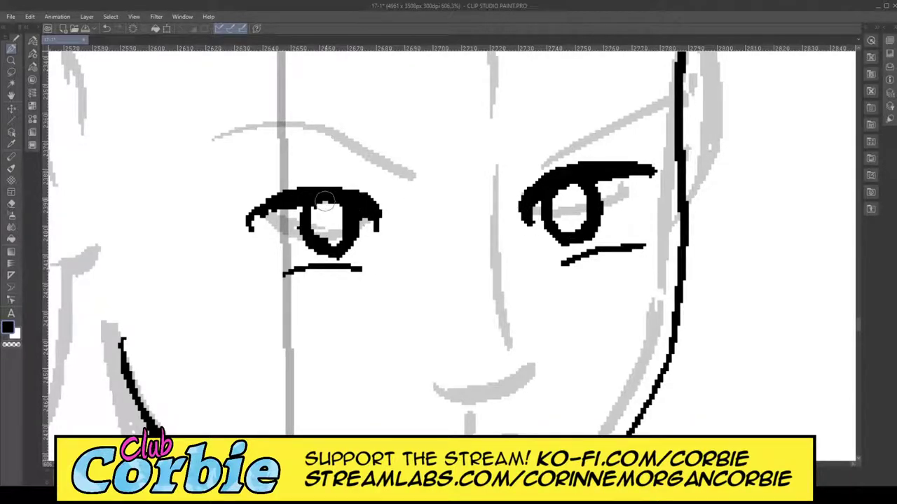
mouse_move(258, 223)
left_mouse_down()
mouse_move(250, 228)
mouse_move(295, 200)
left_mouse_up()
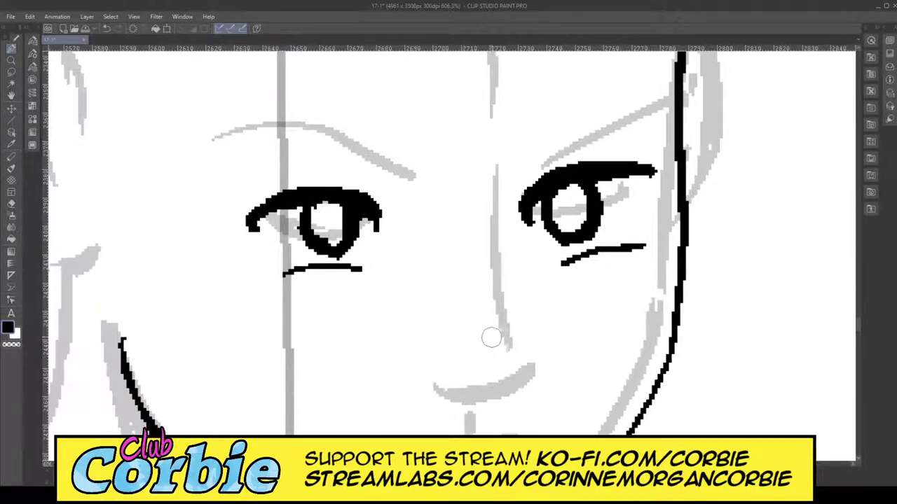
Step: Ink the nose with a solid black underside shadow, a bridge line and a short nostril stroke
left_click_drag(491, 337, 454, 361)
mouse_move(484, 330)
left_mouse_down()
mouse_move(512, 343)
mouse_move(487, 357)
mouse_move(475, 353)
mouse_move(494, 338)
mouse_move(521, 353)
left_mouse_up()
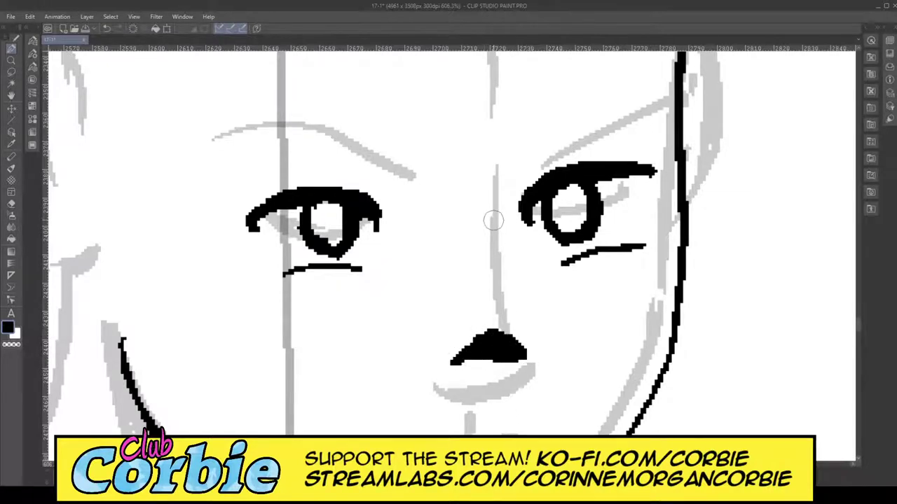
left_click_drag(498, 229, 529, 345)
mouse_move(463, 349)
left_mouse_down()
mouse_move(450, 326)
mouse_move(440, 354)
left_mouse_up()
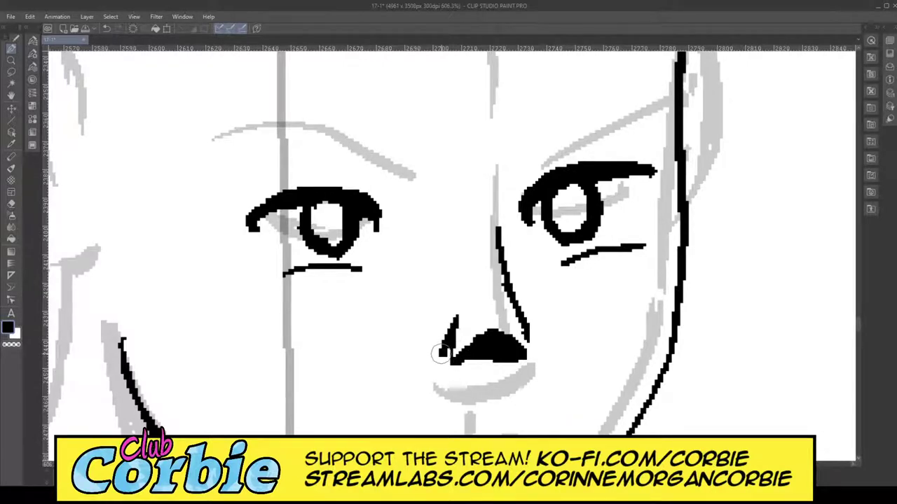
Step: Trim the nose shadow away from the nostril stroke and reshape its tapered corner in black
left_click(11, 201)
mouse_move(466, 351)
left_mouse_down()
mouse_move(448, 349)
mouse_move(459, 363)
left_mouse_up()
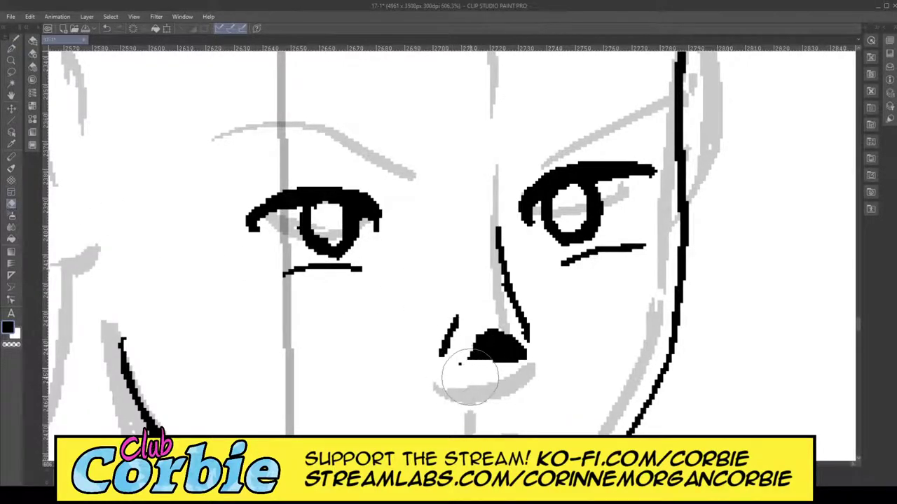
left_click(12, 53)
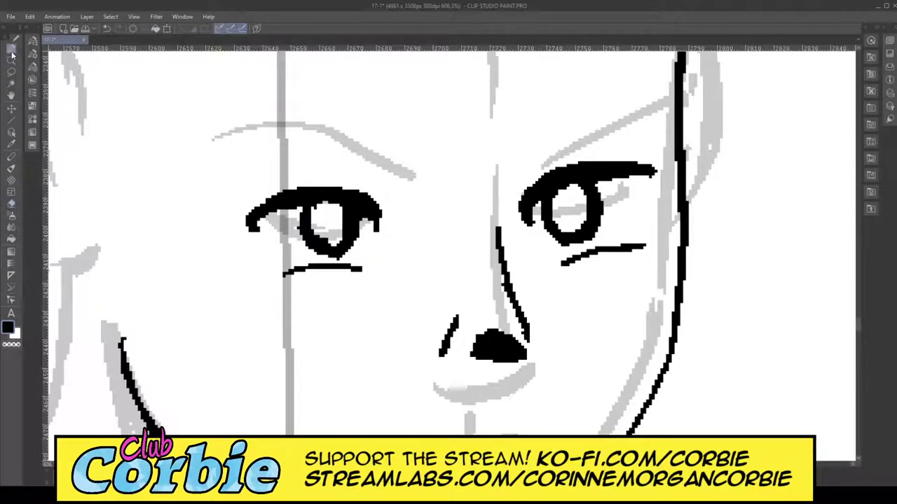
mouse_move(480, 340)
left_mouse_down()
mouse_move(464, 360)
mouse_move(488, 359)
left_mouse_up()
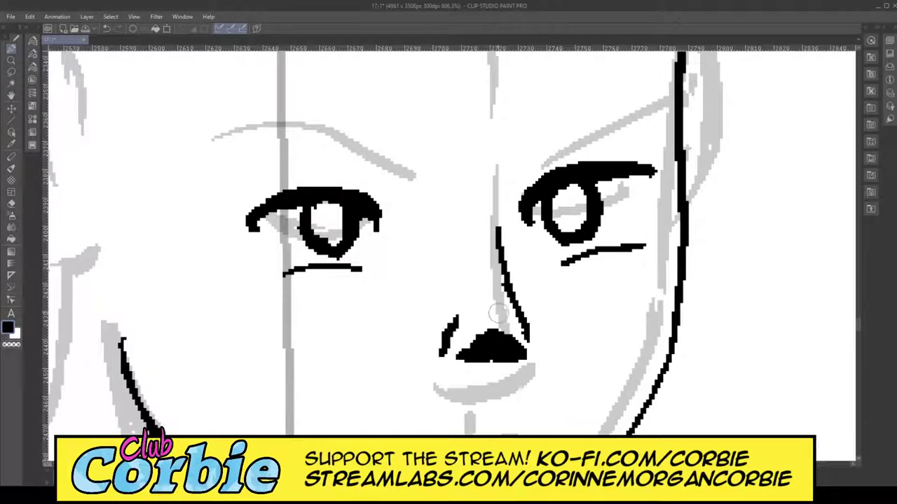
Step: Make the upper lash of the eye nearer the fully visible ear taller and heavier
left_click(12, 61)
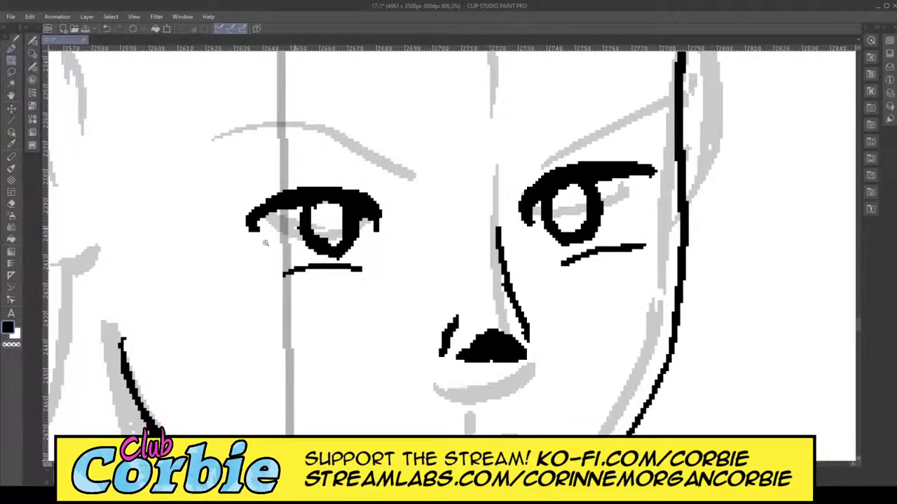
left_click_drag(265, 243, 325, 303)
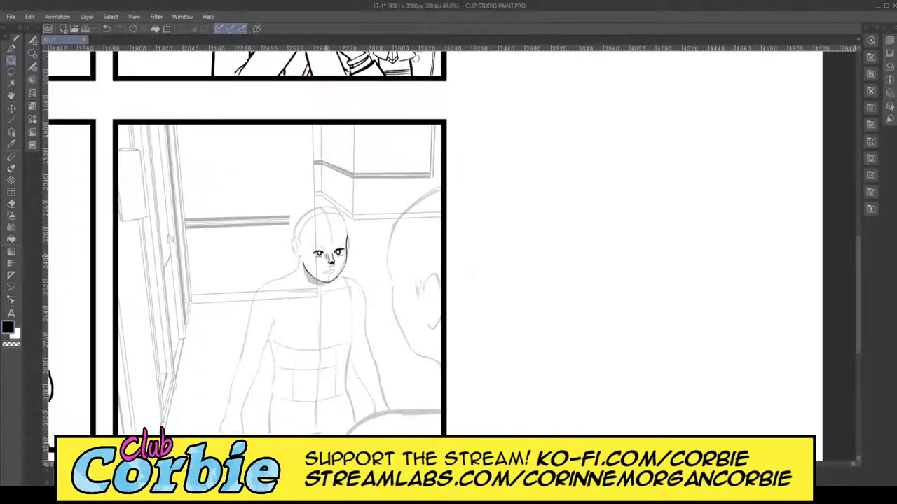
scroll(374, 256, "up", 8)
scroll(344, 230, "up", 4)
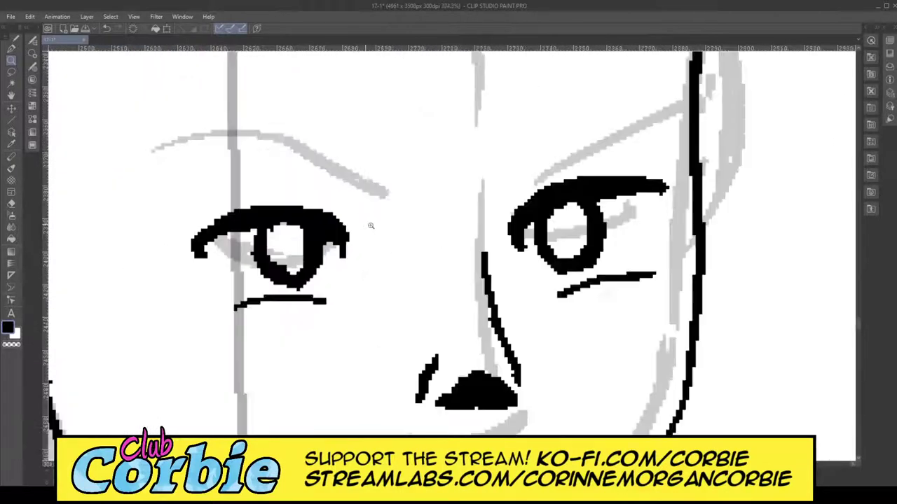
left_click(11, 49)
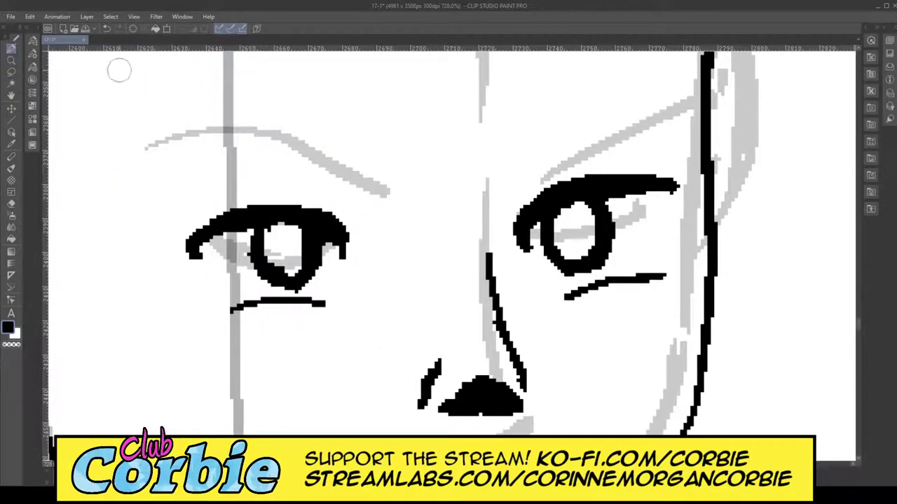
mouse_move(355, 232)
left_mouse_down()
mouse_move(320, 203)
mouse_move(240, 203)
mouse_move(196, 232)
left_mouse_up()
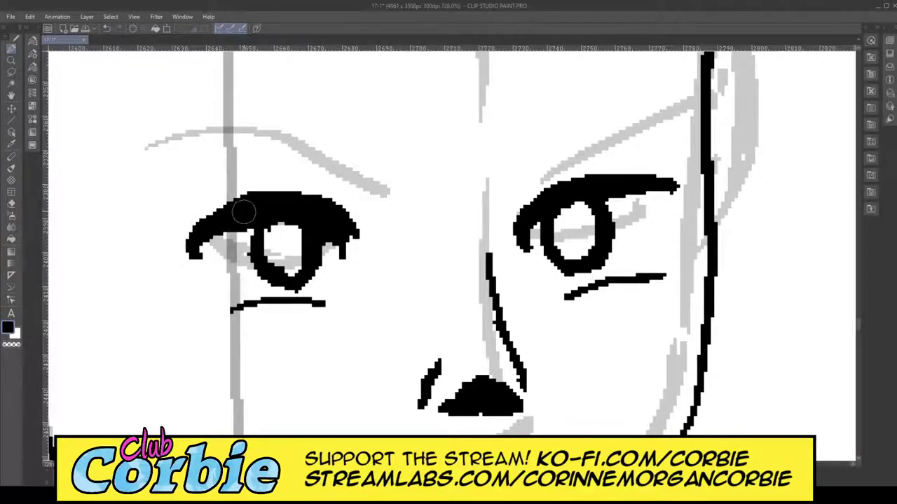
Step: Erase the excess ink at the inner lash corner and round off the bottoms of both irises
left_click(12, 205)
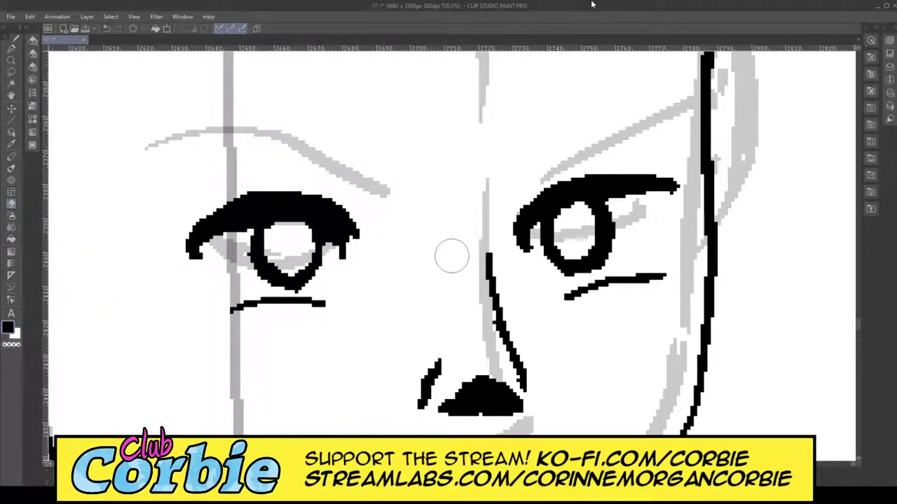
mouse_move(339, 257)
left_mouse_down()
mouse_move(341, 245)
mouse_move(340, 260)
left_mouse_up()
mouse_move(291, 291)
left_mouse_down()
mouse_move(272, 291)
mouse_move(297, 291)
left_mouse_up()
mouse_move(558, 277)
left_mouse_down()
mouse_move(578, 280)
mouse_move(564, 282)
left_mouse_up()
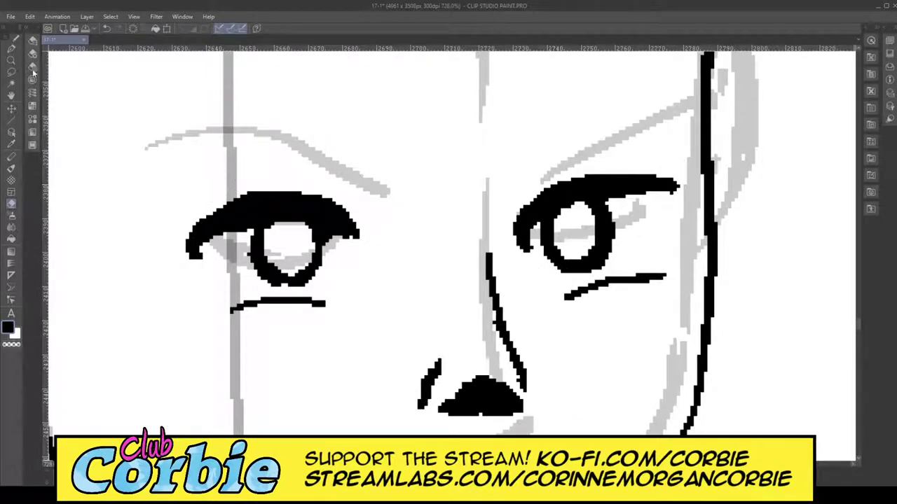
Step: Ink the outline of the eyebrow on the side of the fully visible ear, widening toward the nose with a squared inner end
left_click(12, 60)
left_click_drag(273, 188, 285, 297)
left_click_drag(302, 262, 292, 298)
left_click_drag(308, 249, 322, 208)
left_click_drag(309, 114, 337, 121)
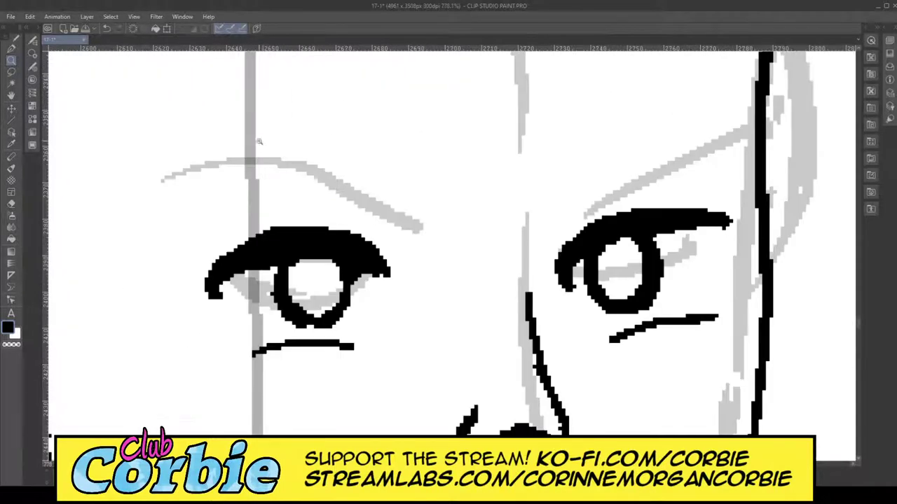
left_click(12, 49)
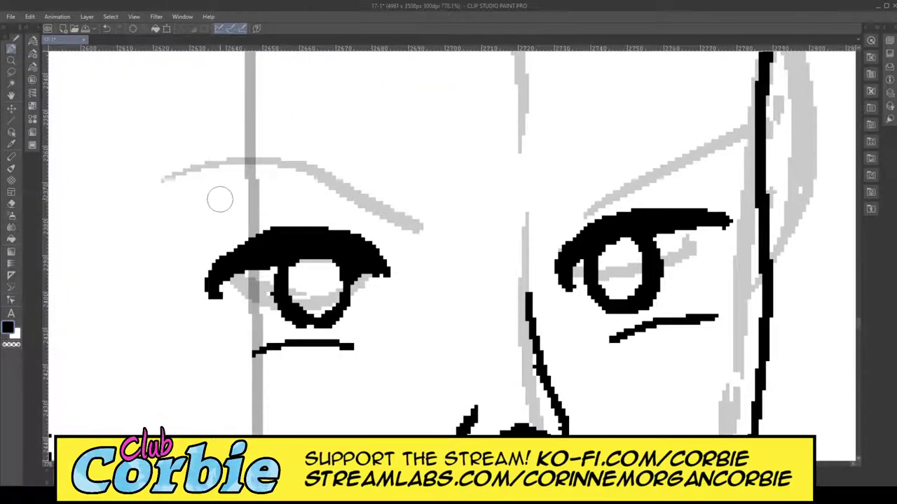
mouse_move(152, 180)
left_mouse_down()
mouse_move(239, 162)
mouse_move(393, 201)
left_mouse_up()
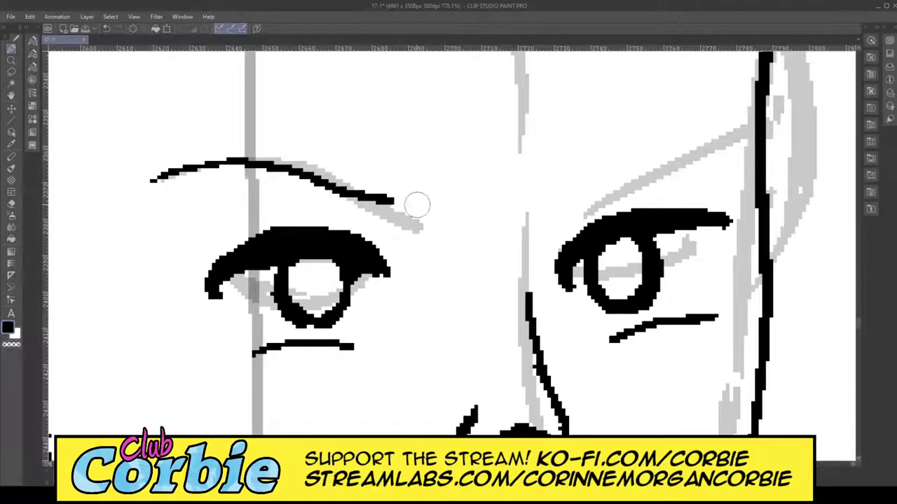
mouse_move(182, 165)
left_mouse_down()
mouse_move(266, 153)
mouse_move(399, 170)
mouse_move(397, 199)
left_mouse_up()
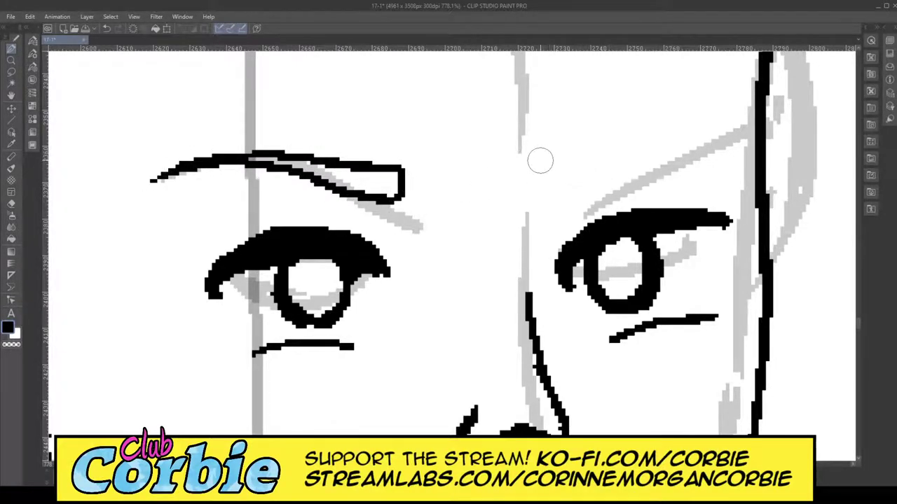
Step: Ink the outline of the eyebrow on the far side of the face, pointed at its inner end and tapering into the face contour
mouse_move(528, 164)
left_mouse_down()
mouse_move(606, 120)
mouse_move(740, 95)
left_mouse_up()
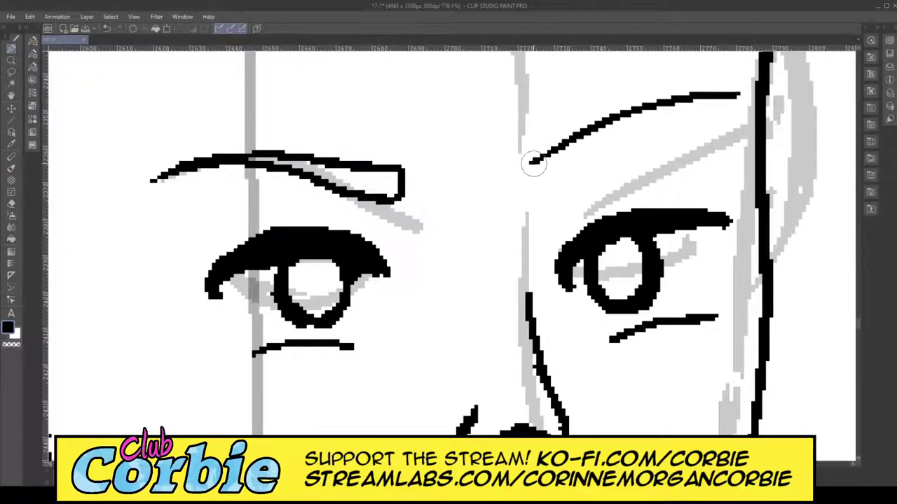
mouse_move(522, 168)
left_mouse_down()
mouse_move(550, 181)
mouse_move(626, 127)
mouse_move(708, 100)
mouse_move(753, 99)
left_mouse_up()
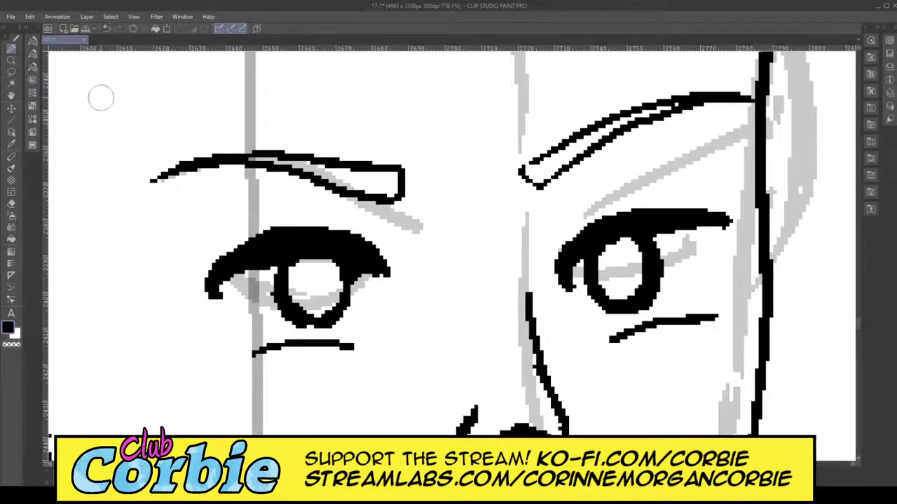
left_click(12, 60)
left_click_drag(299, 168, 253, 189)
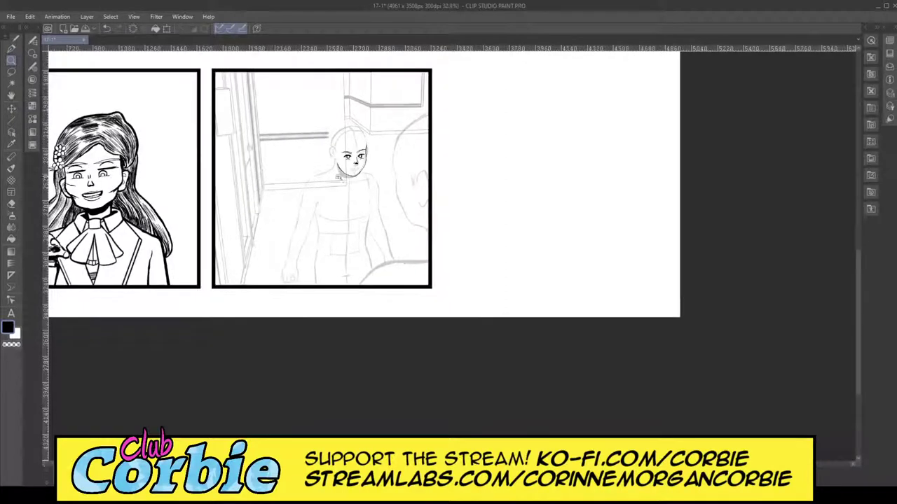
Step: Ink the parted mouth with an upper lip, a short tooth mark, one black-filled inner corner and two lower lip lines
mouse_move(346, 168)
left_mouse_down()
mouse_move(398, 144)
mouse_move(363, 207)
mouse_move(374, 204)
mouse_move(352, 183)
left_mouse_up()
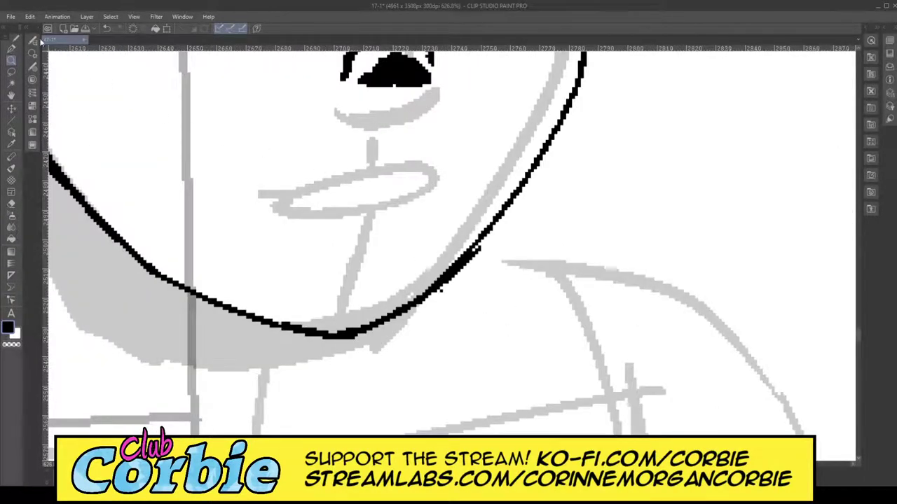
left_click(12, 49)
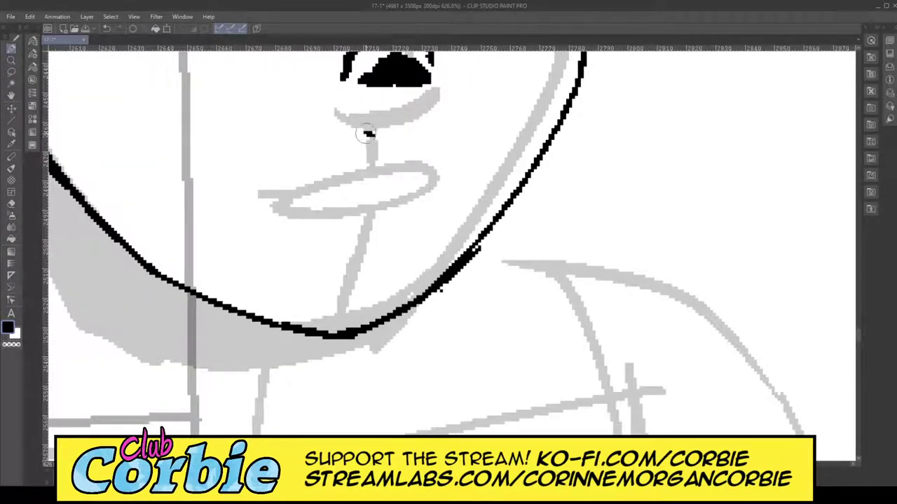
mouse_move(365, 133)
left_mouse_down()
mouse_move(351, 134)
mouse_move(285, 181)
mouse_move(441, 195)
mouse_move(458, 169)
mouse_move(415, 135)
mouse_move(344, 136)
left_mouse_up()
mouse_move(286, 174)
left_mouse_down()
mouse_move(445, 155)
mouse_move(429, 180)
mouse_move(440, 158)
mouse_move(430, 169)
mouse_move(440, 181)
mouse_move(450, 159)
mouse_move(453, 188)
left_mouse_up()
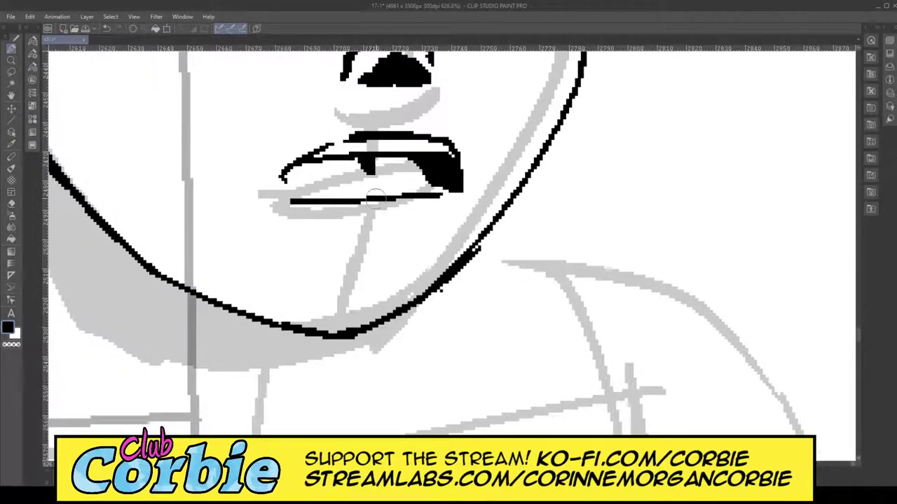
mouse_move(314, 219)
left_mouse_down()
mouse_move(400, 221)
mouse_move(327, 223)
mouse_move(415, 204)
left_mouse_up()
Step: Add a higher, arched contour above the upper lip, running from one mouth corner toward the other
left_click_drag(374, 117, 326, 133)
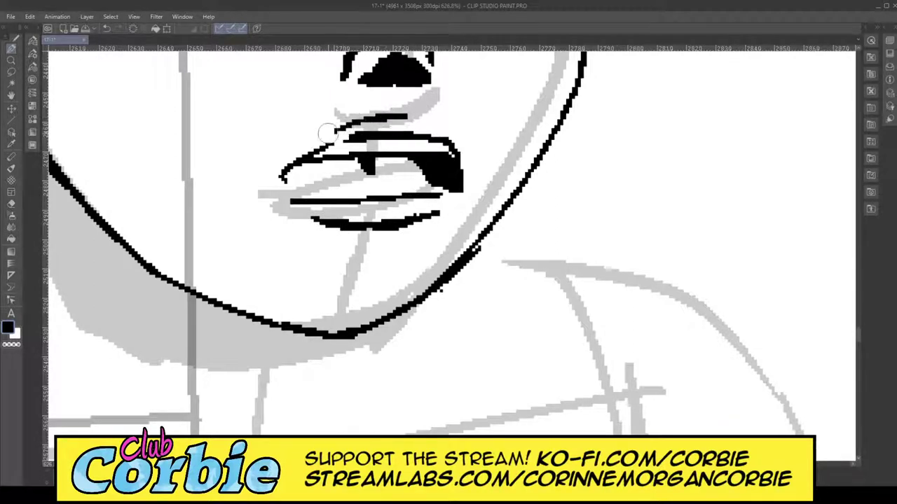
left_click_drag(389, 120, 452, 126)
mouse_move(306, 150)
left_mouse_down()
mouse_move(358, 118)
mouse_move(449, 119)
mouse_move(462, 132)
mouse_move(435, 122)
mouse_move(444, 114)
mouse_move(433, 110)
mouse_move(464, 124)
mouse_move(442, 102)
left_mouse_up()
Step: Trim the ink at both mouth corners to narrow the lips
left_click(11, 203)
left_click(11, 65)
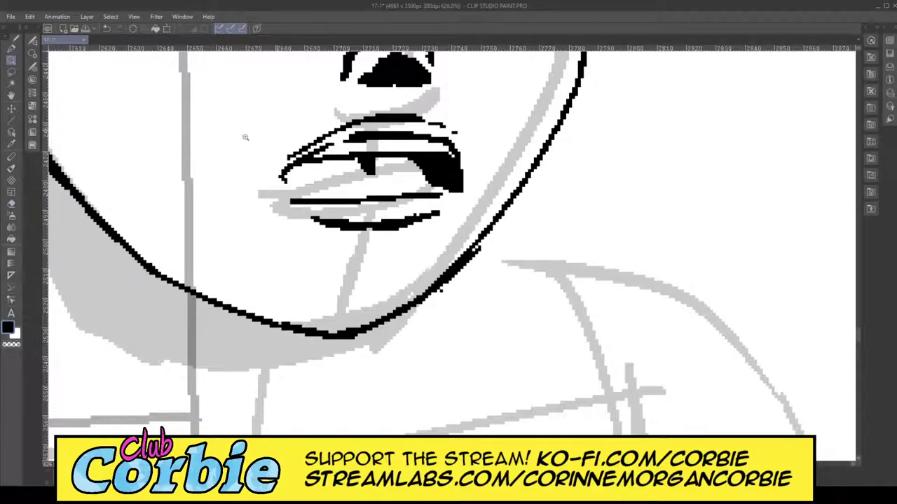
left_click_drag(286, 128, 222, 135)
scroll(288, 91, "up", 3)
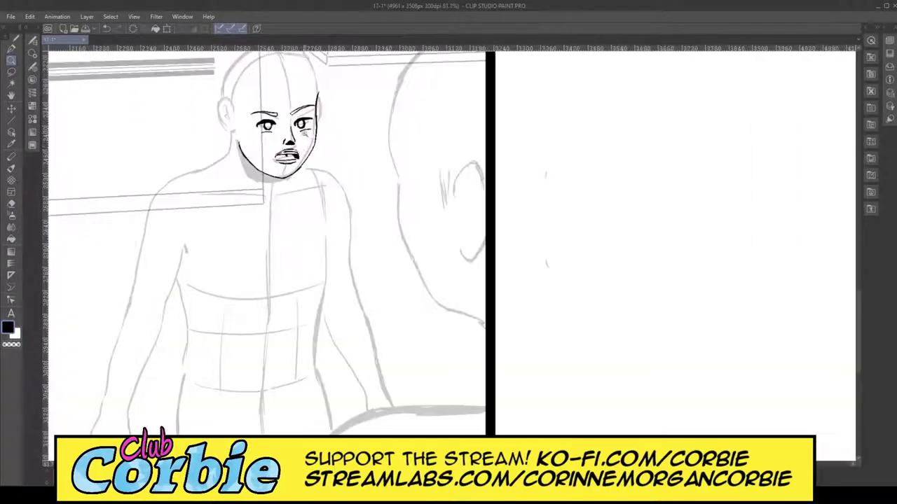
scroll(284, 149, "up", 10)
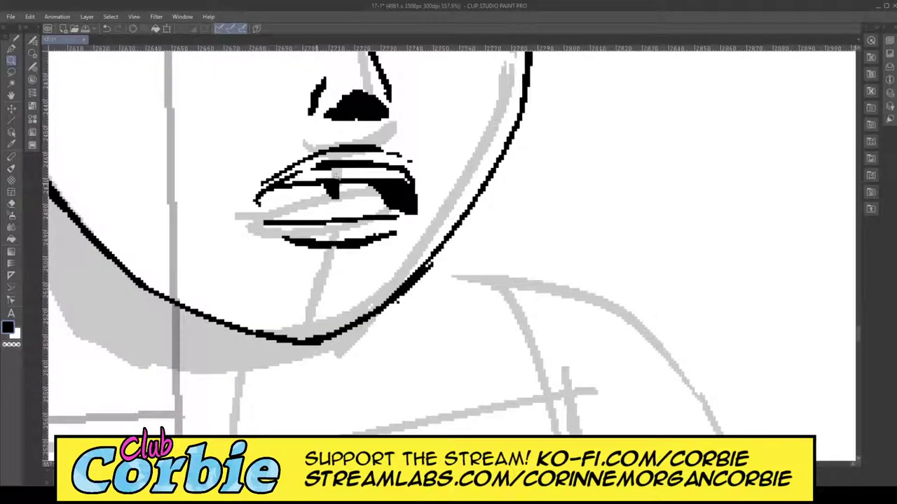
scroll(315, 178, "up", 4)
left_click(11, 203)
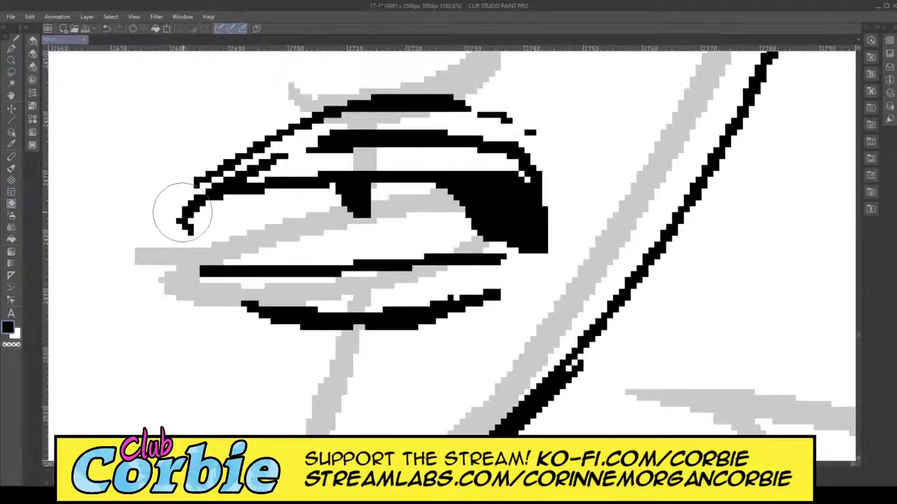
mouse_move(176, 206)
left_mouse_down()
mouse_move(180, 178)
mouse_move(213, 286)
mouse_move(234, 304)
mouse_move(191, 190)
left_mouse_up()
mouse_move(541, 206)
left_mouse_down()
mouse_move(516, 271)
mouse_move(540, 124)
mouse_move(491, 113)
left_mouse_up()
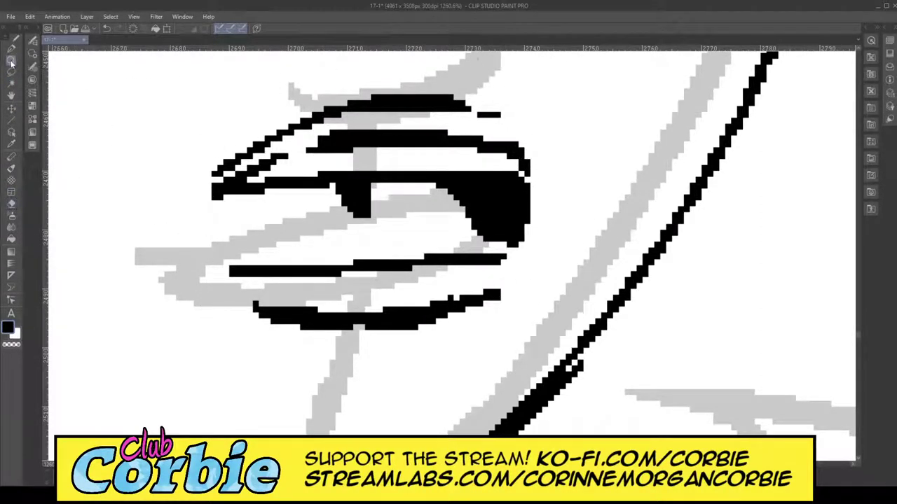
Step: Thin the tooth mark, erase most of the bottom lip contour and shorten the line above it
mouse_move(347, 217)
left_mouse_down()
mouse_move(306, 238)
mouse_move(350, 211)
left_mouse_up()
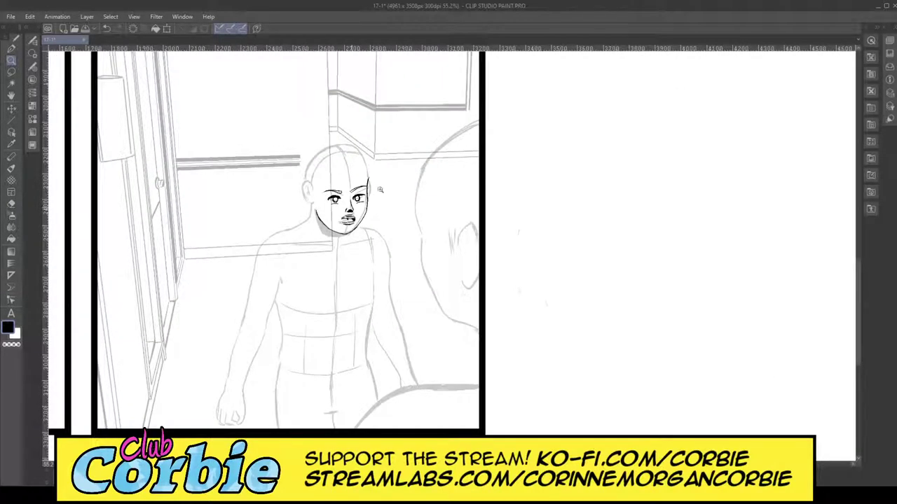
scroll(365, 207, "up", 5)
scroll(309, 228, "up", 5)
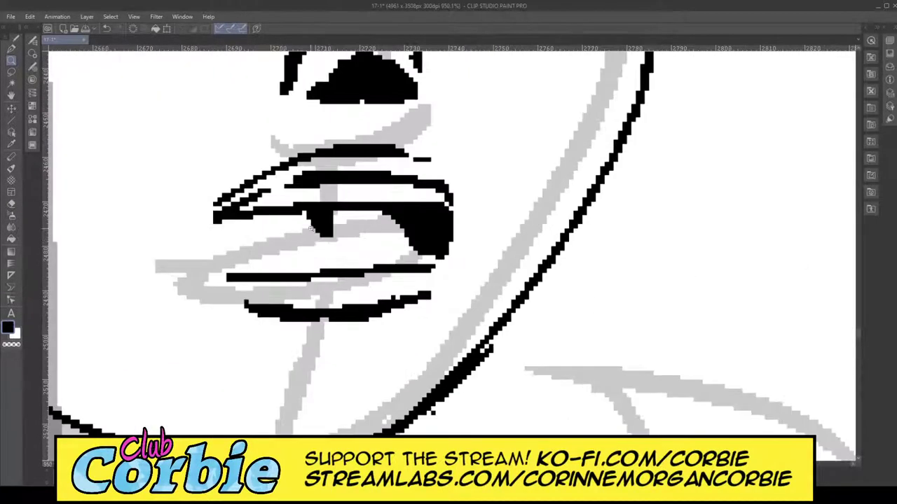
left_click(11, 204)
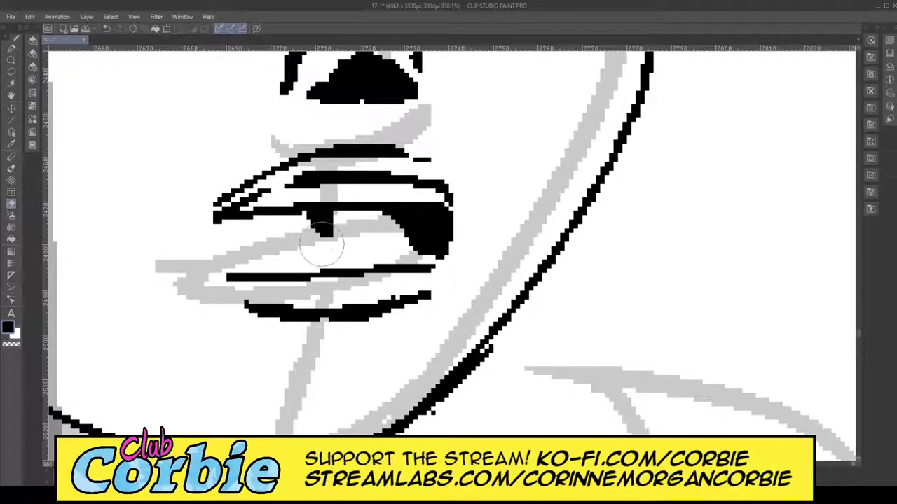
mouse_move(236, 304)
left_mouse_down()
mouse_move(255, 321)
mouse_move(343, 323)
mouse_move(445, 291)
left_mouse_up()
left_click_drag(259, 285, 224, 254)
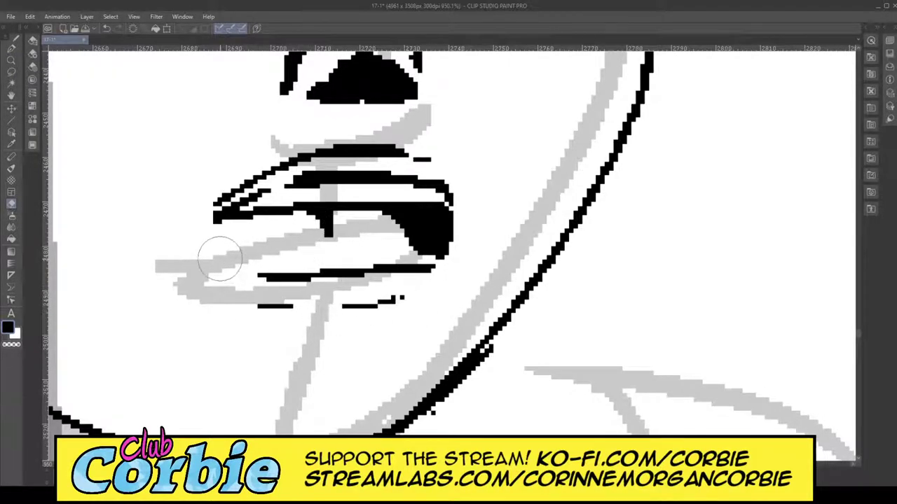
Step: Redraw the lower lip as two thin curved lines joining the mouth corners, erasing the overly heavy ink between them
left_click(12, 48)
mouse_move(258, 197)
left_mouse_down()
mouse_move(234, 210)
mouse_move(240, 201)
mouse_move(236, 236)
mouse_move(247, 254)
mouse_move(304, 270)
mouse_move(429, 250)
mouse_move(445, 221)
mouse_move(424, 254)
mouse_move(347, 286)
mouse_move(282, 288)
mouse_move(247, 270)
mouse_move(351, 298)
mouse_move(424, 265)
left_mouse_up()
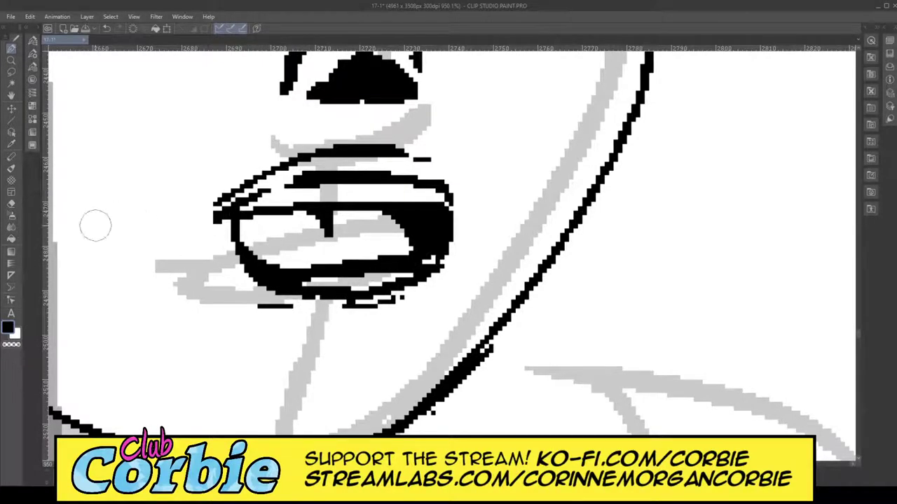
left_click(11, 204)
mouse_move(261, 307)
left_mouse_down()
mouse_move(380, 313)
mouse_move(437, 303)
mouse_move(390, 307)
mouse_move(233, 216)
mouse_move(338, 273)
mouse_move(338, 283)
mouse_move(277, 274)
mouse_move(235, 258)
left_mouse_up()
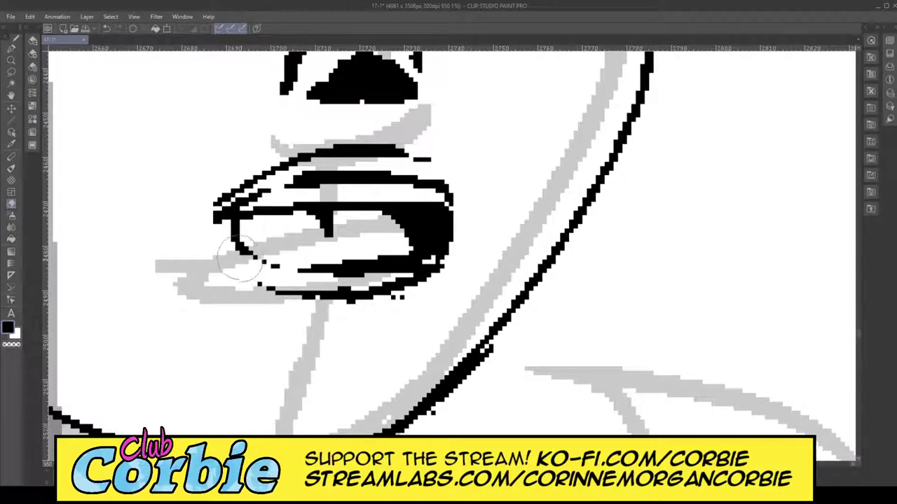
left_click(11, 49)
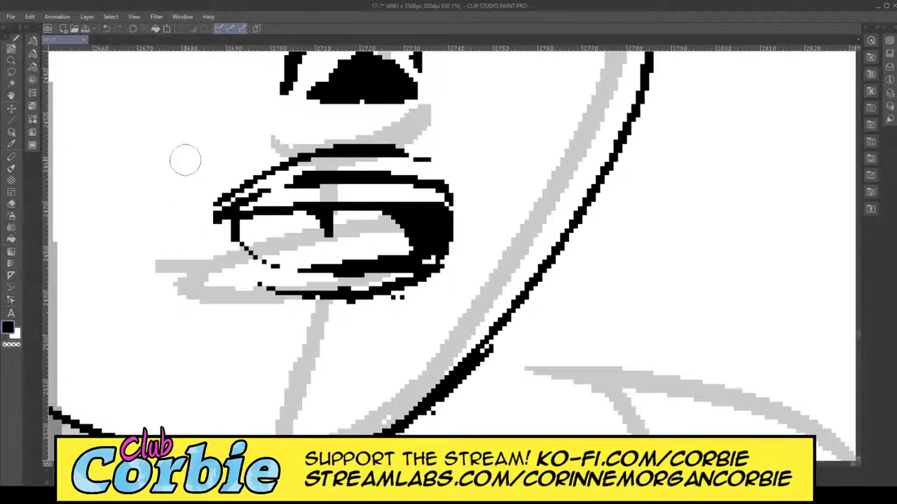
mouse_move(222, 222)
left_mouse_down()
mouse_move(262, 259)
mouse_move(368, 265)
left_mouse_up()
left_click_drag(233, 253, 295, 294)
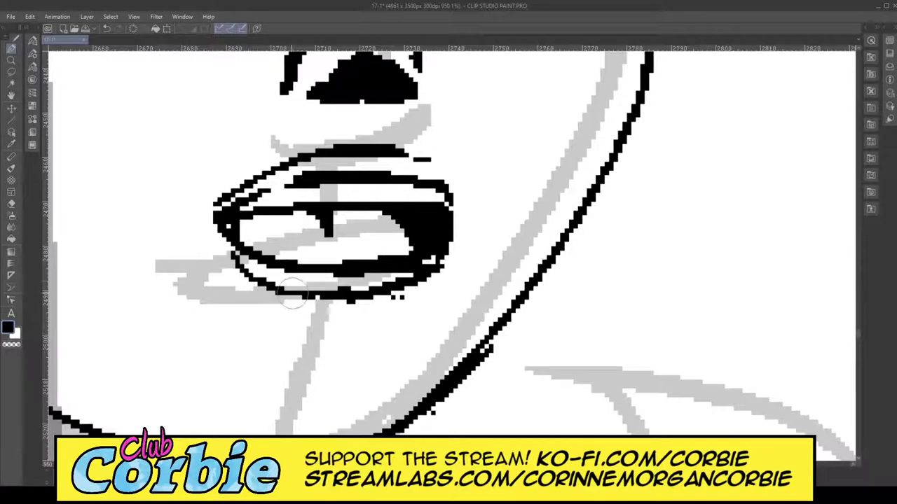
Step: Erase the lower parts of the nose shadow and nostril stroke, and reshape the shadow into a flatter, wider black form
left_click(12, 63)
left_click_drag(327, 210, 289, 242)
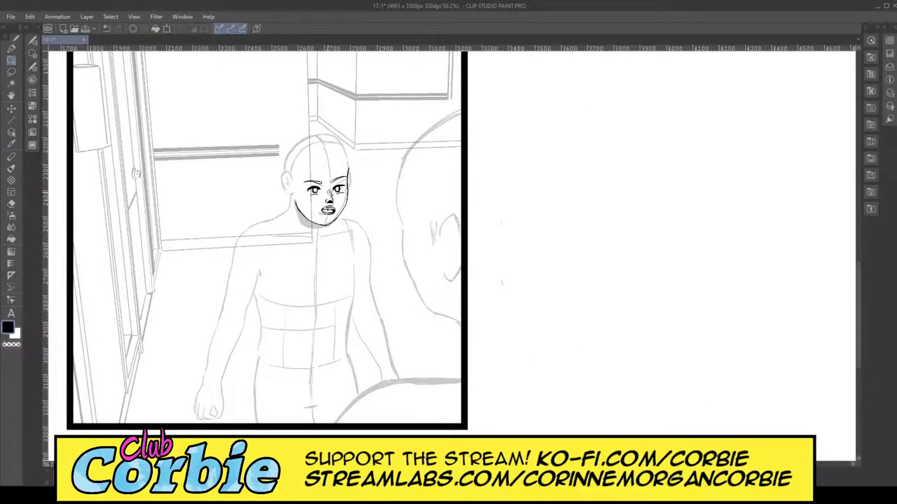
scroll(330, 192, "up", 4)
scroll(369, 196, "up", 8)
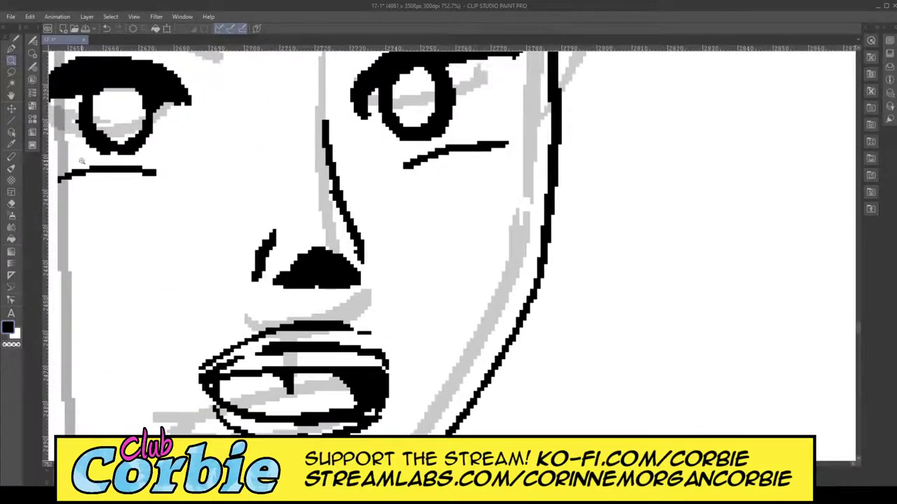
left_click(12, 204)
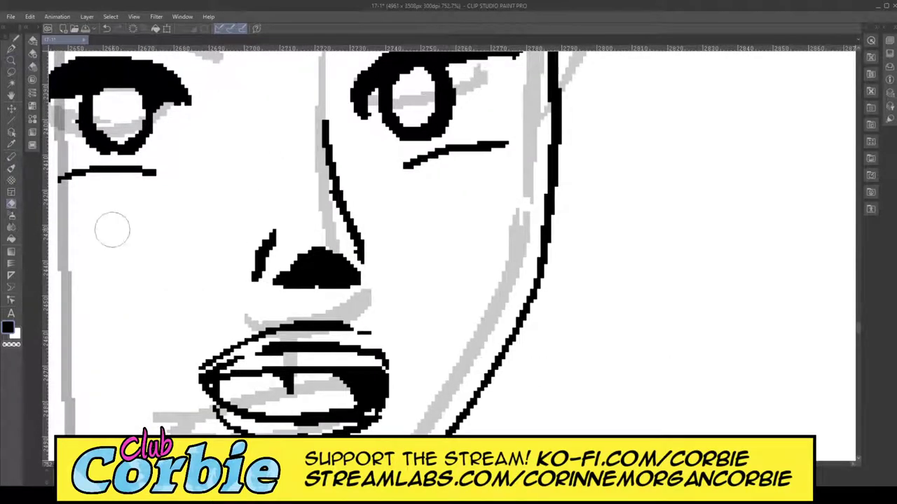
mouse_move(244, 300)
left_mouse_down()
mouse_move(353, 282)
mouse_move(221, 295)
left_mouse_up()
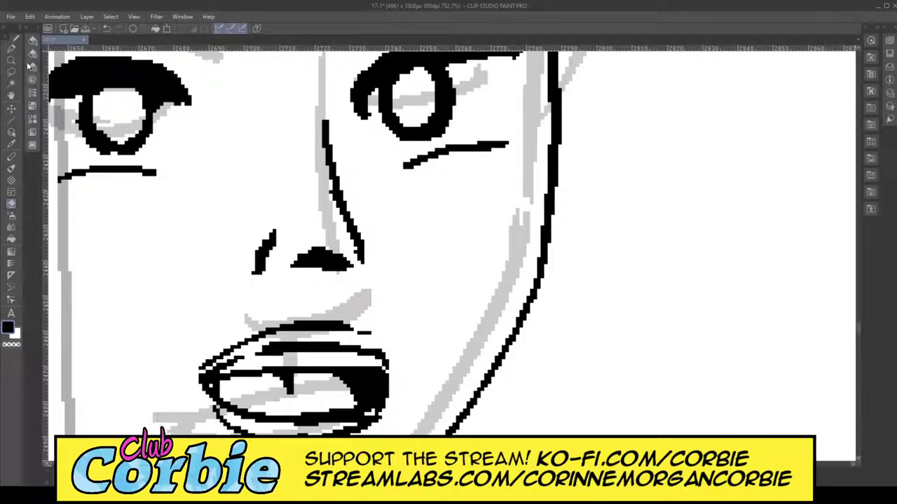
left_click(12, 49)
mouse_move(294, 251)
left_mouse_down()
mouse_move(283, 267)
mouse_move(344, 265)
mouse_move(331, 259)
left_mouse_up()
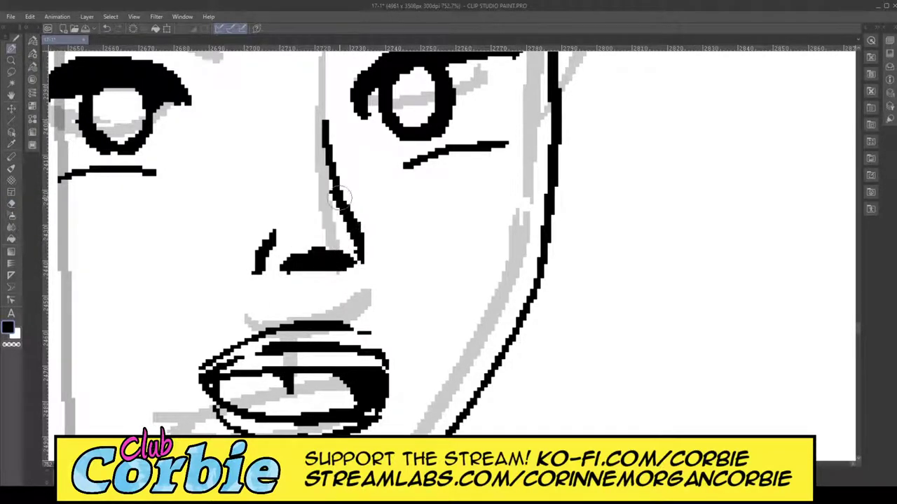
Step: Clean up the pointed mouth corner, then fill and thicken both lip corners in black
left_click(11, 61)
left_click_drag(271, 134, 219, 197)
scroll(267, 145, "up", 5)
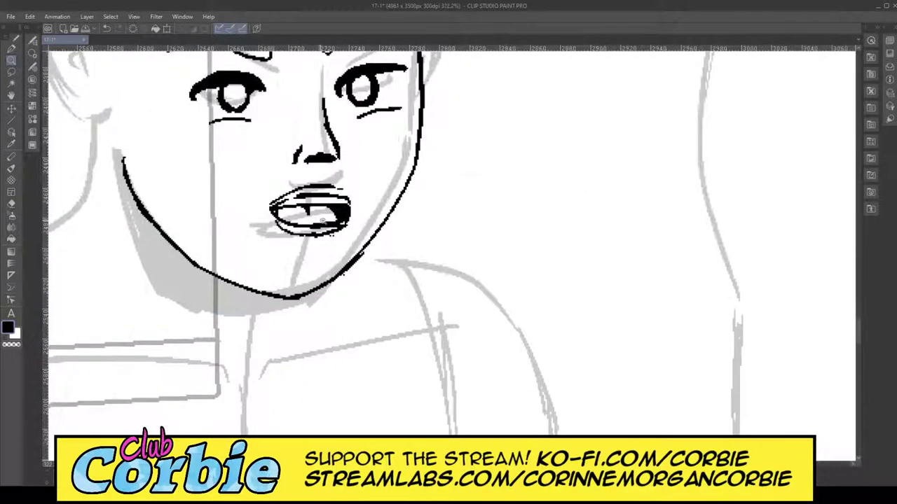
scroll(326, 184, "up", 3)
scroll(326, 184, "up", 1)
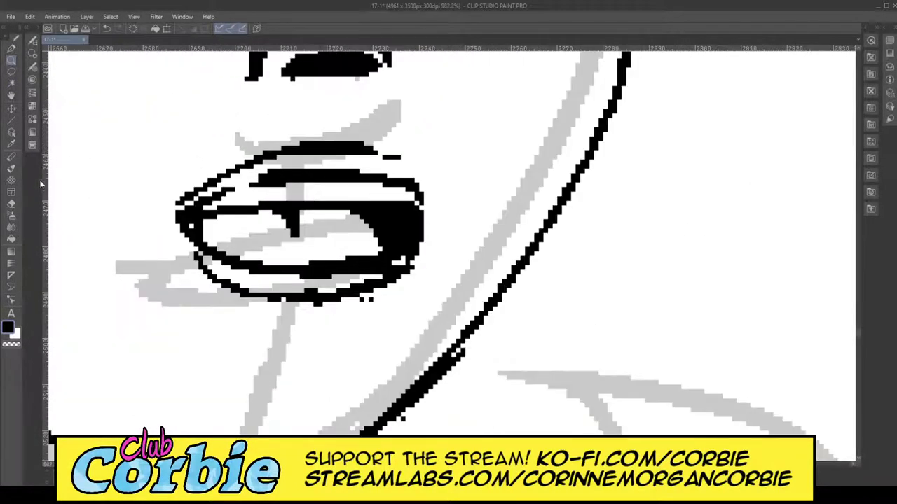
left_click(12, 207)
left_click_drag(206, 198, 168, 220)
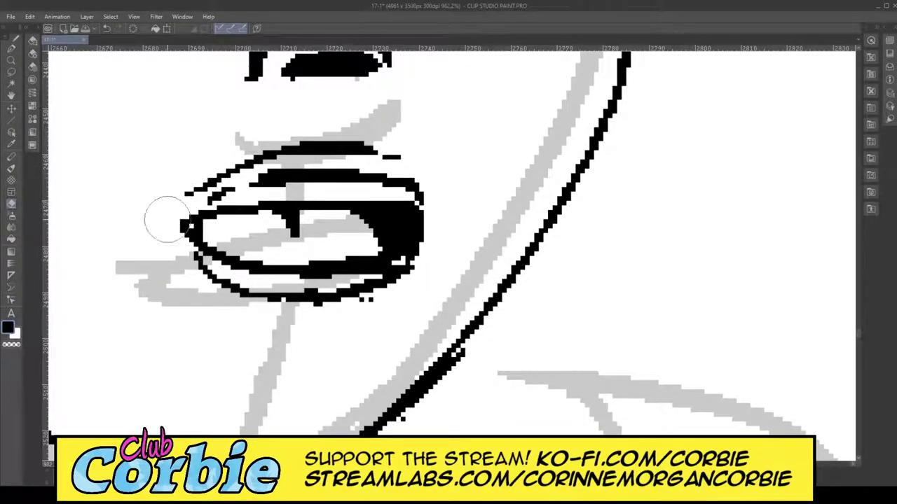
left_click(12, 50)
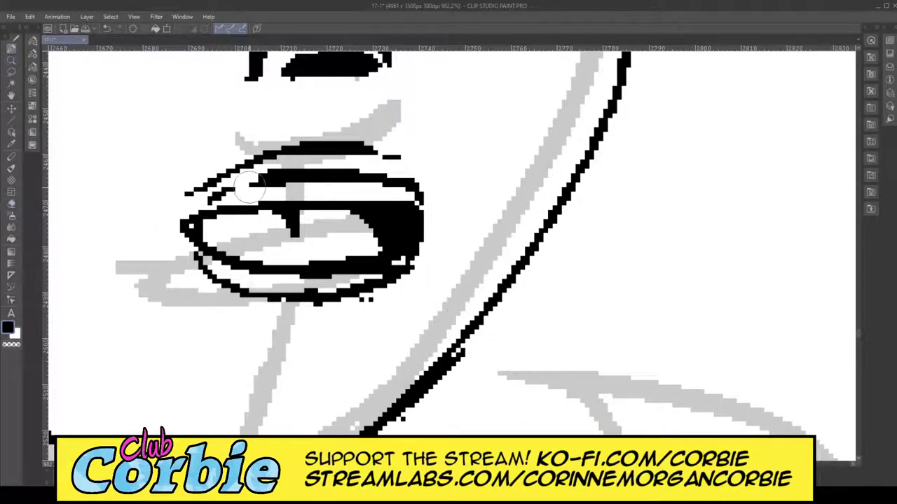
mouse_move(260, 180)
left_mouse_down()
mouse_move(196, 226)
mouse_move(210, 203)
mouse_move(207, 239)
mouse_move(198, 206)
mouse_move(228, 178)
left_mouse_up()
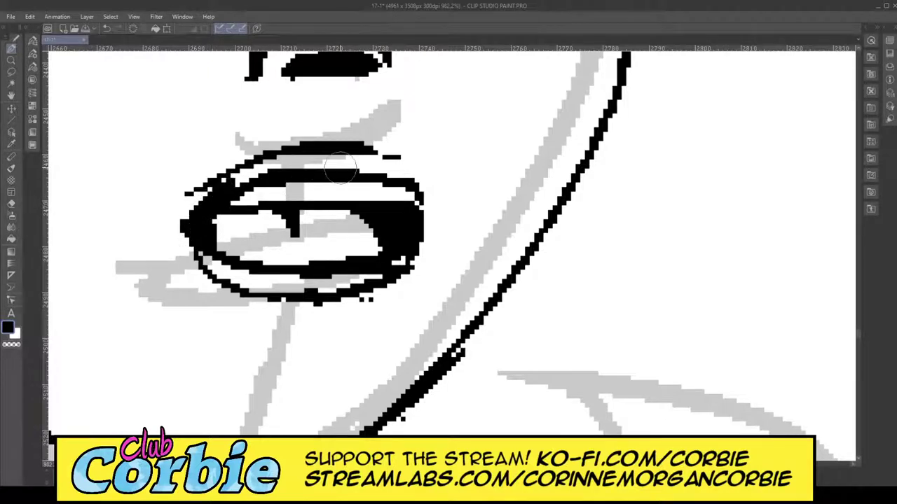
left_click_drag(403, 184, 424, 224)
Step: Ink three short strokes beside the outer corner of each eye, crossing the face outline on the far side
left_click(12, 61)
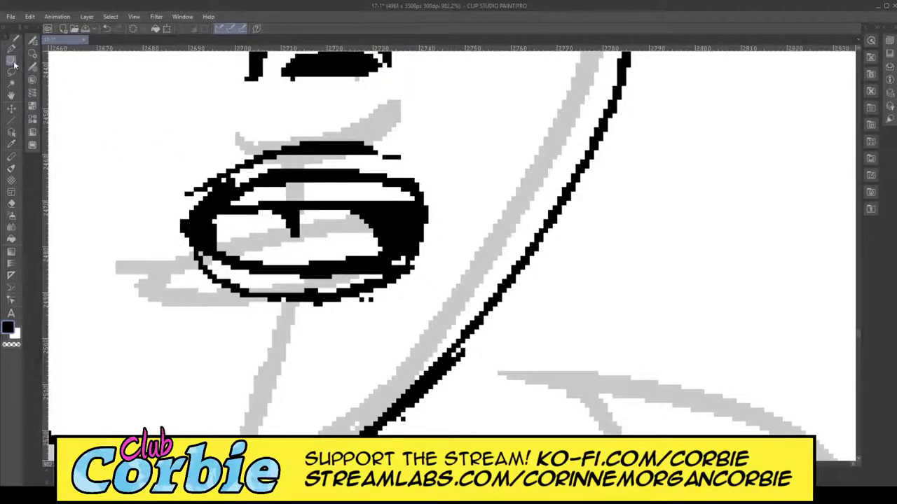
left_click_drag(324, 202, 276, 219)
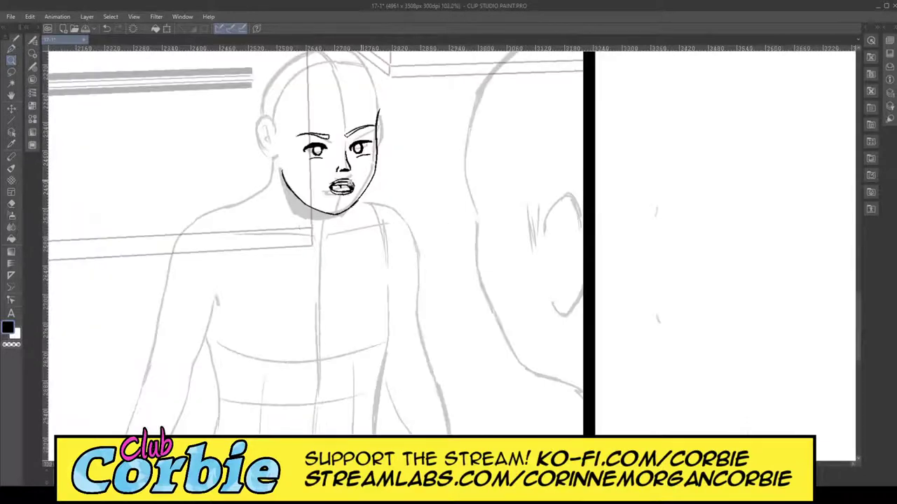
left_click_drag(366, 180, 361, 149)
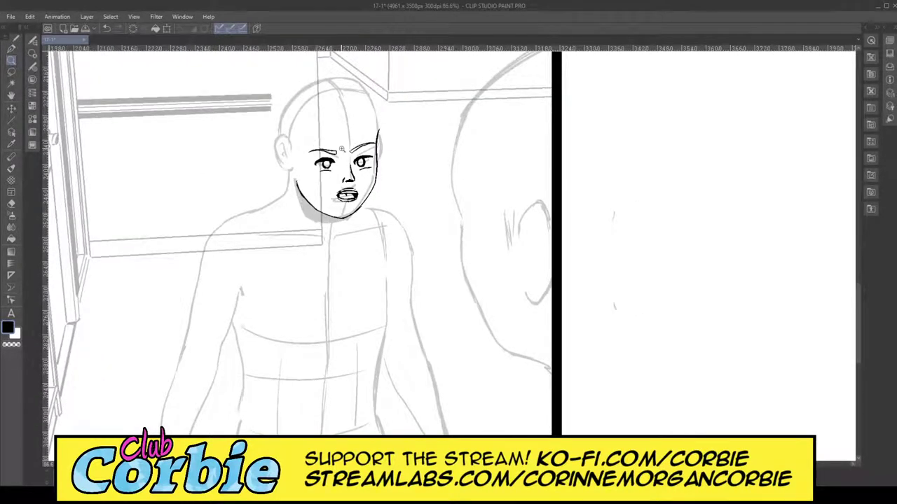
left_click_drag(342, 149, 484, 105)
left_click_drag(202, 243, 287, 217)
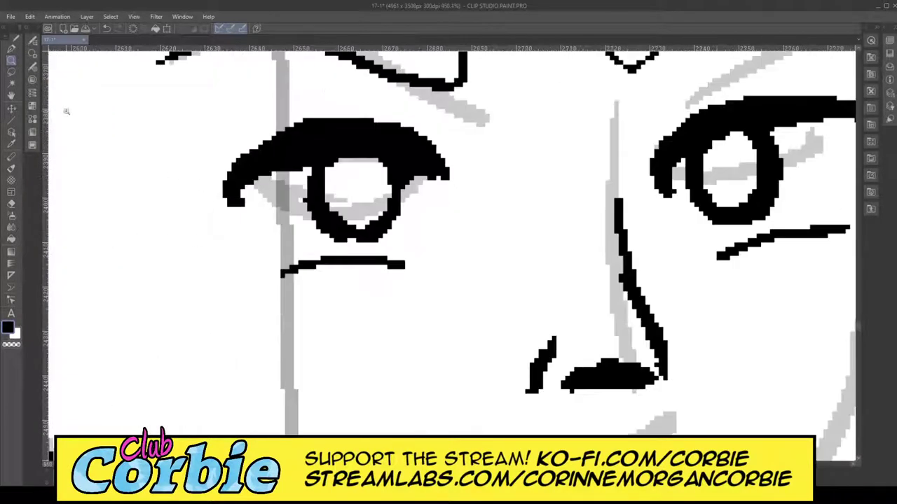
left_click(11, 48)
left_click_drag(121, 216, 160, 220)
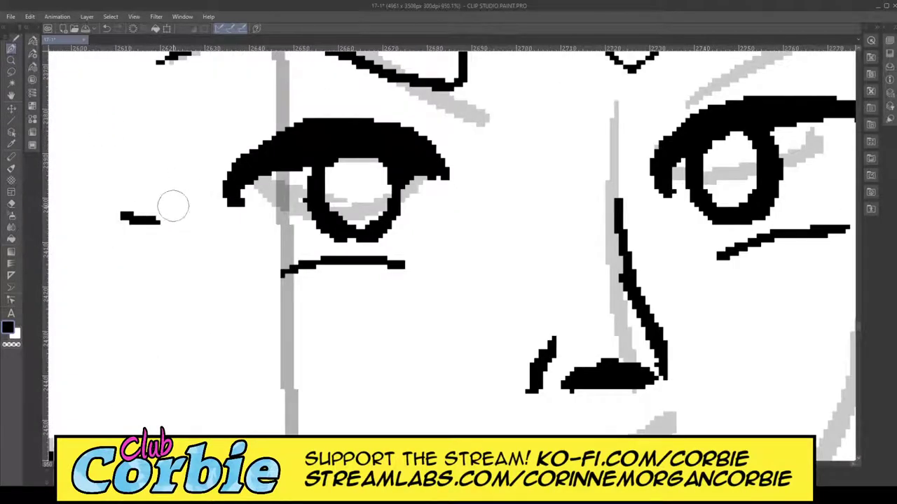
left_click_drag(136, 192, 170, 203)
left_click_drag(149, 175, 168, 181)
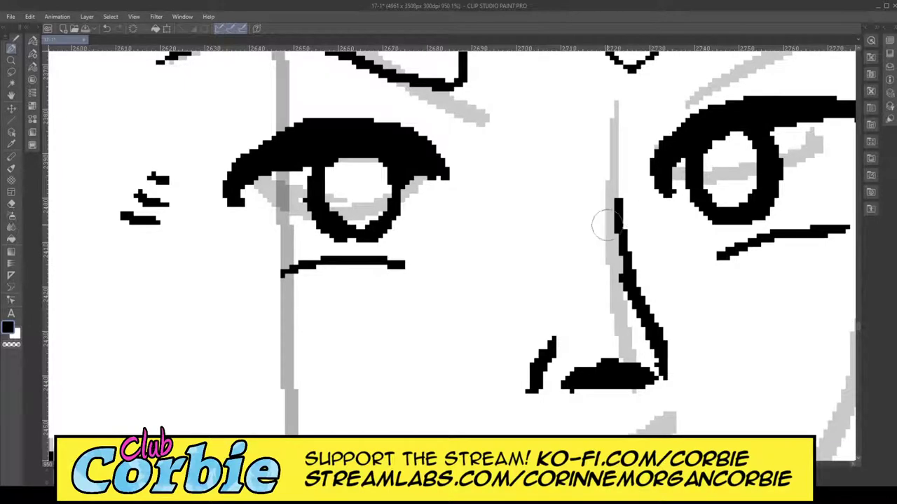
left_click_drag(485, 465, 500, 465)
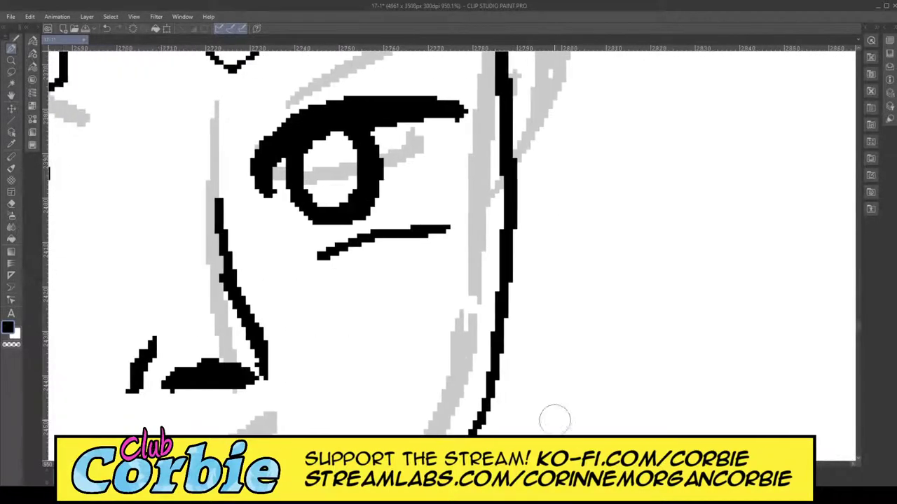
mouse_move(497, 144)
left_mouse_down()
mouse_move(498, 121)
mouse_move(527, 84)
left_mouse_up()
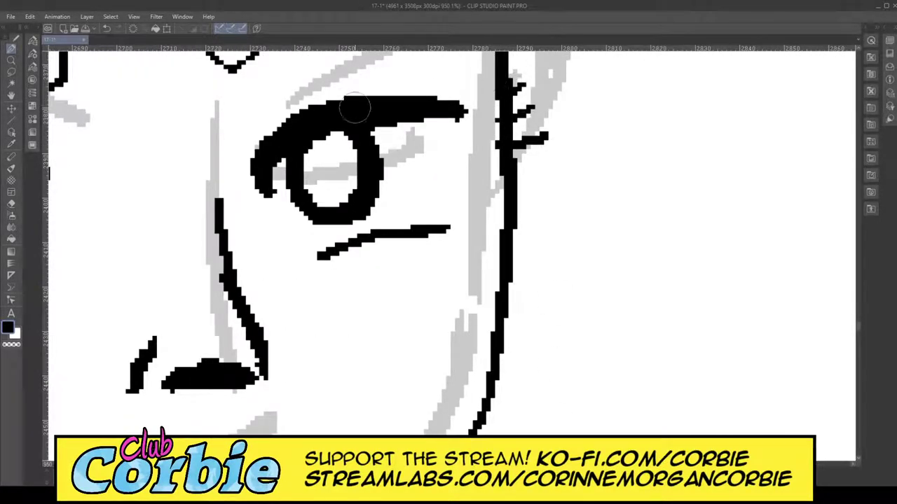
Step: Erase the stray line at the upper lip's outer corner and the loose specks under the lower lip
left_click(11, 60)
left_click_drag(372, 180, 371, 240)
left_click_drag(431, 334, 465, 312)
left_click(13, 207)
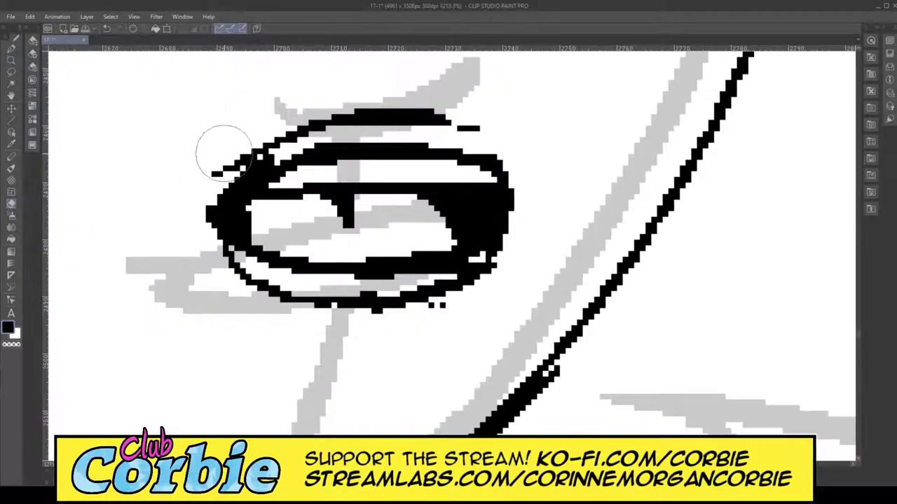
mouse_move(224, 144)
left_mouse_down()
mouse_move(198, 181)
mouse_move(224, 166)
left_mouse_up()
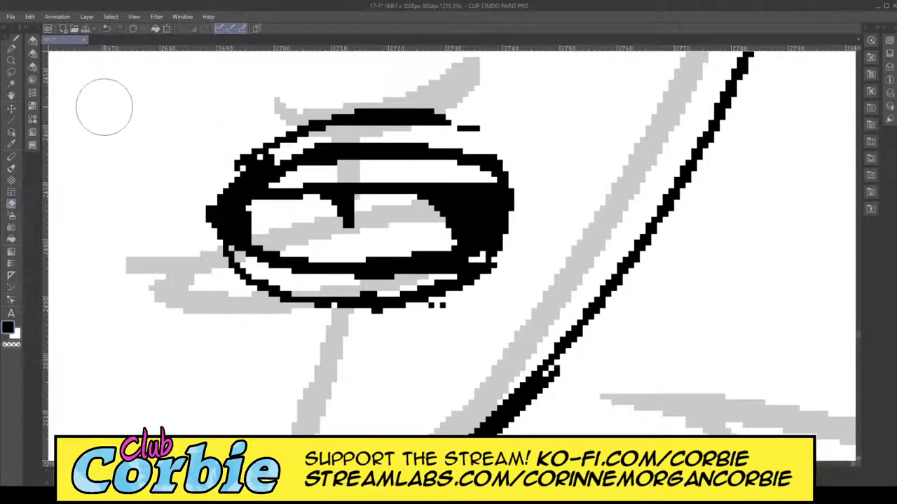
left_click_drag(456, 309, 448, 314)
left_click(443, 310)
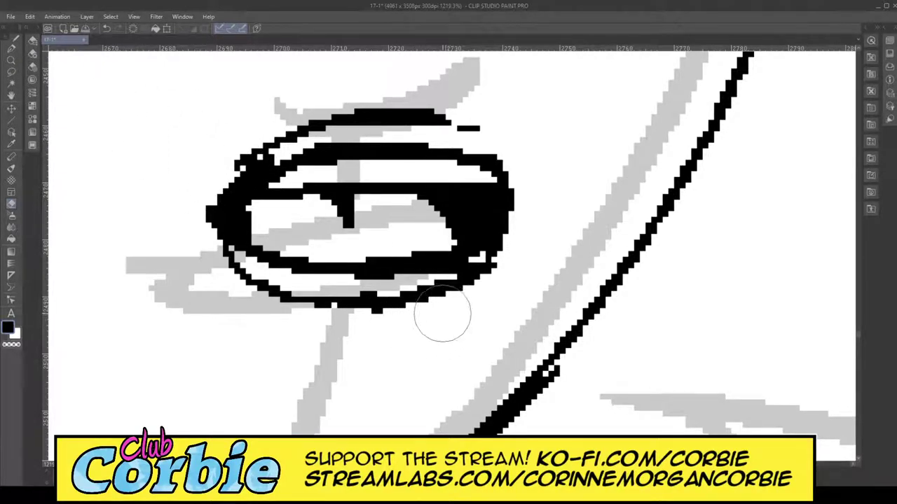
Step: Redraw the jawline below the far cheek further outward with overlapping black strokes, from the chin up to nose level
left_click(10, 61)
left_click_drag(303, 142, 271, 199)
scroll(293, 139, "down", 3)
scroll(309, 133, "up", 3)
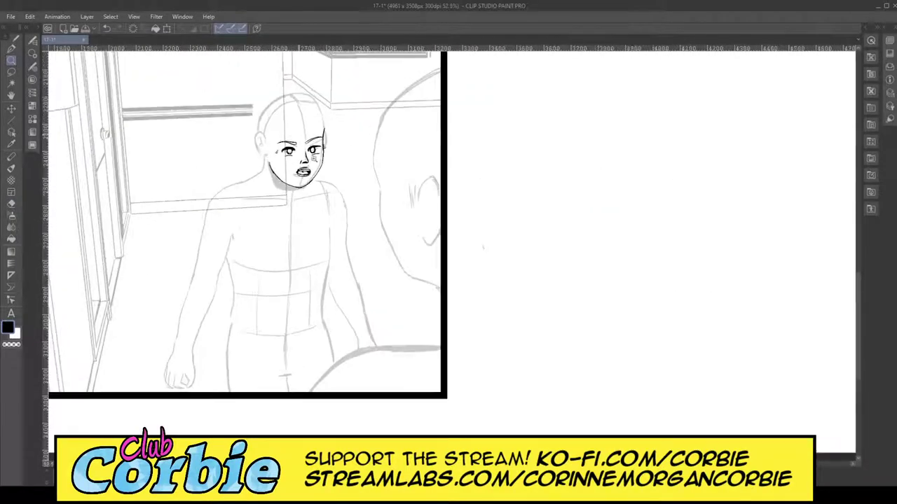
scroll(326, 157, "up", 5)
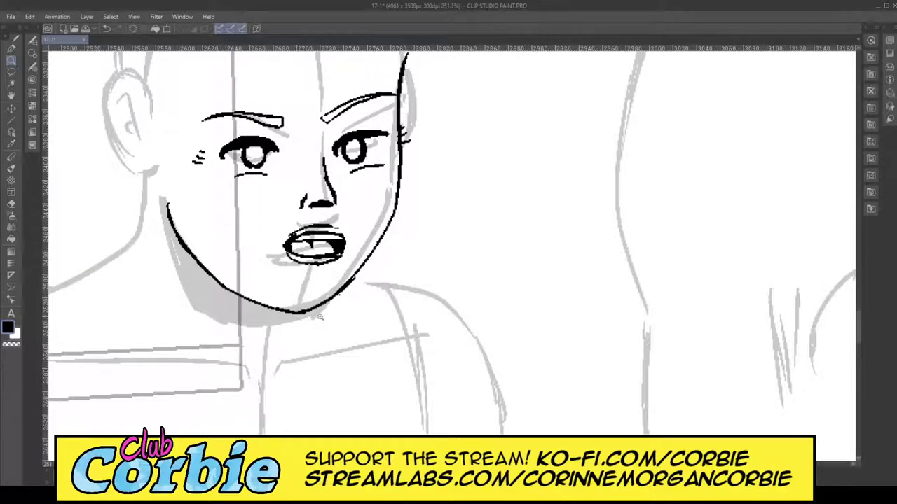
scroll(322, 308, "up", 4)
scroll(336, 281, "down", 4)
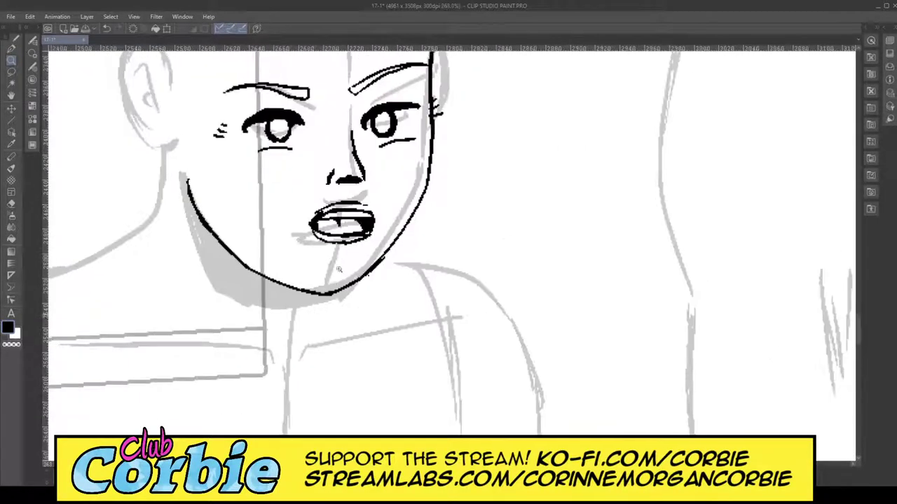
scroll(362, 258, "up", 3)
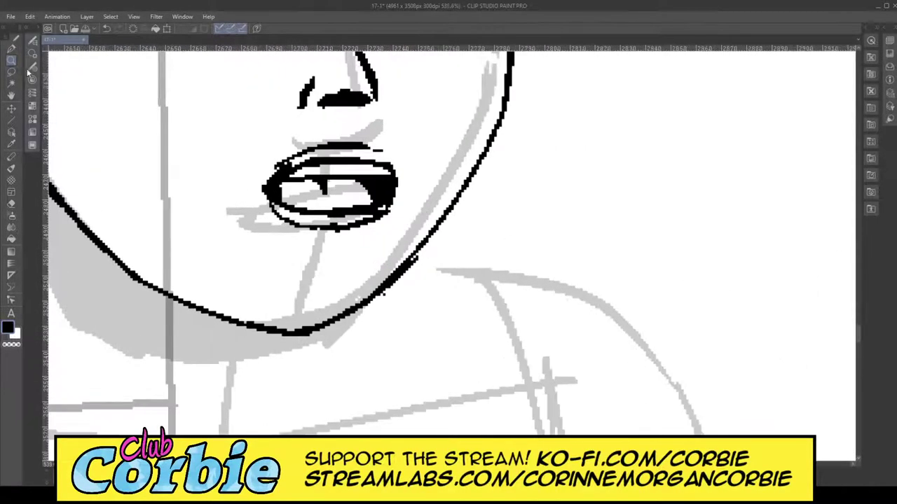
mouse_move(337, 335)
left_mouse_down()
mouse_move(394, 296)
mouse_move(442, 244)
mouse_move(502, 109)
mouse_move(459, 218)
mouse_move(408, 270)
mouse_move(323, 326)
mouse_move(348, 327)
mouse_move(400, 296)
mouse_move(474, 213)
mouse_move(516, 107)
mouse_move(515, 62)
left_mouse_up()
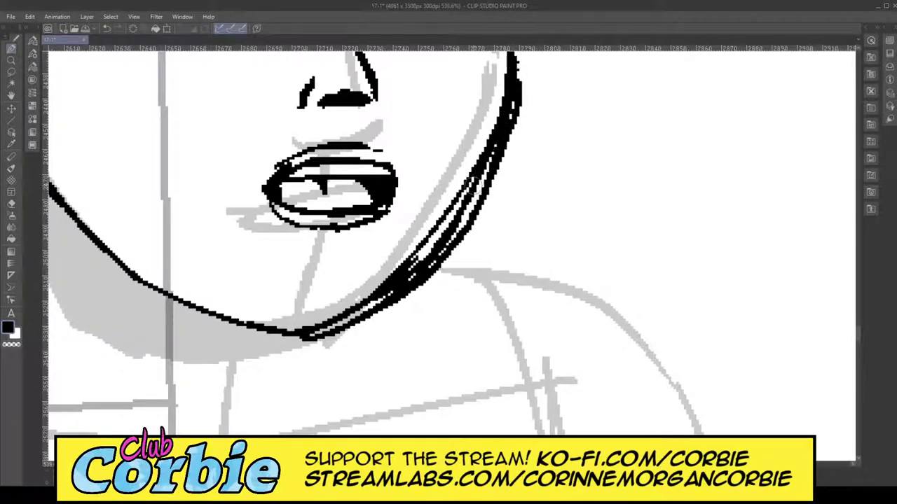
mouse_move(475, 182)
left_mouse_down()
mouse_move(412, 276)
mouse_move(356, 316)
left_mouse_up()
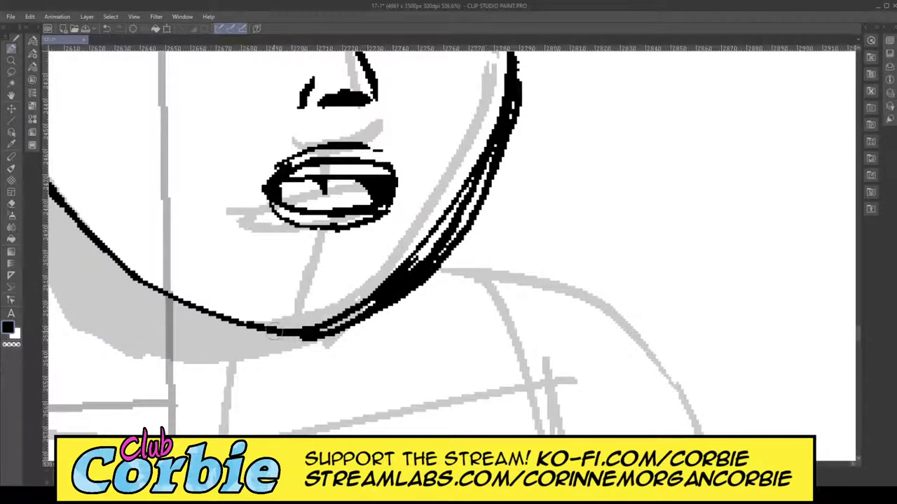
Step: Erase the old inner jawline and the pointed chin tip, then reconnect the chin with a thick curved line
left_click(12, 204)
mouse_move(316, 306)
left_mouse_down()
mouse_move(315, 315)
mouse_move(426, 254)
left_mouse_up()
mouse_move(378, 287)
left_mouse_down()
mouse_move(494, 126)
mouse_move(511, 66)
mouse_move(508, 78)
left_mouse_up()
mouse_move(342, 331)
left_mouse_down()
mouse_move(323, 340)
mouse_move(312, 329)
mouse_move(319, 350)
left_mouse_up()
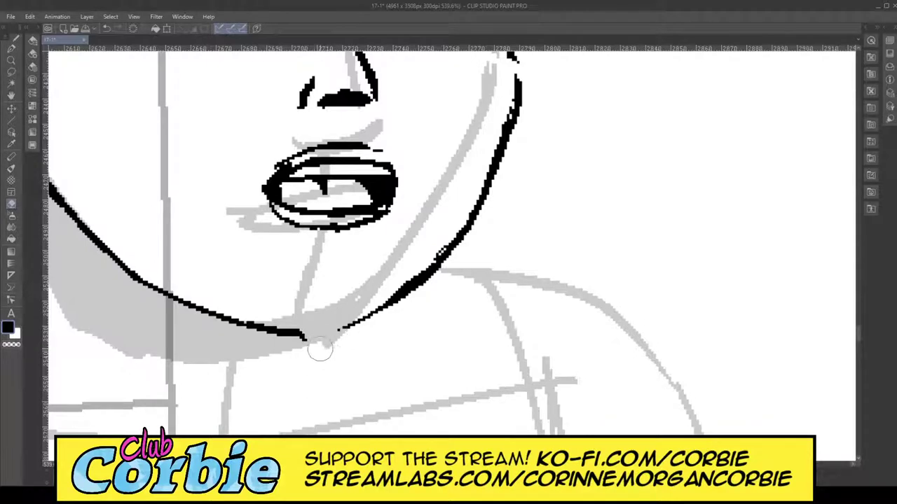
left_click(11, 47)
mouse_move(270, 327)
left_mouse_down()
mouse_move(353, 326)
mouse_move(249, 324)
mouse_move(378, 302)
left_mouse_up()
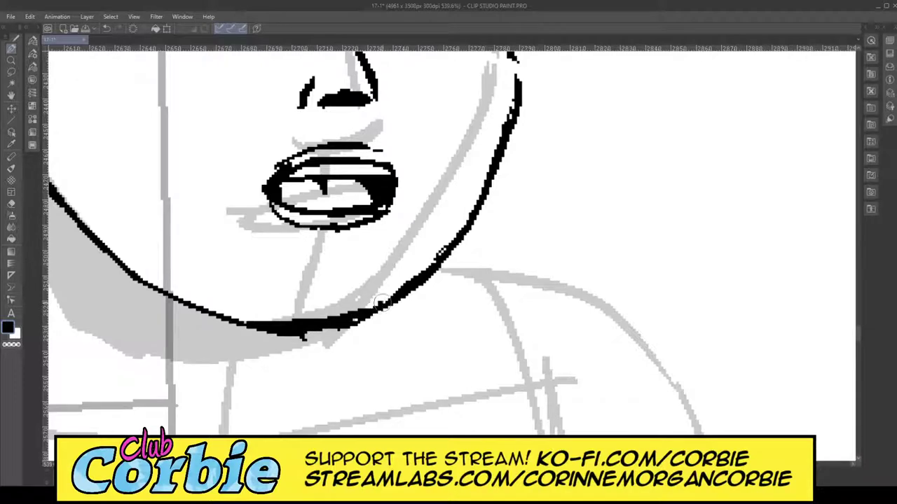
mouse_move(247, 325)
left_mouse_down()
mouse_move(363, 310)
mouse_move(421, 270)
mouse_move(422, 227)
mouse_move(469, 186)
mouse_move(482, 204)
mouse_move(438, 259)
mouse_move(373, 312)
mouse_move(514, 111)
left_mouse_up()
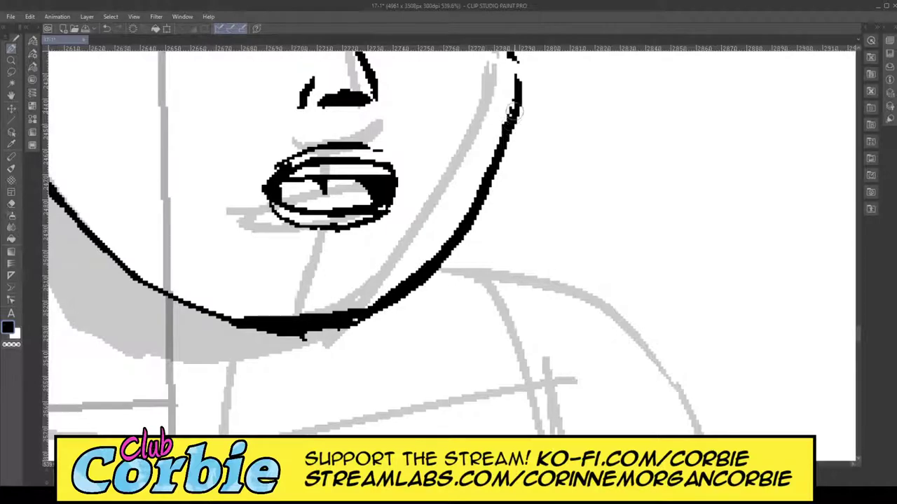
Step: Erase the underside of the chin line and redraw it as a flatter, even contour running into the near jaw
left_click(11, 203)
mouse_move(230, 339)
left_mouse_down()
mouse_move(387, 328)
mouse_move(196, 325)
left_mouse_up()
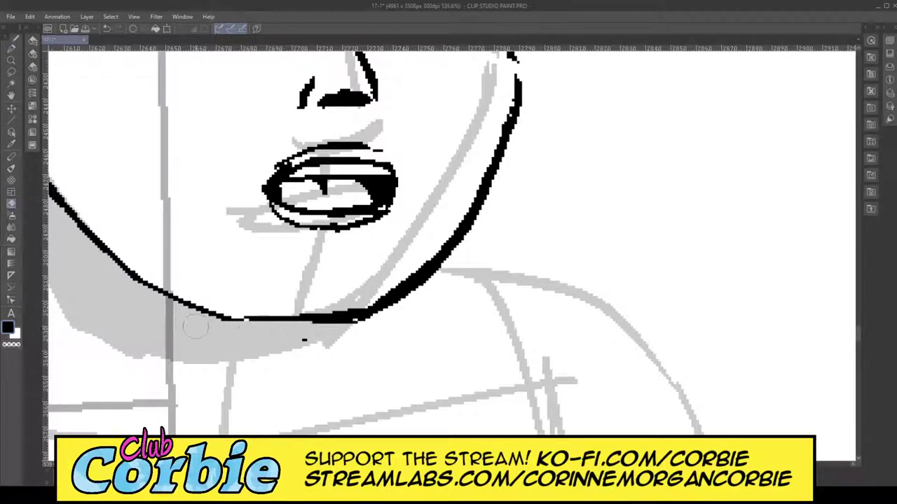
mouse_move(309, 340)
left_mouse_down()
mouse_move(404, 323)
mouse_move(196, 328)
mouse_move(313, 315)
left_mouse_up()
left_click(10, 48)
mouse_move(381, 304)
left_mouse_down()
mouse_move(220, 318)
mouse_move(132, 274)
mouse_move(256, 316)
left_mouse_up()
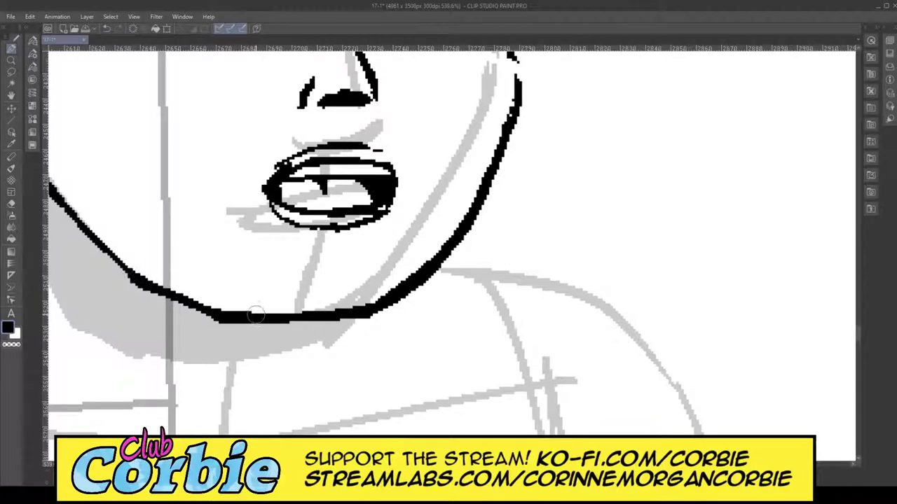
Step: Ink a new near-side jawline inside the existing one and thicken the contour beneath the chin
left_click(11, 59)
left_click_drag(285, 238, 262, 226)
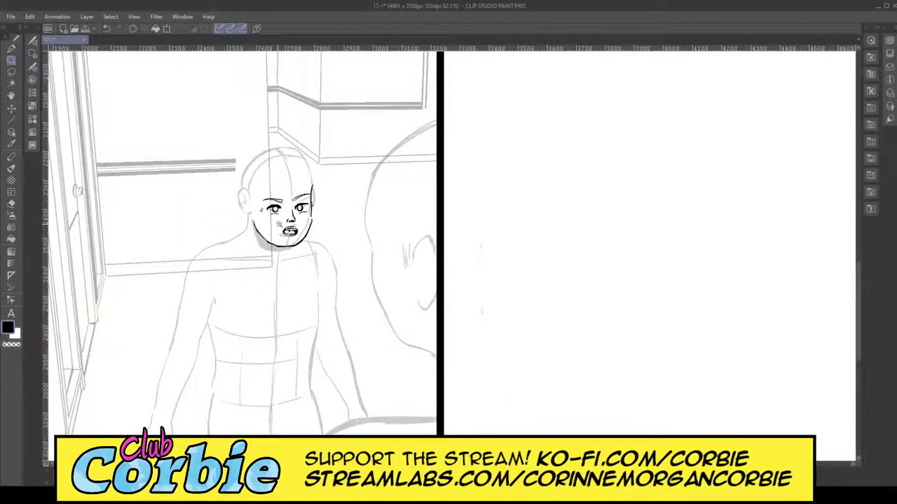
scroll(279, 224, "up", 3)
scroll(255, 239, "up", 5)
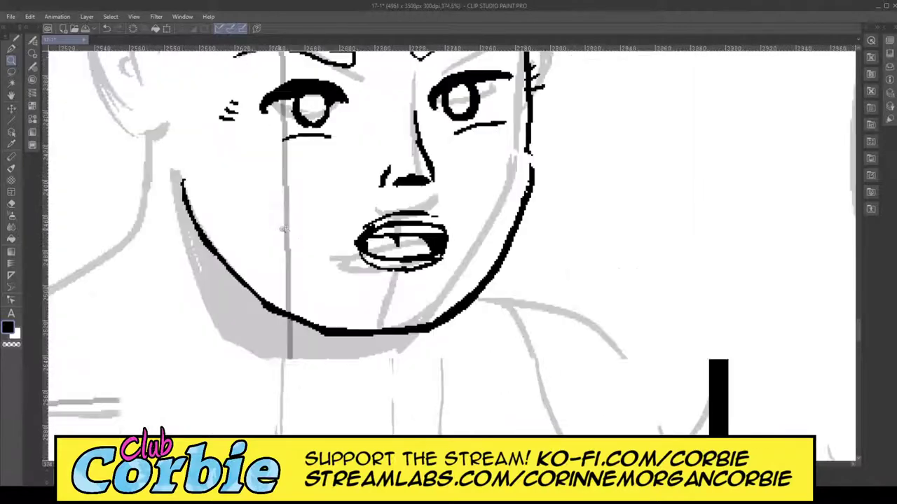
left_click(11, 47)
mouse_move(155, 160)
left_mouse_down()
mouse_move(309, 332)
mouse_move(363, 367)
left_mouse_up()
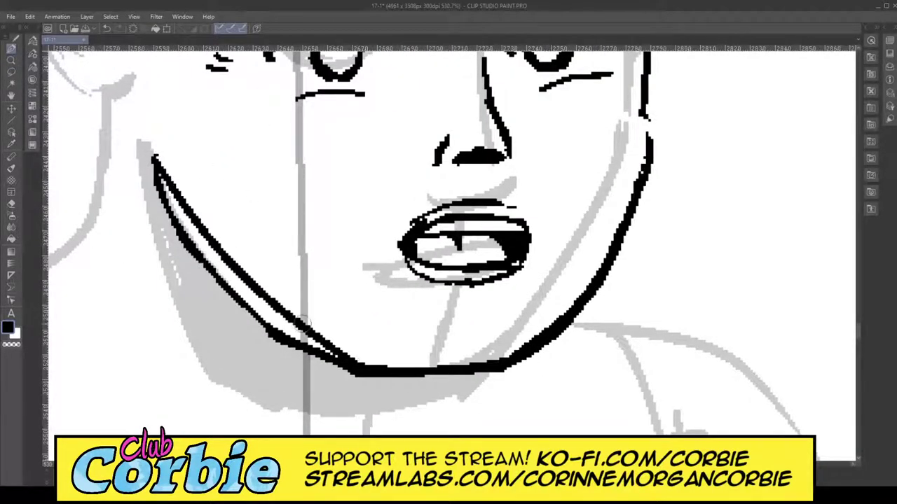
mouse_move(199, 233)
left_mouse_down()
mouse_move(355, 357)
mouse_move(457, 387)
left_mouse_up()
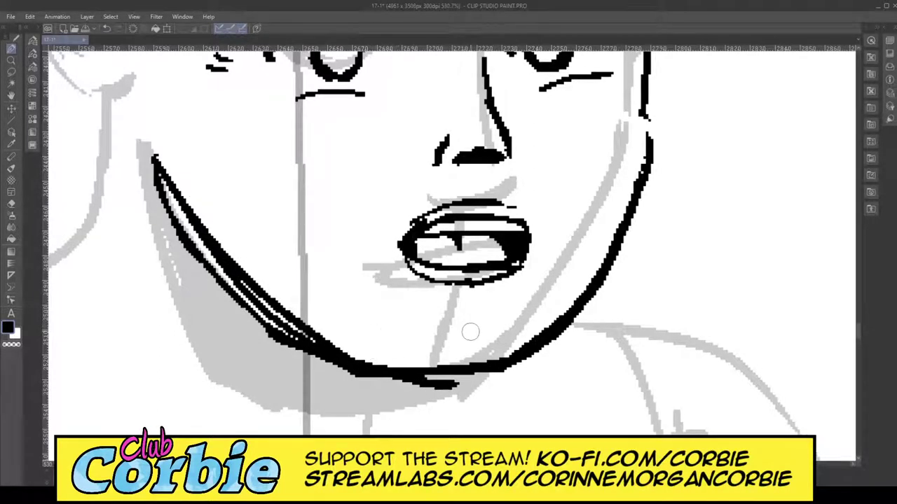
mouse_move(617, 249)
left_mouse_down()
mouse_move(606, 280)
mouse_move(531, 344)
mouse_move(444, 382)
mouse_move(410, 376)
mouse_move(478, 372)
mouse_move(383, 370)
mouse_move(469, 377)
left_mouse_up()
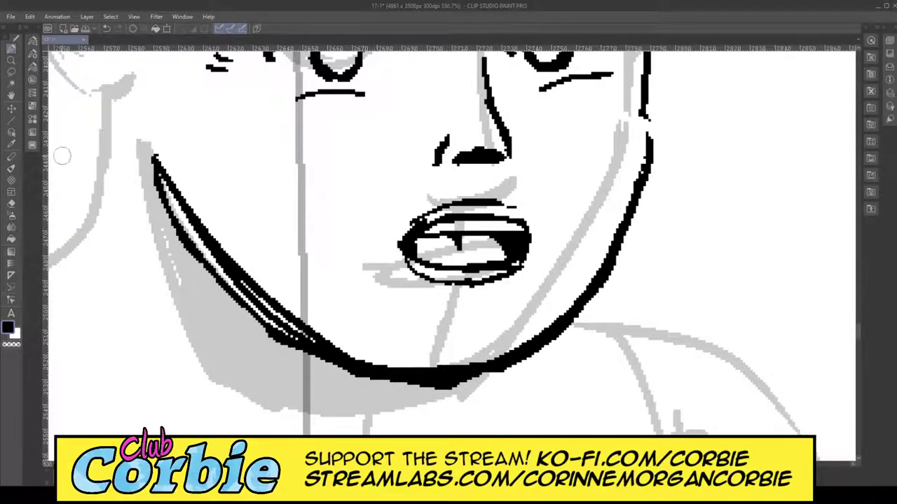
Step: Erase the old outer jawline on the shadowed side and trim the heavy ink under the chin
left_click(11, 204)
mouse_move(160, 167)
left_mouse_down()
mouse_move(322, 354)
mouse_move(347, 368)
left_mouse_up()
mouse_move(235, 296)
left_mouse_down()
mouse_move(149, 199)
mouse_move(265, 331)
mouse_move(436, 405)
left_mouse_up()
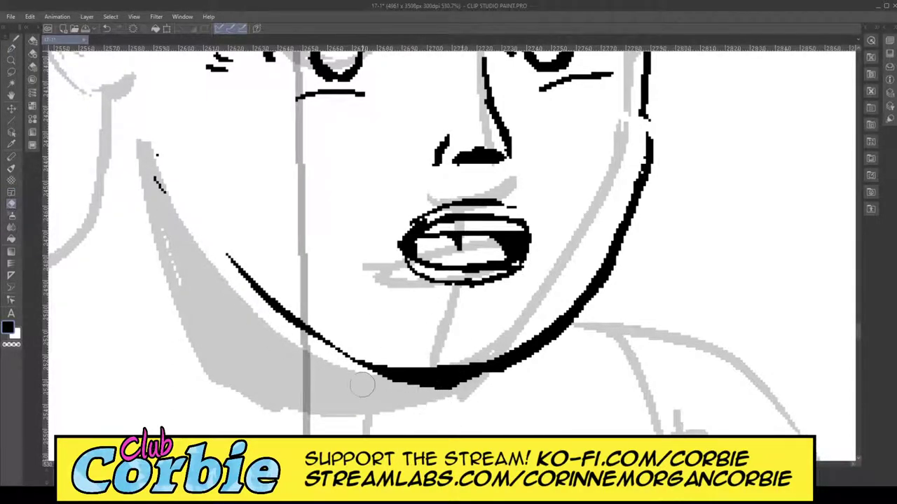
left_click_drag(369, 390, 498, 390)
left_click_drag(405, 386, 358, 394)
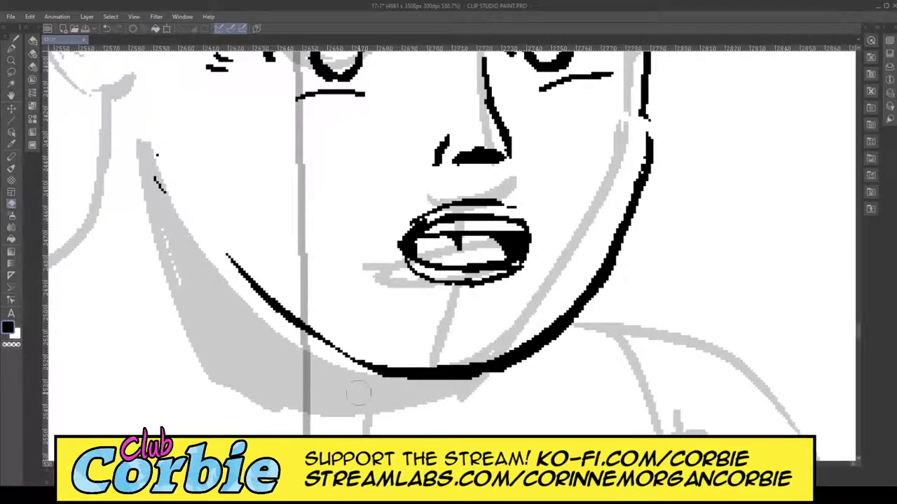
Step: Thin the far-side jawline and the chin contour by erasing along their outer and inner edges
left_click_drag(498, 378, 593, 314)
left_click_drag(629, 258, 520, 365)
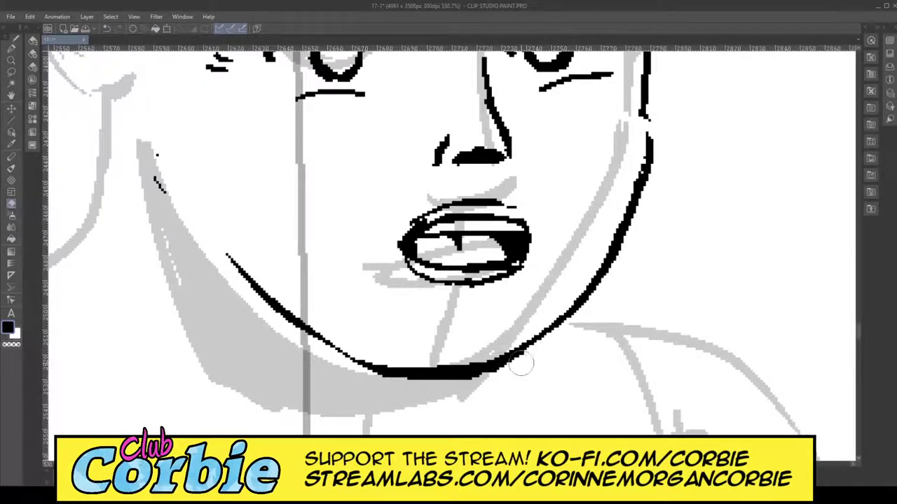
mouse_move(402, 360)
left_mouse_down()
mouse_move(481, 359)
mouse_move(381, 359)
mouse_move(469, 358)
mouse_move(521, 314)
left_mouse_up()
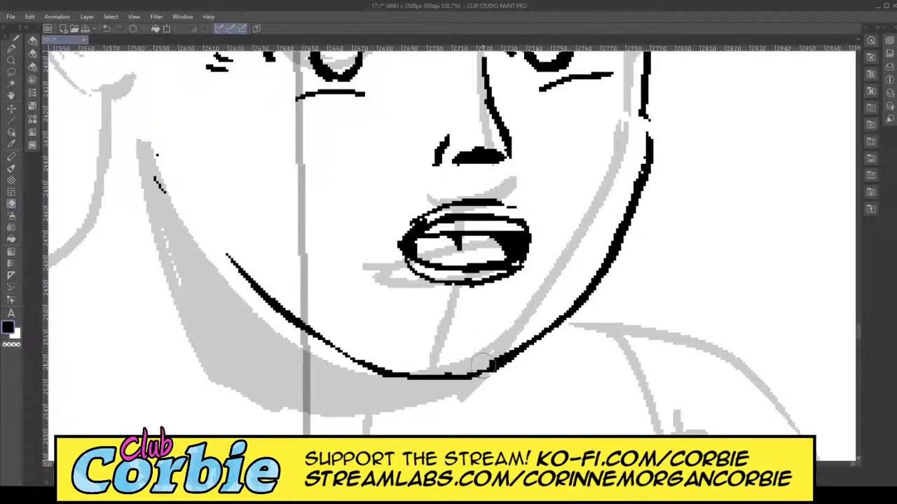
left_click_drag(483, 366, 531, 329)
Step: Ink a tapered cluster of cheekbone strokes on the near cheek and slanting strokes across the far cheek's outline
left_click(10, 47)
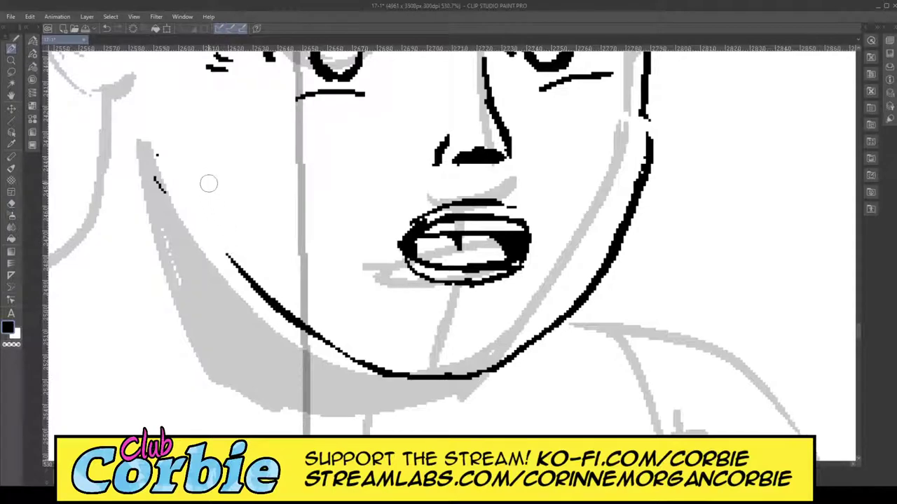
left_click_drag(225, 175, 299, 201)
left_click_drag(213, 189, 300, 205)
mouse_move(186, 164)
left_mouse_down()
mouse_move(323, 201)
mouse_move(198, 175)
mouse_move(300, 199)
mouse_move(201, 176)
mouse_move(291, 191)
left_mouse_up()
left_click_drag(572, 214, 675, 161)
left_click_drag(630, 179, 678, 163)
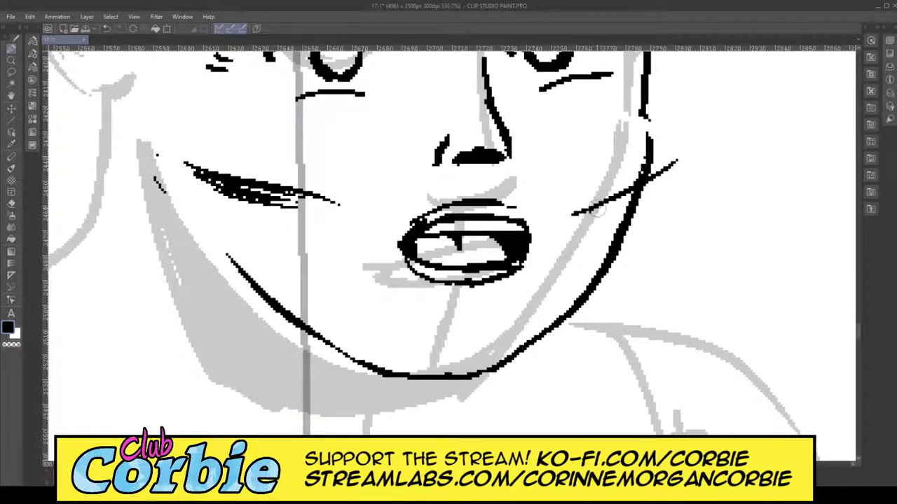
mouse_move(588, 214)
left_mouse_down()
mouse_move(639, 188)
mouse_move(659, 168)
left_mouse_up()
Step: Bulge the far cheek's outline outward down to the cheekbone strokes and thicken the line around the chin and jaw
left_click_drag(646, 88, 665, 168)
mouse_move(657, 122)
left_mouse_down()
mouse_move(643, 53)
mouse_move(665, 168)
mouse_move(656, 125)
left_mouse_up()
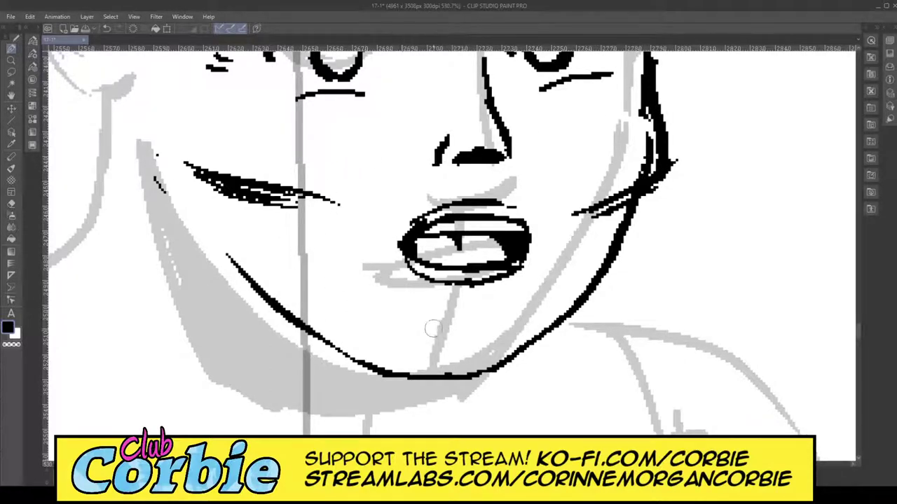
mouse_move(306, 330)
left_mouse_down()
mouse_move(355, 356)
mouse_move(452, 375)
mouse_move(494, 361)
mouse_move(564, 312)
mouse_move(556, 319)
left_mouse_up()
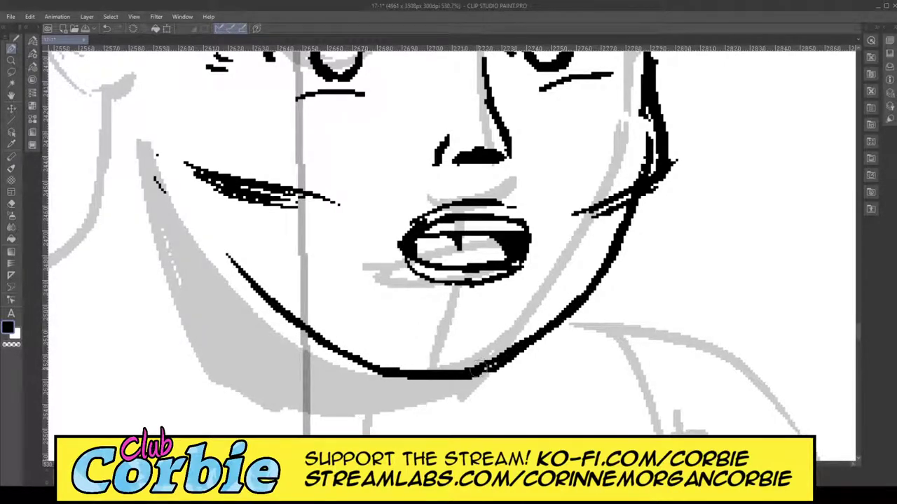
Step: Thicken the far-side jawline and ink the near-side jawline from the cheekbone strokes down to the chin
left_click_drag(483, 365, 501, 359)
left_click_drag(612, 255, 642, 200)
left_click_drag(613, 239, 569, 303)
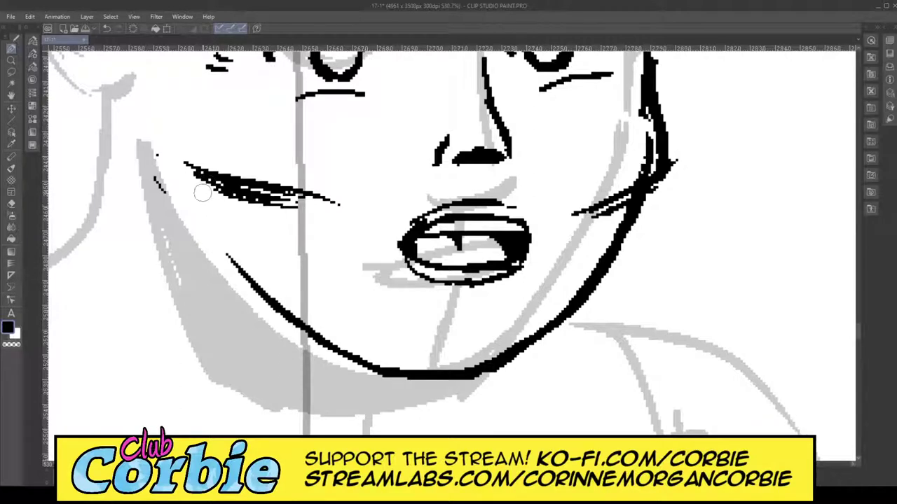
mouse_move(188, 174)
left_mouse_down()
mouse_move(245, 280)
mouse_move(378, 375)
mouse_move(405, 379)
left_mouse_up()
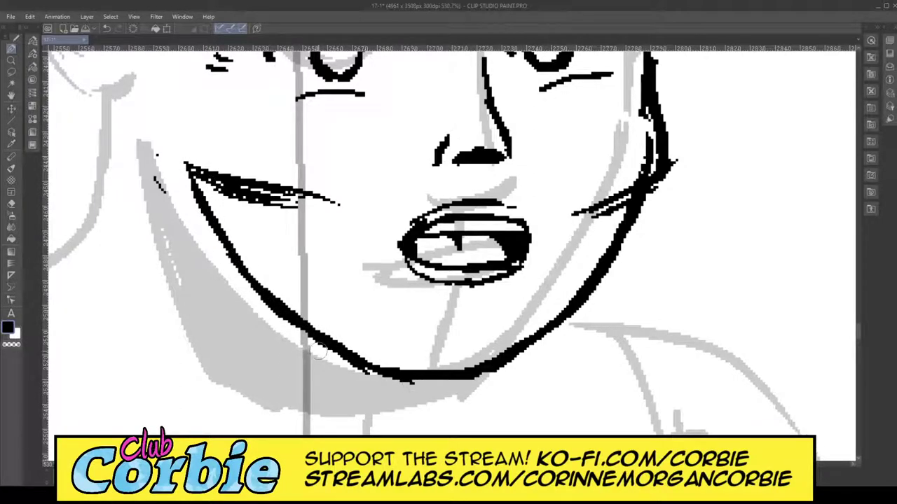
left_click(11, 203)
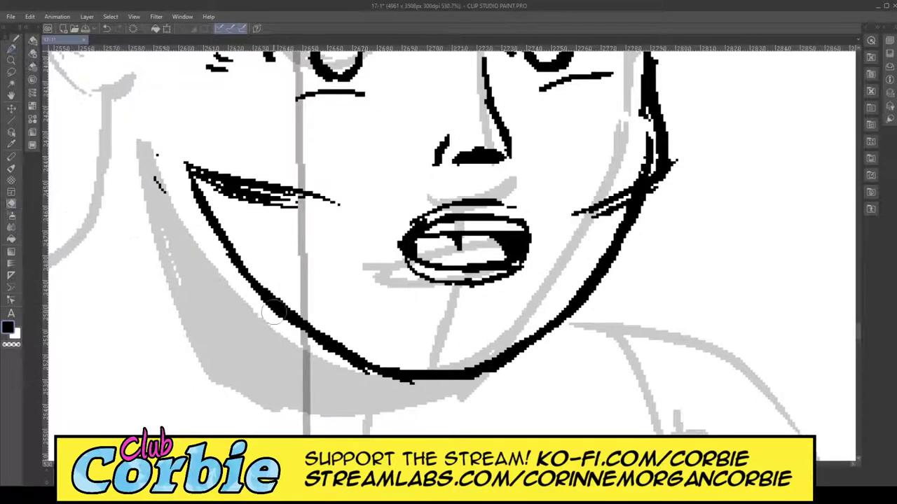
left_click_drag(275, 312, 392, 383)
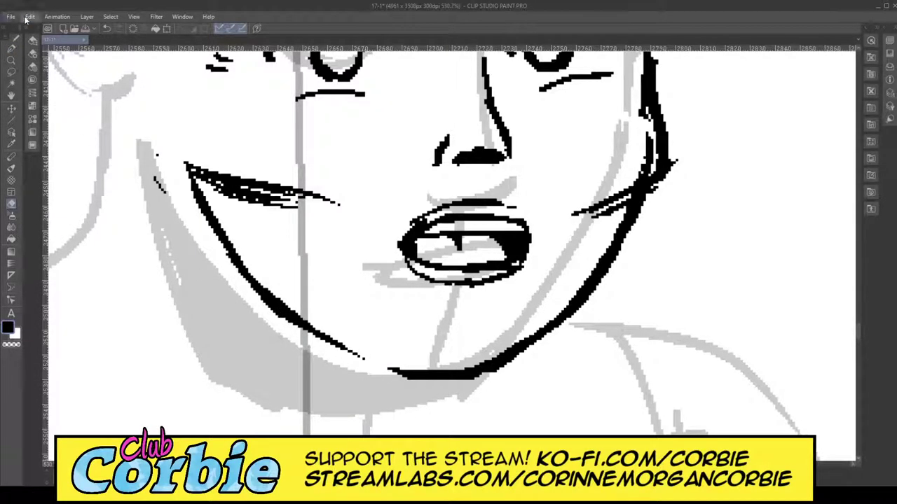
key("ctrl+z")
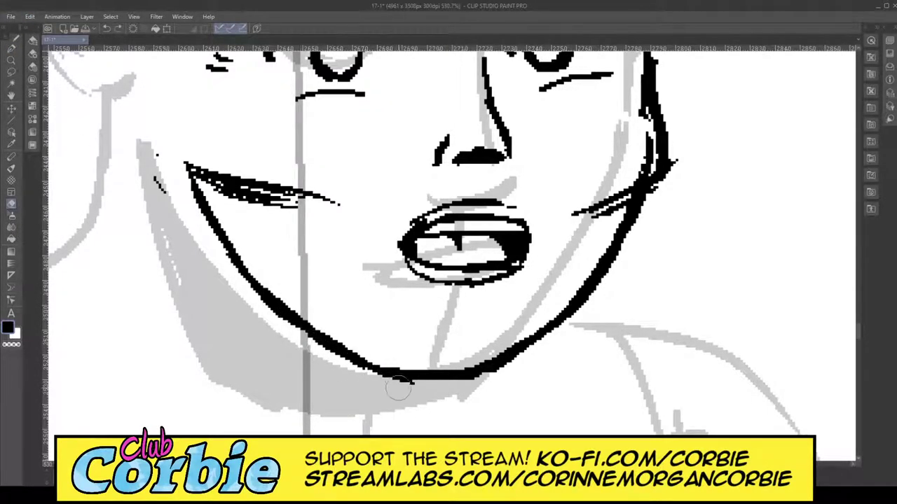
Step: Erase the extra inner strokes along the far cheek's outline and trim the spike at its cheekbone
left_click(11, 62)
left_click_drag(314, 186, 242, 196)
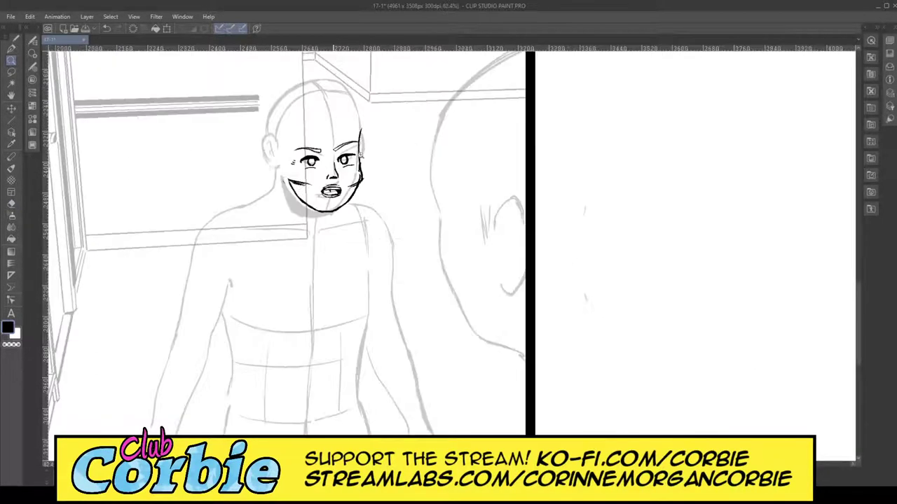
scroll(329, 162, "up", 4)
scroll(392, 174, "up", 6)
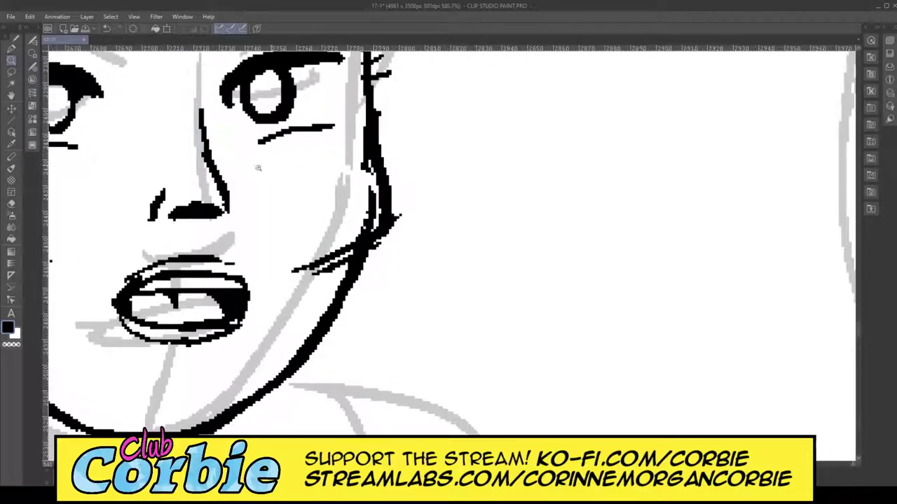
left_click(11, 204)
left_click_drag(357, 224, 355, 112)
mouse_move(398, 210)
left_mouse_down()
mouse_move(385, 236)
mouse_move(363, 219)
mouse_move(364, 229)
left_mouse_up()
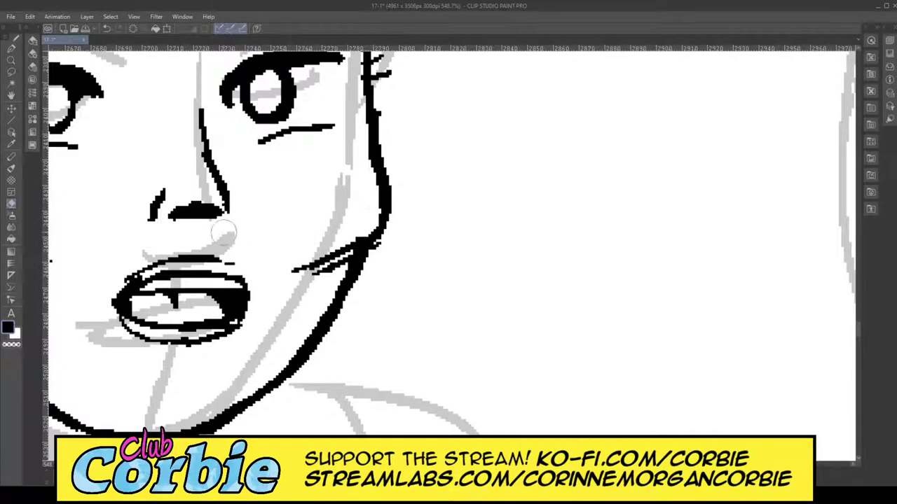
Step: Thicken the inner edge of the near-side jawline down into the chin
left_click(11, 61)
left_click_drag(411, 185, 348, 216)
scroll(398, 176, "up", 8)
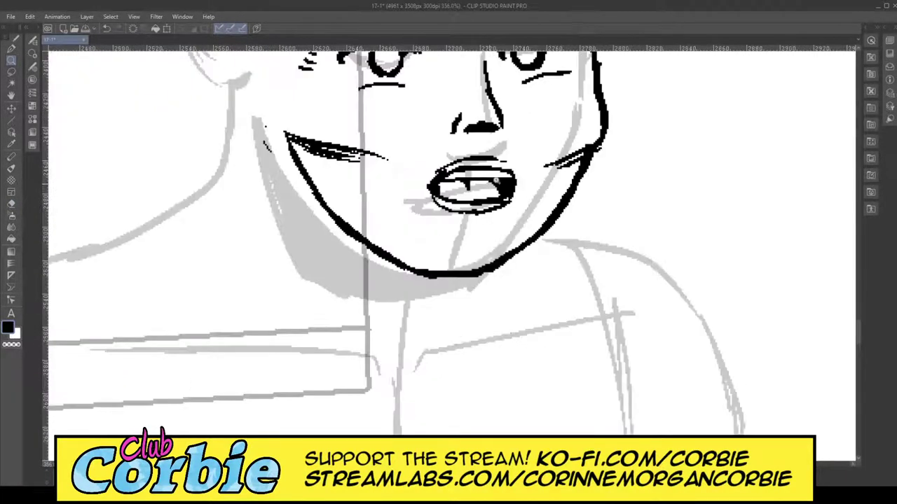
scroll(495, 180, "up", 3)
left_click(12, 49)
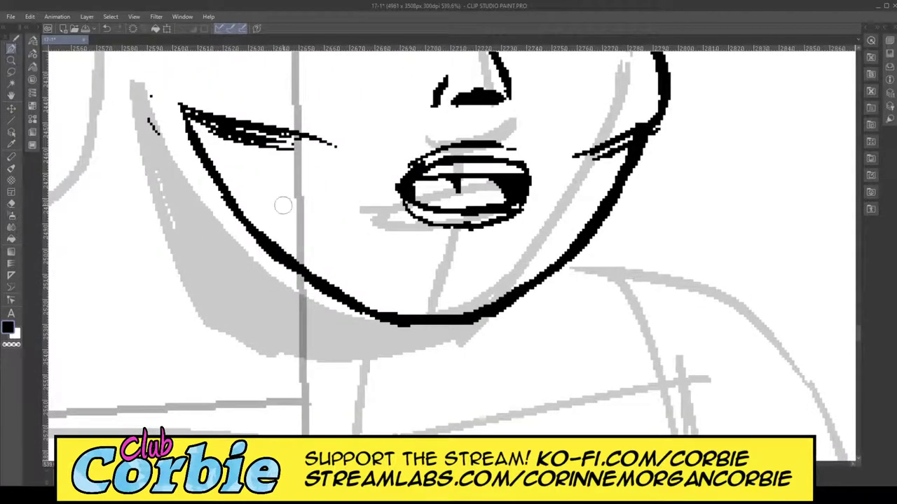
mouse_move(226, 187)
left_mouse_down()
mouse_move(346, 299)
mouse_move(404, 319)
left_mouse_up()
mouse_move(307, 273)
left_mouse_down()
mouse_move(404, 321)
mouse_move(424, 317)
left_mouse_up()
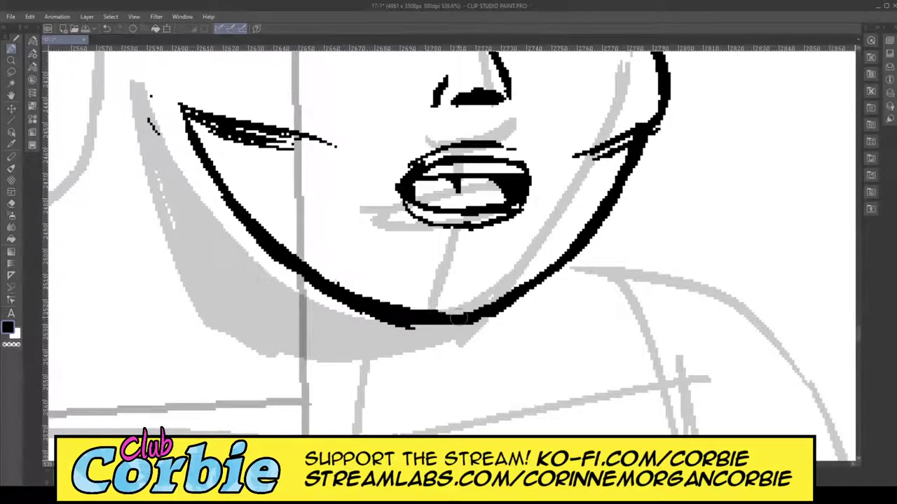
Step: Erase along the underside of the near jaw and chin line and trim the far cheekbone's outer corner
left_click(11, 203)
left_click_drag(288, 277, 431, 325)
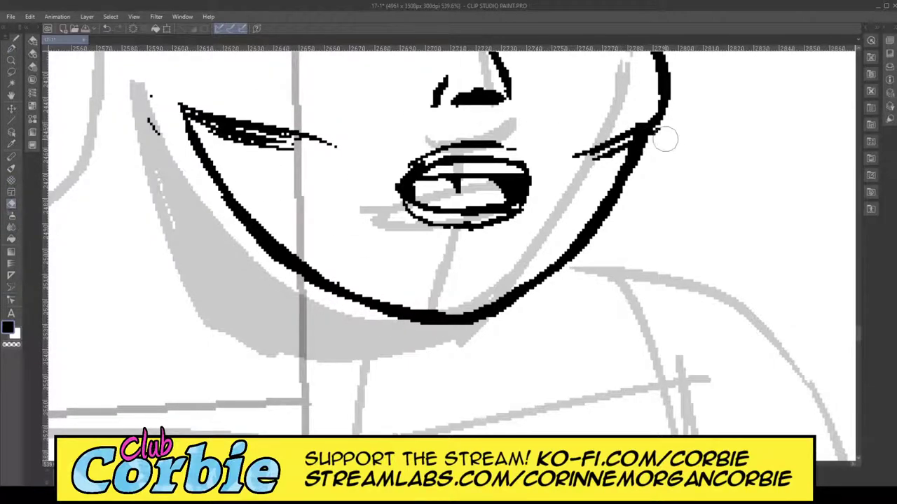
left_click_drag(665, 139, 654, 145)
Step: Erase the slanting cheekbone strokes on both the near and far cheeks
left_click(12, 61)
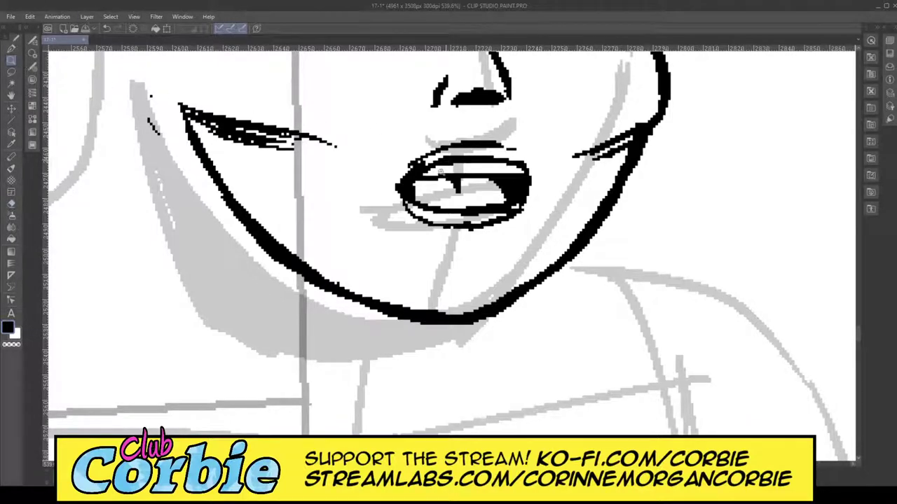
left_click_drag(442, 172, 390, 204)
left_click_drag(433, 131, 469, 222)
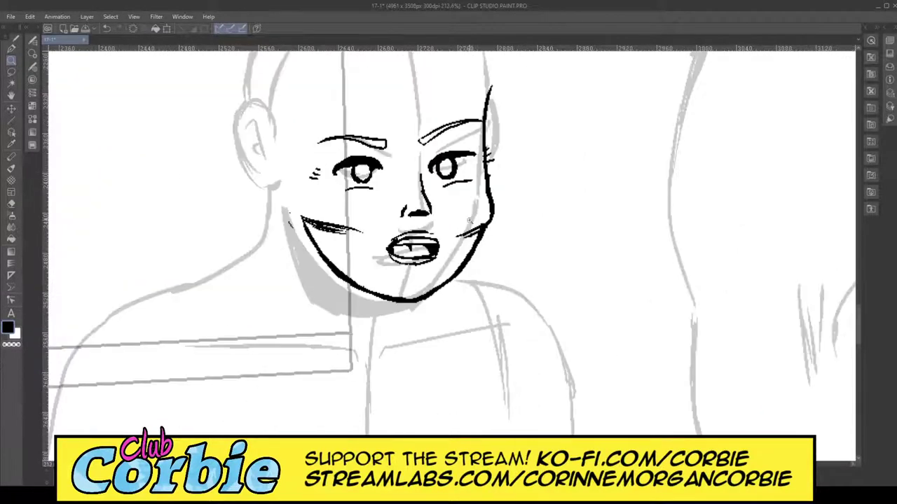
left_click_drag(382, 237, 396, 243)
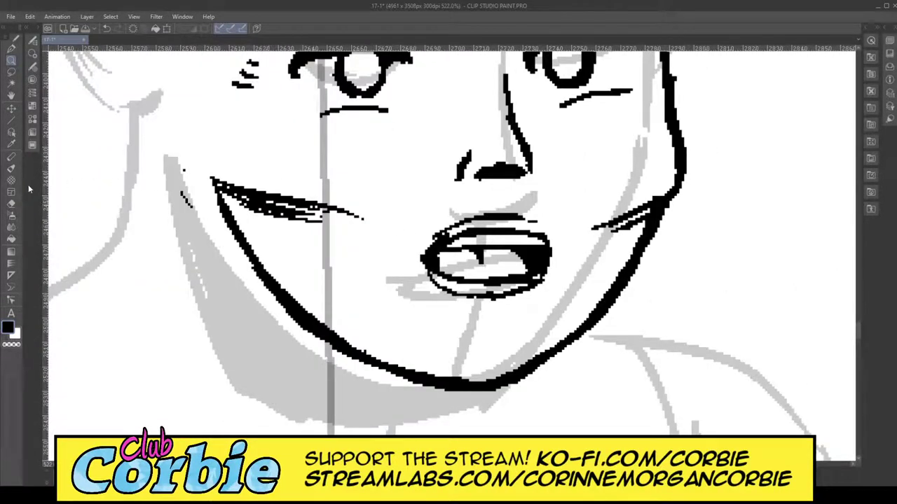
left_click(11, 205)
mouse_move(223, 187)
left_mouse_down()
mouse_move(344, 215)
mouse_move(344, 234)
mouse_move(253, 196)
mouse_move(401, 223)
left_mouse_up()
mouse_move(581, 226)
left_mouse_down()
mouse_move(604, 232)
mouse_move(651, 201)
mouse_move(625, 186)
left_mouse_up()
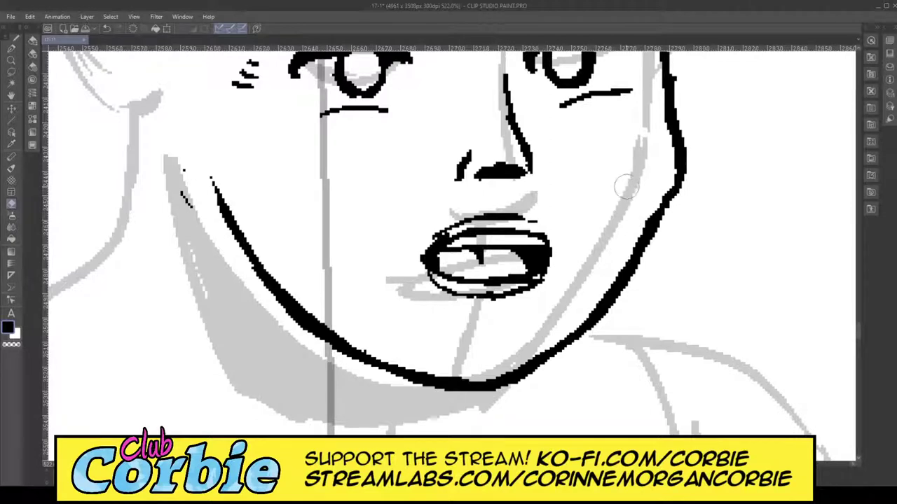
Step: Lasso the mouth and nudge it slightly down toward the chin
left_click(14, 73)
mouse_move(453, 198)
left_mouse_down()
mouse_move(393, 270)
mouse_move(559, 297)
left_mouse_up()
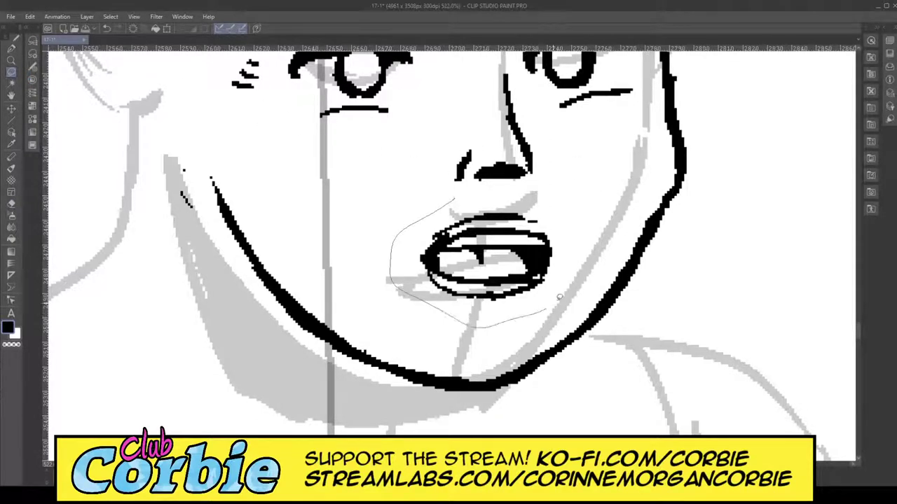
left_click(13, 110)
key("Down")
key("Down")
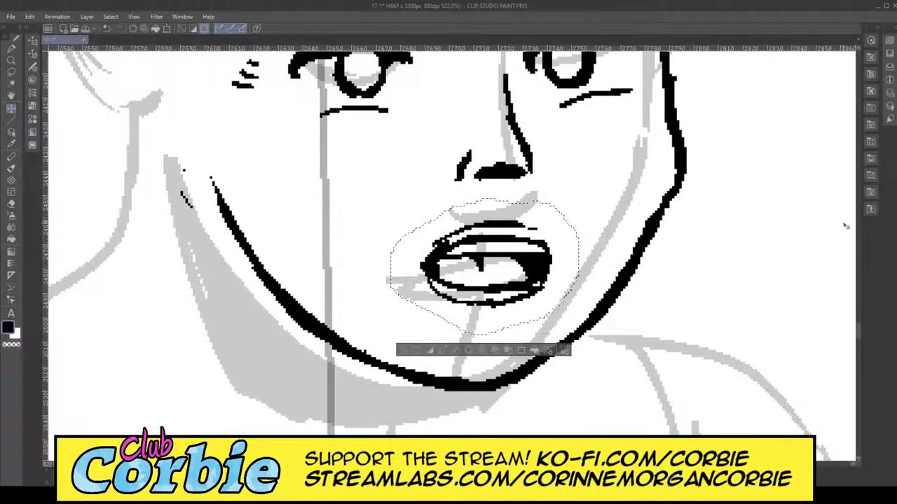
Step: Lasso the nose, shift it slightly down toward the mouth, and clear the selection
left_click_drag(859, 332, 860, 326)
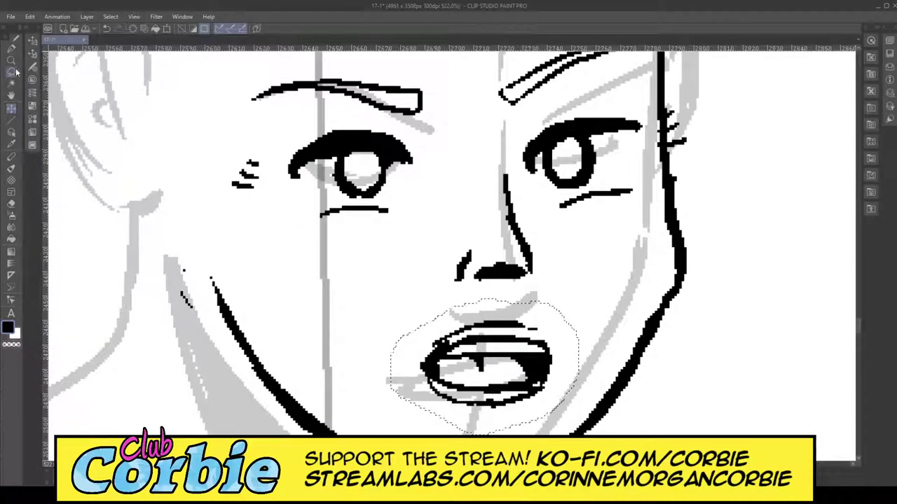
mouse_move(474, 153)
left_mouse_down()
mouse_move(440, 201)
mouse_move(469, 300)
mouse_move(529, 197)
mouse_move(482, 145)
left_mouse_up()
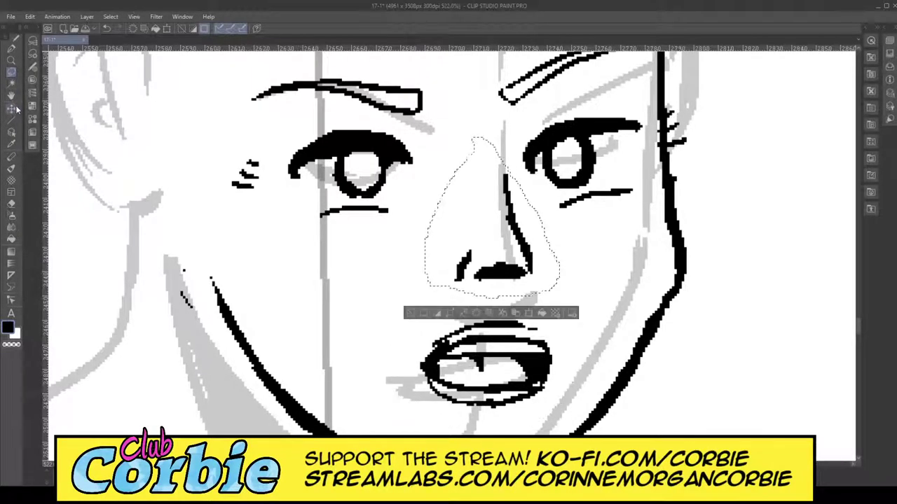
left_click_drag(462, 242, 463, 248)
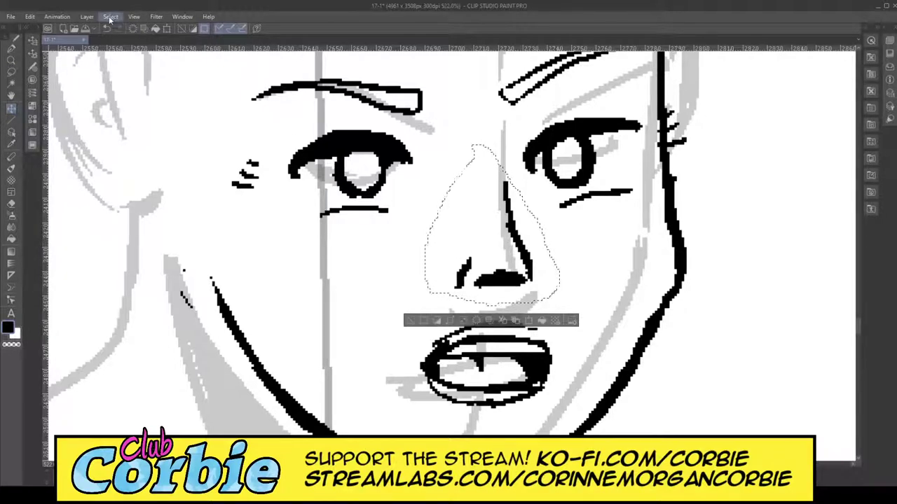
key("ctrl+d")
Step: Ink a small rounded pupil outline beneath the upper lid inside the iris of each eye
left_click(12, 61)
mouse_move(366, 159)
left_mouse_down()
mouse_move(313, 195)
mouse_move(388, 145)
mouse_move(380, 168)
left_mouse_up()
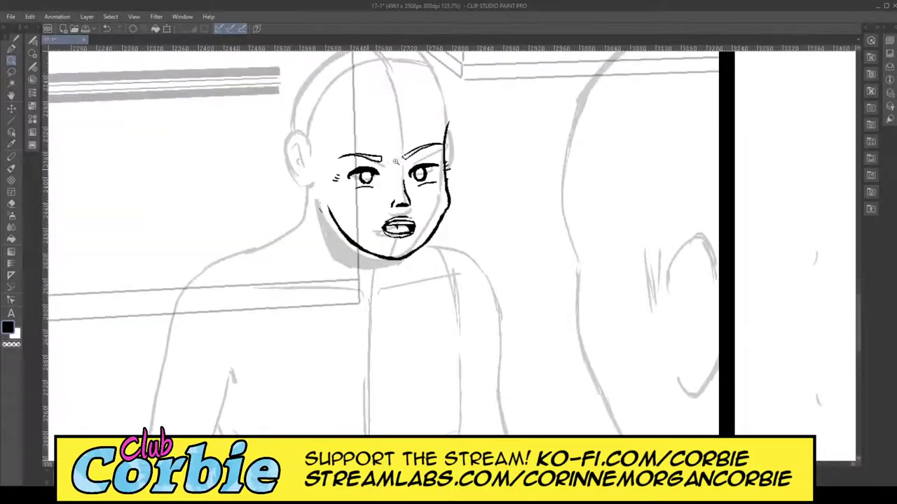
scroll(365, 170, "up", 6)
left_click(11, 48)
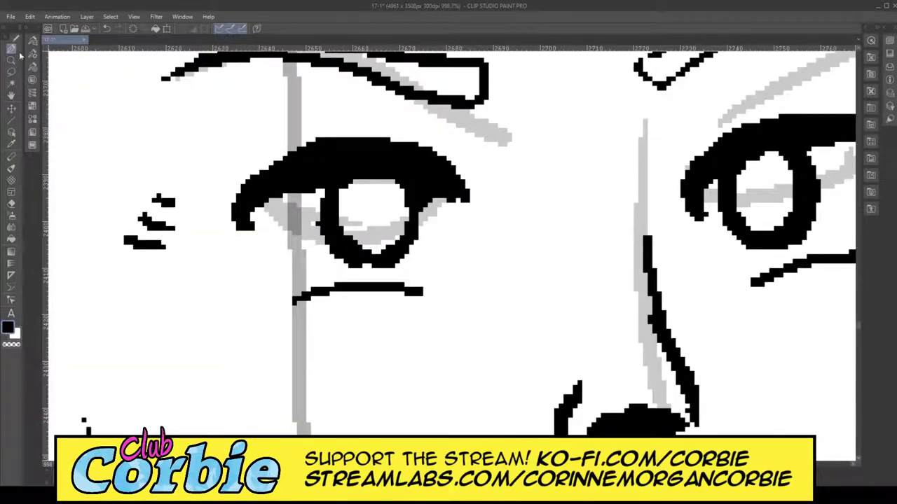
mouse_move(356, 186)
left_mouse_down()
mouse_move(389, 209)
mouse_move(393, 179)
left_mouse_up()
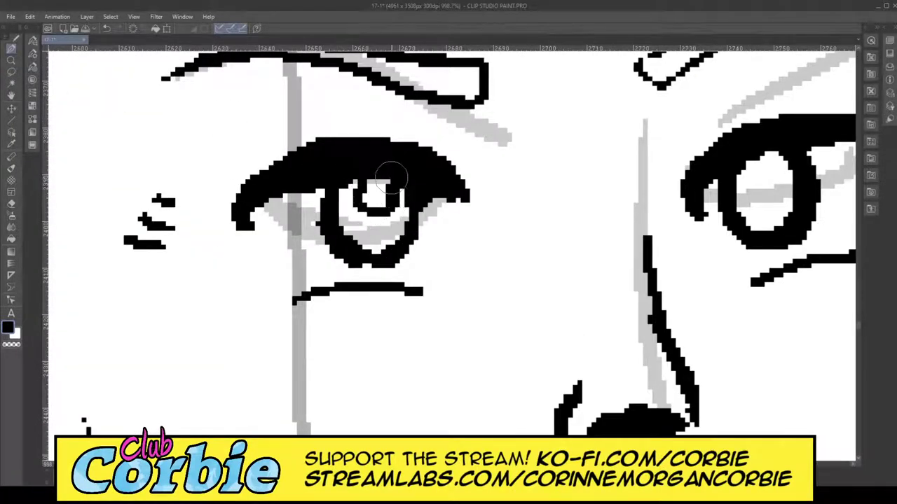
mouse_move(753, 166)
left_mouse_down()
mouse_move(759, 191)
mouse_move(793, 172)
left_mouse_up()
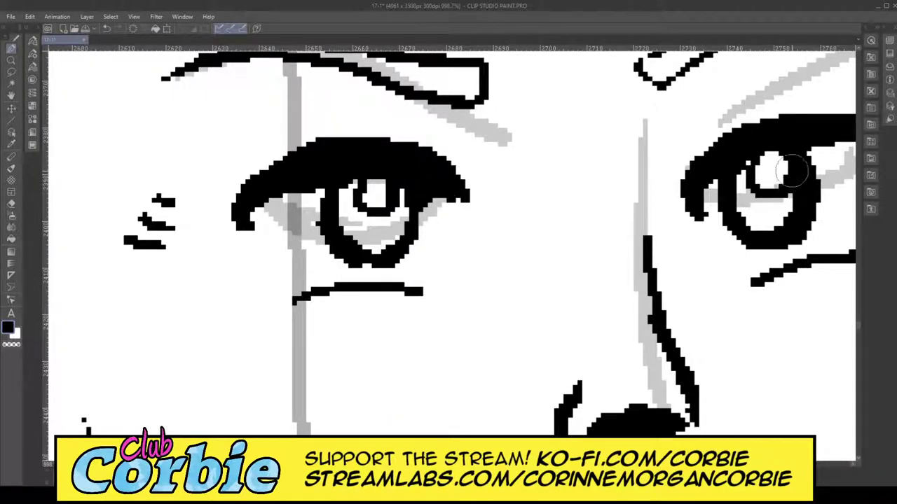
Step: Reshape the far cheek's outline by thickening its inner edge and erasing the bulge along its outer edge
left_click(11, 62)
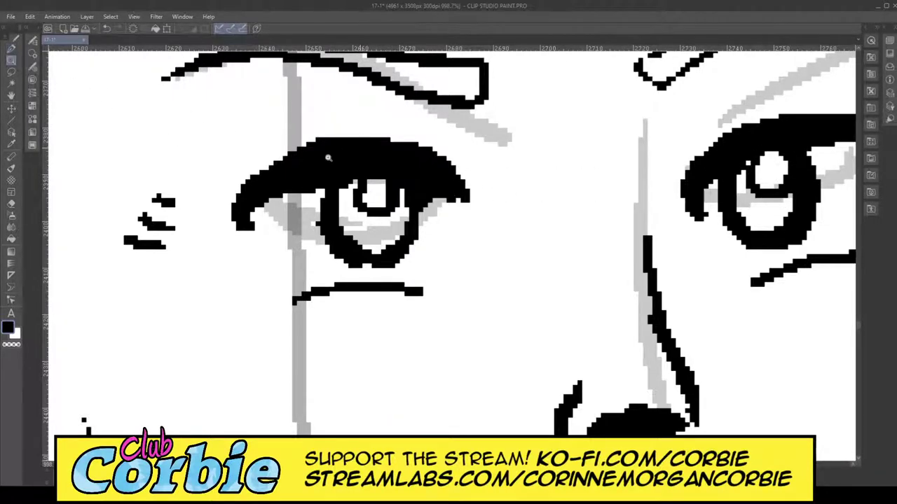
left_click_drag(361, 144, 394, 144)
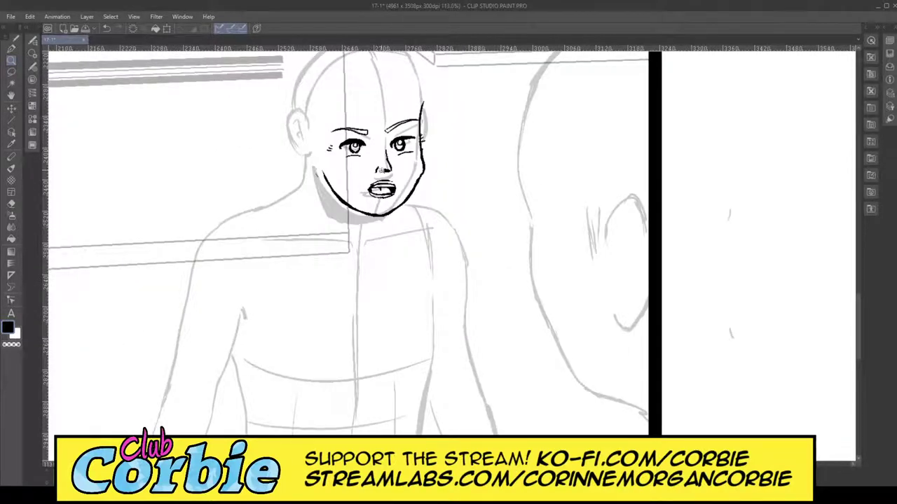
left_click_drag(417, 163, 456, 146)
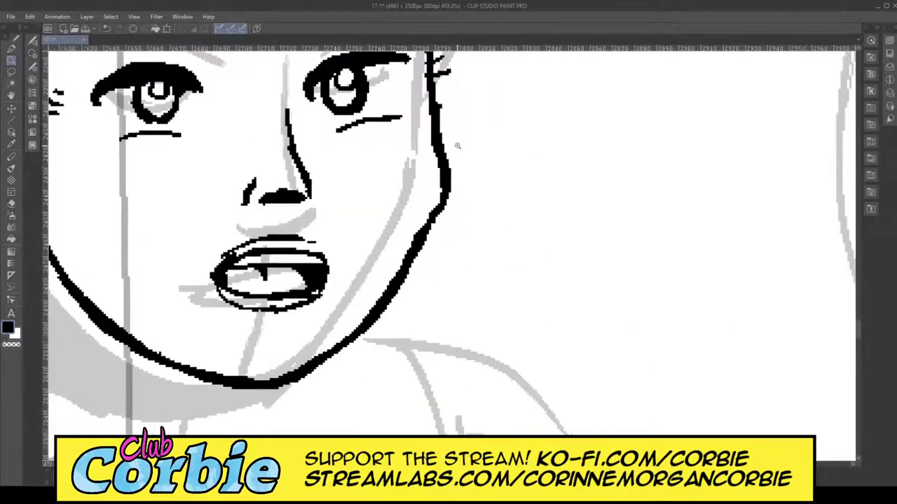
left_click(11, 50)
mouse_move(420, 226)
left_mouse_down()
mouse_move(441, 167)
mouse_move(436, 136)
mouse_move(429, 235)
mouse_move(442, 170)
left_mouse_up()
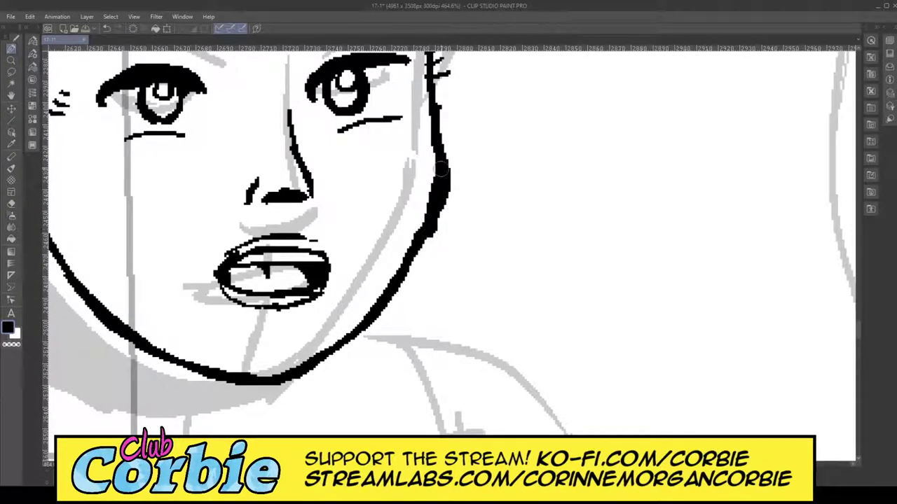
left_click_drag(424, 229, 435, 157)
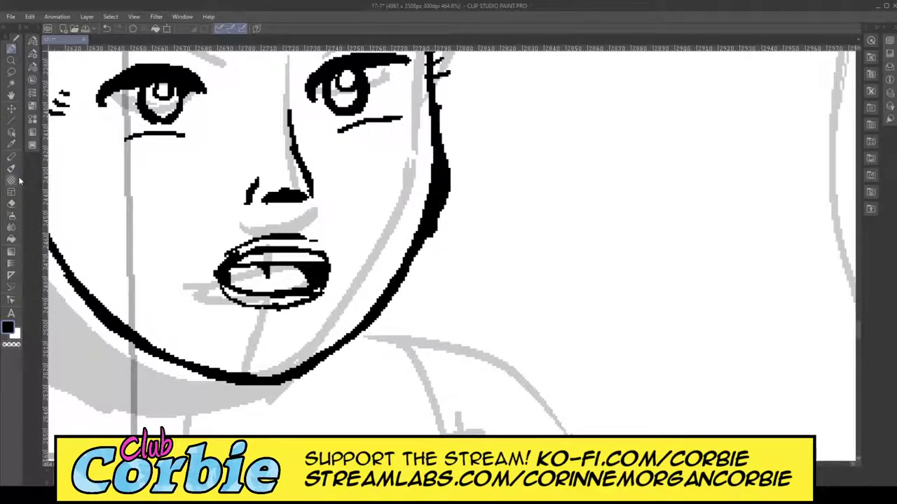
left_click(12, 204)
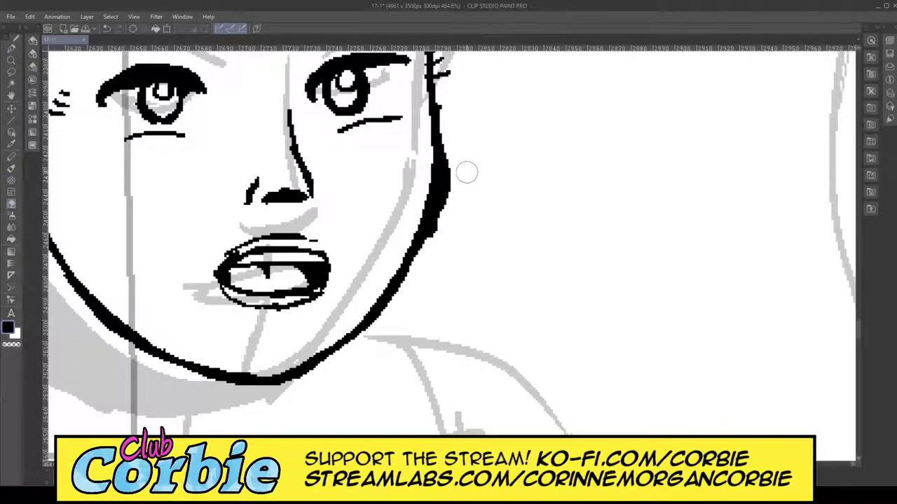
mouse_move(440, 241)
left_mouse_down()
mouse_move(456, 163)
mouse_move(433, 244)
mouse_move(456, 162)
left_mouse_up()
Step: Thin and shorten the lines under both eyes with the eraser and trim the tooth mark inside the mouth
mouse_move(334, 147)
left_mouse_down()
mouse_move(384, 126)
mouse_move(342, 132)
mouse_move(364, 133)
left_mouse_up()
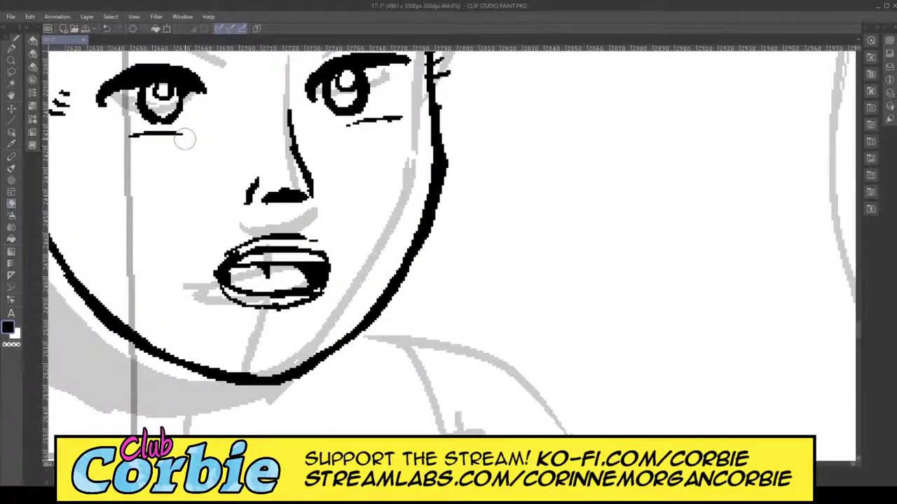
left_click_drag(185, 140, 124, 144)
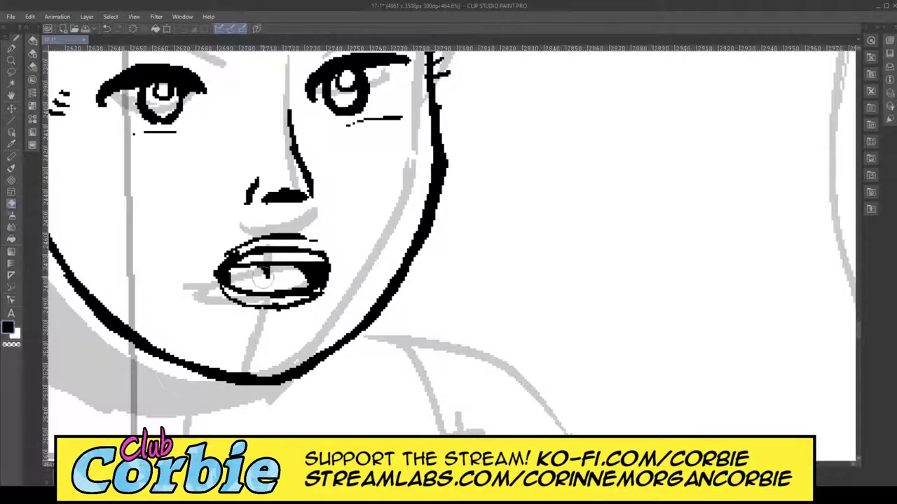
mouse_move(270, 286)
left_mouse_down()
mouse_move(251, 276)
mouse_move(266, 274)
mouse_move(238, 278)
left_mouse_up()
Step: Ink a cluster of tapered cheekbone strokes slanting inward from the far cheek's outline toward the mouth
left_click(11, 49)
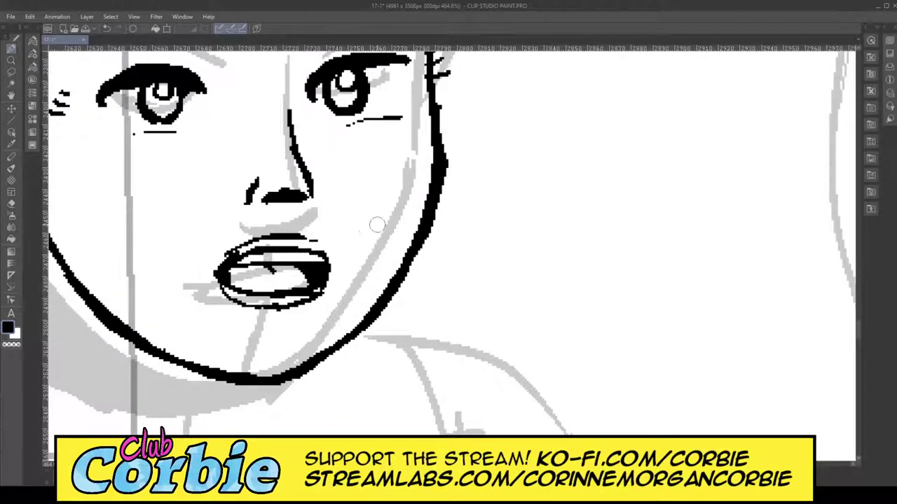
left_click_drag(364, 229, 426, 205)
mouse_move(353, 232)
left_mouse_down()
mouse_move(440, 199)
mouse_move(447, 207)
mouse_move(369, 240)
mouse_move(422, 218)
left_mouse_up()
left_click_drag(373, 233, 413, 209)
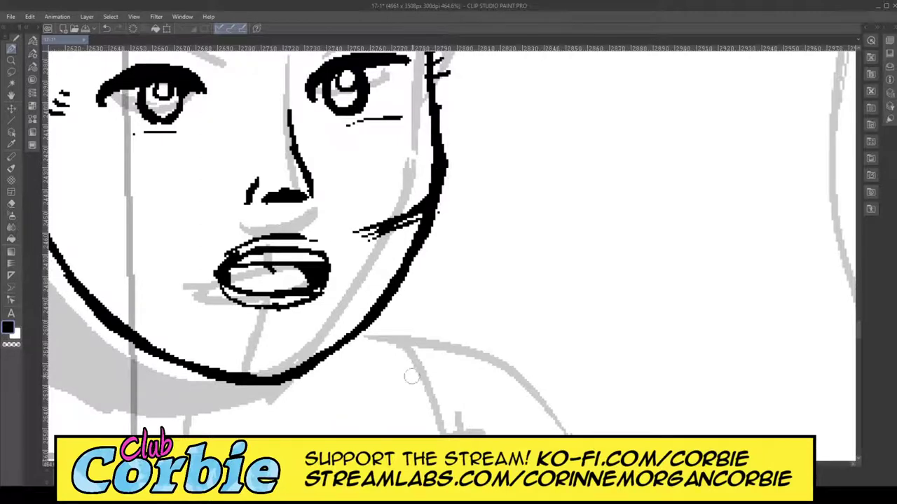
Step: Ink a cluster of tapered cheekbone strokes on the near cheek, slanting down from beside the jaw toward the mouth
scroll(452, 241, "left", 10)
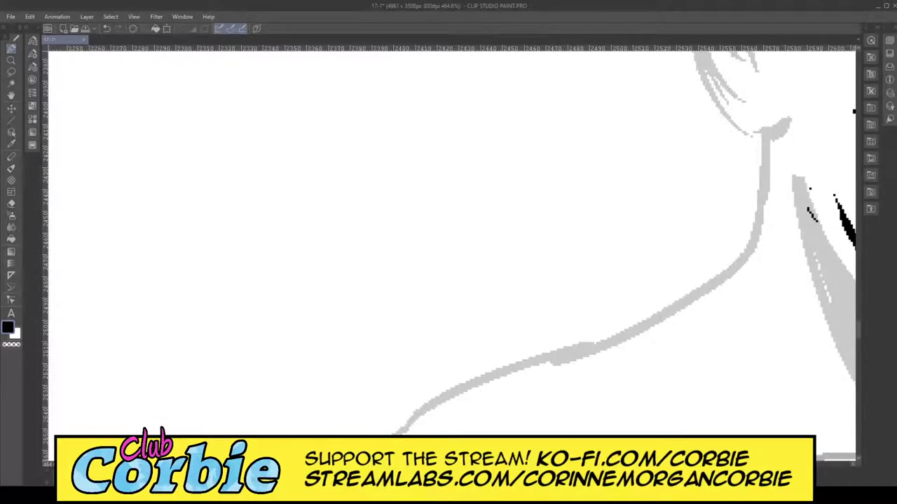
scroll(377, 219, "right", 7)
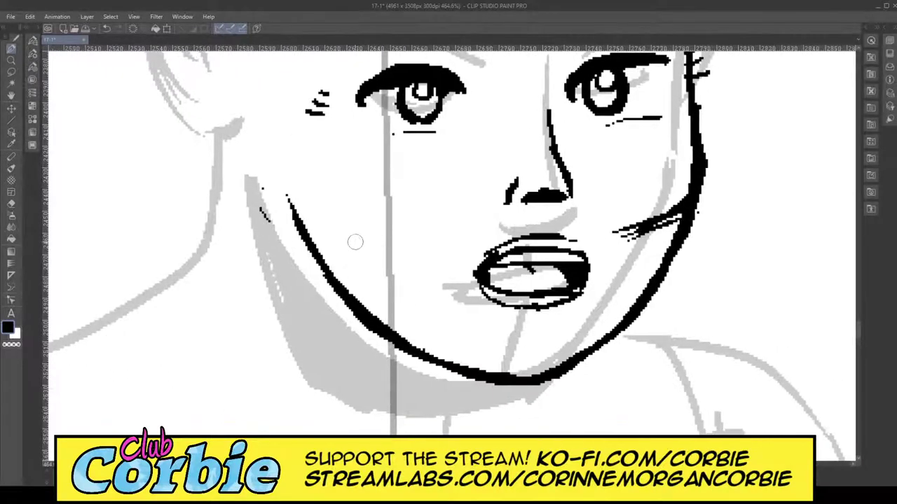
left_click_drag(352, 239, 433, 265)
mouse_move(336, 244)
left_mouse_down()
mouse_move(396, 262)
mouse_move(387, 269)
mouse_move(378, 254)
mouse_move(414, 261)
left_mouse_up()
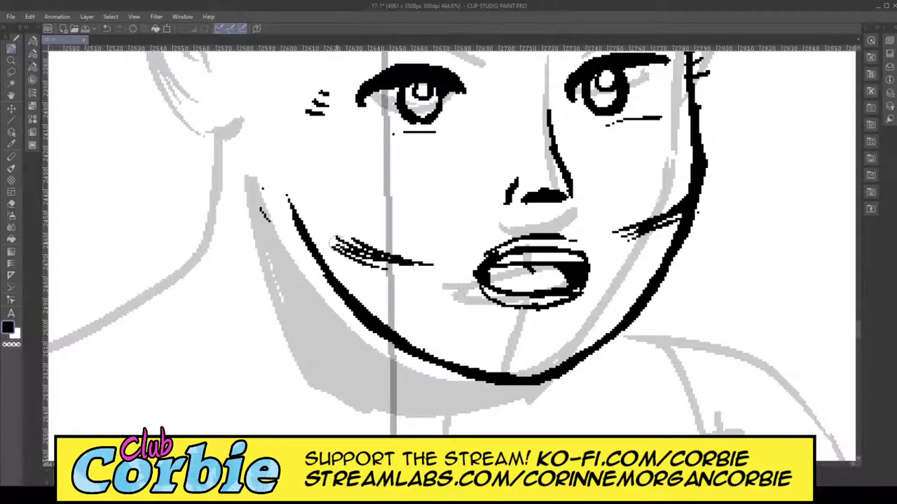
Step: Ink the first jagged spikes of a short fringe on the forehead above the near eyebrow
left_click(10, 62)
left_click_drag(309, 209, 276, 235)
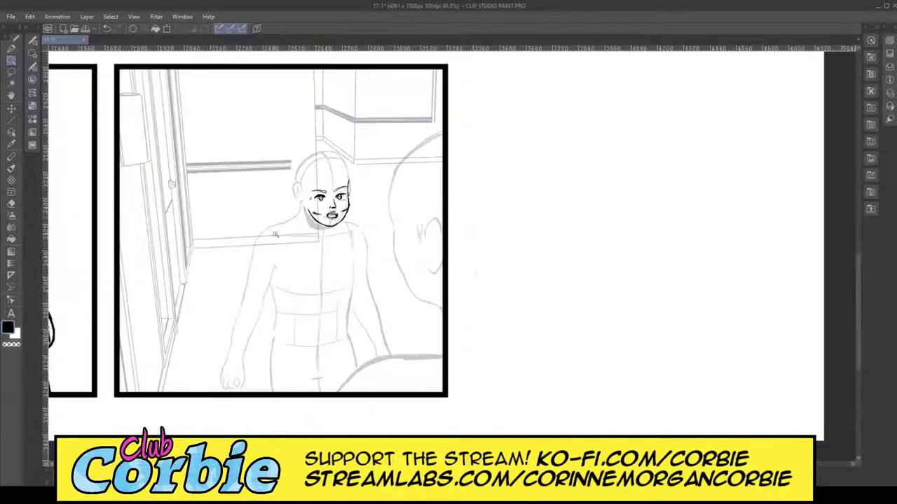
scroll(329, 203, "up", 3)
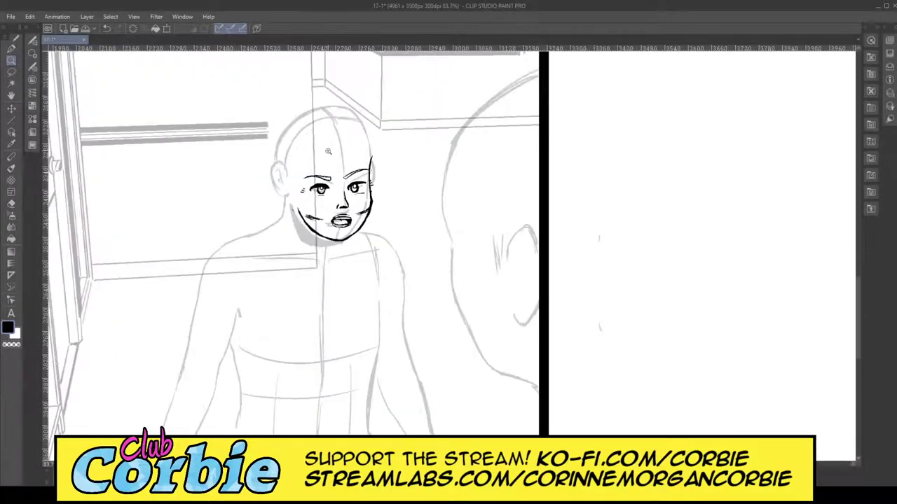
scroll(328, 151, "up", 4)
scroll(328, 211, "up", 5)
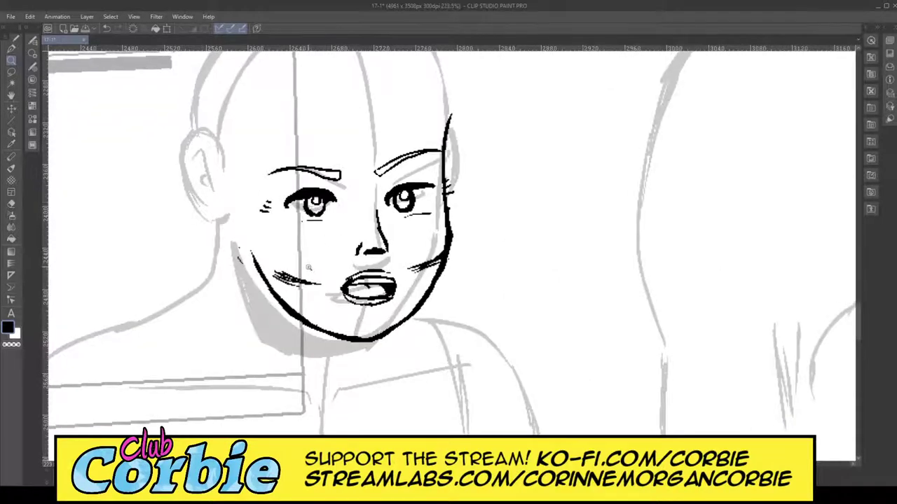
scroll(326, 112, "down", 3)
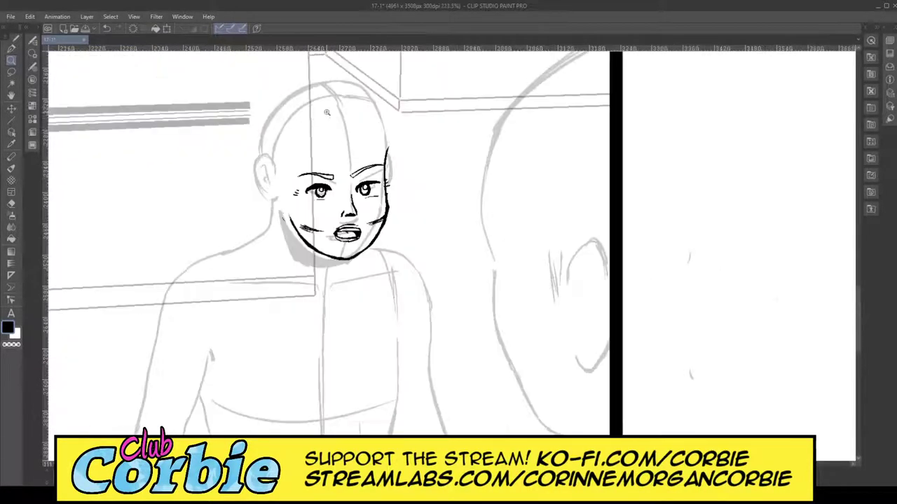
scroll(353, 99, "up", 5)
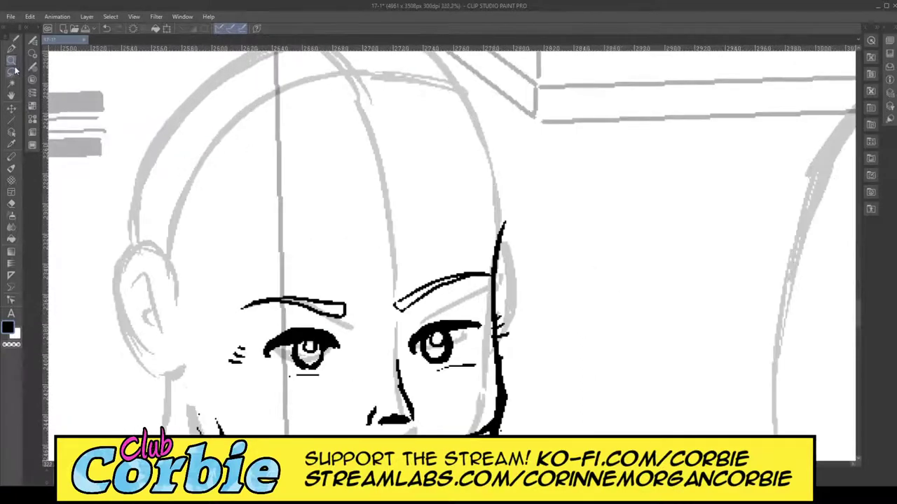
left_click(10, 52)
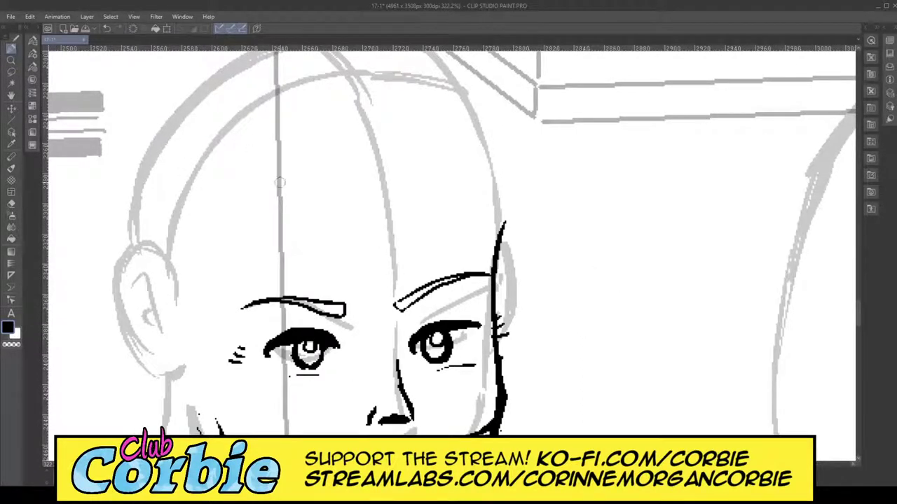
left_click_drag(228, 237, 225, 268)
left_click_drag(228, 237, 237, 277)
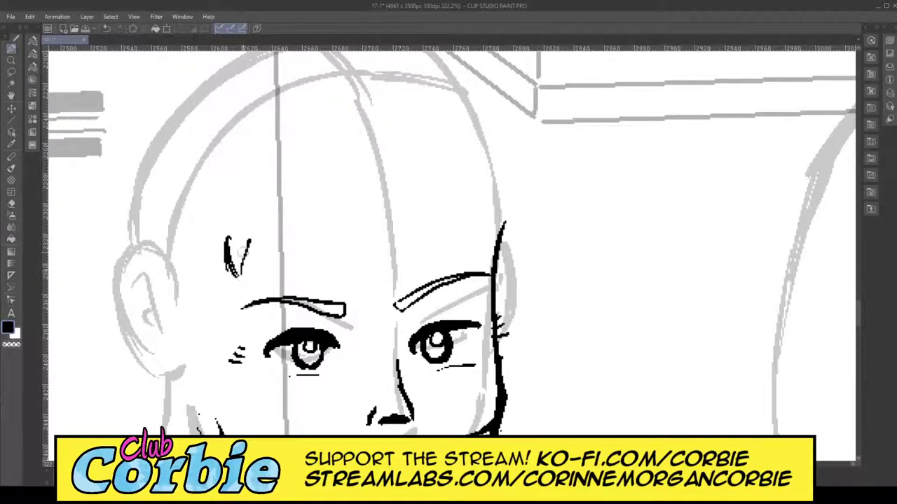
mouse_move(249, 239)
left_mouse_down()
mouse_move(258, 273)
mouse_move(274, 238)
mouse_move(264, 277)
left_mouse_up()
left_click_drag(276, 241, 288, 277)
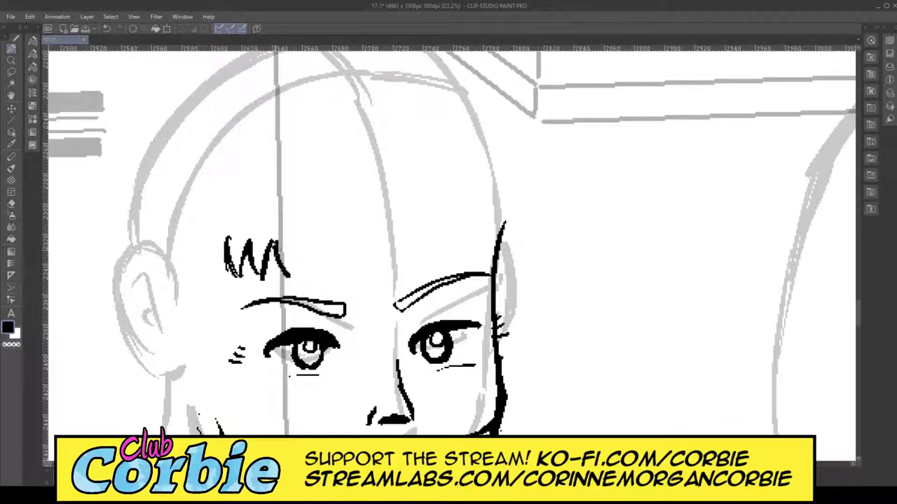
left_click_drag(299, 246, 289, 276)
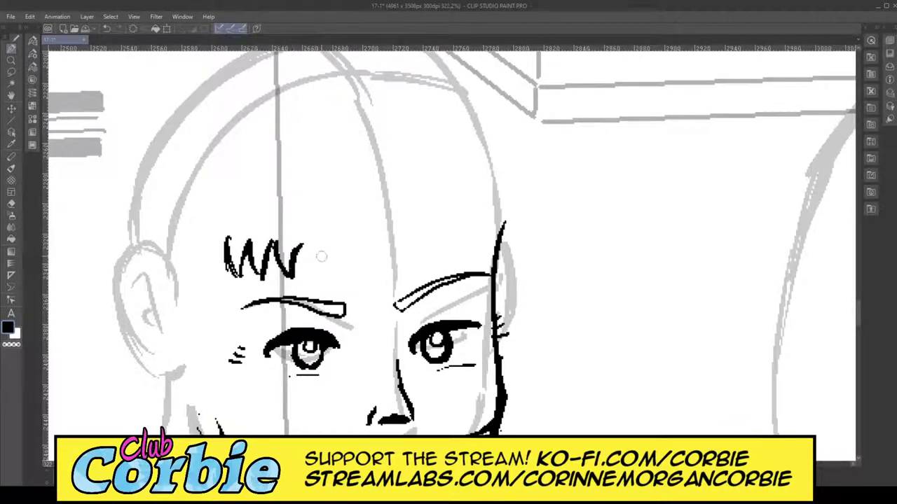
Step: Extend the jagged fringe edge across the forehead to the far temple with tapered zigzag strokes
mouse_move(314, 239)
left_mouse_down()
mouse_move(324, 283)
mouse_move(307, 237)
mouse_move(296, 243)
mouse_move(326, 280)
mouse_move(337, 236)
mouse_move(363, 280)
mouse_move(370, 235)
left_mouse_up()
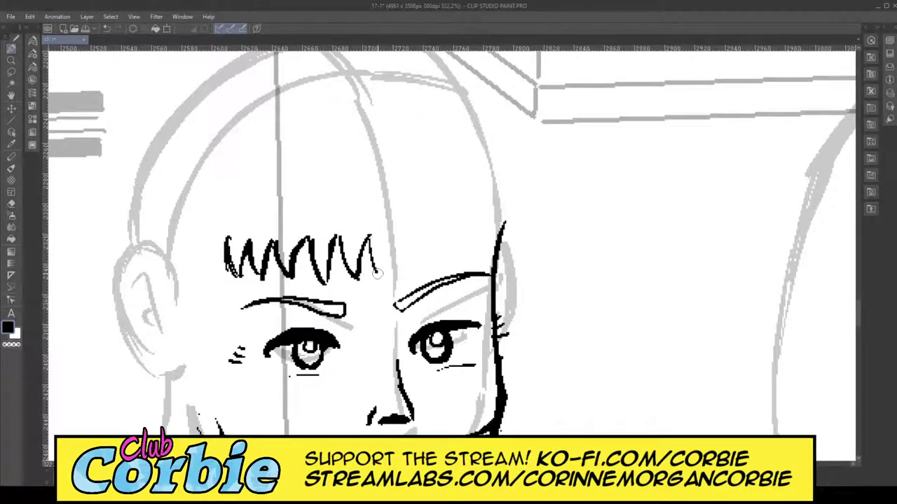
mouse_move(384, 276)
left_mouse_down()
mouse_move(402, 235)
mouse_move(411, 272)
mouse_move(433, 233)
left_mouse_up()
mouse_move(435, 270)
left_mouse_down()
mouse_move(454, 230)
mouse_move(465, 264)
mouse_move(475, 251)
mouse_move(475, 212)
left_mouse_up()
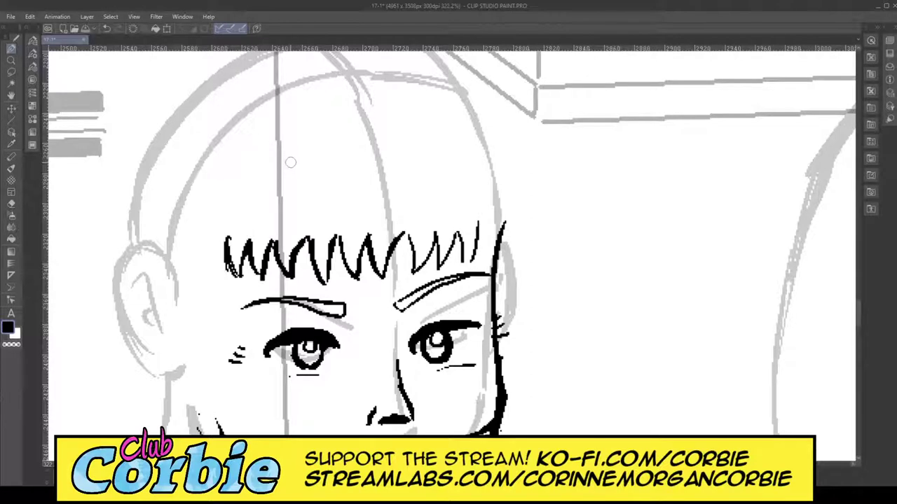
Step: Outline the upper part of the fringe with curved sides and a row of short strokes along the crown
left_click_drag(294, 120, 332, 88)
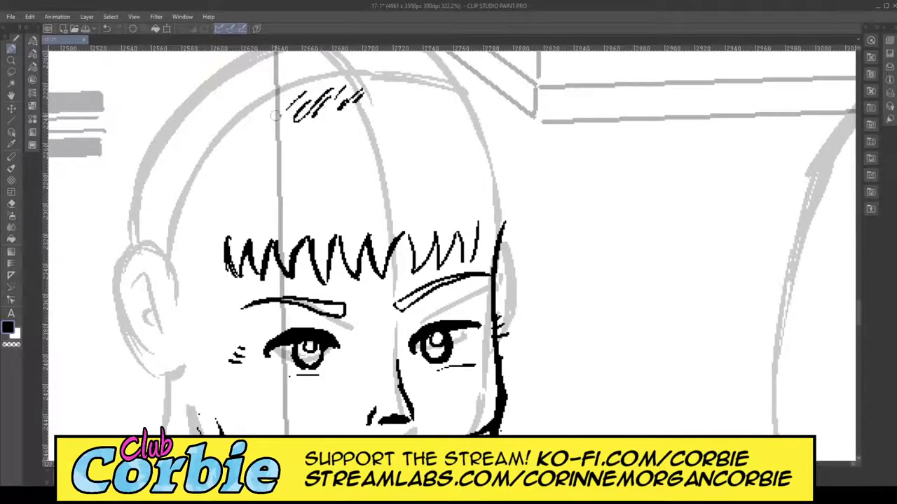
mouse_move(254, 130)
left_mouse_down()
mouse_move(216, 229)
mouse_move(230, 247)
mouse_move(246, 150)
left_mouse_up()
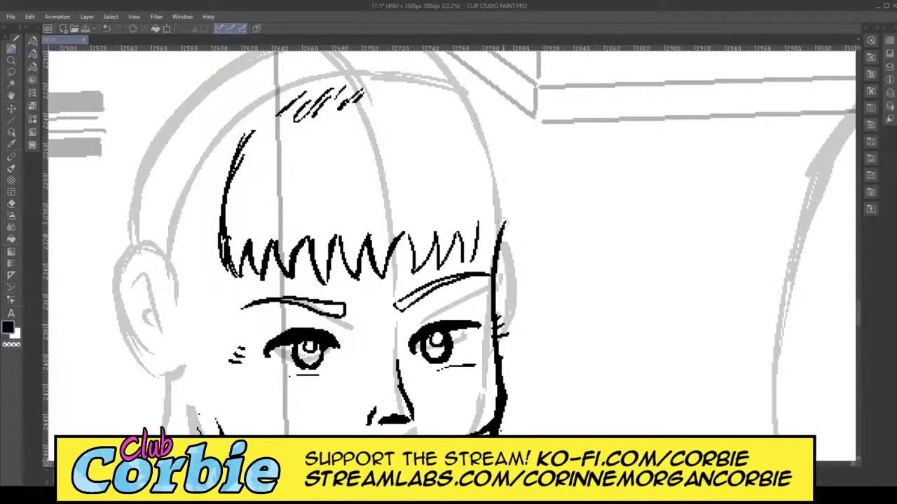
mouse_move(454, 111)
left_mouse_down()
mouse_move(472, 230)
mouse_move(479, 221)
mouse_move(481, 238)
mouse_move(463, 265)
mouse_move(482, 234)
mouse_move(485, 201)
mouse_move(458, 131)
left_mouse_up()
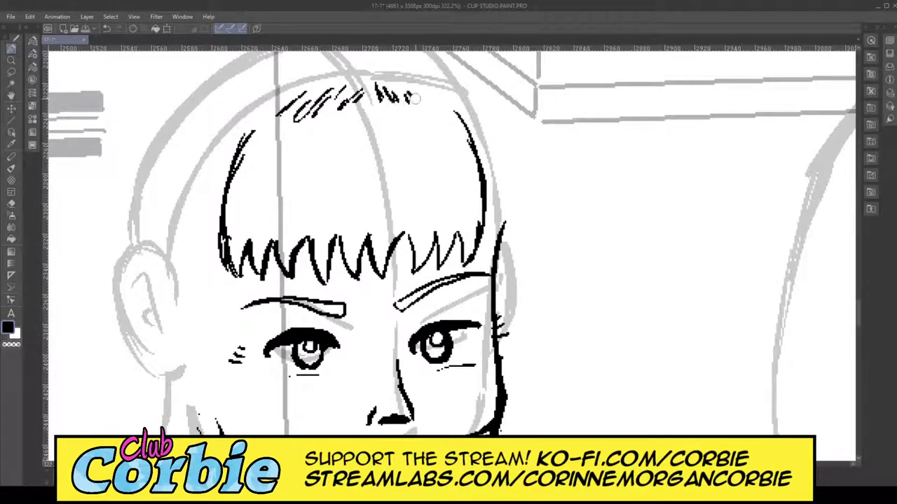
left_click_drag(450, 105, 426, 87)
left_click_drag(277, 105, 246, 132)
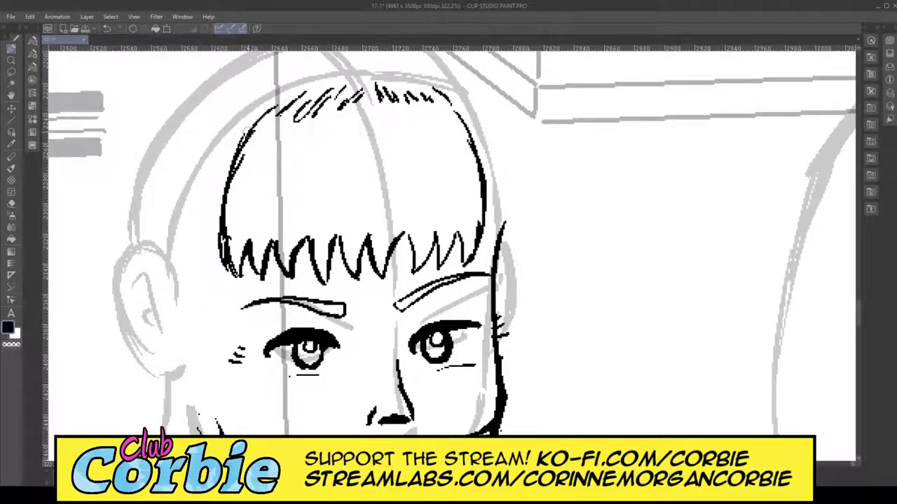
Step: Thicken the near eye's iris outline on its inner side and join its pupil outline to the upper lid
left_click(11, 59)
left_click_drag(313, 170, 283, 236)
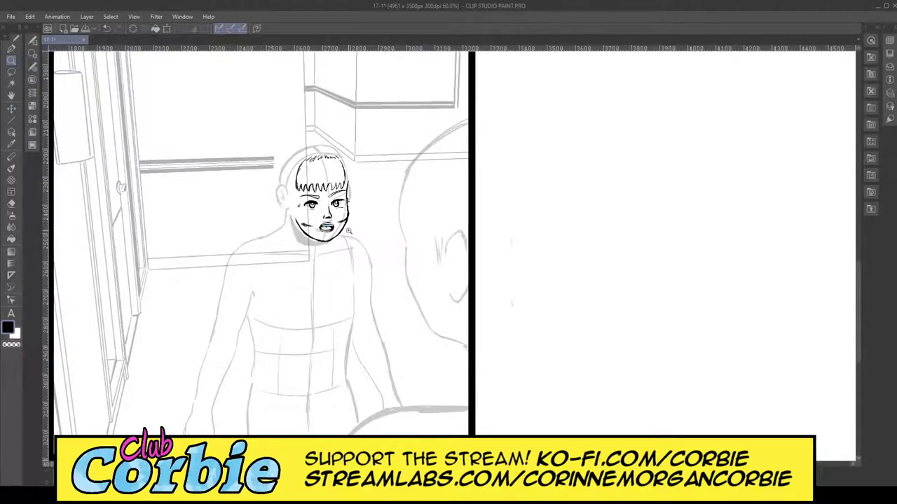
left_click_drag(349, 202, 409, 169)
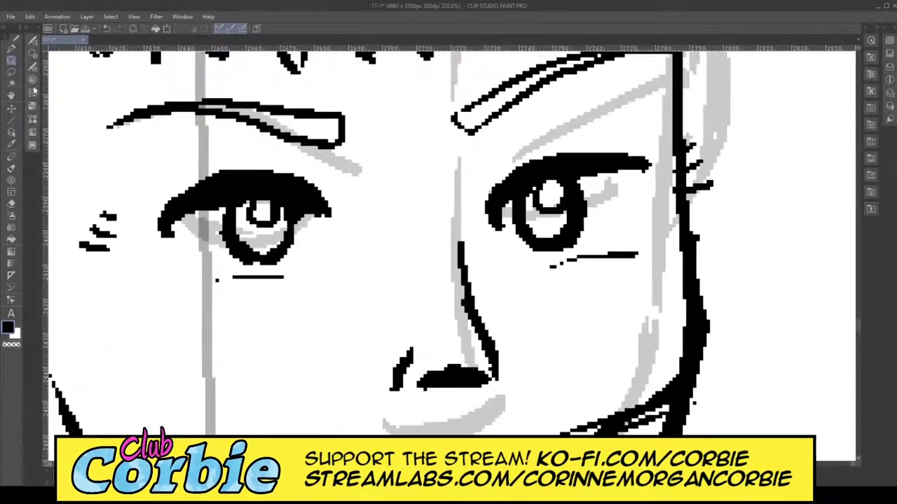
left_click(14, 49)
mouse_move(251, 257)
left_mouse_down()
mouse_move(260, 262)
mouse_move(297, 242)
mouse_move(301, 212)
mouse_move(289, 251)
left_mouse_up()
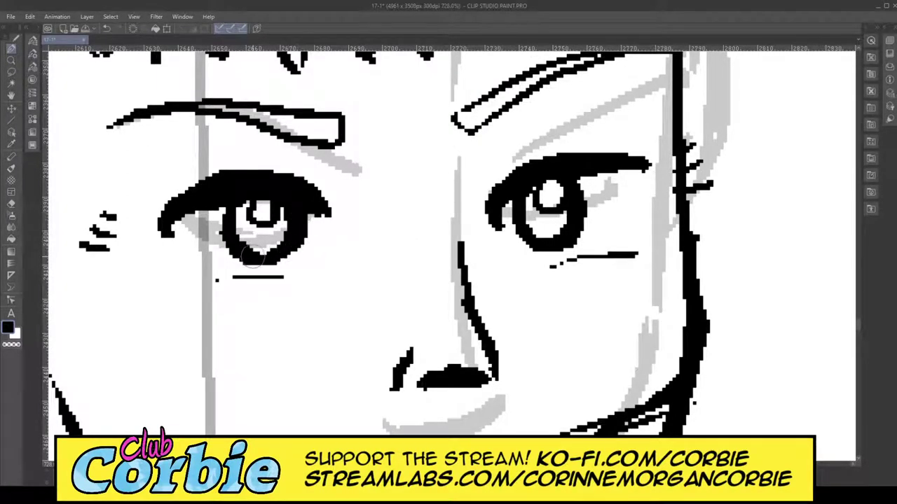
mouse_move(261, 224)
left_mouse_down()
mouse_move(277, 222)
mouse_move(282, 202)
mouse_move(253, 225)
mouse_move(245, 189)
left_mouse_up()
Step: Extend the far eye's upper lid outward and curve it down at the outer corner with a thicker line
key("ctrl+minus")
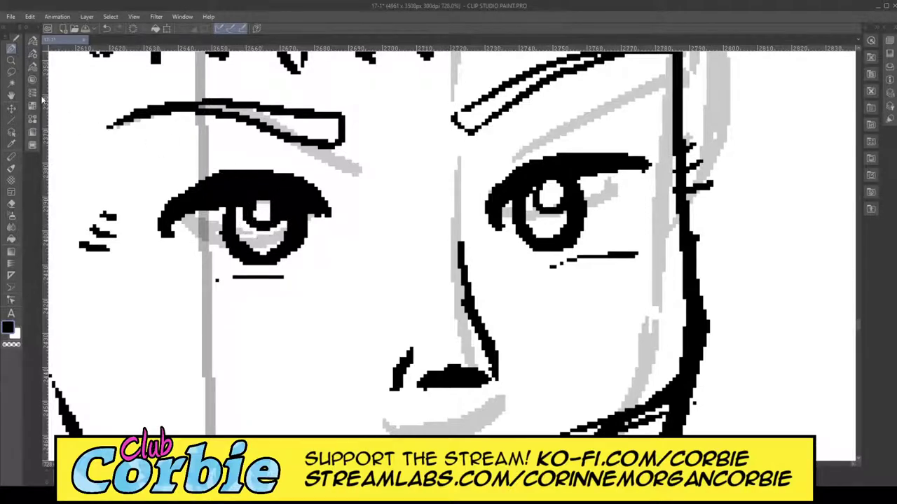
key("ctrl+plus")
key("ctrl+minus")
key("ctrl+plus")
mouse_move(634, 206)
left_mouse_down()
mouse_move(657, 184)
mouse_move(651, 164)
mouse_move(585, 154)
mouse_move(472, 197)
left_mouse_up()
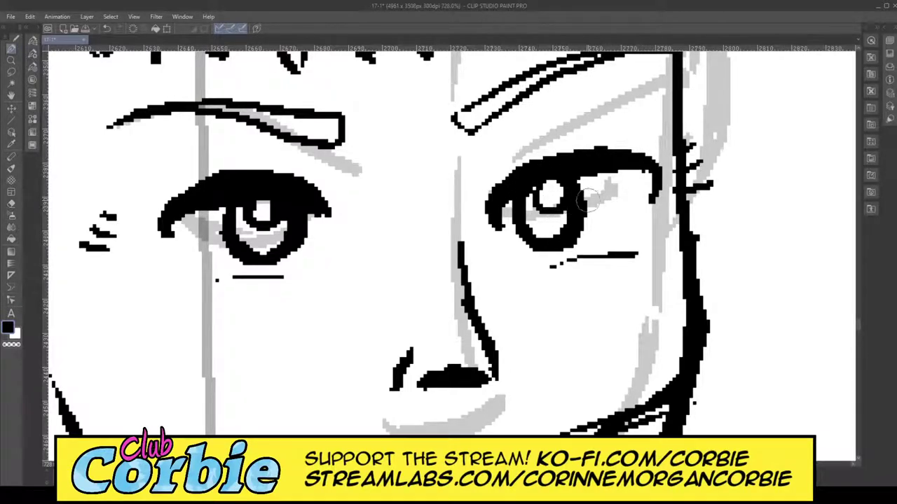
mouse_move(646, 216)
left_mouse_down()
mouse_move(643, 179)
mouse_move(571, 166)
left_mouse_up()
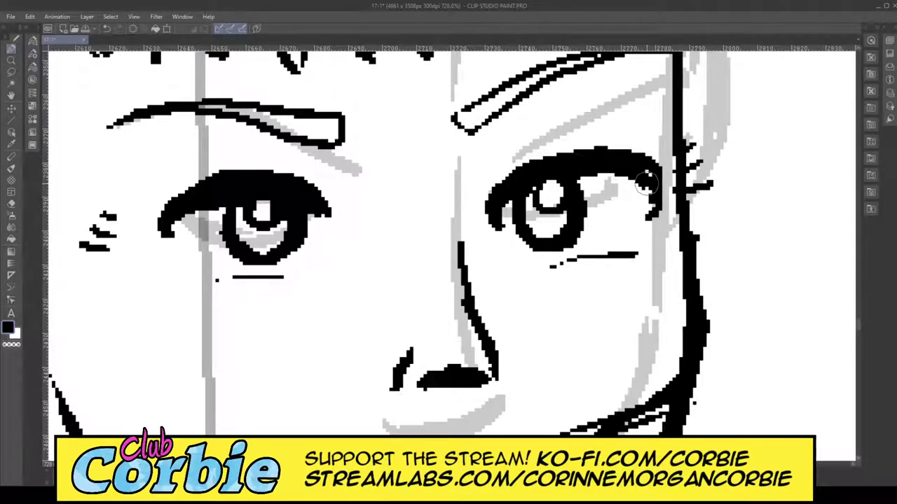
Step: Trim the far eye's upper lid and outer corner with the eraser and erase the lash marks crossing the face outline
left_click(10, 205)
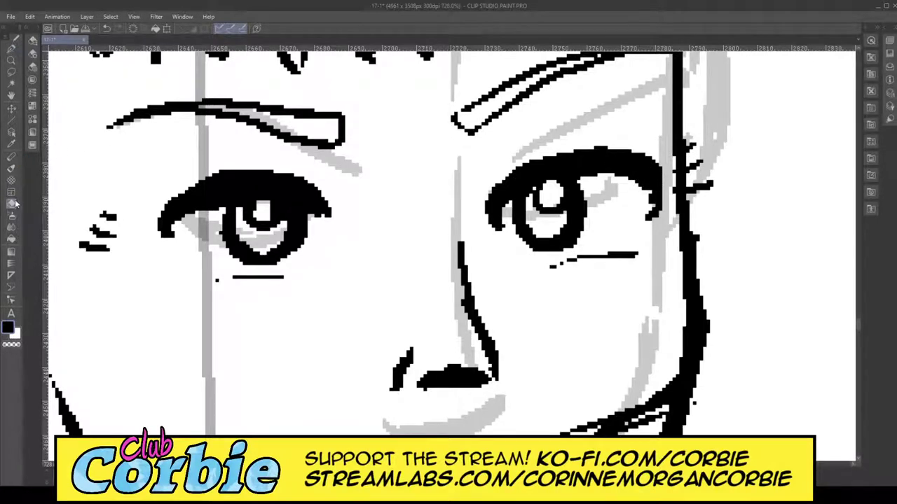
mouse_move(556, 147)
left_mouse_down()
mouse_move(610, 148)
mouse_move(658, 170)
mouse_move(670, 194)
mouse_move(663, 228)
mouse_move(665, 185)
mouse_move(642, 226)
mouse_move(701, 137)
mouse_move(708, 194)
mouse_move(698, 133)
mouse_move(700, 192)
mouse_move(698, 121)
mouse_move(715, 270)
left_mouse_up()
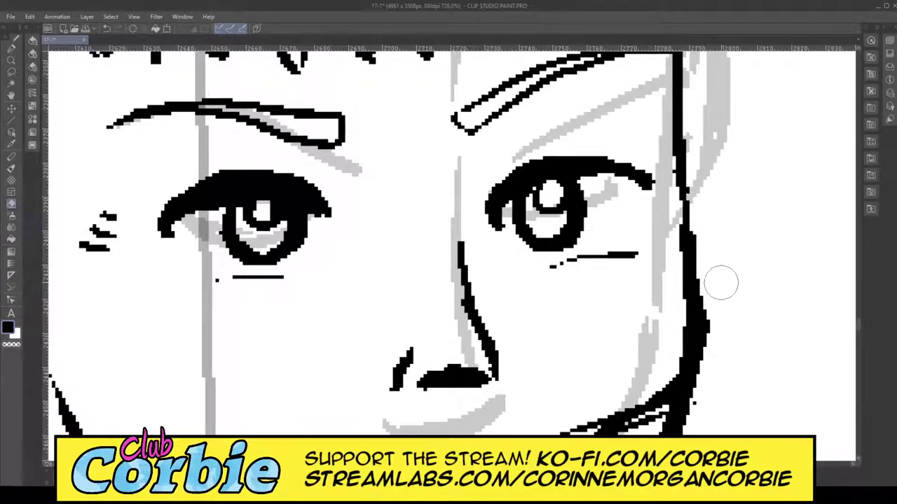
left_click_drag(655, 202, 643, 163)
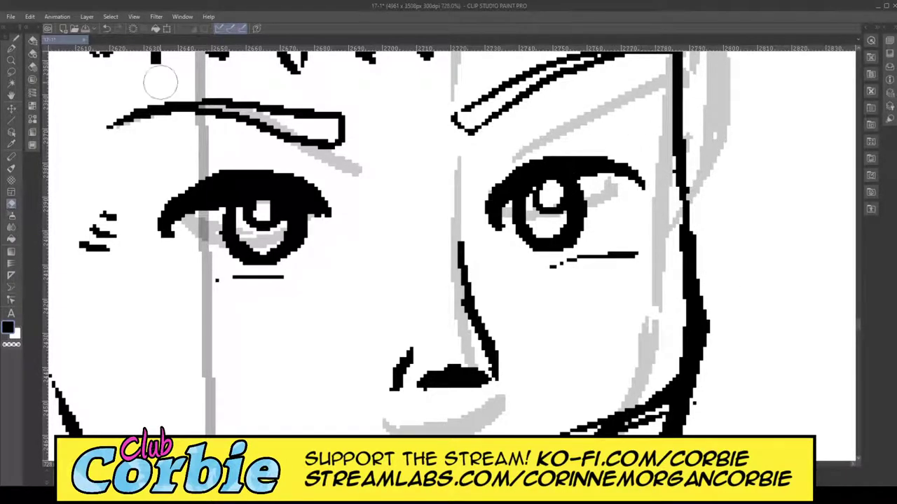
Step: Ink a downward hook at the far eye's outer lid corner, thicken the lid, and redraw short lashes at the face outline
left_click(10, 50)
mouse_move(624, 198)
left_mouse_down()
mouse_move(626, 206)
mouse_move(641, 184)
mouse_move(602, 162)
mouse_move(635, 188)
mouse_move(639, 209)
mouse_move(705, 187)
mouse_move(699, 169)
mouse_move(672, 160)
left_mouse_up()
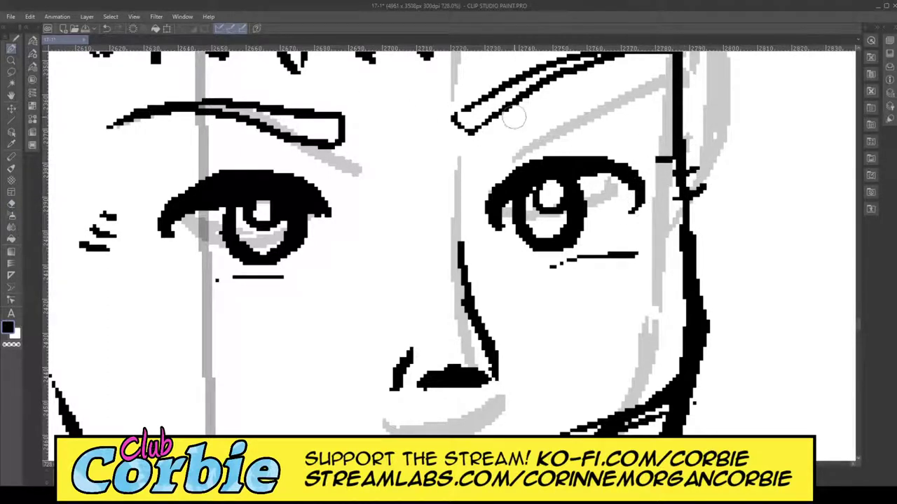
left_click(11, 59)
left_click_drag(358, 173, 372, 196)
scroll(364, 168, "up", 2)
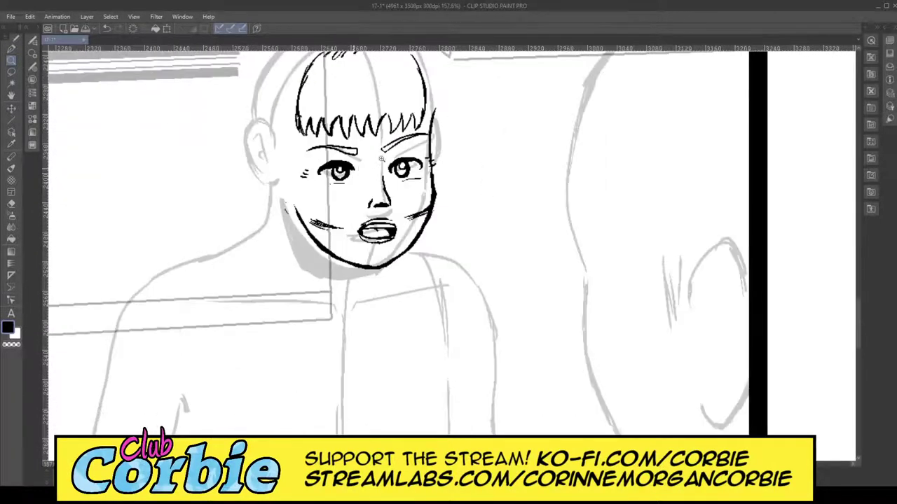
scroll(382, 159, "up", 5)
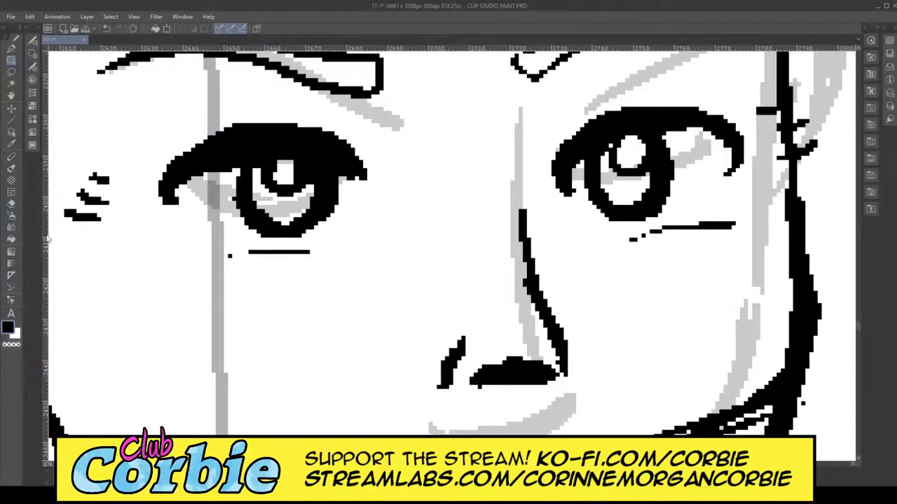
left_click(11, 48)
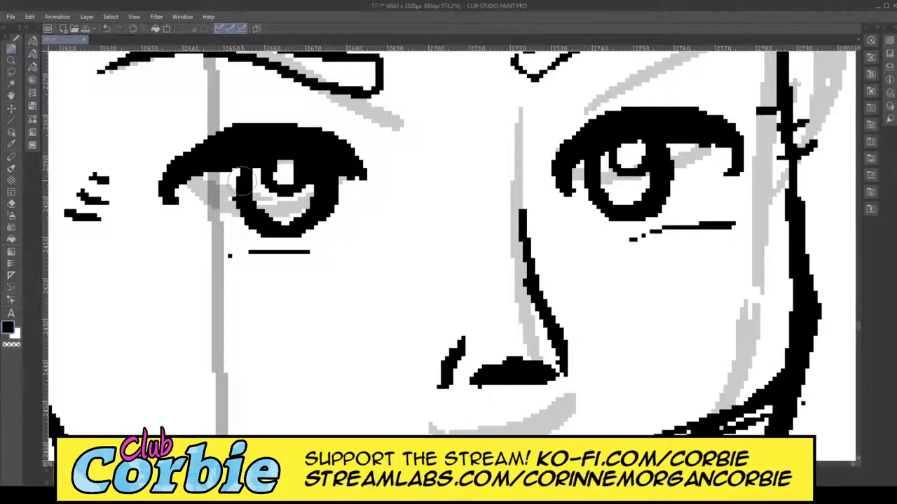
Step: Erase the rough overlapping marks around the mouth's near corner to separate the upper lip line from the corner
left_click(11, 61)
left_click_drag(330, 145, 239, 196)
scroll(323, 147, "up", 3)
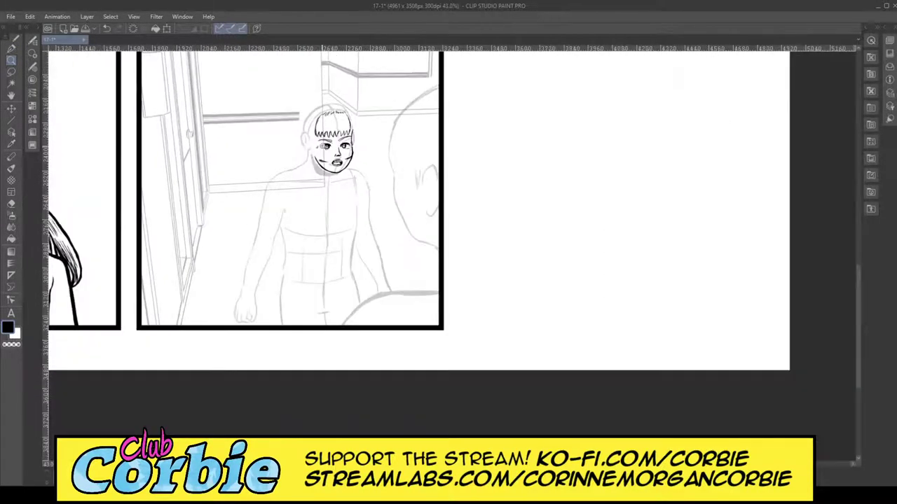
scroll(394, 147, "up", 4)
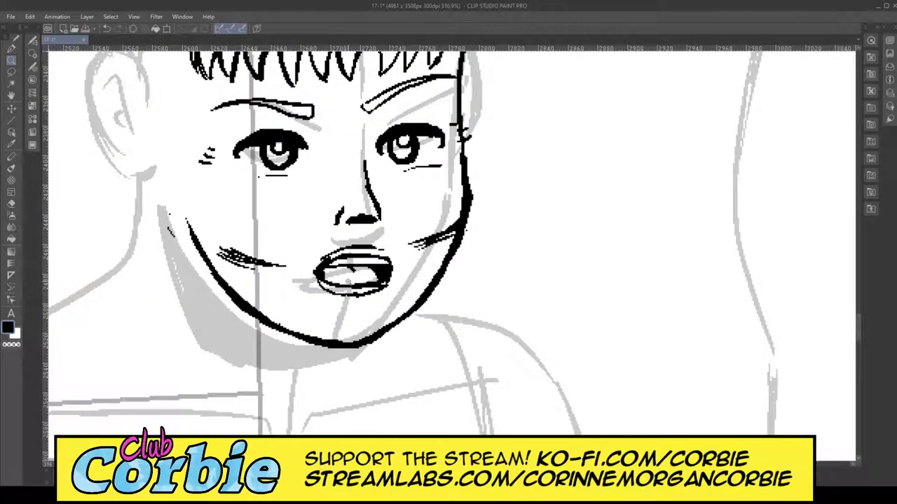
scroll(354, 264, "up", 5)
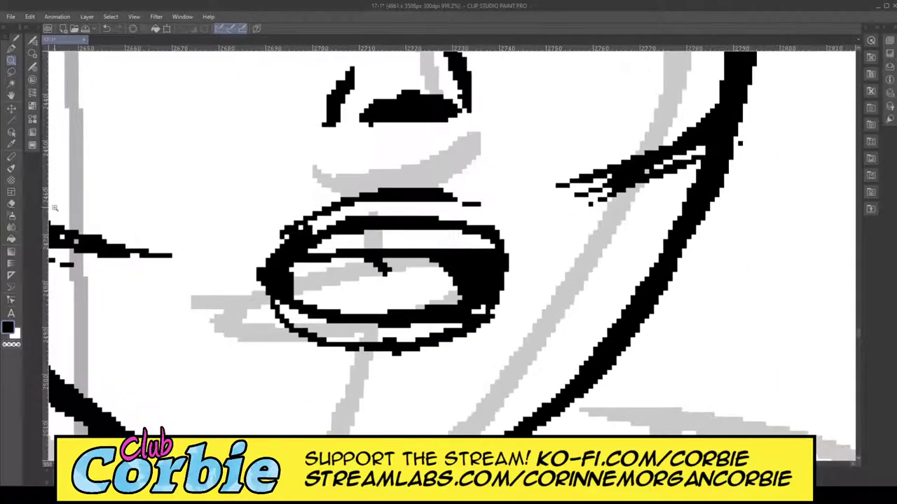
left_click(11, 203)
mouse_move(309, 219)
left_mouse_down()
mouse_move(253, 266)
mouse_move(245, 299)
left_mouse_up()
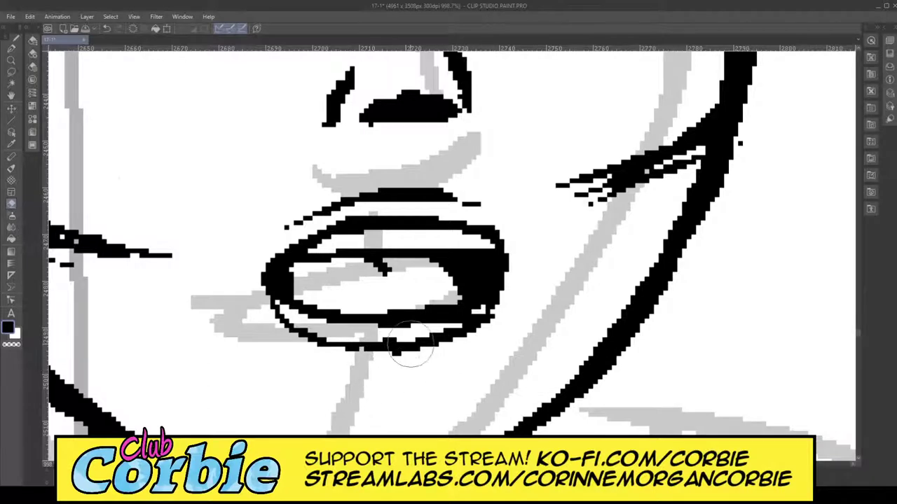
Step: Close the gap in the black ring around the highlight inside the far eye's iris
left_click(12, 60)
left_click_drag(360, 176, 299, 201)
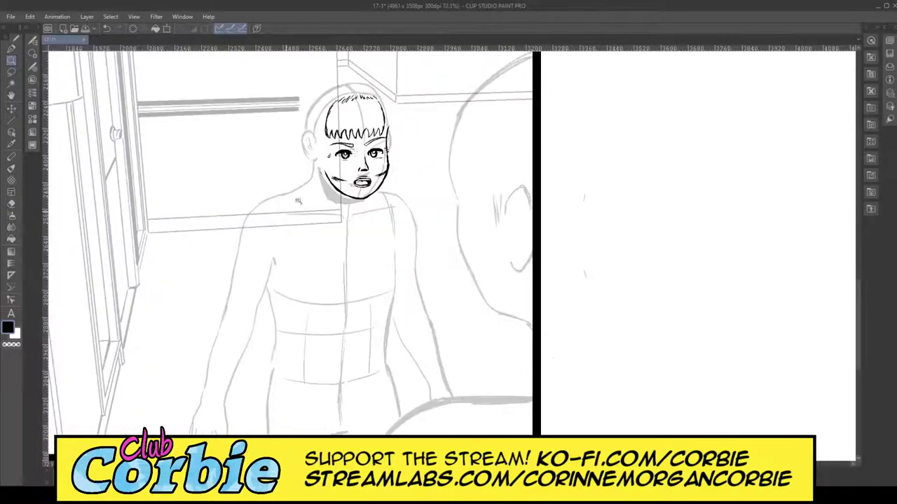
left_click_drag(371, 146, 360, 143)
scroll(374, 136, "up", 3)
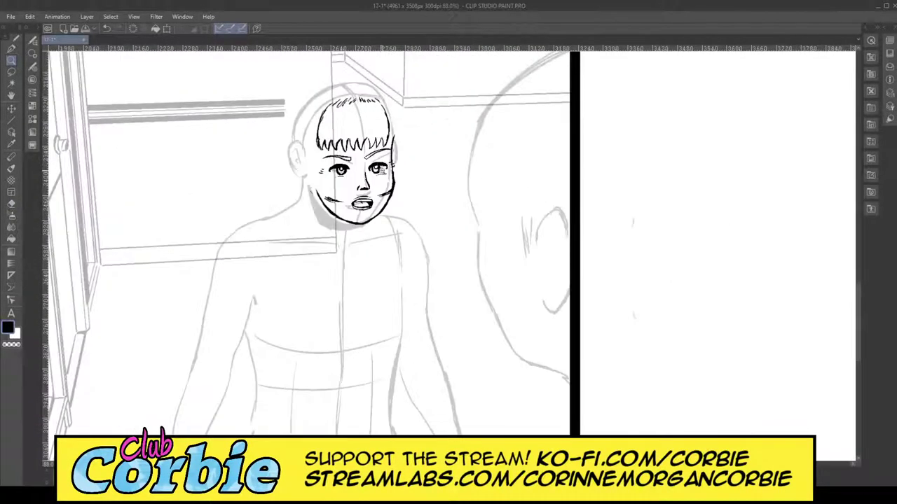
scroll(379, 168, "up", 8)
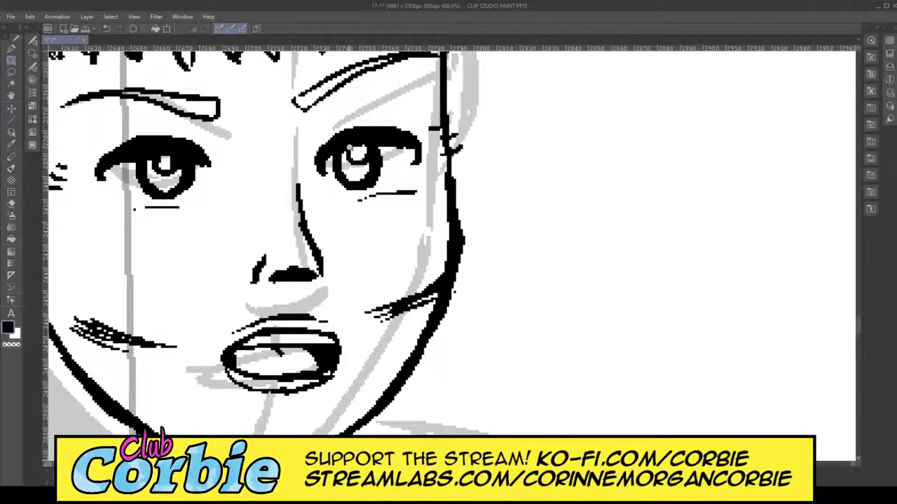
scroll(350, 148, "up", 4)
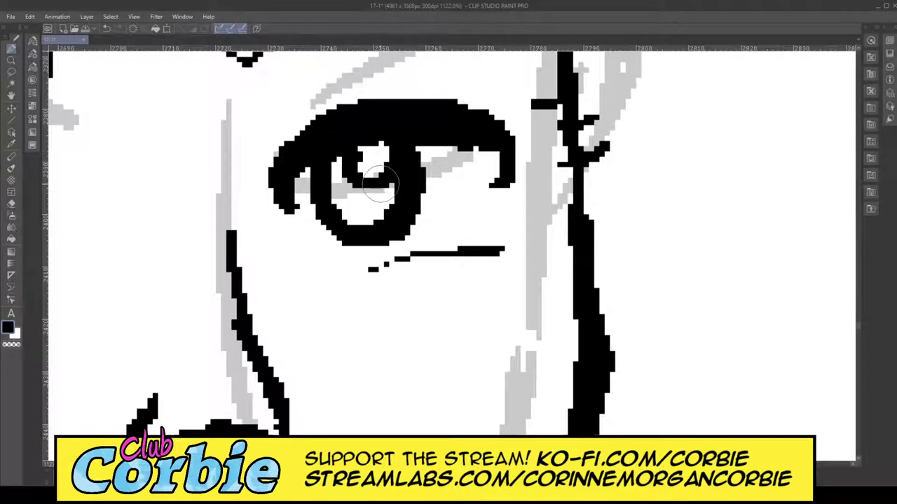
left_click_drag(381, 180, 405, 177)
Step: Build up the black nostril shadow under the nose tip with a taller, rounded top edge
left_click(13, 62)
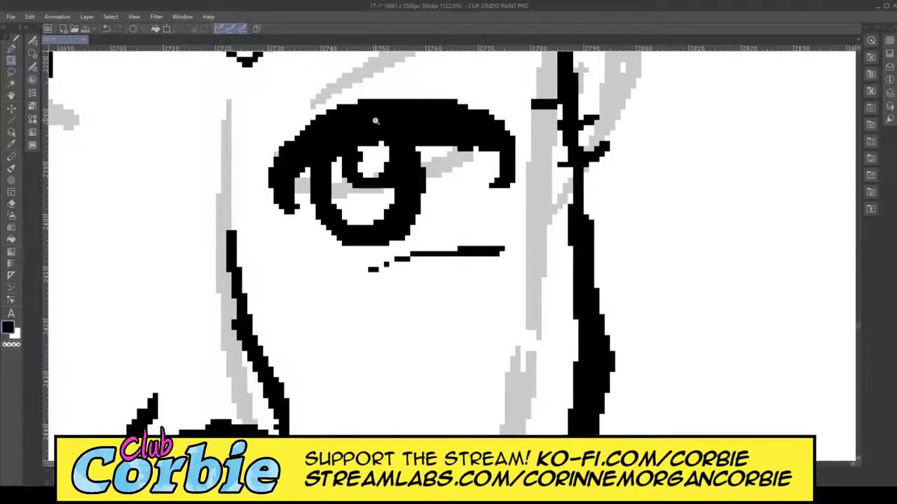
left_click_drag(431, 149, 280, 155)
scroll(417, 150, "up", 4)
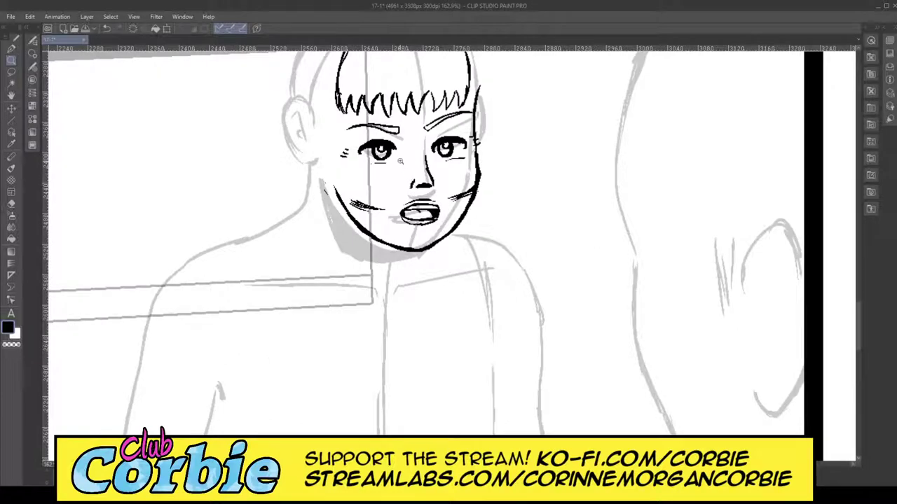
scroll(398, 182, "down", 4)
scroll(408, 162, "up", 1)
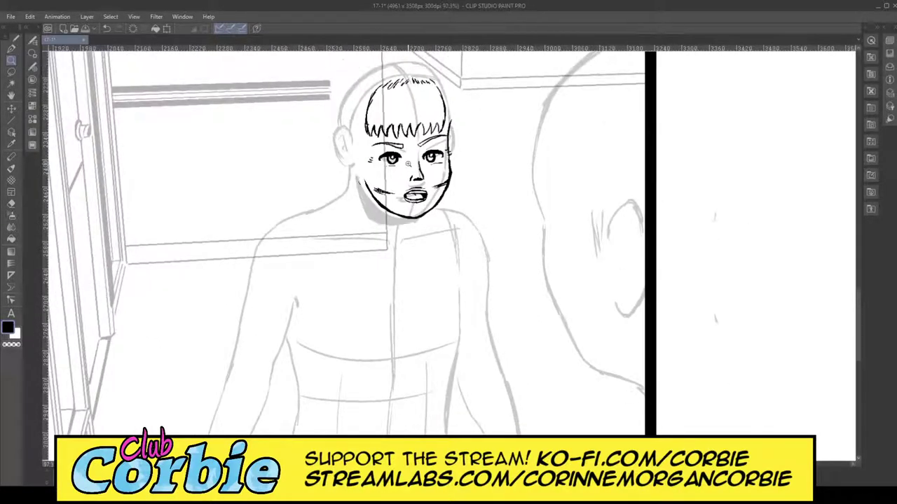
scroll(402, 148, "up", 4)
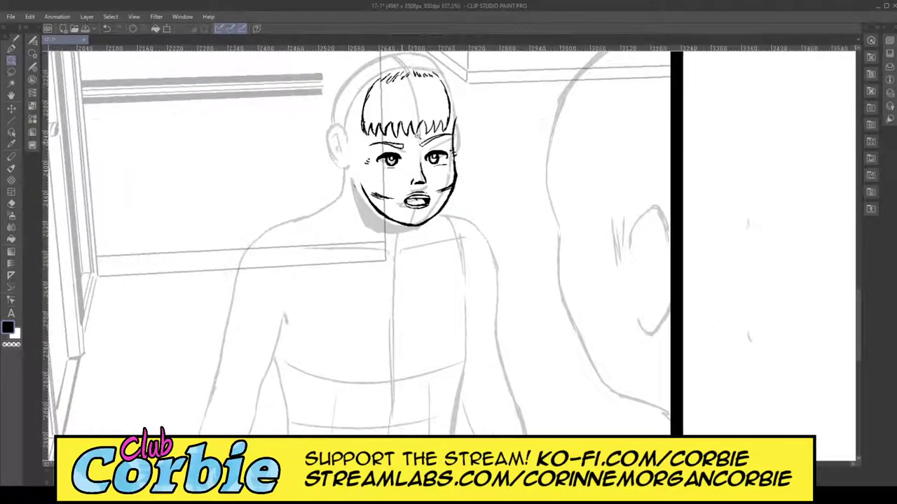
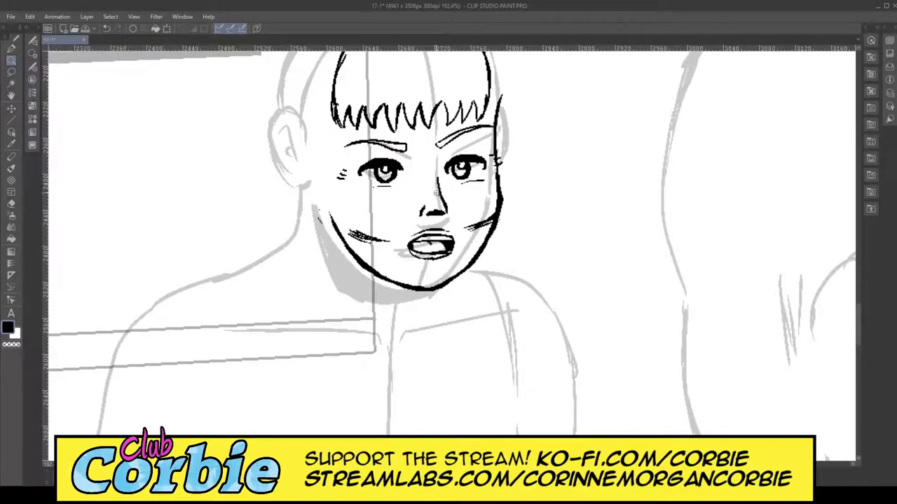
scroll(450, 183, "up", 5)
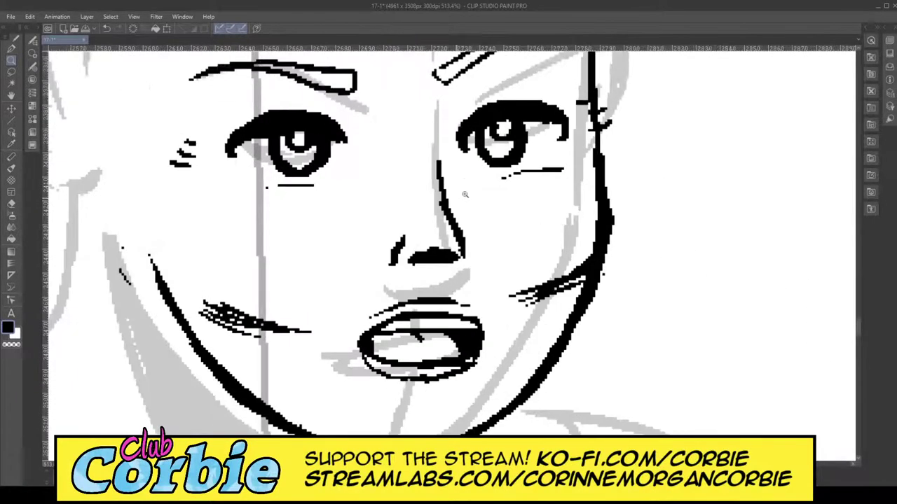
left_click(12, 49)
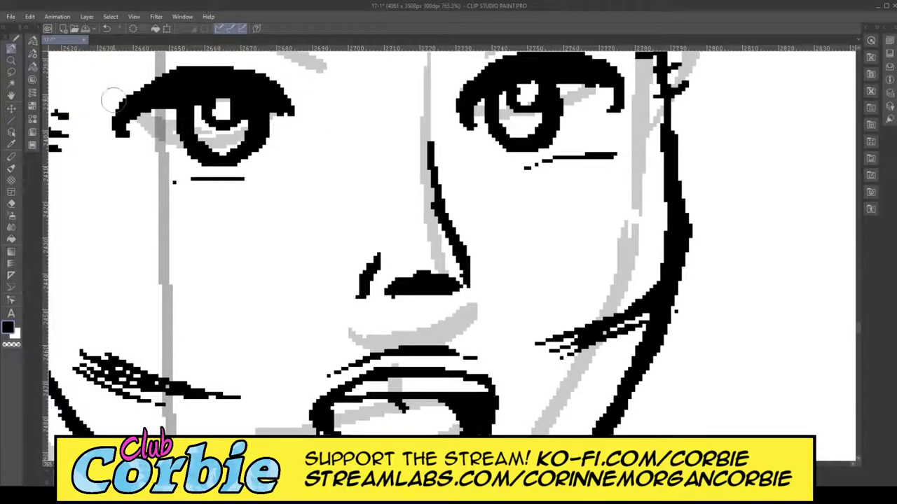
mouse_move(397, 269)
left_mouse_down()
mouse_move(425, 264)
mouse_move(463, 282)
left_mouse_up()
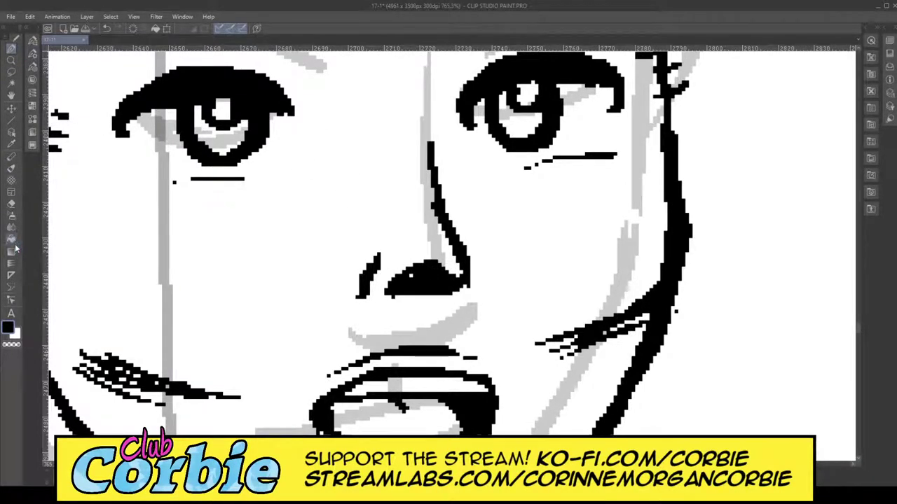
Step: Erase the irises and pupils of both eyes, leaving the thick upper lids in place
left_click(13, 208)
mouse_move(218, 157)
left_mouse_down()
mouse_move(260, 140)
mouse_move(196, 119)
mouse_move(272, 130)
left_mouse_up()
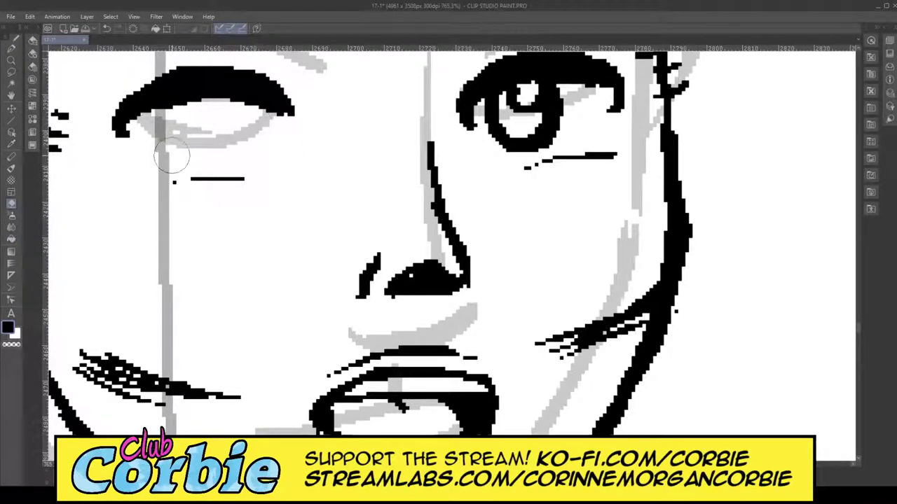
mouse_move(575, 133)
left_mouse_down()
mouse_move(499, 152)
mouse_move(488, 131)
mouse_move(513, 99)
mouse_move(575, 98)
mouse_move(519, 143)
left_mouse_up()
Step: Redraw both irises as small open rings hanging from the upper lids, thickening the near eye's lower rim
left_click(12, 49)
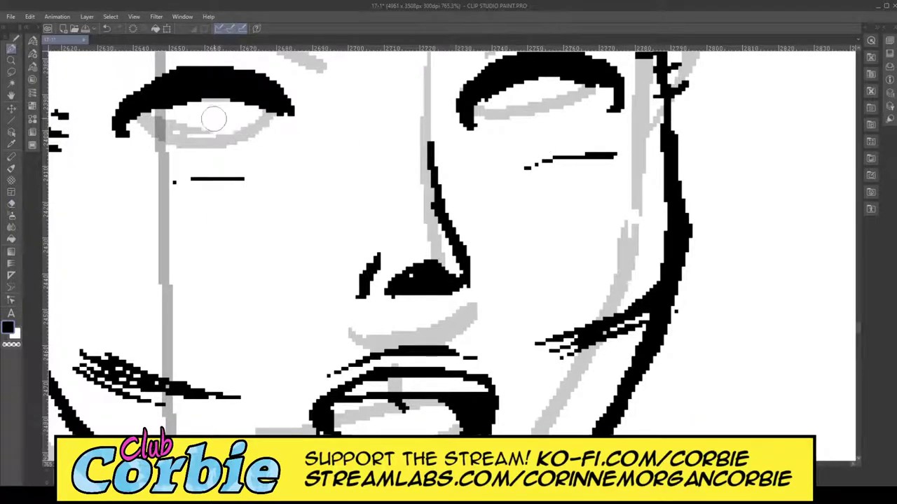
mouse_move(214, 119)
left_mouse_down()
mouse_move(209, 140)
mouse_move(224, 149)
mouse_move(243, 137)
mouse_move(236, 109)
mouse_move(216, 99)
mouse_move(199, 119)
mouse_move(205, 138)
mouse_move(222, 151)
mouse_move(245, 140)
mouse_move(247, 109)
mouse_move(215, 97)
left_mouse_up()
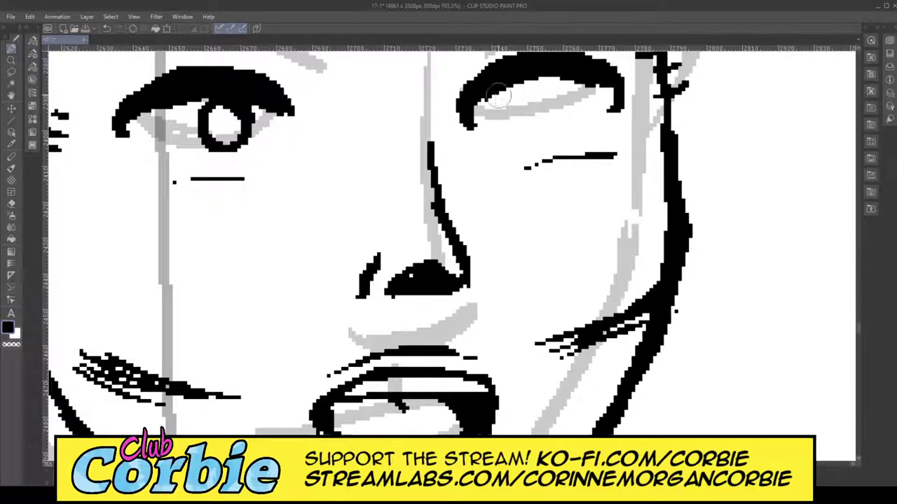
mouse_move(499, 96)
left_mouse_down()
mouse_move(506, 136)
mouse_move(535, 131)
mouse_move(549, 105)
mouse_move(526, 78)
mouse_move(541, 97)
mouse_move(534, 129)
mouse_move(503, 128)
mouse_move(505, 92)
mouse_move(527, 80)
left_mouse_up()
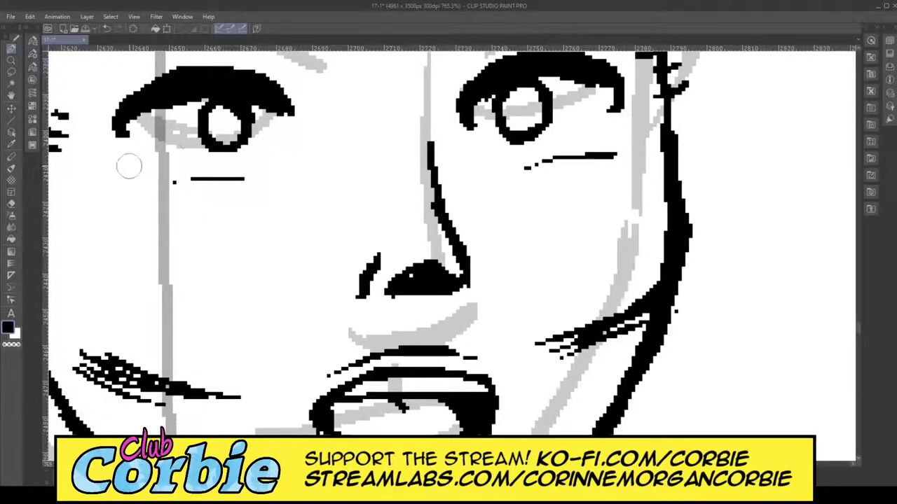
mouse_move(220, 144)
left_mouse_down()
mouse_move(244, 109)
mouse_move(241, 151)
mouse_move(210, 149)
mouse_move(214, 93)
left_mouse_up()
Step: Enlarge the near eye's iris ring outward and erase its inner edge to leave a wider open circle
left_click(10, 59)
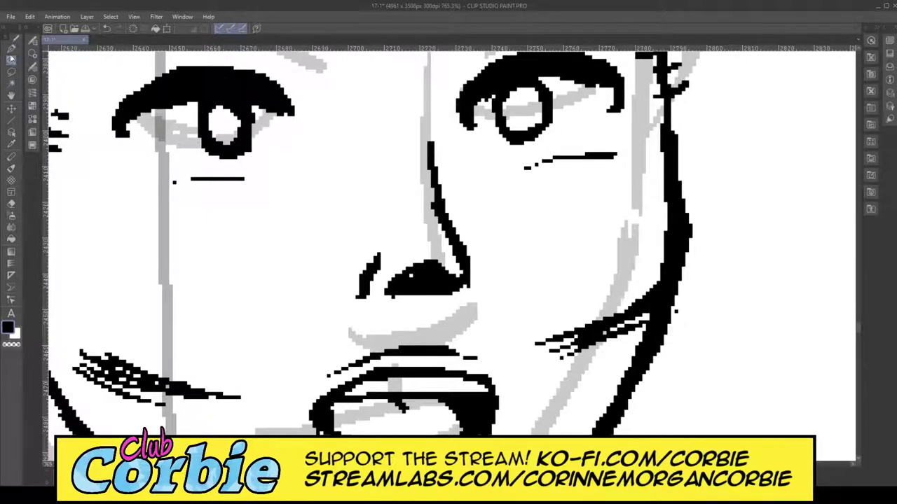
left_click_drag(336, 132, 318, 167)
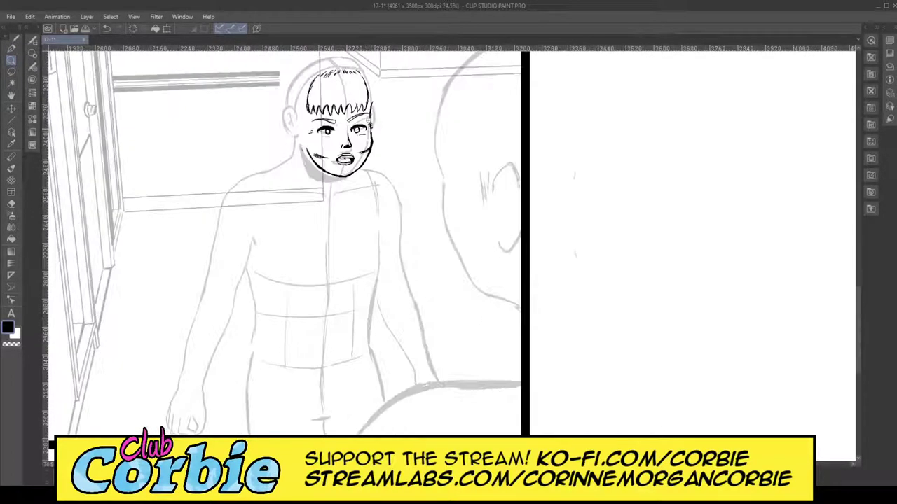
scroll(342, 114, "up", 5)
scroll(336, 120, "up", 6)
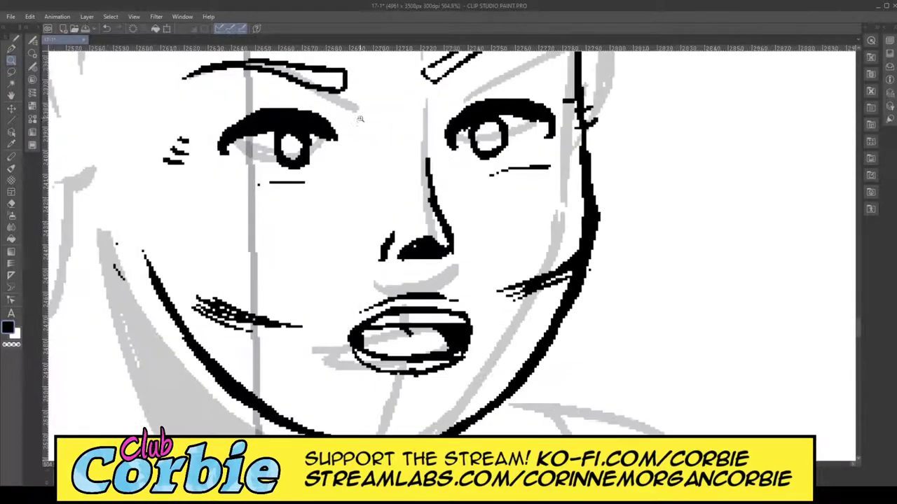
scroll(294, 123, "up", 4)
scroll(374, 152, "down", 3)
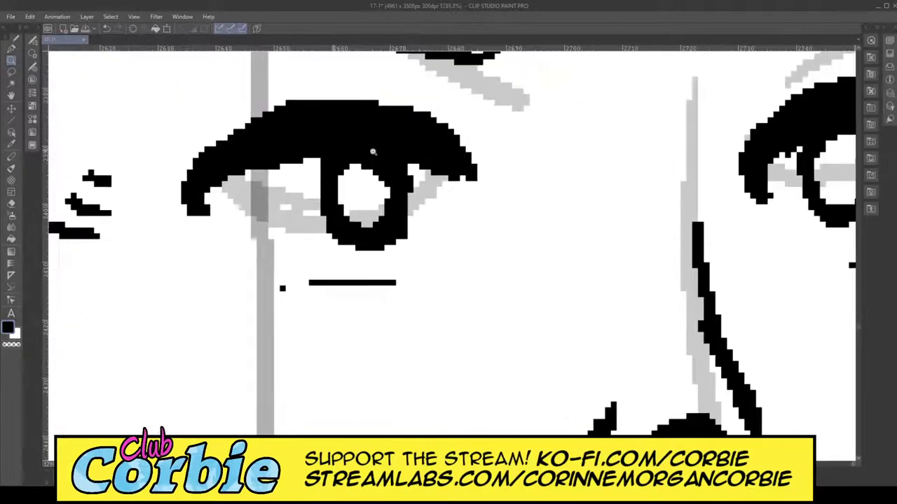
left_click(486, 128)
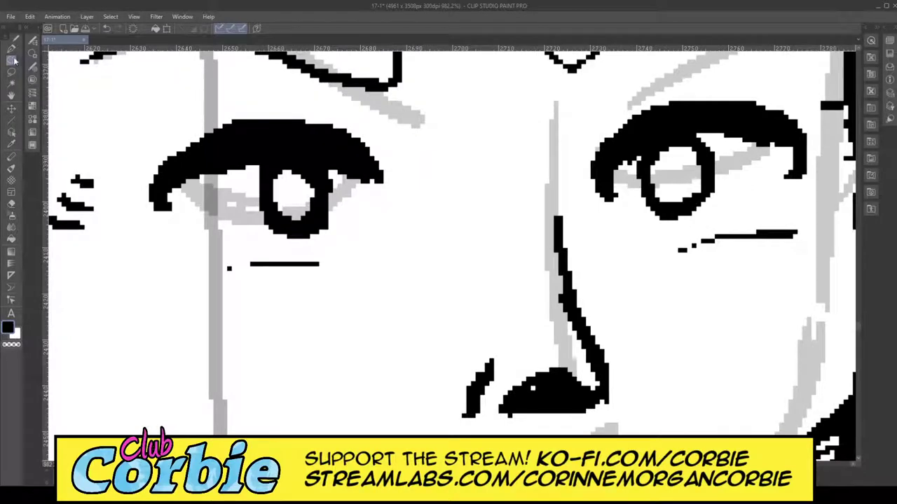
mouse_move(242, 201)
left_mouse_down()
mouse_move(259, 223)
mouse_move(301, 233)
mouse_move(335, 216)
mouse_move(331, 166)
mouse_move(328, 220)
mouse_move(284, 240)
mouse_move(262, 219)
mouse_move(259, 179)
mouse_move(277, 153)
mouse_move(251, 214)
mouse_move(276, 230)
mouse_move(332, 225)
mouse_move(343, 200)
left_mouse_up()
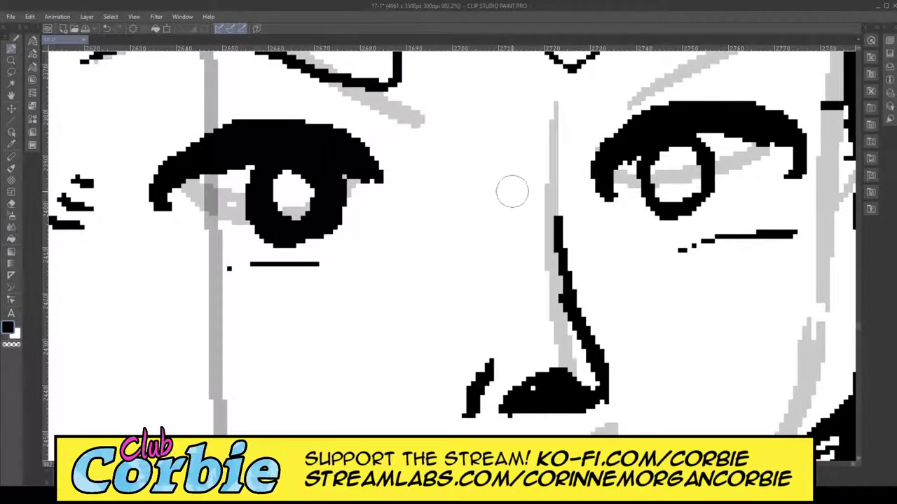
left_click(12, 204)
mouse_move(256, 211)
left_mouse_down()
mouse_move(287, 190)
mouse_move(272, 198)
mouse_move(283, 216)
mouse_move(316, 203)
mouse_move(298, 181)
left_mouse_up()
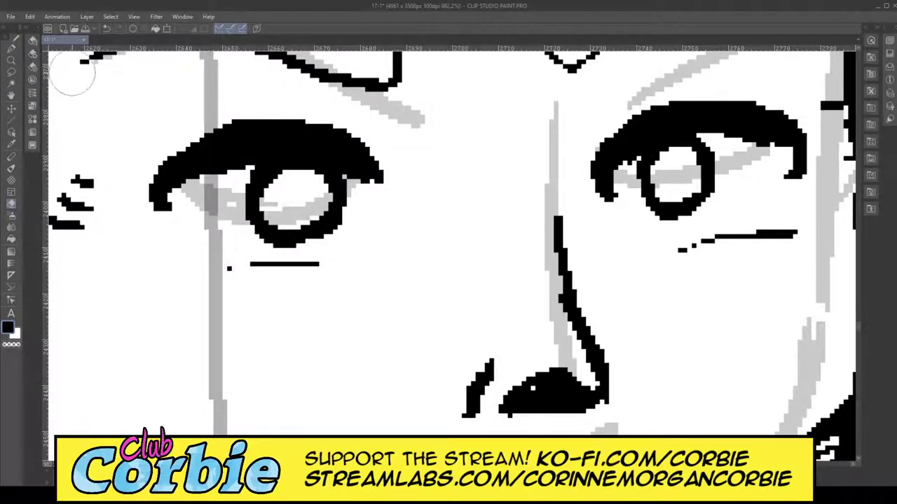
Step: Erase the short lines under both eyes and ink longer lower lid lines touching the bottoms of the irises
mouse_move(632, 232)
left_mouse_down()
mouse_move(665, 247)
mouse_move(797, 225)
left_mouse_up()
mouse_move(295, 266)
left_mouse_down()
mouse_move(223, 261)
mouse_move(360, 264)
left_mouse_up()
left_click(11, 48)
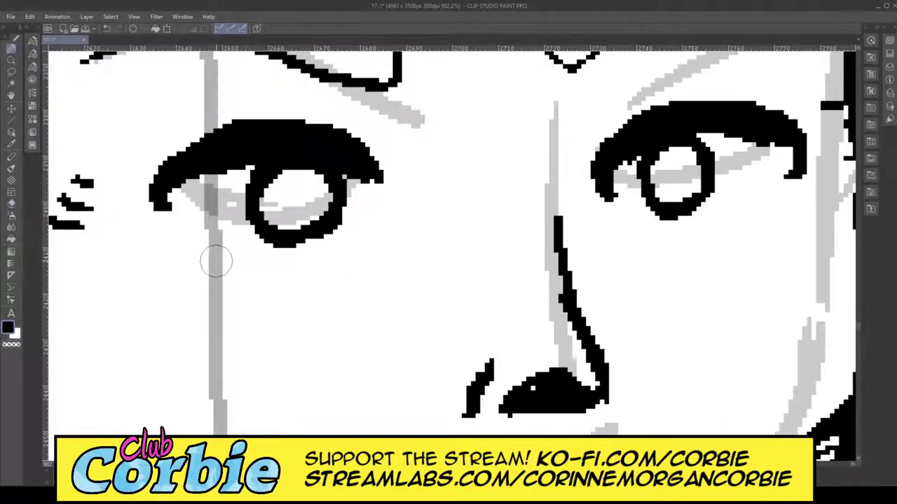
mouse_move(219, 267)
left_mouse_down()
mouse_move(275, 250)
mouse_move(369, 253)
left_mouse_up()
mouse_move(633, 231)
left_mouse_down()
mouse_move(725, 211)
mouse_move(793, 218)
left_mouse_up()
Step: Thicken the far eye's iris ring along its sides and bottom
left_click(11, 62)
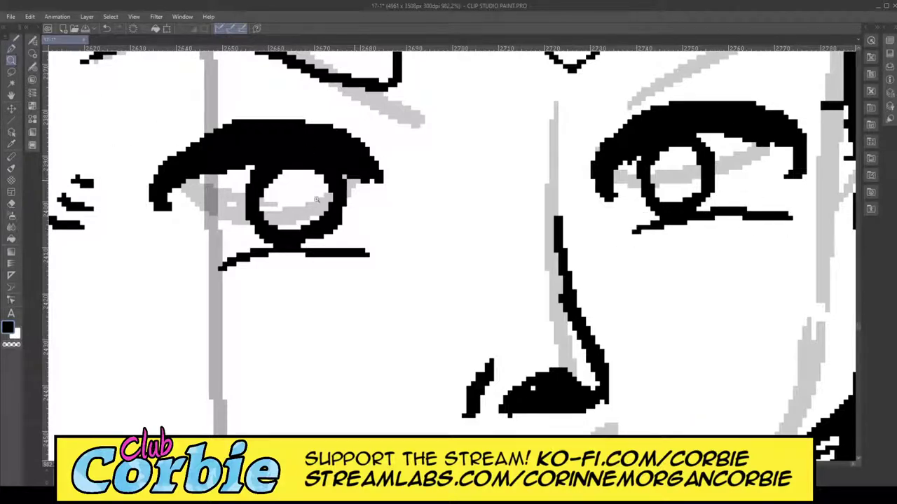
left_click_drag(362, 169, 396, 166)
scroll(397, 165, "up", 3)
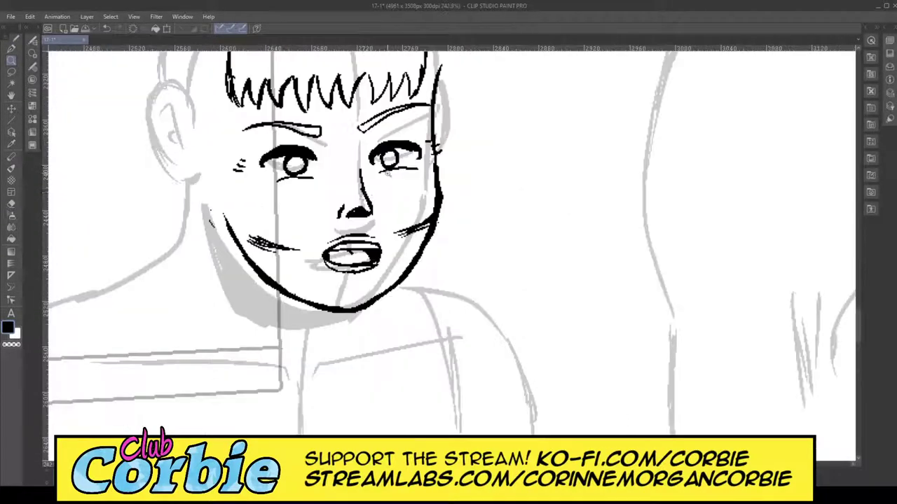
scroll(335, 250, "up", 3)
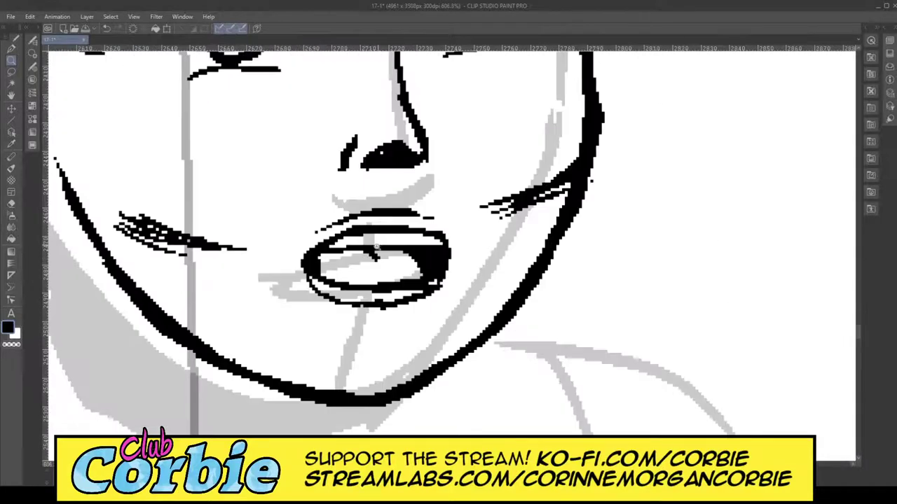
scroll(375, 246, "down", 3)
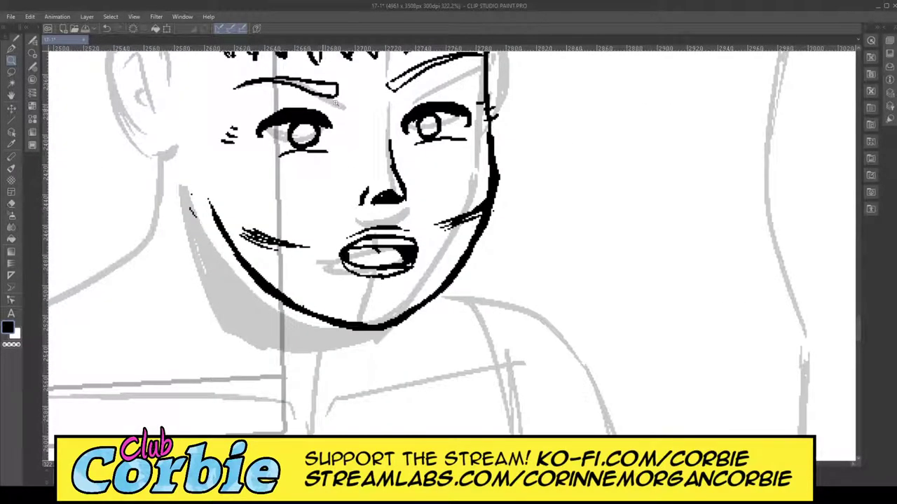
scroll(337, 103, "up", 2)
scroll(540, 105, "up", 2)
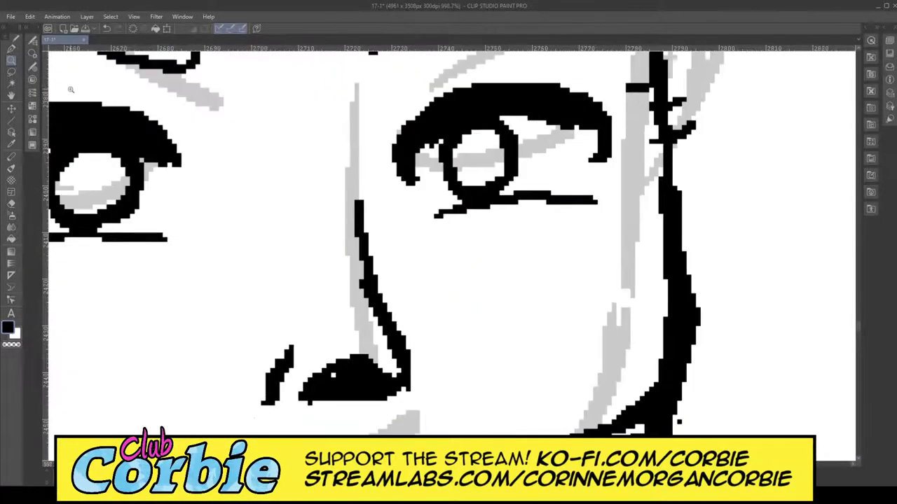
left_click(11, 49)
mouse_move(494, 193)
left_mouse_down()
mouse_move(516, 170)
mouse_move(513, 147)
mouse_move(500, 119)
mouse_move(479, 115)
mouse_move(442, 150)
mouse_move(449, 186)
mouse_move(473, 188)
left_mouse_up()
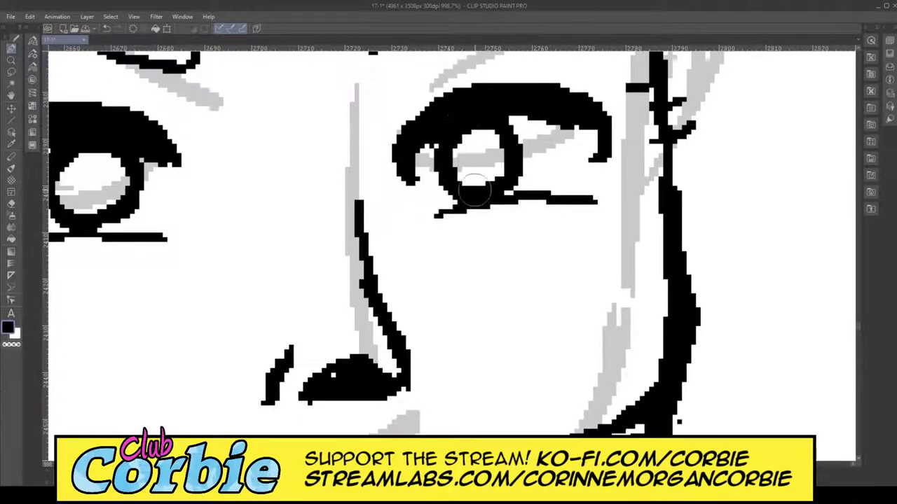
Step: Lasso the near eye with its outer lash marks and move it slightly toward the nose and down
left_click(13, 60)
left_click_drag(402, 168, 358, 204)
scroll(396, 166, "up", 5)
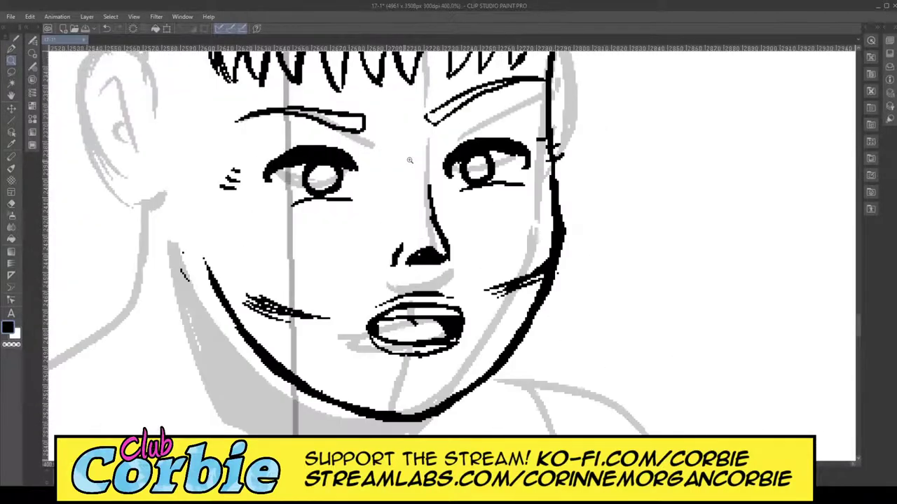
scroll(234, 145, "down", 1)
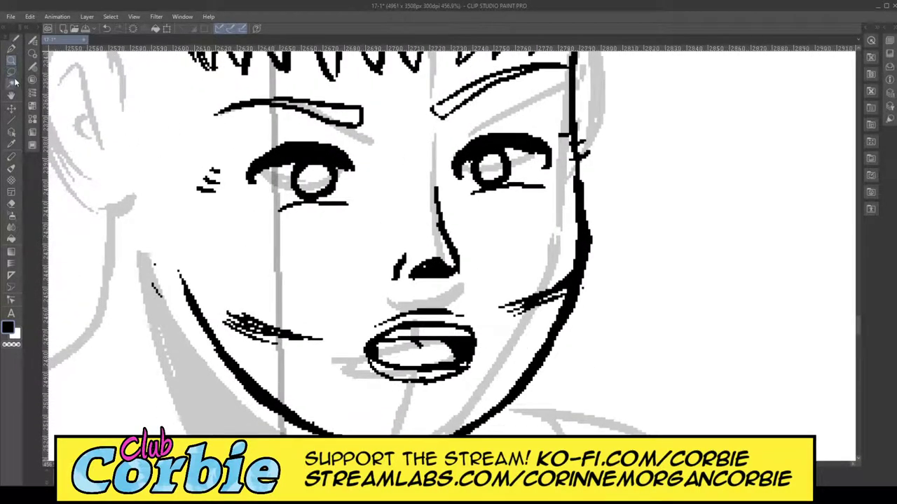
mouse_move(189, 201)
left_mouse_down()
mouse_move(385, 182)
mouse_move(326, 135)
mouse_move(213, 125)
left_mouse_up()
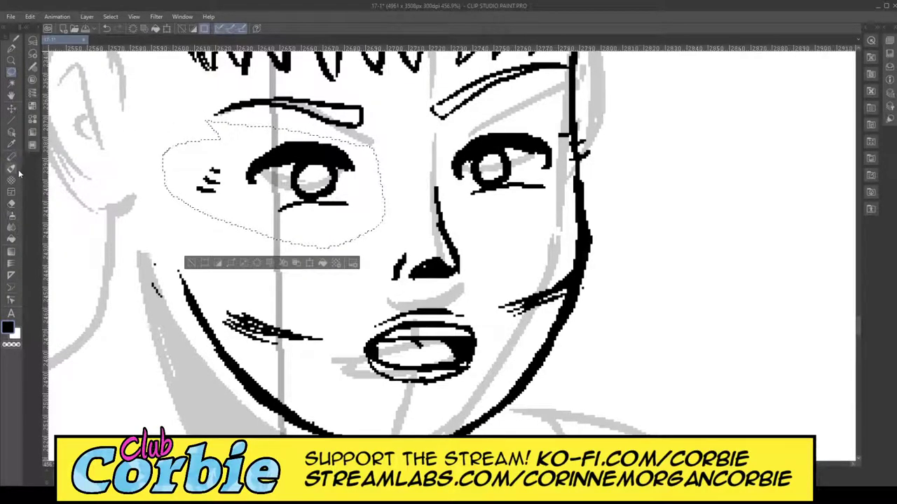
left_click(12, 109)
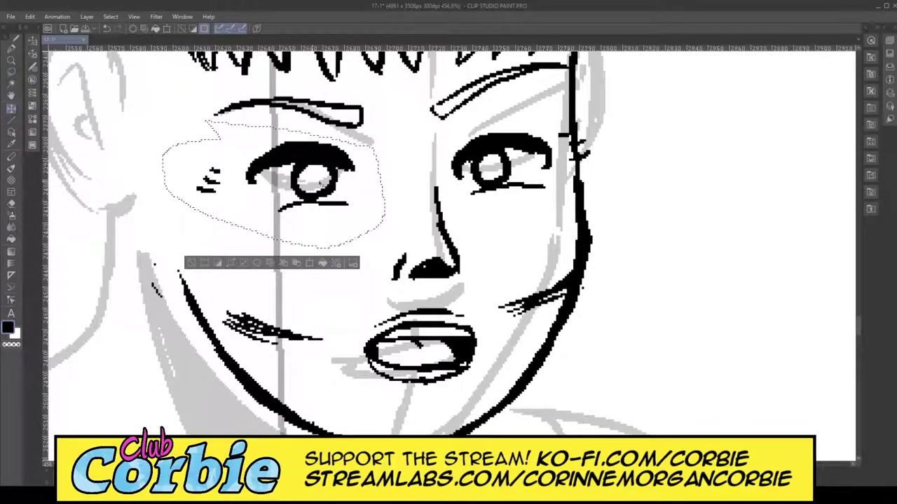
left_click_drag(313, 183, 321, 187)
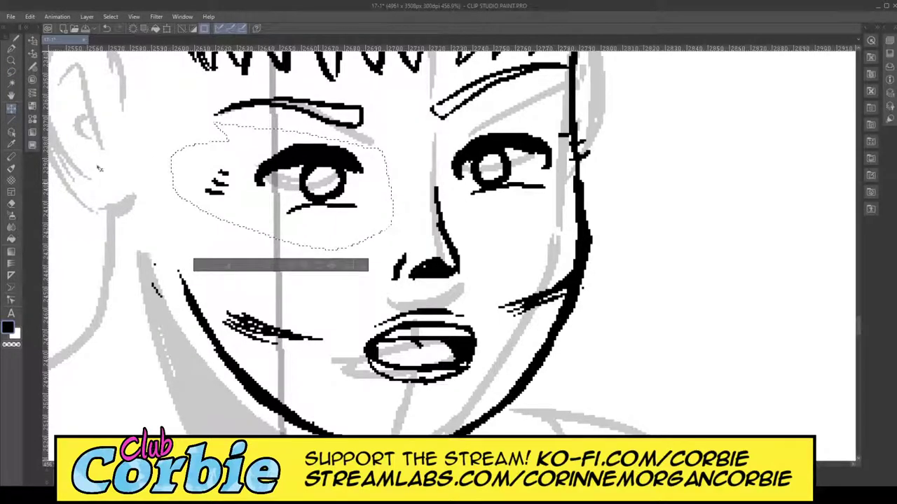
left_click(11, 73)
key("ctrl+d")
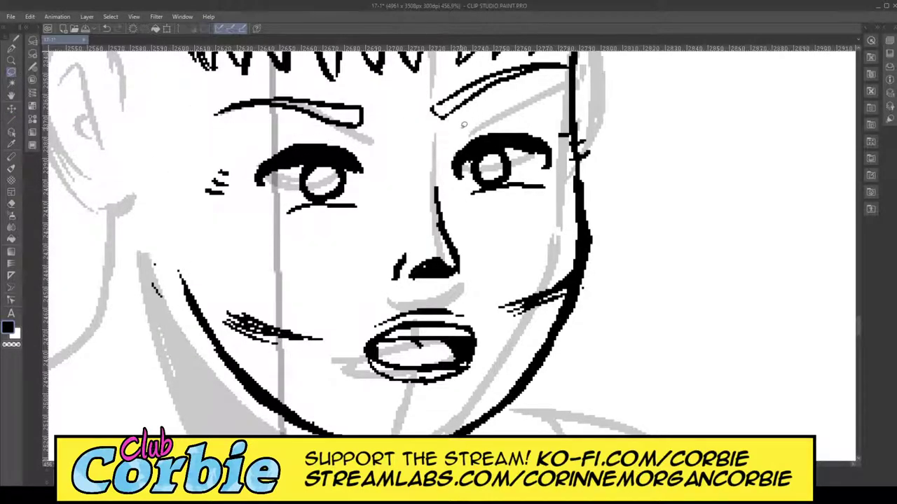
left_click_drag(461, 129, 448, 158)
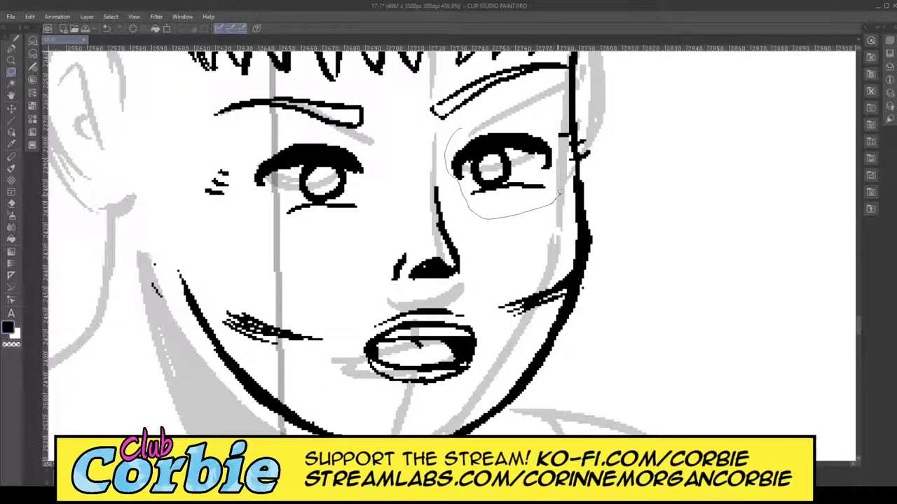
left_click_drag(564, 181, 560, 186)
key("ctrl+d")
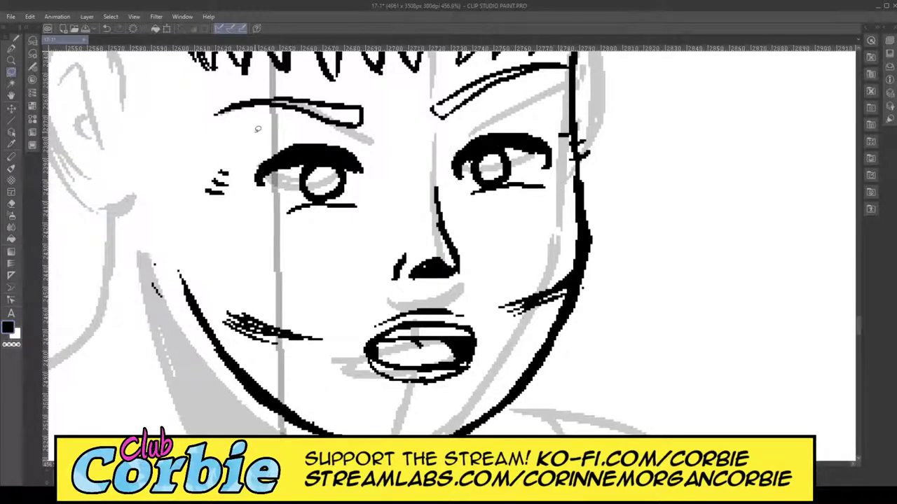
Step: Lasso the near eye together with its eyebrow and outer lash marks, move them slightly toward the nose, and deselect
left_click_drag(253, 132, 251, 140)
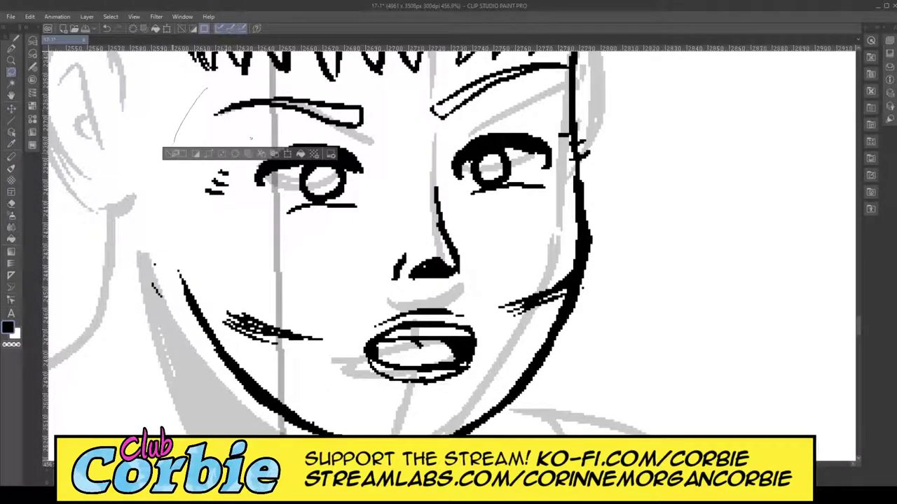
mouse_move(174, 143)
left_mouse_down()
mouse_move(183, 195)
mouse_move(353, 241)
left_mouse_up()
left_click_drag(247, 79, 210, 86)
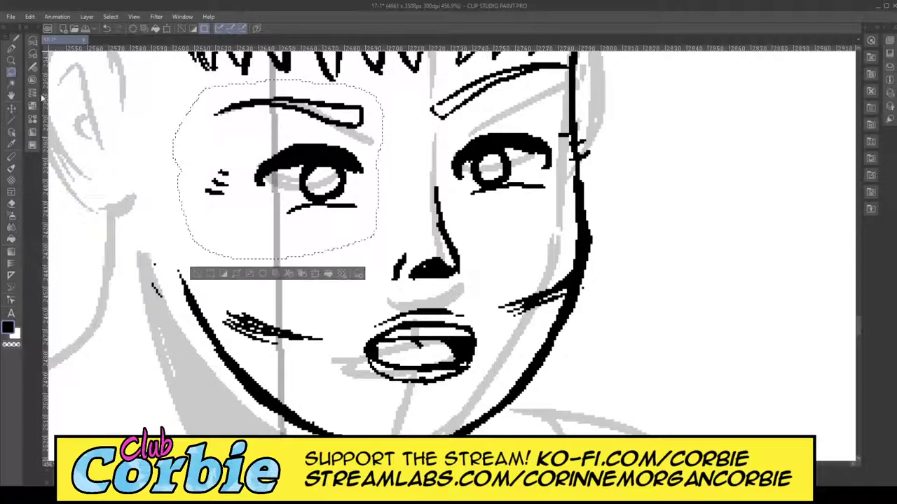
left_click(11, 109)
left_click_drag(331, 188, 339, 187)
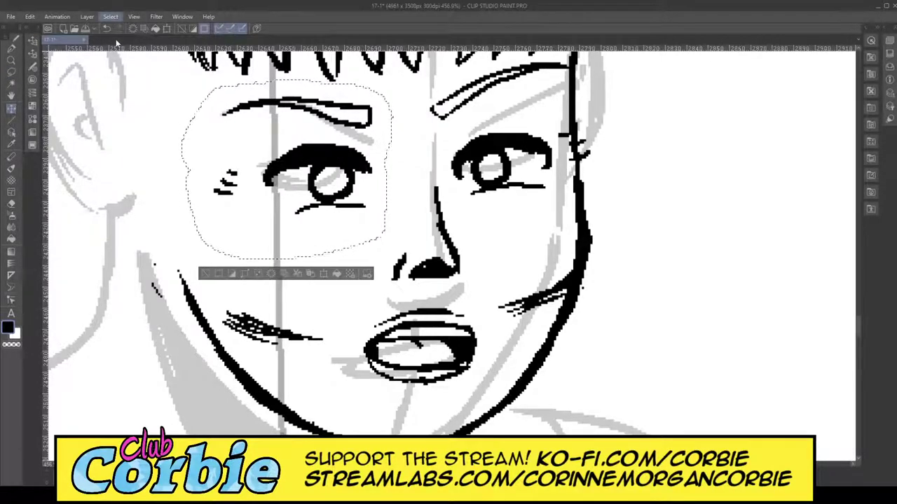
key("ctrl+d")
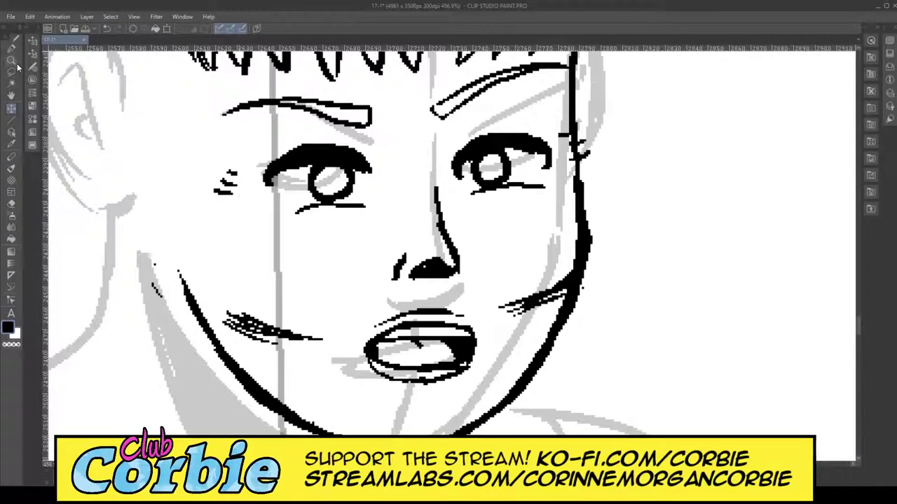
Step: Ink a bolder far-side fringe edge slightly outside the old one and erase the old inner line
left_click(12, 61)
left_click_drag(280, 175, 208, 203)
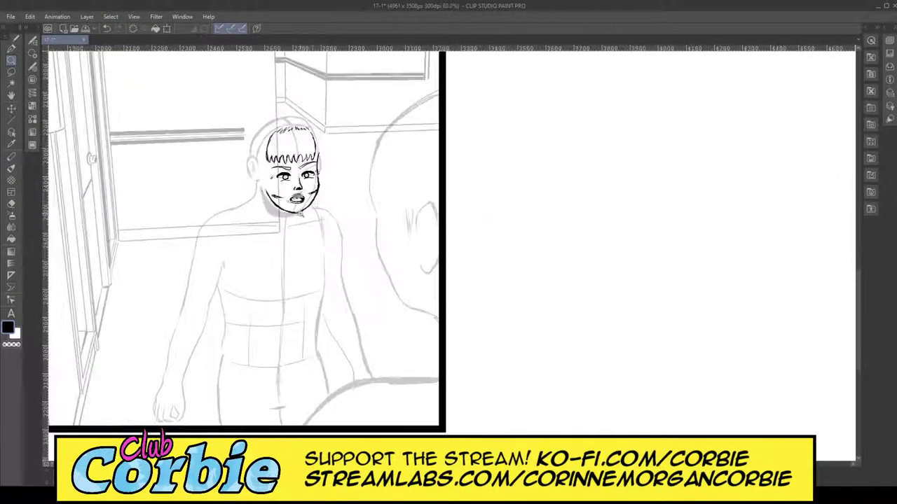
left_click_drag(295, 170, 330, 146)
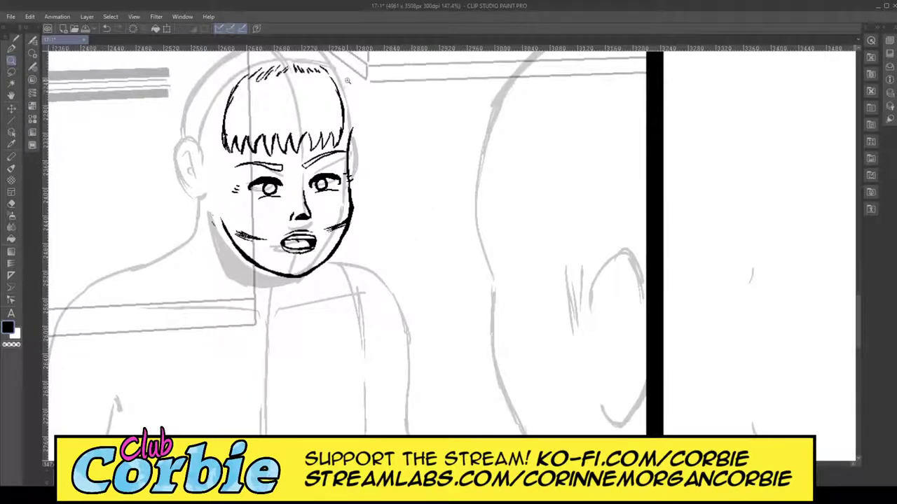
left_click_drag(347, 80, 367, 140)
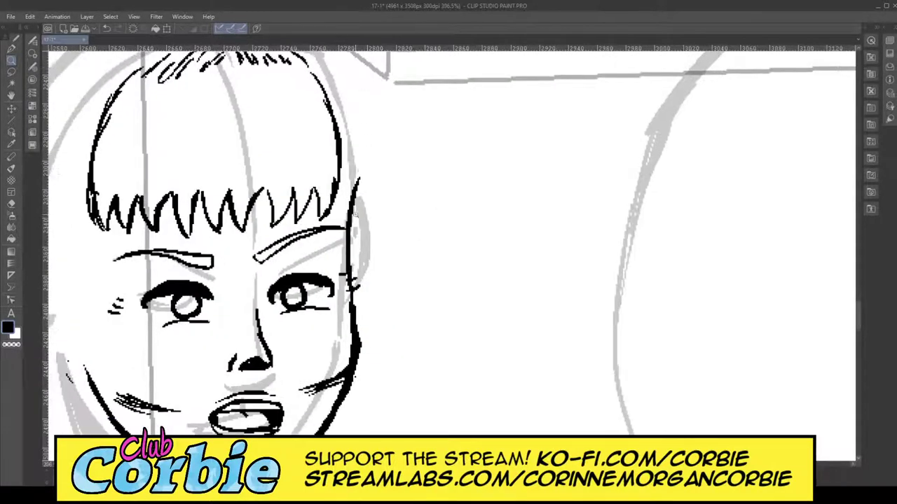
left_click_drag(356, 179, 338, 164)
left_click_drag(348, 107, 382, 108)
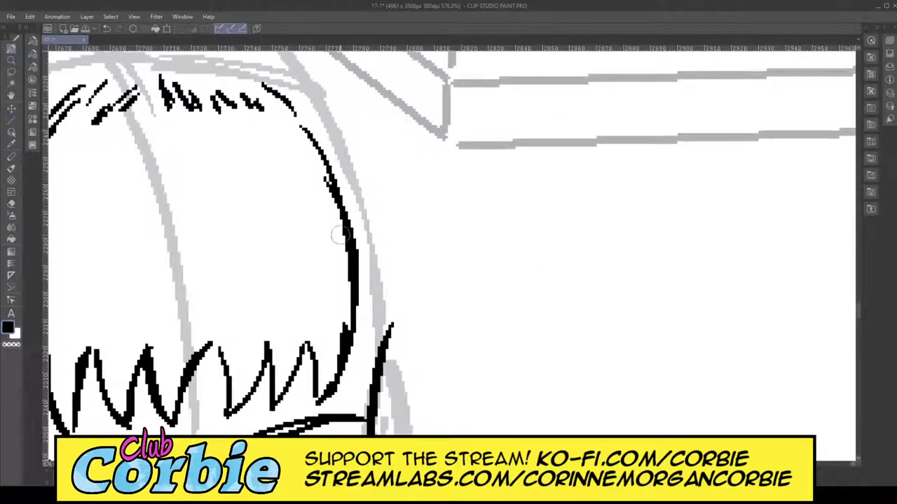
mouse_move(334, 391)
left_mouse_down()
mouse_move(349, 136)
mouse_move(315, 88)
left_mouse_up()
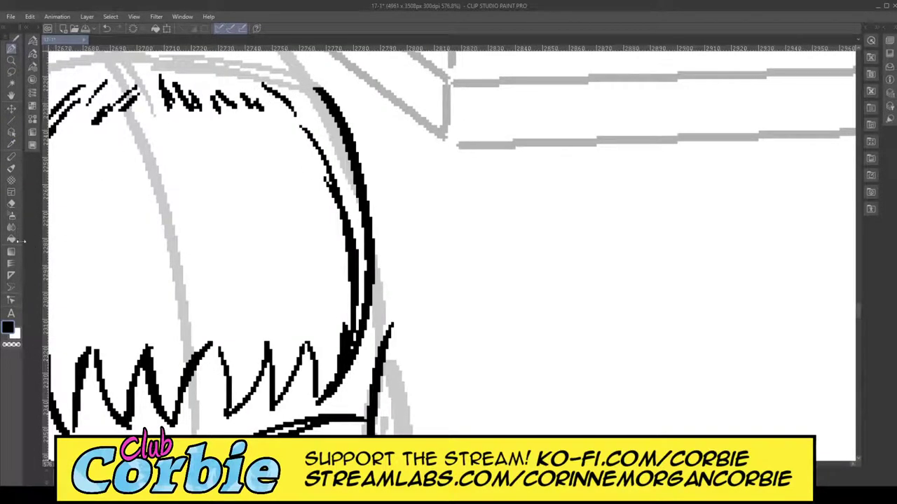
left_click(10, 204)
mouse_move(337, 335)
left_mouse_down()
mouse_move(330, 359)
mouse_move(345, 247)
mouse_move(330, 186)
mouse_move(349, 302)
mouse_move(338, 339)
mouse_move(346, 336)
mouse_move(344, 245)
mouse_move(295, 126)
mouse_move(356, 286)
left_mouse_up()
Step: Erase most of the fringe's rough near-side outline down to the outermost spike
scroll(452, 242, "left", 5)
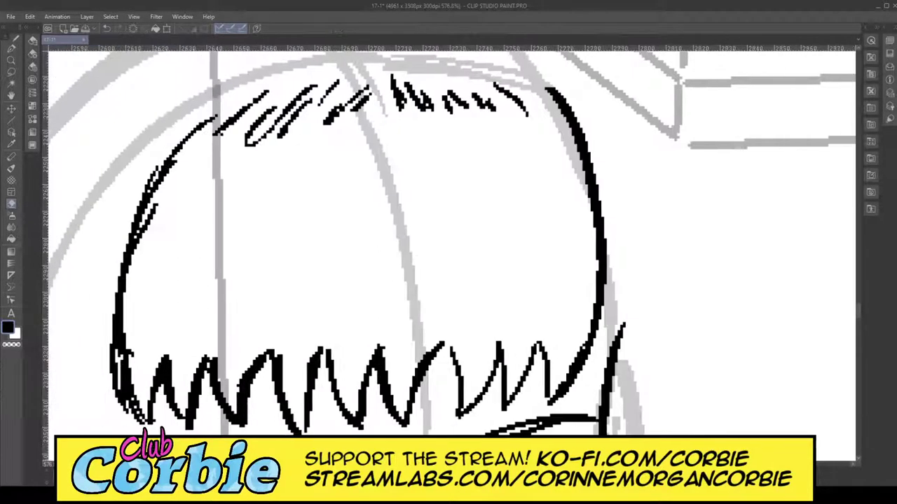
mouse_move(180, 328)
left_mouse_down()
mouse_move(162, 392)
mouse_move(185, 425)
mouse_move(178, 290)
mouse_move(228, 190)
mouse_move(212, 189)
mouse_move(178, 307)
mouse_move(225, 171)
mouse_move(150, 322)
mouse_move(178, 392)
mouse_move(176, 308)
mouse_move(181, 375)
left_mouse_up()
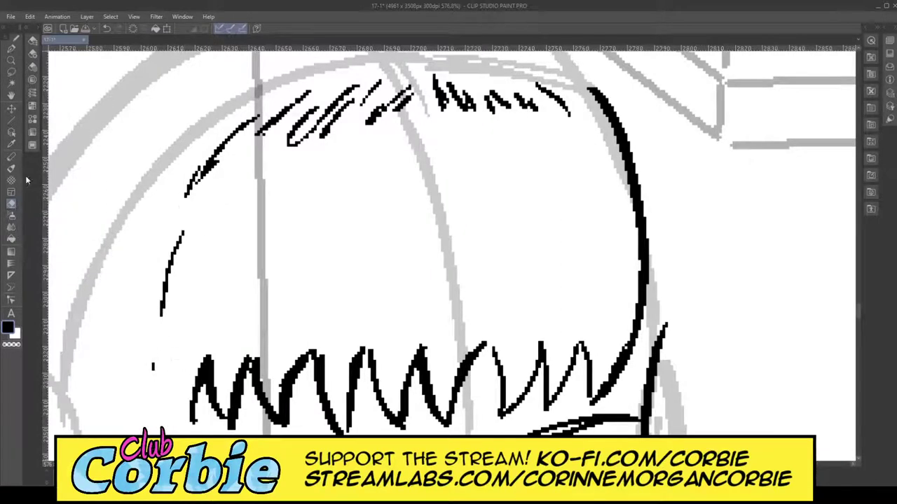
Step: Try to ink a new curved near-side fringe edge from the hairline down to the outermost spike
left_click(12, 49)
left_click_drag(215, 141, 201, 383)
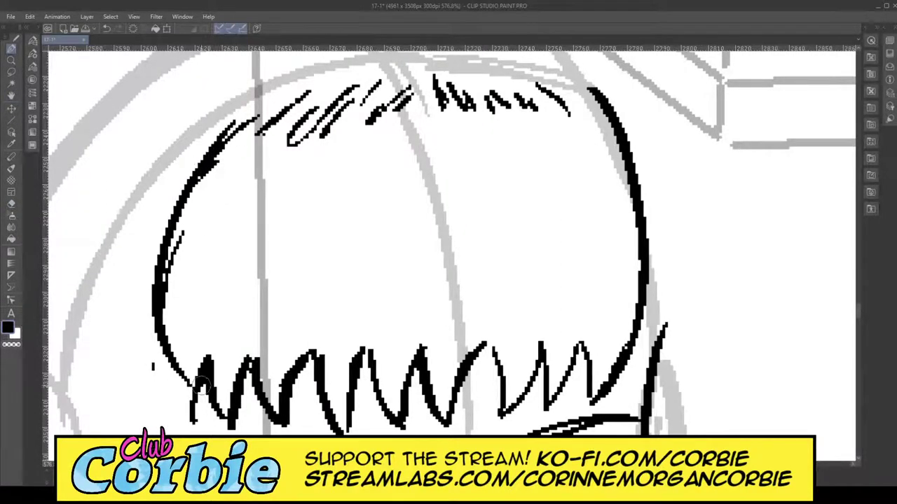
key("ctrl+z")
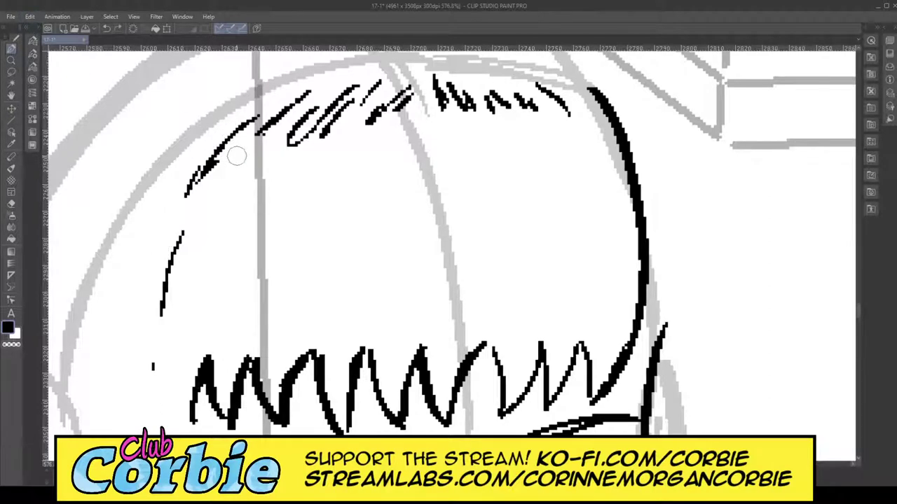
left_click_drag(230, 129, 197, 408)
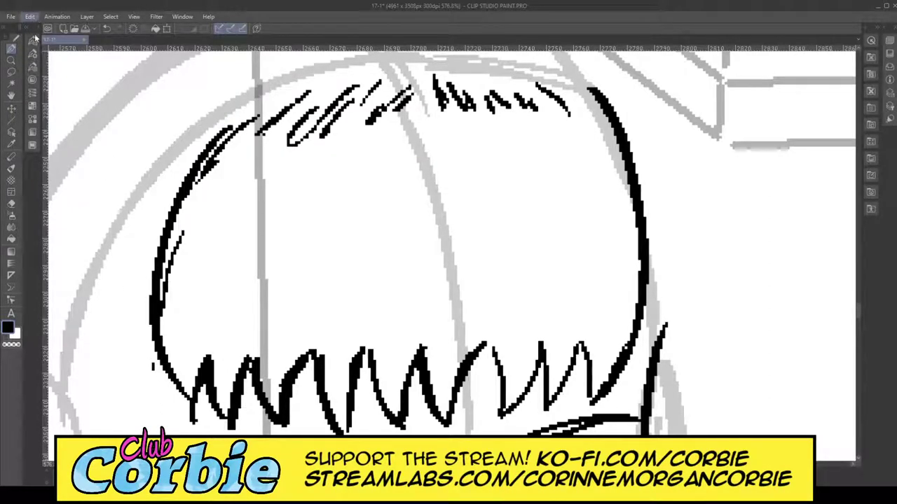
key("ctrl+z")
Step: Ink a clean, rounded near-side fringe edge ending at the outermost spike and erase the leftover line inside it
mouse_move(205, 143)
left_mouse_down()
mouse_move(166, 405)
mouse_move(188, 413)
left_mouse_up()
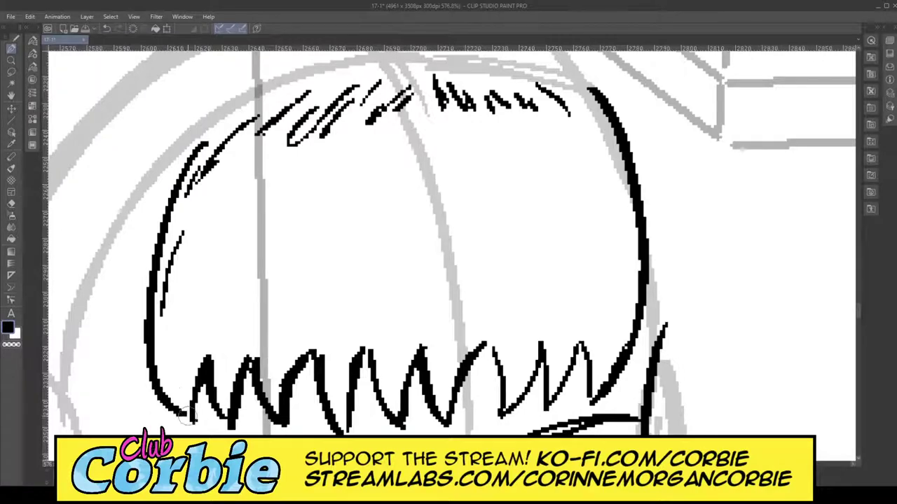
left_click(11, 203)
mouse_move(172, 233)
left_mouse_down()
mouse_move(166, 319)
mouse_move(176, 250)
left_mouse_up()
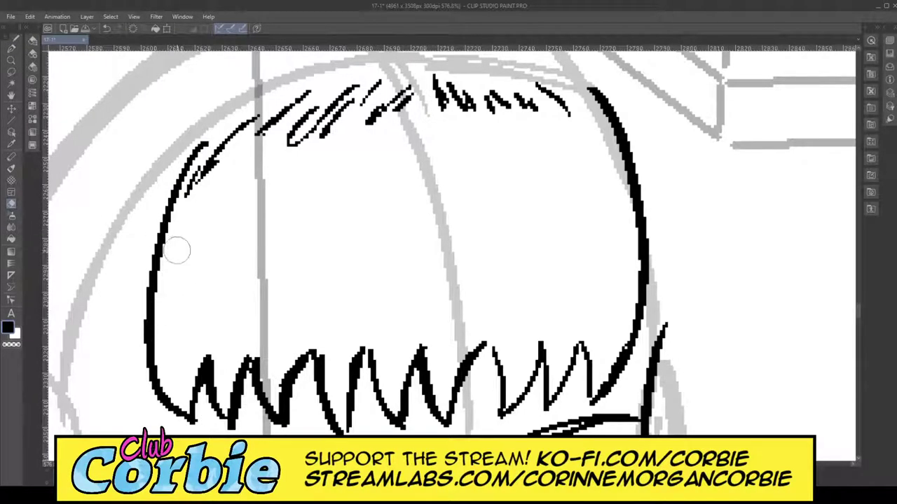
Step: Erase the stray strokes at the top of the near-side fringe edge and ink short diagonal strokes extending the hairline there
mouse_move(223, 149)
left_mouse_down()
mouse_move(194, 196)
mouse_move(229, 130)
left_mouse_up()
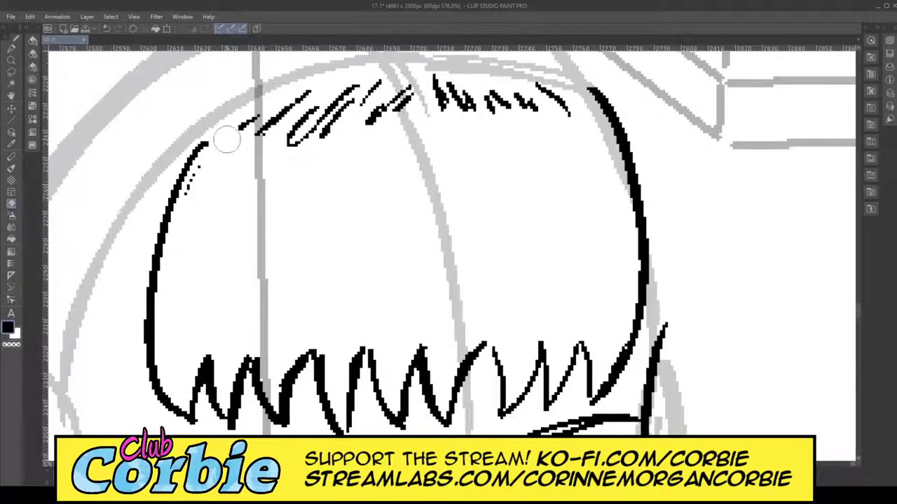
left_click(12, 52)
left_click_drag(220, 137, 255, 114)
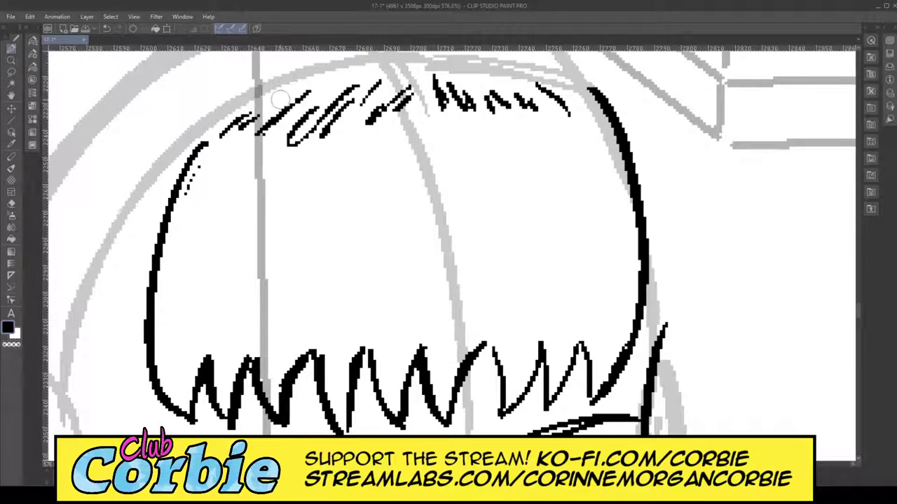
Step: Erase the fringe's far-side edge line from the last spike up to the hairline
left_click(11, 62)
left_click_drag(294, 201, 95, 223)
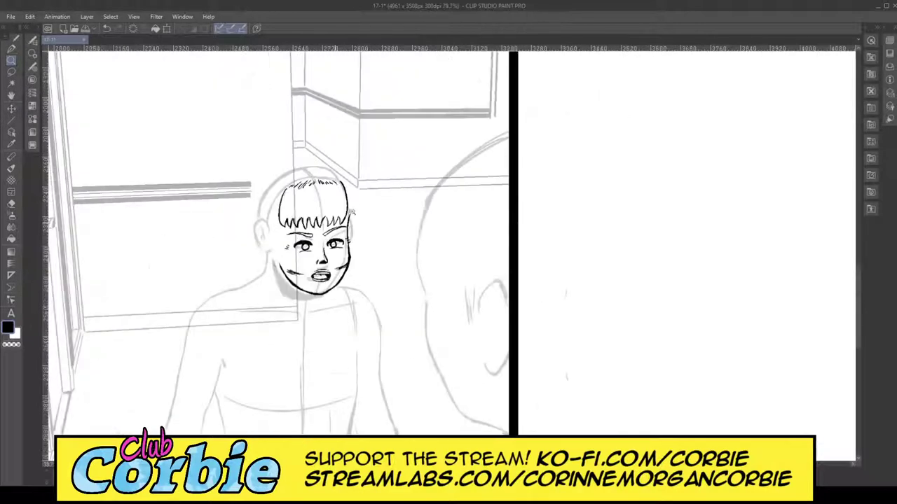
scroll(351, 211, "up", 3)
scroll(371, 146, "up", 4)
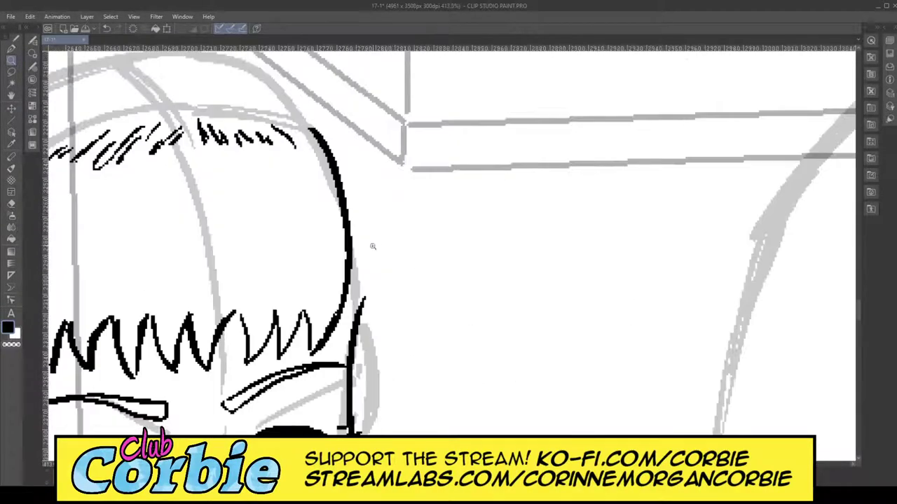
left_click(17, 204)
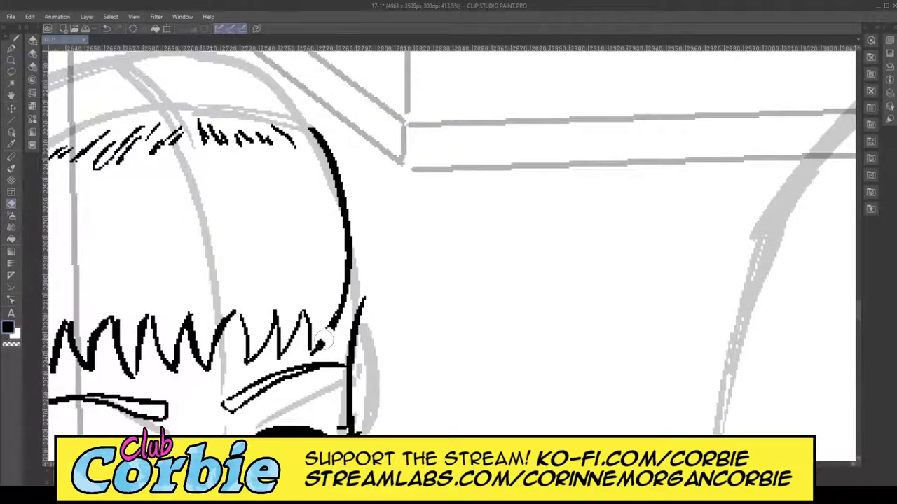
mouse_move(326, 340)
left_mouse_down()
mouse_move(346, 237)
mouse_move(335, 170)
mouse_move(314, 129)
left_mouse_up()
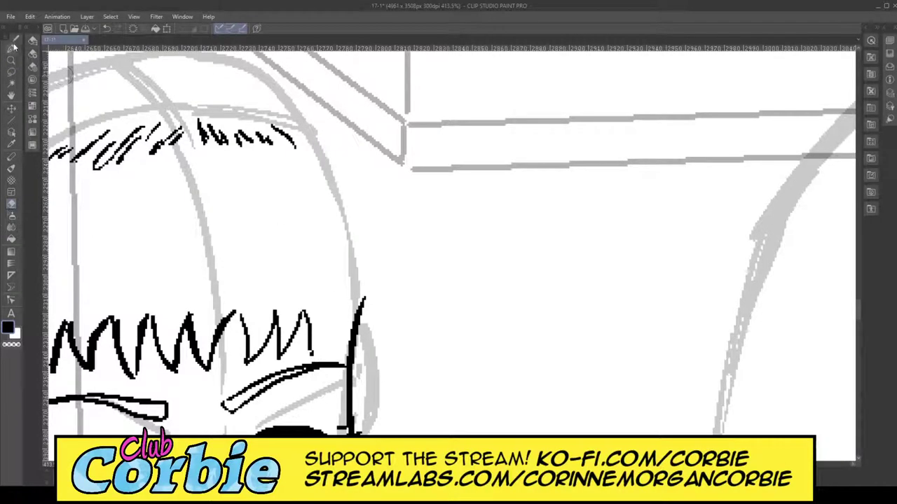
Step: Ink a fuller far-side fringe edge bulging past the sketched head and erase its overshooting upper end
mouse_move(318, 352)
left_mouse_down()
mouse_move(361, 209)
mouse_move(287, 93)
left_mouse_up()
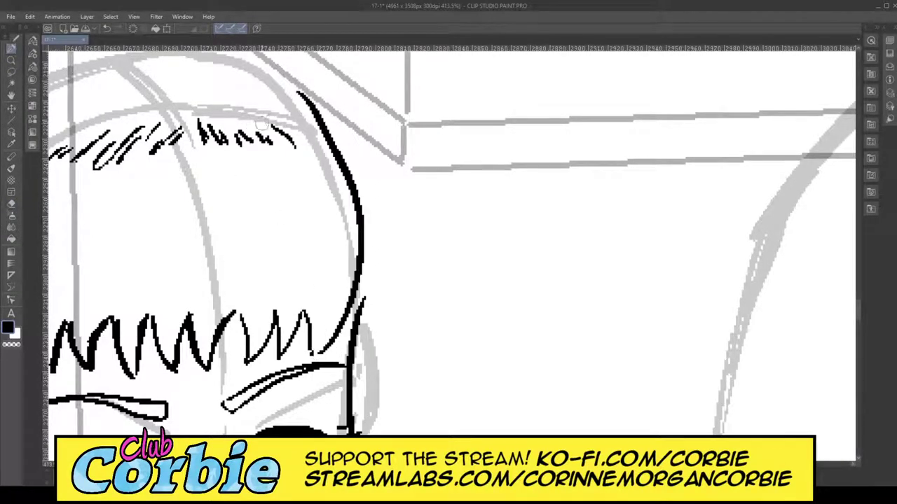
left_click(11, 203)
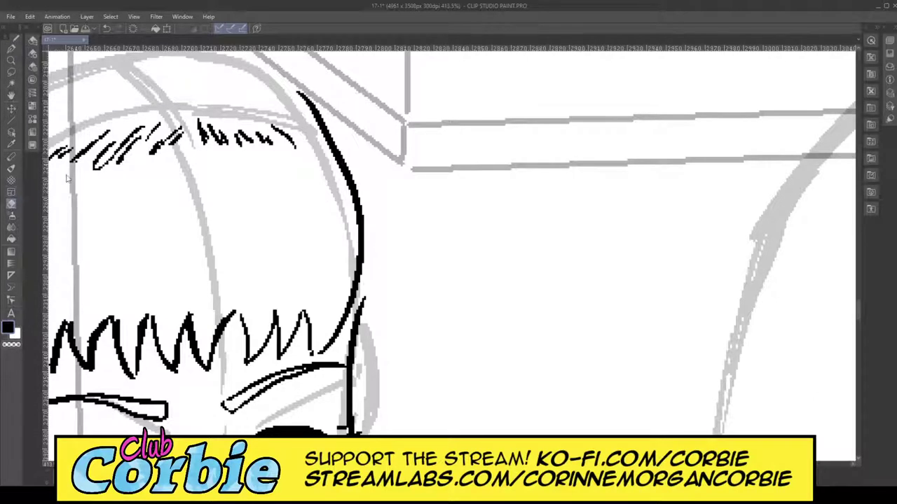
left_click_drag(295, 101, 283, 90)
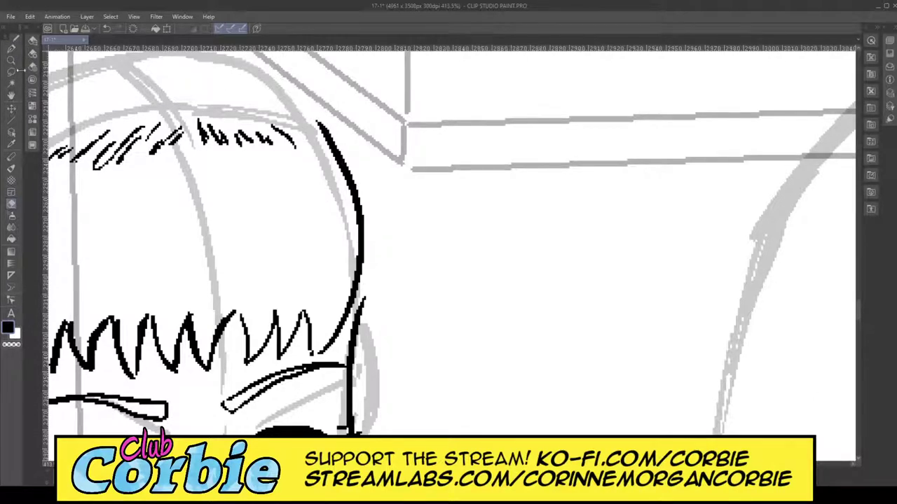
Step: Erase the iris rings of both eyes, leaving the upper lashes and the lower lid lines
scroll(342, 159, "down", 8)
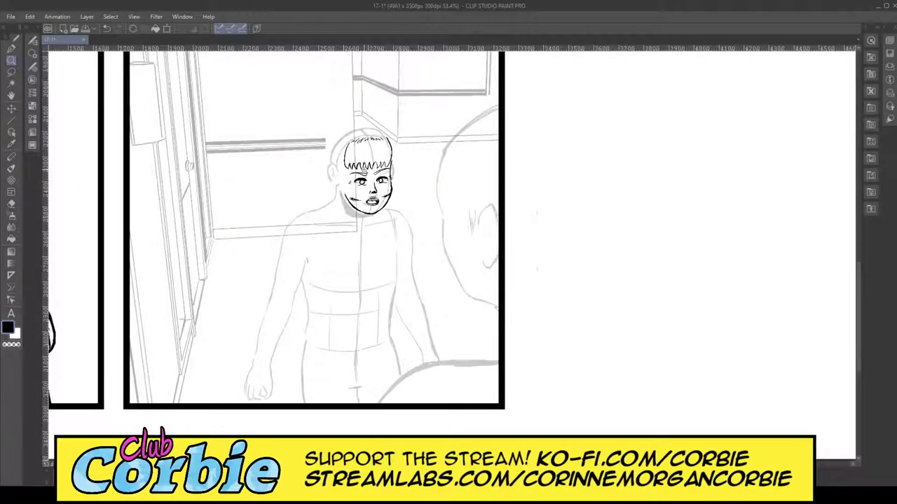
scroll(364, 170, "up", 4)
scroll(381, 208, "up", 5)
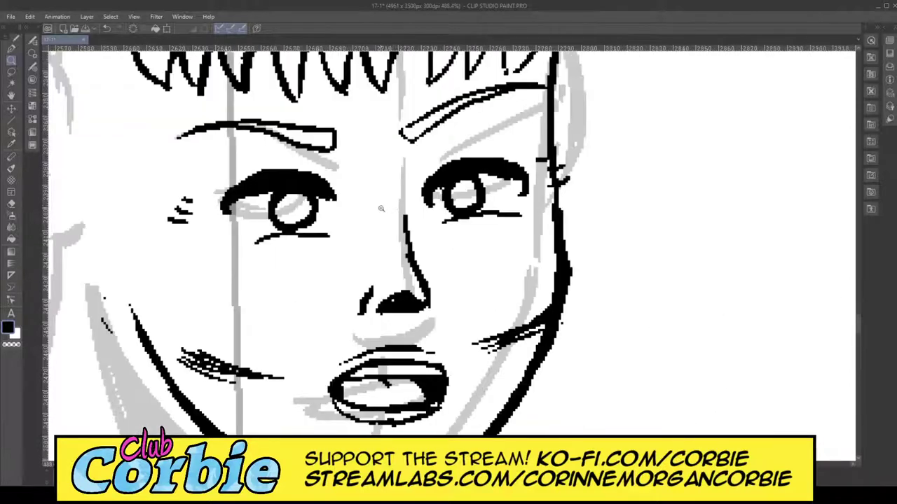
scroll(335, 199, "up", 2)
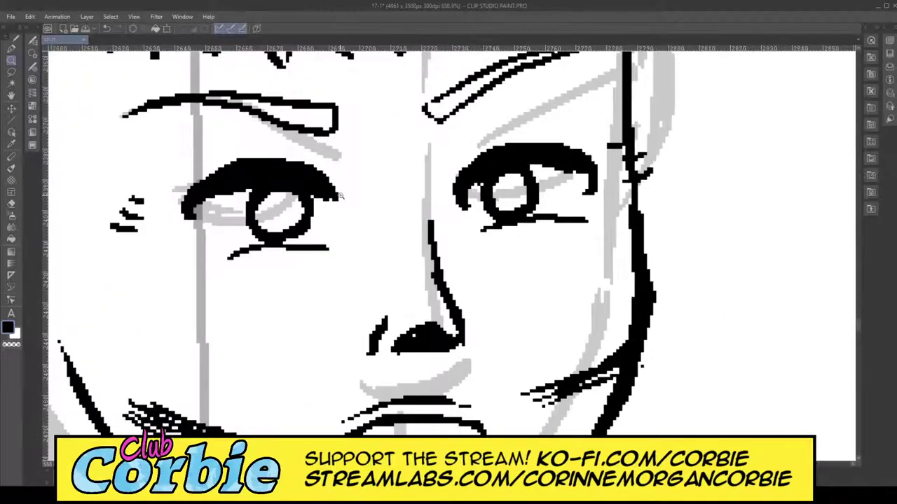
left_click(11, 204)
mouse_move(298, 210)
left_mouse_down()
mouse_move(287, 231)
mouse_move(253, 224)
mouse_move(259, 212)
mouse_move(316, 207)
mouse_move(266, 196)
mouse_move(246, 218)
mouse_move(248, 235)
left_mouse_up()
mouse_move(487, 203)
left_mouse_down()
mouse_move(532, 196)
mouse_move(494, 210)
mouse_move(475, 209)
mouse_move(475, 197)
mouse_move(560, 183)
mouse_move(526, 175)
left_mouse_up()
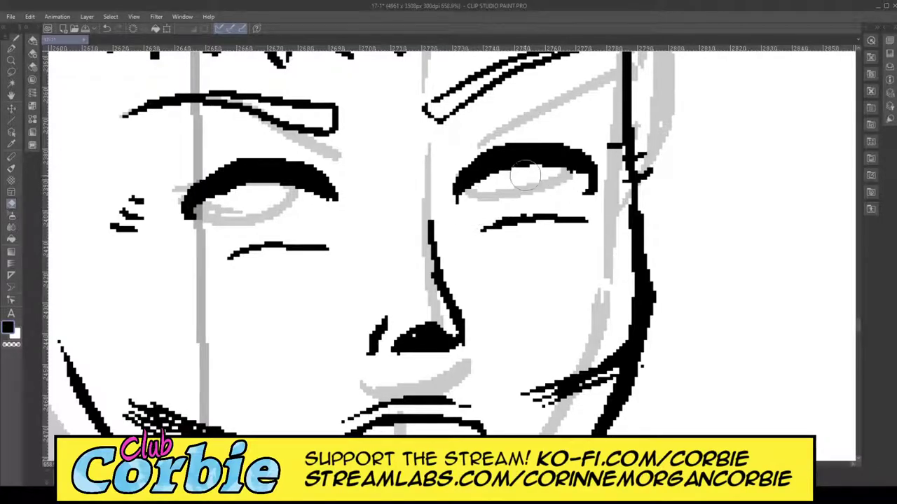
Step: Extend the near eye's inner lash corner downward and ink a new round iris ring tucked under the upper lash
left_click(10, 51)
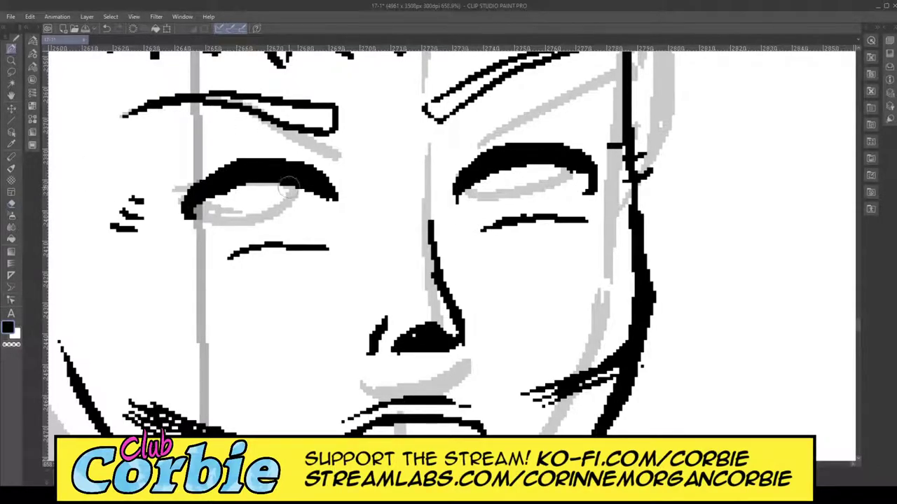
left_click_drag(322, 217, 335, 198)
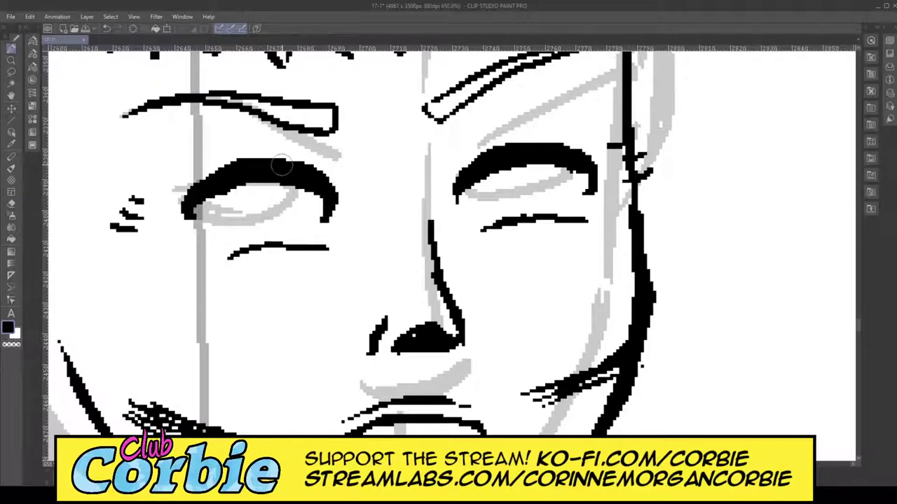
mouse_move(244, 197)
left_mouse_down()
mouse_move(284, 237)
mouse_move(280, 183)
mouse_move(297, 228)
mouse_move(246, 207)
mouse_move(262, 176)
left_mouse_up()
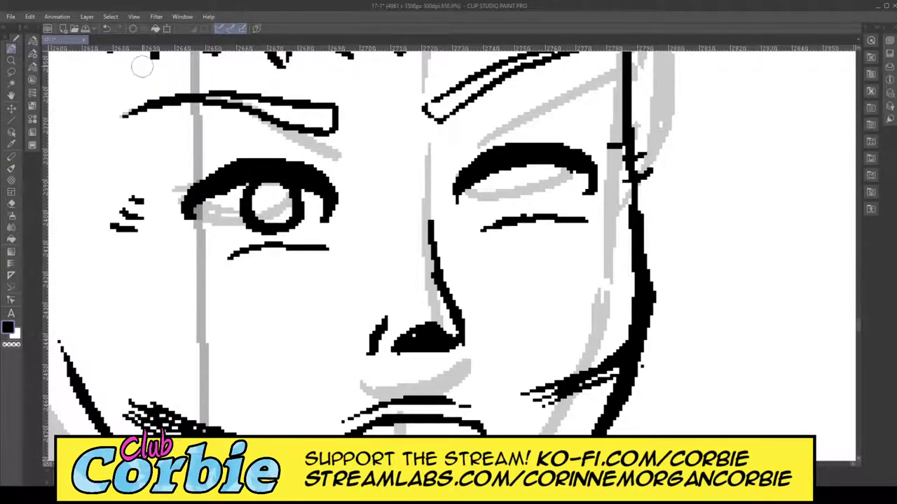
key("ctrl+z")
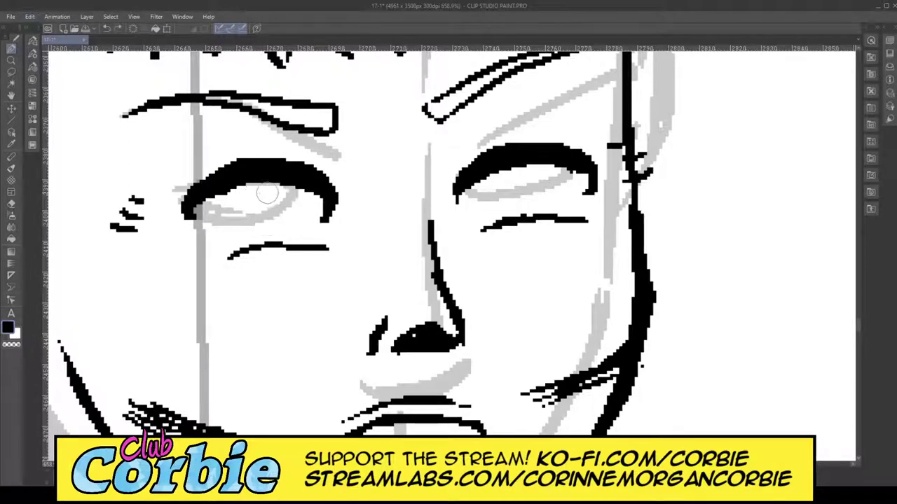
mouse_move(266, 180)
left_mouse_down()
mouse_move(257, 225)
mouse_move(303, 225)
mouse_move(310, 180)
mouse_move(303, 212)
mouse_move(257, 217)
left_mouse_up()
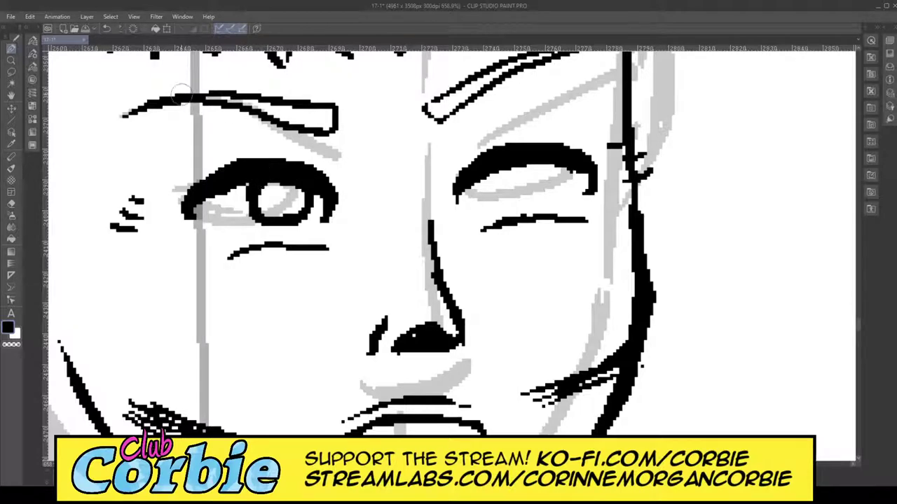
key("ctrl+z")
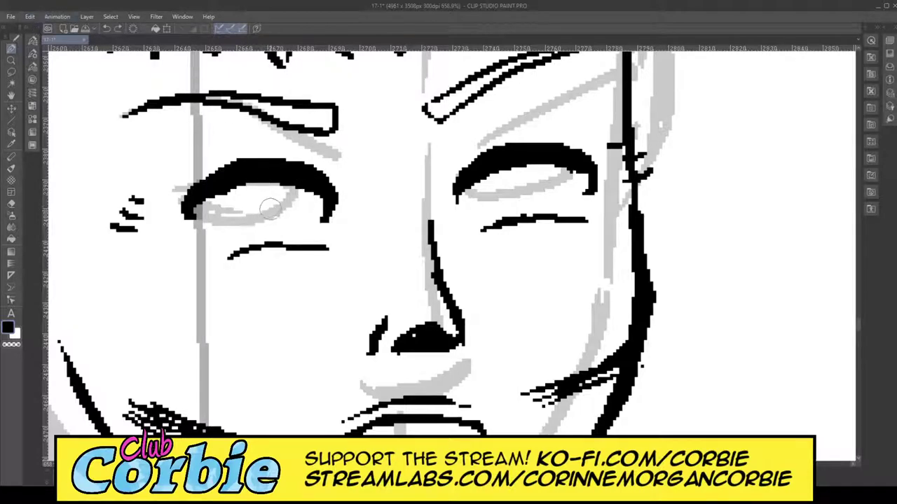
mouse_move(268, 189)
left_mouse_down()
mouse_move(260, 219)
mouse_move(277, 230)
mouse_move(302, 221)
mouse_move(298, 185)
mouse_move(308, 219)
mouse_move(283, 230)
mouse_move(256, 225)
mouse_move(261, 182)
mouse_move(263, 223)
mouse_move(287, 230)
mouse_move(310, 213)
left_mouse_up()
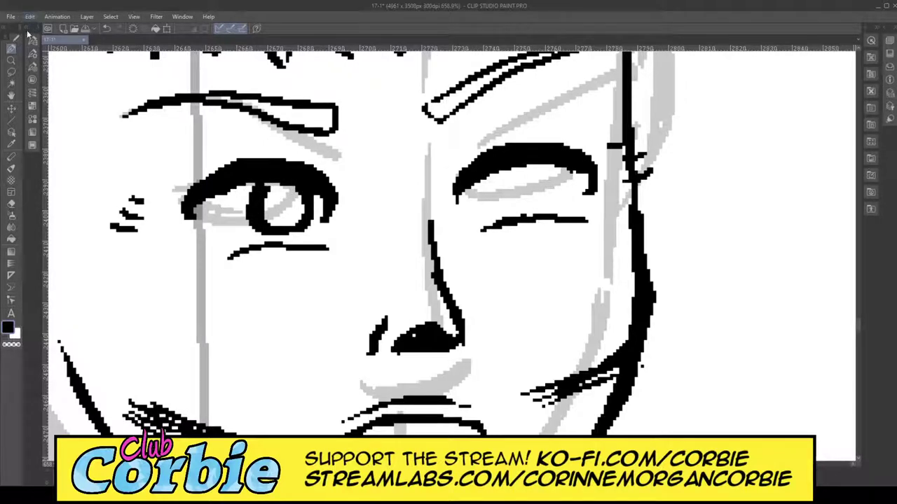
key("ctrl+z")
key("ctrl+z")
key("ctrl+z")
key("ctrl+z")
Step: Erase along the near eye's inner lash corner to thin it and trim the inner end of its lower lid line
left_click_drag(313, 193, 238, 197)
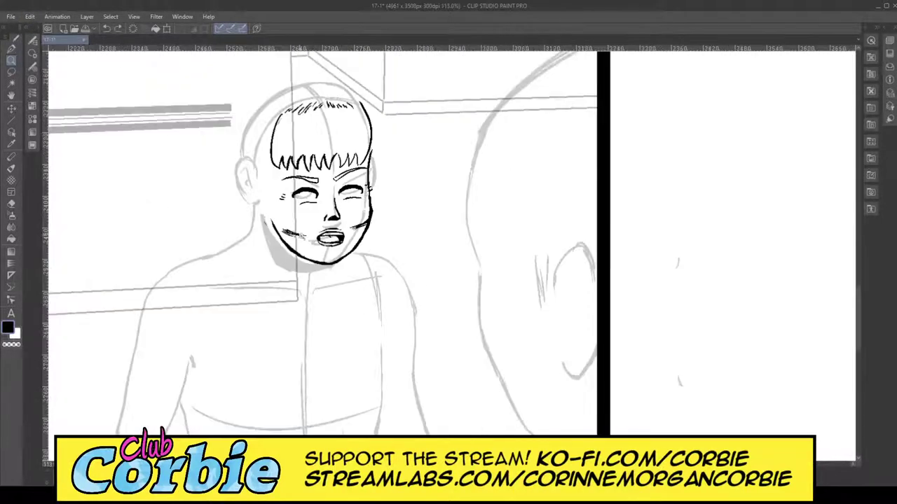
scroll(321, 200, "up", 5)
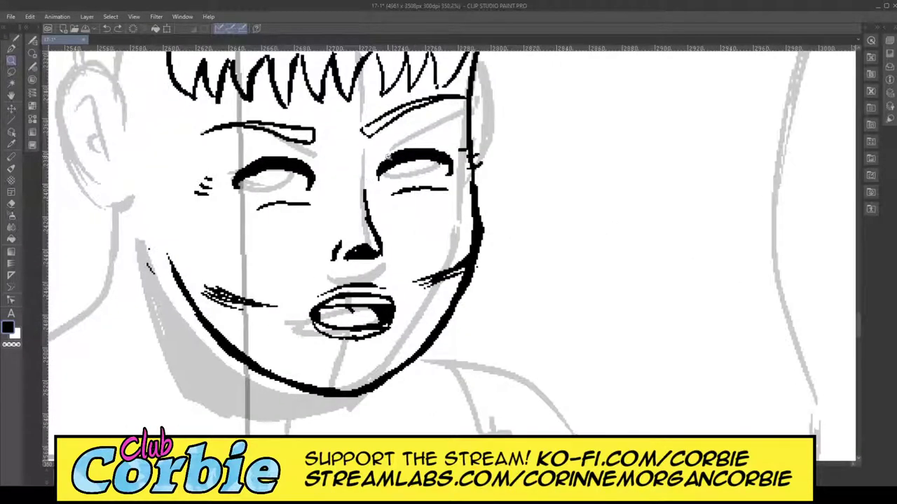
scroll(430, 148, "up", 4)
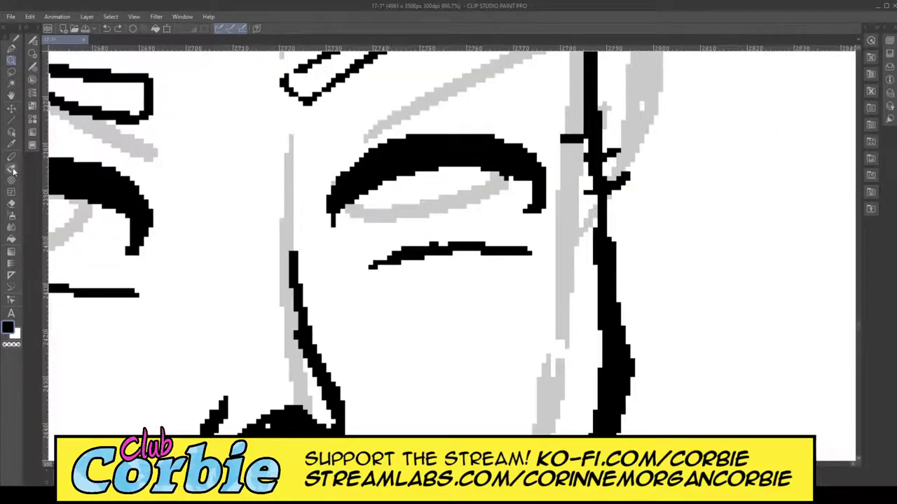
left_click(10, 206)
mouse_move(140, 256)
left_mouse_down()
mouse_move(168, 206)
mouse_move(143, 294)
mouse_move(119, 318)
left_mouse_up()
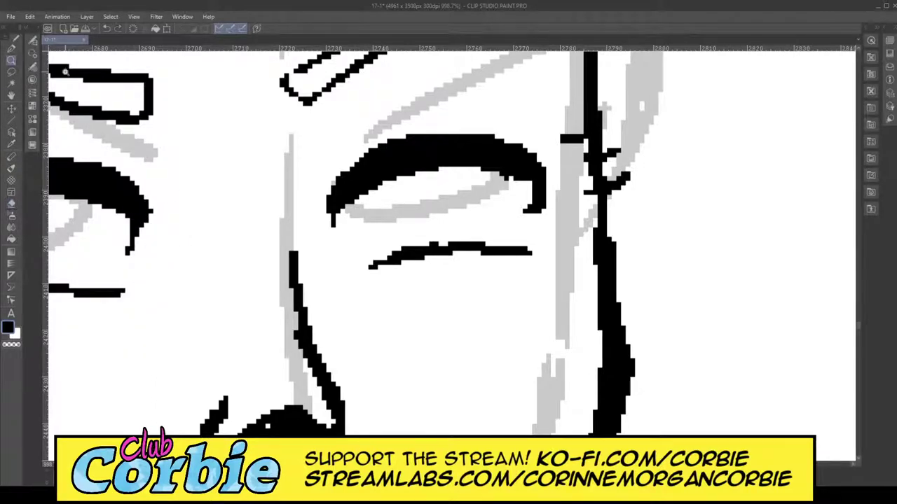
scroll(64, 72, "down", 5)
scroll(262, 192, "up", 5)
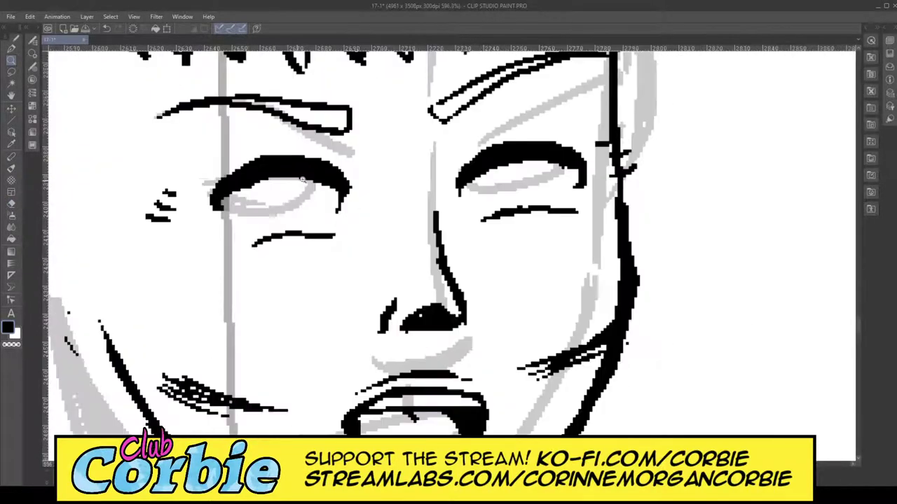
left_click(11, 204)
mouse_move(96, 300)
left_mouse_down()
mouse_move(93, 232)
mouse_move(83, 255)
mouse_move(112, 231)
left_mouse_up()
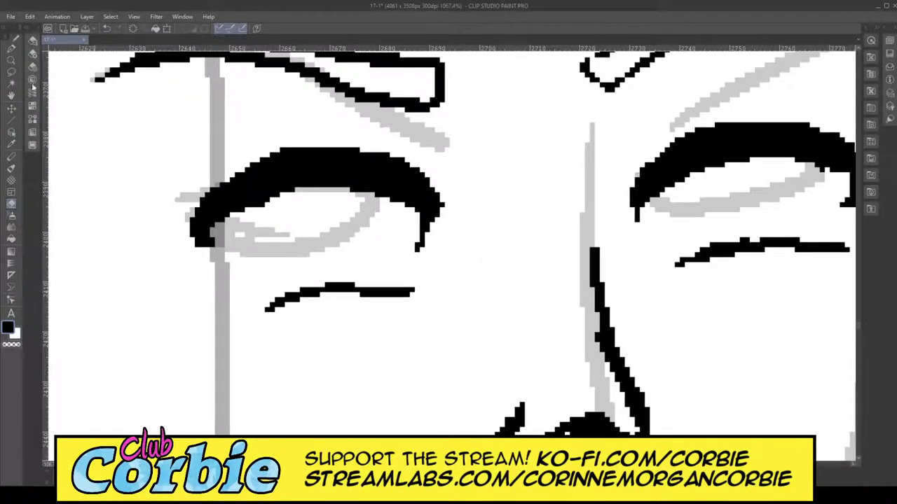
scroll(224, 175, "down", 8)
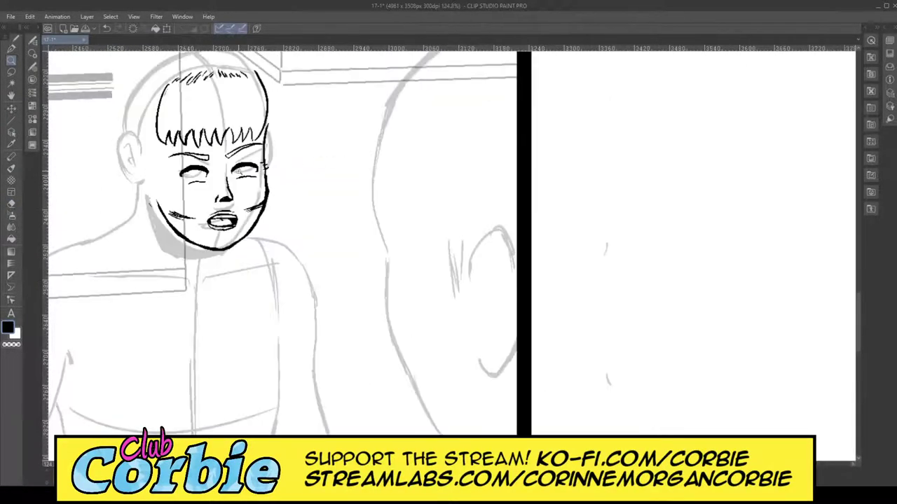
Step: Erase the small tick marks crossing the face edge beside the far eye and shorten the outer end of its lower lid line
scroll(239, 171, "up", 3)
scroll(294, 147, "up", 2)
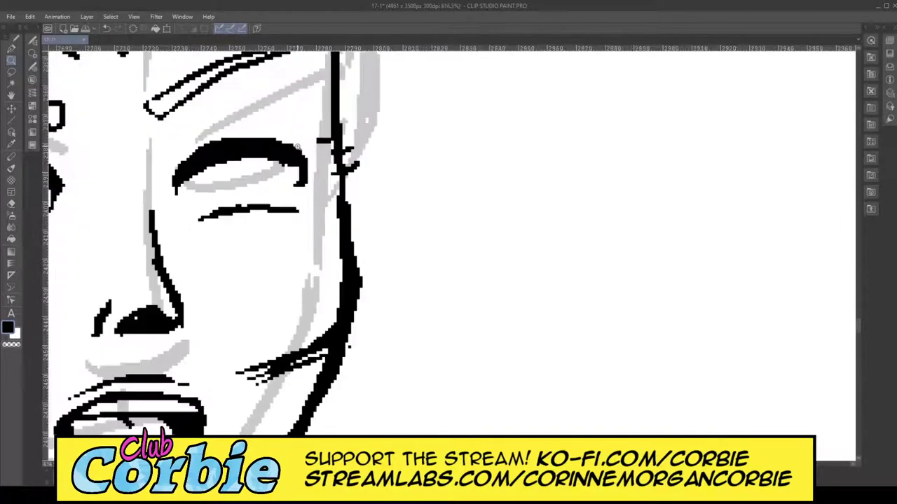
left_click(11, 204)
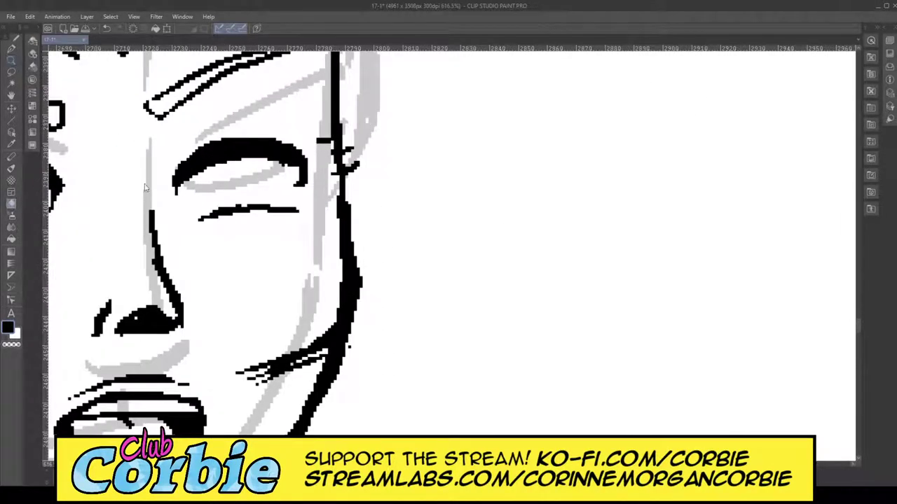
mouse_move(350, 147)
left_mouse_down()
mouse_move(359, 171)
mouse_move(353, 165)
left_mouse_up()
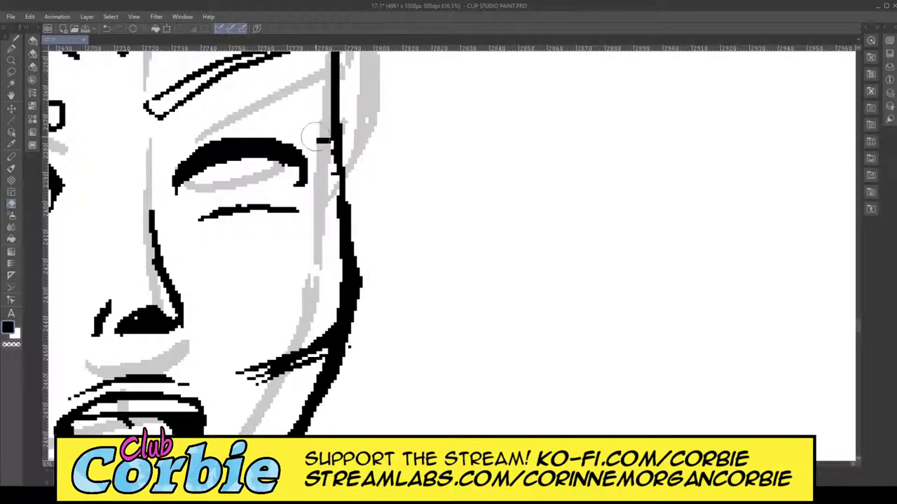
mouse_move(314, 137)
left_mouse_down()
mouse_move(325, 177)
mouse_move(322, 125)
mouse_move(329, 197)
mouse_move(306, 220)
mouse_move(311, 208)
mouse_move(273, 197)
left_mouse_up()
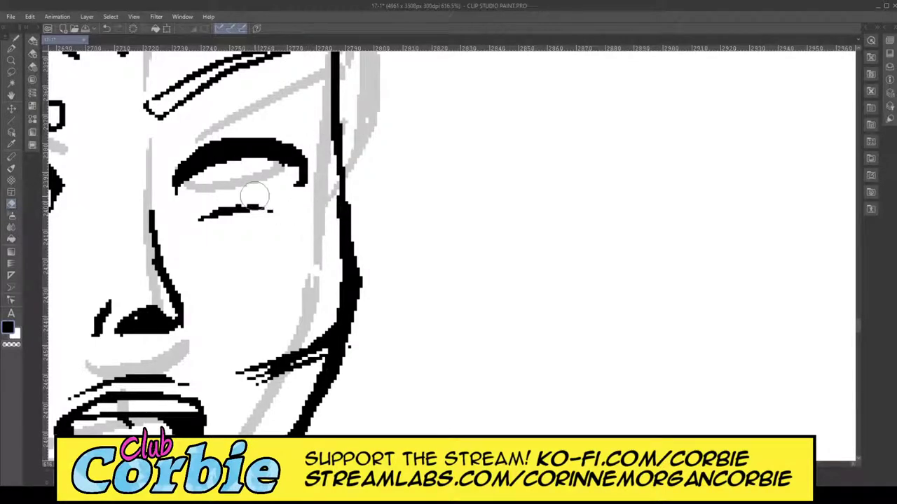
Step: Ink a narrow oval iris ring under the upper lash of the near eye and a matching ring in the far eye
left_click(11, 61)
left_click_drag(347, 189, 243, 197)
scroll(314, 167, "up", 3)
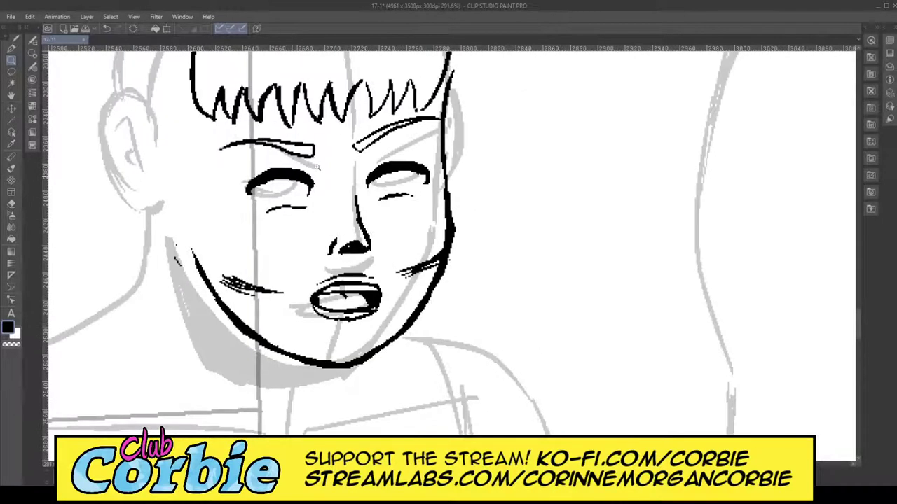
scroll(308, 175, "up", 3)
scroll(277, 201, "up", 1)
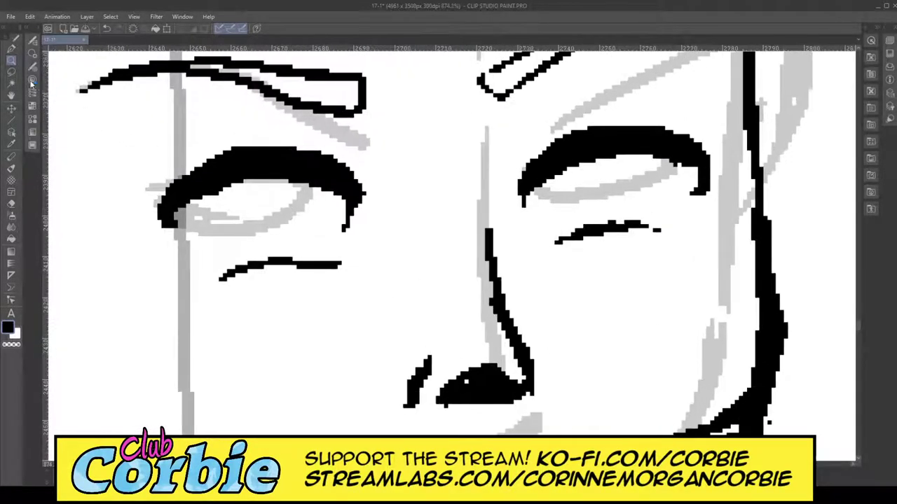
mouse_move(283, 183)
left_mouse_down()
mouse_move(259, 213)
mouse_move(273, 233)
mouse_move(302, 232)
mouse_move(308, 177)
mouse_move(313, 214)
left_mouse_up()
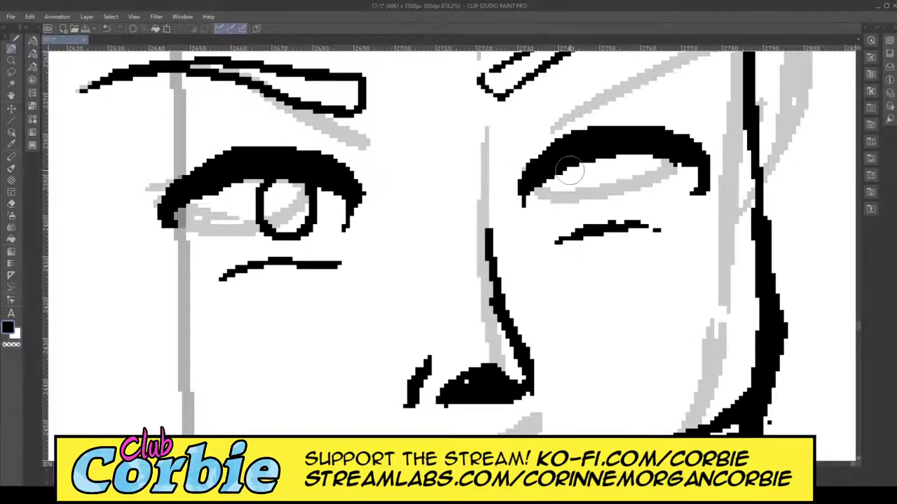
mouse_move(568, 168)
left_mouse_down()
mouse_move(562, 199)
mouse_move(558, 169)
mouse_move(553, 189)
mouse_move(565, 209)
mouse_move(590, 211)
mouse_move(605, 202)
mouse_move(603, 158)
mouse_move(588, 214)
mouse_move(564, 193)
mouse_move(566, 167)
left_mouse_up()
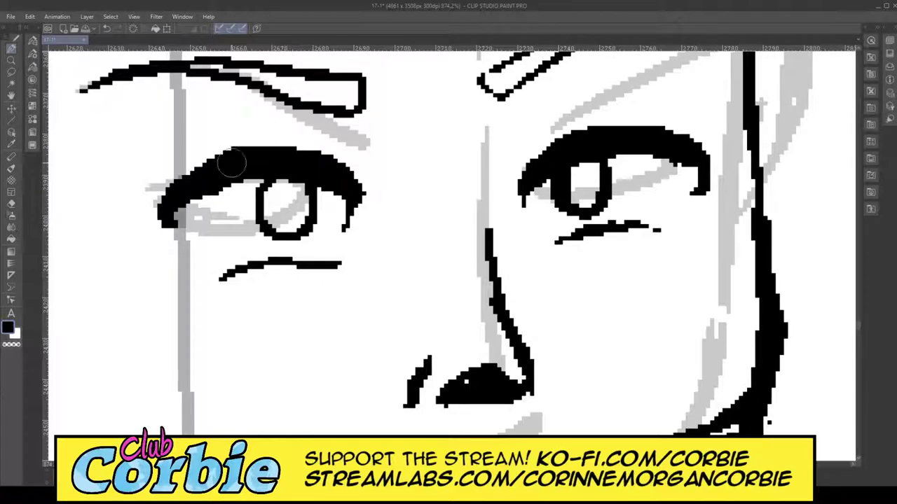
Step: Erase inside the far eye's iris ring to widen its opening and thicken the ring's outer sides
left_click(12, 61)
left_click_drag(246, 166, 278, 187)
left_click_drag(305, 150, 388, 143)
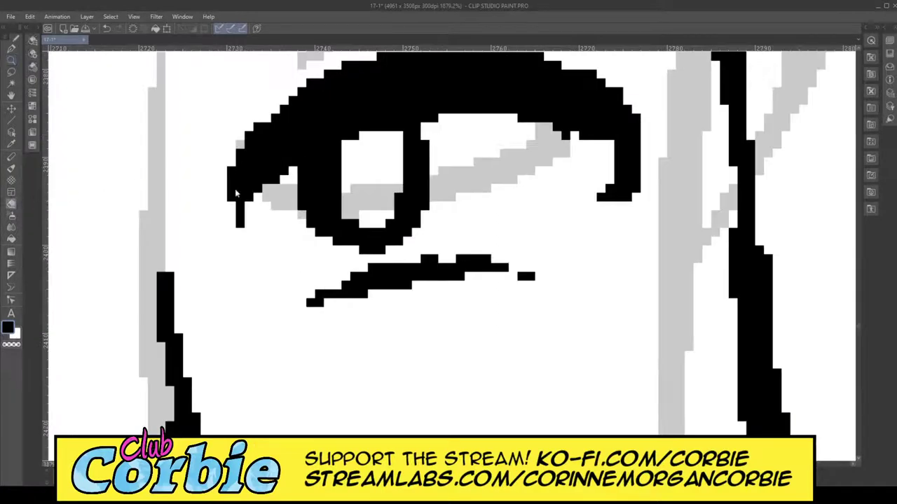
left_click_drag(350, 204, 351, 156)
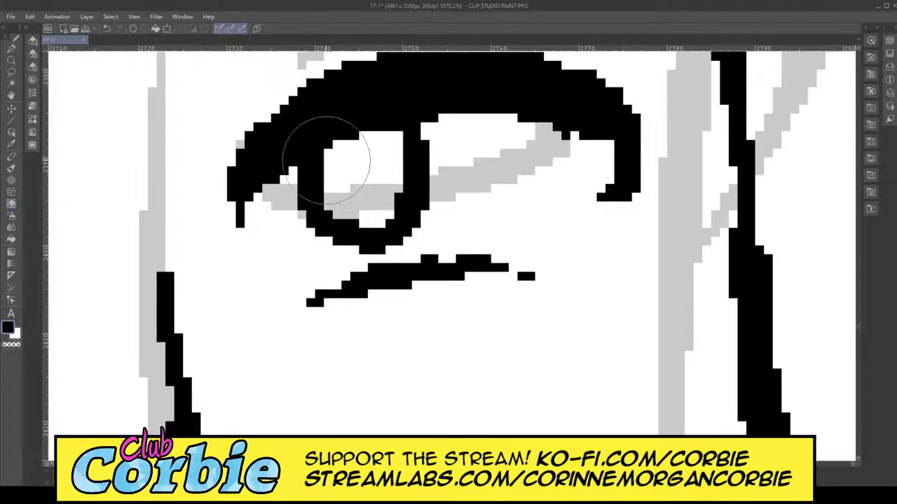
left_click(12, 49)
left_click_drag(323, 206, 360, 235)
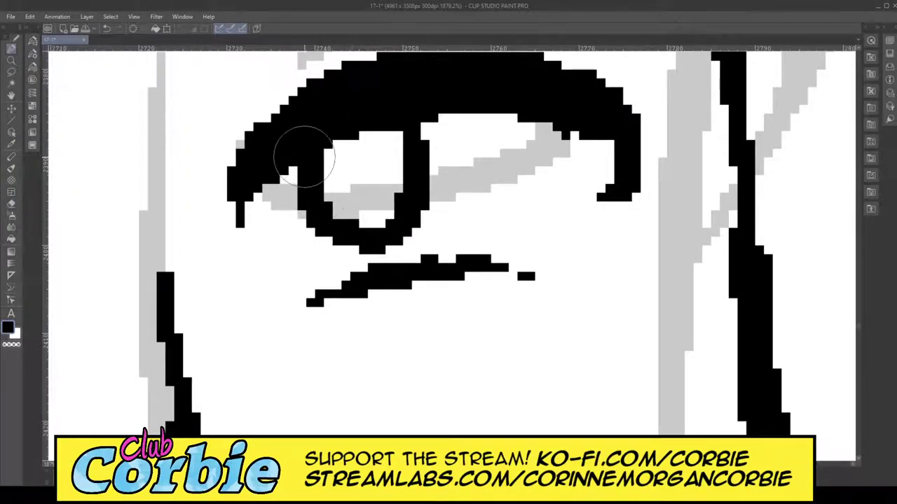
mouse_move(302, 156)
left_mouse_down()
mouse_move(320, 230)
mouse_move(352, 238)
mouse_move(382, 231)
mouse_move(413, 210)
mouse_move(427, 168)
mouse_move(431, 125)
left_mouse_up()
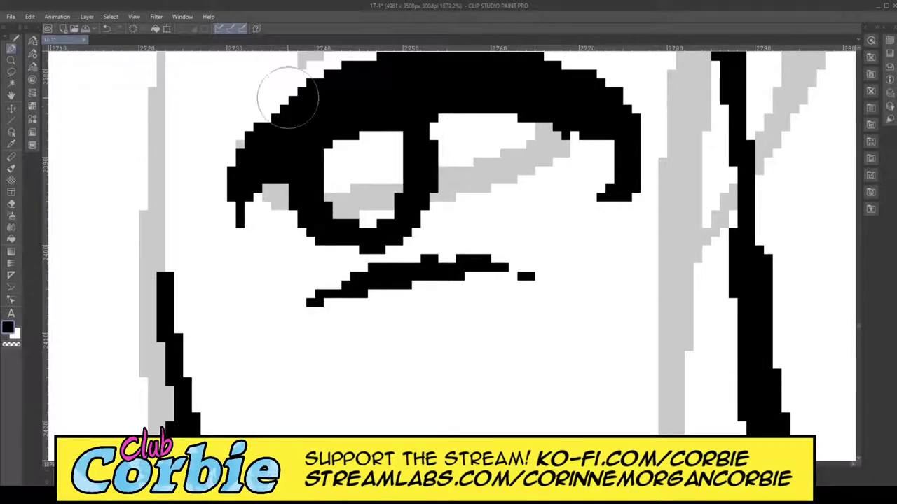
Step: Erase the far eye's iris ring and inner lash tip, and re-ink a thicker tip and a ring farther from the nose
left_click(10, 60)
left_click_drag(325, 147, 258, 188)
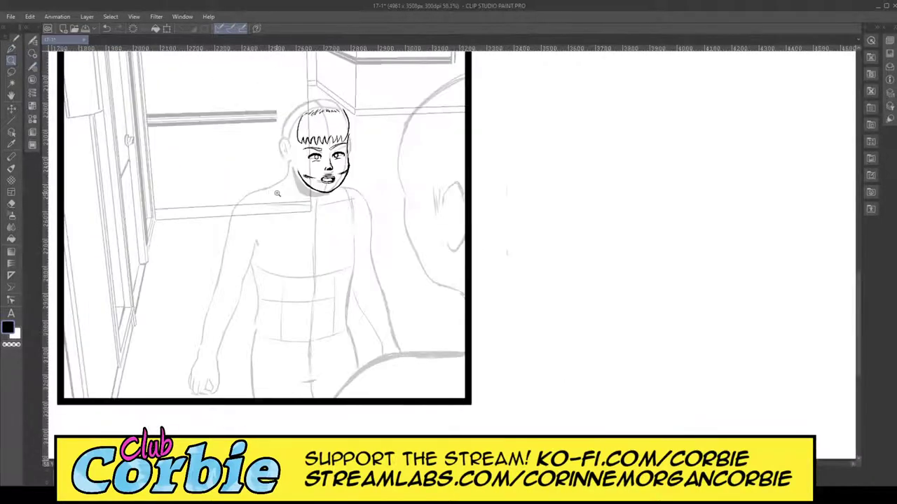
scroll(361, 157, "up", 8)
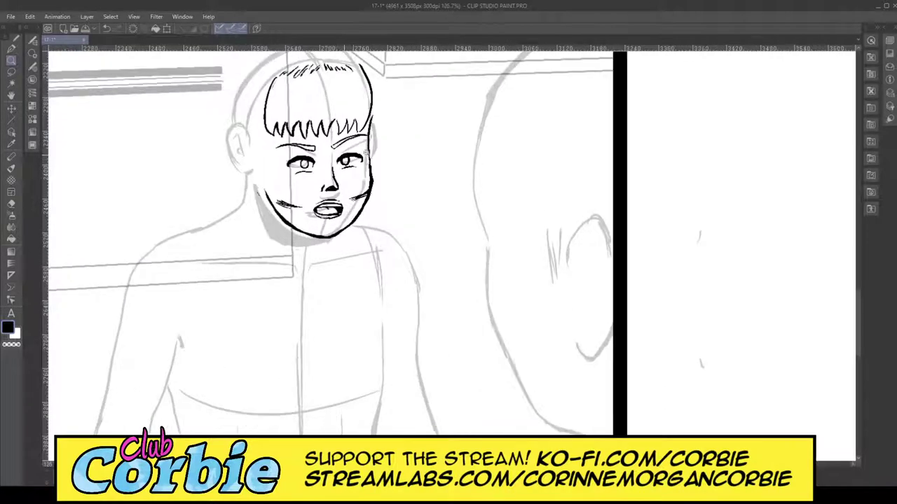
scroll(359, 158, "up", 5)
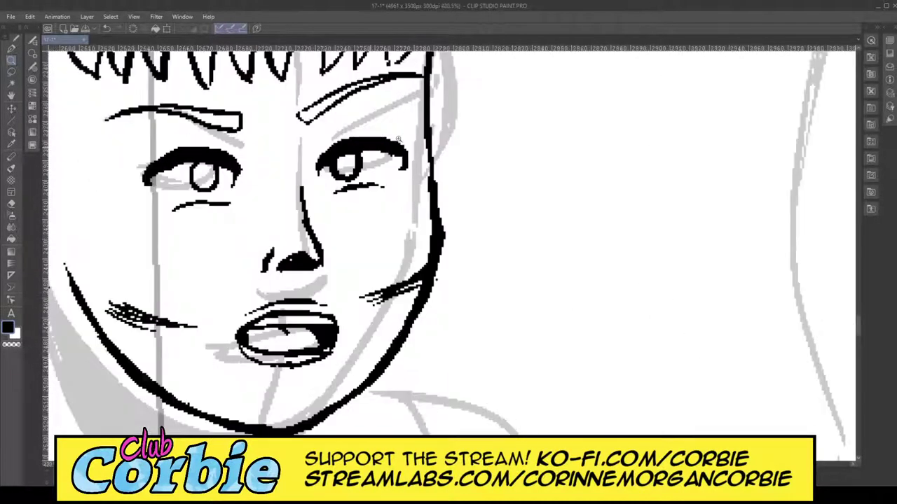
left_click(12, 208)
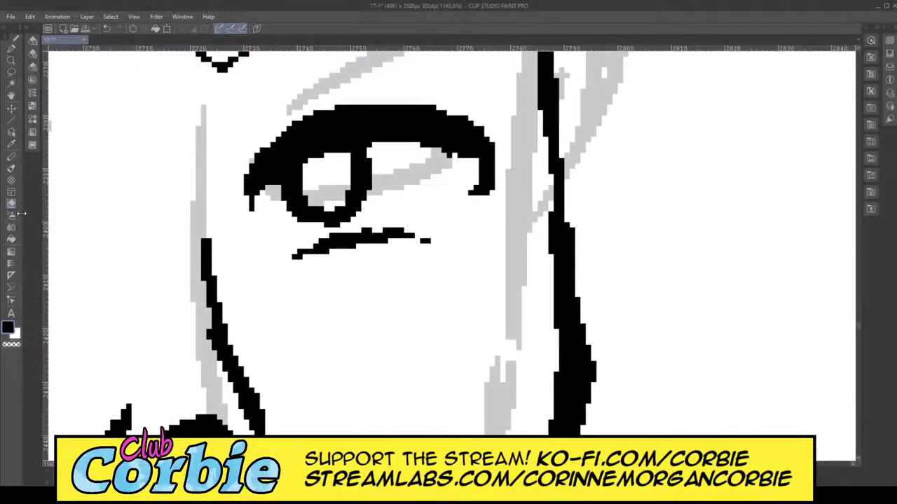
mouse_move(326, 188)
left_mouse_down()
mouse_move(349, 197)
mouse_move(276, 224)
mouse_move(344, 172)
mouse_move(271, 196)
mouse_move(335, 166)
mouse_move(374, 161)
mouse_move(338, 212)
mouse_move(353, 198)
mouse_move(312, 160)
left_mouse_up()
left_click(12, 48)
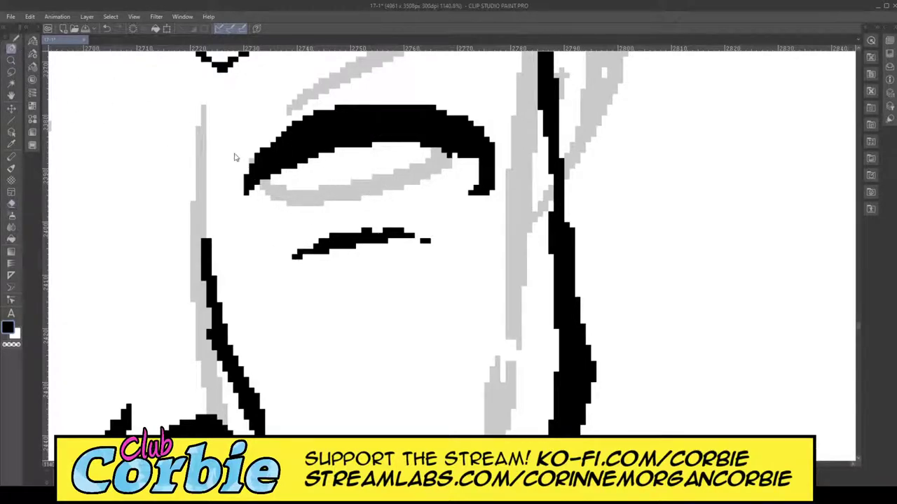
mouse_move(260, 206)
left_mouse_down()
mouse_move(253, 175)
mouse_move(335, 156)
mouse_move(319, 150)
mouse_move(320, 199)
mouse_move(309, 154)
mouse_move(320, 211)
mouse_move(347, 209)
mouse_move(366, 195)
mouse_move(372, 150)
mouse_move(364, 145)
mouse_move(363, 203)
mouse_move(316, 191)
left_mouse_up()
mouse_move(318, 144)
left_mouse_down()
mouse_move(318, 204)
mouse_move(358, 210)
left_mouse_up()
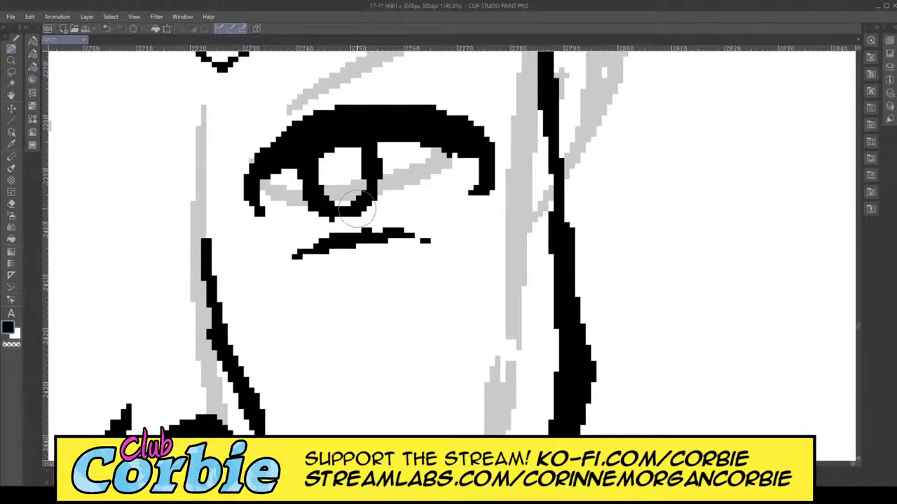
Step: Widen the far eye's iris ring by inking along its outer side and erasing the excess black inside
left_click(17, 61)
left_click_drag(304, 173, 242, 205)
scroll(314, 158, "up", 5)
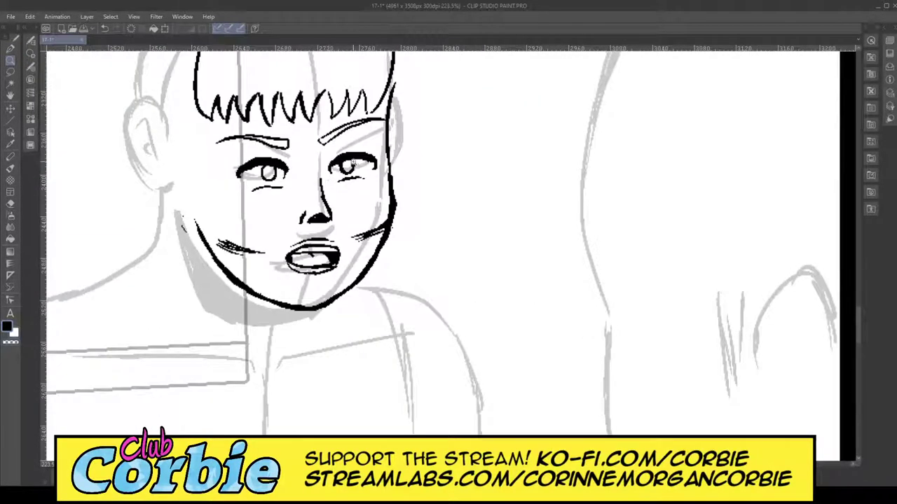
scroll(404, 129, "up", 4)
scroll(403, 129, "up", 2)
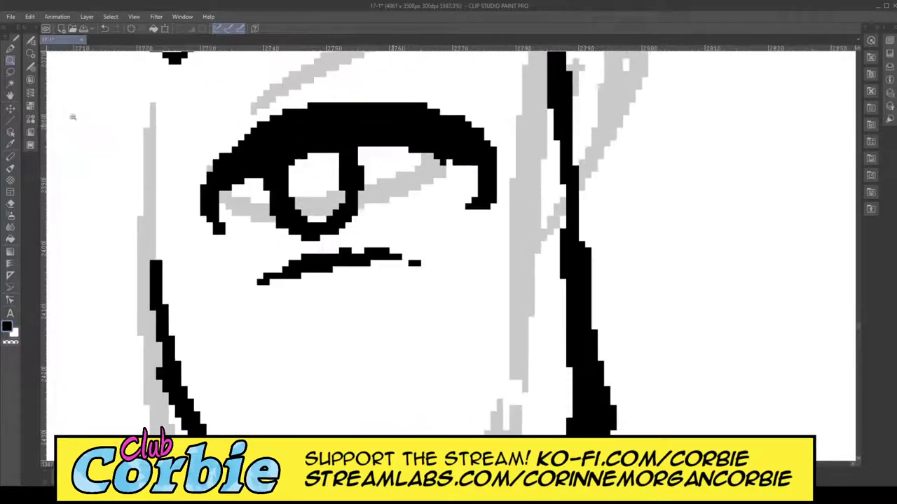
left_click(10, 49)
mouse_move(332, 233)
left_mouse_down()
mouse_move(364, 192)
mouse_move(345, 135)
left_mouse_up()
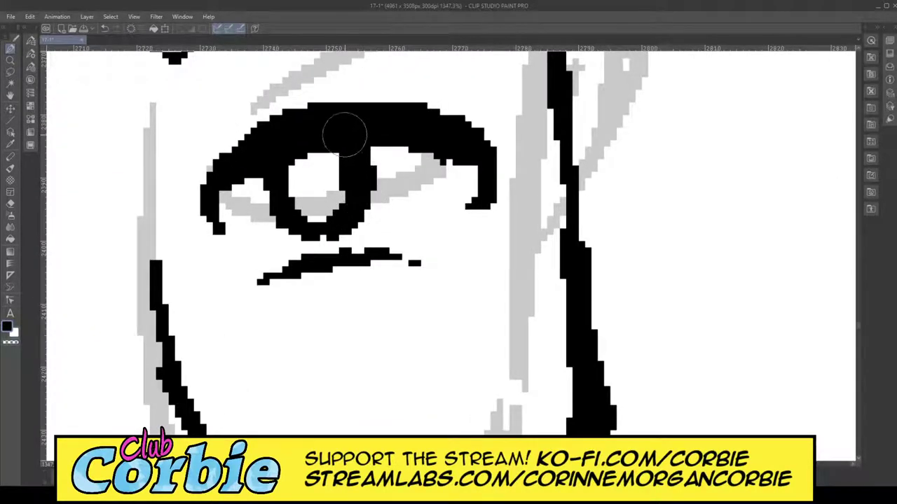
left_click(10, 205)
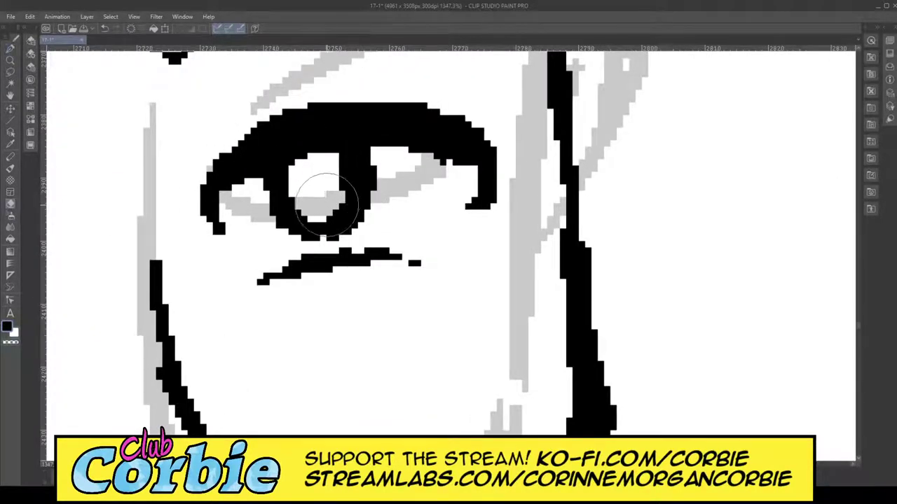
left_click_drag(328, 205, 337, 169)
left_click(10, 61)
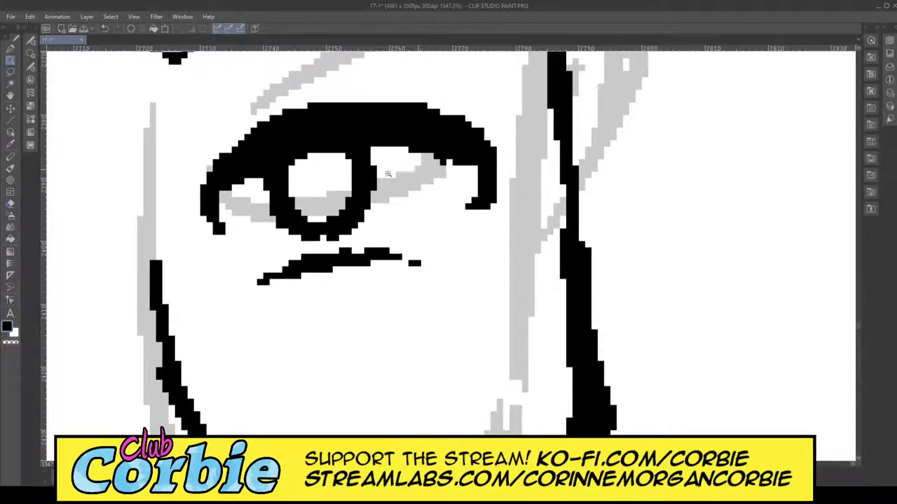
left_click_drag(426, 169, 400, 193)
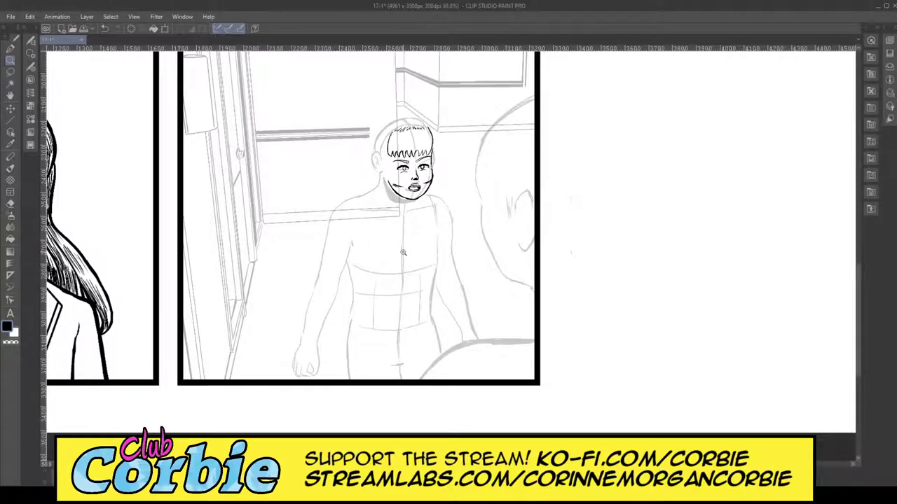
Step: Thicken the chin line of the lower-right figure by inking along its inner edge beneath the mouth
scroll(423, 181, "up", 4)
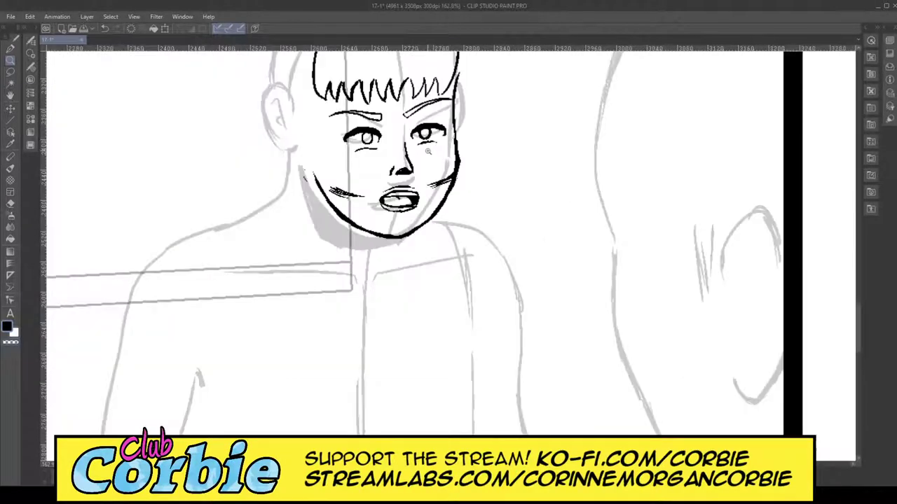
scroll(407, 186, "up", 4)
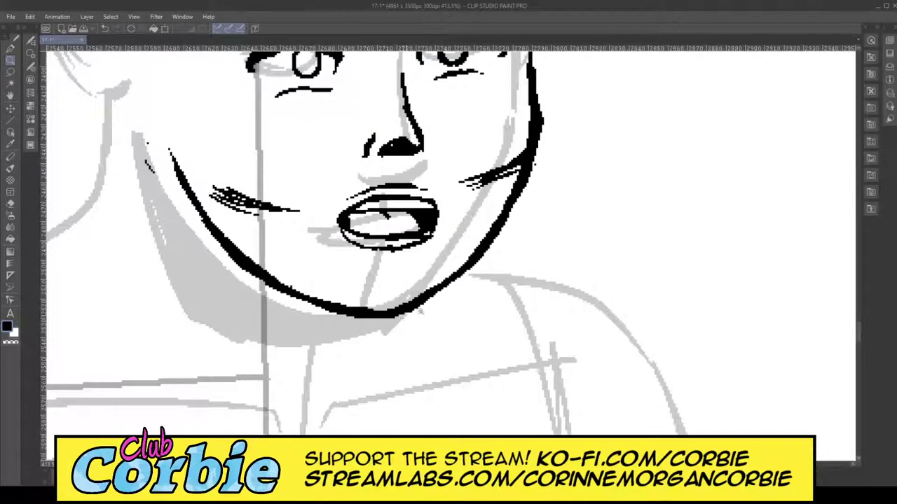
scroll(421, 312, "up", 3)
left_click(10, 50)
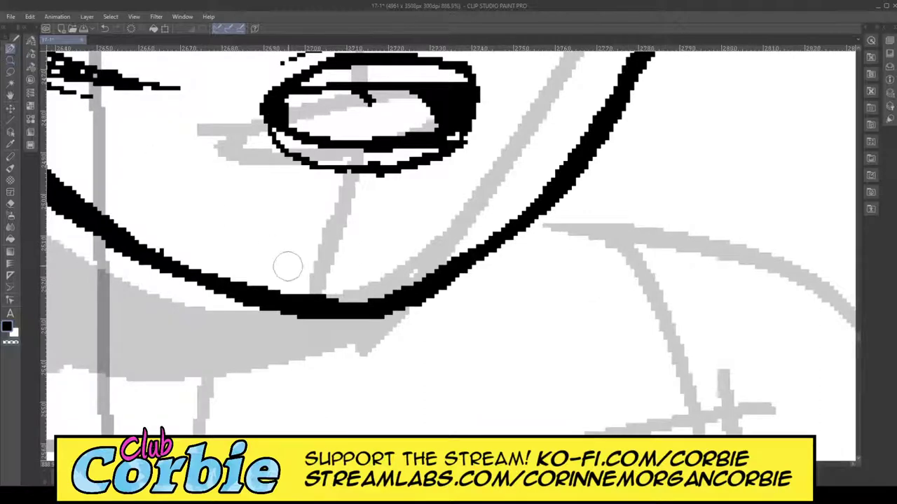
mouse_move(273, 298)
left_mouse_down()
mouse_move(434, 279)
mouse_move(293, 298)
mouse_move(376, 295)
mouse_move(361, 296)
mouse_move(218, 290)
mouse_move(268, 295)
left_mouse_up()
mouse_move(351, 288)
left_mouse_down()
mouse_move(237, 291)
mouse_move(419, 276)
left_mouse_up()
Step: Erase the underside of the thickened chin line and trim its inner edge to leave a thinner, raised chin contour
left_click(10, 203)
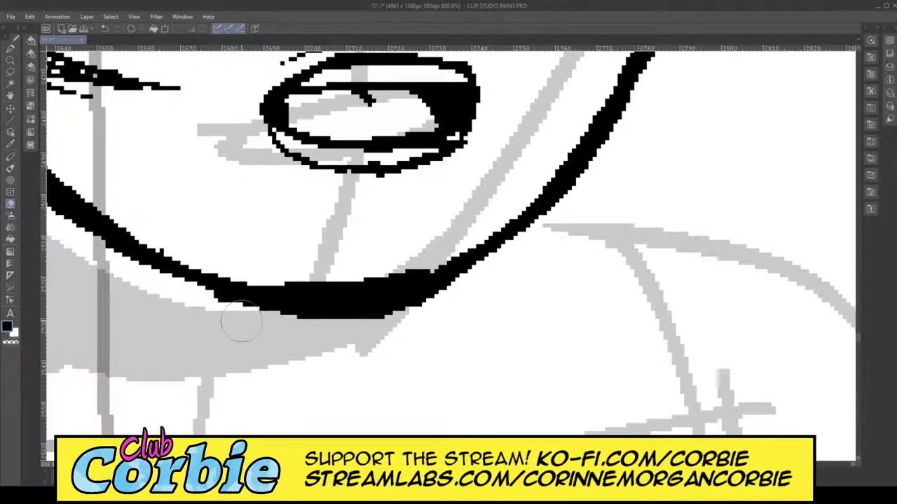
mouse_move(236, 327)
left_mouse_down()
mouse_move(452, 302)
mouse_move(188, 309)
mouse_move(192, 300)
mouse_move(246, 316)
left_mouse_up()
left_click_drag(419, 309, 506, 292)
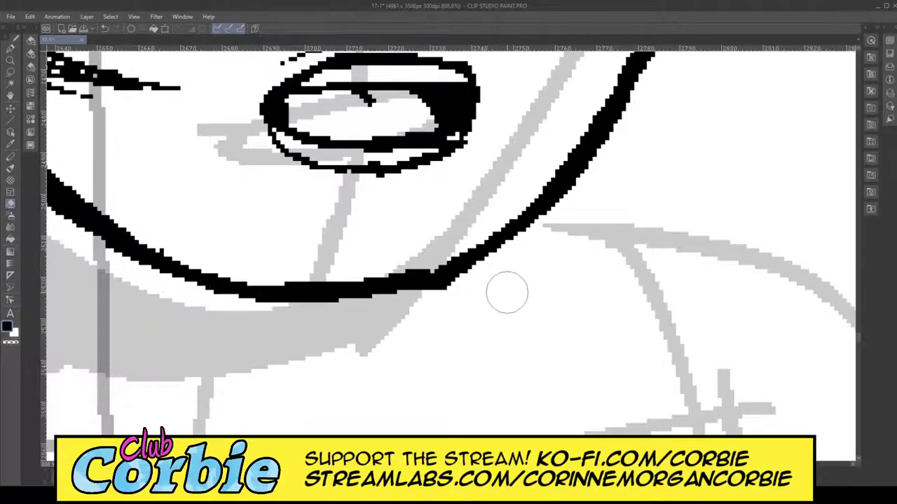
mouse_move(266, 271)
left_mouse_down()
mouse_move(336, 275)
mouse_move(430, 260)
left_mouse_up()
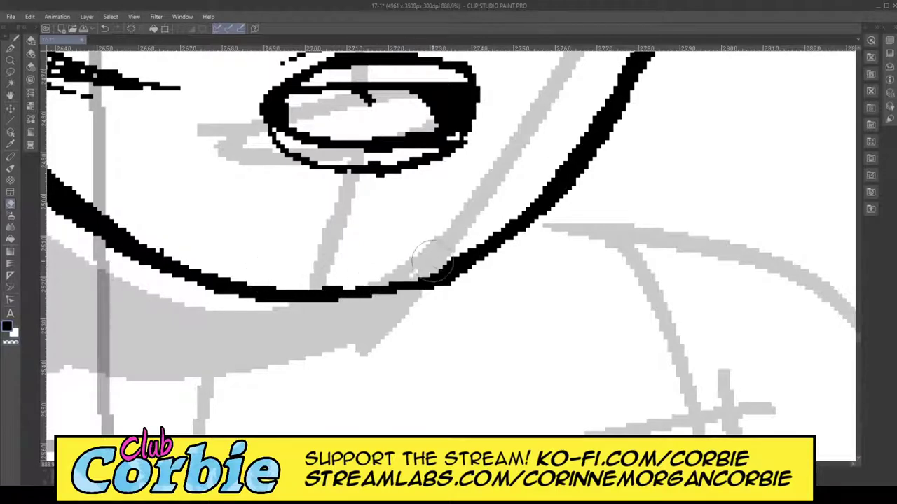
Step: Reshape the near eye's outer lash tip so it curves inward, inking the inner side and erasing the outer excess
left_click(10, 61)
left_click_drag(343, 284, 211, 279)
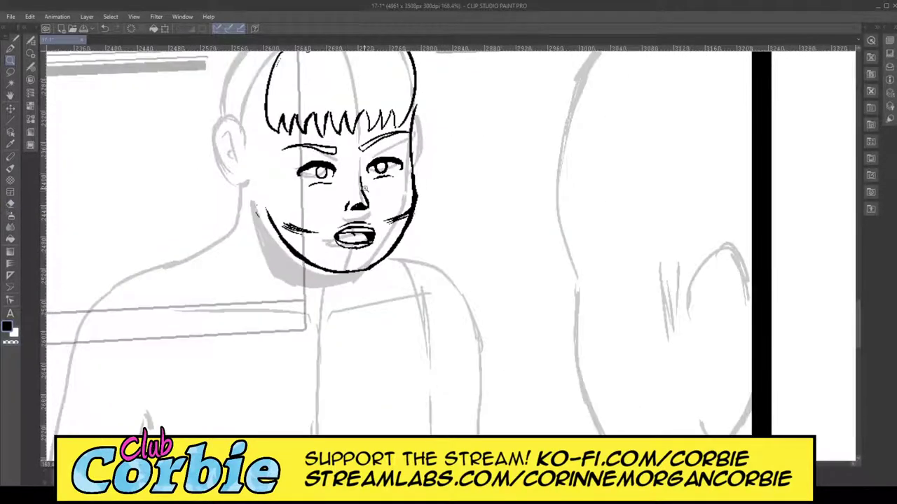
left_click_drag(339, 203, 358, 216)
left_click(260, 233)
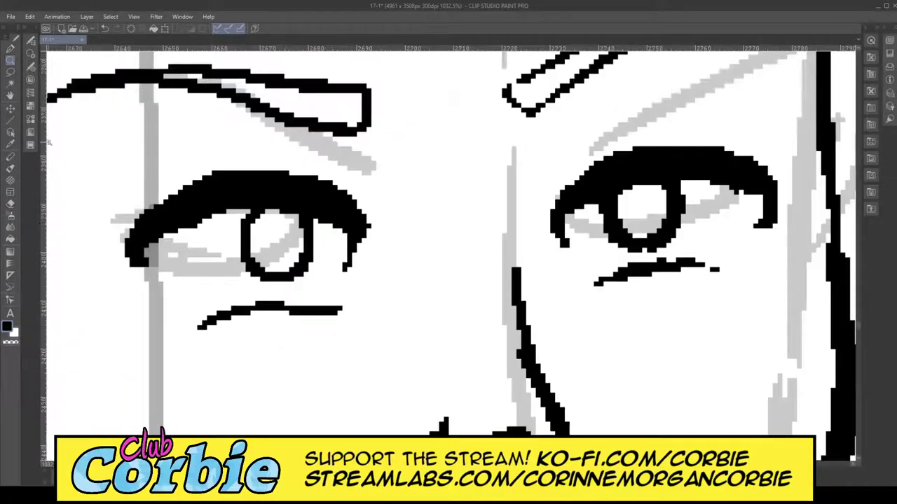
left_click(9, 50)
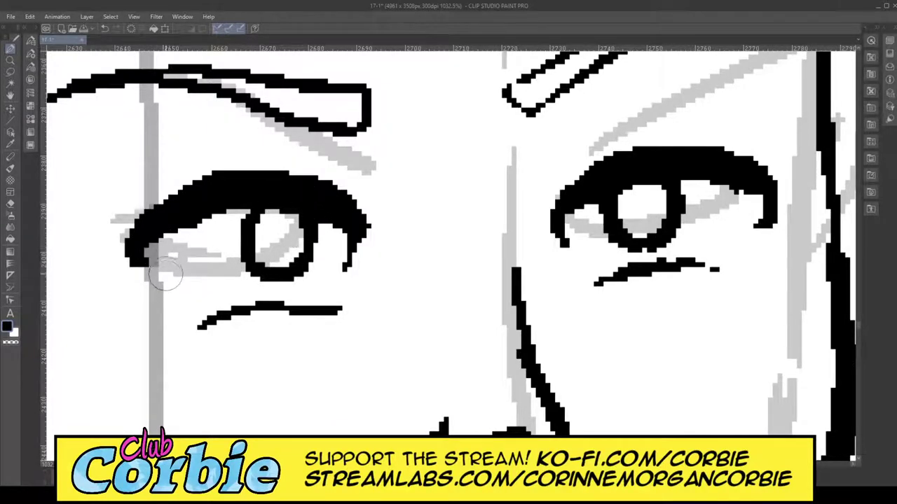
left_click(9, 203)
mouse_move(151, 235)
left_mouse_down()
mouse_move(129, 222)
mouse_move(140, 277)
left_mouse_up()
key("ctrl+z")
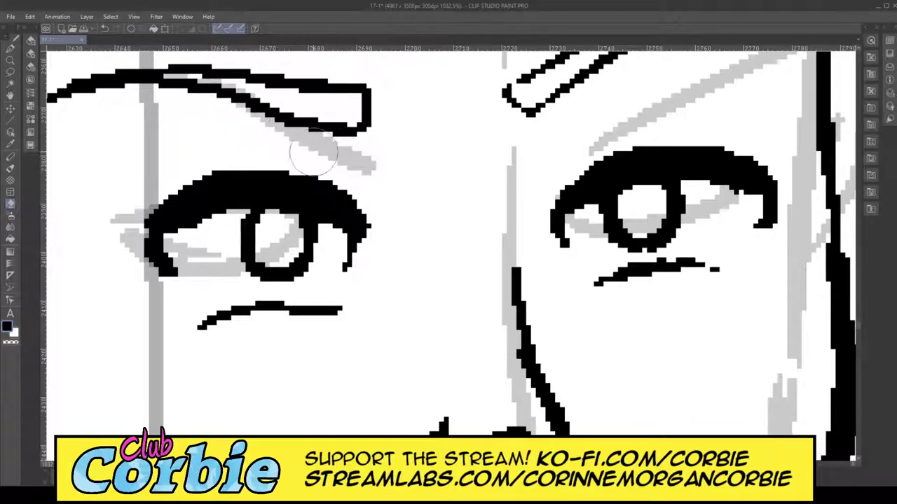
Step: Erase the tops of both iris openings upward into the upper lashes to make them taller
left_click(10, 63)
left_click_drag(279, 177, 264, 198)
scroll(273, 165, "up", 3)
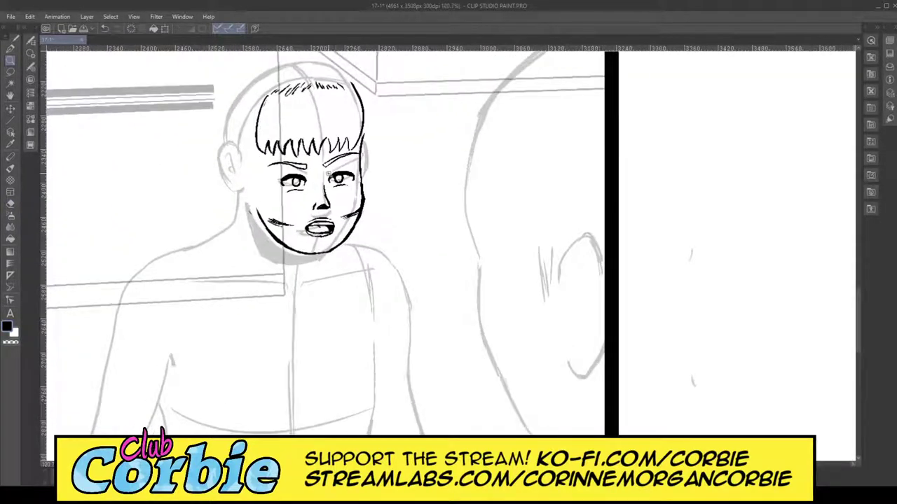
scroll(320, 173, "up", 8)
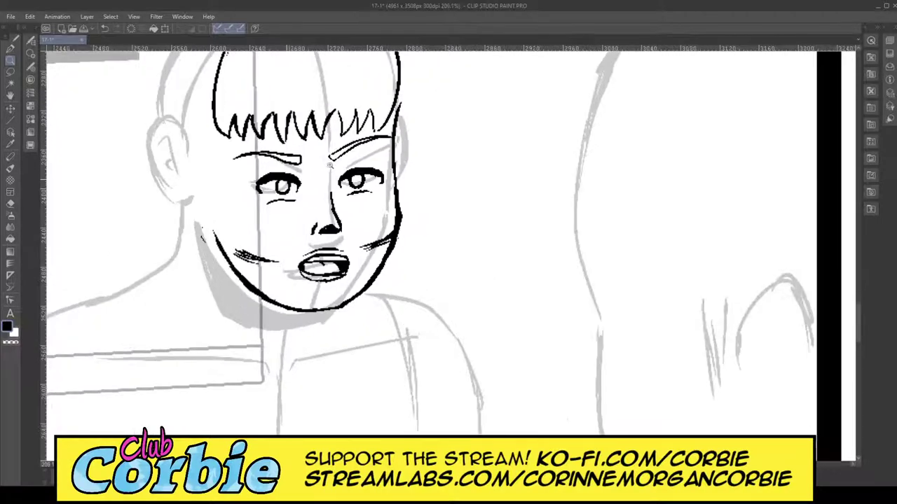
left_click_drag(316, 169, 318, 168)
left_click(12, 203)
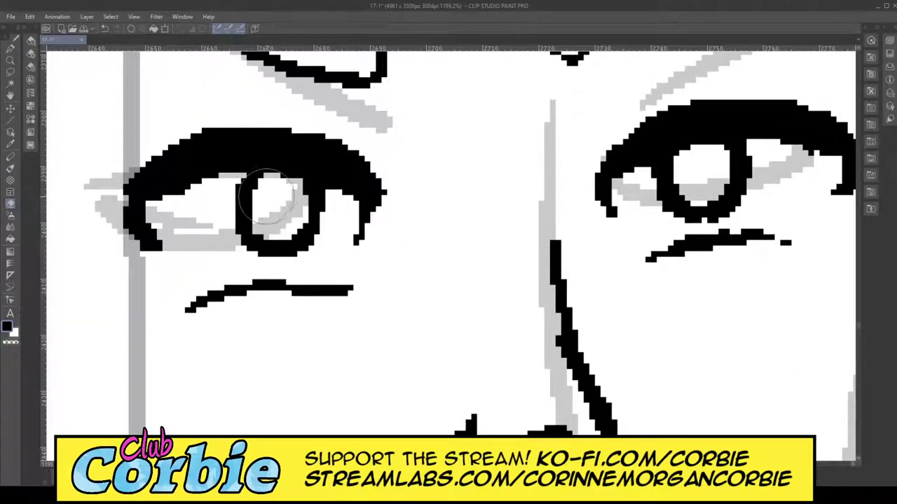
mouse_move(694, 168)
left_mouse_down()
mouse_move(699, 140)
mouse_move(704, 147)
left_mouse_up()
Step: Erase the figure's inked mouth completely, leaving only the sketch lines beneath the nose
left_click(10, 62)
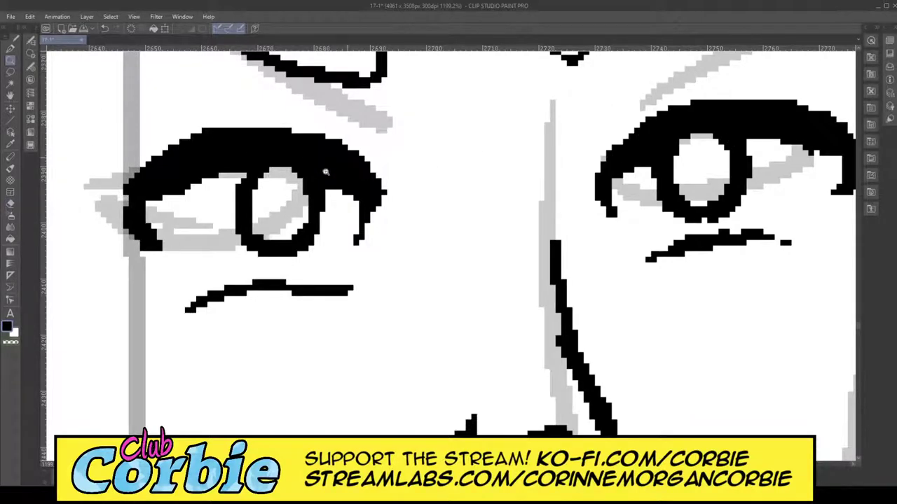
left_click_drag(355, 154, 35, 185)
scroll(364, 152, "up", 4)
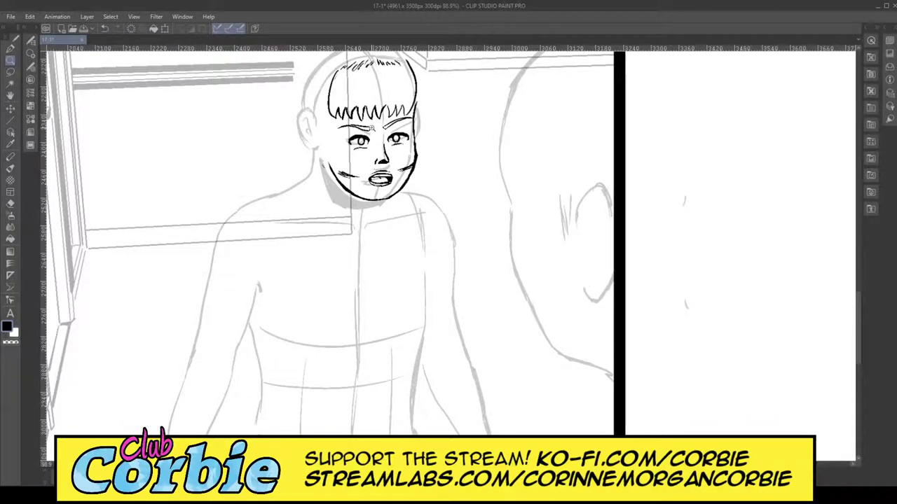
scroll(373, 130, "up", 5)
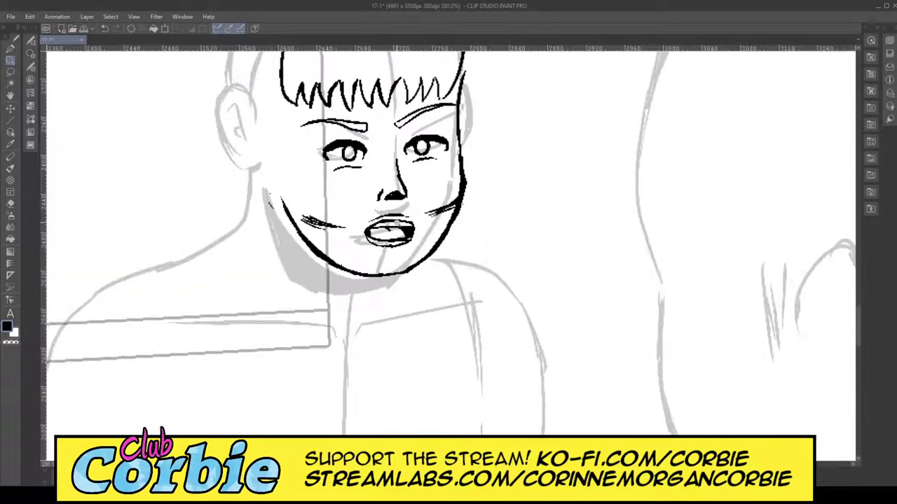
scroll(424, 211, "up", 4)
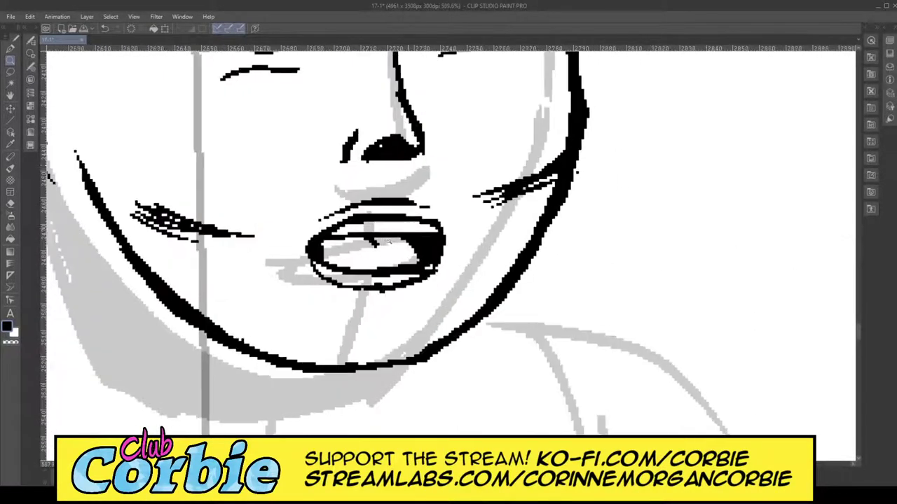
left_click(11, 203)
mouse_move(351, 224)
left_mouse_down()
mouse_move(407, 198)
mouse_move(270, 234)
mouse_move(412, 228)
mouse_move(464, 249)
mouse_move(429, 270)
mouse_move(381, 263)
left_mouse_up()
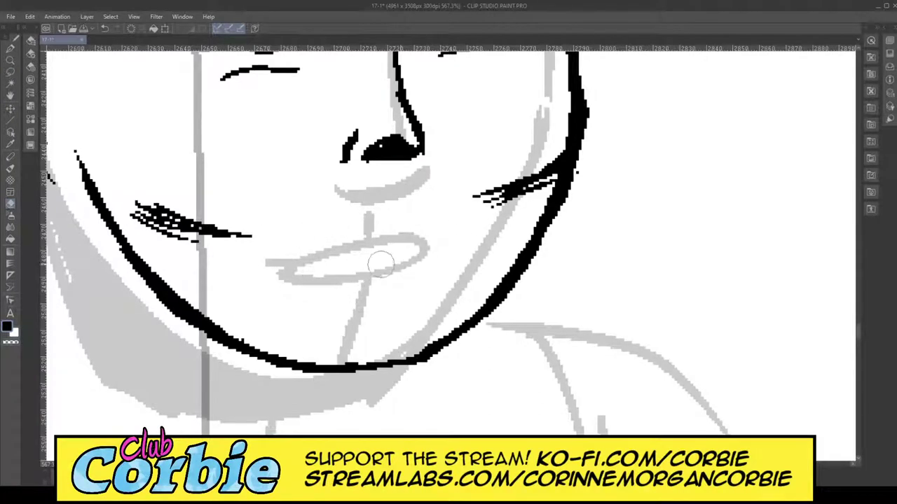
left_click(11, 50)
mouse_move(380, 198)
left_mouse_down()
mouse_move(331, 222)
mouse_move(330, 236)
mouse_move(436, 227)
mouse_move(425, 196)
mouse_move(346, 200)
left_mouse_up()
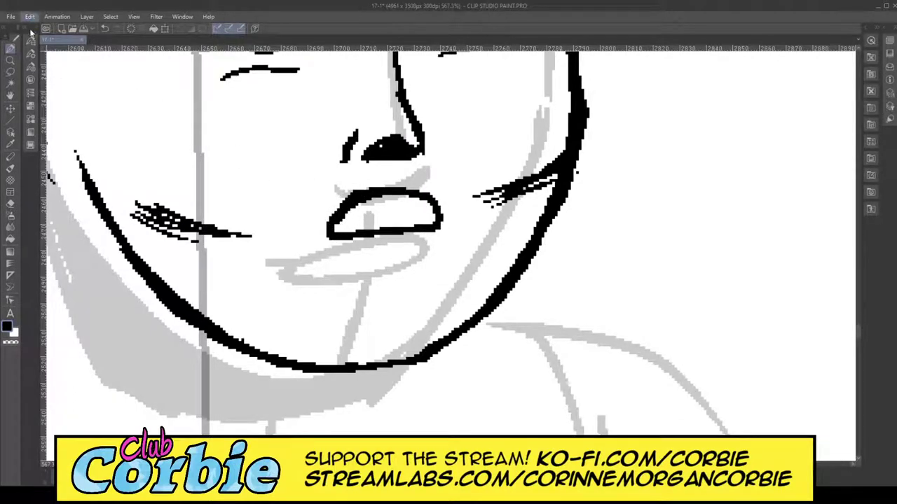
key("ctrl+z")
Step: Ink a new slightly open mouth with an arched upper lip, a parting line, a lower edge and dark corners
mouse_move(351, 202)
left_mouse_down()
mouse_move(389, 202)
mouse_move(324, 231)
mouse_move(436, 237)
mouse_move(433, 206)
mouse_move(366, 201)
mouse_move(326, 209)
mouse_move(302, 235)
mouse_move(339, 206)
mouse_move(421, 221)
left_mouse_up()
left_click_drag(327, 233, 428, 225)
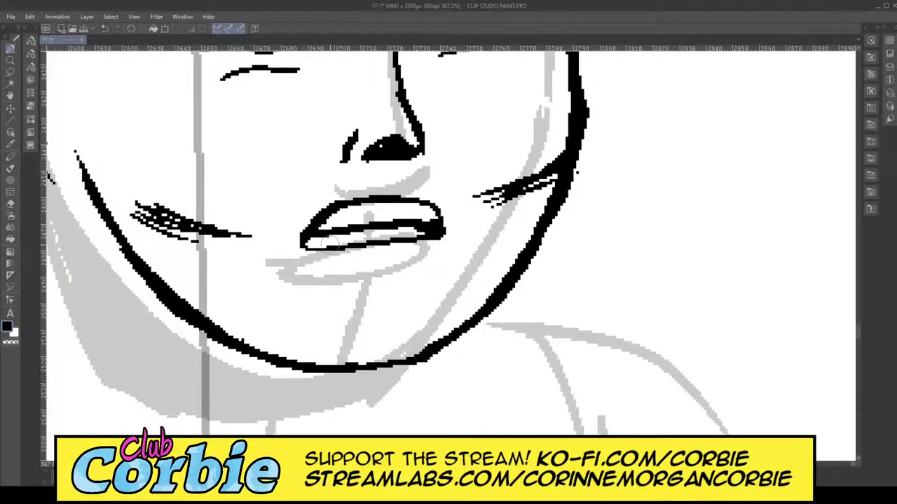
left_click_drag(331, 242, 308, 231)
Step: Ink short accent lines below and above the lips, and erase the excess black at the near mouth corner
left_click_drag(332, 262, 429, 252)
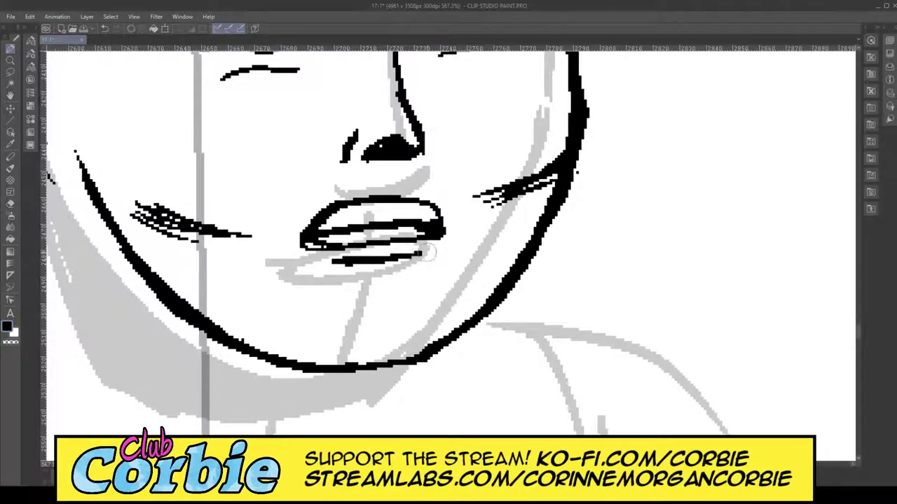
mouse_move(361, 191)
left_mouse_down()
mouse_move(398, 189)
mouse_move(337, 191)
left_mouse_up()
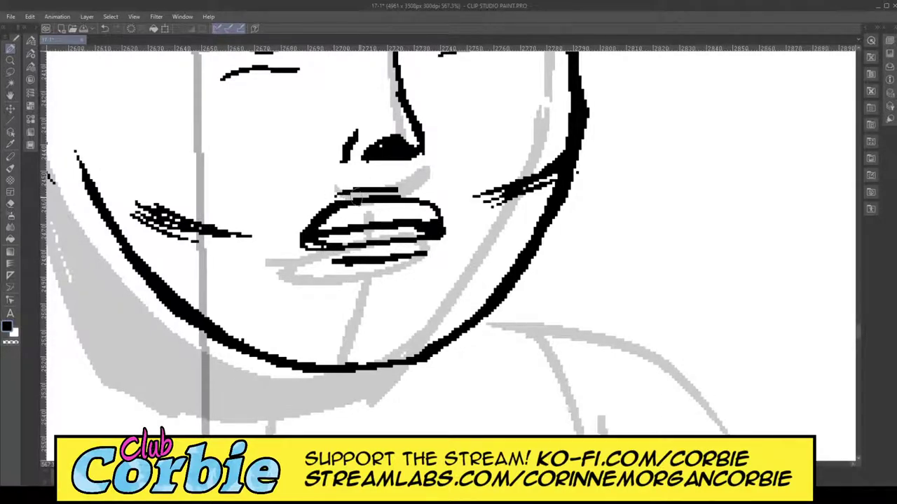
left_click(9, 204)
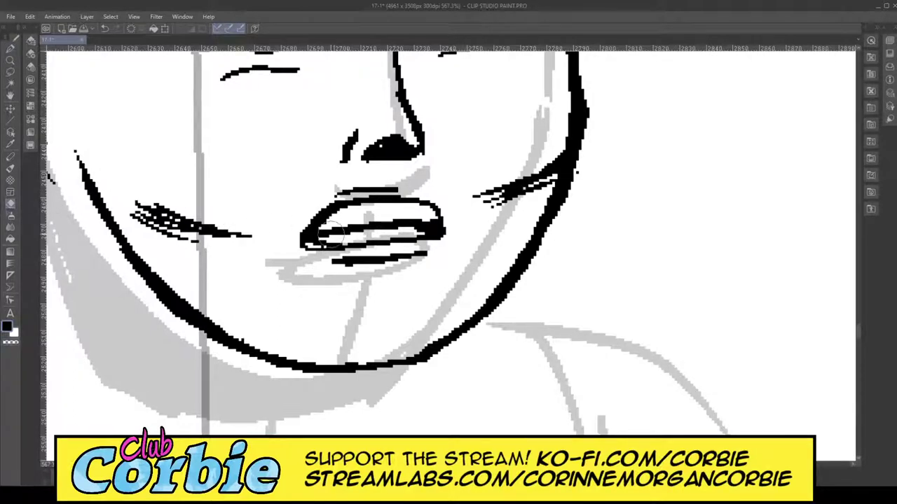
mouse_move(331, 255)
left_mouse_down()
mouse_move(282, 236)
mouse_move(303, 245)
left_mouse_up()
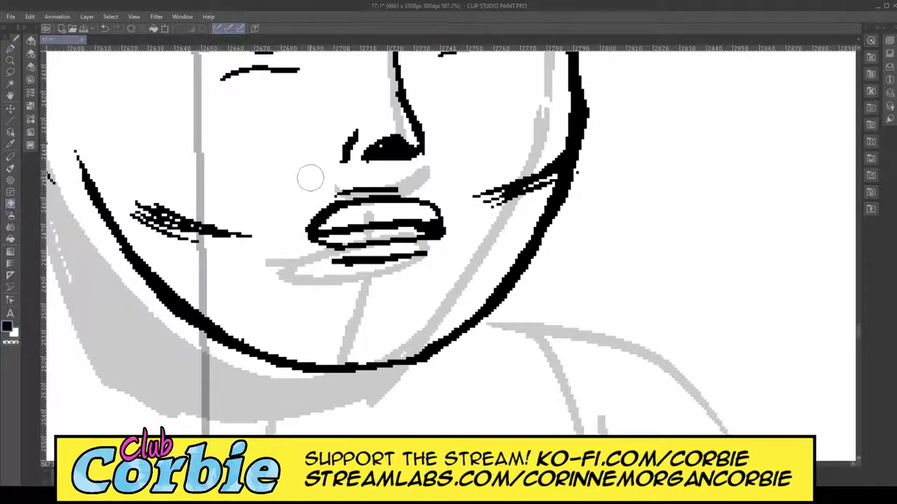
Step: Fill the inner corners of the mouth with black and thicken the middle of the parting line
left_click(11, 61)
left_click_drag(321, 213, 256, 231)
scroll(311, 204, "up", 4)
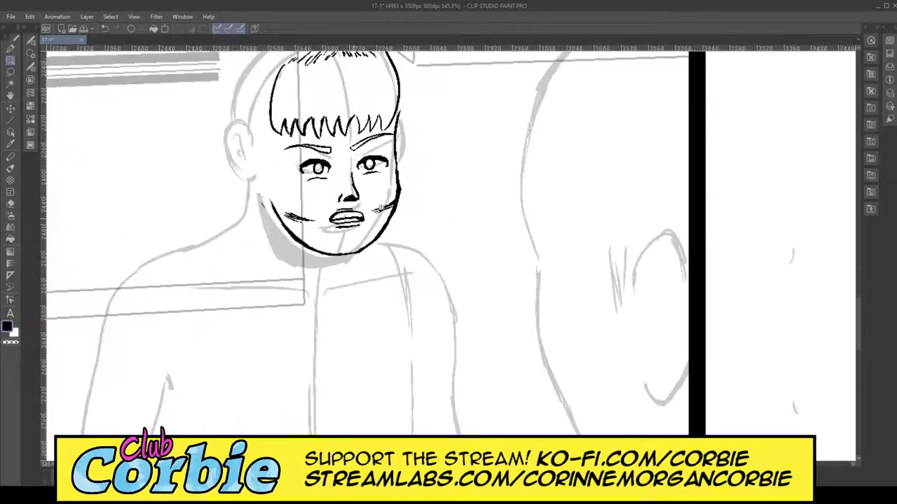
scroll(380, 207, "up", 5)
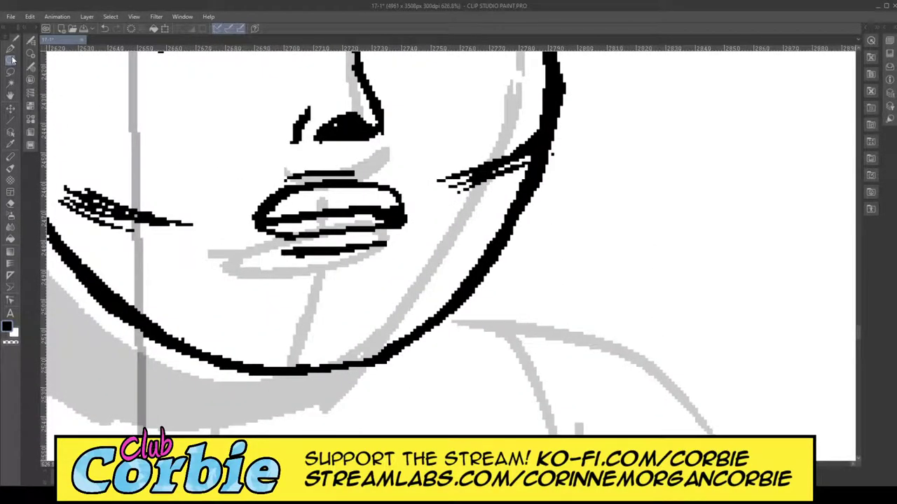
left_click(11, 48)
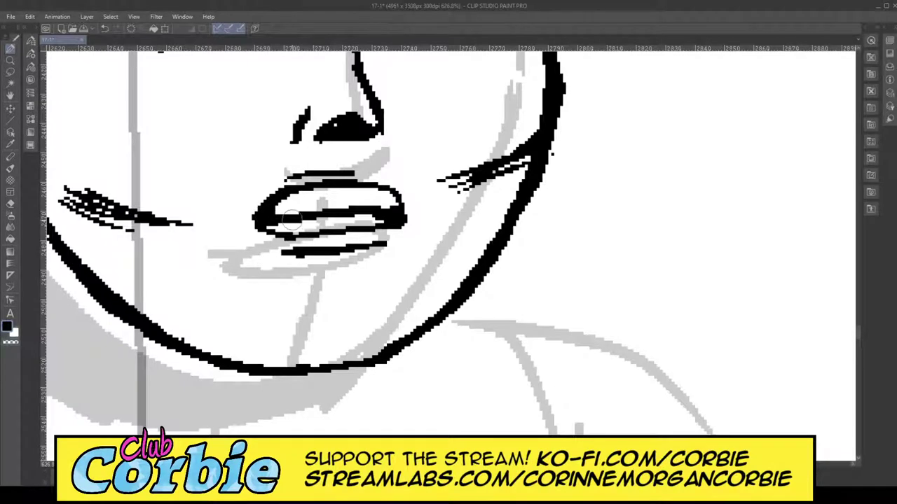
left_click_drag(376, 208, 395, 192)
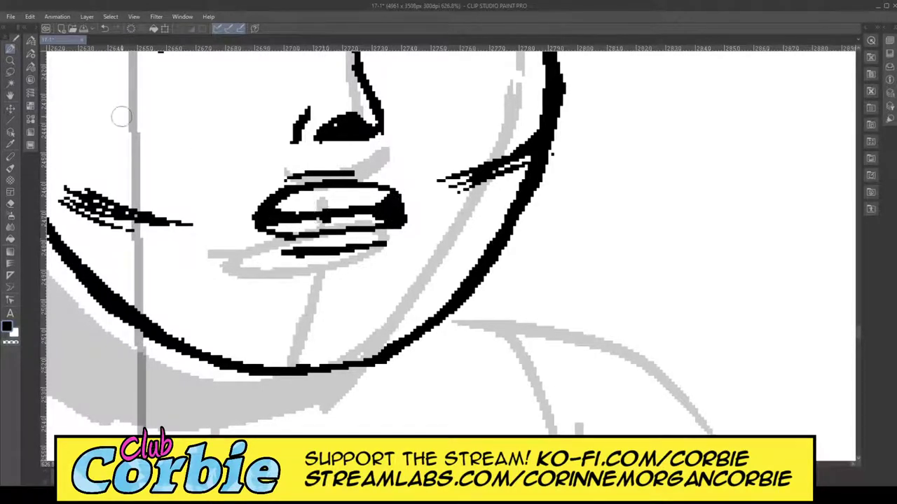
Step: Thicken the line under the lower lip into a solid black shadow shape
left_click(10, 62)
scroll(300, 203, "down", 10)
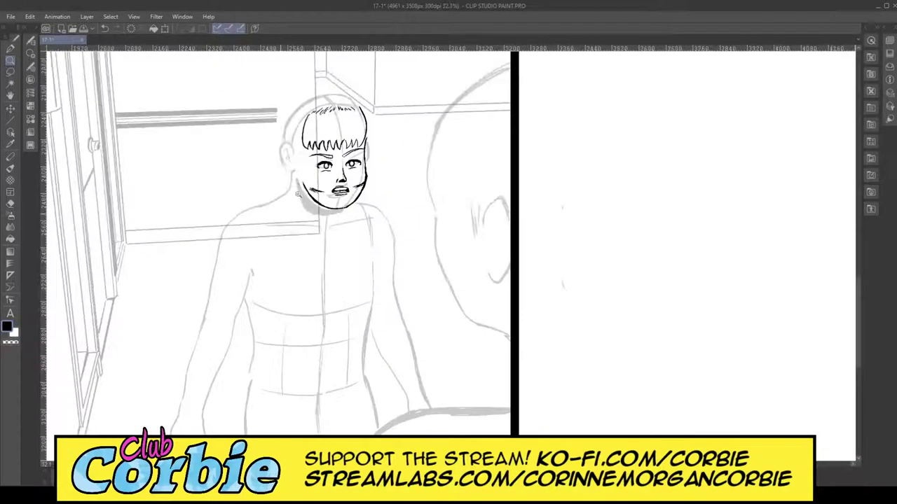
scroll(343, 168, "up", 3)
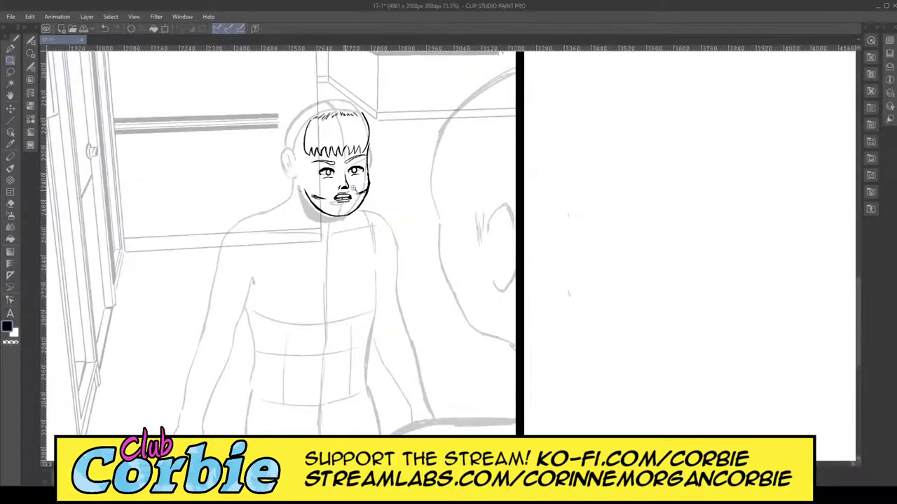
scroll(354, 187, "up", 10)
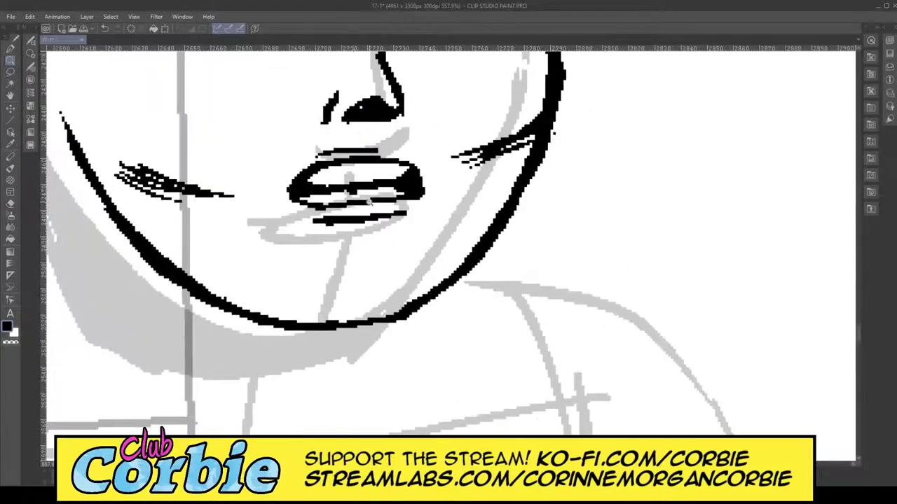
left_click(11, 48)
mouse_move(360, 218)
left_mouse_down()
mouse_move(390, 216)
mouse_move(325, 220)
left_mouse_up()
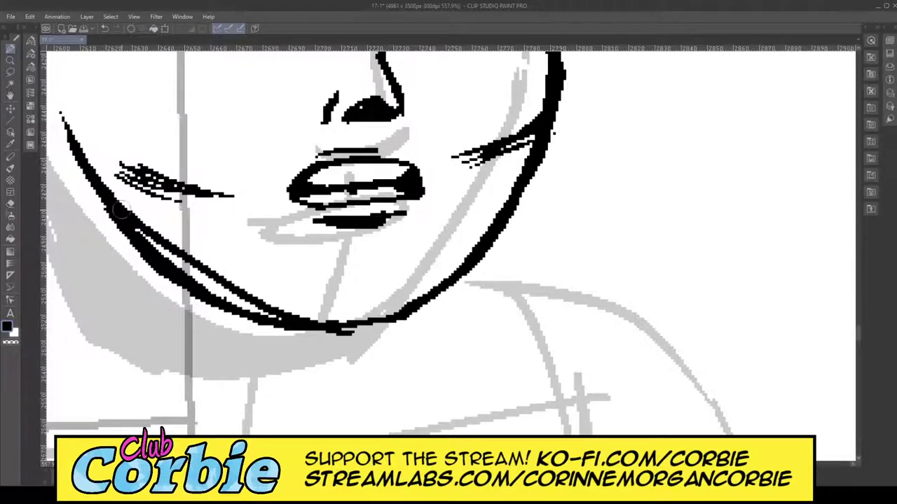
Step: Ink a higher, narrower jawline sloping from both cheeks to the chin, and thicken the far side of the jaw
mouse_move(139, 217)
left_mouse_down()
mouse_move(305, 300)
mouse_move(376, 320)
left_mouse_up()
left_click_drag(154, 243, 334, 308)
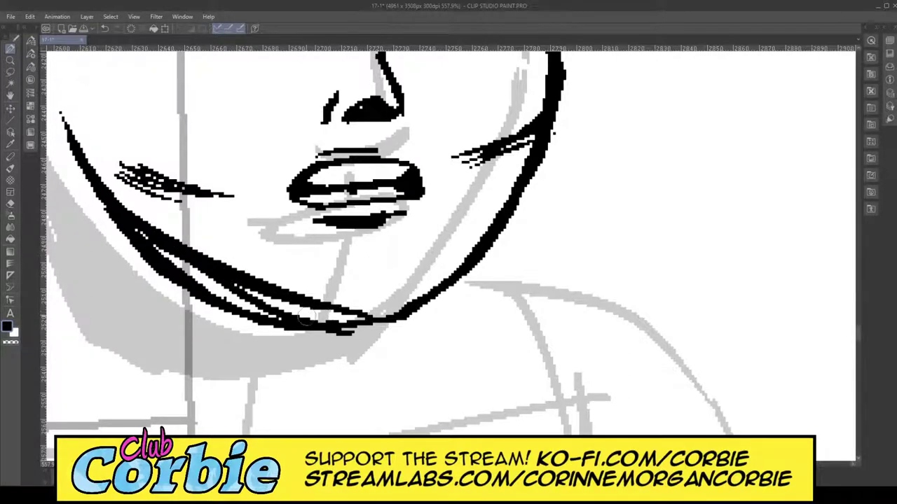
mouse_move(310, 304)
left_mouse_down()
mouse_move(367, 303)
mouse_move(316, 308)
mouse_move(363, 309)
mouse_move(459, 264)
mouse_move(505, 229)
left_mouse_up()
mouse_move(356, 307)
left_mouse_down()
mouse_move(402, 283)
mouse_move(515, 187)
left_mouse_up()
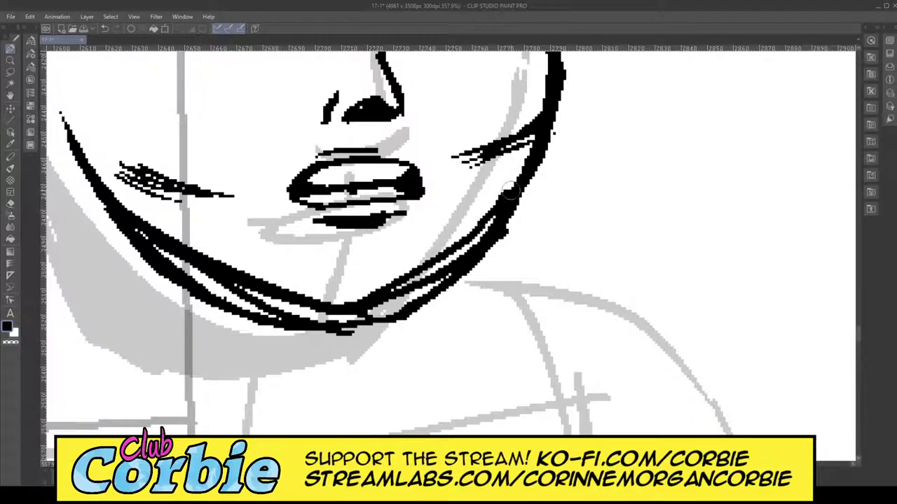
left_click_drag(417, 279, 515, 183)
mouse_move(387, 298)
left_mouse_down()
mouse_move(487, 232)
mouse_move(542, 136)
mouse_move(484, 222)
mouse_move(413, 294)
mouse_move(361, 311)
left_mouse_up()
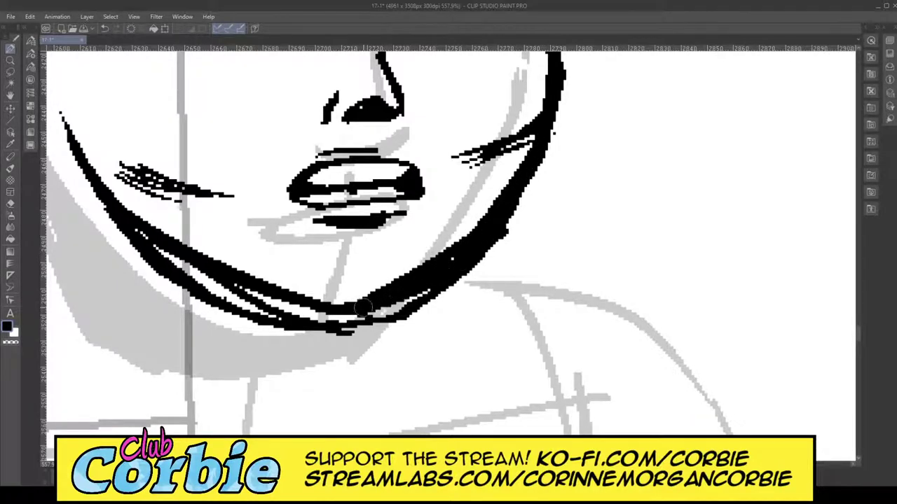
Step: Erase the old lower jawline and the excess black around the chin and far jaw, slimming the near jaw contour
left_click(11, 203)
left_click_drag(105, 217, 288, 339)
mouse_move(163, 267)
left_mouse_down()
mouse_move(365, 344)
mouse_move(285, 318)
left_mouse_up()
left_click_drag(127, 248, 216, 292)
left_click_drag(84, 193, 166, 263)
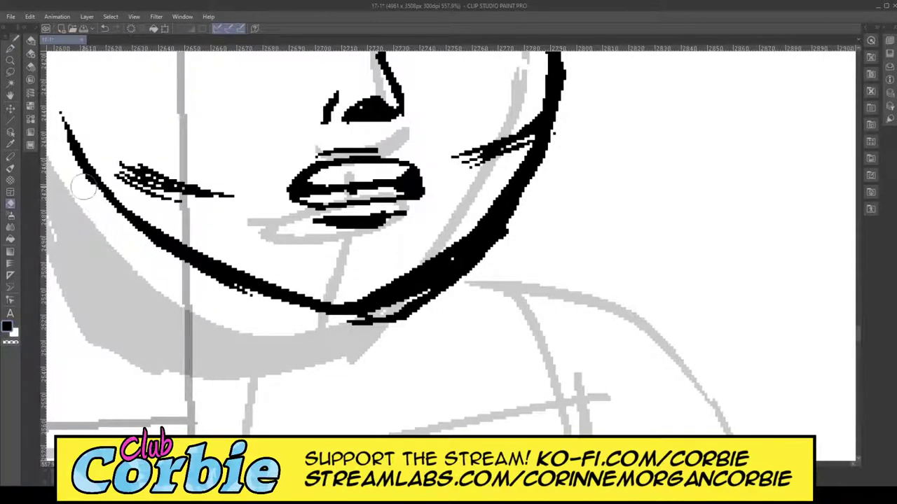
mouse_move(347, 321)
left_mouse_down()
mouse_move(453, 258)
mouse_move(527, 174)
mouse_move(427, 301)
mouse_move(366, 338)
mouse_move(532, 195)
mouse_move(431, 293)
mouse_move(372, 331)
mouse_move(384, 315)
mouse_move(333, 315)
mouse_move(389, 308)
mouse_move(110, 217)
left_mouse_up()
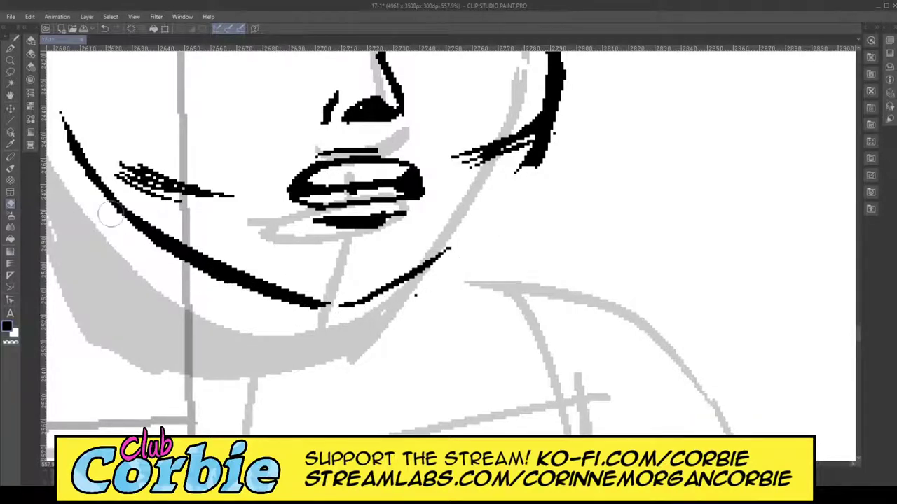
Step: Ink the chin tip and a clean far jaw contour joining the chin to the far cheek
left_click(11, 48)
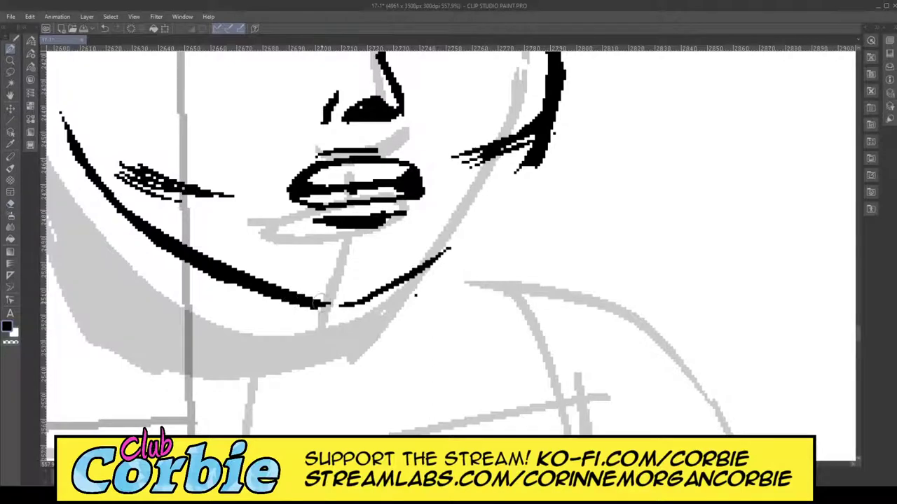
left_click_drag(321, 302, 389, 293)
mouse_move(531, 158)
left_mouse_down()
mouse_move(459, 238)
mouse_move(349, 300)
mouse_move(448, 250)
mouse_move(496, 208)
mouse_move(541, 140)
mouse_move(432, 274)
mouse_move(364, 301)
mouse_move(295, 300)
mouse_move(383, 290)
left_mouse_up()
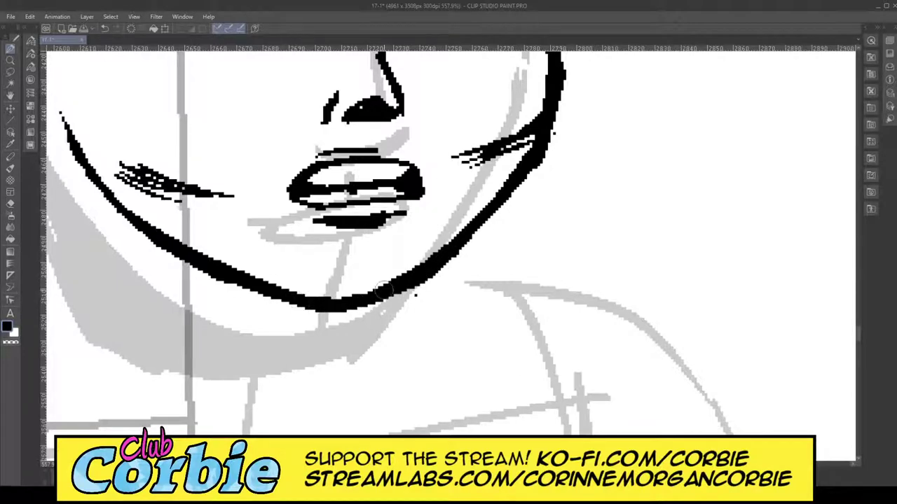
Step: Thicken and smooth the far cheek contour beside the eye, and trim the far corner of the mouth
left_click(10, 61)
mouse_move(354, 240)
left_mouse_down()
mouse_move(340, 247)
mouse_move(344, 254)
left_mouse_up()
scroll(415, 177, "up", 5)
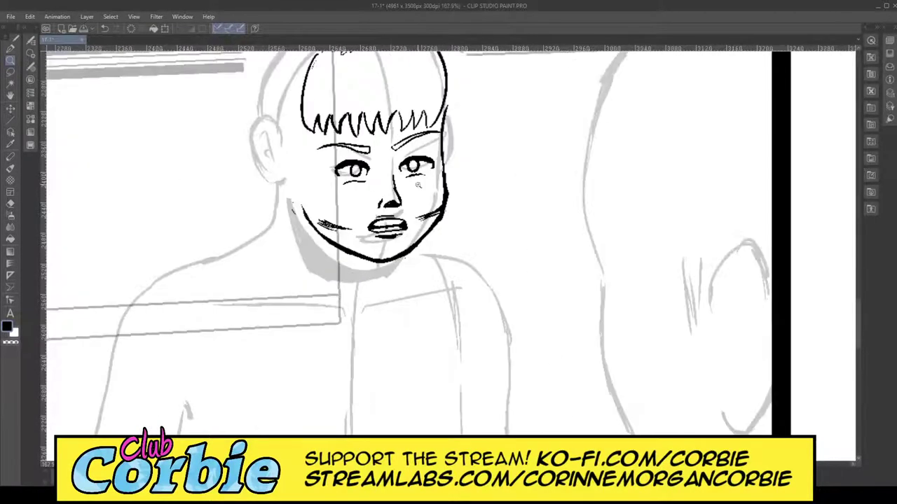
scroll(445, 174, "up", 2)
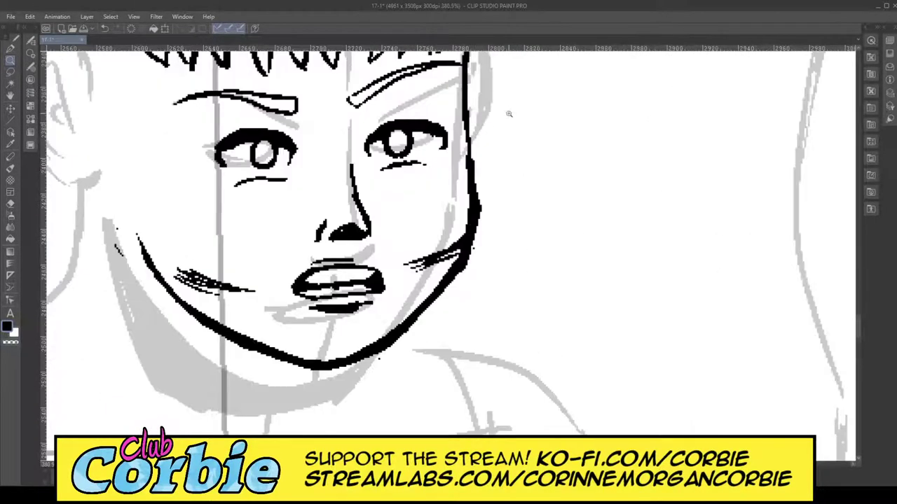
scroll(509, 114, "up", 1)
key("p")
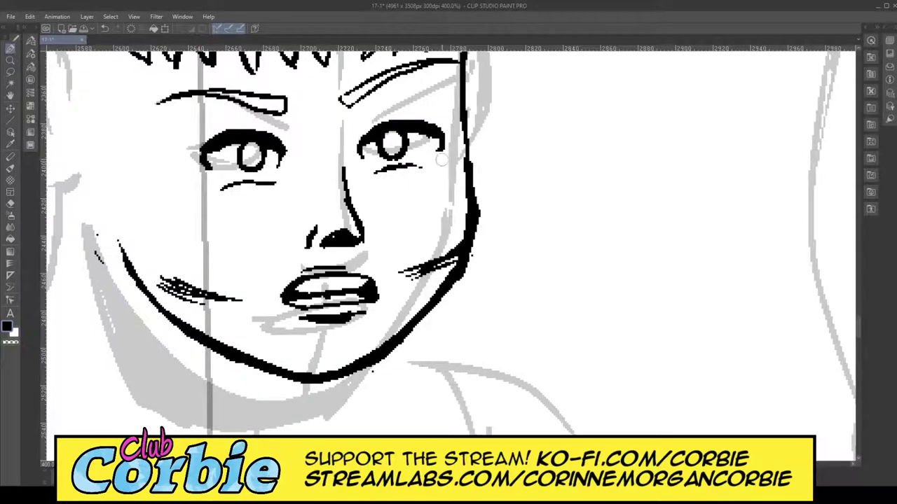
mouse_move(466, 255)
left_mouse_down()
mouse_move(478, 200)
mouse_move(463, 132)
left_mouse_up()
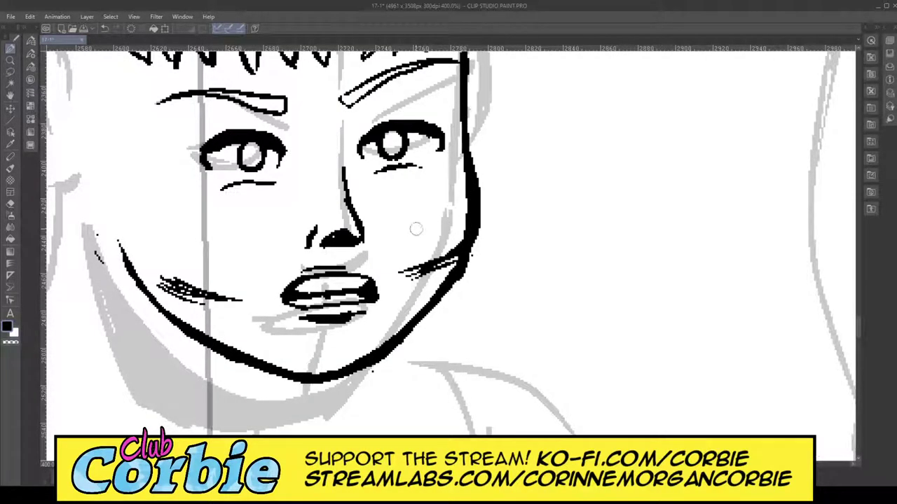
left_click(11, 203)
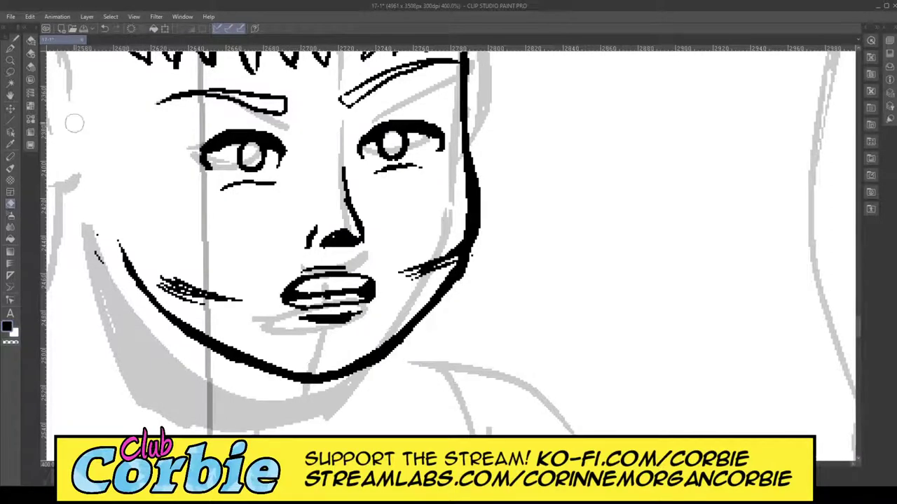
Step: Ink the bridge of the glasses as two arched lines across the nose, with a round nose pad at each end
left_click(11, 60)
left_click_drag(339, 243, 314, 264)
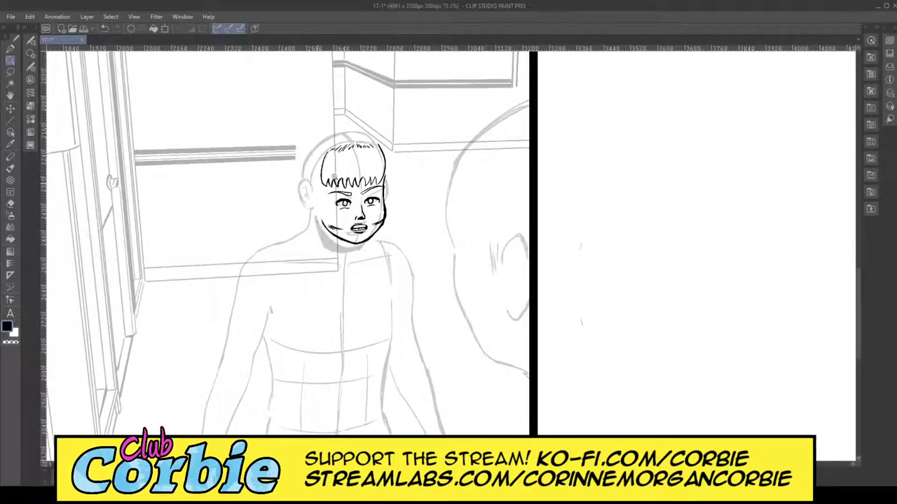
left_click_drag(333, 176, 348, 183)
mouse_move(364, 225)
left_mouse_down()
mouse_move(405, 256)
mouse_move(465, 249)
left_mouse_up()
left_click(447, 228)
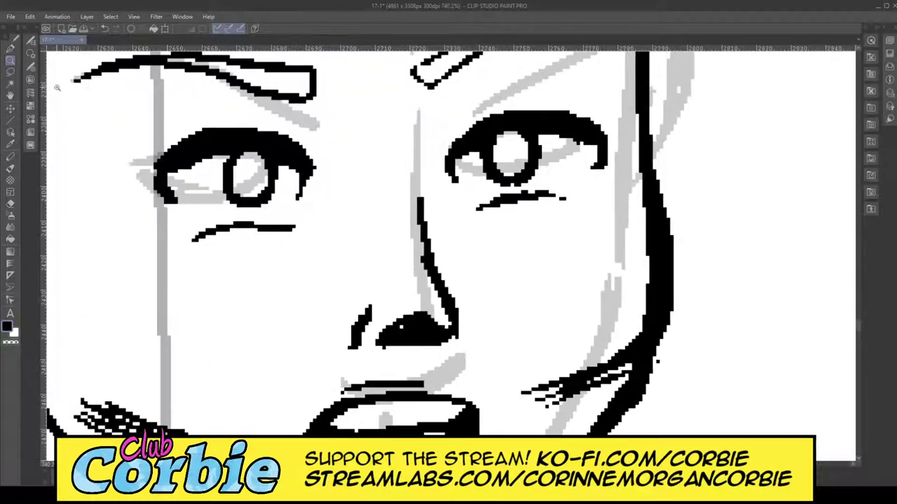
left_click(10, 49)
left_click_drag(383, 229, 447, 233)
left_click_drag(370, 249, 448, 246)
left_click_drag(344, 250, 346, 250)
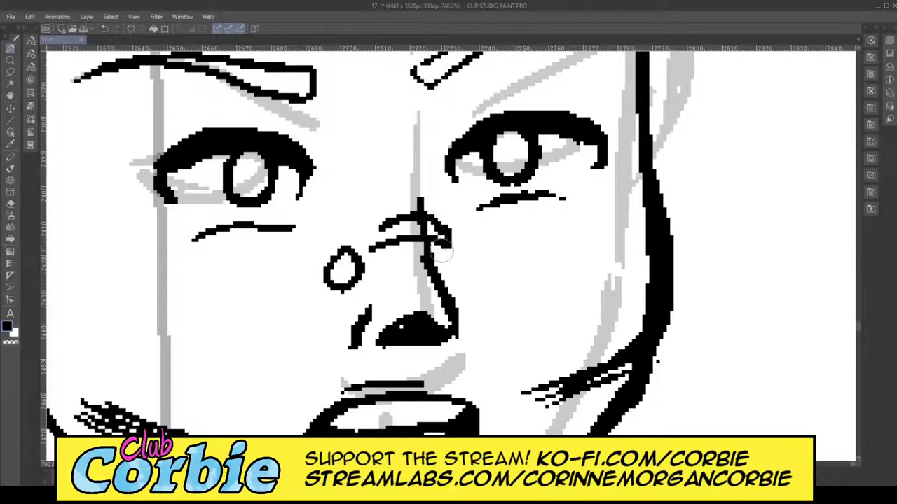
mouse_move(435, 228)
left_mouse_down()
mouse_move(469, 274)
mouse_move(454, 252)
mouse_move(481, 251)
mouse_move(459, 249)
mouse_move(470, 263)
mouse_move(466, 255)
left_mouse_up()
Step: Erase the near nose pad and the nose line inside the bridge, and redraw the pad joined to the bridge
left_click(11, 204)
mouse_move(354, 256)
left_mouse_down()
mouse_move(339, 283)
mouse_move(342, 256)
mouse_move(326, 288)
mouse_move(354, 254)
left_mouse_up()
mouse_move(409, 230)
left_mouse_down()
mouse_move(426, 226)
mouse_move(407, 229)
left_mouse_up()
key("p")
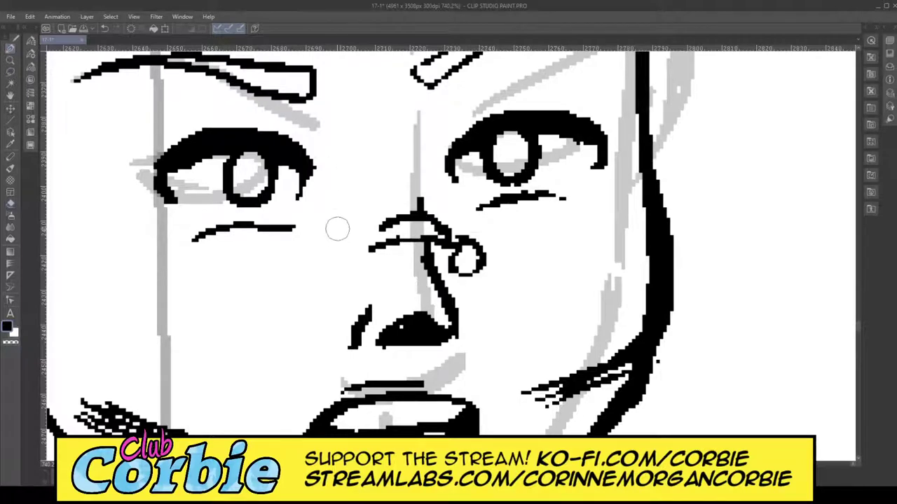
mouse_move(349, 244)
left_mouse_down()
mouse_move(350, 276)
mouse_move(361, 241)
left_mouse_up()
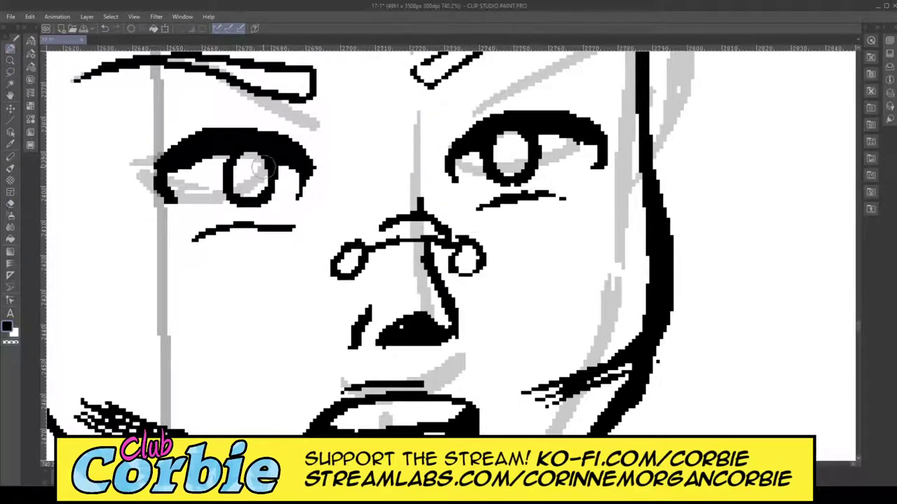
Step: Ink rounded rectangular lens frames around both eyes, joined to the nose pads, and thicken their edges
mouse_move(235, 84)
left_mouse_down()
mouse_move(110, 105)
mouse_move(140, 304)
mouse_move(186, 312)
mouse_move(297, 306)
mouse_move(353, 246)
mouse_move(346, 250)
mouse_move(337, 96)
mouse_move(171, 89)
mouse_move(122, 97)
mouse_move(105, 181)
mouse_move(132, 298)
mouse_move(216, 318)
mouse_move(349, 262)
left_mouse_up()
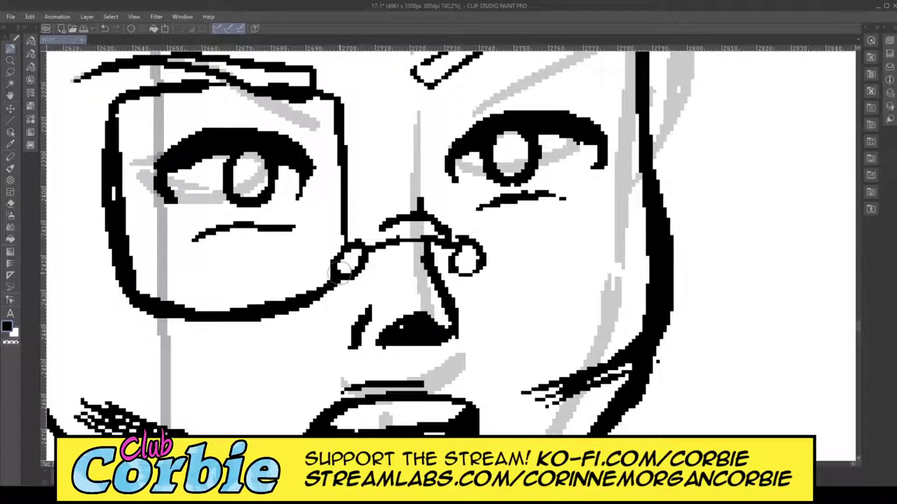
mouse_move(398, 89)
left_mouse_down()
mouse_move(469, 74)
mouse_move(633, 78)
mouse_move(651, 92)
mouse_move(678, 230)
left_mouse_up()
mouse_move(647, 268)
left_mouse_down()
mouse_move(583, 299)
mouse_move(470, 302)
left_mouse_up()
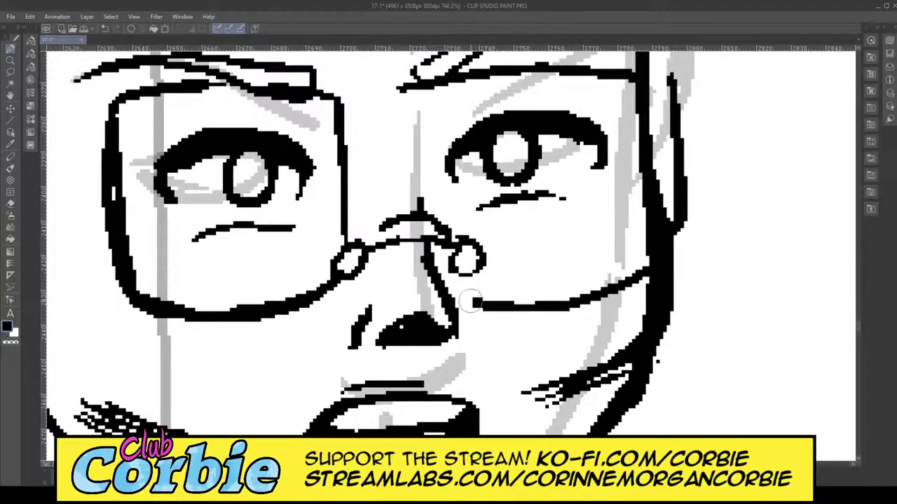
left_click_drag(434, 96, 436, 228)
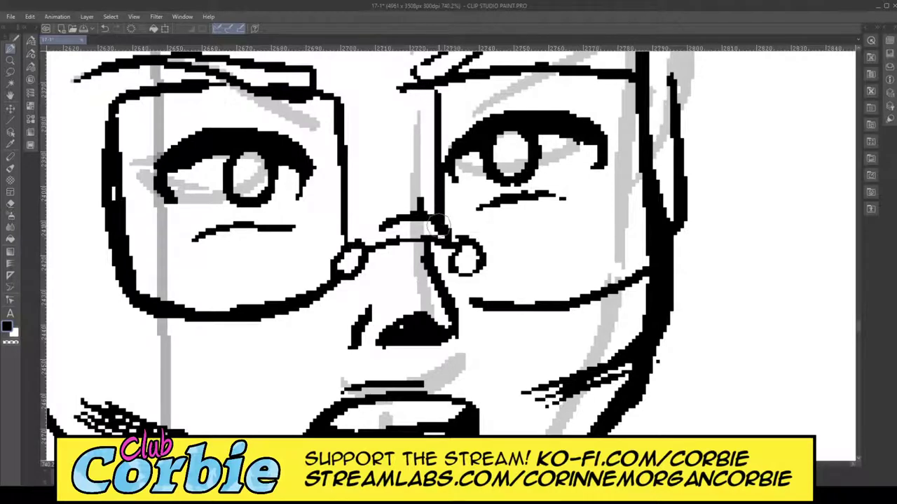
mouse_move(436, 100)
left_mouse_down()
mouse_move(526, 65)
mouse_move(672, 75)
mouse_move(683, 103)
mouse_move(672, 246)
mouse_move(653, 272)
mouse_move(554, 304)
mouse_move(500, 298)
mouse_move(450, 265)
left_mouse_up()
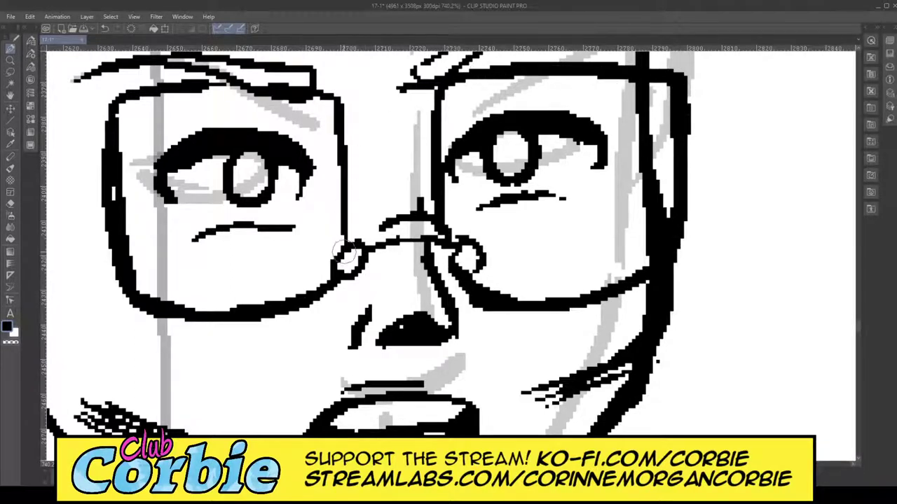
mouse_move(344, 251)
left_mouse_down()
mouse_move(343, 116)
mouse_move(321, 91)
left_mouse_up()
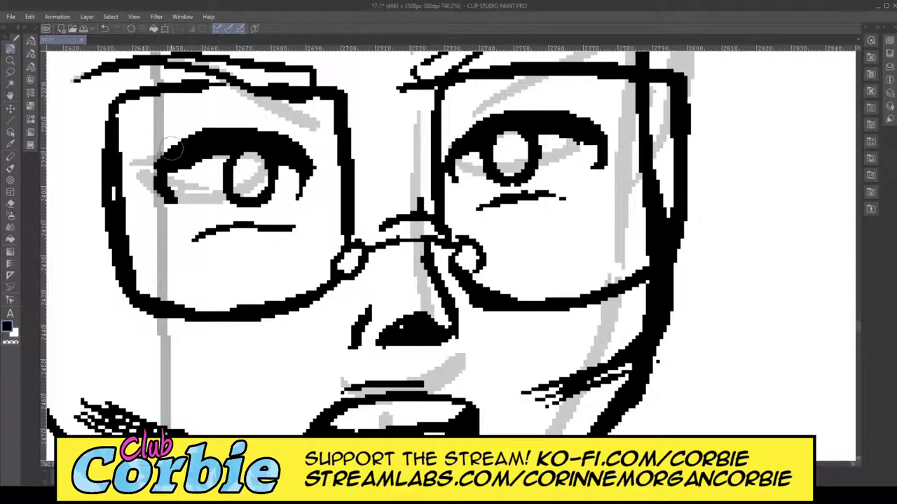
Step: Try to ink the glasses' temple arm freehand from the near lens up toward the ear
left_click(10, 61)
left_click_drag(324, 141, 271, 183)
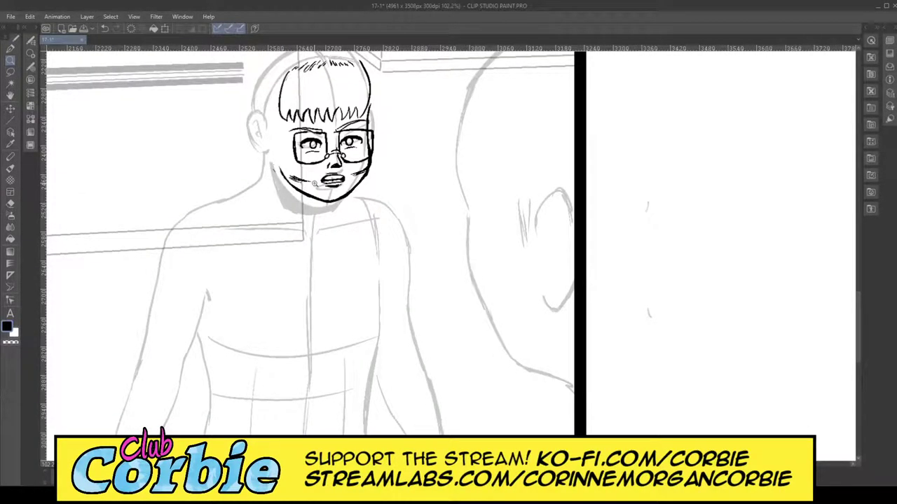
scroll(312, 130, "up", 5)
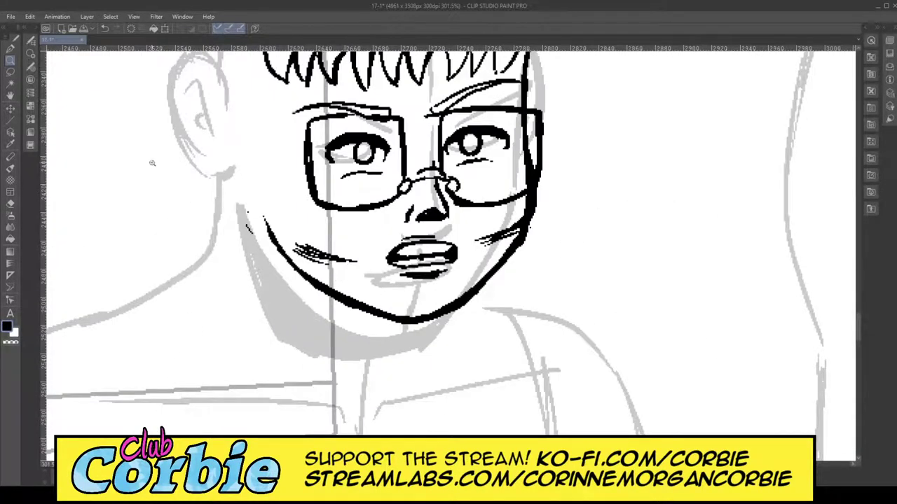
left_click(10, 48)
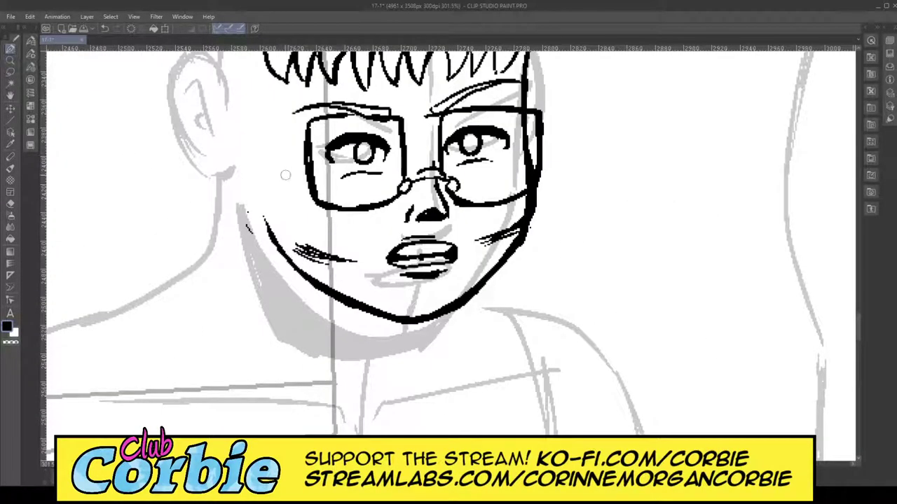
mouse_move(237, 110)
left_mouse_down()
mouse_move(306, 144)
mouse_move(228, 109)
left_mouse_up()
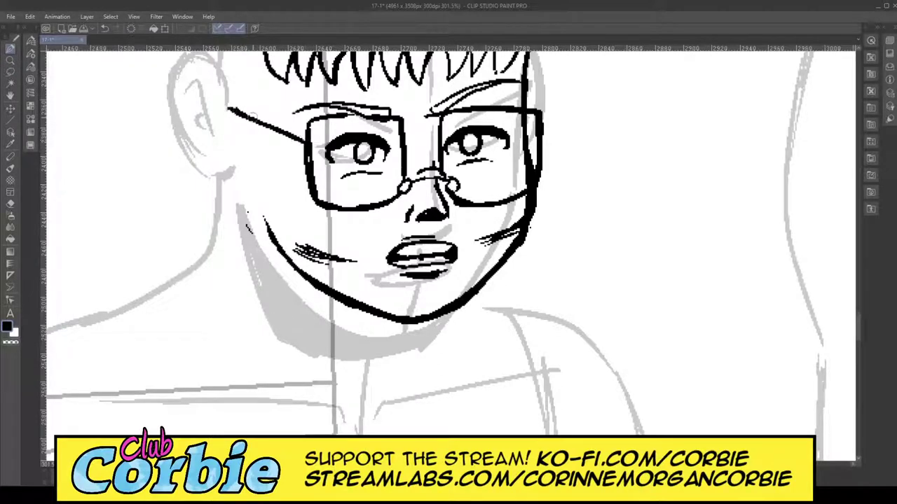
left_click(40, 33)
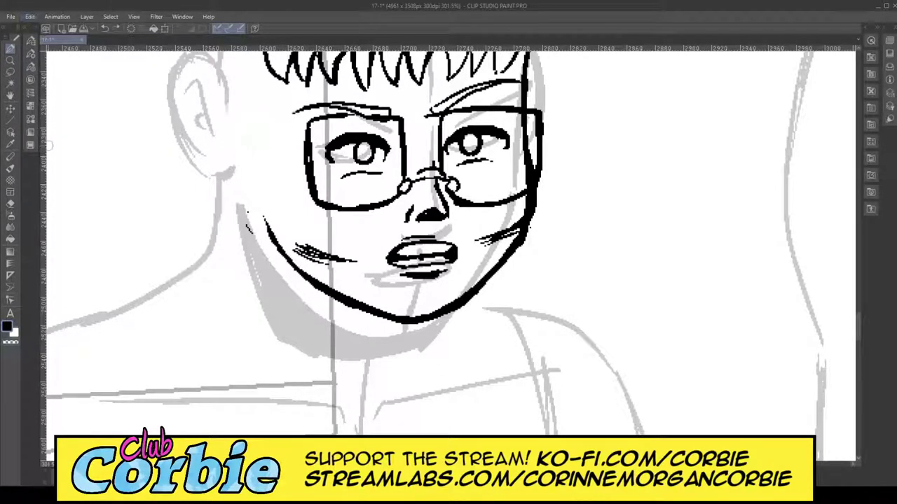
Step: Switch to the straight-line drawing tool
left_click(11, 315)
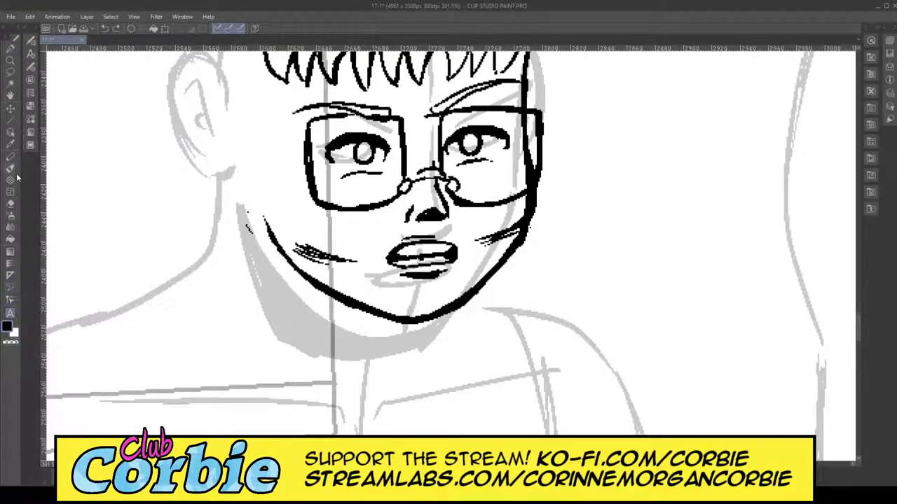
left_click(10, 120)
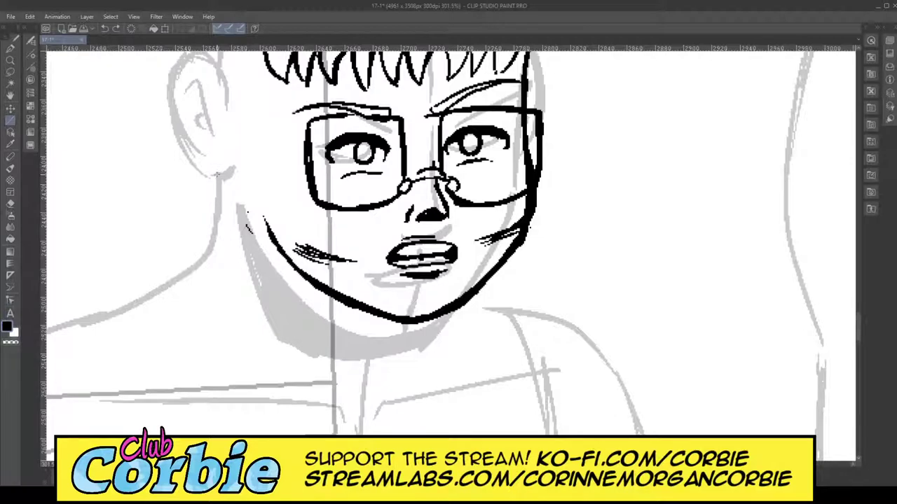
left_click_drag(295, 129, 238, 96)
key("ctrl+z")
left_click(206, 98)
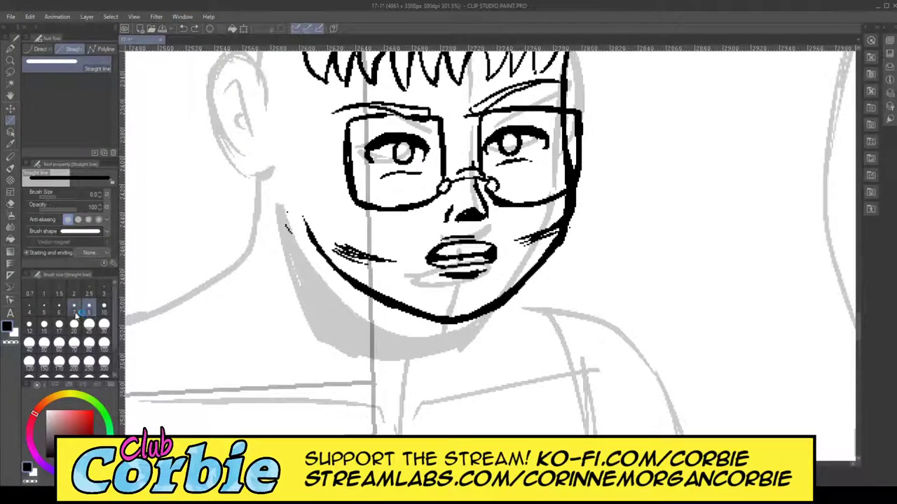
left_click(74, 306)
mouse_move(342, 128)
left_mouse_down()
mouse_move(291, 88)
mouse_move(257, 78)
left_mouse_up()
key("ctrl+z")
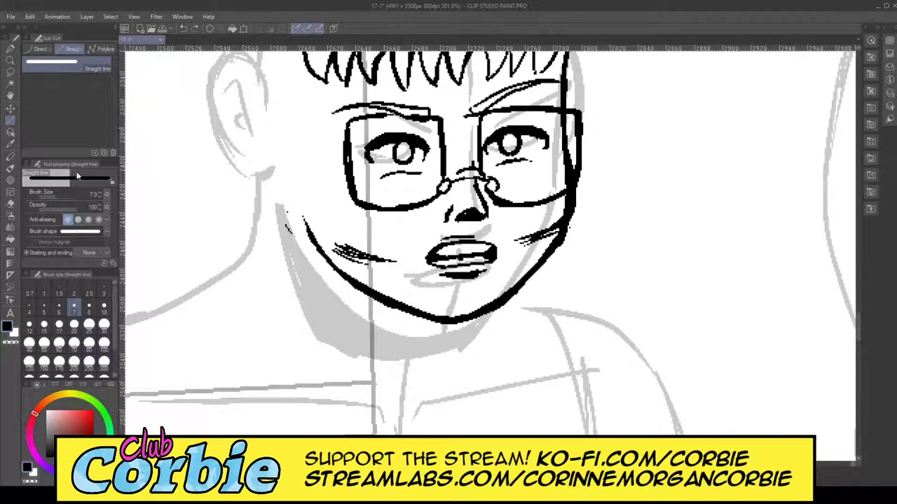
Step: Draw the arms of the glasses between frame and ears as thin straight lines at brush size 2
left_click(74, 292)
mouse_move(341, 128)
left_mouse_down()
mouse_move(267, 90)
mouse_move(342, 141)
mouse_move(341, 131)
left_mouse_up()
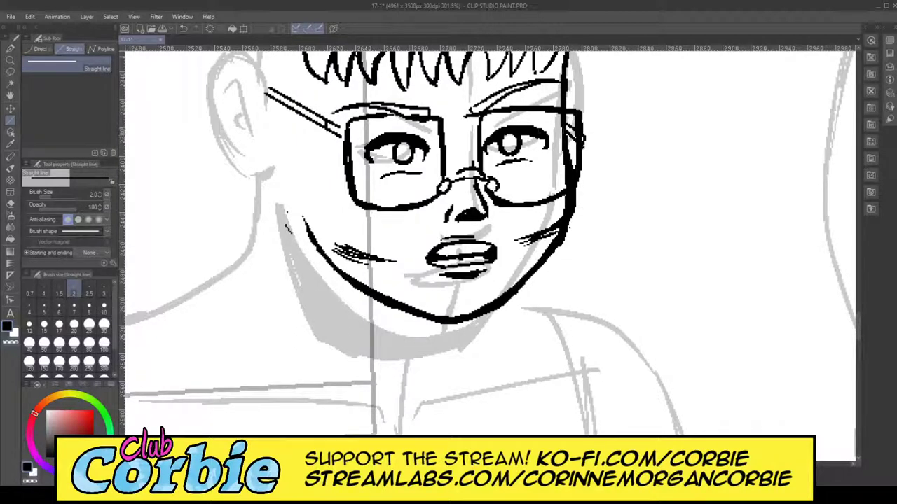
Step: Ink the near ear's outer contour, lobe and front edge with the Mapping pen, ending at the glasses arm
left_click(10, 49)
mouse_move(248, 85)
left_mouse_down()
mouse_move(226, 159)
mouse_move(251, 176)
left_mouse_up()
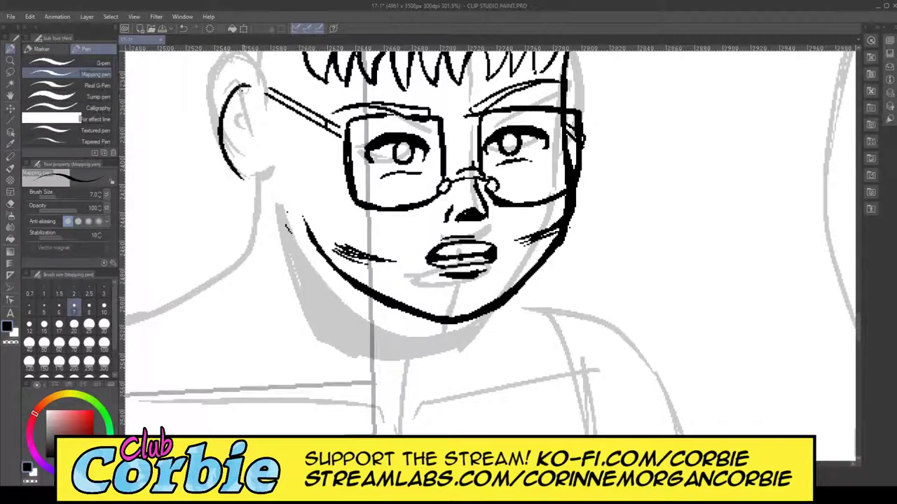
mouse_move(244, 87)
left_mouse_down()
mouse_move(282, 135)
mouse_move(243, 149)
mouse_move(255, 184)
left_mouse_up()
mouse_move(248, 151)
left_mouse_down()
mouse_move(273, 179)
mouse_move(290, 176)
left_mouse_up()
left_click_drag(250, 84, 287, 130)
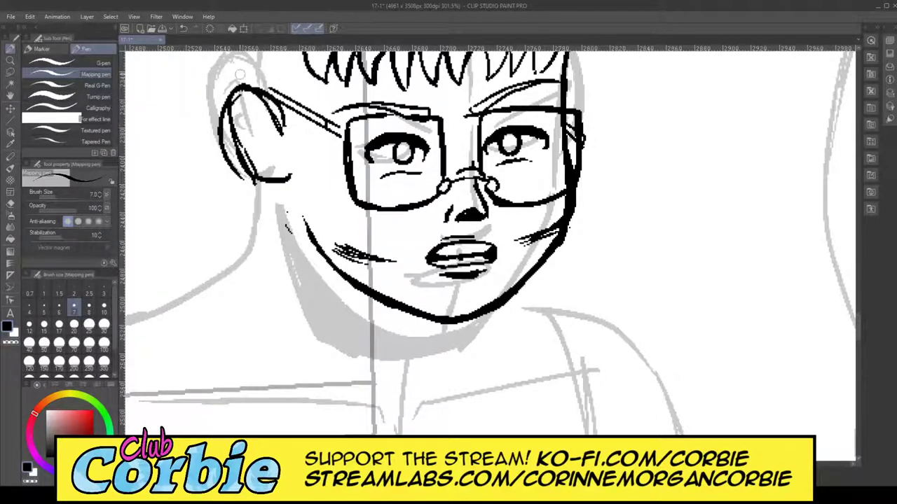
Step: Erase the surplus outer ear line and thin the remaining ear and lobe strokes with the Snap eraser
left_click(11, 204)
mouse_move(218, 129)
left_mouse_down()
mouse_move(223, 148)
mouse_move(222, 112)
left_mouse_up()
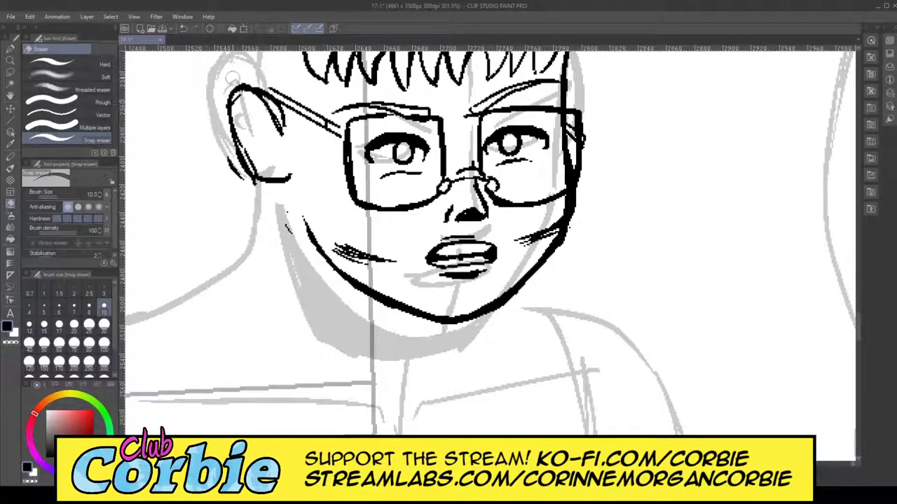
mouse_move(216, 161)
left_mouse_down()
mouse_move(236, 180)
mouse_move(227, 153)
left_mouse_up()
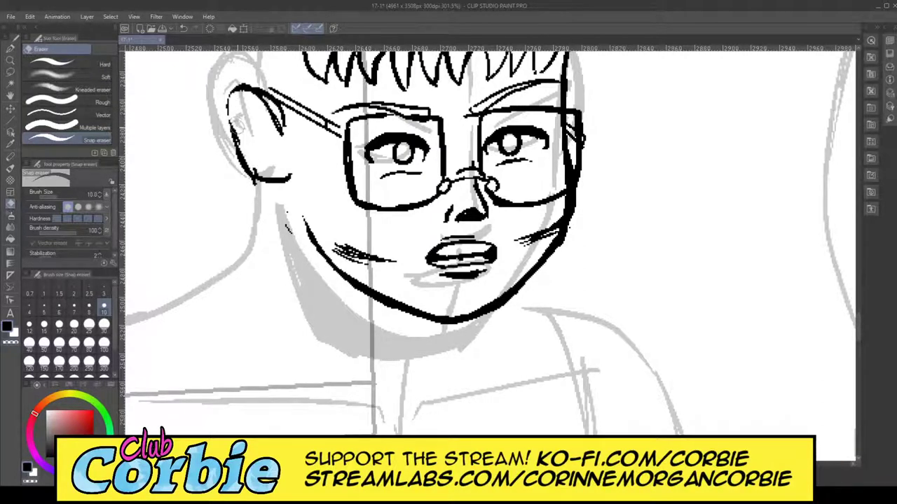
left_click_drag(287, 142, 275, 106)
left_click_drag(262, 166, 294, 175)
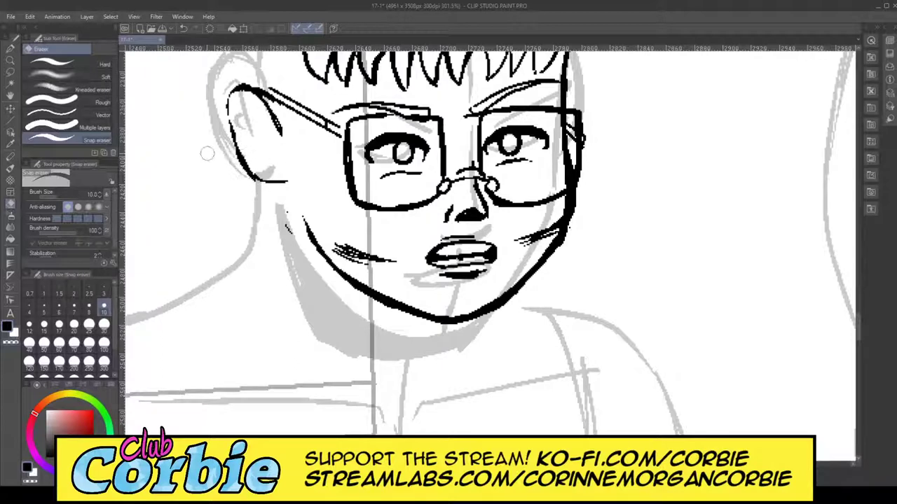
Step: Ink the inner folds of the near ear with the Mapping pen, redoing the first attempt
left_click(10, 49)
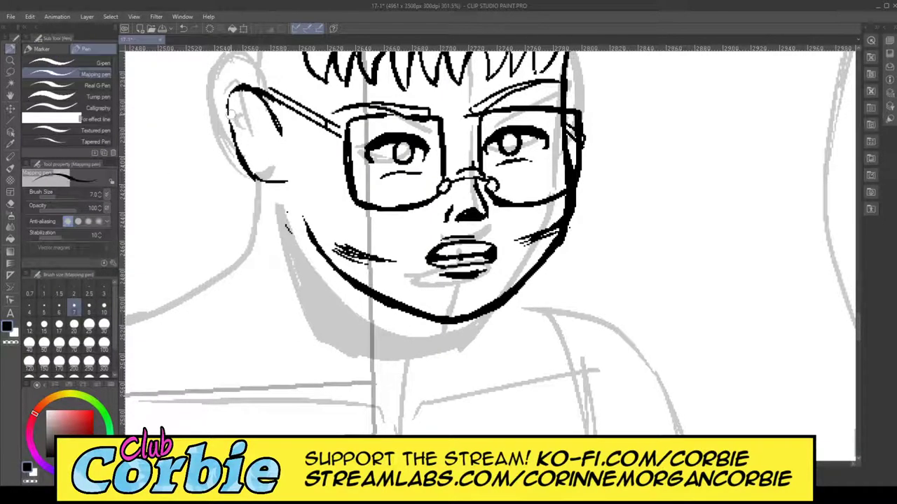
left_click_drag(241, 118, 283, 156)
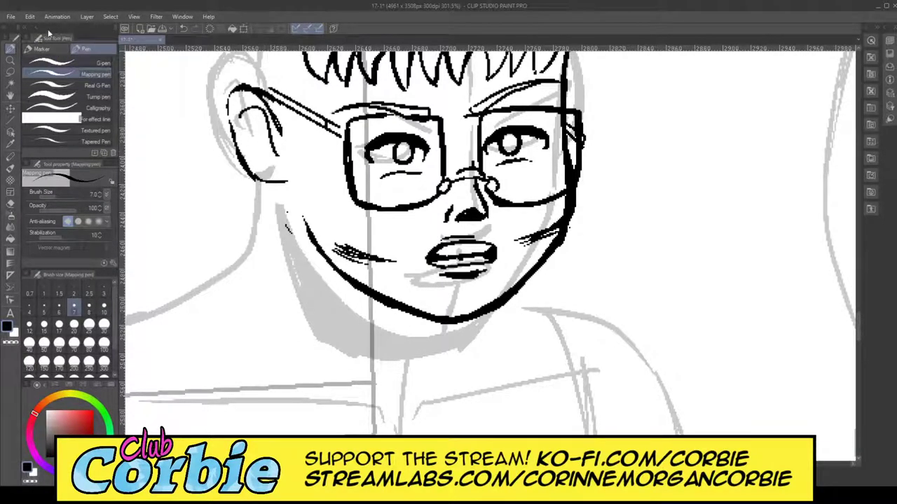
key("ctrl+z")
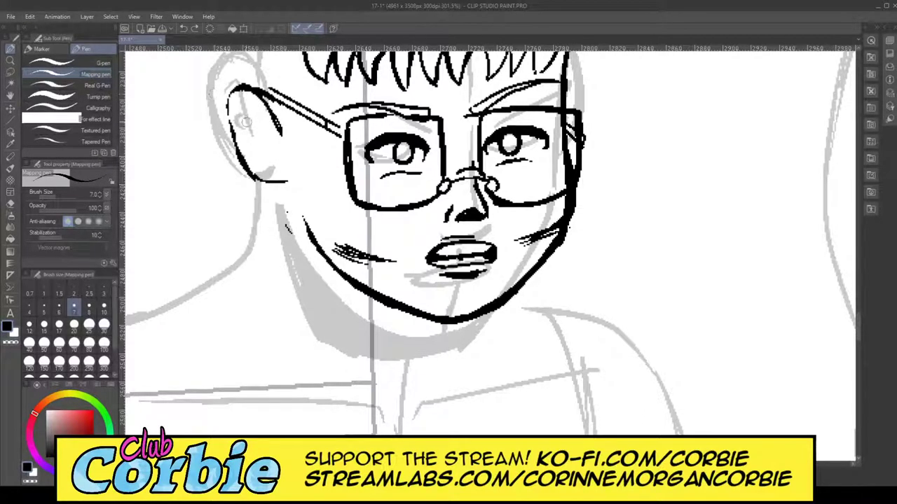
left_click_drag(238, 105, 271, 152)
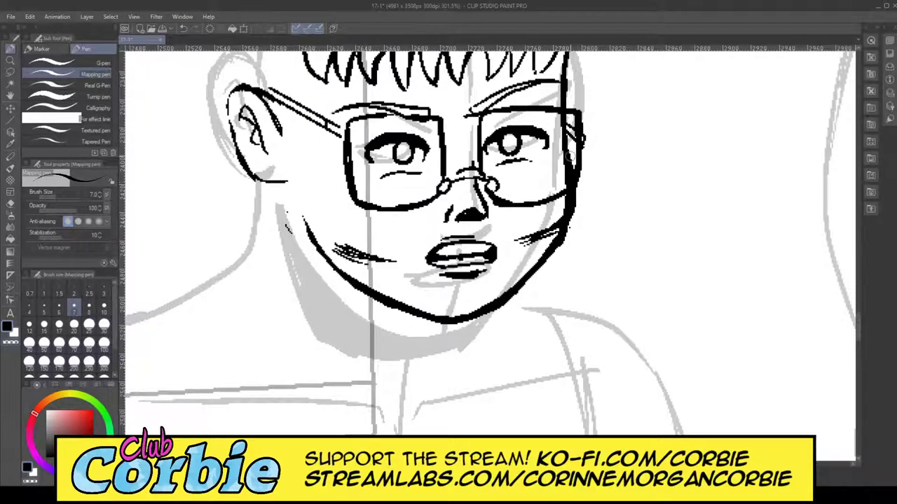
Step: Ink the far ear behind the glasses frame, trim its outer edge with the Snap eraser and reinforce its outline
left_click_drag(572, 165, 591, 95)
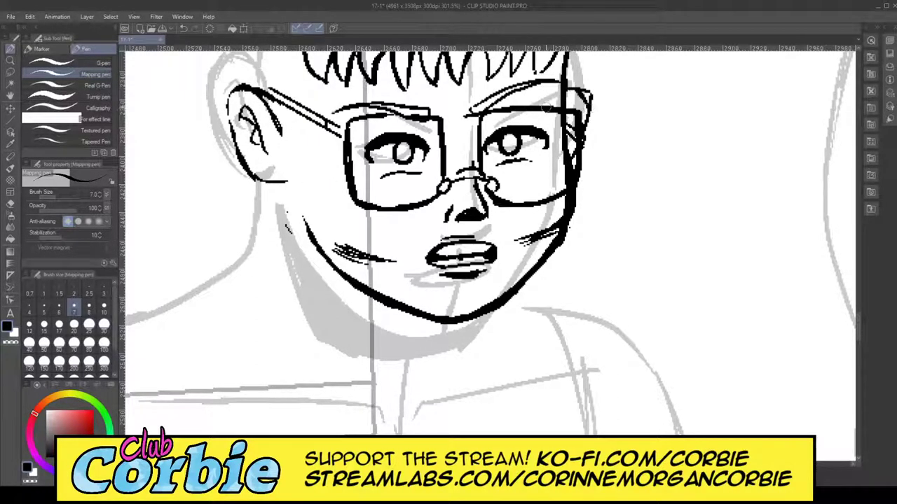
left_click_drag(588, 94, 563, 80)
left_click(10, 204)
mouse_move(594, 108)
left_mouse_down()
mouse_move(588, 85)
mouse_move(584, 100)
left_mouse_up()
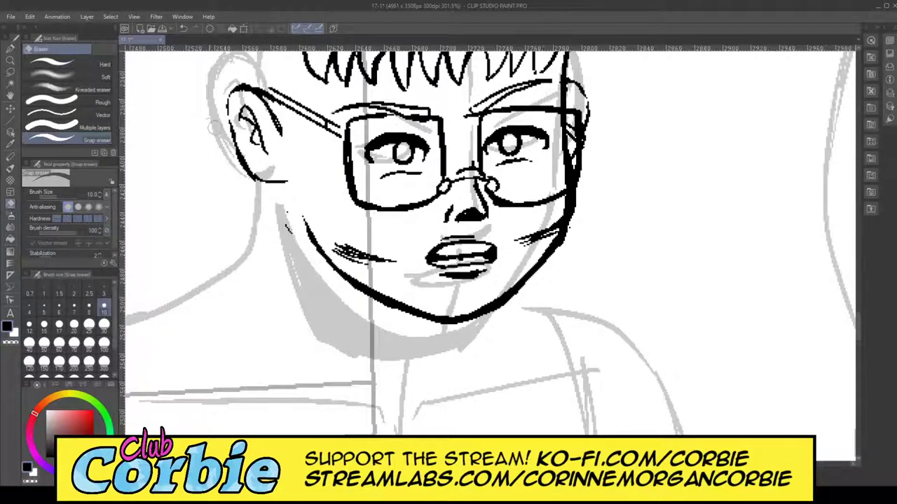
left_click(10, 49)
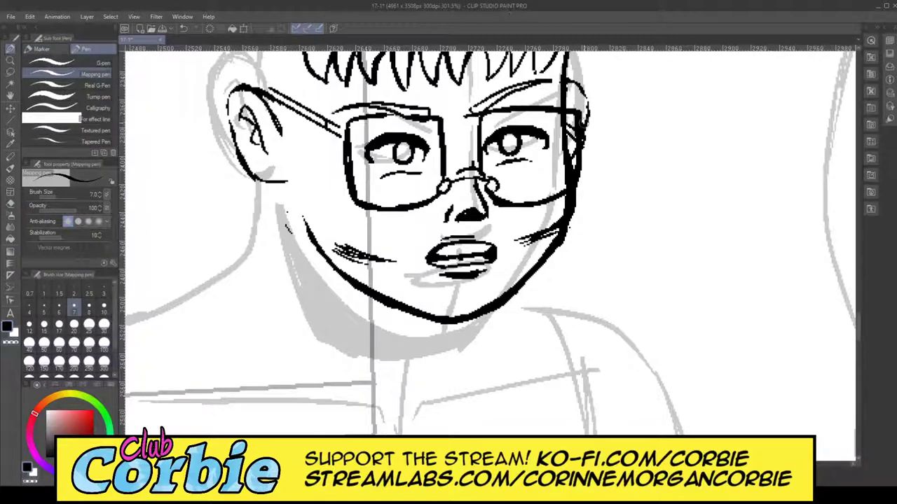
mouse_move(584, 129)
left_mouse_down()
mouse_move(589, 102)
mouse_move(590, 117)
left_mouse_up()
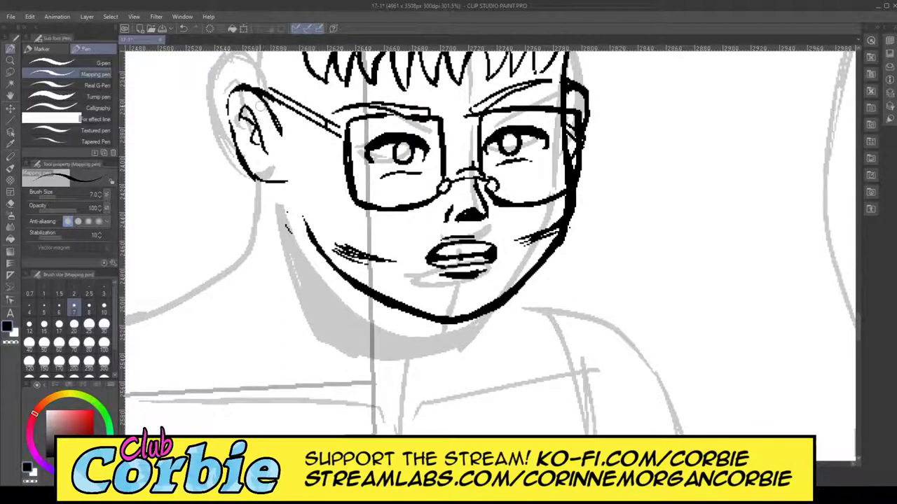
Step: Ink the inner edge of the long hair lock from the near ear down over the shoulder, curving toward the chest
left_click_drag(256, 69, 250, 383)
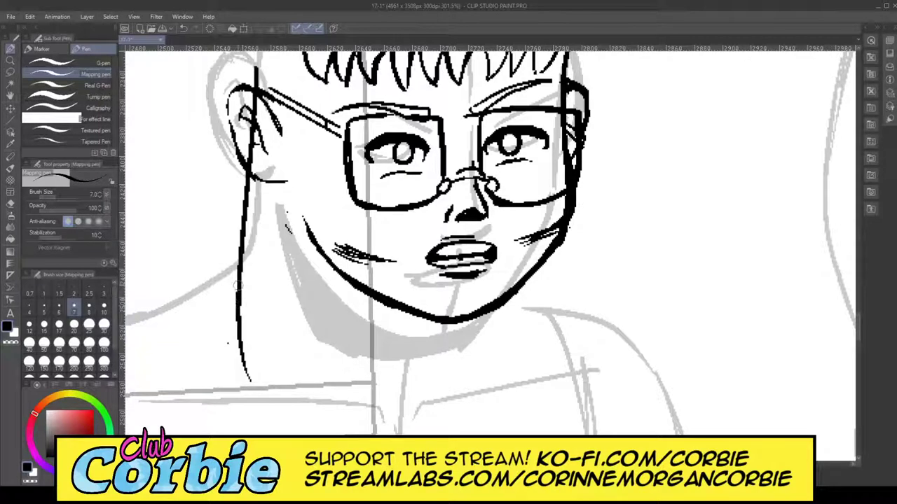
mouse_move(238, 294)
left_mouse_down()
mouse_move(233, 316)
mouse_move(329, 419)
left_mouse_up()
left_click_drag(212, 323, 250, 390)
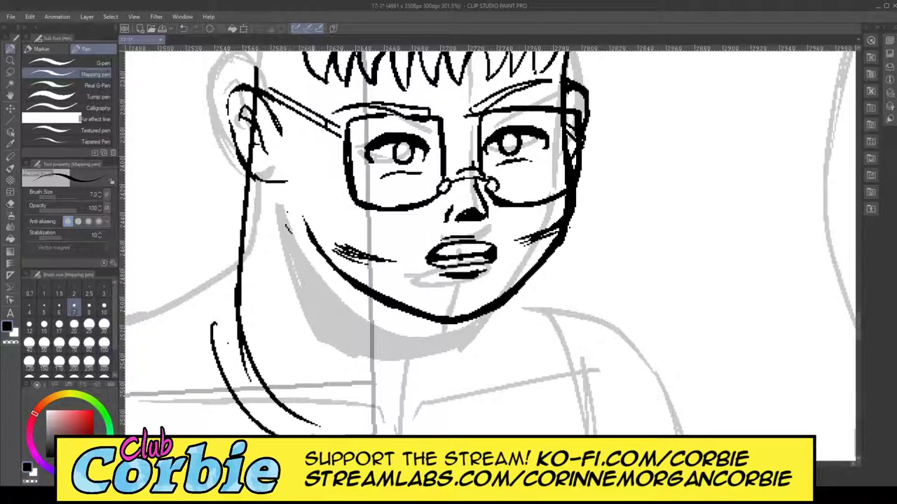
mouse_move(214, 350)
left_mouse_down()
mouse_move(229, 436)
mouse_move(178, 381)
mouse_move(159, 405)
mouse_move(166, 436)
left_mouse_up()
mouse_move(155, 436)
left_mouse_down()
mouse_move(129, 369)
mouse_move(137, 402)
left_mouse_up()
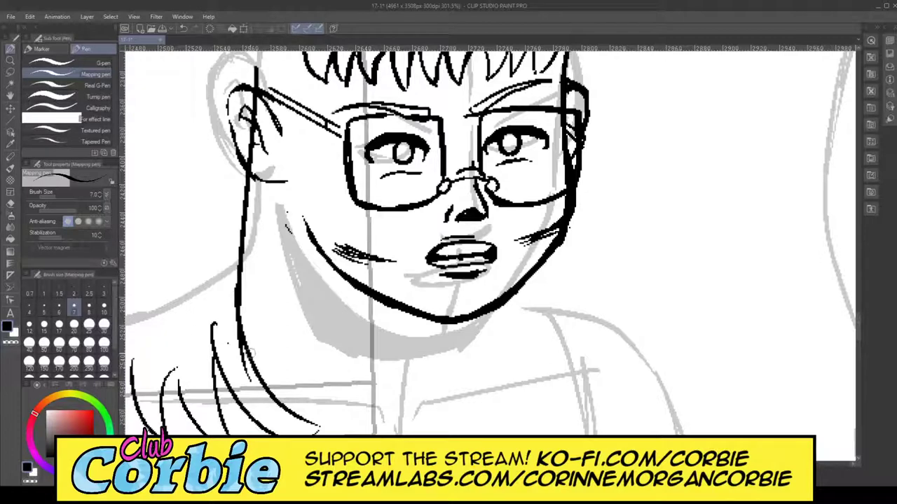
scroll(491, 257, "left", 6)
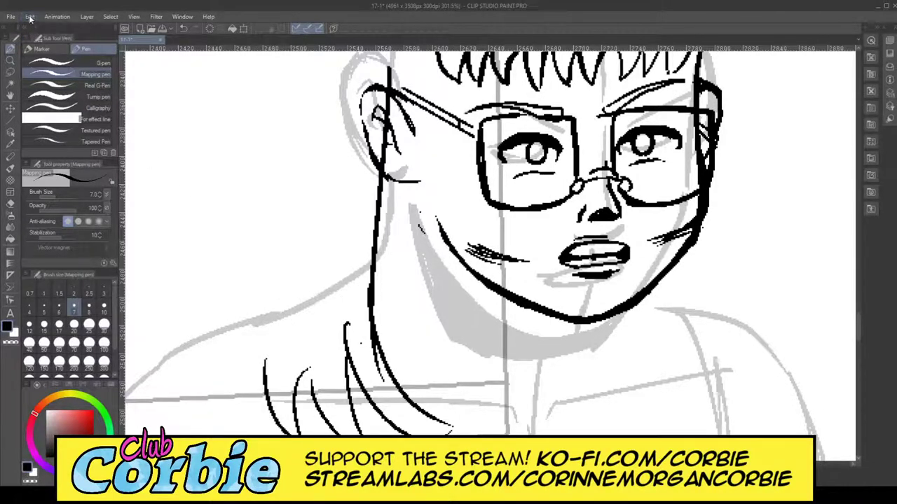
key("ctrl+z")
key("ctrl+z")
key("ctrl+z")
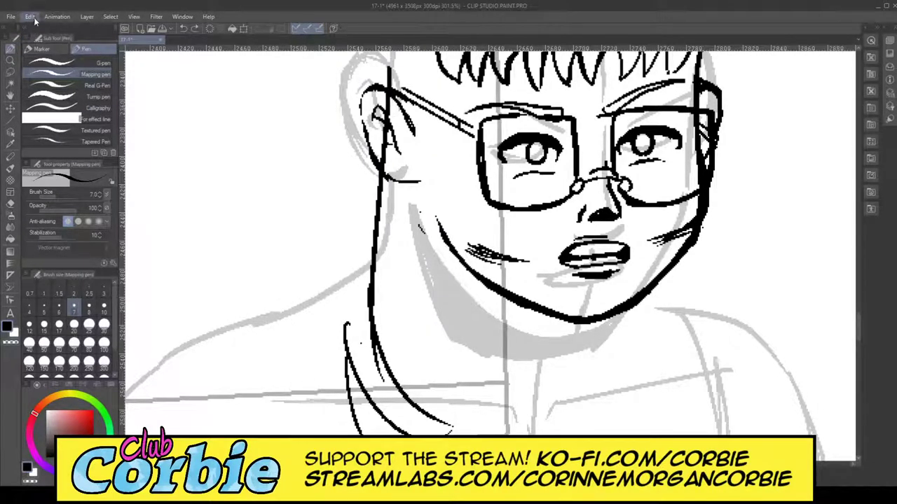
key("ctrl+z")
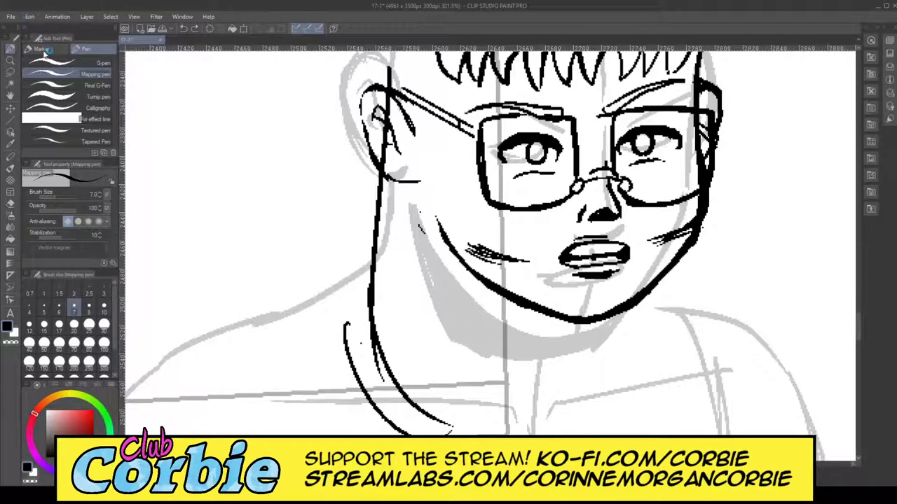
key("ctrl+z")
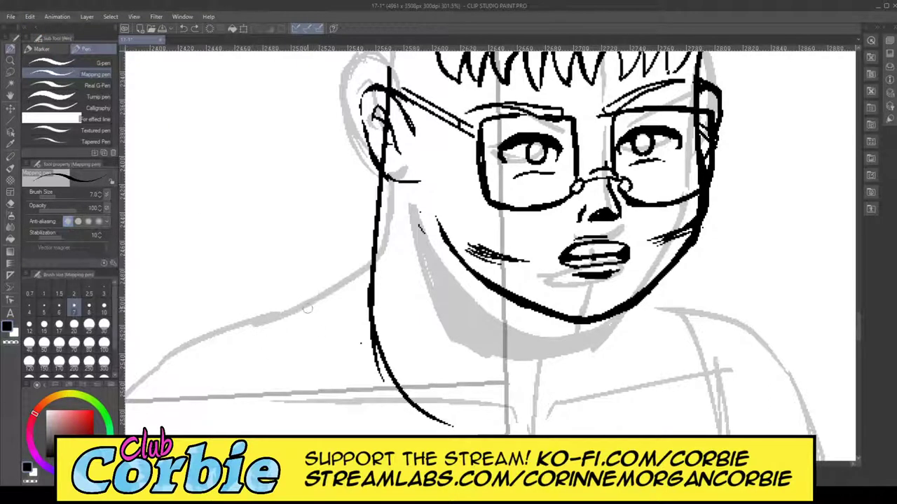
mouse_move(306, 267)
left_mouse_down()
mouse_move(208, 390)
mouse_move(250, 434)
left_mouse_up()
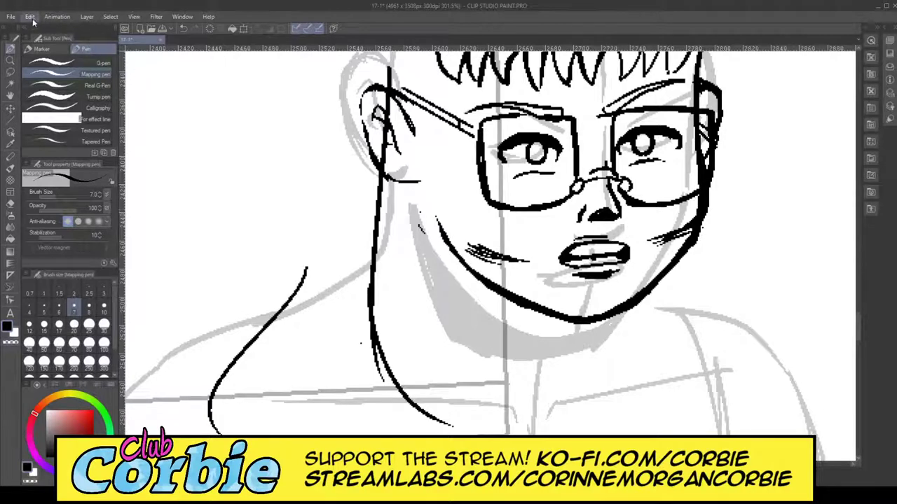
key("ctrl+z")
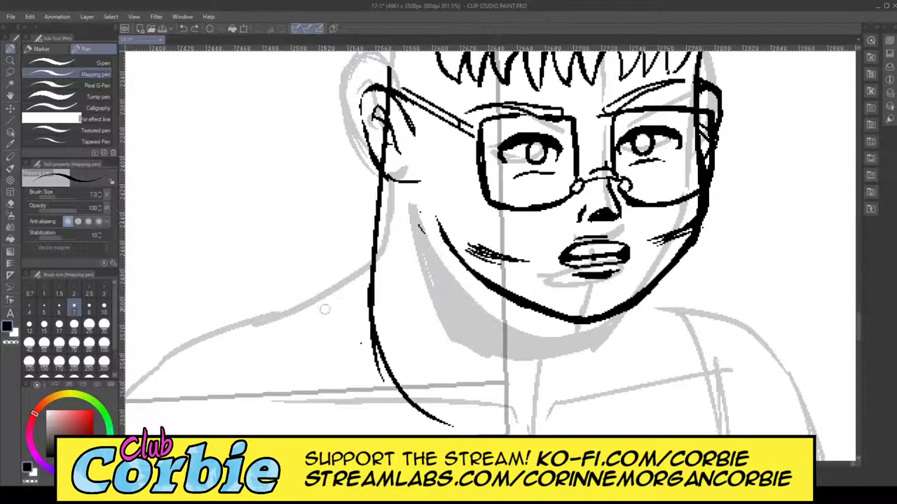
Step: Ink the lower outer edge of the hair lock and its pointed, curved tips over the shoulder
left_click_drag(319, 300, 249, 434)
mouse_move(346, 371)
left_mouse_down()
mouse_move(389, 413)
mouse_move(438, 421)
left_mouse_up()
left_click_drag(336, 369, 344, 429)
mouse_move(298, 386)
left_mouse_down()
mouse_move(321, 433)
mouse_move(272, 430)
left_mouse_up()
left_click_drag(256, 388, 272, 430)
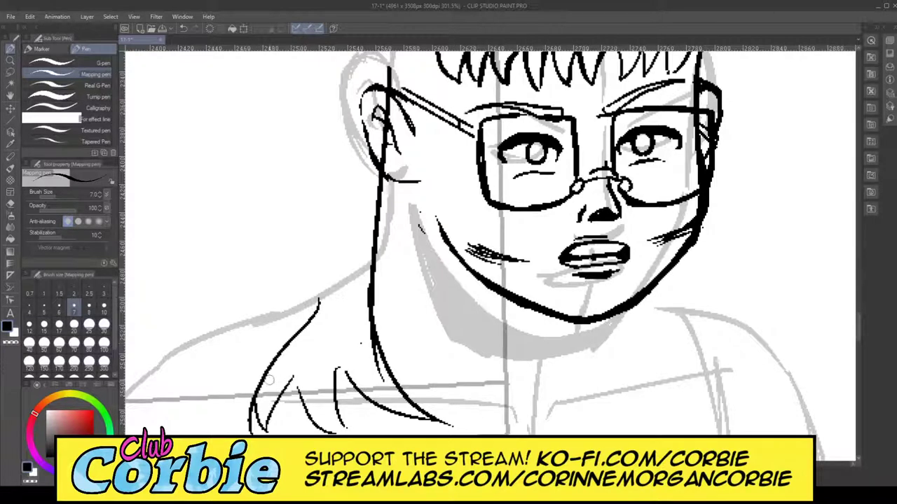
Step: Ink the outer edge of the hair lock from its lower end up to the back of the near ear
left_click_drag(253, 410, 380, 173)
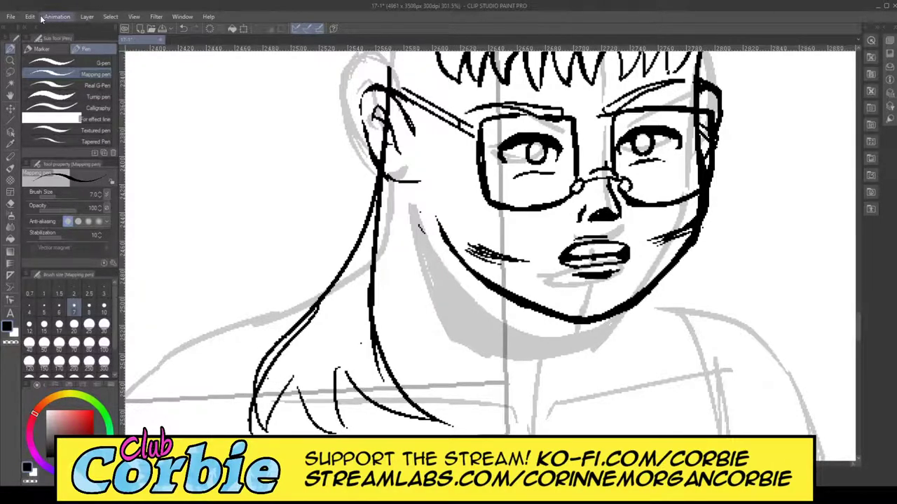
key("ctrl+z")
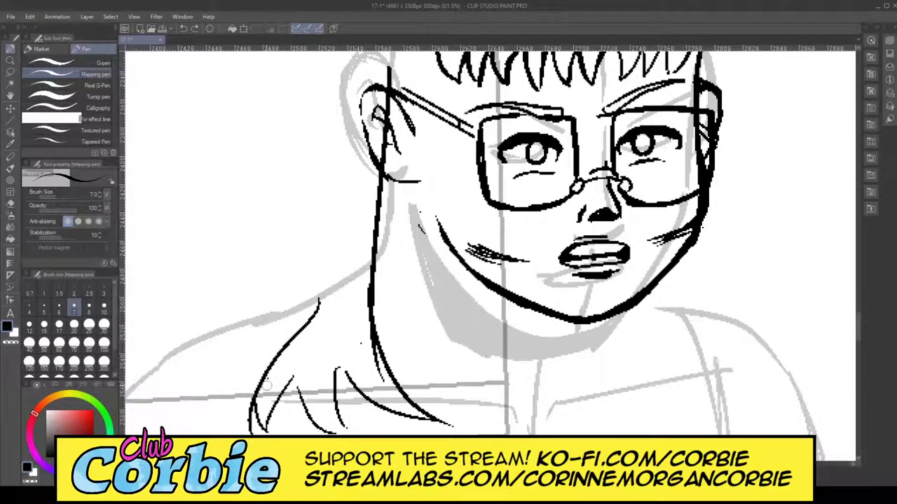
mouse_move(266, 380)
left_mouse_down()
mouse_move(306, 319)
mouse_move(356, 115)
left_mouse_up()
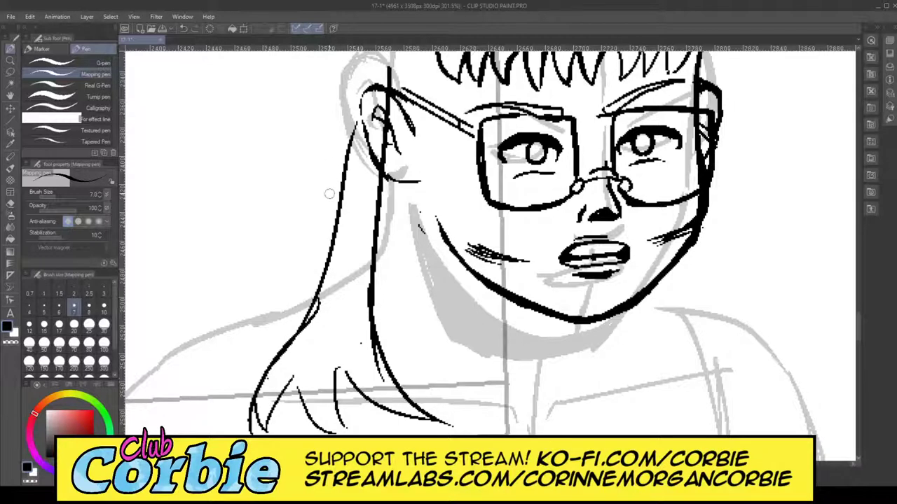
Step: Ink a strand edge from the hair lock up across the near ear and temple, adding a short strand beside the fringe
left_click(13, 60)
left_click_drag(335, 209, 341, 181)
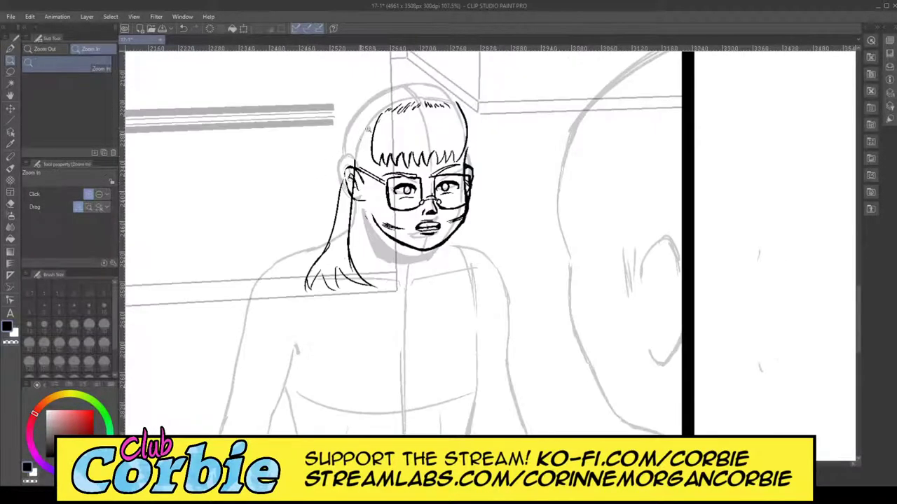
scroll(355, 135, "up", 2)
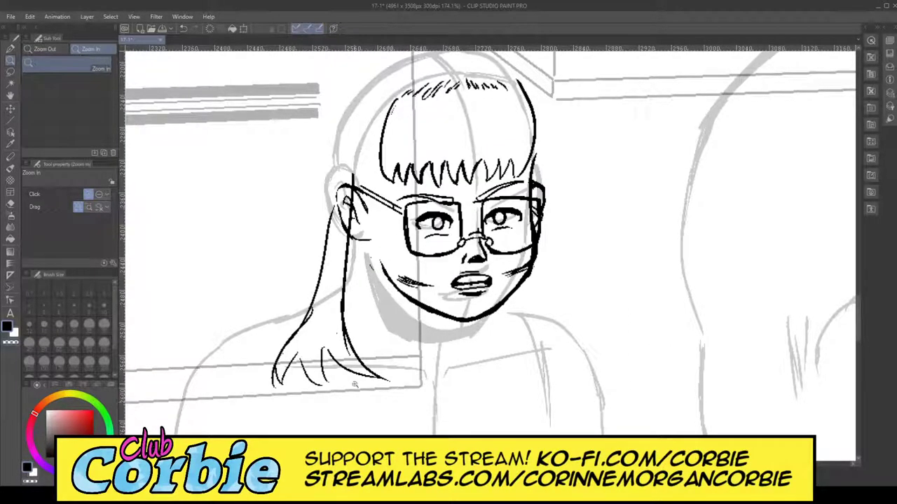
scroll(522, 357, "up", 2)
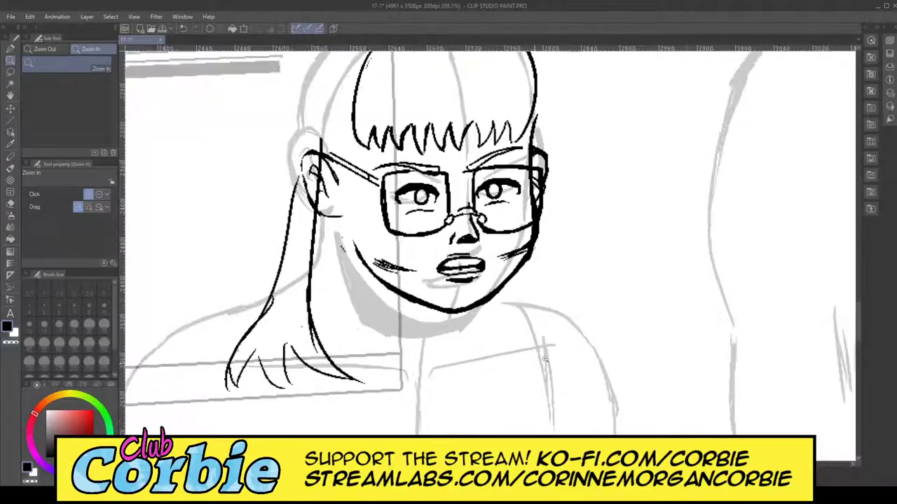
scroll(526, 351, "down", 2)
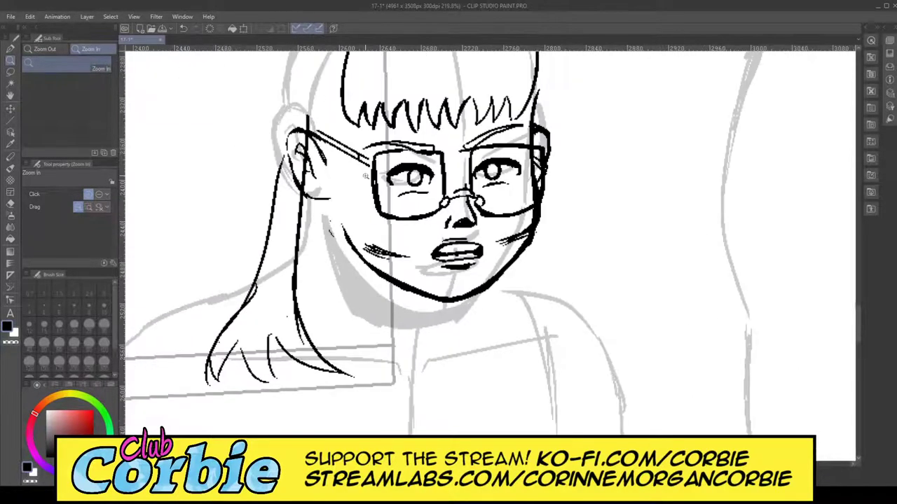
left_click(10, 72)
left_click(10, 49)
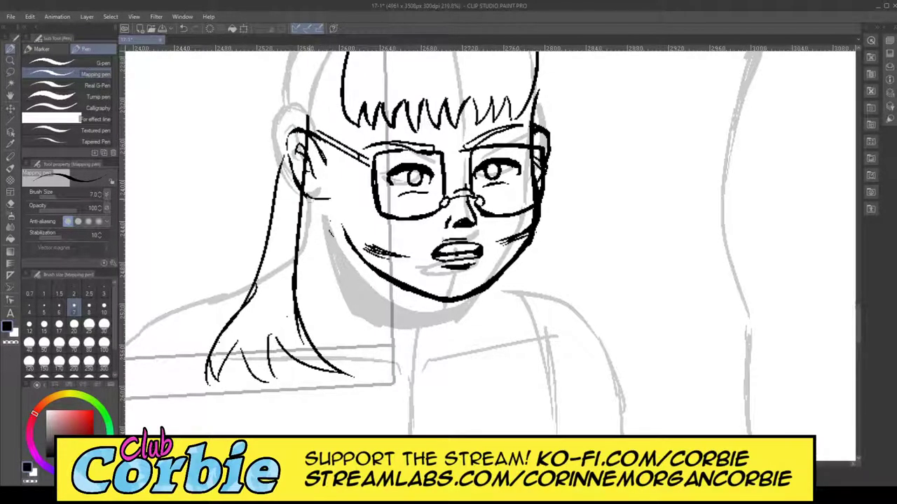
left_click_drag(306, 315, 362, 51)
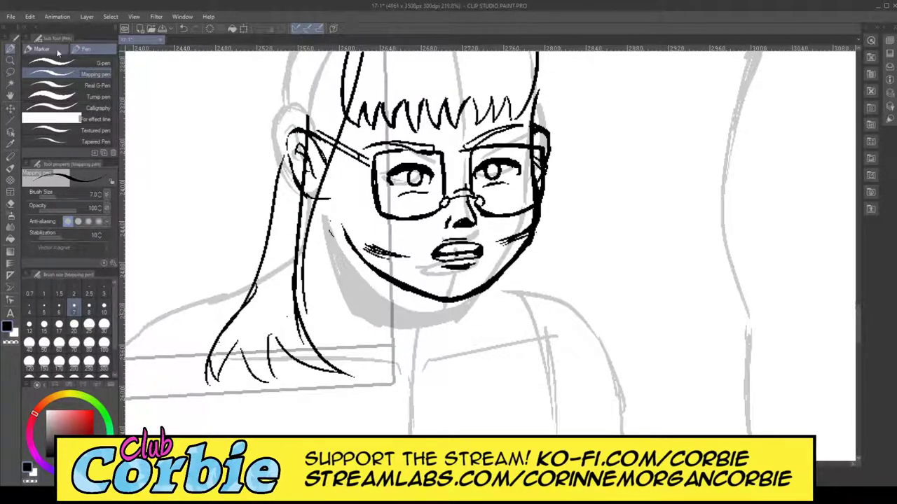
key("ctrl+z")
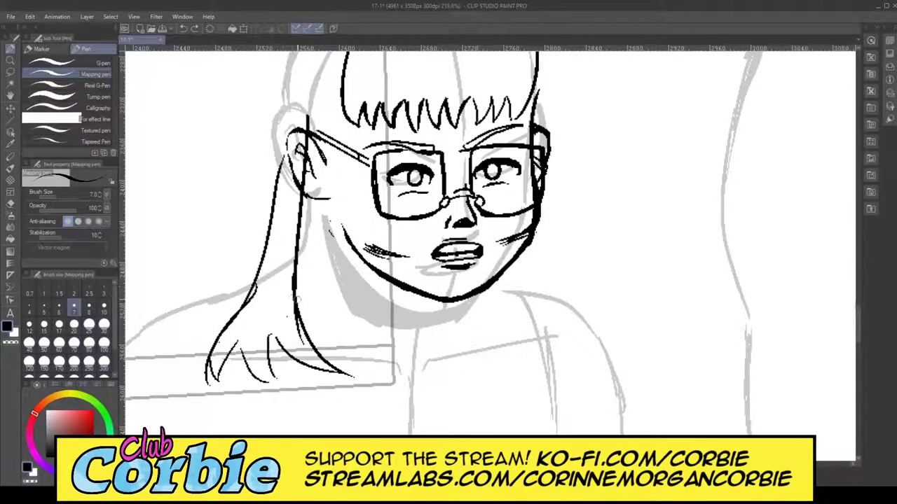
left_click_drag(301, 245, 329, 28)
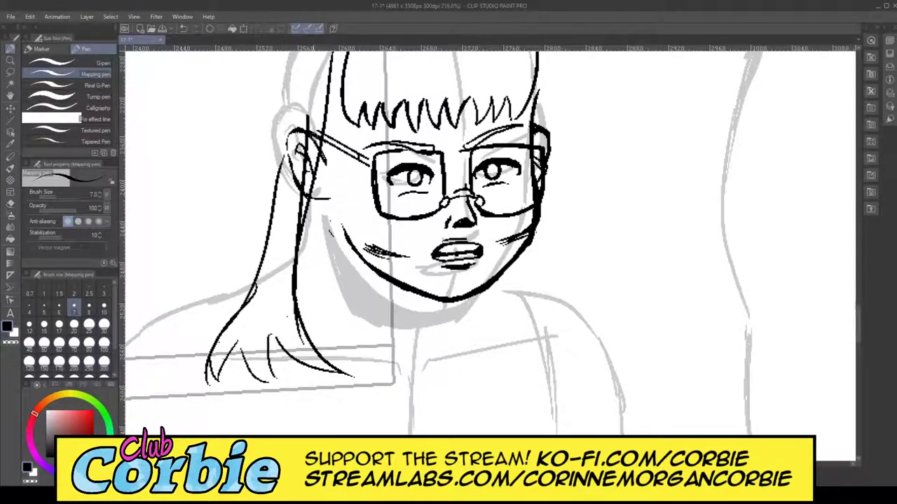
mouse_move(333, 141)
left_mouse_down()
mouse_move(328, 160)
mouse_move(346, 75)
left_mouse_up()
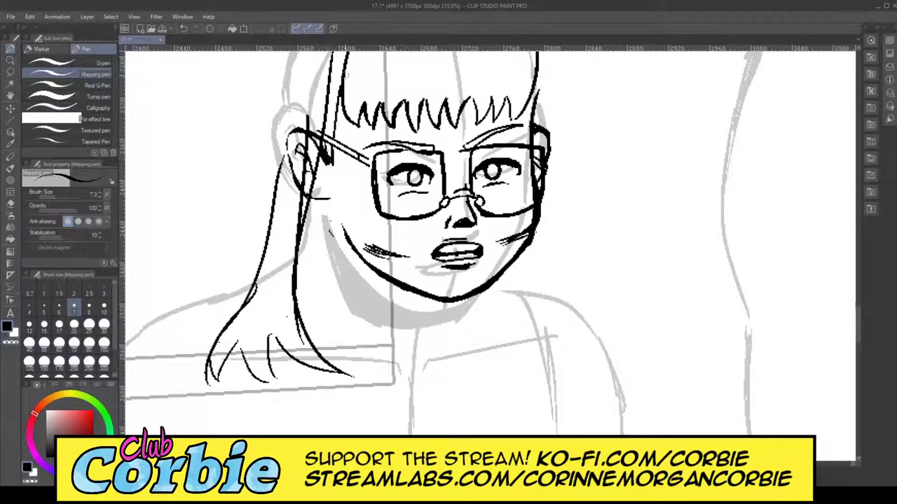
Step: Erase most of the near ear's ink lines and the upper strand line behind the fringe with the Snap eraser
left_click(10, 61)
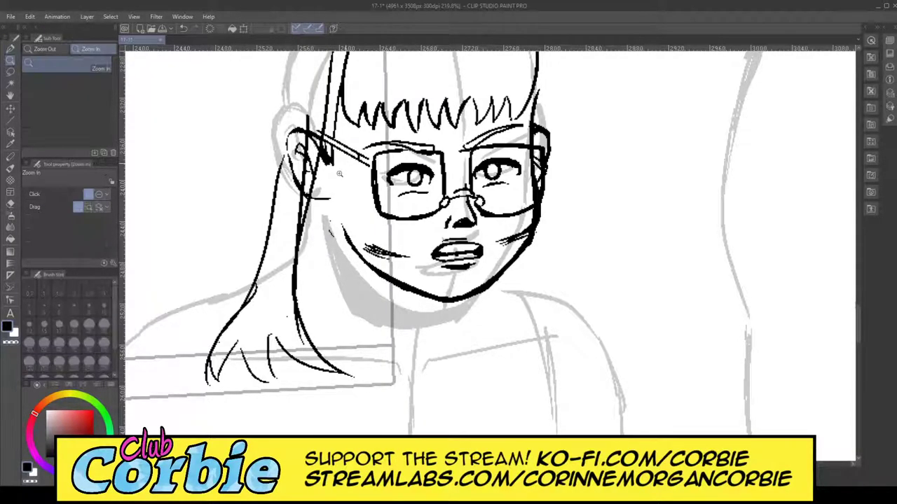
left_click_drag(341, 172, 338, 163)
left_click_drag(342, 109, 351, 193)
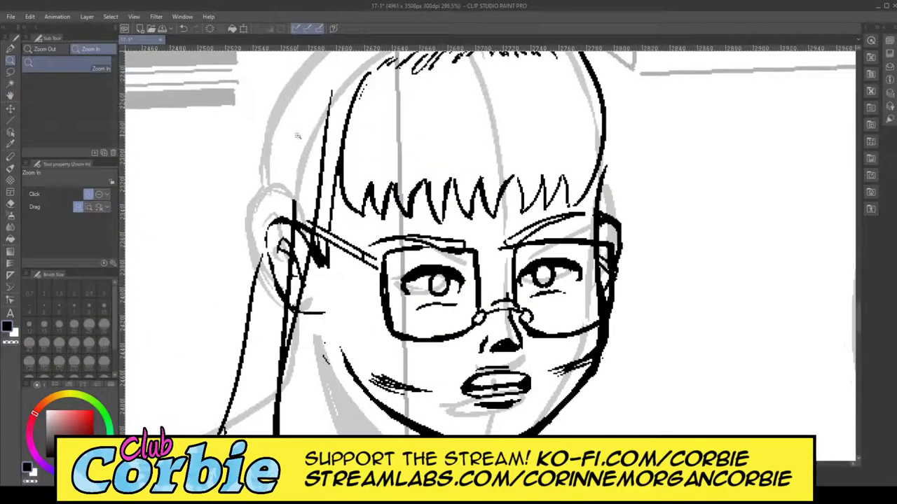
left_click(10, 203)
mouse_move(301, 211)
left_mouse_down()
mouse_move(279, 308)
mouse_move(301, 210)
mouse_move(278, 293)
left_mouse_up()
left_click_drag(294, 180, 284, 283)
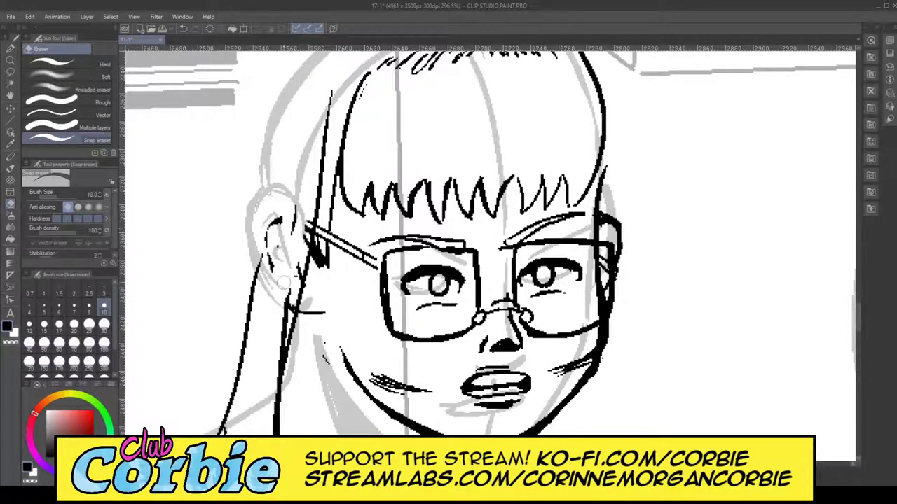
mouse_move(308, 198)
left_mouse_down()
mouse_move(291, 283)
mouse_move(297, 274)
left_mouse_up()
mouse_move(315, 179)
left_mouse_down()
mouse_move(329, 100)
mouse_move(317, 198)
mouse_move(327, 157)
left_mouse_up()
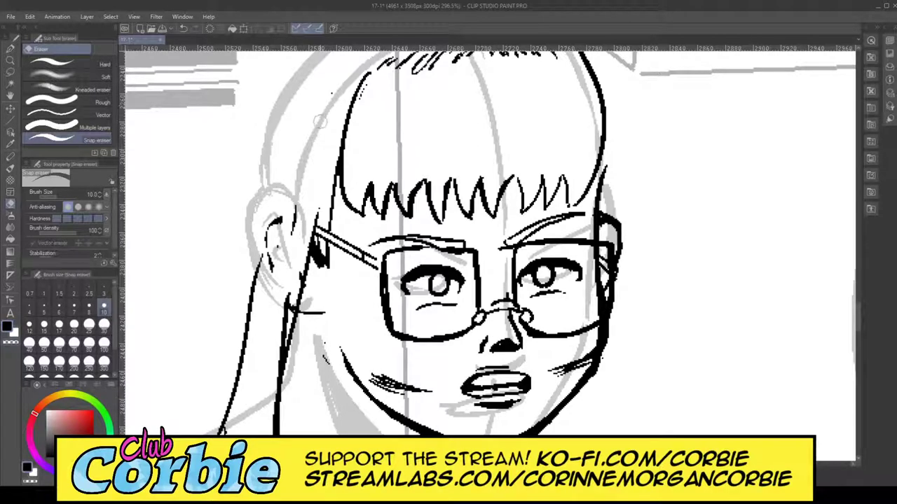
Step: Ink the side hair edge with the Mapping pen from the fringe's outer edge down to the glasses' temple arm
key("p")
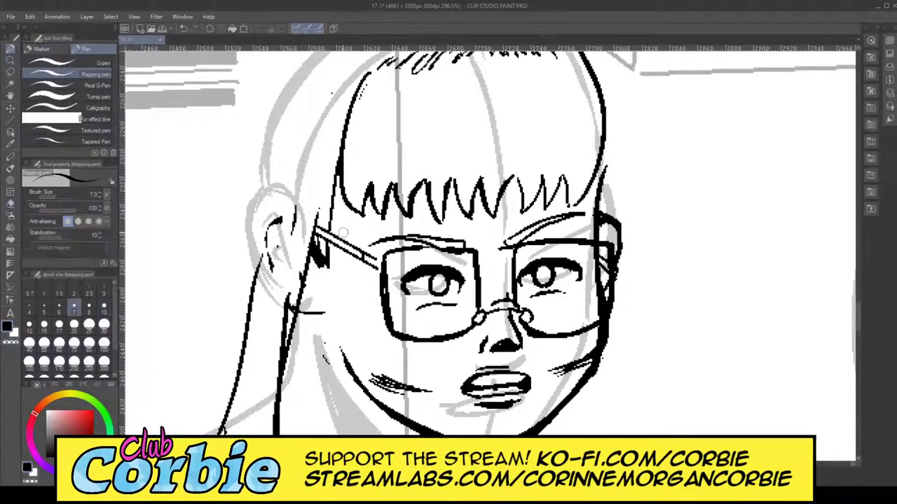
left_click_drag(339, 154, 316, 221)
mouse_move(355, 114)
left_mouse_down()
mouse_move(343, 128)
mouse_move(319, 245)
left_mouse_up()
left_click_drag(335, 160, 309, 248)
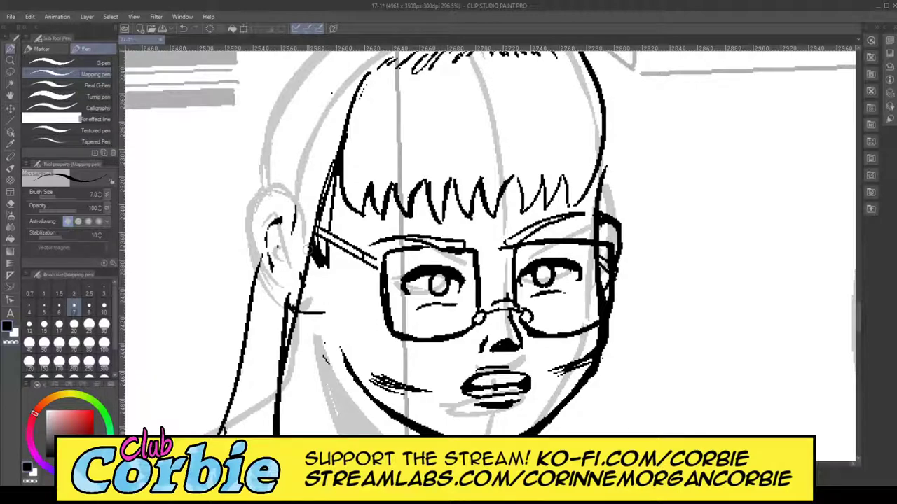
Step: Erase the remaining near-ear lines and the doubled line at the top of the hair lock's inner edge
left_click(10, 204)
left_click_drag(276, 221, 261, 269)
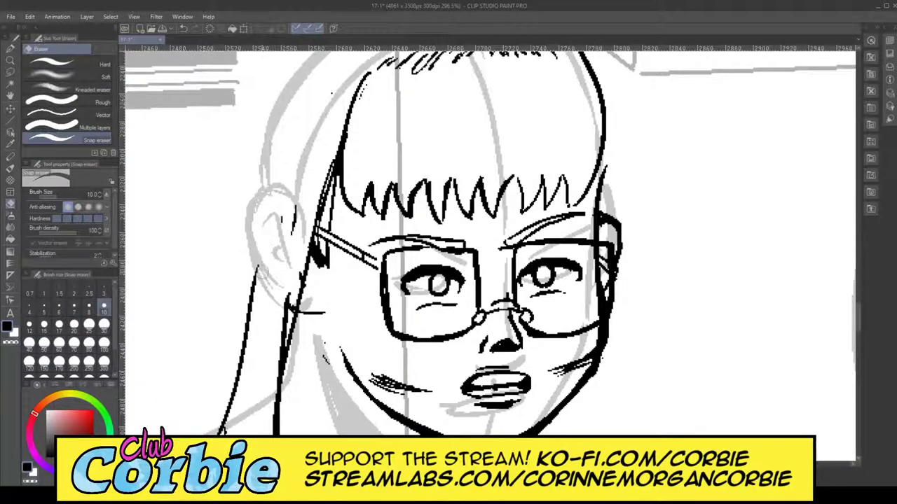
left_click_drag(296, 204, 291, 237)
mouse_move(282, 326)
left_mouse_down()
mouse_move(289, 280)
mouse_move(286, 307)
left_mouse_up()
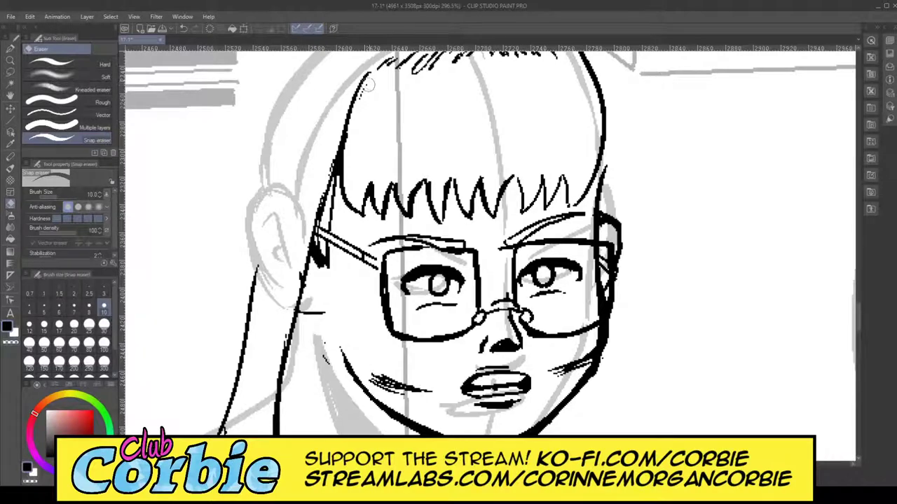
left_click(10, 60)
left_click_drag(286, 181, 306, 222)
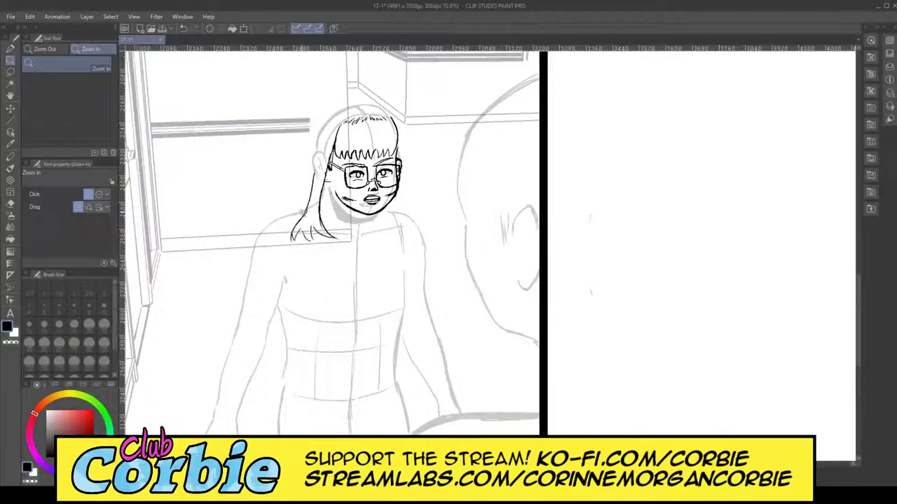
scroll(326, 189, "up", 3)
scroll(337, 170, "up", 3)
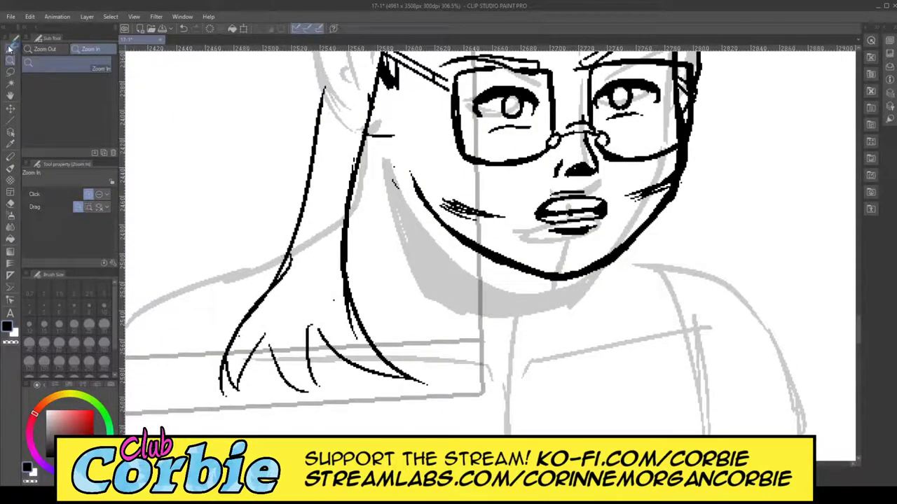
left_click(9, 48)
left_click_drag(338, 77, 343, 143)
left_click_drag(347, 100, 200, 426)
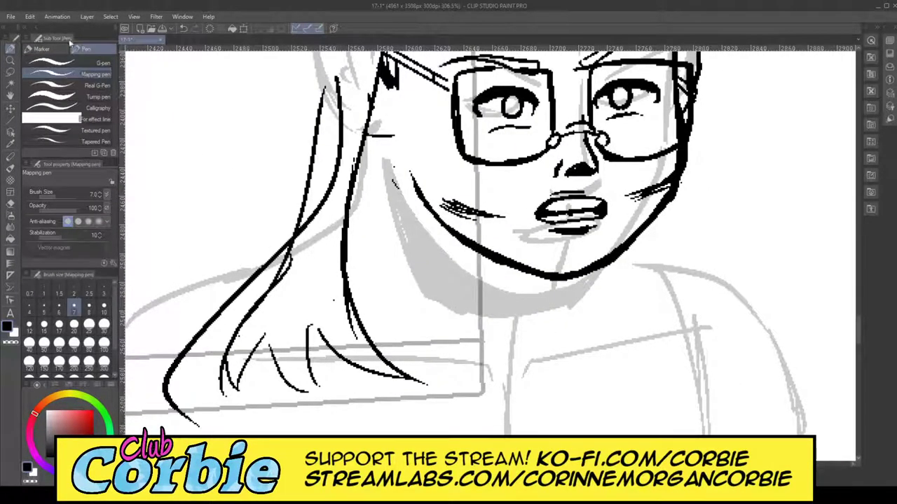
key("ctrl+z")
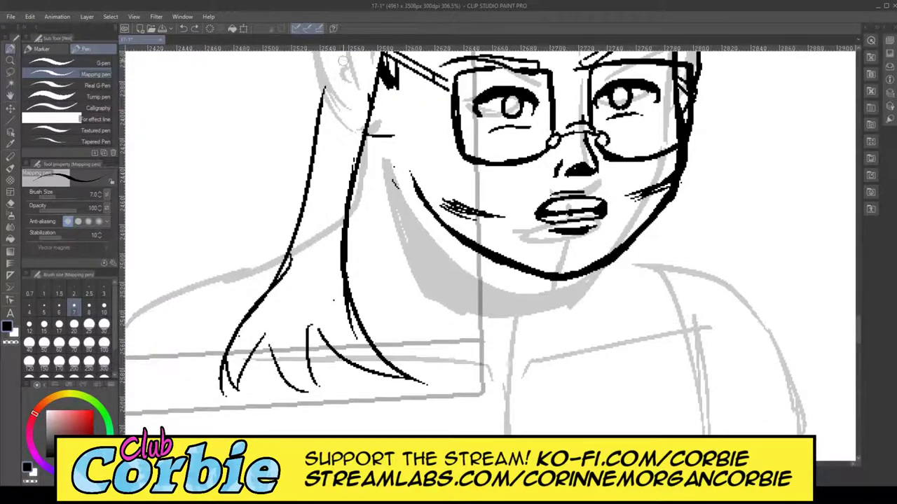
left_click_drag(329, 57, 204, 396)
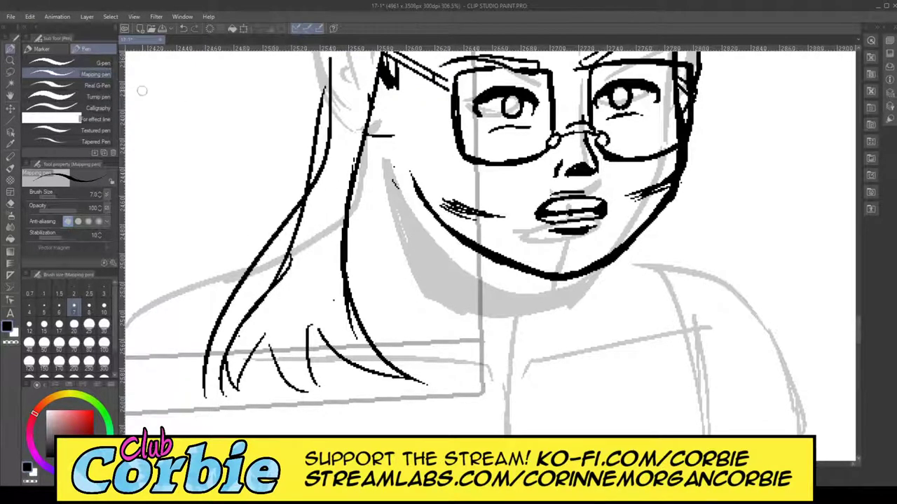
key("ctrl+z")
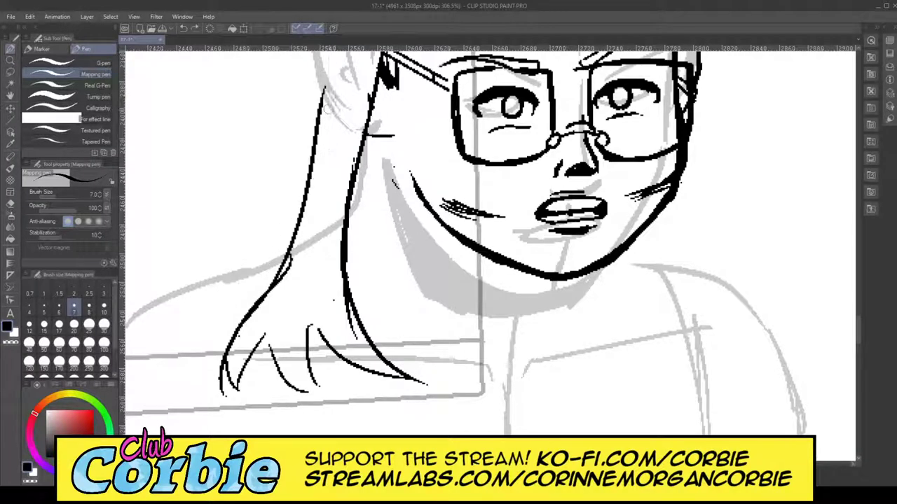
Step: Ink a new outer lock edge flaring over the shoulder, and erase its lower end and the overlapping parts of both edges
left_click_drag(330, 88, 181, 392)
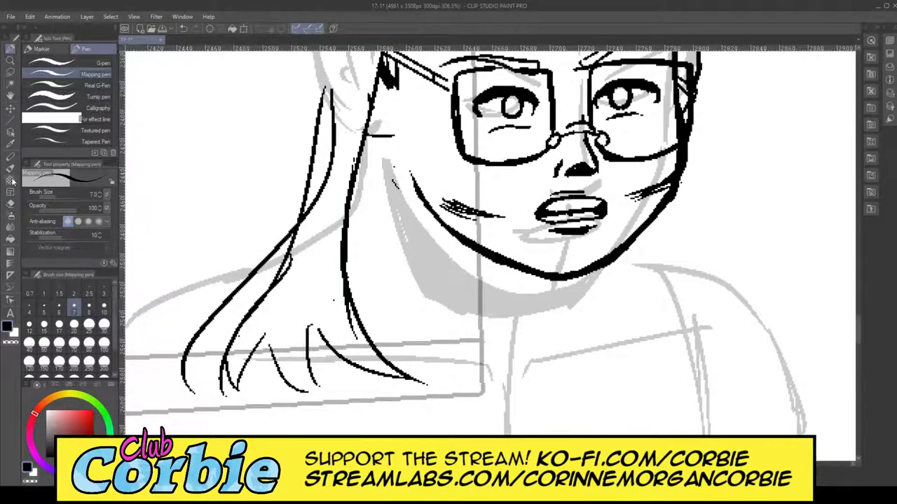
left_click(10, 204)
mouse_move(198, 323)
left_mouse_down()
mouse_move(194, 365)
mouse_move(177, 381)
left_mouse_up()
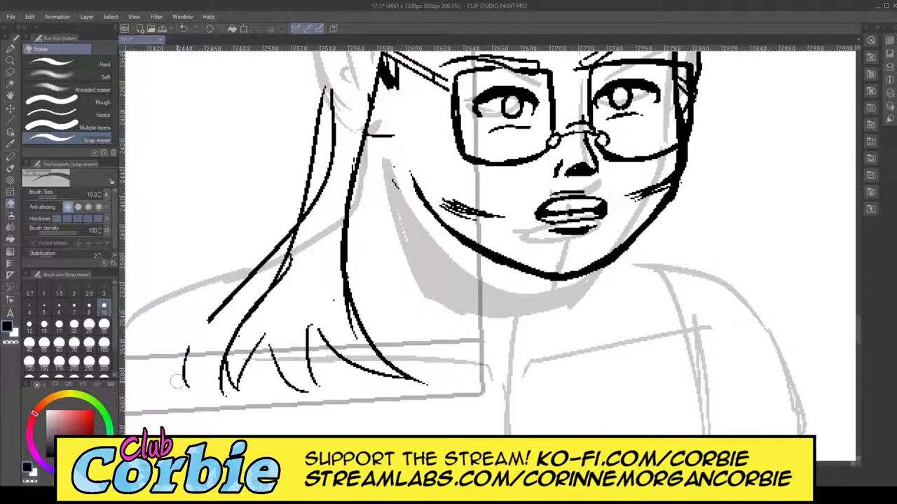
left_click_drag(191, 346, 186, 387)
mouse_move(227, 353)
left_mouse_down()
mouse_move(229, 397)
mouse_move(222, 357)
mouse_move(239, 319)
mouse_move(235, 340)
mouse_move(308, 232)
mouse_move(235, 324)
mouse_move(310, 222)
mouse_move(329, 185)
mouse_move(325, 160)
mouse_move(317, 209)
mouse_move(306, 234)
mouse_move(318, 183)
mouse_move(290, 249)
mouse_move(322, 169)
mouse_move(290, 245)
left_mouse_up()
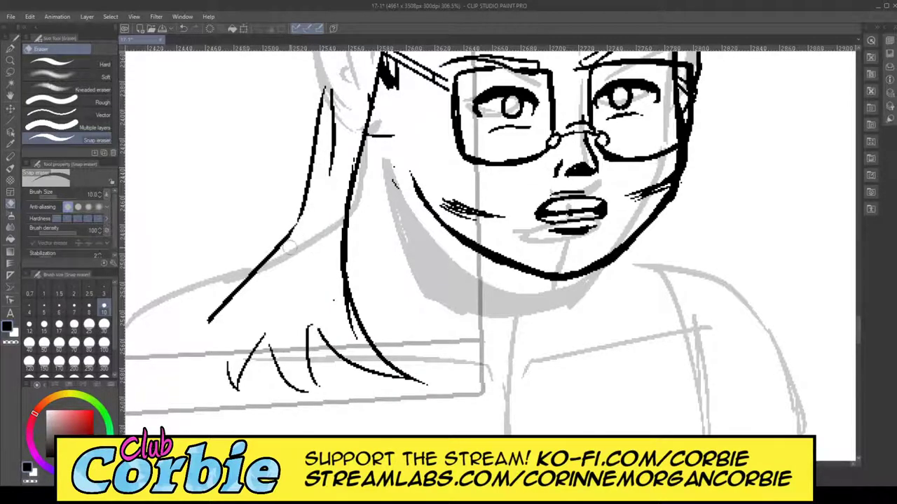
left_click_drag(330, 91, 331, 177)
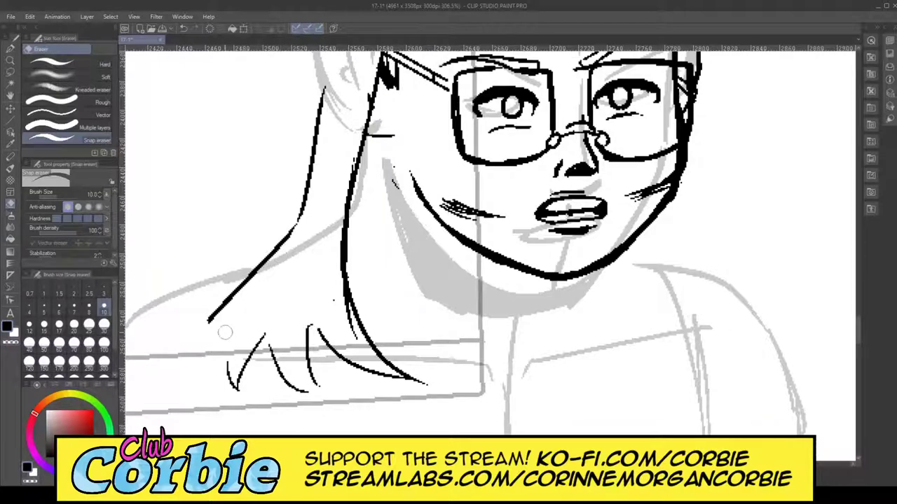
Step: Ink the hair lock's lower outer edge curving inward and retrace its pointed tips with a thicker line over the shoulder
left_click(11, 60)
left_click_drag(343, 223, 305, 272)
left_click(342, 203)
left_click(362, 254)
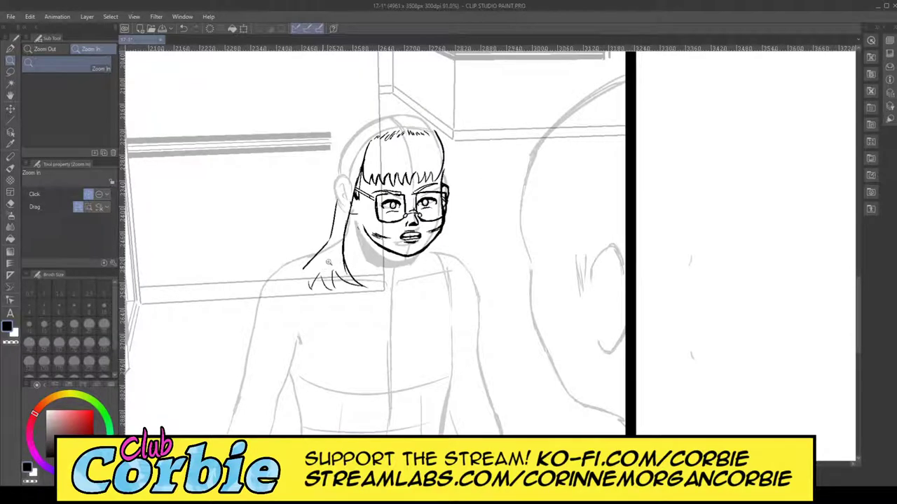
left_click(329, 262)
left_click(330, 261)
left_click(330, 260)
left_click(333, 258)
left_click(336, 256)
left_click(337, 254)
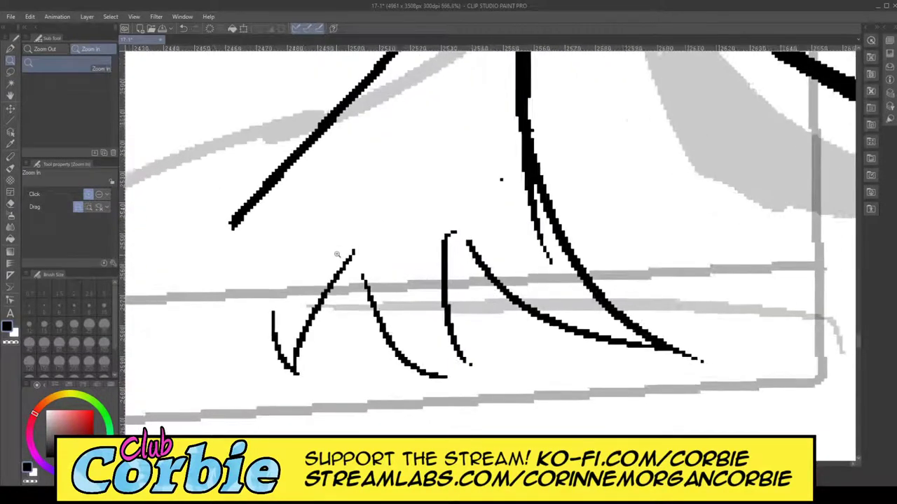
left_click(337, 254)
left_click(9, 49)
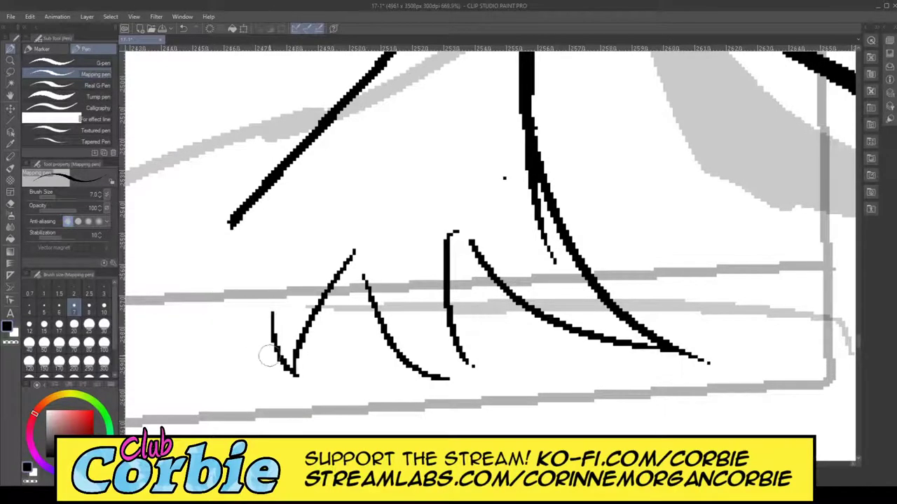
mouse_move(293, 374)
left_mouse_down()
mouse_move(280, 354)
mouse_move(258, 280)
mouse_move(269, 203)
mouse_move(308, 136)
left_mouse_up()
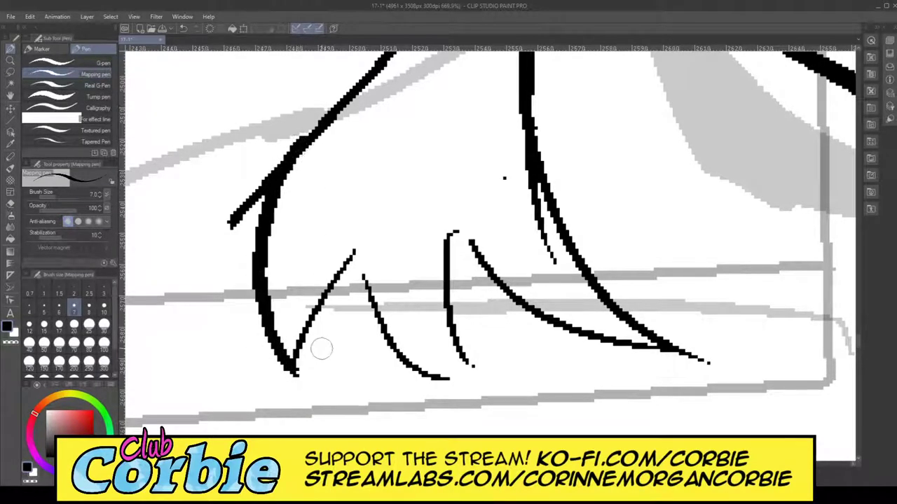
mouse_move(294, 372)
left_mouse_down()
mouse_move(320, 281)
mouse_move(351, 243)
mouse_move(354, 308)
mouse_move(375, 352)
mouse_move(417, 378)
mouse_move(468, 384)
mouse_move(440, 291)
mouse_move(452, 223)
mouse_move(488, 289)
mouse_move(543, 318)
mouse_move(676, 346)
left_mouse_up()
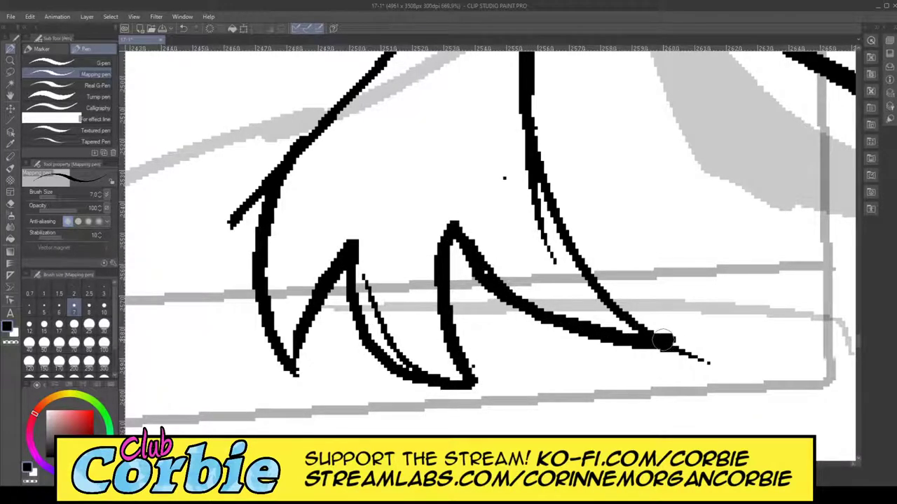
Step: Erase the stray dot, doubled lines and overshooting ends around the hair lock's lower edges and tips
left_click(10, 203)
mouse_move(498, 183)
left_mouse_down()
mouse_move(540, 233)
mouse_move(510, 164)
left_mouse_up()
left_click(555, 264)
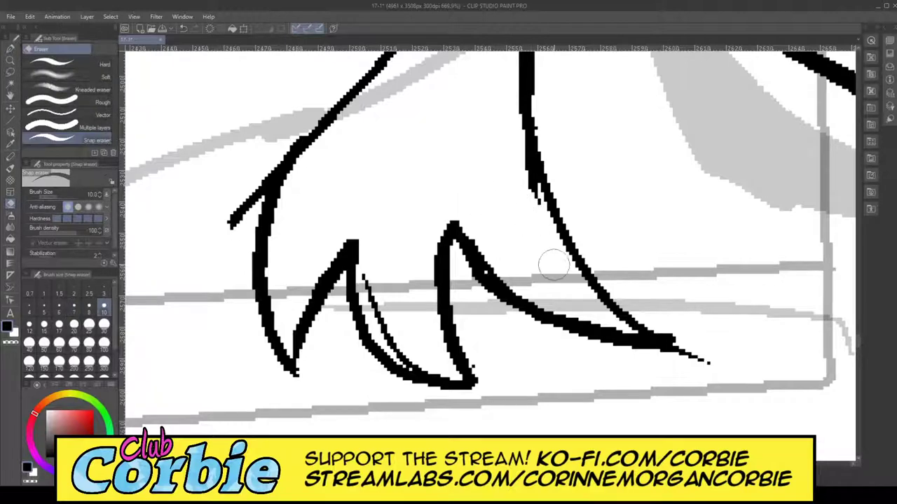
left_click_drag(531, 208, 510, 144)
left_click_drag(230, 233, 257, 178)
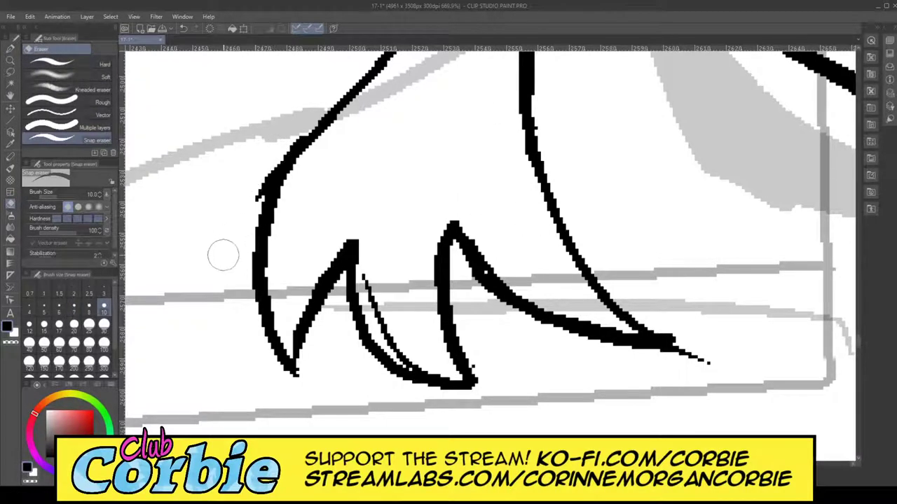
left_click_drag(281, 133, 242, 212)
mouse_move(371, 248)
left_mouse_down()
mouse_move(386, 326)
mouse_move(428, 359)
left_mouse_up()
left_click_drag(714, 350, 678, 351)
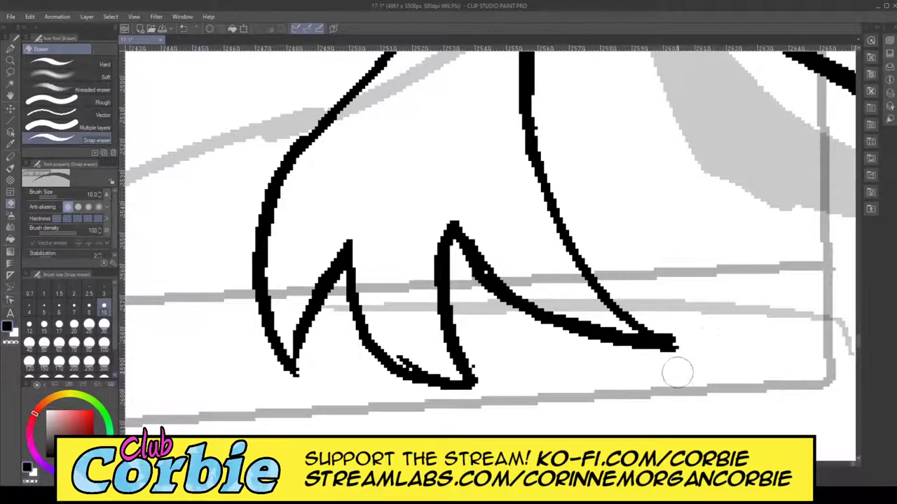
Step: Lasso the near cheek's hatch marks, move them slightly up toward the glasses, and lengthen their outer end with the Mapping pen
left_click(11, 62)
left_click_drag(237, 201, 138, 278)
scroll(277, 168, "up", 4)
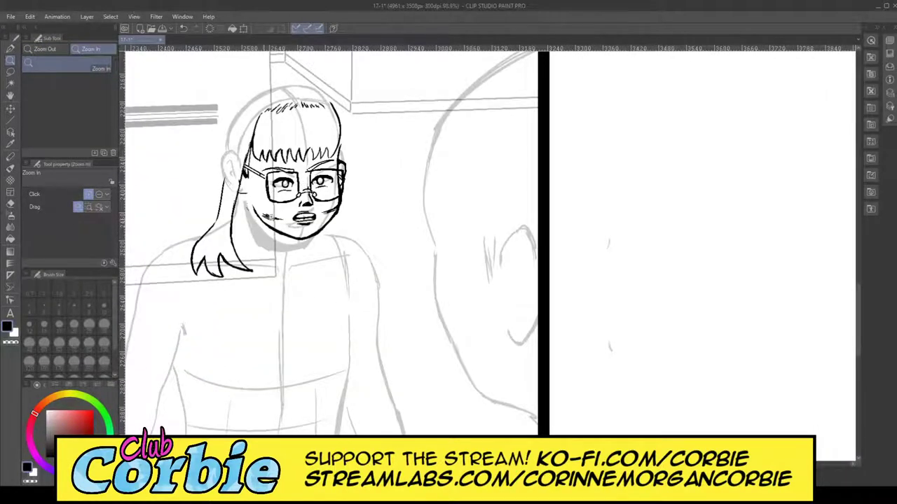
scroll(260, 220, "up", 5)
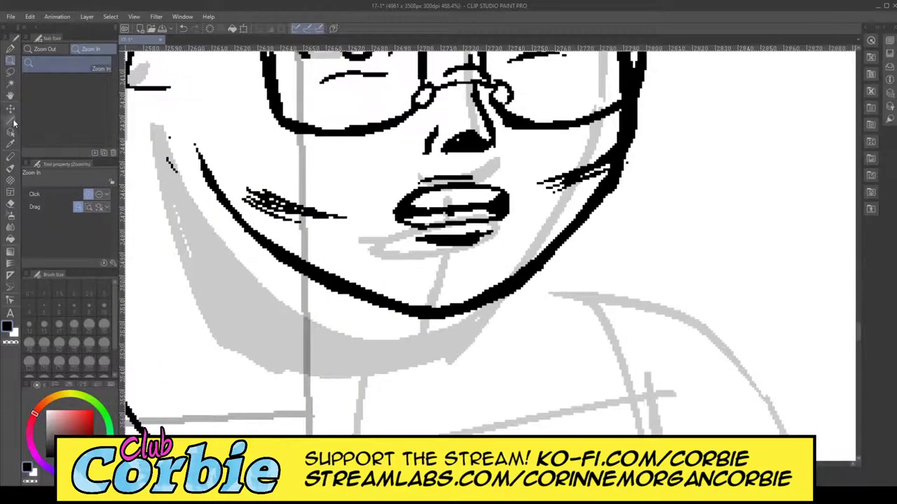
left_click(10, 71)
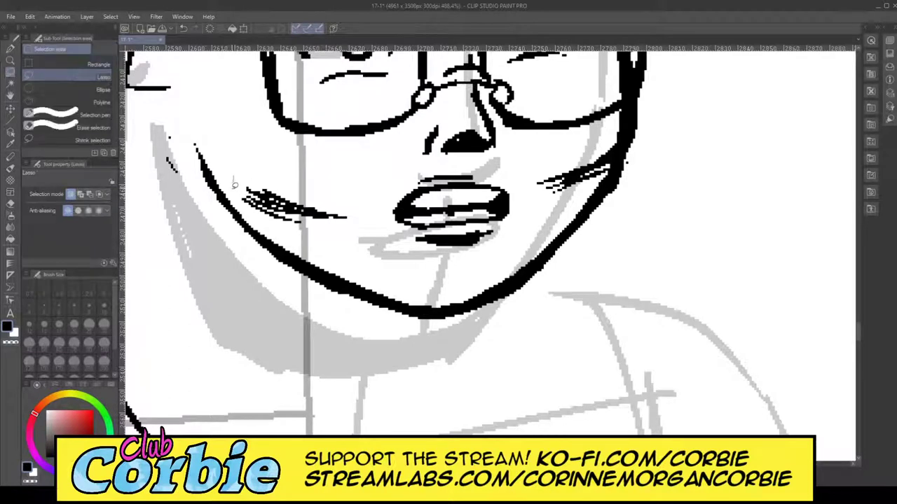
mouse_move(234, 184)
left_mouse_down()
mouse_move(280, 228)
mouse_move(338, 180)
mouse_move(237, 180)
left_mouse_up()
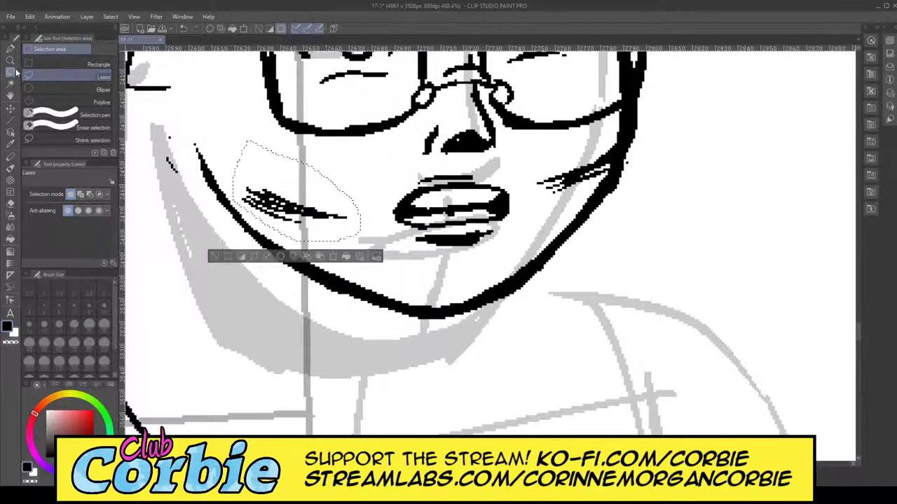
left_click(10, 108)
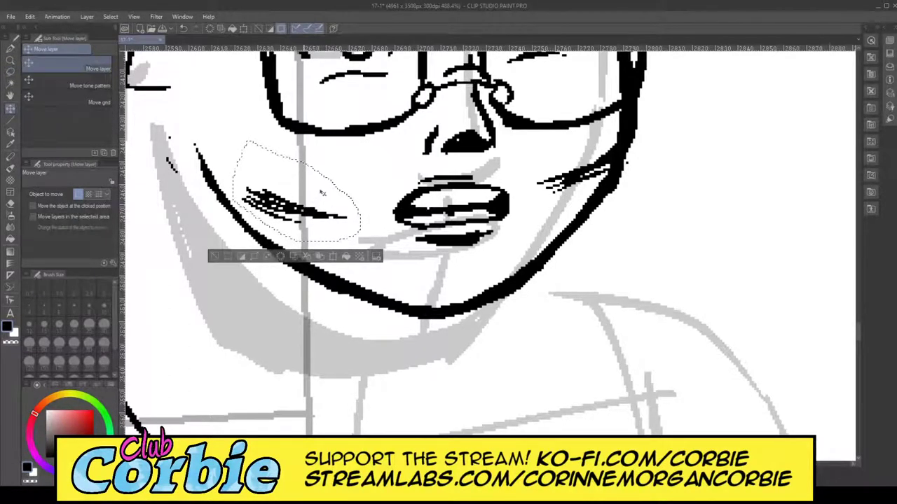
mouse_move(322, 193)
left_mouse_down()
mouse_move(334, 178)
mouse_move(317, 189)
mouse_move(267, 184)
left_mouse_up()
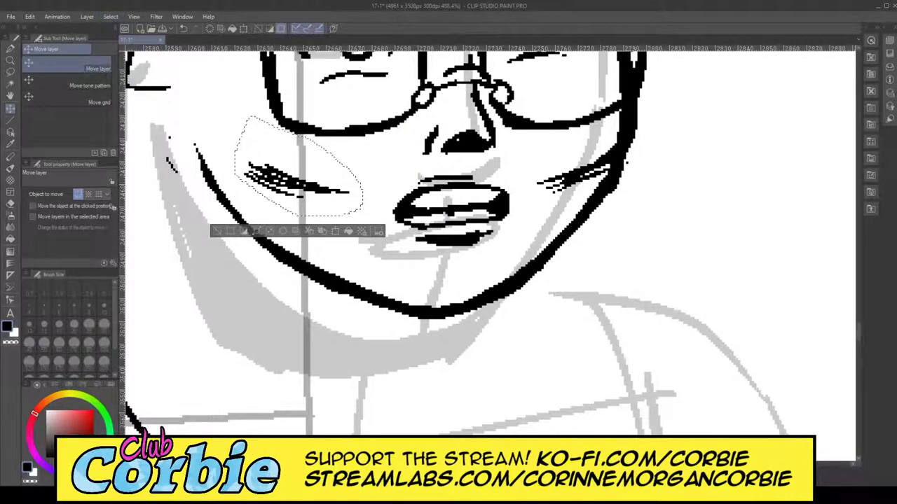
key("ctrl+d")
left_click(11, 49)
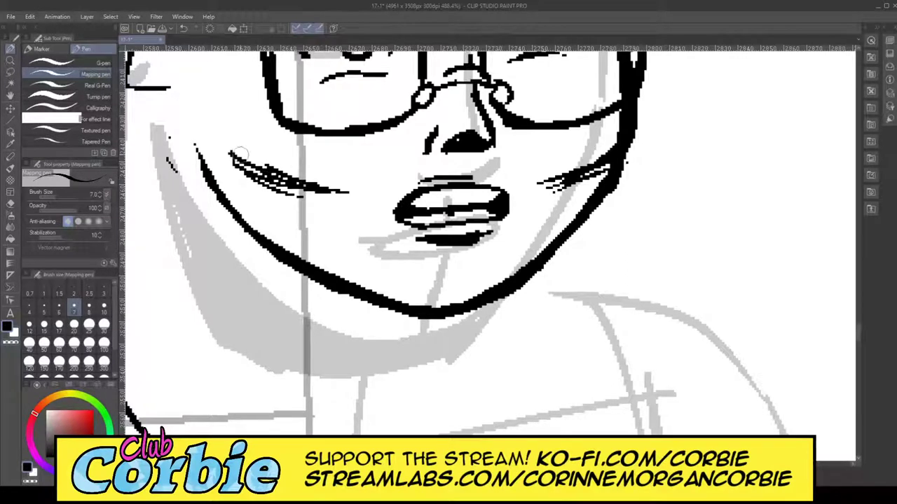
Step: Thicken the short line at the near earlobe into a solid shape and extend the near jawline up toward it
left_click(13, 62)
left_click_drag(200, 167, 146, 183)
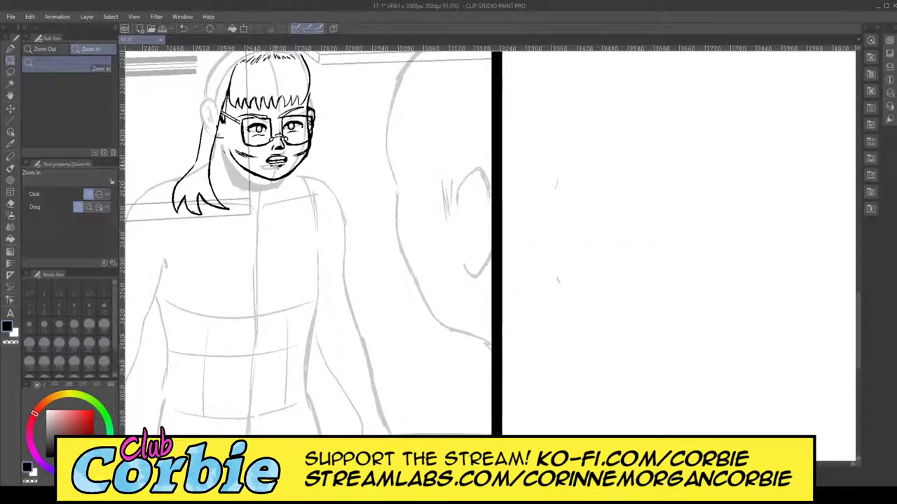
scroll(279, 149, "down", 3)
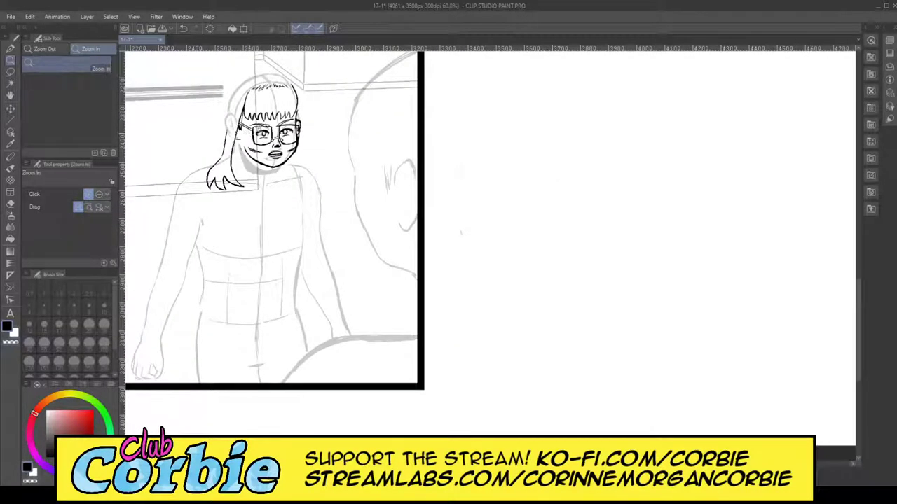
scroll(257, 124, "up", 4)
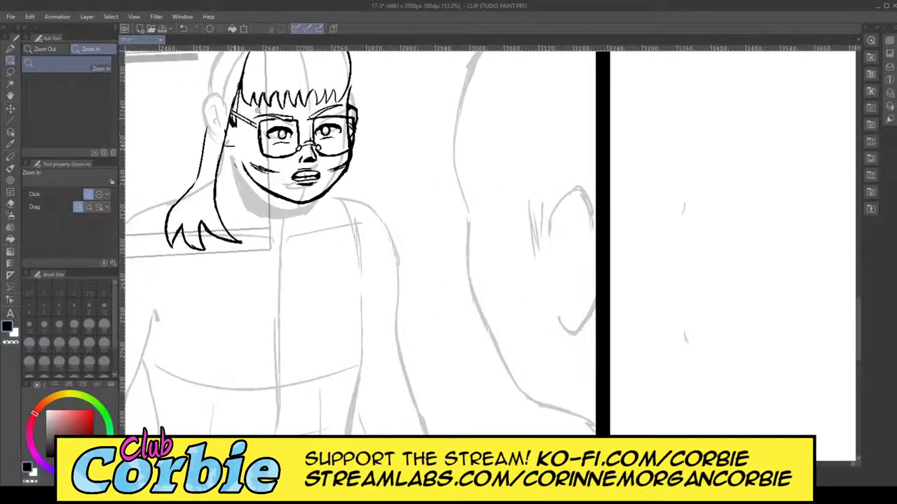
scroll(258, 112, "up", 3)
scroll(254, 153, "up", 2)
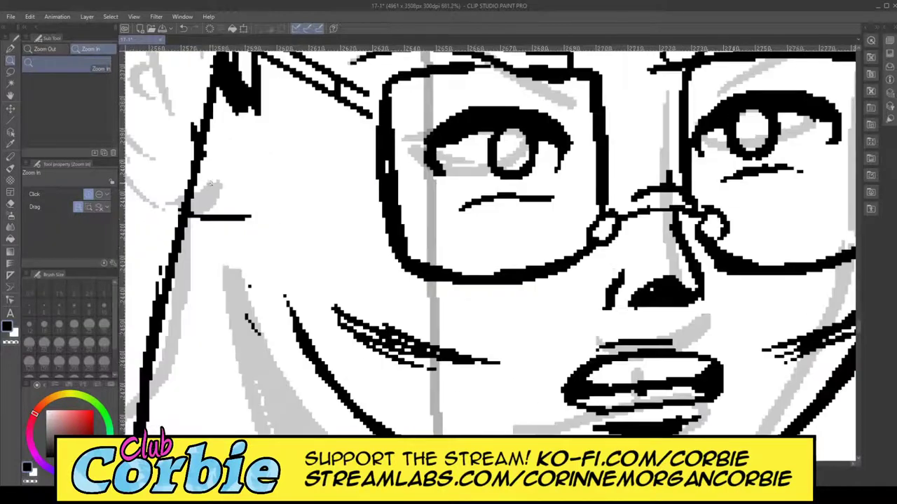
left_click(10, 49)
mouse_move(238, 219)
left_mouse_down()
mouse_move(268, 224)
mouse_move(233, 223)
mouse_move(262, 224)
mouse_move(254, 237)
mouse_move(316, 351)
left_mouse_up()
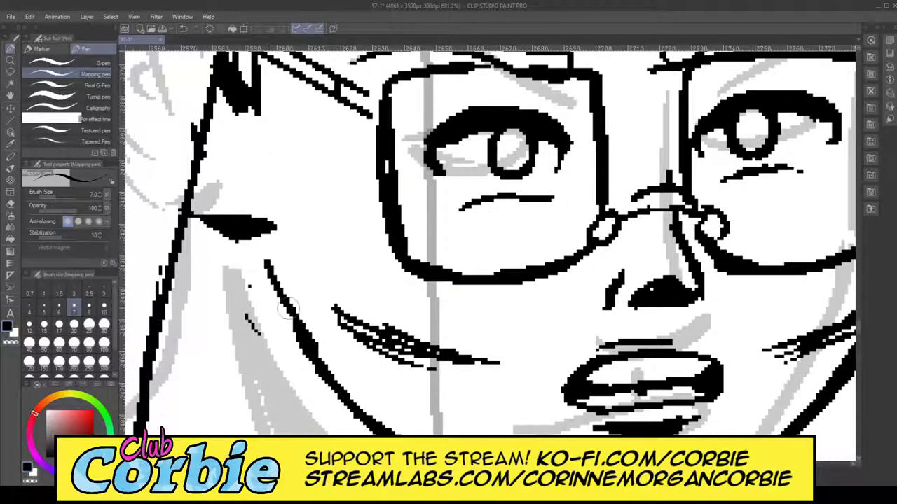
mouse_move(272, 284)
left_mouse_down()
mouse_move(314, 359)
mouse_move(266, 268)
mouse_move(347, 417)
left_mouse_up()
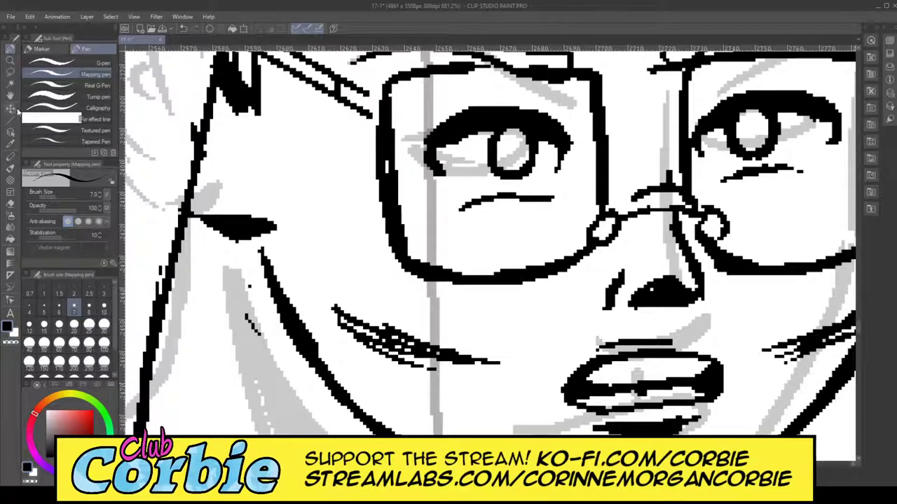
Step: Examine the inked fringe, sideburn and glasses up close and the head's overall look against the full figure
left_click(12, 63)
left_click_drag(259, 210, 218, 236)
left_click_drag(274, 138, 304, 127)
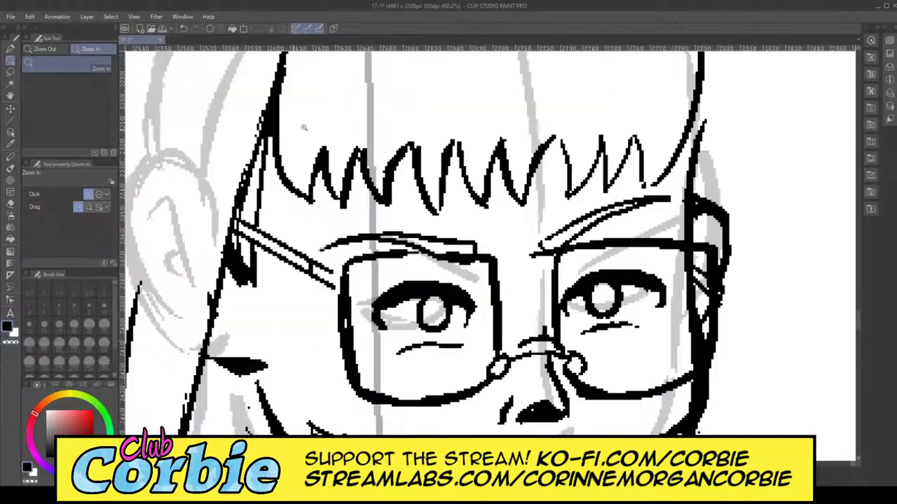
left_click_drag(223, 140, 239, 135)
key("p")
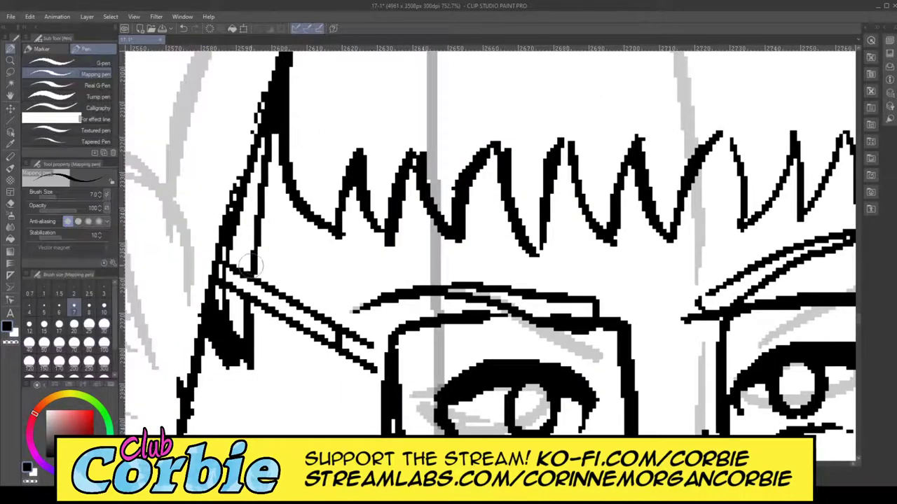
left_click(11, 63)
left_click_drag(276, 147, 205, 165)
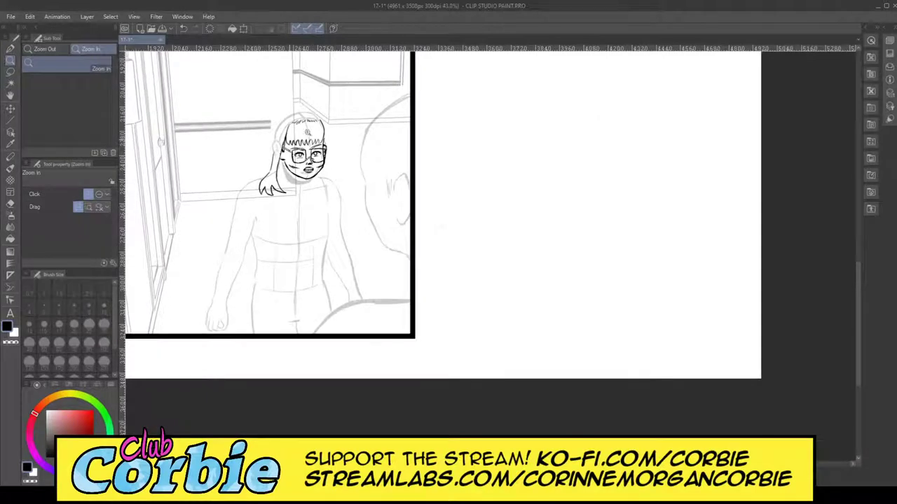
left_click_drag(286, 139, 303, 138)
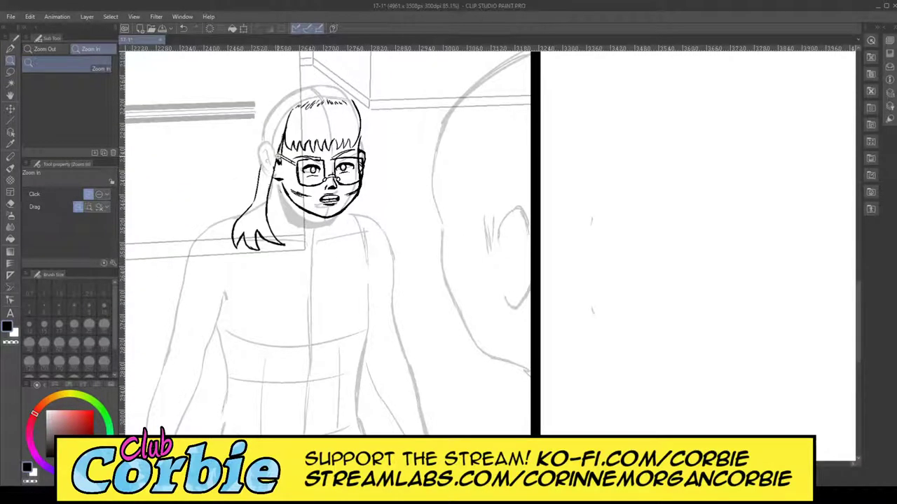
Step: Ink the hair's outer edge from the shoulder lock up past the near ear and along the sketched crown
left_click_drag(257, 110, 321, 139)
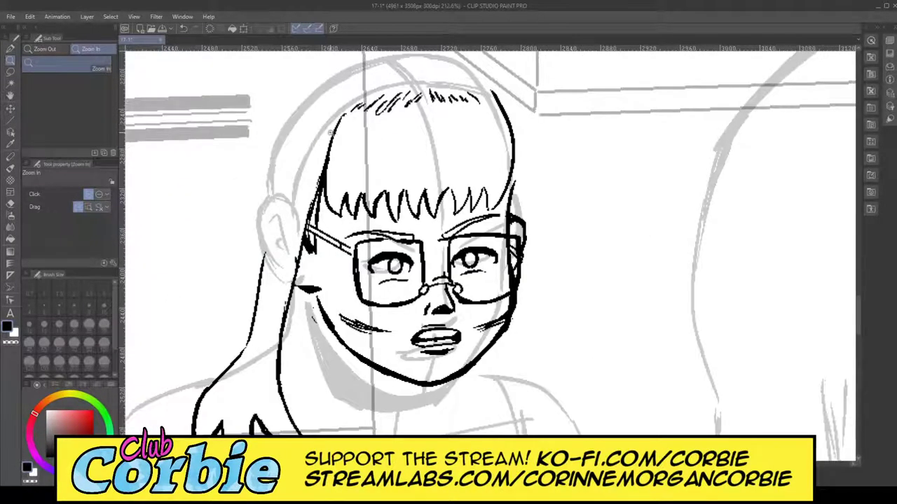
left_click(330, 139)
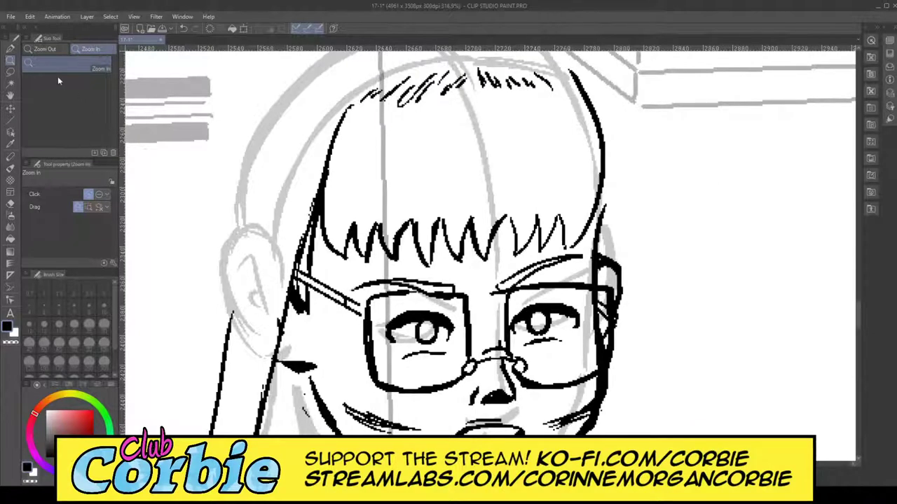
left_click(10, 49)
left_click_drag(237, 298, 300, 104)
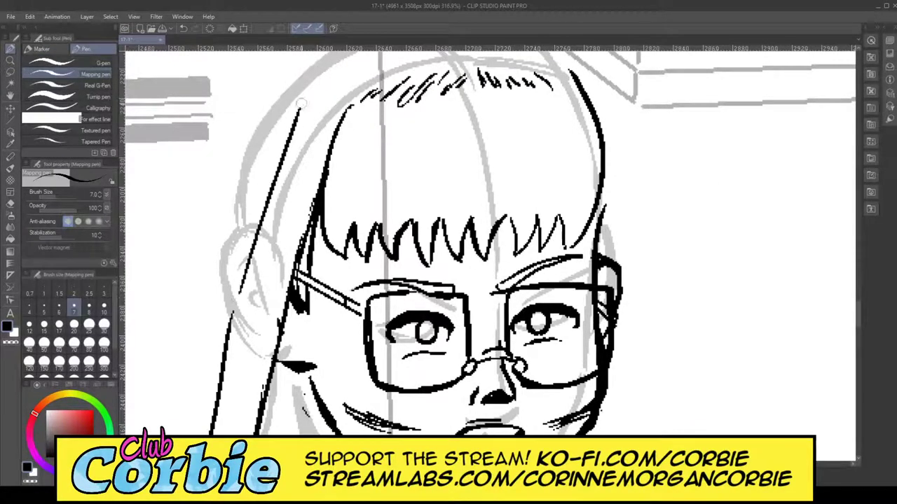
left_click_drag(232, 313, 245, 269)
left_click_drag(308, 96, 350, 65)
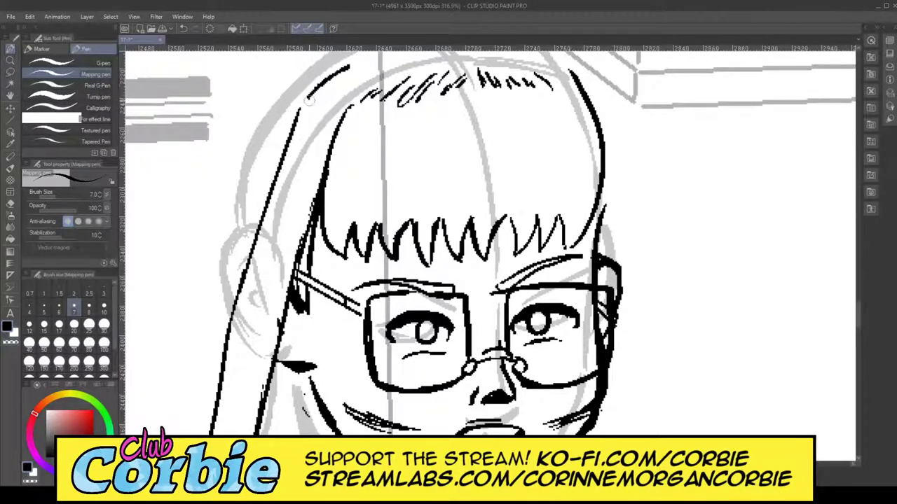
Step: Ink a new inner edge for the near hair lock, closer to the neck and running past the old tip
left_click(10, 61)
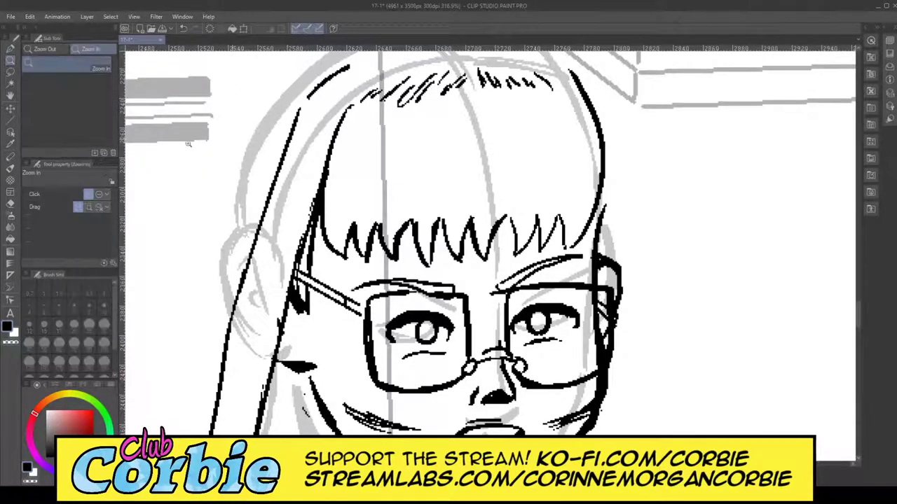
left_click_drag(241, 135, 154, 141)
left_click_drag(288, 150, 308, 138)
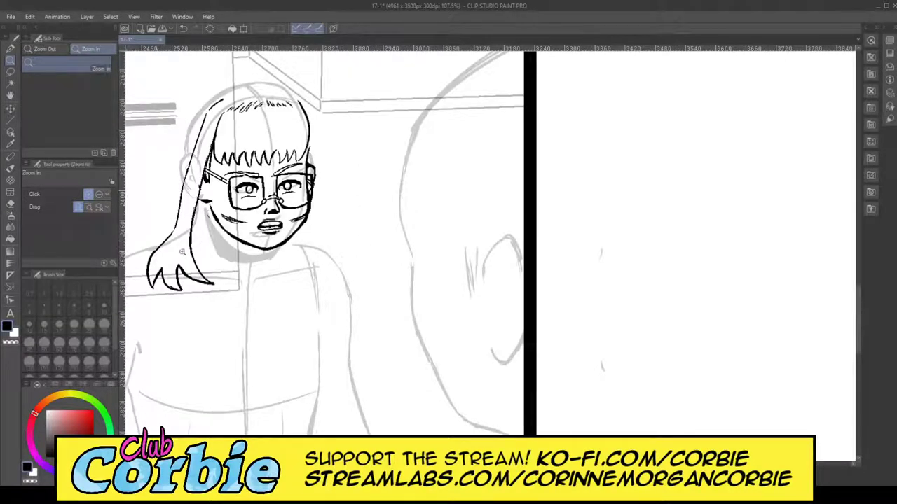
mouse_move(182, 252)
left_mouse_down()
mouse_move(211, 224)
mouse_move(234, 170)
mouse_move(162, 166)
left_mouse_up()
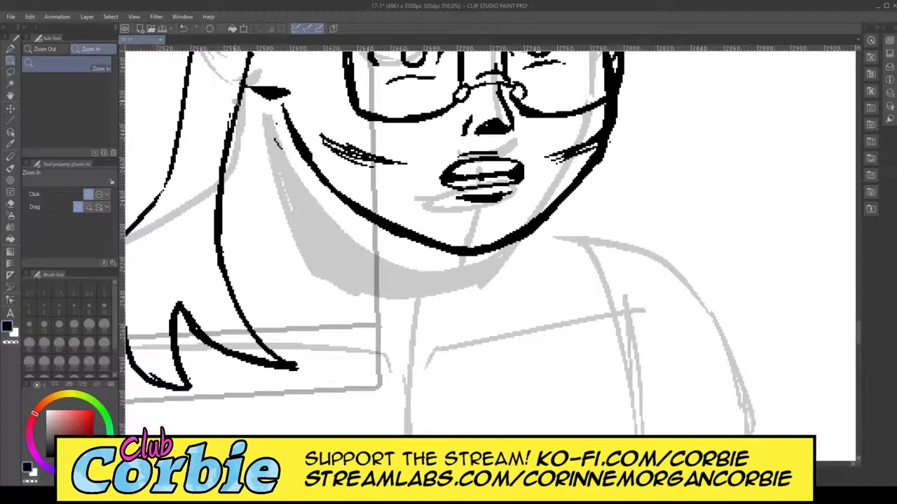
left_click(11, 50)
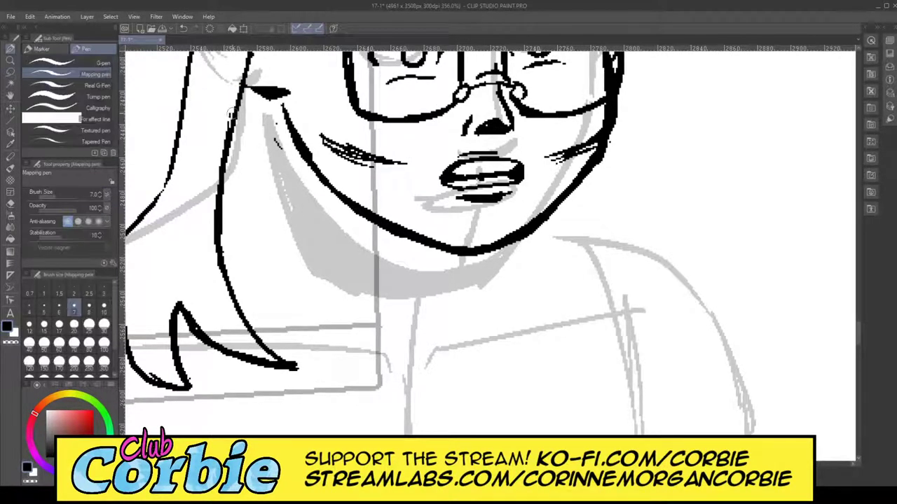
mouse_move(245, 63)
left_mouse_down()
mouse_move(237, 313)
mouse_move(284, 363)
left_mouse_up()
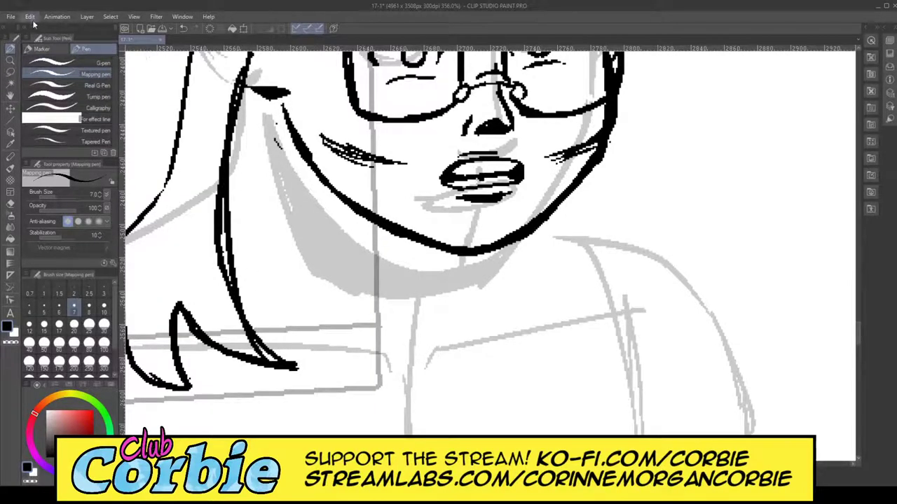
key("ctrl+z")
left_click_drag(248, 54, 309, 380)
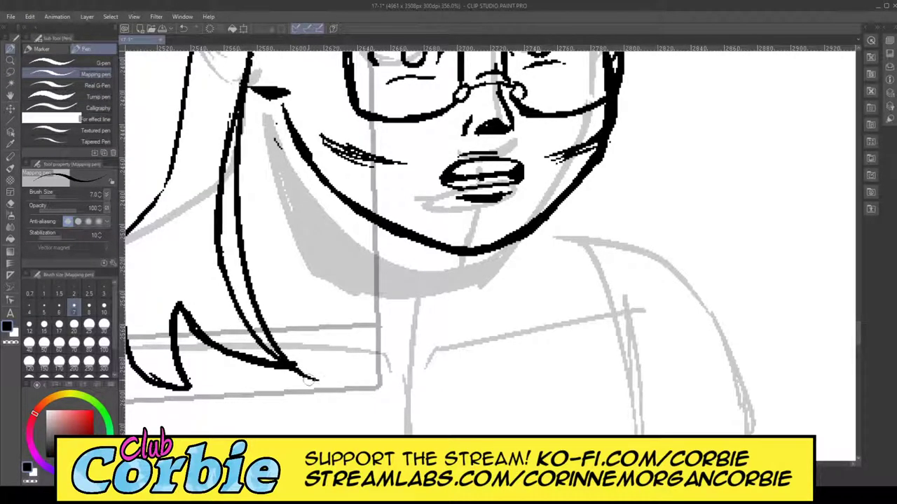
Step: Erase the hair lock's old inner edge and overshooting tip, and ink the new edge to a clean point
left_click(11, 204)
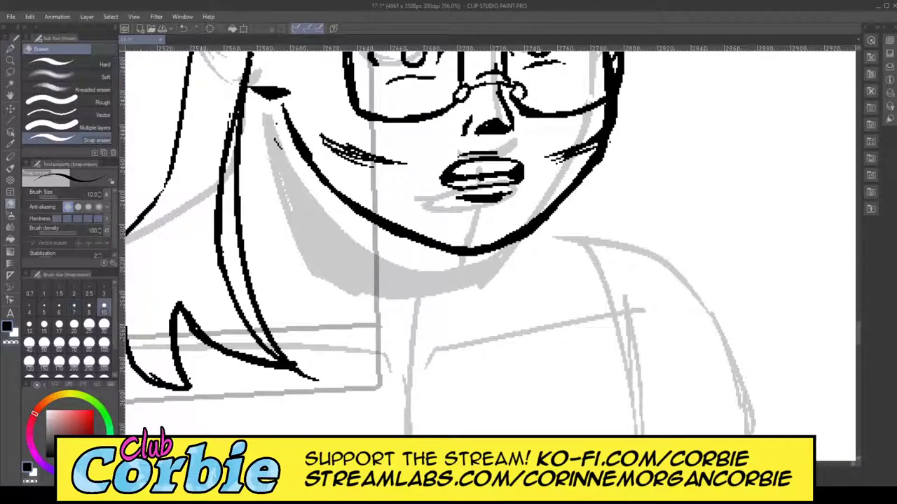
mouse_move(232, 309)
left_mouse_down()
mouse_move(214, 185)
mouse_move(222, 247)
mouse_move(233, 109)
left_mouse_up()
mouse_move(233, 291)
left_mouse_down()
mouse_move(255, 347)
mouse_move(311, 381)
left_mouse_up()
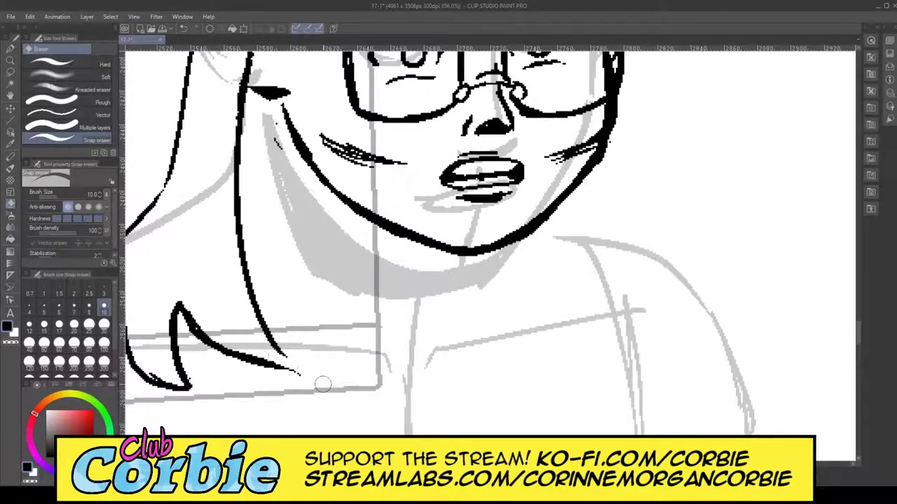
key("p")
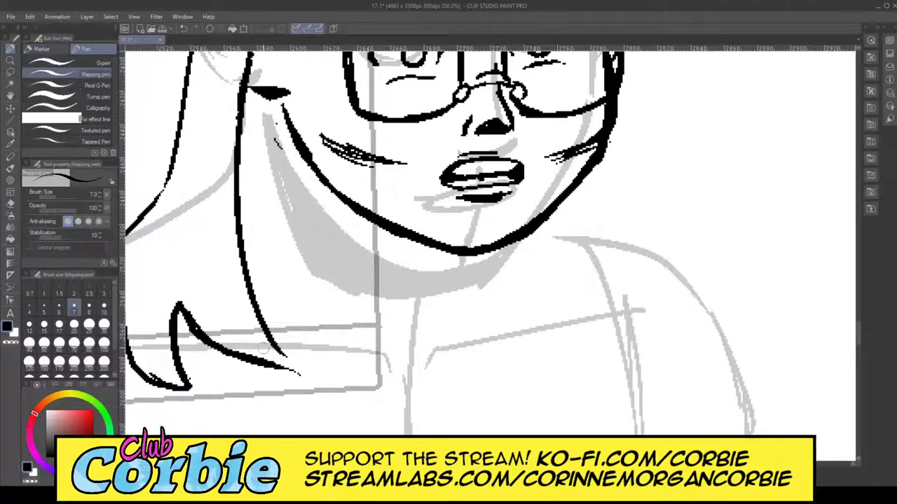
mouse_move(278, 355)
left_mouse_down()
mouse_move(301, 374)
mouse_move(283, 372)
mouse_move(298, 373)
left_mouse_up()
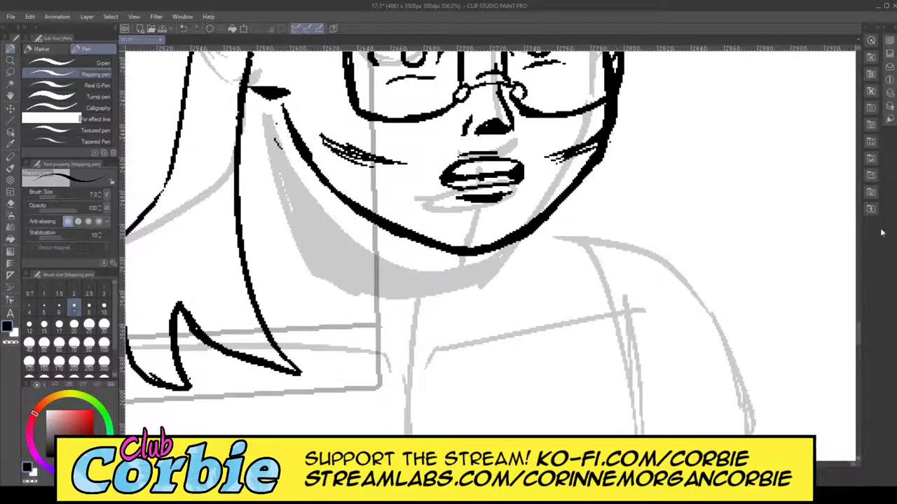
Step: Ink the near earlobe's curve beside the hair edge and a long hair edge from the far temple down over the shoulder
left_click_drag(861, 329, 861, 325)
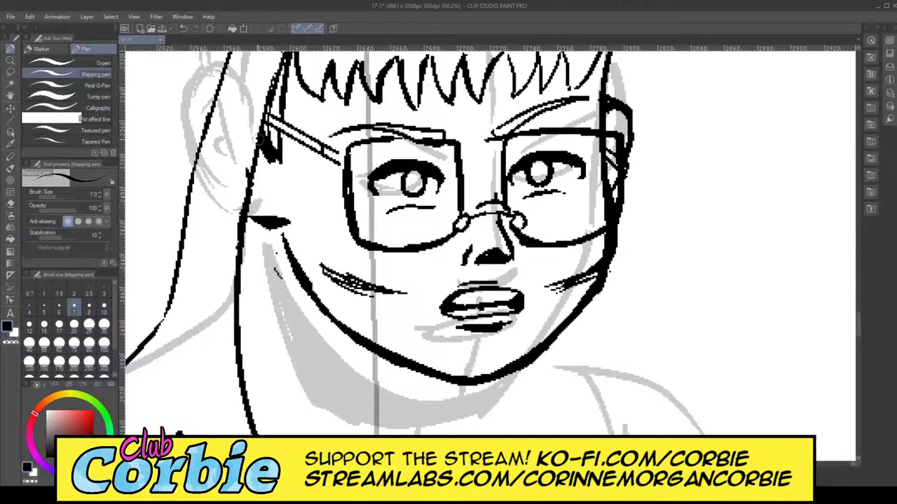
mouse_move(263, 117)
left_mouse_down()
mouse_move(247, 202)
mouse_move(277, 220)
mouse_move(257, 219)
left_mouse_up()
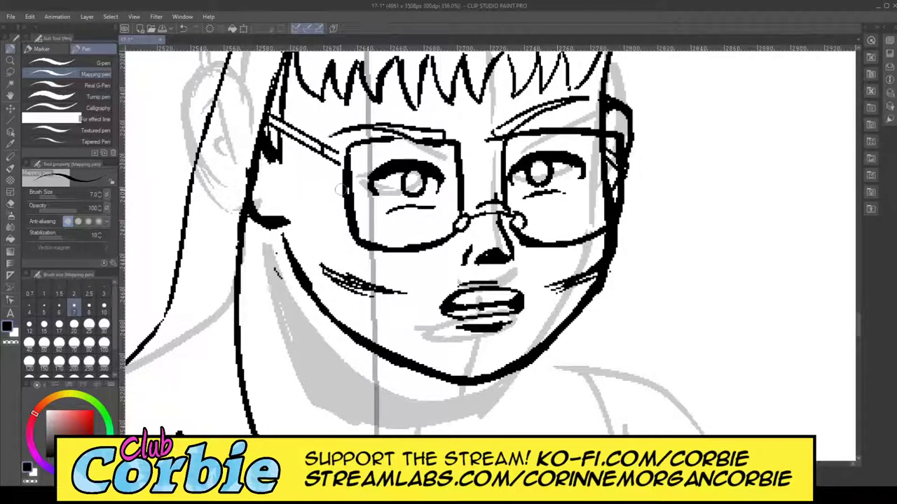
left_click_drag(605, 153, 616, 168)
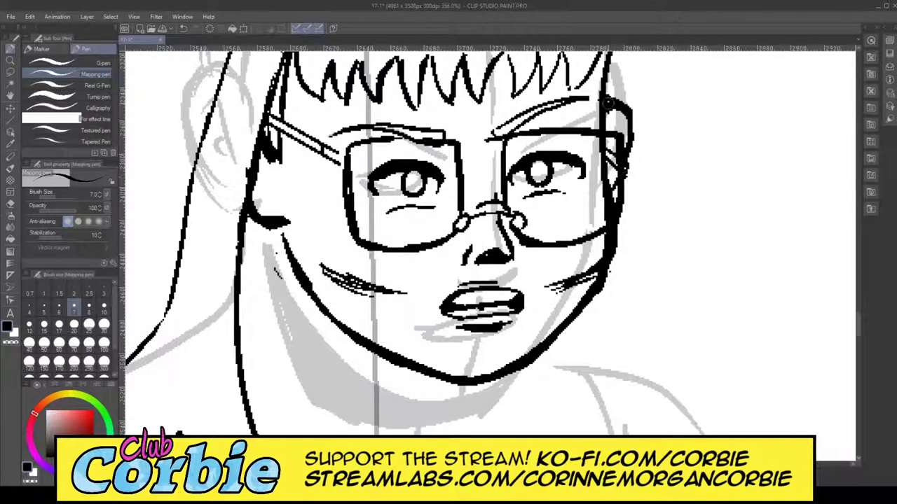
left_click_drag(607, 103, 700, 435)
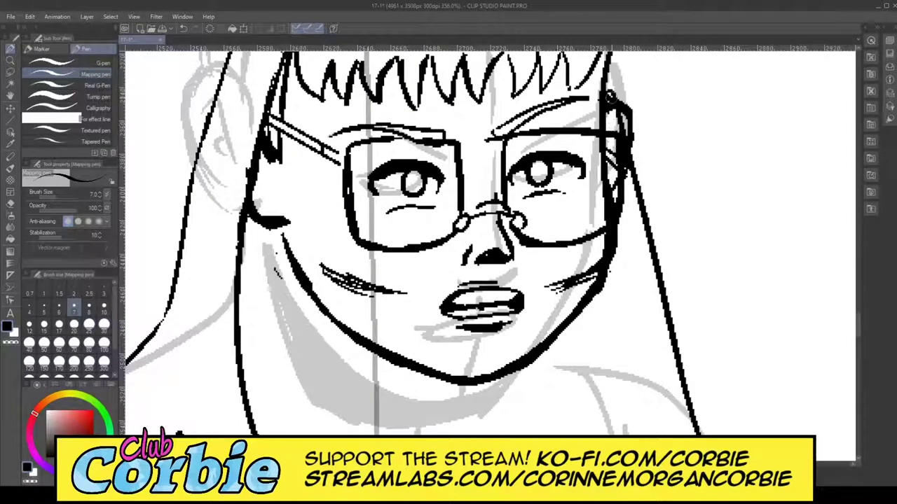
Step: Ink the far-side hair lock's inner edge, its flared outer edge and the pointed tips over the far shoulder
left_click_drag(619, 144, 666, 433)
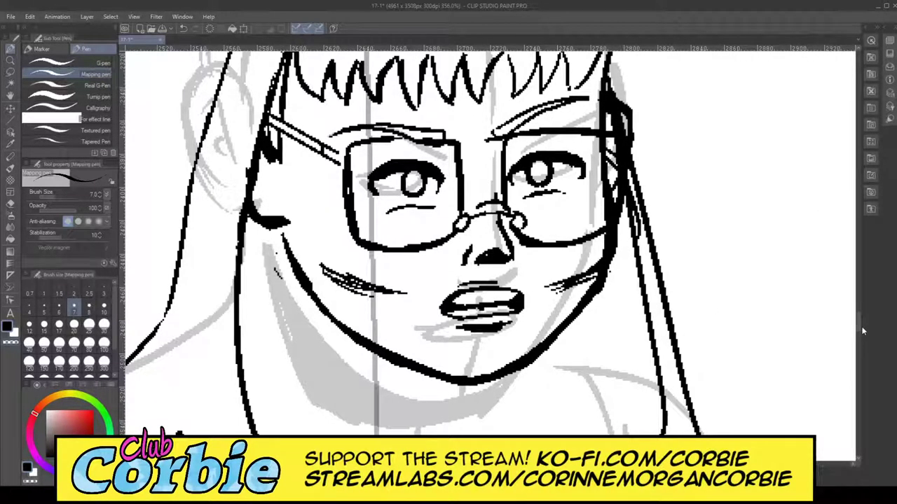
left_click_drag(859, 323, 861, 334)
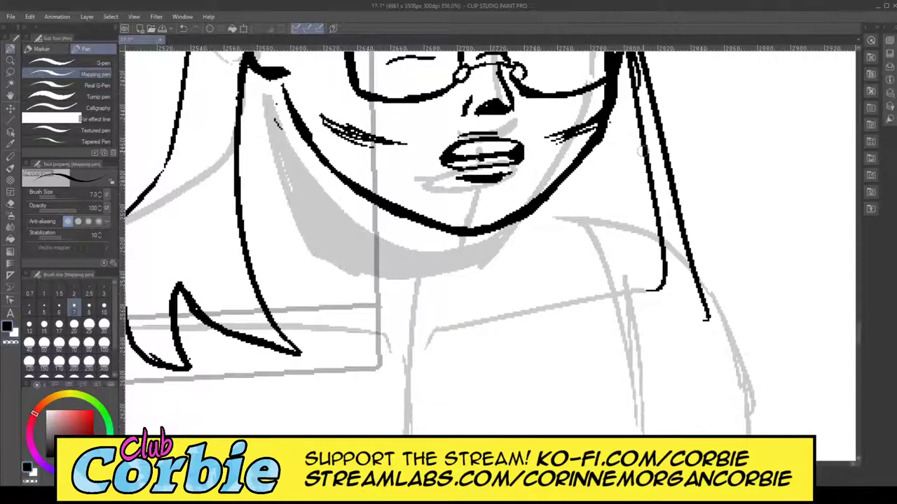
mouse_move(655, 168)
left_mouse_down()
mouse_move(597, 352)
mouse_move(699, 277)
mouse_move(677, 378)
mouse_move(752, 360)
mouse_move(737, 384)
mouse_move(802, 273)
left_mouse_up()
left_click_drag(687, 86, 817, 312)
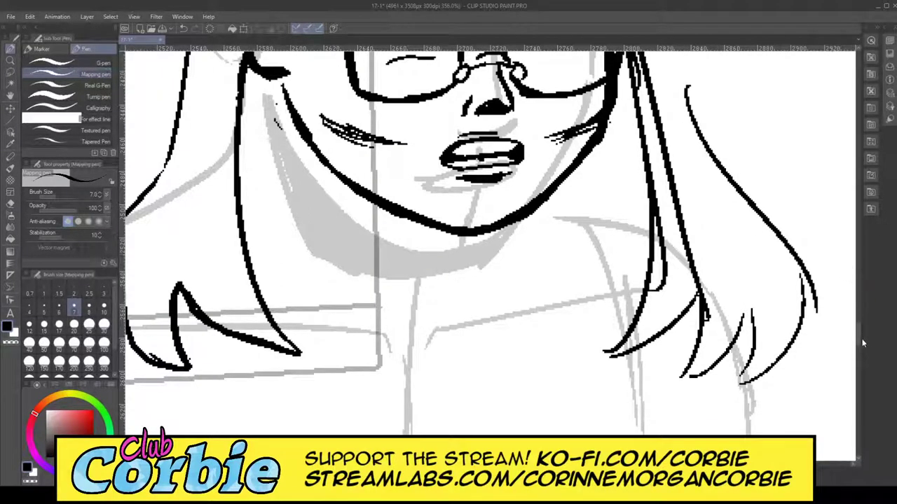
Step: Ink the far hair's outer edge upward beside the glasses with several strokes and erase the surplus lines to thin it
scroll(863, 344, "up", 5)
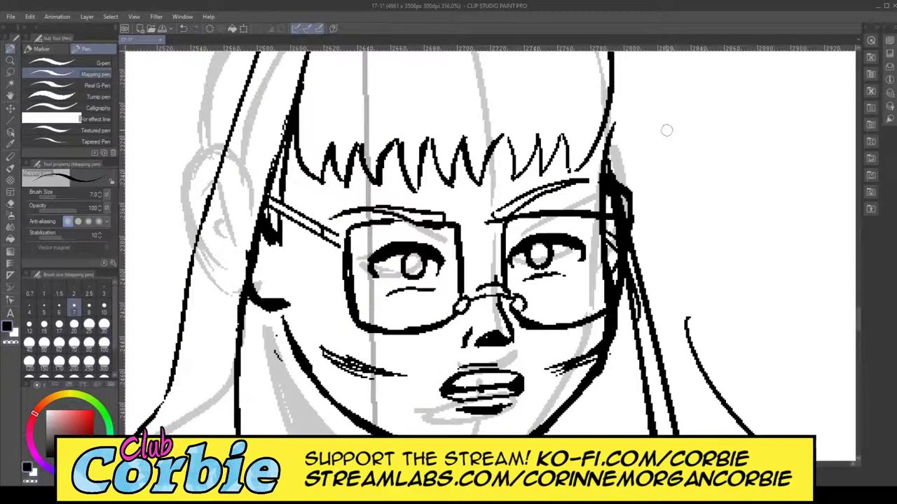
mouse_move(661, 114)
left_mouse_down()
mouse_move(669, 187)
mouse_move(709, 361)
left_mouse_up()
left_click_drag(666, 116, 695, 350)
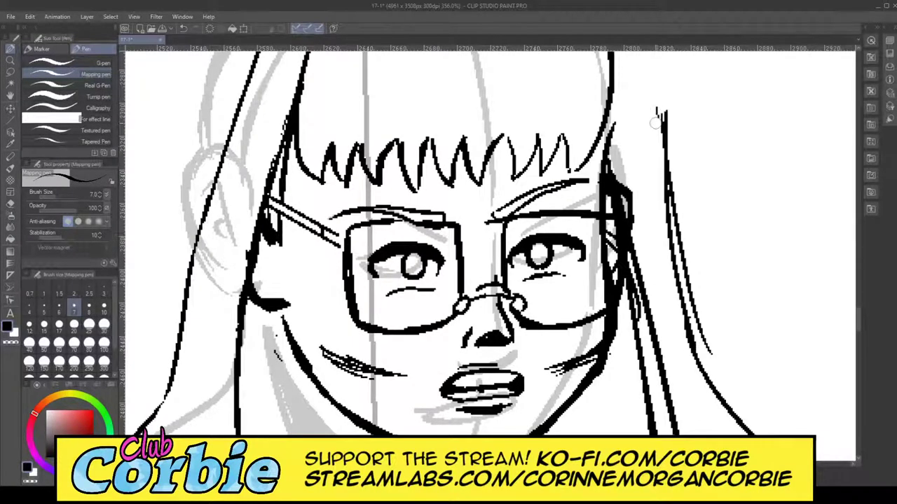
left_click_drag(657, 113, 674, 332)
left_click(10, 203)
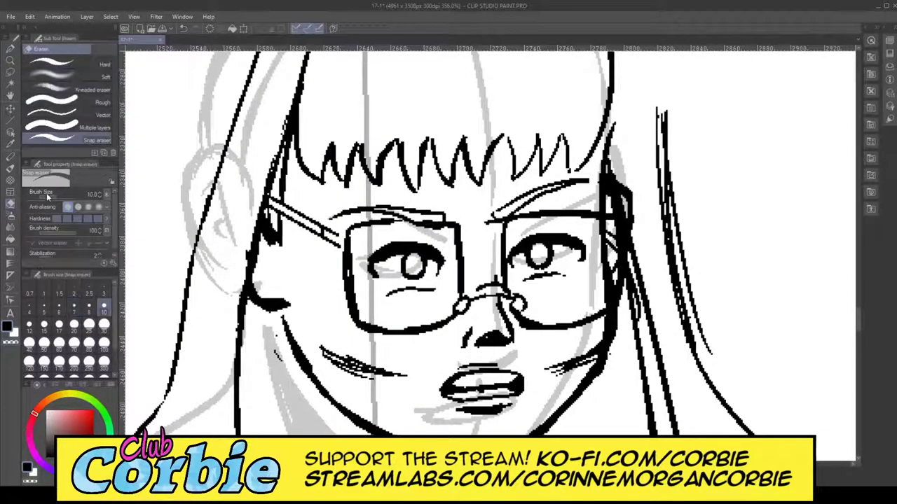
mouse_move(655, 105)
left_mouse_down()
mouse_move(678, 264)
mouse_move(663, 139)
mouse_move(687, 223)
left_mouse_up()
mouse_move(678, 176)
left_mouse_down()
mouse_move(712, 349)
mouse_move(695, 326)
left_mouse_up()
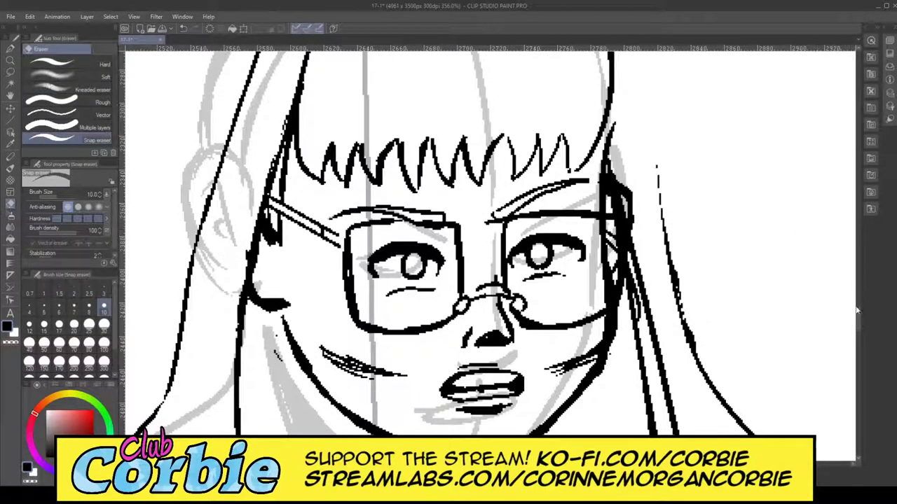
Step: Ink the far hair edge from the upper crown down past the temple and erase its overshooting lower end
left_click_drag(859, 322, 856, 313)
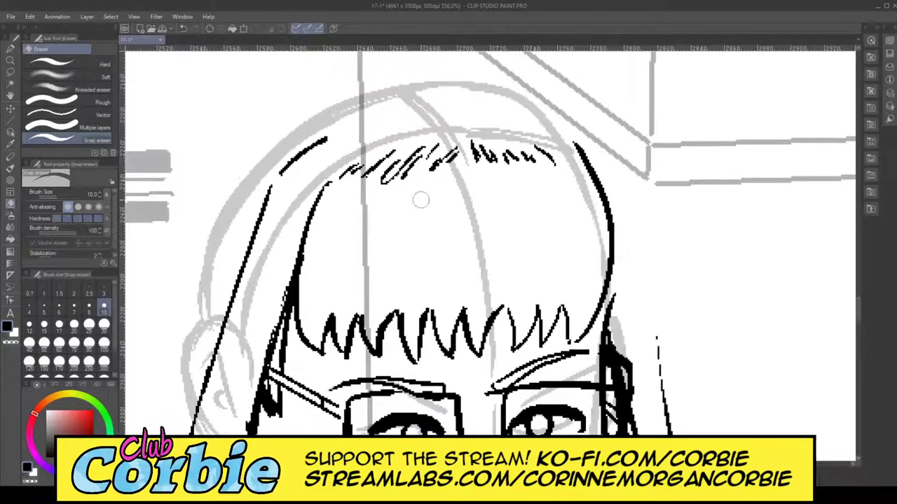
left_click(11, 49)
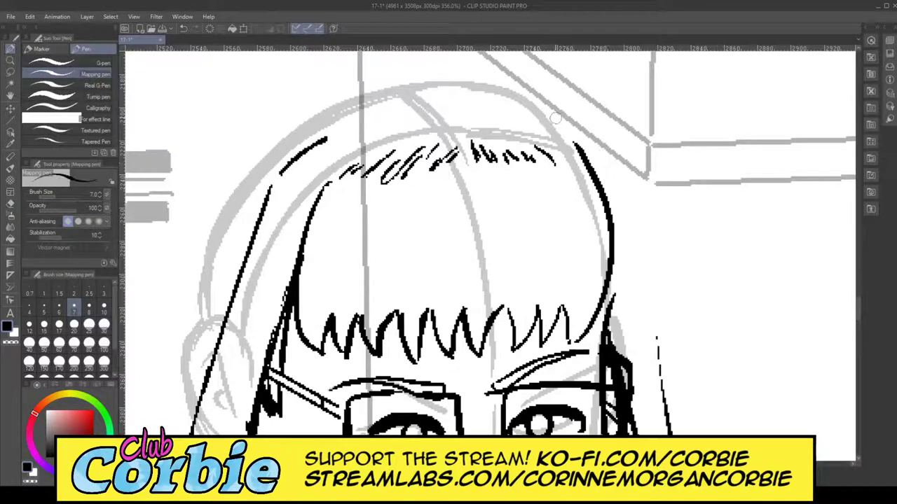
mouse_move(554, 110)
left_mouse_down()
mouse_move(610, 149)
mouse_move(673, 375)
left_mouse_up()
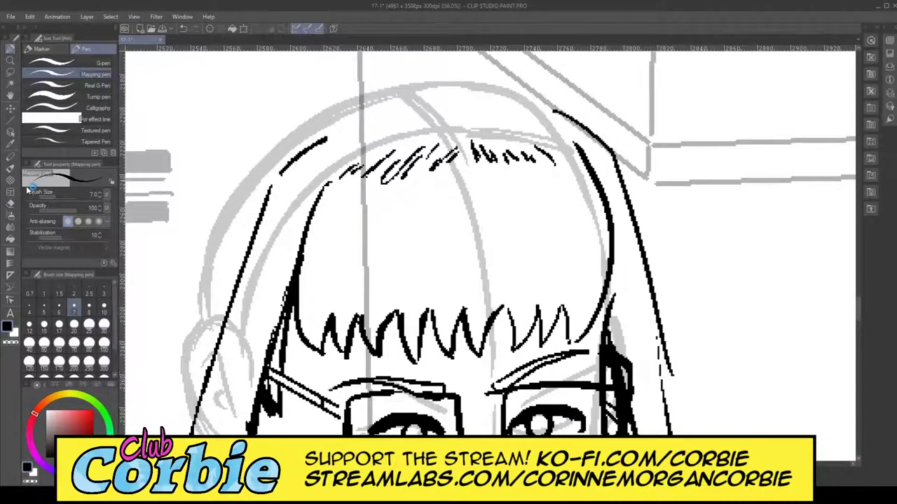
left_click(10, 204)
left_click_drag(665, 324, 678, 384)
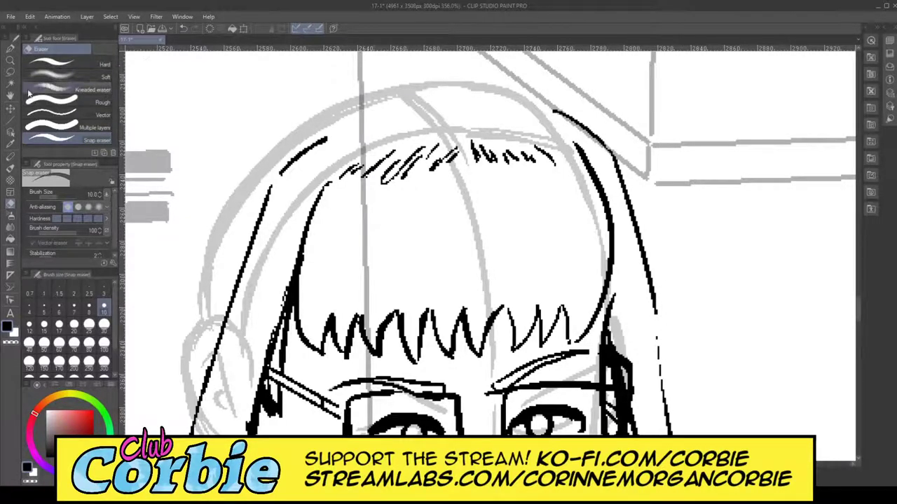
Step: Examine the inked head's size and placement against the sketched body in the comic panel
left_click(10, 62)
mouse_move(428, 107)
left_mouse_down()
mouse_move(301, 110)
mouse_move(309, 111)
left_mouse_up()
left_click(428, 108)
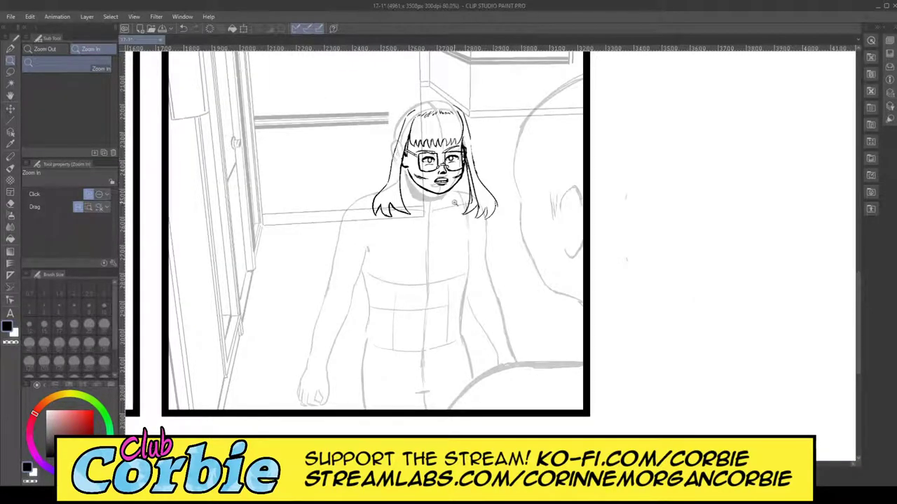
left_click_drag(445, 182, 466, 154)
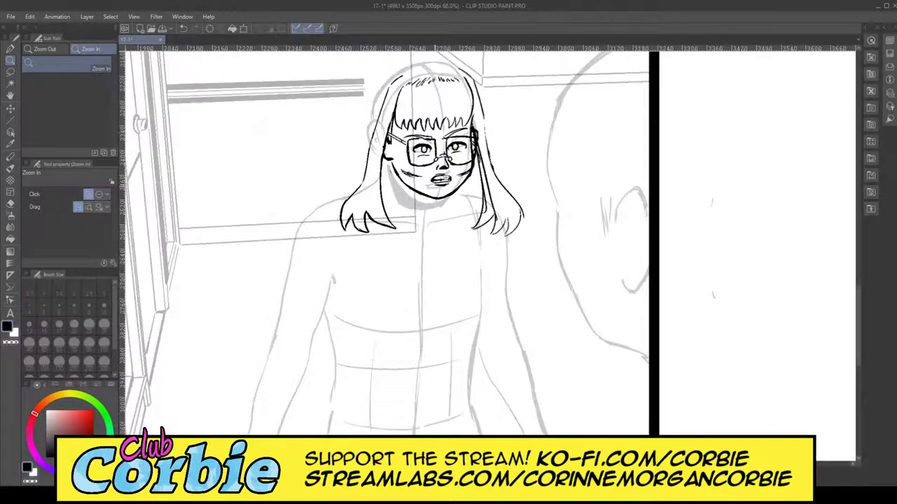
scroll(436, 193, "up", 2)
scroll(398, 178, "up", 3)
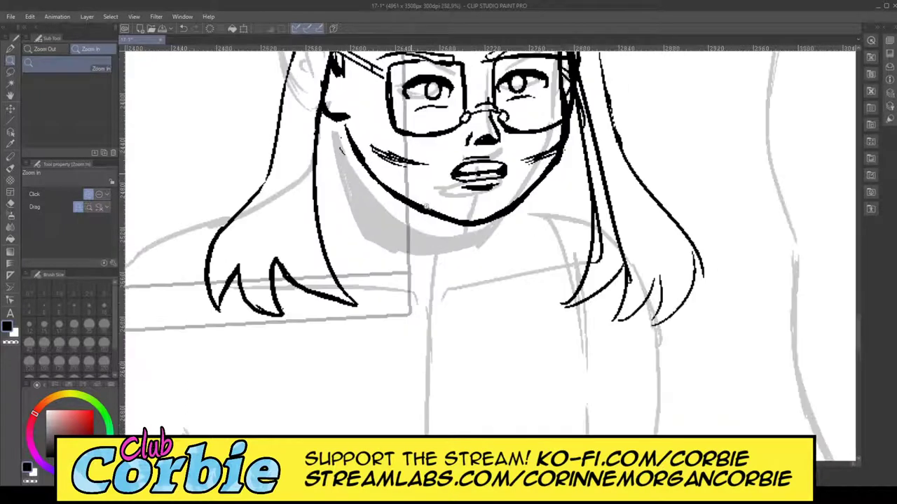
scroll(413, 187, "up", 1)
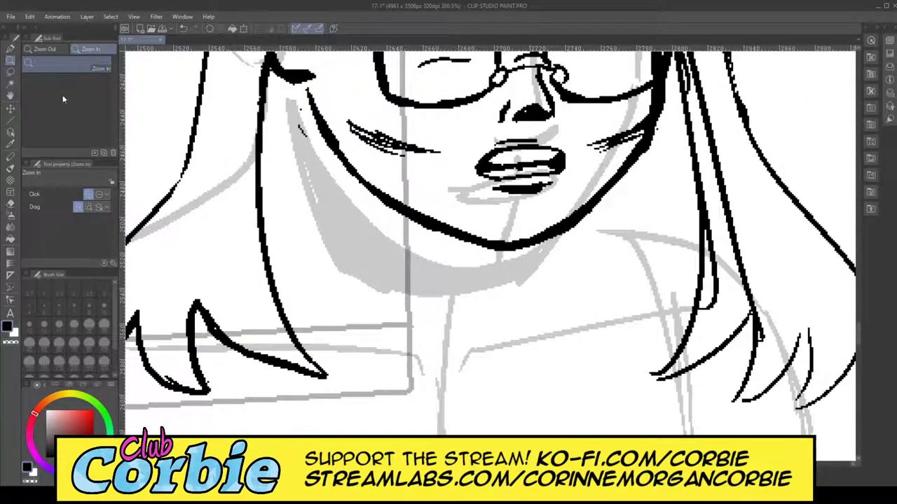
scroll(287, 228, "down", 8)
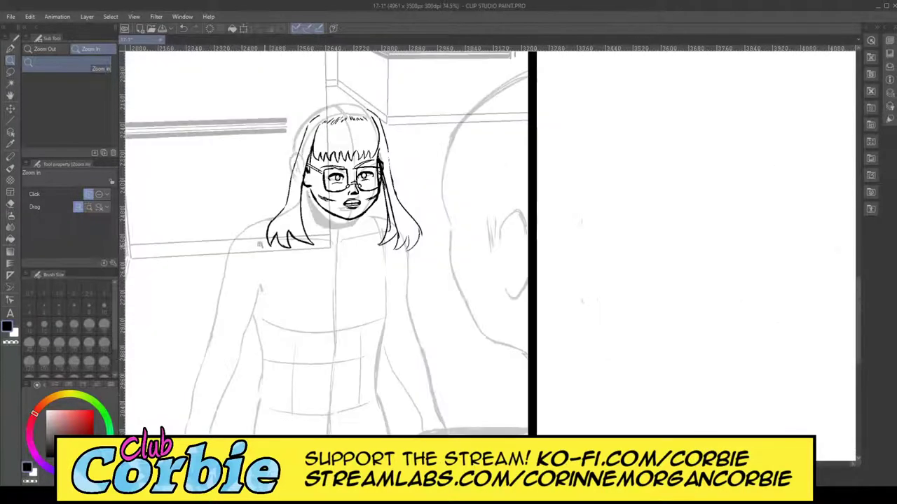
scroll(320, 164, "up", 2)
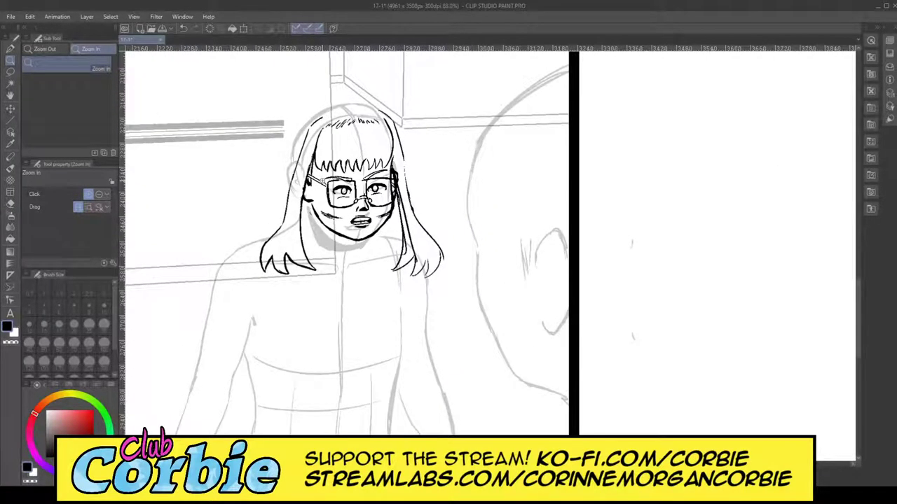
scroll(324, 182, "up", 2)
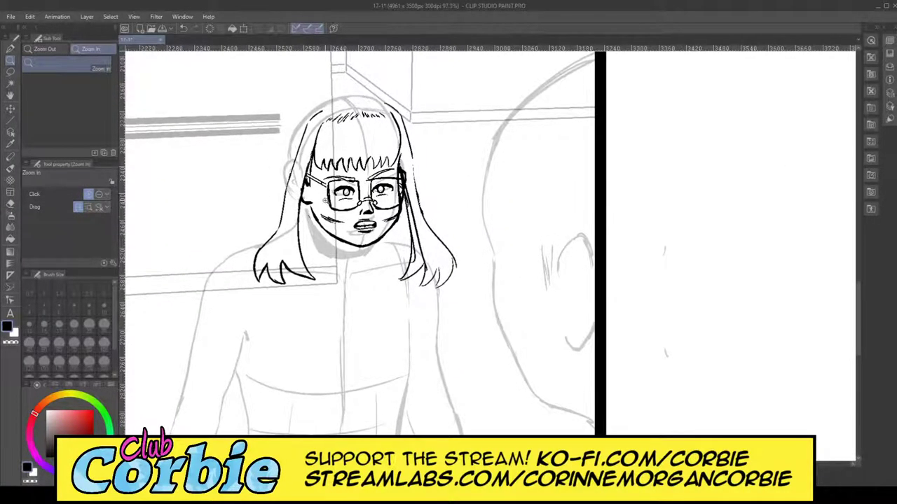
scroll(327, 200, "up", 1)
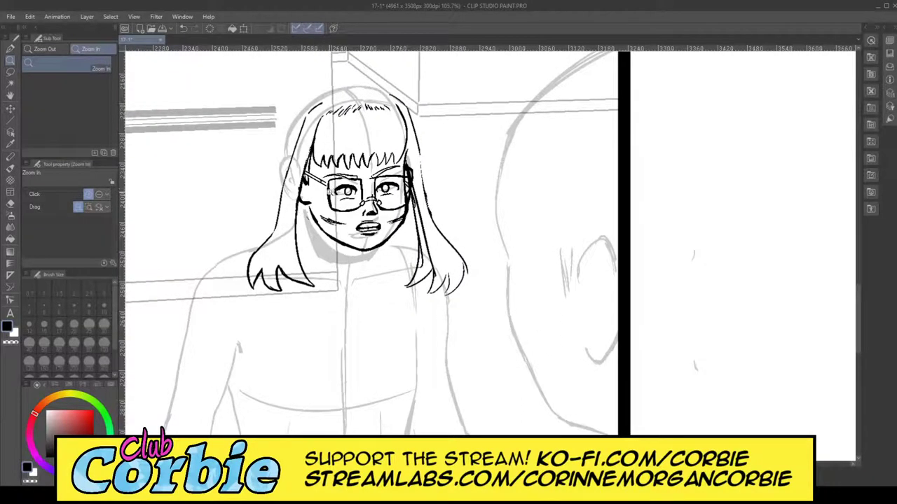
Step: Lasso the whole inked head and hair, shift it slightly down and left over the sketch, and clear the selection
left_click(10, 72)
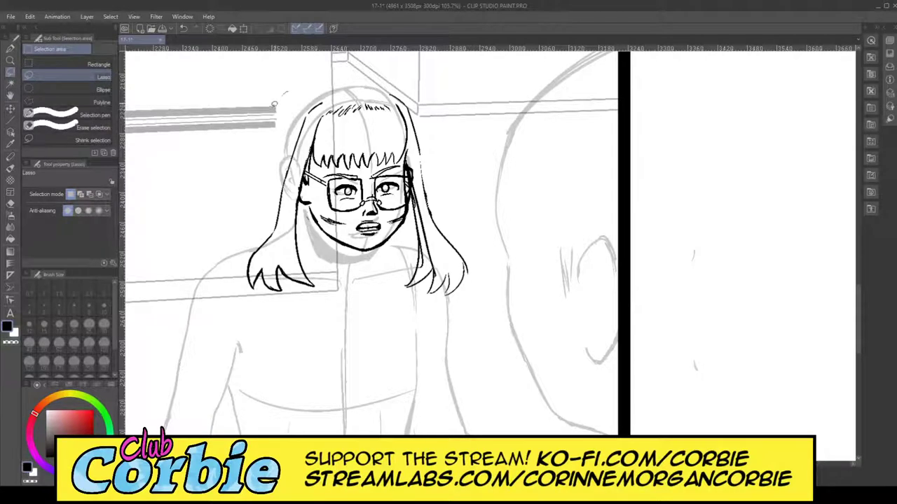
mouse_move(274, 103)
left_mouse_down()
mouse_move(384, 362)
mouse_move(475, 310)
mouse_move(477, 205)
mouse_move(402, 62)
mouse_move(264, 75)
mouse_move(281, 90)
left_mouse_up()
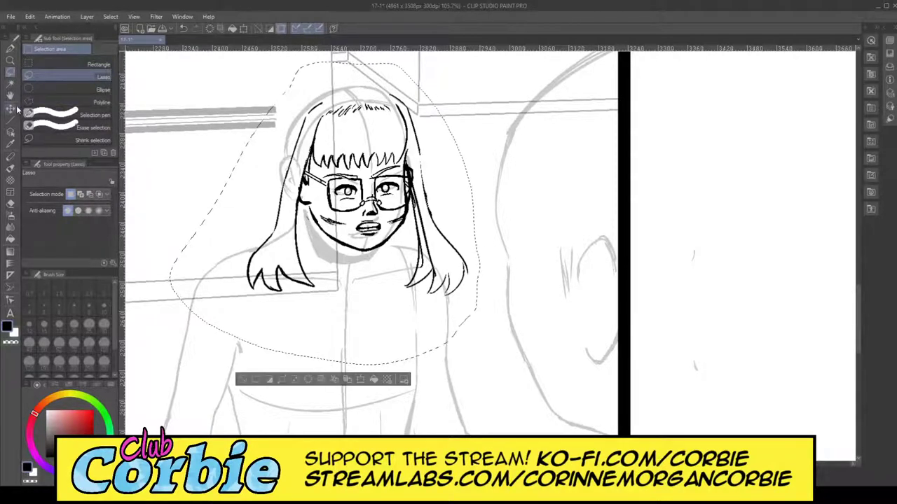
left_click(10, 109)
mouse_move(334, 210)
left_mouse_down()
mouse_move(322, 217)
mouse_move(326, 204)
left_mouse_up()
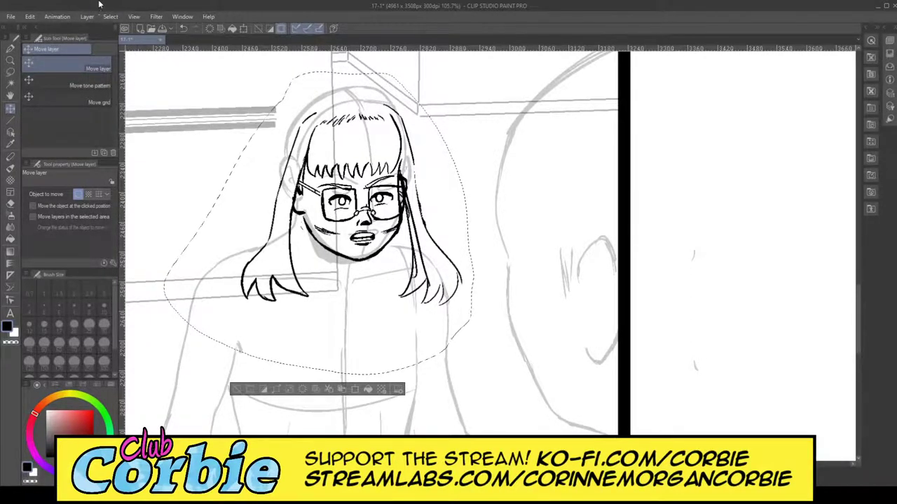
key("ctrl+d")
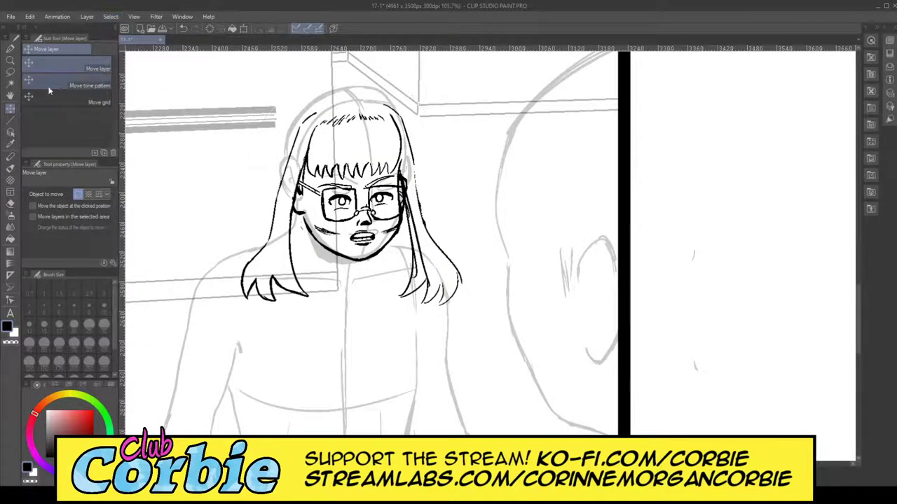
Step: Ink a short line from the near earlobe to the hair edge and fill a thick black shadow beneath the jaw
left_click(10, 61)
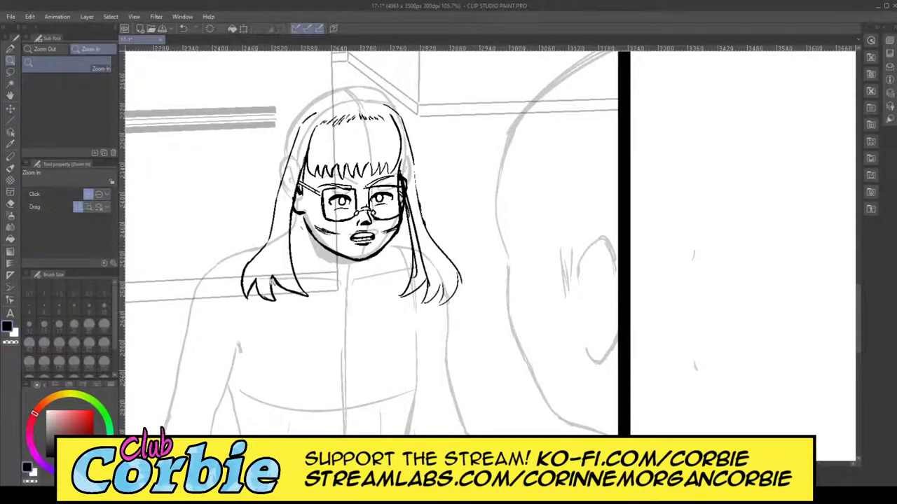
left_click_drag(289, 230, 341, 183)
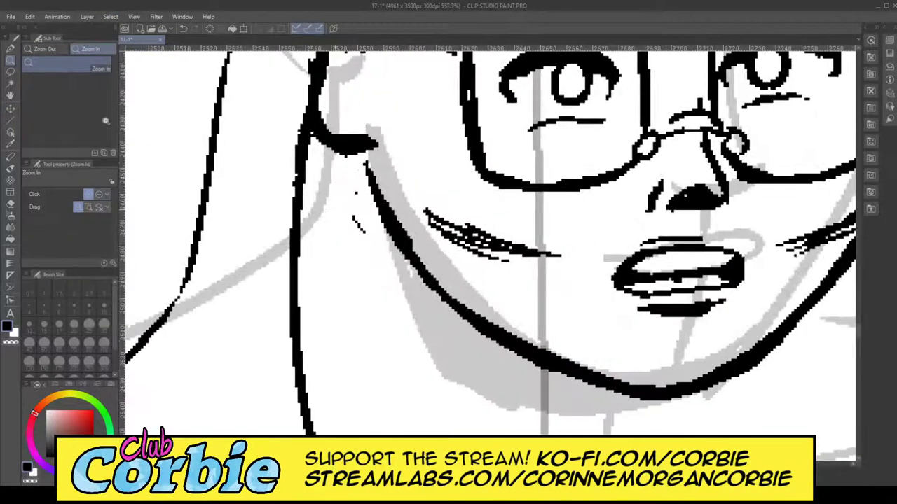
left_click(10, 49)
mouse_move(339, 151)
left_mouse_down()
mouse_move(283, 262)
mouse_move(341, 149)
mouse_move(420, 300)
mouse_move(573, 407)
mouse_move(650, 392)
mouse_move(431, 309)
mouse_move(390, 243)
mouse_move(531, 370)
left_mouse_up()
mouse_move(452, 313)
left_mouse_down()
mouse_move(512, 362)
mouse_move(472, 354)
mouse_move(450, 330)
mouse_move(580, 391)
mouse_move(492, 368)
mouse_move(559, 394)
mouse_move(604, 398)
mouse_move(559, 393)
mouse_move(602, 398)
mouse_move(512, 357)
mouse_move(566, 372)
left_mouse_up()
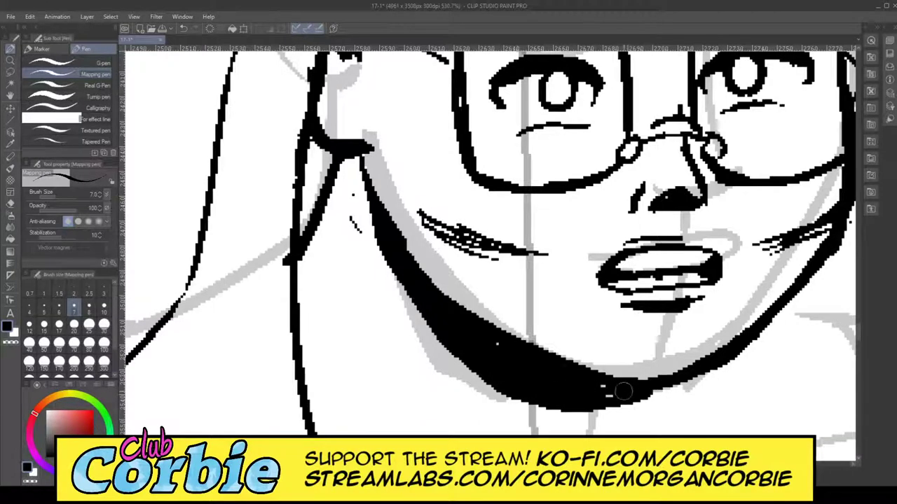
mouse_move(644, 394)
left_mouse_down()
mouse_move(704, 370)
mouse_move(602, 410)
mouse_move(490, 389)
left_mouse_up()
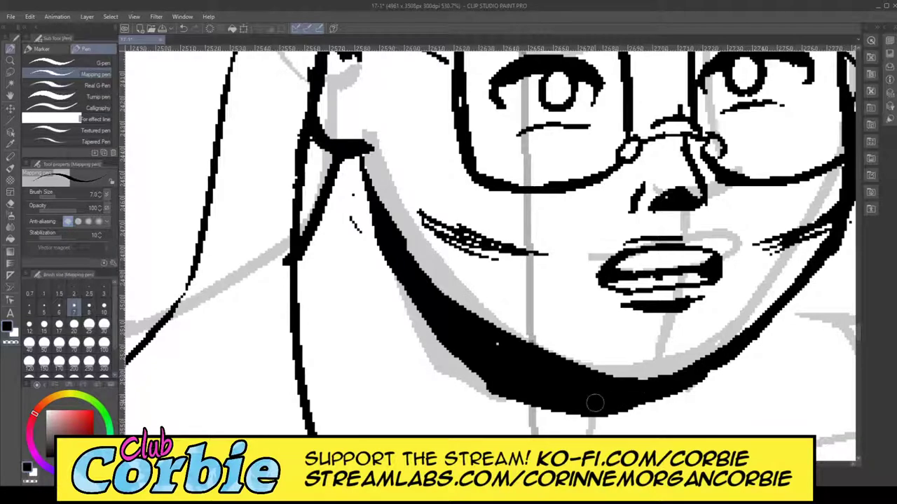
Step: Ink a thick wavy outline at the top of the crown where the hair parts, using overlapping strokes
left_click(11, 61)
left_click_drag(388, 197, 283, 176)
left_click(400, 185)
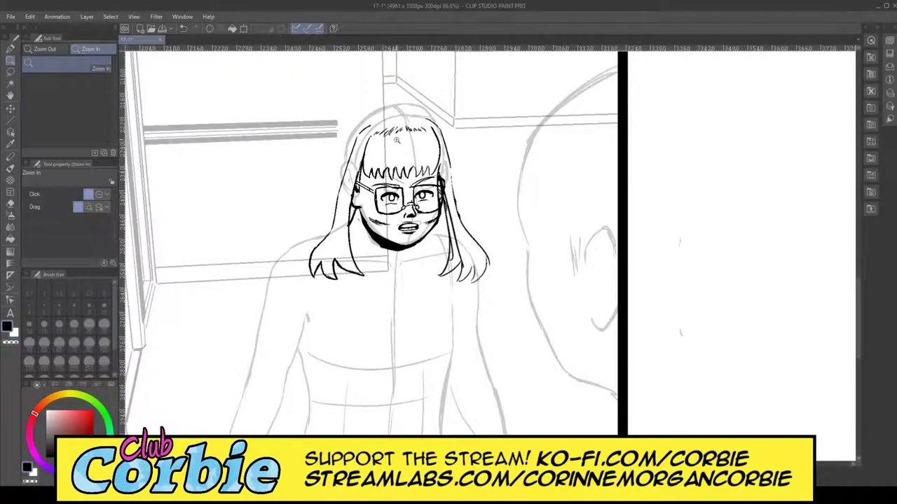
left_click(404, 103)
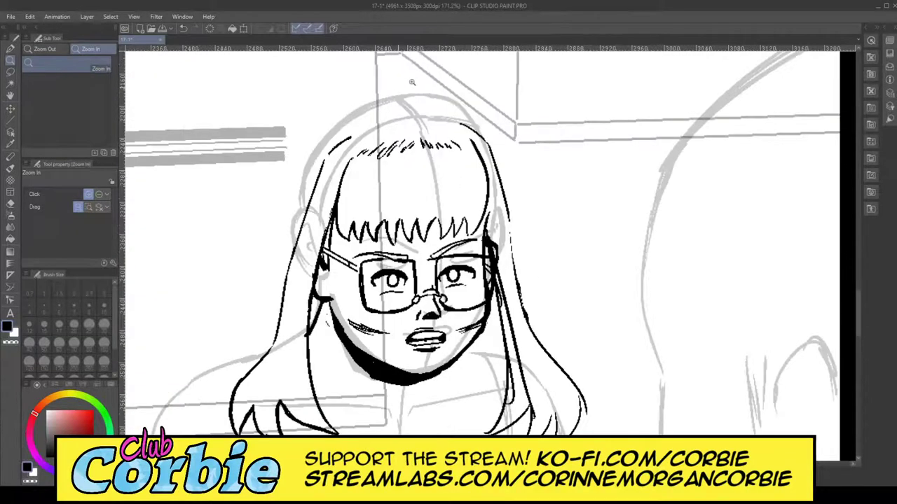
left_click(412, 82)
left_click(10, 48)
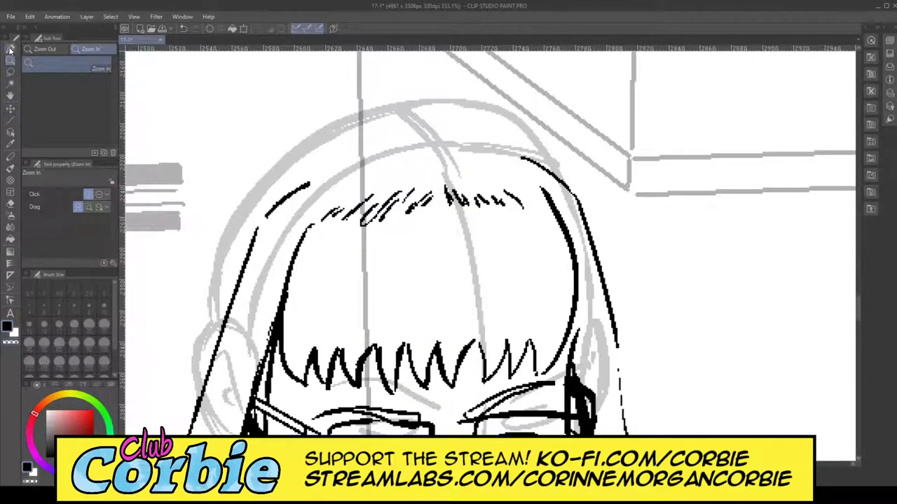
mouse_move(338, 133)
left_mouse_down()
mouse_move(396, 93)
mouse_move(436, 105)
mouse_move(477, 85)
left_mouse_up()
mouse_move(426, 103)
left_mouse_down()
mouse_move(467, 82)
mouse_move(376, 102)
mouse_move(355, 123)
left_mouse_up()
mouse_move(400, 89)
left_mouse_down()
mouse_move(436, 103)
mouse_move(464, 83)
mouse_move(476, 108)
left_mouse_up()
left_click_drag(460, 85, 371, 101)
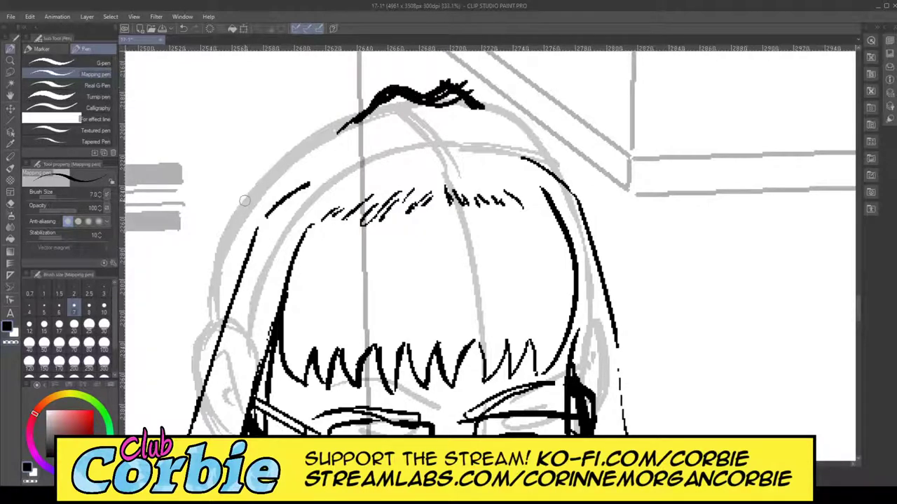
Step: Ink the near side's outer hair contour from beside the ear up to the crown and thicken its upper part
mouse_move(191, 419)
left_mouse_down()
mouse_move(257, 191)
mouse_move(412, 116)
left_mouse_up()
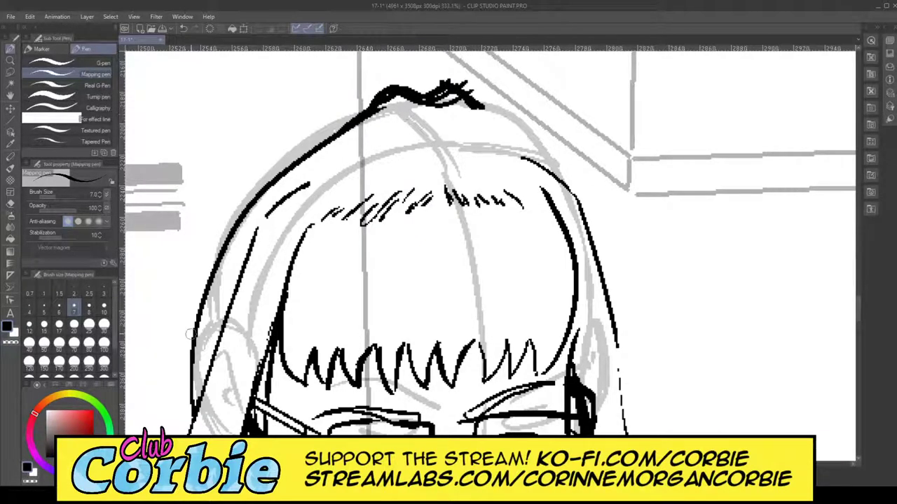
mouse_move(180, 360)
left_mouse_down()
mouse_move(335, 123)
mouse_move(381, 106)
left_mouse_up()
mouse_move(283, 162)
left_mouse_down()
mouse_move(379, 102)
mouse_move(372, 88)
mouse_move(319, 127)
left_mouse_up()
left_click_drag(376, 94, 268, 173)
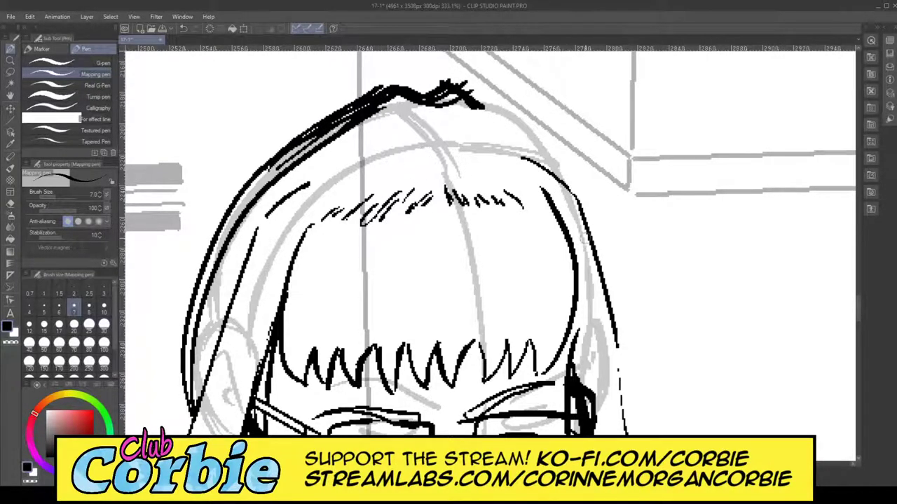
Step: Ink the far side's outer hair contour with layered strokes from the temple up to the parting at the crown
mouse_move(617, 400)
left_mouse_down()
mouse_move(638, 305)
mouse_move(502, 78)
left_mouse_up()
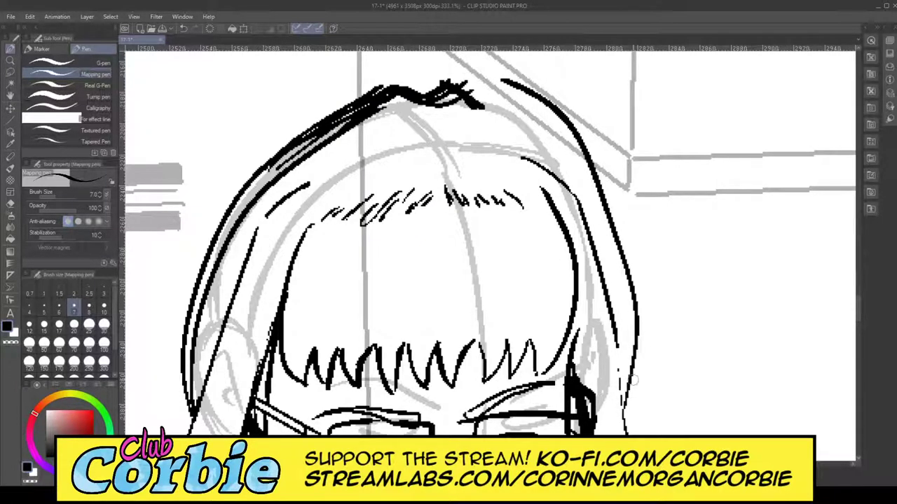
mouse_move(623, 400)
left_mouse_down()
mouse_move(597, 152)
mouse_move(481, 65)
left_mouse_up()
mouse_move(615, 414)
left_mouse_down()
mouse_move(636, 402)
mouse_move(541, 134)
mouse_move(467, 65)
left_mouse_up()
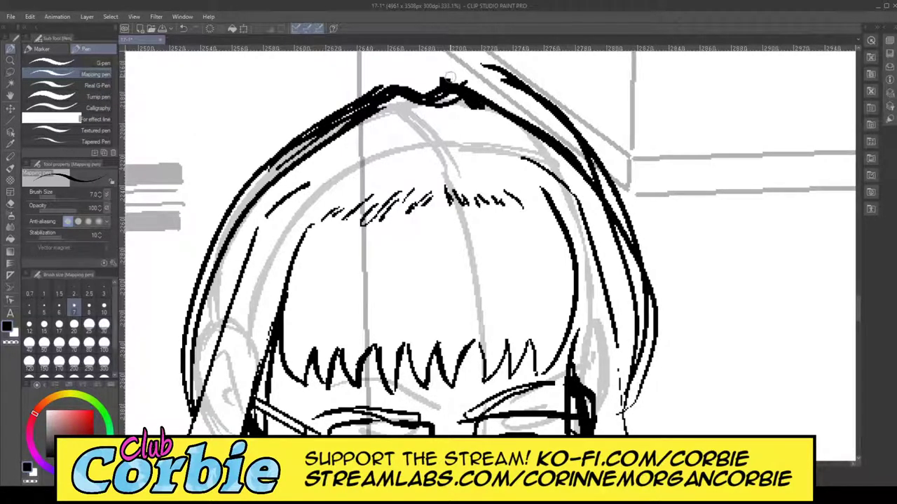
Step: Ink strokes along the far side's upper hair contour from the temple up toward the parting, undoing the ones that stray
left_click_drag(590, 161, 465, 91)
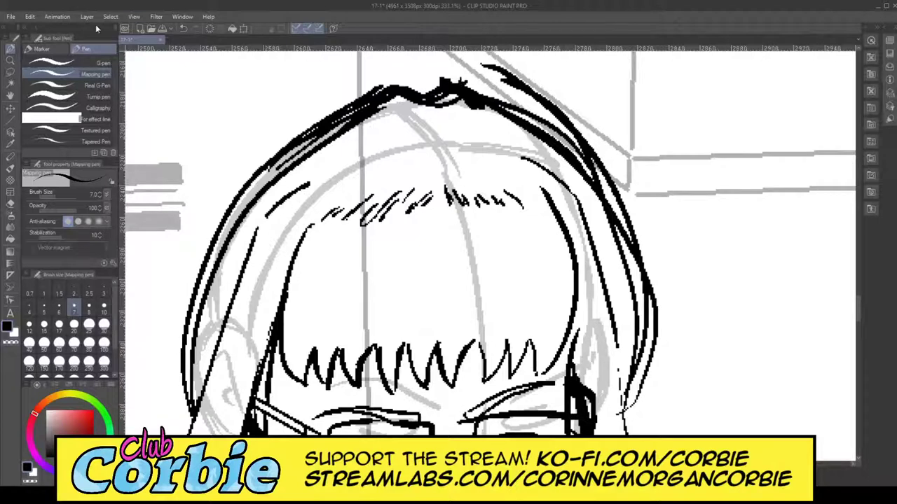
key("ctrl+z")
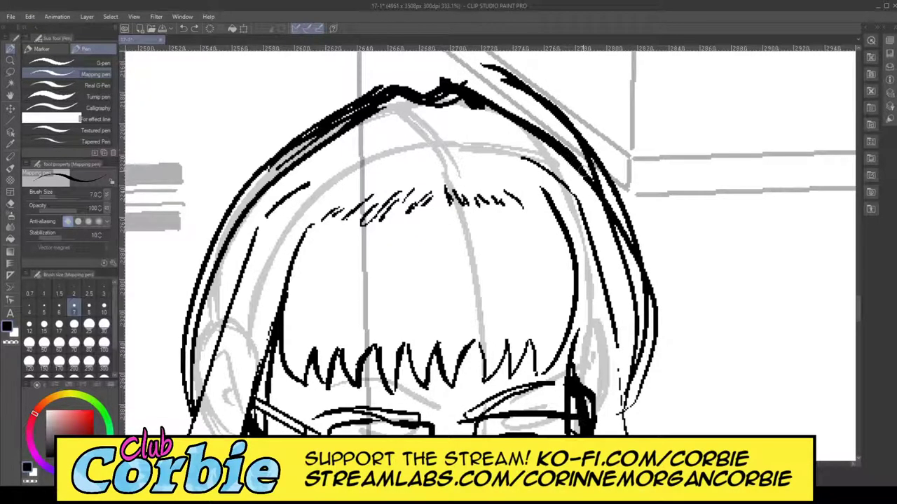
left_click_drag(592, 182, 491, 100)
left_click_drag(588, 161, 463, 88)
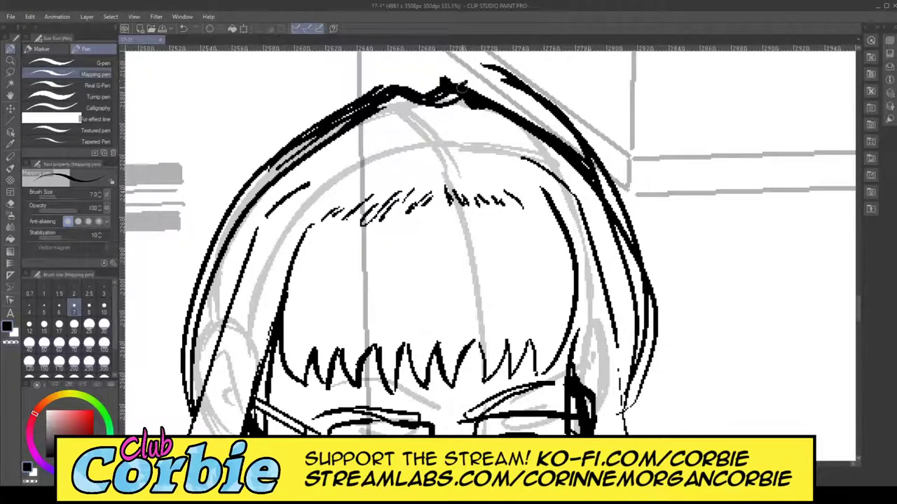
left_click_drag(582, 149, 458, 68)
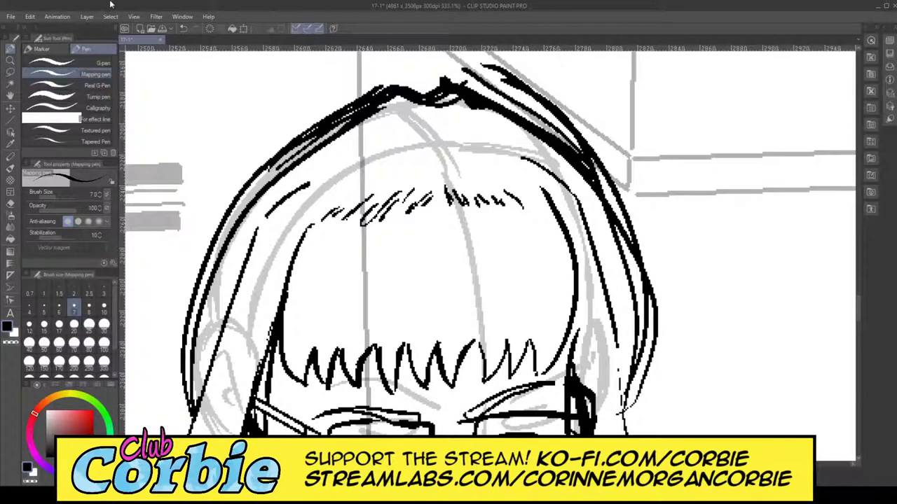
key("ctrl+z")
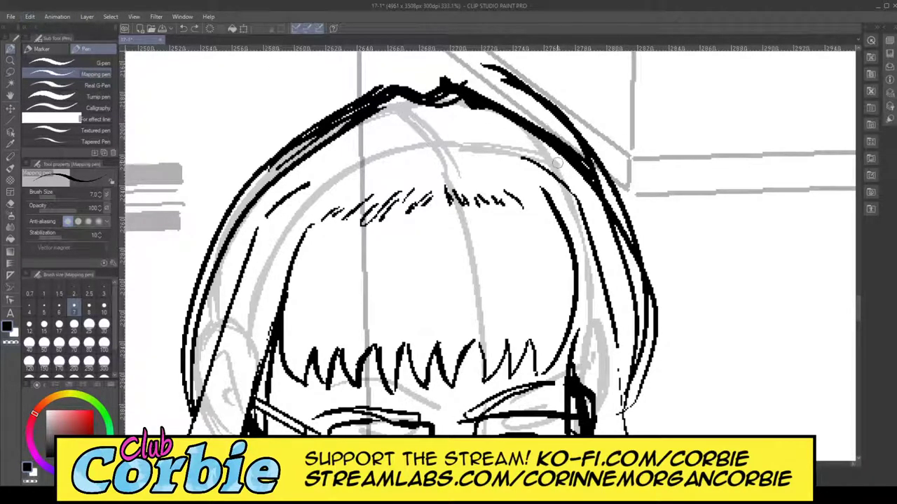
Step: Fill the crown parting and far-side upper contour with thick overlapping black strokes, and erase the rough bits along the top edge
mouse_move(586, 159)
left_mouse_down()
mouse_move(464, 101)
mouse_move(446, 82)
mouse_move(571, 132)
left_mouse_up()
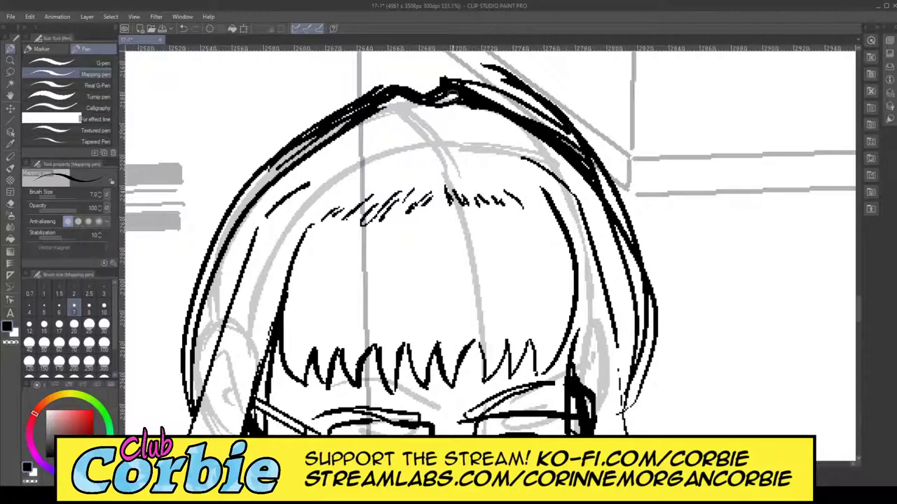
left_click_drag(447, 91, 565, 126)
mouse_move(481, 88)
left_mouse_down()
mouse_move(579, 134)
mouse_move(564, 130)
left_mouse_up()
mouse_move(461, 90)
left_mouse_down()
mouse_move(434, 97)
mouse_move(456, 83)
mouse_move(495, 95)
mouse_move(398, 90)
mouse_move(377, 98)
mouse_move(404, 83)
mouse_move(438, 102)
mouse_move(403, 86)
mouse_move(357, 110)
mouse_move(406, 81)
mouse_move(443, 92)
mouse_move(417, 81)
left_mouse_up()
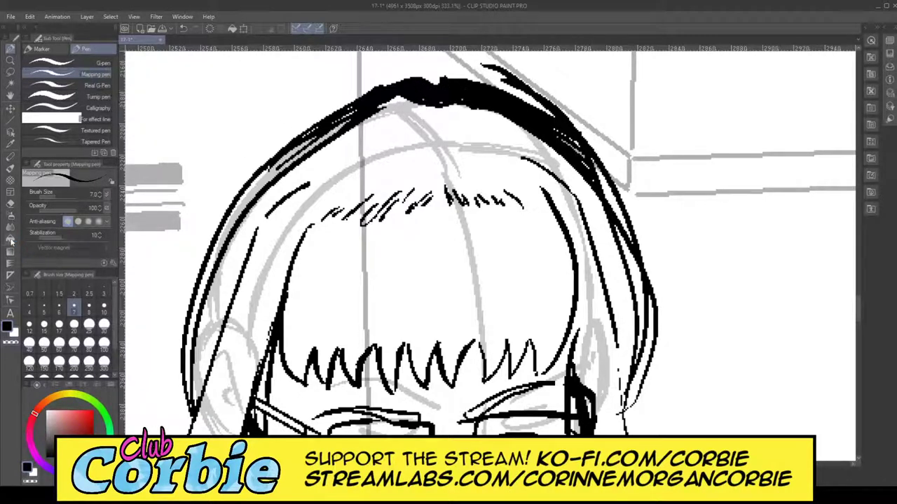
left_click(10, 204)
mouse_move(400, 91)
left_mouse_down()
mouse_move(410, 78)
mouse_move(452, 70)
left_mouse_up()
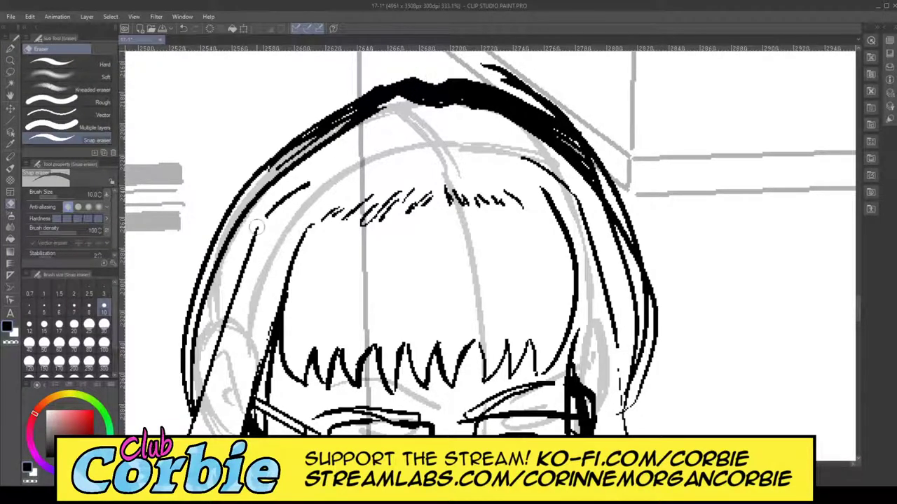
left_click_drag(204, 312, 189, 382)
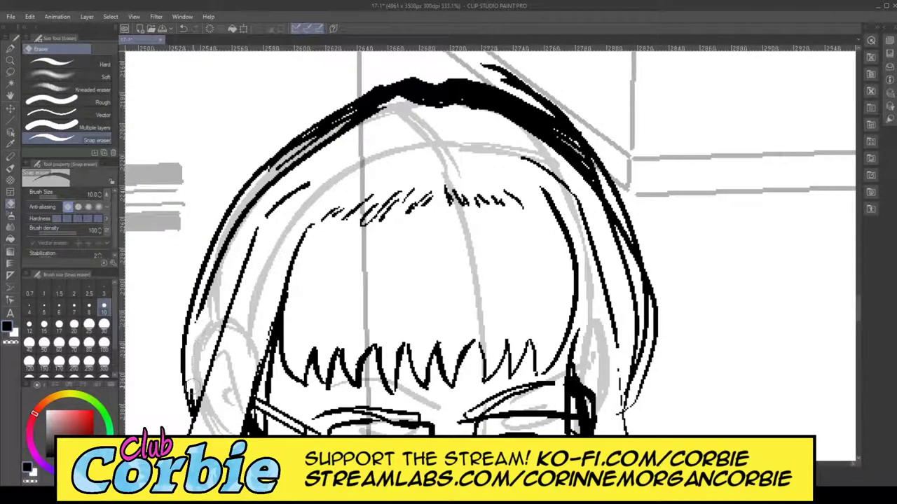
mouse_move(199, 334)
left_mouse_down()
mouse_move(211, 270)
mouse_move(246, 200)
mouse_move(276, 168)
mouse_move(350, 127)
left_mouse_up()
mouse_move(300, 154)
left_mouse_down()
mouse_move(374, 100)
mouse_move(351, 115)
left_mouse_up()
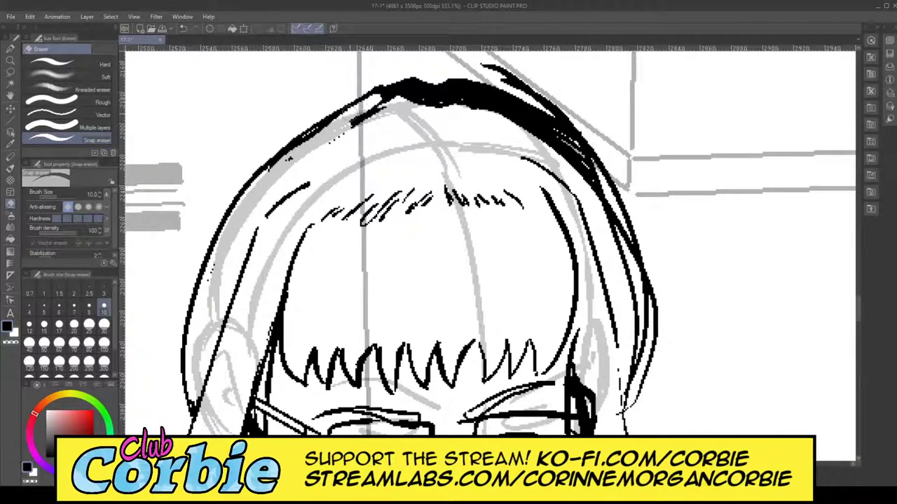
key("ctrl+z")
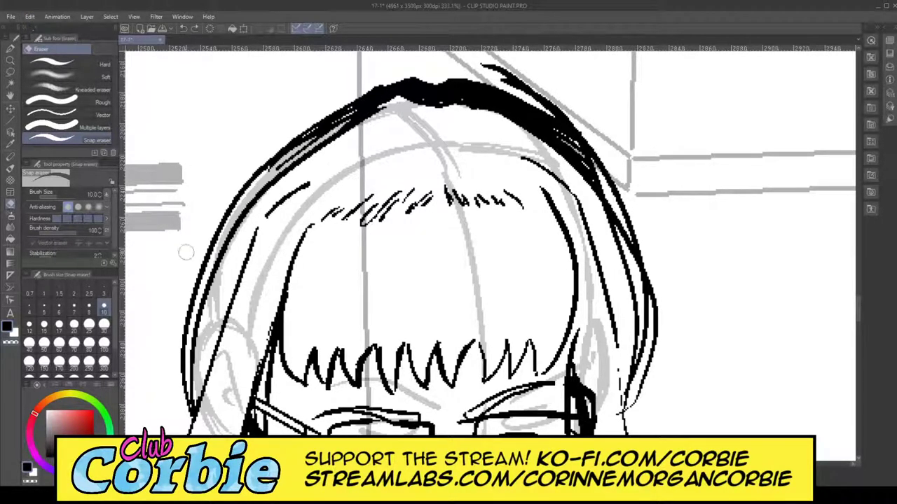
Step: Erase the doubled inner line of the near side's hair contour from the ear to the crown and thin the underside of the parting
mouse_move(197, 385)
left_mouse_down()
mouse_move(194, 355)
mouse_move(189, 395)
mouse_move(216, 261)
left_mouse_up()
mouse_move(207, 294)
left_mouse_down()
mouse_move(260, 191)
mouse_move(311, 152)
mouse_move(262, 189)
mouse_move(335, 125)
left_mouse_up()
mouse_move(279, 161)
left_mouse_down()
mouse_move(383, 99)
mouse_move(377, 115)
mouse_move(309, 154)
left_mouse_up()
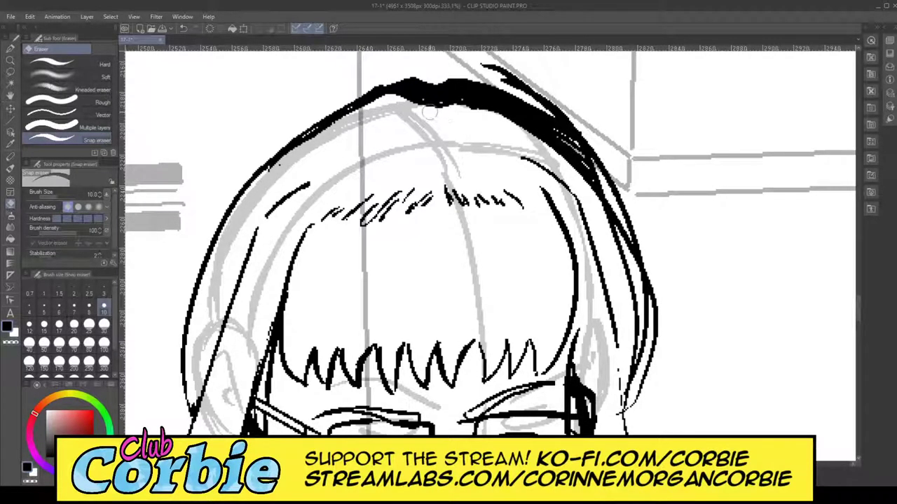
mouse_move(430, 112)
left_mouse_down()
mouse_move(402, 97)
mouse_move(371, 114)
left_mouse_up()
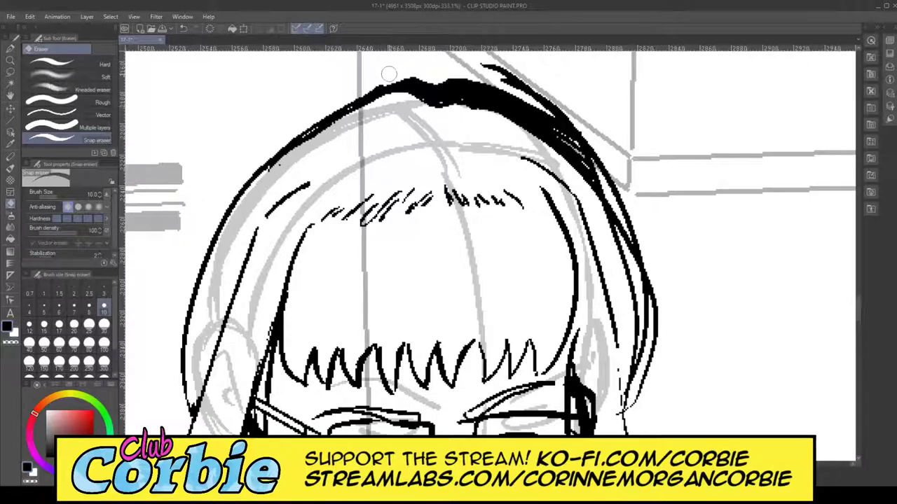
mouse_move(443, 103)
left_mouse_down()
mouse_move(469, 95)
mouse_move(418, 105)
mouse_move(461, 106)
left_mouse_up()
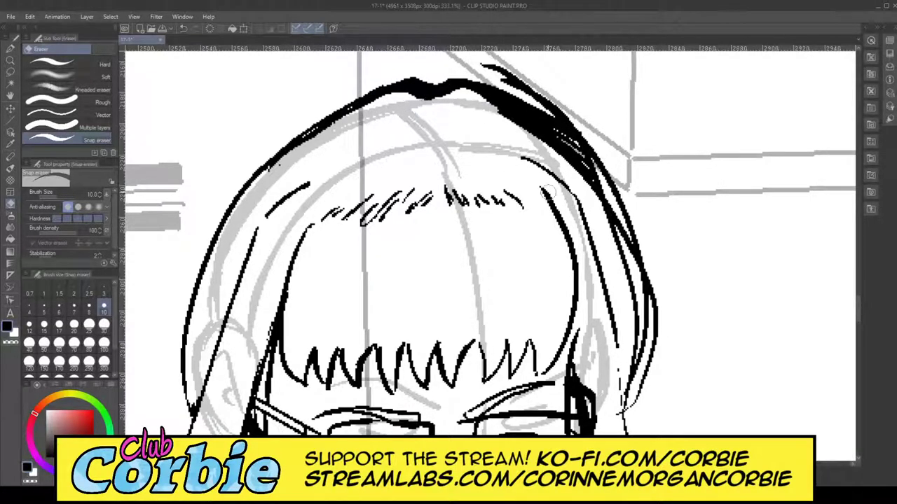
Step: Erase the doubled lines and stray overshoot along the far side's outer hair contour, leaving one clean curve
mouse_move(583, 177)
left_mouse_down()
mouse_move(629, 296)
mouse_move(628, 335)
mouse_move(636, 338)
mouse_move(635, 296)
mouse_move(597, 188)
mouse_move(569, 144)
mouse_move(464, 98)
mouse_move(559, 154)
mouse_move(586, 184)
mouse_move(501, 116)
mouse_move(553, 146)
mouse_move(598, 223)
mouse_move(587, 178)
mouse_move(618, 253)
mouse_move(604, 201)
mouse_move(635, 296)
mouse_move(632, 365)
mouse_move(620, 398)
mouse_move(645, 307)
mouse_move(617, 244)
left_mouse_up()
mouse_move(524, 70)
left_mouse_down()
mouse_move(485, 66)
mouse_move(569, 110)
mouse_move(512, 81)
mouse_move(579, 128)
left_mouse_up()
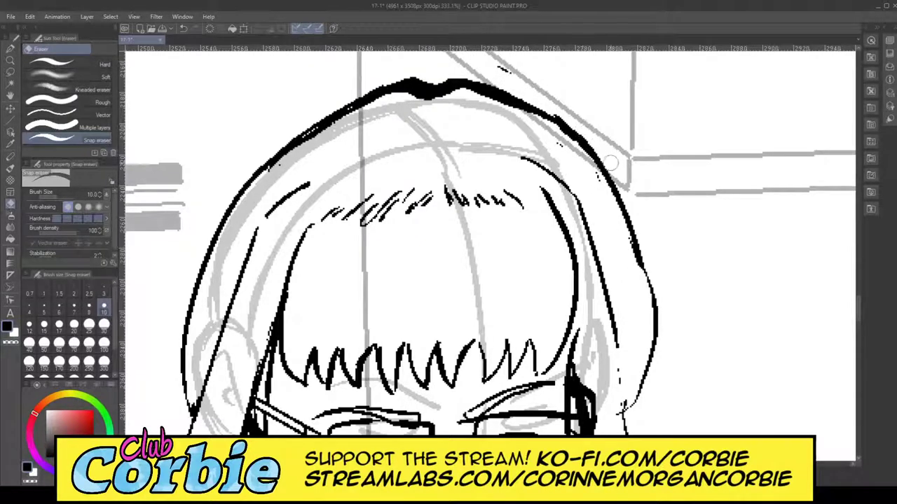
left_click_drag(611, 163, 531, 87)
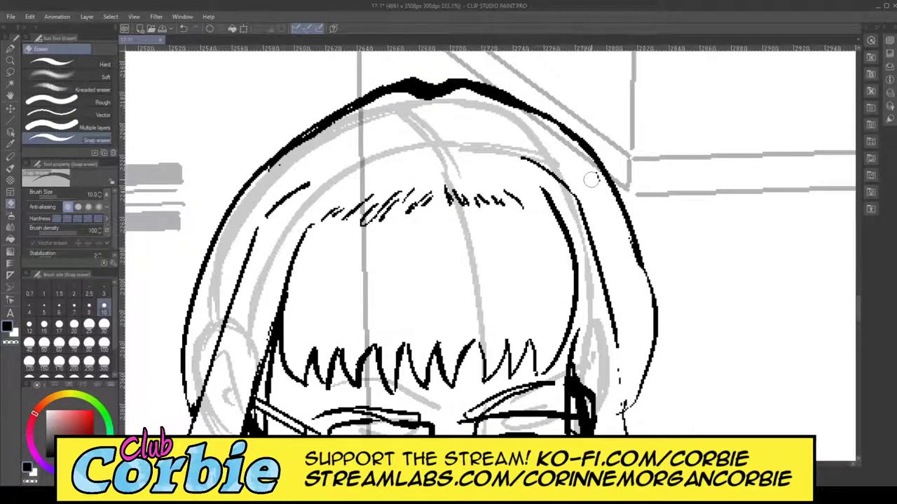
left_click_drag(616, 243, 638, 283)
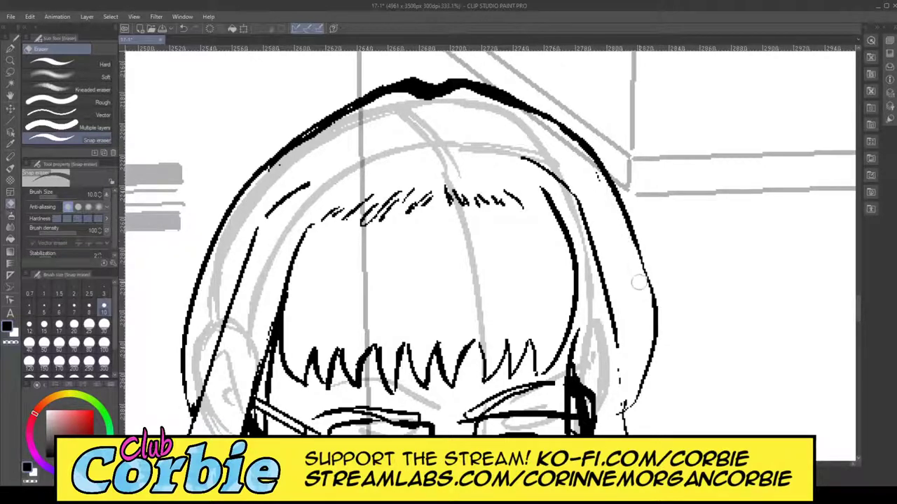
Step: Erase the extra inner strand lines in the far side's long hair, from above the lower tips up to the edge of the glasses
left_click(10, 61)
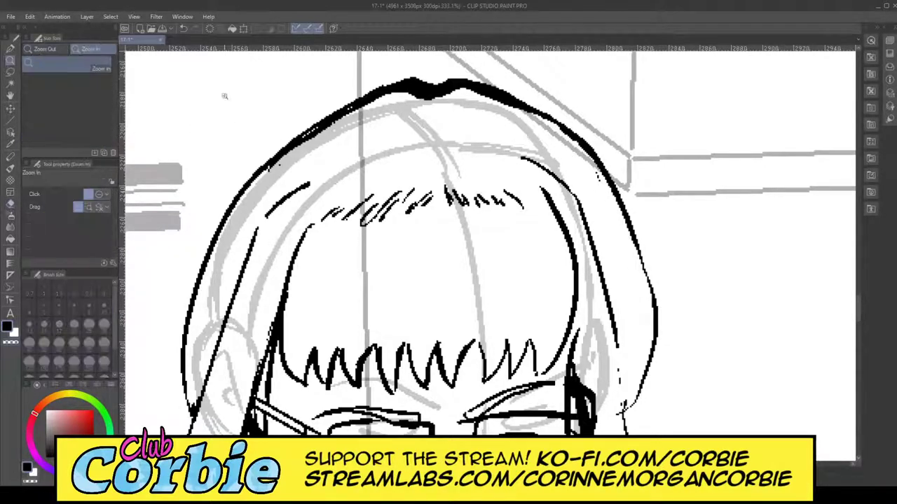
left_click_drag(318, 160, 197, 235)
left_click(338, 234)
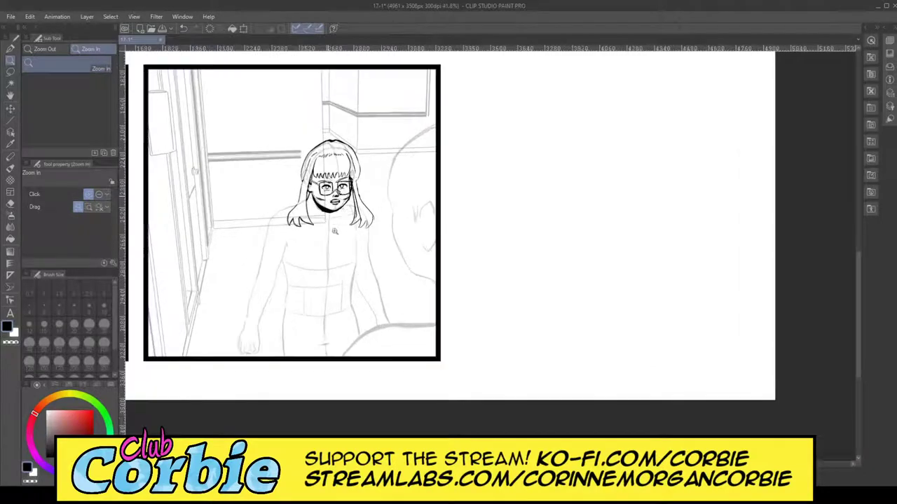
left_click(340, 234)
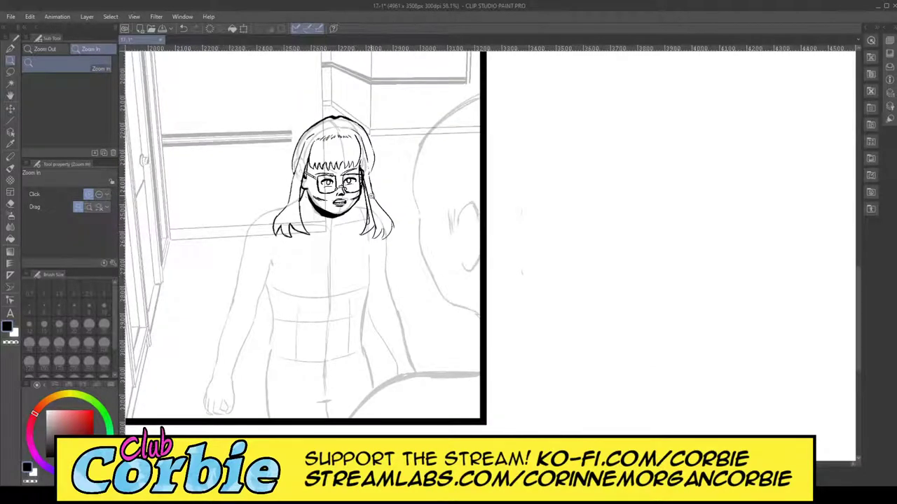
left_click(393, 162)
left_click(391, 168)
left_click(387, 266)
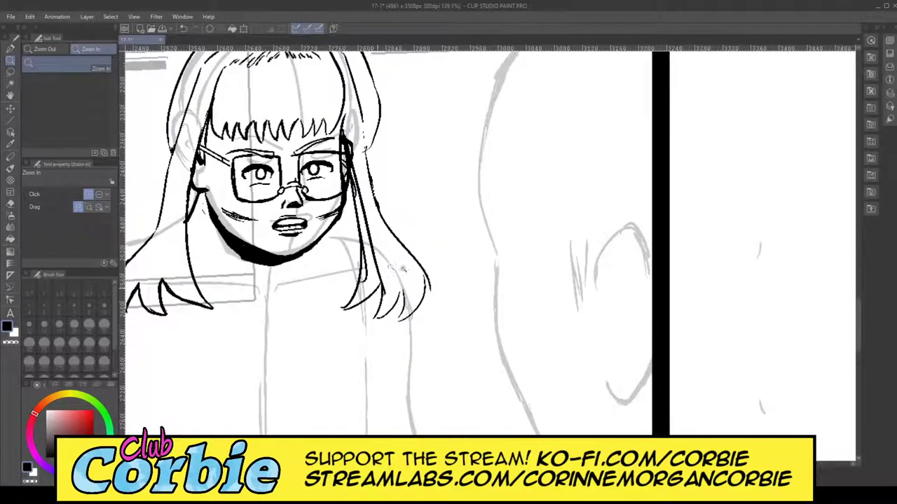
left_click(392, 269)
left_click(9, 204)
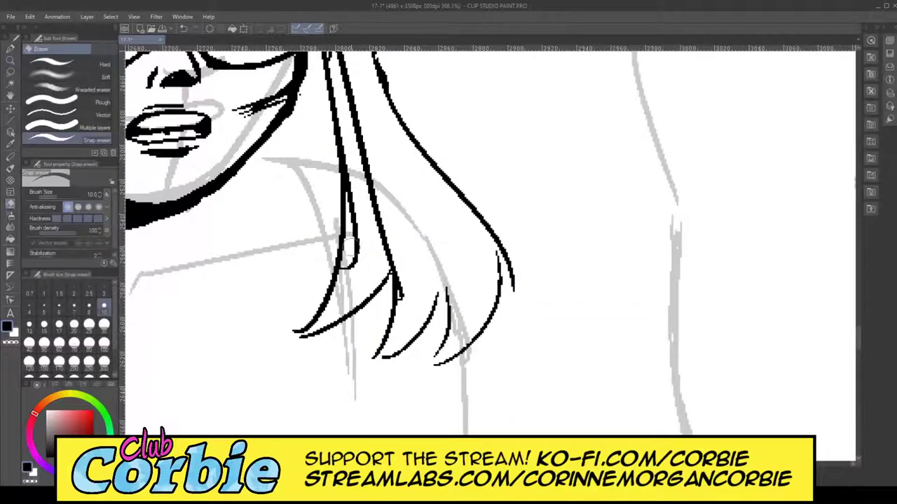
mouse_move(346, 281)
left_mouse_down()
mouse_move(358, 208)
mouse_move(353, 283)
mouse_move(350, 112)
mouse_move(373, 235)
mouse_move(365, 139)
mouse_move(408, 305)
mouse_move(382, 234)
left_mouse_up()
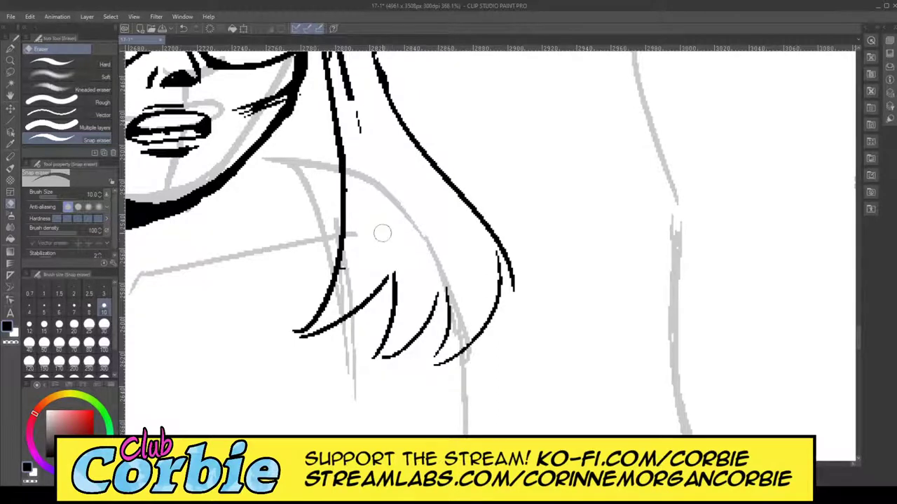
mouse_move(357, 94)
left_mouse_down()
mouse_move(341, 62)
mouse_move(365, 129)
left_mouse_up()
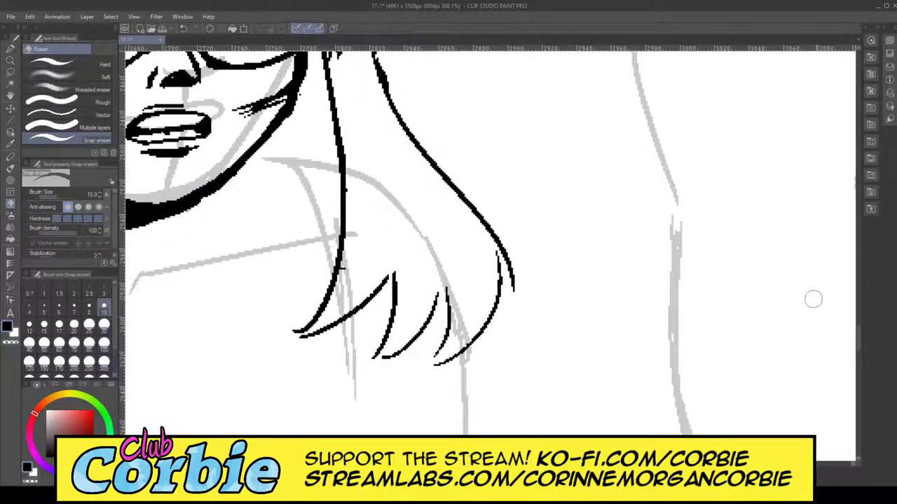
left_click_drag(859, 341, 860, 330)
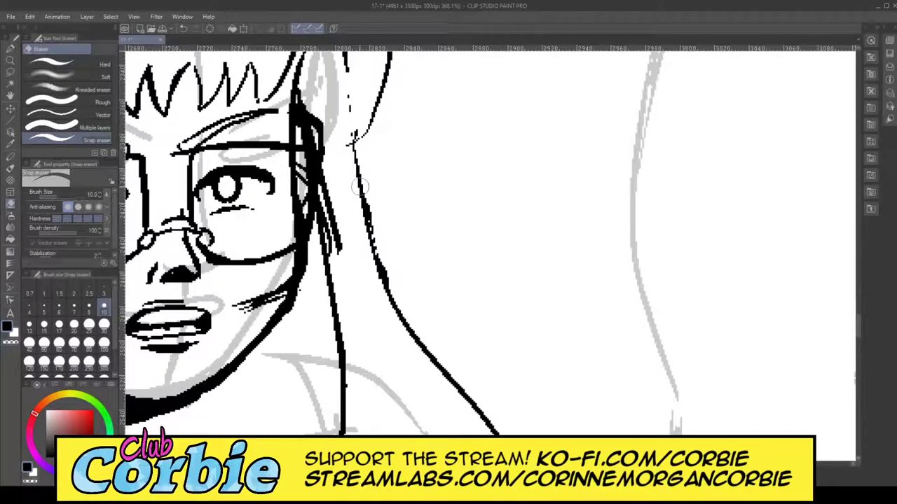
mouse_move(312, 102)
left_mouse_down()
mouse_move(356, 269)
mouse_move(317, 96)
mouse_move(343, 272)
mouse_move(322, 147)
mouse_move(336, 266)
left_mouse_up()
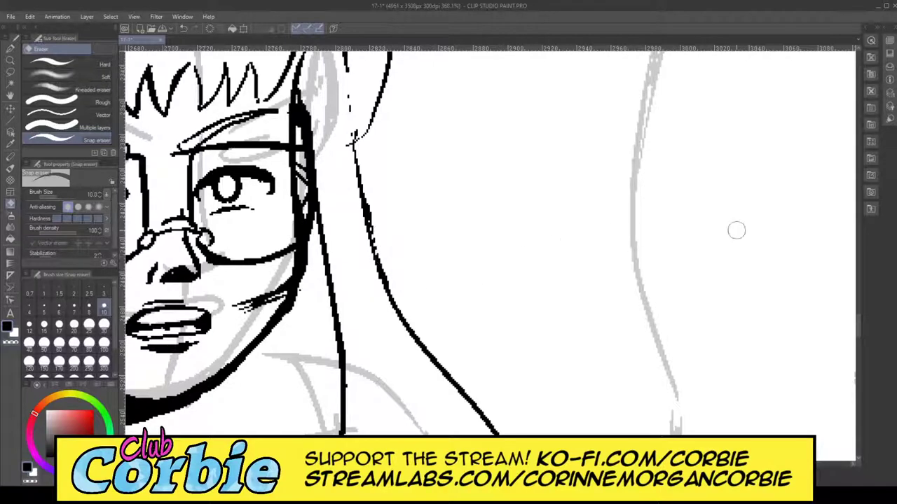
Step: Ink over the gaps in the far side's hair line beside the ear, joining it to the long strand below
left_click(12, 62)
left_click_drag(418, 173, 245, 225)
left_click_drag(385, 176, 435, 266)
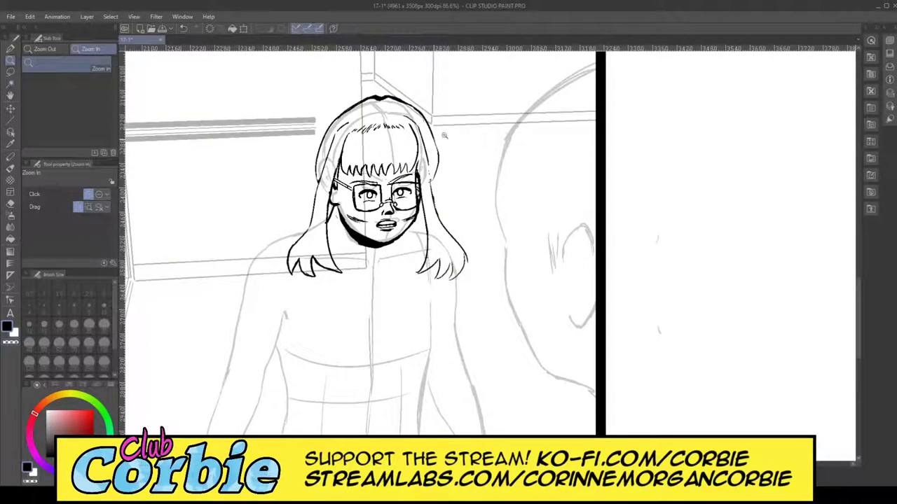
scroll(444, 136, "up", 6)
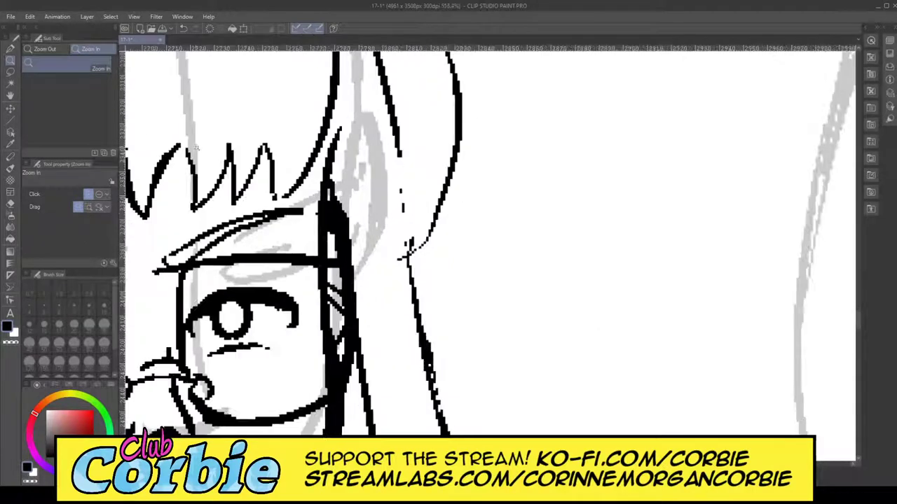
left_click(9, 48)
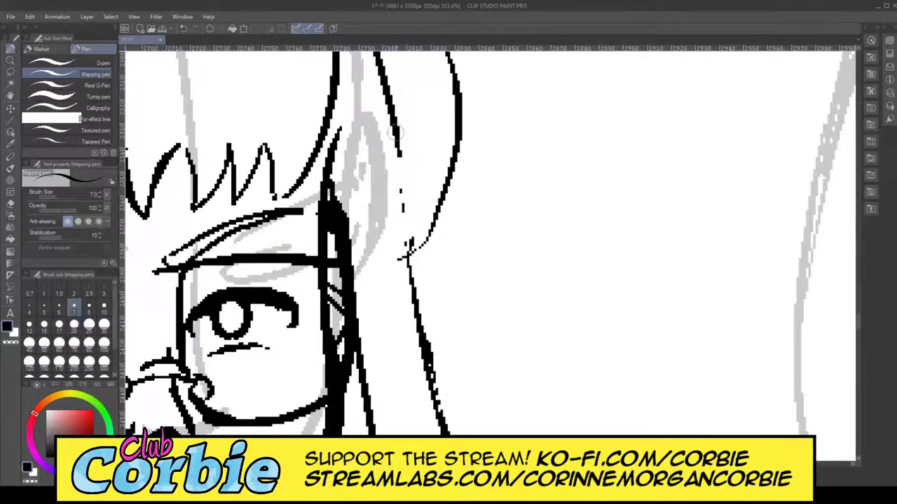
left_click_drag(395, 132, 413, 276)
left_click_drag(402, 215, 422, 340)
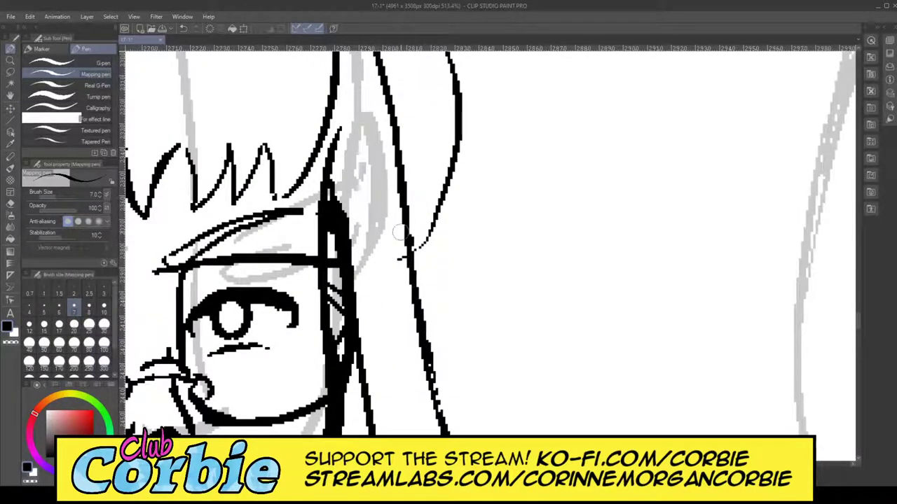
left_click_drag(403, 234, 429, 378)
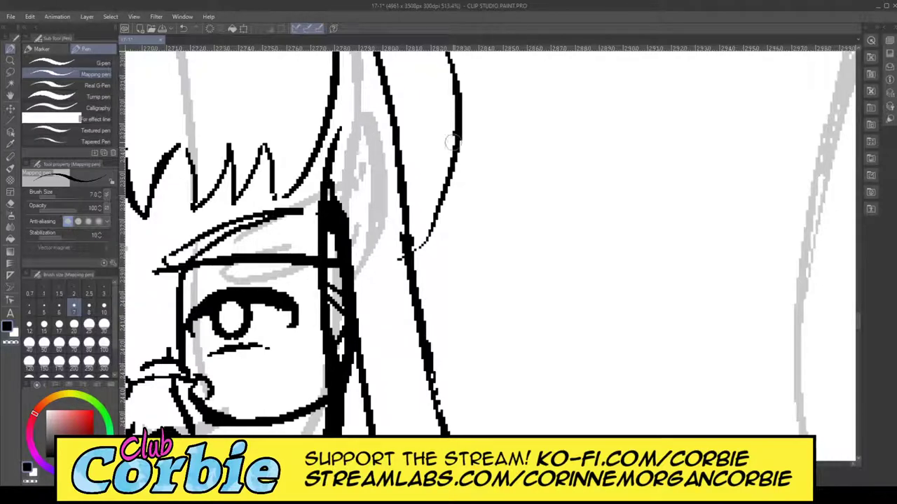
Step: Thicken the lower curve of the far side's outer hair contour down to the strand, and erase the excess ink along its inner edge
mouse_move(452, 143)
left_mouse_down()
mouse_move(413, 280)
mouse_move(446, 215)
mouse_move(456, 94)
mouse_move(441, 222)
mouse_move(416, 280)
mouse_move(447, 206)
mouse_move(453, 76)
left_mouse_up()
left_click(12, 203)
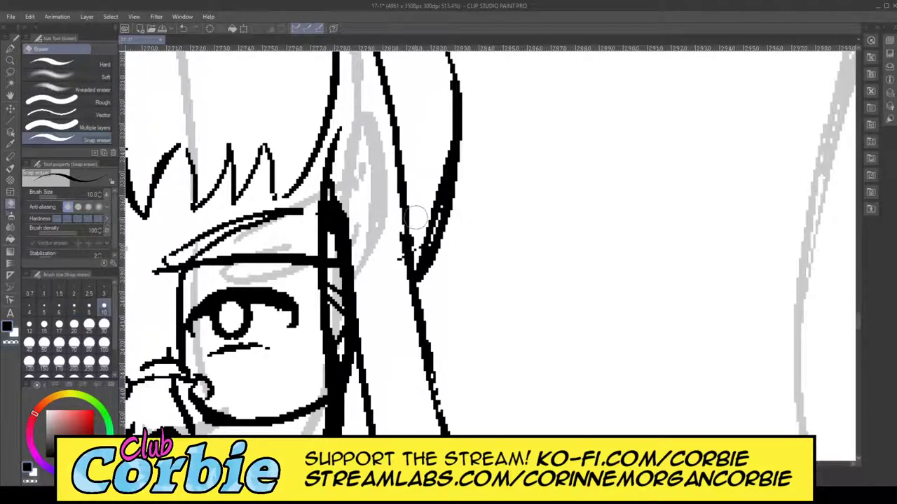
left_click_drag(427, 246, 437, 181)
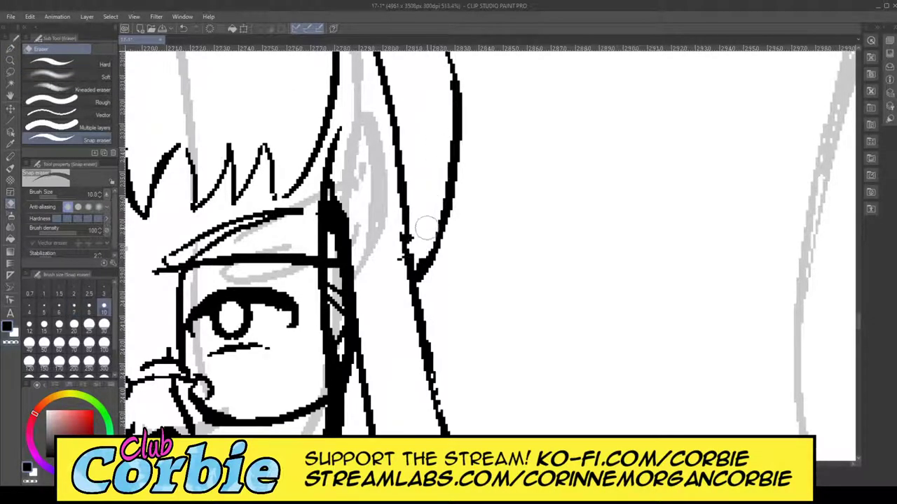
Step: Thicken the thin stretch of the far side's outer hair contour between the crown and ear level, redoing the first stroke
left_click(11, 63)
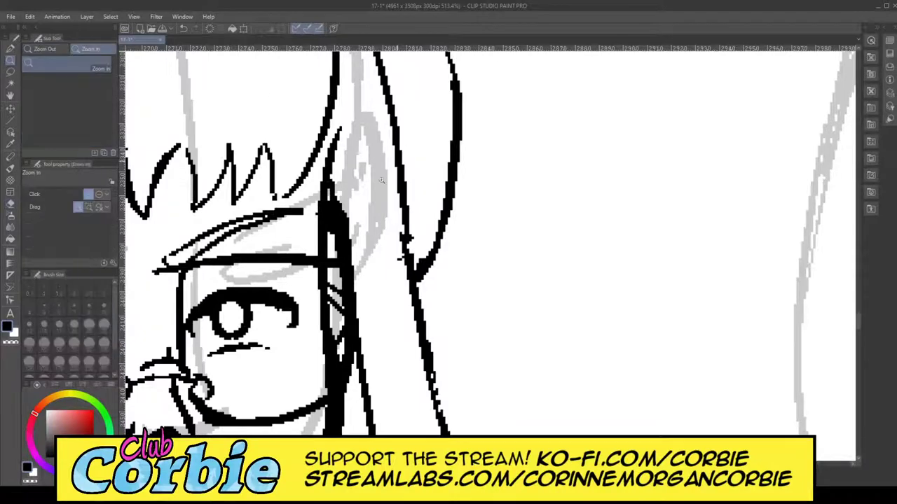
left_click_drag(404, 142, 357, 103)
left_click_drag(426, 74, 443, 123)
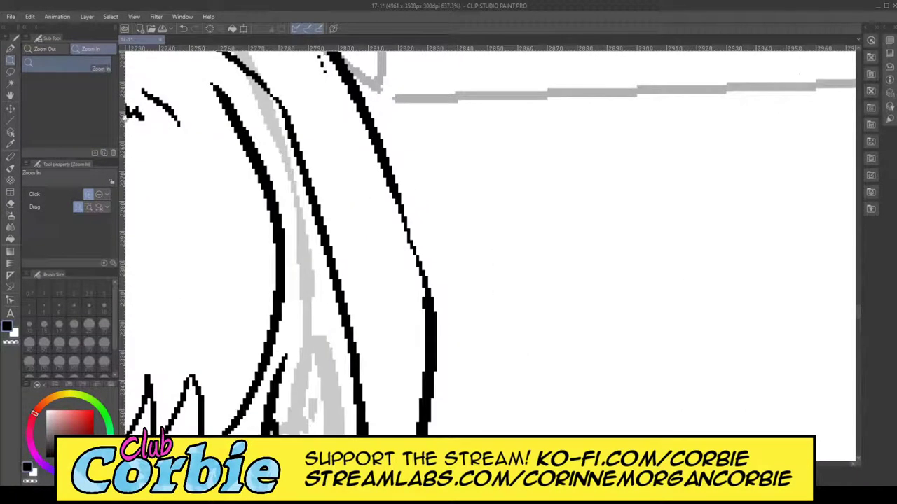
key("p")
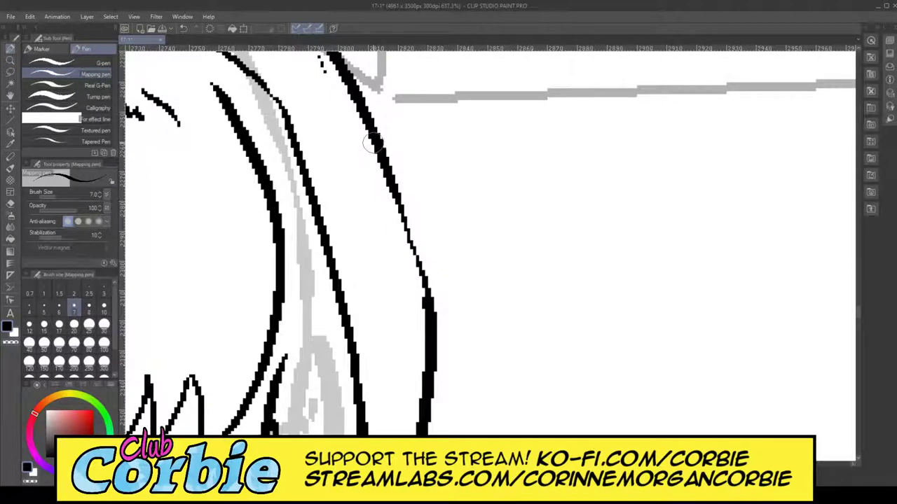
mouse_move(375, 151)
left_mouse_down()
mouse_move(419, 249)
mouse_move(429, 322)
mouse_move(348, 87)
left_mouse_up()
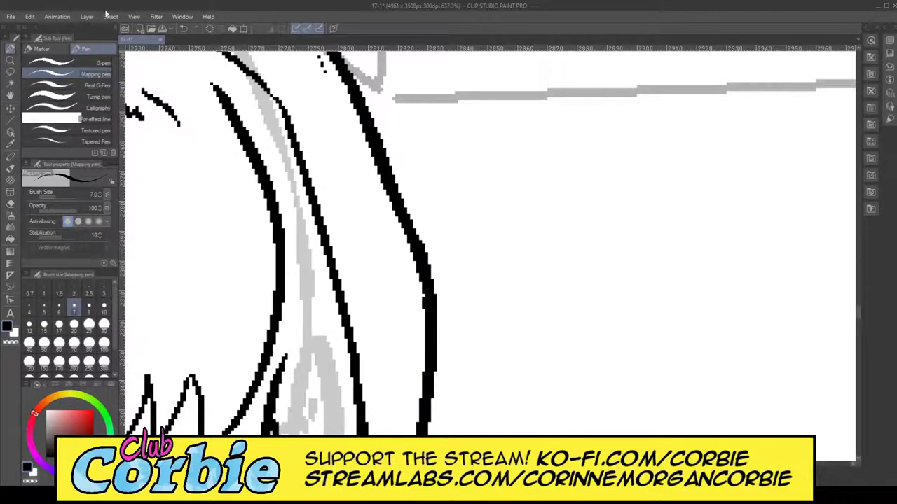
key("ctrl+z")
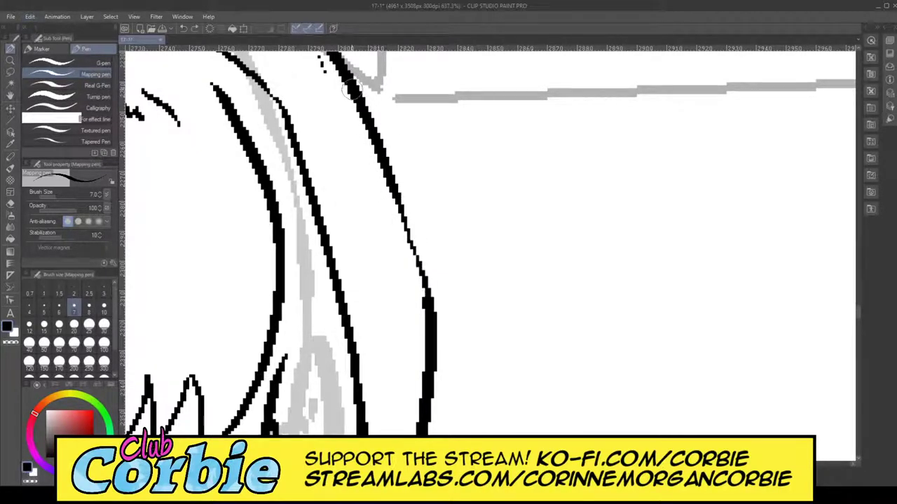
mouse_move(344, 75)
left_mouse_down()
mouse_move(398, 171)
mouse_move(429, 304)
mouse_move(381, 159)
mouse_move(315, 209)
mouse_move(314, 183)
left_mouse_up()
Step: Ink over the dip in the crown outline at the parting, and erase the excess along its underside and the nearby stray specks
left_click(10, 61)
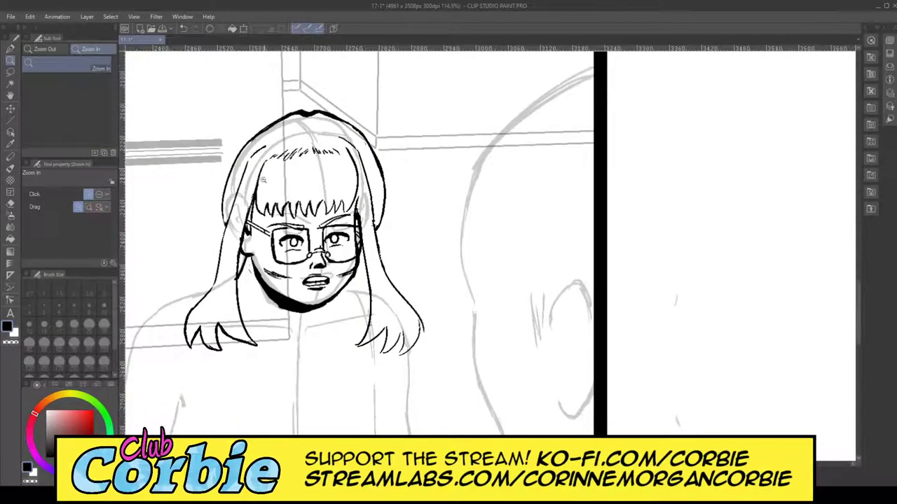
left_click_drag(306, 100, 349, 87)
mouse_move(312, 124)
left_mouse_down()
mouse_move(336, 118)
mouse_move(417, 157)
left_mouse_up()
left_click(10, 47)
left_click_drag(361, 142, 346, 150)
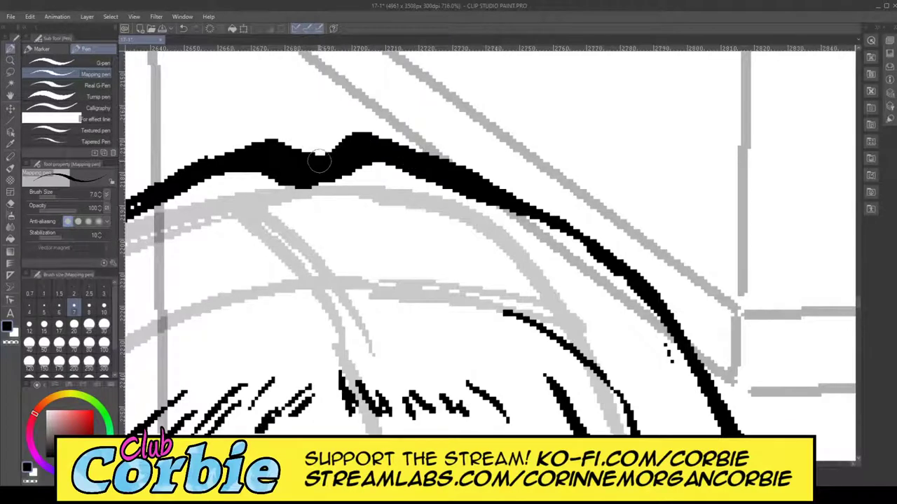
left_click(11, 203)
mouse_move(210, 192)
left_mouse_down()
mouse_move(277, 184)
mouse_move(331, 191)
mouse_move(364, 179)
left_mouse_up()
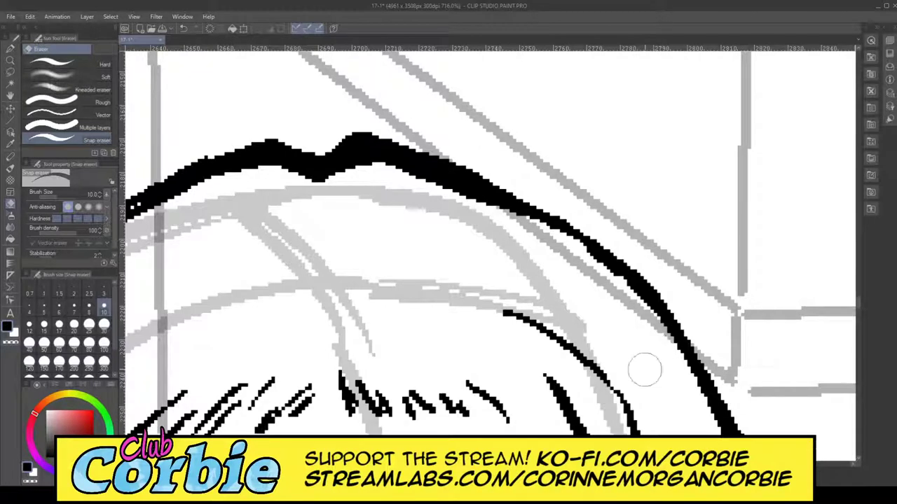
Step: Thicken the near side's outer hair contour from the pointed end beside the ear up to the crown, filling its gaps
left_click(10, 62)
scroll(300, 121, "down", 10)
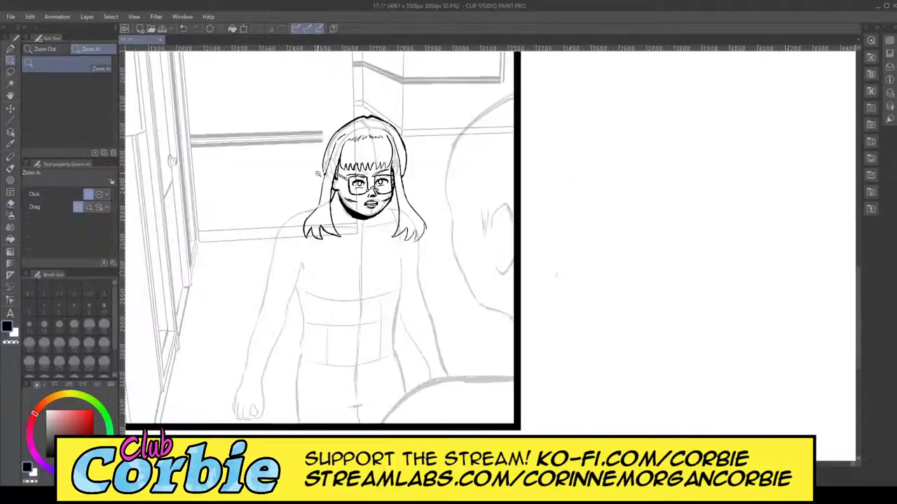
scroll(352, 197, "up", 3)
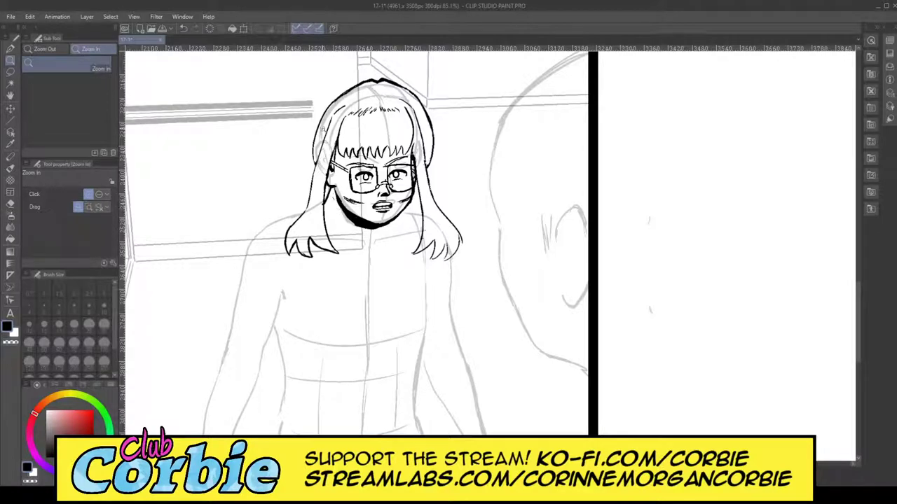
scroll(308, 189, "up", 12)
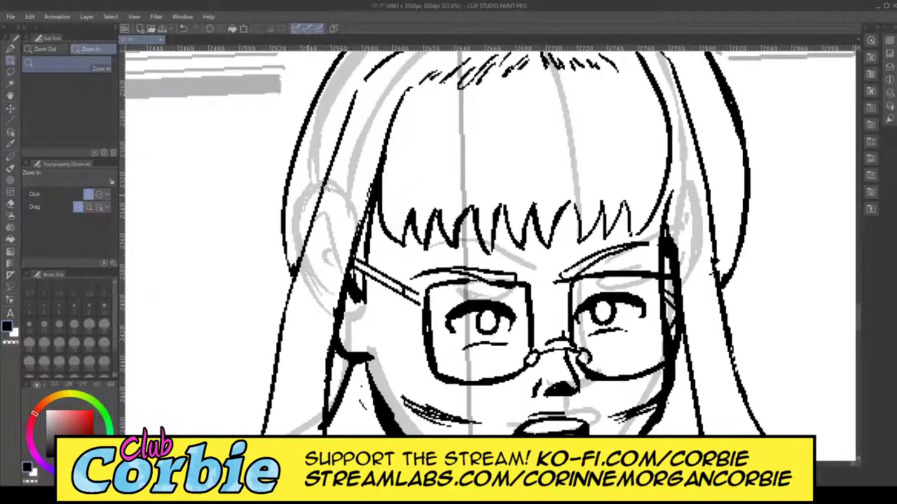
key("p")
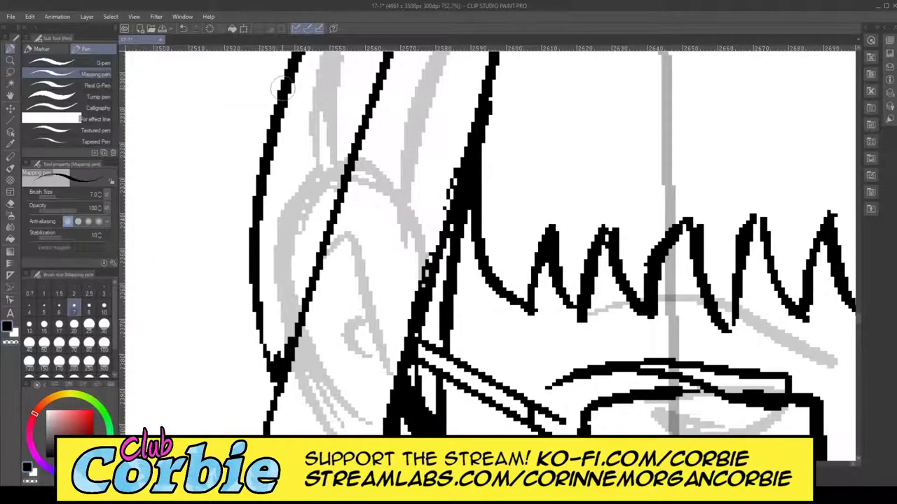
mouse_move(295, 63)
left_mouse_down()
mouse_move(258, 153)
mouse_move(252, 236)
mouse_move(276, 412)
left_mouse_up()
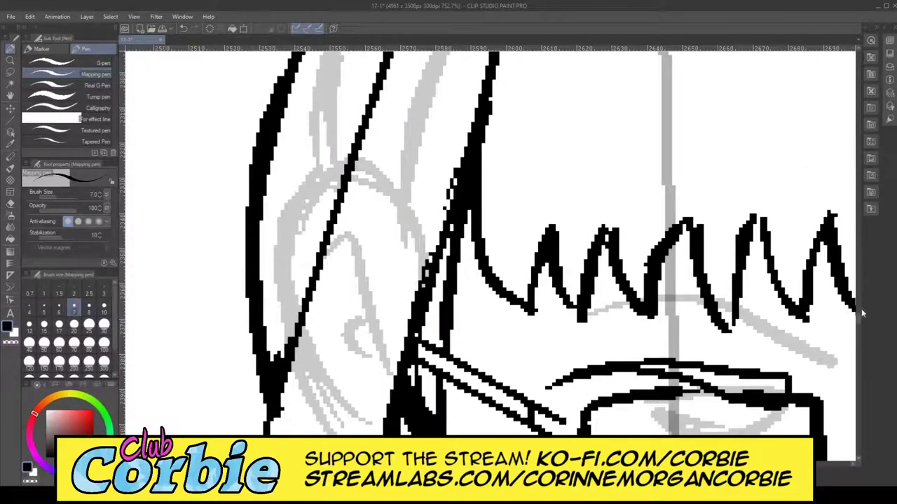
left_click_drag(858, 326, 859, 314)
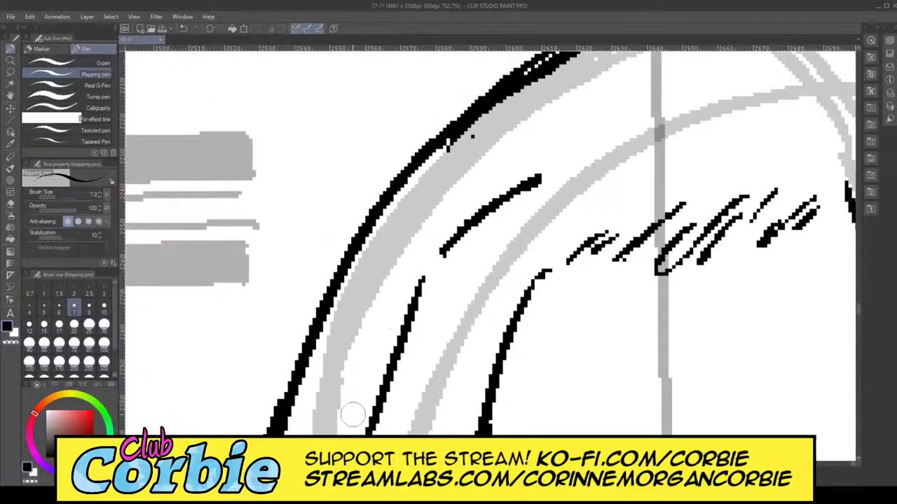
mouse_move(283, 414)
left_mouse_down()
mouse_move(290, 379)
mouse_move(384, 196)
mouse_move(471, 112)
mouse_move(568, 56)
left_mouse_up()
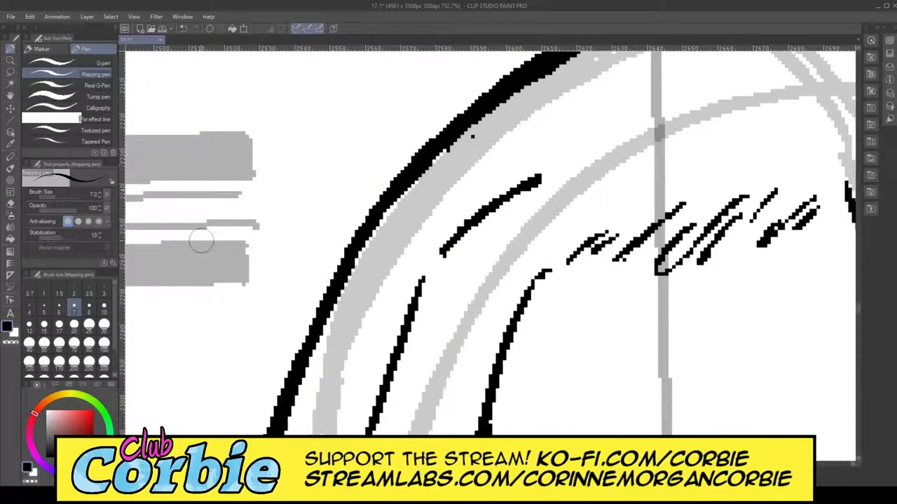
Step: Ink a shorter, downward-curving tip for the near side's innermost lock, and thicken the strand line leading into it
left_click(9, 61)
left_click_drag(266, 92, 143, 116)
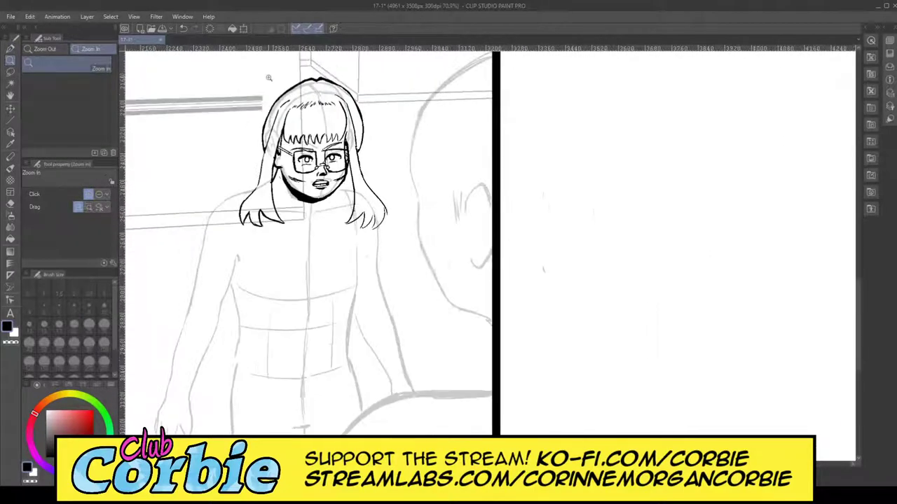
left_click(280, 191)
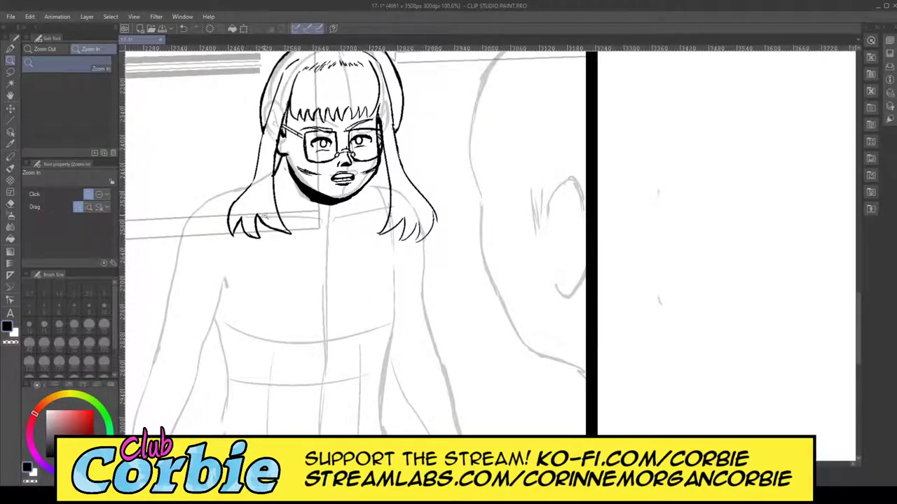
left_click_drag(264, 216, 318, 196)
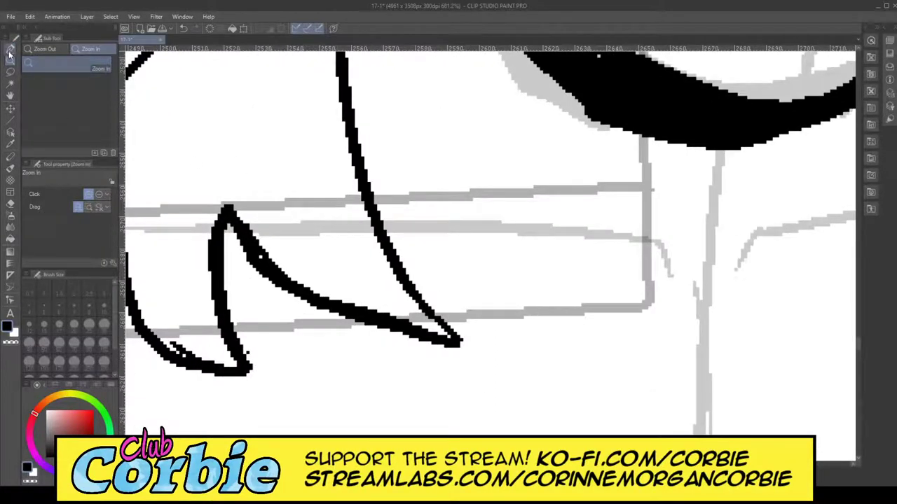
left_click(9, 50)
left_click_drag(258, 272, 363, 370)
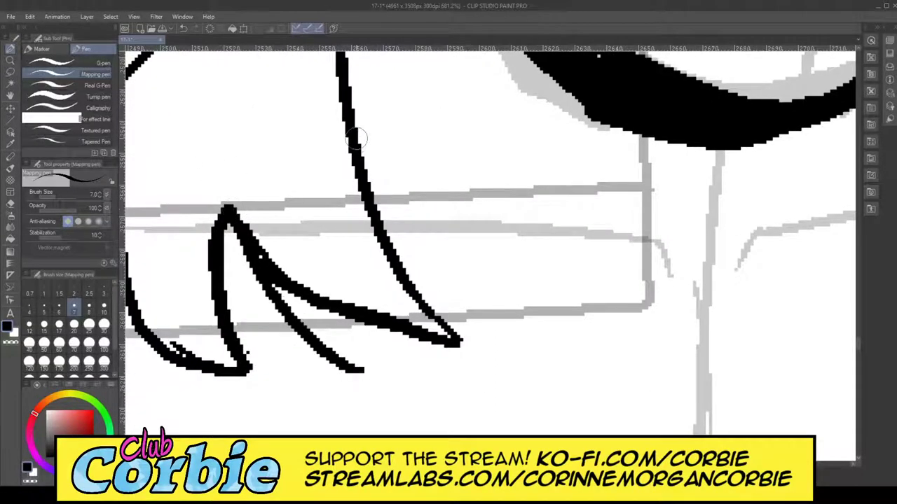
mouse_move(356, 138)
left_mouse_down()
mouse_move(381, 328)
mouse_move(401, 356)
left_mouse_up()
mouse_move(294, 323)
left_mouse_down()
mouse_move(360, 363)
mouse_move(401, 371)
left_mouse_up()
mouse_move(317, 346)
left_mouse_down()
mouse_move(375, 375)
mouse_move(406, 376)
left_mouse_up()
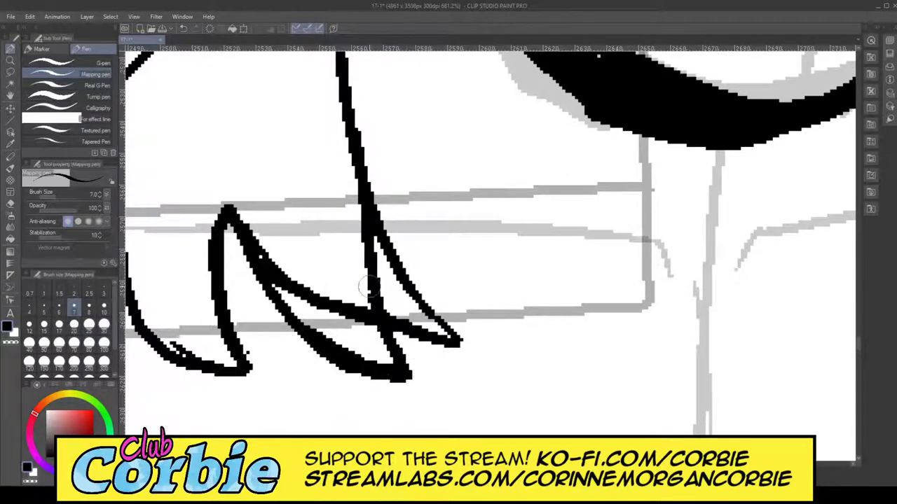
left_click_drag(348, 112, 407, 362)
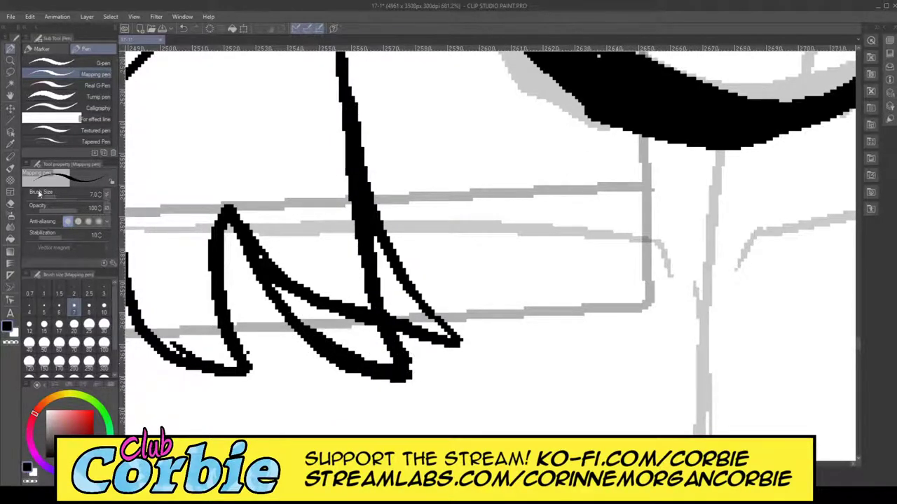
Step: Erase the old longer tip of the near side's innermost lock and the stray ink along the neighbouring tips
key("e")
mouse_move(328, 309)
left_mouse_down()
mouse_move(344, 319)
mouse_move(260, 241)
left_mouse_up()
mouse_move(395, 217)
left_mouse_down()
mouse_move(425, 332)
mouse_move(374, 173)
mouse_move(420, 349)
mouse_move(391, 248)
mouse_move(440, 310)
left_mouse_up()
left_click_drag(361, 315, 350, 301)
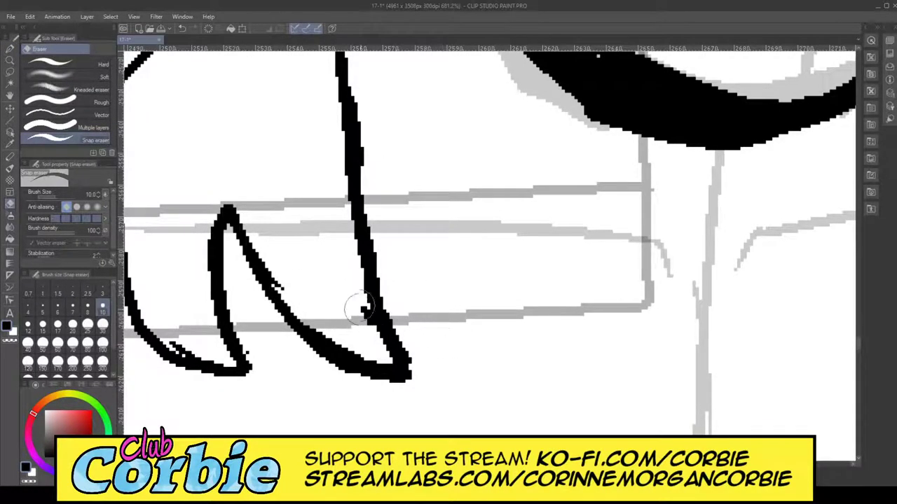
left_click_drag(269, 251, 300, 303)
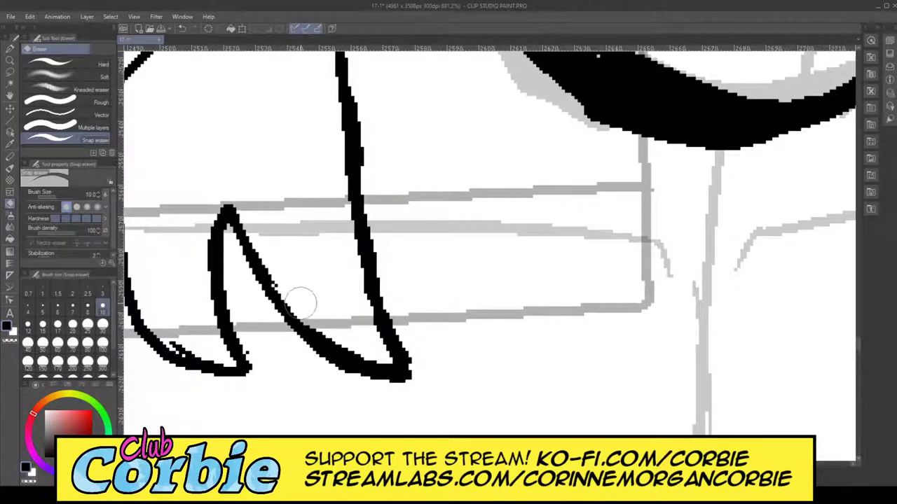
left_click_drag(169, 334, 204, 350)
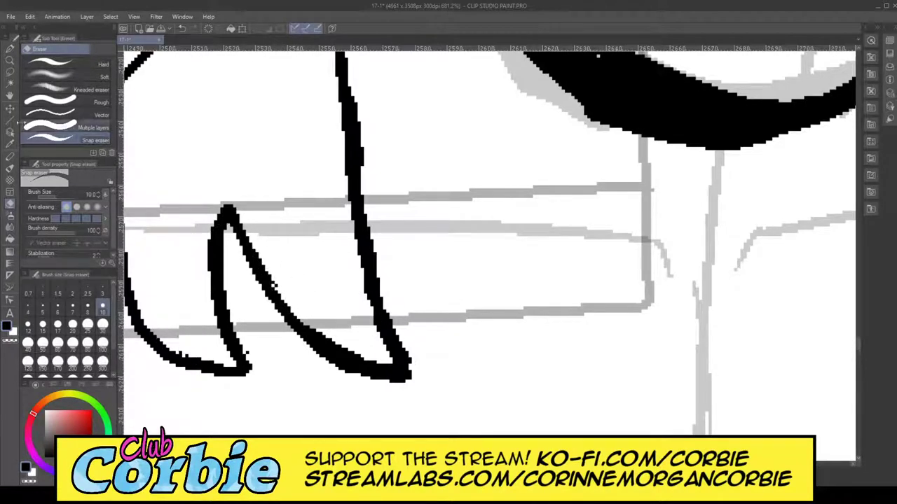
Step: Erase the stray specks beside the near side of the jaw, and thicken the inner hair strand down to its tip
left_click(11, 61)
left_click_drag(301, 203, 252, 221)
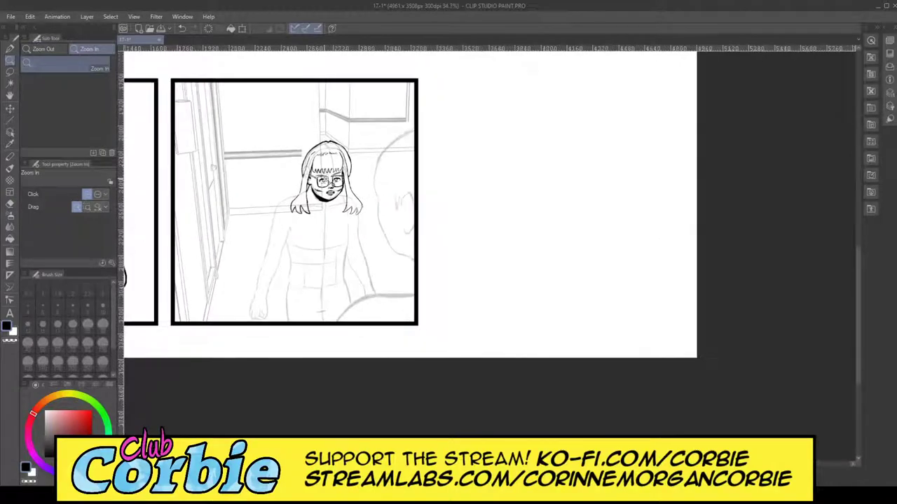
left_click_drag(330, 181, 367, 223)
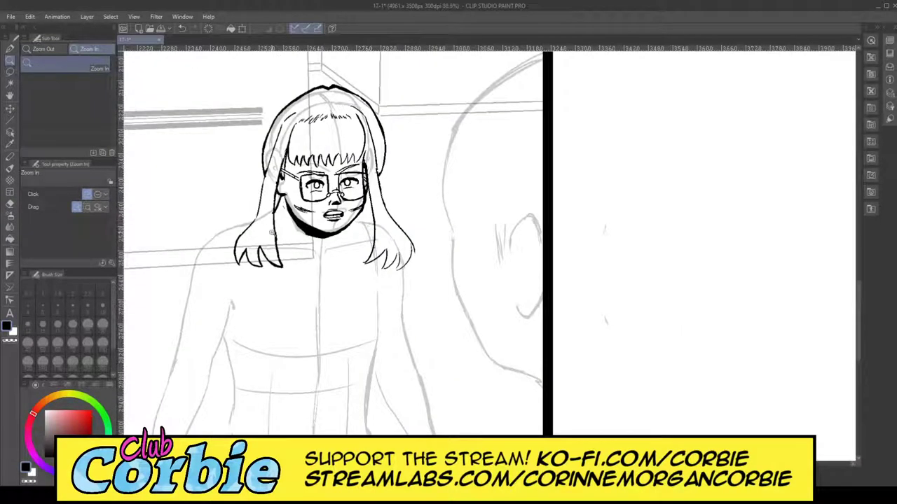
left_click_drag(271, 232, 293, 84)
left_click(11, 204)
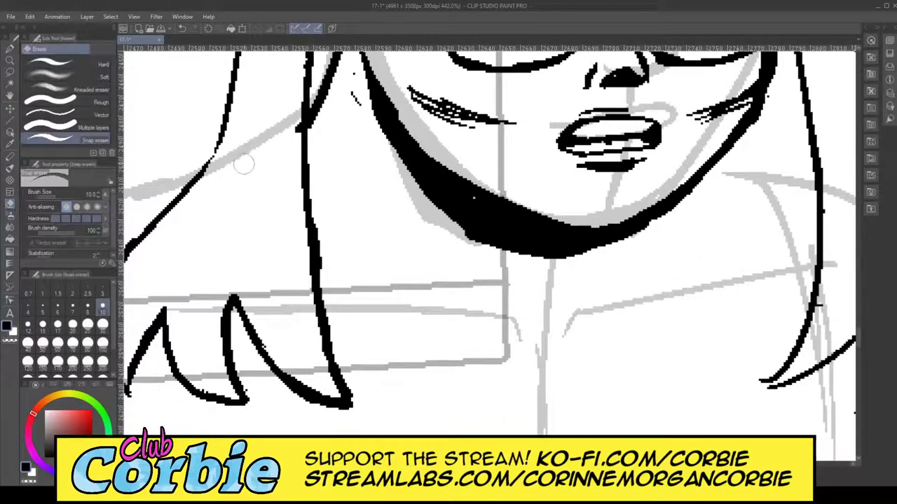
left_click_drag(348, 111, 352, 82)
left_click(10, 48)
left_click_drag(308, 120, 323, 285)
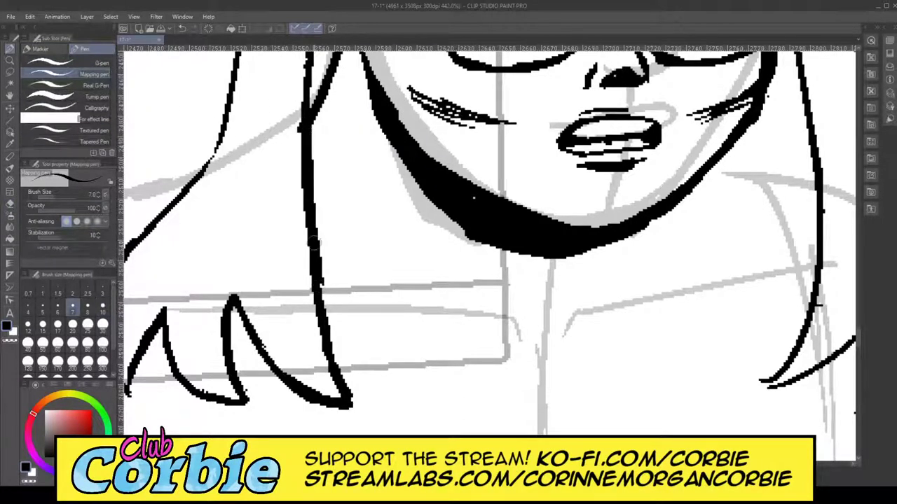
mouse_move(311, 193)
left_mouse_down()
mouse_move(342, 397)
mouse_move(331, 331)
mouse_move(327, 361)
left_mouse_up()
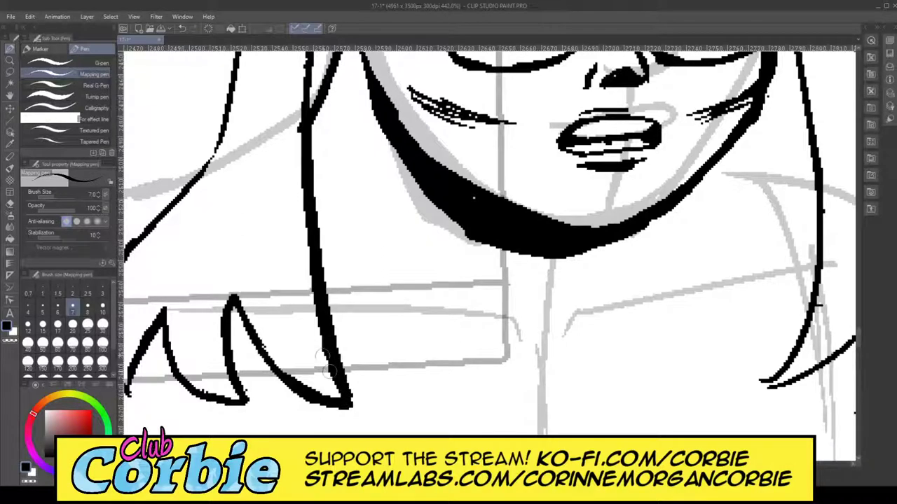
Step: Redraw the lower curve of the near side's middle hair tip slightly further in, and erase the old line beneath it
left_click_drag(182, 194, 217, 138)
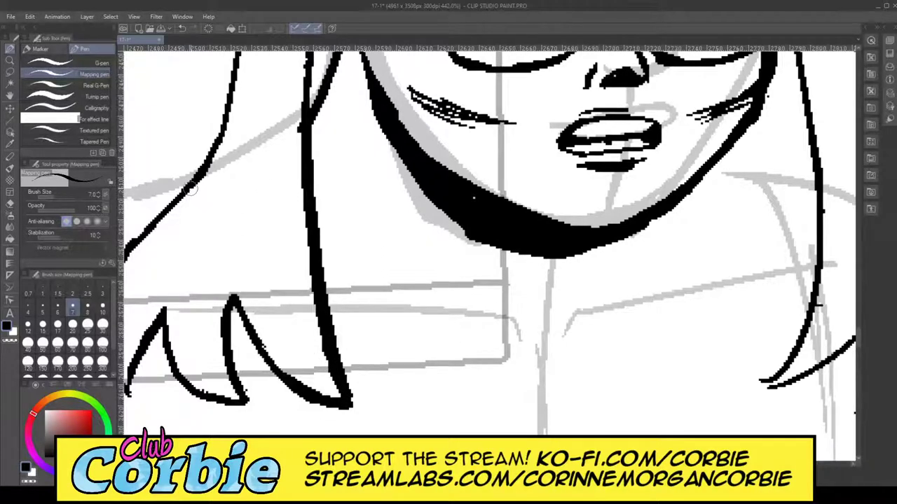
key("ctrl+z")
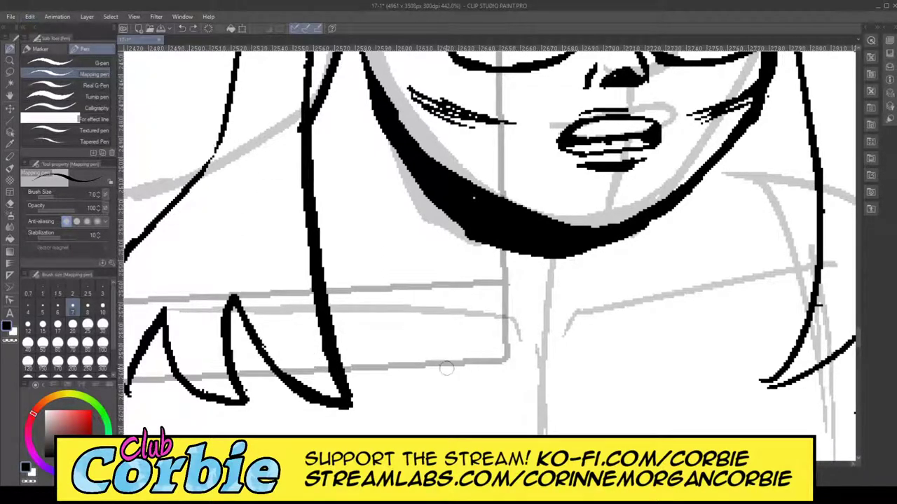
scroll(489, 257, "left", 4)
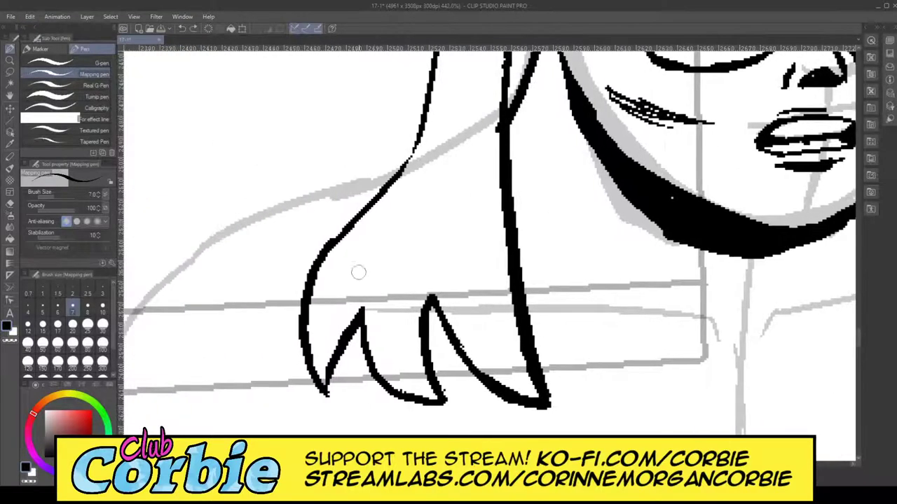
mouse_move(373, 351)
left_mouse_down()
mouse_move(397, 383)
mouse_move(422, 398)
left_mouse_up()
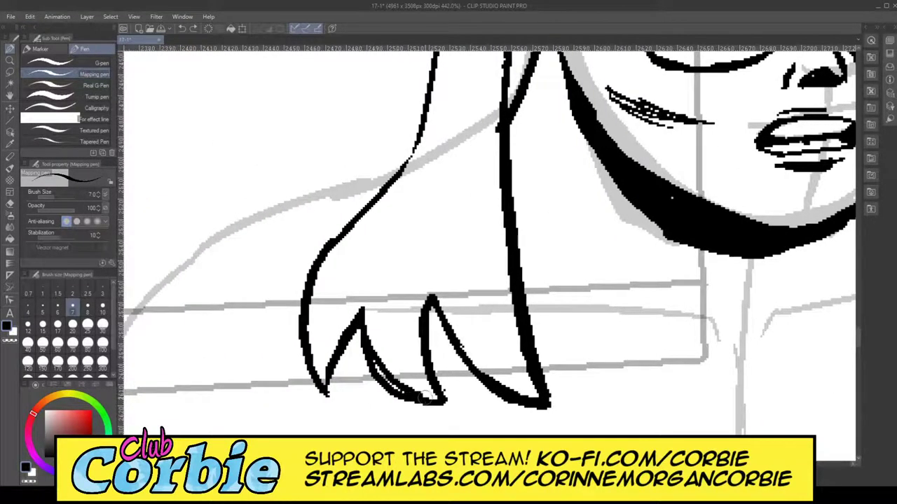
left_click(13, 240)
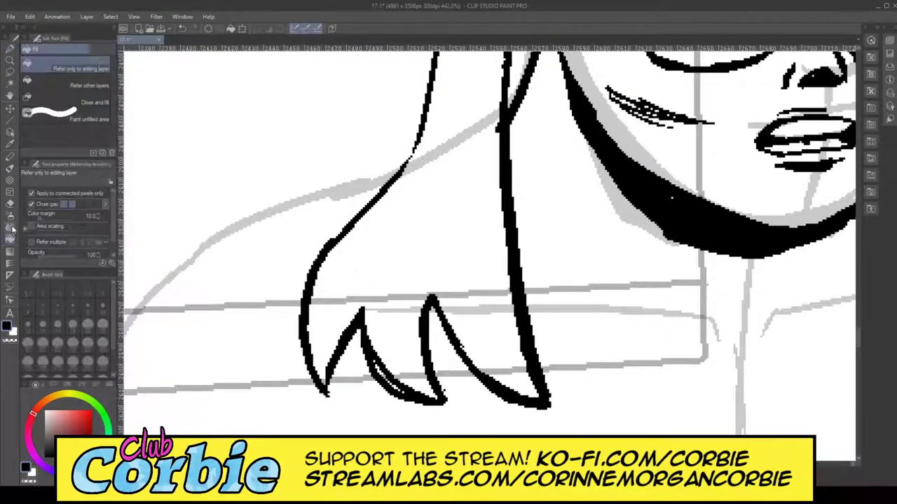
left_click(10, 203)
left_click_drag(379, 384, 428, 416)
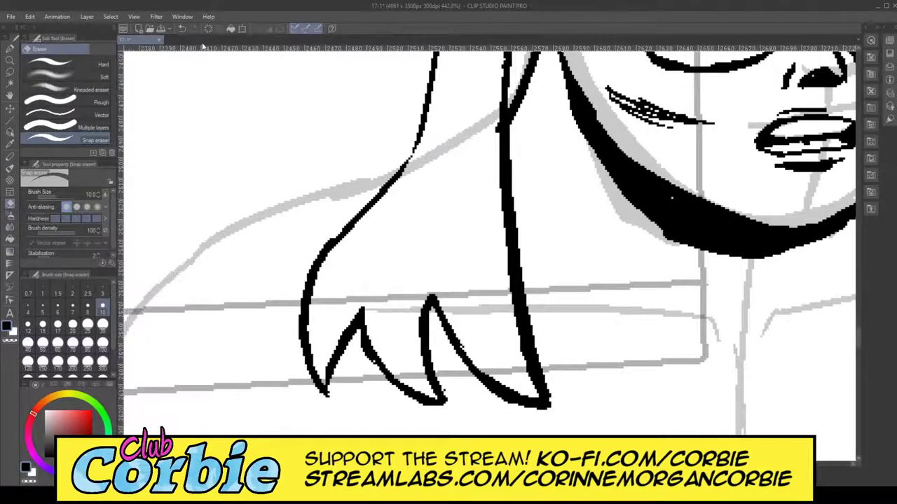
Step: Thicken the thin stretch of the near side's outer hair contour where it bends in above the tips
key("p")
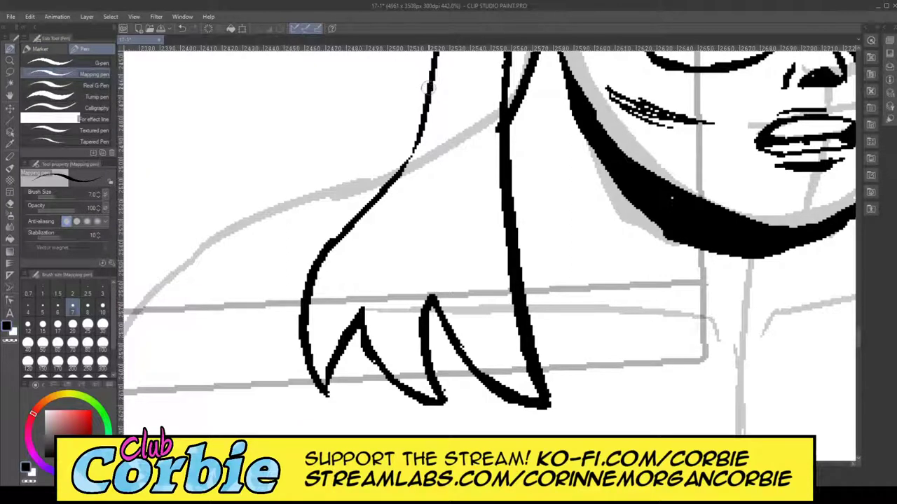
mouse_move(421, 108)
left_mouse_down()
mouse_move(365, 218)
mouse_move(319, 265)
left_mouse_up()
key("ctrl+z")
mouse_move(386, 176)
left_mouse_down()
mouse_move(424, 117)
mouse_move(386, 184)
mouse_move(429, 68)
left_mouse_up()
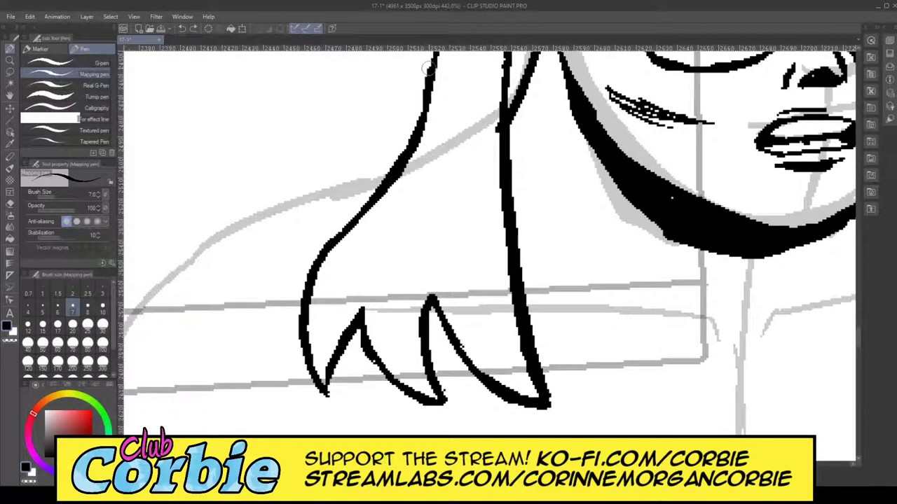
left_click(10, 204)
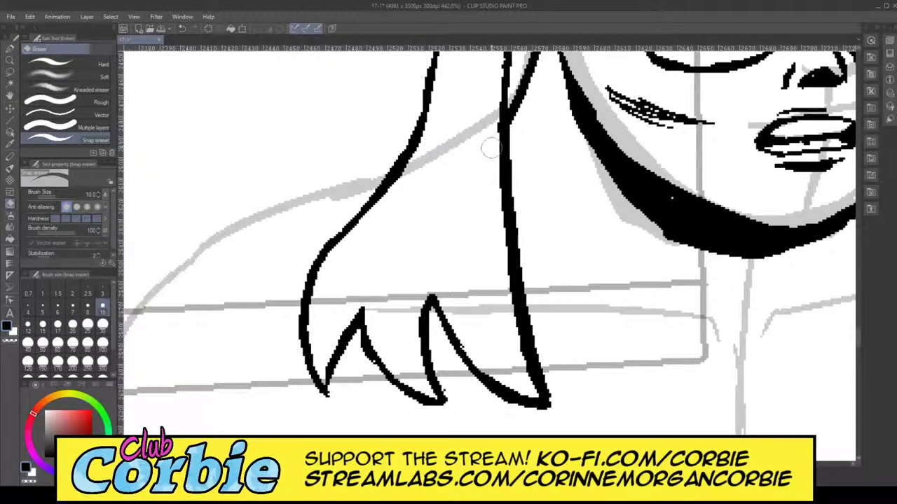
left_click(9, 60)
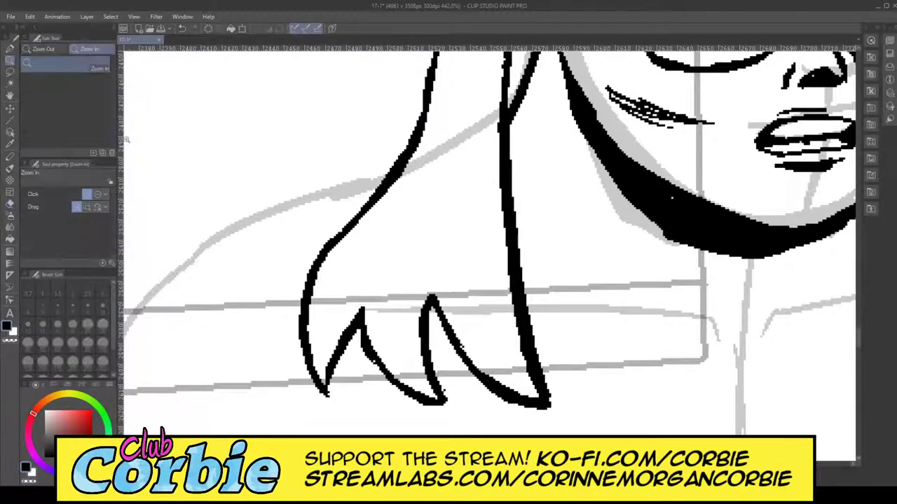
Step: Close the gaps between the far side's hair tips and thicken their curves up to the outer contour with the Mapping pen
left_click_drag(246, 249, 133, 280)
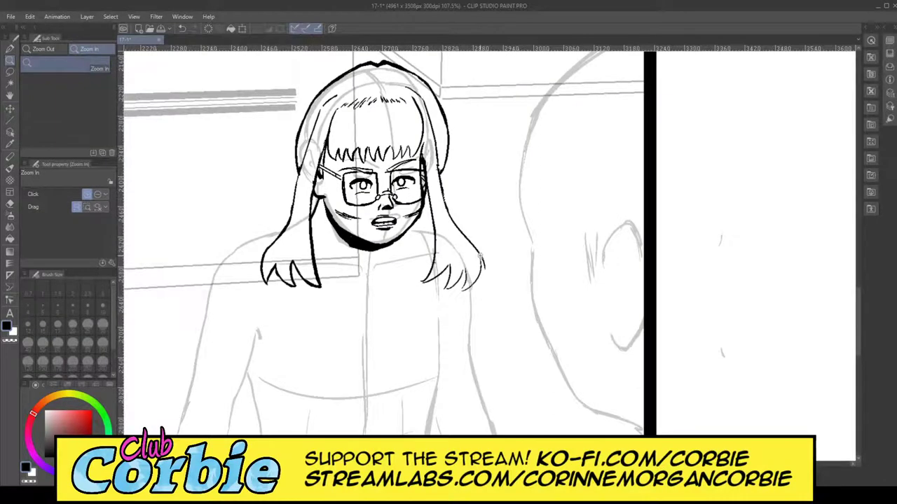
scroll(461, 263, "up", 5)
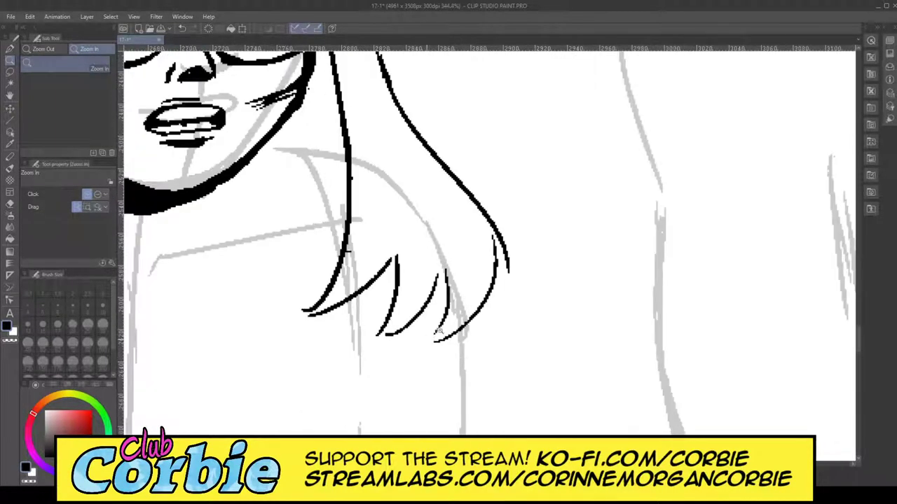
scroll(440, 329, "up", 4)
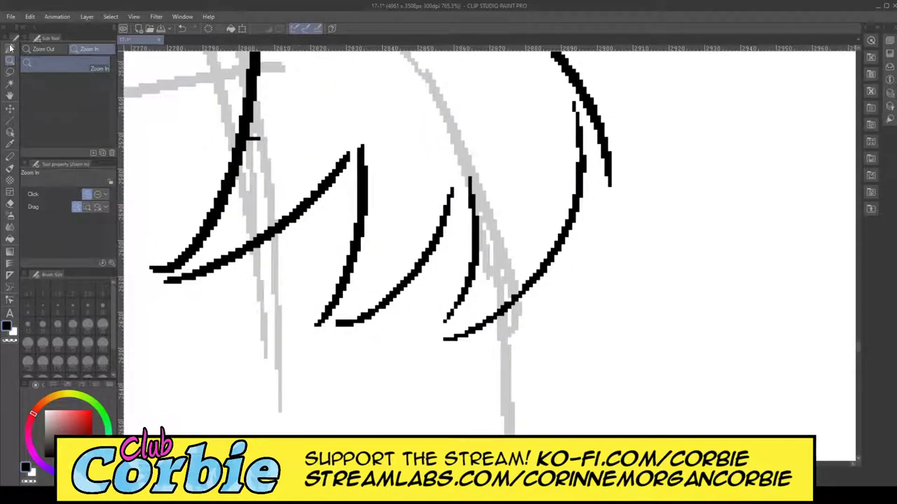
left_click(9, 48)
mouse_move(144, 275)
left_mouse_down()
mouse_move(184, 282)
mouse_move(232, 268)
mouse_move(328, 199)
mouse_move(359, 148)
mouse_move(363, 208)
mouse_move(317, 323)
mouse_move(349, 318)
mouse_move(432, 257)
mouse_move(465, 170)
mouse_move(445, 218)
mouse_move(464, 173)
mouse_move(463, 290)
mouse_move(433, 342)
mouse_move(511, 286)
mouse_move(573, 206)
mouse_move(584, 150)
mouse_move(561, 56)
left_mouse_up()
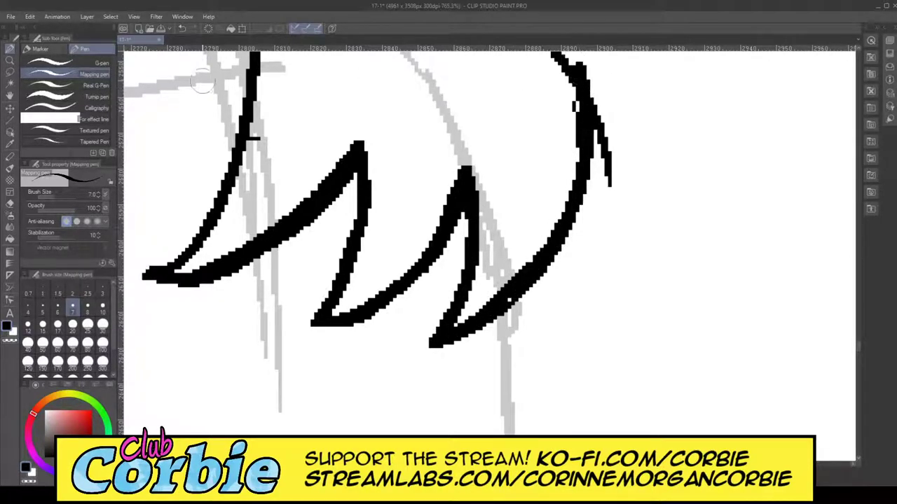
Step: Erase the overshooting end of the far side's outer hair contour, then try trimming the middle tip's point and undo that erasure
left_click(13, 204)
left_click_drag(607, 188, 580, 65)
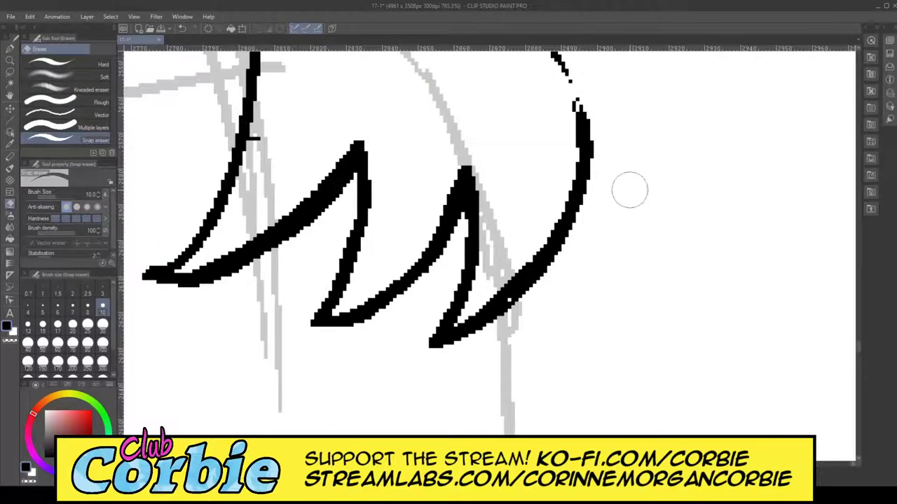
left_click_drag(335, 317, 346, 316)
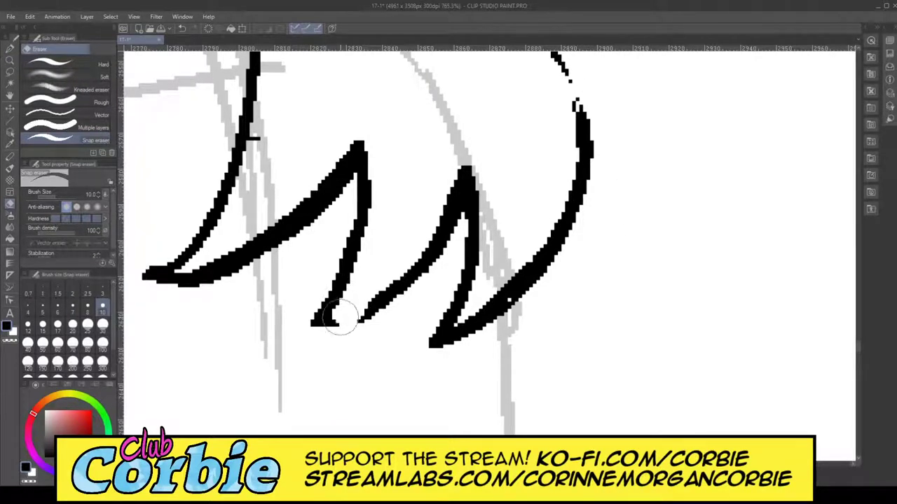
left_click(11, 61)
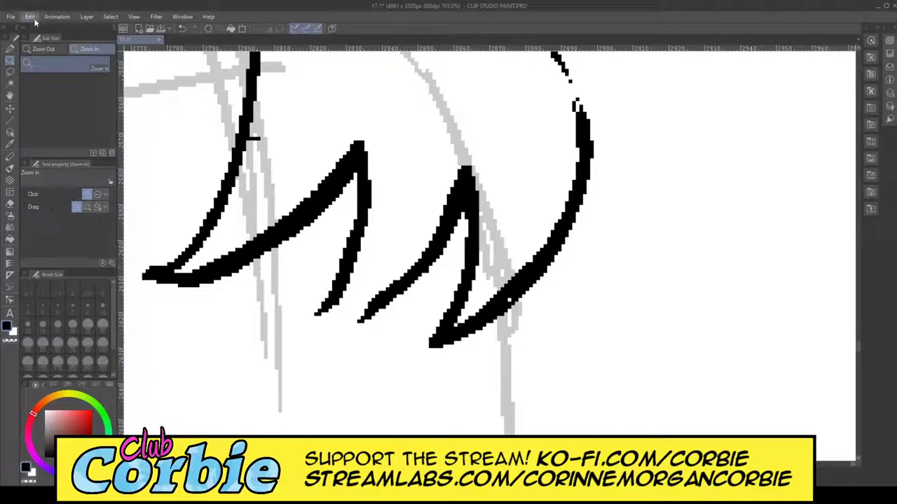
left_click(38, 34)
Step: Bridge the gap in the far side's outer hair contour with a thicker line curving down into the outermost tip
left_click_drag(363, 220, 273, 314)
left_click_drag(370, 149, 398, 173)
mouse_move(395, 225)
left_mouse_down()
mouse_move(449, 214)
mouse_move(350, 201)
left_mouse_up()
key("p")
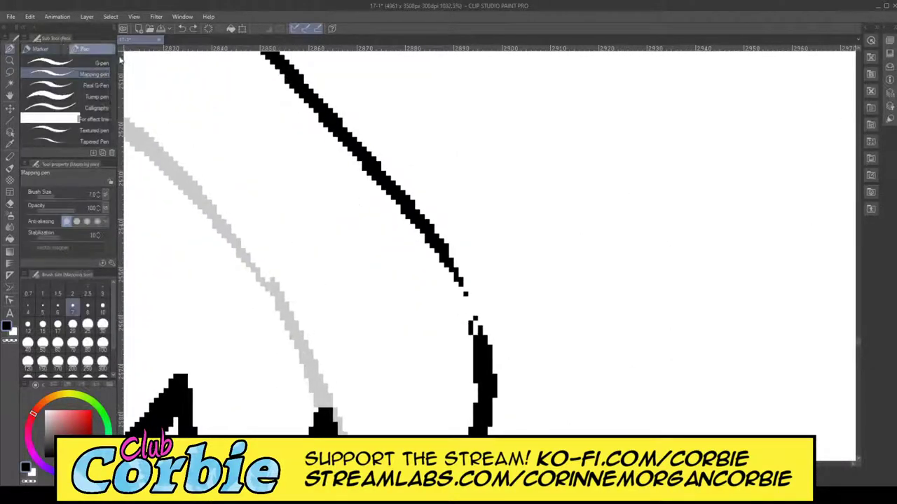
mouse_move(342, 133)
left_mouse_down()
mouse_move(431, 231)
mouse_move(448, 264)
mouse_move(475, 336)
mouse_move(482, 433)
left_mouse_up()
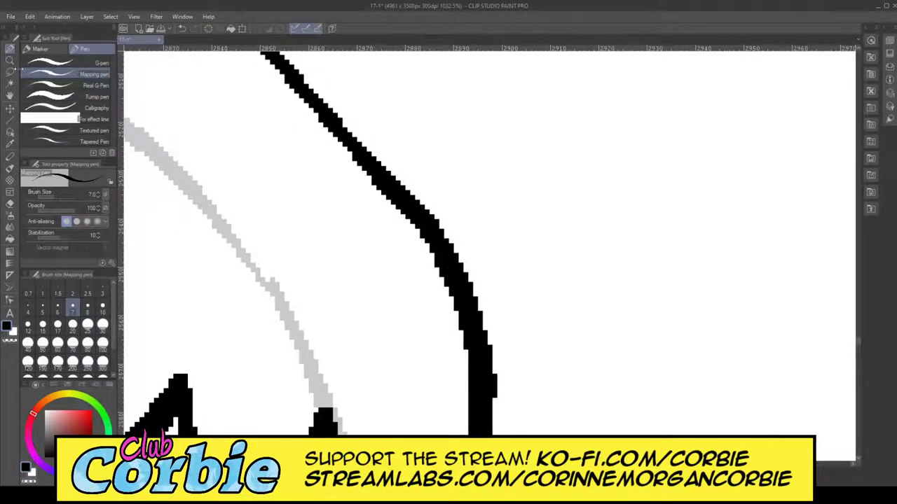
Step: Thicken the far side's outer hair contour along its upper stretch, from beside the cheek down towards the shoulder
left_click(11, 62)
left_click_drag(353, 183, 395, 153)
left_click(10, 49)
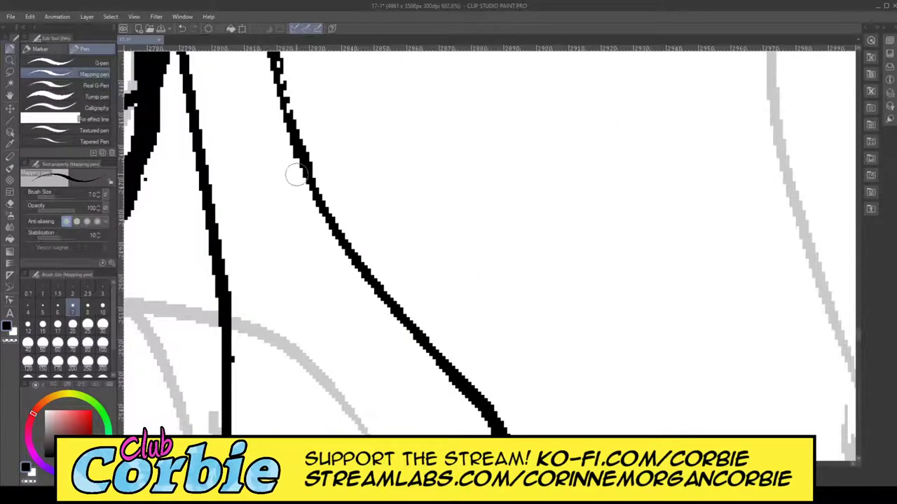
mouse_move(277, 68)
left_mouse_down()
mouse_move(341, 224)
mouse_move(379, 287)
mouse_move(475, 398)
left_mouse_up()
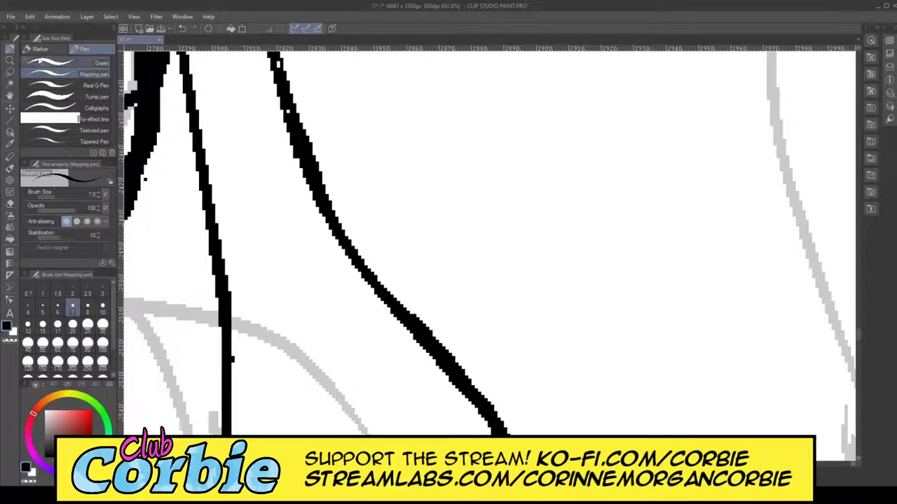
Step: Ink a second line along the near lens frame's outer edge, join it to the temple arm, and thicken the far lens's inner edge
left_click(10, 61)
left_click_drag(435, 197, 368, 240)
scroll(367, 240, "down", 3)
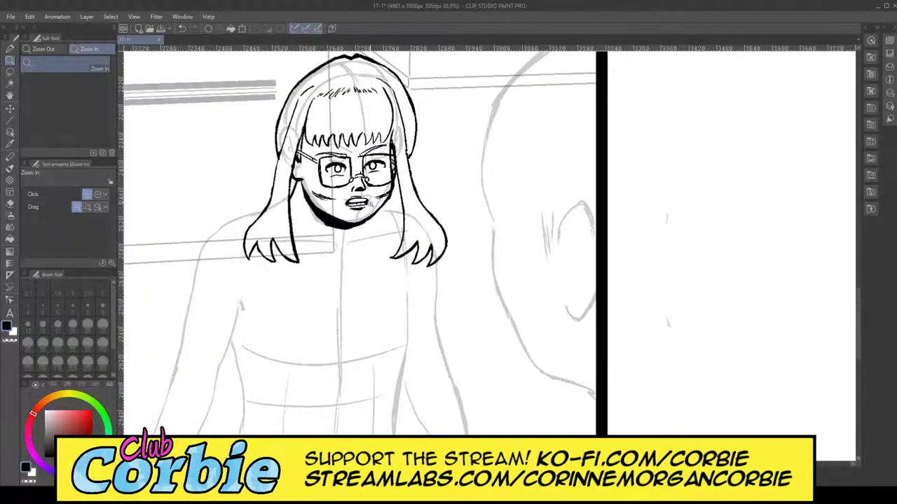
scroll(339, 167, "up", 1)
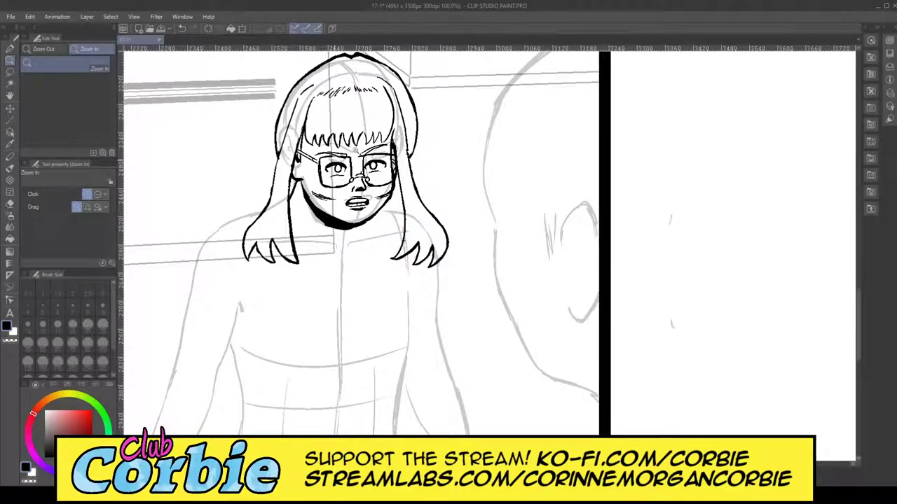
scroll(354, 150, "up", 6)
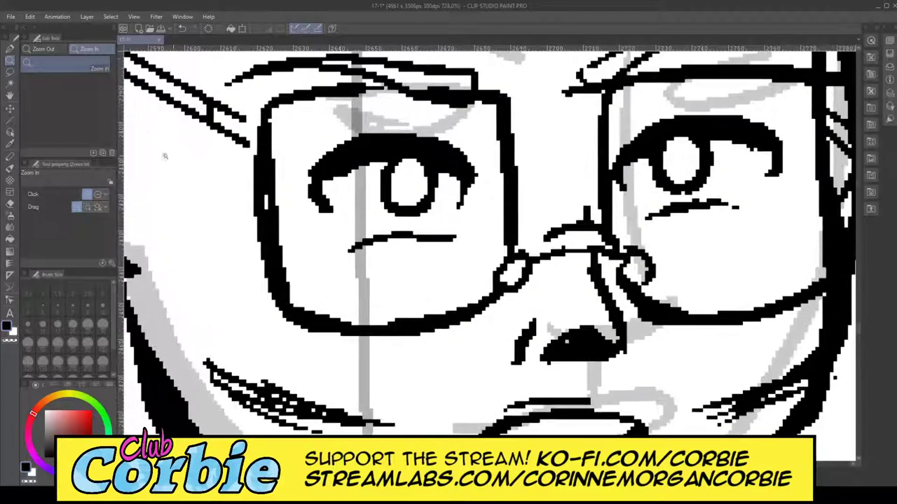
left_click(9, 49)
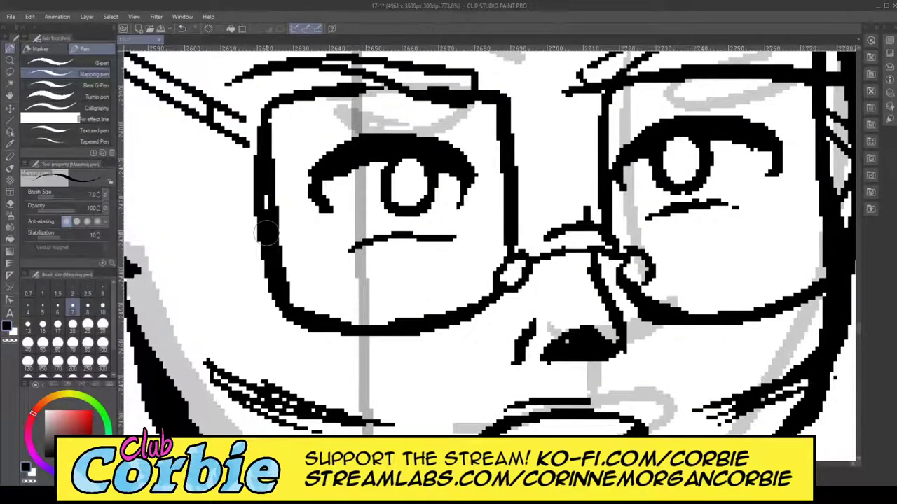
mouse_move(241, 147)
left_mouse_down()
mouse_move(253, 275)
mouse_move(287, 317)
left_mouse_up()
left_click_drag(260, 279, 288, 313)
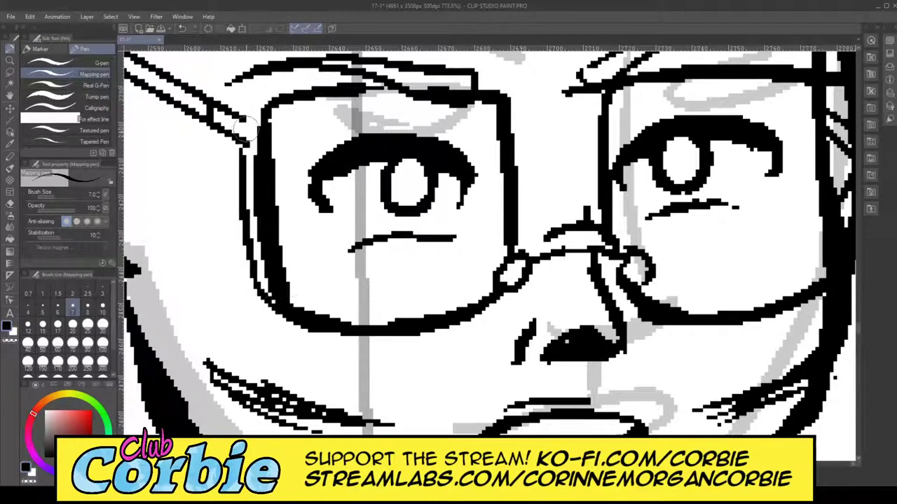
mouse_move(248, 135)
left_mouse_down()
mouse_move(267, 98)
mouse_move(312, 95)
left_mouse_up()
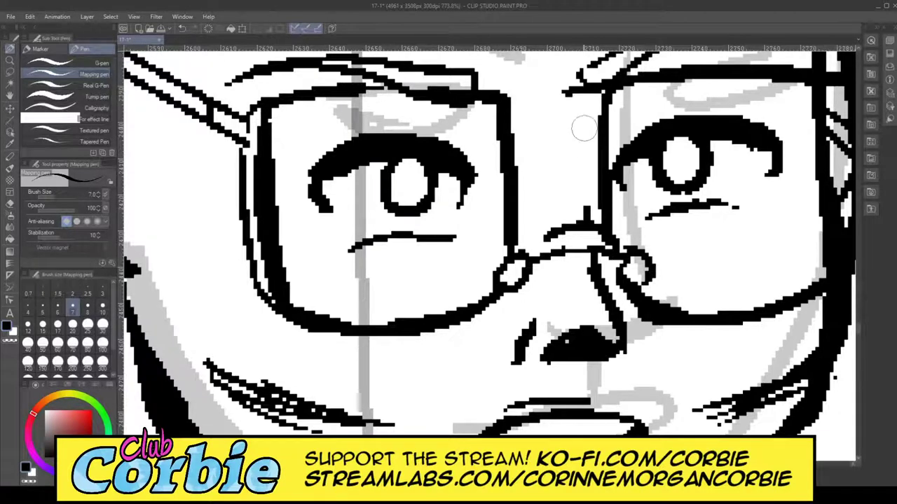
left_click_drag(594, 83, 594, 242)
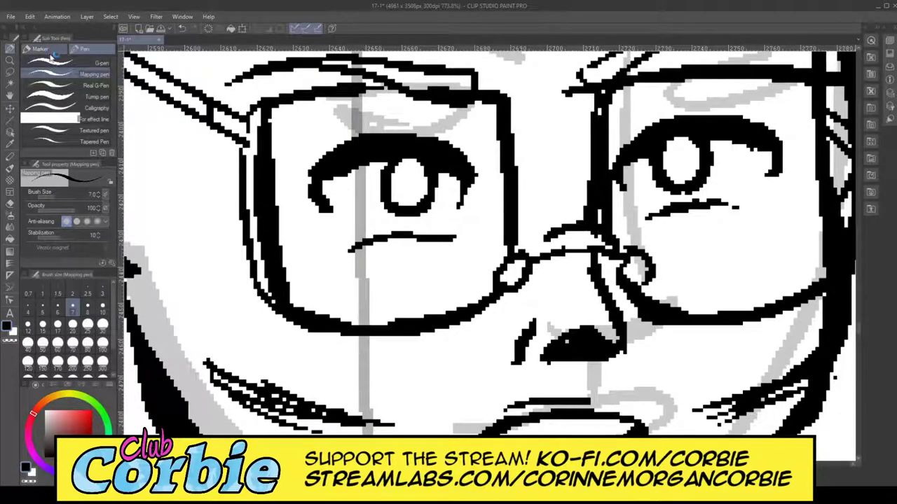
Step: Thicken the inner hair strand line beside the far lens and extend it down to the edge of the face
left_click(9, 61)
left_click_drag(403, 133, 380, 148)
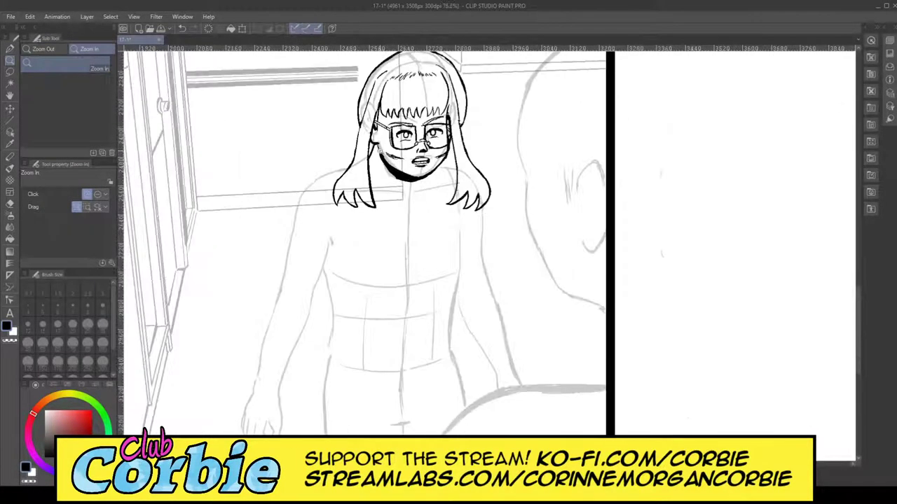
left_click_drag(436, 118, 546, 178)
left_click(519, 193)
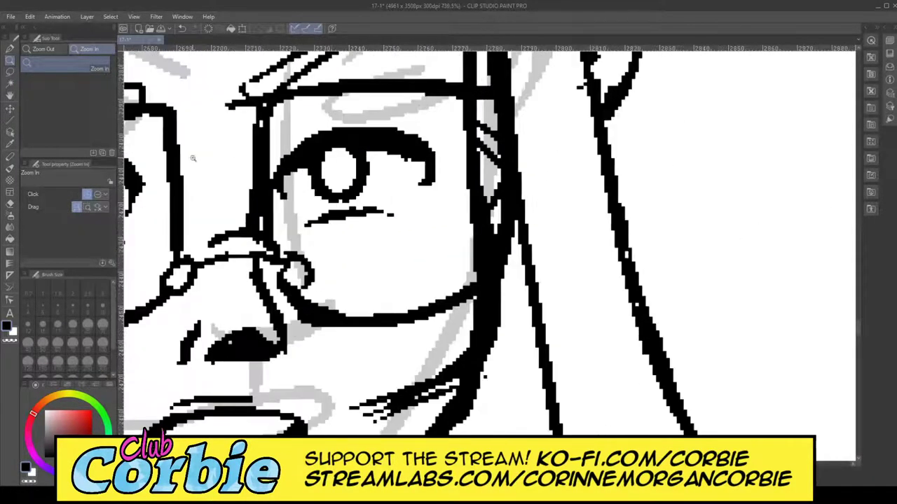
left_click(10, 203)
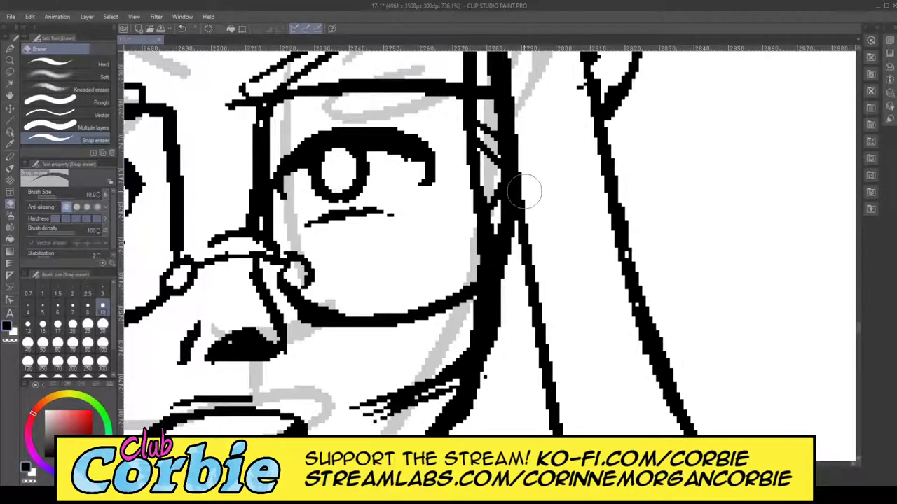
left_click(9, 49)
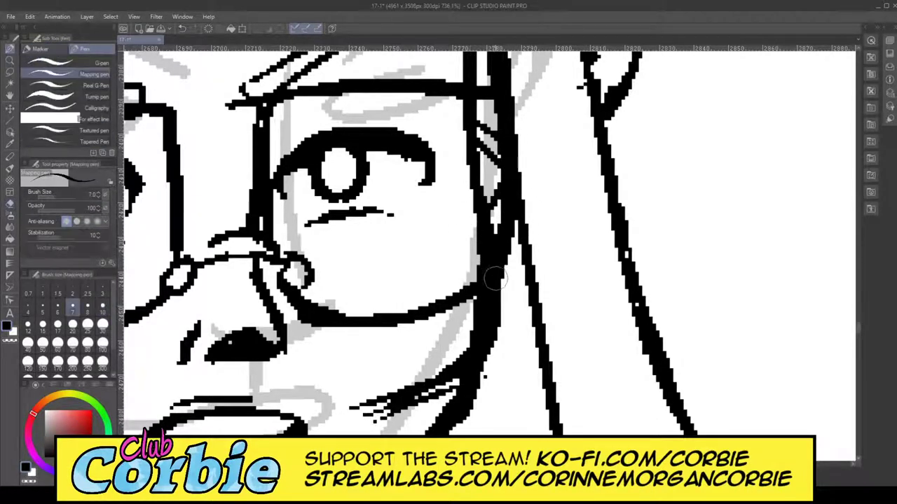
mouse_move(521, 191)
left_mouse_down()
mouse_move(517, 95)
mouse_move(487, 78)
mouse_move(276, 93)
left_mouse_up()
Step: Thicken the near side's outer hair contour from beside the ear down to the shoulder line
left_click(10, 61)
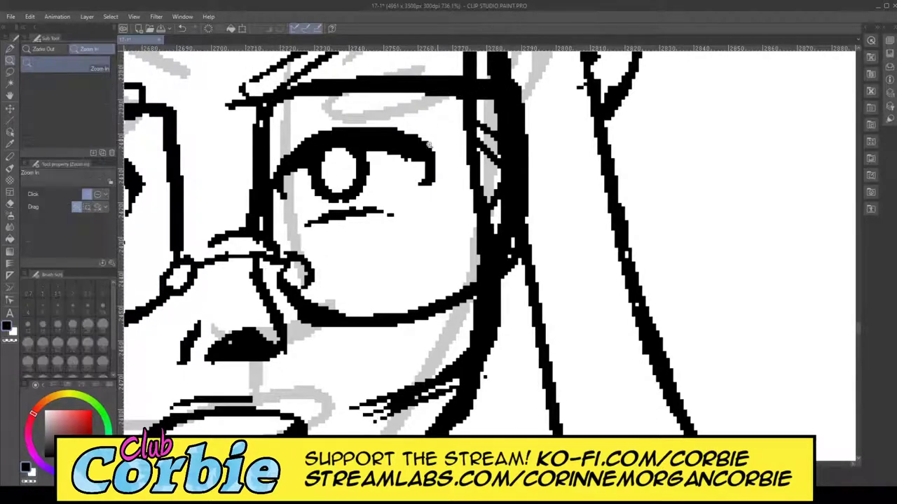
mouse_move(446, 136)
left_mouse_down()
mouse_move(365, 170)
mouse_move(469, 123)
left_mouse_up()
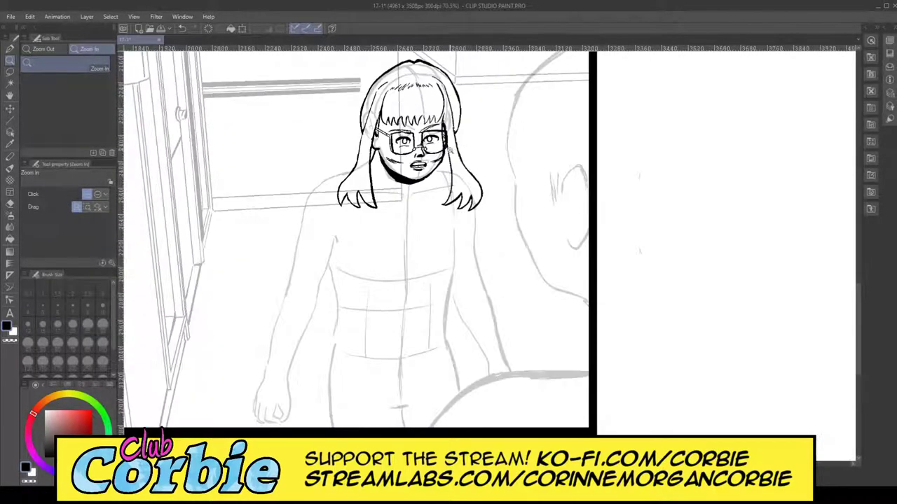
scroll(423, 179, "up", 1)
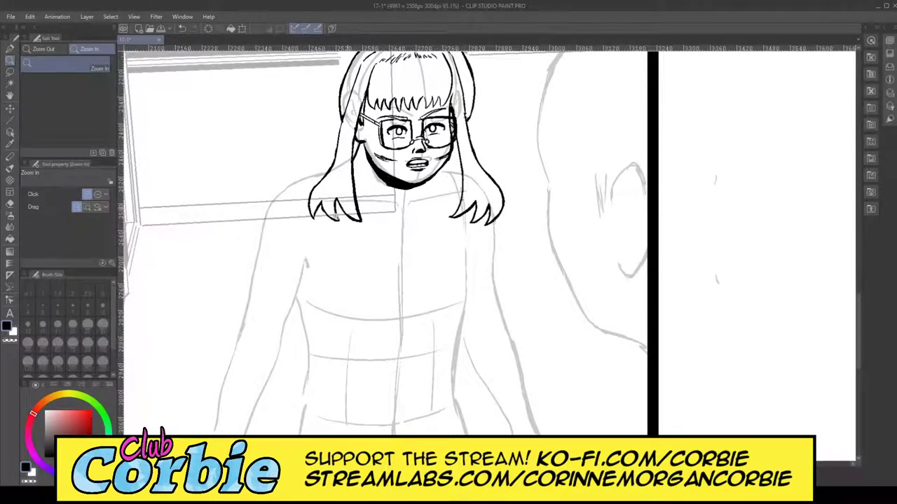
scroll(334, 216, "down", 4)
scroll(388, 176, "up", 5)
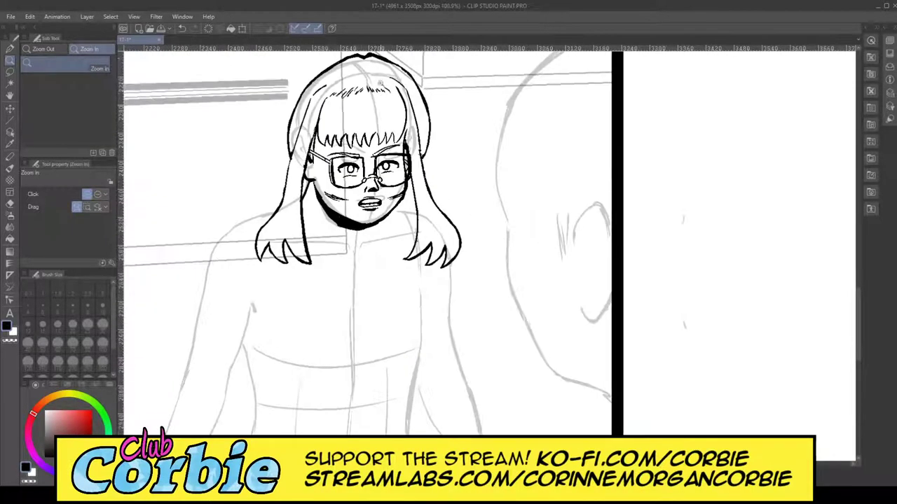
scroll(284, 170, "up", 8)
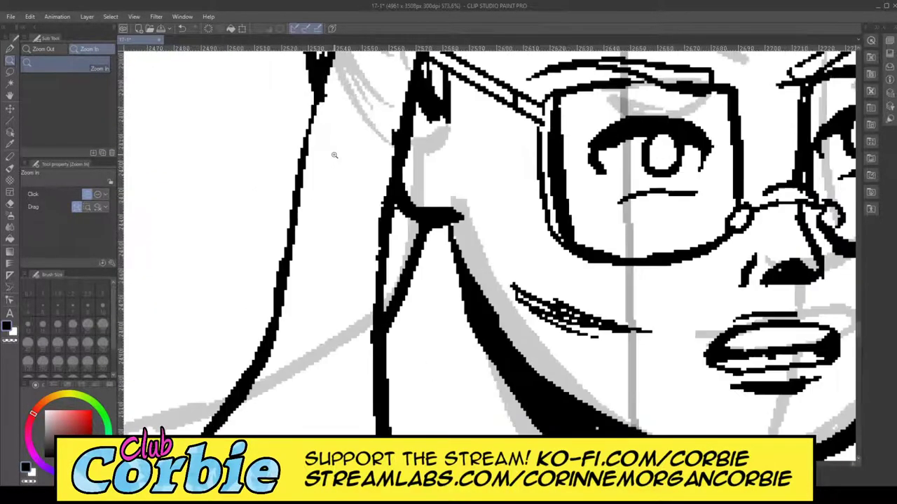
left_click(10, 49)
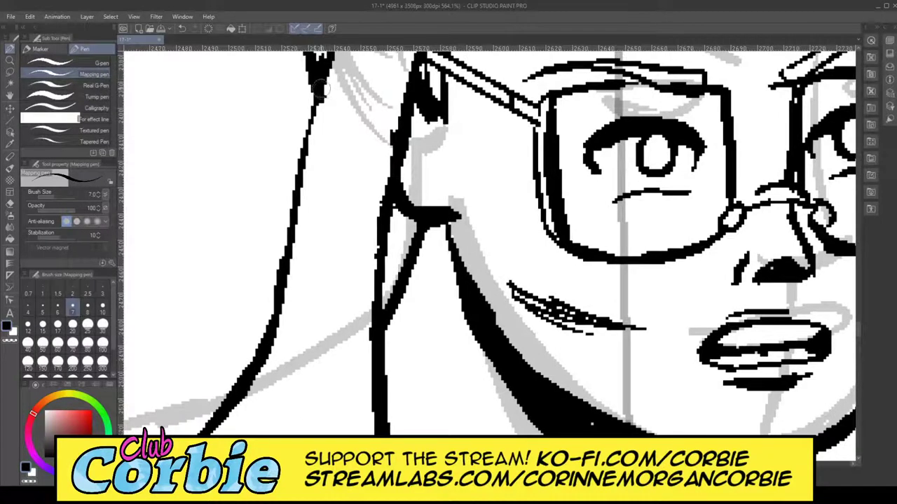
left_click_drag(319, 89, 243, 402)
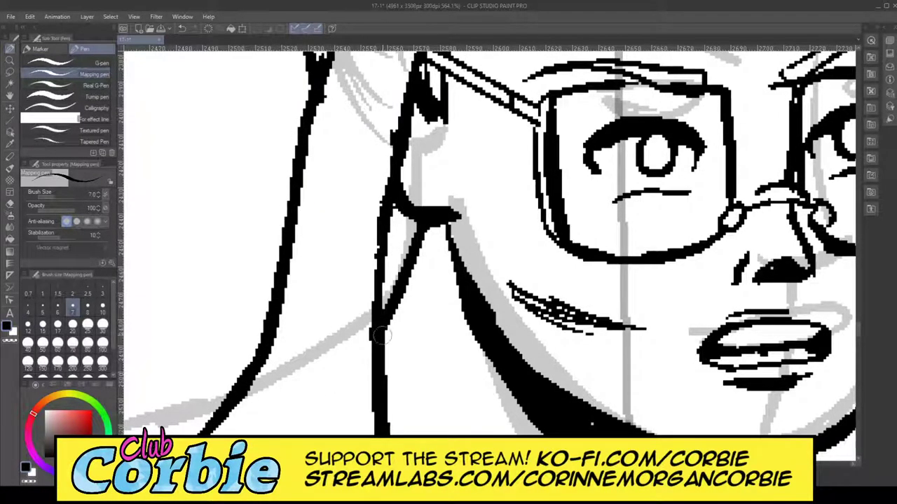
left_click_drag(503, 463, 522, 464)
left_click_drag(329, 280, 574, 280)
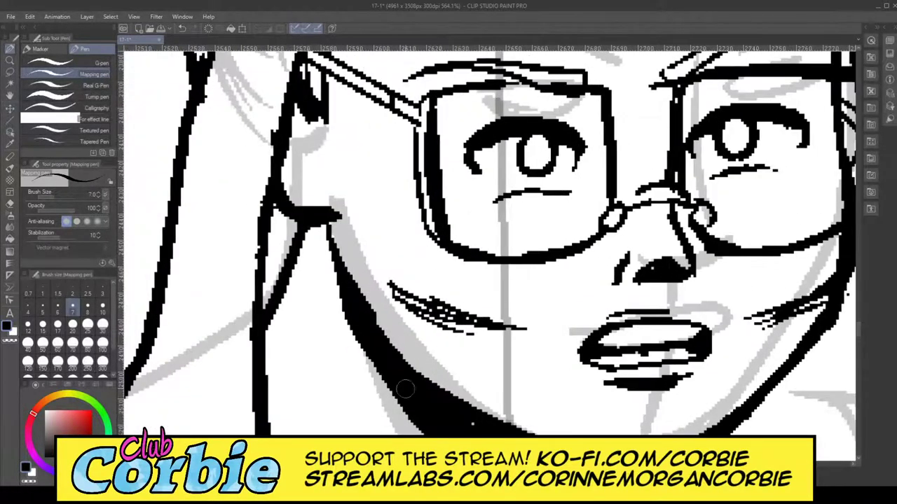
left_click(10, 62)
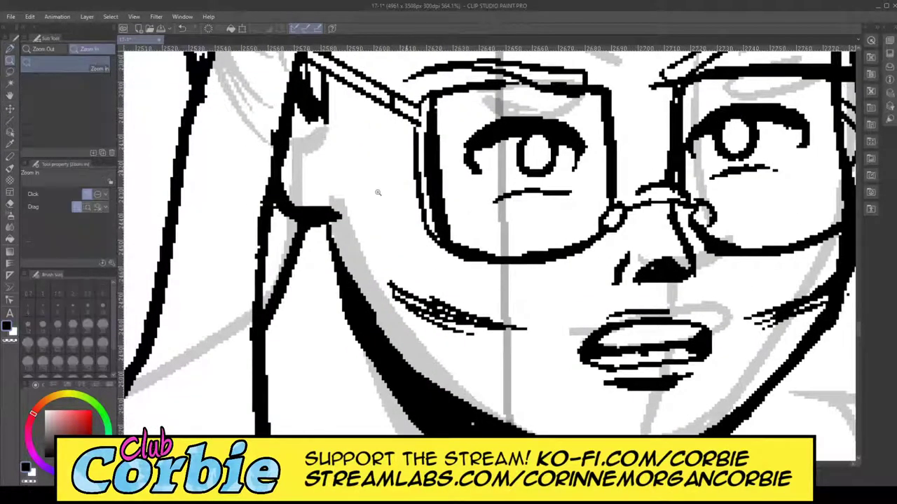
Step: Thicken the near side's inner hair line beside the ear with solid black, extending it down over the ear's front edge
scroll(378, 192, "down", 5)
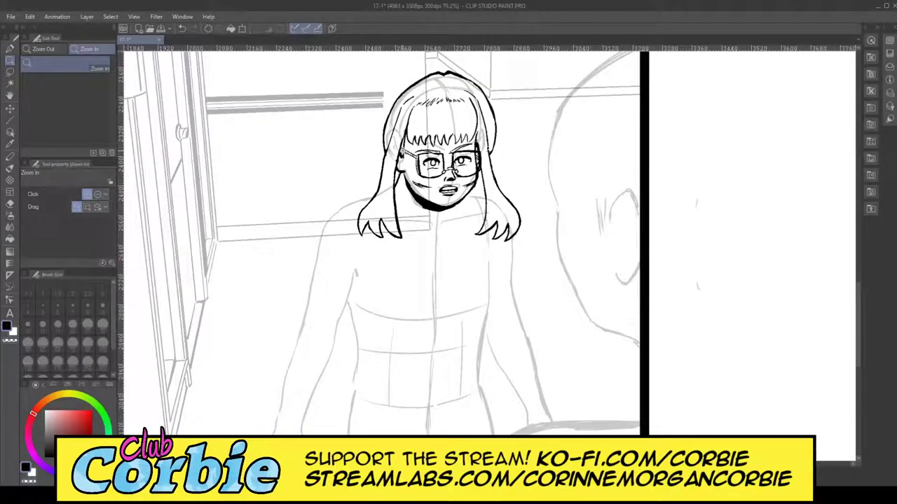
scroll(403, 152, "up", 4)
scroll(386, 189, "up", 2)
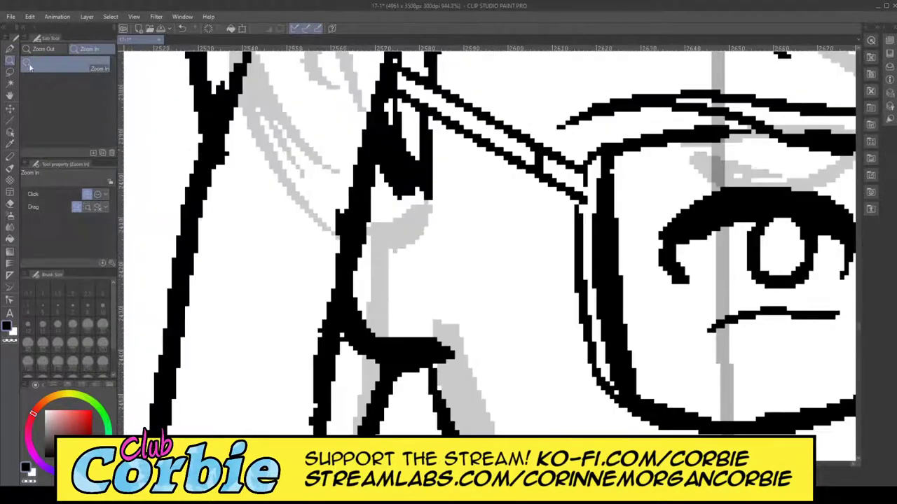
left_click(10, 47)
mouse_move(371, 242)
left_mouse_down()
mouse_move(397, 300)
mouse_move(376, 178)
left_mouse_up()
left_click_drag(378, 268, 363, 253)
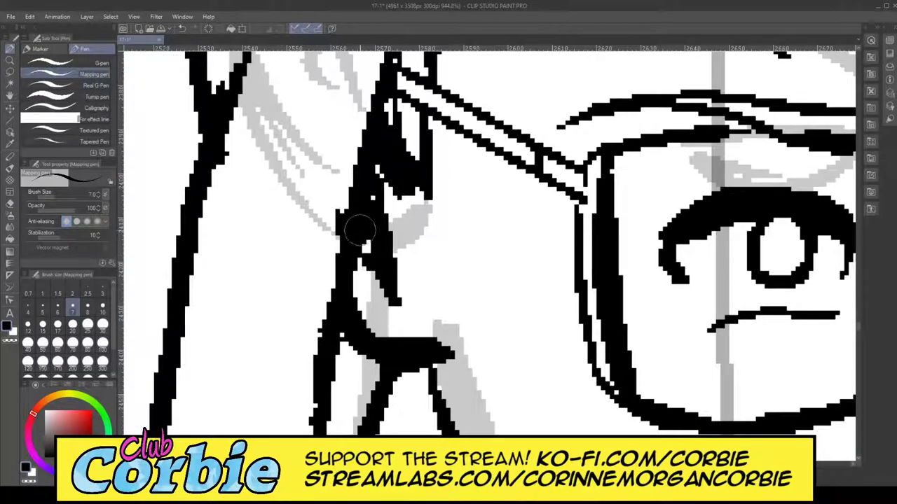
left_click(359, 229)
Step: Ink the jagged cloth folds at the top of the near shoulder with the Mapping pen
left_click(9, 60)
left_click_drag(352, 154, 261, 215)
left_click_drag(370, 190, 405, 201)
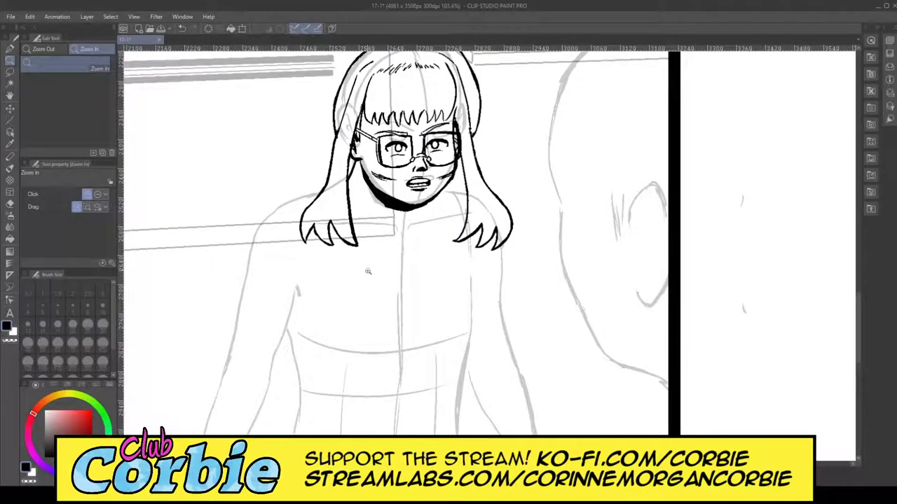
scroll(414, 247, "down", 3)
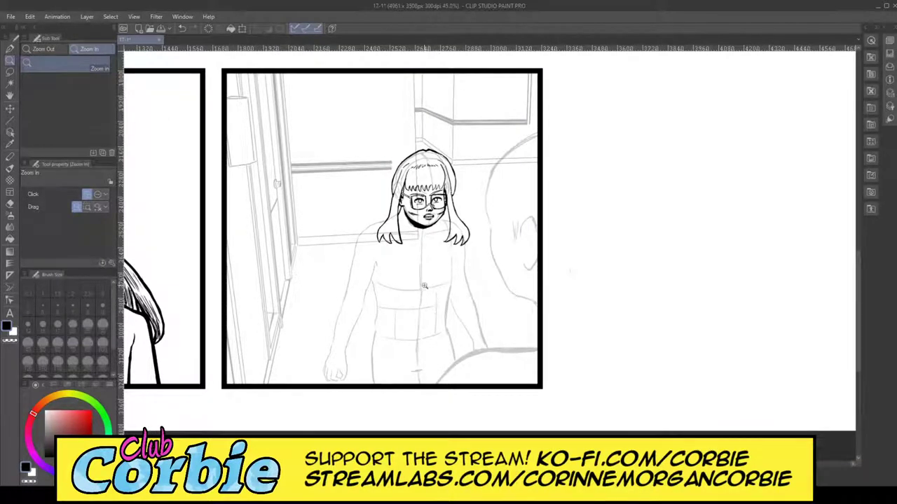
scroll(423, 286, "up", 2)
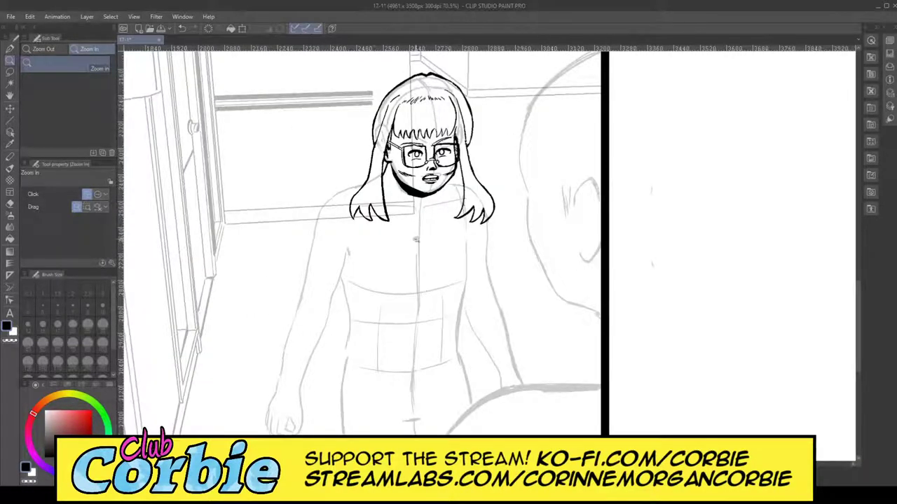
scroll(440, 248, "up", 2)
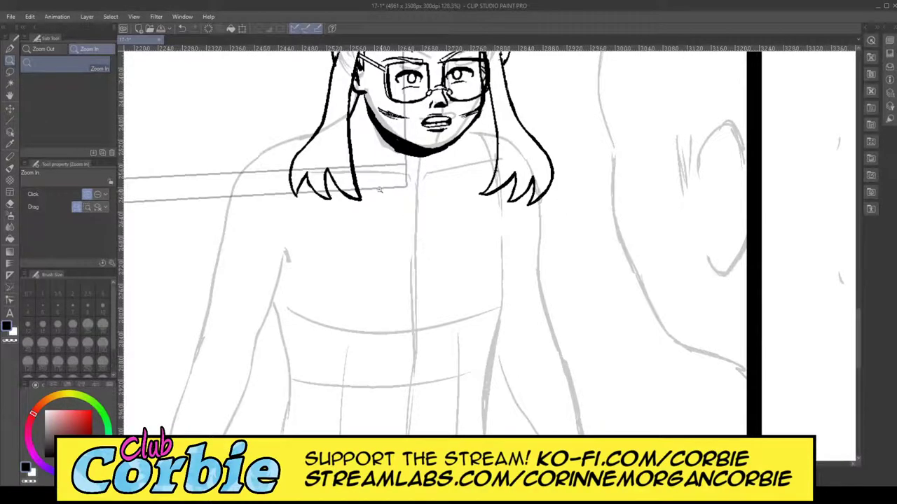
scroll(251, 163, "up", 4)
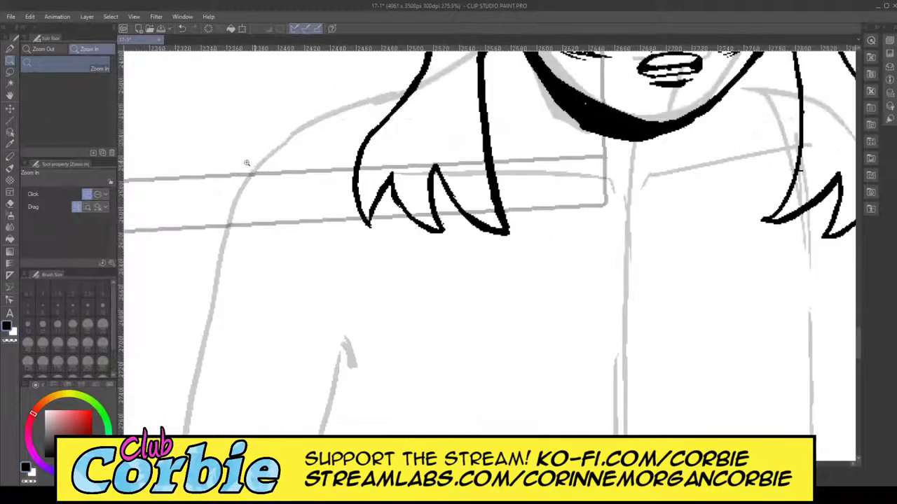
left_click(11, 49)
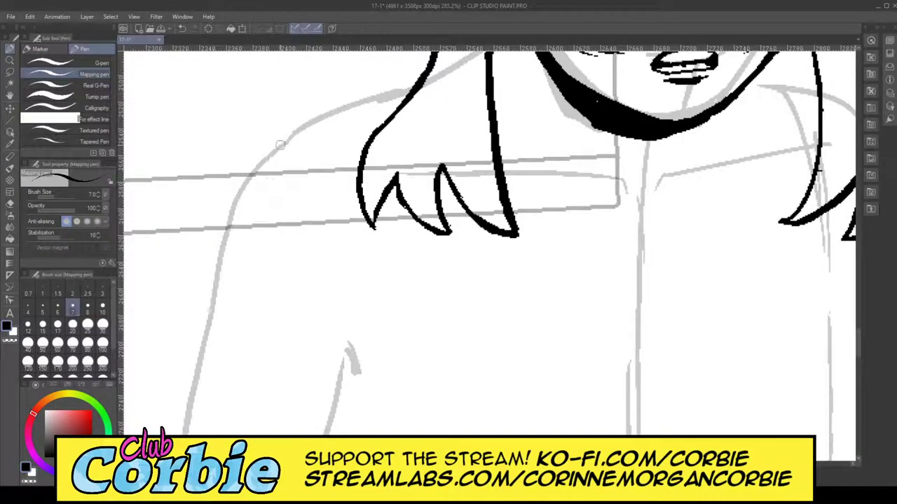
mouse_move(287, 143)
left_mouse_down()
mouse_move(246, 166)
mouse_move(266, 194)
mouse_move(259, 226)
mouse_move(279, 247)
left_mouse_up()
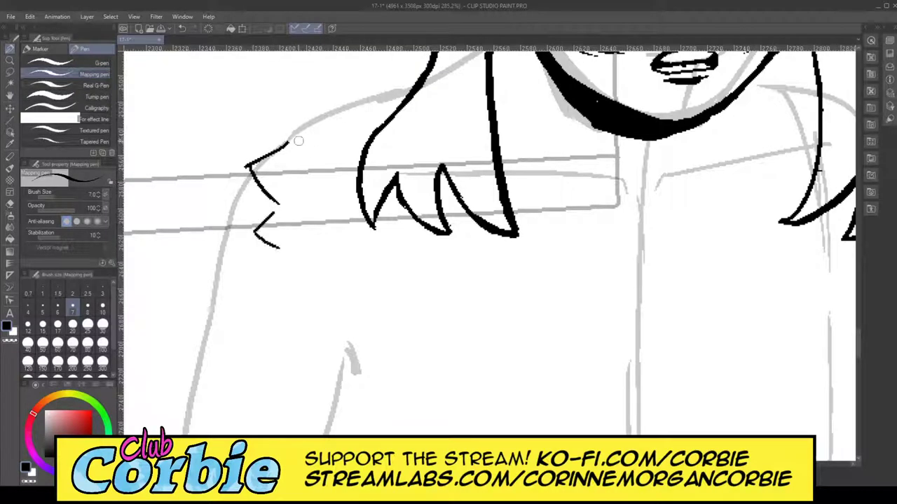
Step: Ink a thick shoulder line from the hair to the folds and the near sleeve's outer edge below them, trimming stray ends
left_click_drag(280, 144, 372, 116)
left_click_drag(359, 119, 267, 150)
left_click_drag(300, 138, 399, 107)
mouse_move(255, 159)
left_mouse_down()
mouse_move(279, 203)
mouse_move(254, 225)
mouse_move(270, 249)
mouse_move(243, 435)
left_mouse_up()
mouse_move(272, 264)
left_mouse_down()
mouse_move(245, 434)
mouse_move(272, 251)
mouse_move(270, 262)
left_mouse_up()
mouse_move(257, 181)
left_mouse_down()
mouse_move(296, 139)
mouse_move(256, 160)
left_mouse_up()
mouse_move(350, 119)
left_mouse_down()
mouse_move(392, 104)
mouse_move(352, 120)
left_mouse_up()
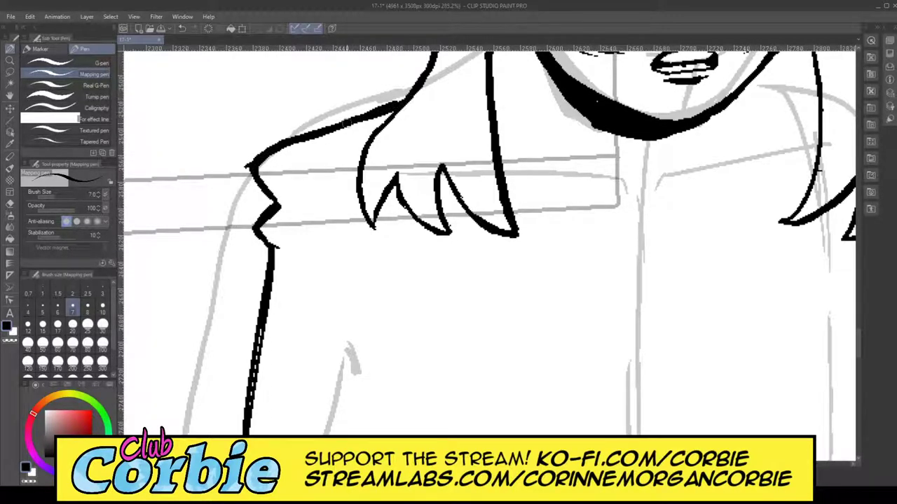
left_click(10, 204)
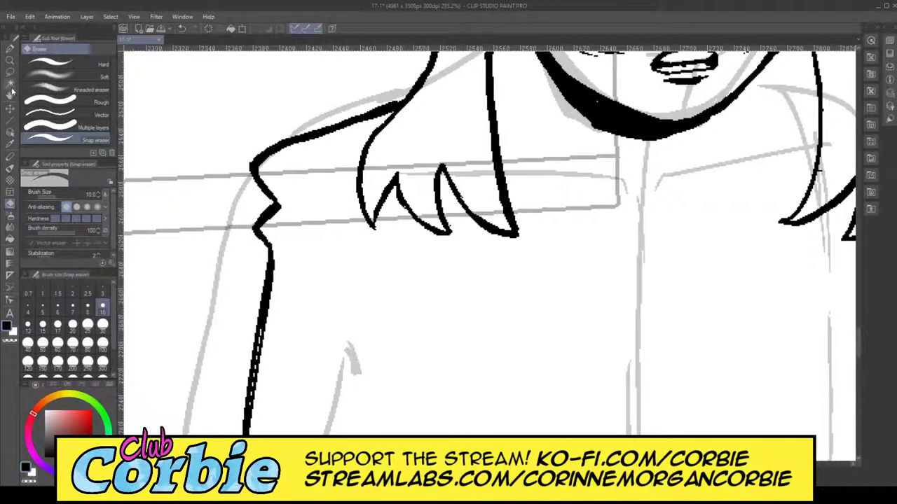
Step: Redraw the near shoulder's zigzag folds slightly further in towards the body and erase the surplus outline around them
left_click(9, 61)
scroll(273, 218, "down", 8)
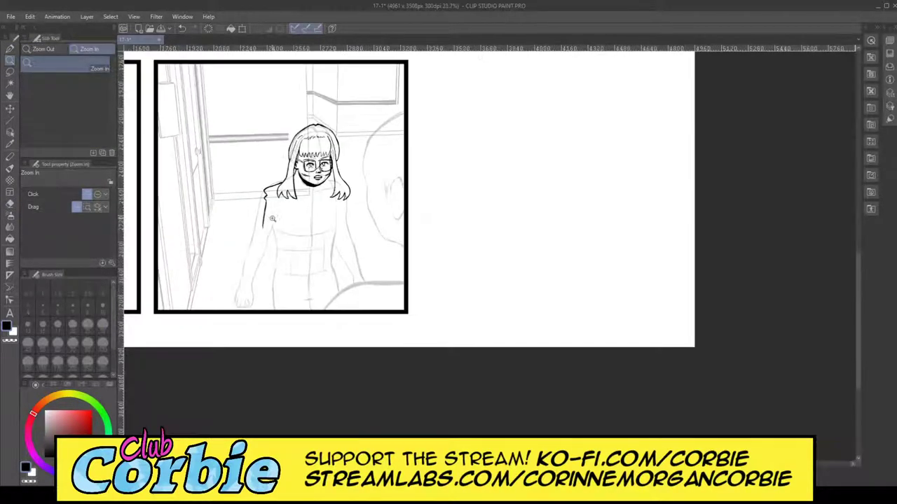
scroll(286, 212, "up", 3)
scroll(269, 174, "up", 8)
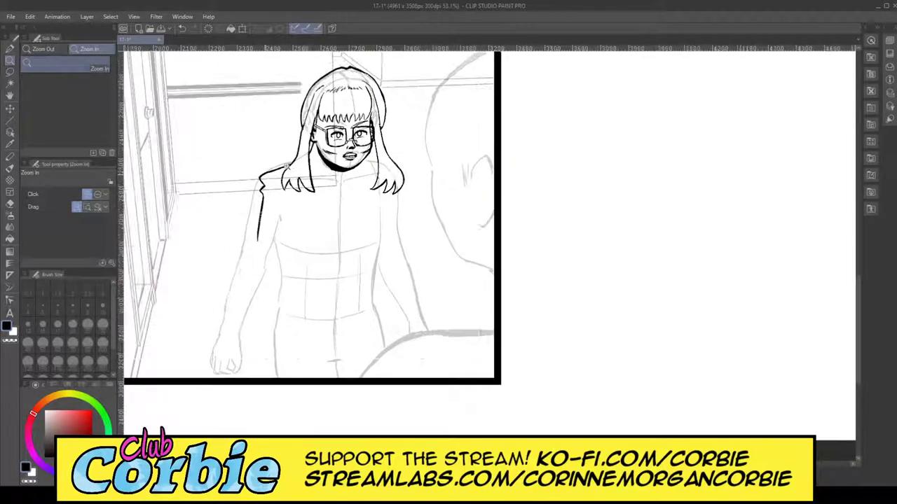
key("p")
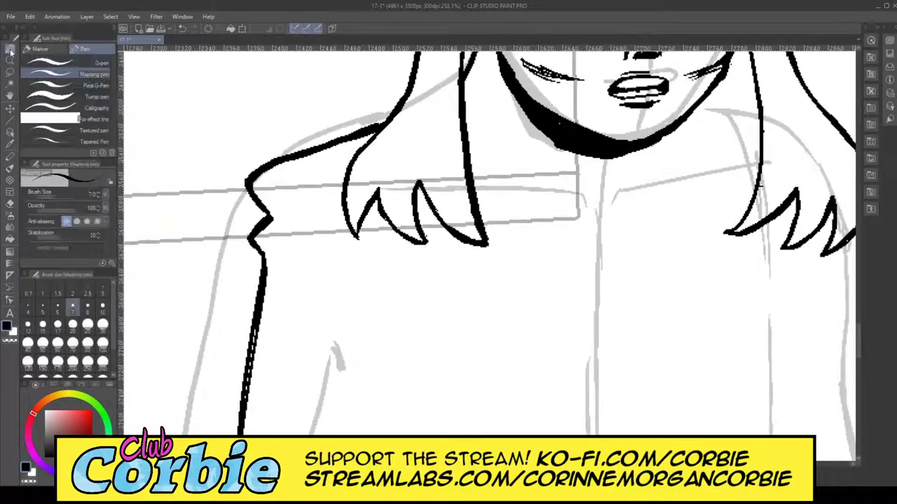
mouse_move(277, 209)
left_mouse_down()
mouse_move(264, 168)
mouse_move(273, 196)
mouse_move(260, 231)
mouse_move(265, 279)
mouse_move(266, 242)
left_mouse_up()
left_click(12, 205)
mouse_move(256, 209)
left_mouse_down()
mouse_move(273, 151)
mouse_move(264, 210)
mouse_move(251, 227)
mouse_move(255, 254)
mouse_move(256, 219)
mouse_move(266, 211)
mouse_move(255, 224)
mouse_move(256, 277)
mouse_move(257, 223)
mouse_move(272, 212)
mouse_move(247, 236)
mouse_move(279, 212)
left_mouse_up()
key("p")
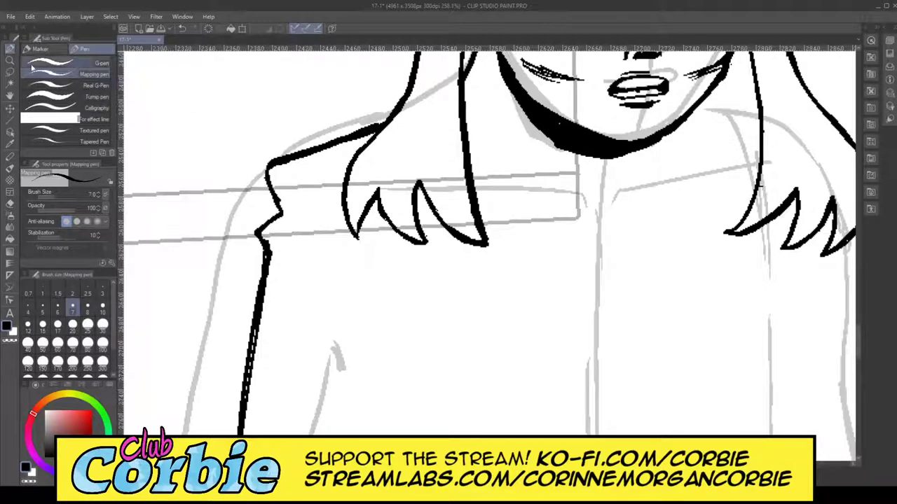
Step: Fill the white gaps inside the near upper sleeve's outer line with black
left_click(10, 61)
left_click_drag(329, 170, 352, 184)
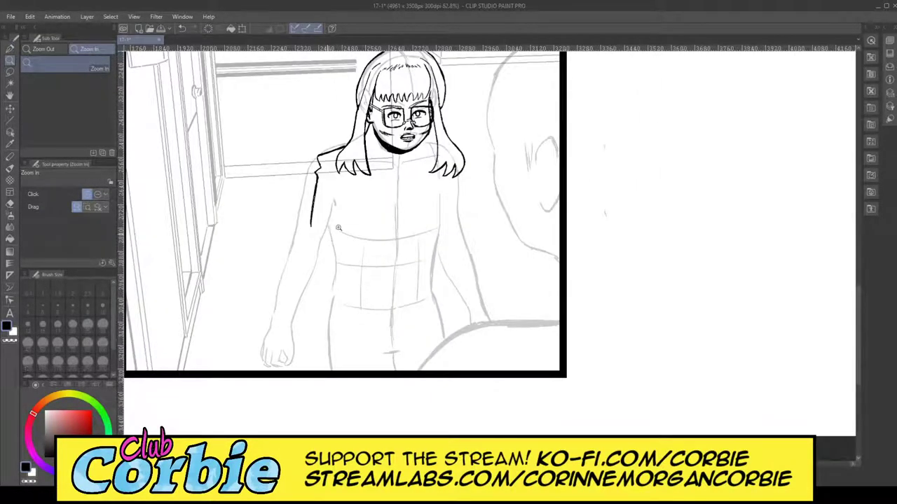
left_click_drag(328, 234, 346, 224)
mouse_move(303, 148)
left_mouse_down()
mouse_move(329, 147)
mouse_move(288, 206)
mouse_move(280, 239)
left_mouse_up()
left_click(9, 49)
left_click_drag(288, 206, 279, 258)
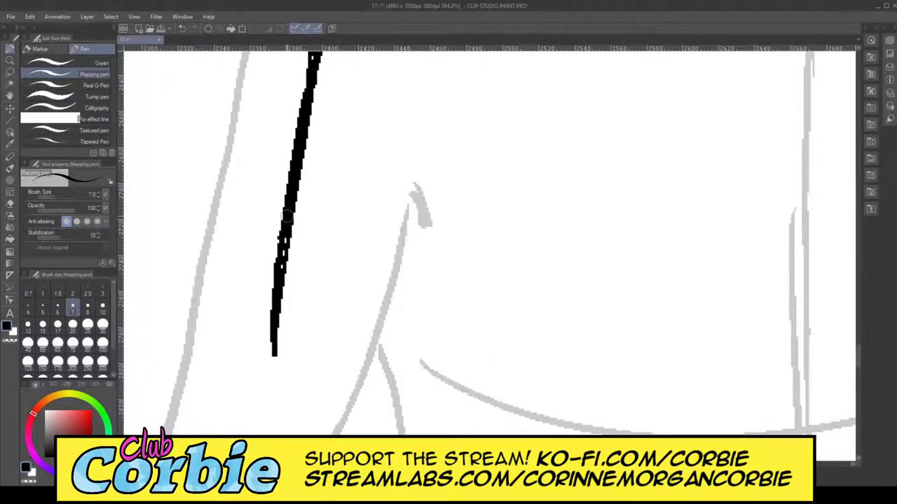
left_click_drag(287, 217, 279, 279)
Step: Extend the near sleeve's outer line down to the elbow and ink a small jagged fold there
left_click(10, 61)
left_click_drag(296, 179, 330, 179)
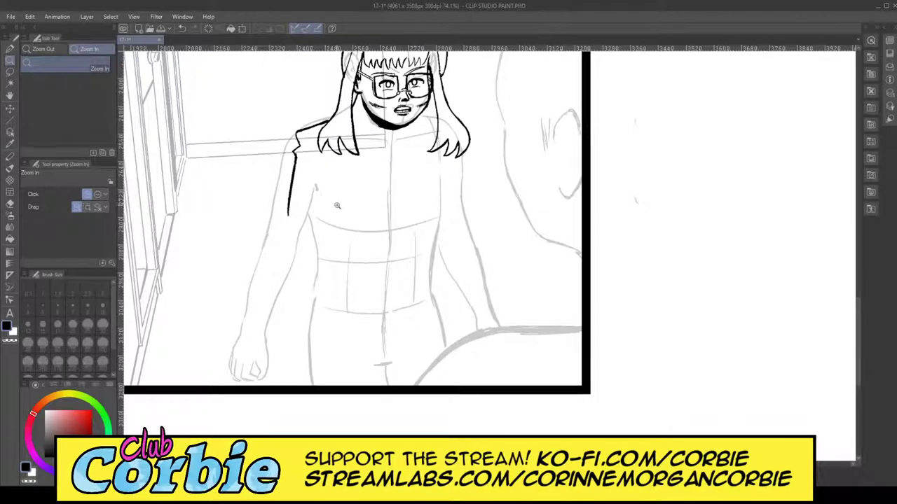
left_click(305, 224)
left_click(296, 193)
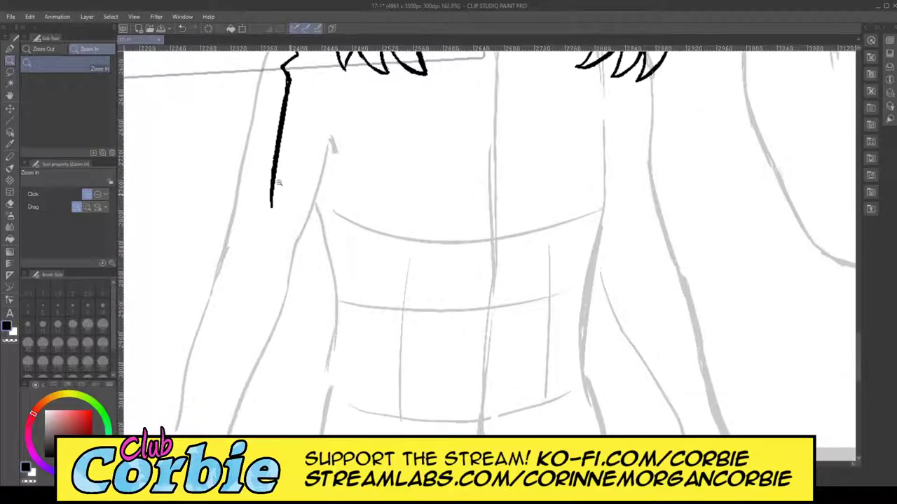
left_click(10, 48)
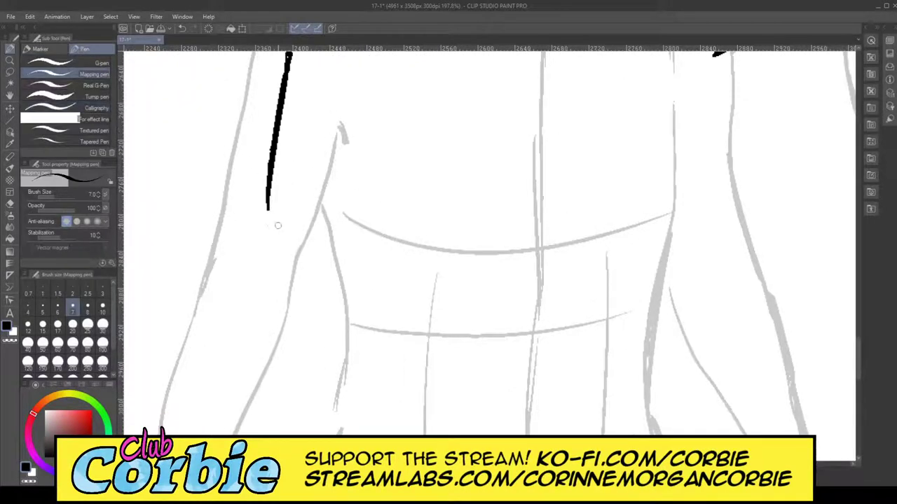
left_click_drag(265, 203, 253, 267)
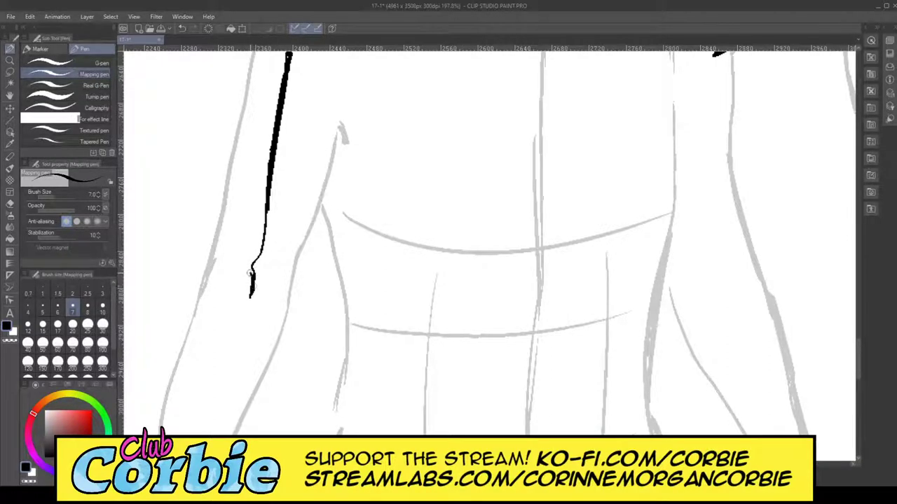
mouse_move(255, 265)
left_mouse_down()
mouse_move(264, 244)
mouse_move(262, 255)
left_mouse_up()
left_click_drag(266, 209, 264, 245)
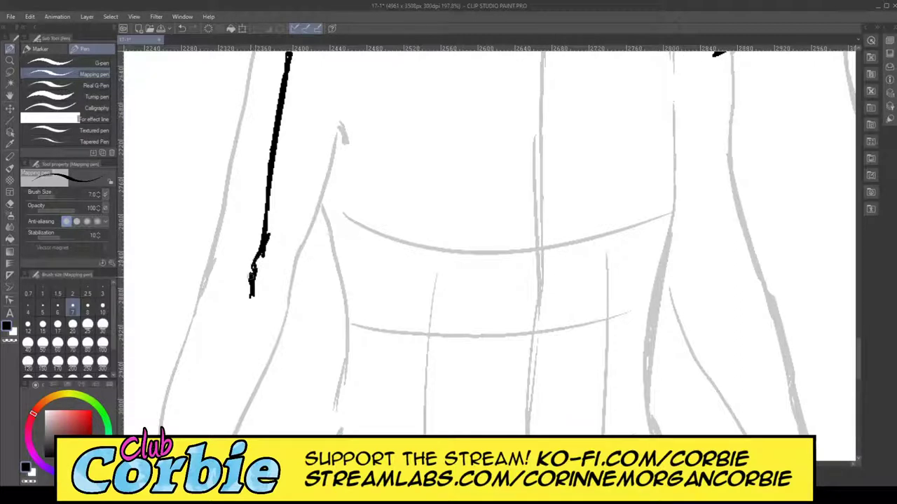
Step: Ink the near sleeve's inner edge with a short elbow line and several long strokes below the armpit
mouse_move(333, 255)
left_mouse_down()
mouse_move(326, 302)
mouse_move(328, 273)
left_mouse_up()
left_click_drag(334, 226, 327, 284)
mouse_move(342, 214)
left_mouse_down()
mouse_move(349, 93)
mouse_move(361, 94)
mouse_move(348, 194)
left_mouse_up()
left_click_drag(358, 80, 341, 216)
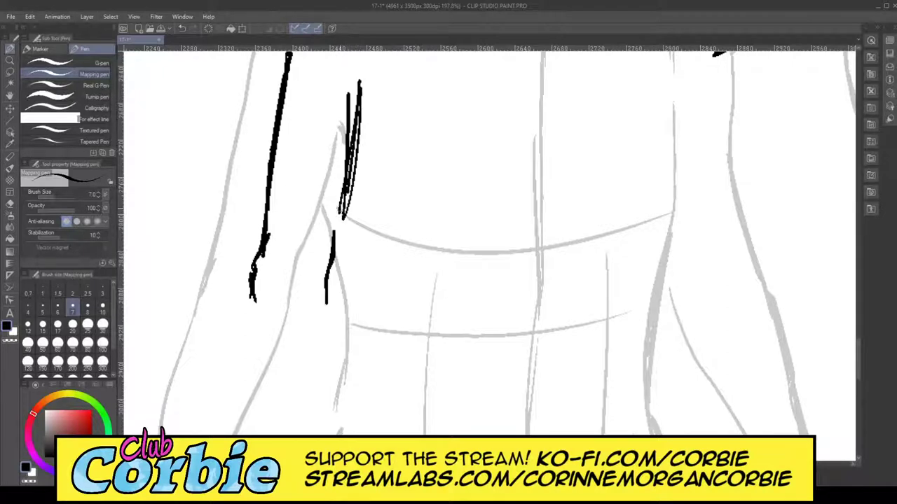
Step: Erase the surplus strokes beside the armpit line to leave a thinner inner sleeve edge
left_click(10, 203)
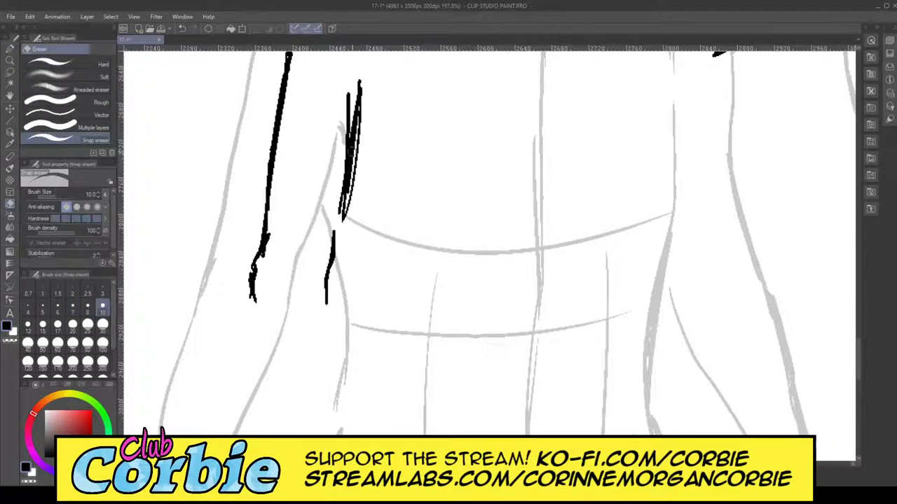
mouse_move(349, 151)
left_mouse_down()
mouse_move(343, 196)
mouse_move(349, 82)
left_mouse_up()
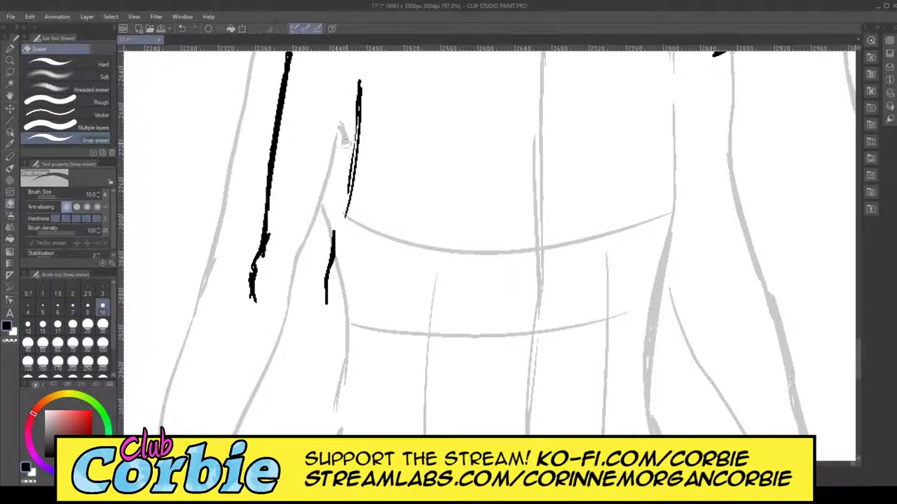
left_click_drag(344, 143, 347, 138)
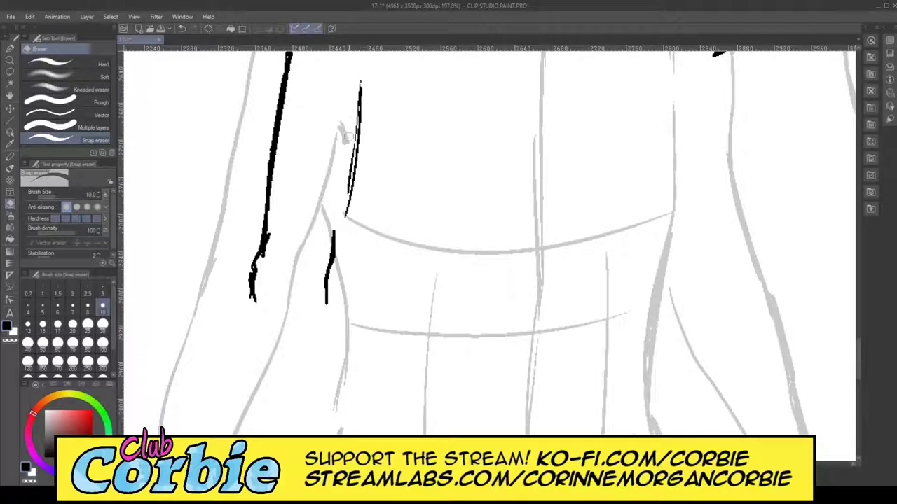
Step: Ink the near forearm sleeve's outer edge from the elbow fold to the wrist with repeated overlapping strokes
left_click(10, 61)
scroll(285, 201, "down", 5)
scroll(330, 170, "up", 2)
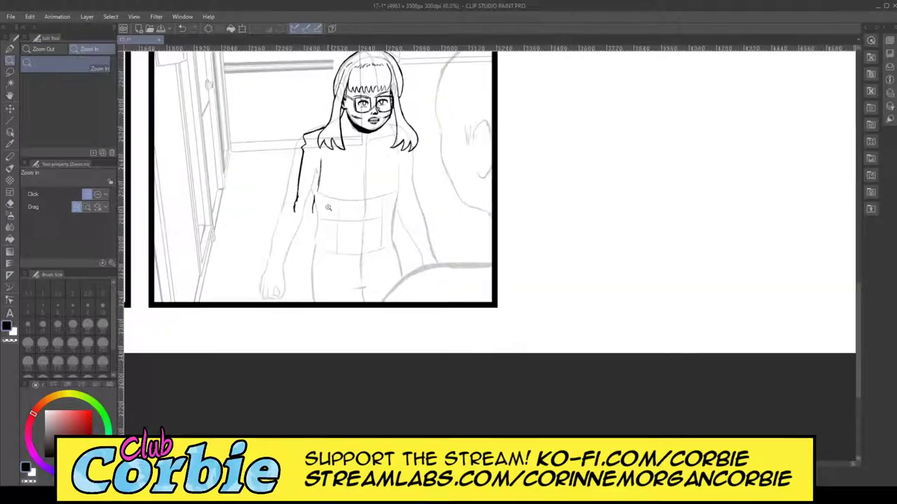
scroll(295, 252, "up", 4)
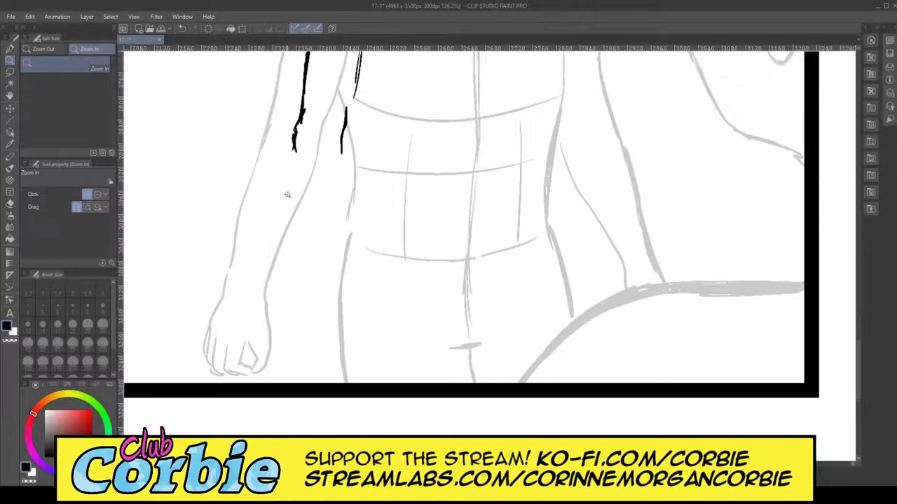
left_click(10, 48)
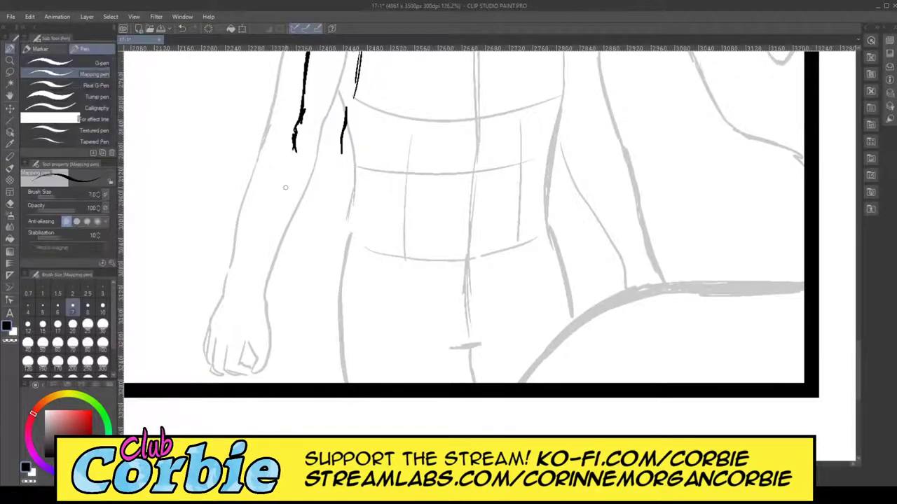
mouse_move(293, 158)
left_mouse_down()
mouse_move(273, 286)
mouse_move(287, 179)
mouse_move(266, 283)
left_mouse_up()
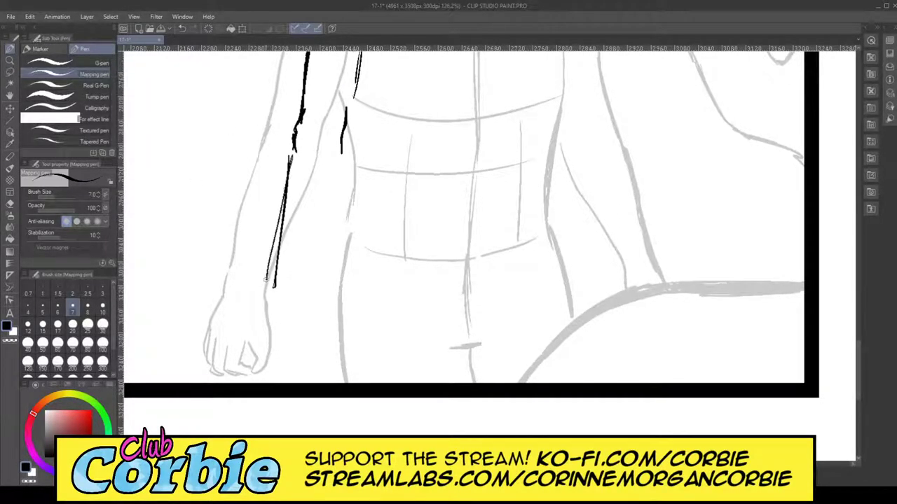
left_click_drag(288, 181, 268, 282)
left_click_drag(293, 159, 269, 275)
left_click_drag(286, 179, 271, 280)
left_click_drag(290, 160, 271, 282)
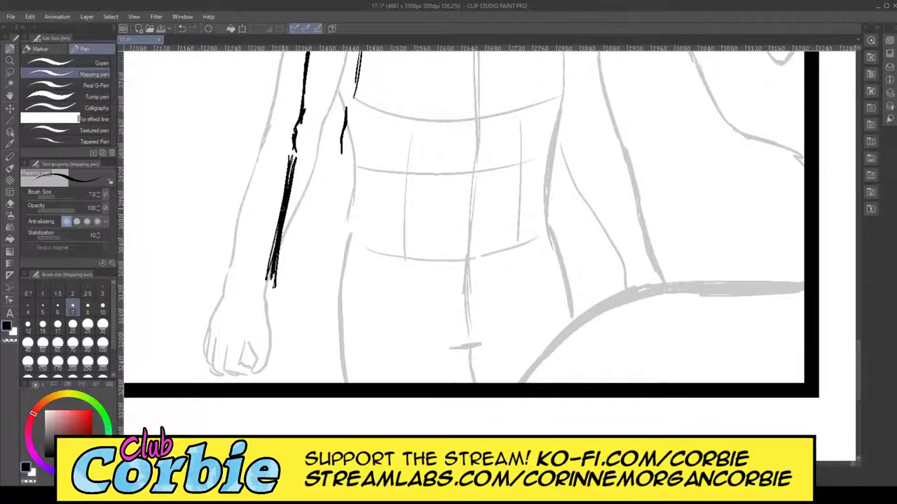
Step: Ink the near sleeve's curved cuff opening and its inner forearm edge from the elbow down to the cuff
mouse_move(277, 227)
left_mouse_down()
mouse_move(265, 291)
mouse_move(324, 313)
left_mouse_up()
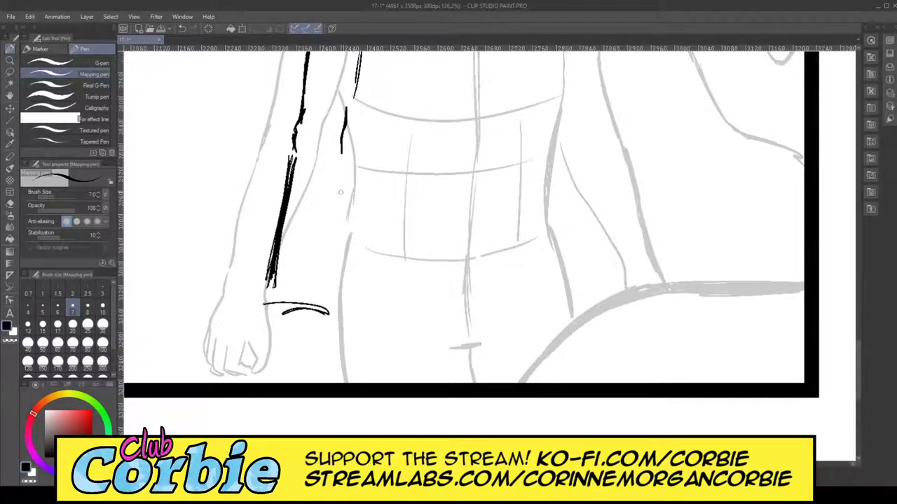
left_click_drag(344, 164, 346, 297)
mouse_move(343, 181)
left_mouse_down()
mouse_move(335, 307)
mouse_move(339, 255)
left_mouse_up()
left_click_drag(348, 157, 344, 218)
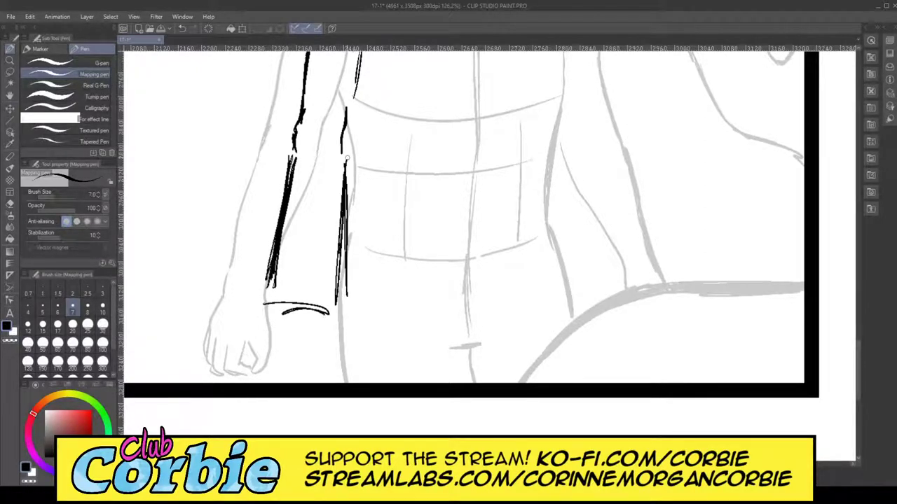
left_click(10, 61)
left_click_drag(298, 270, 256, 288)
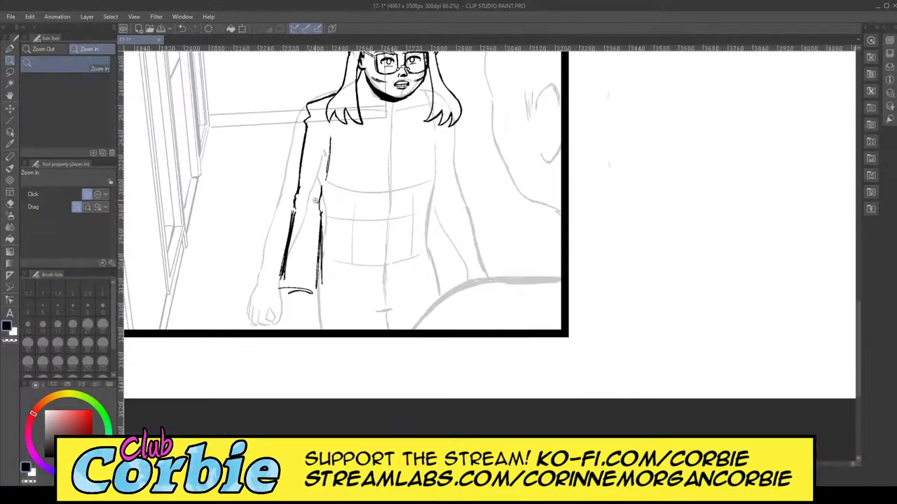
Step: Erase the surplus strokes along the near forearm sleeve's outer and inner edges to leave single thin lines
scroll(323, 205, "up", 2)
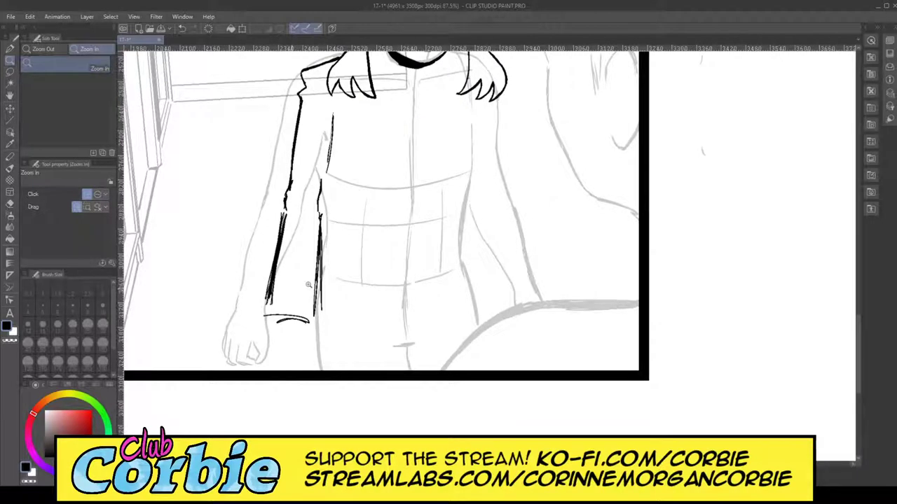
scroll(309, 285, "up", 3)
scroll(310, 285, "up", 3)
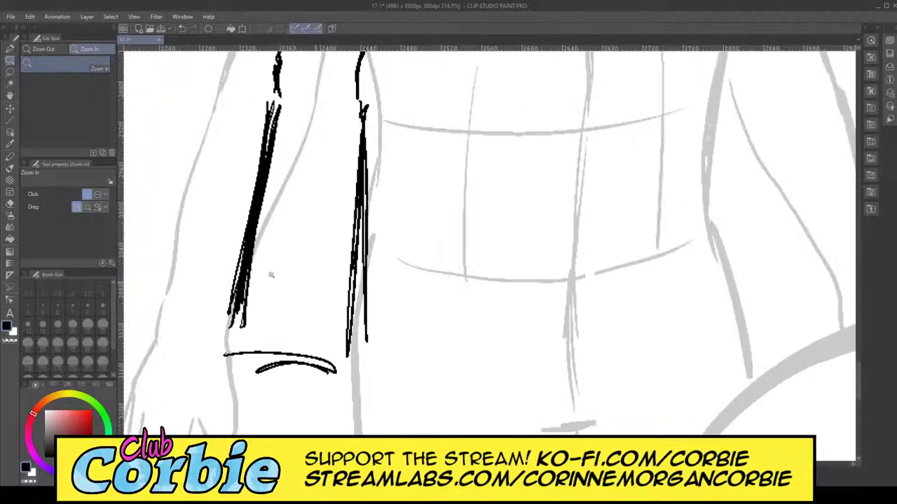
left_click(10, 204)
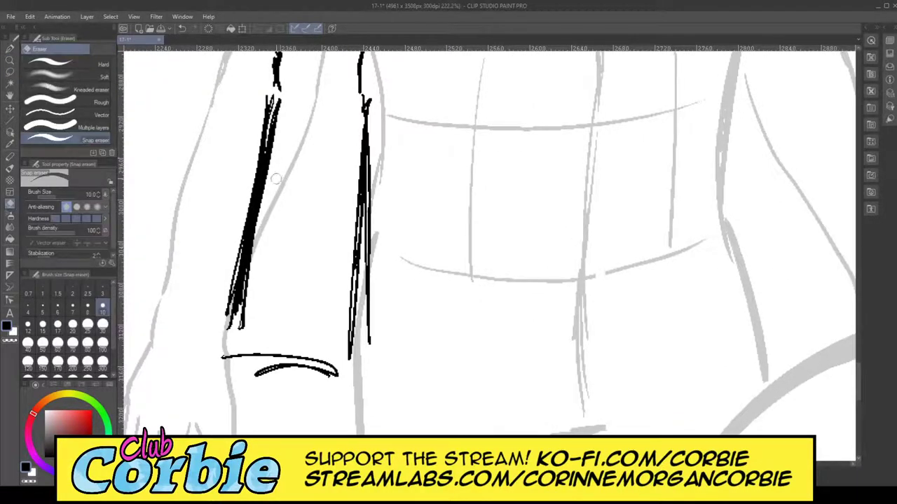
mouse_move(251, 121)
left_mouse_down()
mouse_move(277, 124)
mouse_move(269, 215)
mouse_move(279, 103)
mouse_move(254, 261)
mouse_move(250, 269)
mouse_move(264, 167)
mouse_move(240, 321)
mouse_move(249, 267)
mouse_move(229, 328)
mouse_move(257, 205)
mouse_move(254, 330)
left_mouse_up()
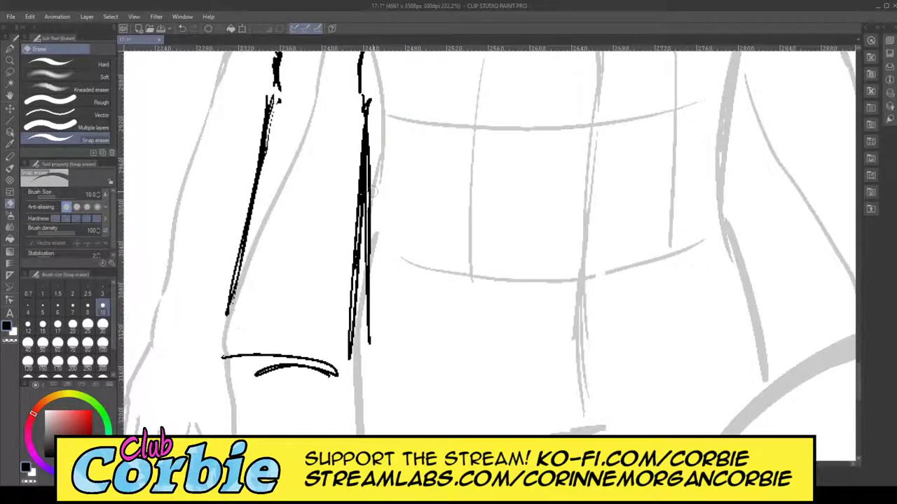
mouse_move(375, 190)
left_mouse_down()
mouse_move(368, 310)
mouse_move(372, 132)
mouse_move(369, 338)
left_mouse_up()
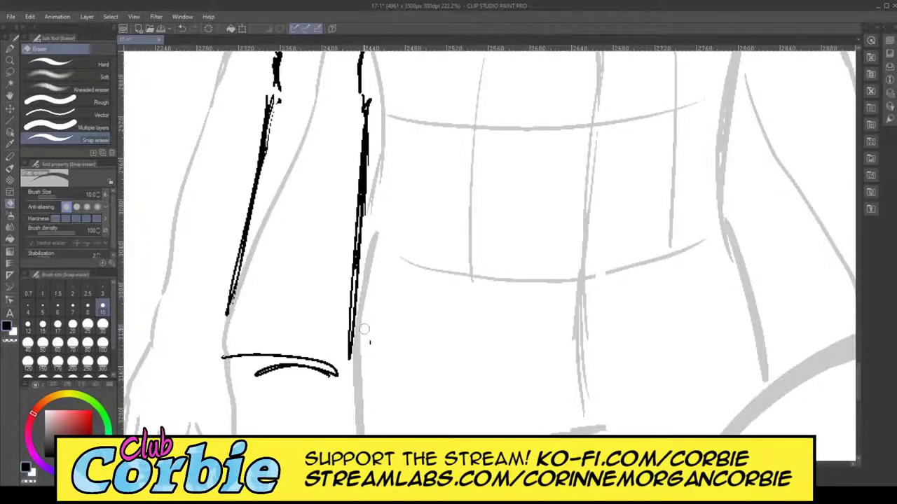
Step: Lasso the near sleeve's inked lines below the shoulder, then rotate and shift them slightly away from the torso
left_click(9, 61)
left_click(9, 62)
left_click_drag(313, 240, 281, 238)
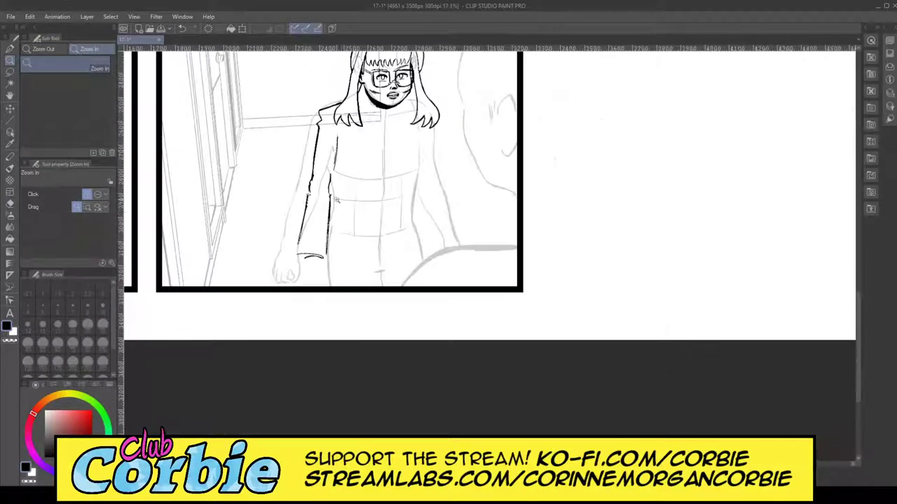
scroll(359, 145, "up", 2)
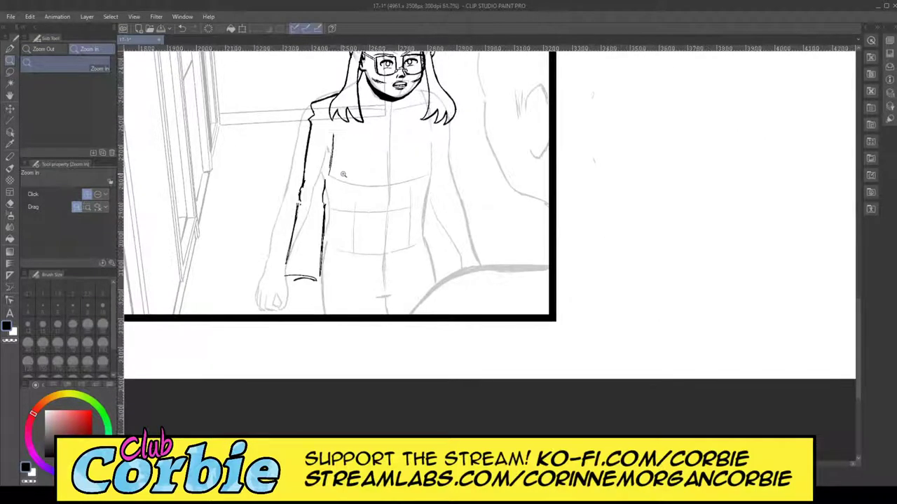
scroll(319, 141, "up", 3)
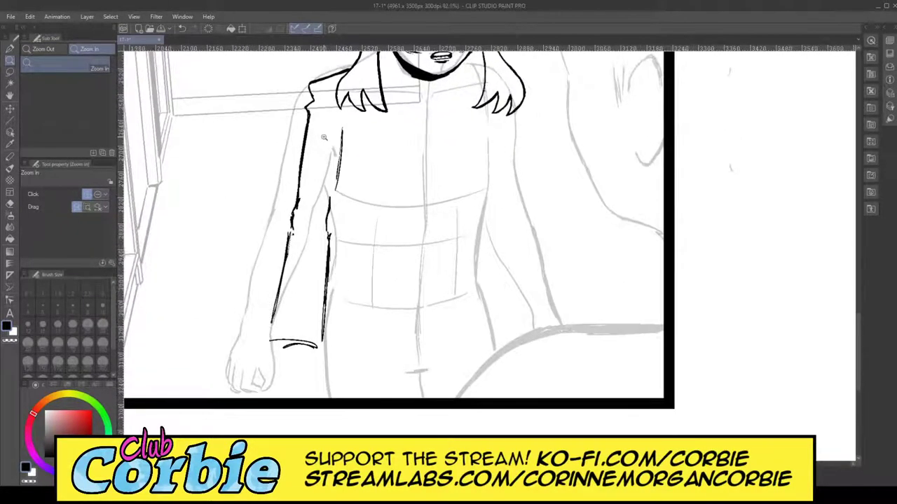
left_click(10, 71)
mouse_move(316, 106)
left_mouse_down()
mouse_move(255, 162)
mouse_move(232, 348)
mouse_move(331, 374)
mouse_move(362, 231)
mouse_move(357, 137)
mouse_move(328, 100)
left_mouse_up()
left_click(29, 17)
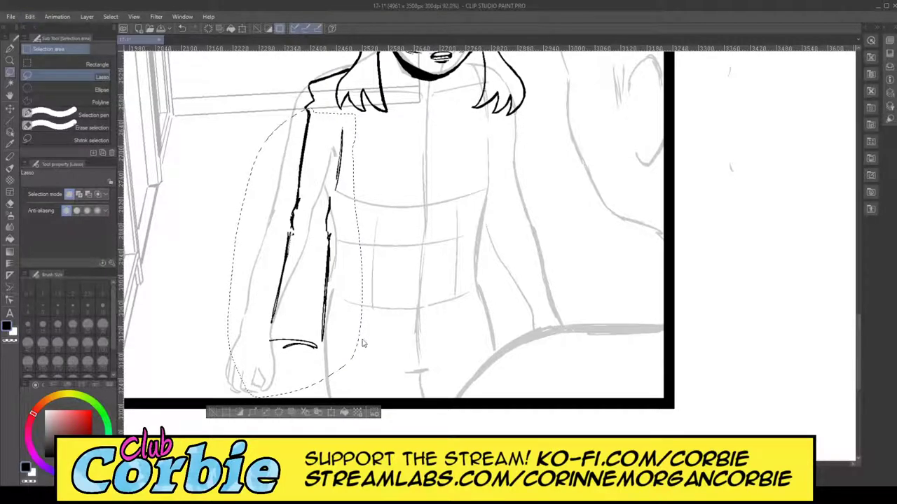
key("ctrl+t")
left_click_drag(373, 387, 362, 401)
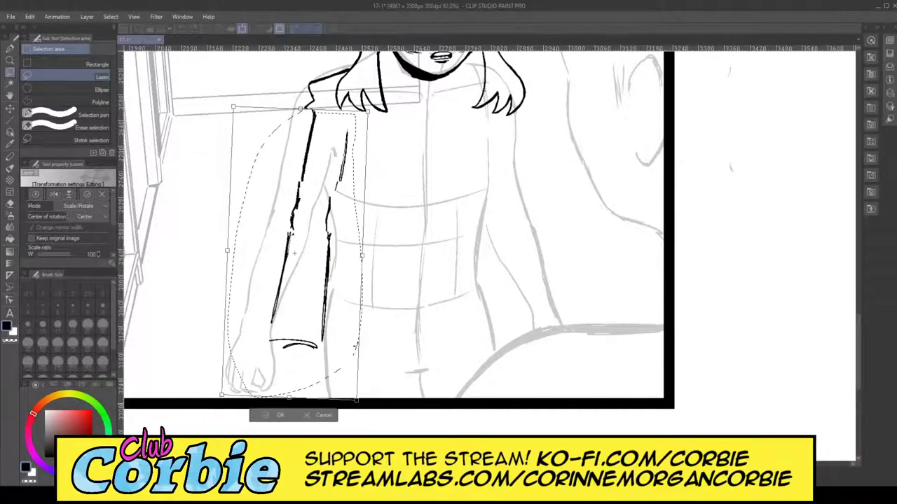
left_click_drag(339, 309, 335, 308)
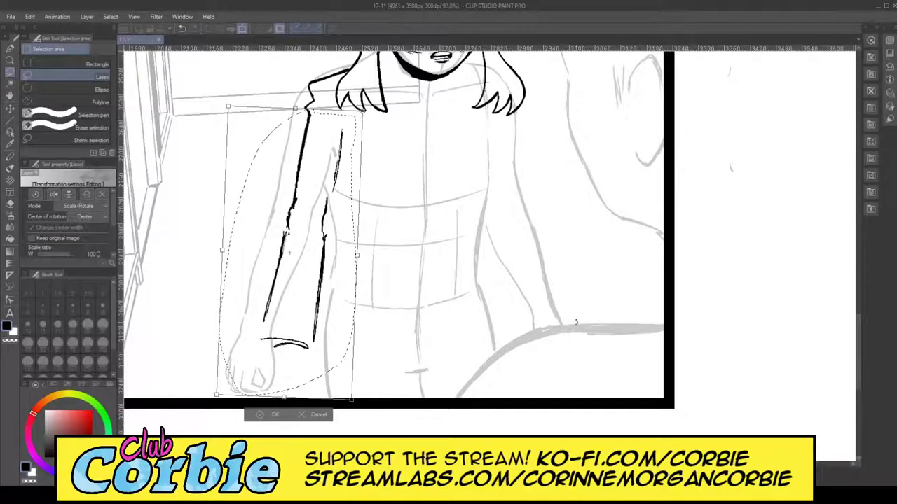
key("Return")
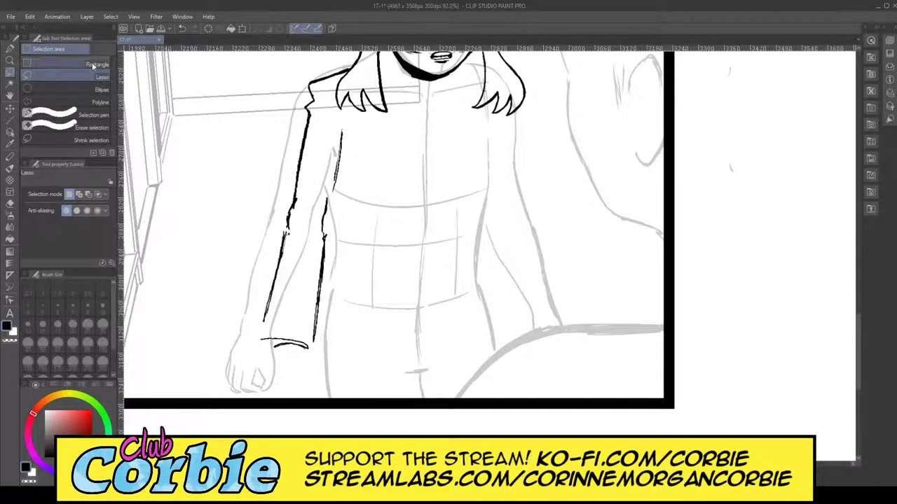
Step: Erase the rough surplus ink around the elbow fold on the near sleeve's outer edge
left_click(9, 62)
left_click_drag(366, 177, 410, 161)
scroll(410, 161, "up", 5)
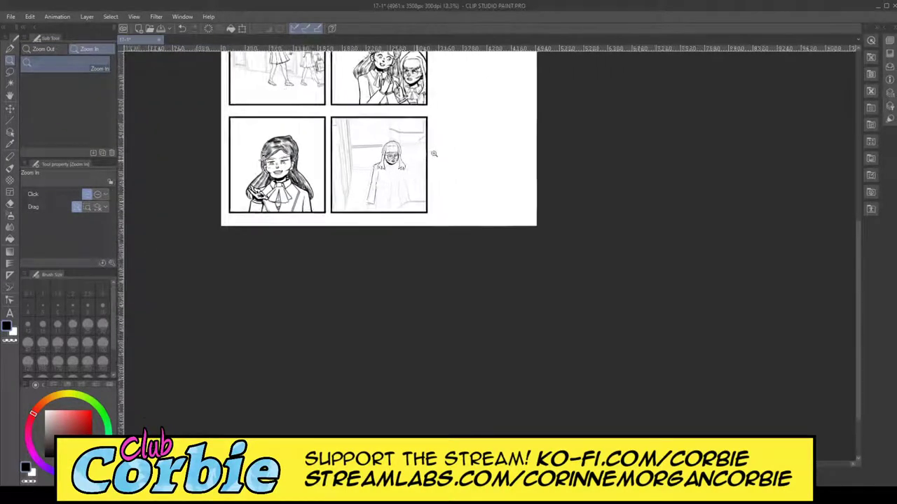
scroll(391, 204, "up", 5)
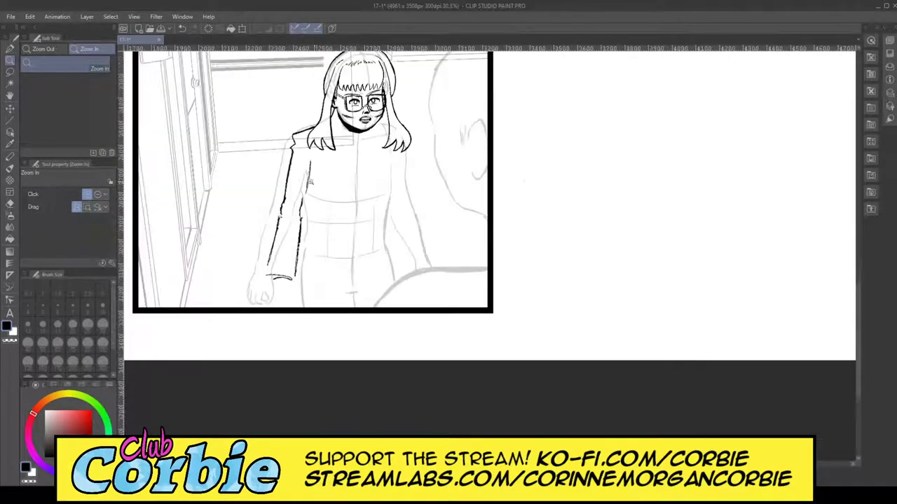
scroll(322, 147, "up", 4)
scroll(323, 146, "up", 3)
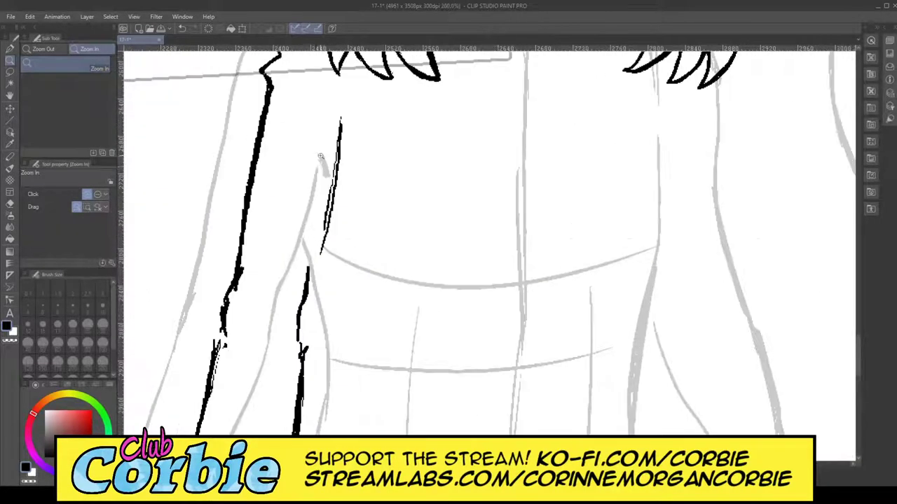
left_click(10, 203)
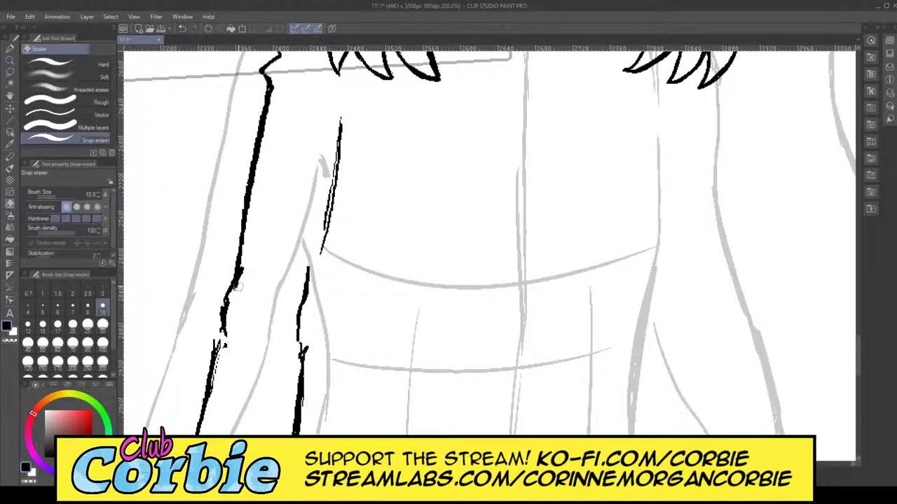
left_click_drag(237, 286, 226, 339)
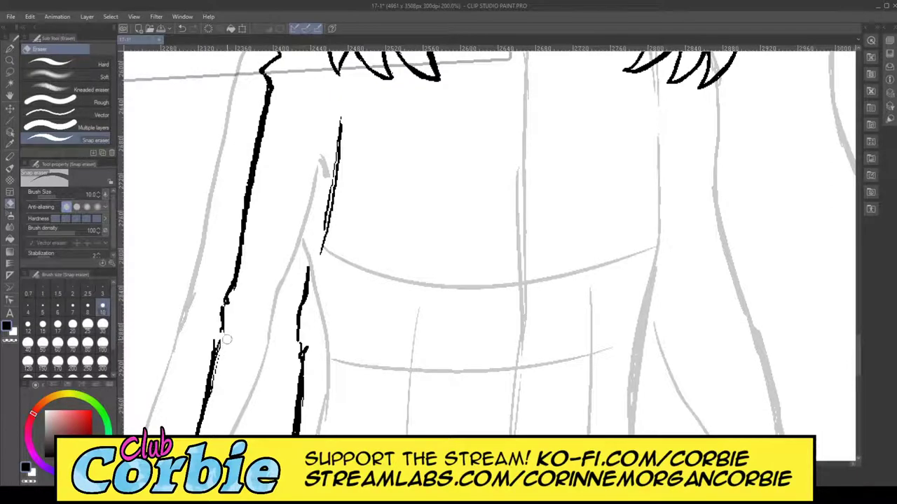
Step: Ink the near sleeve's inner edge continuously from elbow to armpit and add curved strokes from the shoulder into the armpit
left_click(9, 50)
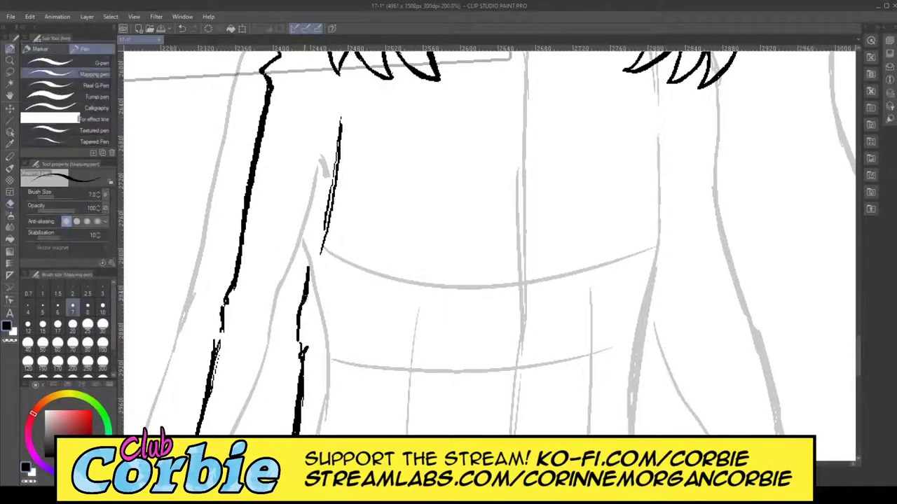
mouse_move(303, 343)
left_mouse_down()
mouse_move(323, 225)
mouse_move(309, 288)
left_mouse_up()
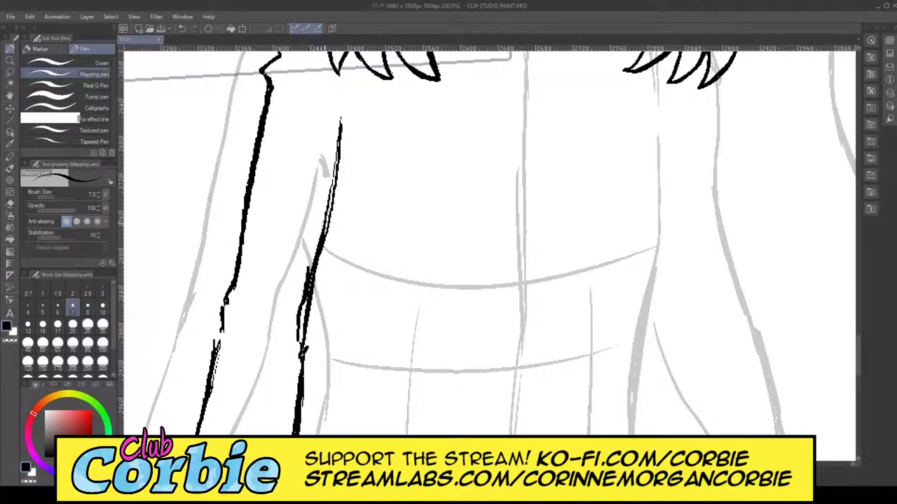
left_click_drag(317, 243, 340, 123)
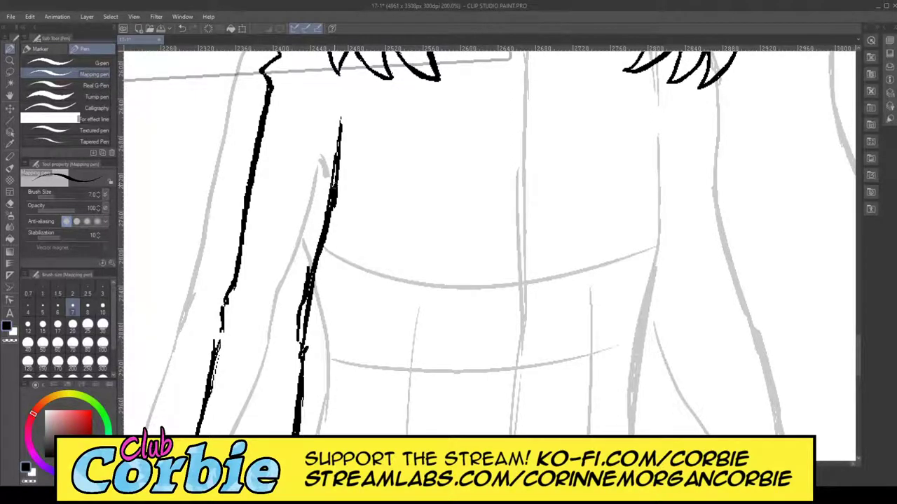
left_click_drag(332, 188, 342, 118)
left_click_drag(306, 79, 335, 158)
left_click_drag(315, 115, 333, 212)
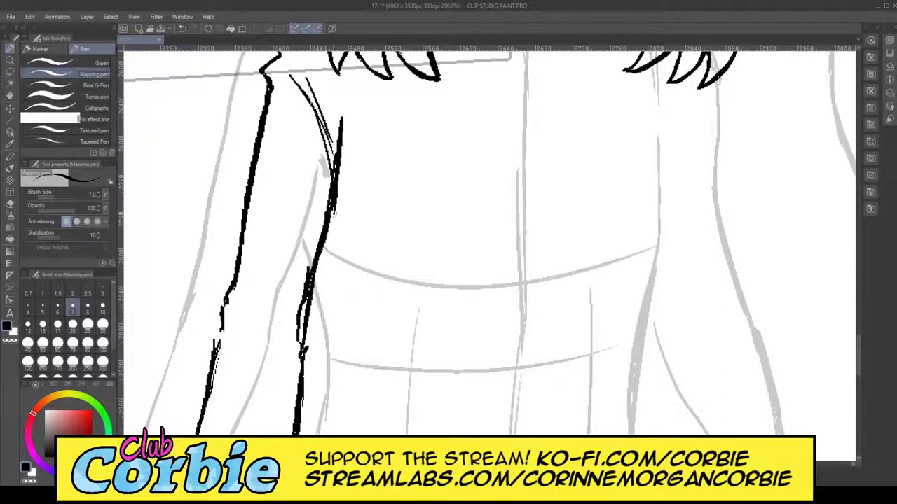
Step: Erase the spare line above the armpit and thin the armpit curve and the inner sleeve edge down to the elbow
left_click(10, 204)
mouse_move(336, 136)
left_mouse_down()
mouse_move(340, 181)
mouse_move(346, 106)
left_mouse_up()
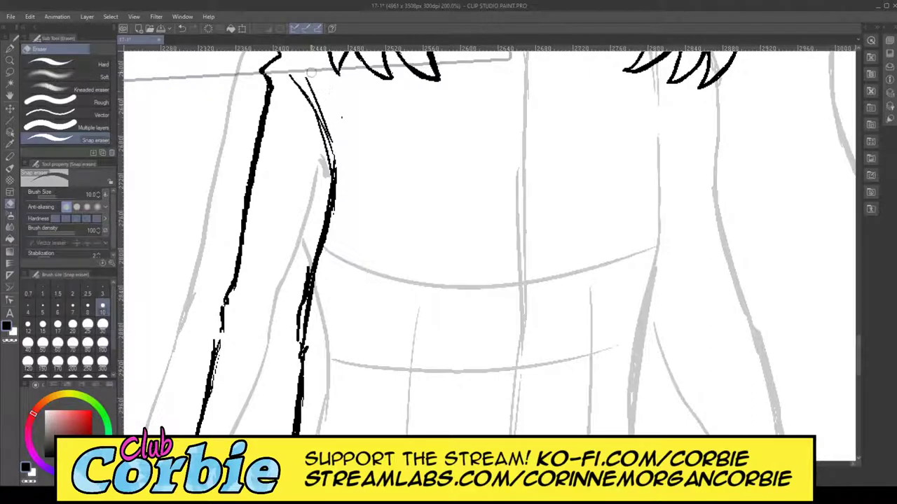
left_click_drag(310, 73, 336, 154)
mouse_move(317, 120)
left_mouse_down()
mouse_move(333, 172)
mouse_move(330, 159)
mouse_move(329, 247)
left_mouse_up()
left_click_drag(280, 352, 297, 304)
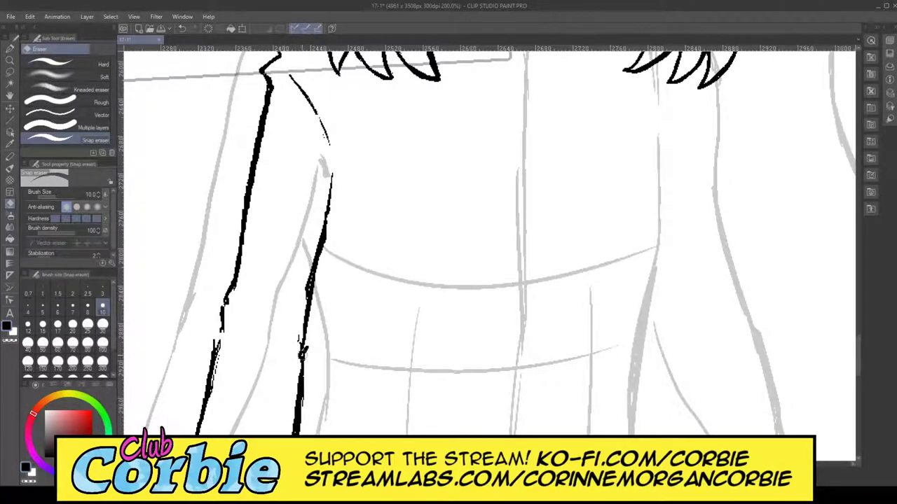
left_click_drag(296, 364, 300, 333)
Step: Ink a two-row cuff band at the near wrist with curved horizontal lines, short side lines and a rounded outer end
left_click(10, 61)
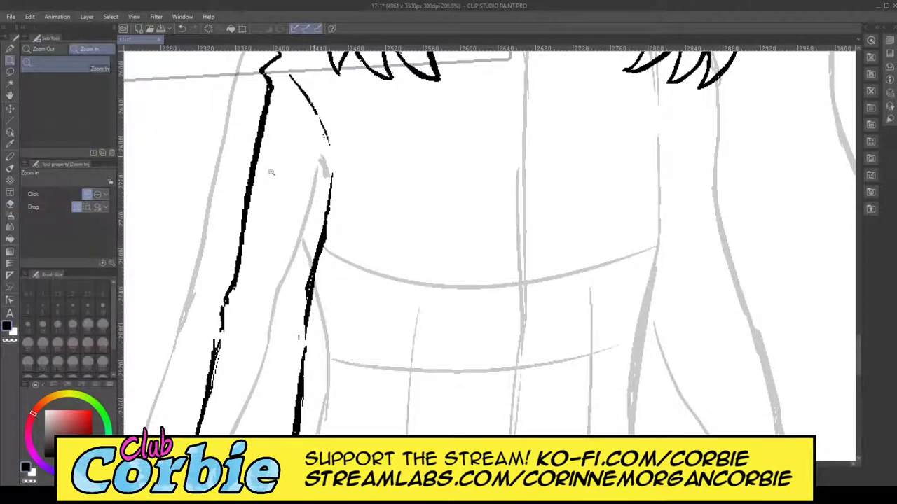
mouse_move(319, 151)
left_mouse_down()
mouse_move(300, 208)
mouse_move(324, 190)
mouse_move(334, 208)
mouse_move(277, 266)
mouse_move(310, 260)
mouse_move(361, 222)
left_mouse_up()
left_click_drag(441, 208, 449, 202)
left_click(10, 50)
mouse_move(334, 247)
left_mouse_down()
mouse_move(363, 192)
mouse_move(321, 238)
mouse_move(481, 250)
left_mouse_up()
mouse_move(419, 240)
left_mouse_down()
mouse_move(346, 239)
mouse_move(349, 200)
left_mouse_up()
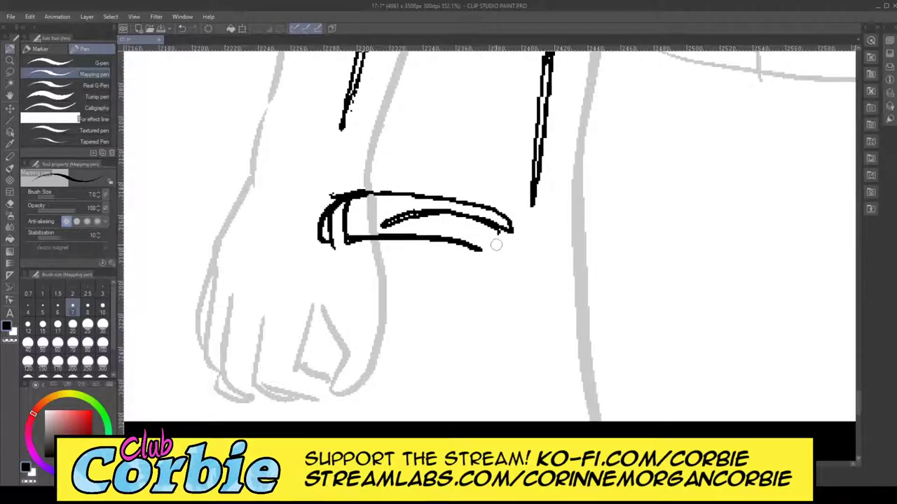
left_click_drag(500, 222, 489, 241)
mouse_move(415, 271)
left_mouse_down()
mouse_move(493, 280)
mouse_move(348, 274)
mouse_move(432, 279)
left_mouse_up()
left_click_drag(498, 259, 498, 252)
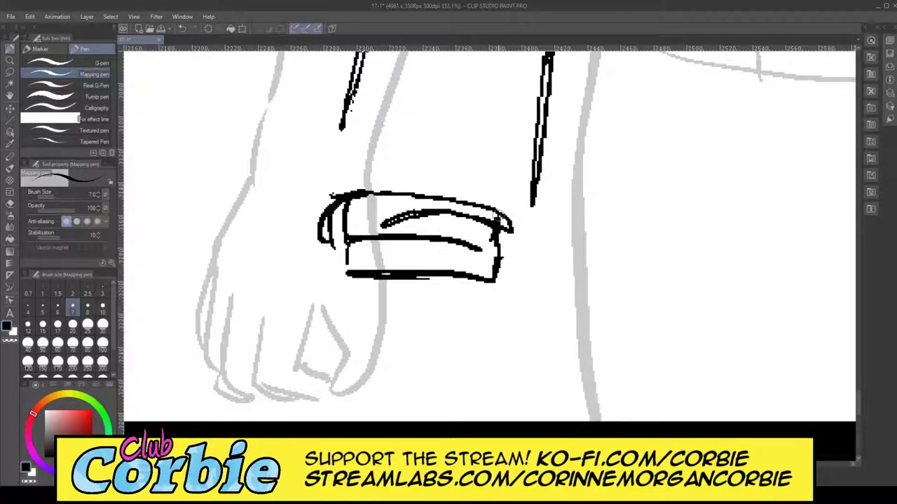
Step: Erase the old curved opening line inside the upper row of the near cuff
left_click(10, 203)
mouse_move(413, 222)
left_mouse_down()
mouse_move(368, 217)
mouse_move(470, 221)
mouse_move(415, 210)
mouse_move(468, 213)
mouse_move(468, 222)
mouse_move(488, 226)
mouse_move(464, 231)
left_mouse_up()
left_click_drag(365, 227, 384, 228)
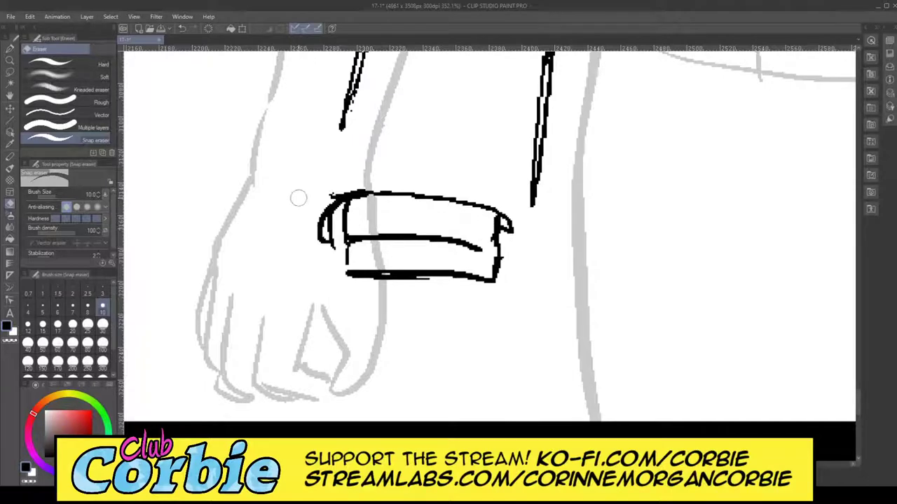
Step: Fill the rounded sleeve folds at both ends of the near cuff with solid black
key("p")
mouse_move(314, 208)
left_mouse_down()
mouse_move(322, 253)
mouse_move(314, 238)
mouse_move(335, 257)
mouse_move(318, 224)
mouse_move(331, 202)
mouse_move(335, 244)
mouse_move(342, 202)
mouse_move(341, 243)
left_mouse_up()
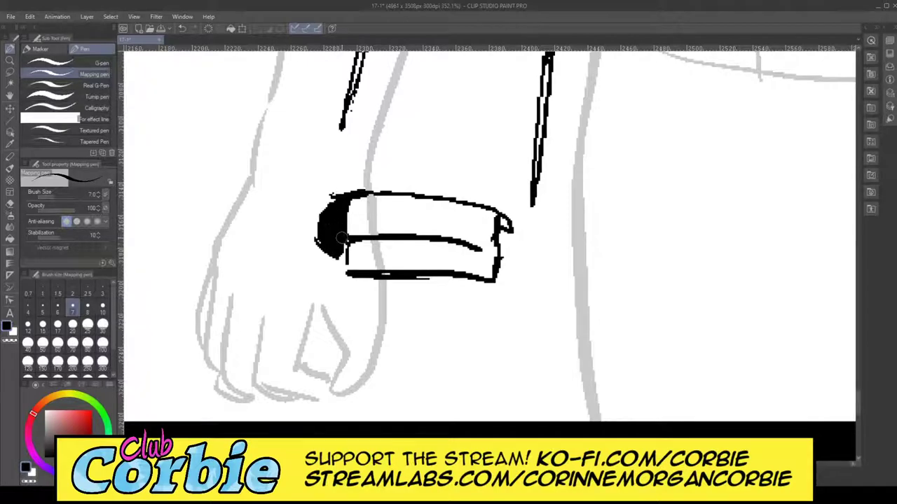
mouse_move(502, 219)
left_mouse_down()
mouse_move(500, 264)
mouse_move(496, 236)
mouse_move(509, 253)
mouse_move(497, 265)
left_mouse_up()
Step: Erase the black folds at both ends of the near cuff, leaving only the banded cuff shape
left_click(11, 63)
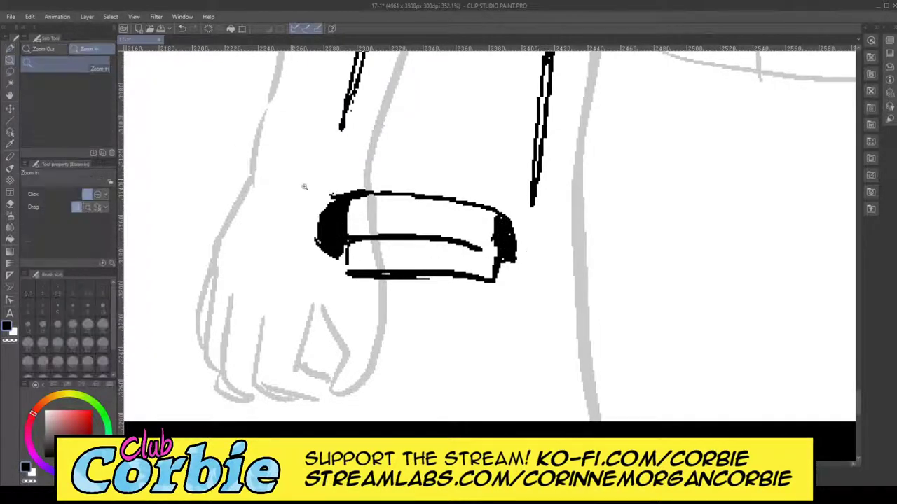
left_click_drag(324, 205, 203, 200)
scroll(331, 206, "up", 5)
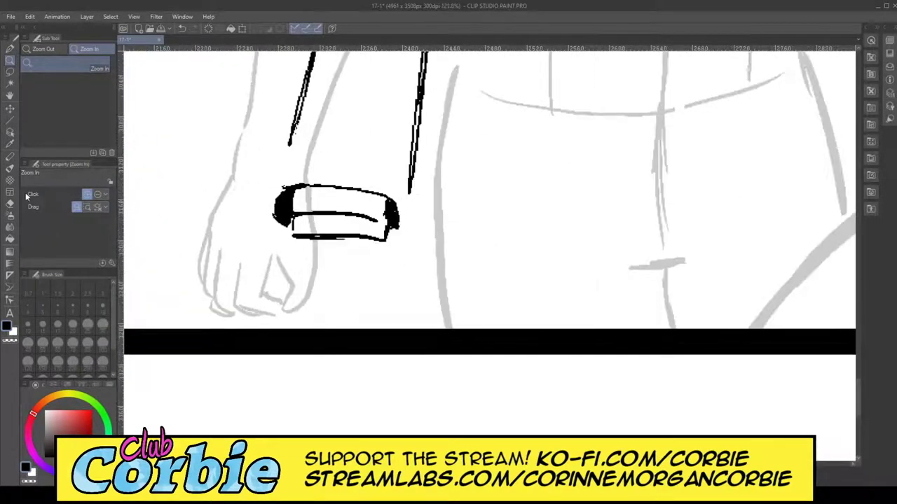
left_click(10, 203)
mouse_move(289, 193)
left_mouse_down()
mouse_move(282, 231)
mouse_move(288, 197)
mouse_move(288, 223)
left_mouse_up()
mouse_move(424, 192)
left_mouse_down()
mouse_move(404, 239)
mouse_move(398, 191)
mouse_move(392, 220)
mouse_move(396, 192)
left_mouse_up()
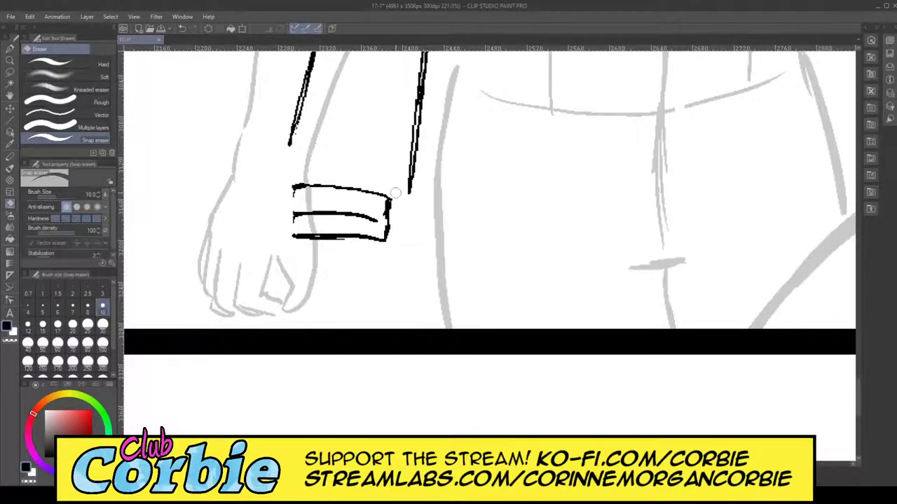
Step: Ink the near sleeve's outer edge down to the cuff and close both lower sleeve corners against the band
left_click(10, 49)
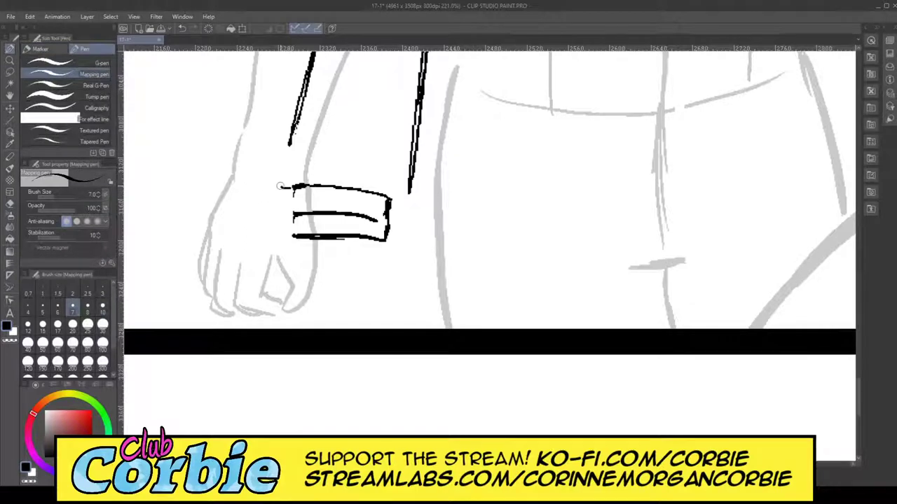
left_click_drag(289, 139, 282, 187)
left_click_drag(289, 146, 282, 190)
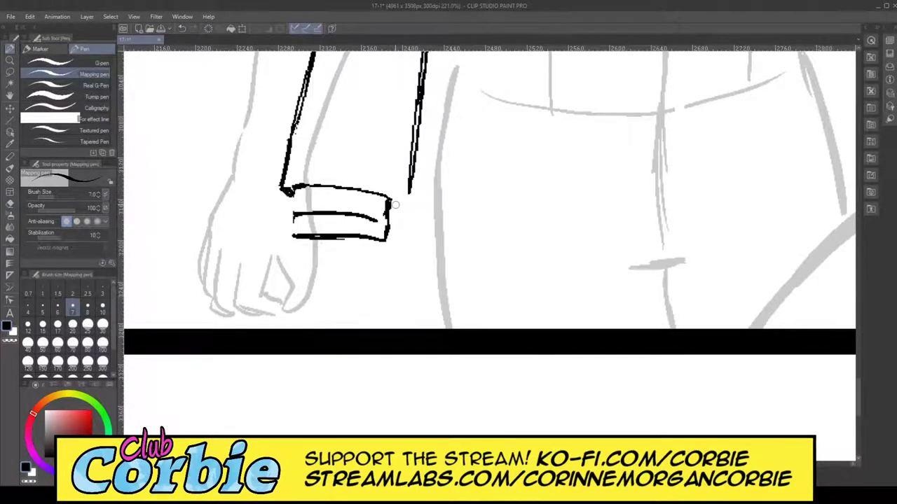
left_click_drag(389, 204, 406, 201)
left_click(12, 62)
left_click_drag(266, 255, 210, 255)
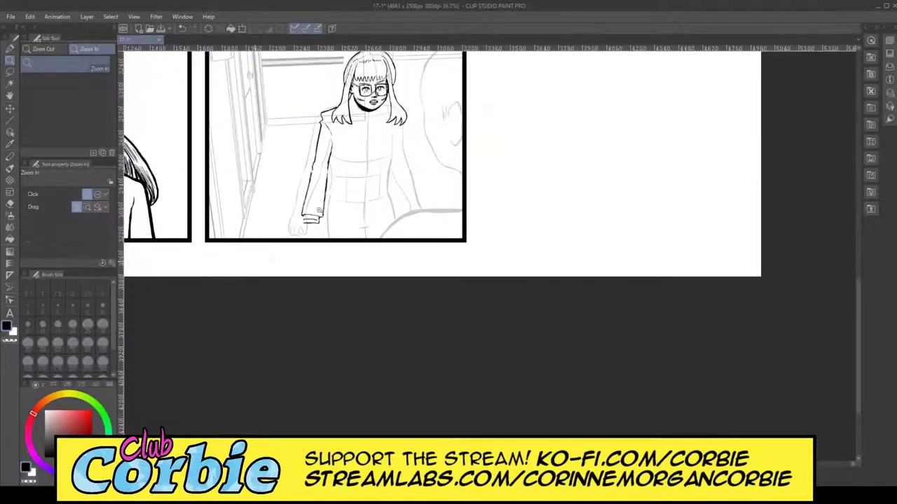
left_click_drag(369, 140, 386, 140)
scroll(295, 248, "down", 1)
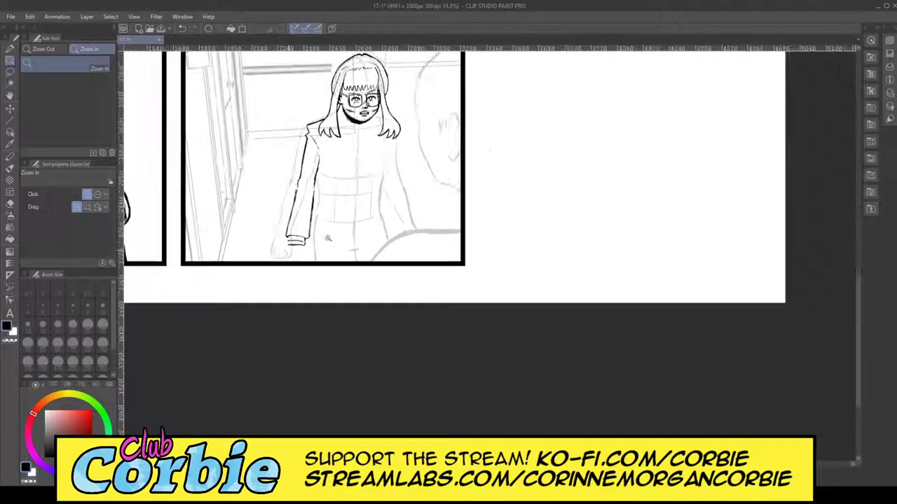
Step: Close the elbow gap in the near sleeve's outer edge with the Mapping pen and thicken the line around it
scroll(295, 249, "up", 4)
scroll(279, 270, "down", 6)
scroll(298, 246, "up", 3)
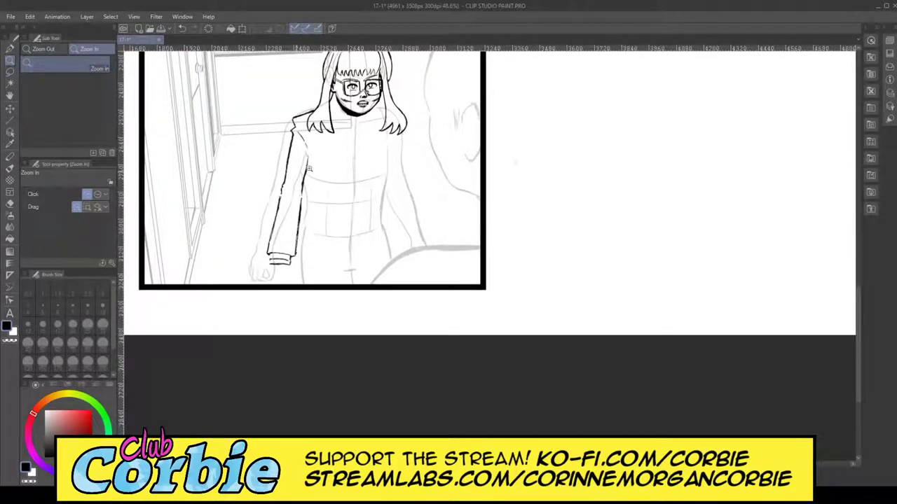
scroll(287, 192, "up", 2)
scroll(298, 193, "up", 4)
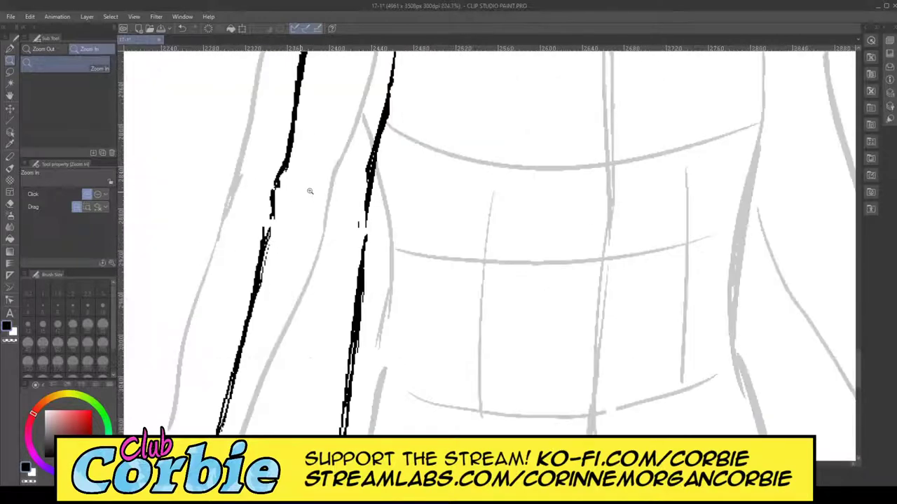
left_click(10, 50)
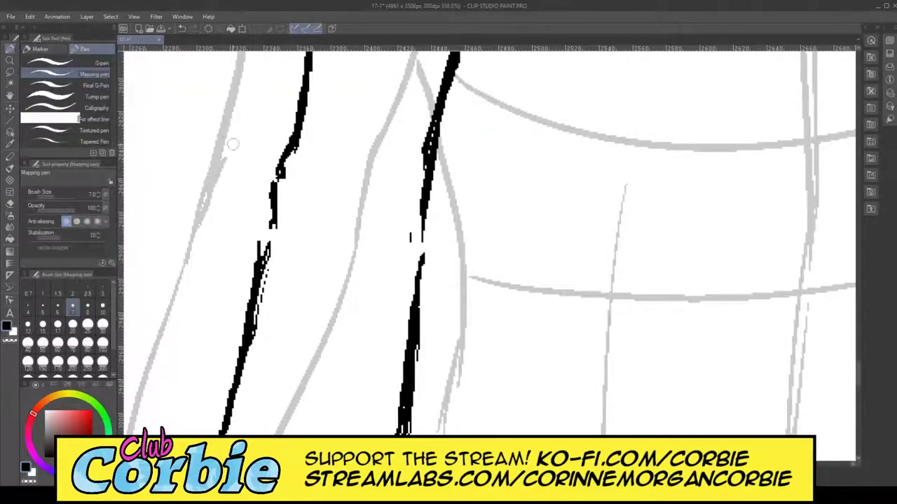
mouse_move(279, 173)
left_mouse_down()
mouse_move(261, 254)
mouse_move(271, 210)
left_mouse_up()
left_click_drag(268, 249, 271, 228)
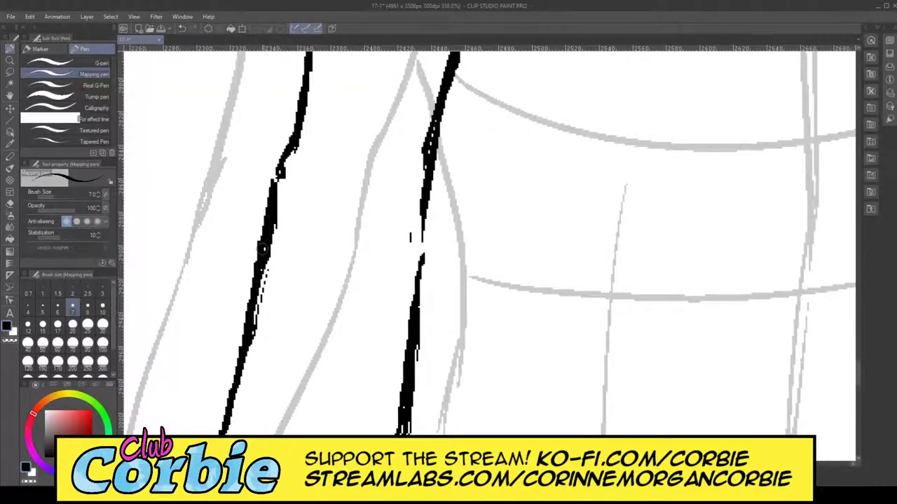
mouse_move(271, 185)
left_mouse_down()
mouse_move(301, 127)
mouse_move(280, 185)
left_mouse_up()
mouse_move(297, 115)
left_mouse_down()
mouse_move(272, 192)
mouse_move(254, 319)
left_mouse_up()
Step: Bridge the elbow gap in the near sleeve's inner edge and fill the white slivers inside the line
mouse_move(424, 269)
left_mouse_down()
mouse_move(426, 227)
mouse_move(415, 291)
left_mouse_up()
left_click_drag(414, 291, 428, 162)
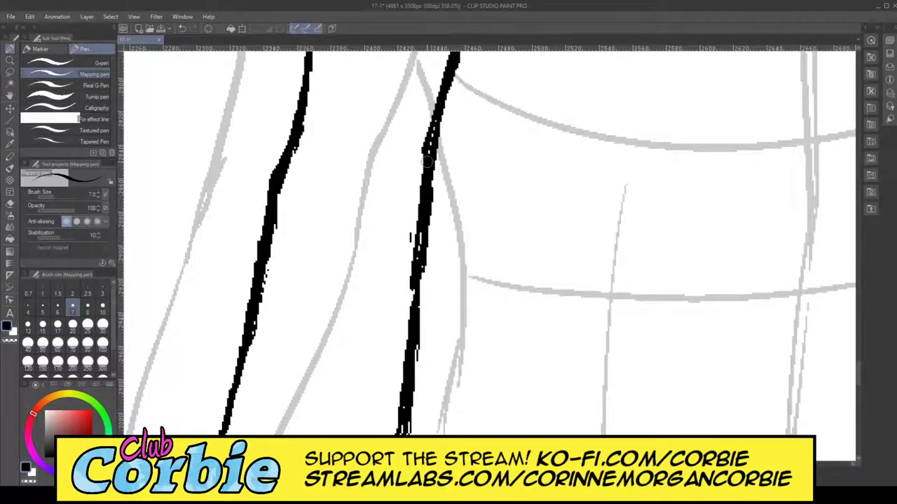
left_click_drag(427, 202, 415, 300)
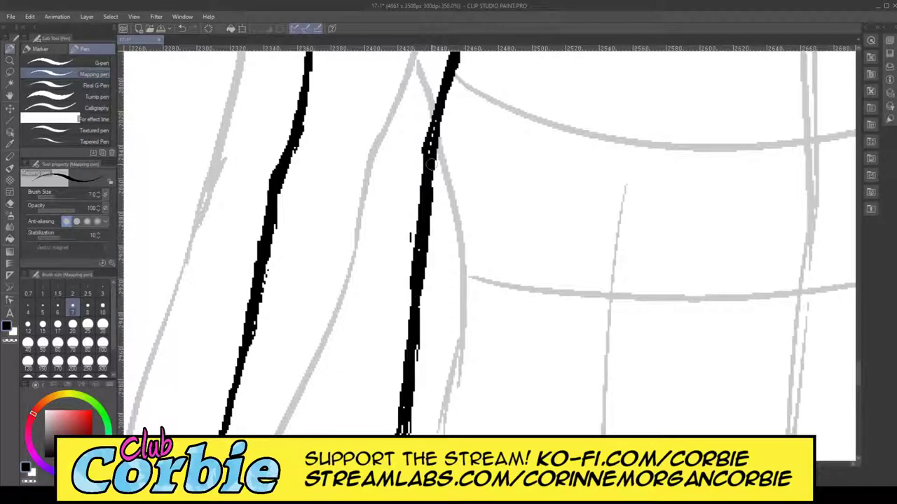
Step: Fill the double line of the near sleeve's lower inner edge into one solid stroke down to the cuff
left_click(10, 60)
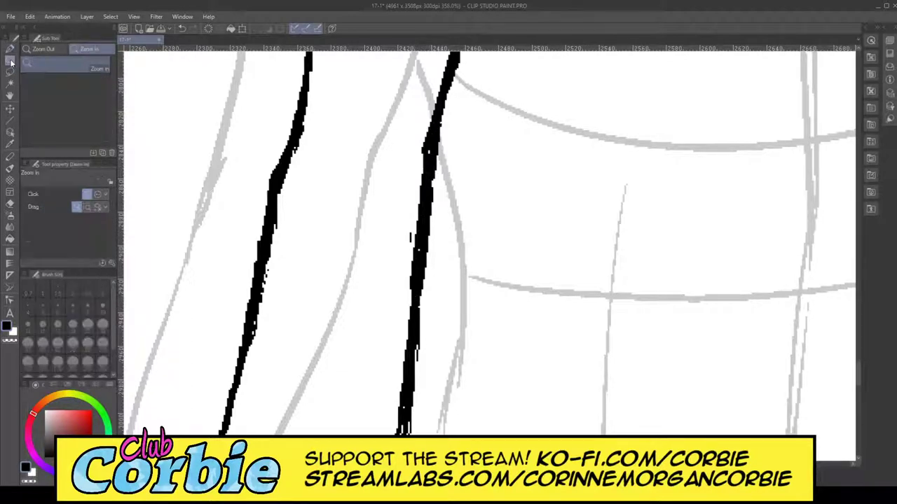
scroll(342, 185, "down", 8)
scroll(375, 138, "up", 2)
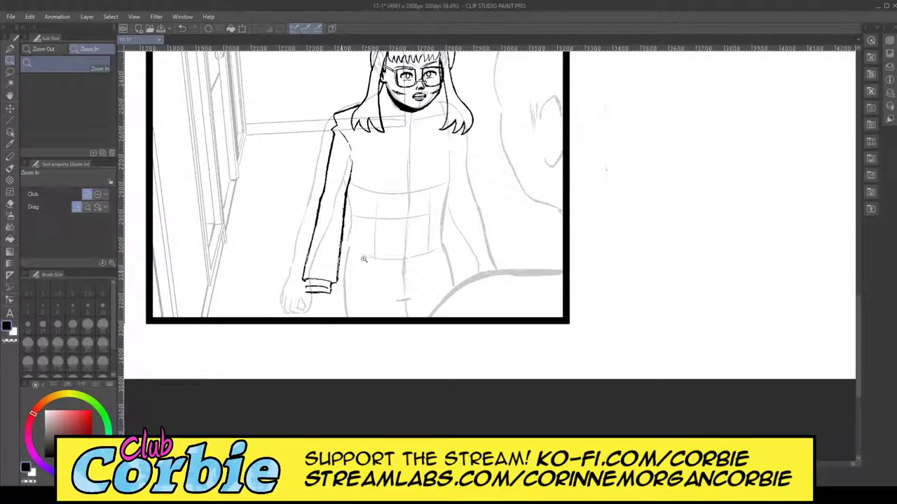
scroll(364, 259, "up", 6)
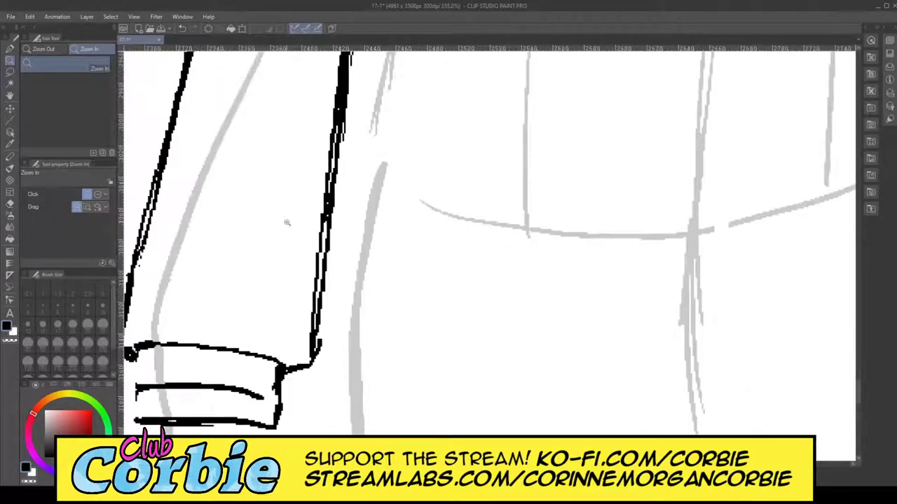
key("p")
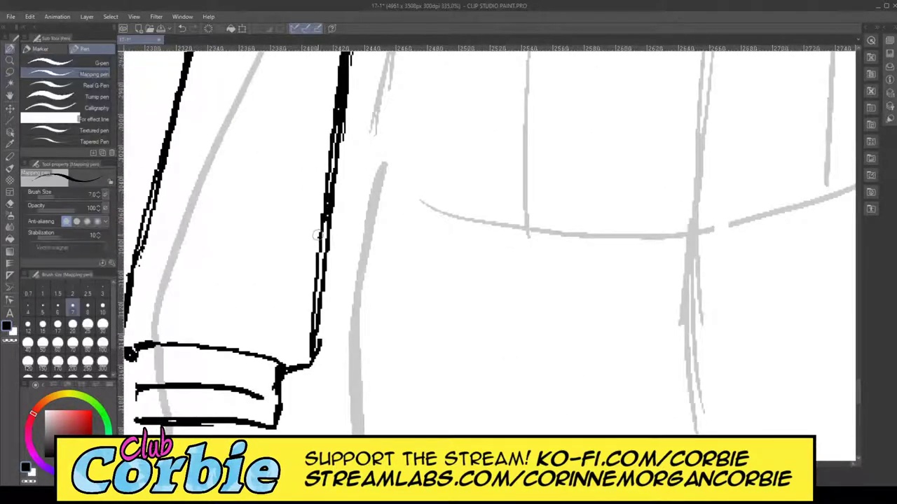
mouse_move(324, 244)
left_mouse_down()
mouse_move(322, 261)
mouse_move(339, 105)
left_mouse_up()
left_click_drag(331, 191, 339, 110)
left_click_drag(320, 262, 316, 350)
left_click_drag(319, 308, 316, 347)
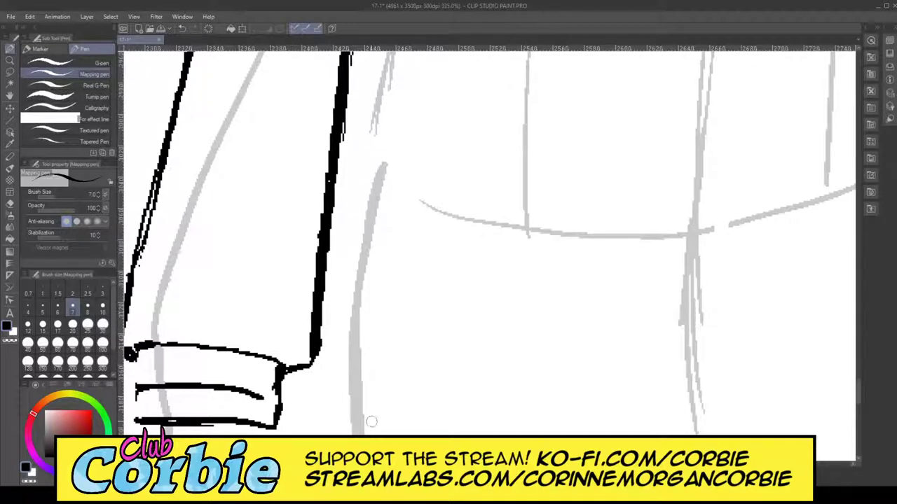
Step: Solidify the near sleeve's lower outer edge, then ink the cuff's outer side and thicken its upper line
scroll(315, 220, "left", 5)
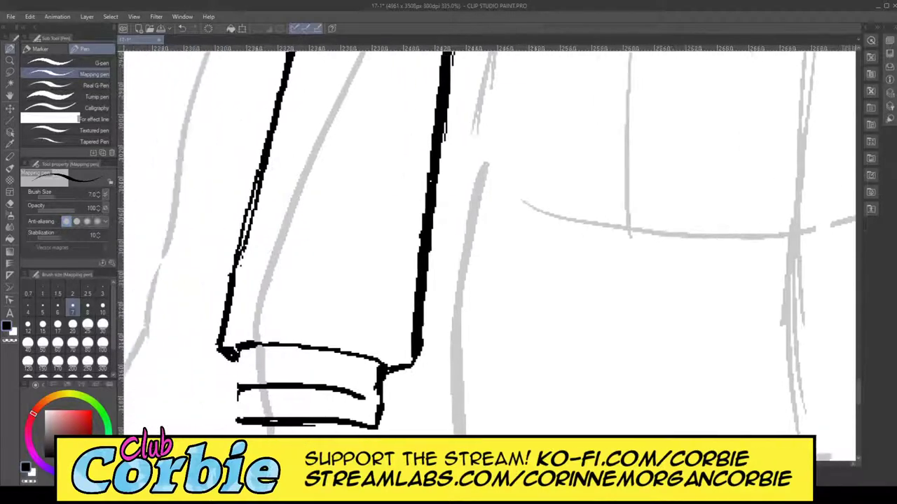
left_click_drag(324, 195, 306, 251)
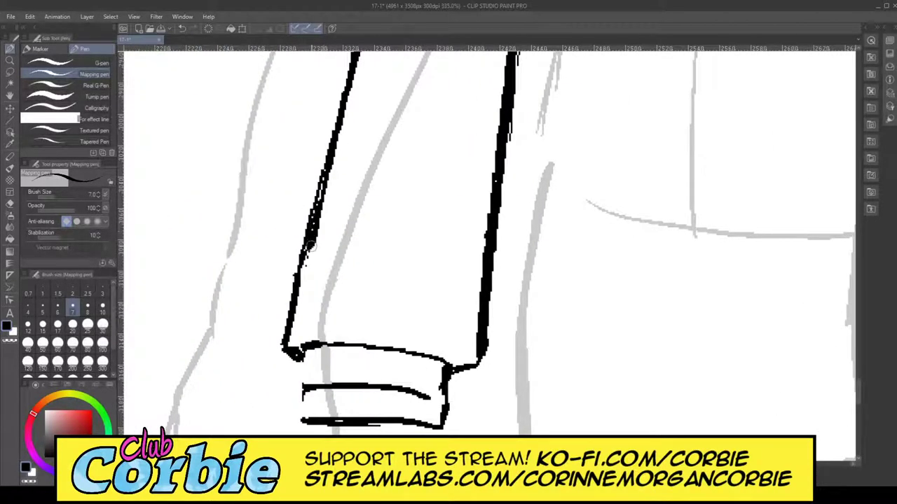
left_click_drag(326, 178, 299, 296)
mouse_move(308, 252)
left_mouse_down()
mouse_move(287, 344)
mouse_move(304, 381)
left_mouse_up()
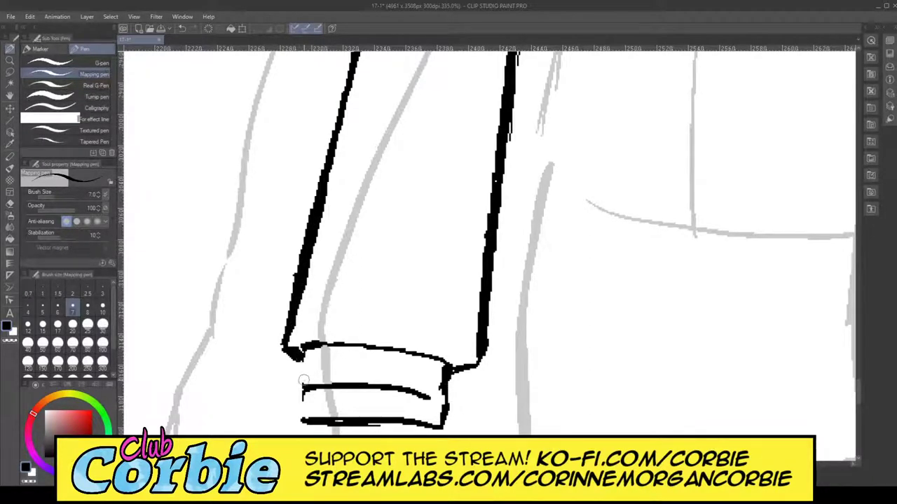
left_click_drag(303, 346, 303, 381)
mouse_move(446, 363)
left_mouse_down()
mouse_move(298, 352)
mouse_move(434, 361)
mouse_move(378, 352)
left_mouse_up()
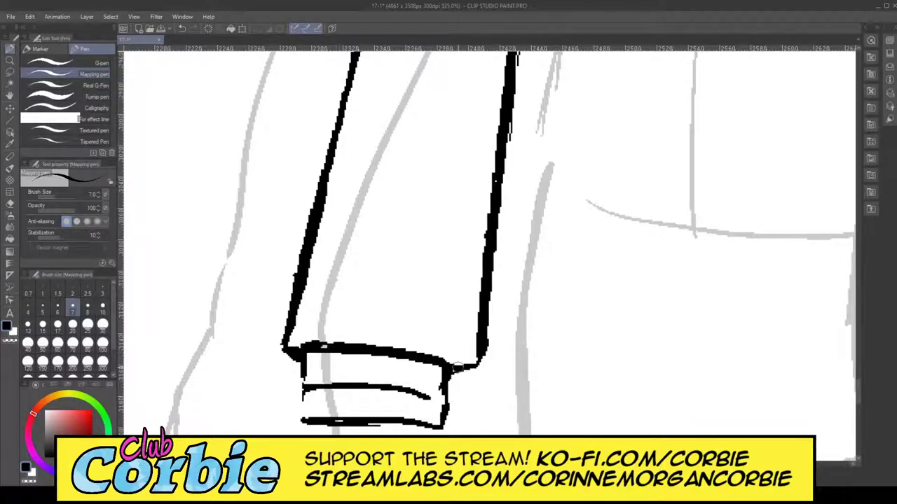
Step: Ink a heavy tapering line for the torso's side, slanting from the near sleeve's inner elbow down to the waist
left_click(10, 60)
left_click_drag(338, 194, 292, 238)
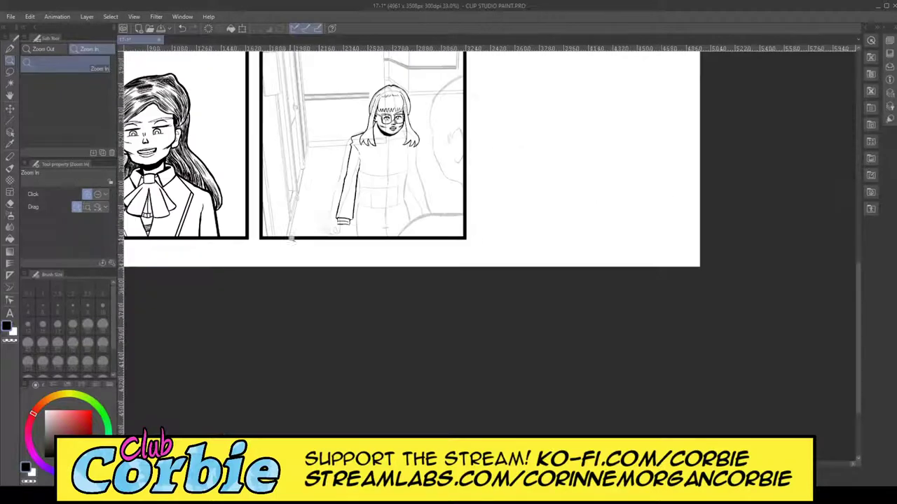
left_click(406, 137)
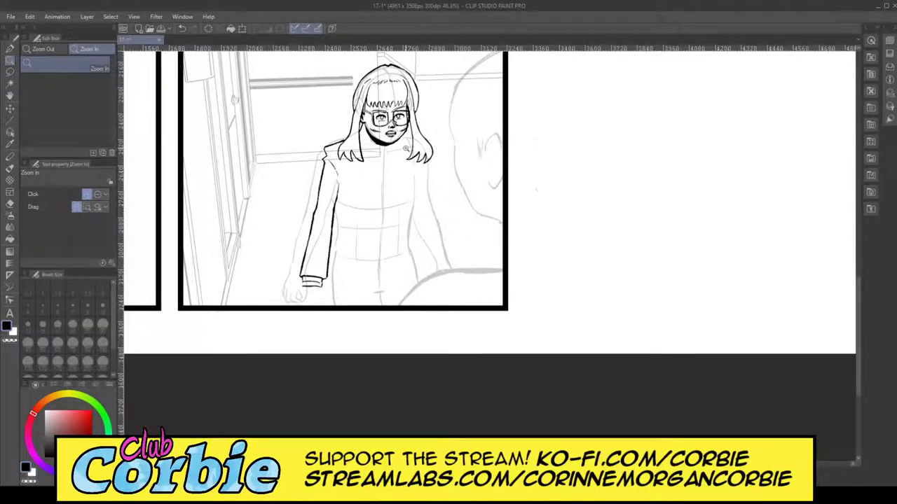
left_click(348, 208)
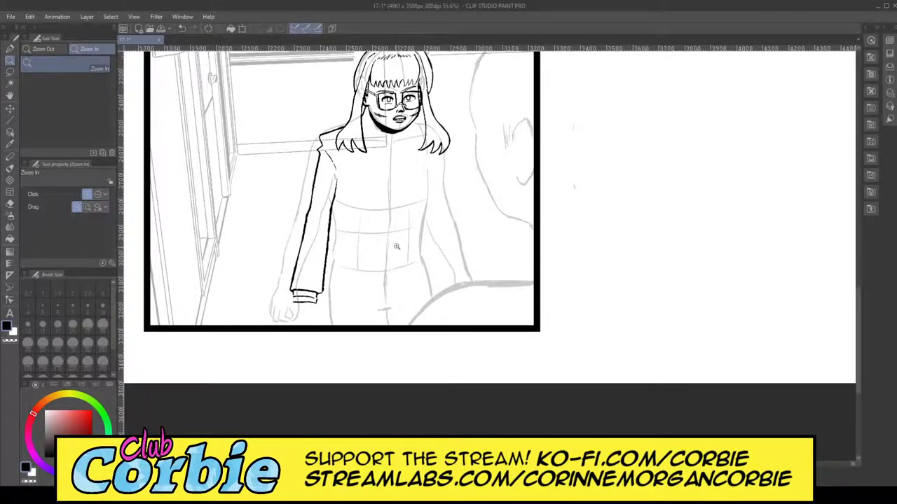
left_click(388, 223)
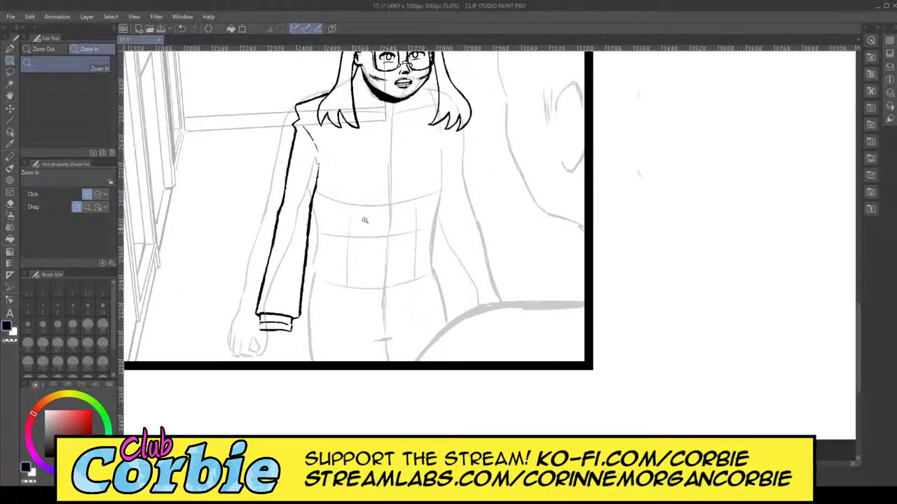
left_click(341, 209)
left_click(337, 213)
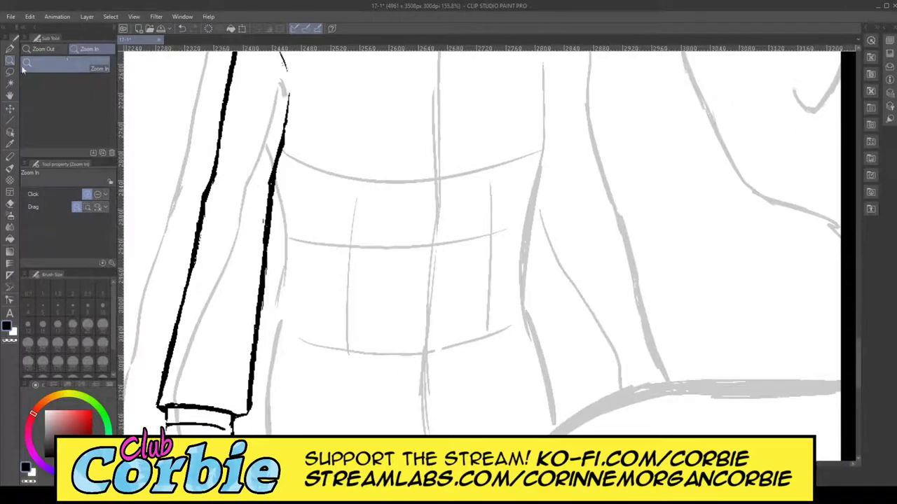
key("p")
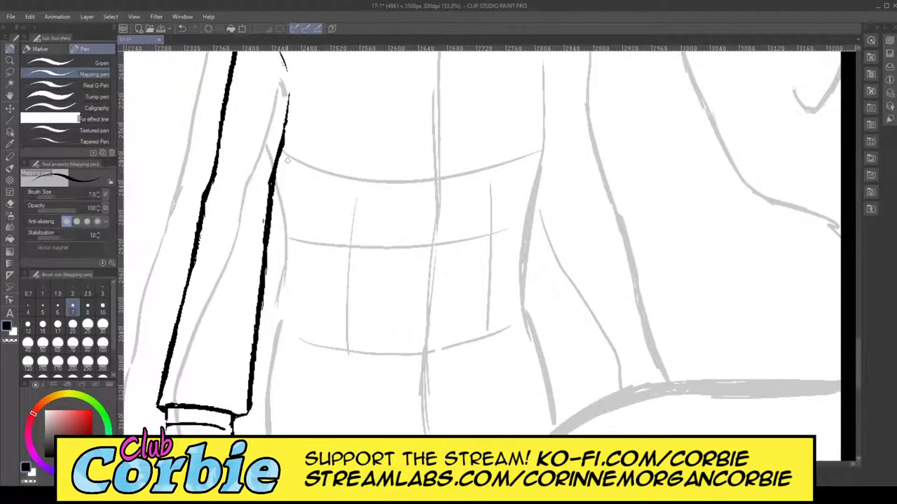
mouse_move(284, 149)
left_mouse_down()
mouse_move(313, 270)
mouse_move(311, 247)
left_mouse_up()
left_click_drag(289, 176, 311, 255)
left_click_drag(288, 154, 315, 250)
left_click_drag(293, 169, 302, 214)
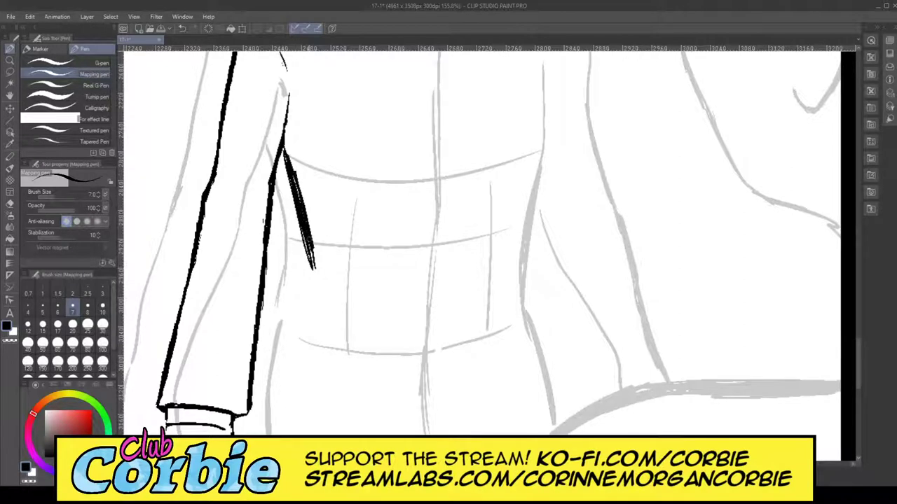
Step: Ink the flare from the waist back to the near sleeve, the curved hem and a short slanted edge above it
mouse_move(313, 270)
left_mouse_down()
mouse_move(257, 355)
mouse_move(264, 335)
left_mouse_up()
mouse_move(294, 303)
left_mouse_down()
mouse_move(263, 355)
mouse_move(355, 399)
left_mouse_up()
left_click_drag(363, 331, 337, 392)
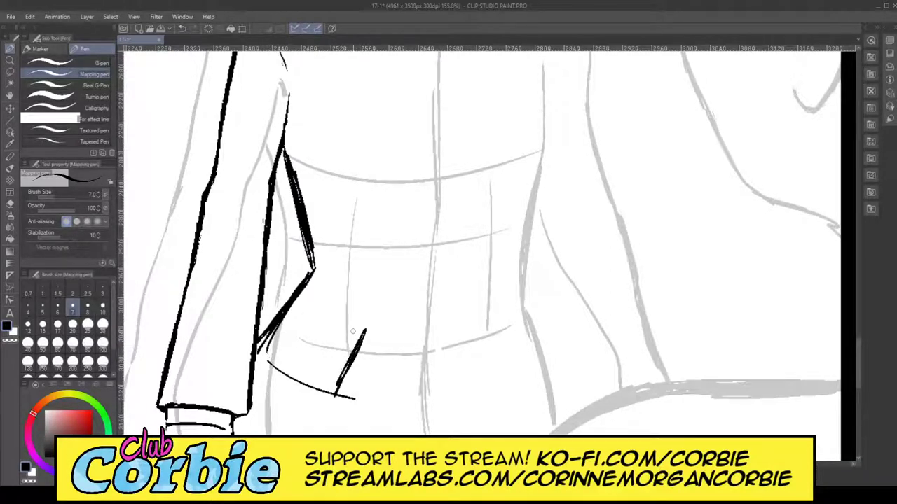
Step: Ink two bundles of long slanted strokes down the near side of the torso for the garment's front edge
left_click_drag(359, 111, 387, 271)
left_click_drag(359, 145, 375, 259)
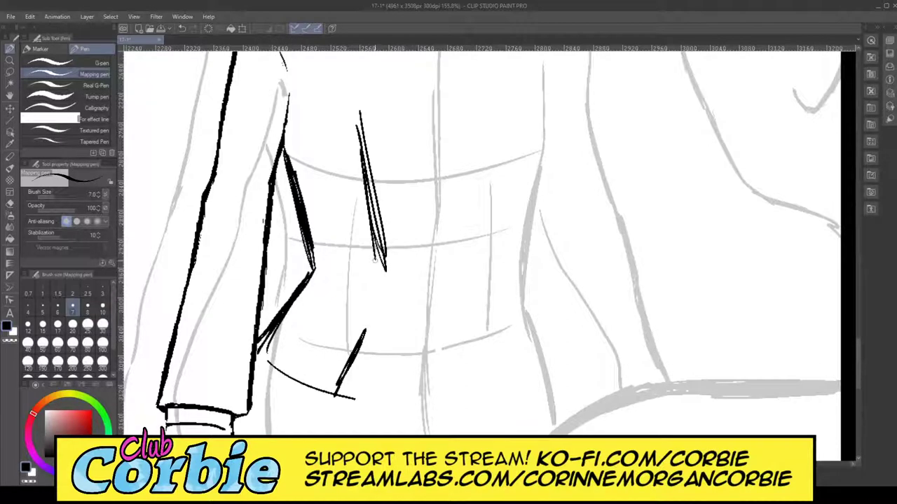
left_click_drag(339, 141, 372, 311)
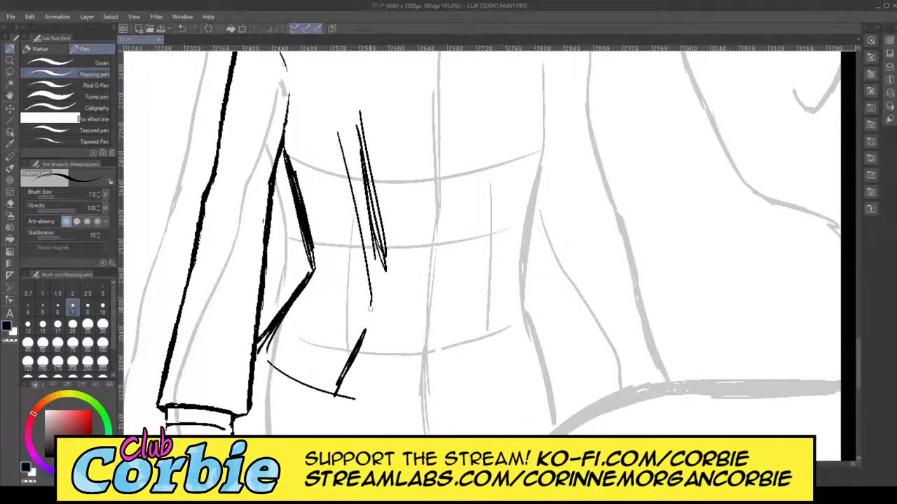
left_click_drag(361, 237, 373, 314)
left_click_drag(336, 100, 376, 289)
left_click_drag(336, 80, 369, 304)
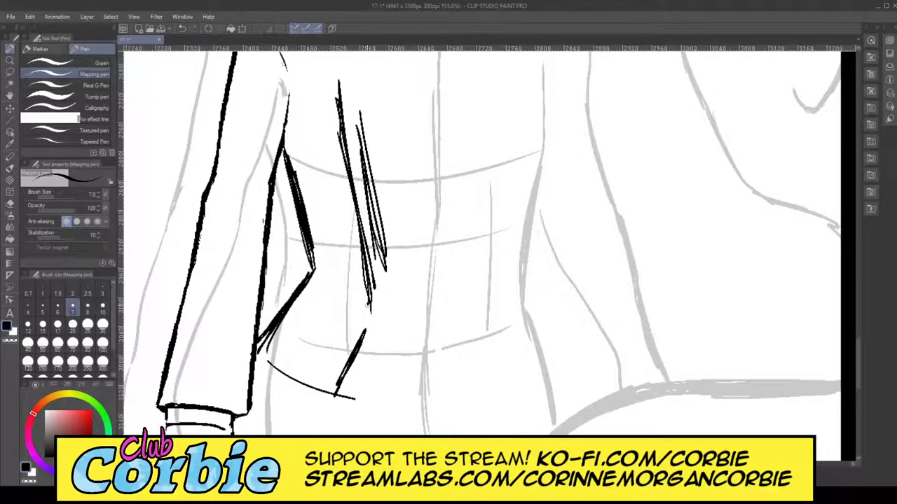
Step: Erase the bundle of slanted strokes nearer the torso's centre line, keeping the bundle closer to the near arm
left_click(10, 203)
left_click_drag(374, 186, 381, 274)
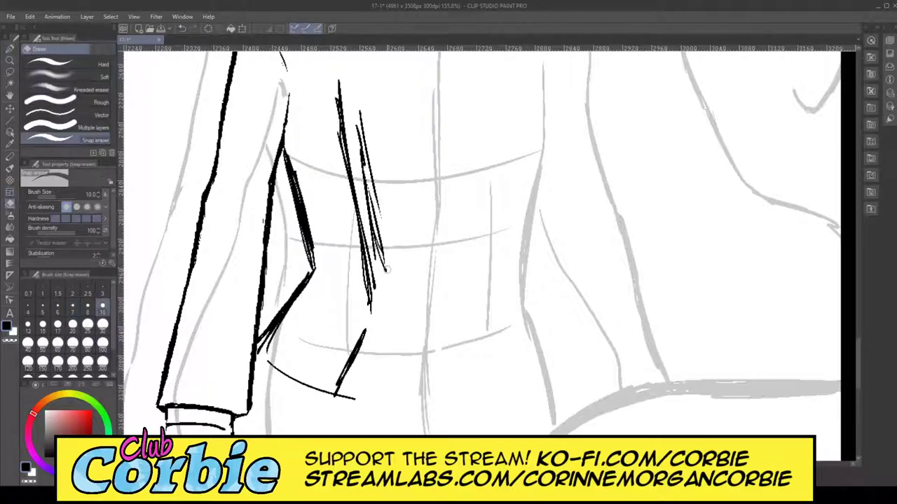
left_click_drag(352, 99, 371, 264)
left_click_drag(365, 223, 366, 93)
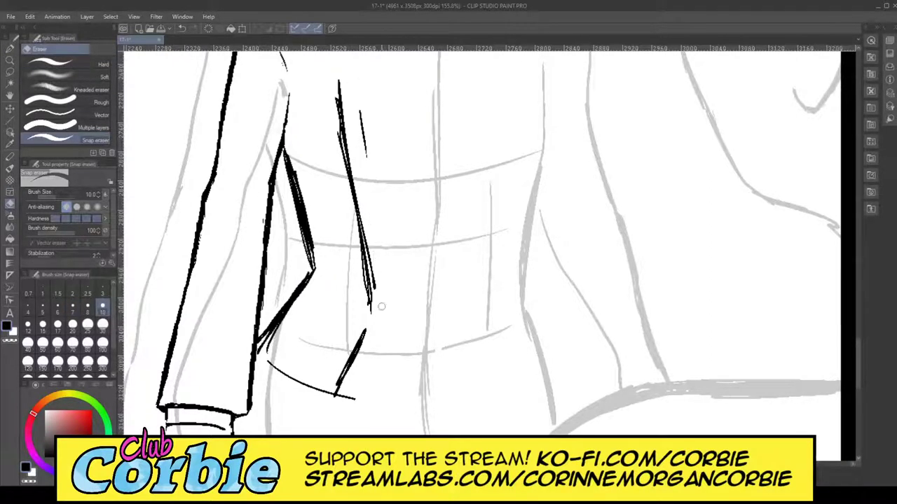
left_click_drag(366, 165, 365, 85)
Step: Ink layered near-vertical strokes from beneath the near hair lock down the chest, merging with the slanted strokes at the waist
left_click_drag(857, 359, 857, 335)
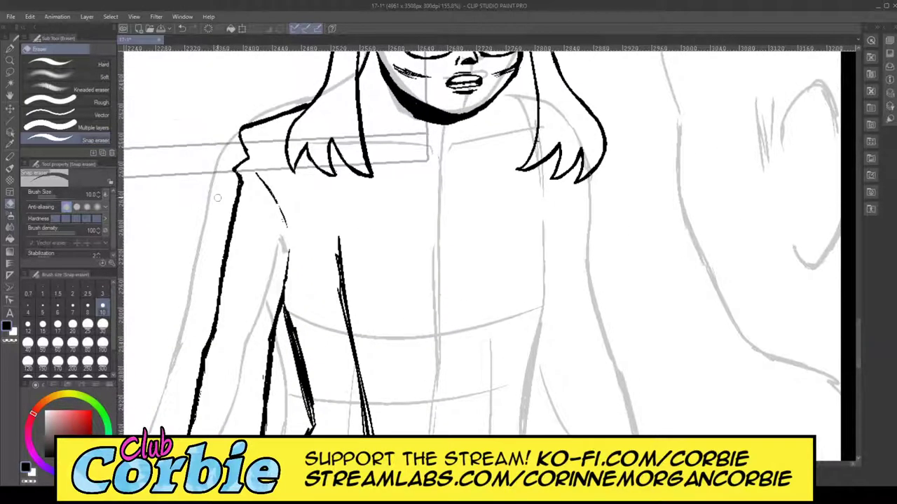
left_click(9, 48)
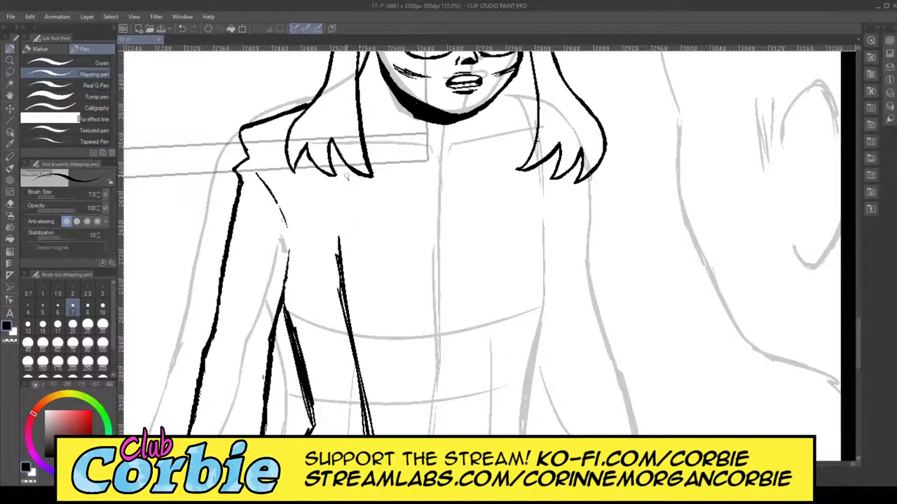
left_click_drag(345, 177, 377, 417)
left_click_drag(342, 188, 376, 424)
left_click_drag(355, 275, 375, 426)
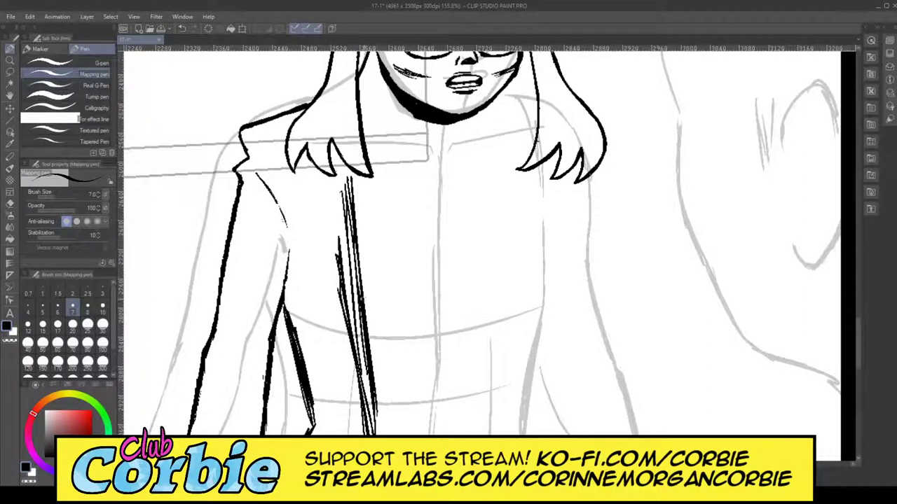
left_click_drag(354, 182, 370, 387)
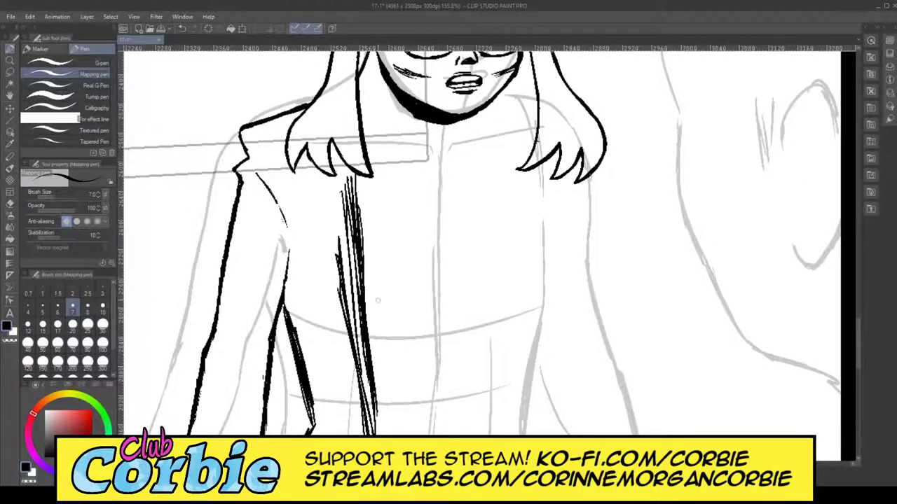
Step: Ink a matching bundle of long strokes down the far side of the chest, from beside the far hair lock to the waist
left_click_drag(505, 170, 493, 419)
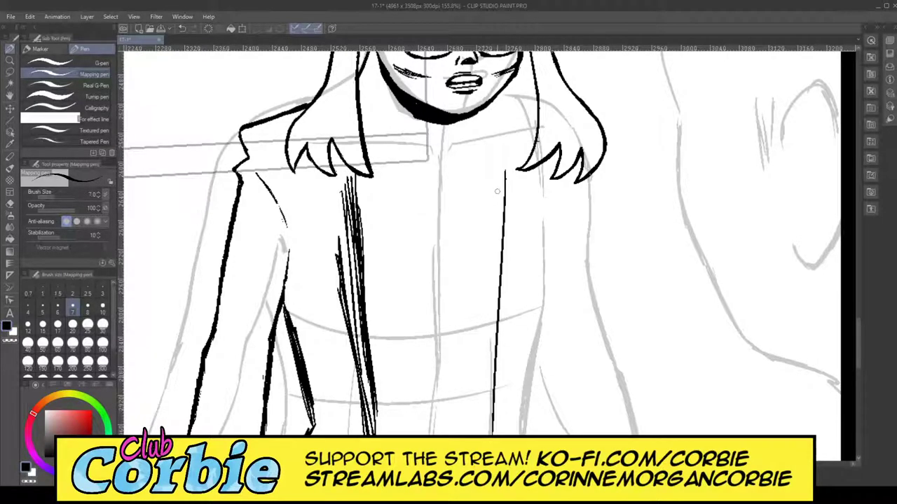
left_click_drag(501, 184, 484, 433)
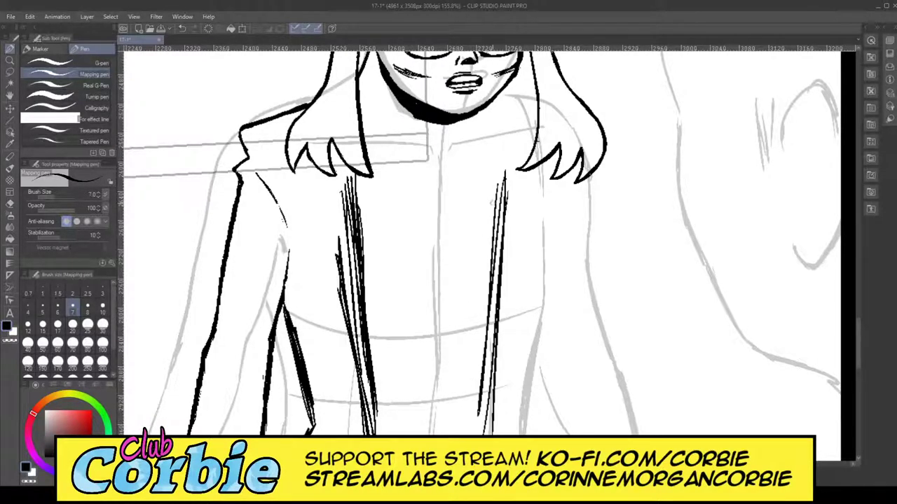
left_click_drag(503, 172, 469, 417)
left_click_drag(472, 382, 466, 418)
left_click_drag(496, 209, 479, 433)
left_click_drag(492, 246, 486, 318)
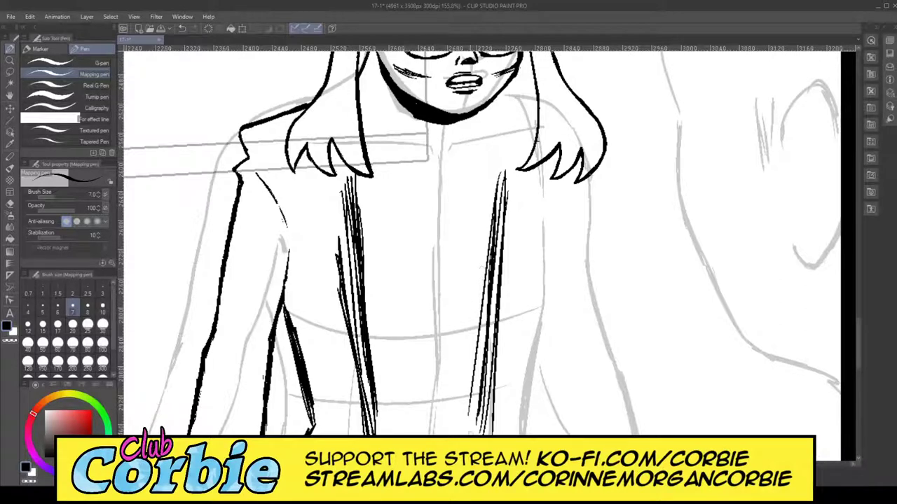
Step: Extend the garment's far front edge below the waist and ink the slanted corner and curved hem beneath it
left_click_drag(493, 236, 468, 422)
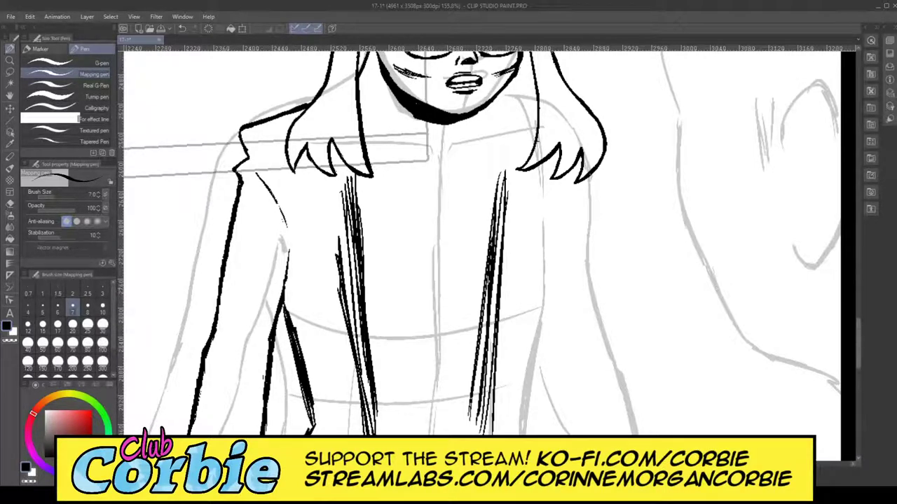
left_click_drag(858, 340, 851, 354)
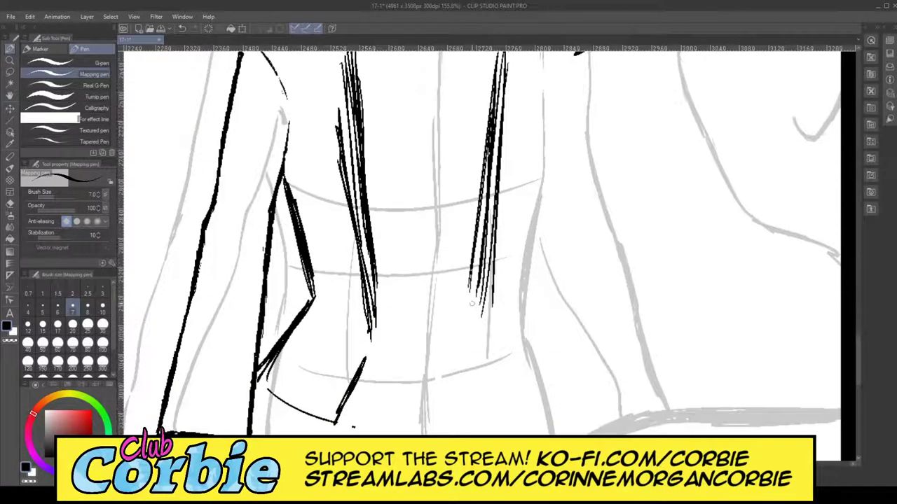
left_click_drag(469, 303, 465, 344)
left_click_drag(470, 288, 463, 342)
left_click_drag(468, 306, 462, 356)
mouse_move(480, 398)
left_mouse_down()
mouse_move(491, 423)
mouse_move(569, 382)
left_mouse_up()
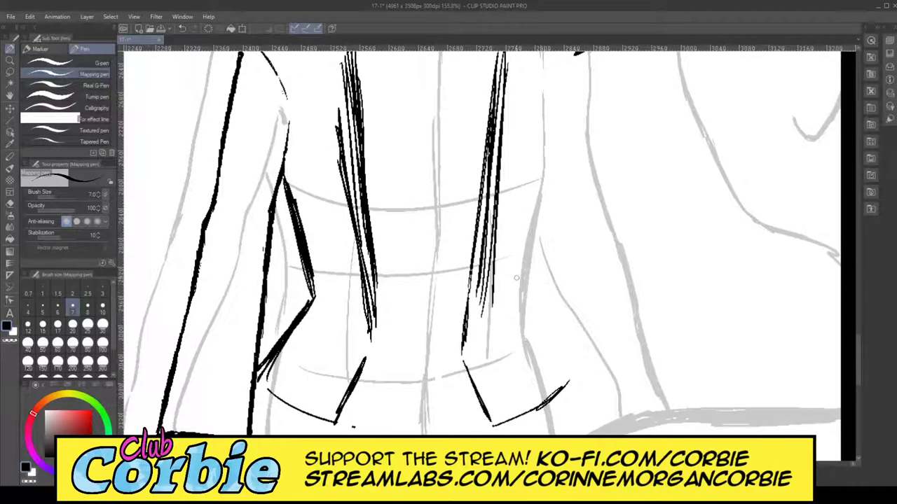
Step: Ink the garment's far side with layered strokes, flaring from waist to hem and running from beneath the far armpit to the waist
mouse_move(533, 277)
left_mouse_down()
mouse_move(578, 372)
mouse_move(567, 339)
mouse_move(582, 381)
mouse_move(566, 384)
left_mouse_up()
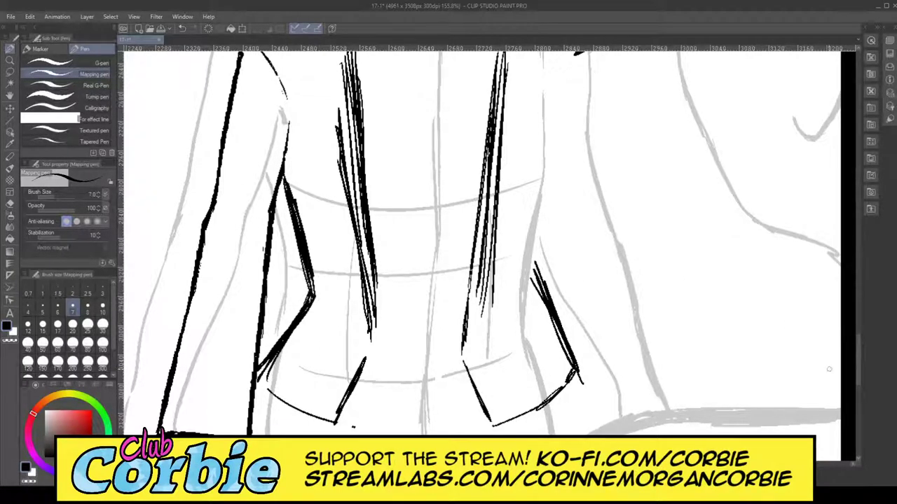
left_click_drag(858, 360, 858, 348)
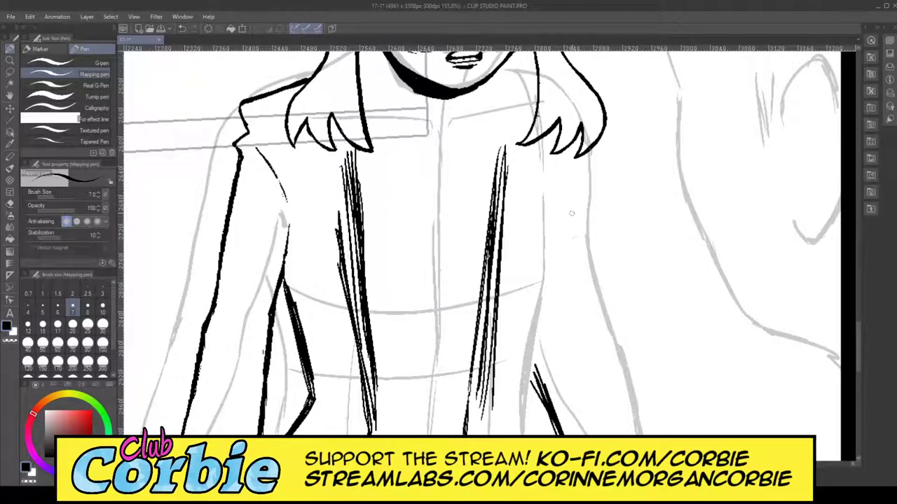
mouse_move(569, 202)
left_mouse_down()
mouse_move(531, 371)
mouse_move(537, 358)
left_mouse_up()
mouse_move(564, 217)
left_mouse_down()
mouse_move(535, 384)
mouse_move(531, 367)
left_mouse_up()
left_click_drag(564, 195, 537, 377)
left_click_drag(575, 179, 565, 224)
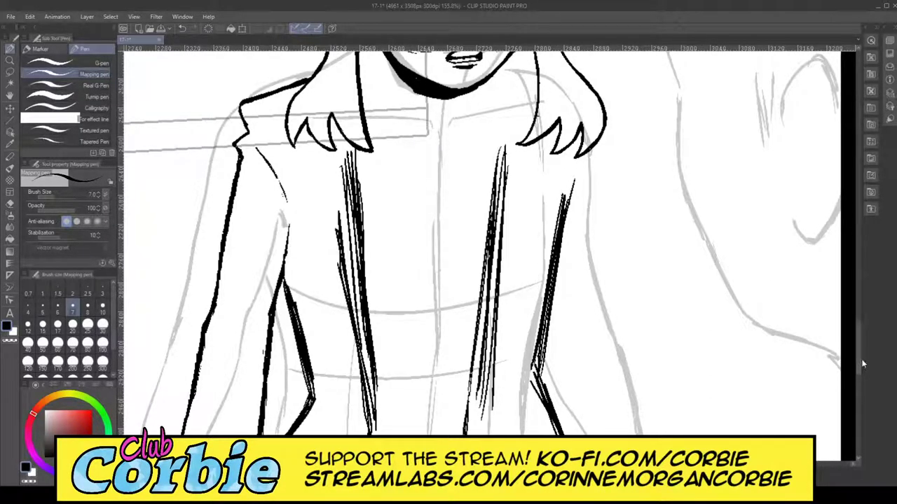
Step: Ink a second bundle of long strokes nearer the centre line on the far front edge, down to the slanted hem corner
left_click_drag(859, 360, 861, 377)
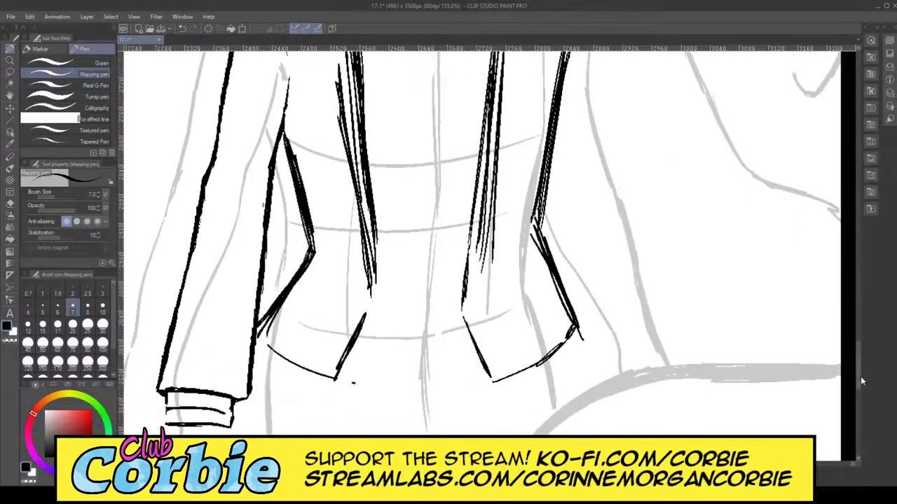
left_click(10, 62)
left_click_drag(355, 211, 291, 212)
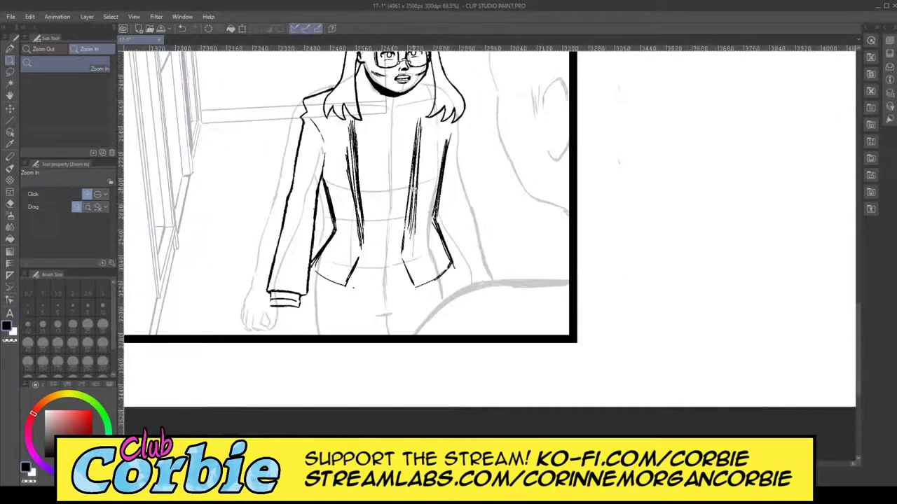
left_click(408, 137)
left_click(410, 138)
left_click_drag(404, 139, 490, 139)
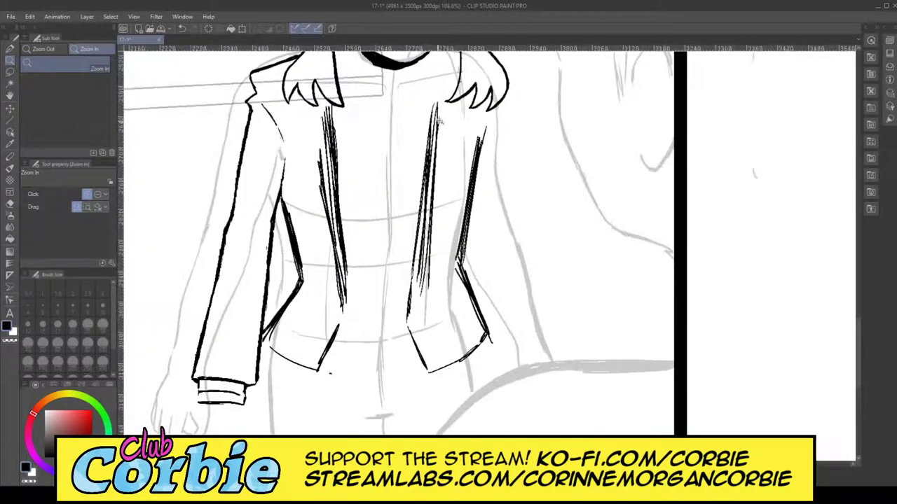
left_click_drag(367, 143, 377, 144)
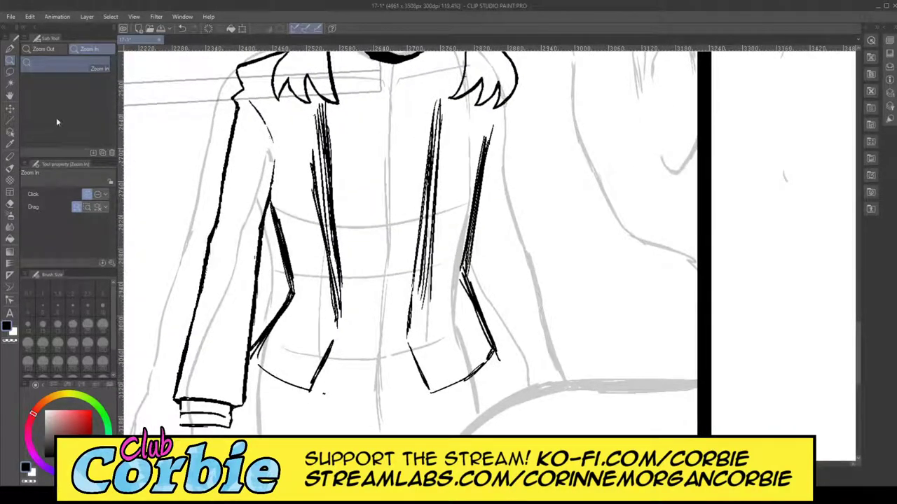
left_click(10, 49)
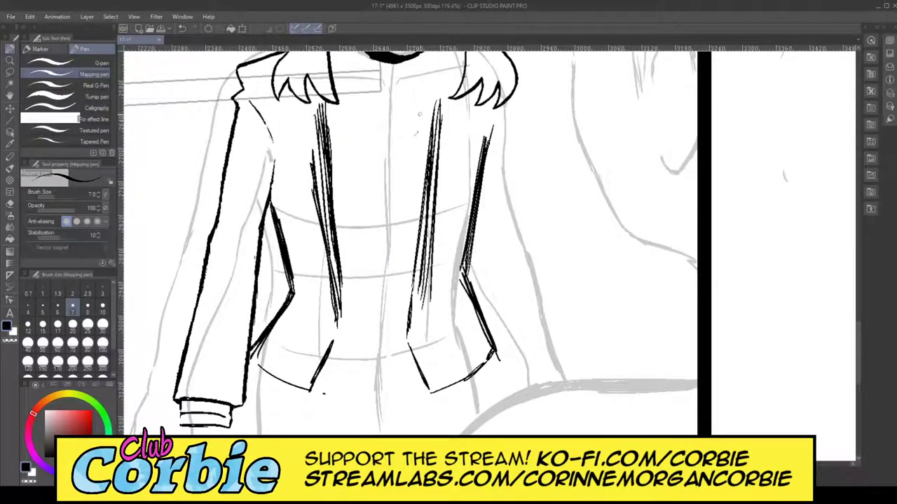
left_click_drag(420, 114, 408, 280)
left_click_drag(413, 141, 401, 322)
left_click_drag(407, 222, 399, 320)
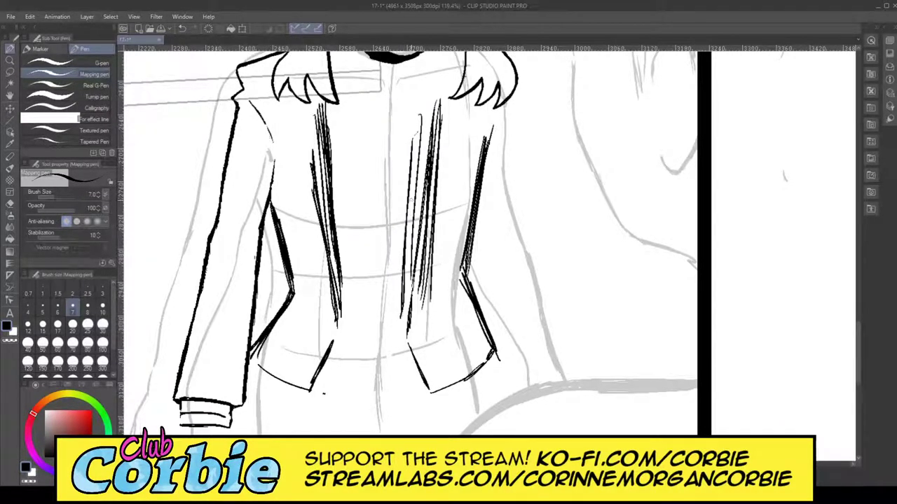
mouse_move(413, 199)
left_mouse_down()
mouse_move(401, 327)
mouse_move(411, 368)
left_mouse_up()
left_click_drag(415, 146, 402, 266)
Step: Ink a matching inner bundle on the near front edge, running down the chest and angling back to the near hem corner
left_click_drag(341, 104, 361, 296)
mouse_move(337, 120)
left_mouse_down()
mouse_move(359, 315)
mouse_move(322, 382)
left_mouse_up()
left_click_drag(354, 304, 316, 386)
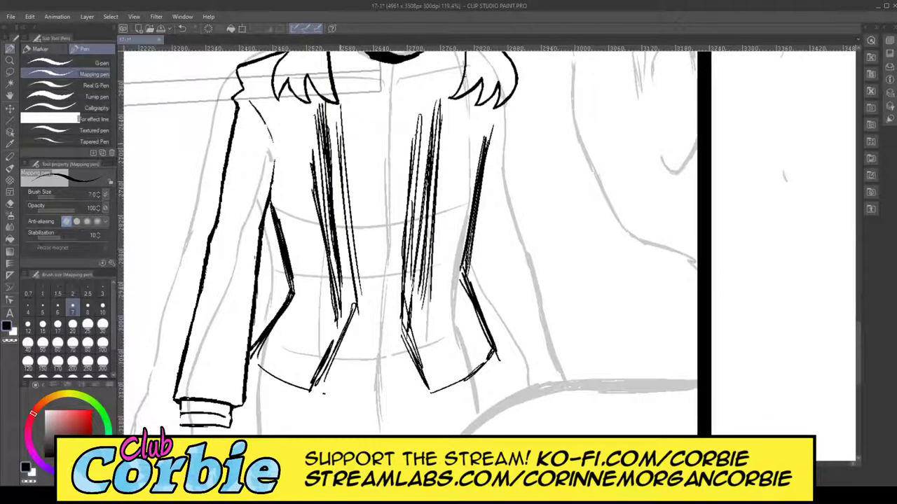
left_click_drag(339, 115, 354, 242)
left_click_drag(333, 146, 356, 307)
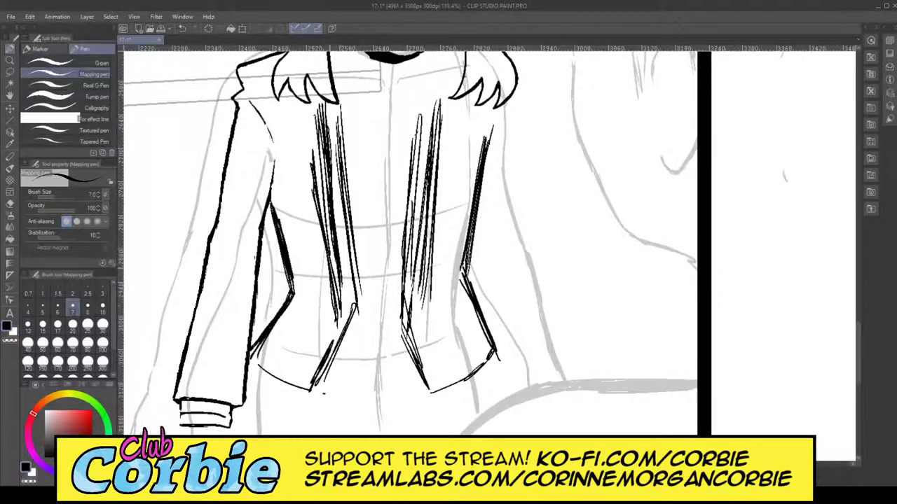
Step: Erase the original outer stroke bundles on both sides of the chest, keeping the inner front edges and thinning their corners
left_click(11, 62)
left_click_drag(317, 192, 289, 194)
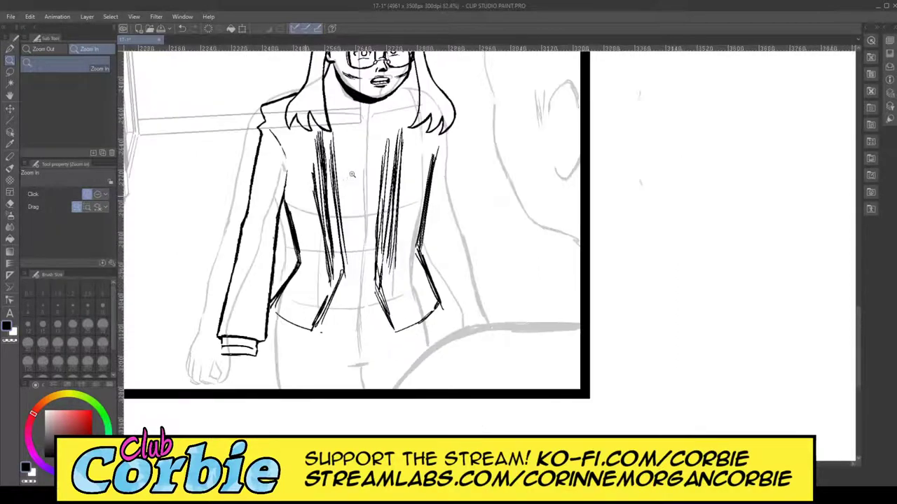
left_click_drag(348, 175, 361, 162)
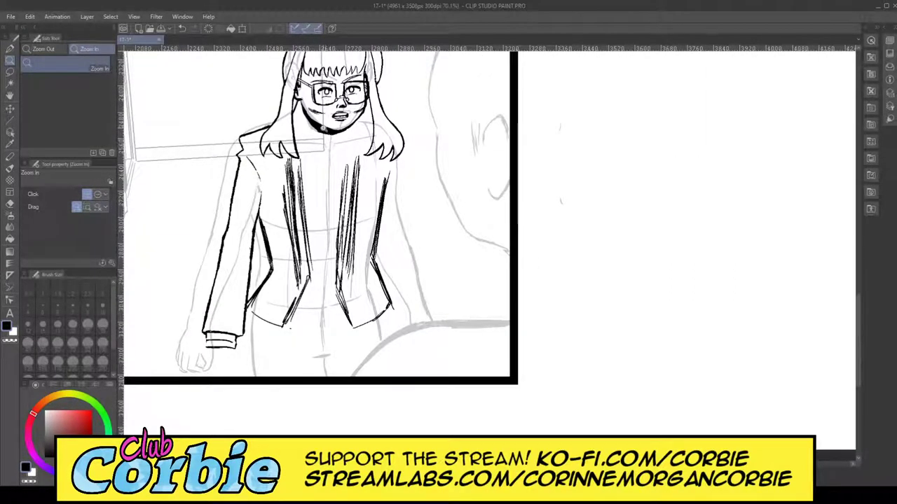
left_click_drag(324, 127, 351, 118)
left_click(333, 157, "alt")
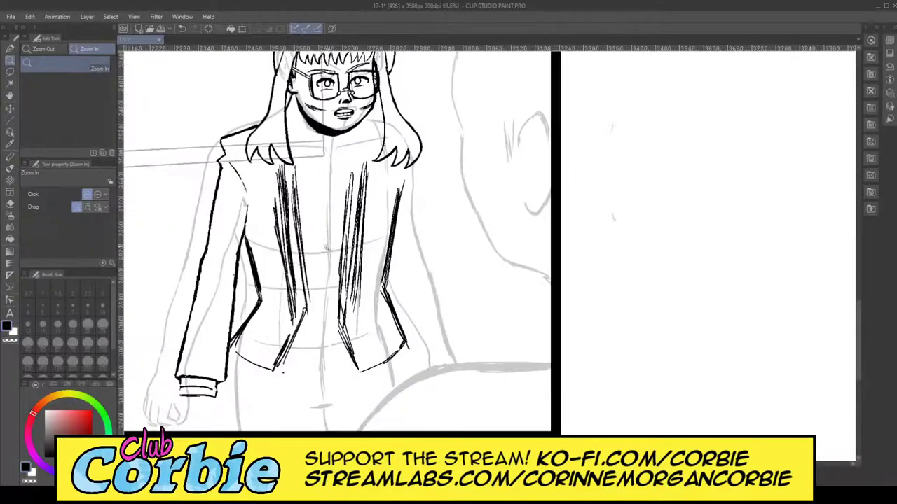
left_click(309, 246)
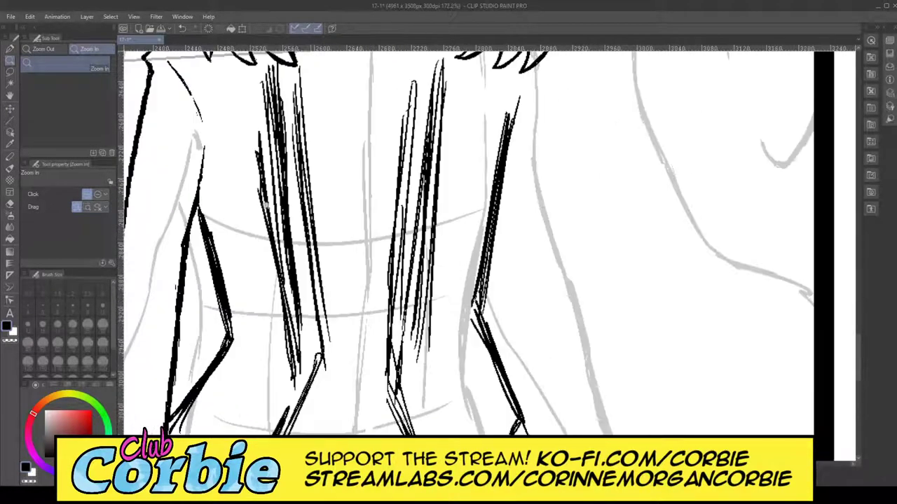
left_click(11, 191)
left_click(9, 204)
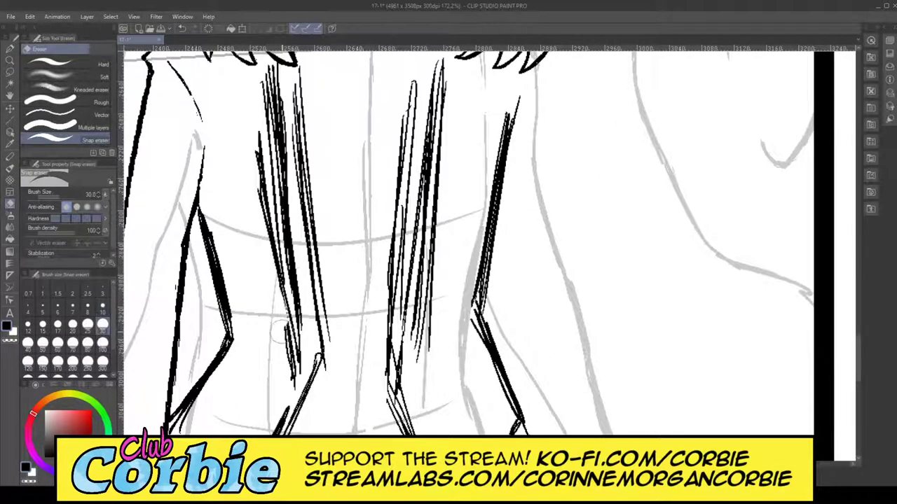
mouse_move(279, 331)
left_mouse_down()
mouse_move(274, 231)
mouse_move(298, 324)
mouse_move(251, 166)
mouse_move(269, 166)
mouse_move(264, 82)
mouse_move(295, 261)
mouse_move(281, 142)
mouse_move(291, 209)
mouse_move(300, 324)
mouse_move(284, 382)
mouse_move(301, 341)
mouse_move(271, 183)
mouse_move(276, 123)
left_mouse_up()
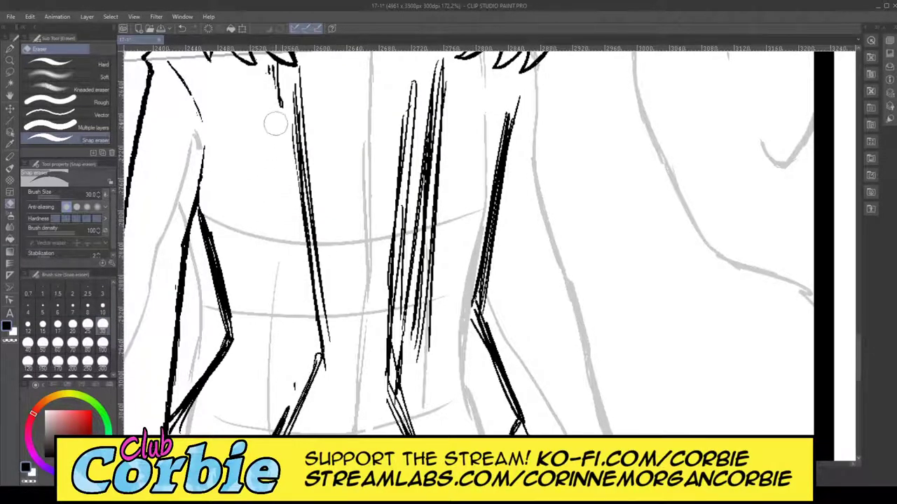
left_click_drag(306, 337, 322, 360)
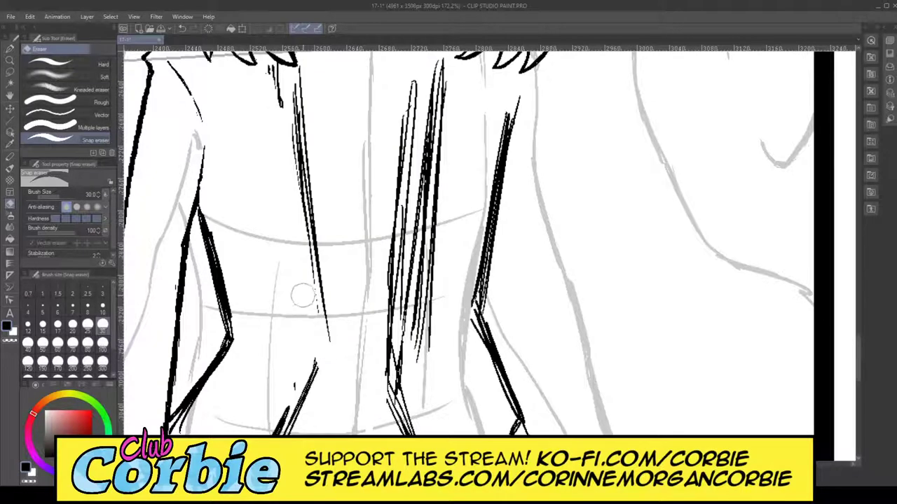
mouse_move(269, 147)
left_mouse_down()
mouse_move(278, 93)
mouse_move(278, 103)
mouse_move(277, 113)
mouse_move(269, 82)
left_mouse_up()
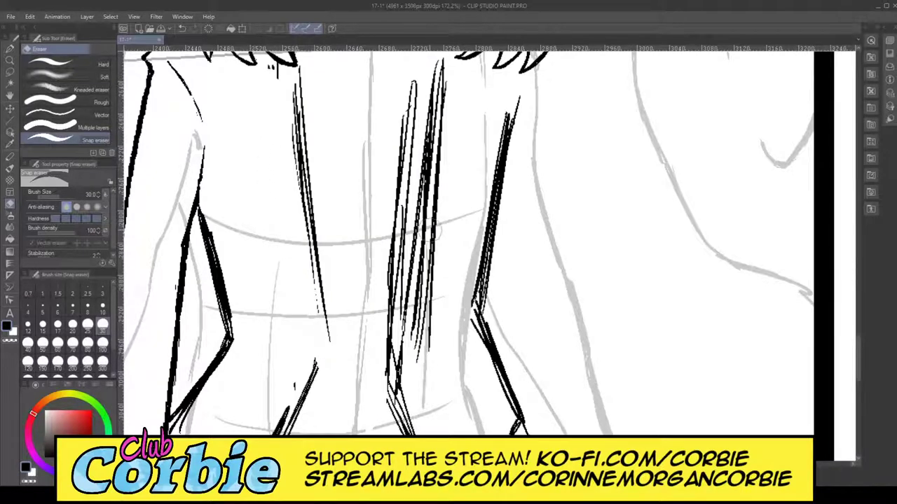
mouse_move(431, 228)
left_mouse_down()
mouse_move(395, 337)
mouse_move(424, 147)
mouse_move(401, 374)
mouse_move(426, 255)
mouse_move(428, 127)
mouse_move(443, 214)
mouse_move(408, 297)
mouse_move(399, 382)
mouse_move(423, 432)
left_mouse_up()
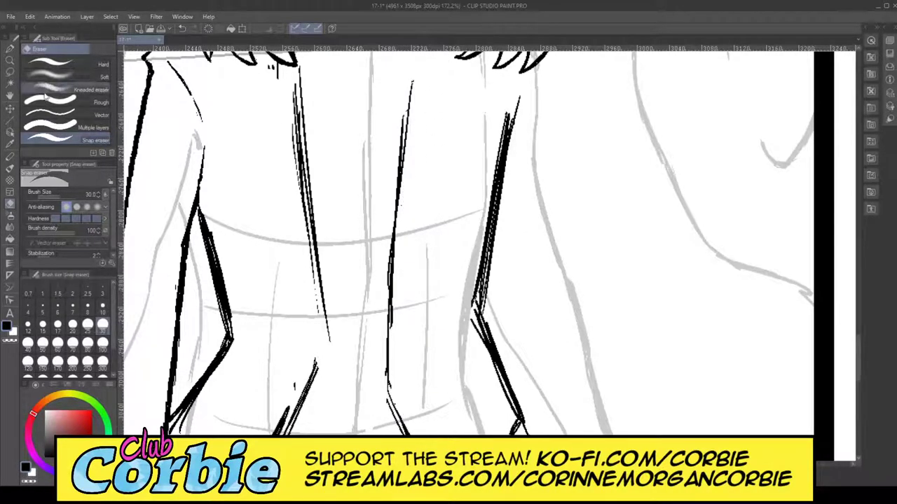
Step: Lasso-select the near half of the garment's torso linework, from the shoulder seam down around the hem
left_click(10, 61)
left_click_drag(336, 177, 289, 228)
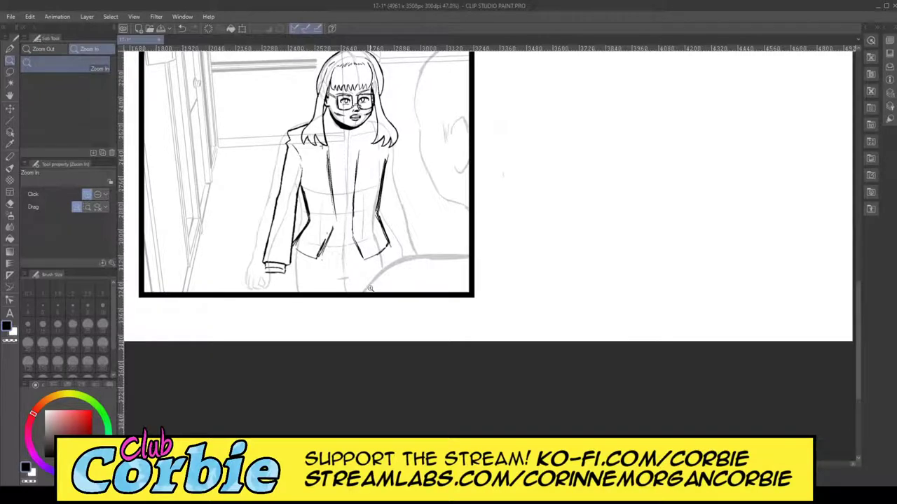
left_click_drag(319, 190, 344, 178)
left_click_drag(376, 150, 392, 152)
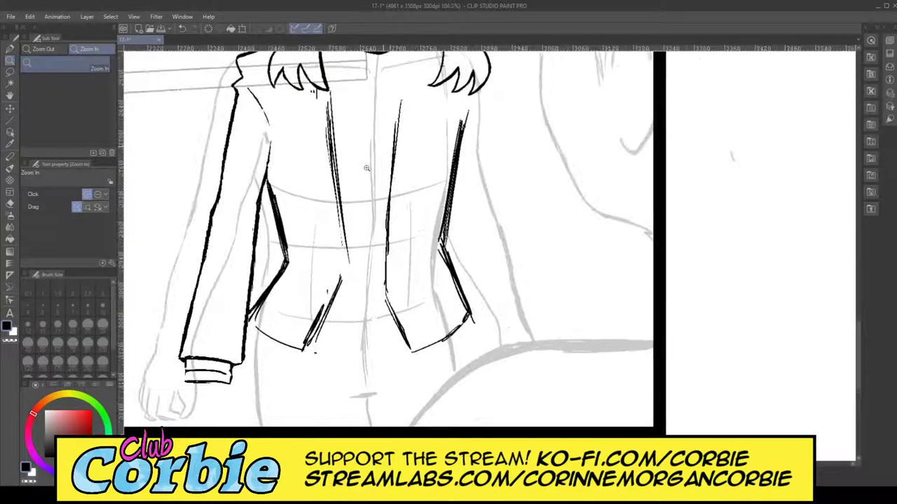
left_click(10, 72)
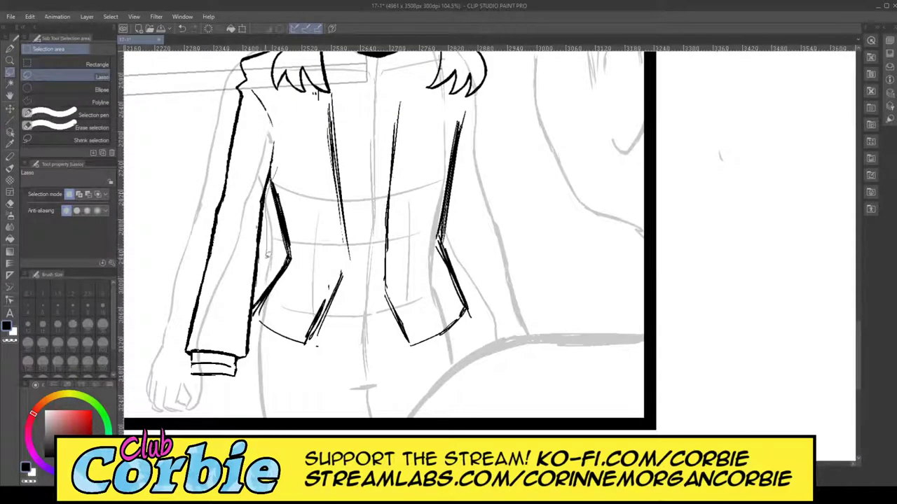
mouse_move(260, 290)
left_mouse_down()
mouse_move(263, 352)
mouse_move(349, 360)
mouse_move(364, 327)
left_mouse_up()
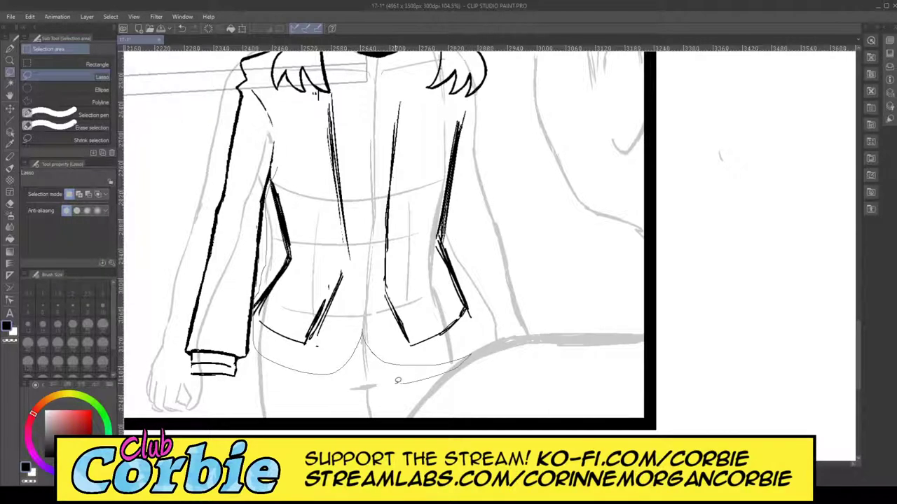
mouse_move(397, 381)
left_mouse_down()
mouse_move(365, 324)
mouse_move(367, 110)
mouse_move(351, 89)
left_mouse_up()
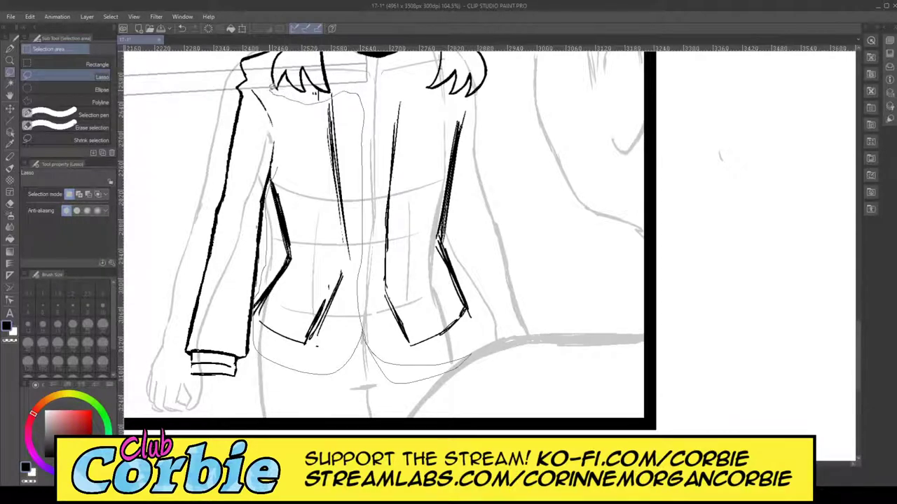
mouse_move(272, 87)
left_mouse_down()
mouse_move(246, 120)
mouse_move(244, 198)
mouse_move(257, 126)
left_mouse_up()
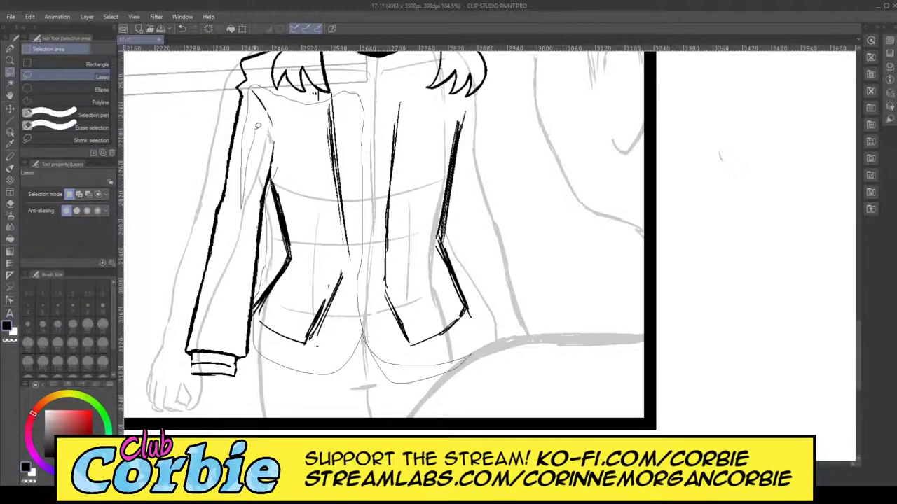
left_click_drag(280, 167, 282, 165)
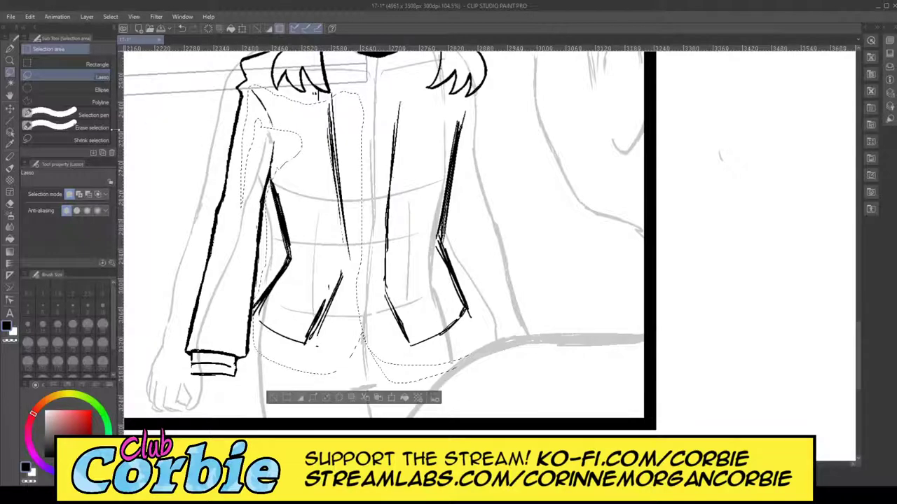
Step: Nudge the selected left part of the jacket line art slightly right and clear the selection
left_click(10, 107)
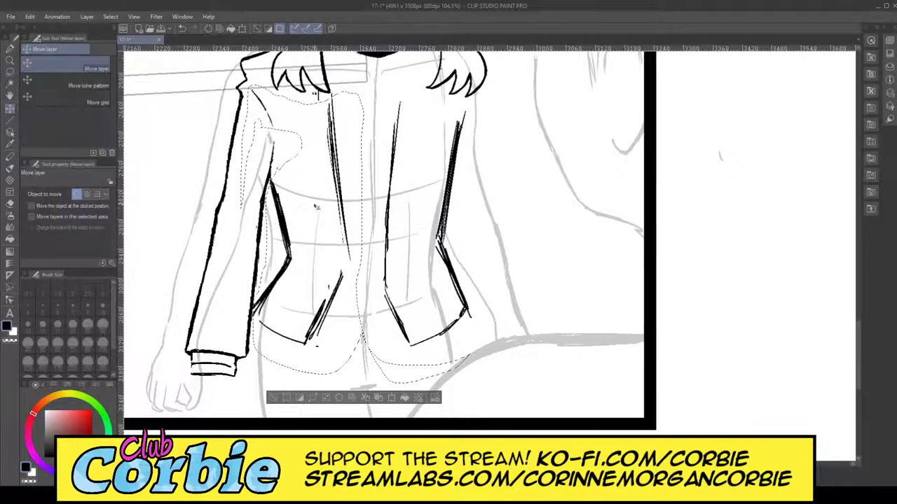
left_click_drag(318, 210, 319, 209)
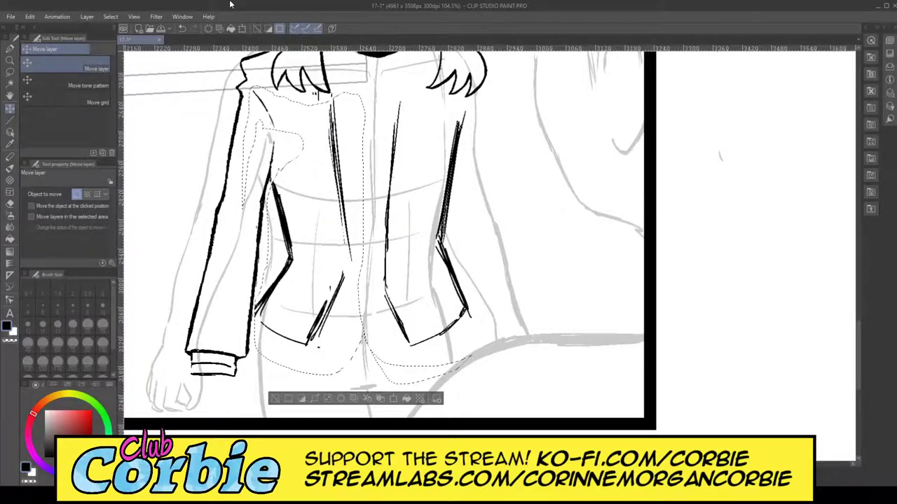
key("ctrl+d")
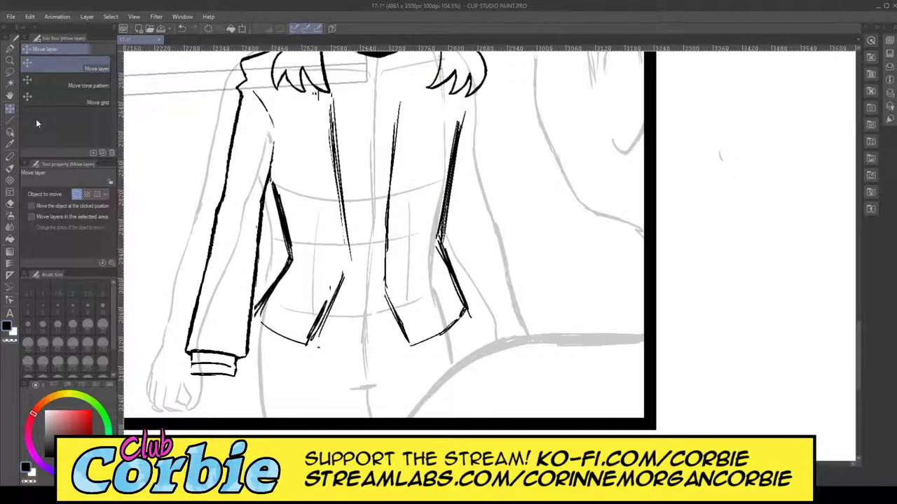
Step: Erase the lower ends of both jacket front lines and the stray marks around the hem with the Snap eraser at size 30
left_click(11, 205)
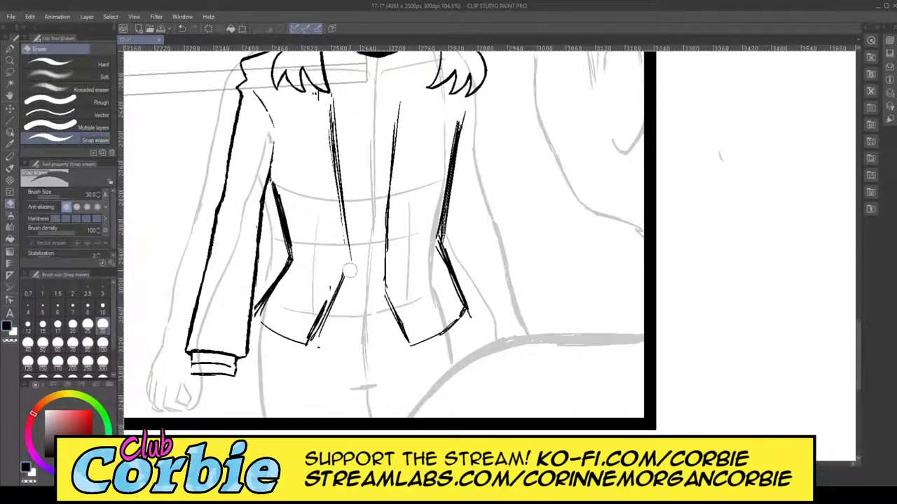
left_click_drag(349, 271, 353, 242)
mouse_move(383, 287)
left_mouse_down()
mouse_move(380, 245)
mouse_move(391, 339)
left_mouse_up()
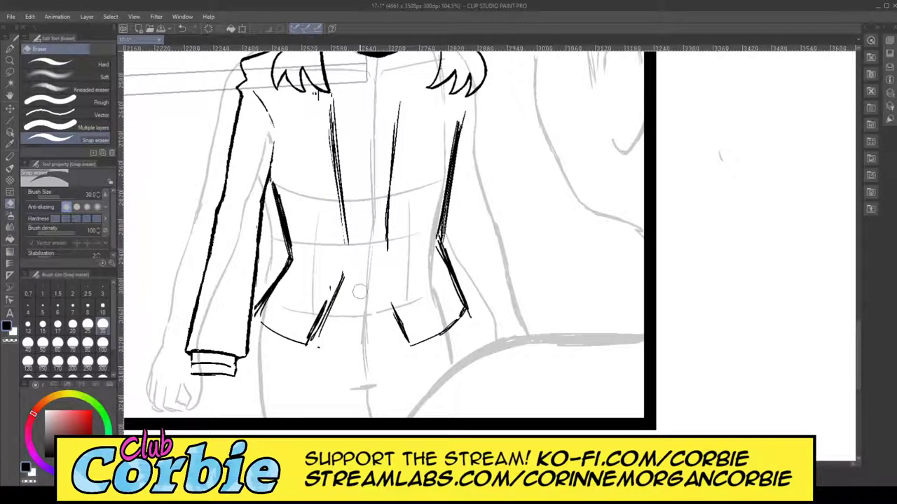
mouse_move(327, 293)
left_mouse_down()
mouse_move(333, 276)
mouse_move(321, 345)
left_mouse_up()
left_click_drag(472, 326, 474, 297)
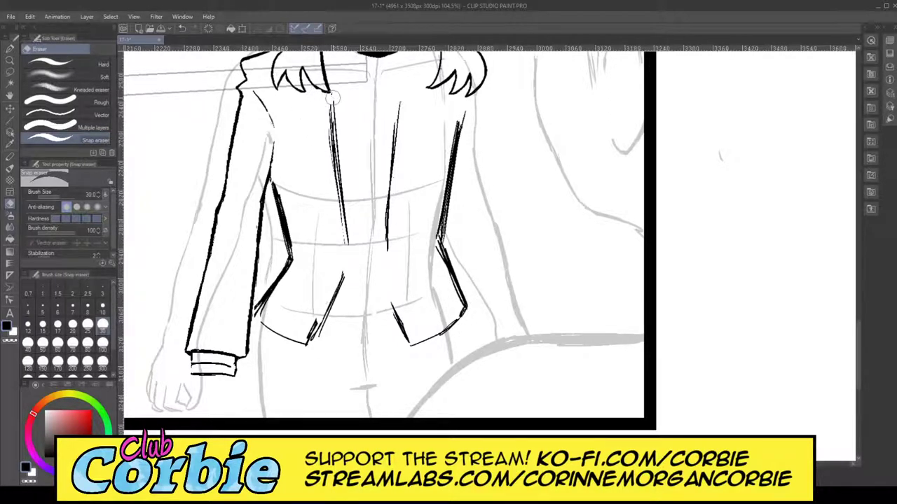
Step: Ink a square knot under the woman's chin with bow folds fanning out on both sides, using the Mapping pen at size 7
left_click(10, 61)
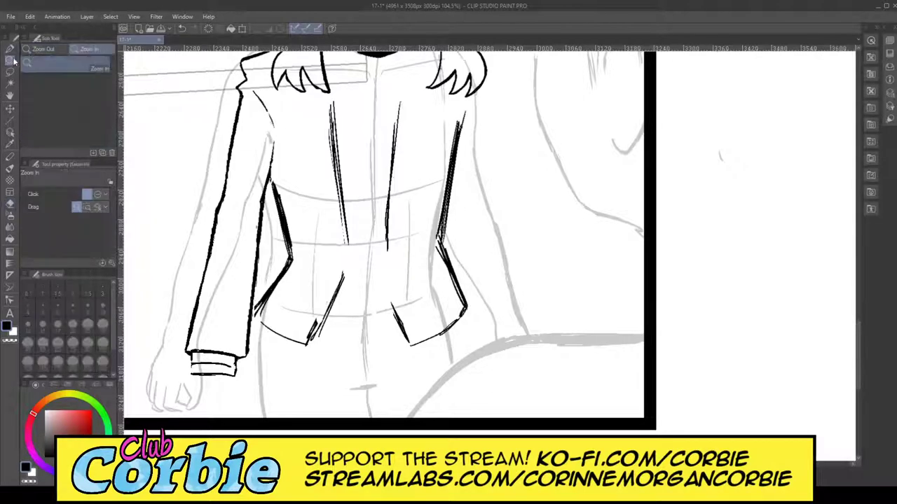
scroll(323, 217, "down", 4)
scroll(342, 184, "up", 3)
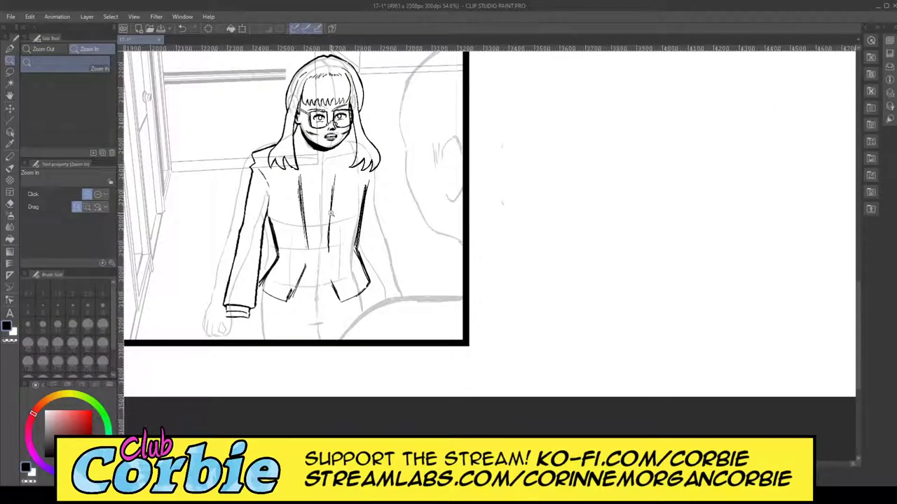
scroll(331, 213, "up", 3)
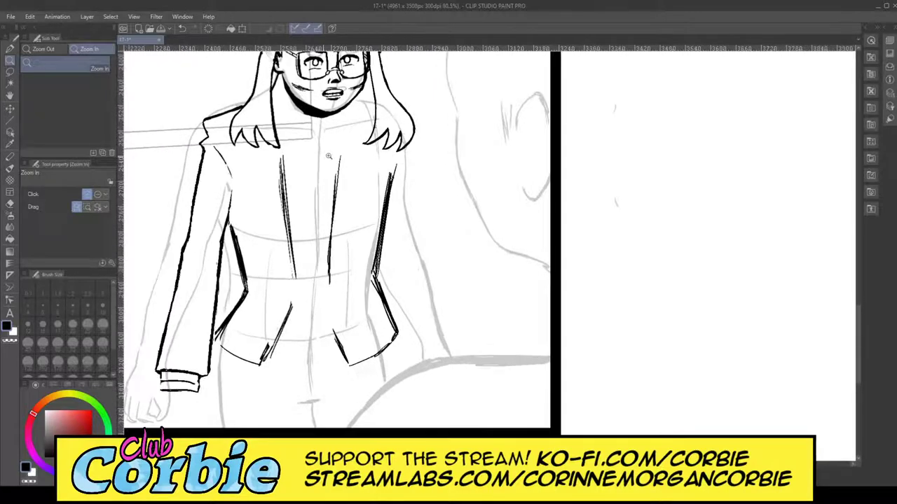
scroll(330, 160, "up", 2)
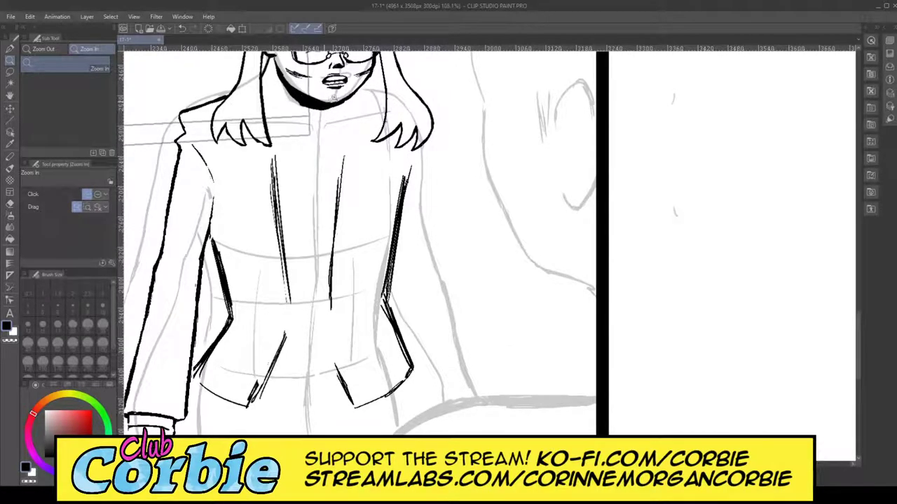
scroll(334, 96, "up", 2)
key("p")
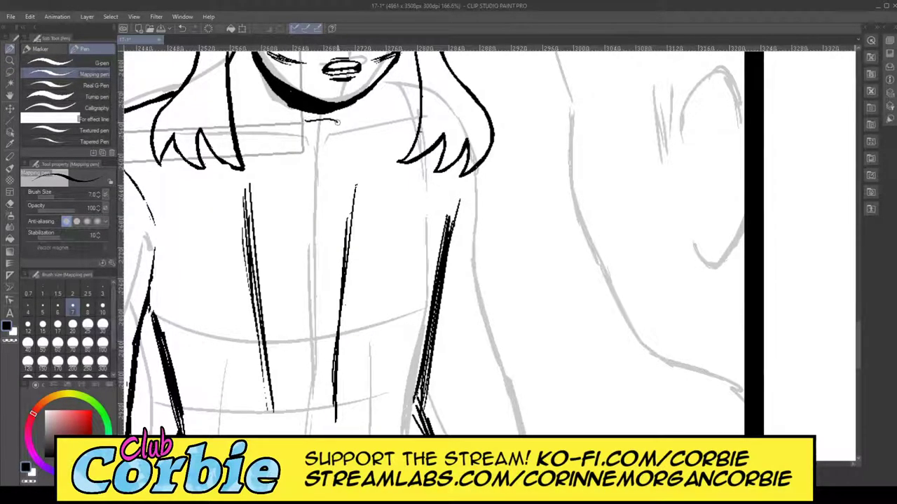
mouse_move(299, 130)
left_mouse_down()
mouse_move(300, 157)
mouse_move(338, 159)
left_mouse_up()
mouse_move(344, 121)
left_mouse_down()
mouse_move(344, 157)
mouse_move(331, 138)
mouse_move(297, 278)
left_mouse_up()
mouse_move(303, 162)
left_mouse_down()
mouse_move(256, 235)
mouse_move(306, 278)
left_mouse_up()
left_click_drag(299, 160, 233, 219)
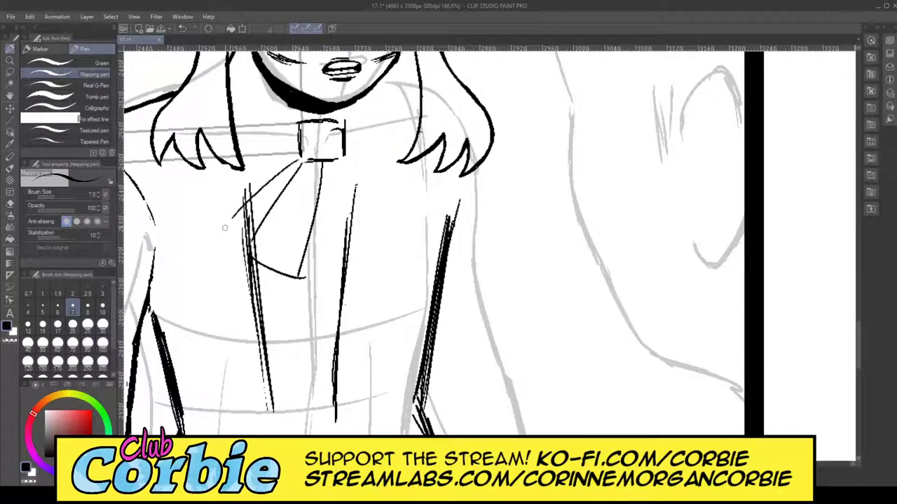
mouse_move(324, 168)
left_mouse_down()
mouse_move(344, 260)
mouse_move(389, 259)
left_mouse_up()
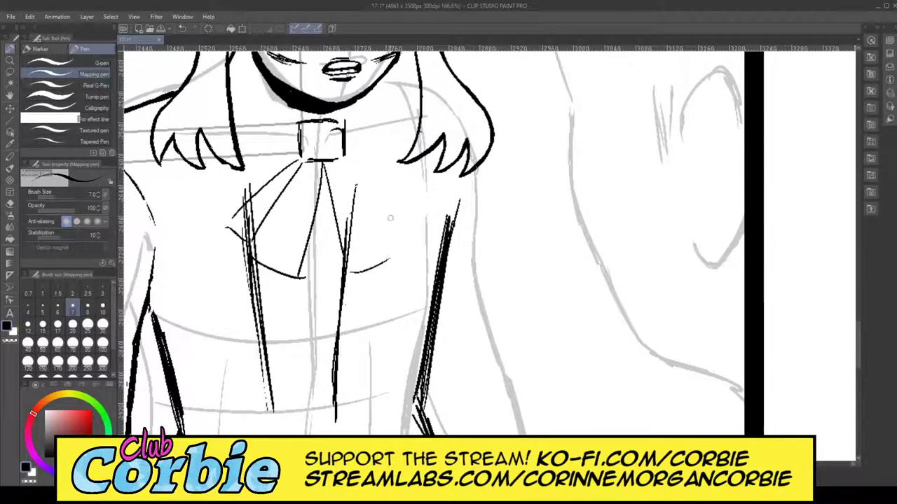
mouse_move(352, 165)
left_mouse_down()
mouse_move(411, 252)
mouse_move(418, 216)
mouse_move(384, 181)
mouse_move(427, 213)
left_mouse_up()
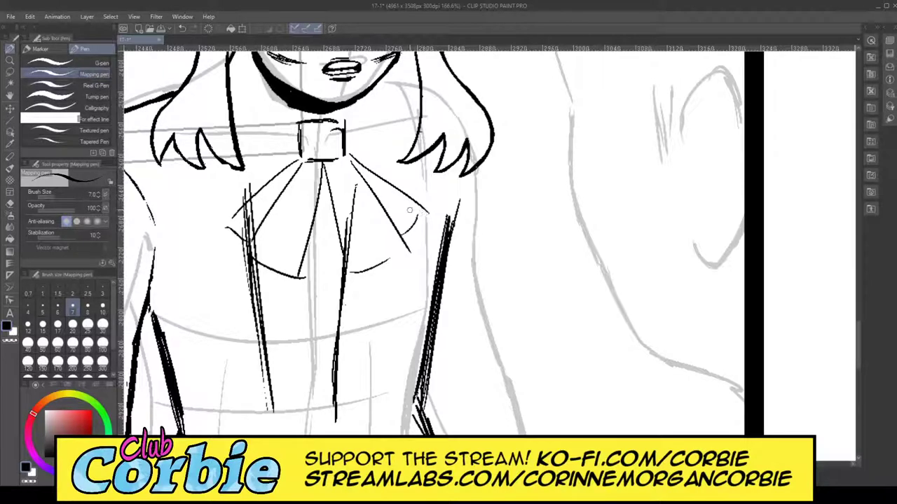
Step: Erase the overshooting fold ends of the bow and the jacket lines that cross it
left_click(10, 203)
left_click_drag(424, 218, 430, 215)
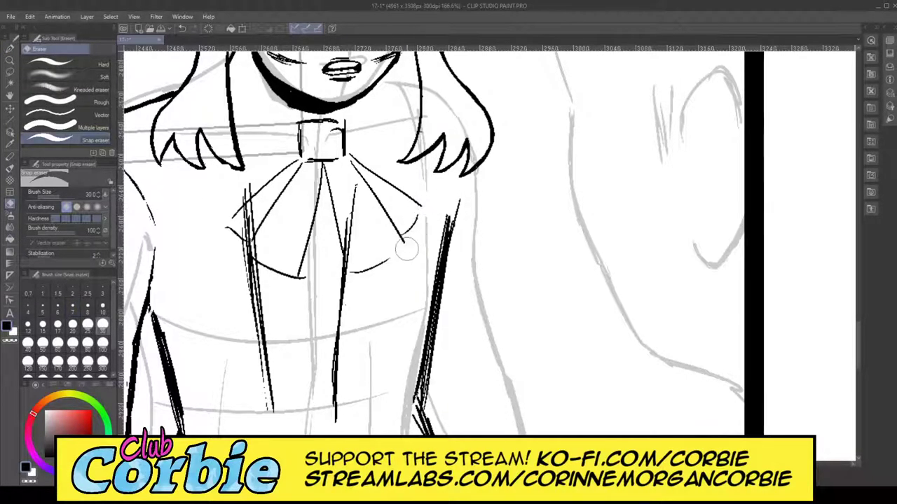
left_click_drag(400, 257, 416, 255)
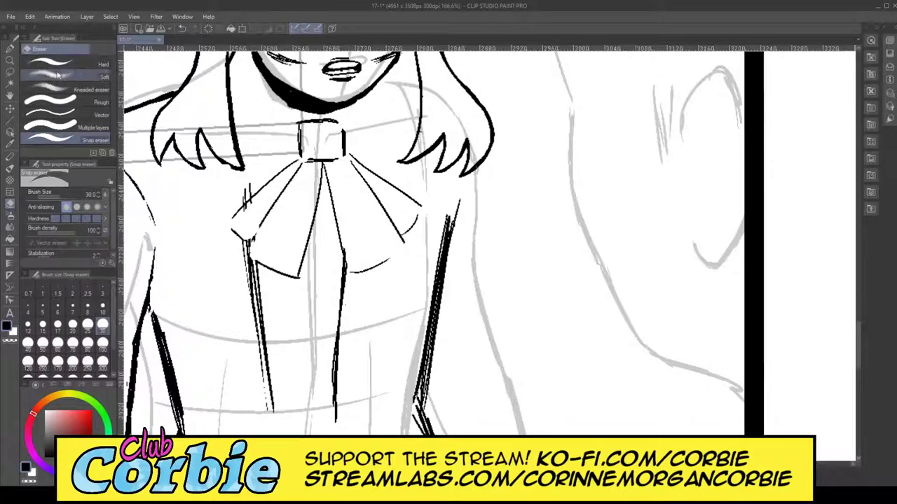
Step: Ink a pointed, banded tip between the bow's two middle folds with the Mapping pen
left_click(10, 61)
left_click_drag(292, 146, 229, 167)
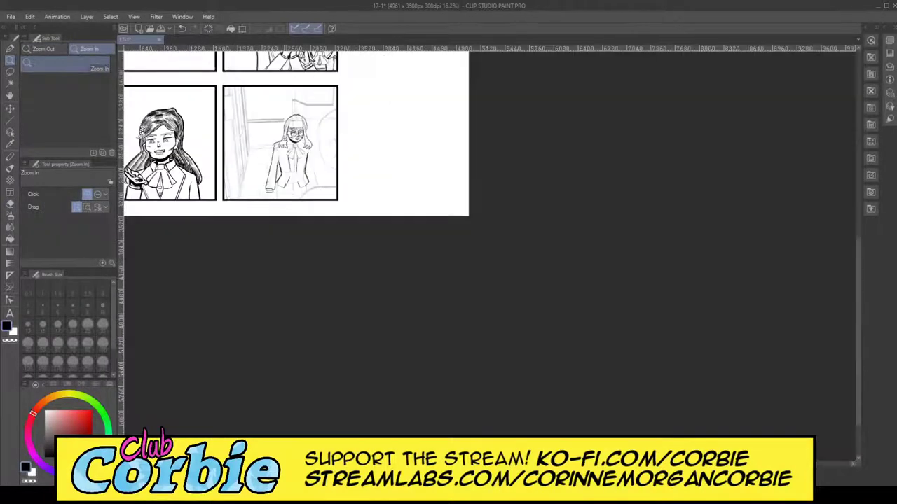
left_click_drag(283, 138, 324, 129)
left_click(327, 172)
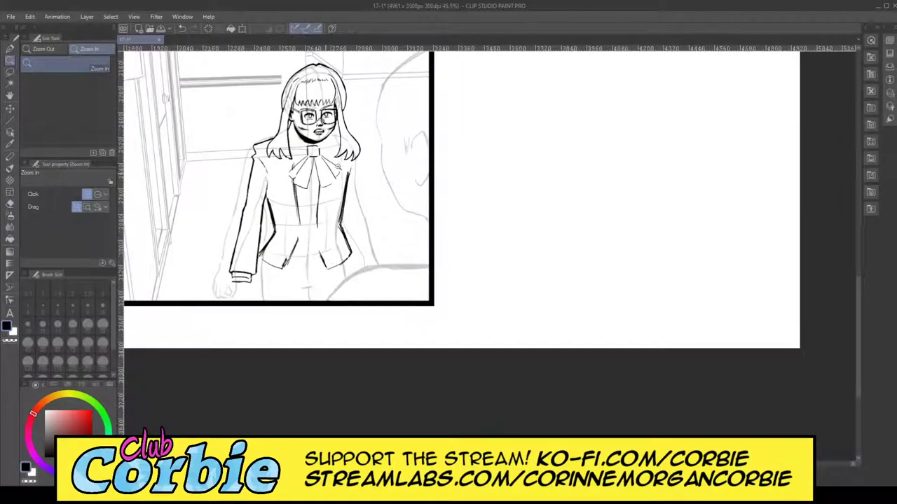
left_click(323, 171)
left_click(319, 175)
left_click(314, 181)
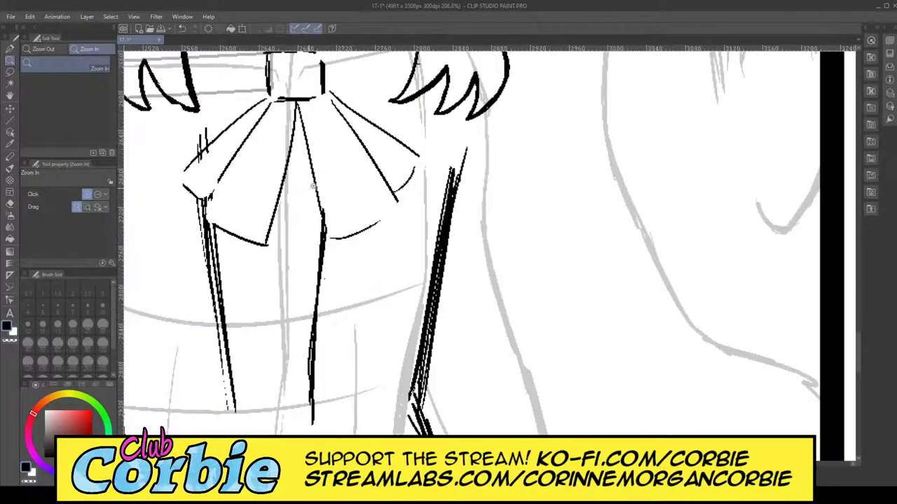
left_click(313, 185)
key("p")
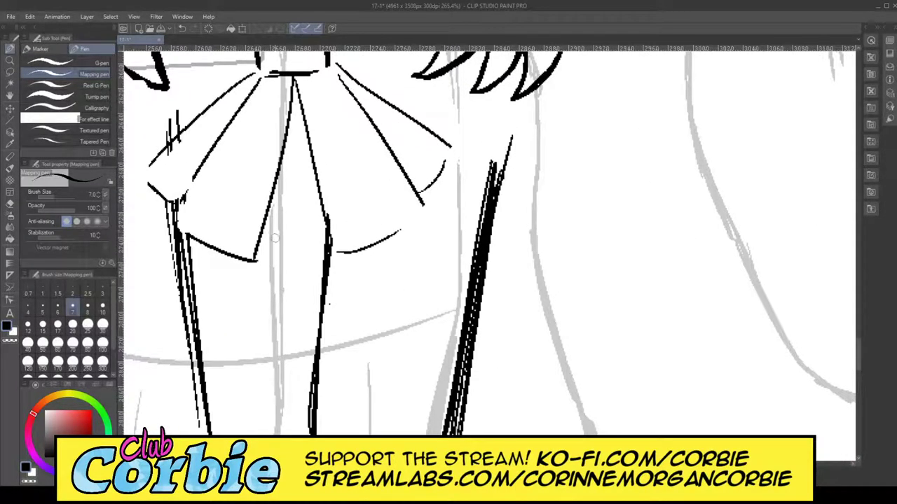
mouse_move(259, 232)
left_mouse_down()
mouse_move(300, 256)
mouse_move(327, 237)
left_mouse_up()
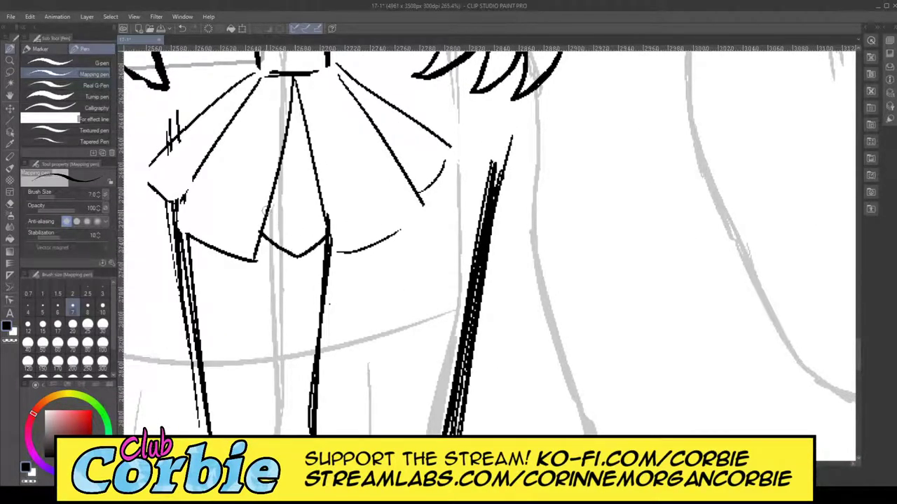
mouse_move(265, 210)
left_mouse_down()
mouse_move(298, 225)
mouse_move(325, 210)
mouse_move(296, 255)
left_mouse_up()
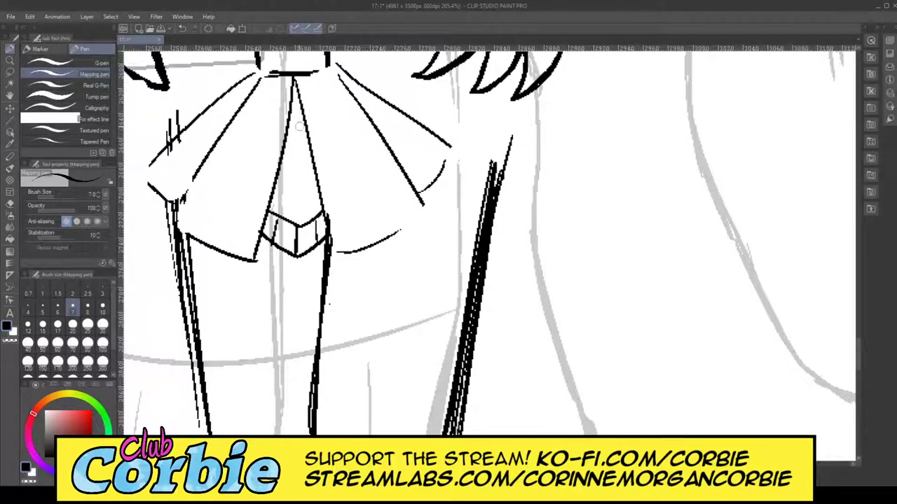
Step: Ink a thickened centre line from the knot down to the bow's banded tip
left_click_drag(295, 81, 296, 225)
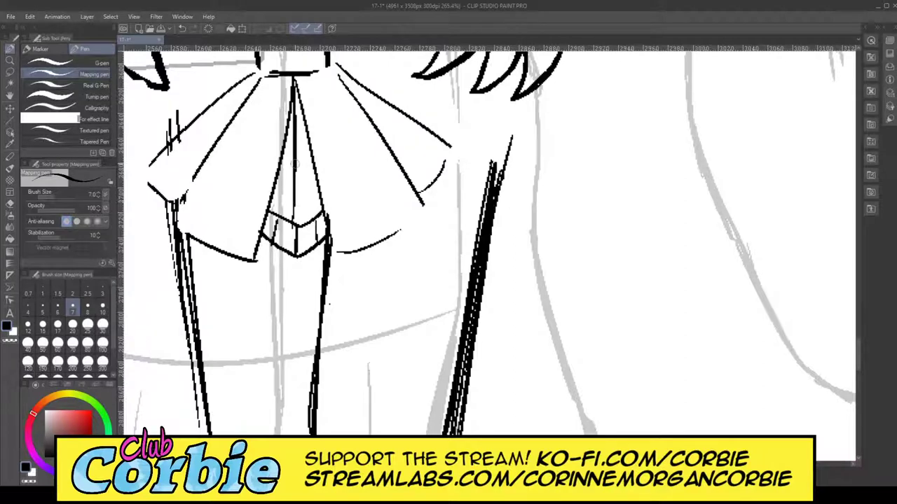
left_click_drag(295, 163, 292, 227)
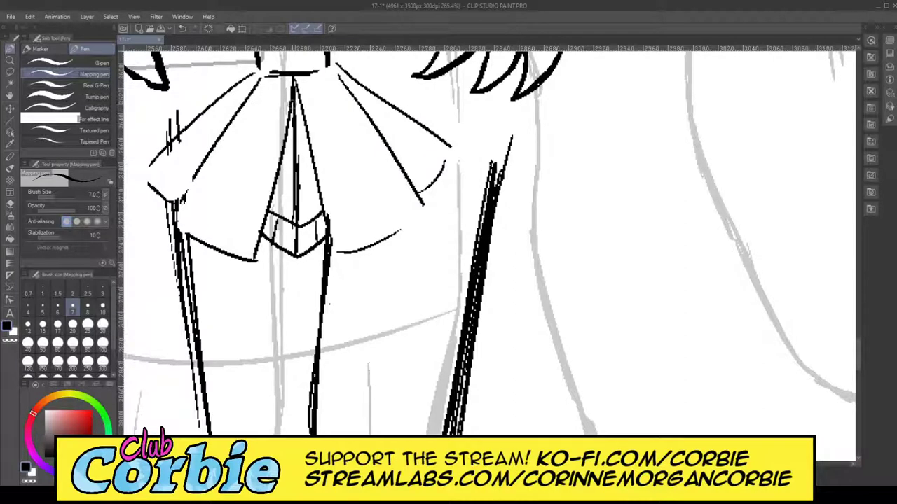
left_click_drag(294, 104, 299, 199)
Step: Lasso the jacket's right front opening line with its lower hem edge and move it a little to the right
left_click(10, 60)
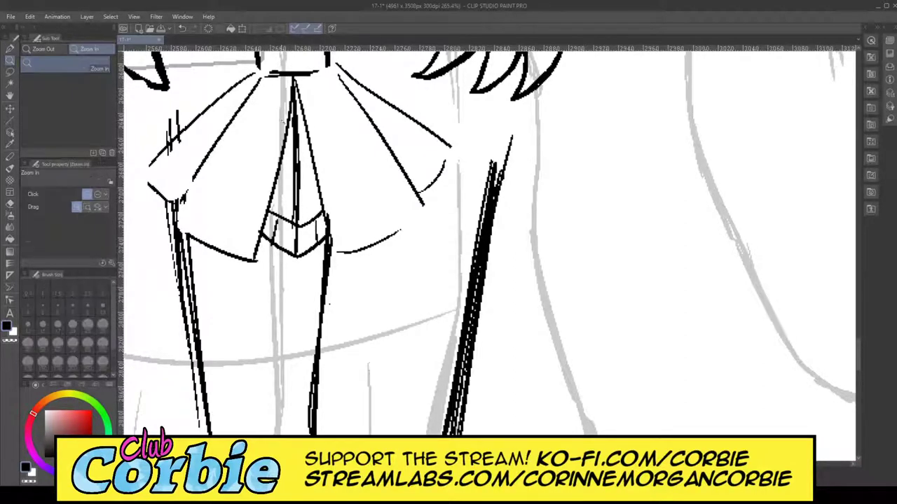
scroll(286, 166, "down", 10)
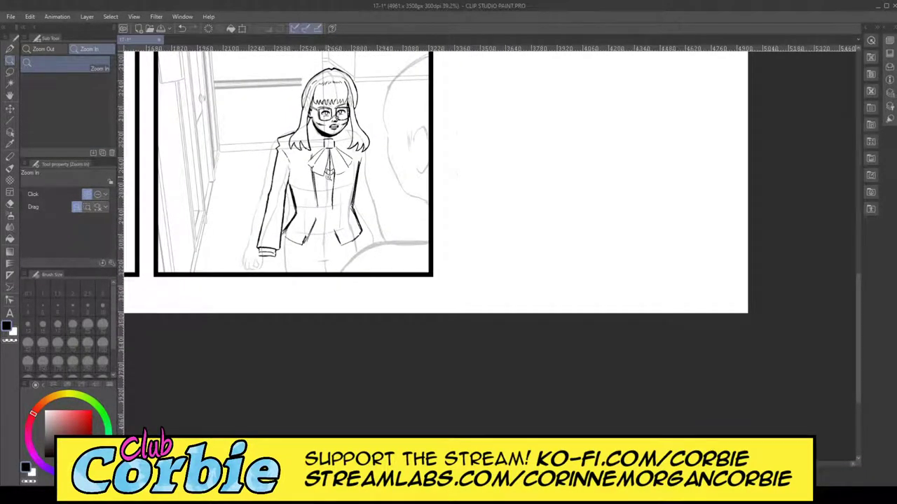
scroll(354, 180, "up", 5)
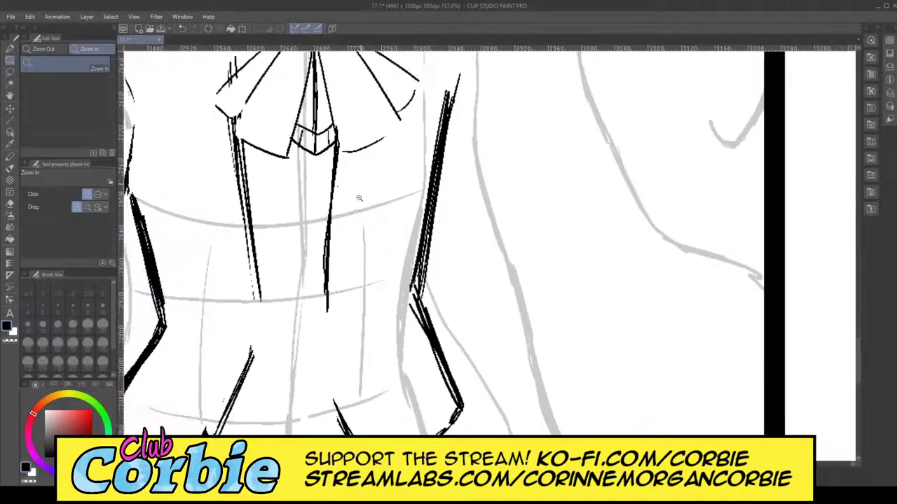
left_click(9, 73)
mouse_move(342, 149)
left_mouse_down()
mouse_move(303, 318)
mouse_move(297, 413)
mouse_move(383, 365)
mouse_move(366, 80)
mouse_move(339, 69)
left_mouse_up()
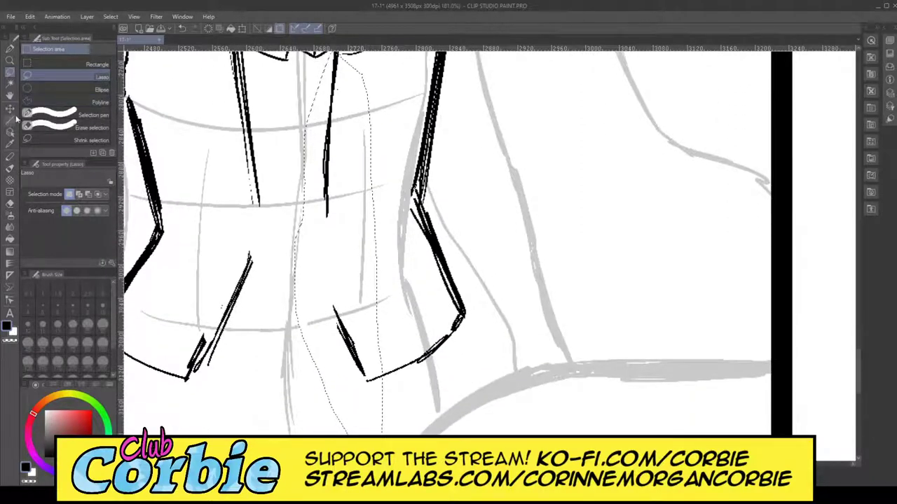
left_click(10, 109)
left_click_drag(343, 173, 366, 175)
Step: Extend the jacket's left front opening line down to the waist and join it to the lower flap edge with the Mapping pen
left_click(10, 61)
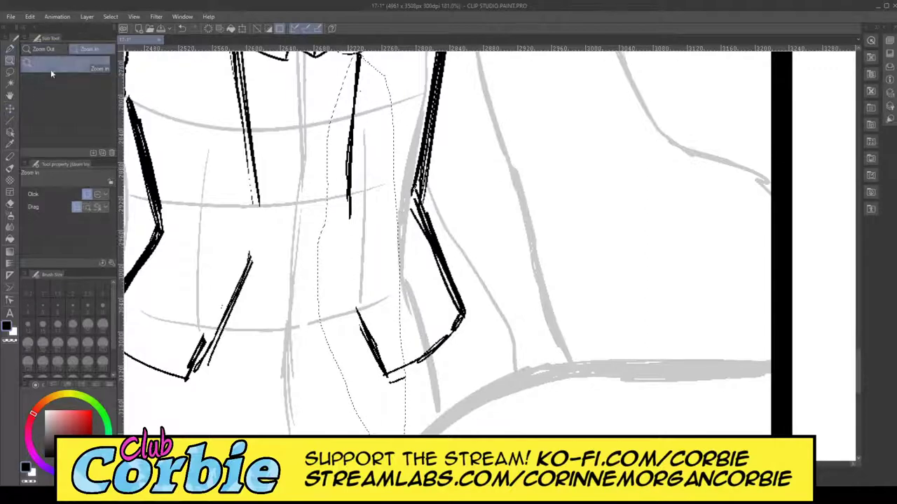
left_click_drag(256, 214, 312, 112)
scroll(312, 112, "up", 2)
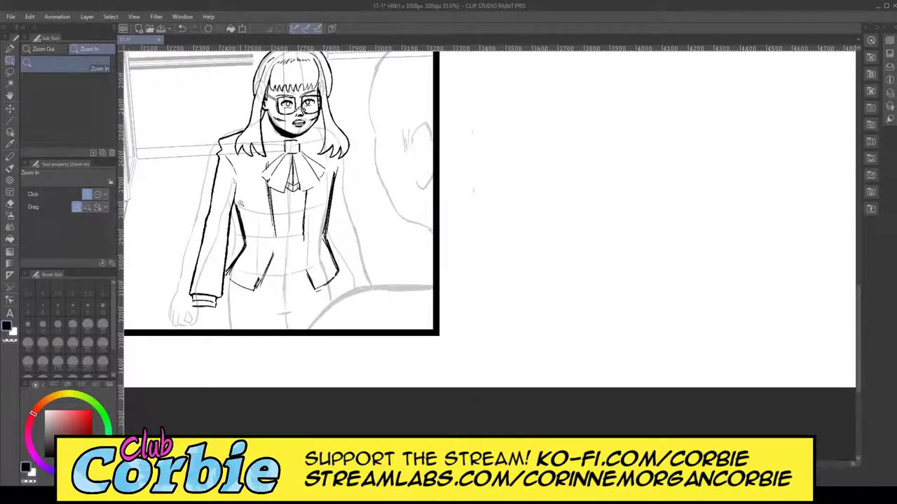
scroll(303, 253, "up", 2)
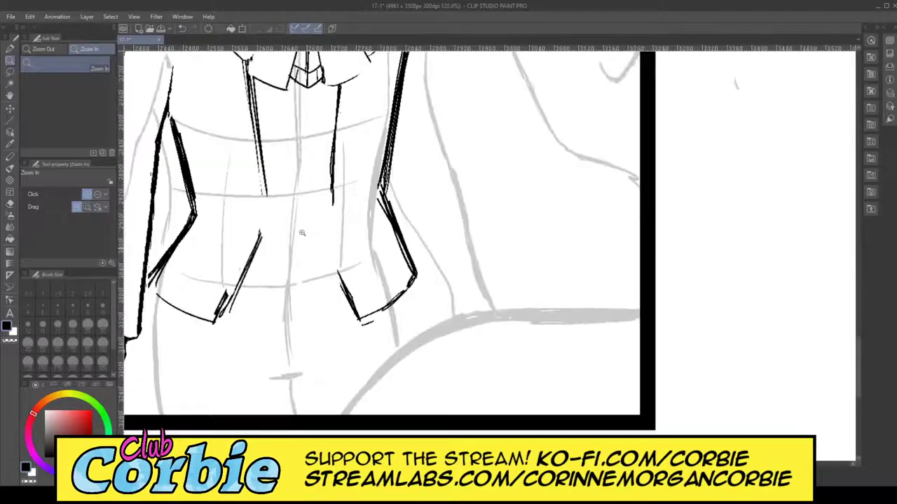
scroll(284, 203, "up", 2)
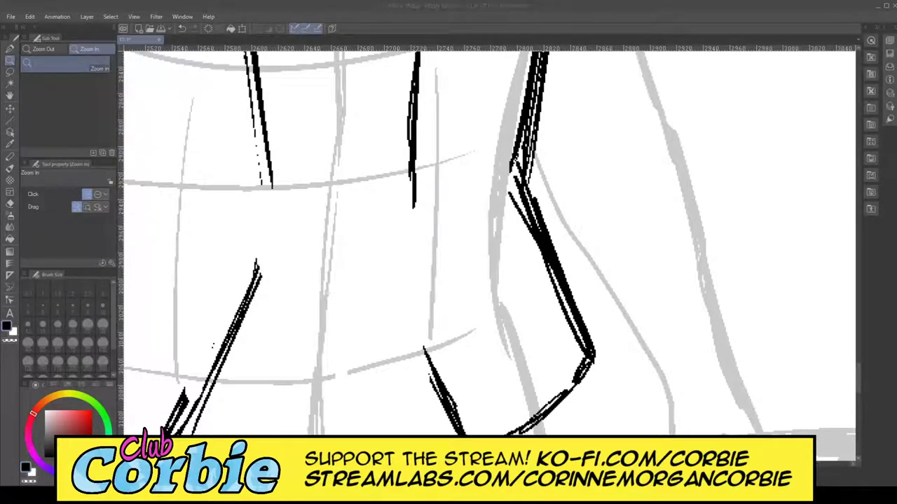
key("alt+Tab")
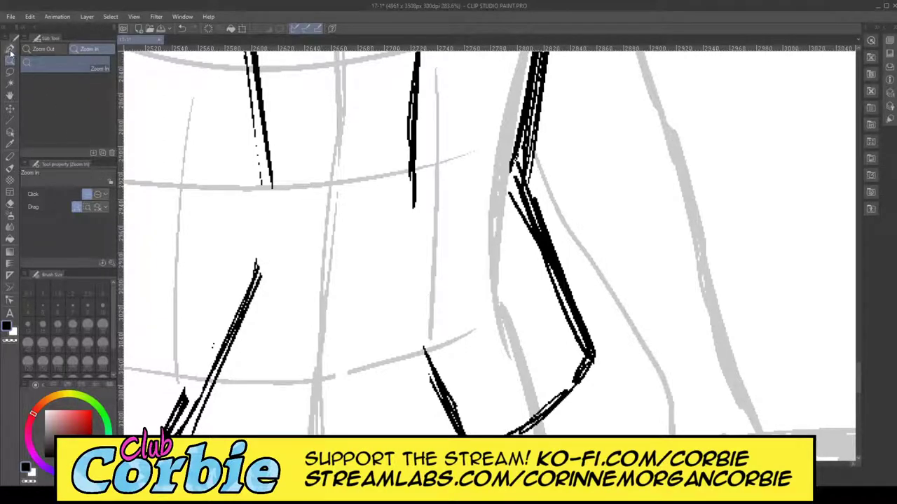
left_click(10, 50)
left_click_drag(265, 172, 272, 232)
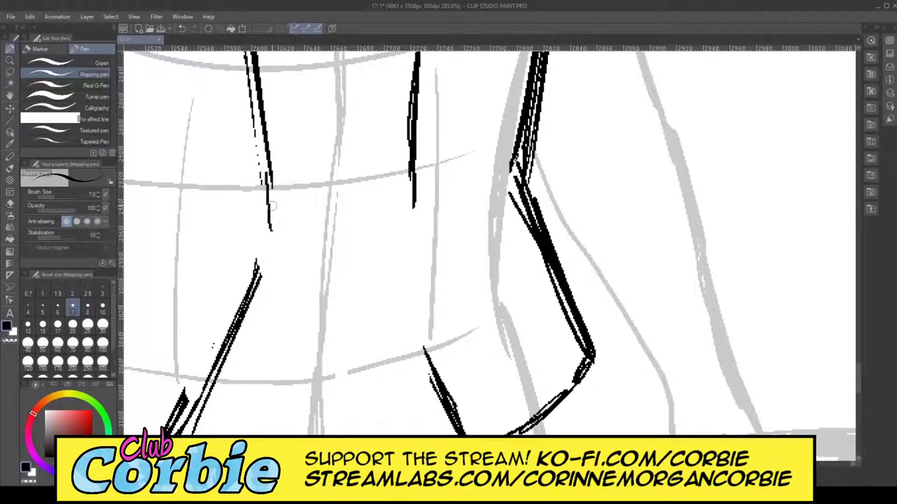
left_click_drag(265, 152, 271, 227)
left_click_drag(266, 155, 272, 232)
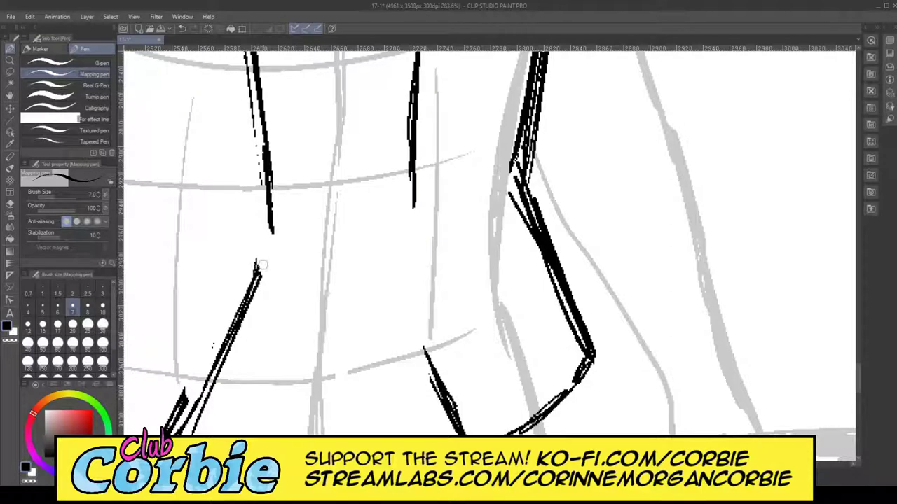
mouse_move(260, 274)
left_mouse_down()
mouse_move(274, 234)
mouse_move(271, 246)
left_mouse_up()
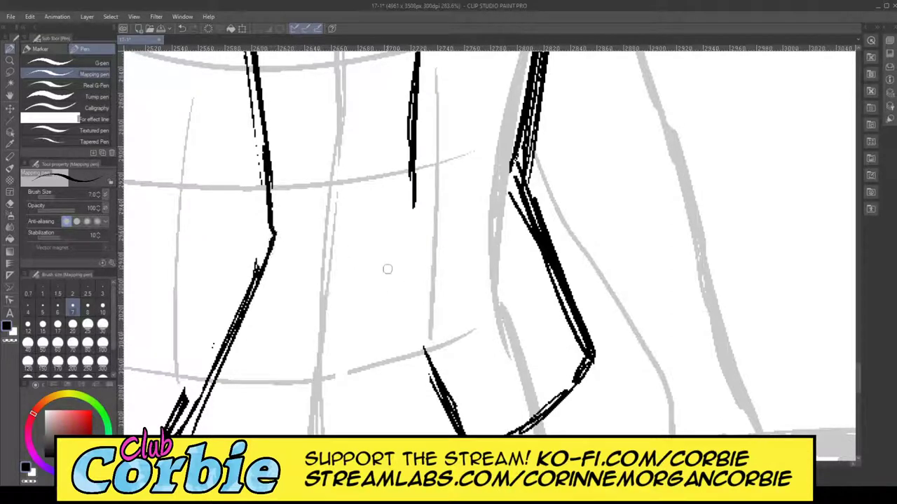
Step: Ink the jacket's right front opening as an angled edge running inward to the waist and back out to the hem
left_click_drag(388, 269, 435, 376)
mouse_move(394, 284)
left_mouse_down()
mouse_move(403, 312)
mouse_move(379, 250)
mouse_move(389, 269)
left_mouse_up()
left_click_drag(409, 70, 387, 232)
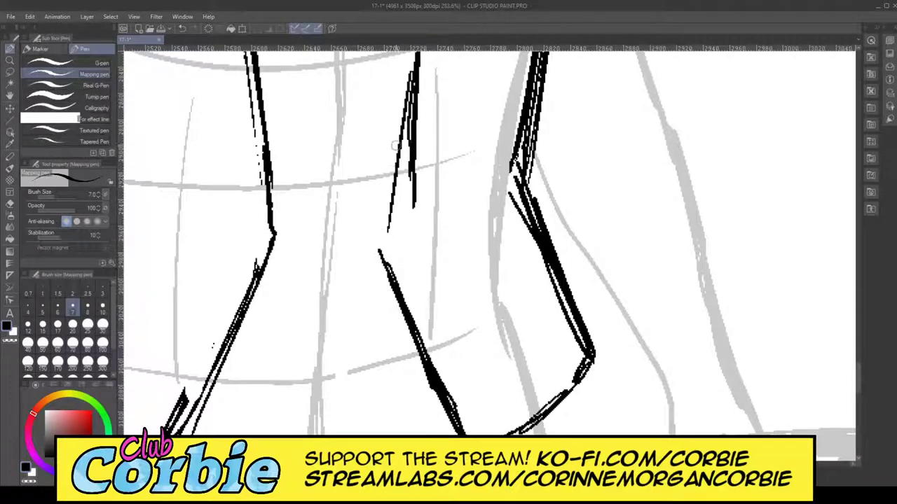
left_click_drag(408, 105, 384, 218)
mouse_move(416, 58)
left_mouse_down()
mouse_move(378, 240)
mouse_move(389, 279)
left_mouse_up()
mouse_move(379, 237)
left_mouse_down()
mouse_move(417, 55)
mouse_move(377, 232)
left_mouse_up()
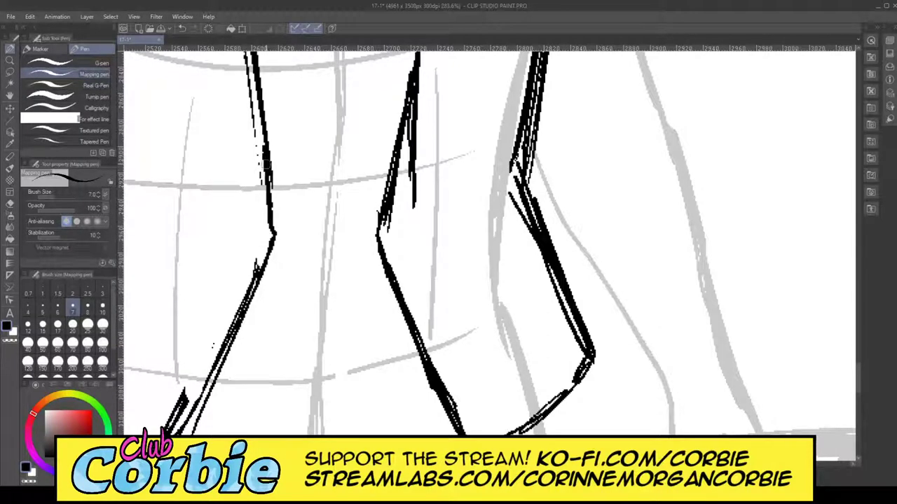
Step: Thicken the waist corner of the jacket's left front opening
left_click_drag(266, 159, 281, 231)
mouse_move(268, 180)
left_mouse_down()
mouse_move(275, 238)
mouse_move(271, 172)
mouse_move(274, 215)
left_mouse_up()
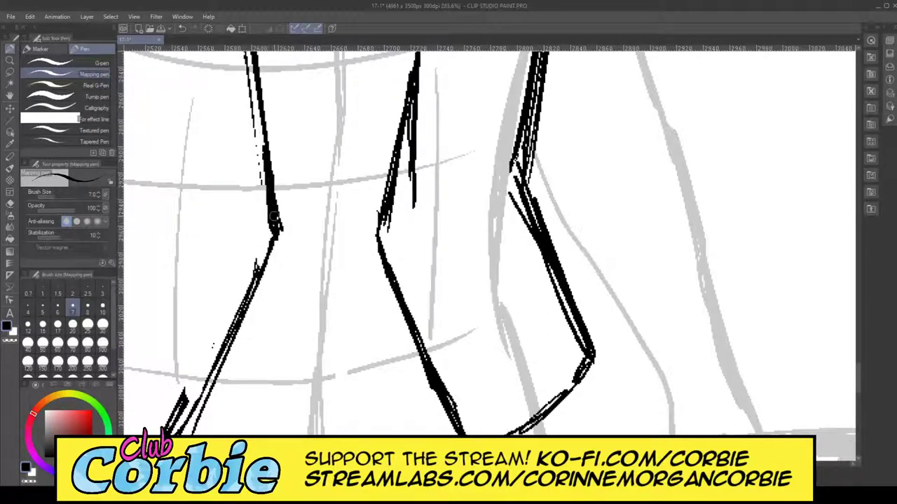
left_click_drag(259, 272, 274, 225)
Step: Ink the left shirt collar wing between the hair and the bow's knot, and add short neck lines beneath the chin
left_click(11, 62)
left_click_drag(385, 222, 291, 273)
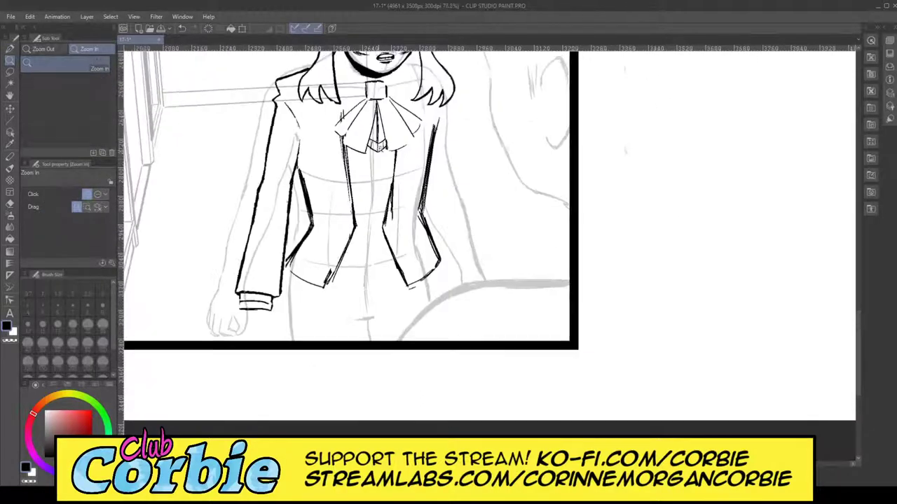
left_click_drag(379, 148, 342, 162)
left_click_drag(383, 75, 452, 45)
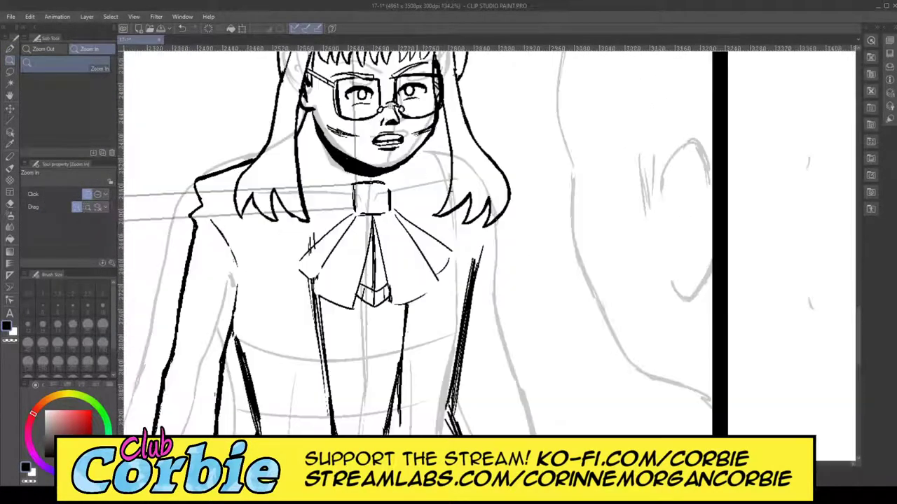
left_click(336, 190)
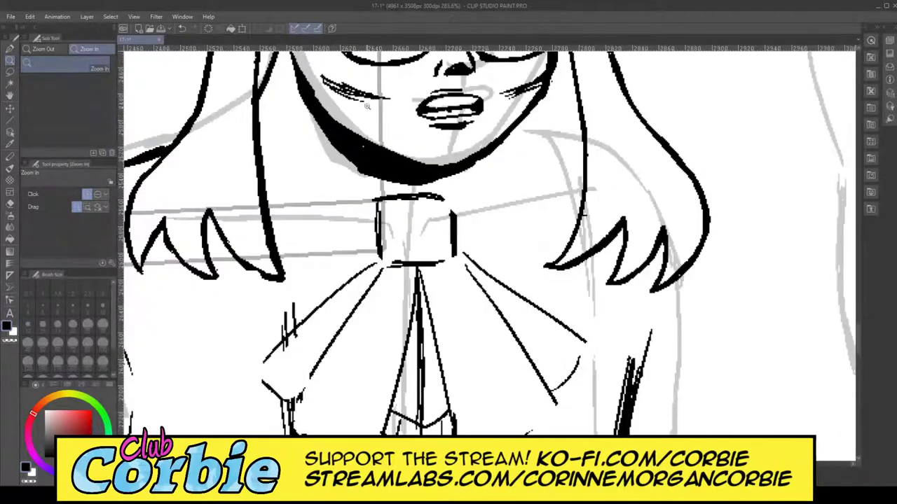
left_click(367, 105)
left_click(9, 49)
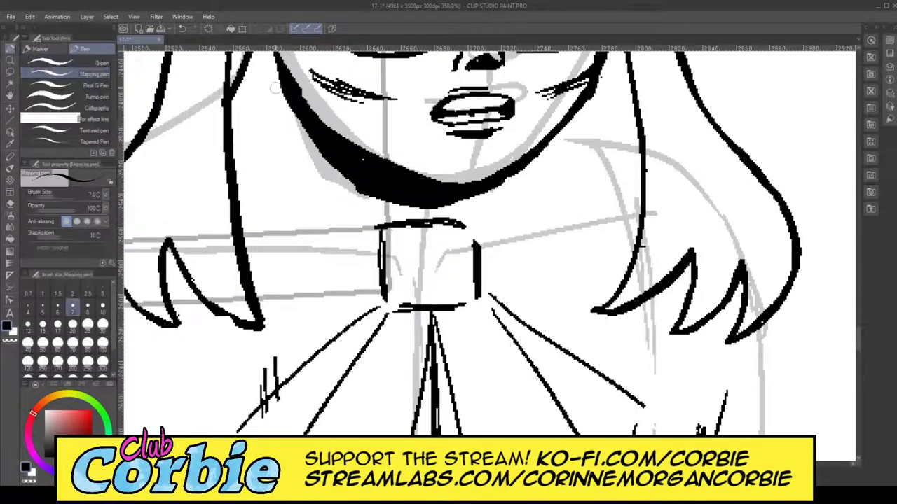
left_click_drag(378, 201, 350, 309)
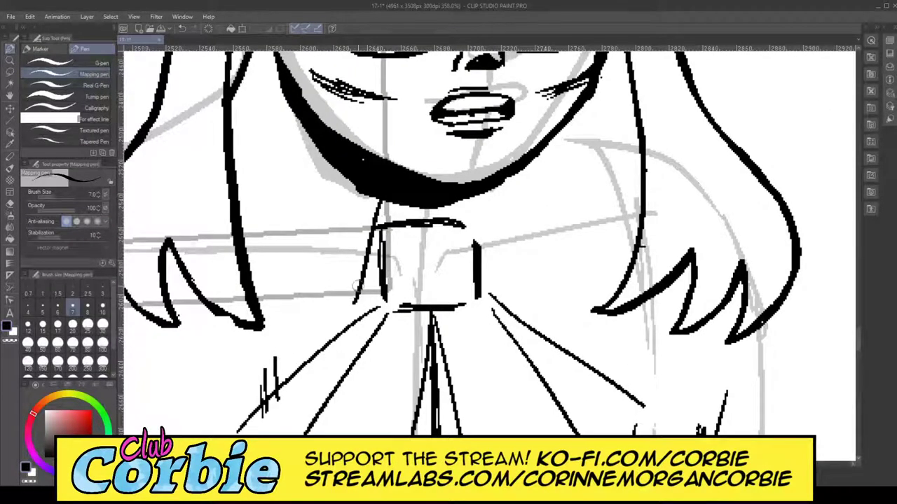
left_click_drag(234, 158, 343, 311)
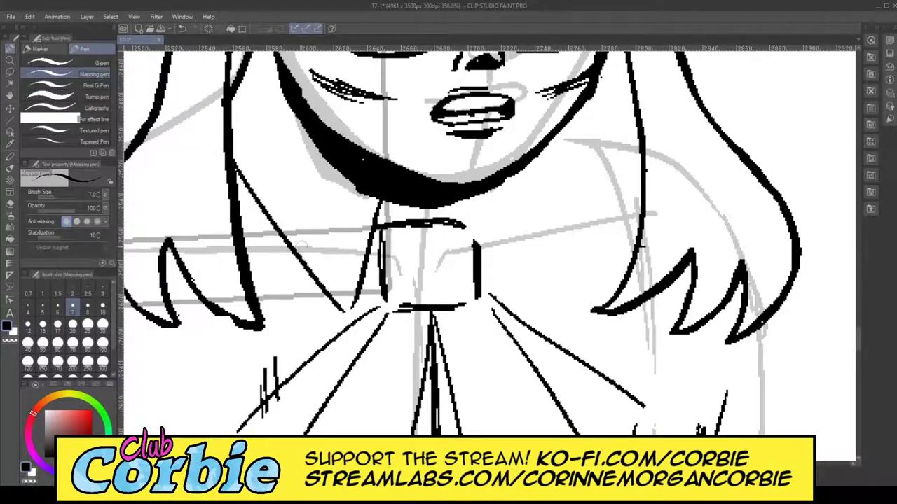
left_click_drag(253, 52, 234, 80)
mouse_move(234, 148)
left_mouse_down()
mouse_move(328, 288)
mouse_move(271, 218)
mouse_move(300, 254)
left_mouse_up()
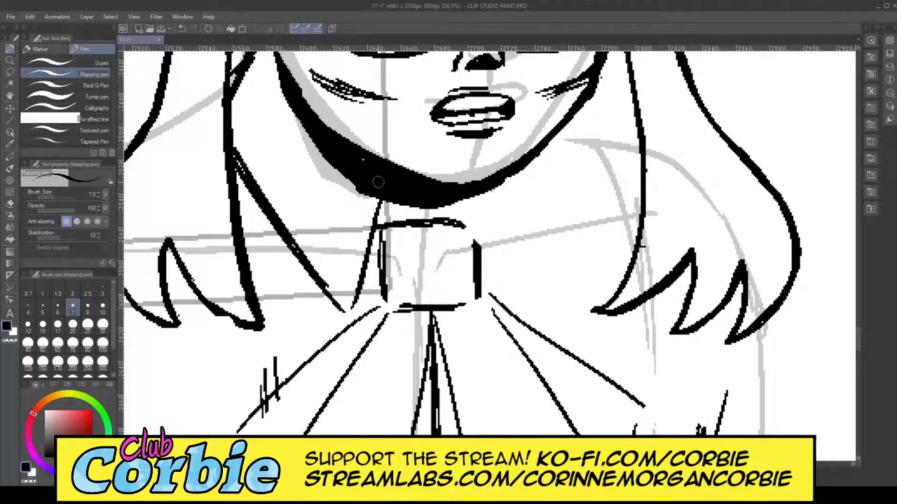
mouse_move(351, 184)
left_mouse_down()
mouse_move(396, 223)
mouse_move(390, 228)
left_mouse_up()
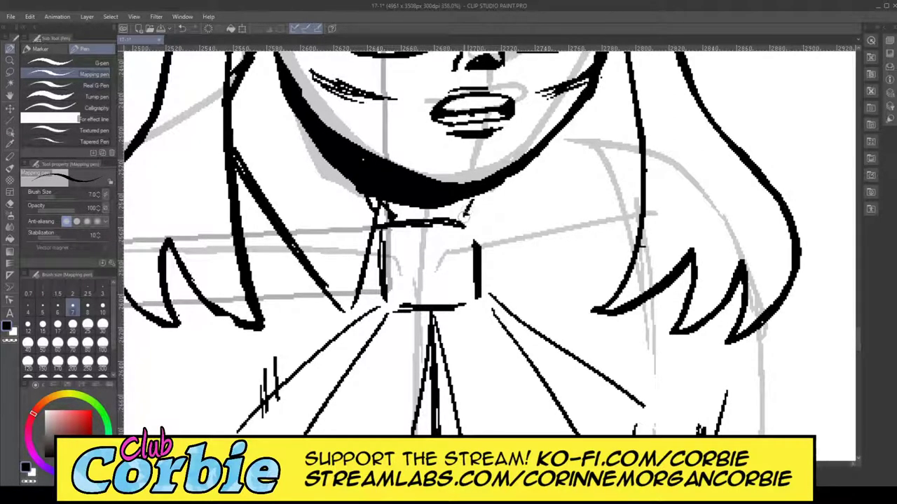
Step: Outline the right shirt collar wing from the neck and jaw down toward the bow's knot
mouse_move(474, 199)
left_mouse_down()
mouse_move(516, 298)
mouse_move(581, 229)
left_mouse_up()
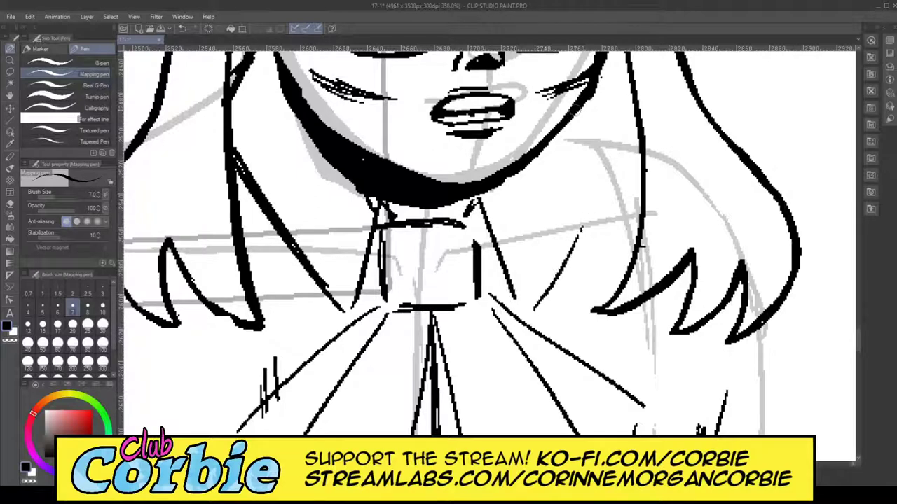
left_click_drag(587, 93, 598, 172)
mouse_move(532, 302)
left_mouse_down()
mouse_move(601, 156)
mouse_move(595, 186)
left_mouse_up()
left_click_drag(590, 98, 599, 174)
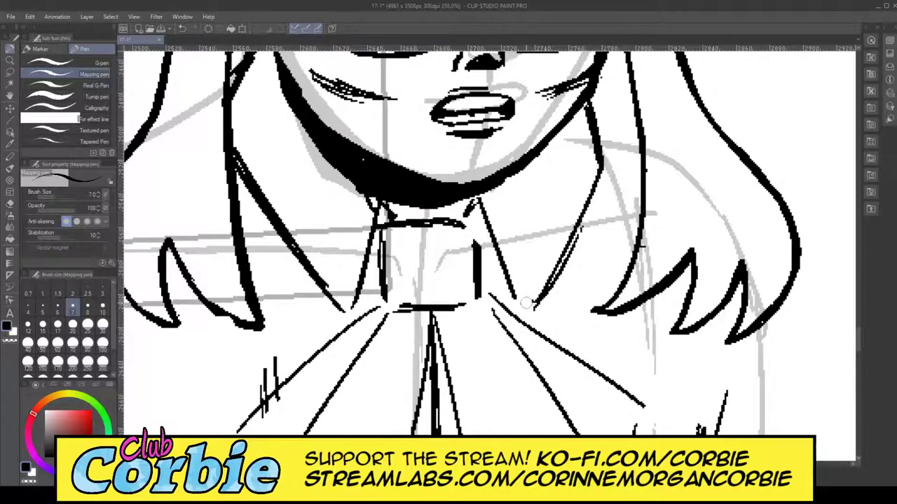
Step: Close the right collar wing's lower point and thicken its inner and outer edges
mouse_move(507, 279)
left_mouse_down()
mouse_move(530, 312)
mouse_move(502, 266)
left_mouse_up()
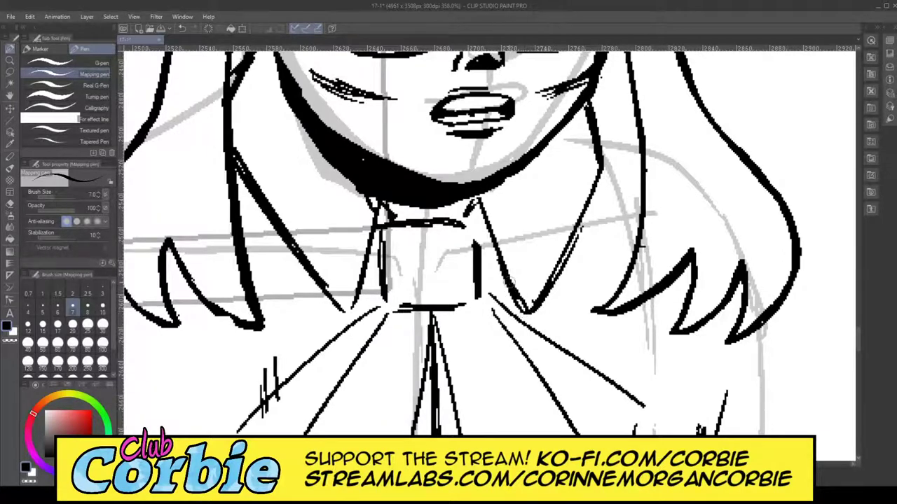
mouse_move(483, 205)
left_mouse_down()
mouse_move(472, 227)
mouse_move(476, 210)
mouse_move(491, 248)
left_mouse_up()
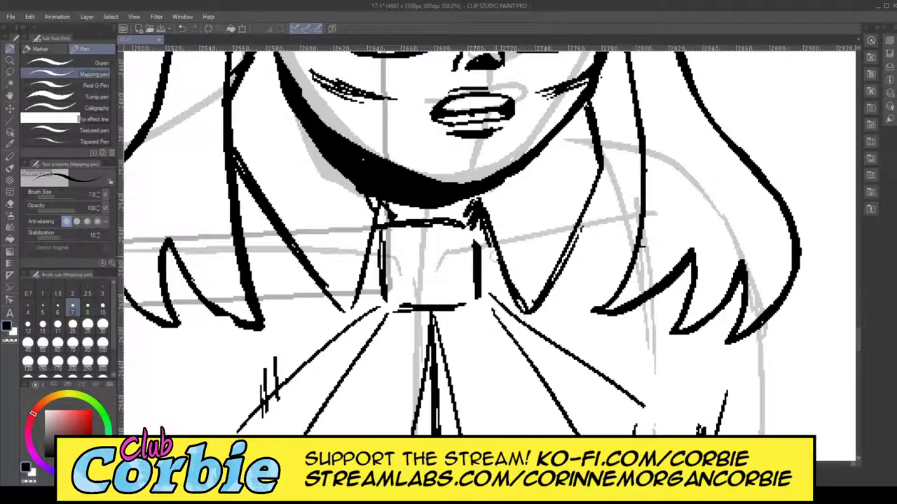
left_click_drag(549, 285, 565, 255)
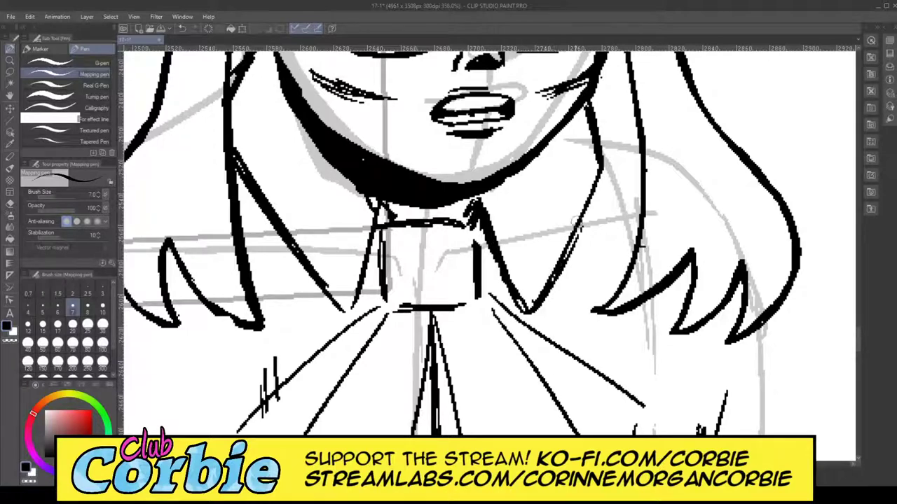
mouse_move(577, 222)
left_mouse_down()
mouse_move(562, 253)
mouse_move(603, 169)
left_mouse_up()
Step: Erase the slanted stroke between the left ear and the hair strand
left_click(10, 61)
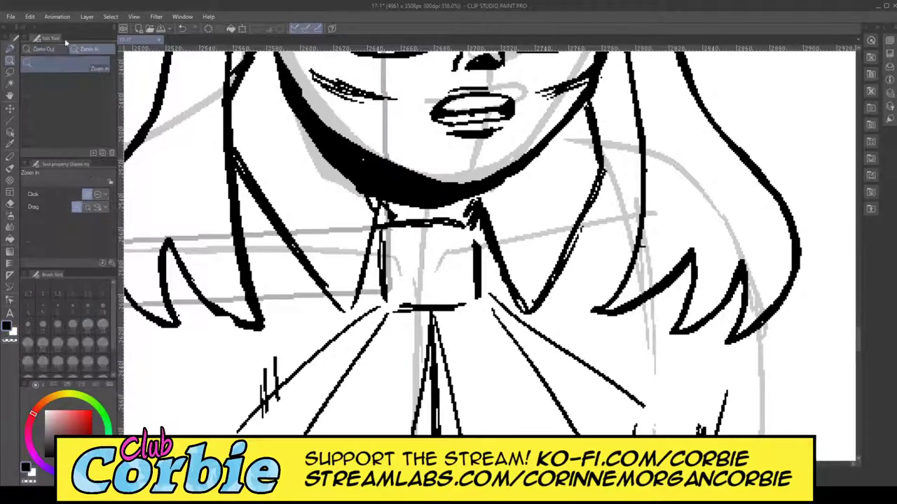
left_click_drag(401, 138, 354, 177)
scroll(386, 149, "up", 2)
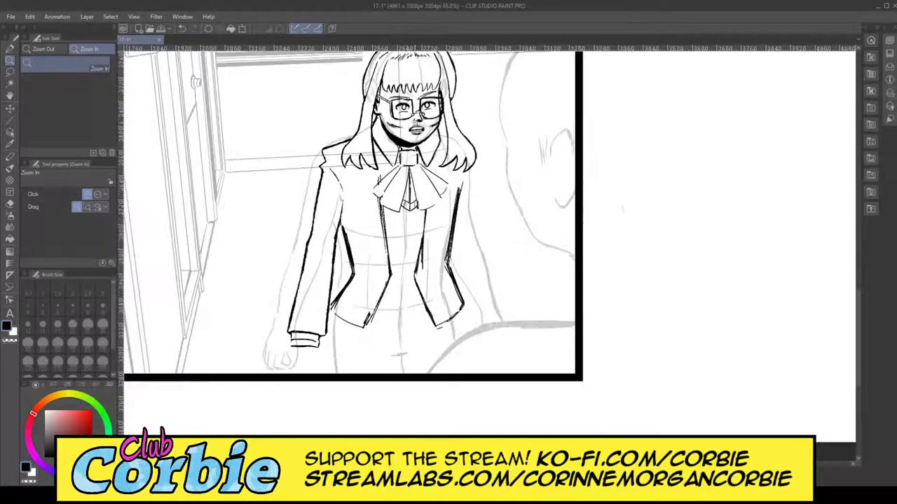
scroll(392, 112, "up", 7)
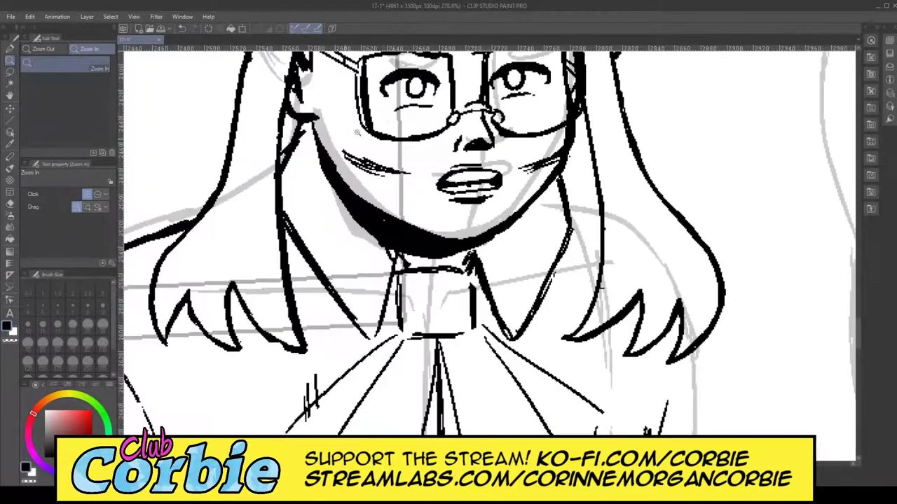
scroll(357, 132, "up", 2)
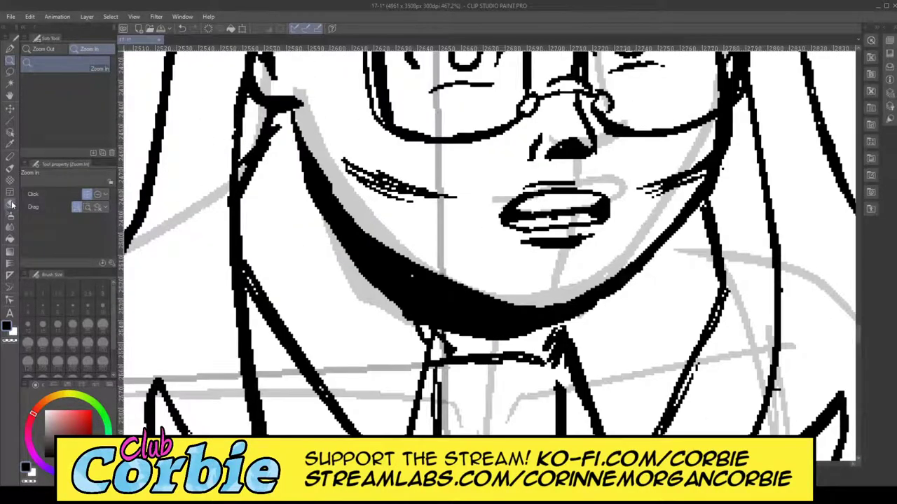
left_click(11, 204)
mouse_move(260, 210)
left_mouse_down()
mouse_move(272, 161)
mouse_move(260, 133)
mouse_move(282, 147)
mouse_move(271, 128)
mouse_move(258, 191)
mouse_move(257, 161)
mouse_move(271, 231)
left_mouse_up()
Step: Ink the neck line below the left ear with the collar's top edge meeting the hair and jaw, and thicken the left collar edge
left_click(10, 50)
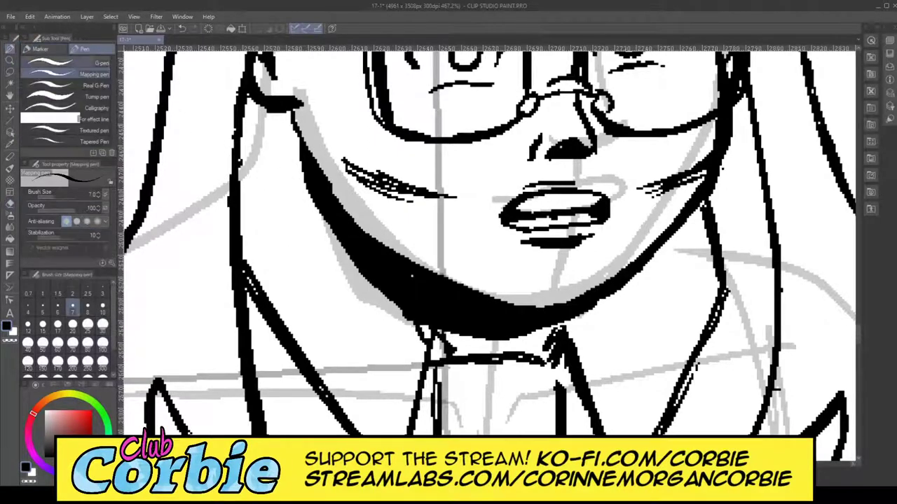
mouse_move(277, 110)
left_mouse_down()
mouse_move(264, 171)
mouse_move(275, 157)
mouse_move(272, 178)
mouse_move(283, 173)
left_mouse_up()
left_click_drag(239, 201, 242, 193)
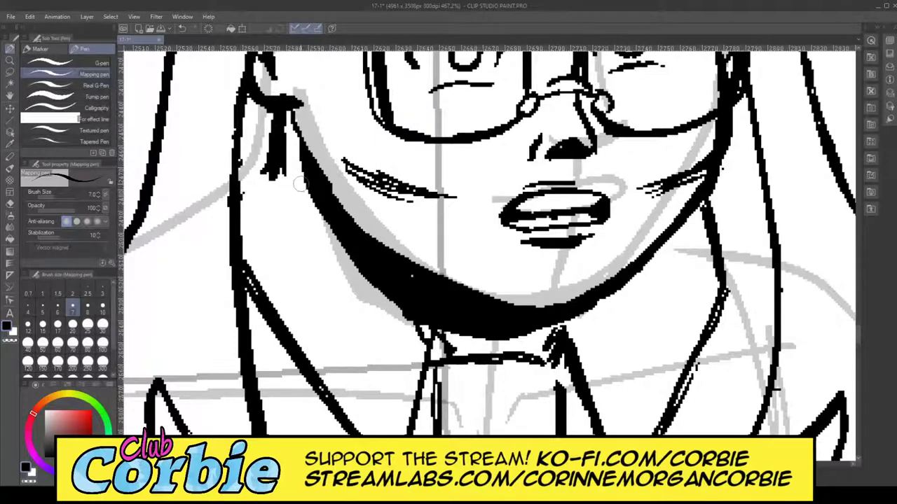
mouse_move(327, 219)
left_mouse_down()
mouse_move(273, 175)
mouse_move(250, 181)
mouse_move(241, 199)
left_mouse_up()
mouse_move(259, 165)
left_mouse_down()
mouse_move(243, 189)
mouse_move(266, 168)
mouse_move(312, 203)
mouse_move(279, 174)
left_mouse_up()
mouse_move(282, 173)
left_mouse_down()
mouse_move(283, 110)
mouse_move(277, 182)
mouse_move(261, 162)
left_mouse_up()
mouse_move(240, 193)
left_mouse_down()
mouse_move(252, 163)
mouse_move(270, 162)
mouse_move(278, 114)
mouse_move(278, 171)
mouse_move(310, 146)
mouse_move(289, 119)
mouse_move(316, 183)
left_mouse_up()
mouse_move(295, 154)
left_mouse_down()
mouse_move(289, 115)
mouse_move(326, 200)
left_mouse_up()
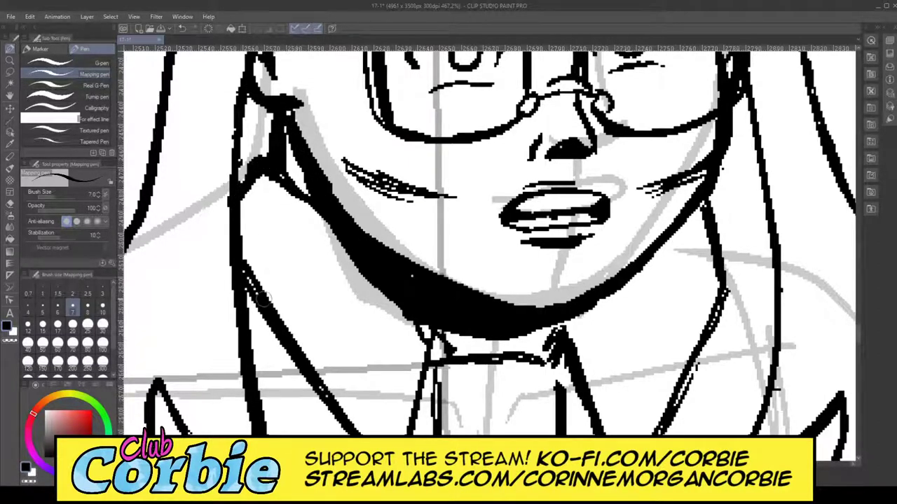
left_click_drag(244, 278, 317, 377)
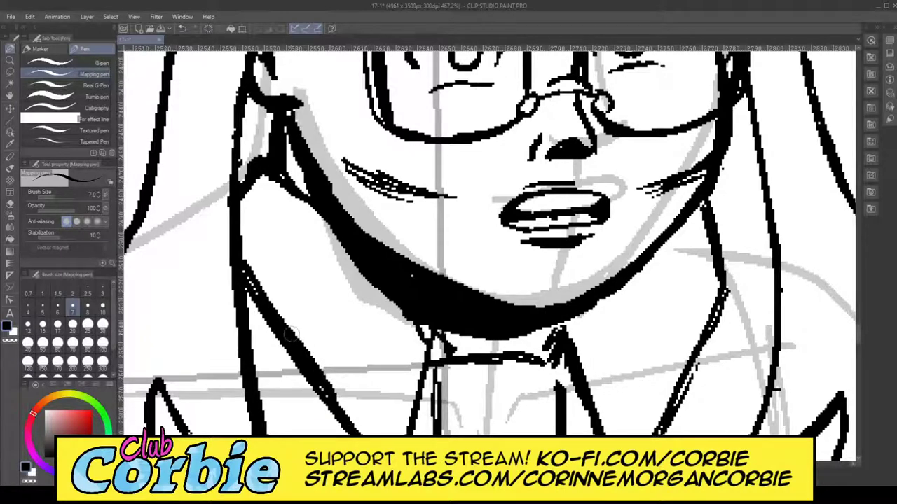
Step: Erase the right collar wing's outer edge from the jaw down to just above its lower point
scroll(290, 335, "down", 3)
left_click(9, 60)
mouse_move(395, 178)
left_mouse_down()
mouse_move(354, 208)
mouse_move(426, 188)
mouse_move(466, 198)
mouse_move(489, 228)
left_mouse_up()
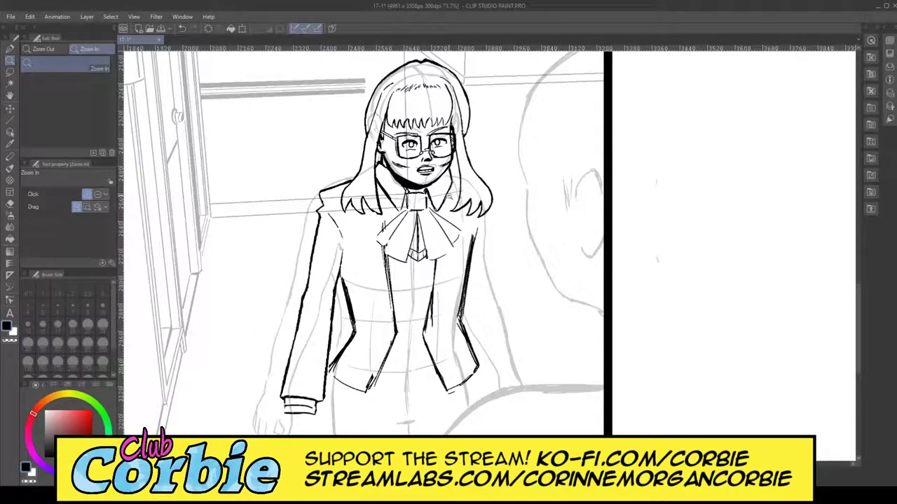
left_click_drag(471, 160, 328, 154)
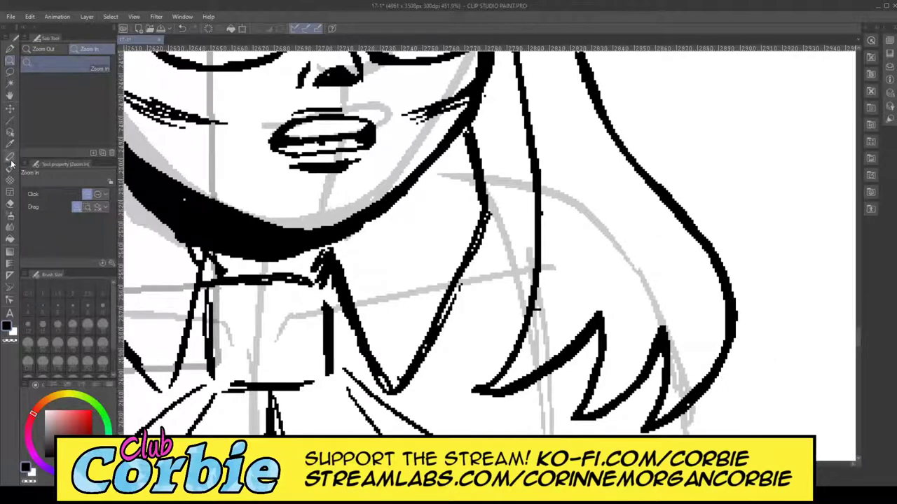
left_click(10, 203)
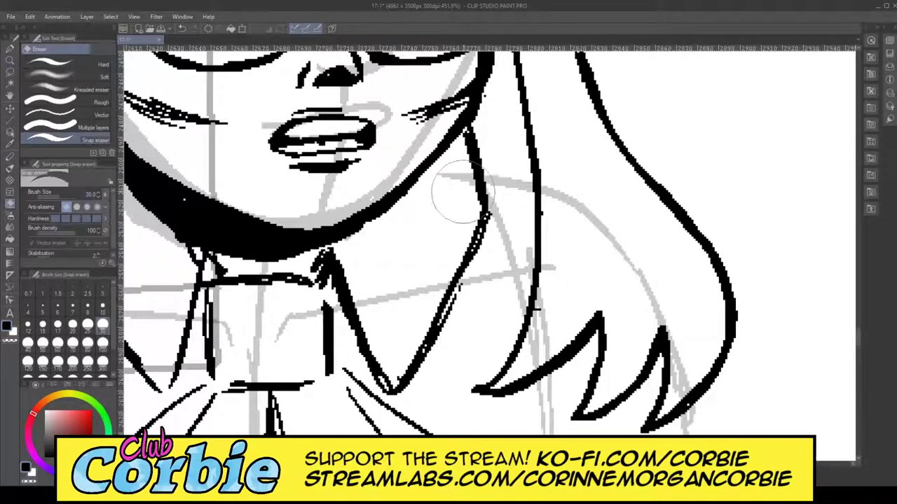
left_click_drag(474, 188, 465, 337)
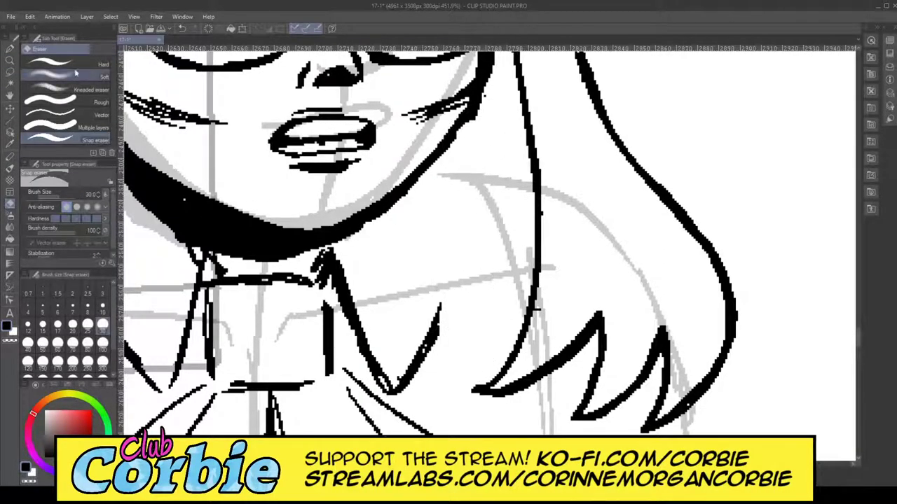
Step: Redraw the right collar wing's outer edge further in, running from the jaw down to the lower point, with the Mapping pen
key("p")
mouse_move(450, 140)
left_mouse_down()
mouse_move(452, 167)
mouse_move(437, 329)
left_mouse_up()
left_click_drag(441, 297, 419, 335)
mouse_move(382, 372)
left_mouse_down()
mouse_move(449, 226)
mouse_move(459, 188)
mouse_move(454, 145)
left_mouse_up()
left_click_drag(453, 216, 455, 166)
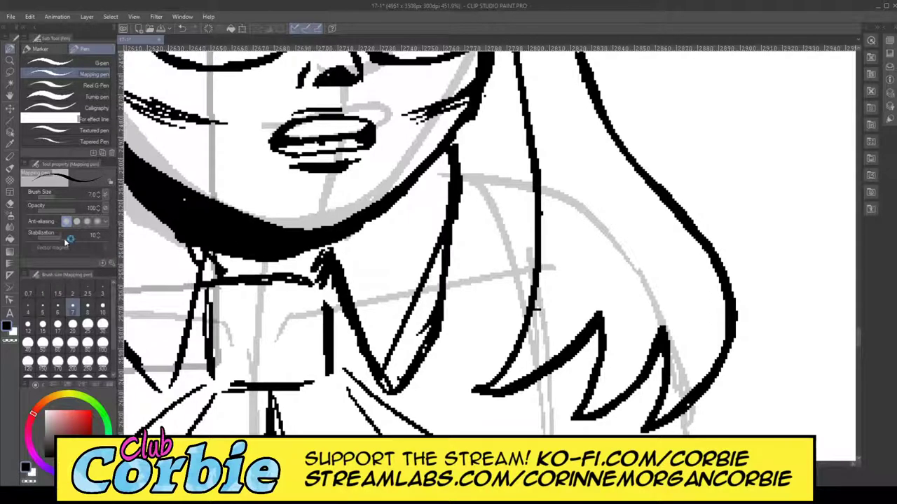
Step: Erase the surplus strokes outside the right collar wing's new edge and trim its lower point
left_click(10, 203)
mouse_move(384, 365)
left_mouse_down()
mouse_move(453, 281)
mouse_move(491, 168)
left_mouse_up()
left_click_drag(406, 375, 391, 385)
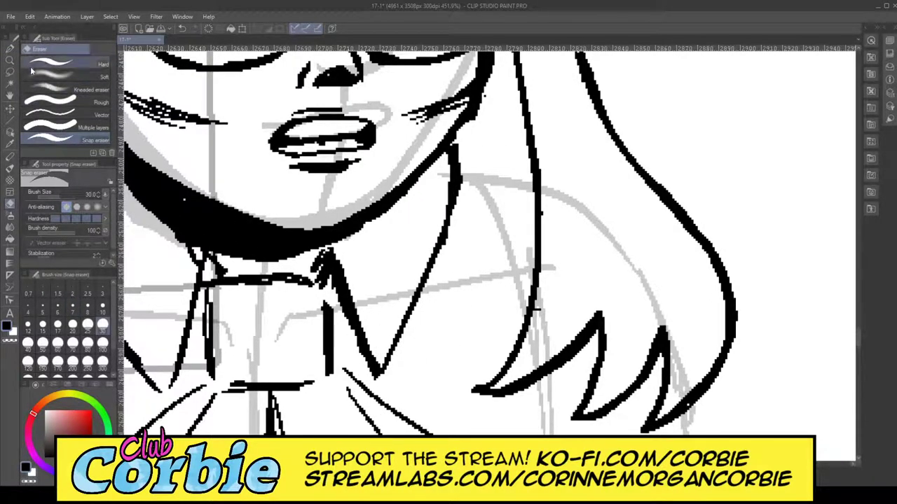
Step: Thicken the right collar wing's outer edge with straight lines at brush size 2, from the jaw to the lower point
left_click(10, 62)
left_click_drag(399, 169, 356, 202)
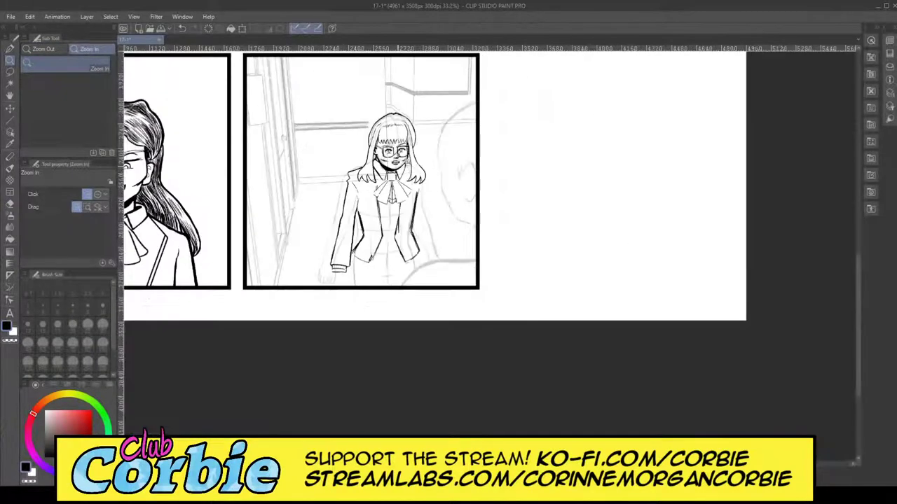
left_click_drag(400, 165, 418, 166)
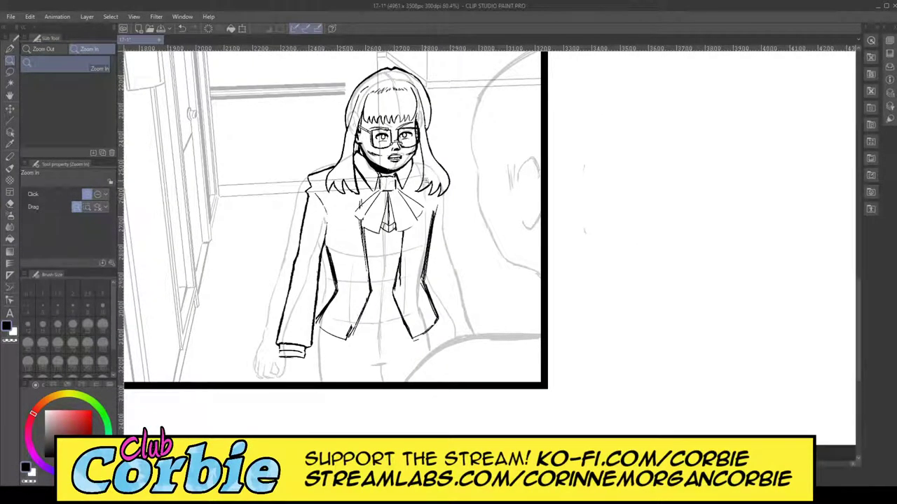
left_click_drag(412, 169, 448, 169)
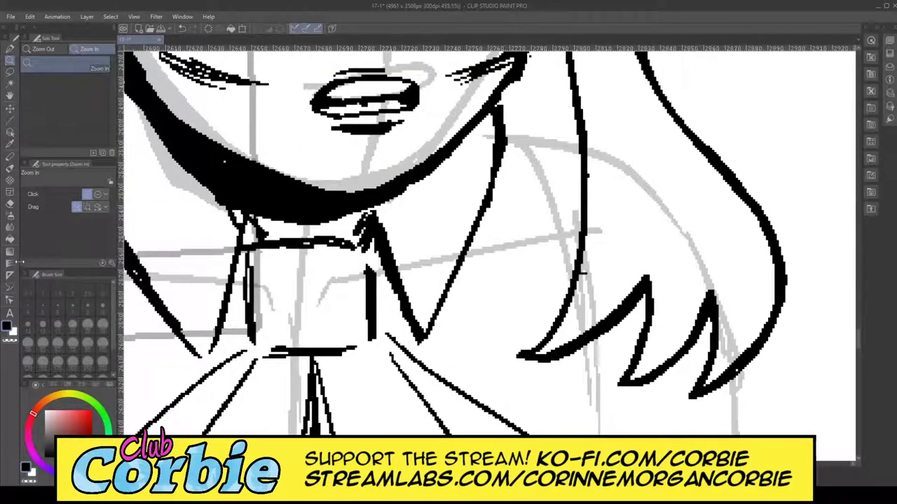
left_click(10, 121)
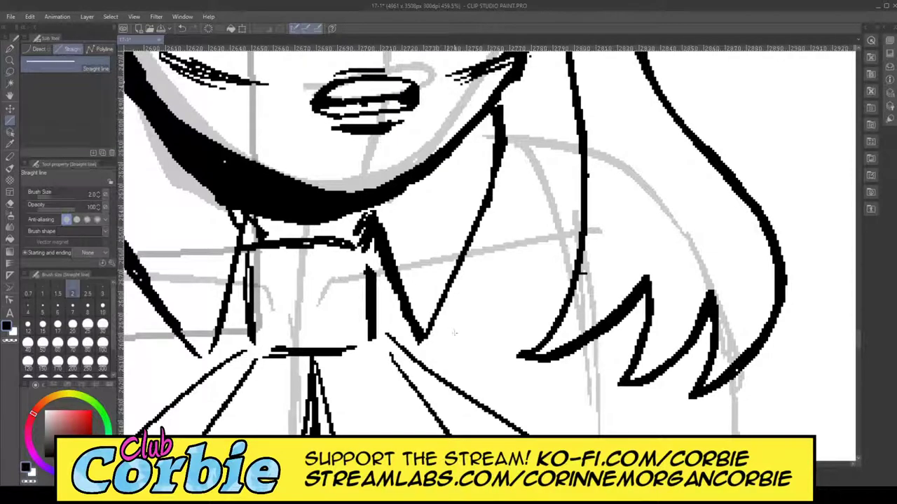
left_click_drag(498, 153, 428, 343)
mouse_move(429, 342)
left_mouse_down()
mouse_move(492, 209)
mouse_move(503, 159)
mouse_move(497, 101)
left_mouse_up()
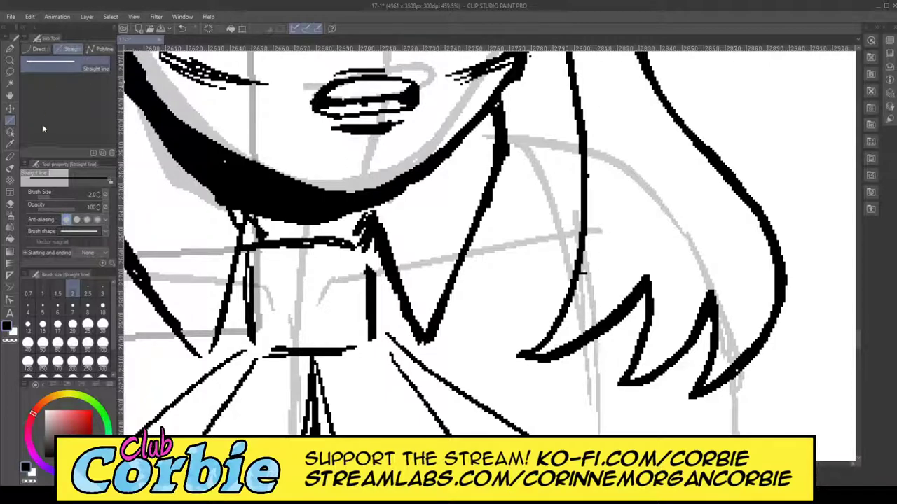
Step: Examine the reworked collar and bow up close and against the whole figure in the panel
left_click(9, 61)
mouse_move(335, 156)
left_mouse_down()
mouse_move(291, 194)
mouse_move(321, 193)
left_mouse_up()
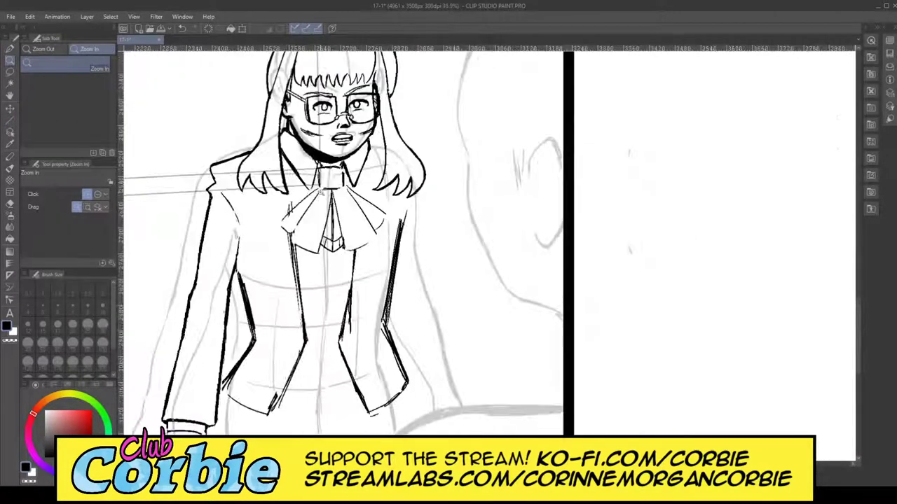
key("ctrl+minus")
key("ctrl+minus")
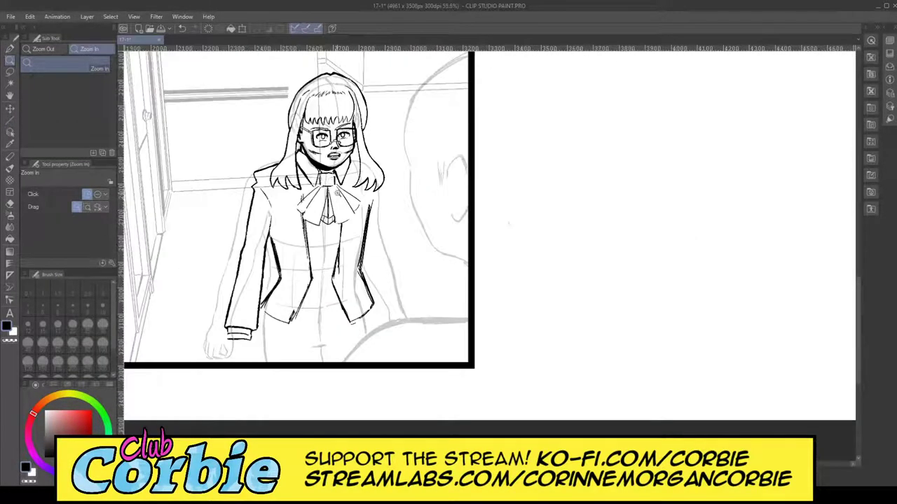
left_click(334, 171)
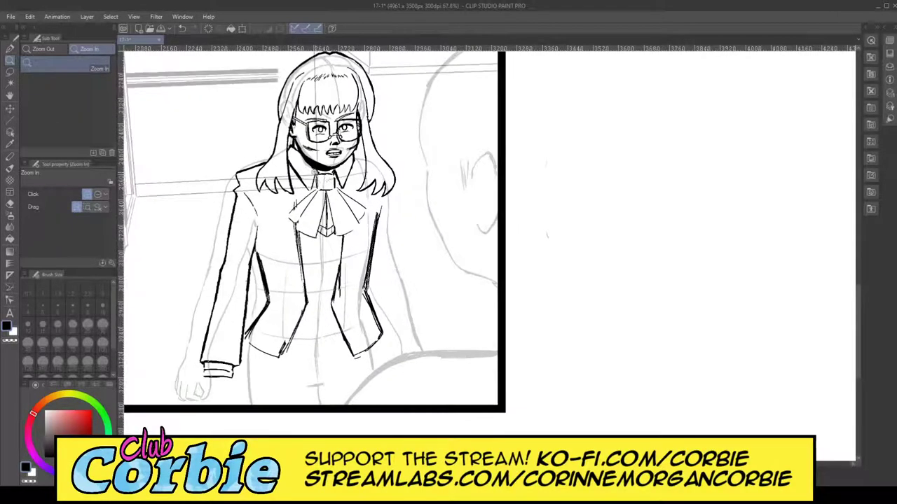
left_click(274, 164)
left_click(308, 190)
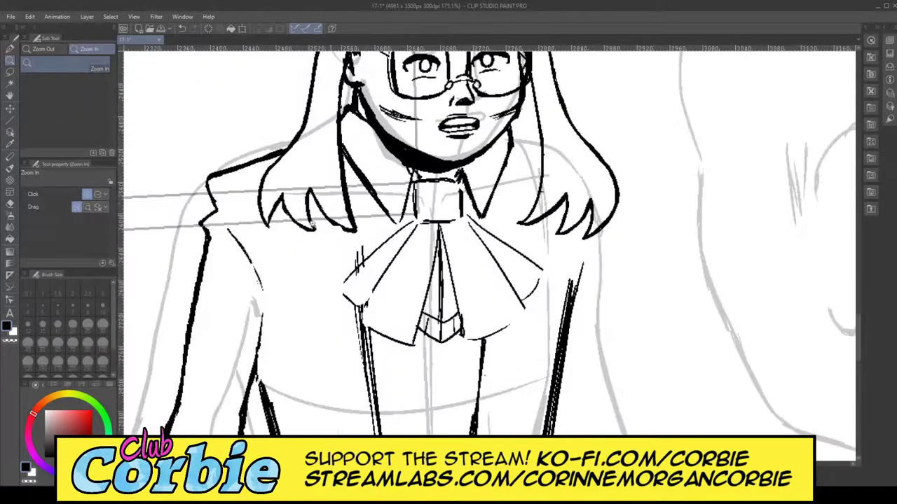
key("ctrl+minus")
key("ctrl+minus")
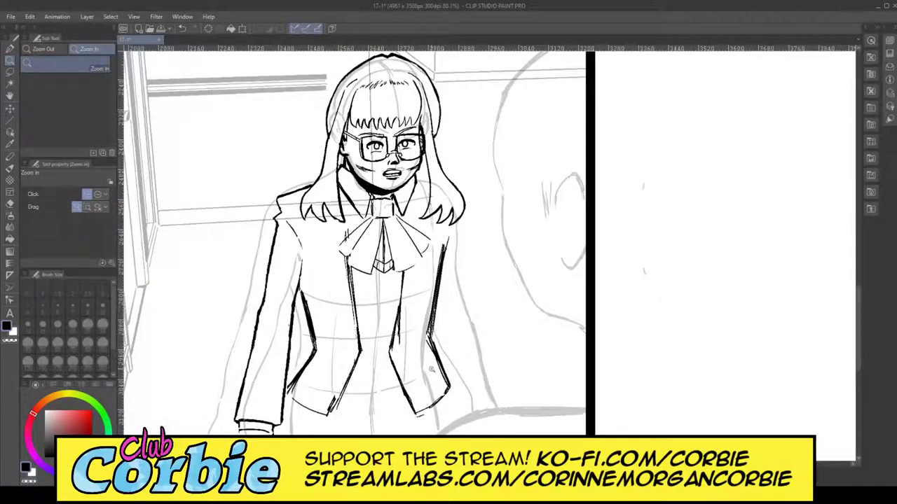
Step: Mark the elbow level with short strokes across the left sleeve and the sketched right arm
scroll(463, 385, "down", 2)
scroll(455, 393, "up", 3)
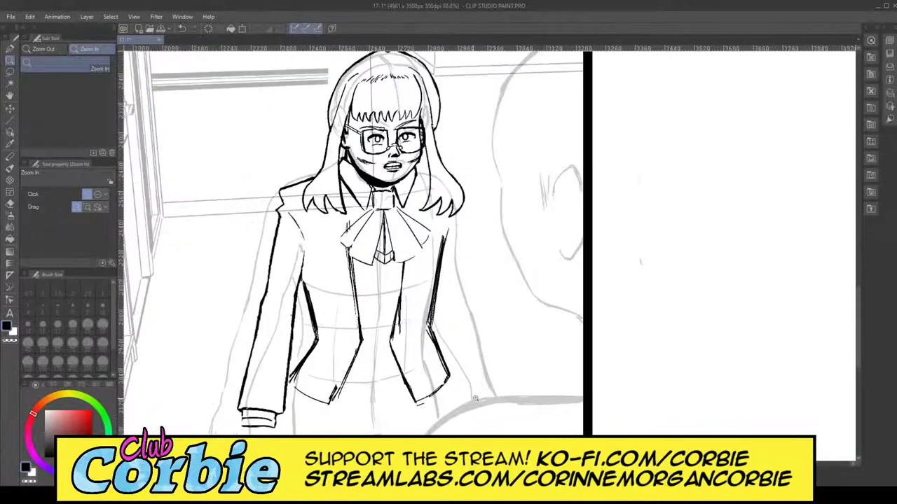
scroll(409, 388, "up", 2)
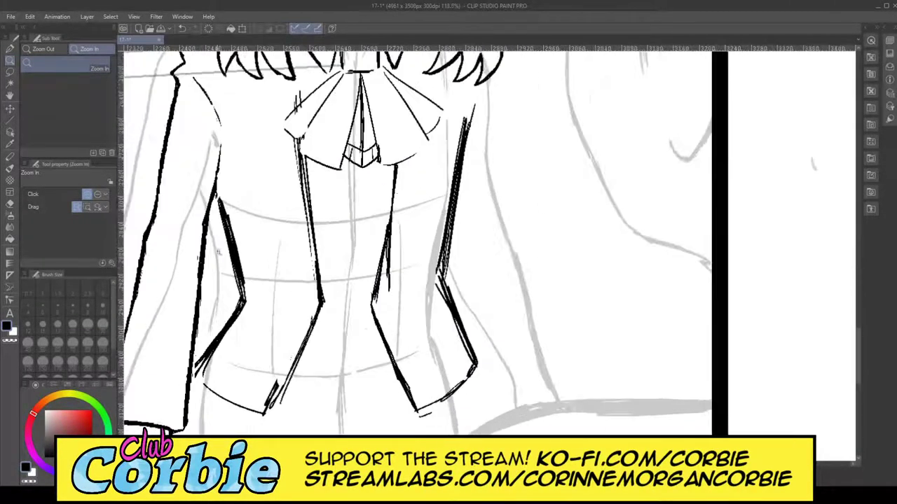
left_click(10, 48)
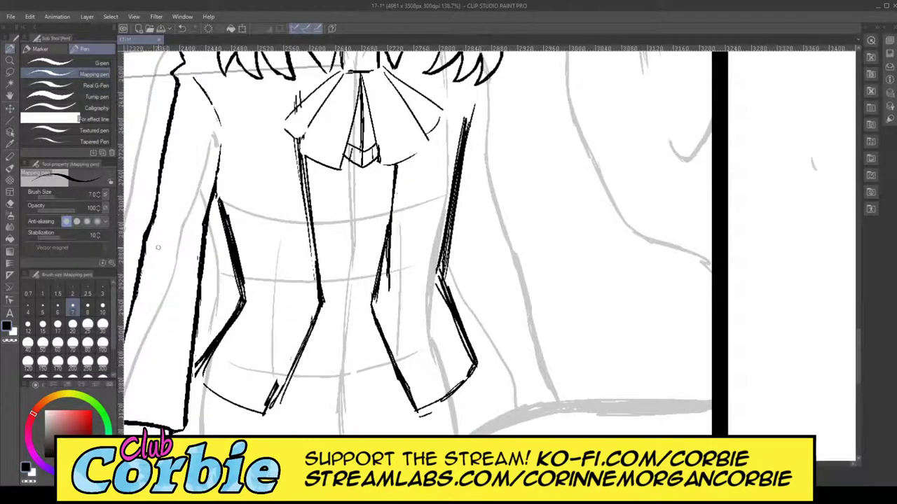
left_click_drag(158, 237, 191, 234)
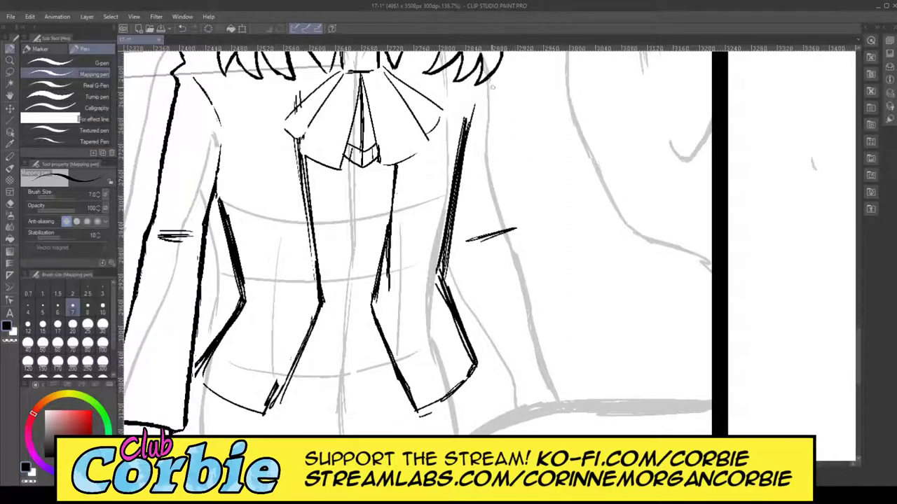
Step: Ink the right sleeve's outer line from below the hair past the elbow, and the forearm's inner line beside the jacket
left_click_drag(503, 104, 516, 206)
left_click_drag(505, 147, 518, 213)
left_click_drag(503, 109, 516, 204)
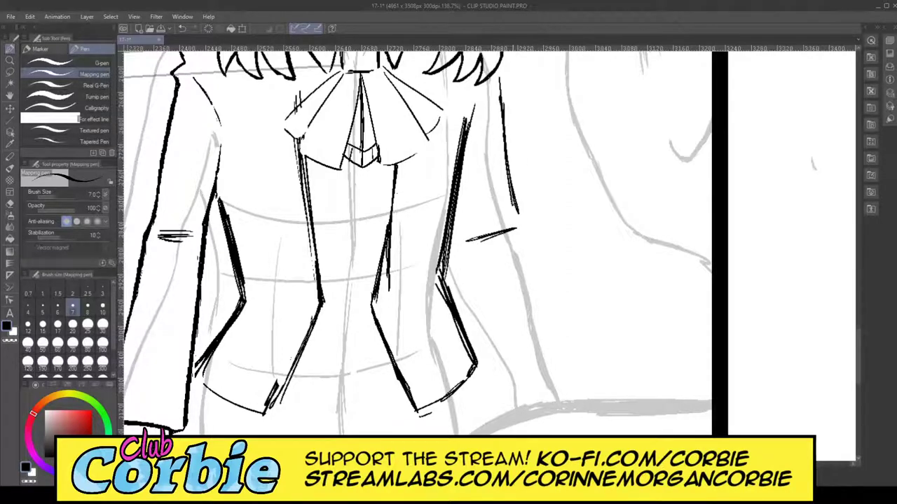
left_click_drag(530, 250, 574, 383)
left_click_drag(456, 267, 497, 393)
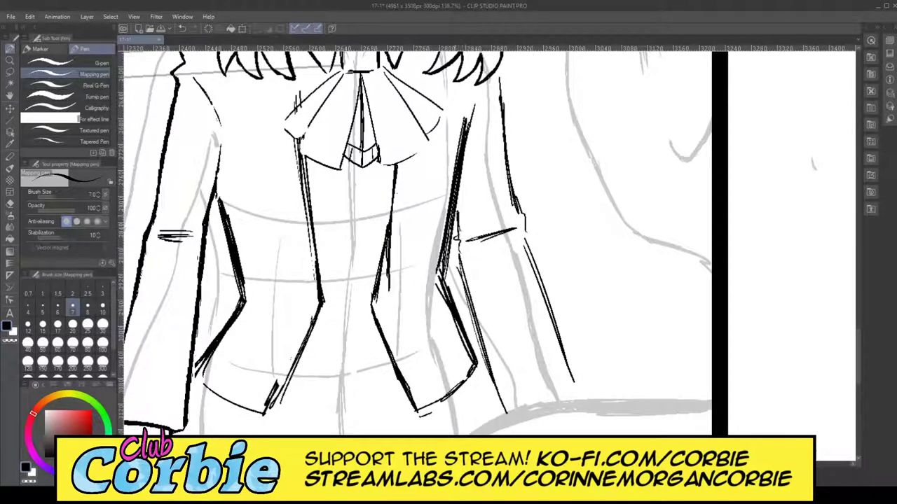
Step: Ink a new left shoulder contour just inside the existing one, from the hair down to the top of the sleeve
left_click(10, 61)
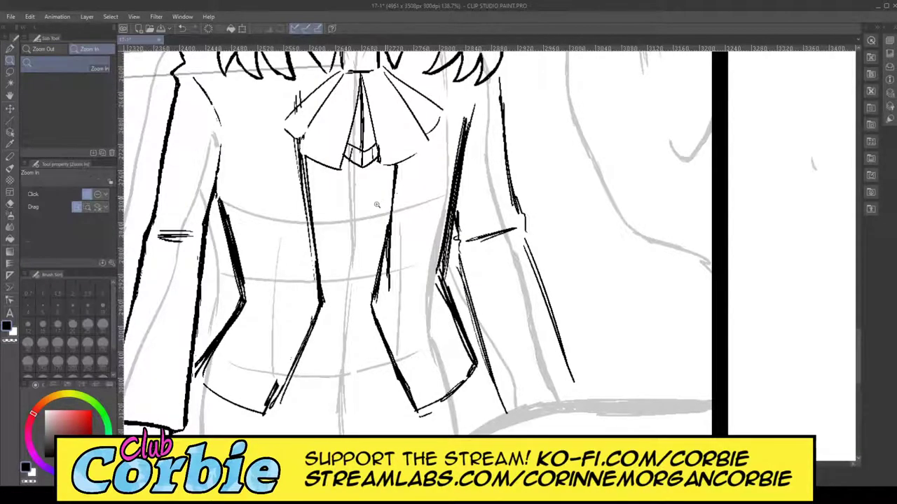
left_click_drag(394, 194, 367, 208)
left_click(397, 168)
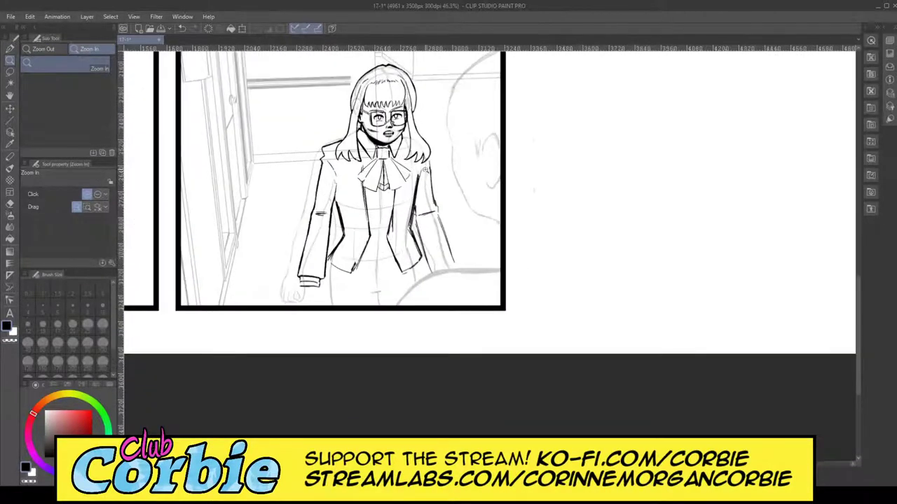
left_click(415, 142)
left_click(381, 141)
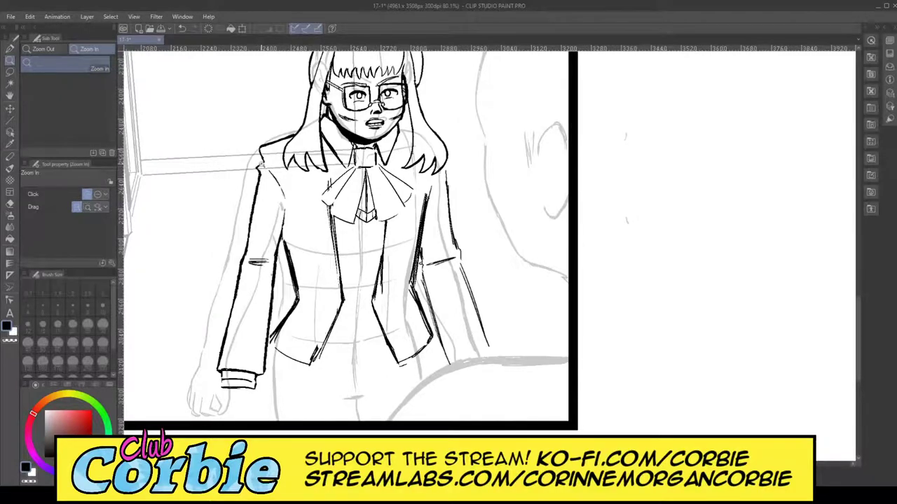
left_click(265, 144)
left_click(265, 143)
left_click(265, 144)
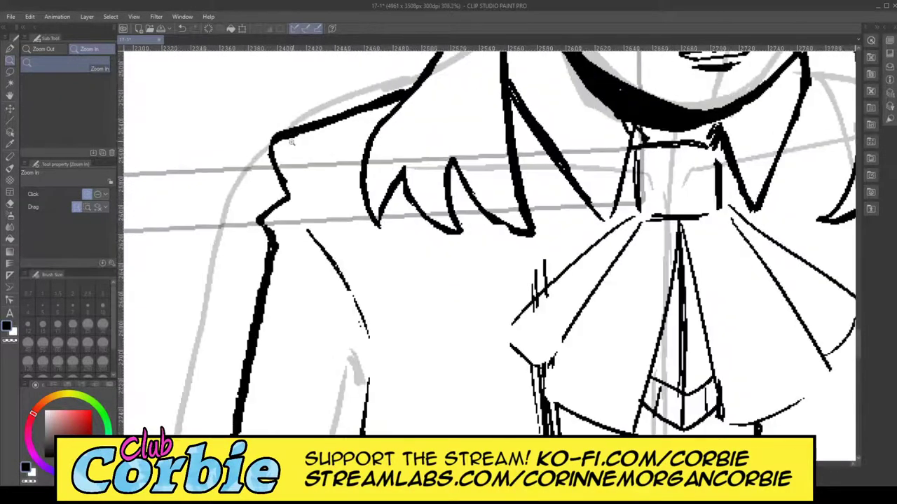
left_click(14, 49)
mouse_move(279, 240)
left_mouse_down()
mouse_move(280, 220)
mouse_move(308, 198)
mouse_move(286, 161)
mouse_move(377, 115)
left_mouse_up()
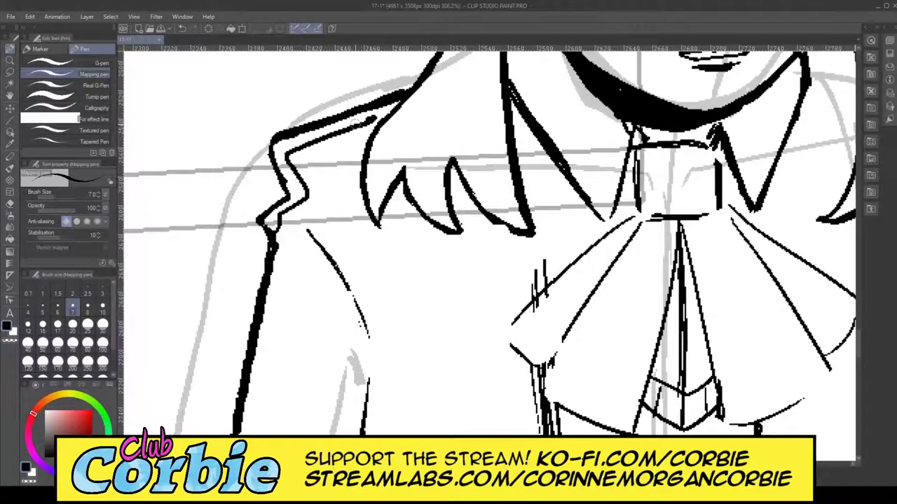
left_click_drag(312, 145, 391, 101)
left_click_drag(334, 130, 392, 99)
left_click_drag(305, 143, 403, 98)
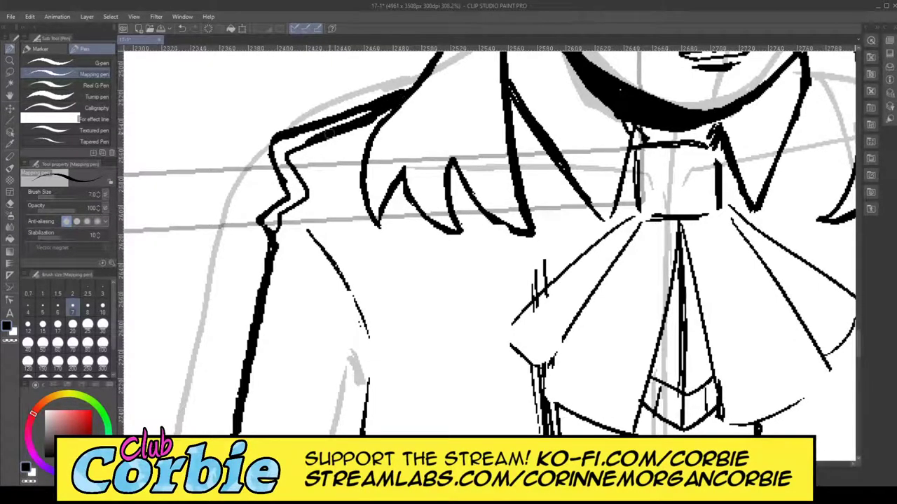
mouse_move(288, 147)
left_mouse_down()
mouse_move(308, 189)
mouse_move(283, 213)
mouse_move(274, 244)
left_mouse_up()
Step: Erase the old outer contour of the left shoulder and thicken the new one from the hair to the sleeve
left_click(11, 204)
mouse_move(233, 199)
left_mouse_down()
mouse_move(253, 221)
mouse_move(284, 193)
mouse_move(277, 133)
mouse_move(350, 105)
mouse_move(417, 63)
left_mouse_up()
key("p")
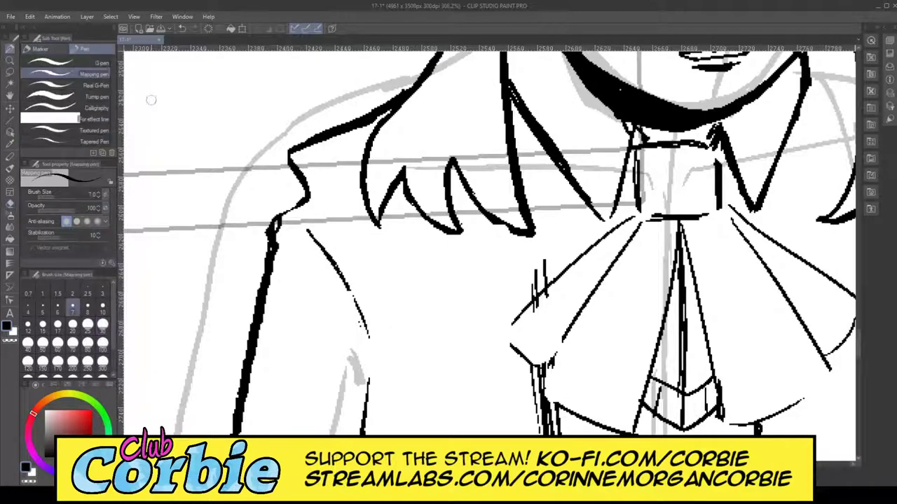
mouse_move(271, 222)
left_mouse_down()
mouse_move(310, 192)
mouse_move(275, 222)
mouse_move(305, 183)
left_mouse_up()
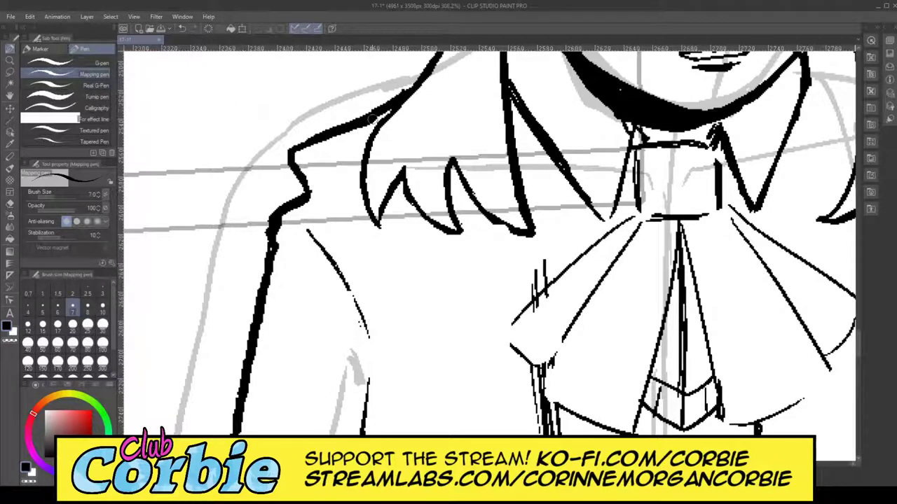
left_click_drag(412, 91, 283, 150)
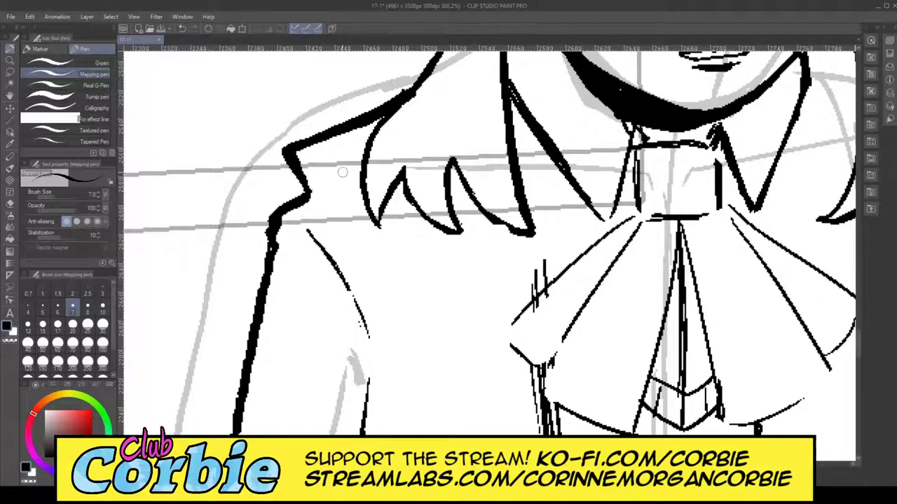
Step: Ink the right sleeve's slanted hem above the foreground shape and close its outer corner
left_click(10, 61)
left_click_drag(332, 155, 258, 196)
left_click_drag(416, 175, 426, 180)
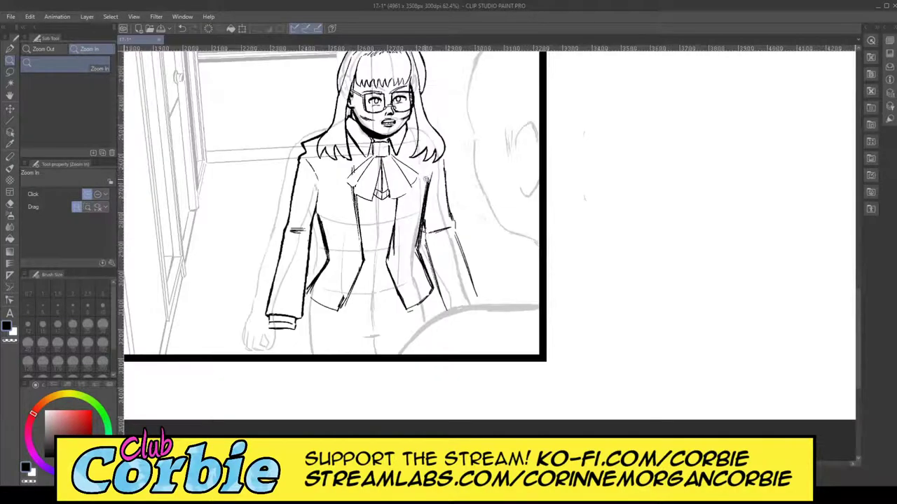
mouse_move(462, 308)
left_mouse_down()
mouse_move(630, 308)
mouse_move(505, 326)
mouse_move(483, 300)
mouse_move(489, 289)
mouse_move(457, 301)
left_mouse_up()
left_click(9, 47)
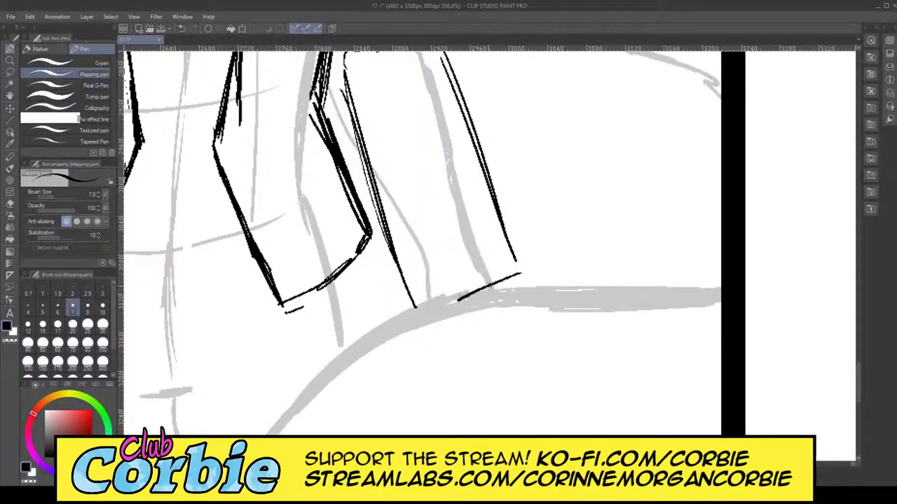
mouse_move(520, 274)
left_mouse_down()
mouse_move(440, 305)
mouse_move(527, 272)
mouse_move(521, 276)
left_mouse_up()
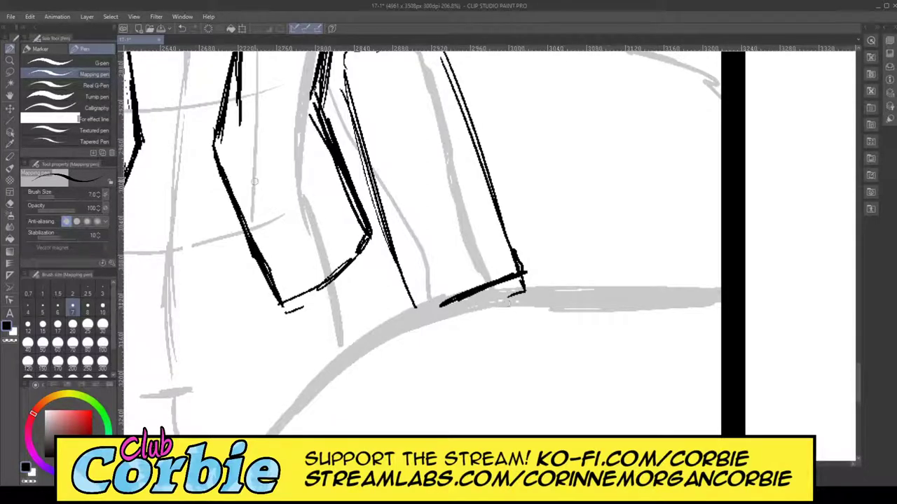
left_click(9, 60)
left_click_drag(420, 165, 401, 175)
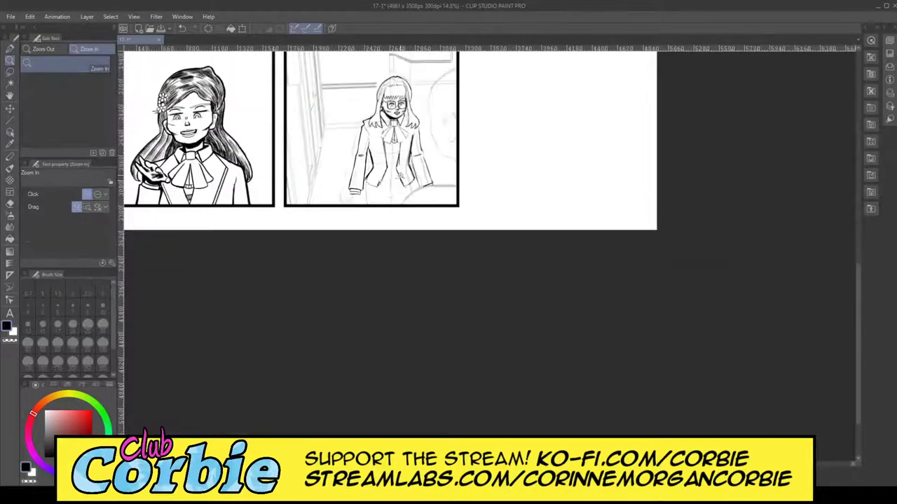
Step: Ink the jacket collar on the right with two slanted lines and a thicker upper edge running from the shirt collar to the hair
scroll(410, 136, "up", 4)
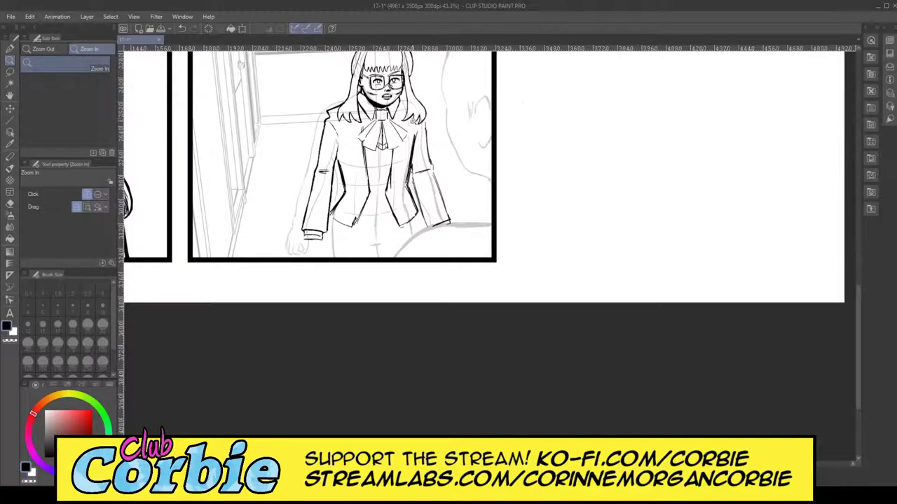
scroll(400, 106, "up", 3)
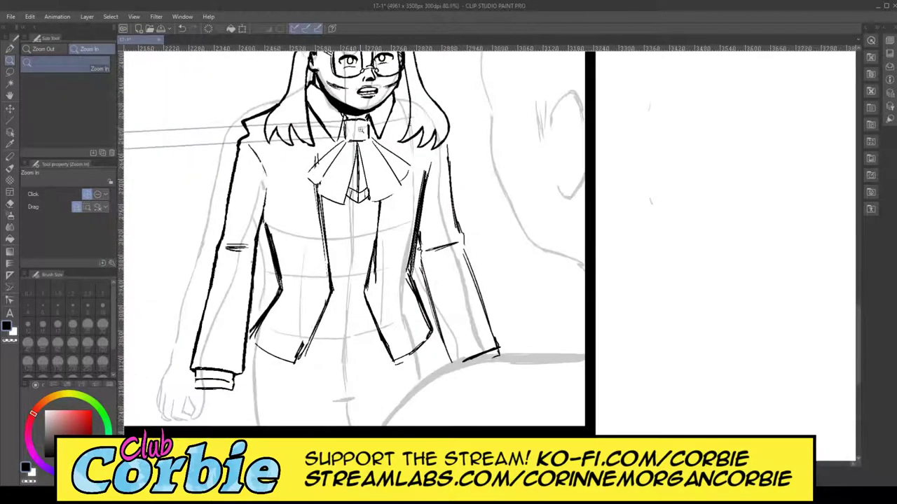
scroll(447, 106, "up", 5)
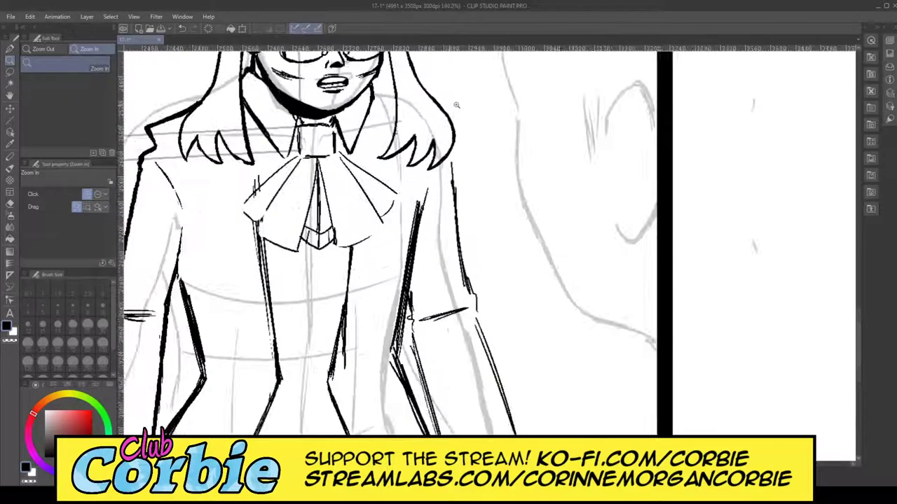
scroll(410, 118, "down", 5)
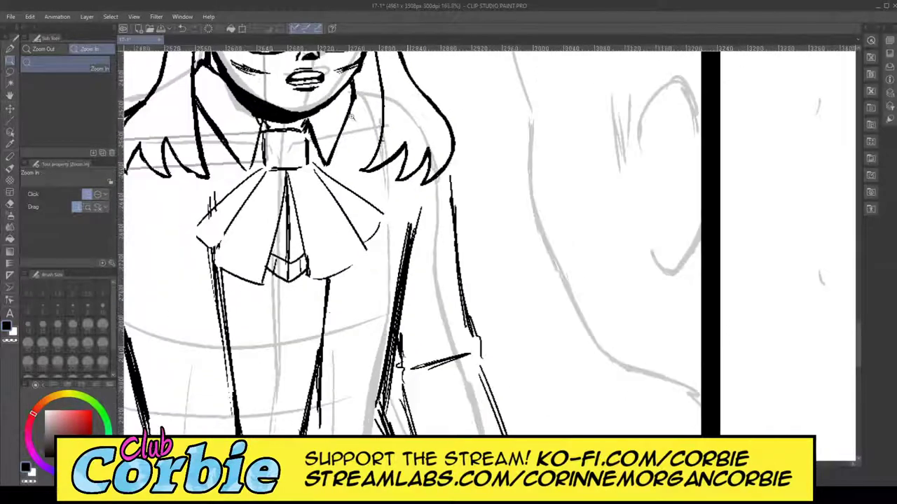
scroll(362, 97, "up", 4)
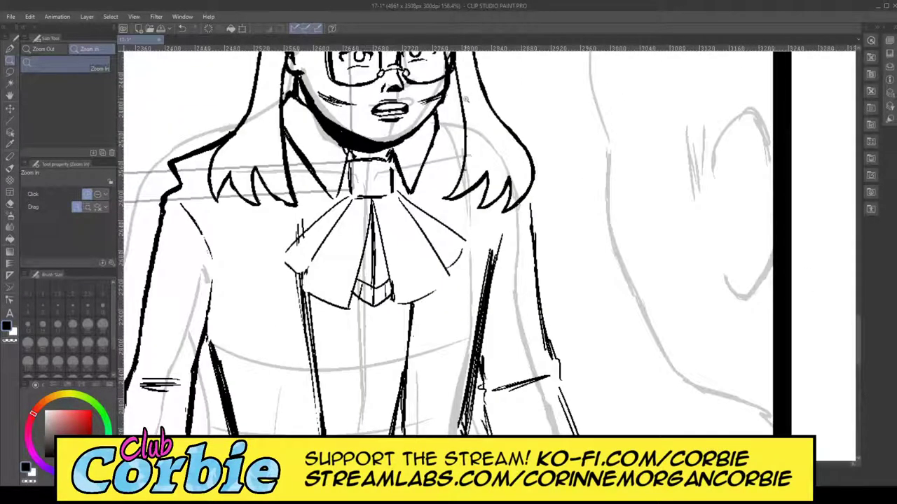
scroll(482, 97, "up", 3)
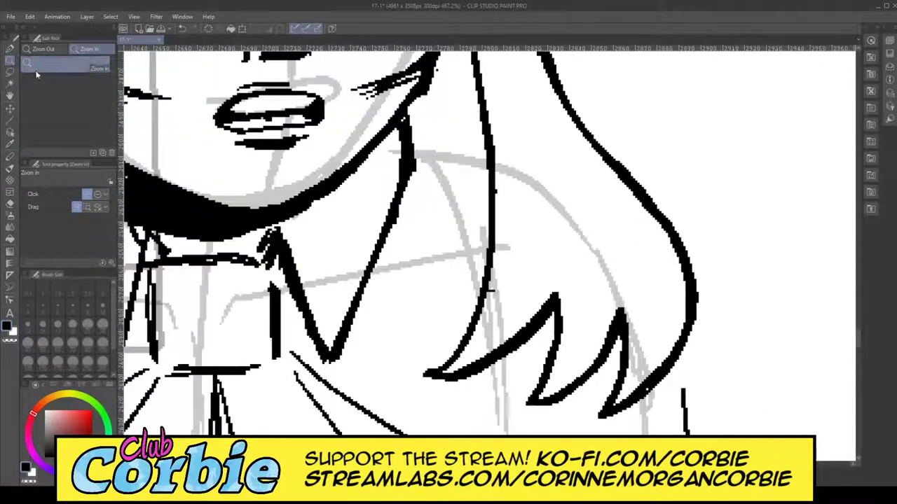
key("p")
left_click_drag(406, 146, 481, 284)
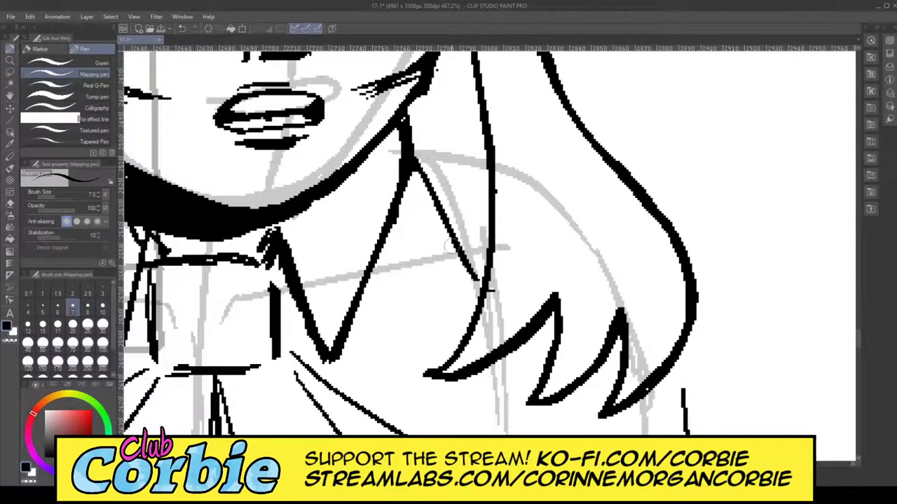
left_click_drag(416, 186, 463, 303)
mouse_move(422, 163)
left_mouse_down()
mouse_move(490, 223)
mouse_move(473, 214)
left_mouse_up()
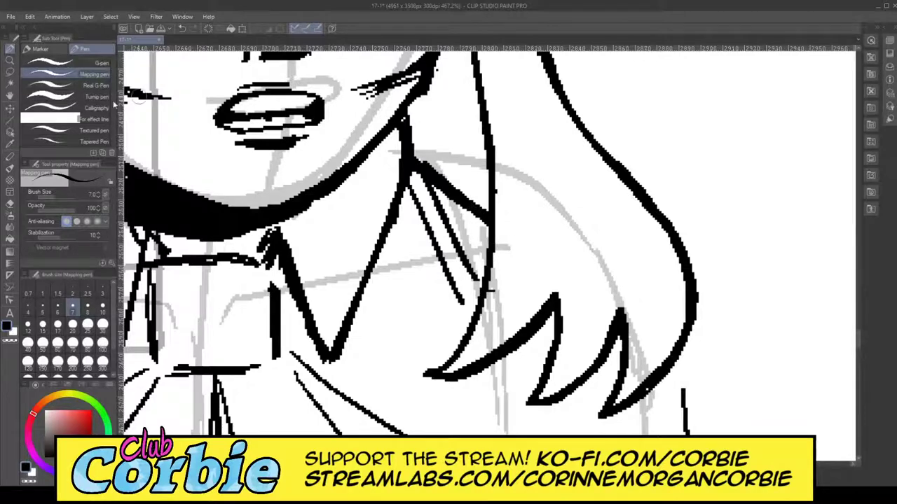
Step: Erase the left shoulder's top line and re-ink it slightly lower, from the collar notch up to the hair
left_click(9, 61)
left_click_drag(443, 135, 426, 117)
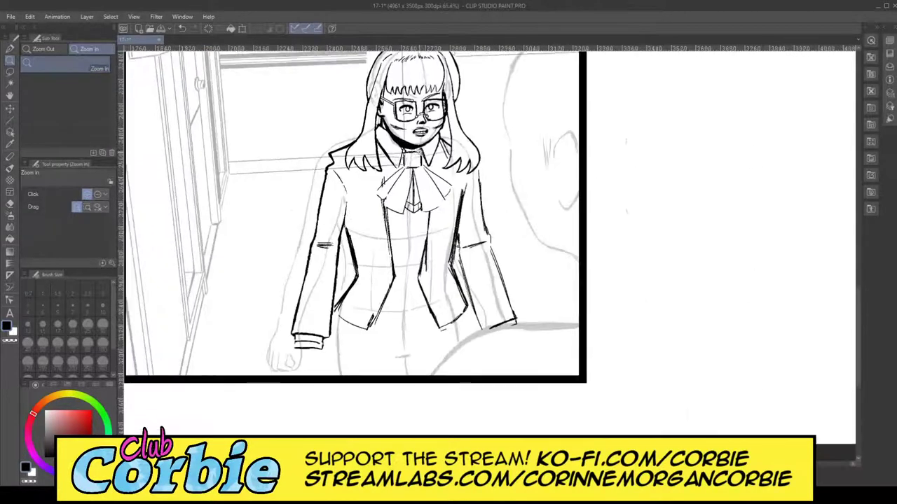
left_click(420, 152)
left_click(376, 145)
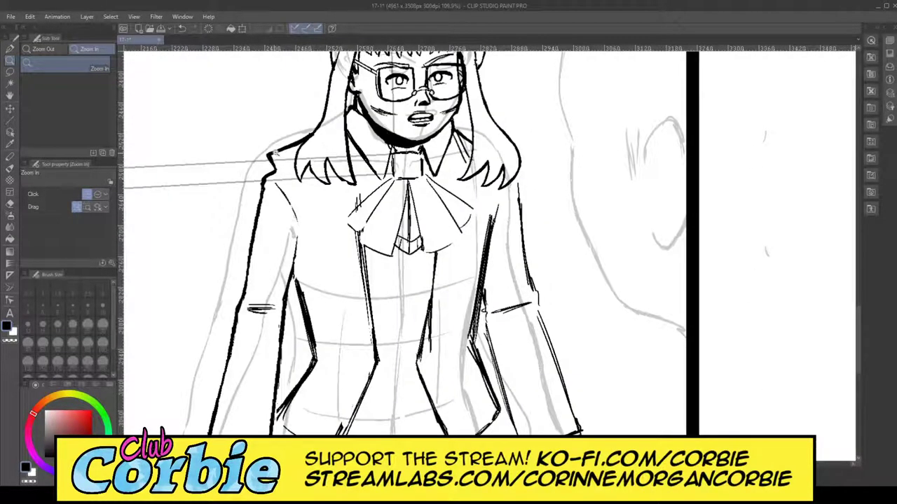
left_click_drag(276, 152, 334, 161)
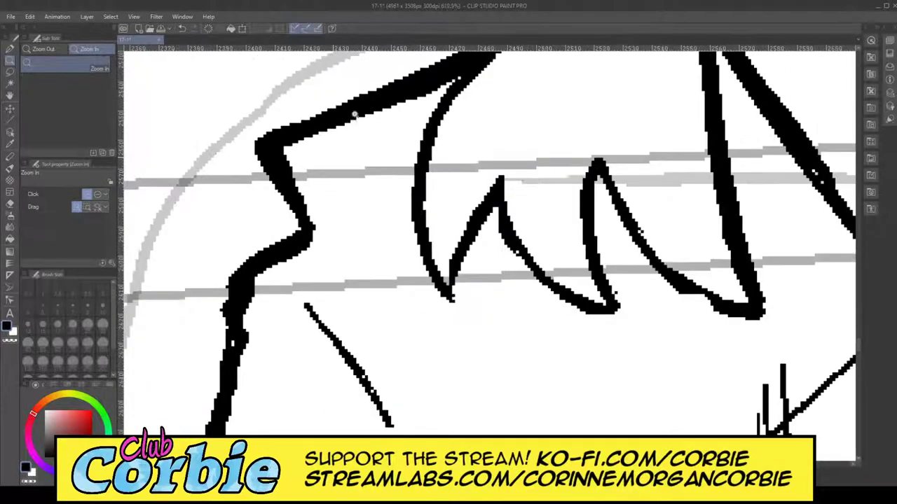
left_click_drag(377, 83, 352, 91)
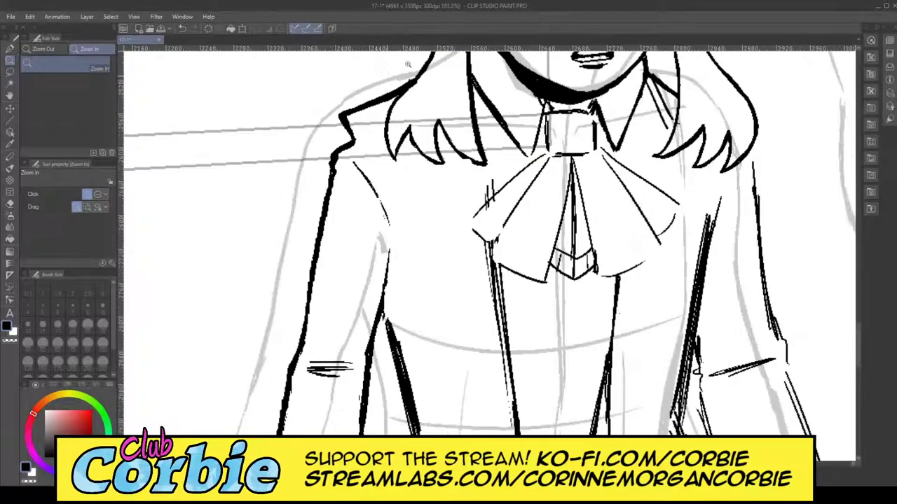
left_click(396, 70)
left_click(10, 203)
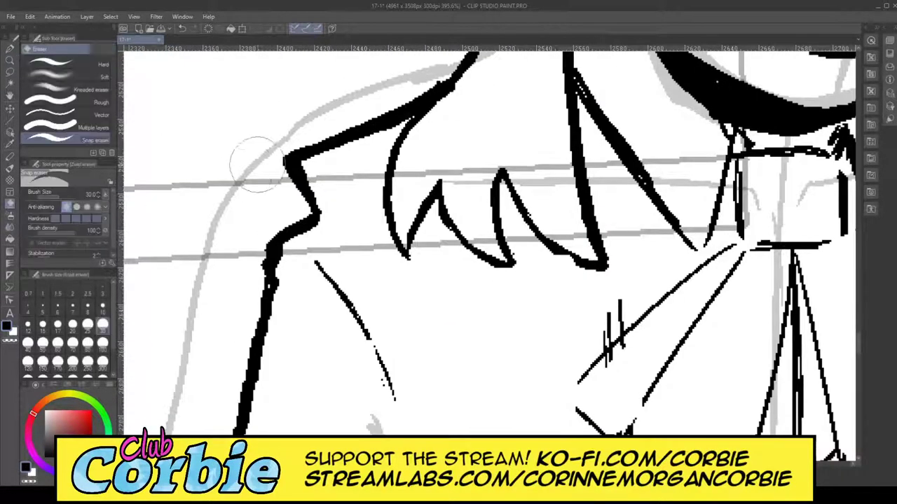
mouse_move(257, 165)
left_mouse_down()
mouse_move(418, 97)
mouse_move(445, 57)
left_mouse_up()
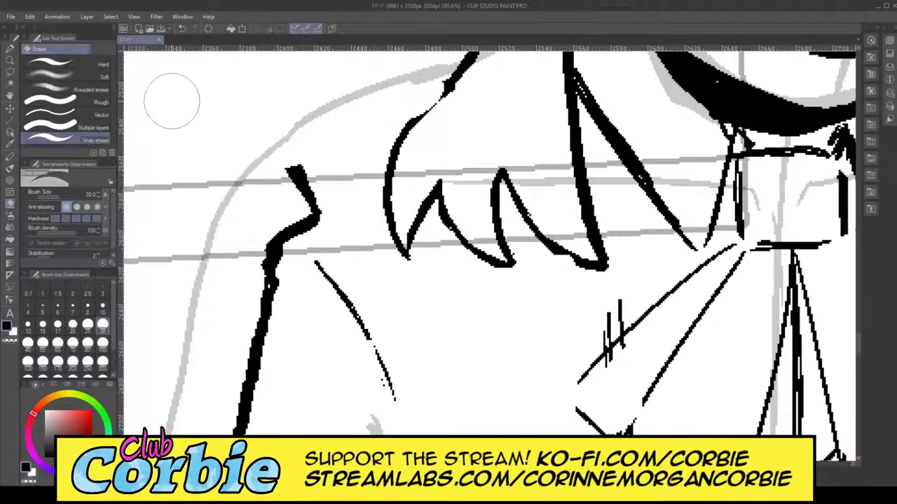
left_click(9, 49)
mouse_move(291, 167)
left_mouse_down()
mouse_move(399, 129)
mouse_move(316, 168)
mouse_move(299, 173)
mouse_move(392, 130)
mouse_move(290, 166)
mouse_move(315, 215)
mouse_move(295, 170)
mouse_move(311, 213)
mouse_move(348, 149)
left_mouse_up()
mouse_move(347, 149)
left_mouse_down()
mouse_move(302, 169)
mouse_move(414, 126)
mouse_move(344, 147)
mouse_move(424, 117)
mouse_move(454, 84)
mouse_move(406, 127)
mouse_move(453, 72)
mouse_move(407, 128)
mouse_move(447, 84)
left_mouse_up()
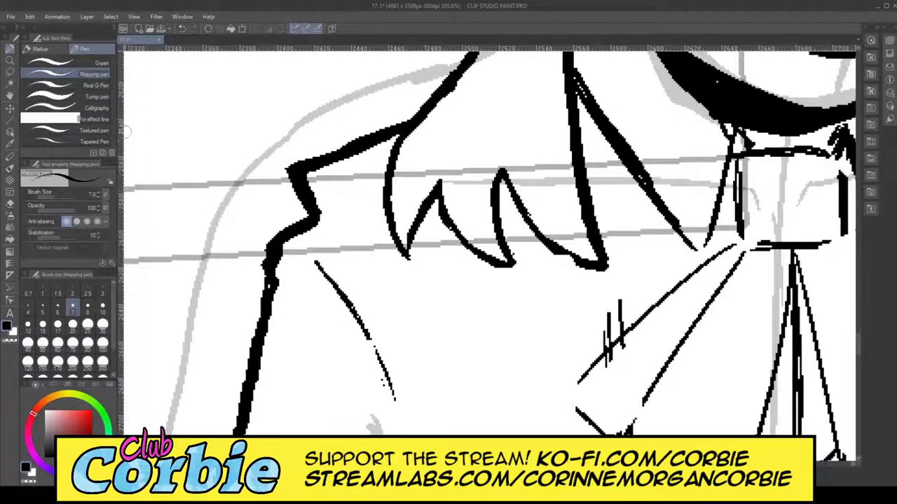
left_click_drag(289, 172, 259, 188)
key("ctrl+z")
Step: Ink a new inner edge for the right hair lock's end and erase the old outer edge and overlong tips
left_click(10, 61)
mouse_move(279, 145)
left_mouse_down()
mouse_move(224, 164)
mouse_move(126, 172)
left_mouse_up()
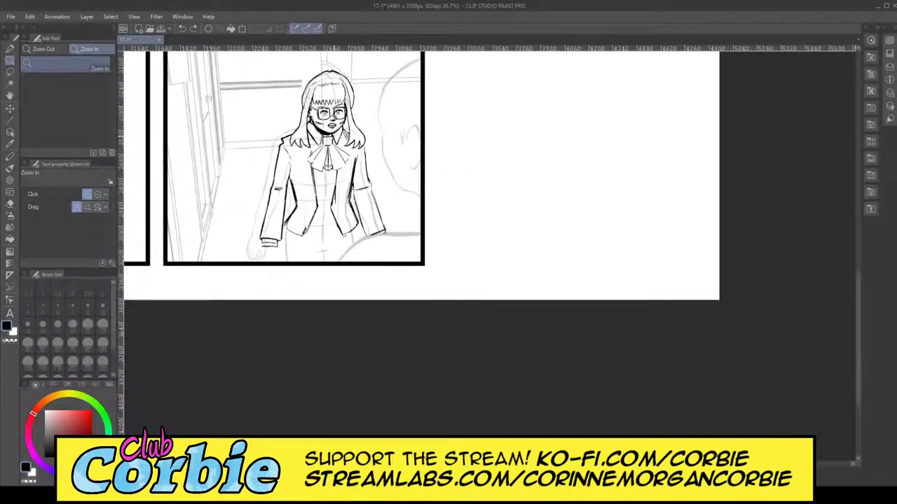
left_click_drag(337, 137, 379, 149)
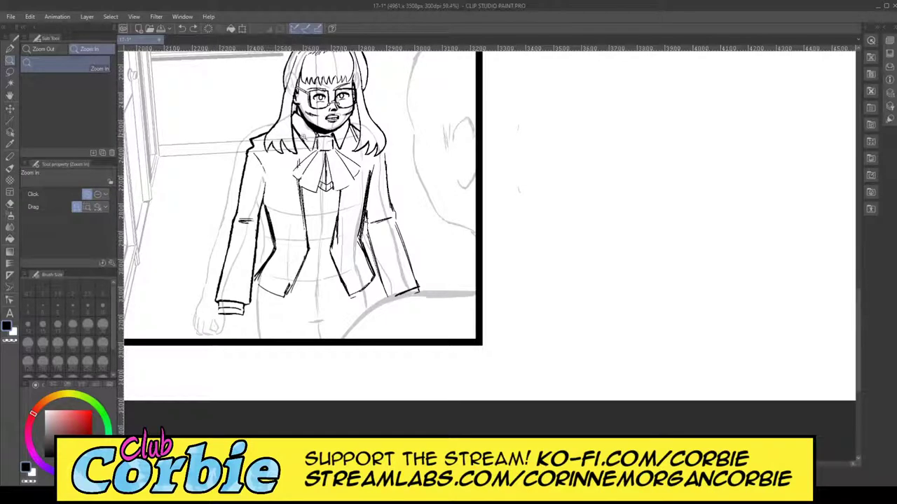
left_click_drag(387, 134, 440, 123)
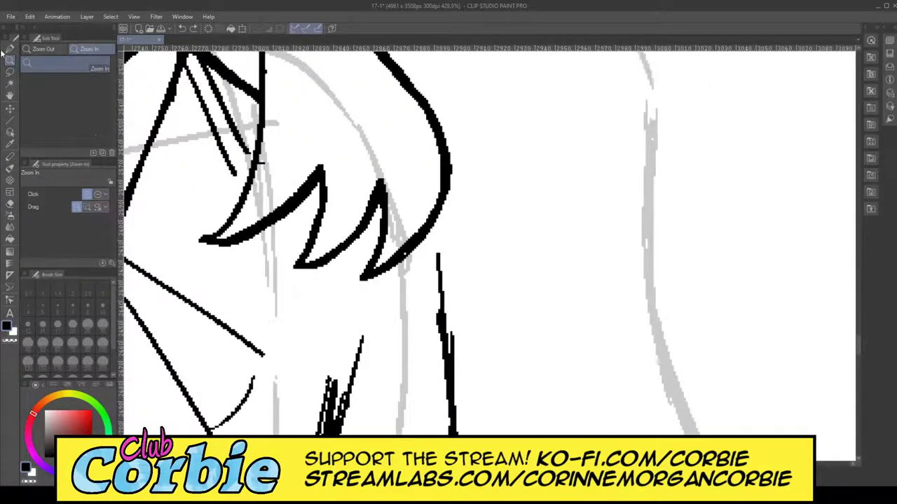
left_click(11, 49)
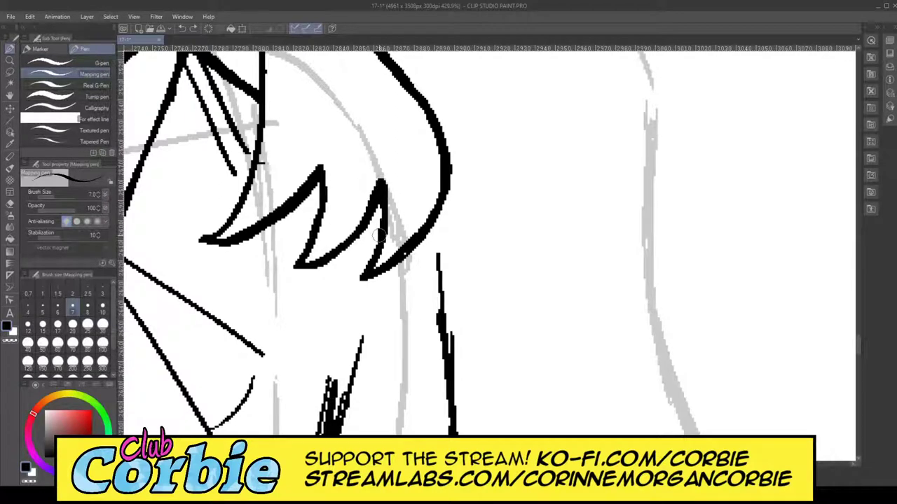
mouse_move(382, 235)
left_mouse_down()
mouse_move(417, 199)
mouse_move(434, 120)
mouse_move(424, 165)
mouse_move(381, 235)
left_mouse_up()
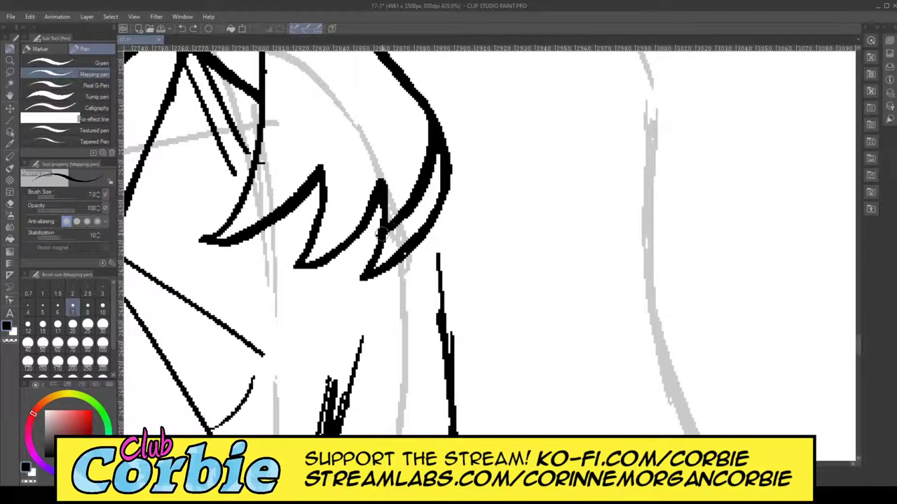
left_click_drag(385, 181, 385, 168)
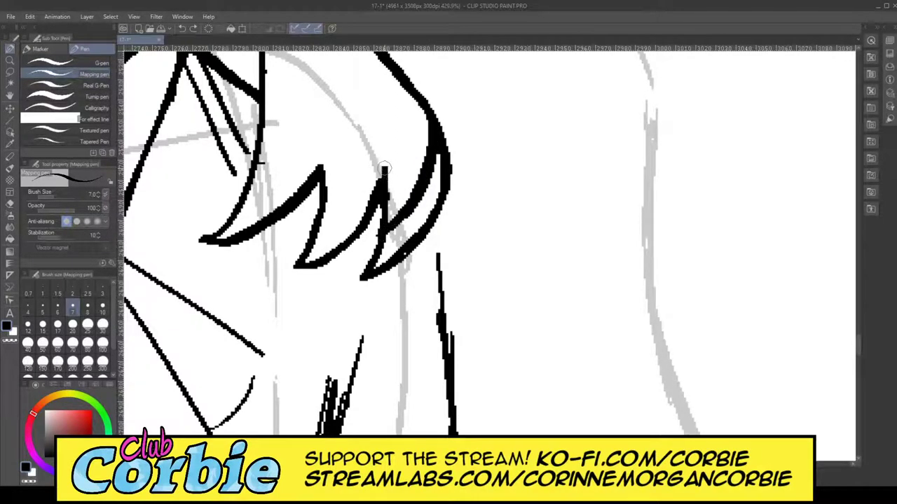
left_click(10, 203)
mouse_move(408, 203)
left_mouse_down()
mouse_move(388, 249)
mouse_move(398, 253)
mouse_move(458, 166)
mouse_move(461, 122)
mouse_move(452, 209)
mouse_move(453, 97)
mouse_move(444, 233)
mouse_move(345, 303)
mouse_move(248, 288)
mouse_move(200, 237)
mouse_move(197, 192)
left_mouse_up()
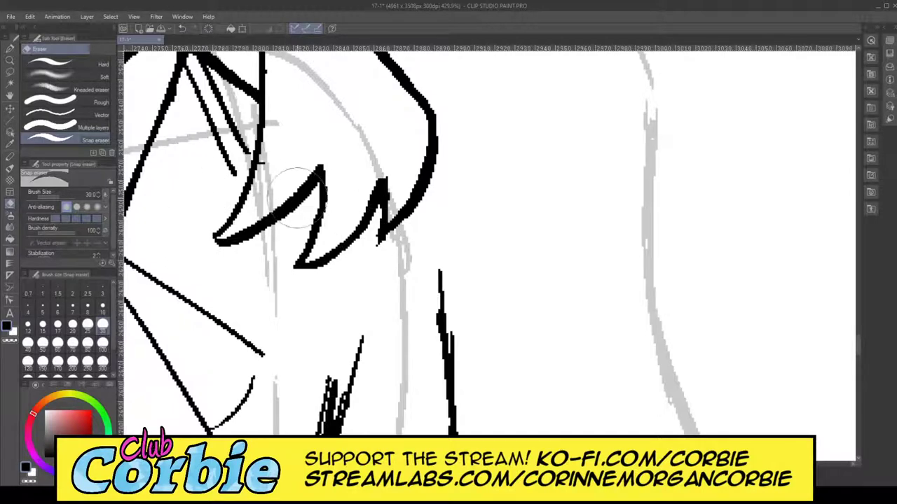
Step: Ink the right shoulder's notched contour out from the hair and join it to a thickened upper sleeve line
left_click(10, 49)
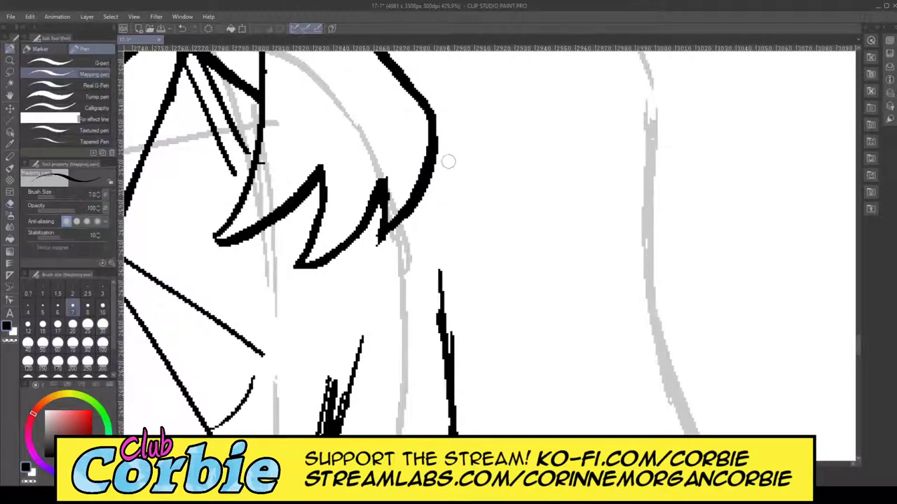
mouse_move(430, 143)
left_mouse_down()
mouse_move(463, 151)
mouse_move(436, 192)
mouse_move(446, 212)
mouse_move(427, 236)
mouse_move(444, 328)
left_mouse_up()
mouse_move(433, 244)
left_mouse_down()
mouse_move(450, 213)
mouse_move(443, 190)
mouse_move(464, 153)
mouse_move(434, 139)
left_mouse_up()
mouse_move(435, 138)
left_mouse_down()
mouse_move(457, 176)
mouse_move(432, 241)
mouse_move(441, 315)
left_mouse_up()
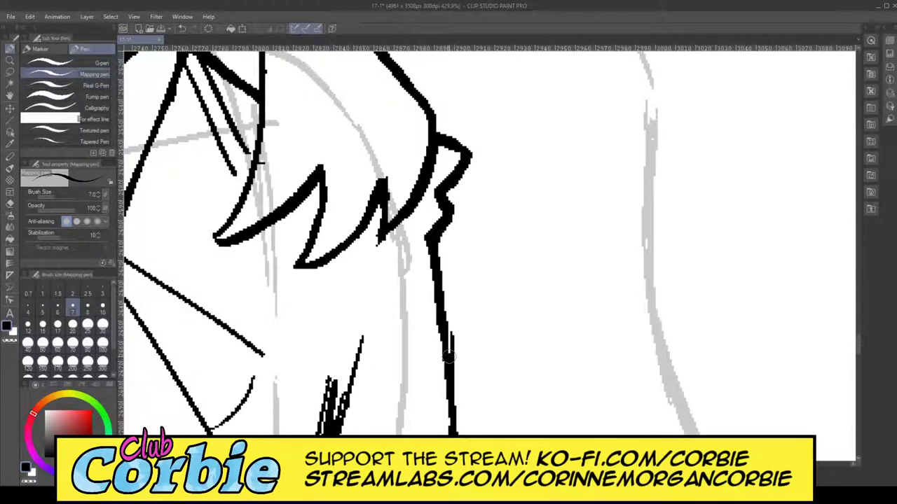
left_click_drag(449, 356, 433, 250)
Step: Erase the stray duplicate strokes beside both front edges of the open jacket below the neck bow
left_click(11, 61)
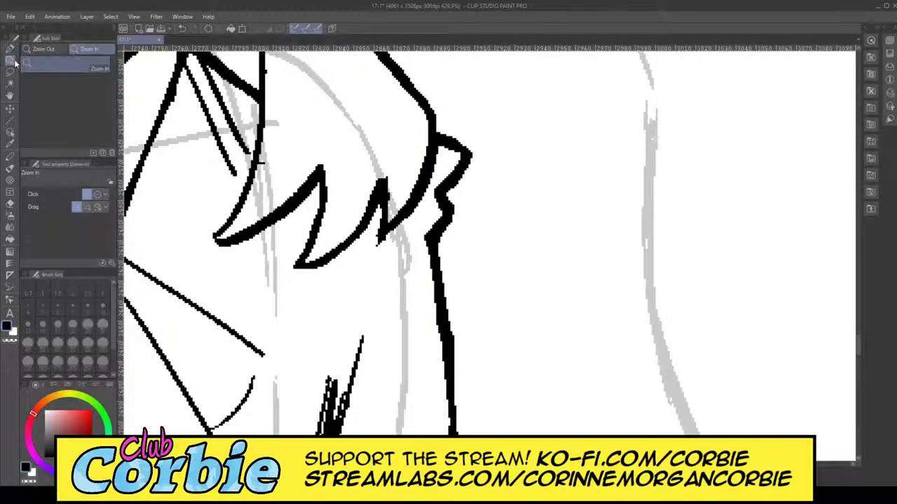
left_click_drag(447, 148, 397, 180)
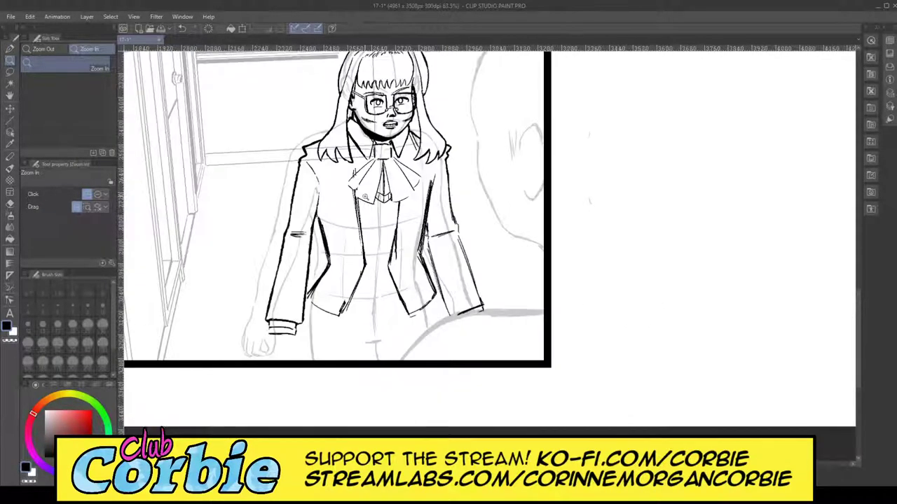
scroll(365, 198, "down", 2)
scroll(378, 182, "up", 2)
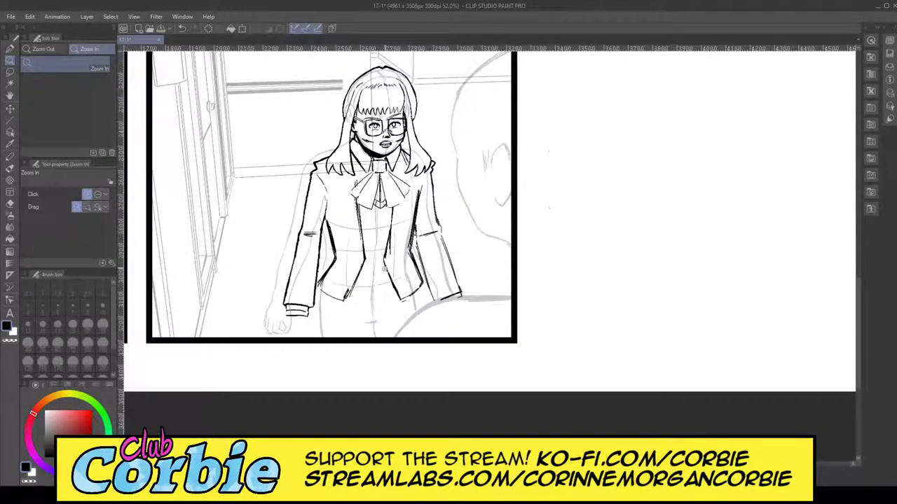
scroll(403, 233, "up", 4)
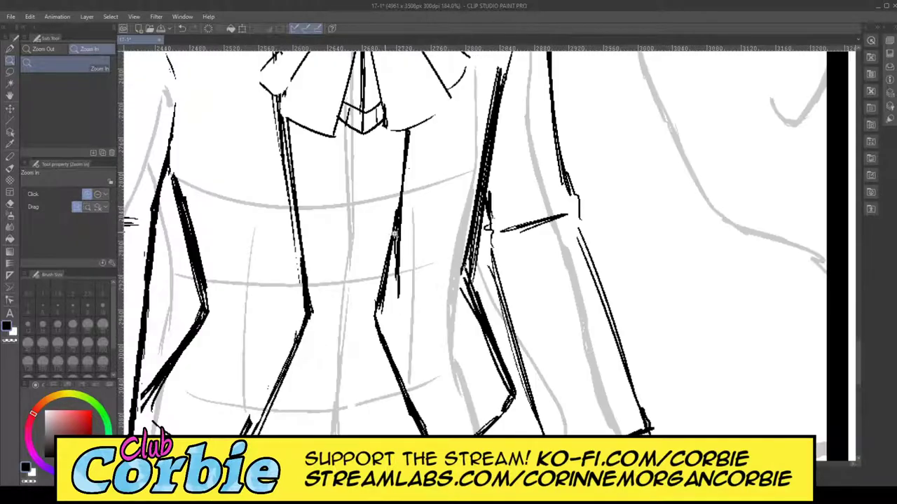
scroll(394, 232, "up", 2)
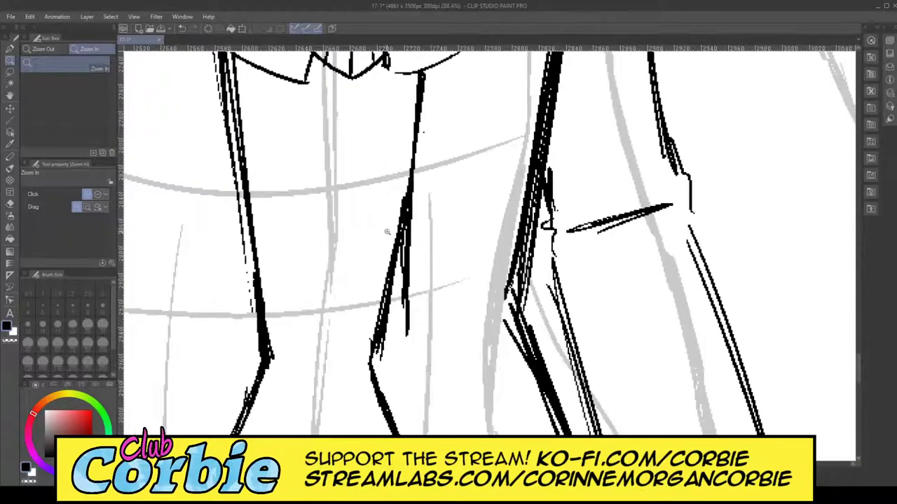
left_click(10, 203)
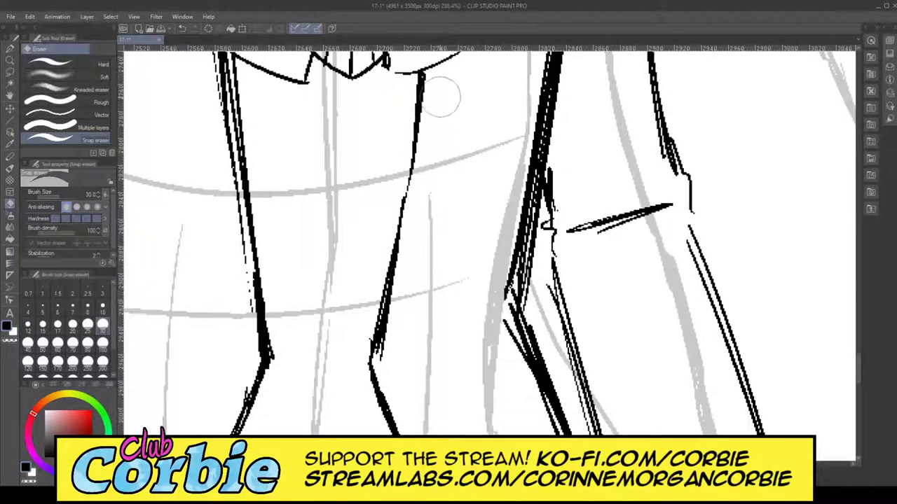
left_click_drag(210, 201, 242, 308)
left_click_drag(219, 162, 217, 102)
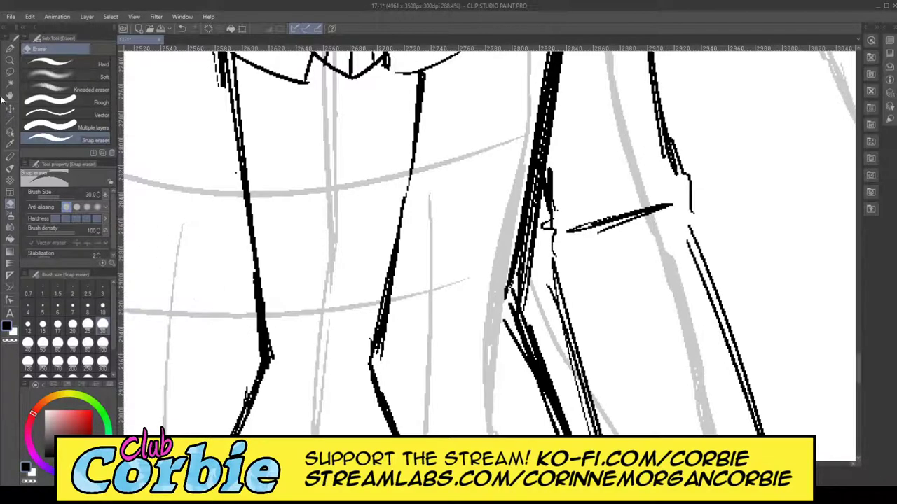
left_click(10, 61)
scroll(277, 246, "down", 5)
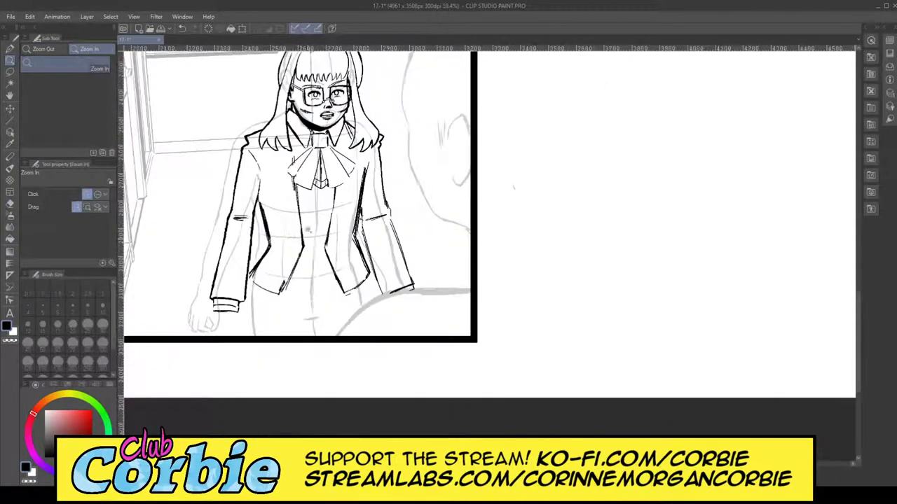
scroll(309, 171, "up", 4)
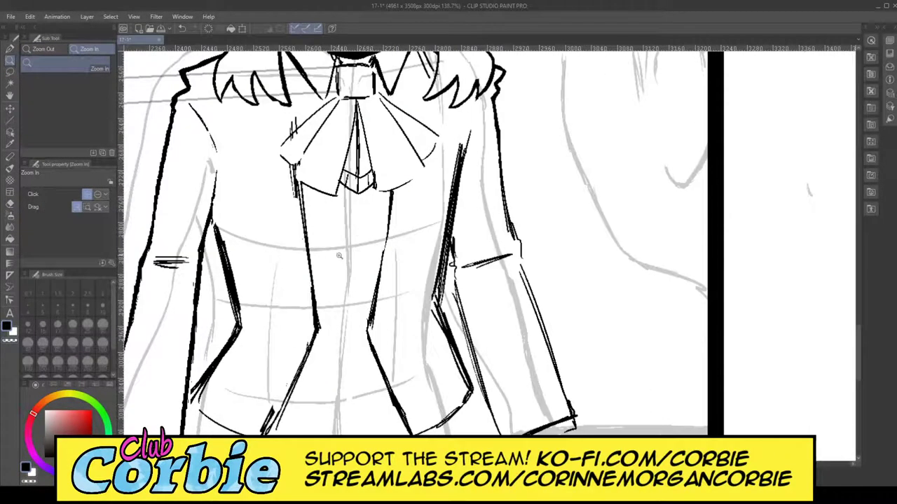
scroll(223, 120, "down", 1)
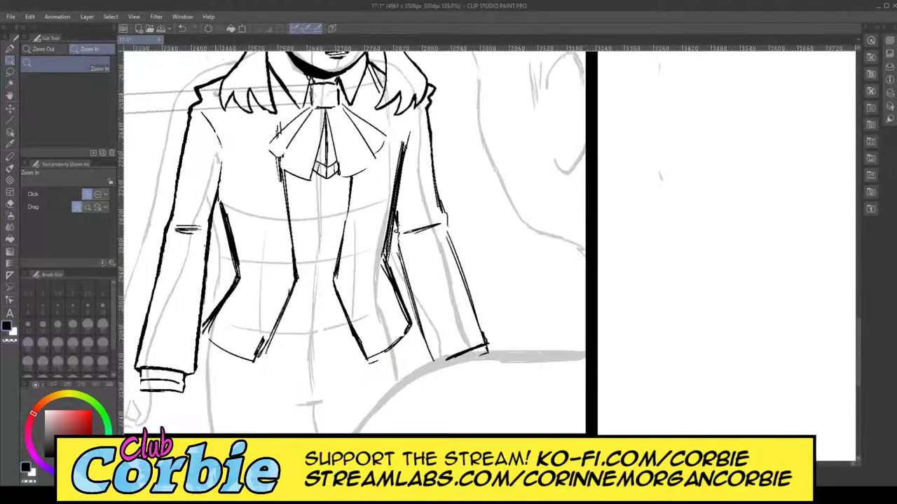
scroll(221, 89, "up", 3)
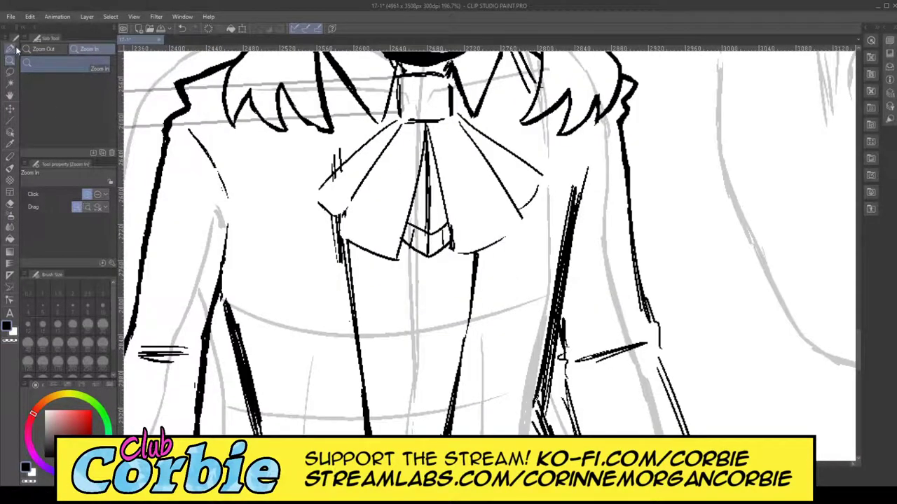
Step: Ink the left jacket lapel as a double line from the shoulder down to the waist, with two short diagonals rising to the hair
left_click(11, 48)
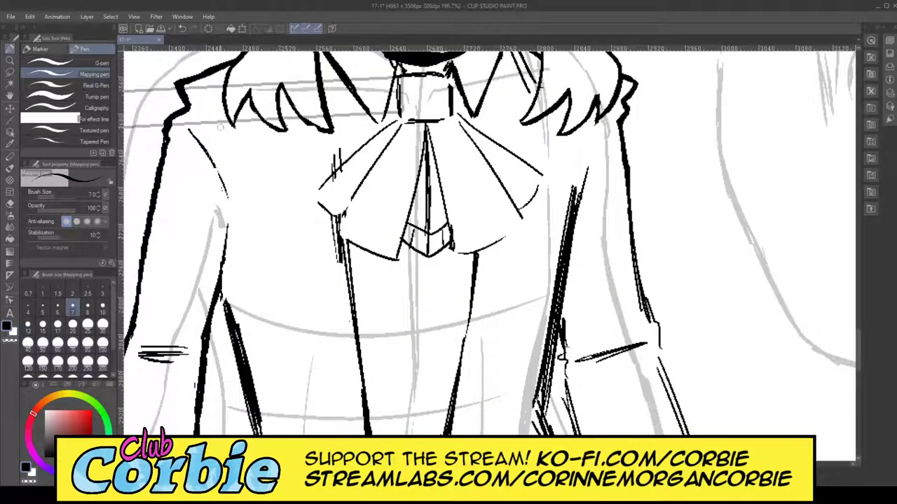
left_click_drag(219, 127, 345, 431)
left_click_drag(216, 125, 342, 433)
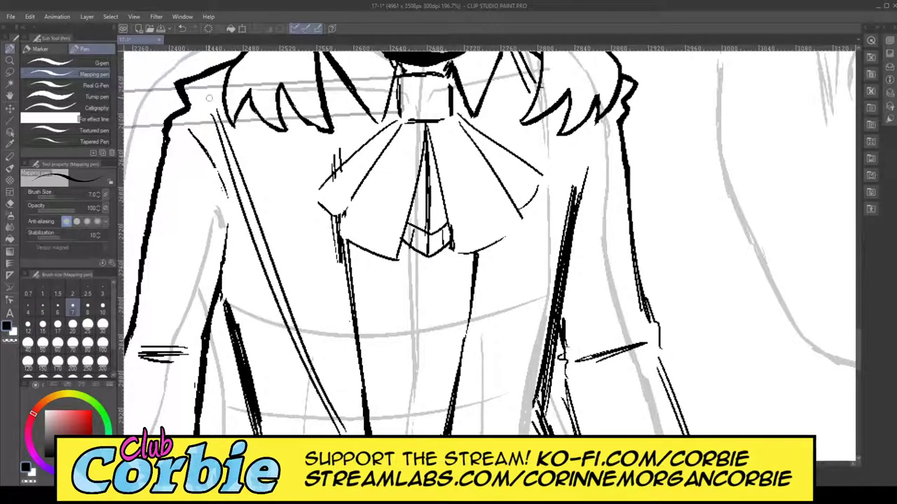
left_click_drag(238, 188, 278, 131)
left_click_drag(243, 173, 283, 112)
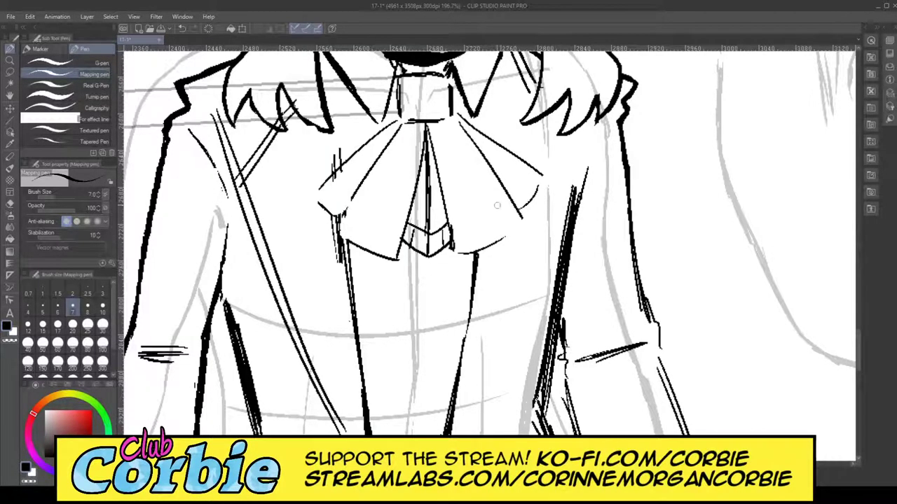
left_click_drag(857, 355, 858, 366)
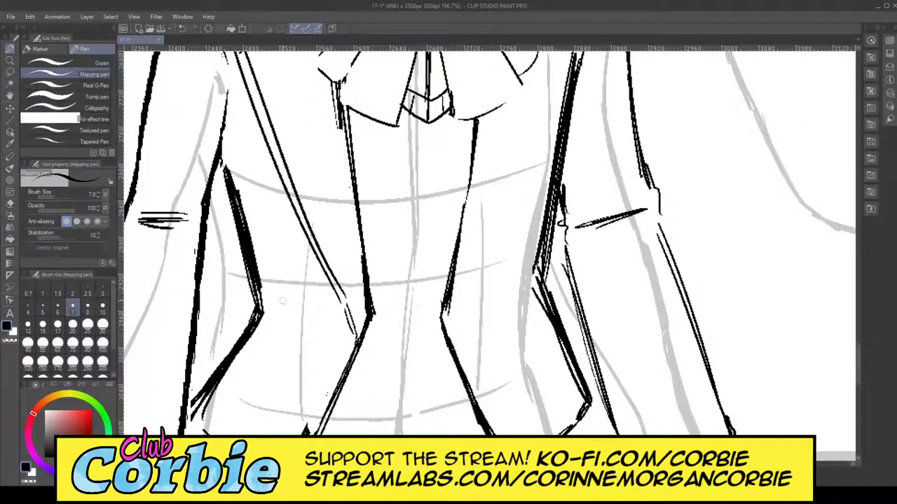
Step: Erase the left lapel's long lines above the corner where the diagonals meet them, using a size 10 eraser
left_click(10, 62)
left_click_drag(295, 279, 350, 196)
left_click_drag(357, 165, 375, 209)
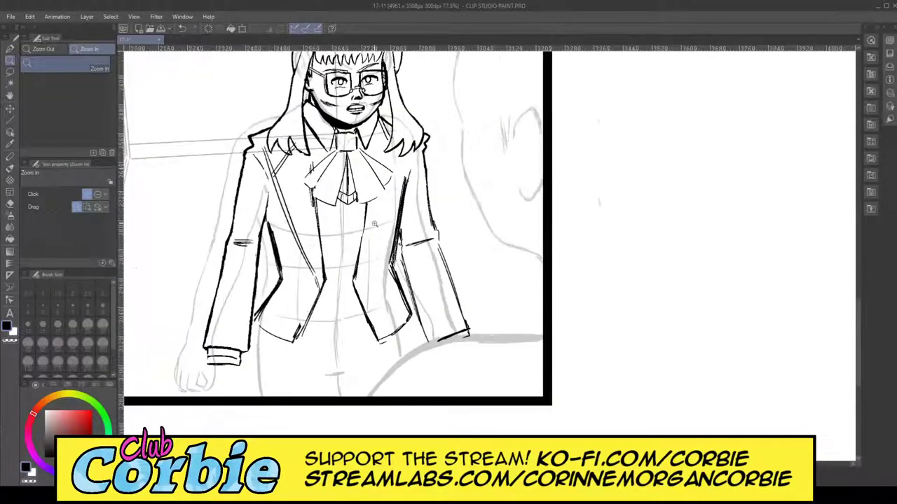
left_click_drag(349, 180, 382, 181)
left_click_drag(212, 128, 224, 133)
left_click(9, 203)
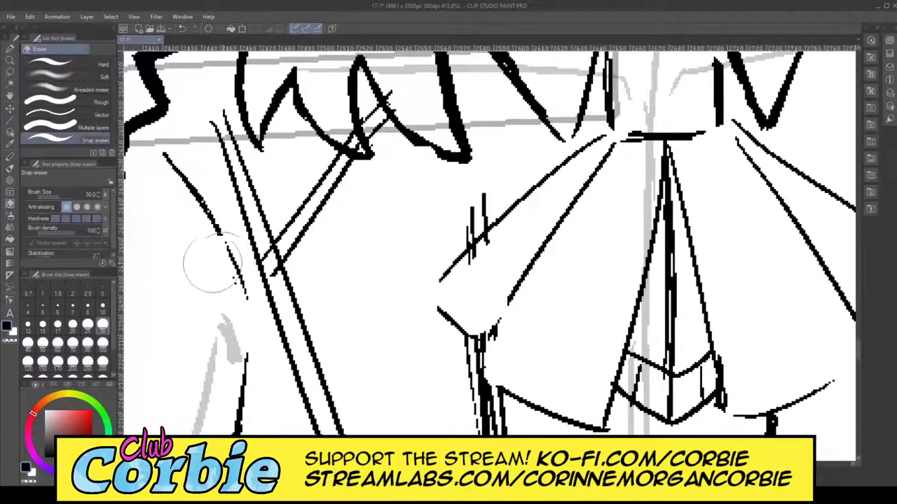
left_click(102, 306)
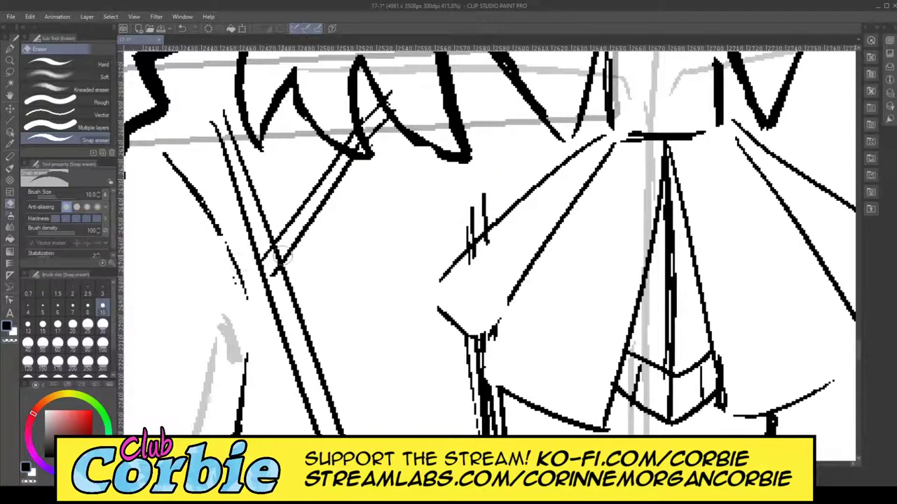
left_click_drag(279, 250, 275, 269)
mouse_move(266, 229)
left_mouse_down()
mouse_move(253, 262)
mouse_move(272, 234)
left_mouse_up()
mouse_move(261, 203)
left_mouse_down()
mouse_move(251, 237)
mouse_move(211, 142)
mouse_move(210, 126)
mouse_move(233, 171)
mouse_move(213, 121)
mouse_move(240, 164)
mouse_move(220, 114)
mouse_move(251, 184)
mouse_move(250, 208)
left_mouse_up()
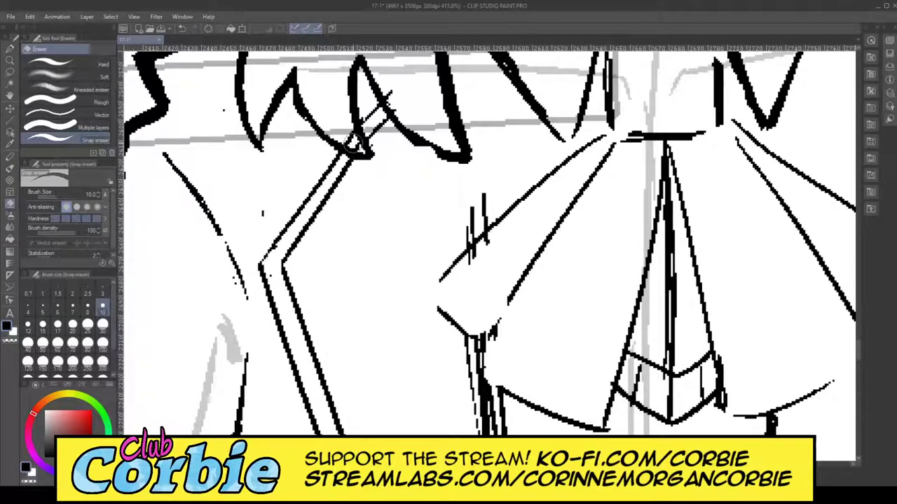
mouse_move(397, 101)
left_mouse_down()
mouse_move(390, 97)
mouse_move(400, 112)
left_mouse_up()
left_click_drag(267, 187, 265, 230)
Step: Thicken the right sleeve's outer line from just below the elbow to the hem with the size 10 Mapping pen
left_click(11, 61)
left_click_drag(349, 136, 306, 141)
left_click_drag(378, 134, 386, 136)
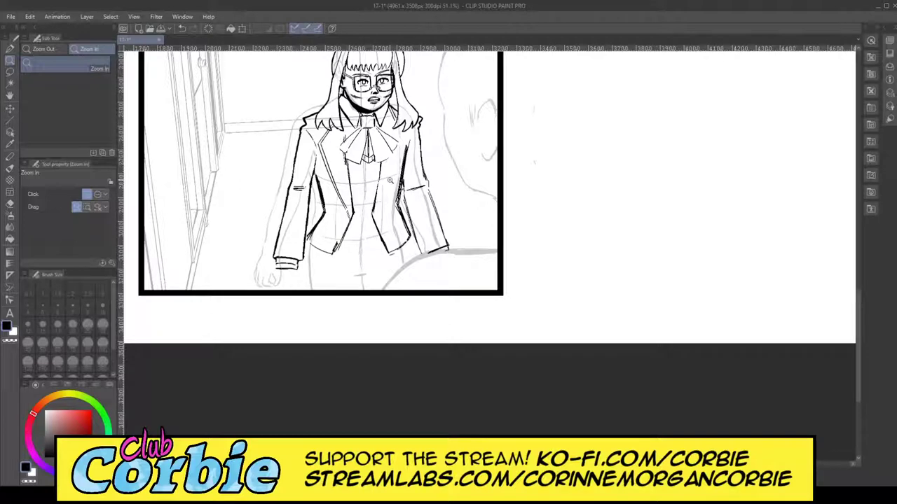
scroll(445, 281, "down", 4)
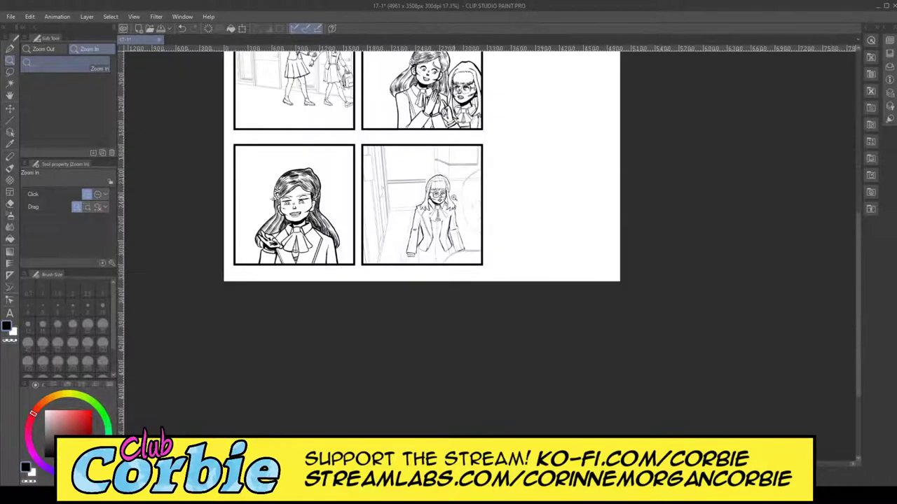
scroll(424, 355, "up", 3)
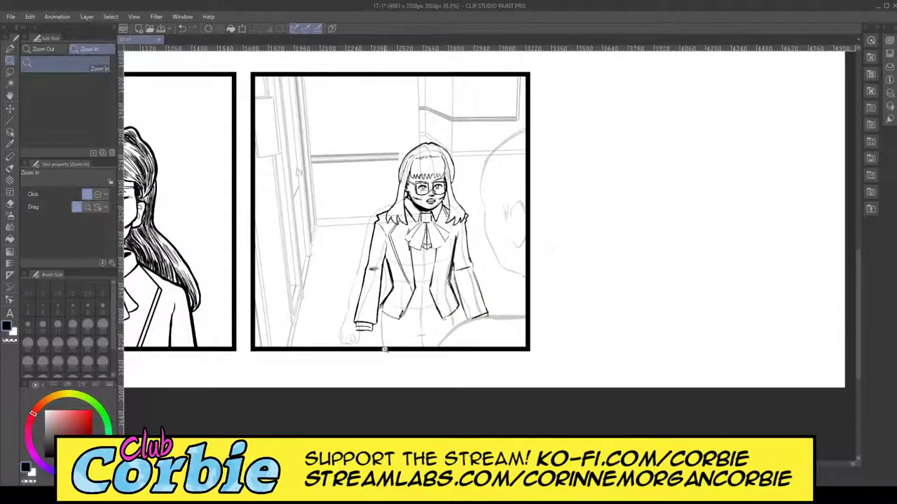
scroll(422, 328, "up", 3)
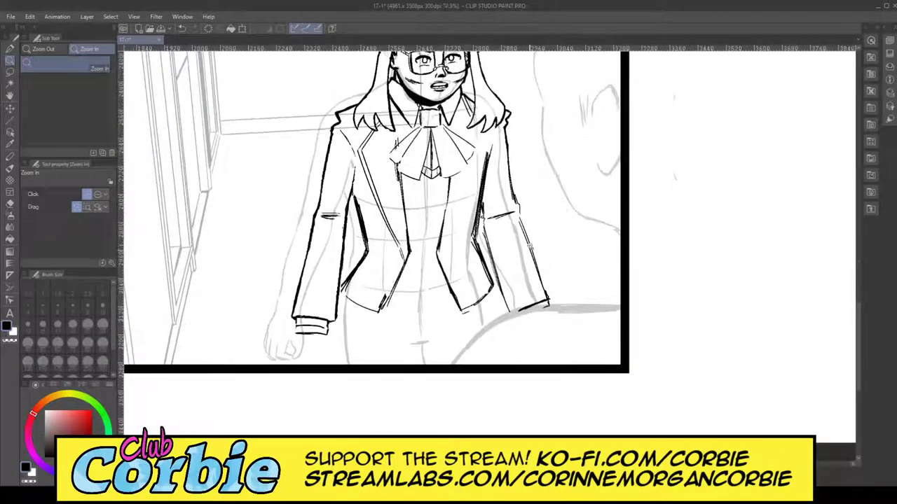
scroll(566, 252, "up", 4)
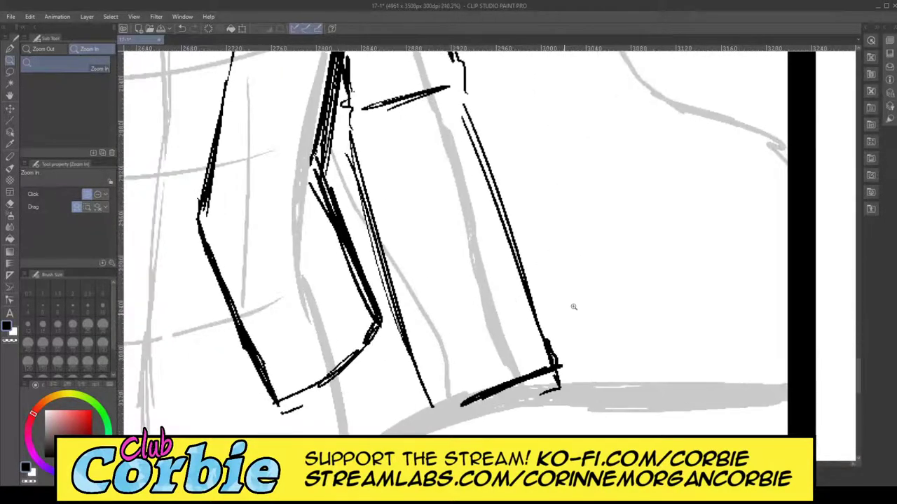
left_click(10, 49)
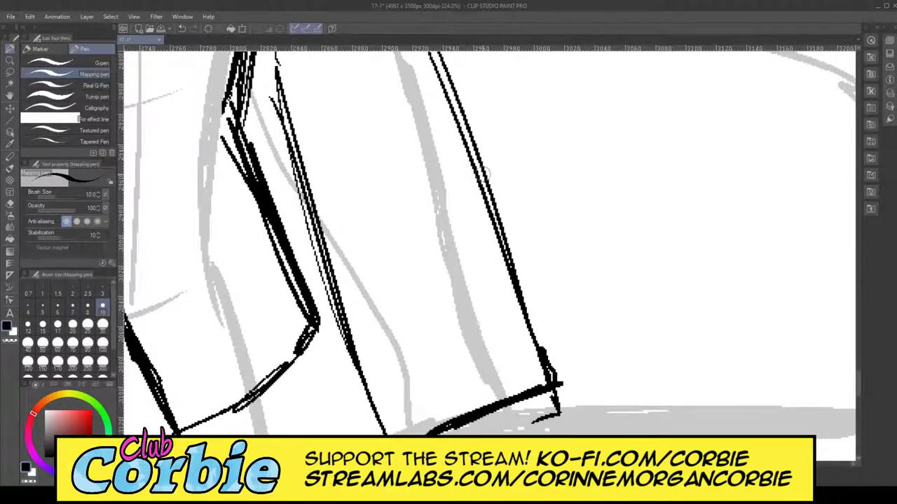
mouse_move(483, 171)
left_mouse_down()
mouse_move(495, 214)
mouse_move(478, 157)
mouse_move(509, 248)
left_mouse_up()
left_click_drag(494, 201, 543, 350)
mouse_move(506, 245)
left_mouse_down()
mouse_move(548, 356)
mouse_move(502, 250)
mouse_move(557, 353)
mouse_move(559, 379)
left_mouse_up()
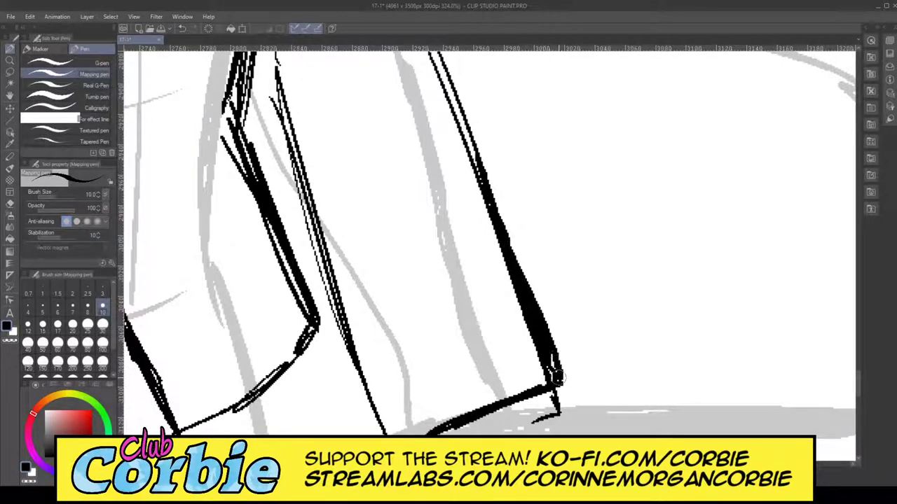
left_click_drag(545, 327, 555, 377)
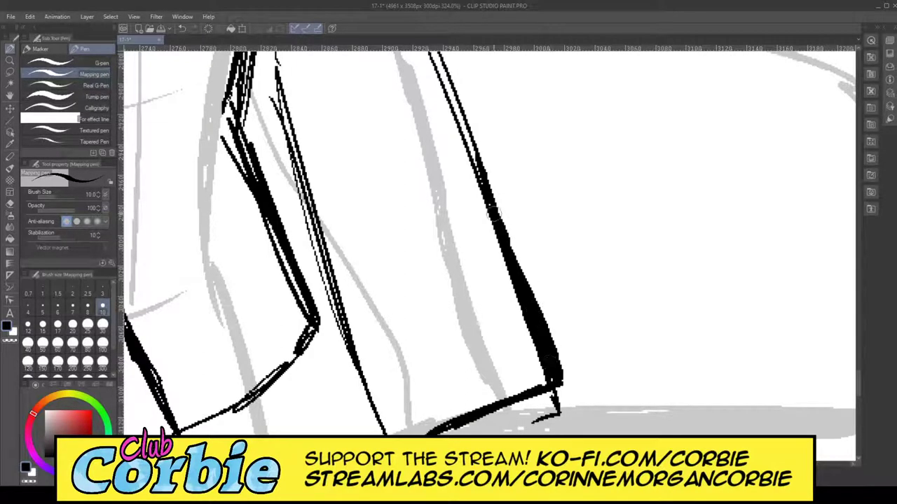
left_click_drag(466, 125, 488, 200)
mouse_move(457, 100)
left_mouse_down()
mouse_move(468, 155)
mouse_move(450, 93)
left_mouse_up()
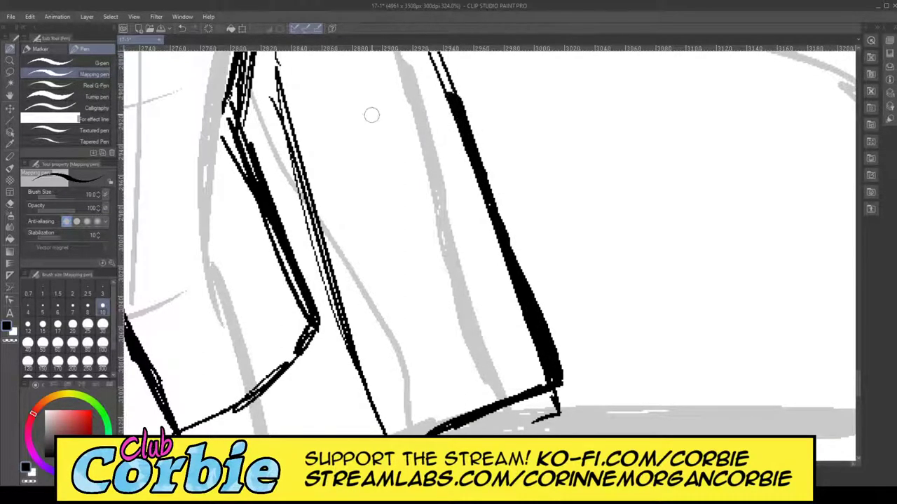
Step: Erase along the outside of the right sleeve's thickened lower line to make it slimmer and straighter
left_click(10, 204)
left_click_drag(520, 255, 559, 378)
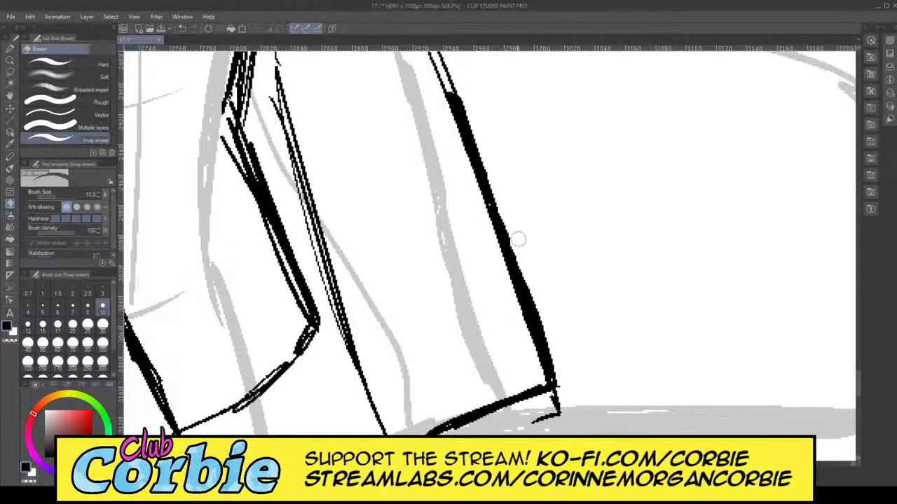
left_click_drag(516, 236, 555, 376)
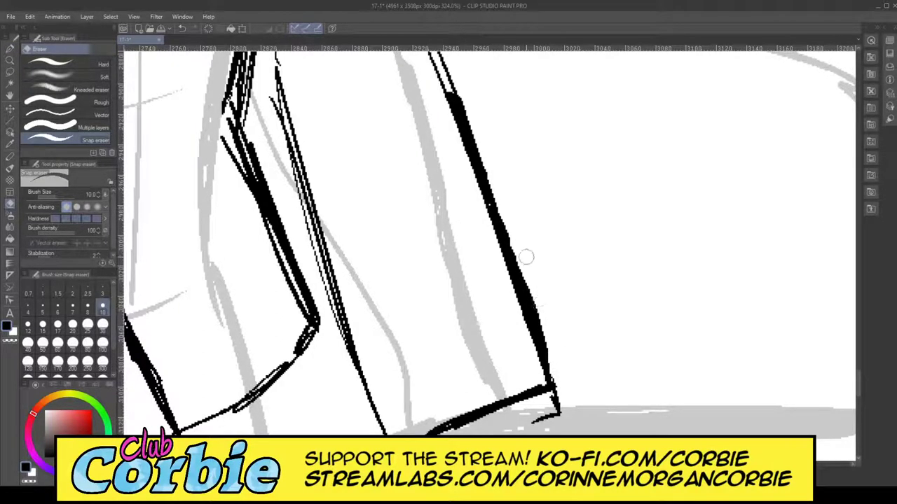
left_click_drag(506, 212, 558, 369)
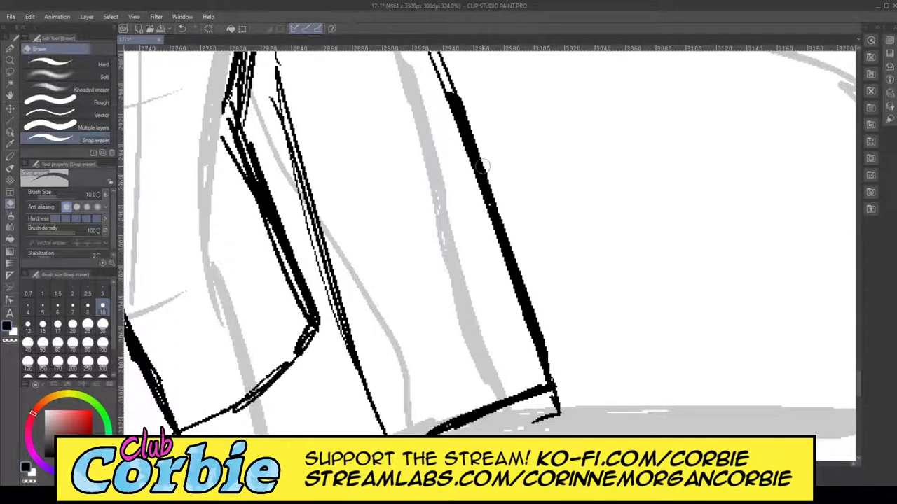
Step: Ink a thick outer elbow contour on the right sleeve, joining the upper arm line to the lower one
left_click(5, 65)
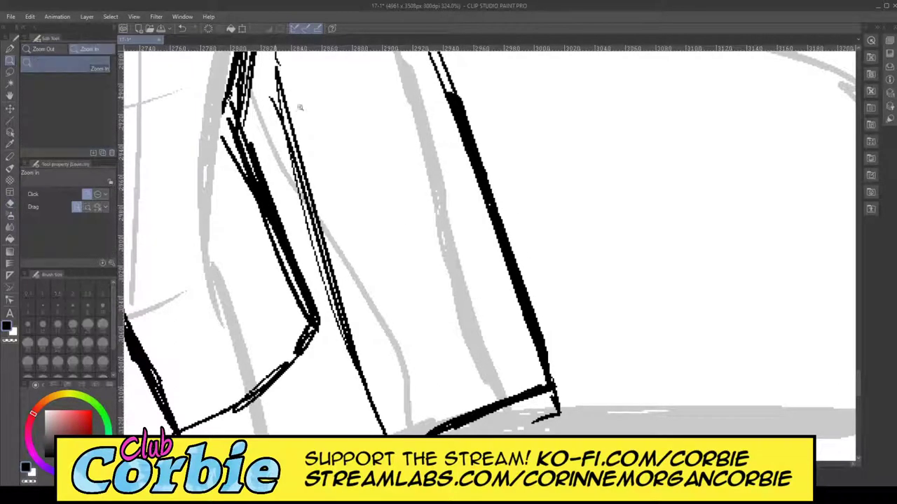
scroll(440, 218, "down", 5)
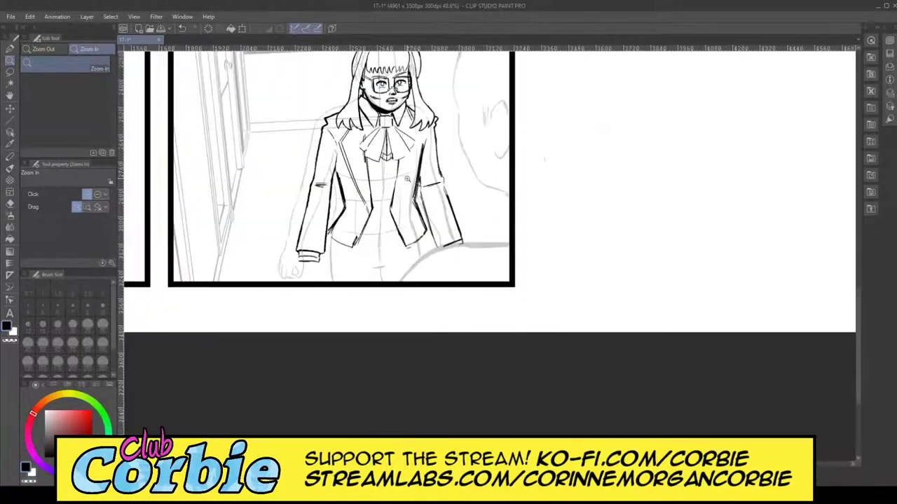
scroll(406, 180, "up", 5)
scroll(515, 156, "up", 4)
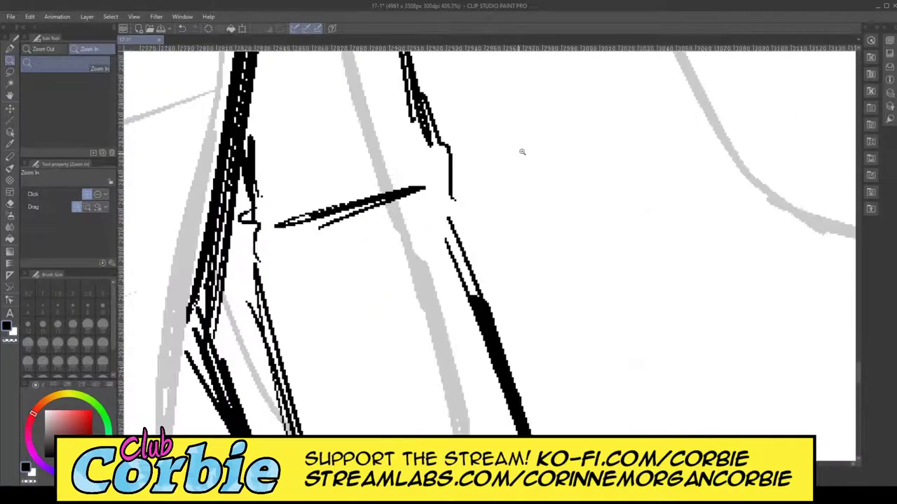
left_click(10, 49)
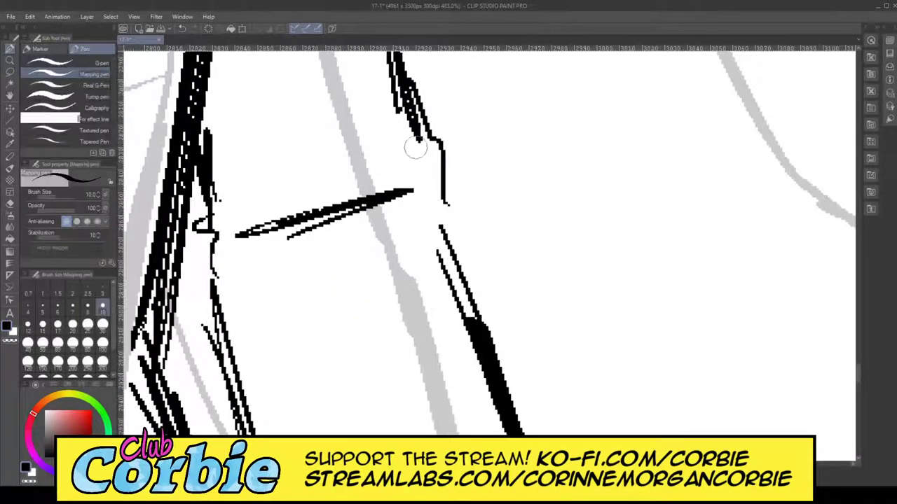
mouse_move(434, 137)
left_mouse_down()
mouse_move(441, 246)
mouse_move(474, 326)
mouse_move(445, 235)
mouse_move(440, 149)
mouse_move(386, 49)
left_mouse_up()
Step: Thicken the lower part of the right sleeve's inner line down to its end and strengthen the corner strokes below the outer hem
left_click(10, 61)
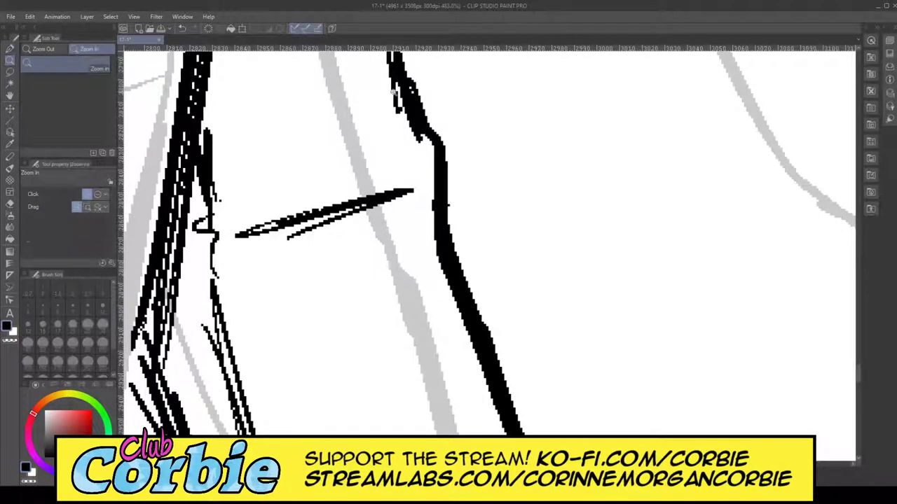
left_click_drag(410, 128, 340, 129)
scroll(381, 102, "up", 5)
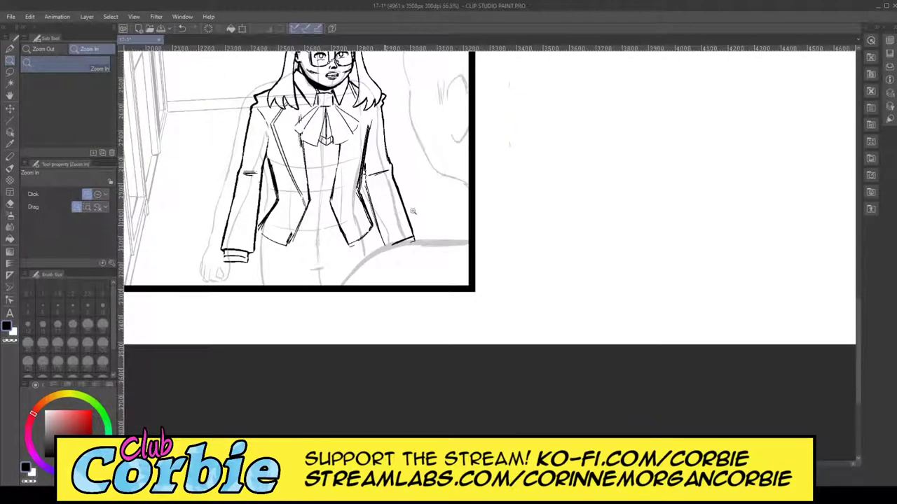
scroll(413, 212, "up", 5)
scroll(385, 191, "up", 2)
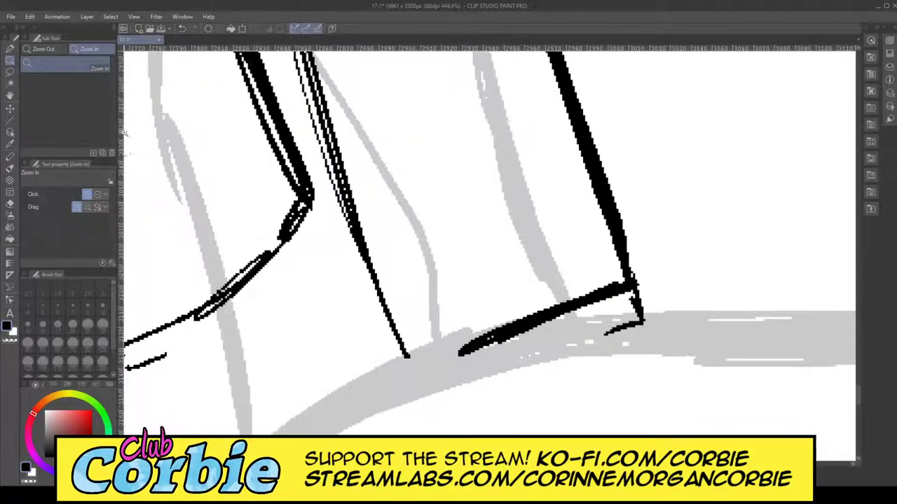
left_click(11, 48)
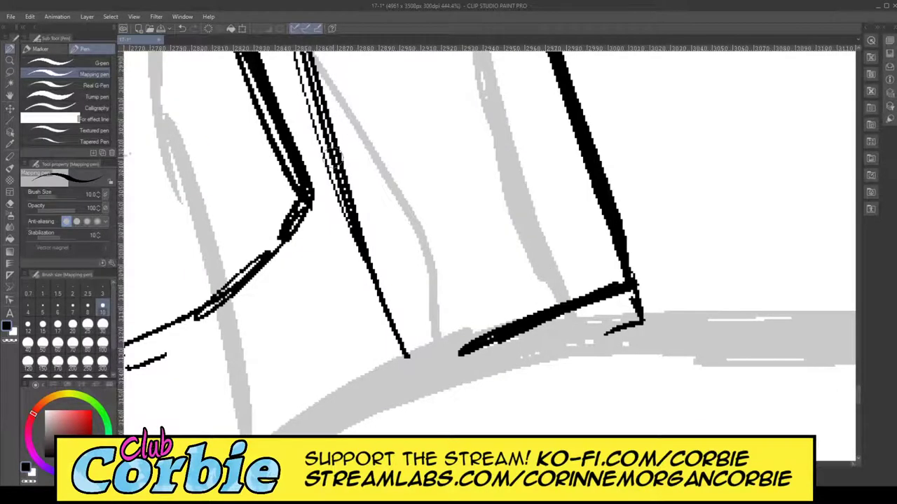
left_click_drag(332, 158, 370, 302)
left_click_drag(345, 201, 394, 342)
left_click_drag(373, 300, 398, 355)
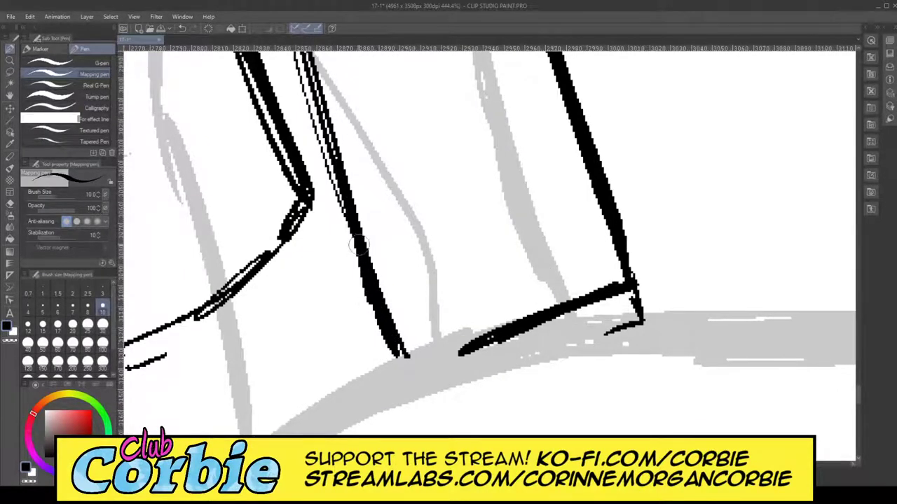
left_click_drag(334, 168, 384, 324)
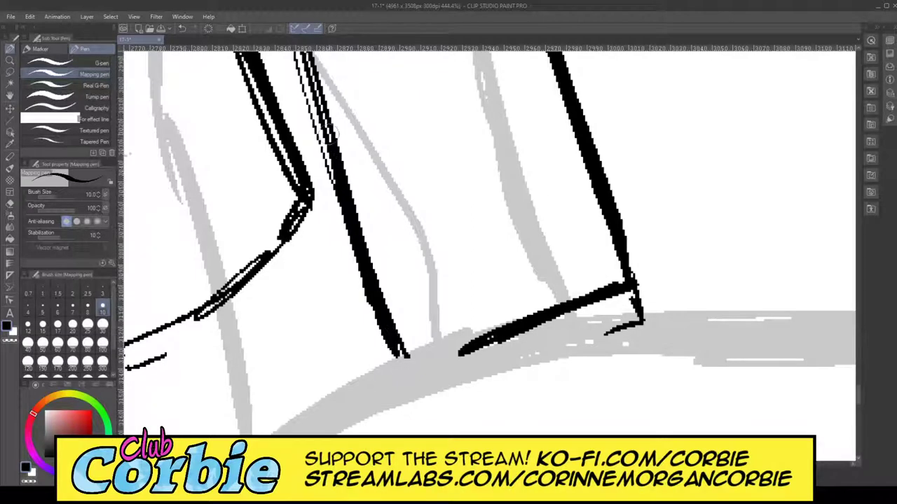
left_click_drag(322, 99, 347, 207)
left_click_drag(320, 115, 332, 168)
left_click_drag(316, 98, 393, 358)
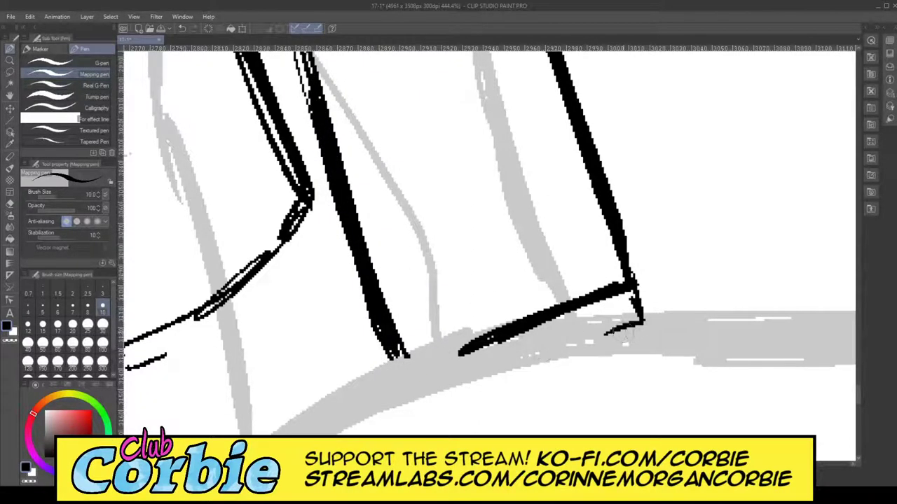
left_click_drag(604, 338, 641, 324)
left_click_drag(627, 283, 641, 324)
Step: Fill and thicken the upper part of the right sleeve's inner line up to the elbow
left_click_drag(858, 394, 857, 383)
left_click_drag(274, 175, 318, 317)
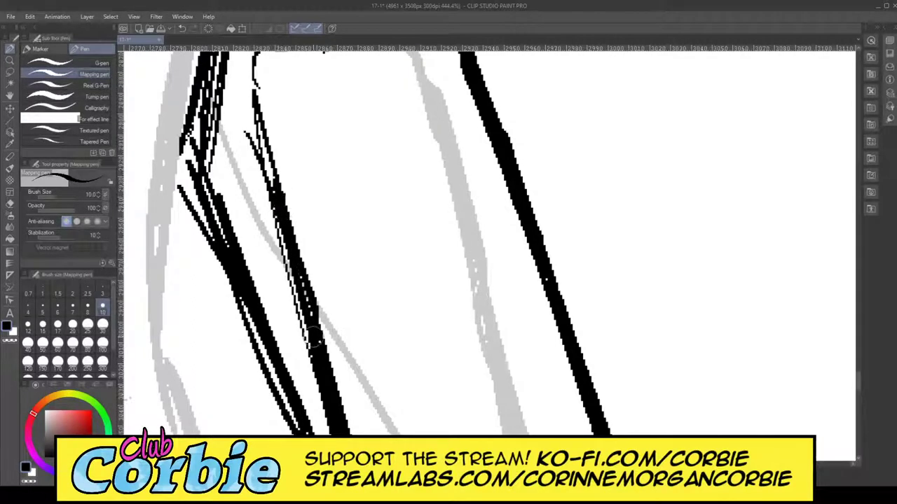
left_click_drag(281, 203, 314, 355)
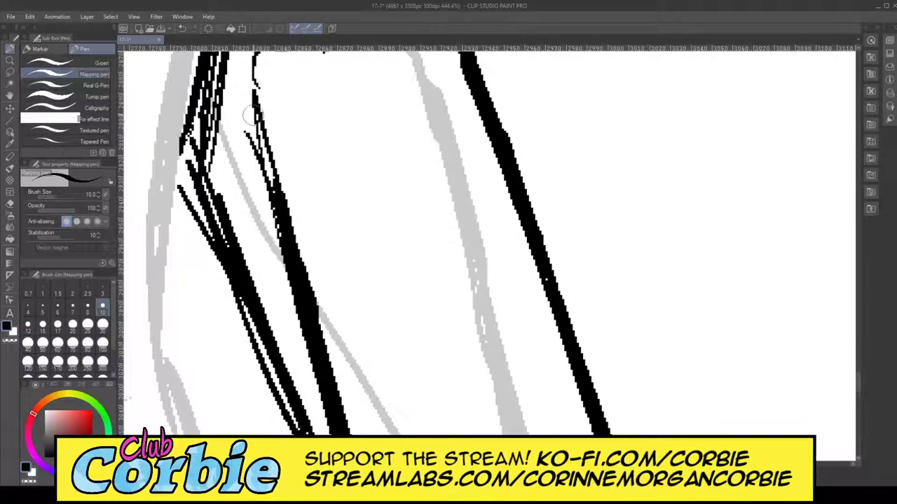
mouse_move(253, 116)
left_mouse_down()
mouse_move(268, 132)
mouse_move(276, 204)
left_mouse_up()
mouse_move(253, 83)
left_mouse_down()
mouse_move(271, 170)
mouse_move(246, 72)
mouse_move(259, 151)
left_mouse_up()
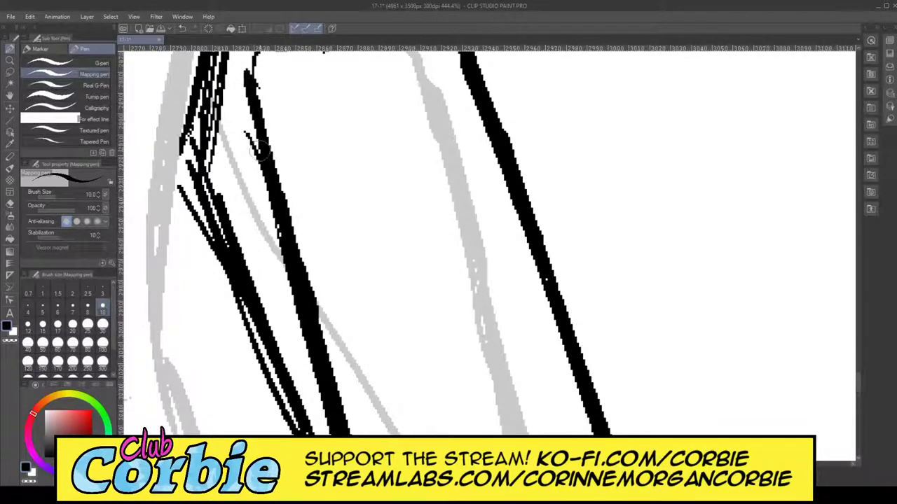
left_click(11, 61)
left_click_drag(388, 208, 307, 291)
left_click_drag(390, 181, 362, 217)
left_click_drag(383, 153, 410, 134)
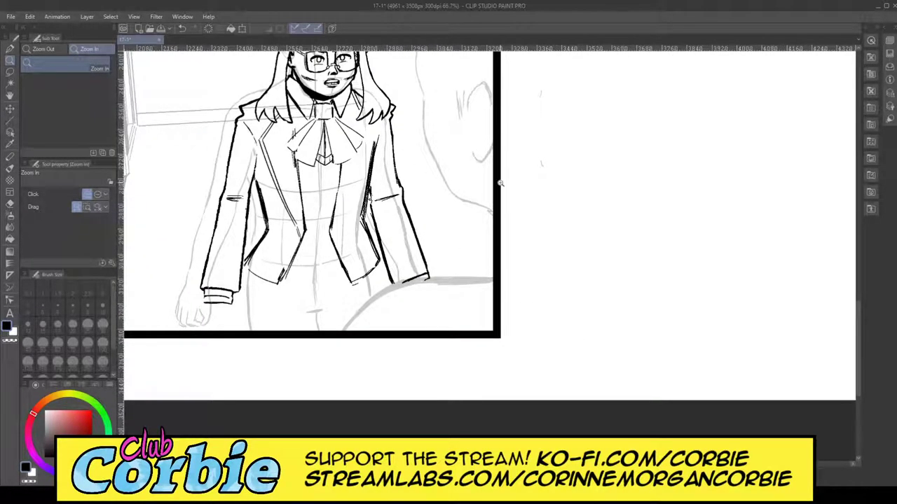
Step: Fill and thicken the right sleeve's outer line just above the elbow, then erase its ragged inner edge to smooth it
left_click_drag(424, 152, 464, 163)
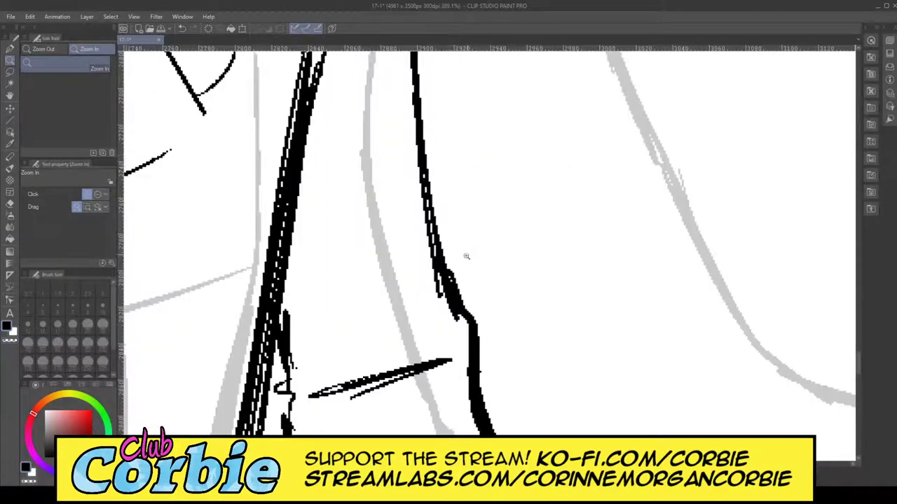
left_click_drag(467, 256, 478, 253)
left_click(10, 50)
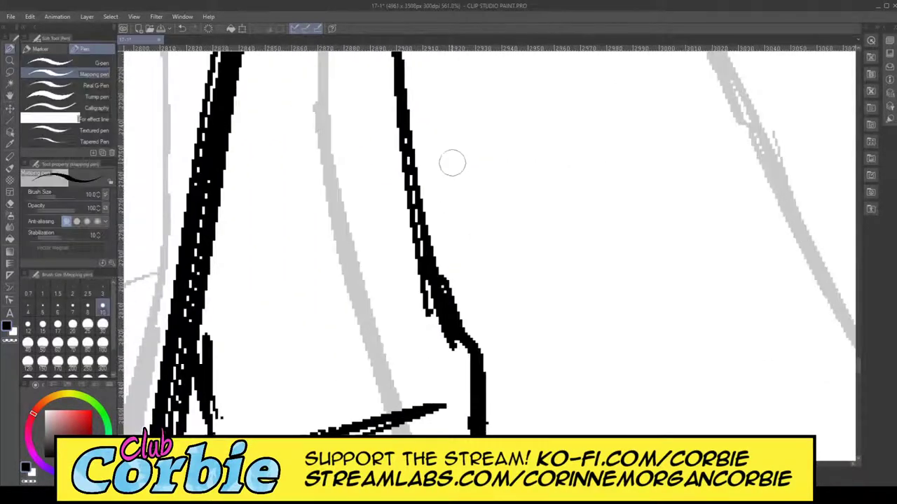
left_click_drag(405, 162, 430, 276)
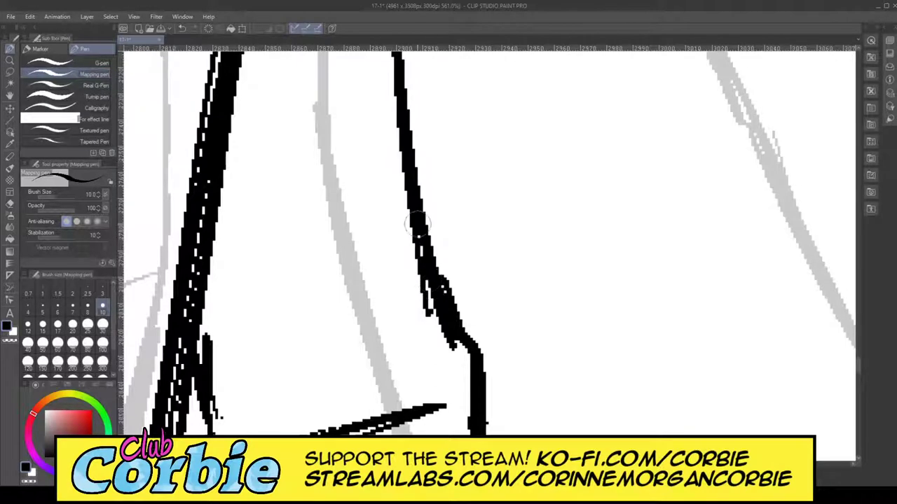
left_click_drag(415, 226, 435, 283)
mouse_move(419, 208)
left_mouse_down()
mouse_move(441, 300)
mouse_move(434, 284)
mouse_move(474, 363)
mouse_move(403, 185)
mouse_move(396, 84)
mouse_move(431, 267)
mouse_move(475, 365)
mouse_move(405, 181)
mouse_move(396, 63)
mouse_move(402, 142)
mouse_move(443, 316)
mouse_move(406, 258)
mouse_move(439, 354)
mouse_move(415, 273)
mouse_move(428, 316)
left_mouse_up()
left_click(14, 205)
left_click_drag(374, 128, 455, 357)
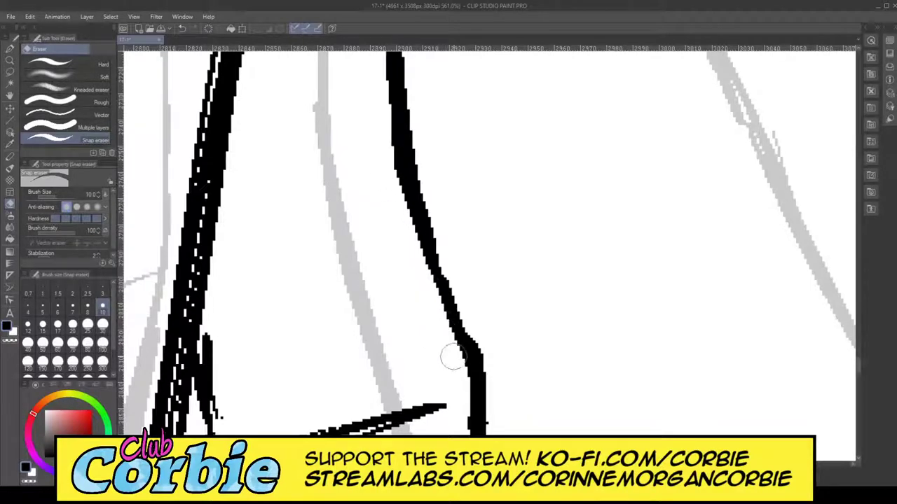
Step: Thicken the inner side of the right sleeve's outer line along the upper arm below the shoulder
left_click(10, 61)
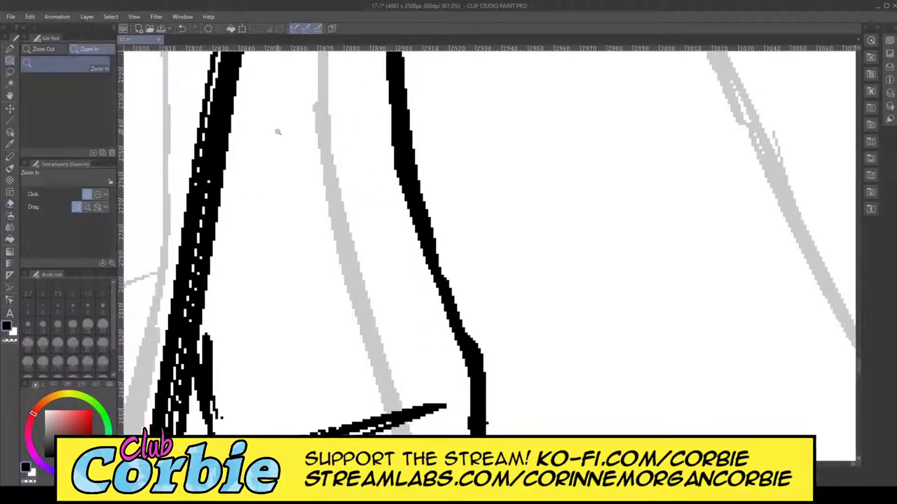
left_click_drag(428, 216, 235, 434)
left_click_drag(420, 248, 456, 212)
scroll(477, 145, "up", 1)
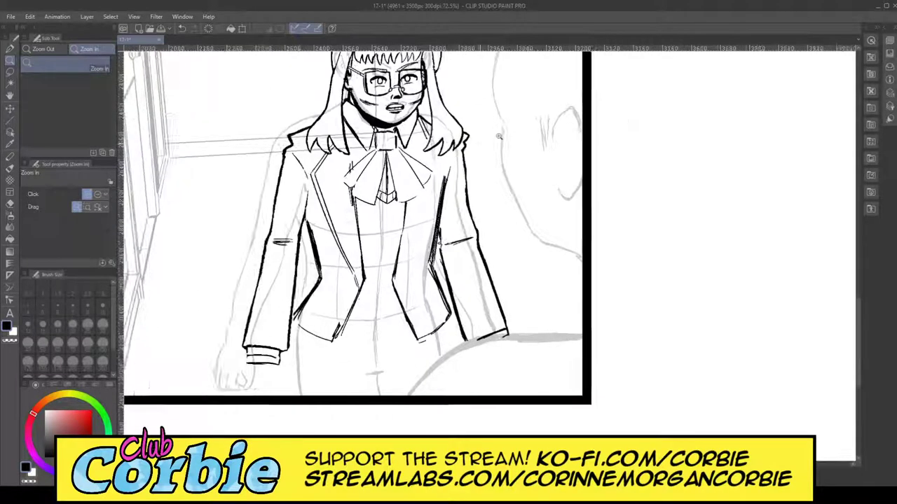
scroll(475, 225, "up", 1)
scroll(491, 204, "up", 4)
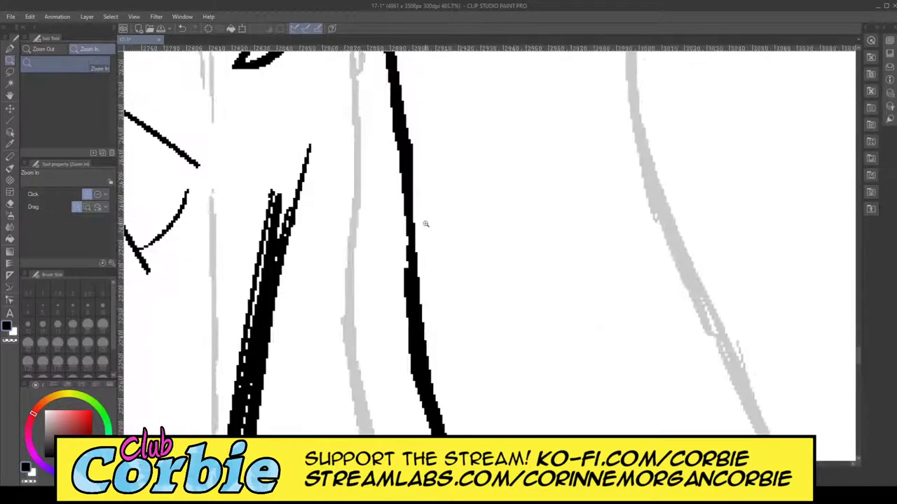
scroll(266, 168, "up", 1)
key("p")
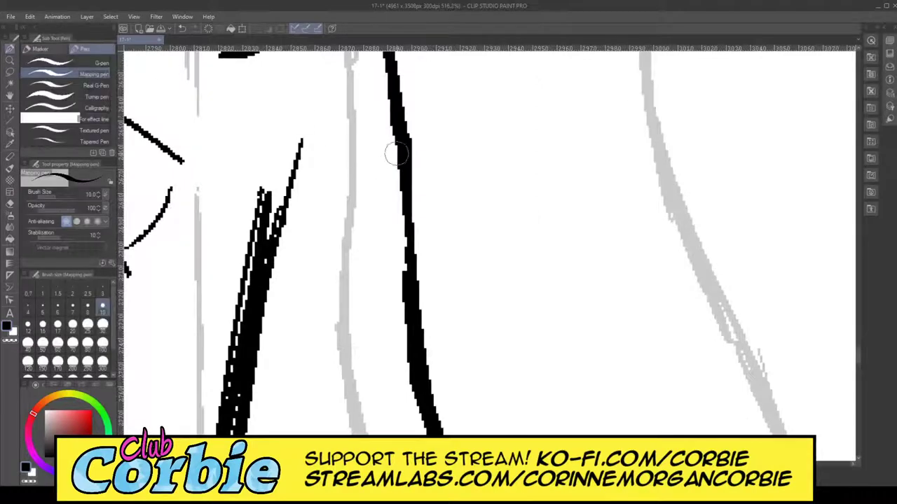
left_click_drag(405, 217, 405, 279)
mouse_move(394, 143)
left_mouse_down()
mouse_move(413, 317)
mouse_move(388, 91)
left_mouse_up()
Step: Examine the inked jacket and sleeves against the whole figure and panel
left_click(10, 61)
left_click_drag(506, 192, 385, 253)
scroll(494, 185, "up", 4)
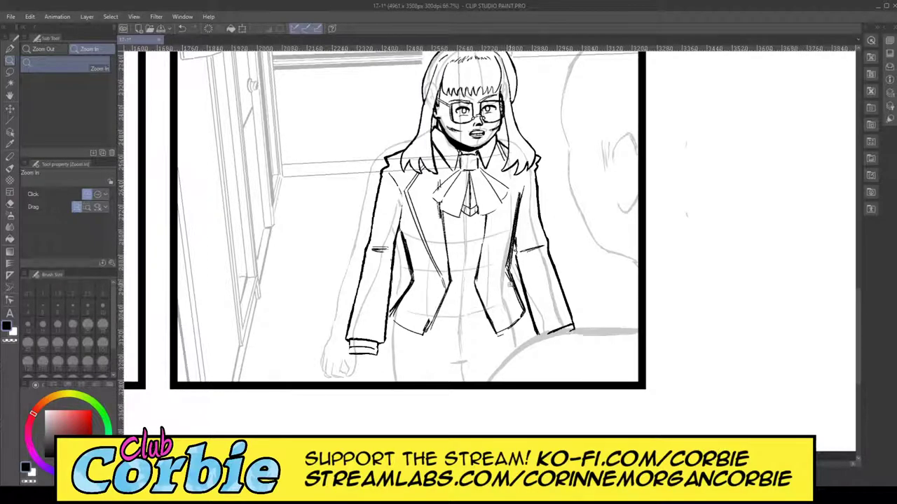
scroll(534, 303, "up", 3)
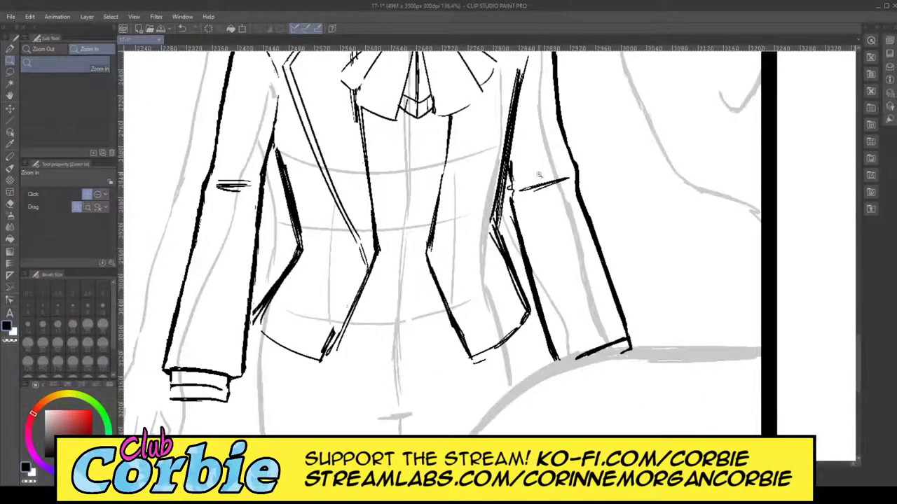
scroll(530, 241, "down", 4)
scroll(559, 162, "up", 3)
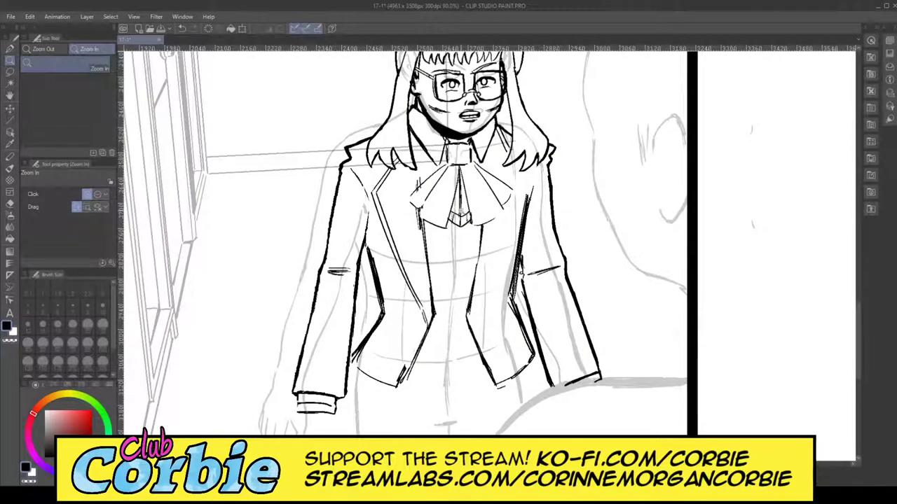
scroll(449, 294, "down", 4)
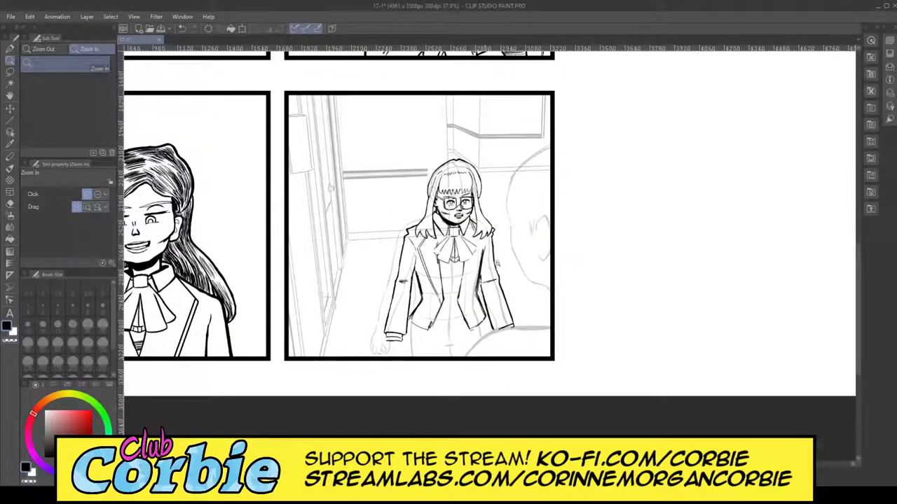
scroll(496, 262, "up", 3)
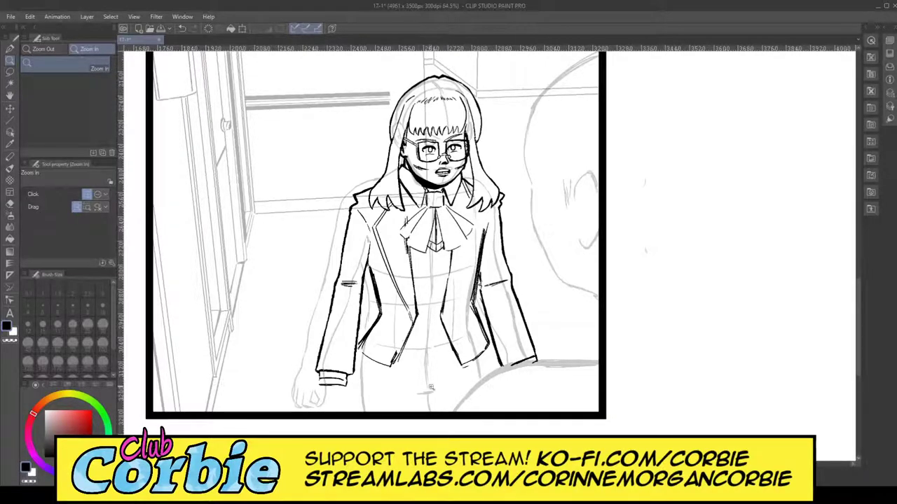
Step: Ink the lower end of the left jacket front's opening edge down to a corner and join it to the hem
left_click_drag(420, 371, 421, 333)
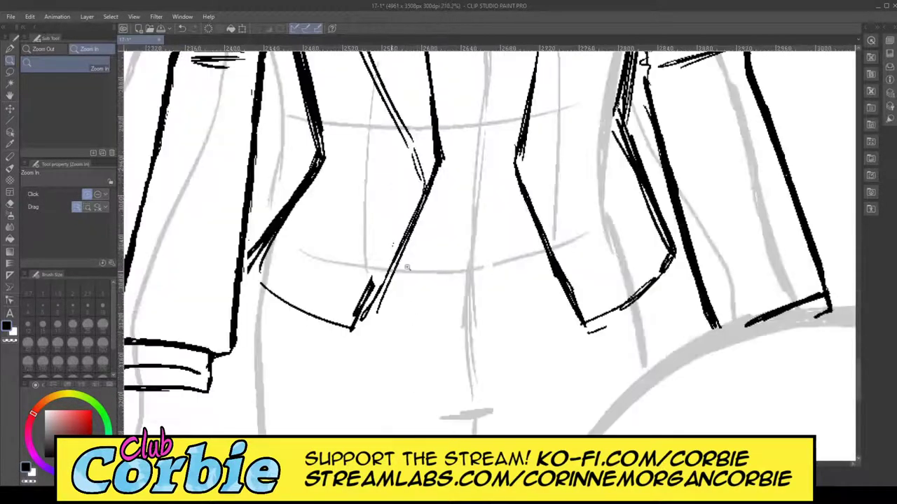
left_click_drag(419, 262, 408, 283)
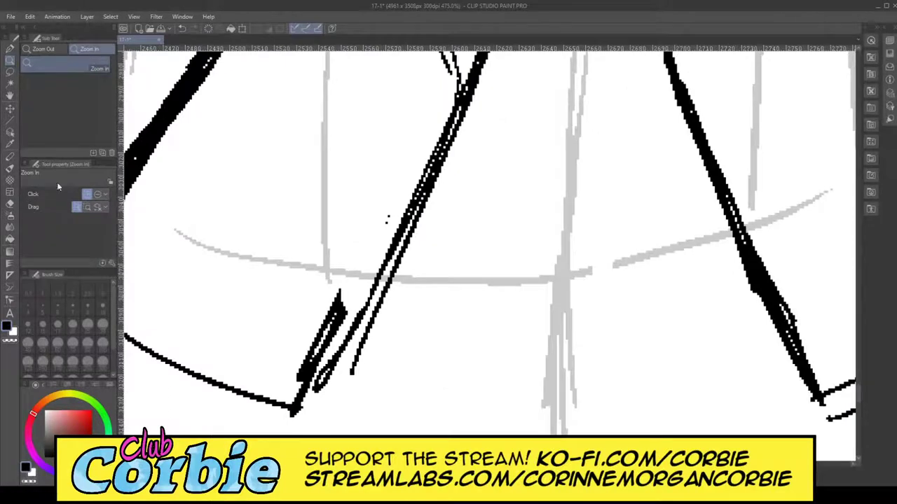
left_click(9, 45)
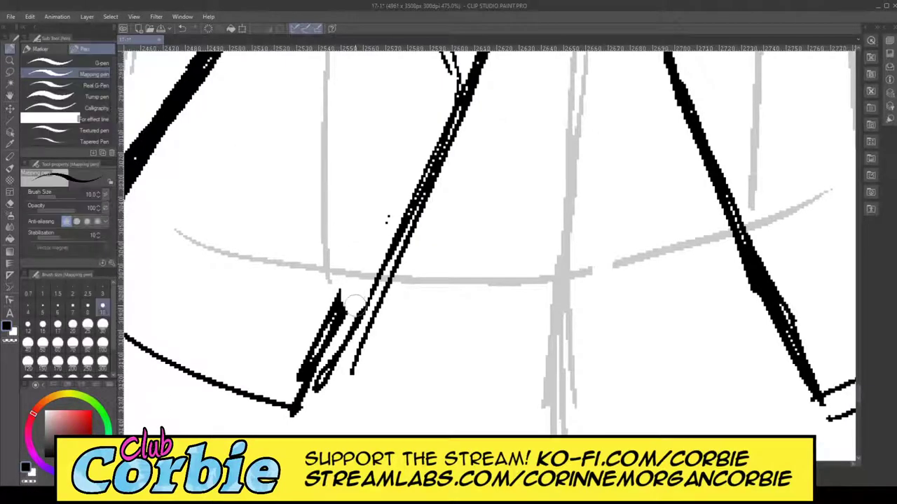
mouse_move(379, 302)
left_mouse_down()
mouse_move(340, 406)
mouse_move(356, 355)
mouse_move(335, 409)
mouse_move(293, 409)
left_mouse_up()
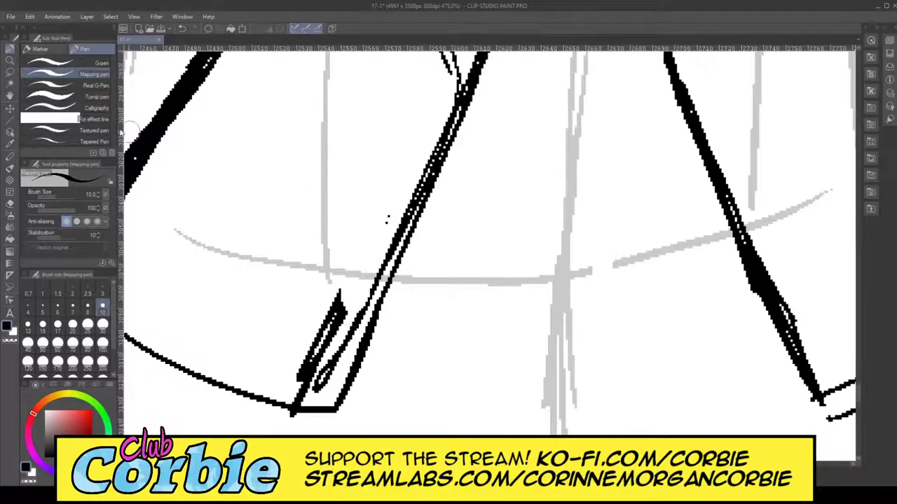
Step: Ink a parallel inner line from waist to hem on the right jacket front and thicken its opening edge
left_click(9, 61)
left_click_drag(346, 245, 175, 301)
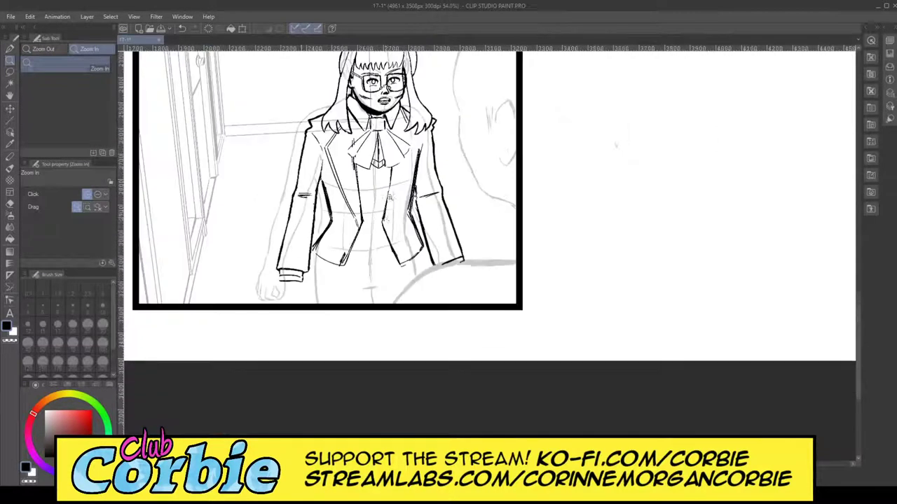
scroll(414, 201, "up", 5)
scroll(423, 321, "up", 4)
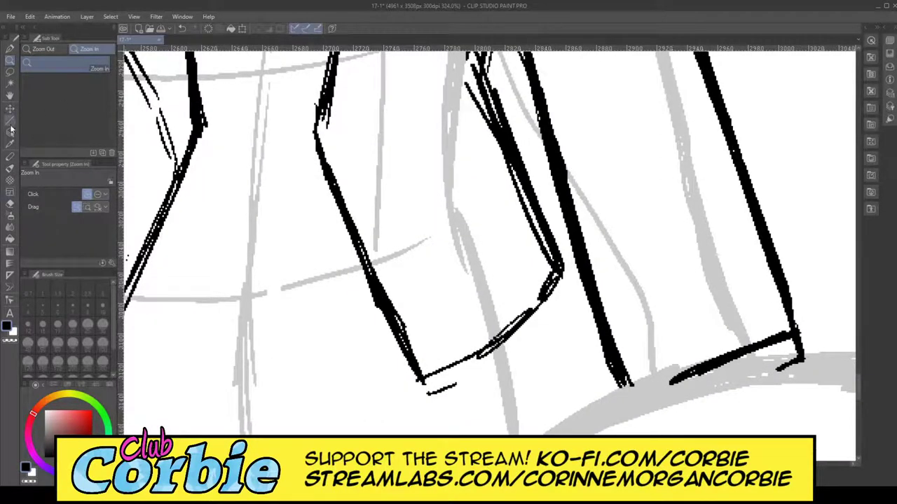
left_click(10, 131)
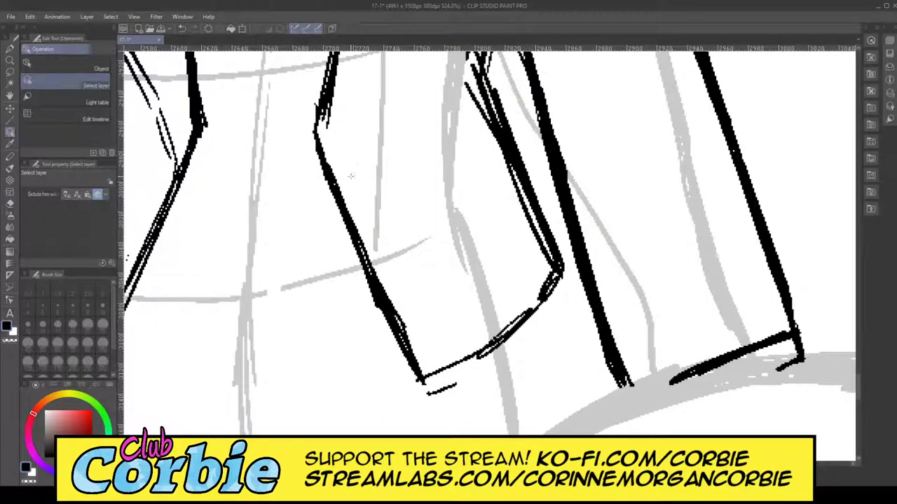
left_click(10, 49)
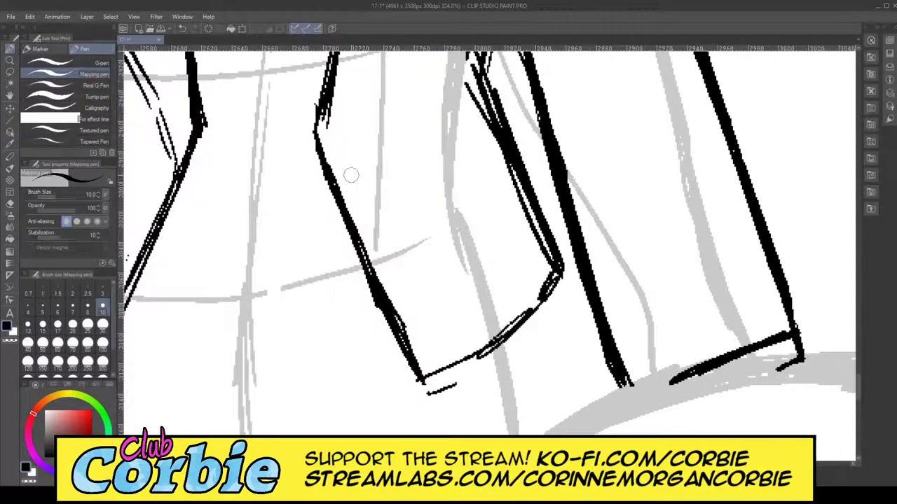
left_click_drag(325, 124, 452, 364)
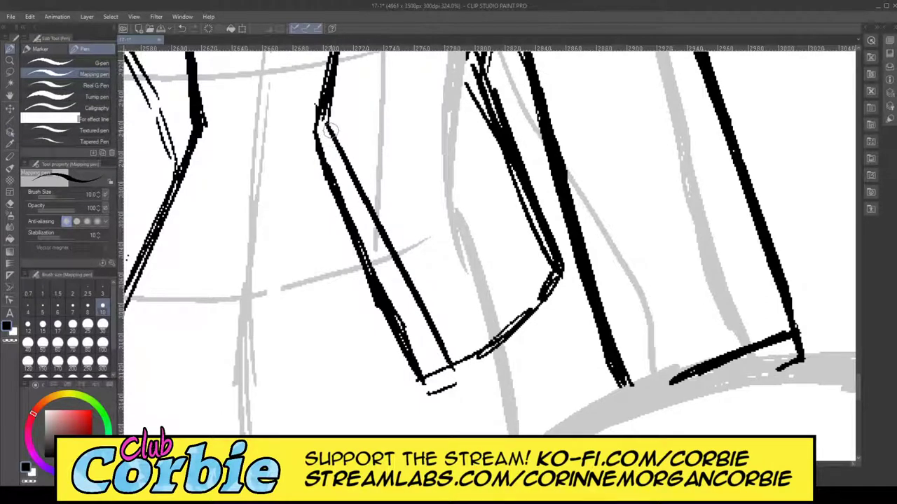
left_click_drag(330, 191, 431, 381)
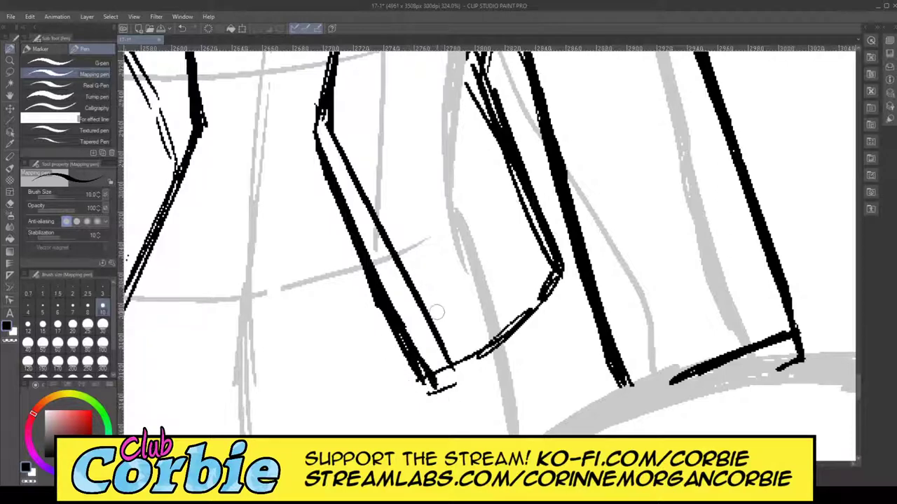
Step: Erase the stray strokes below the right jacket front's hem, slim the hem line, and clean the opening edge's outer side
key("e")
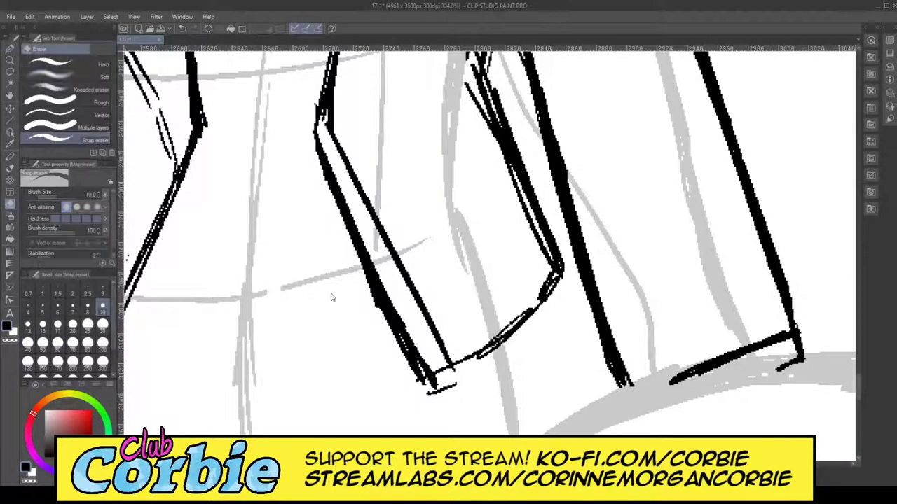
mouse_move(455, 386)
left_mouse_down()
mouse_move(418, 393)
mouse_move(467, 371)
mouse_move(413, 391)
mouse_move(474, 362)
mouse_move(553, 302)
left_mouse_up()
left_click_drag(373, 323, 400, 376)
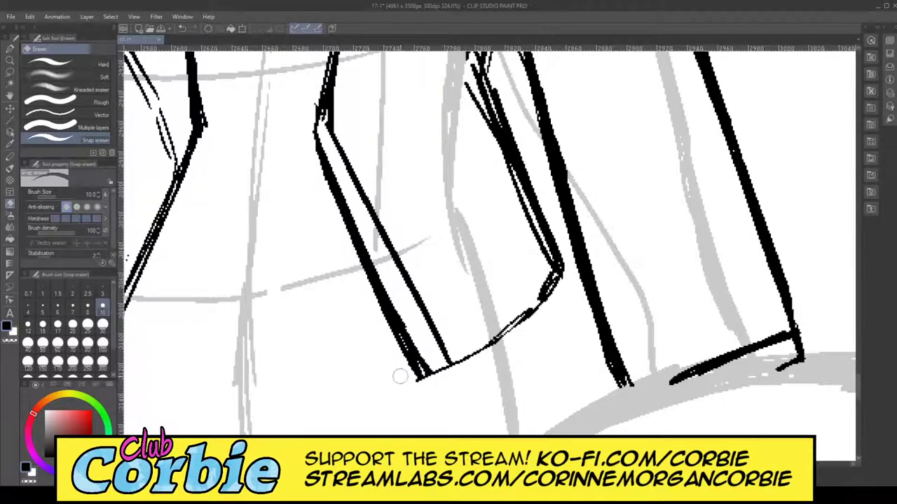
Step: With the Mapping pen at 100 opacity, ink the two curved edges of a waistband between the lower jacket fronts
left_click(10, 61)
left_click_drag(390, 205, 342, 260)
scroll(341, 261, "down", 4)
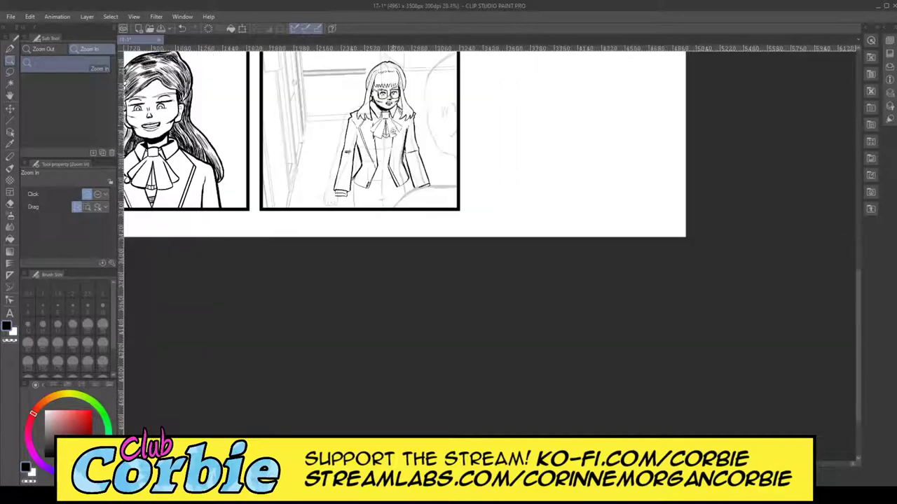
scroll(419, 107, "up", 3)
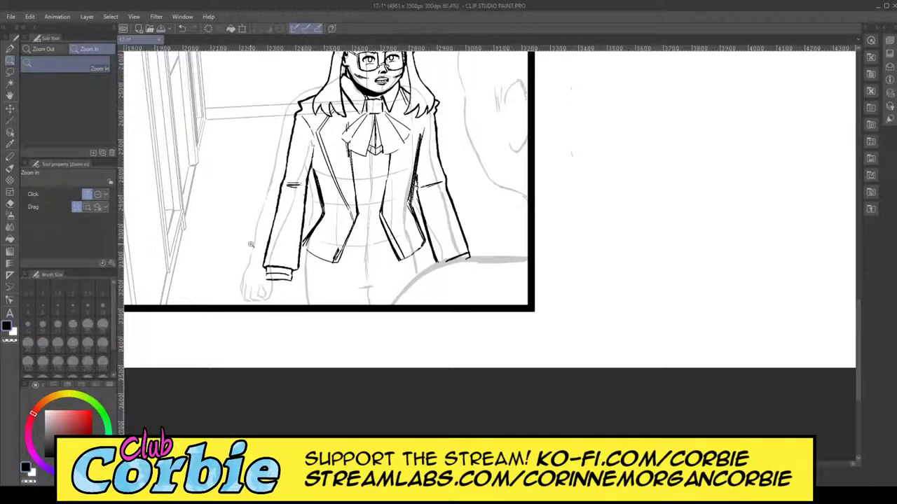
left_click_drag(383, 232, 418, 223)
left_click(10, 49)
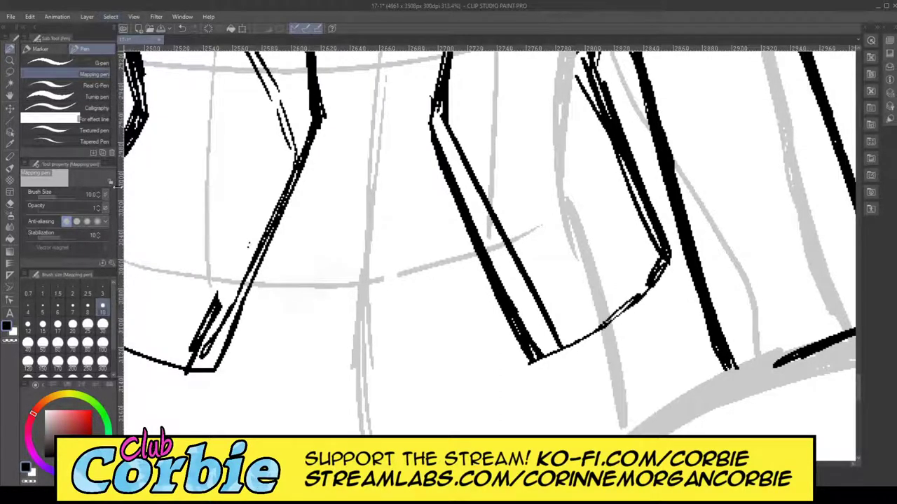
left_click(58, 209)
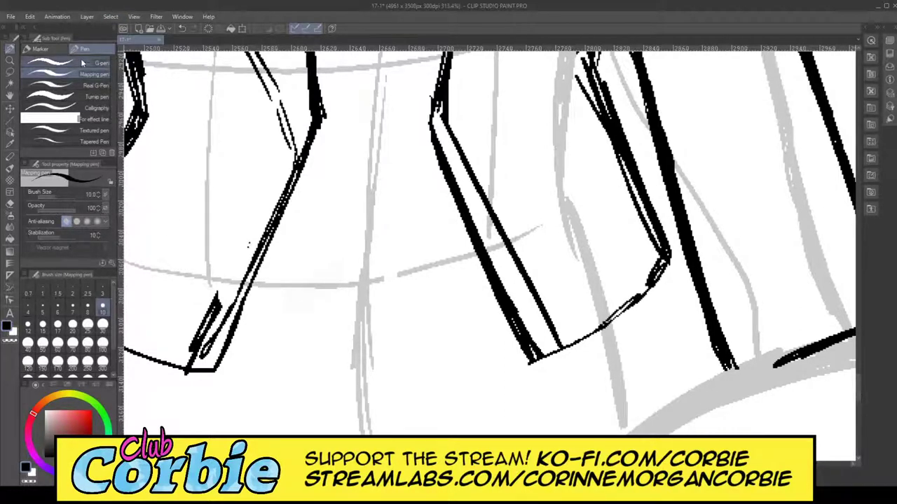
left_click(39, 30)
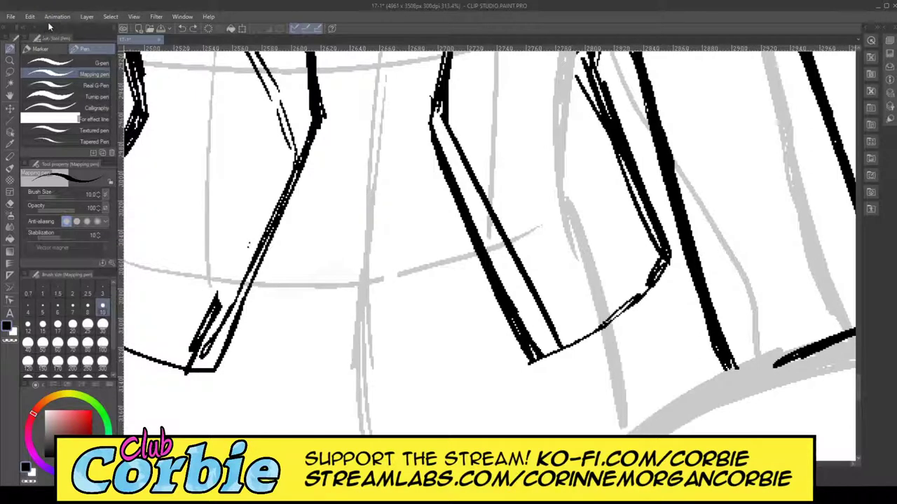
left_click(30, 17)
mouse_move(252, 285)
left_mouse_down()
mouse_move(456, 268)
mouse_move(476, 243)
mouse_move(438, 263)
mouse_move(477, 258)
left_mouse_up()
left_click_drag(265, 249, 469, 222)
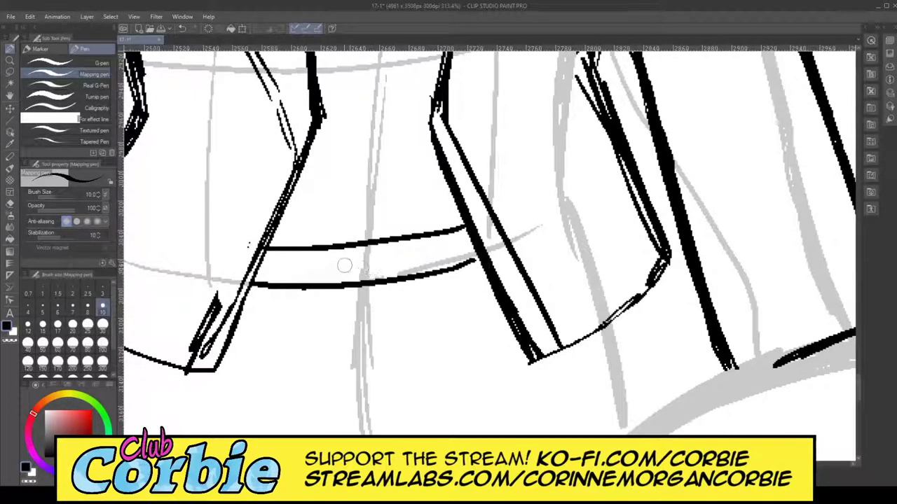
Step: Divide the waistband with four short, evenly spaced vertical lines between its upper and lower edges
left_click_drag(280, 249, 281, 286)
left_click_drag(337, 248, 339, 285)
left_click_drag(393, 241, 396, 278)
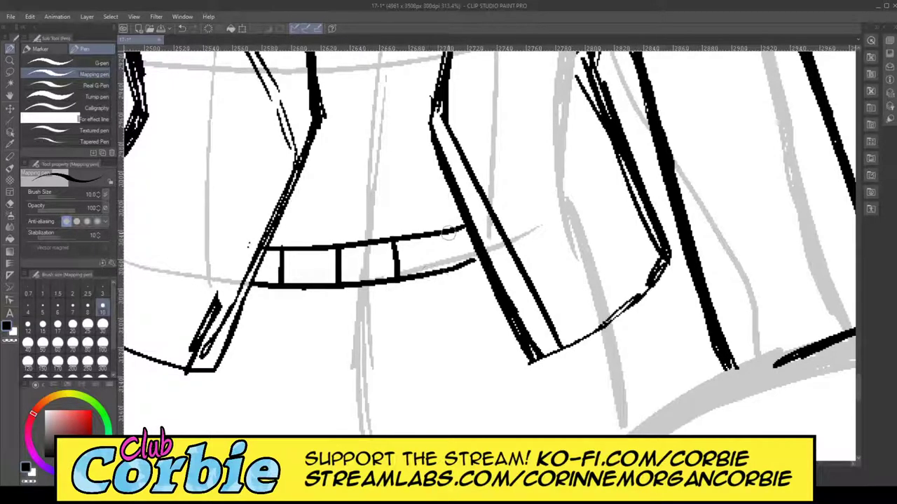
mouse_move(449, 233)
left_mouse_down()
mouse_move(450, 260)
mouse_move(477, 258)
left_mouse_up()
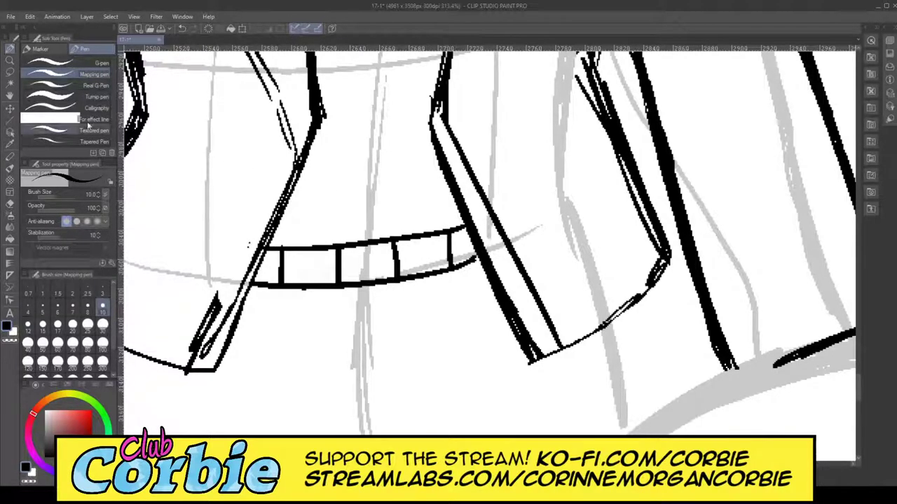
left_click(10, 60)
left_click_drag(256, 238, 267, 245)
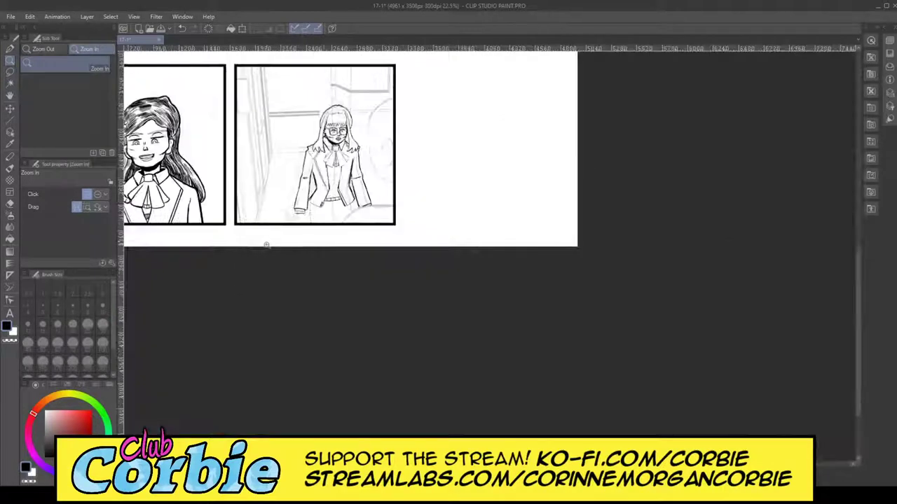
left_click_drag(354, 218, 315, 224)
left_click_drag(348, 182, 521, 202)
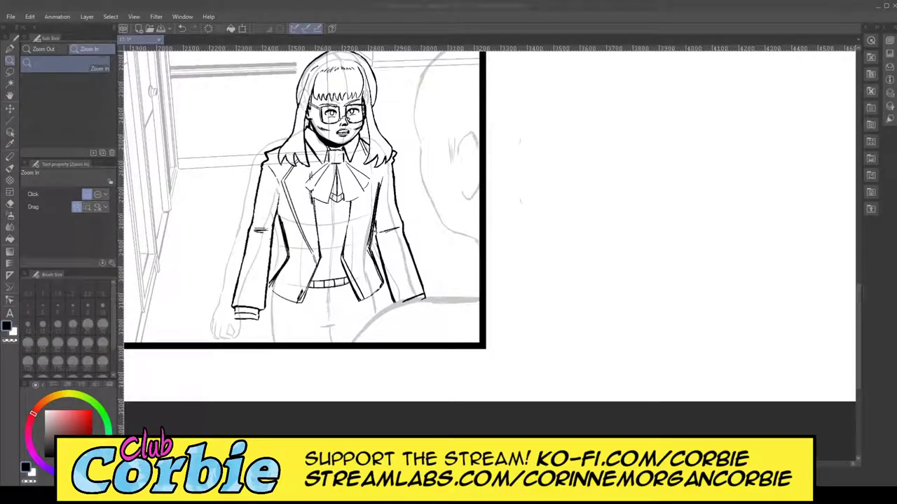
Step: Ink a band of closely spaced, slightly slanted lines across the shirt between the jacket fronts and erase their overshooting ends
left_click(452, 22)
left_click_drag(335, 218, 410, 220)
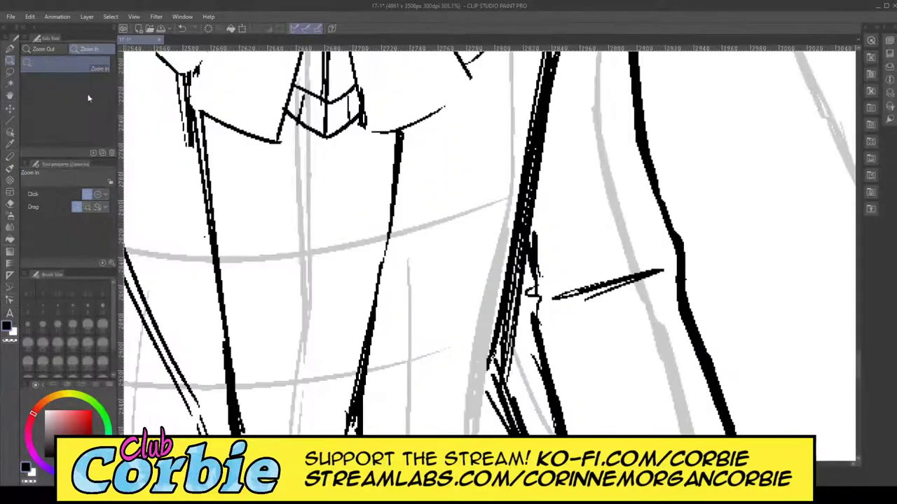
left_click(13, 48)
left_click_drag(218, 265, 387, 241)
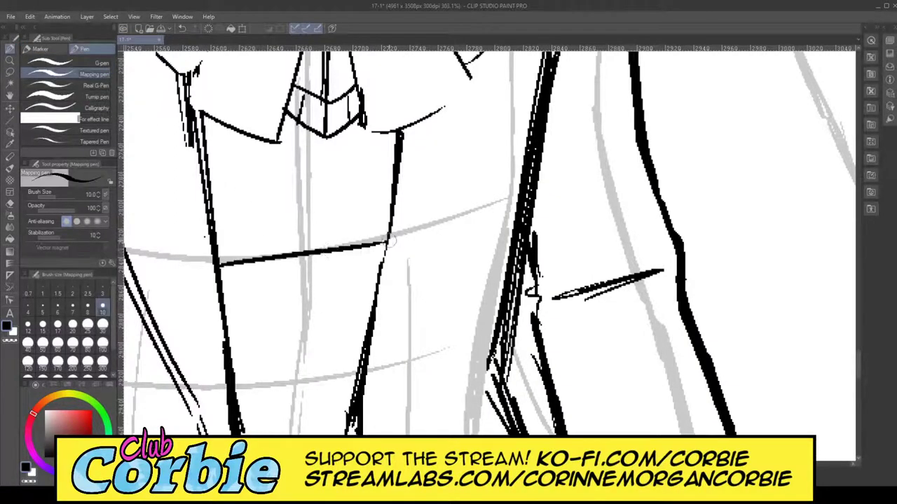
left_click_drag(226, 274, 390, 248)
mouse_move(223, 281)
left_mouse_down()
mouse_move(408, 257)
mouse_move(389, 268)
left_mouse_up()
left_click_drag(227, 302, 382, 279)
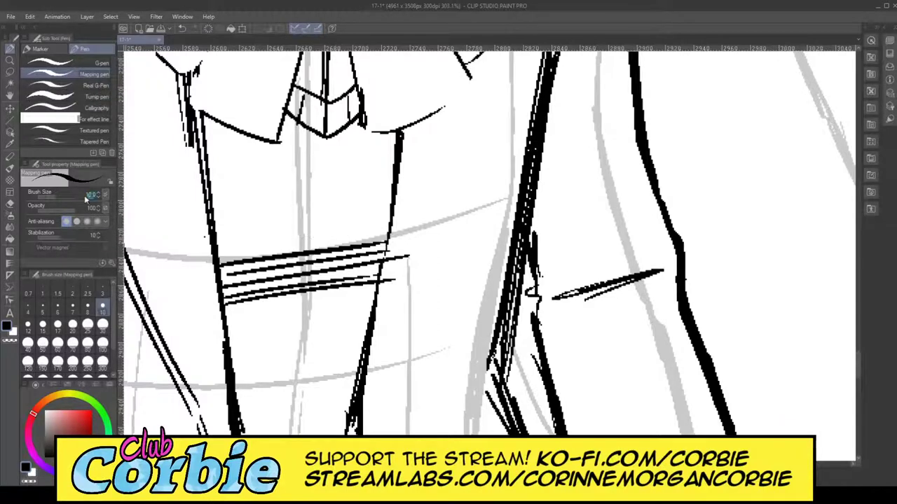
left_click(11, 204)
left_click_drag(392, 241, 395, 285)
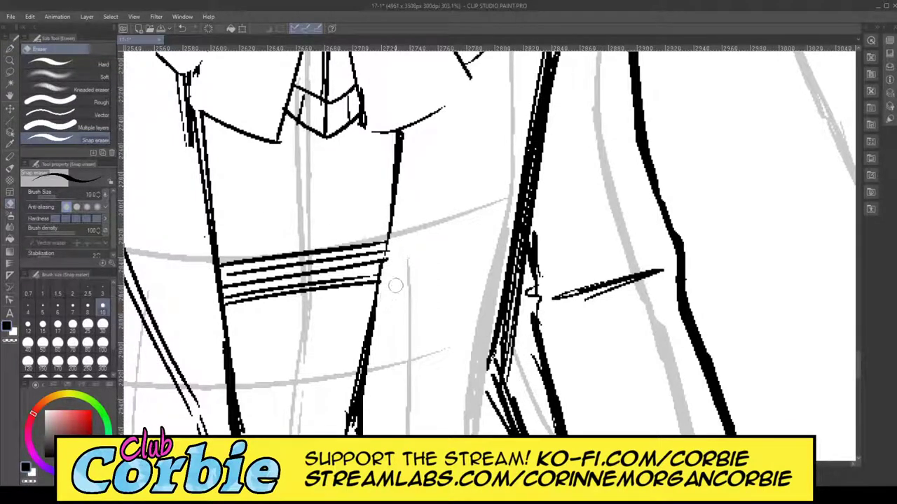
Step: With the Mapping pen at size 10, ink a parallel inner line from waist to hem on the left jacket front
left_click(11, 62)
left_click_drag(341, 227, 278, 257)
left_click_drag(357, 207, 362, 206)
left_click(344, 216)
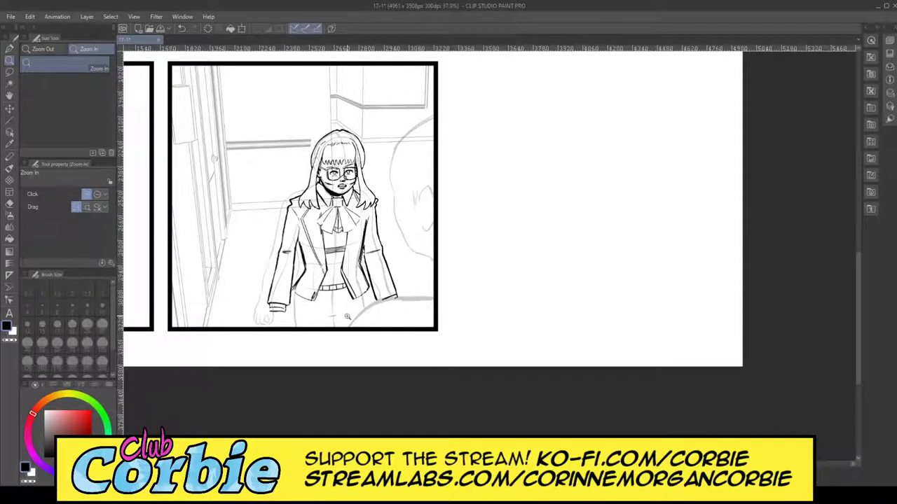
left_click_drag(309, 289, 382, 268)
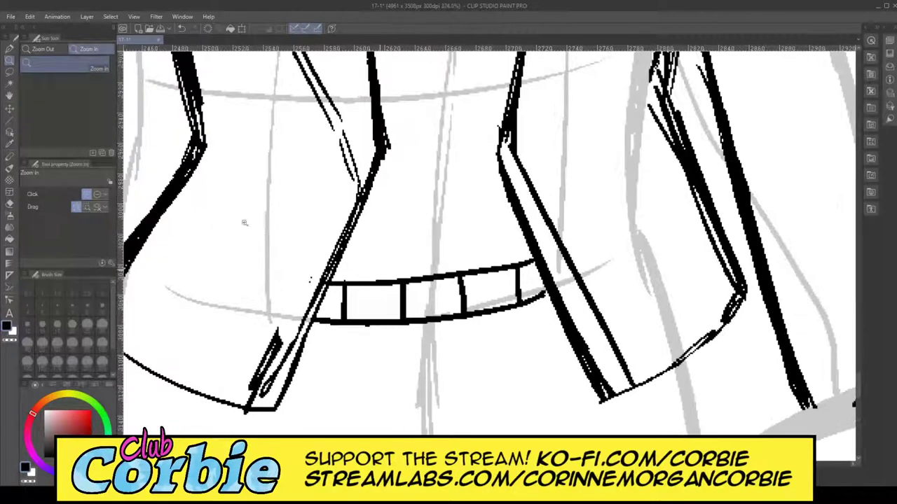
left_click(9, 48)
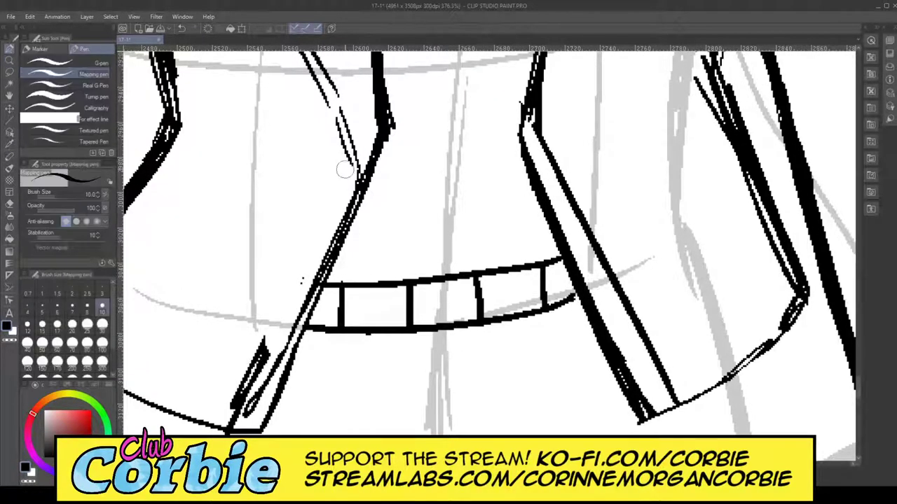
mouse_move(345, 168)
left_mouse_down()
mouse_move(227, 423)
mouse_move(258, 409)
mouse_move(291, 317)
mouse_move(249, 412)
mouse_move(240, 419)
mouse_move(231, 392)
left_mouse_up()
Step: Erase the stray marks between the left jacket front's two lower lines and slim its opening edge
left_click(9, 203)
left_click_drag(261, 321, 230, 400)
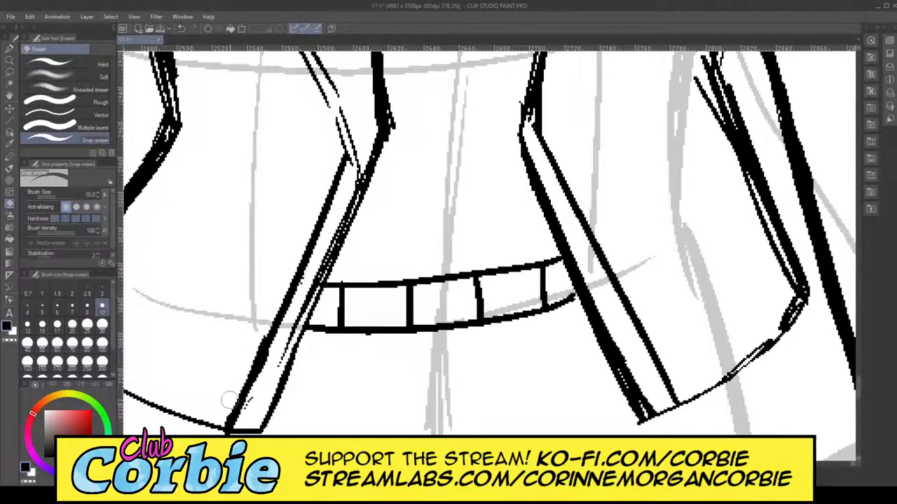
mouse_move(279, 339)
left_mouse_down()
mouse_move(252, 399)
mouse_move(319, 270)
mouse_move(280, 362)
mouse_move(361, 165)
mouse_move(335, 232)
left_mouse_up()
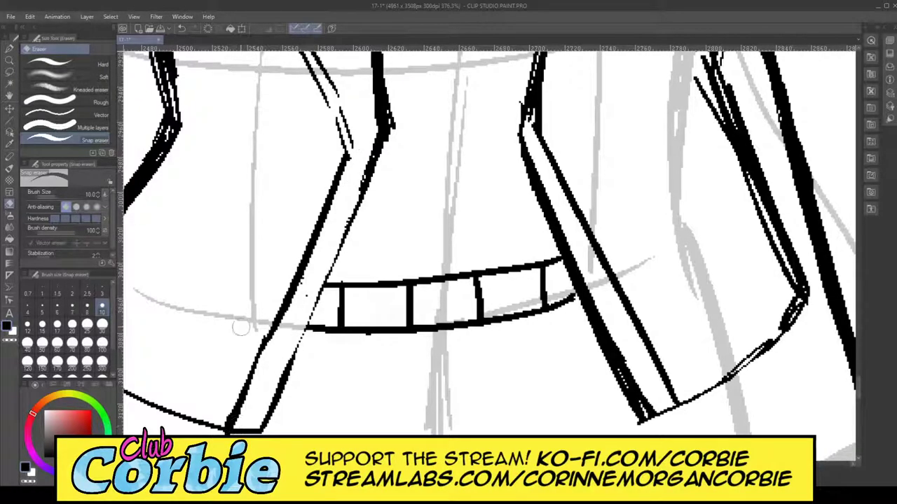
Step: Re-ink the left jacket front's opening edge from hem to waist with overlapping size 2 straight lines
left_click(10, 121)
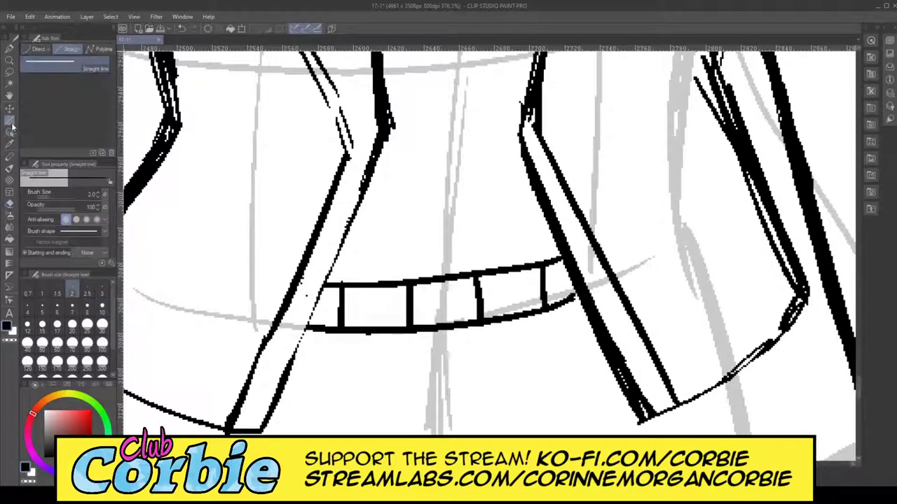
left_click_drag(263, 430, 361, 185)
left_click_drag(306, 323, 376, 140)
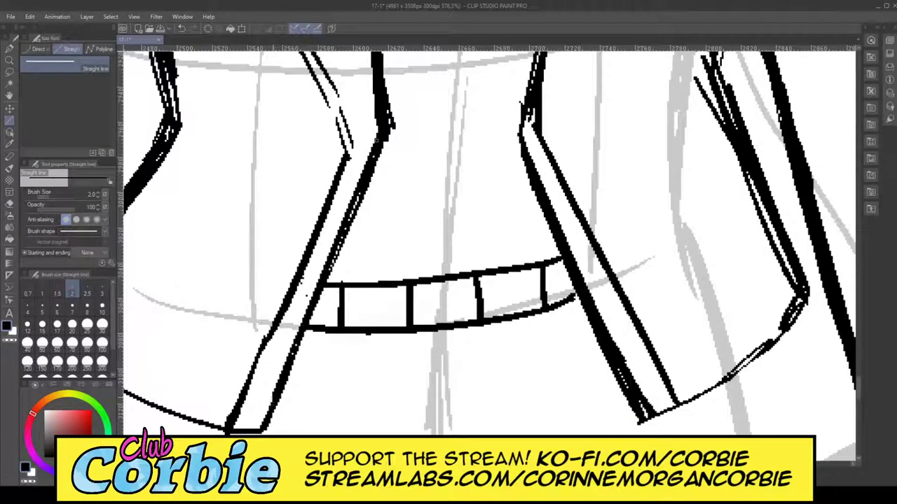
mouse_move(264, 429)
left_mouse_down()
mouse_move(290, 389)
mouse_move(364, 166)
mouse_move(392, 127)
mouse_move(385, 135)
left_mouse_up()
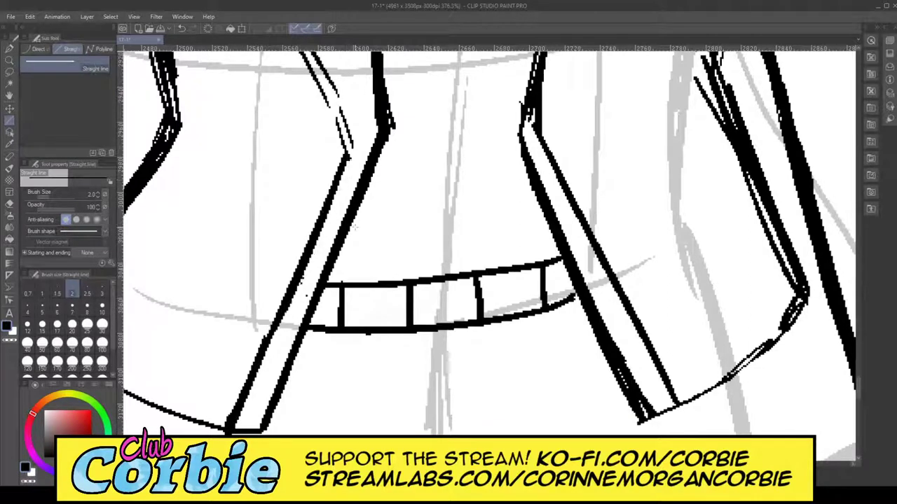
Step: Thicken the right jacket front's curved hem with the Mapping pen from the opening corner up to the side seam
left_click(9, 203)
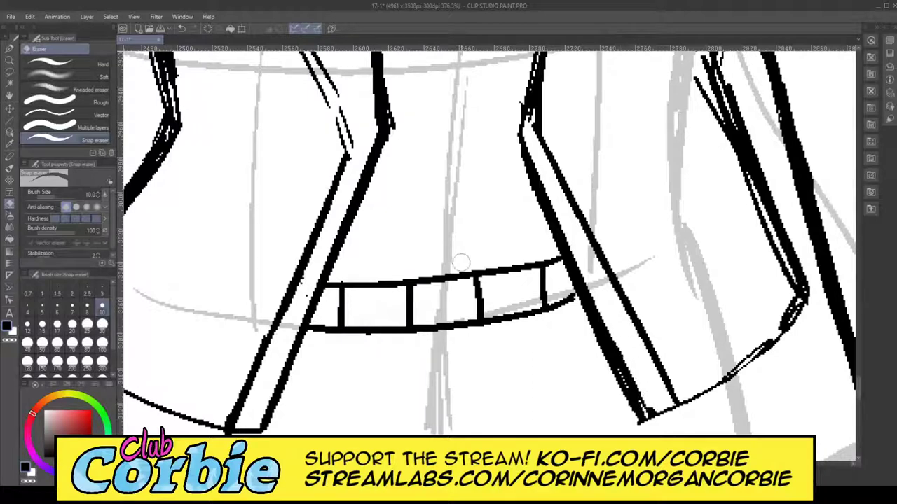
key("p")
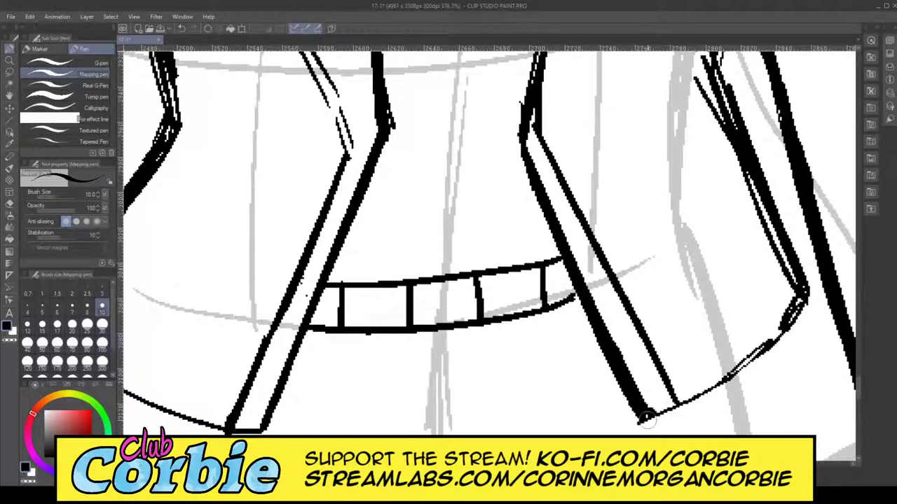
mouse_move(643, 420)
left_mouse_down()
mouse_move(806, 326)
mouse_move(811, 297)
left_mouse_up()
mouse_move(648, 421)
left_mouse_down()
mouse_move(764, 324)
mouse_move(789, 284)
left_mouse_up()
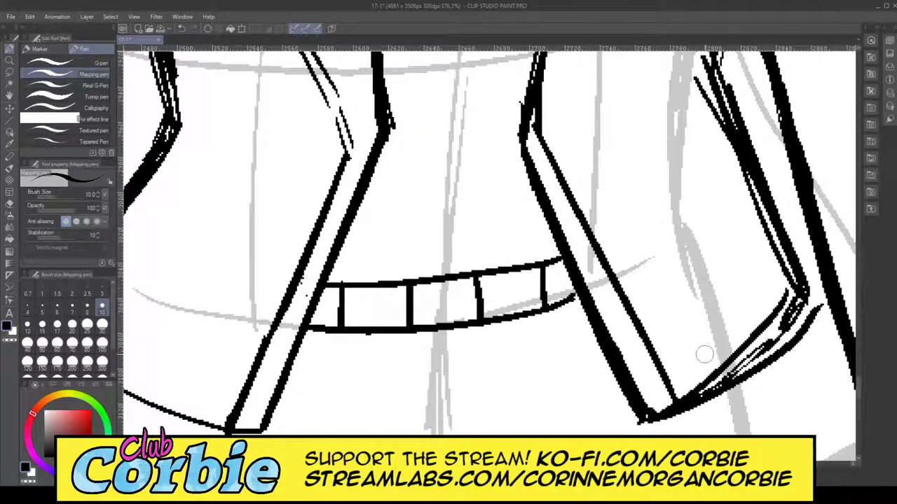
key("ctrl+z")
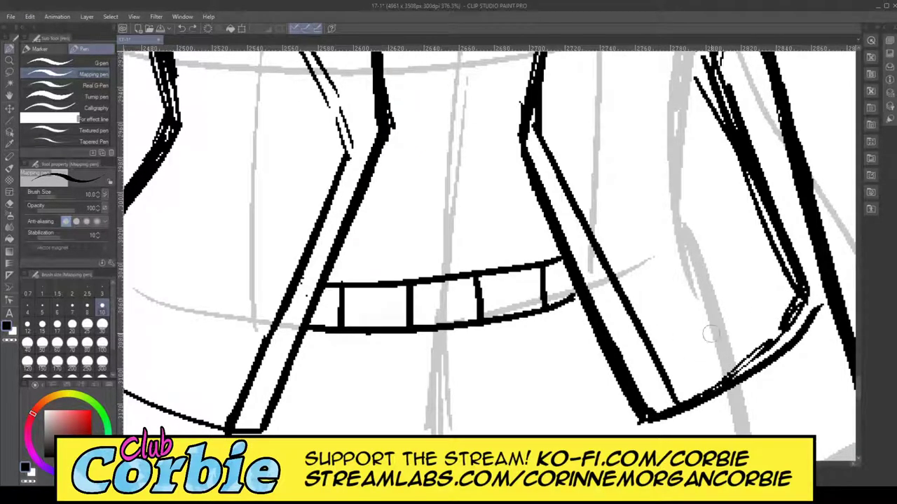
mouse_move(685, 412)
left_mouse_down()
mouse_move(800, 294)
mouse_move(750, 366)
mouse_move(708, 403)
left_mouse_up()
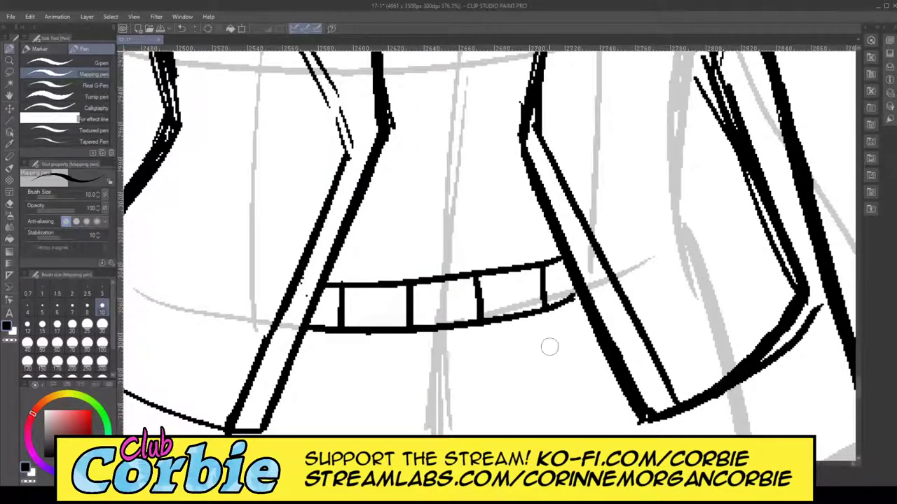
Step: Erase the excess strokes below the right jacket front's hem with the Snap eraser to leave one clean curve
left_click(9, 204)
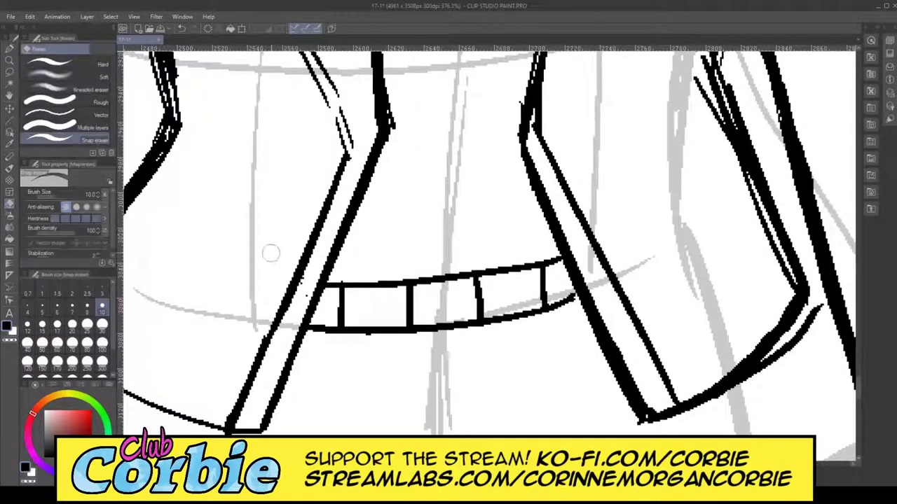
mouse_move(735, 397)
left_mouse_down()
mouse_move(778, 354)
mouse_move(685, 415)
left_mouse_up()
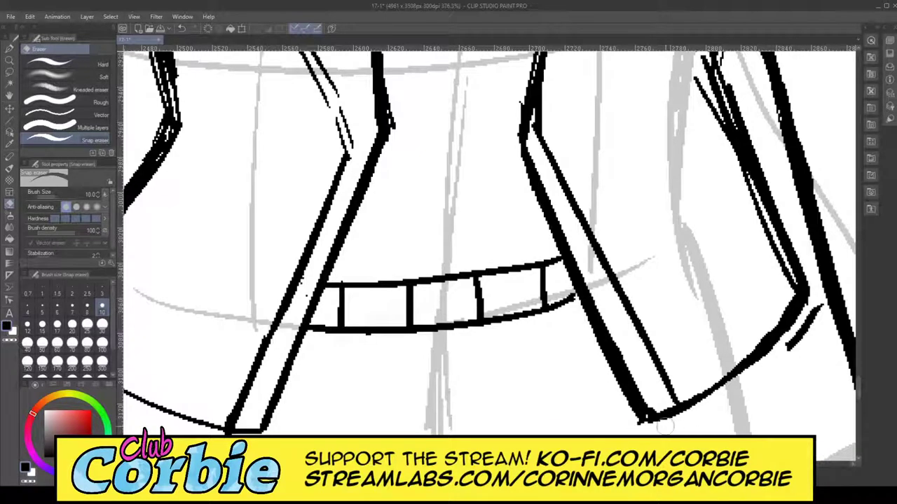
left_click_drag(779, 358, 818, 294)
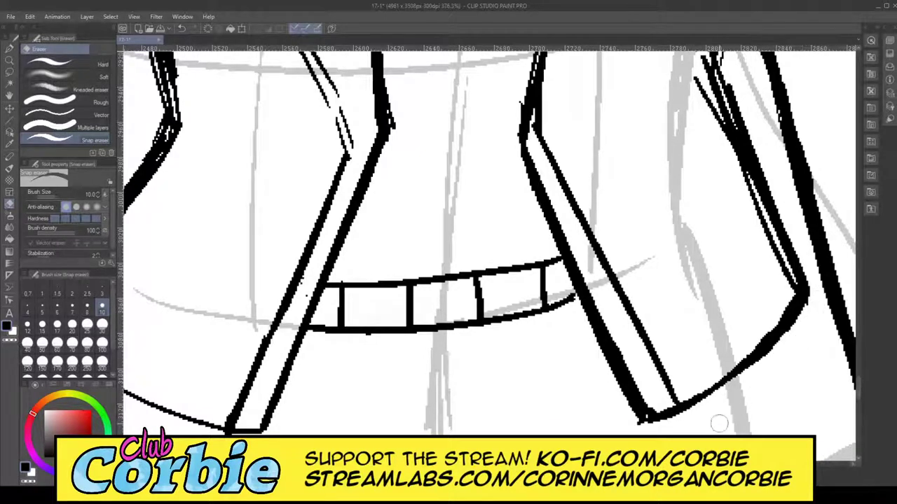
Step: Extend the left jacket front's side line up to the underarm with the Mapping pen and fill the gaps in its upper part
left_click(10, 62)
left_click_drag(348, 213, 323, 259)
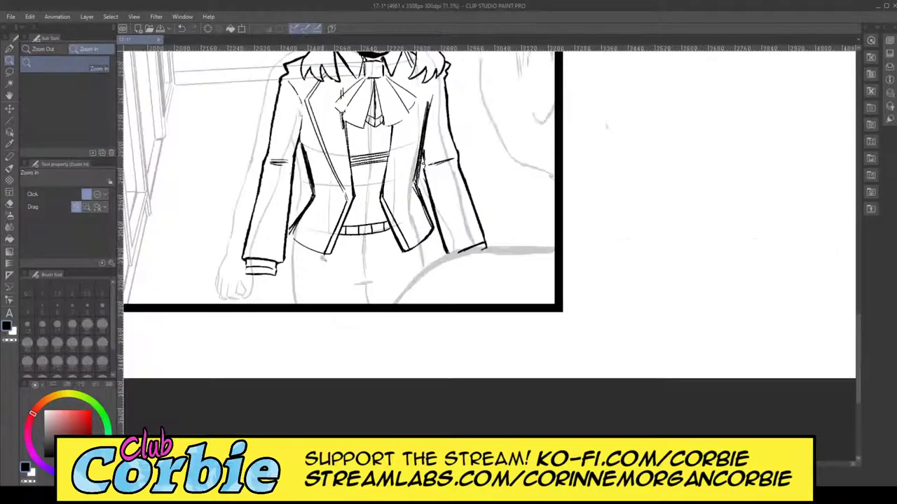
scroll(356, 209, "down", 3)
scroll(361, 238, "up", 4)
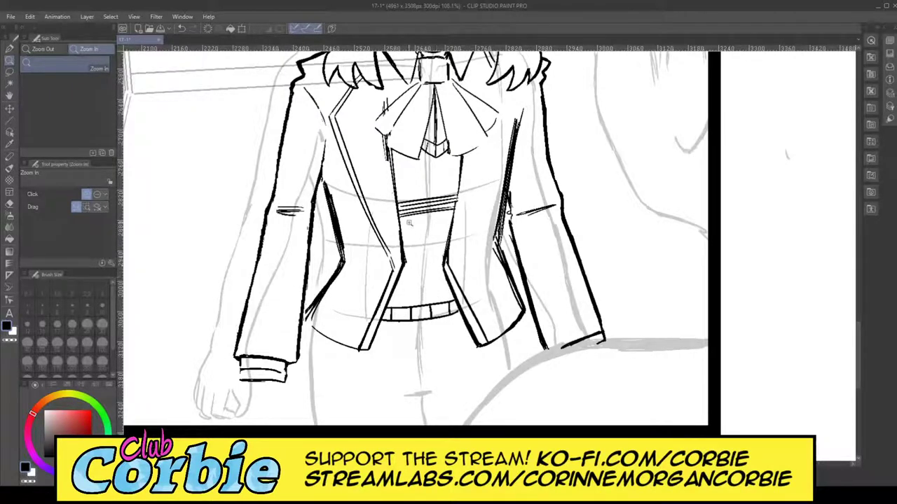
scroll(336, 286, "up", 2)
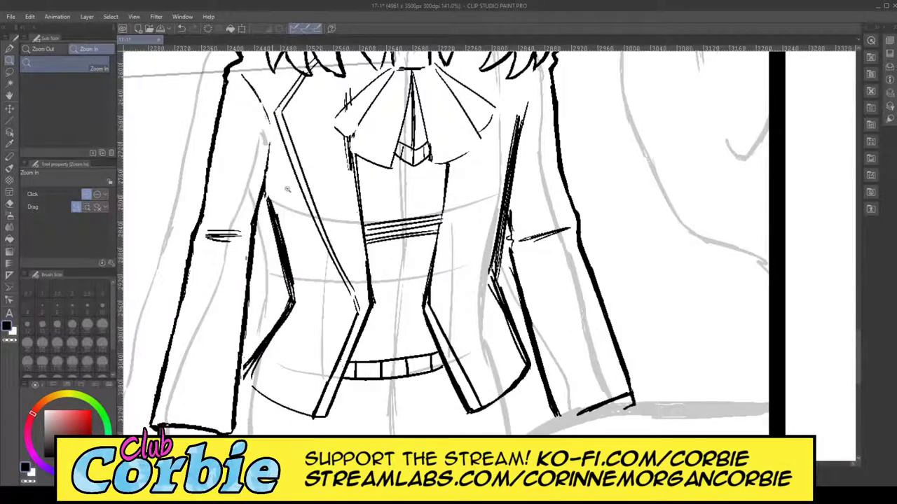
scroll(287, 189, "up", 5)
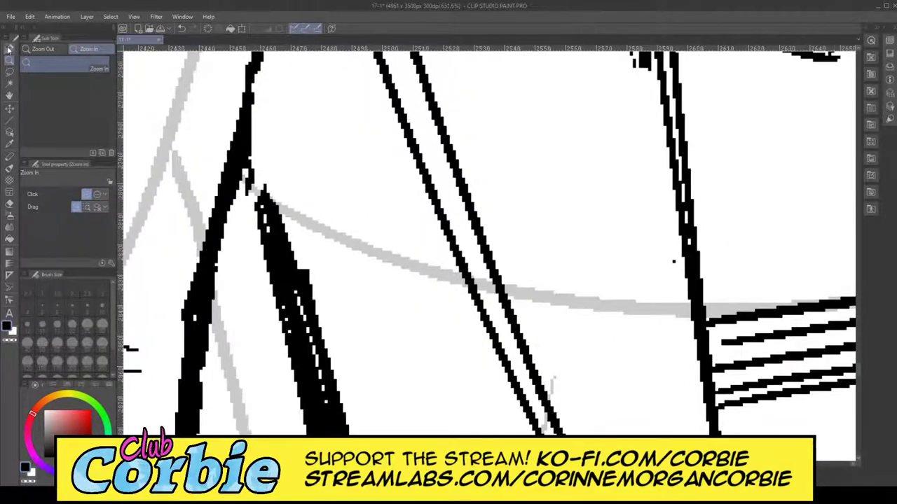
left_click(10, 49)
left_click_drag(252, 140, 278, 265)
left_click_drag(251, 107, 323, 418)
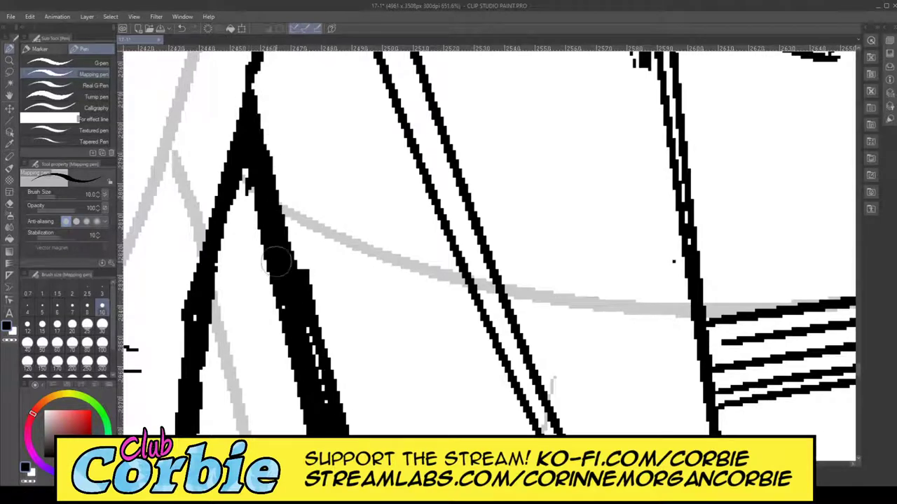
mouse_move(276, 263)
left_mouse_down()
mouse_move(328, 423)
mouse_move(297, 276)
left_mouse_up()
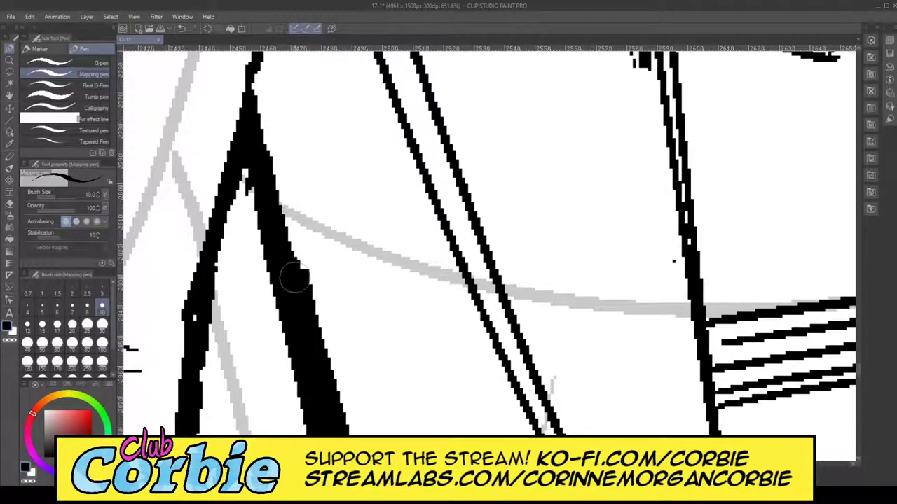
Step: Fill the white gaps in the left jacket front's side line down to and around the waist corner
left_click(10, 61)
left_click_drag(302, 166, 183, 170)
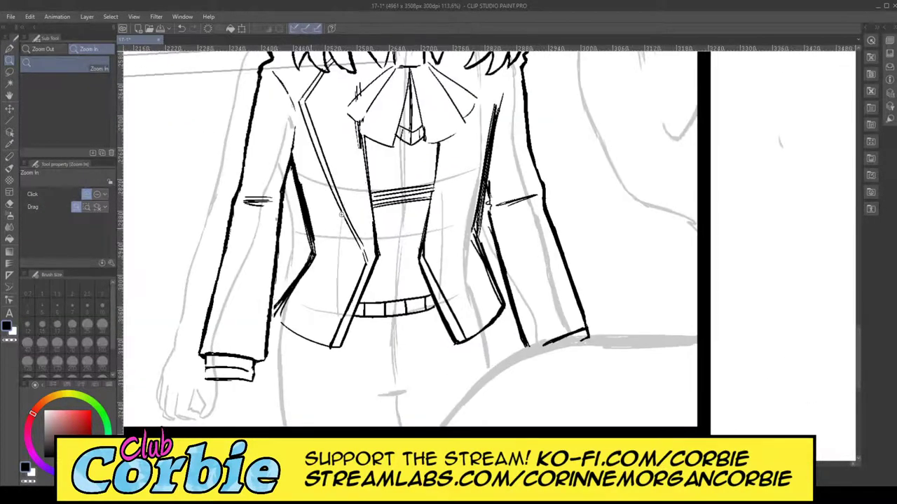
scroll(342, 214, "up", 7)
key("p")
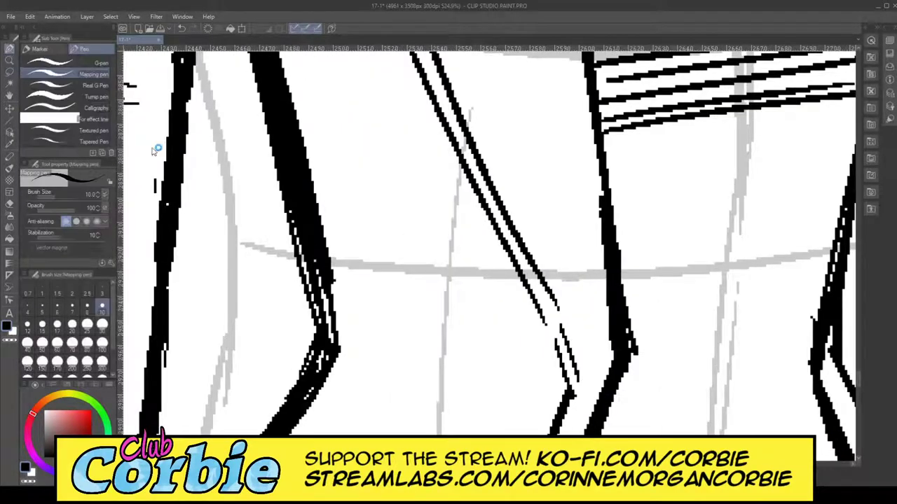
left_click_drag(320, 280, 306, 209)
left_click_drag(319, 323, 299, 215)
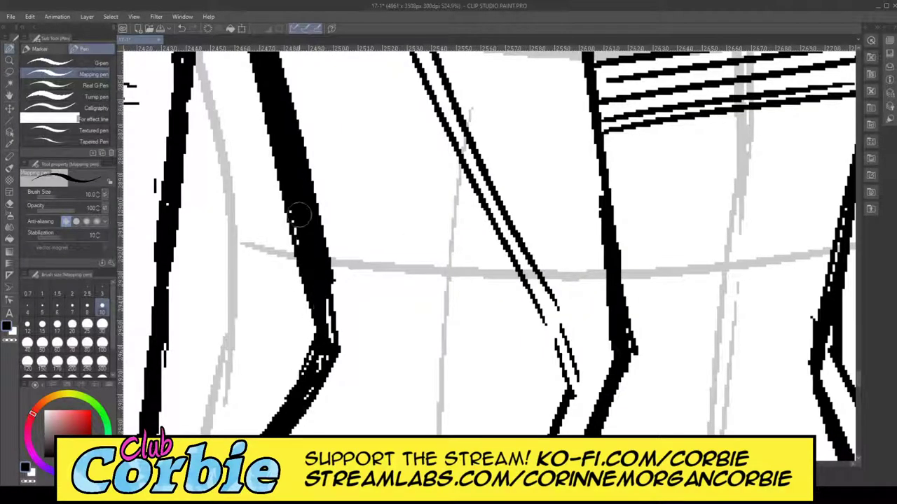
left_click_drag(317, 340, 298, 409)
left_click_drag(323, 324, 303, 396)
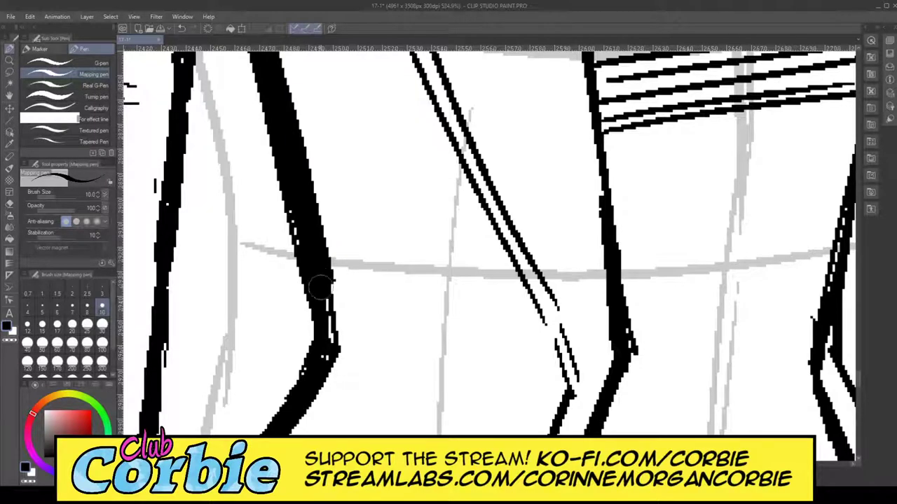
mouse_move(320, 287)
left_mouse_down()
mouse_move(327, 336)
mouse_move(286, 187)
mouse_move(313, 262)
left_mouse_up()
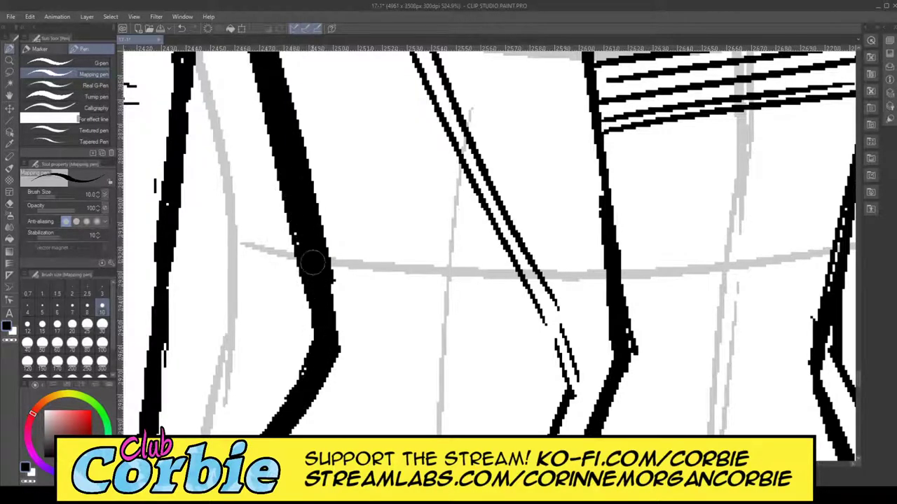
Step: Slim the left jacket front's side line from underarm to waist by erasing along its inner edge with the Snap eraser
left_click(10, 61)
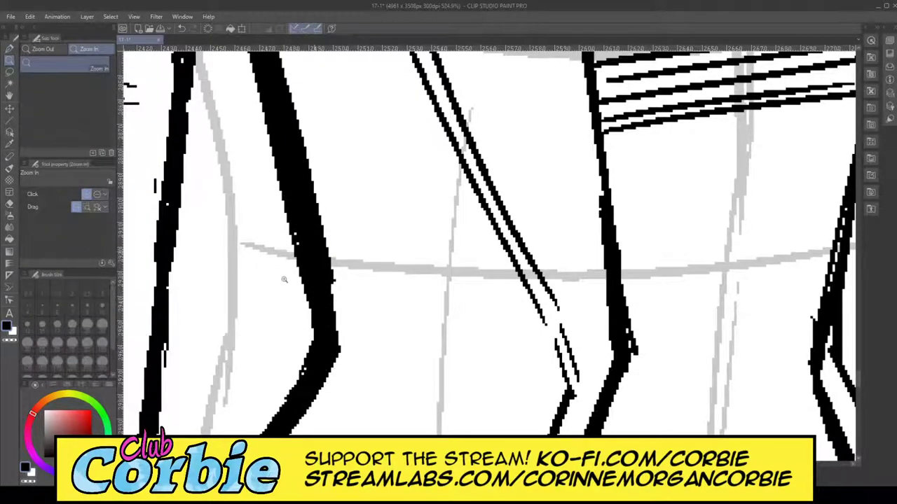
scroll(284, 280, "down", 2)
scroll(330, 265, "up", 3)
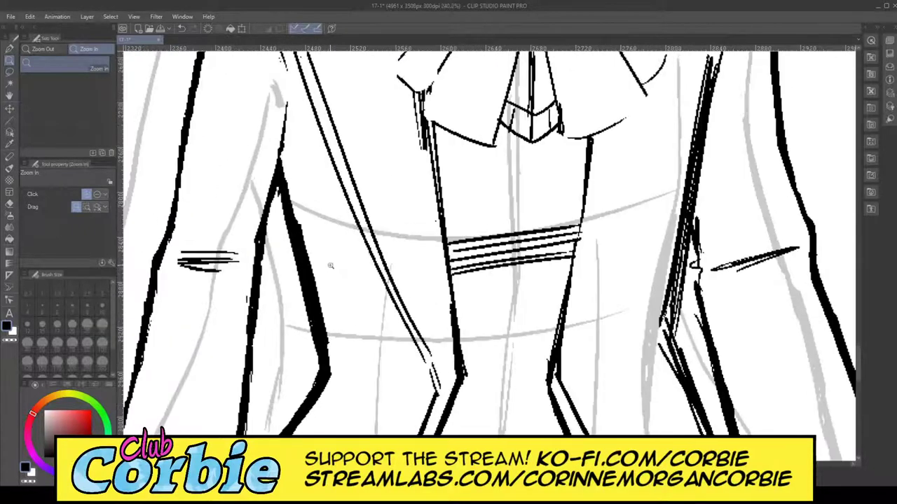
scroll(330, 265, "up", 4)
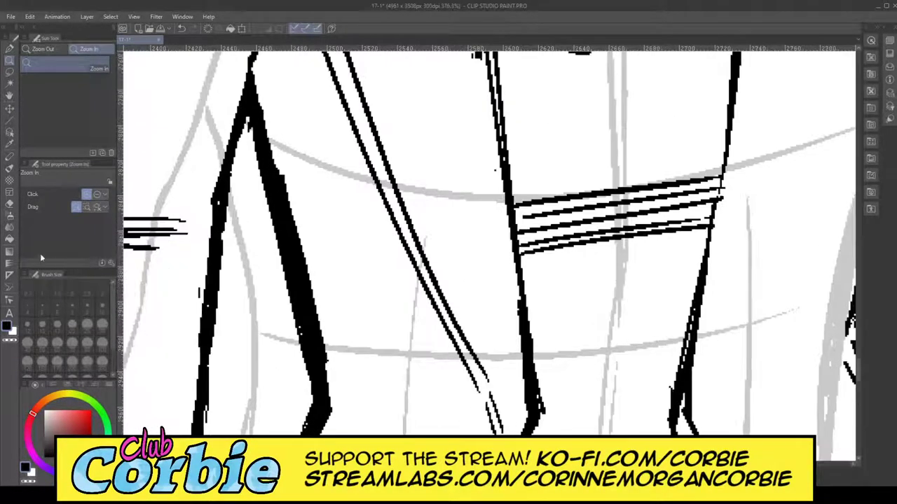
left_click(9, 203)
left_click_drag(271, 113, 331, 427)
mouse_move(318, 358)
left_mouse_down()
mouse_move(306, 260)
mouse_move(330, 436)
left_mouse_up()
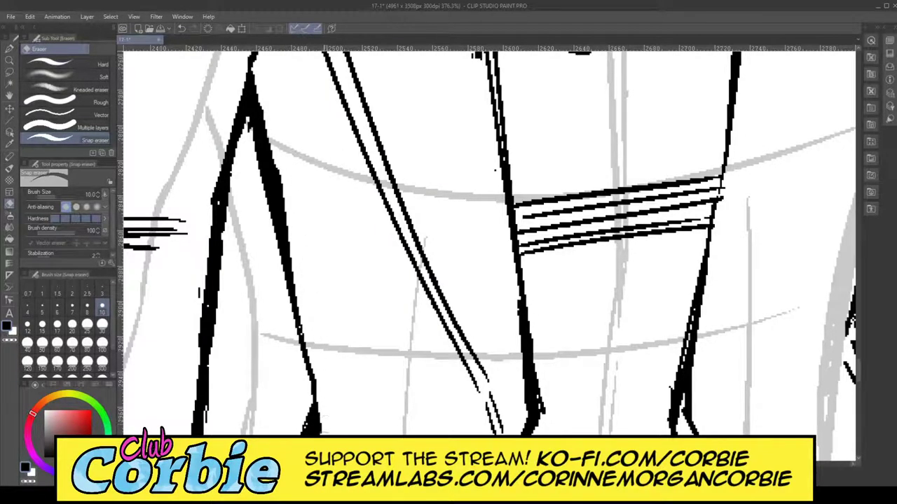
Step: Trim the inner edge of the left jacket front's side line with the Snap eraser, and even out its width with the Mapping pen
mouse_move(302, 256)
left_mouse_down()
mouse_move(282, 202)
mouse_move(269, 103)
mouse_move(309, 280)
mouse_move(263, 85)
mouse_move(313, 329)
left_mouse_up()
key("p")
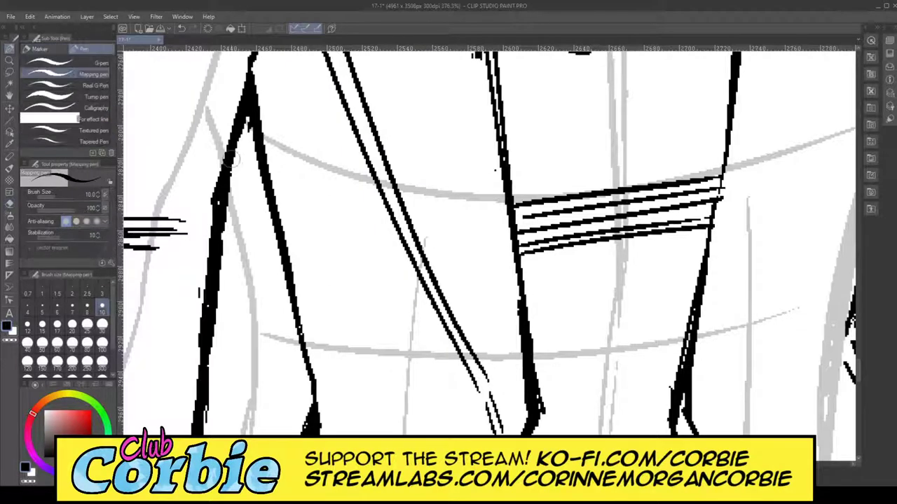
mouse_move(268, 167)
left_mouse_down()
mouse_move(313, 388)
mouse_move(298, 367)
mouse_move(309, 359)
mouse_move(309, 429)
left_mouse_up()
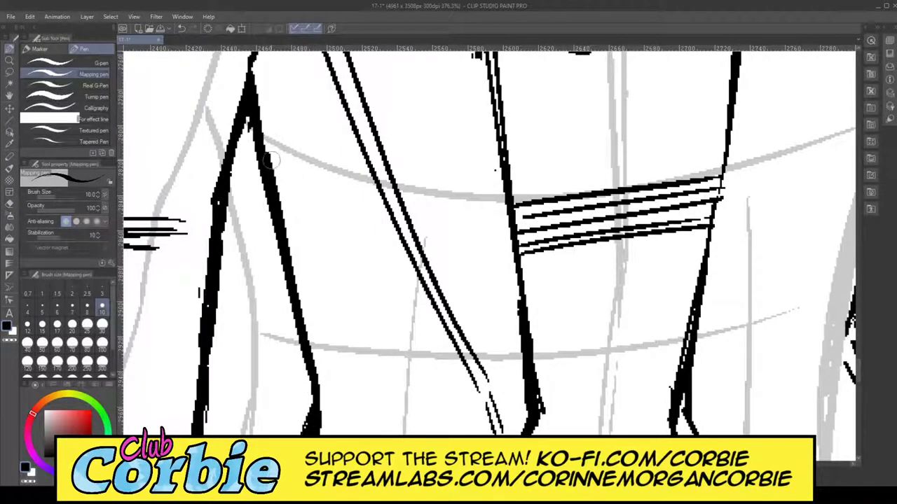
Step: Thicken the left jacket front's hem with the Mapping pen and extend it up to meet the side line and the sleeve
left_click(9, 61)
left_click_drag(283, 166, 239, 190)
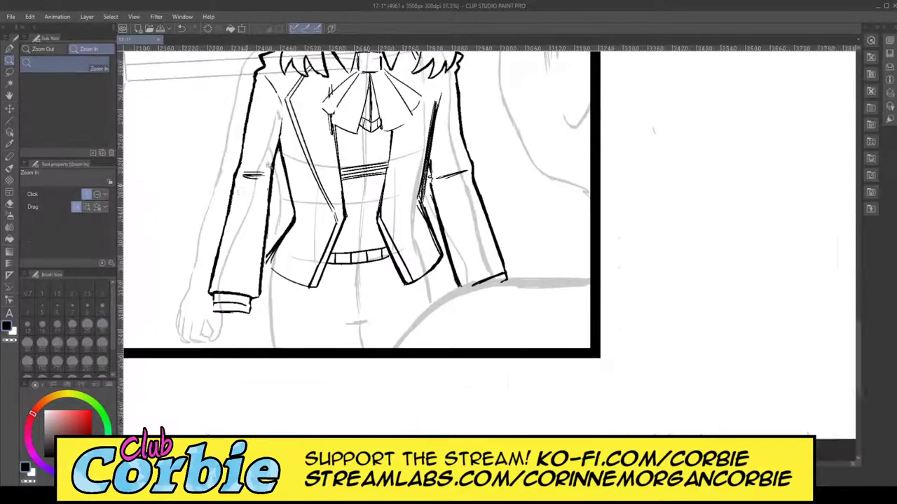
scroll(231, 140, "down", 2)
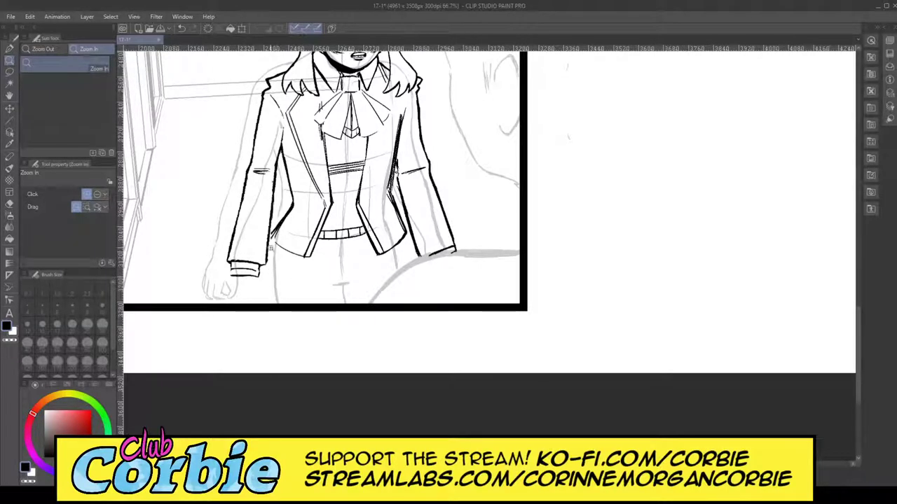
scroll(289, 236, "up", 5)
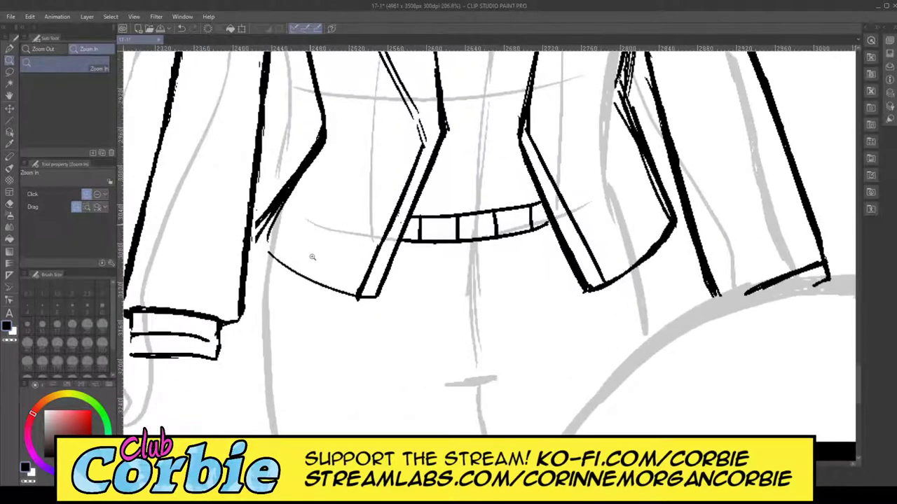
scroll(313, 252, "up", 5)
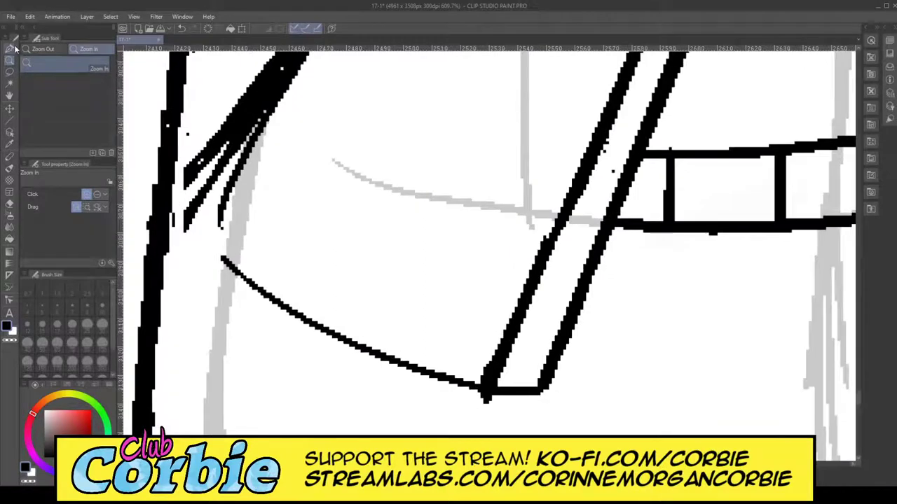
left_click(14, 48)
mouse_move(235, 130)
left_mouse_down()
mouse_move(180, 209)
mouse_move(187, 220)
left_mouse_up()
left_click_drag(200, 178, 173, 205)
mouse_move(199, 161)
left_mouse_down()
mouse_move(190, 239)
mouse_move(264, 303)
mouse_move(377, 358)
mouse_move(493, 395)
mouse_move(521, 396)
mouse_move(555, 377)
left_mouse_up()
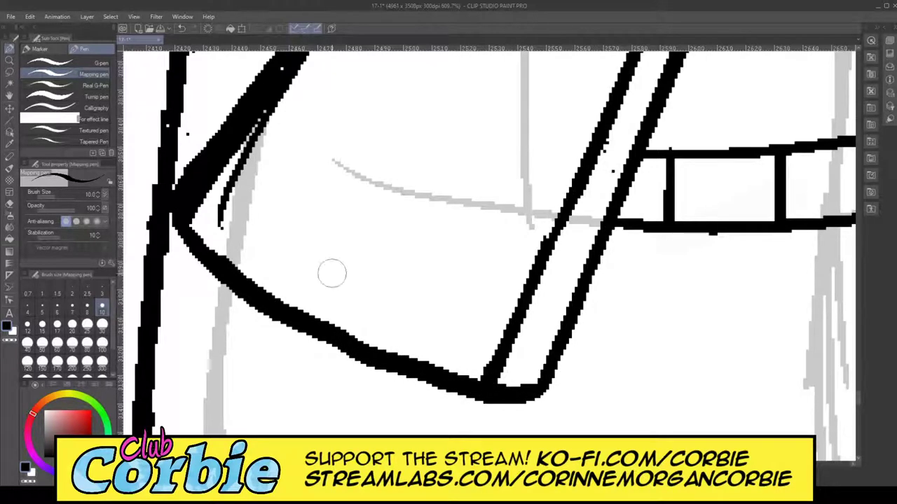
Step: Erase the stray strokes inside the left jacket front, beside the lower end of its side line, with the Snap eraser
left_click(11, 205)
left_click_drag(218, 212, 288, 106)
left_click_drag(220, 211, 295, 81)
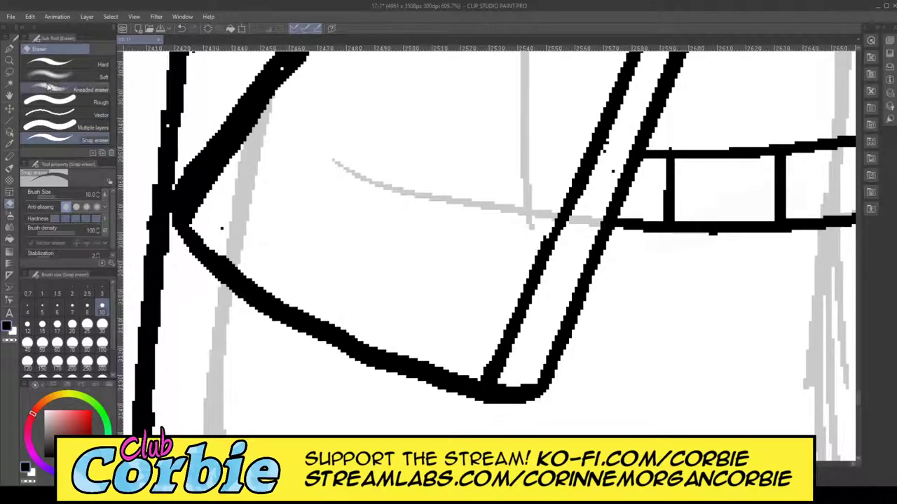
Step: Smooth the left sleeve's inner line just below the underarm, trimming it with the Snap eraser and retouching it with the Mapping pen
left_click(10, 62)
left_click_drag(244, 248, 193, 307)
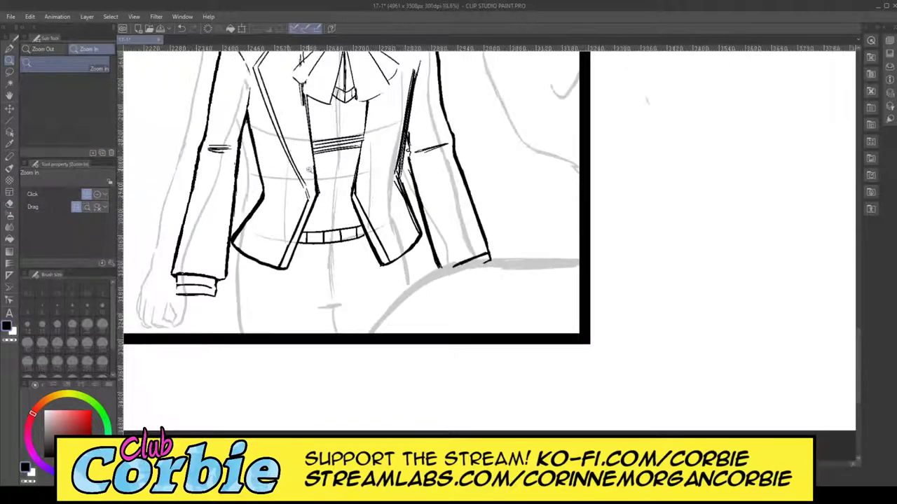
scroll(309, 169, "down", 4)
scroll(350, 143, "up", 3)
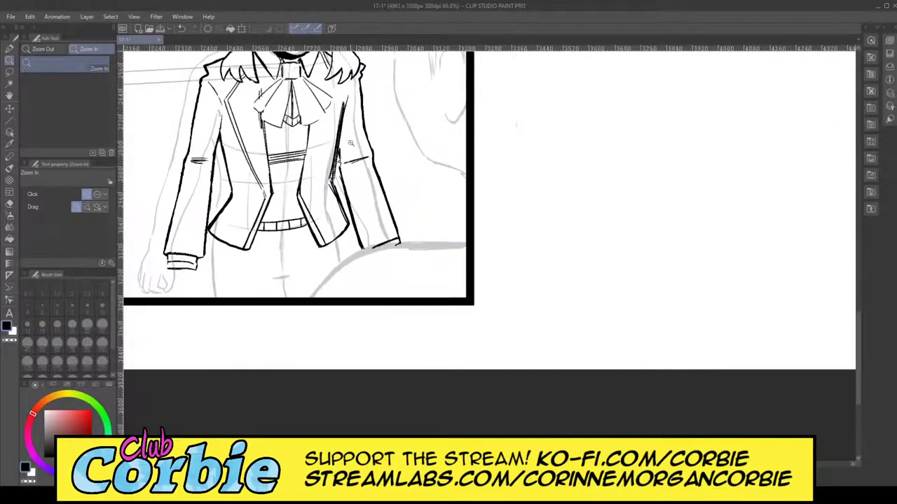
left_click_drag(361, 169, 328, 140)
left_click_drag(345, 71, 377, 112)
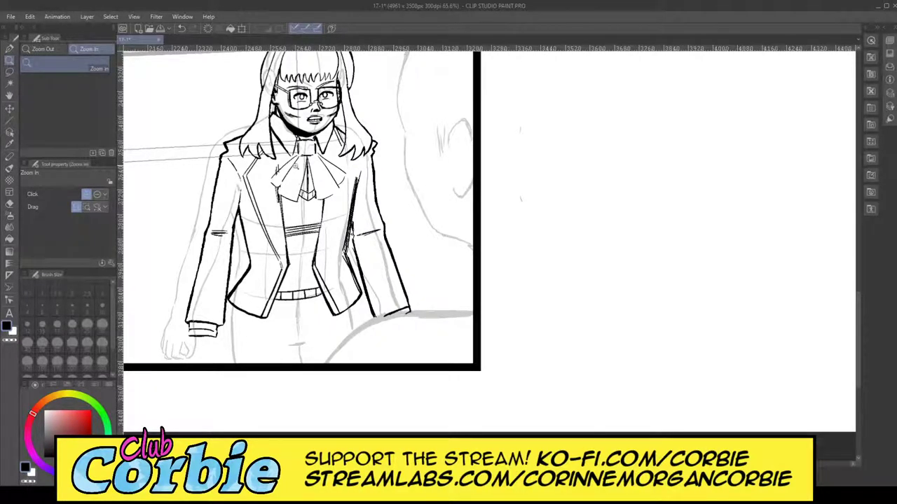
scroll(238, 221, "up", 5)
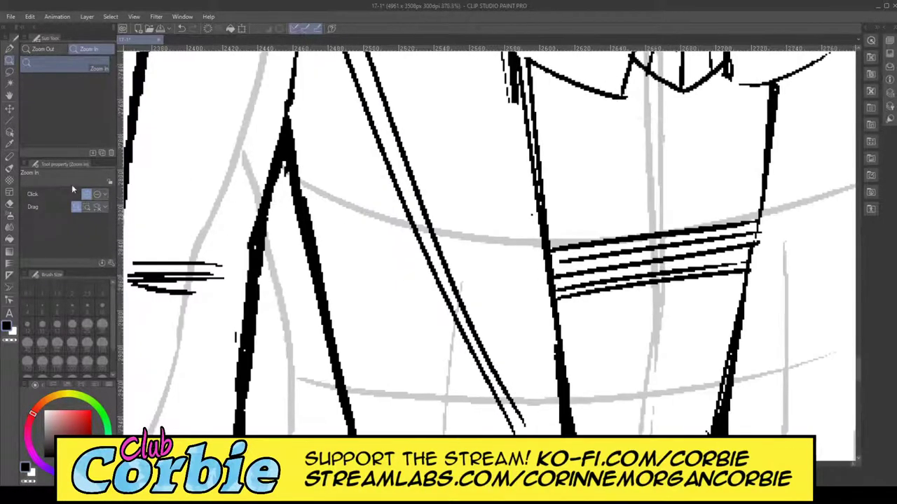
left_click(9, 203)
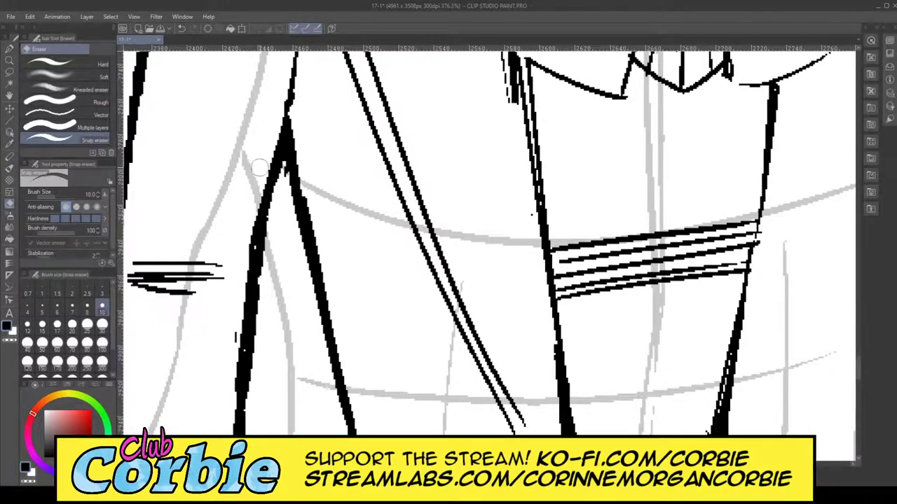
mouse_move(270, 125)
left_mouse_down()
mouse_move(232, 428)
mouse_move(252, 301)
mouse_move(248, 433)
mouse_move(260, 295)
mouse_move(284, 178)
left_mouse_up()
key("p")
mouse_move(284, 179)
left_mouse_down()
mouse_move(258, 286)
mouse_move(278, 157)
mouse_move(284, 169)
mouse_move(219, 215)
left_mouse_up()
Step: Fill the gaps between the sketchy strokes of the right jacket front's side line, above and below the waist corner, with the Mapping pen
left_click(9, 61)
left_click_drag(277, 167, 198, 97)
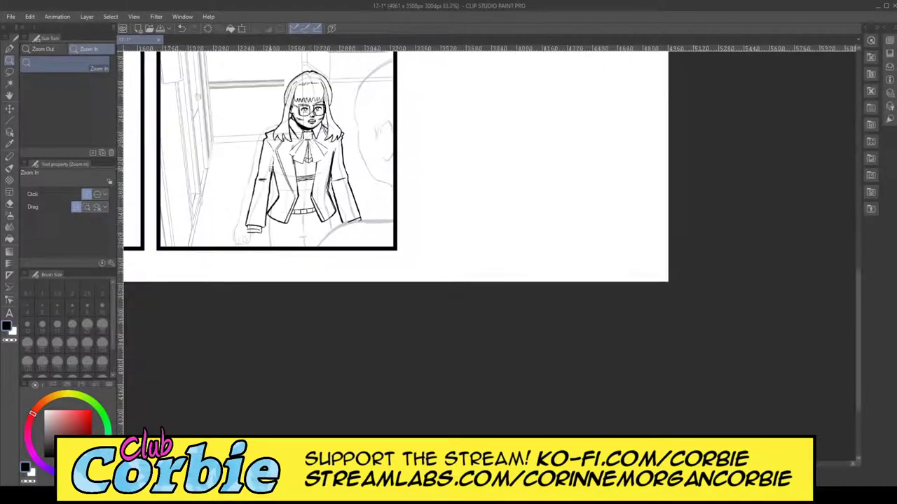
left_click_drag(321, 137, 340, 145)
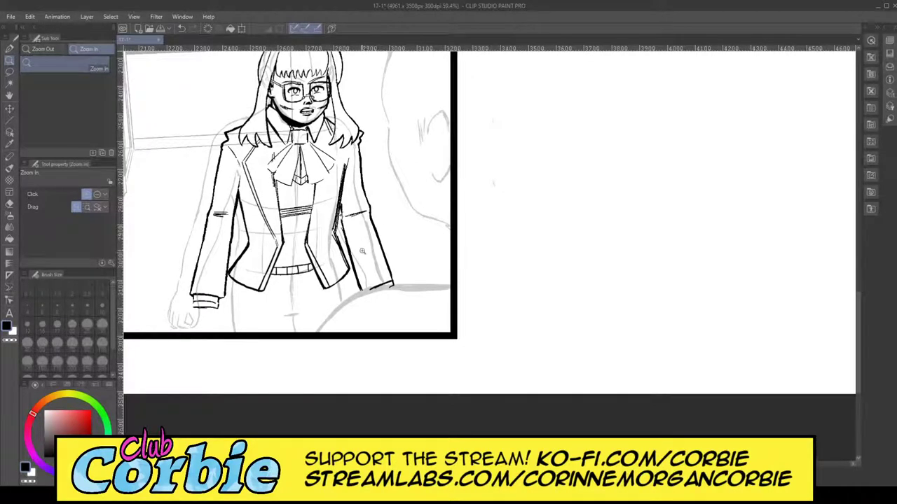
scroll(386, 206, "up", 9)
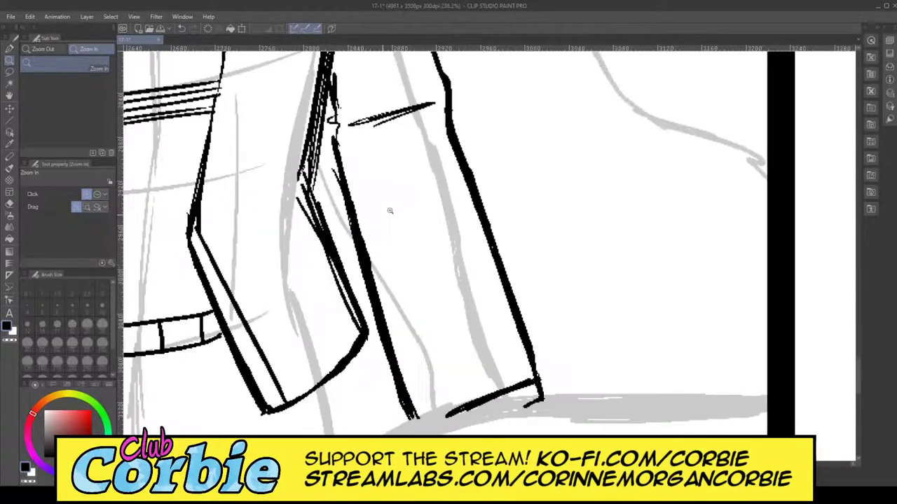
left_click(10, 49)
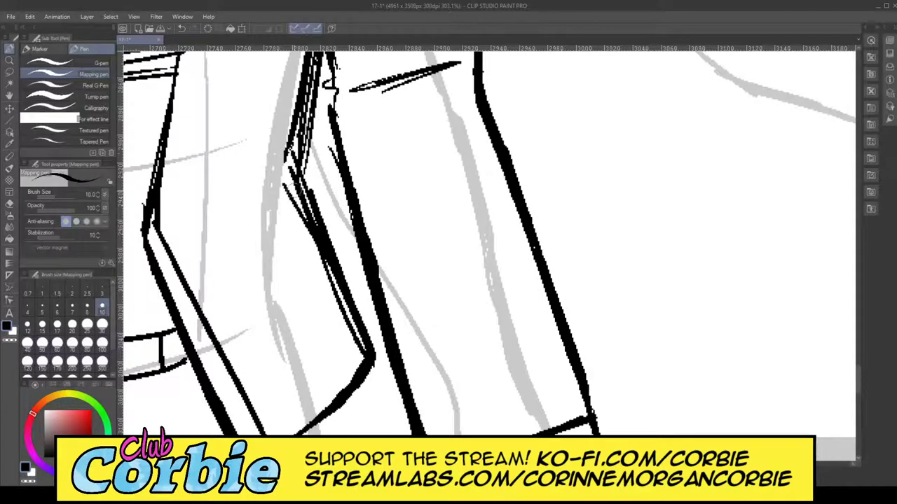
left_click_drag(284, 173, 363, 349)
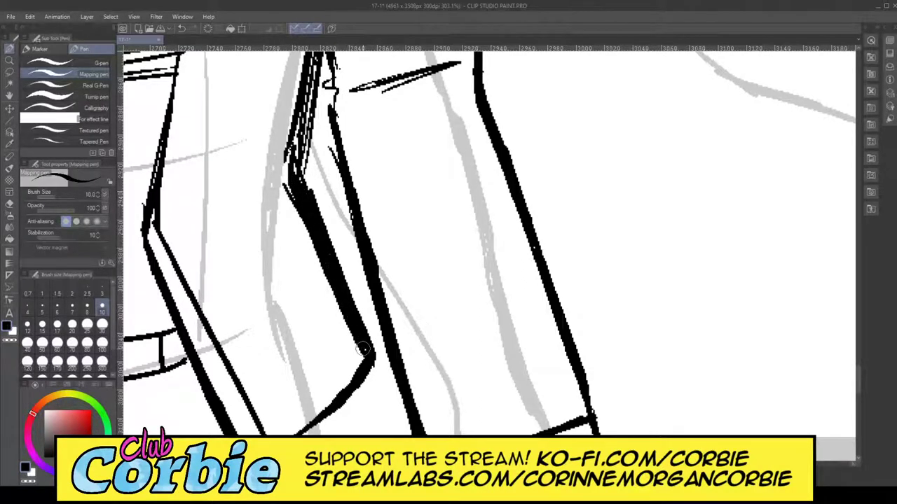
left_click_drag(298, 114, 287, 165)
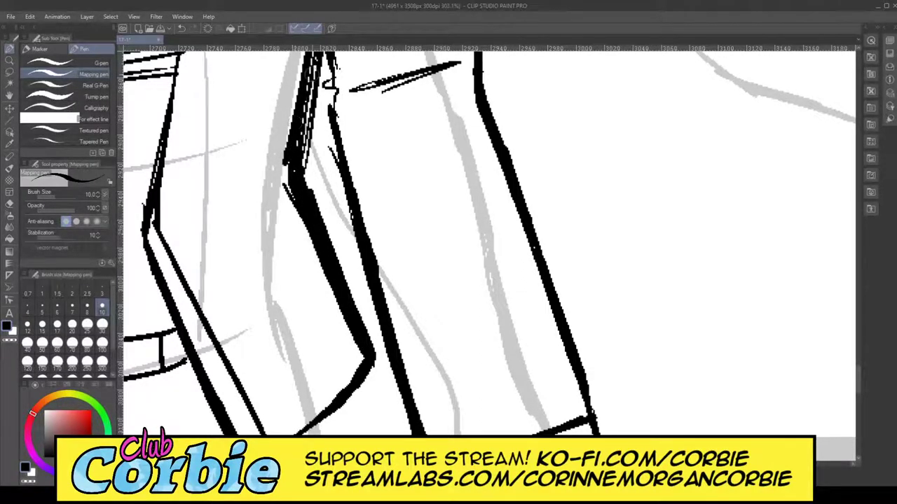
left_click_drag(312, 68, 301, 152)
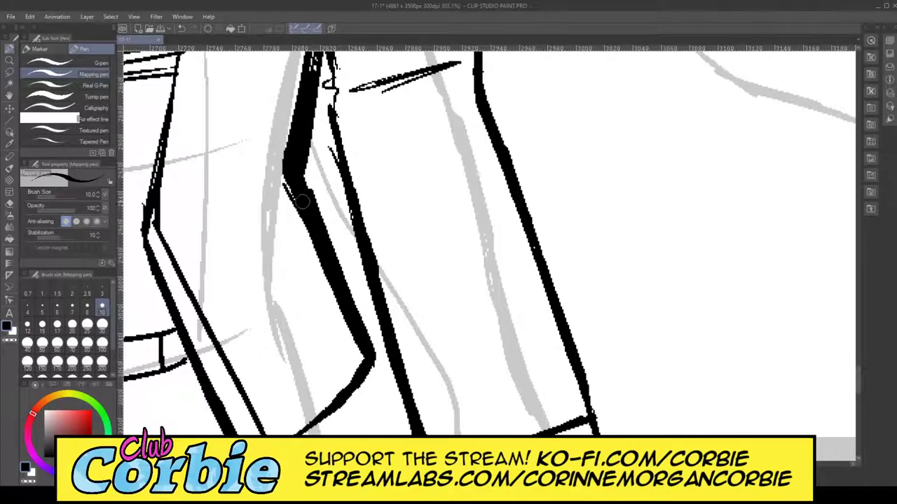
Step: Slim the right jacket front's side line from waist to hem with the Snap eraser, and smooth it with the Mapping pen
left_click(10, 204)
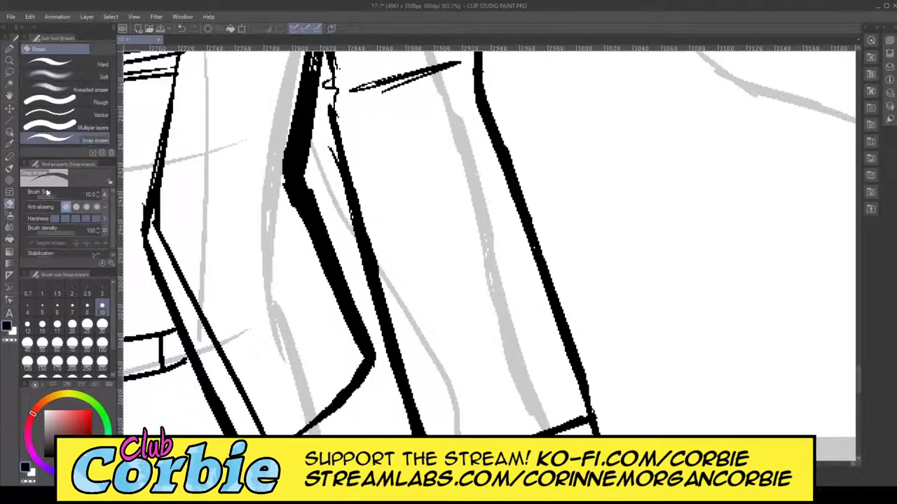
mouse_move(348, 326)
left_mouse_down()
mouse_move(277, 145)
mouse_move(308, 257)
mouse_move(283, 174)
mouse_move(291, 145)
left_mouse_up()
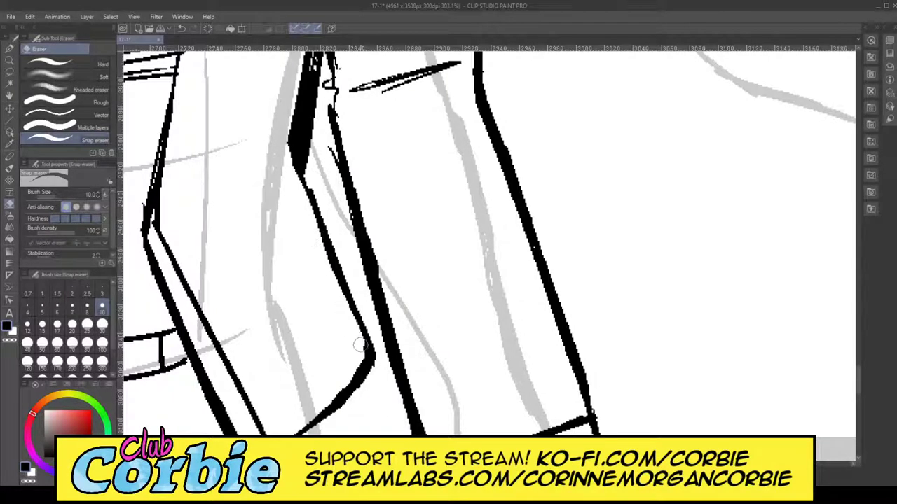
left_click(9, 49)
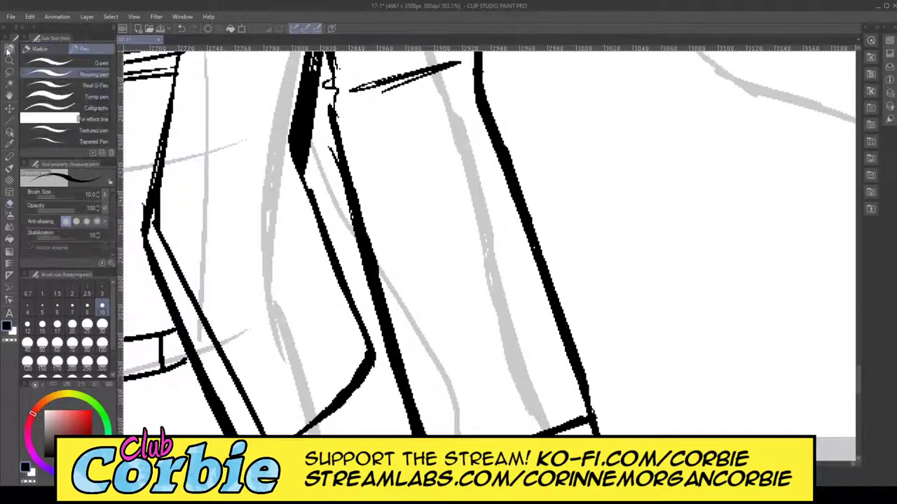
left_click_drag(293, 147, 327, 242)
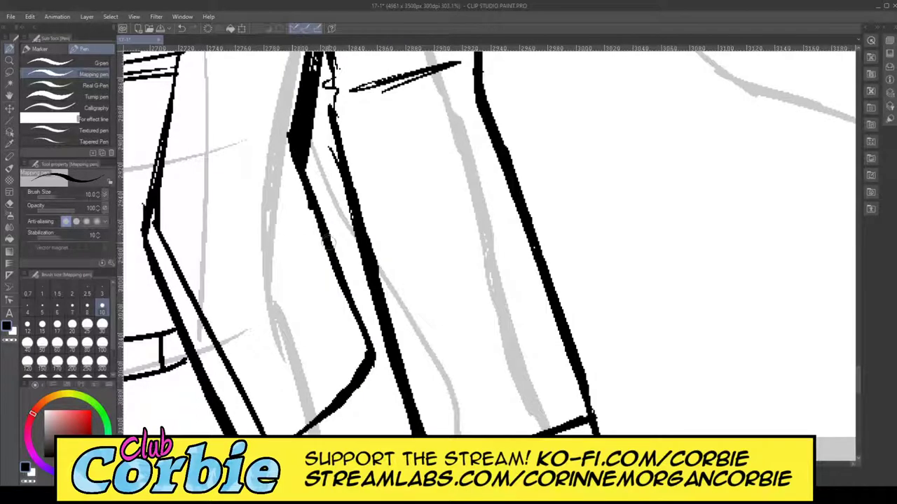
left_click_drag(292, 143, 365, 335)
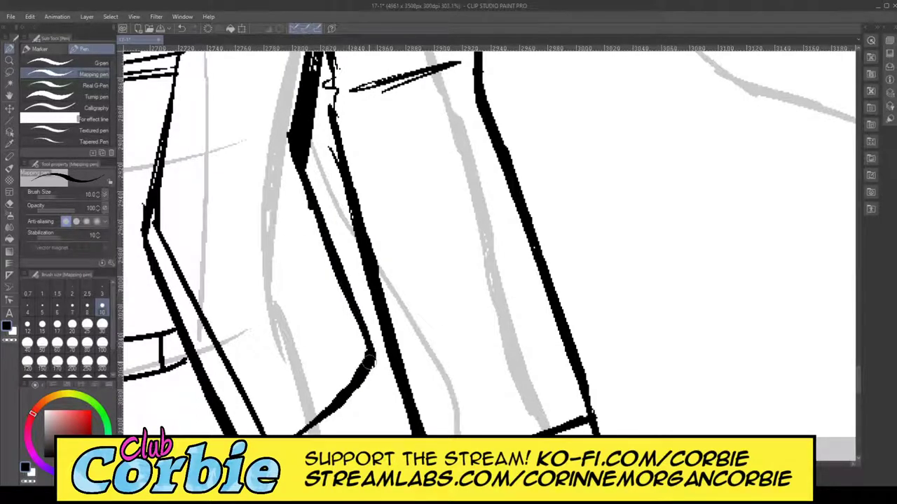
left_click(9, 204)
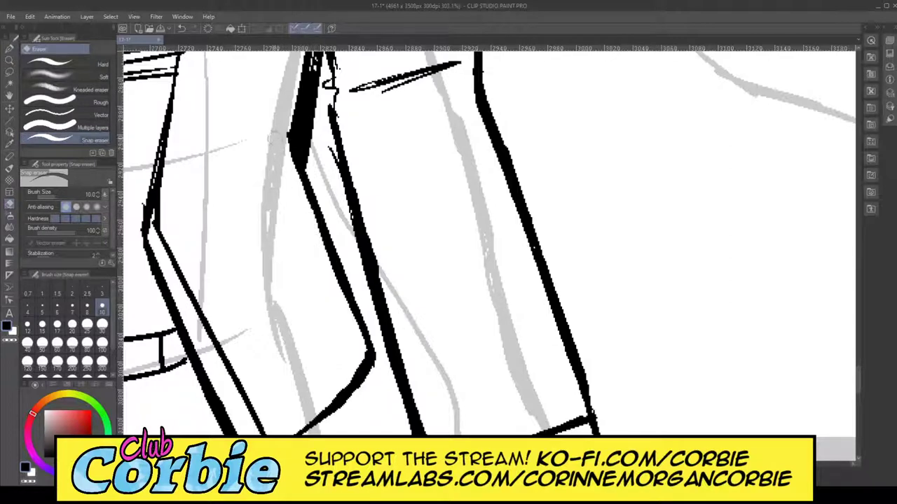
left_click_drag(291, 168, 291, 79)
Step: Slim the right jacket front's side line from the chest down to the waist corner by erasing along its inner edge
left_click_drag(858, 387, 858, 364)
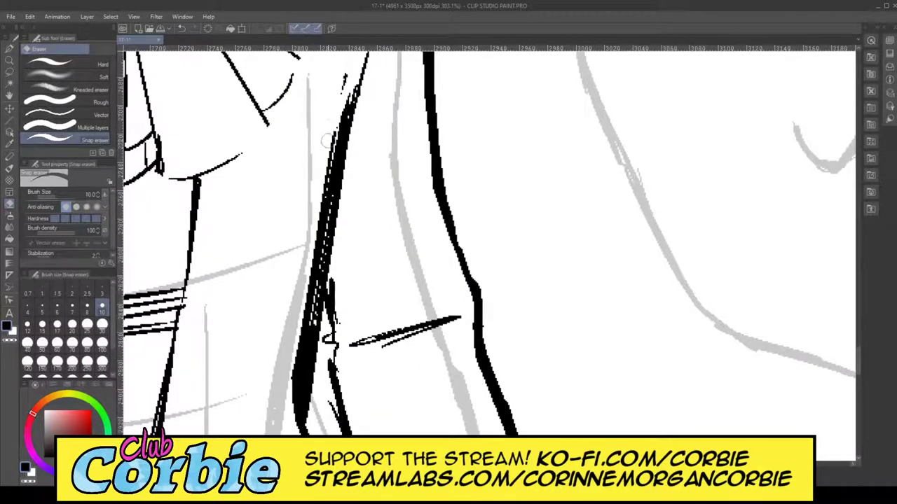
mouse_move(305, 261)
left_mouse_down()
mouse_move(353, 72)
mouse_move(307, 338)
mouse_move(286, 406)
left_mouse_up()
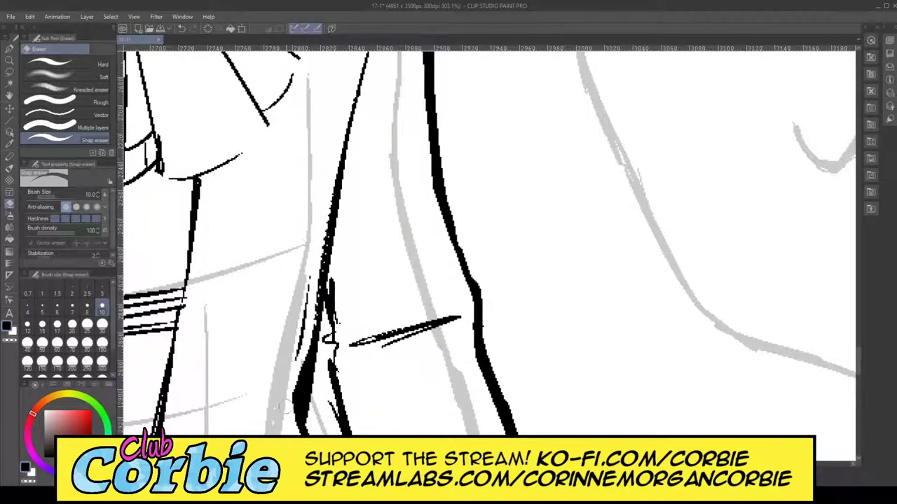
left_click_drag(318, 235, 300, 436)
left_click_drag(303, 301, 293, 383)
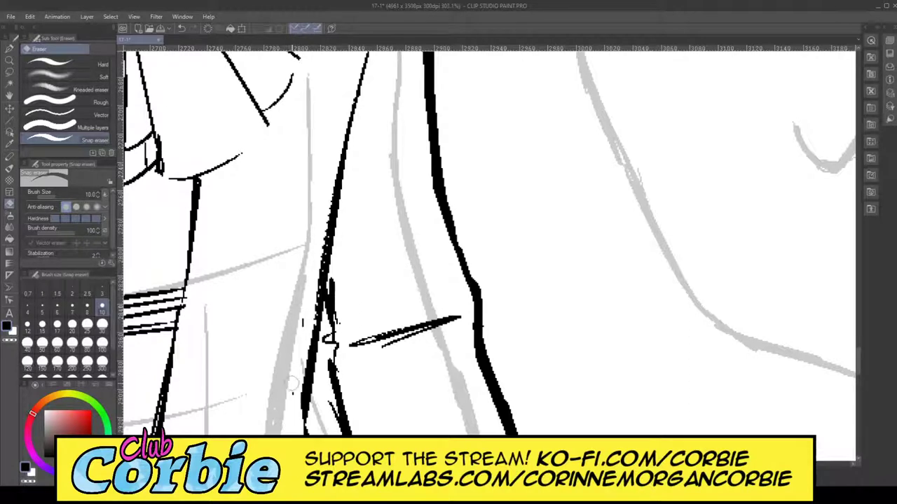
Step: Fill the broken inner line of the right sleeve beside the jacket's waist corner with the Mapping pen, and trim its outer edge with the Snap eraser
left_click(10, 62)
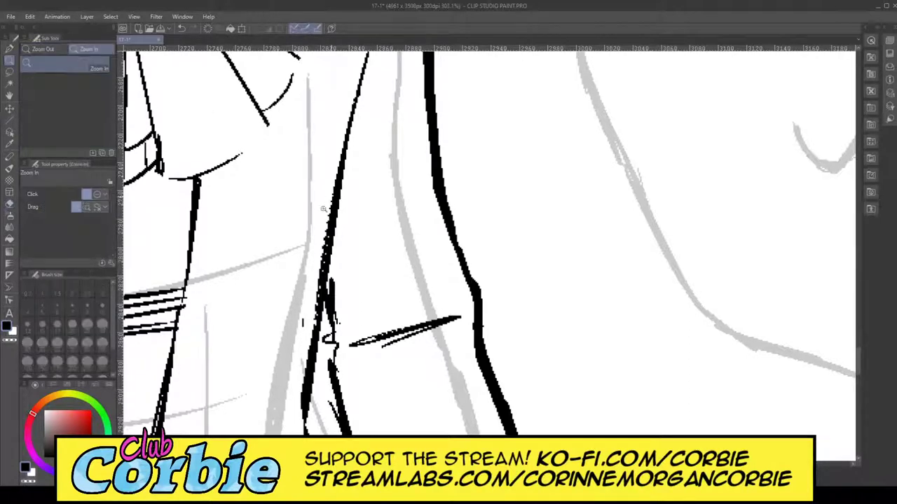
left_click_drag(338, 184, 313, 236)
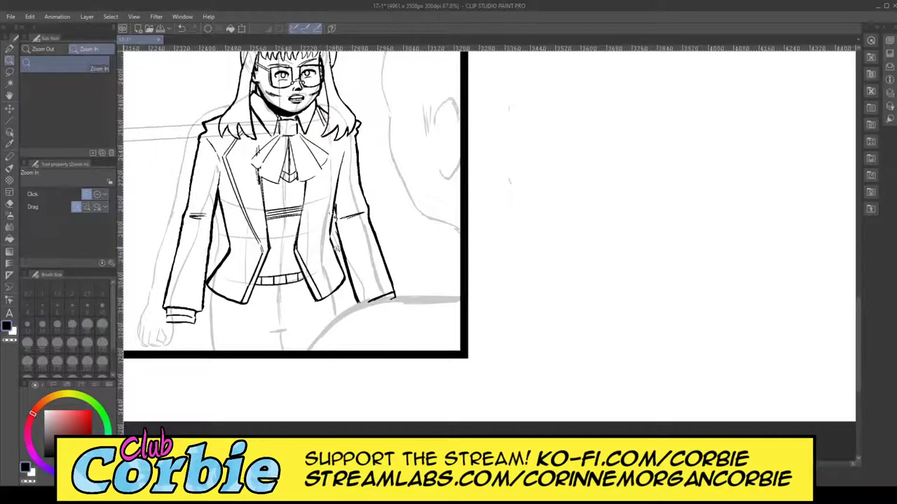
left_click_drag(354, 207, 359, 179)
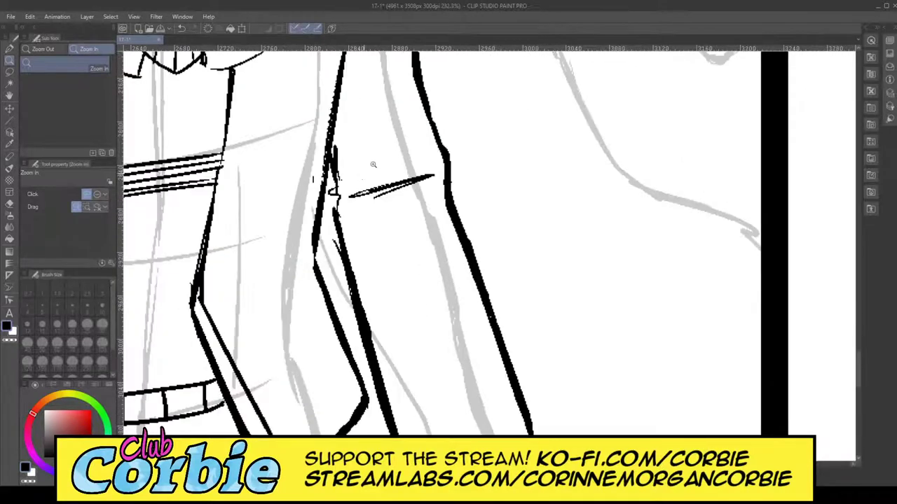
left_click(370, 166)
left_click(10, 49)
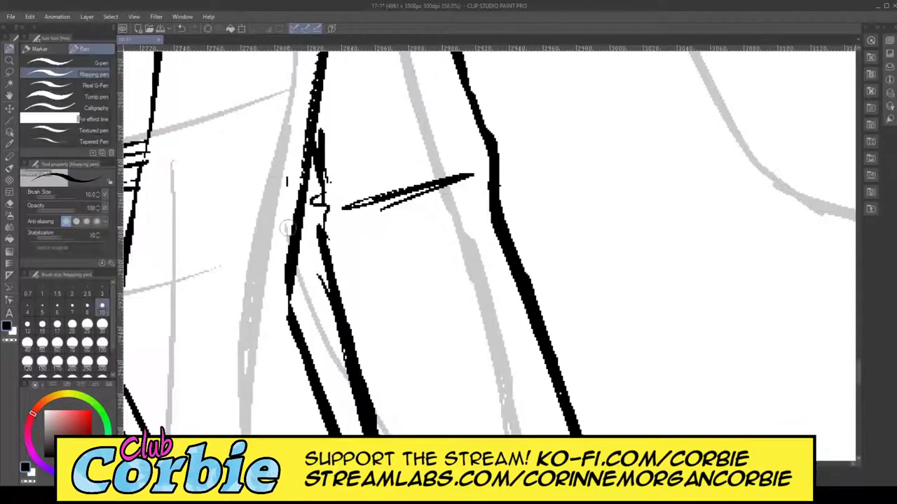
left_click_drag(324, 252, 317, 166)
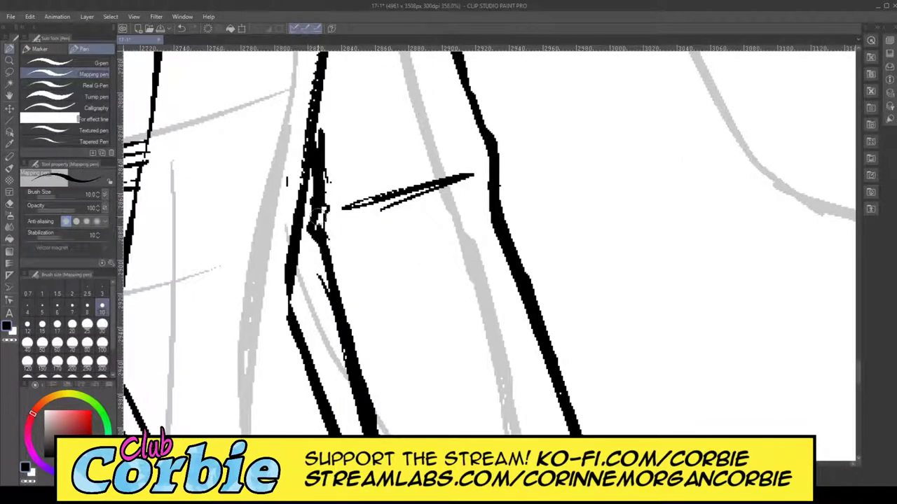
left_click_drag(325, 271, 311, 215)
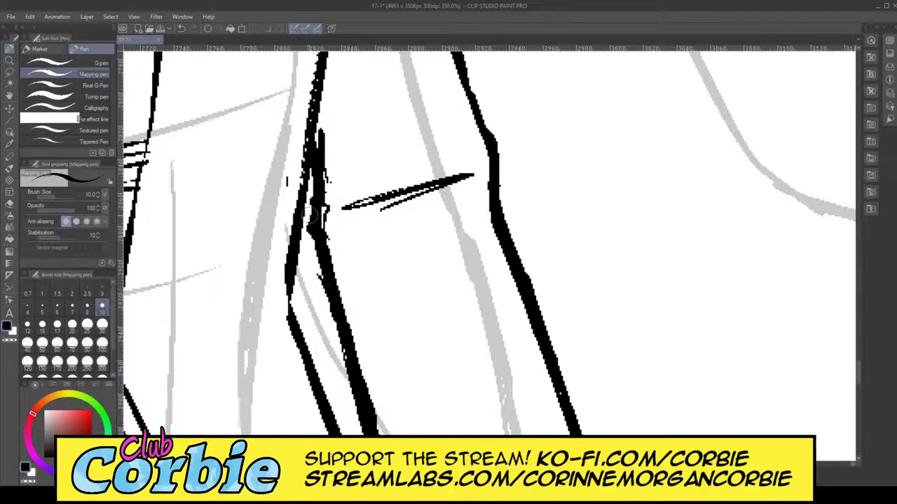
mouse_move(288, 267)
left_mouse_down()
mouse_move(319, 255)
mouse_move(325, 293)
mouse_move(308, 224)
mouse_move(318, 120)
left_mouse_up()
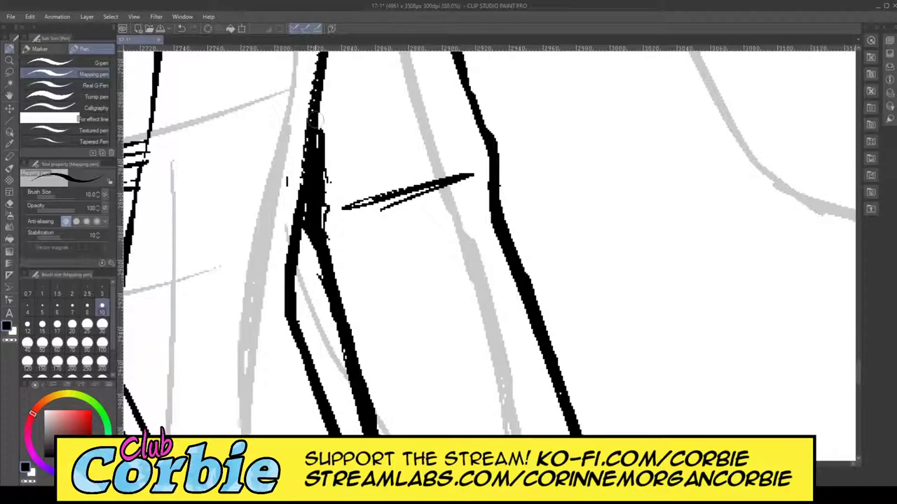
mouse_move(312, 252)
left_mouse_down()
mouse_move(330, 309)
mouse_move(349, 305)
mouse_move(331, 309)
mouse_move(353, 384)
left_mouse_up()
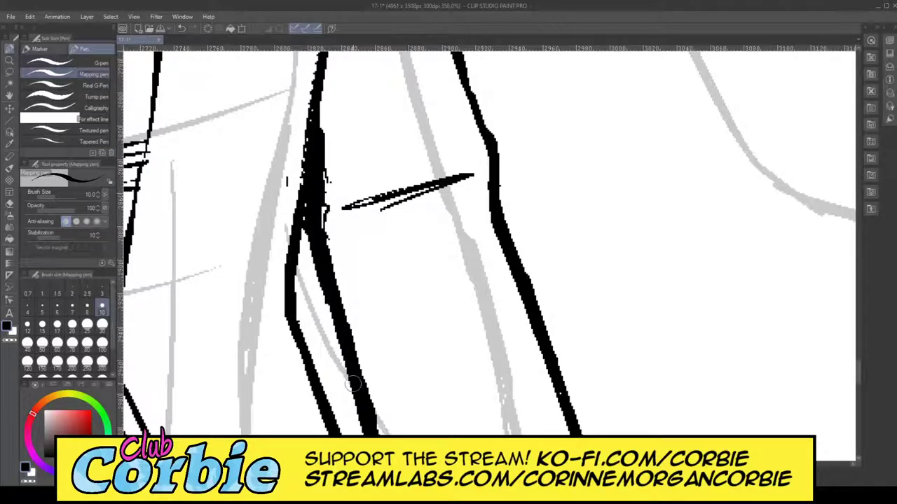
left_click(9, 203)
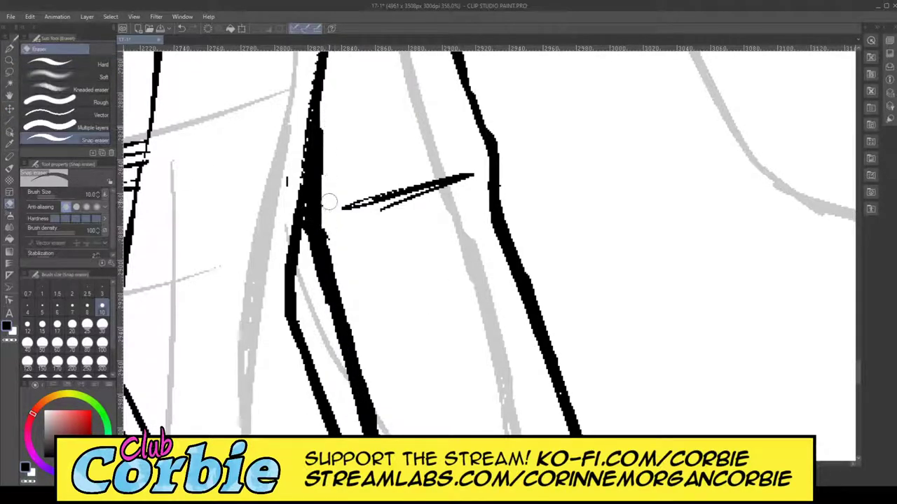
left_click_drag(325, 131, 330, 248)
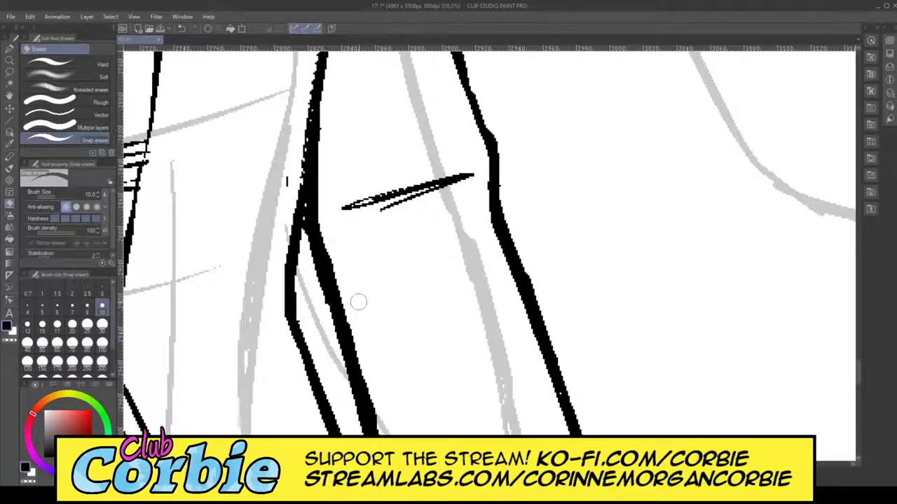
Step: Erase the stray jacket lines below the neck bow's left side and inside its outer left fold with the Snap eraser
left_click(9, 61)
scroll(347, 267, "down", 5)
scroll(382, 185, "up", 3)
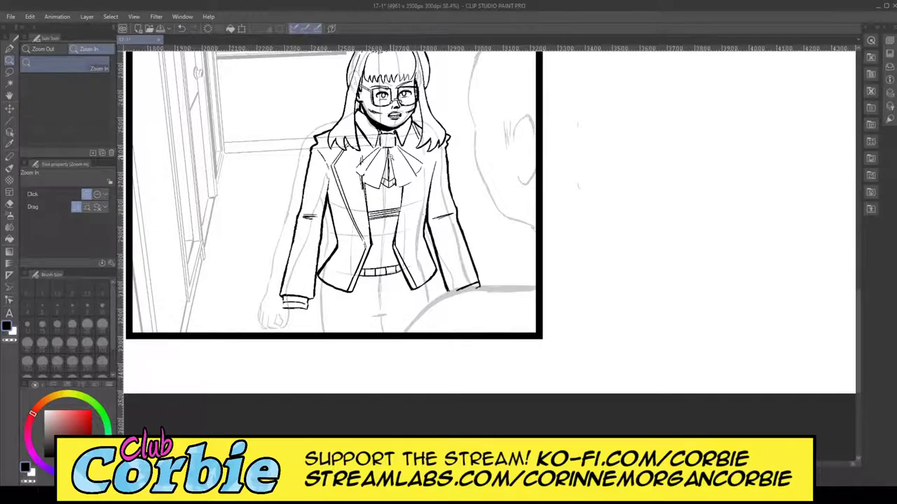
scroll(379, 149, "up", 5)
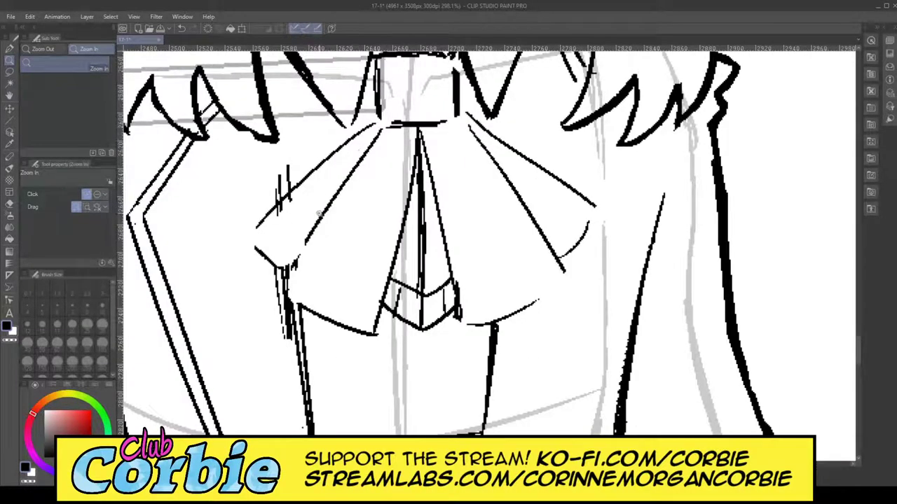
scroll(319, 212, "up", 2)
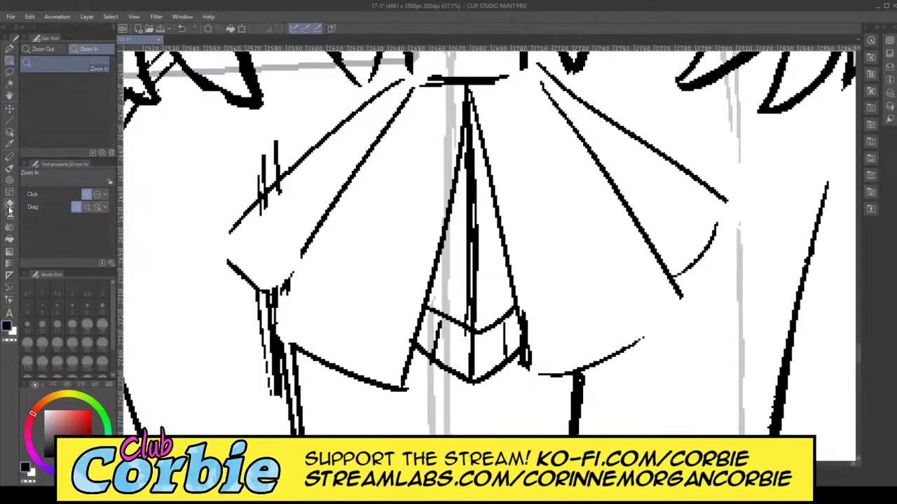
left_click(9, 205)
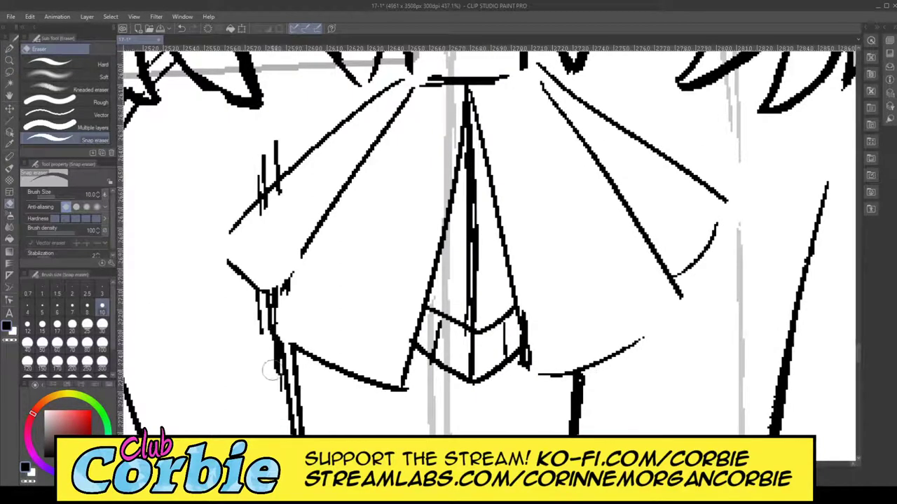
left_click_drag(272, 370, 270, 343)
mouse_move(277, 404)
left_mouse_down()
mouse_move(257, 305)
mouse_move(264, 308)
mouse_move(269, 220)
mouse_move(257, 223)
mouse_move(273, 194)
left_mouse_up()
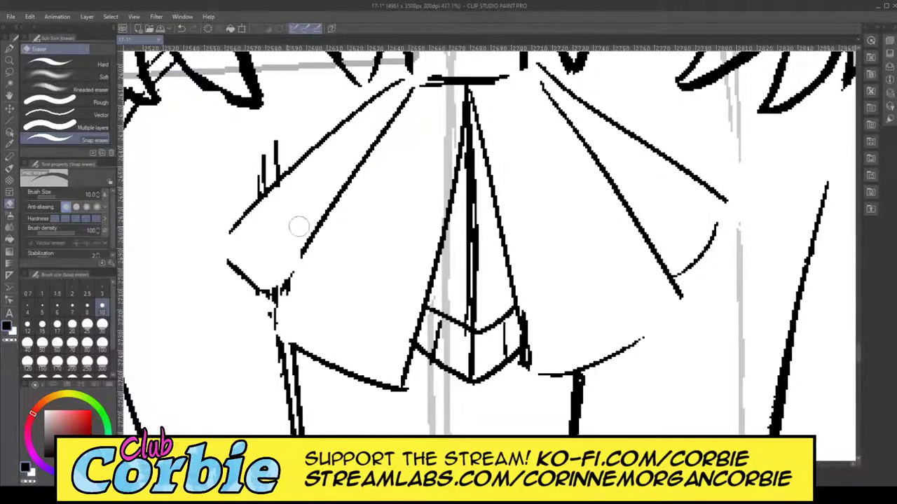
Step: Ink the scalloped lower edge of the neck bow's right half with the Mapping pen, and undo the rough stroke on the centre fold
key("p")
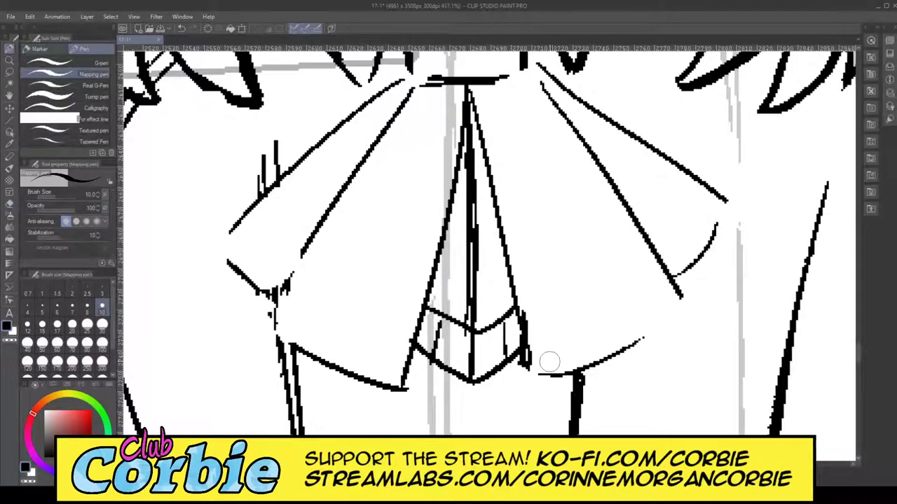
mouse_move(519, 314)
left_mouse_down()
mouse_move(534, 370)
mouse_move(568, 375)
mouse_move(634, 343)
mouse_move(677, 315)
mouse_move(683, 293)
mouse_move(671, 280)
mouse_move(706, 251)
mouse_move(728, 204)
left_mouse_up()
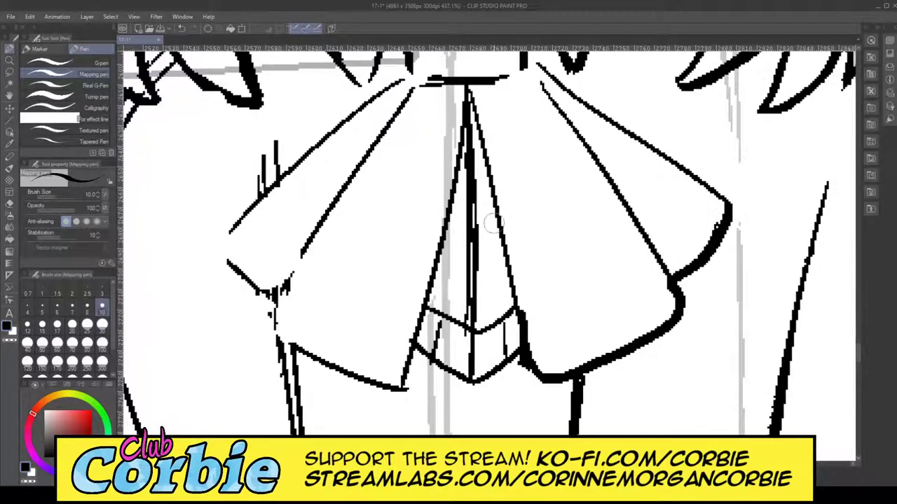
mouse_move(468, 83)
left_mouse_down()
mouse_move(455, 221)
mouse_move(438, 260)
left_mouse_up()
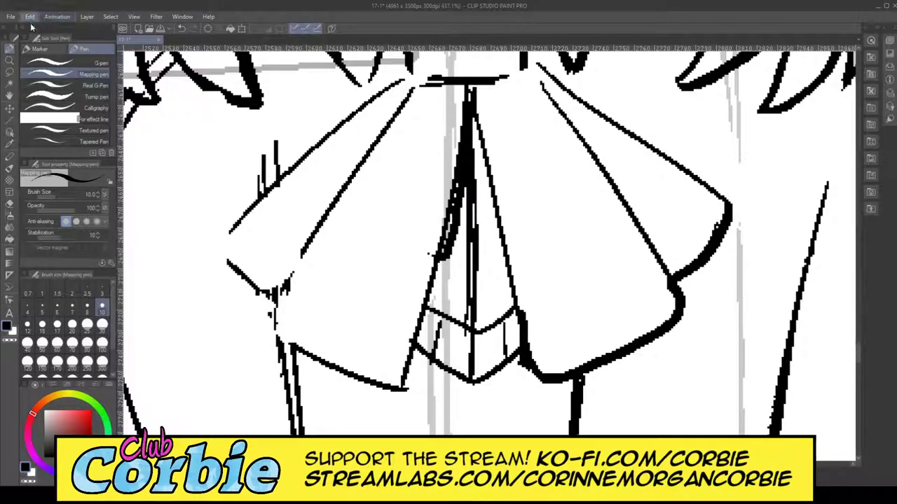
key("ctrl+z")
Step: Ink both diagonal centre edges of the neck bow and the lower edge of its left half with the Mapping pen
mouse_move(468, 84)
left_mouse_down()
mouse_move(396, 393)
mouse_move(288, 351)
mouse_move(280, 344)
mouse_move(321, 363)
mouse_move(274, 329)
mouse_move(310, 240)
mouse_move(380, 132)
mouse_move(332, 216)
left_mouse_up()
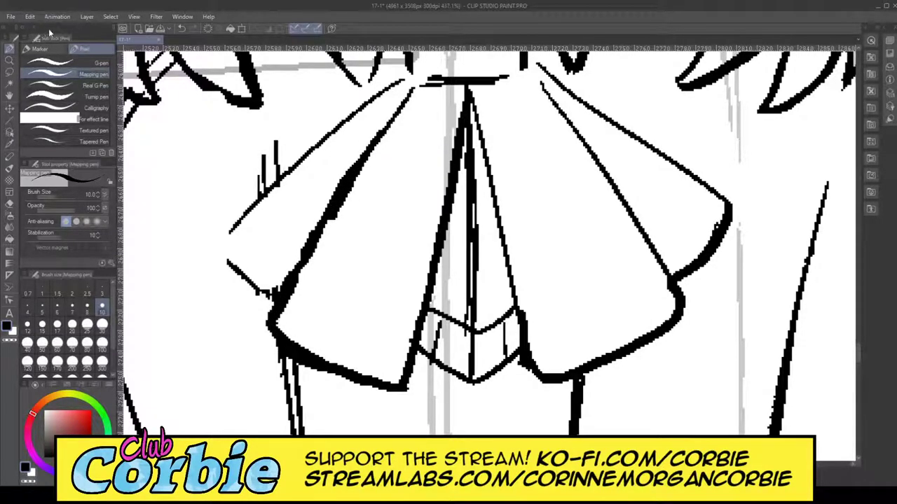
key("ctrl+z")
key("ctrl+z")
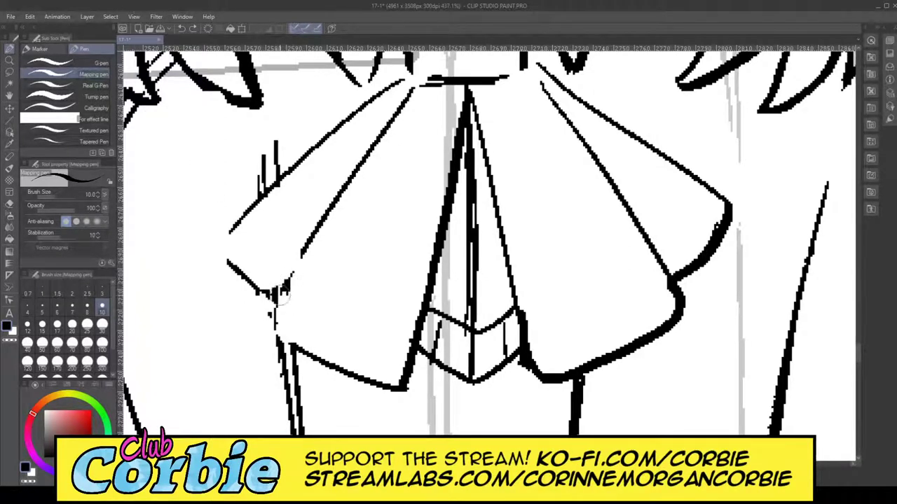
mouse_move(284, 287)
left_mouse_down()
mouse_move(268, 324)
mouse_move(283, 338)
mouse_move(354, 380)
mouse_move(409, 386)
left_mouse_up()
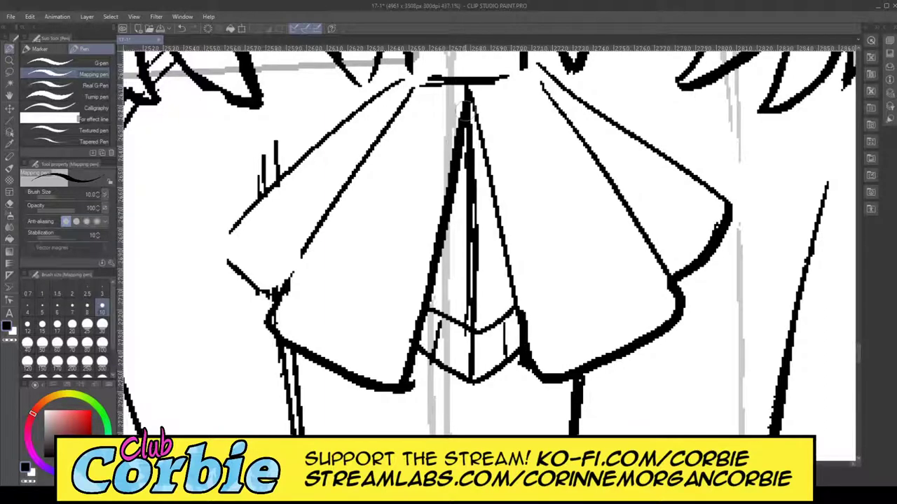
left_click_drag(467, 88, 540, 376)
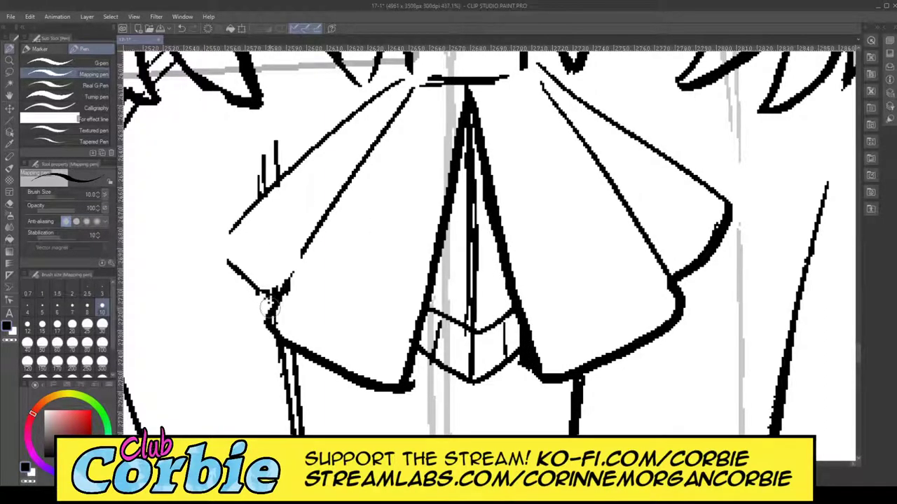
left_click_drag(270, 309, 359, 176)
left_click_drag(359, 176, 263, 324)
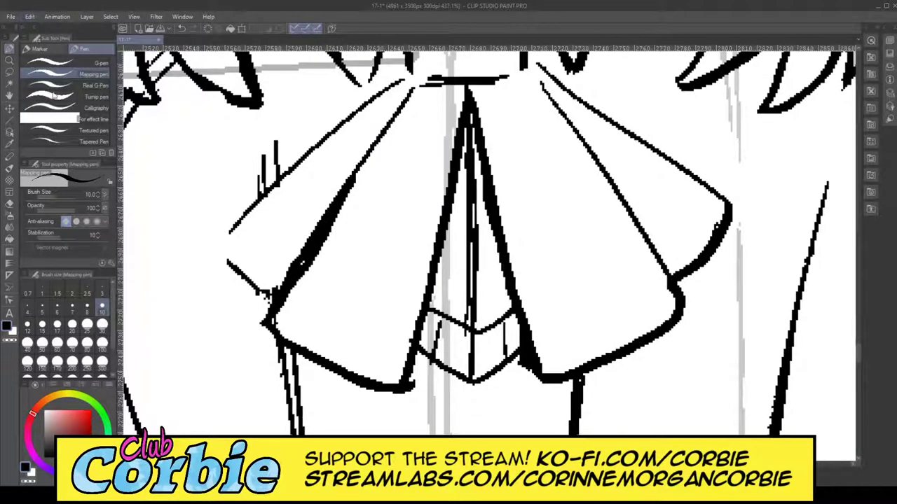
key("ctrl+z")
Step: Thicken the neck bow's left inner fold and redraw its outer left edge with size 2 straight lines
left_click(9, 121)
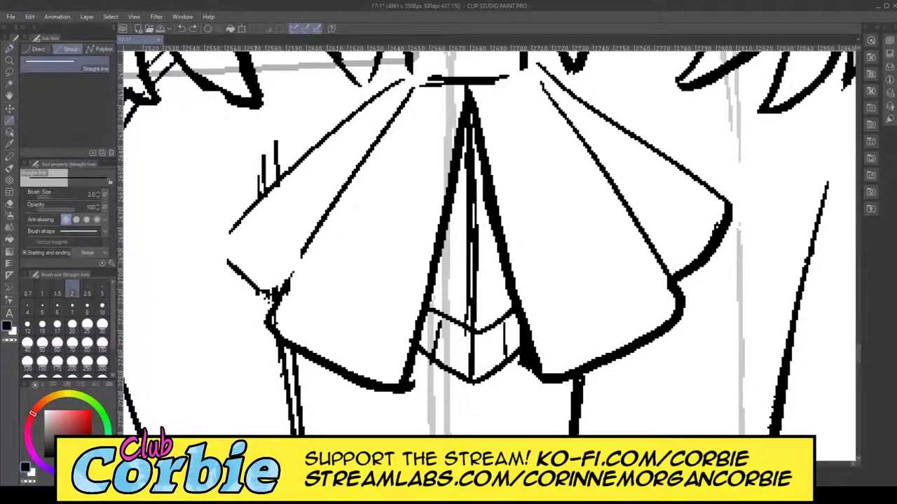
mouse_move(272, 307)
left_mouse_down()
mouse_move(423, 110)
mouse_move(415, 91)
mouse_move(254, 323)
mouse_move(399, 116)
mouse_move(274, 318)
mouse_move(269, 303)
left_mouse_up()
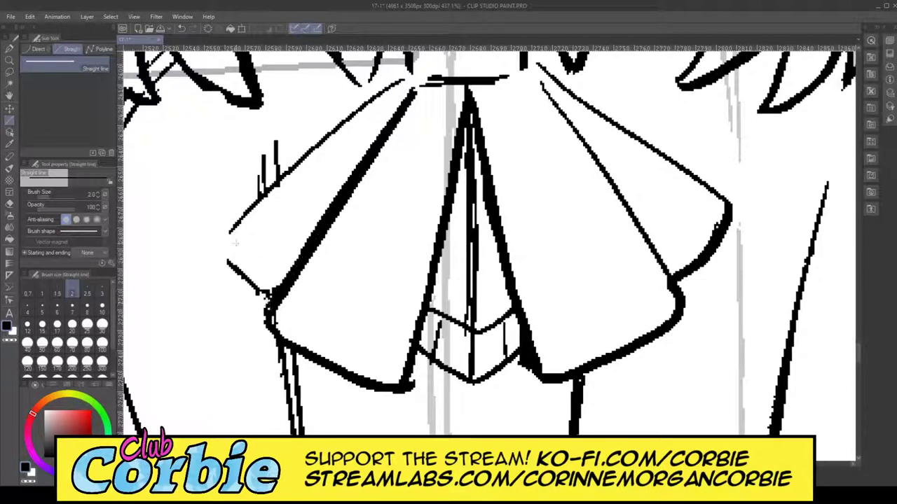
left_click_drag(224, 237, 407, 66)
scroll(407, 66, "up", 3)
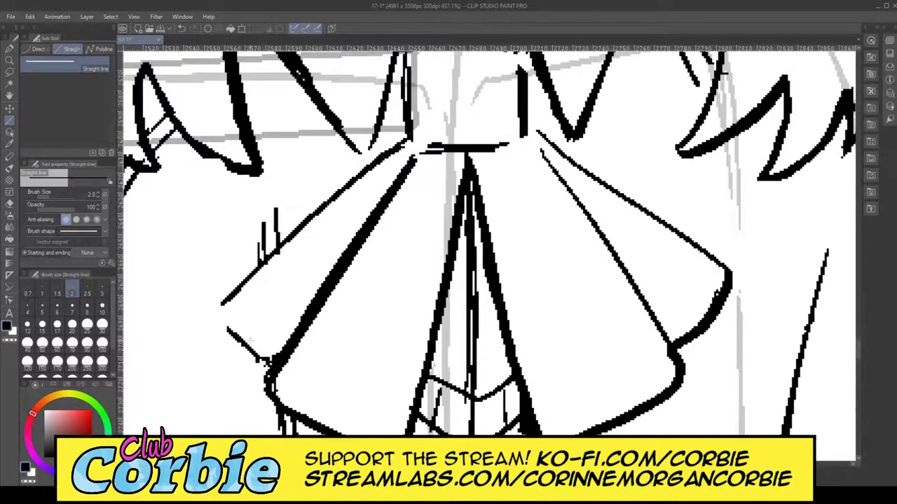
Step: Thicken the neck bow's outer left edge and ink its curved lower-left end with the Mapping pen
left_click(8, 49)
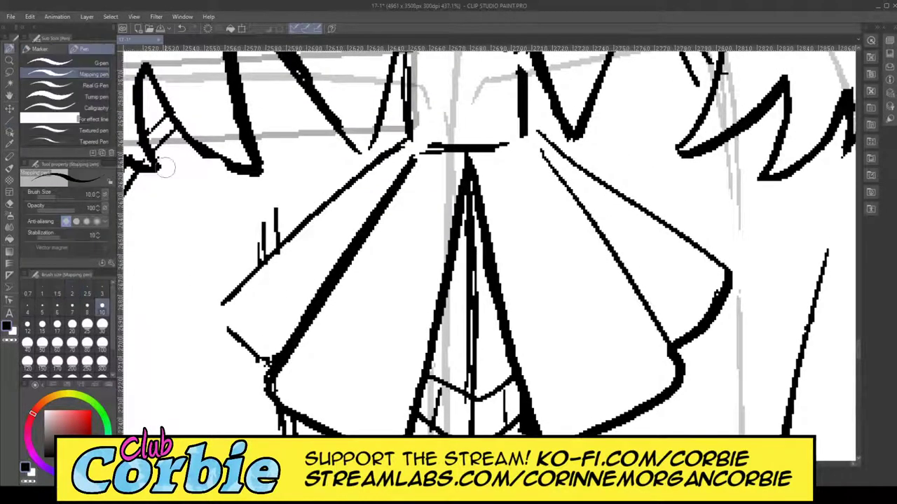
mouse_move(222, 302)
left_mouse_down()
mouse_move(345, 183)
mouse_move(412, 139)
left_mouse_up()
mouse_move(226, 299)
left_mouse_down()
mouse_move(235, 334)
mouse_move(270, 365)
left_mouse_up()
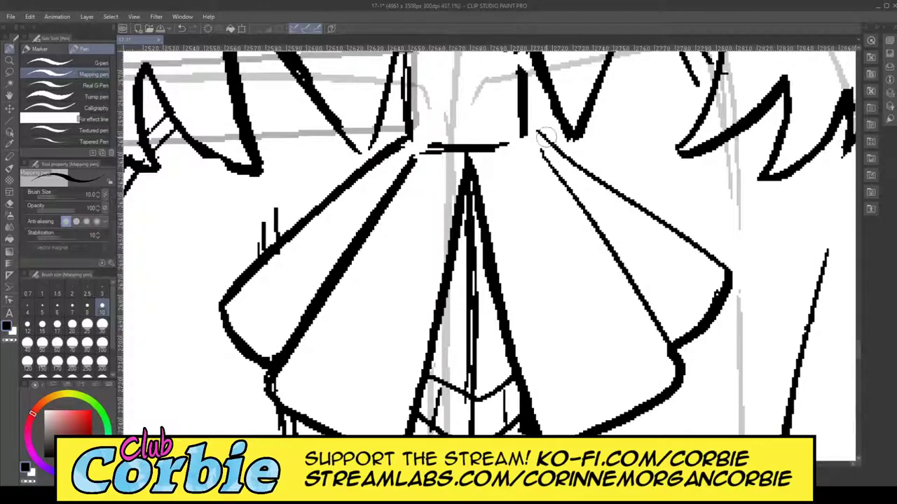
Step: Thicken the outer edge and inner fold line of the neck bow's right half with the Mapping pen
left_click_drag(545, 136, 750, 307)
left_click_drag(600, 162, 728, 279)
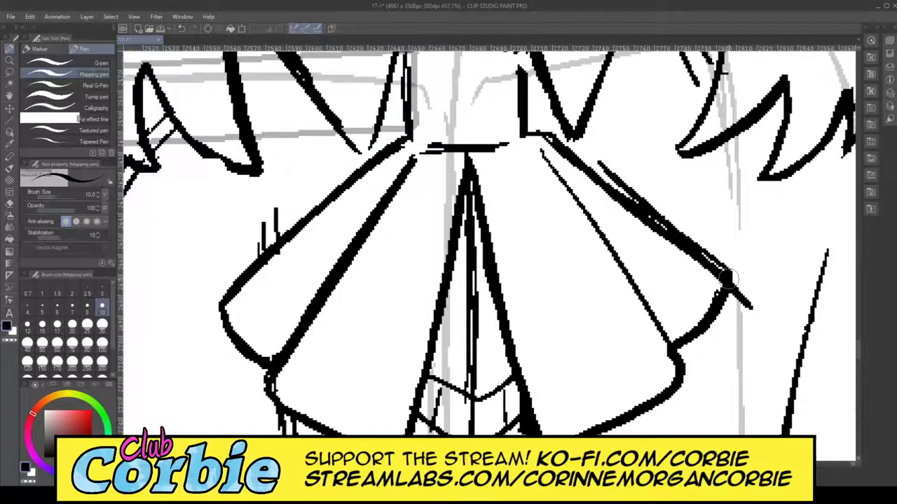
mouse_move(608, 183)
left_mouse_down()
mouse_move(724, 268)
mouse_move(716, 265)
mouse_move(735, 286)
left_mouse_up()
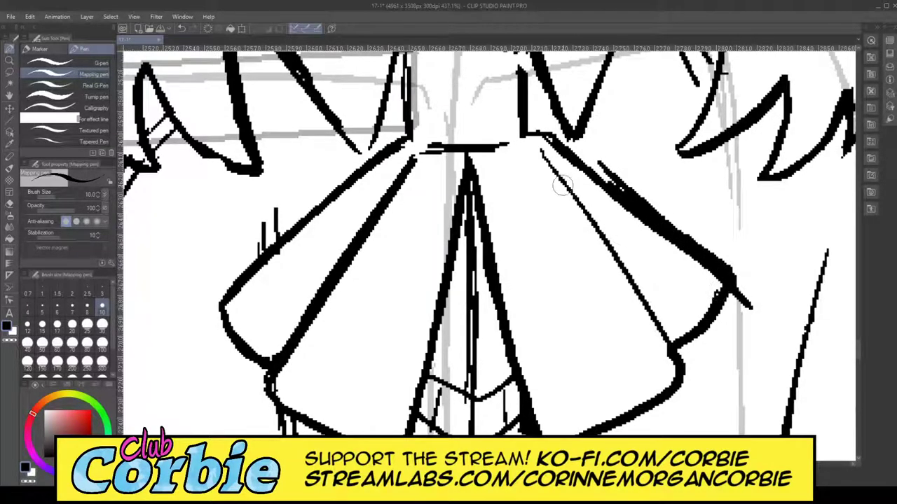
left_click_drag(549, 153, 685, 345)
left_click_drag(566, 187, 675, 327)
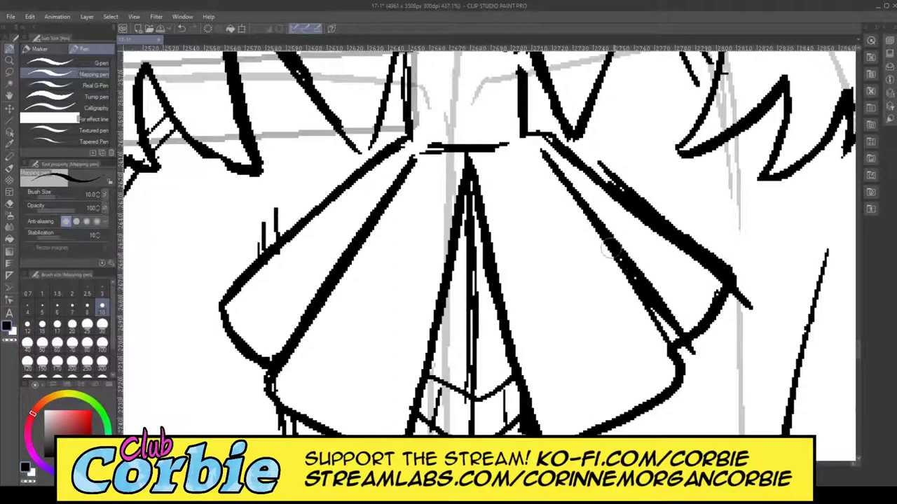
left_click_drag(613, 251, 679, 343)
left_click_drag(636, 284, 667, 328)
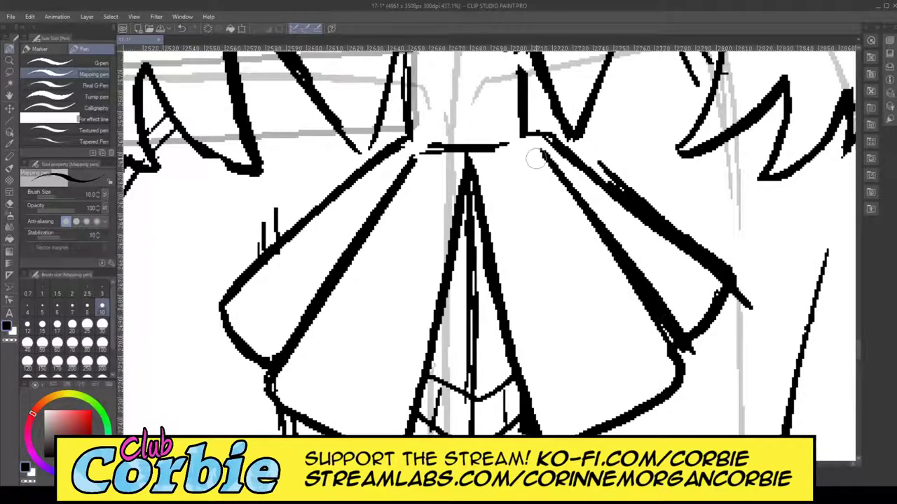
Step: Erase the overshooting strokes along the neck bow's outer right edge and trim the hair tip above it with the Snap eraser
left_click(10, 203)
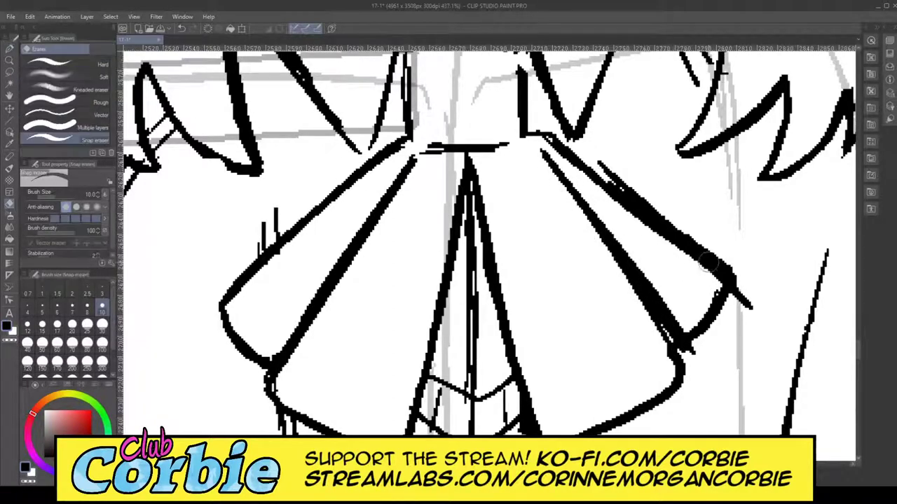
left_click_drag(733, 280, 753, 317)
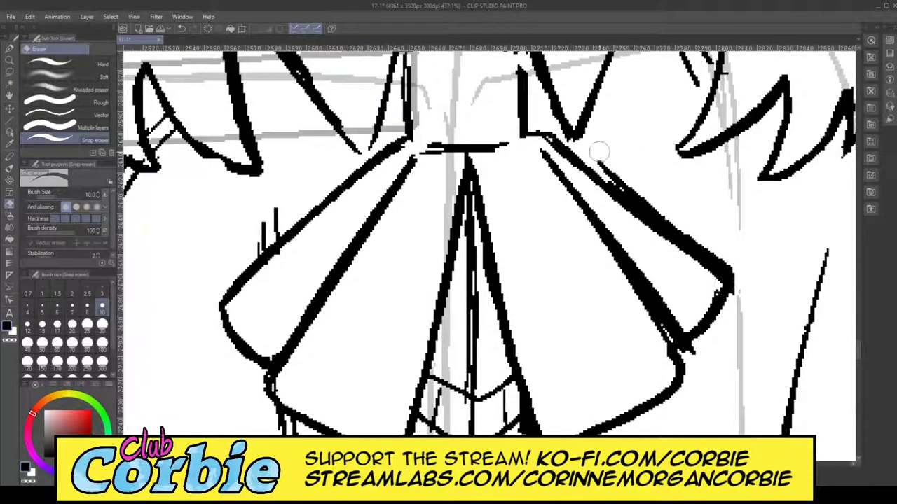
mouse_move(600, 152)
left_mouse_down()
mouse_move(691, 230)
mouse_move(618, 180)
mouse_move(759, 284)
left_mouse_up()
left_click_drag(589, 136, 578, 132)
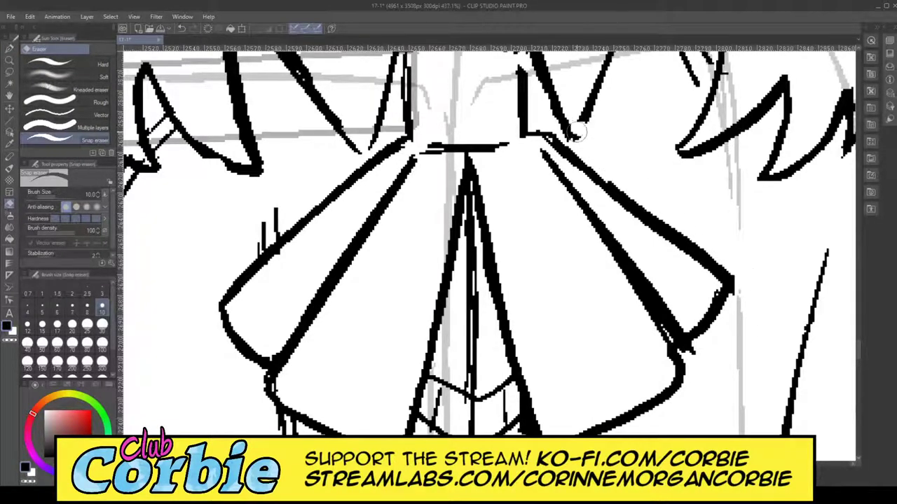
Step: Erase the stray marks at the right collar tip and along the neck bow's outer right edge with the Snap eraser
left_click_drag(596, 163, 716, 252)
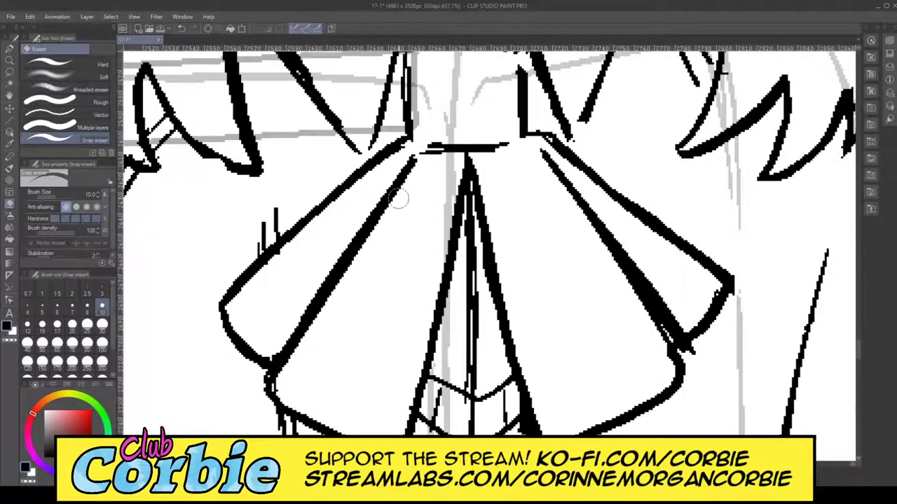
left_click(9, 62)
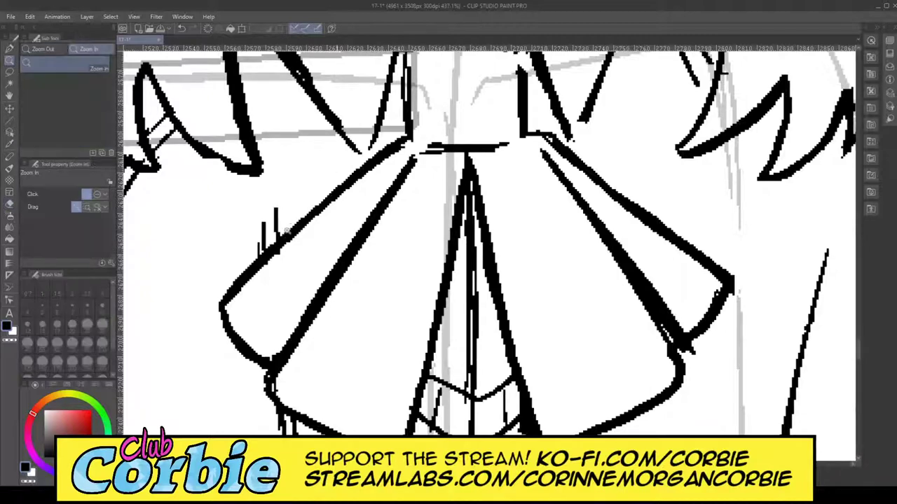
left_click_drag(343, 185, 126, 183)
left_click_drag(348, 157, 418, 171)
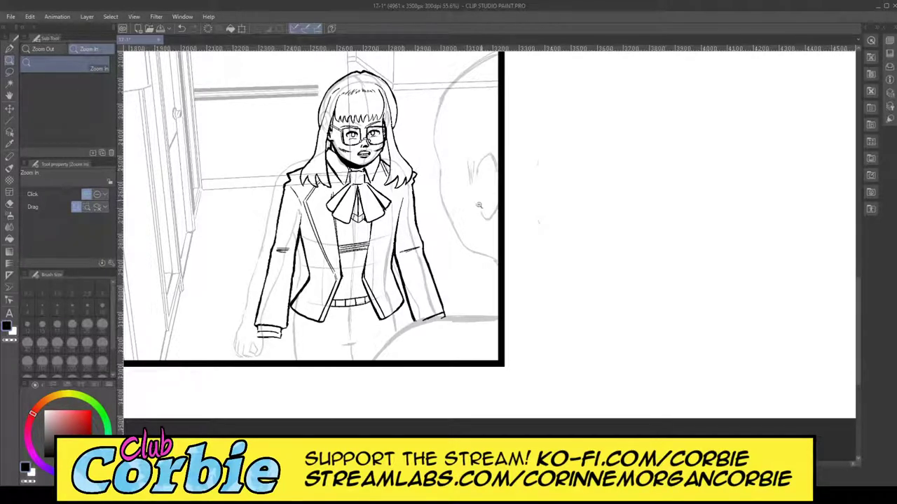
Step: Ink the narrow lapel and shirt lines between the neck bow's left edge and the hair with the Mapping pen, adding short cross lines
left_click(356, 165)
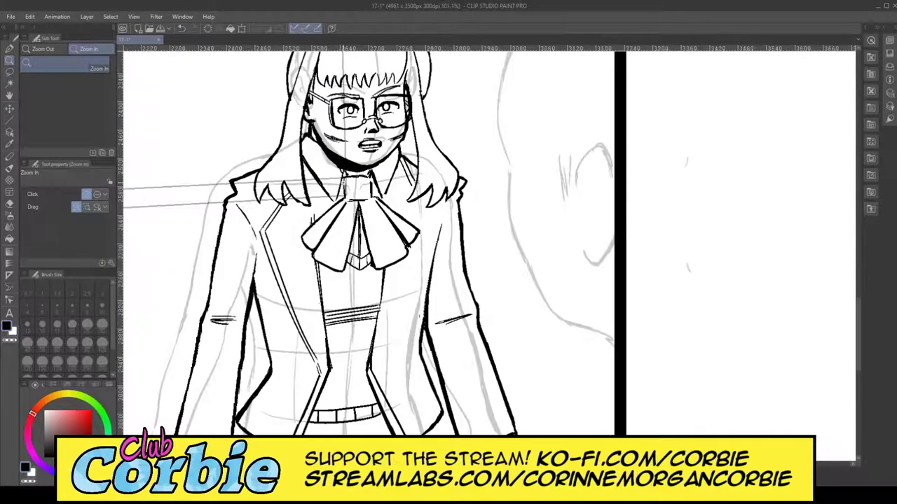
left_click(330, 172)
left_click(349, 161)
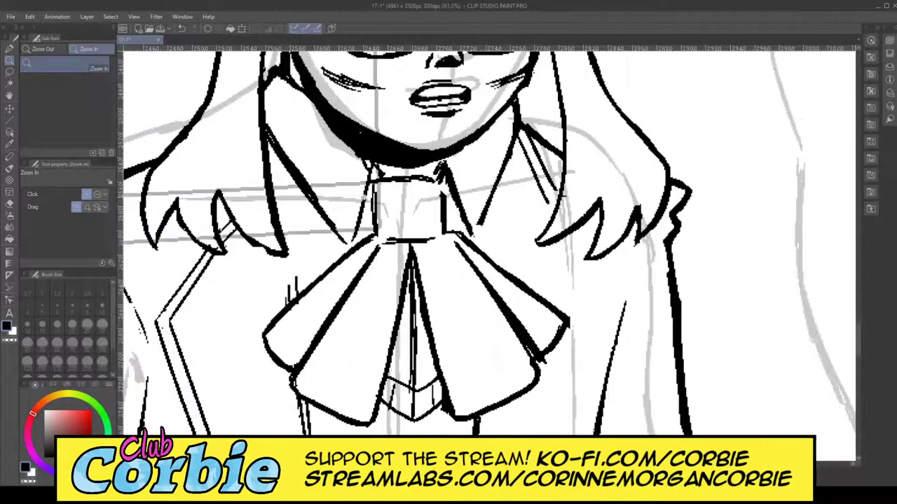
left_click(284, 235)
left_click(295, 228)
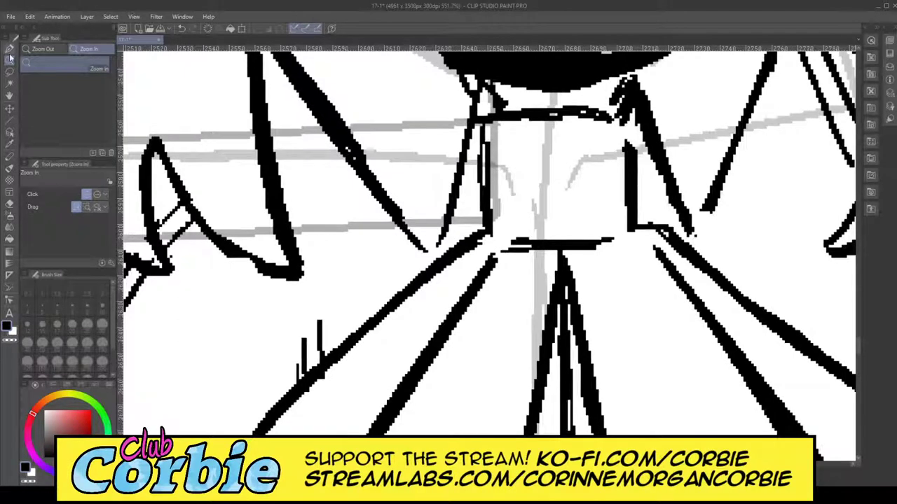
left_click(9, 49)
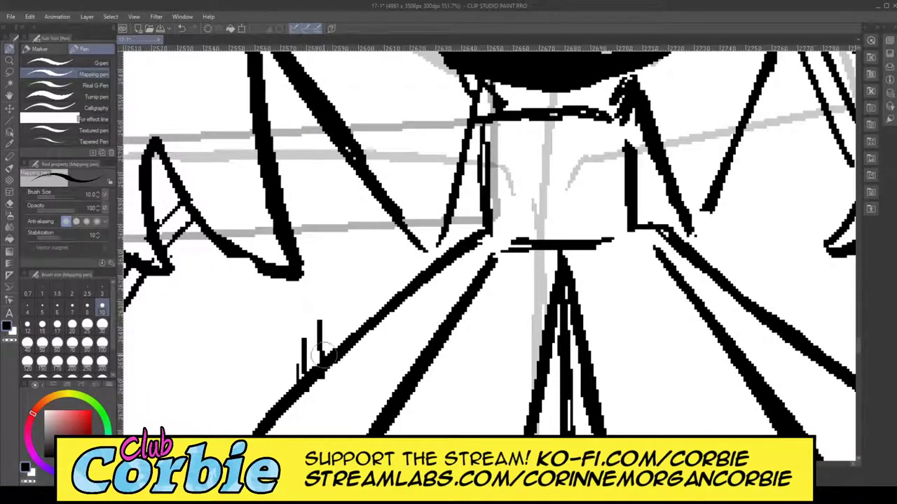
mouse_move(321, 356)
left_mouse_down()
mouse_move(324, 107)
mouse_move(289, 182)
mouse_move(304, 384)
left_mouse_up()
mouse_move(315, 164)
left_mouse_down()
mouse_move(327, 244)
mouse_move(361, 345)
mouse_move(329, 334)
left_mouse_up()
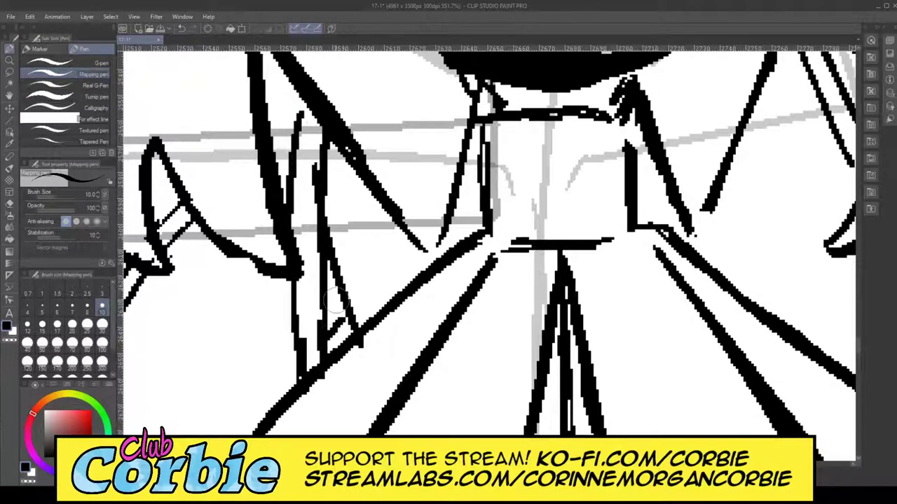
left_click_drag(340, 284, 327, 305)
mouse_move(292, 139)
left_mouse_down()
mouse_move(300, 98)
mouse_move(288, 155)
left_mouse_up()
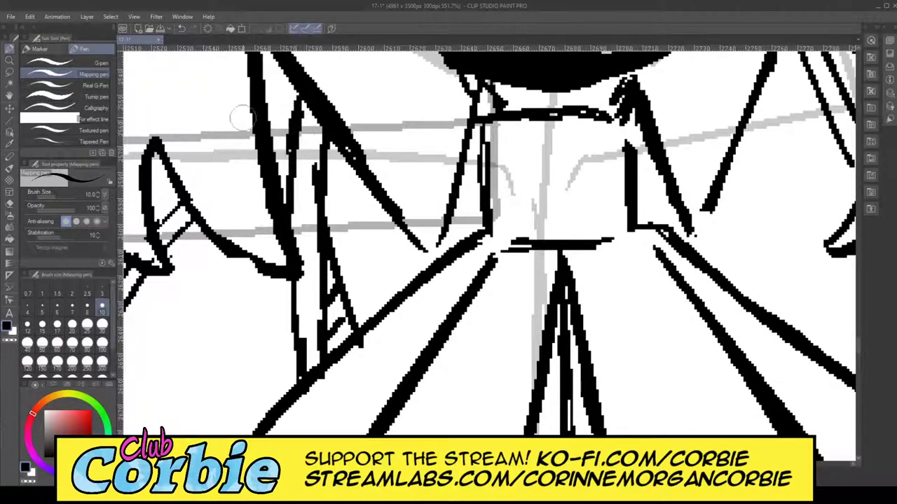
Step: Thicken both edges of the left collar point and extend them to meet at the neck bow with the Mapping pen
left_click_drag(468, 130, 440, 255)
left_click_drag(455, 171, 439, 254)
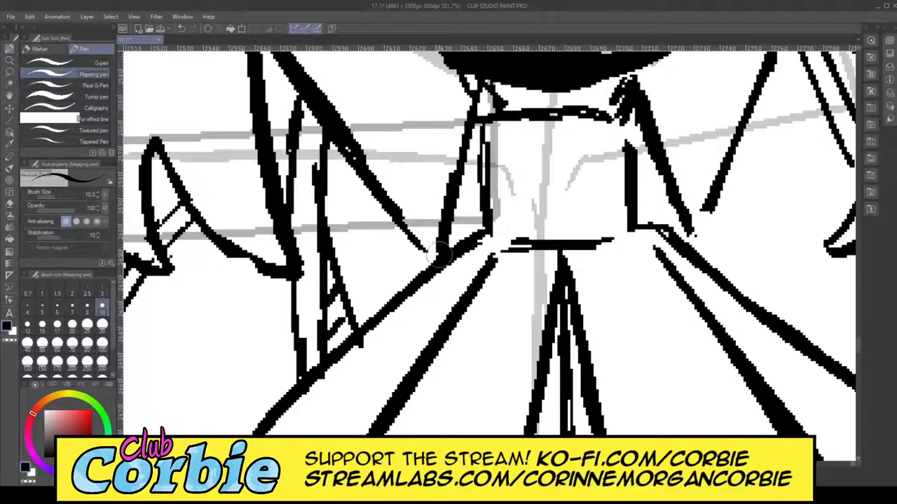
mouse_move(375, 182)
left_mouse_down()
mouse_move(434, 249)
mouse_move(392, 208)
mouse_move(416, 234)
mouse_move(352, 137)
left_mouse_up()
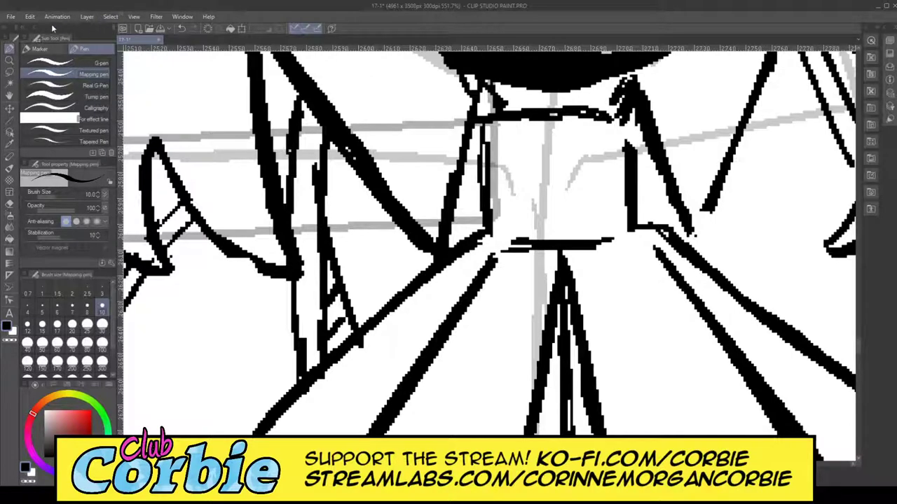
key("ctrl+z")
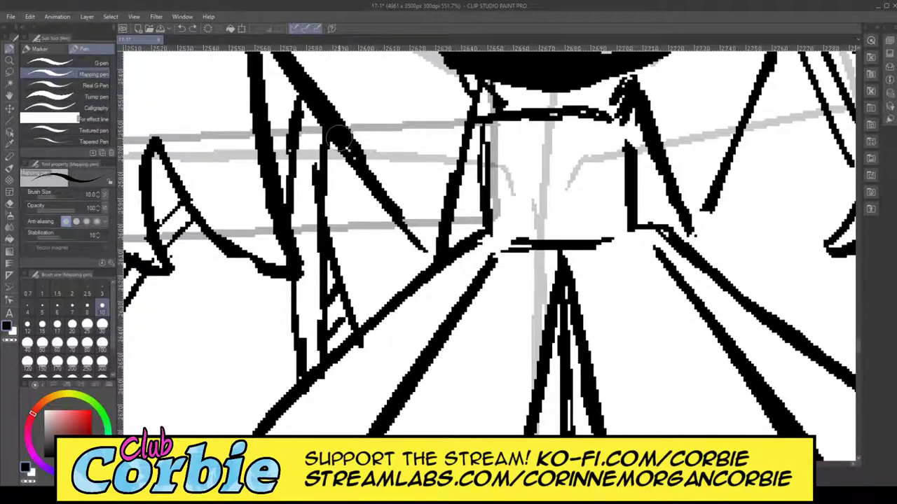
mouse_move(342, 139)
left_mouse_down()
mouse_move(419, 260)
mouse_move(327, 120)
mouse_move(428, 259)
mouse_move(332, 127)
left_mouse_up()
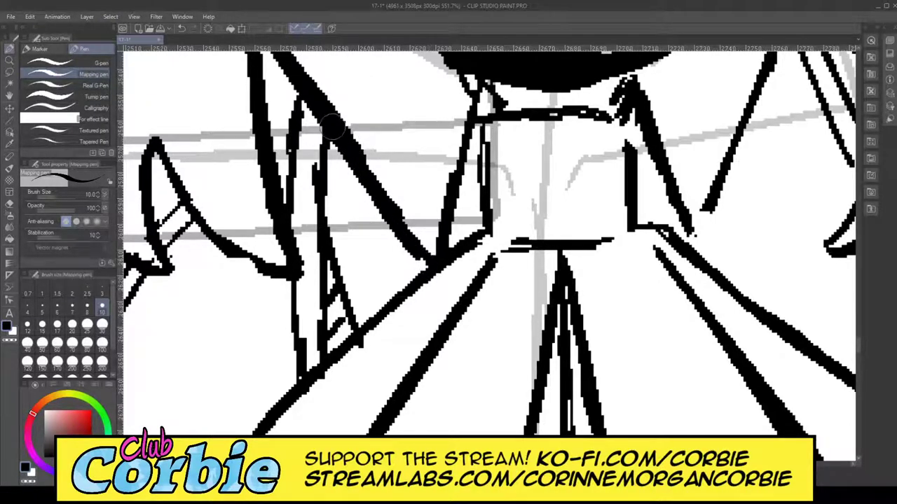
Step: Thicken and smooth the curved outline of the hair tip left of the collar with the size 10 Mapping pen
left_click(9, 62)
left_click_drag(363, 167, 341, 164)
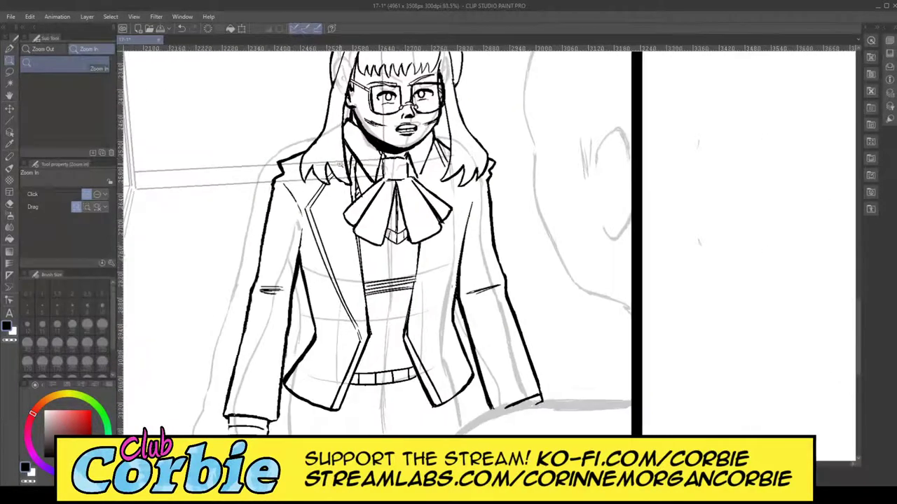
scroll(344, 163, "up", 6)
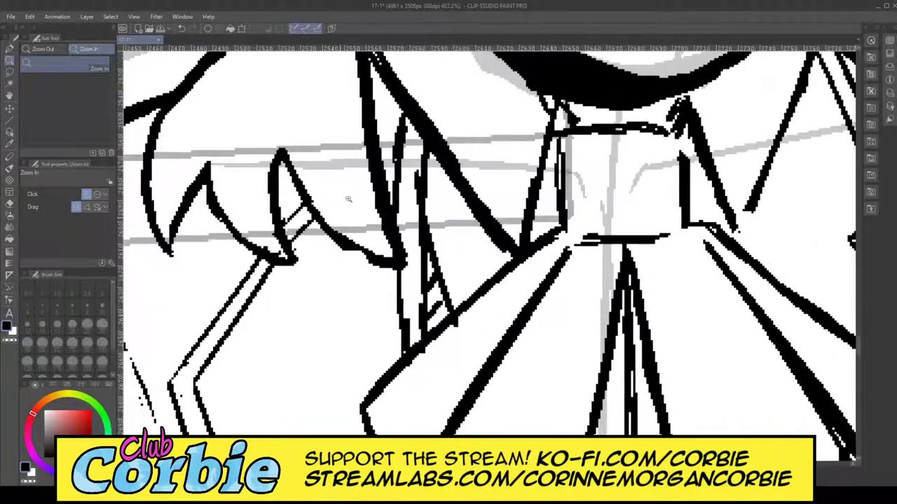
scroll(348, 200, "up", 2)
left_click(10, 50)
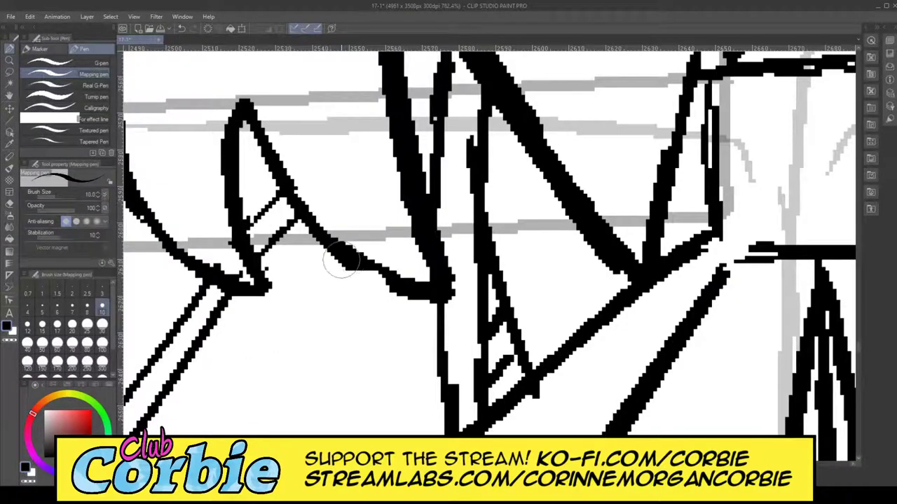
mouse_move(339, 248)
left_mouse_down()
mouse_move(265, 179)
mouse_move(239, 126)
mouse_move(244, 104)
left_mouse_up()
Step: Ink a thick rounded outline around the neck bow's square knot and join the right collar point's two edges with the Mapping pen
left_click(9, 60)
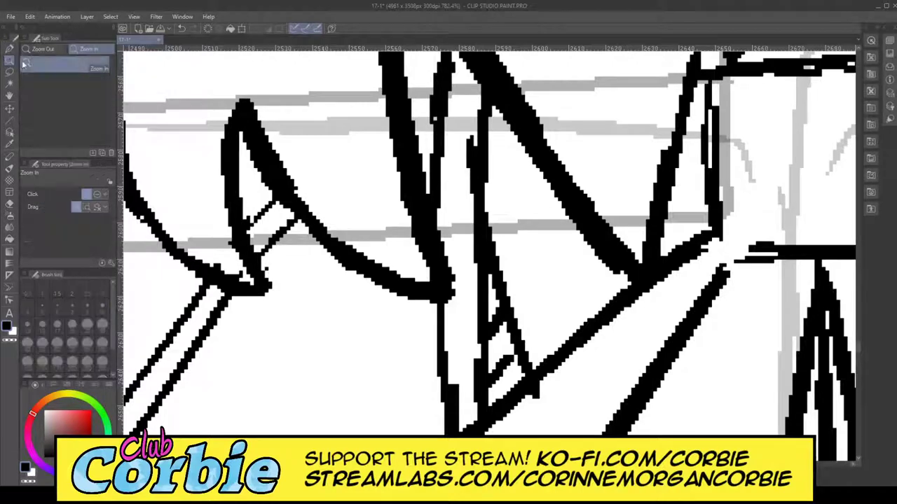
left_click_drag(304, 177, 214, 242)
left_click(340, 137)
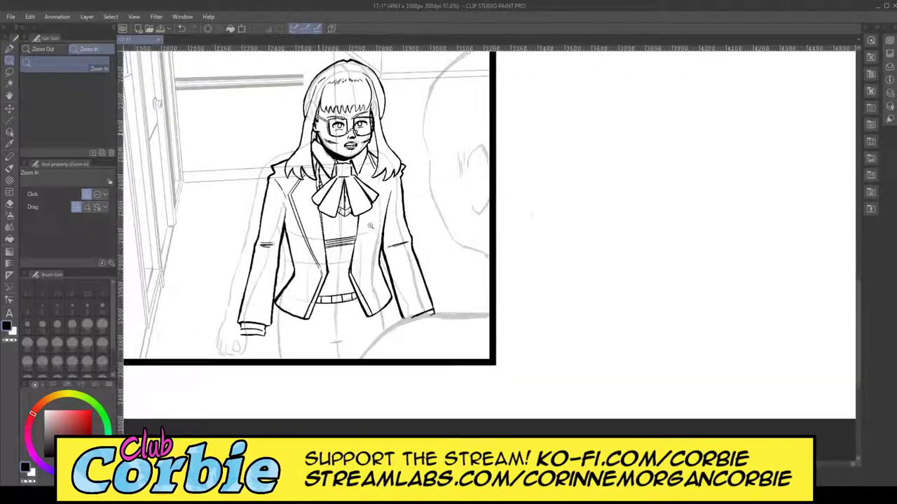
left_click(393, 250)
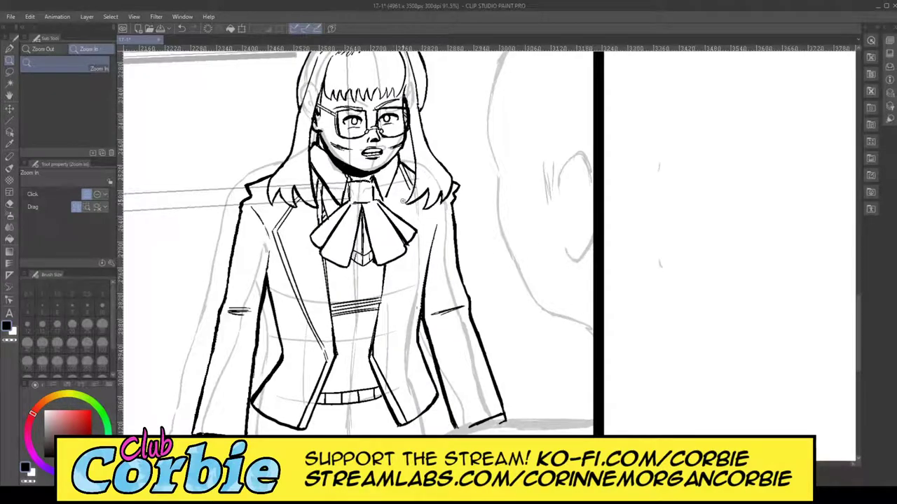
left_click_drag(363, 195, 380, 210)
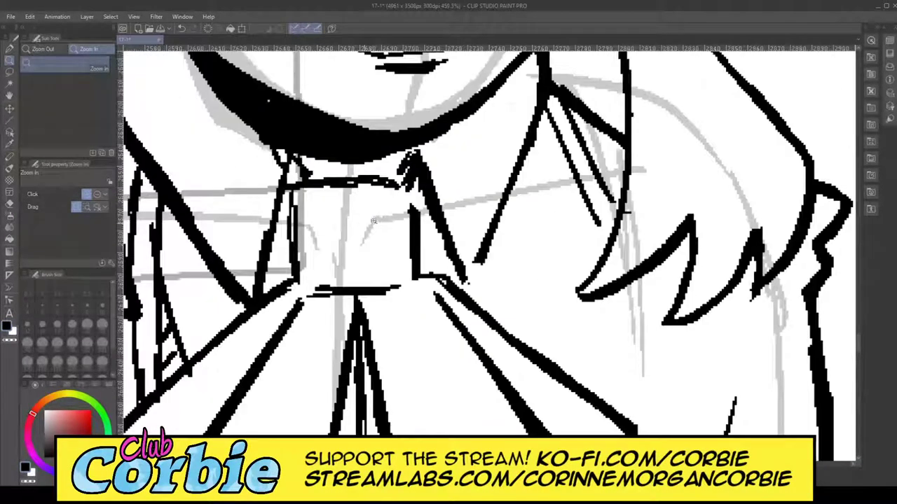
left_click(373, 221)
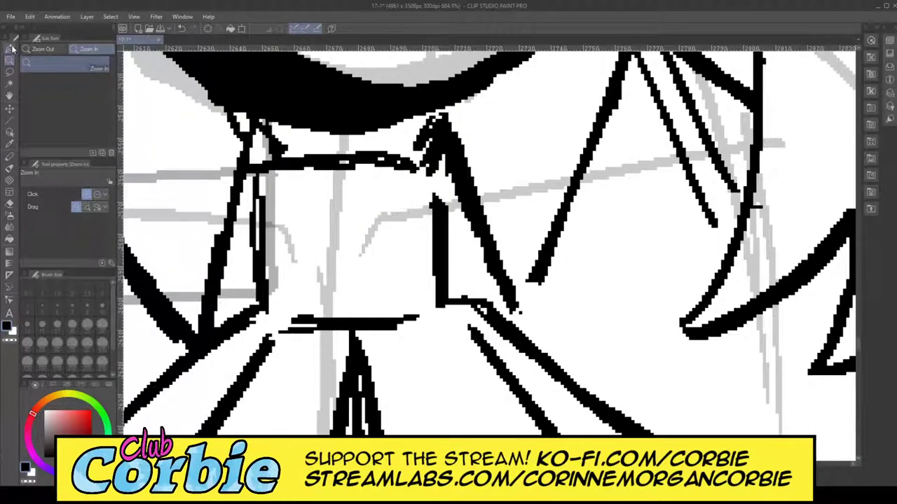
left_click(9, 48)
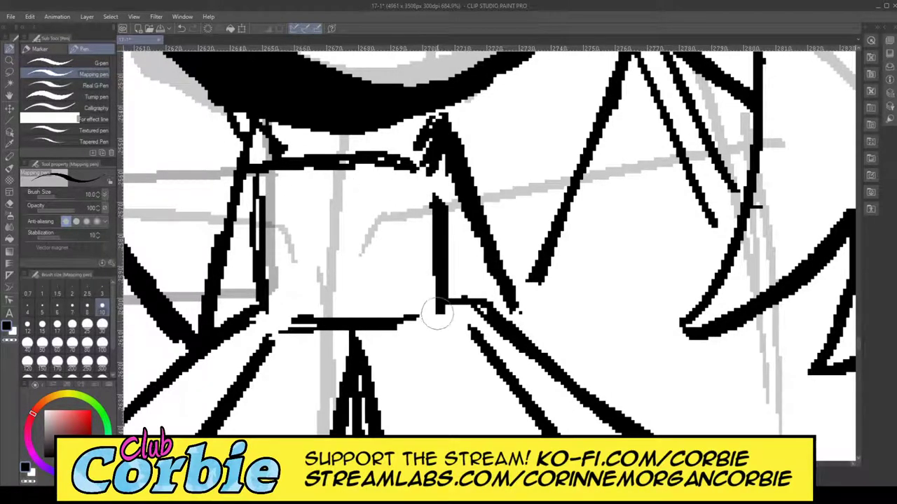
mouse_move(436, 316)
left_mouse_down()
mouse_move(318, 325)
mouse_move(263, 311)
mouse_move(252, 179)
mouse_move(266, 164)
mouse_move(361, 159)
mouse_move(434, 170)
mouse_move(444, 205)
mouse_move(440, 312)
left_mouse_up()
mouse_move(517, 311)
left_mouse_down()
mouse_move(538, 272)
mouse_move(518, 316)
left_mouse_up()
Step: Thicken the neck bow's curved outer right end and fill the gaps where it meets the inner fold with the Mapping pen
left_click(9, 61)
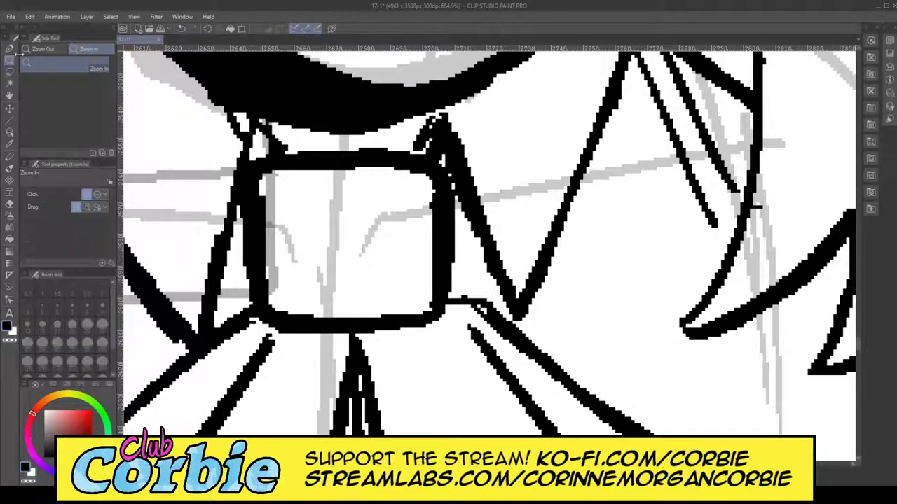
left_click_drag(292, 142, 175, 172)
left_click(258, 150)
left_click(280, 143)
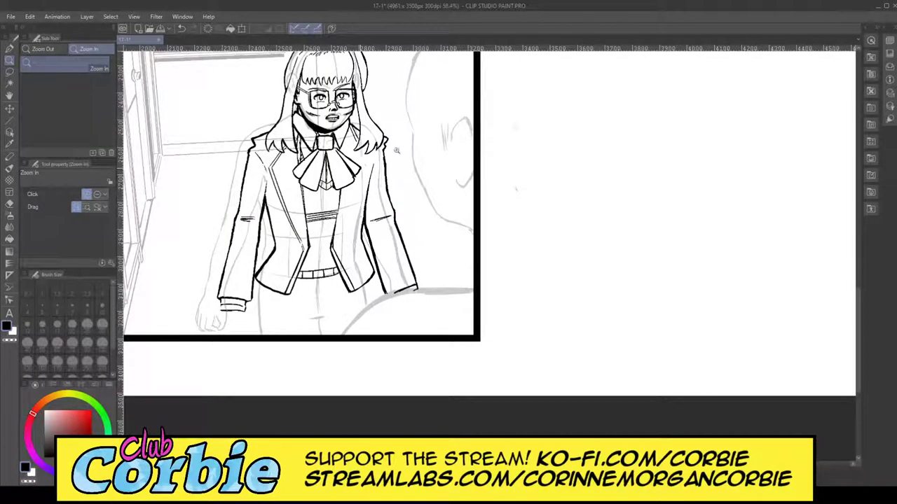
mouse_move(359, 171)
left_mouse_down()
mouse_move(394, 160)
mouse_move(329, 233)
mouse_move(290, 217)
mouse_move(317, 268)
mouse_move(297, 303)
mouse_move(156, 377)
left_mouse_up()
left_click(10, 48)
left_click(10, 61)
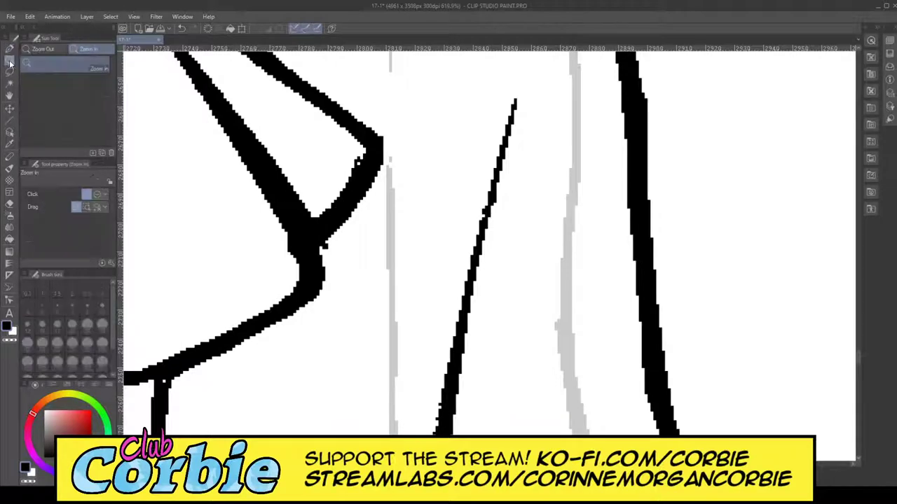
left_click_drag(380, 204, 263, 196)
left_click_drag(340, 169, 380, 193)
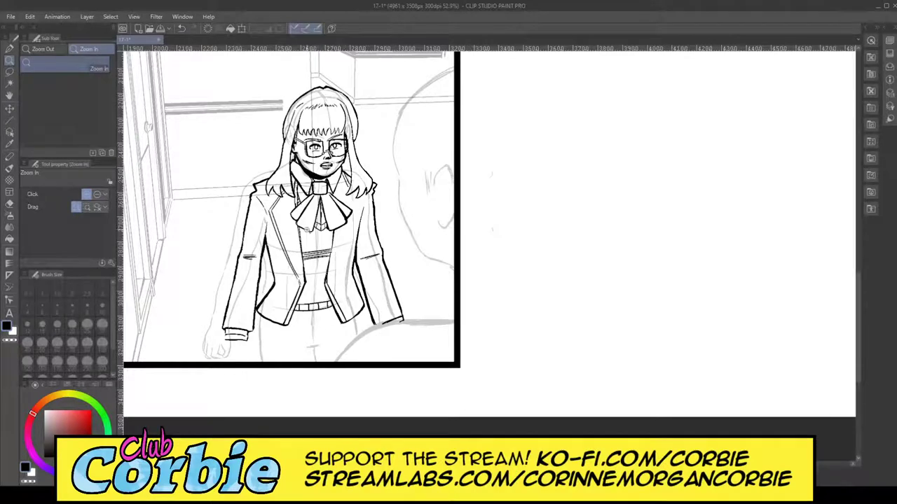
Step: Ink the right jacket lapel as a double line angling from the hair tips down toward the waist with the Mapping pen
left_click_drag(308, 230, 362, 324)
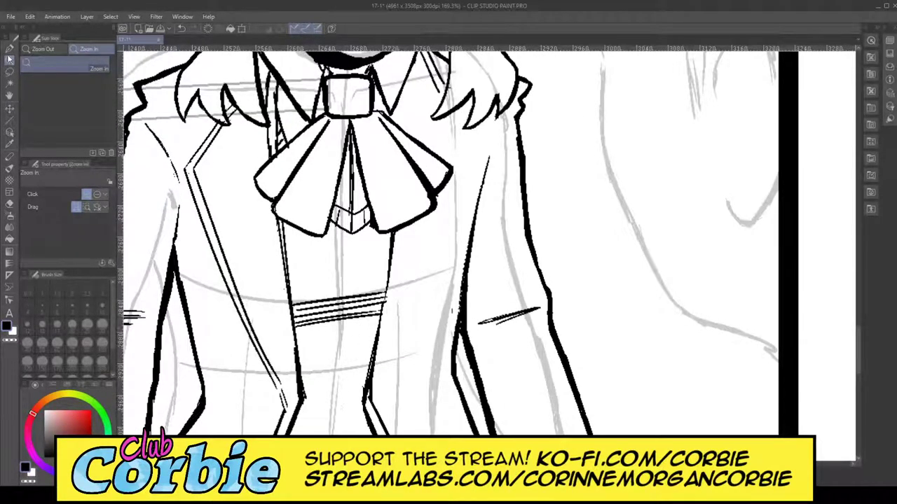
left_click(10, 49)
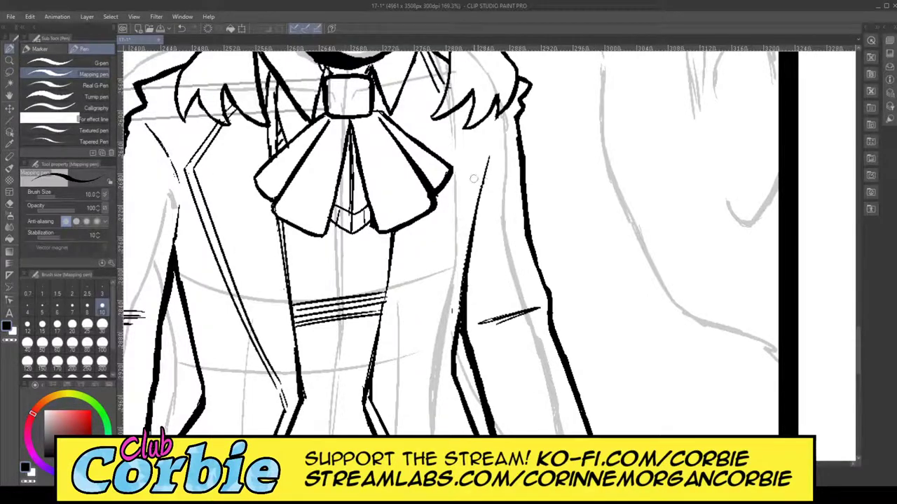
left_click_drag(476, 157, 430, 415)
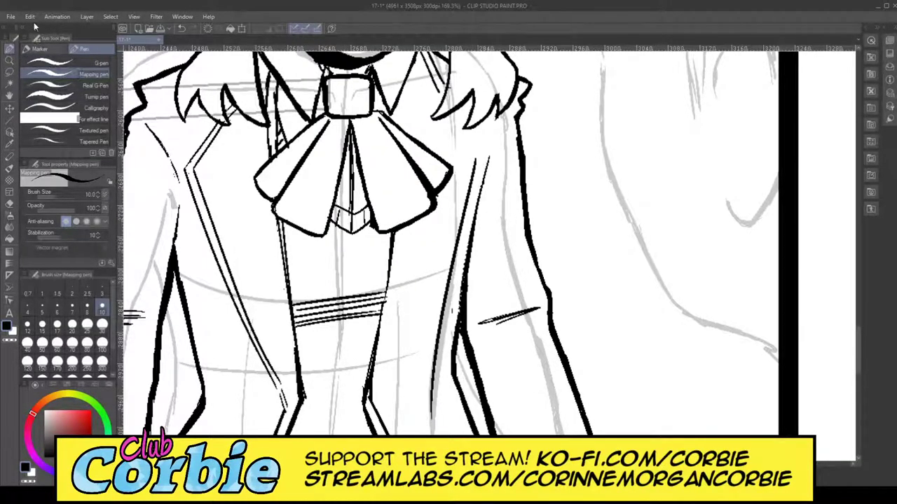
key("ctrl+z")
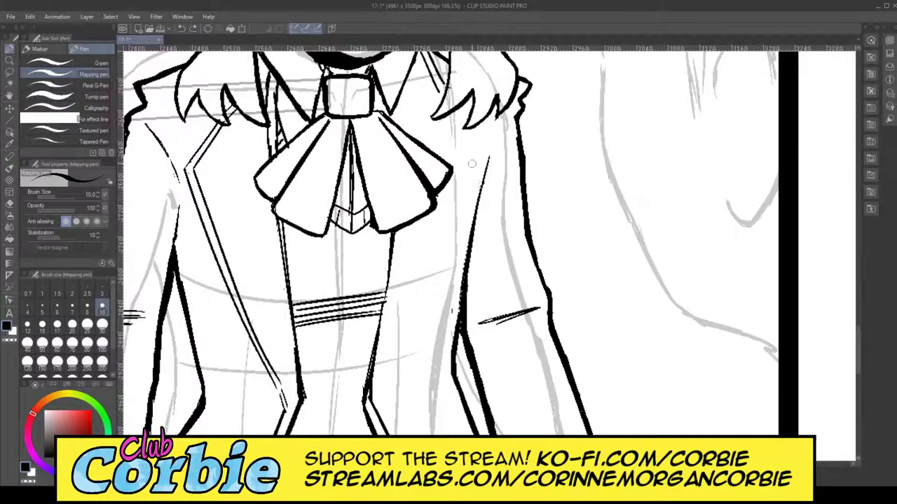
left_click_drag(472, 166, 397, 426)
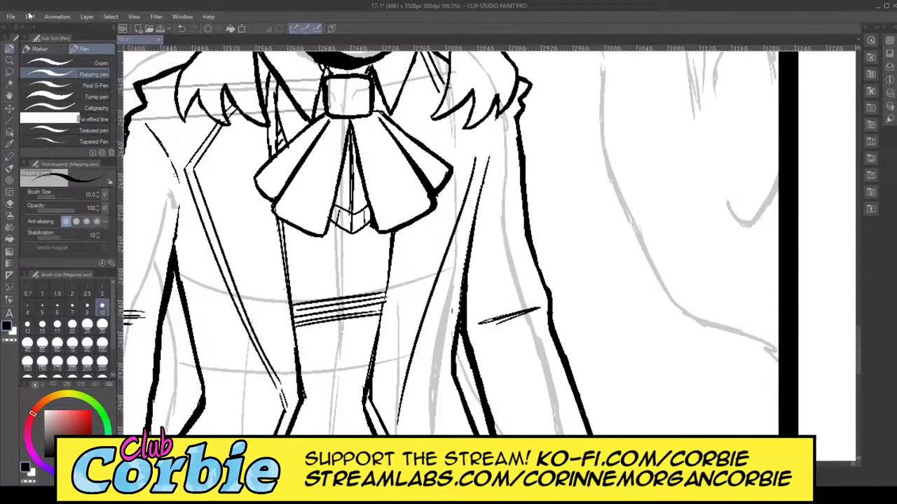
key("ctrl+z")
mouse_move(382, 400)
left_mouse_down()
mouse_move(449, 235)
mouse_move(487, 98)
left_mouse_up()
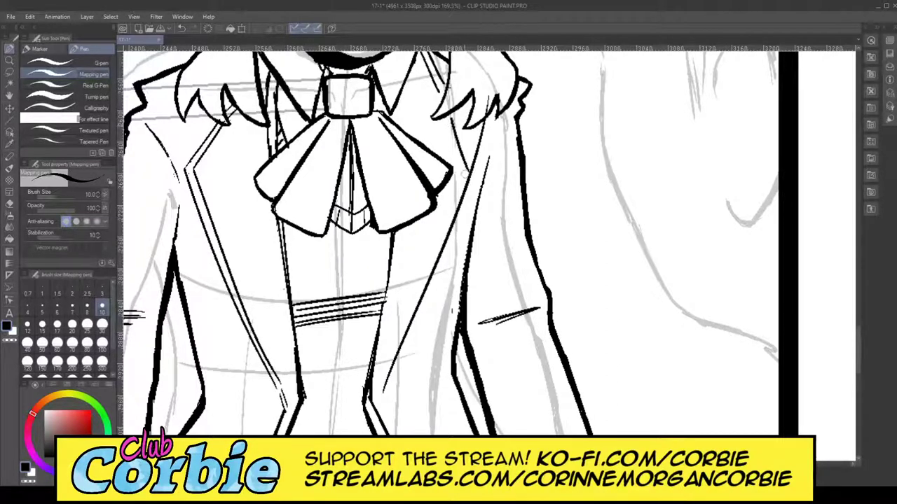
mouse_move(451, 111)
left_mouse_down()
mouse_move(475, 178)
mouse_move(378, 393)
left_mouse_up()
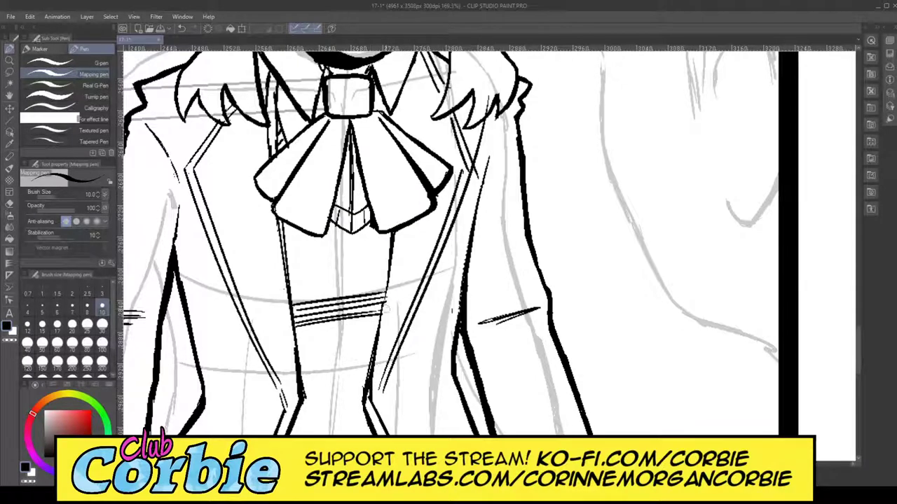
Step: Extend the right lapel's double line down to the inner edge line of the jacket's right front opening with the Mapping pen
left_click(9, 60)
left_click(400, 417)
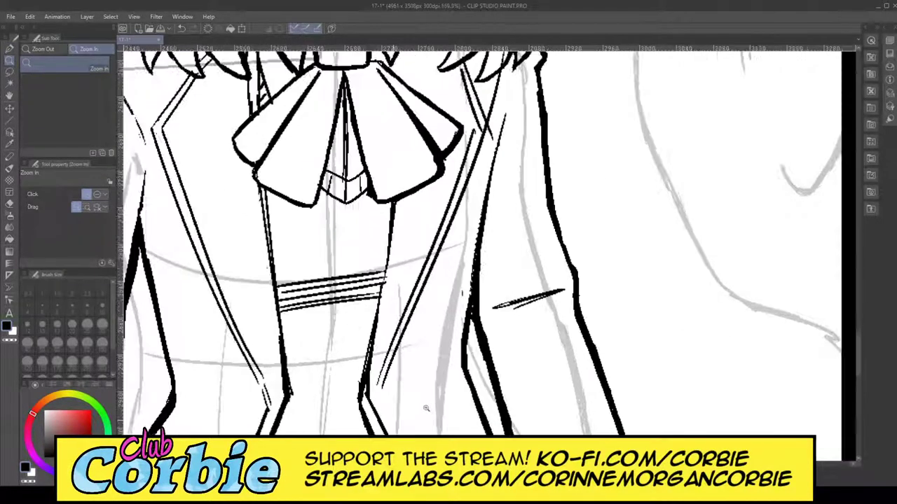
left_click(399, 417)
left_click(399, 418)
left_click(400, 418)
left_click(9, 48)
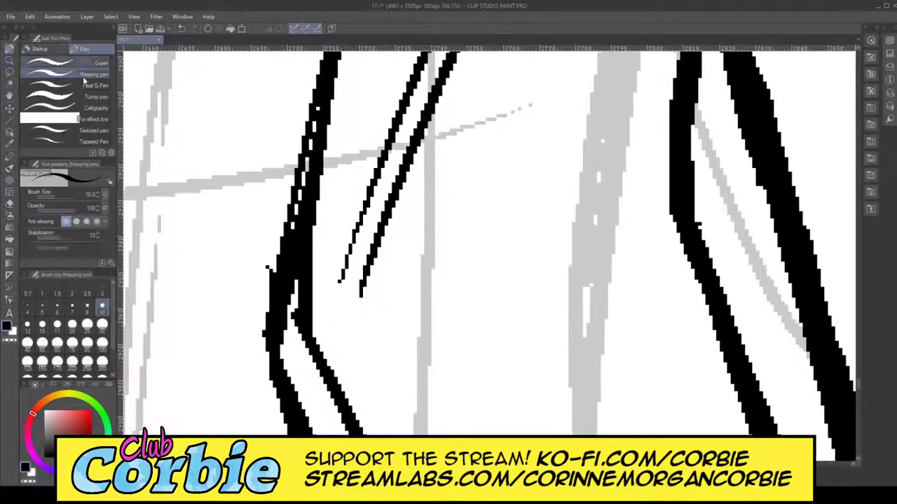
left_click_drag(362, 286, 337, 415)
mouse_move(347, 263)
left_mouse_down()
mouse_move(330, 300)
mouse_move(323, 384)
left_mouse_up()
Step: Erase the stub of the inner edge line between the right lapel's lower end and the jacket's front edge with the Snap eraser
left_click(10, 205)
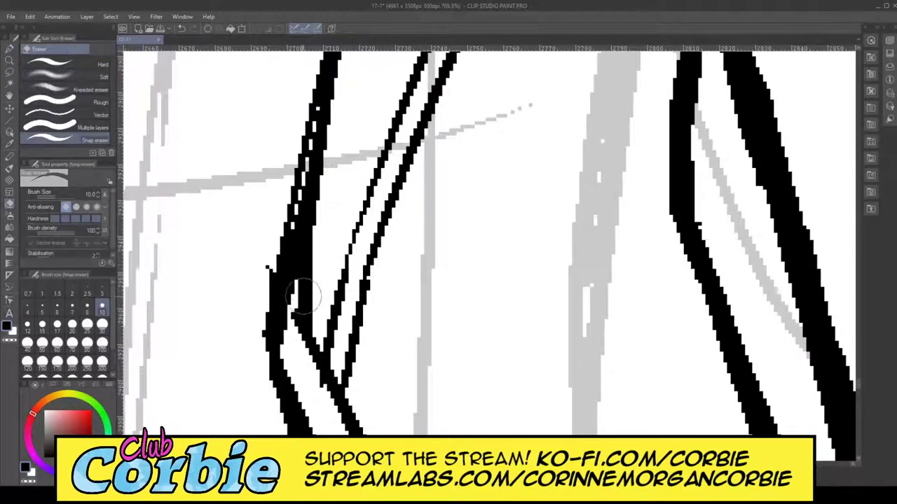
left_click_drag(303, 297, 321, 194)
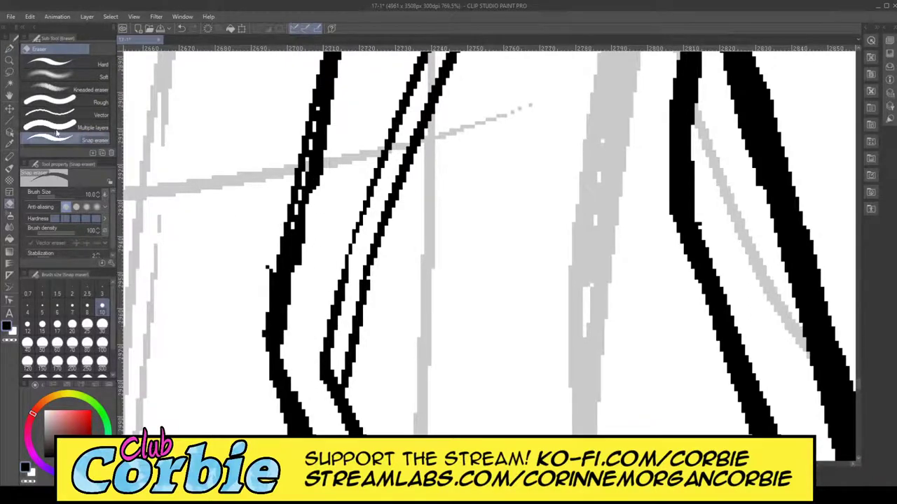
left_click(10, 62)
left_click(10, 62)
left_click_drag(315, 254, 181, 431)
left_click_drag(351, 247, 323, 265)
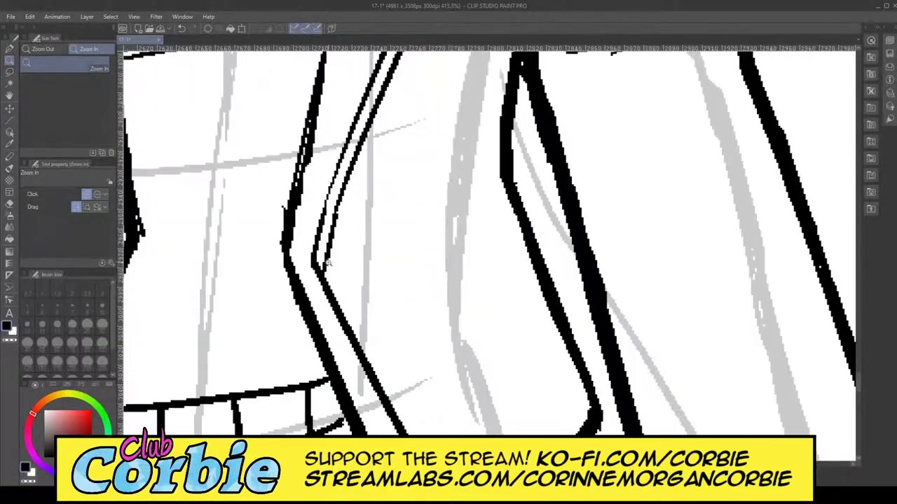
Step: Try erasing the right lapel's lower tip and redrawing its double line and the inner edge line lower on the jacket front
left_click(9, 203)
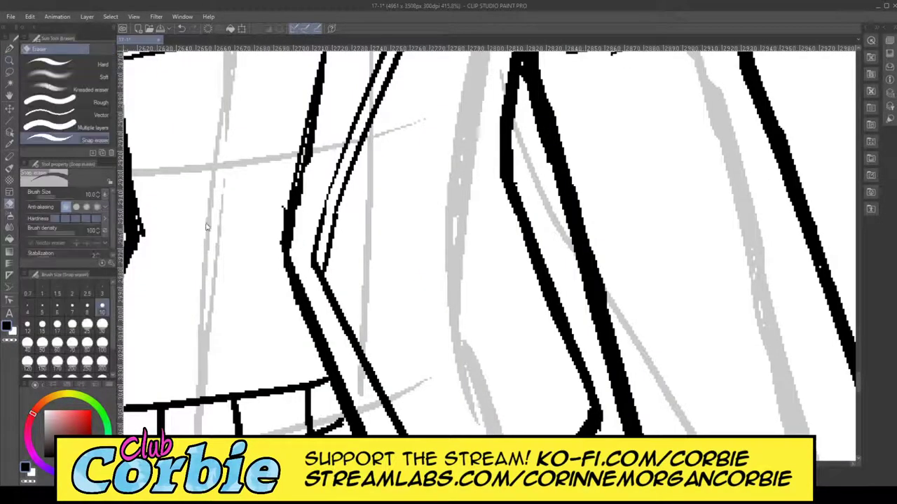
mouse_move(329, 251)
left_mouse_down()
mouse_move(317, 290)
mouse_move(329, 312)
left_mouse_up()
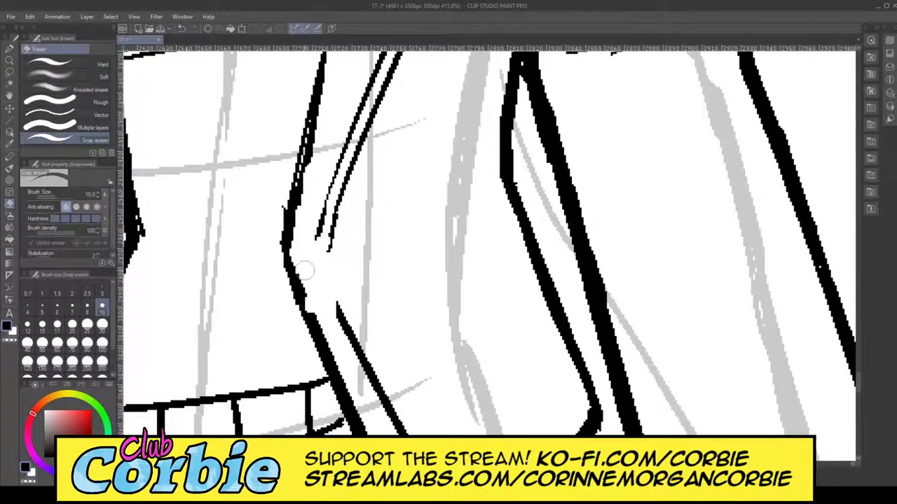
left_click(11, 50)
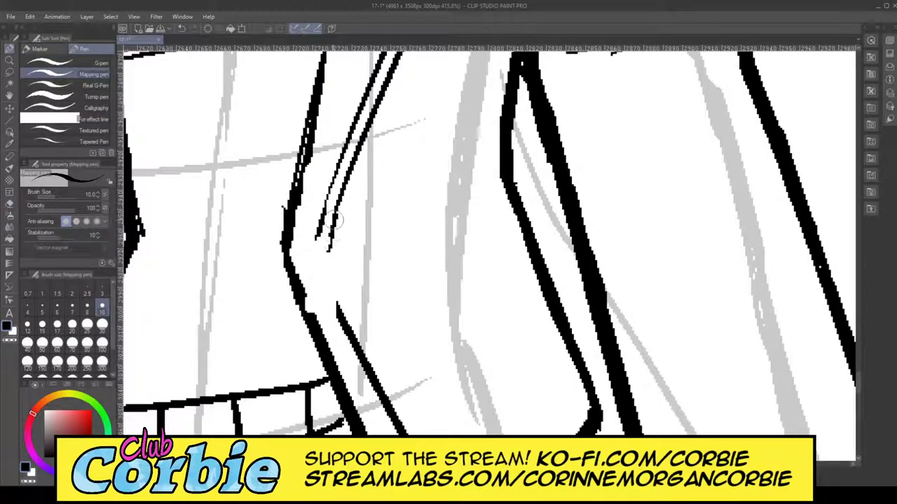
left_click_drag(332, 225, 320, 309)
left_click_drag(315, 227, 312, 331)
left_click_drag(328, 268, 325, 349)
left_click_drag(312, 314, 386, 422)
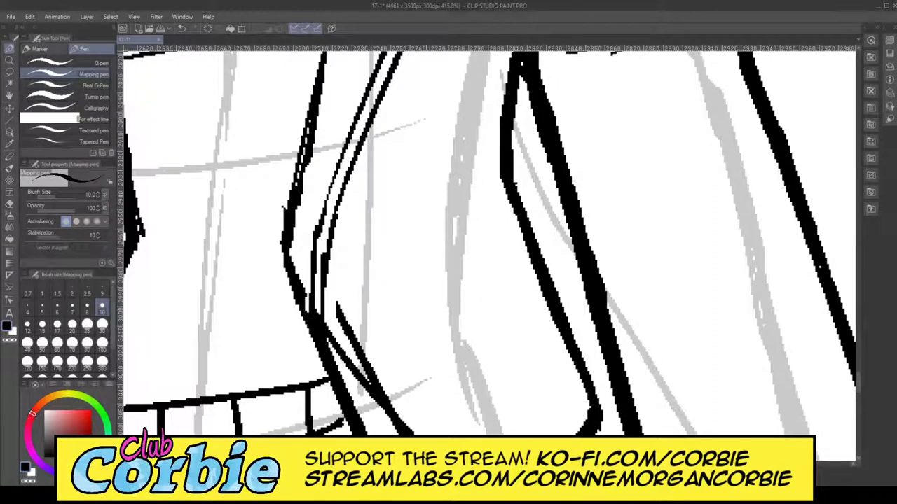
Step: Erase the crossing strokes below the right lapel and the inner edge line down to the jacket hem with the Snap eraser
left_click(9, 61)
left_click_drag(379, 268, 380, 340)
scroll(391, 289, "up", 5)
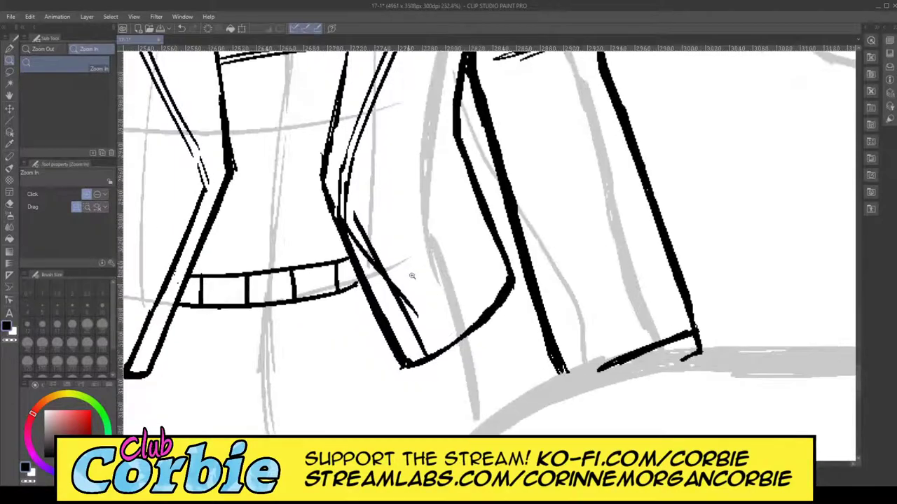
scroll(370, 134, "up", 1)
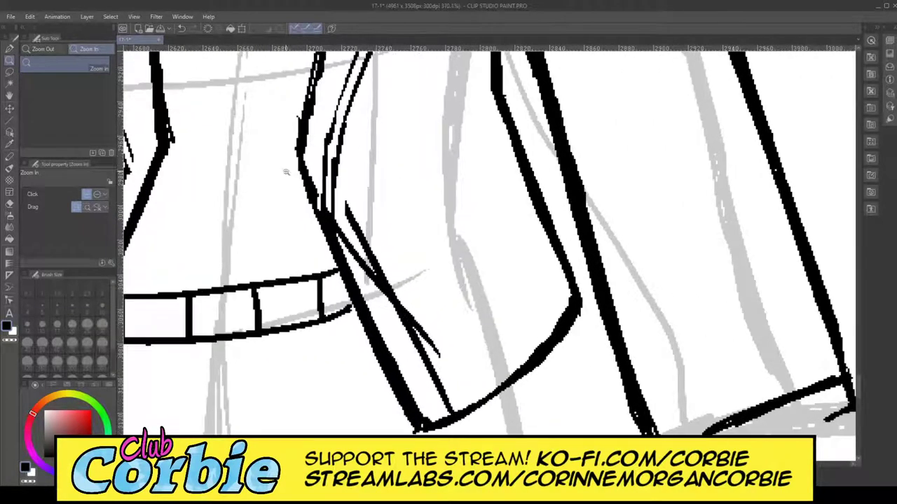
left_click(10, 205)
mouse_move(340, 209)
left_mouse_down()
mouse_move(399, 318)
mouse_move(355, 253)
left_mouse_up()
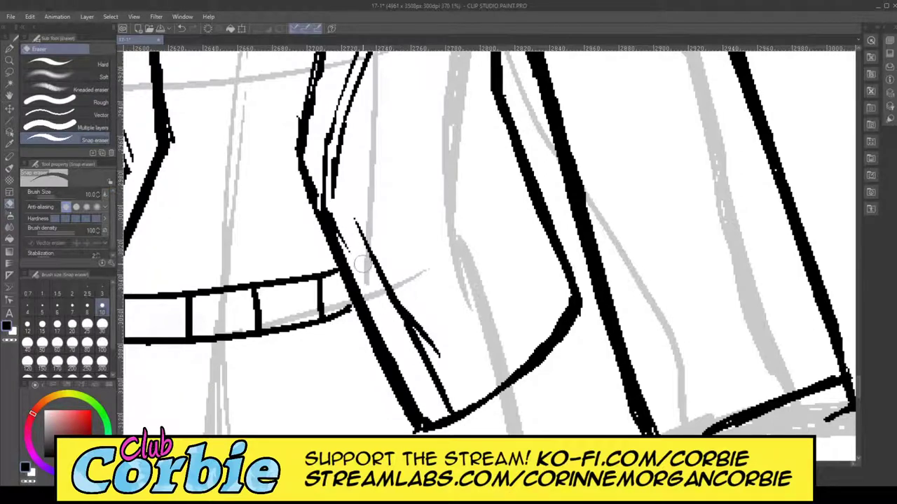
mouse_move(324, 169)
left_mouse_down()
mouse_move(413, 338)
mouse_move(427, 337)
mouse_move(449, 388)
mouse_move(447, 412)
left_mouse_up()
left_click_drag(349, 249, 341, 228)
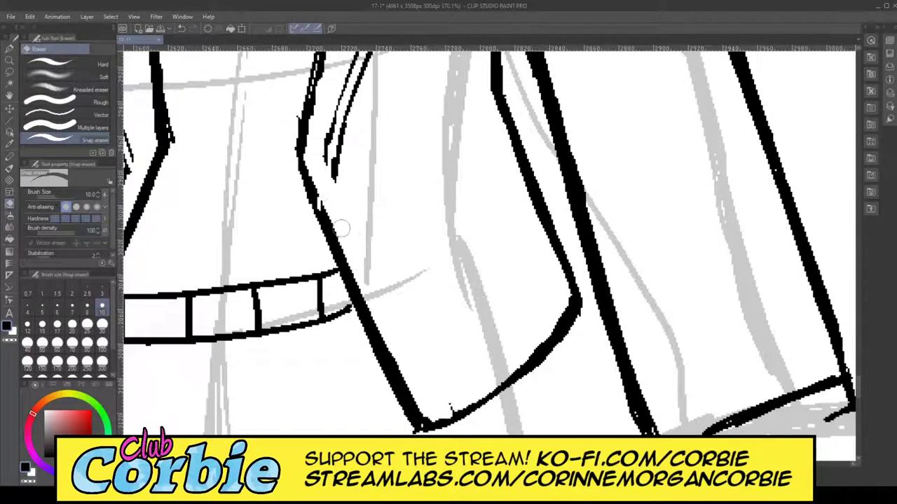
Step: Ink a new inner edge line from the right lapel's lower end down to the jacket hem with the Mapping pen
key("p")
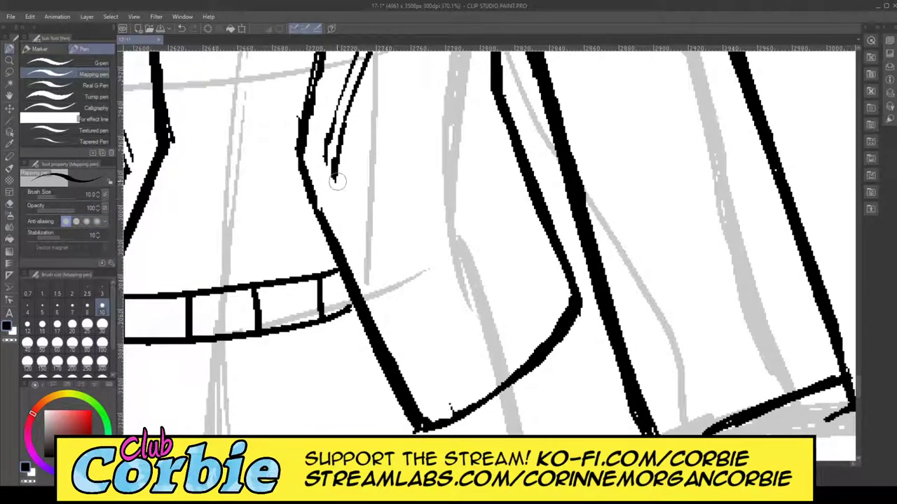
mouse_move(329, 150)
left_mouse_down()
mouse_move(333, 196)
mouse_move(452, 413)
left_mouse_up()
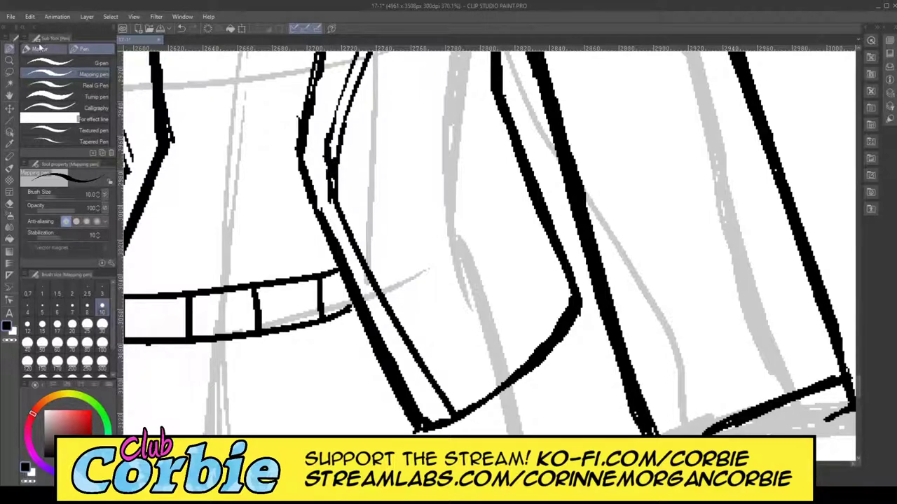
left_click(10, 62)
left_click_drag(418, 231, 360, 262)
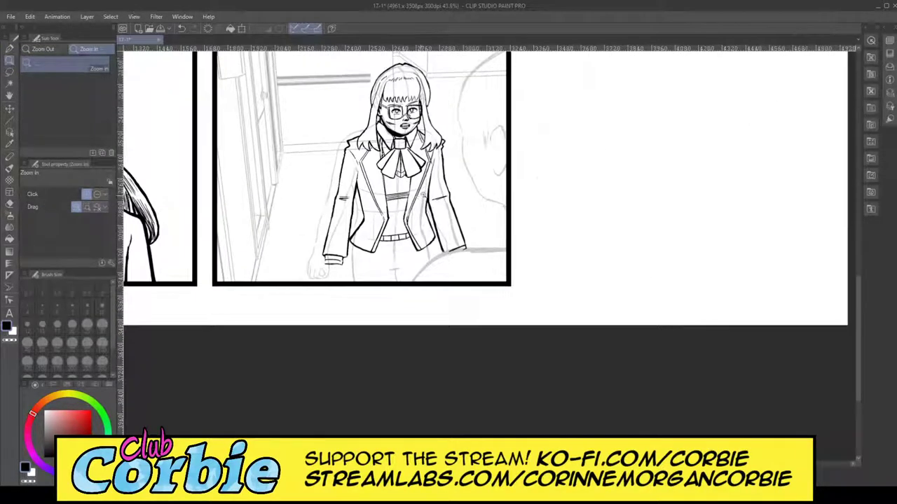
left_click_drag(421, 196, 425, 204)
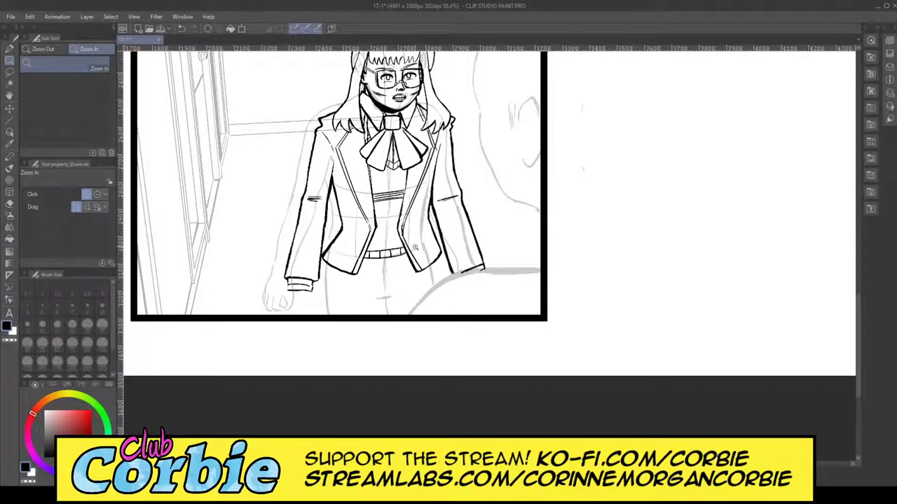
Step: Thicken the right lapel's lower end into a solid stroke reaching the jacket's front edge with the Mapping pen
scroll(410, 250, "up", 6)
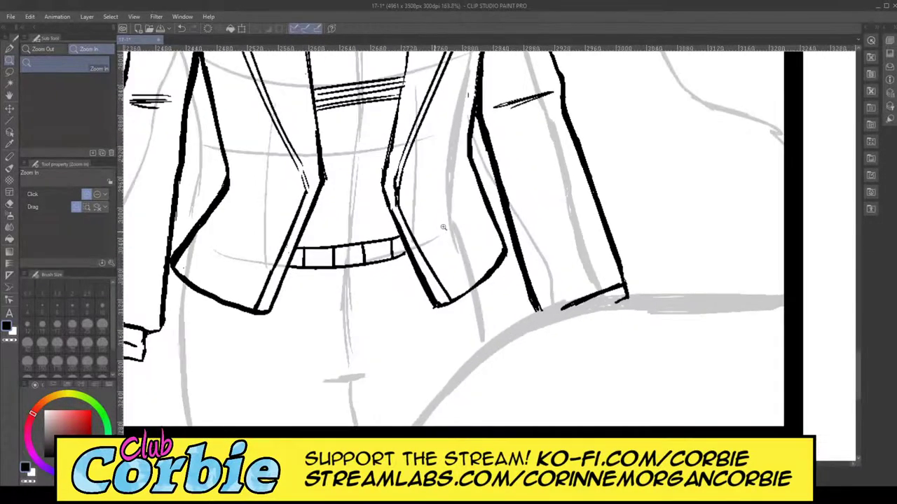
scroll(428, 129, "up", 4)
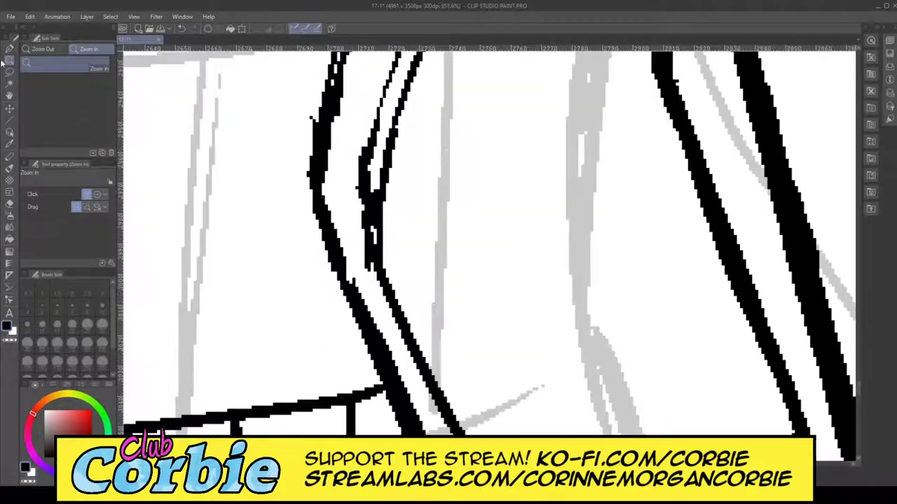
left_click(11, 50)
left_click_drag(399, 96, 364, 295)
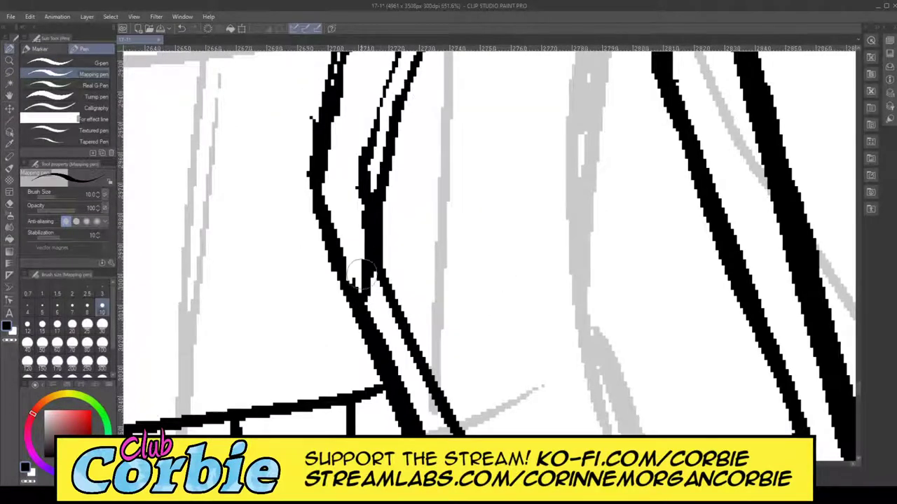
left_click_drag(371, 135, 359, 299)
left_click_drag(361, 162, 359, 316)
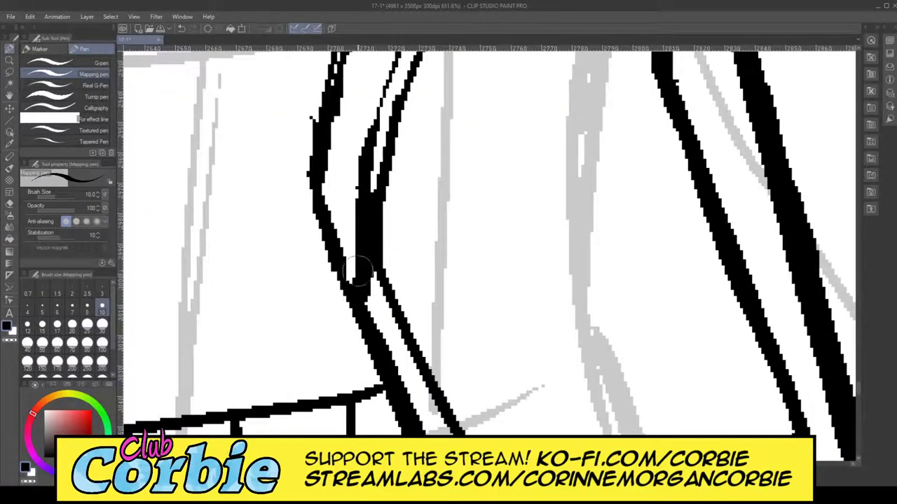
Step: Erase the inner edge line of the jacket's right front and re-ink it parallel to the front edge, ending at the hem
left_click(9, 60)
left_click_drag(278, 246, 231, 255)
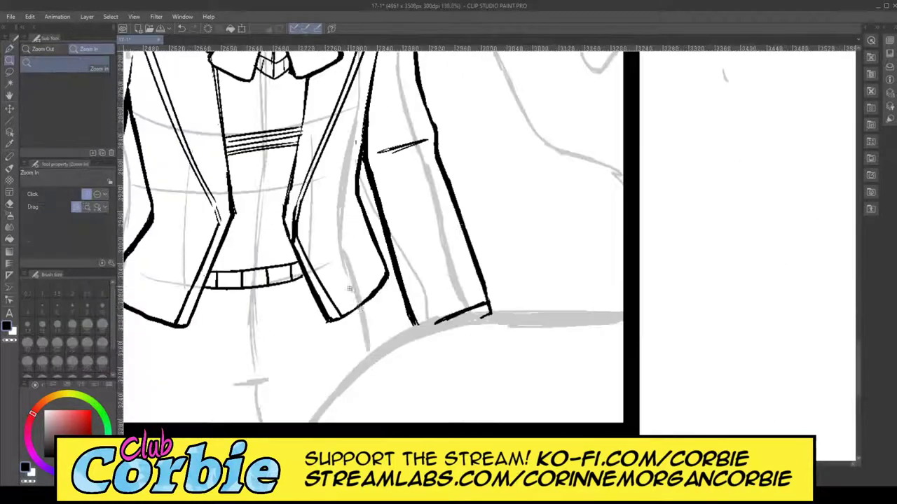
left_click_drag(326, 299, 360, 273)
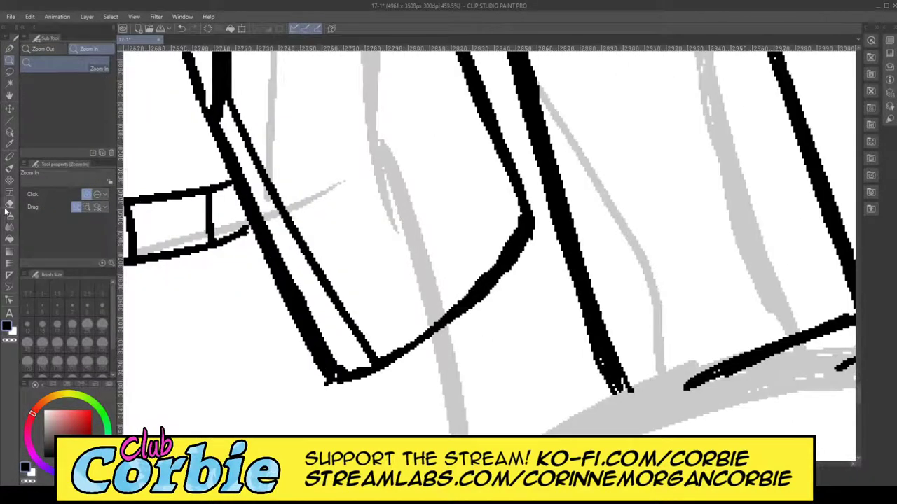
left_click(9, 205)
mouse_move(225, 98)
left_mouse_down()
mouse_move(334, 314)
mouse_move(317, 269)
mouse_move(364, 344)
left_mouse_up()
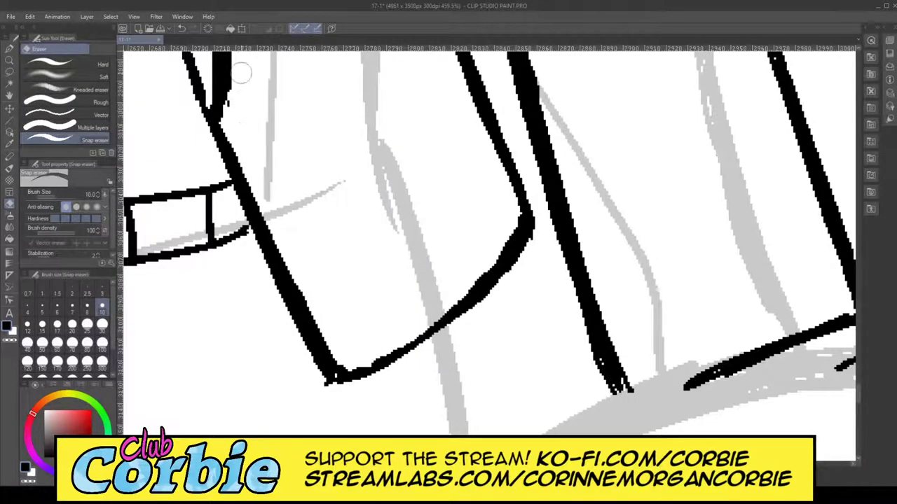
left_click(10, 47)
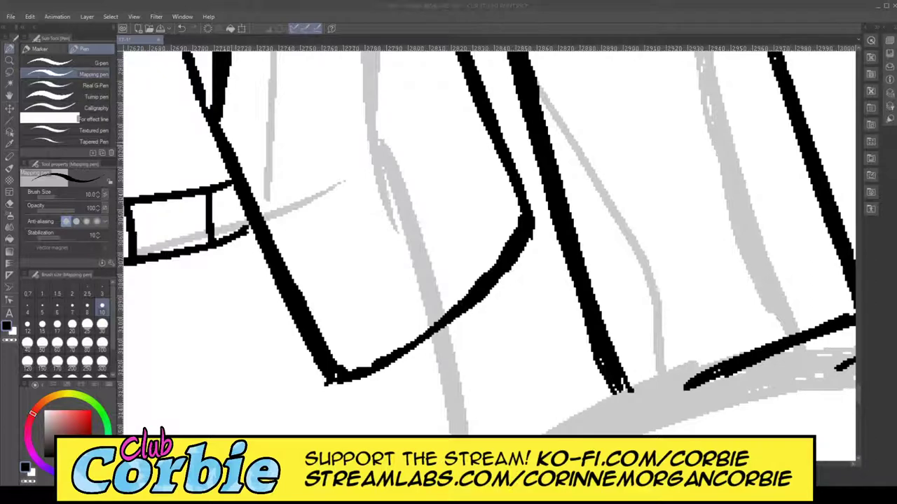
mouse_move(223, 105)
left_mouse_down()
mouse_move(380, 396)
mouse_move(386, 384)
left_mouse_up()
key("e")
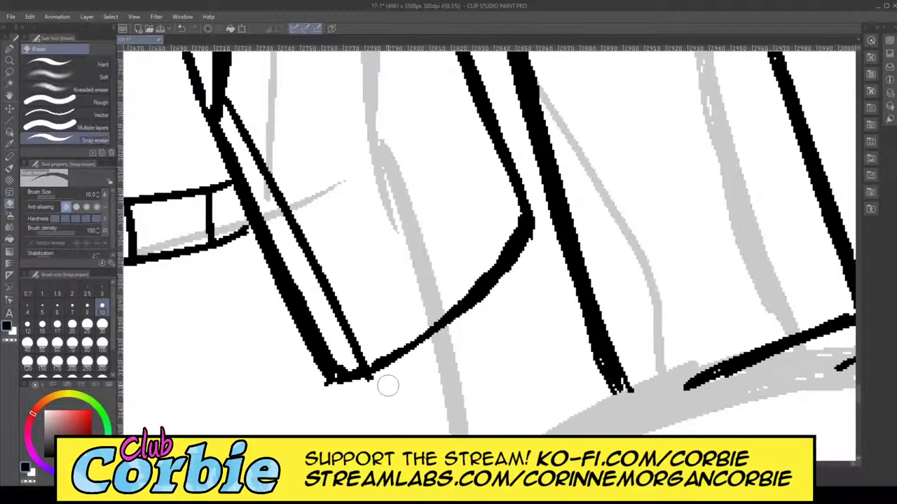
Step: Erase the right lapel's thick lower end and re-ink it as a thin line running down to the jacket's front edge
left_click(11, 61)
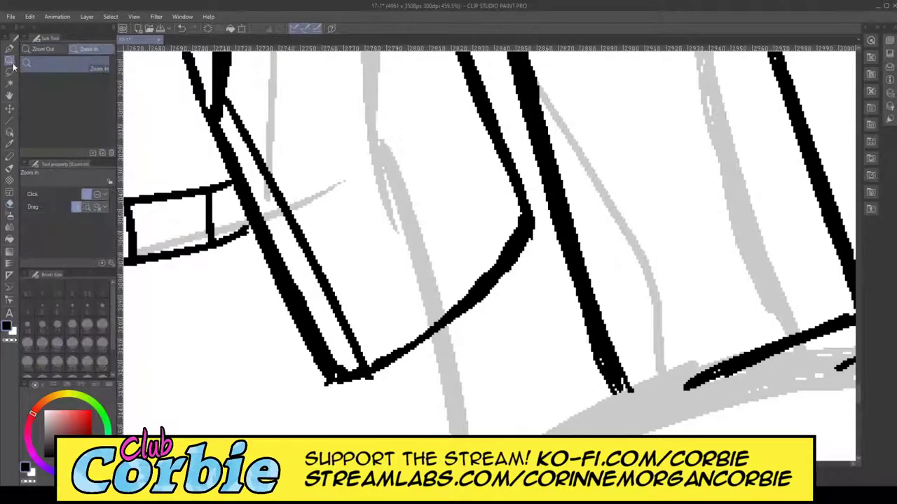
left_click_drag(382, 202, 306, 282)
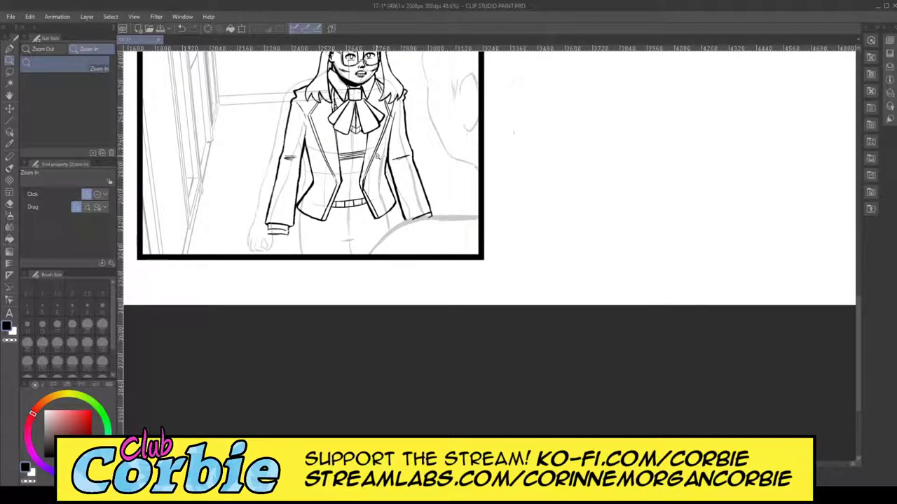
scroll(333, 188, "up", 5)
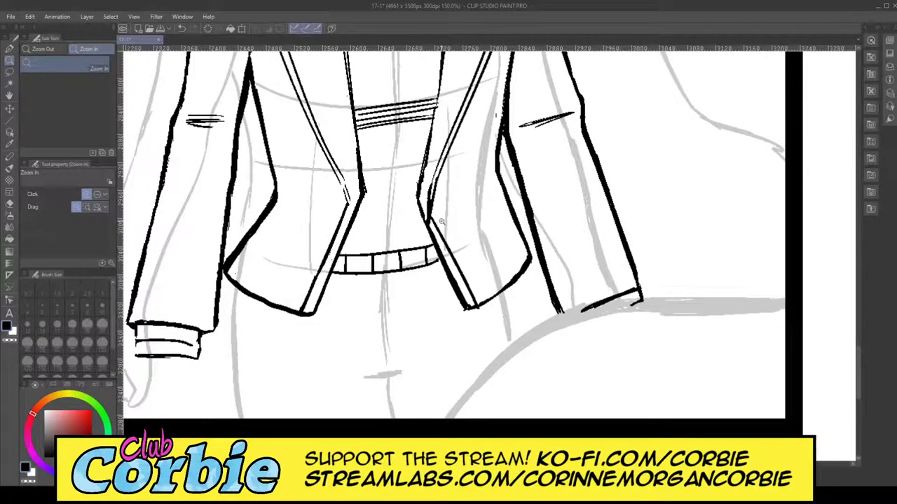
left_click_drag(438, 229, 469, 201)
left_click(11, 204)
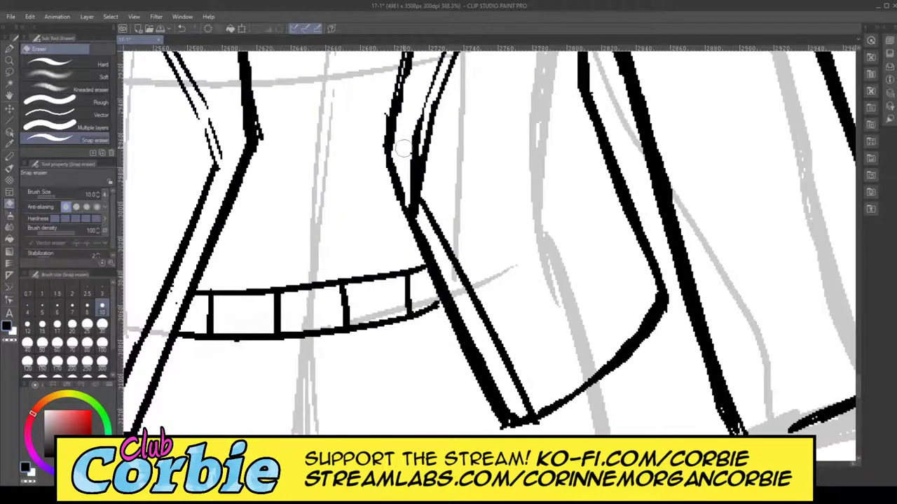
left_click_drag(414, 122, 419, 217)
left_click_drag(420, 95, 419, 217)
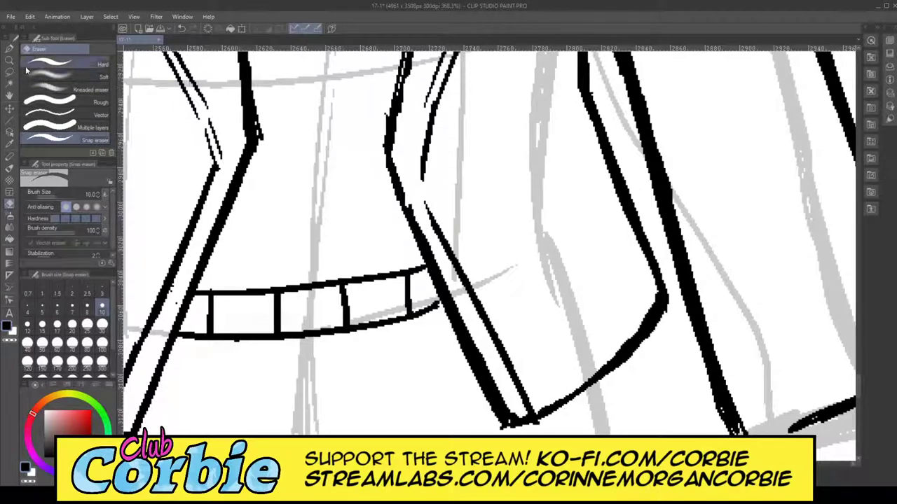
left_click(10, 49)
left_click_drag(421, 160, 425, 241)
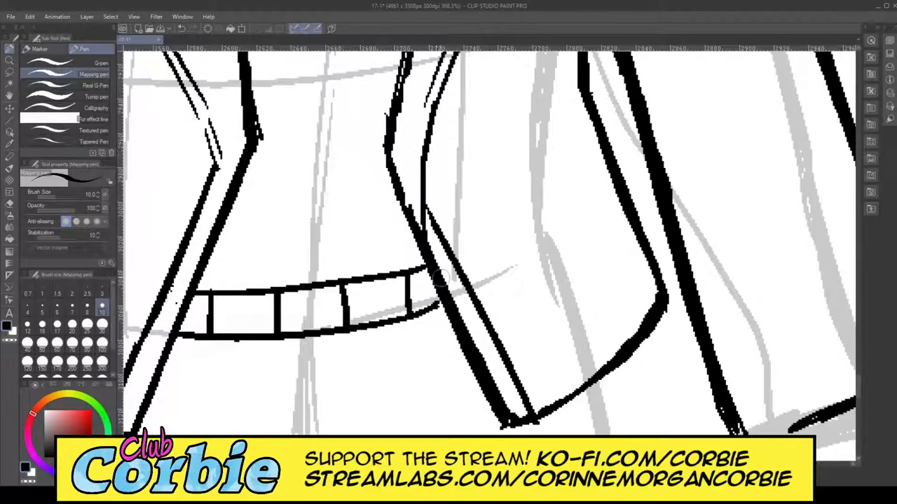
left_click_drag(425, 105, 423, 157)
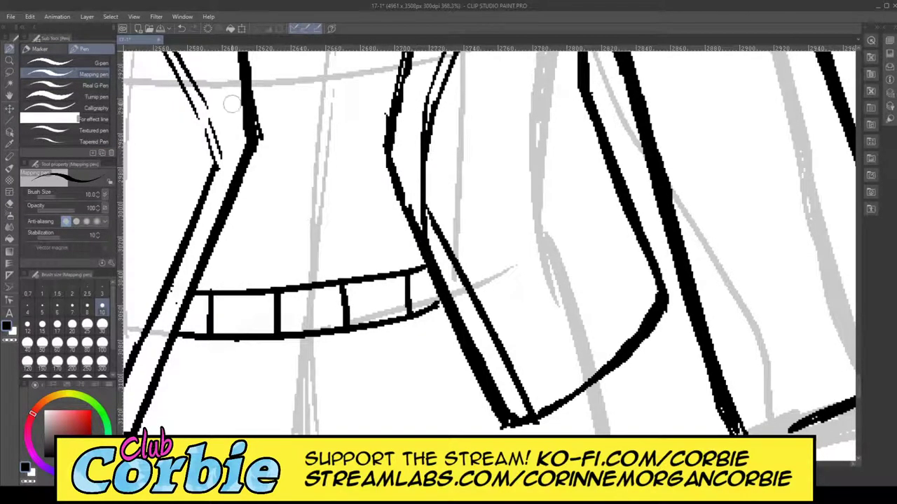
Step: Close the gaps in the left lapel's double line and extend its lower end as a thick stroke to the jacket's front edge
left_click(9, 61)
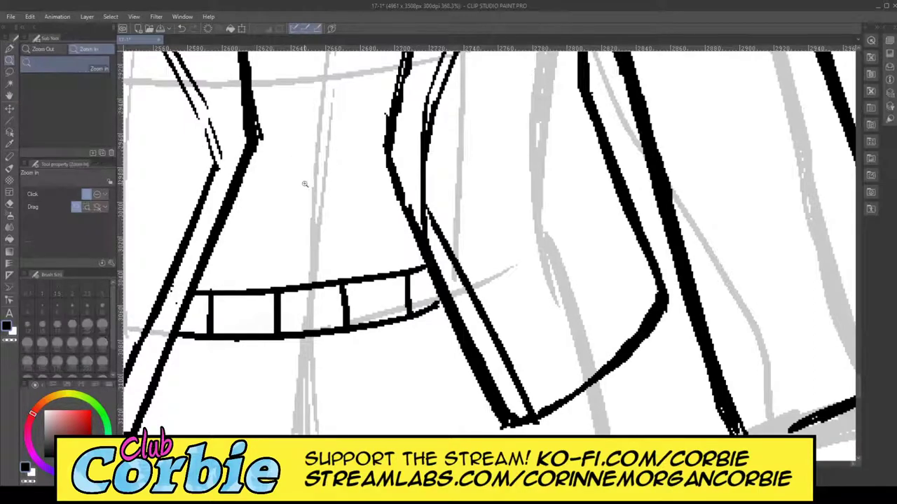
left_click_drag(277, 223, 286, 109)
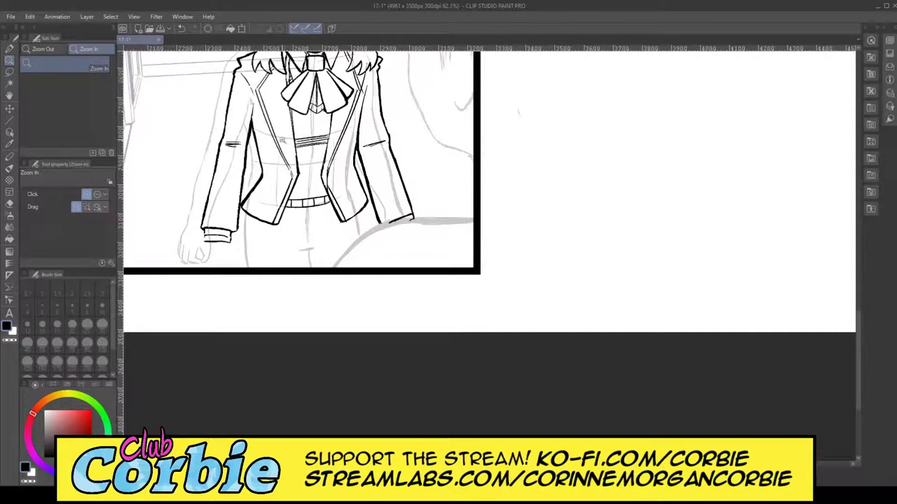
left_click_drag(291, 168, 326, 165)
left_click(9, 49)
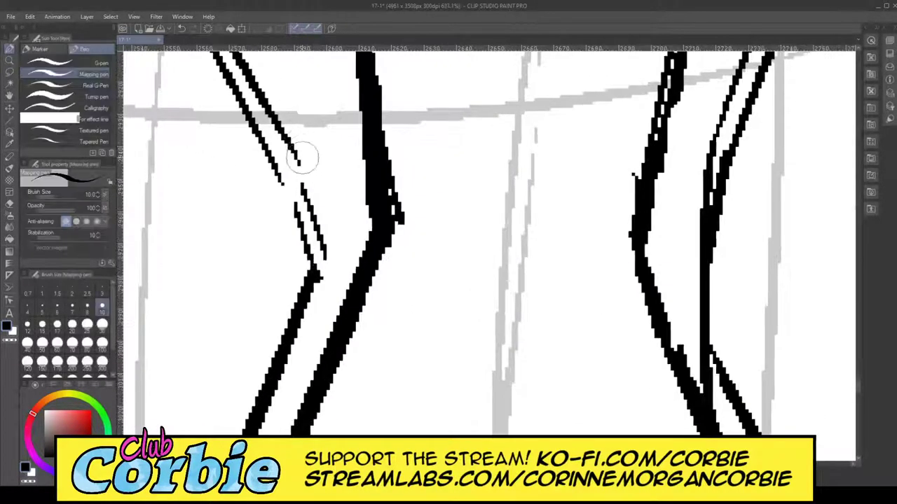
mouse_move(269, 156)
left_mouse_down()
mouse_move(311, 242)
mouse_move(318, 297)
mouse_move(306, 190)
mouse_move(278, 128)
mouse_move(316, 231)
mouse_move(307, 295)
mouse_move(255, 127)
mouse_move(316, 267)
left_mouse_up()
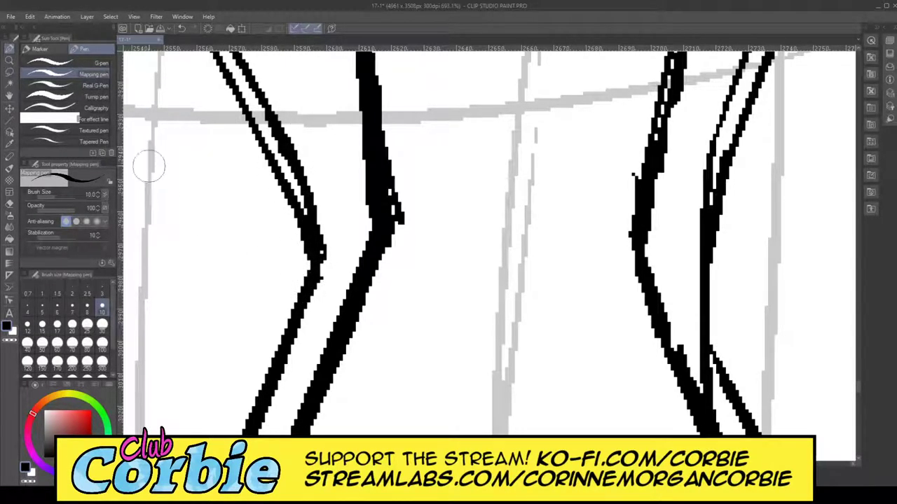
left_click_drag(314, 267, 326, 347)
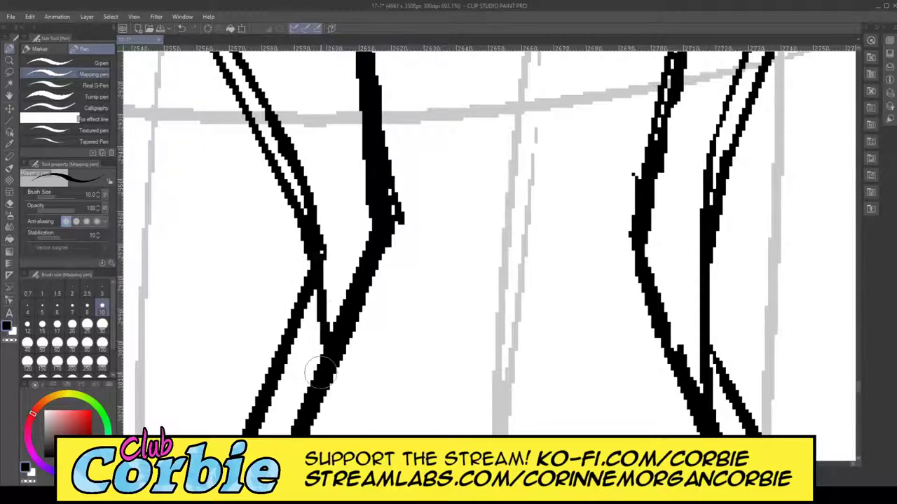
left_click_drag(314, 241, 338, 365)
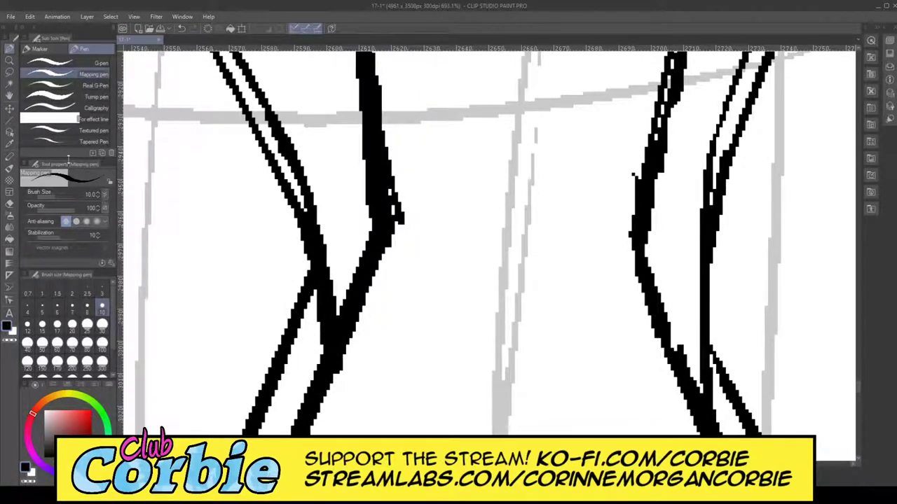
Step: Fill the gaps and smooth the inked edge of the right jacket opening at the waist with the Mapping pen at size 10
left_click(10, 61)
left_click_drag(313, 289, 267, 363)
scroll(266, 363, "down", 3)
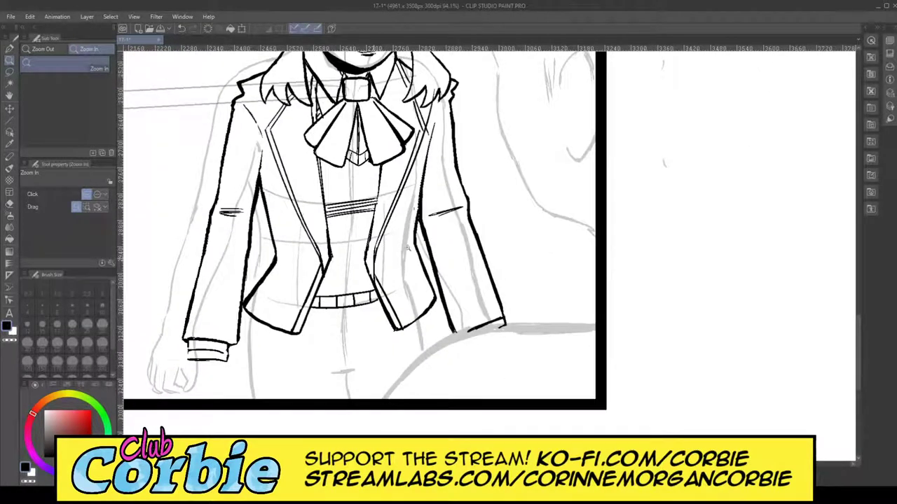
scroll(406, 247, "up", 6)
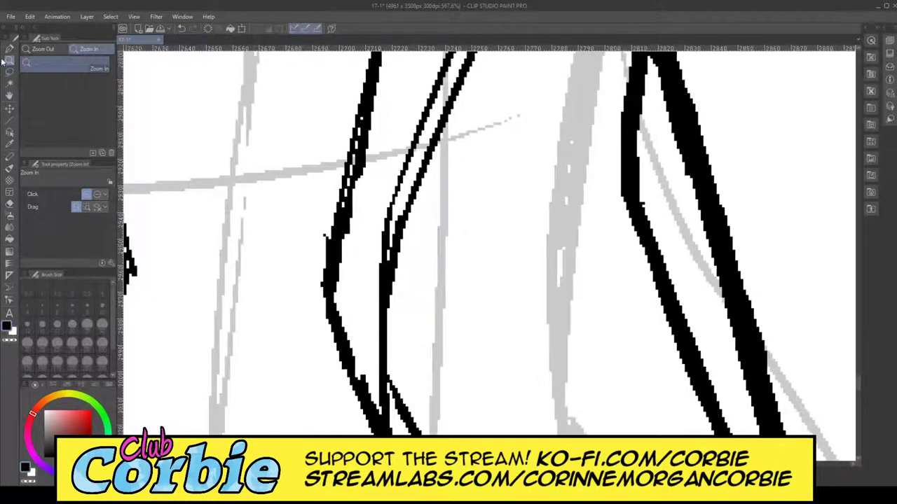
left_click(9, 49)
mouse_move(355, 145)
left_mouse_down()
mouse_move(330, 272)
mouse_move(339, 341)
mouse_move(373, 419)
left_mouse_up()
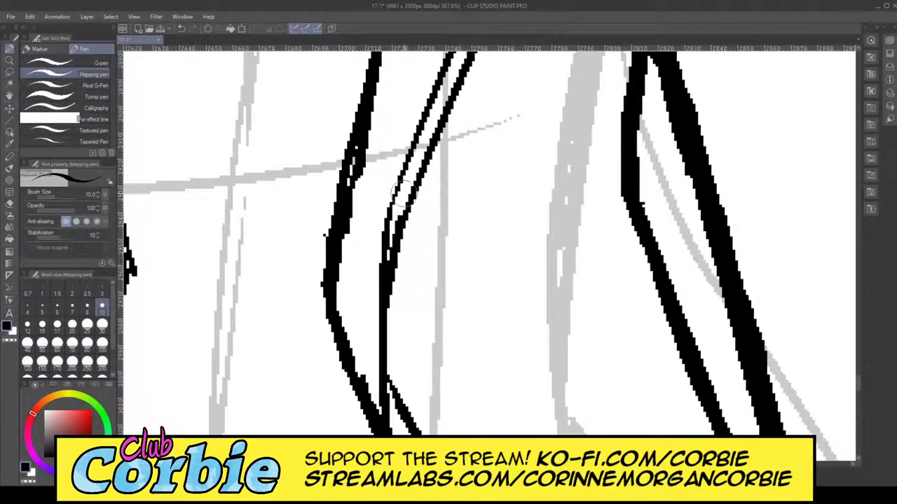
left_click_drag(363, 134, 349, 186)
mouse_move(380, 58)
left_mouse_down()
mouse_move(327, 300)
mouse_move(382, 428)
left_mouse_up()
left_click_drag(344, 335, 328, 287)
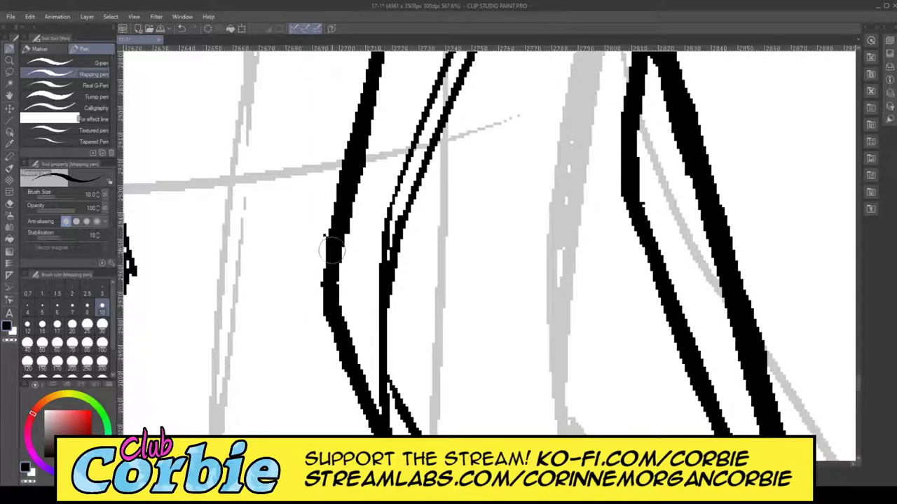
Step: Extend the lower inner line of the right lapel up to meet its upper line with the Mapping pen
left_click(11, 61)
left_click_drag(320, 246, 305, 150)
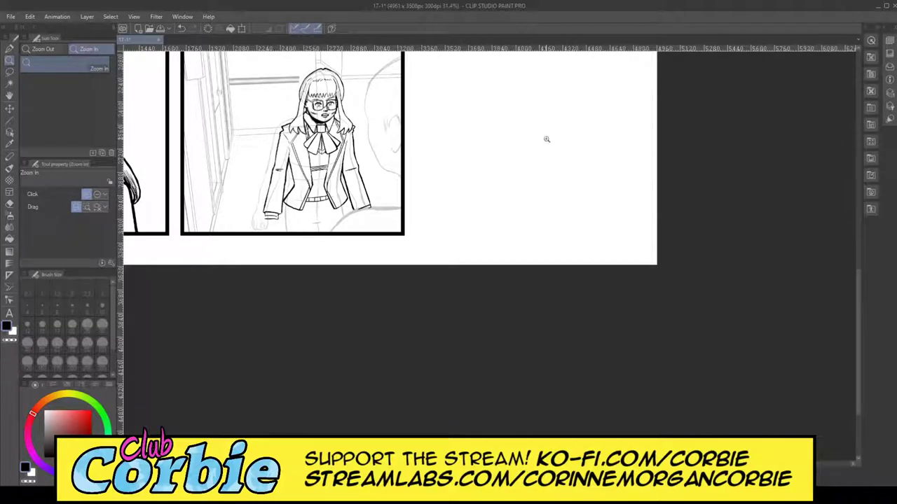
left_click_drag(340, 130, 392, 135)
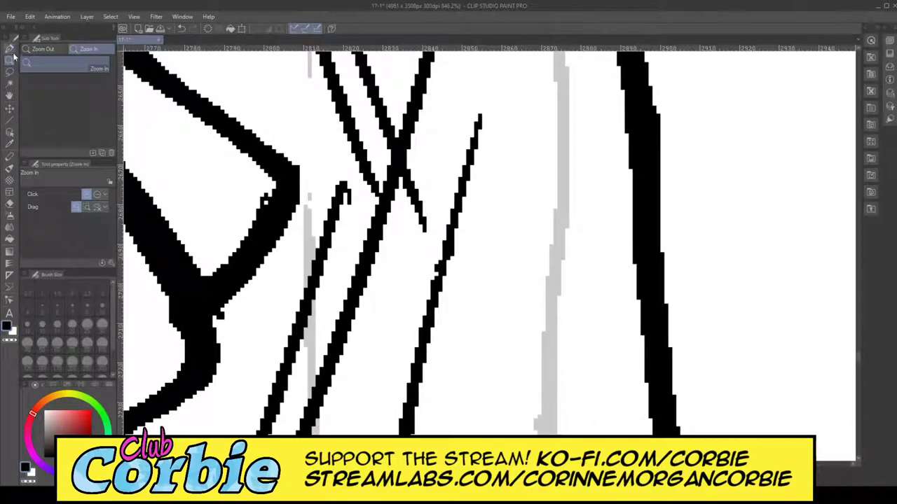
left_click(10, 49)
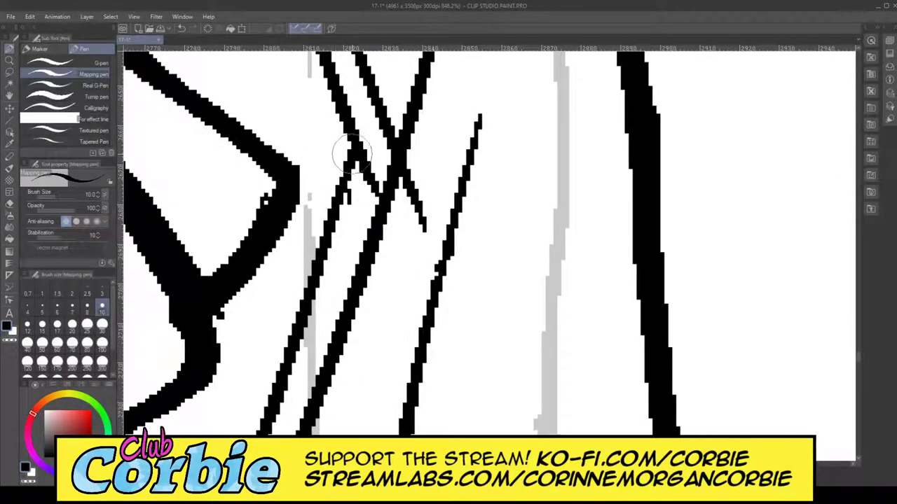
left_click_drag(332, 215, 343, 153)
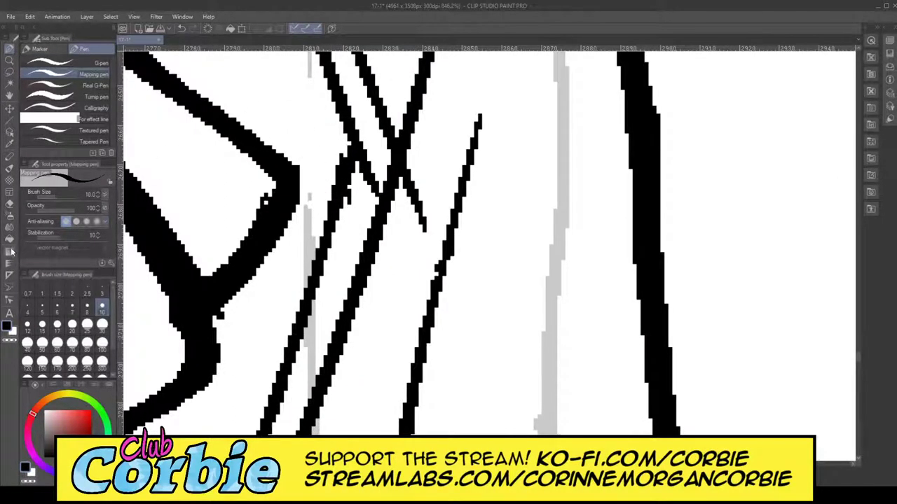
Step: Erase the overshooting line ends at the right lapel's corner with the Snap eraser
left_click(9, 203)
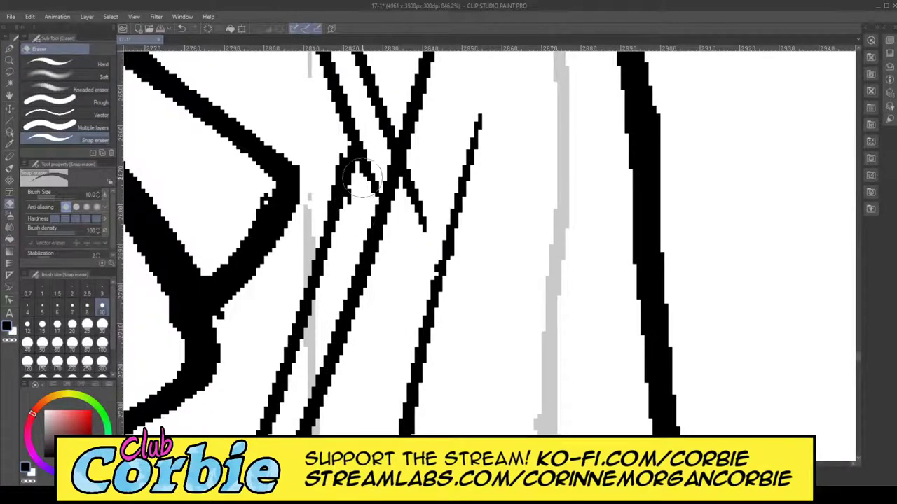
left_click_drag(365, 156, 355, 221)
mouse_move(366, 149)
left_mouse_down()
mouse_move(358, 222)
mouse_move(366, 225)
left_mouse_up()
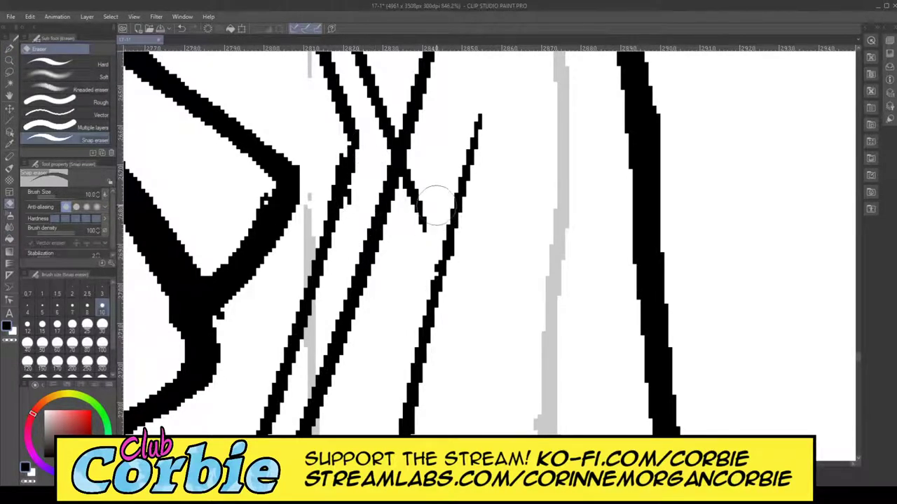
mouse_move(434, 203)
left_mouse_down()
mouse_move(426, 151)
mouse_move(406, 222)
mouse_move(416, 176)
left_mouse_up()
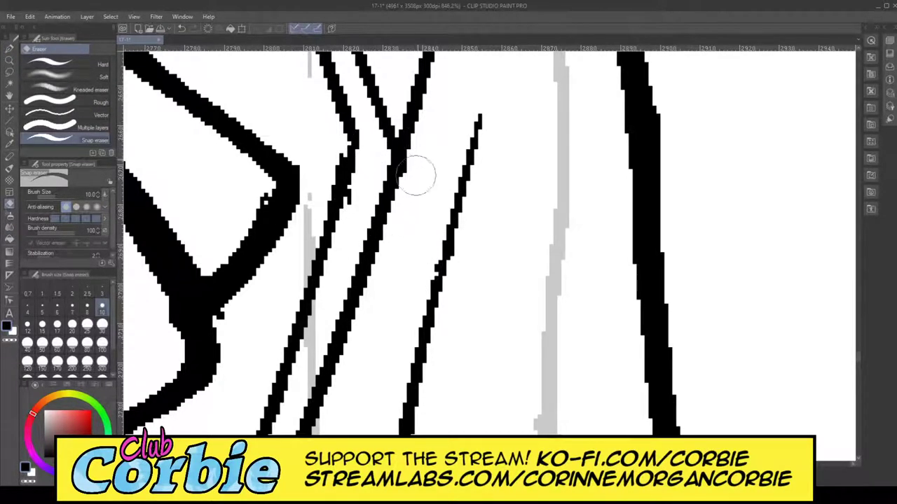
Step: Ink the narrow trim with small crossbars between the right collar and the bow, and extend the lapel line to the hair
left_click(9, 62)
left_click_drag(358, 228, 322, 306)
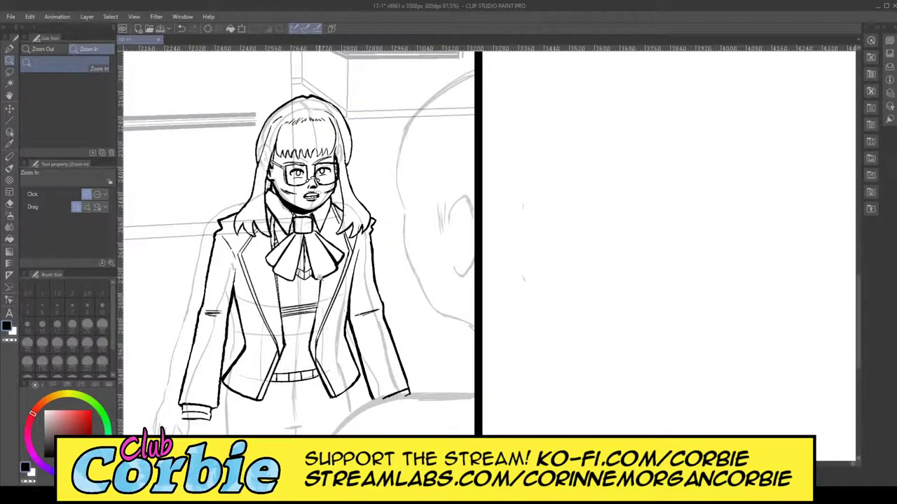
left_click_drag(348, 214, 368, 201)
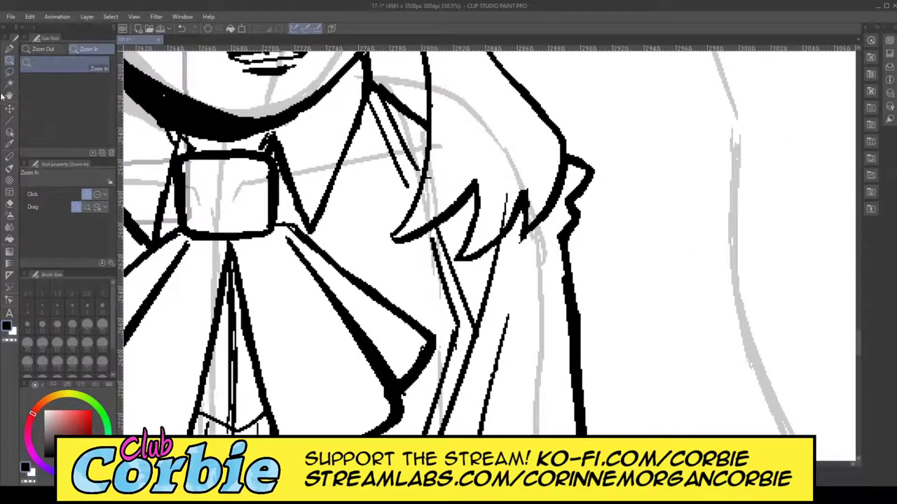
left_click(9, 49)
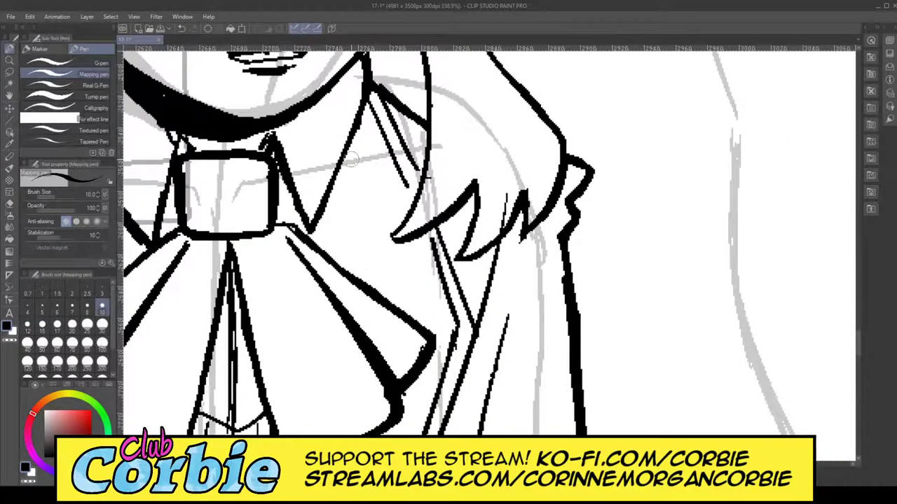
left_click_drag(355, 131, 361, 281)
mouse_move(354, 157)
left_mouse_down()
mouse_move(348, 272)
mouse_move(344, 243)
mouse_move(361, 227)
left_mouse_up()
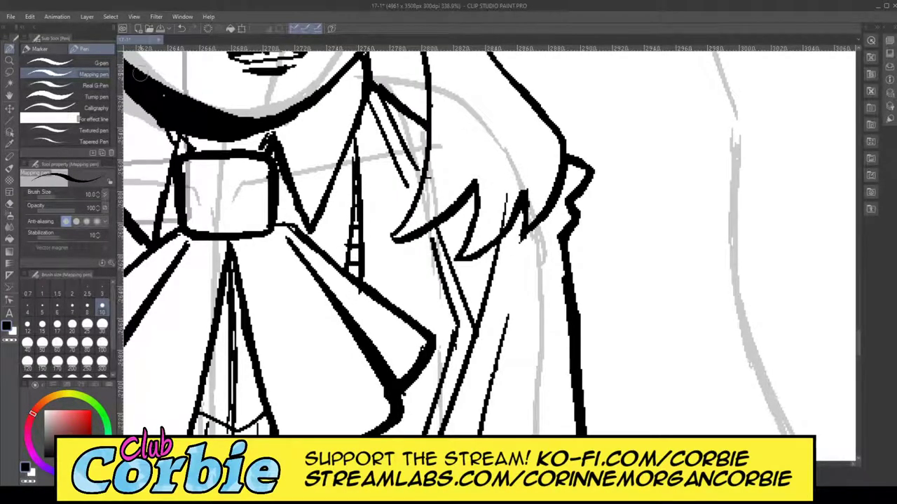
left_click_drag(407, 182, 416, 205)
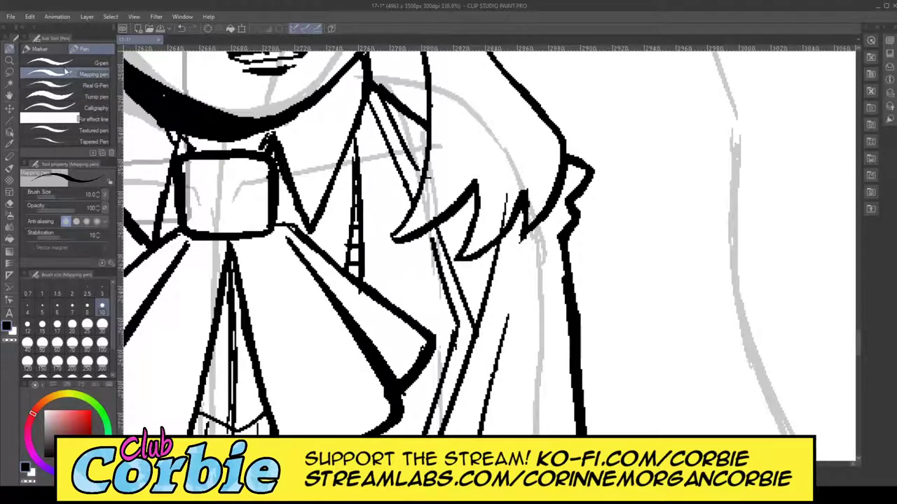
Step: Erase the stray jacket line that crosses into the hair tips at the right shoulder
left_click(10, 62)
left_click(510, 184)
left_click(510, 184)
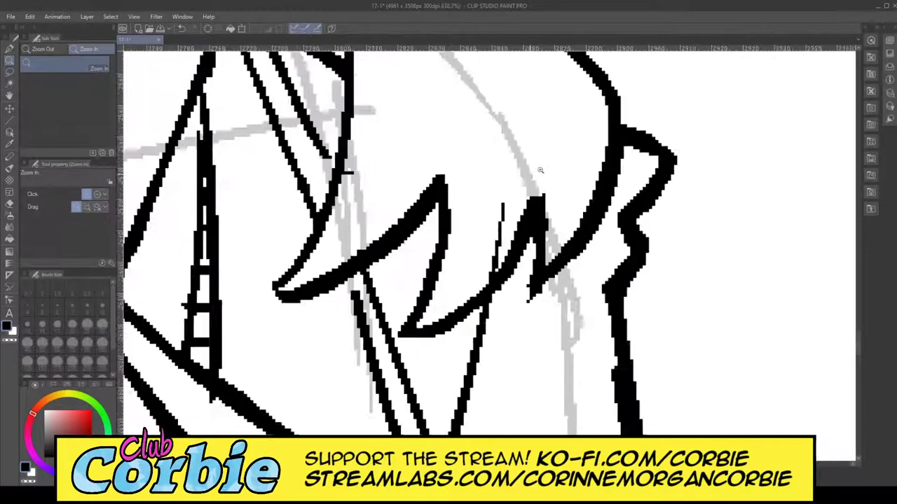
left_click(510, 184)
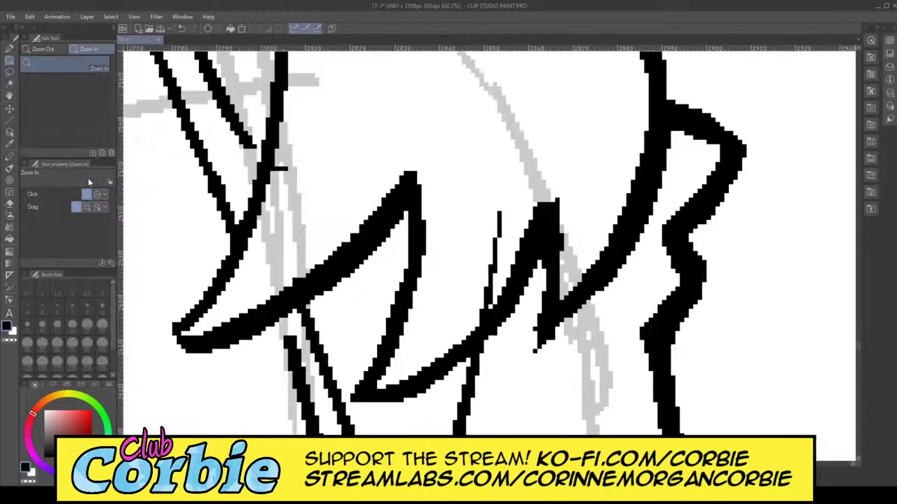
left_click(9, 204)
left_click_drag(486, 258, 467, 316)
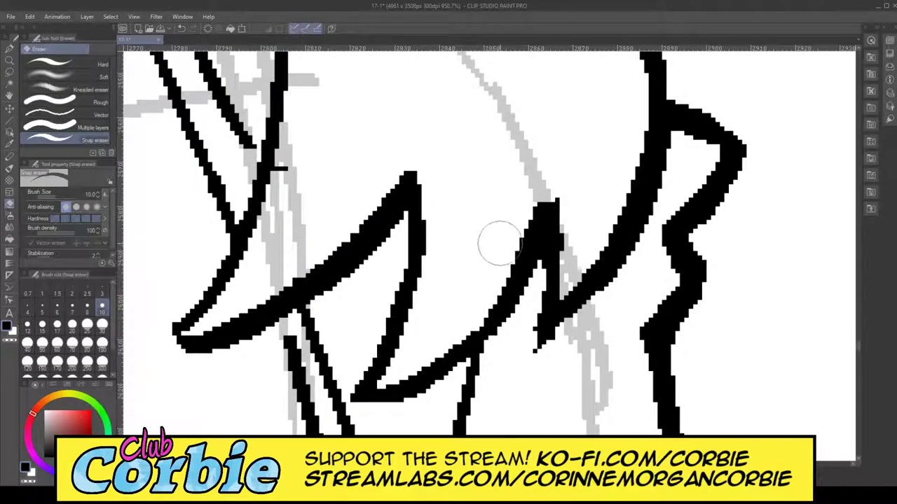
Step: Erase the rough line ends along the bottom corner of the right jacket front
left_click(10, 61)
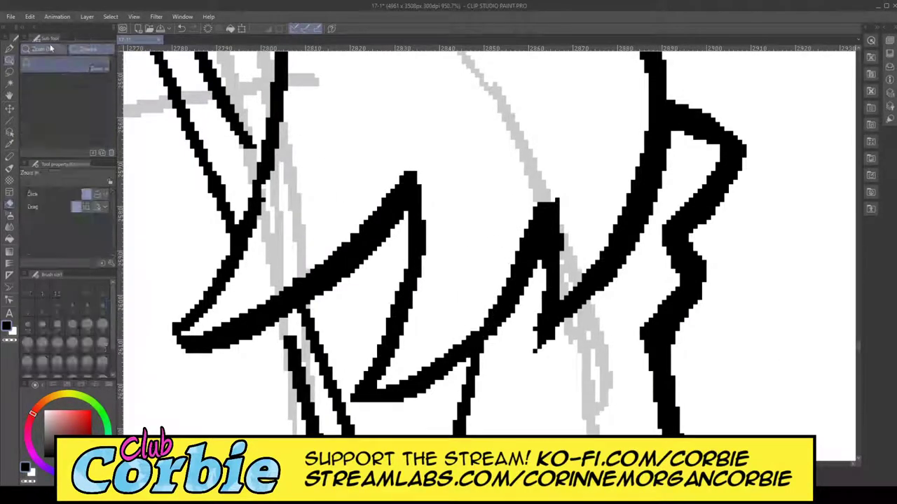
mouse_move(448, 136)
left_mouse_down()
mouse_move(347, 171)
mouse_move(460, 119)
left_mouse_up()
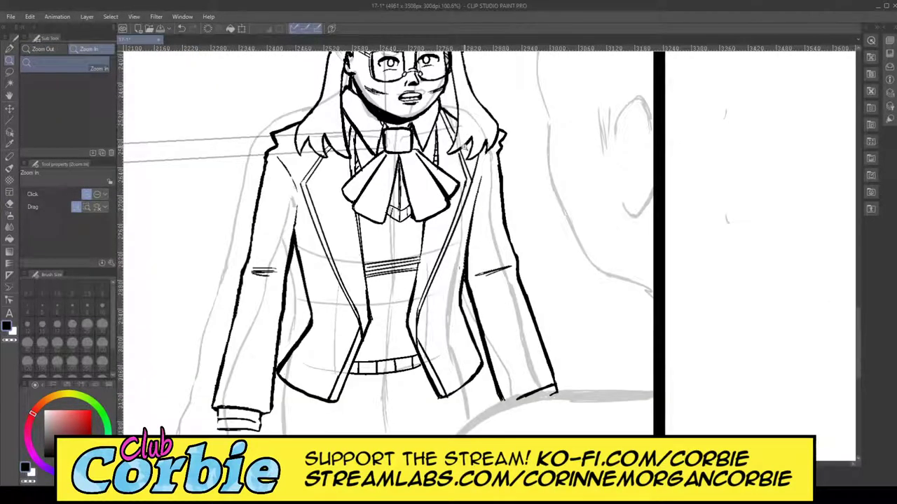
scroll(466, 119, "down", 3)
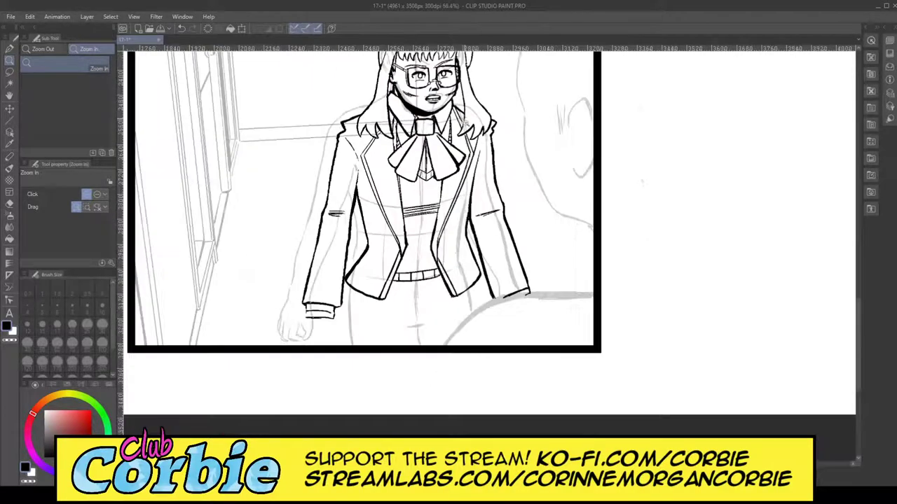
scroll(496, 271, "up", 10)
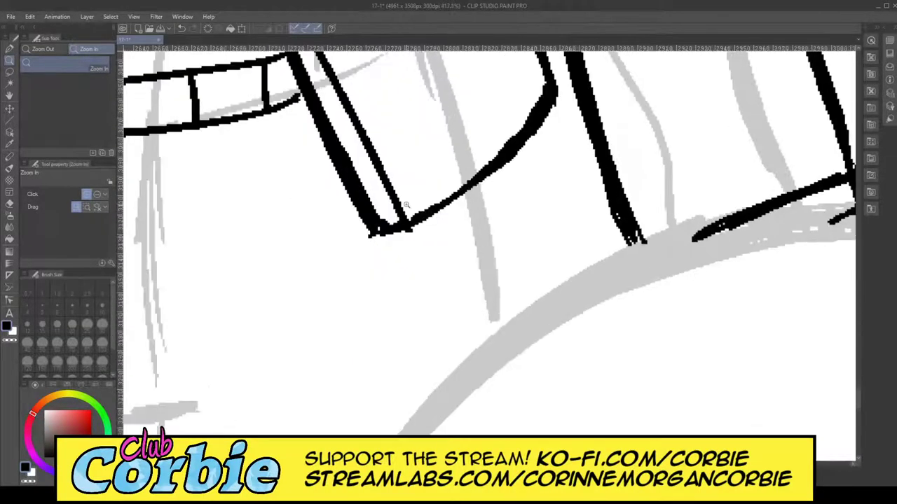
left_click(10, 204)
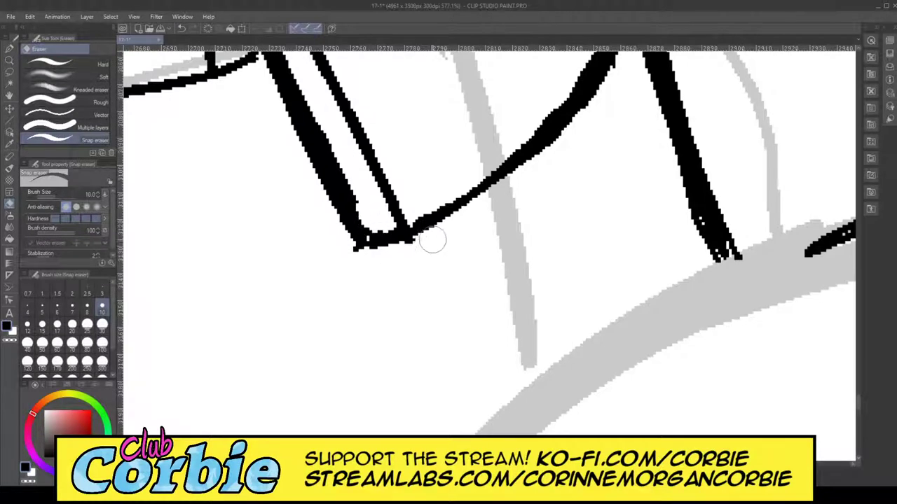
left_click_drag(431, 241, 346, 253)
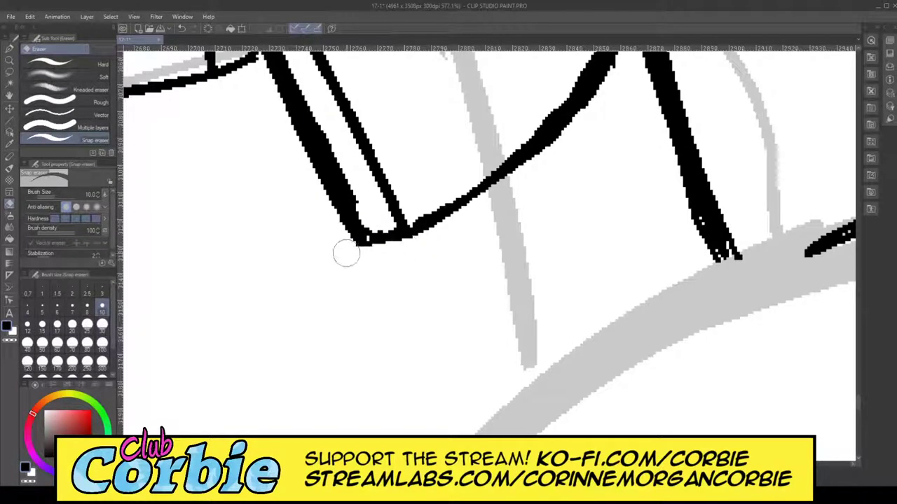
Step: Erase the extra line between the hair tips and the right lapel, and clean up the lapel's inner corner
left_click(9, 61)
left_click_drag(407, 199, 319, 262)
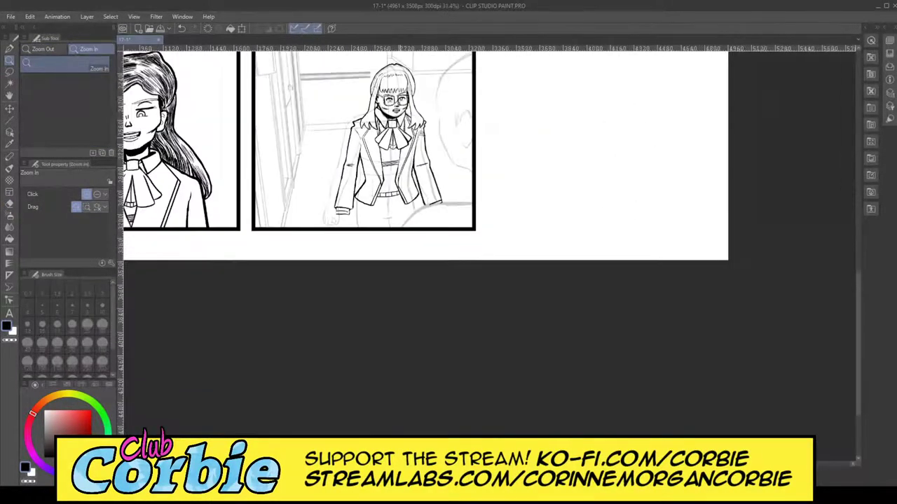
left_click_drag(398, 134, 424, 146)
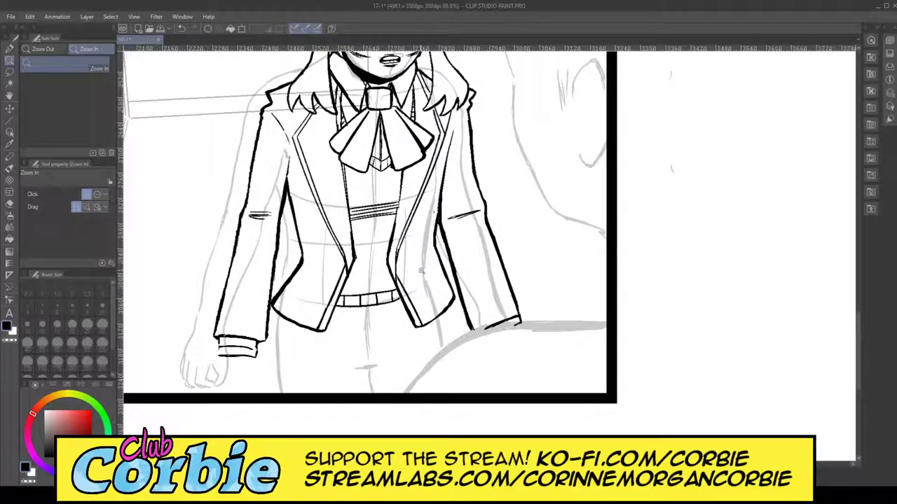
left_click_drag(450, 103, 498, 90)
left_click(10, 204)
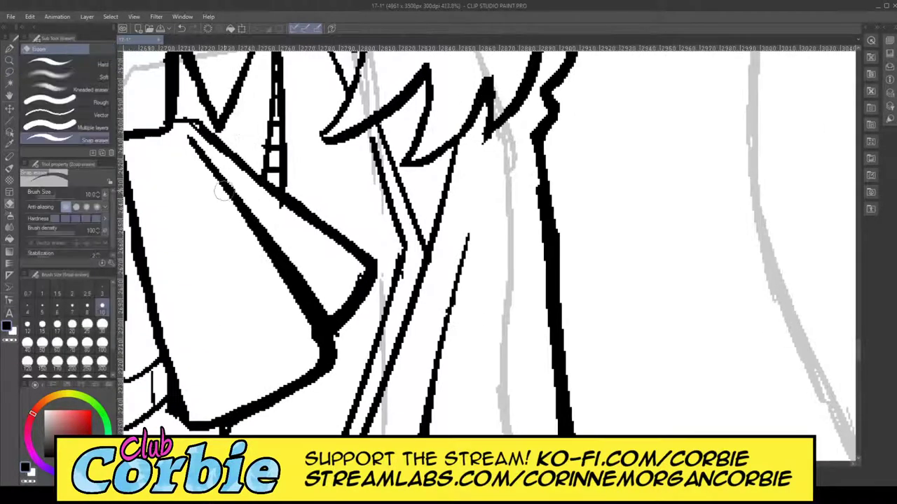
mouse_move(440, 257)
left_mouse_down()
mouse_move(455, 158)
mouse_move(477, 137)
mouse_move(472, 151)
mouse_move(480, 144)
left_mouse_up()
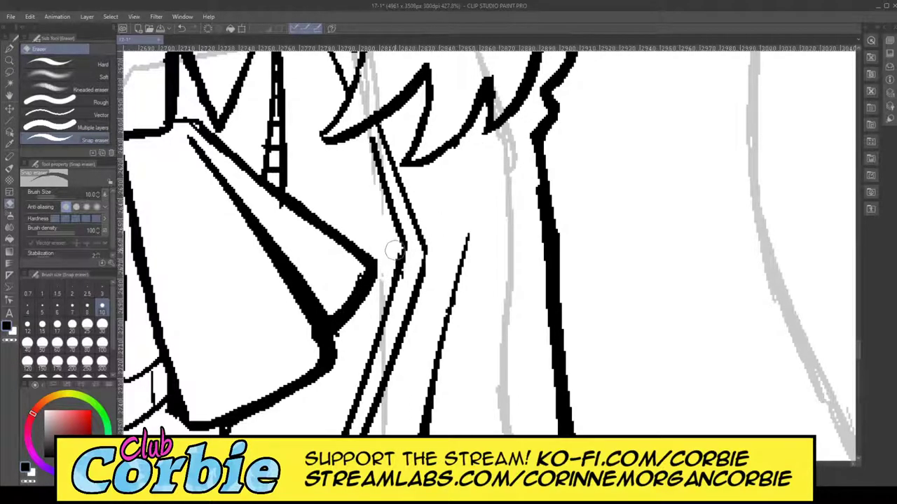
left_click_drag(395, 250, 385, 284)
Step: Erase the stray nub below the bow's upper edge and thicken the edge beside the knot with the Mapping pen
left_click_drag(284, 212, 275, 207)
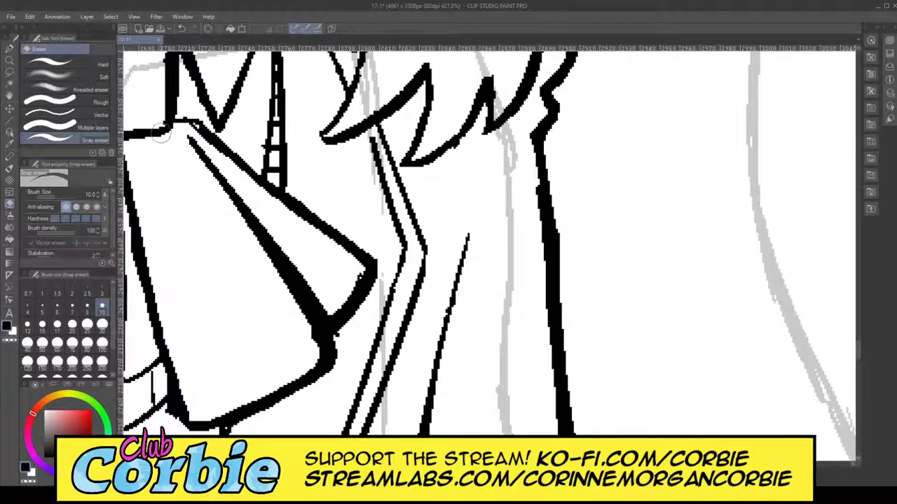
mouse_move(192, 129)
left_mouse_down()
mouse_move(199, 138)
mouse_move(172, 114)
mouse_move(196, 121)
left_mouse_up()
left_click(10, 49)
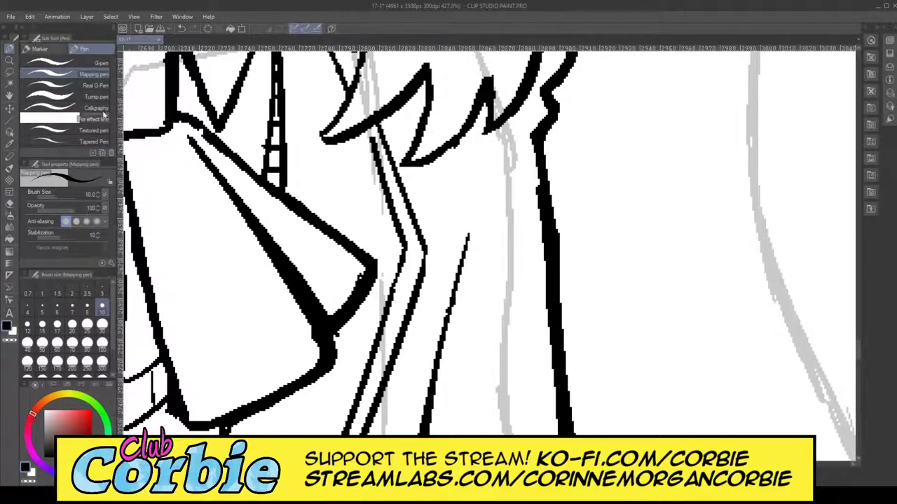
left_click(10, 61)
left_click_drag(422, 150, 338, 203)
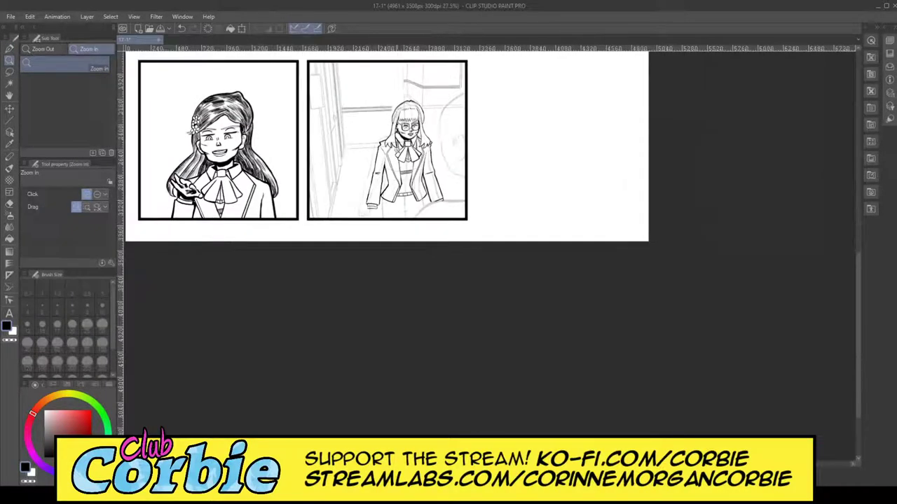
left_click_drag(404, 137, 438, 126)
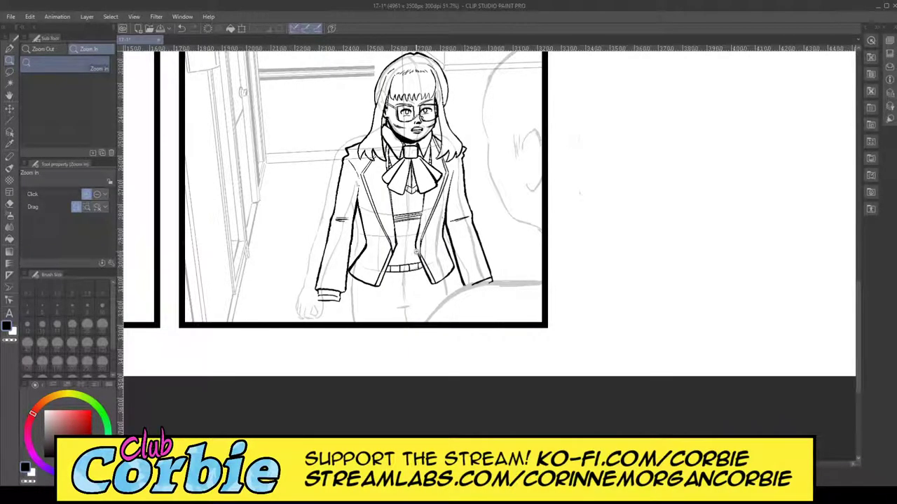
left_click_drag(406, 239, 432, 240)
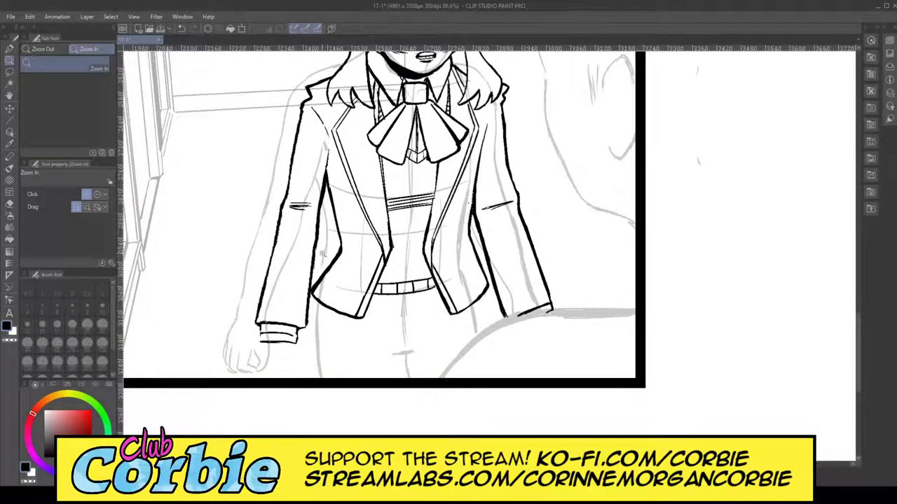
scroll(324, 253, "up", 5)
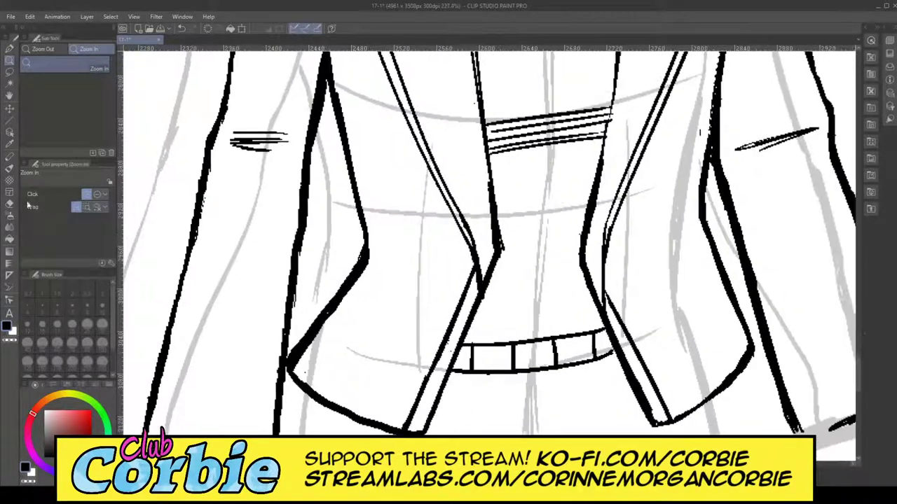
Step: Redraw the left side of the jacket with a higher waist bend, from the armpit to the hem corner, using the Mapping pen at size 10
left_click(9, 49)
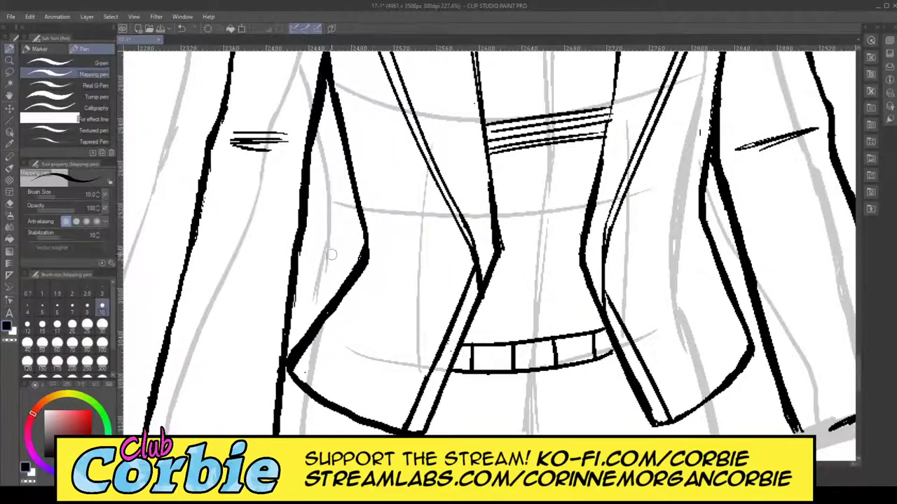
left_click_drag(365, 217, 272, 372)
left_click_drag(356, 234, 321, 298)
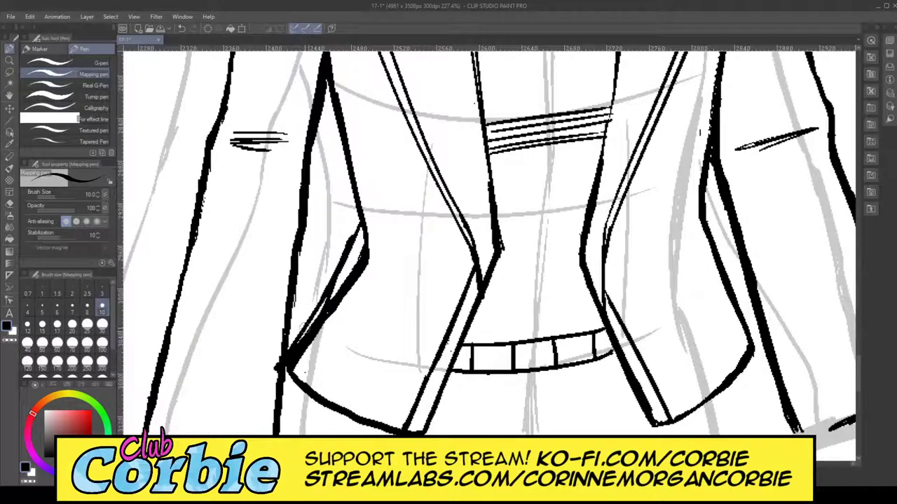
mouse_move(357, 239)
left_mouse_down()
mouse_move(295, 347)
mouse_move(348, 255)
mouse_move(326, 300)
left_mouse_up()
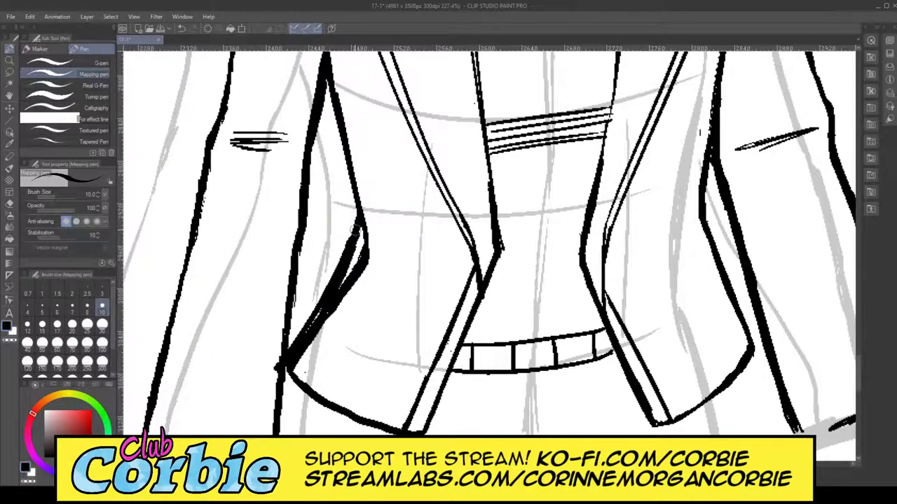
left_click_drag(343, 116, 363, 226)
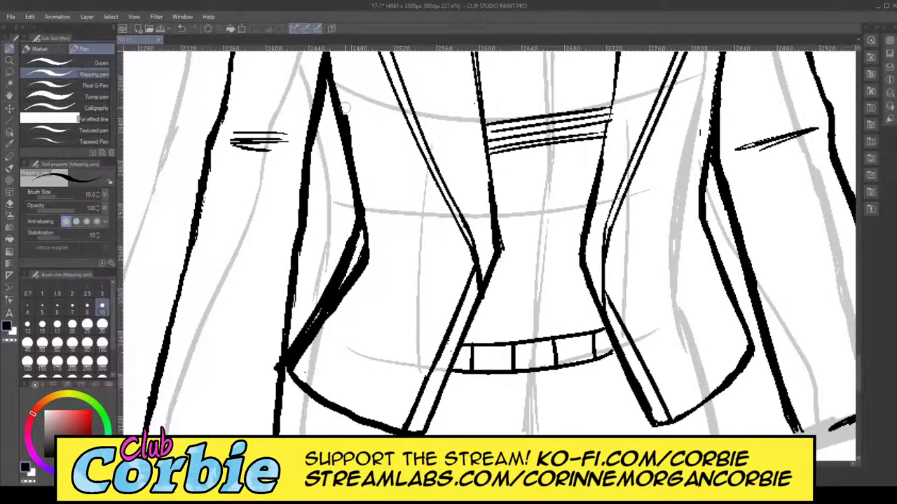
mouse_move(340, 90)
left_mouse_down()
mouse_move(367, 207)
mouse_move(331, 72)
left_mouse_up()
left_click_drag(357, 225, 343, 88)
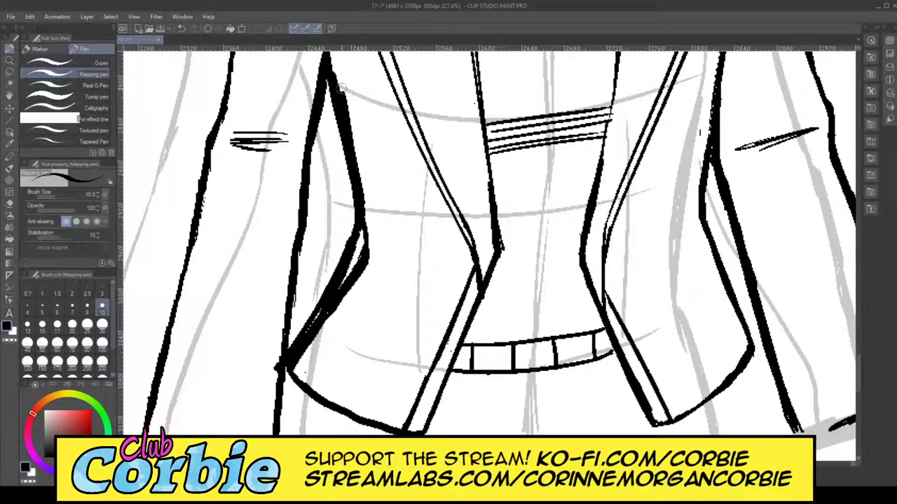
Step: Erase the old waist line beside the redrawn left jacket edge with the Snap eraser
left_click(9, 204)
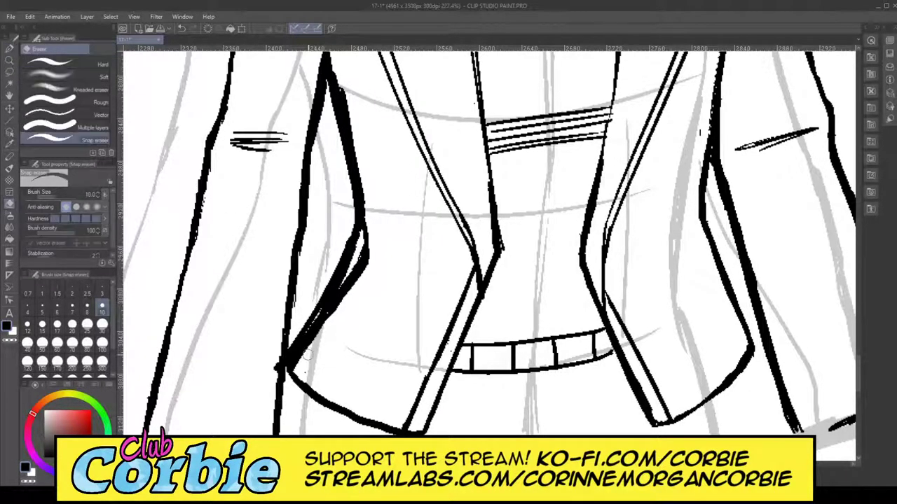
left_click_drag(306, 354, 371, 213)
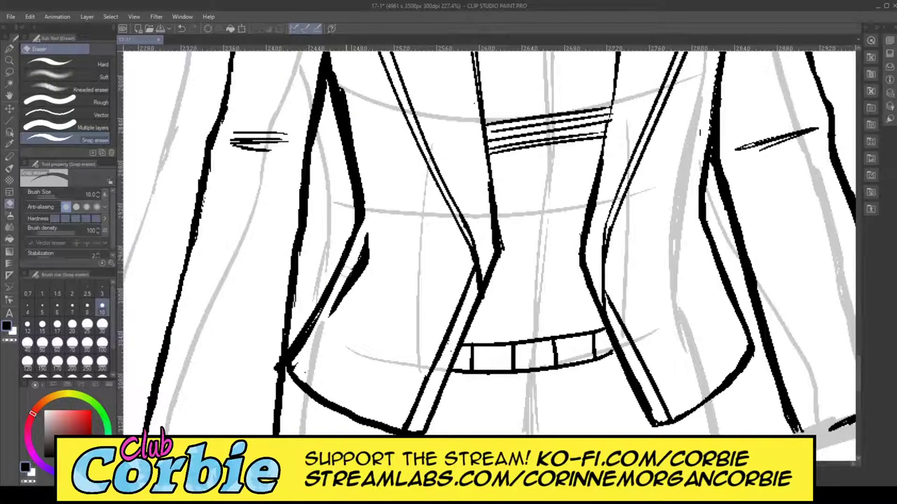
mouse_move(319, 337)
left_mouse_down()
mouse_move(376, 211)
mouse_move(342, 321)
left_mouse_up()
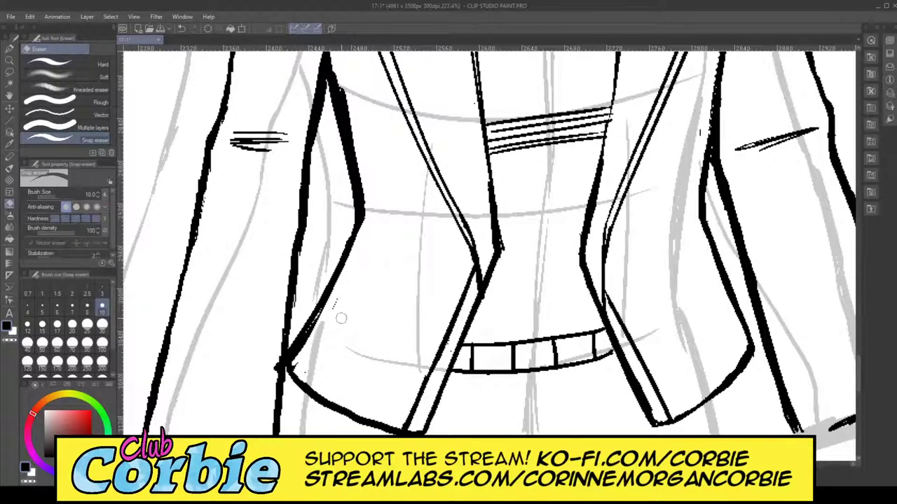
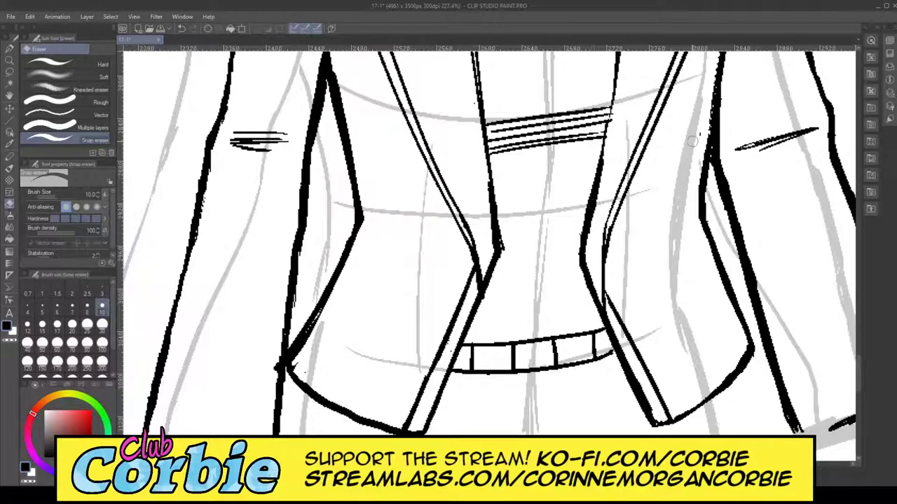
Step: Add several slanted fold lines at the elbow of the right sleeve with the Mapping pen
left_click(9, 61)
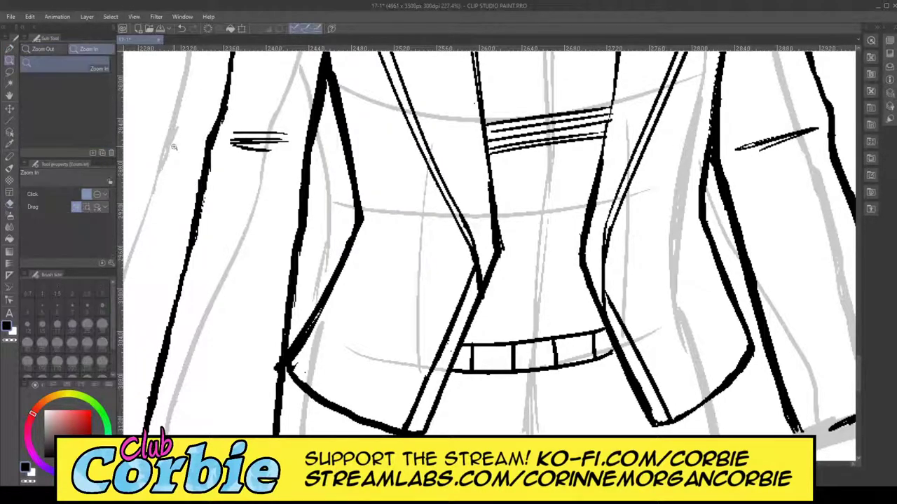
left_click_drag(372, 272, 219, 272)
scroll(449, 245, "up", 1)
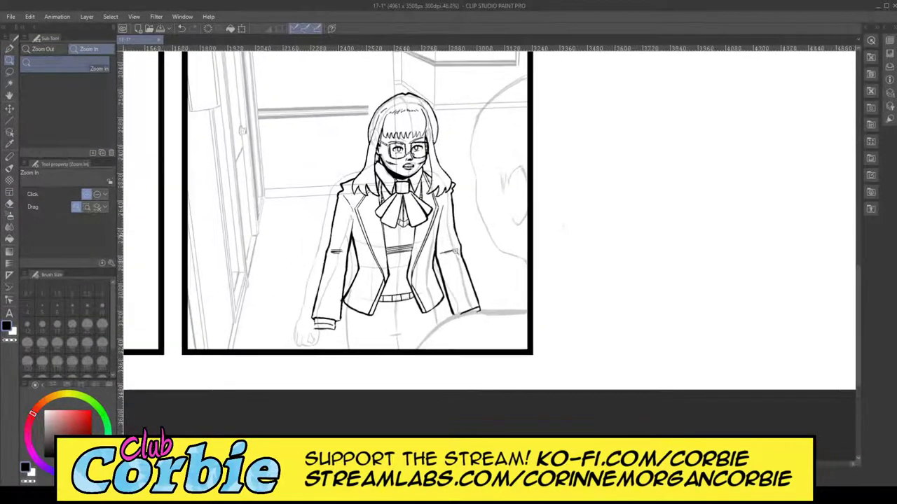
scroll(476, 242, "up", 3)
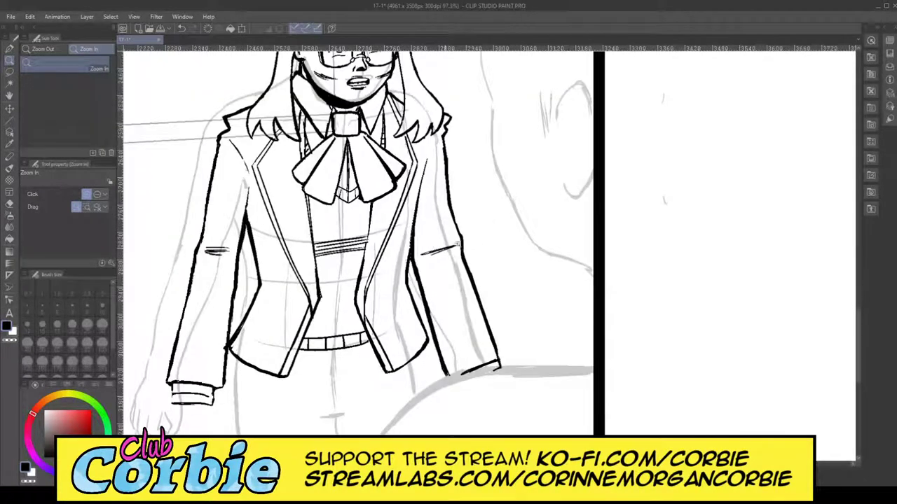
scroll(487, 233, "up", 5)
key("p")
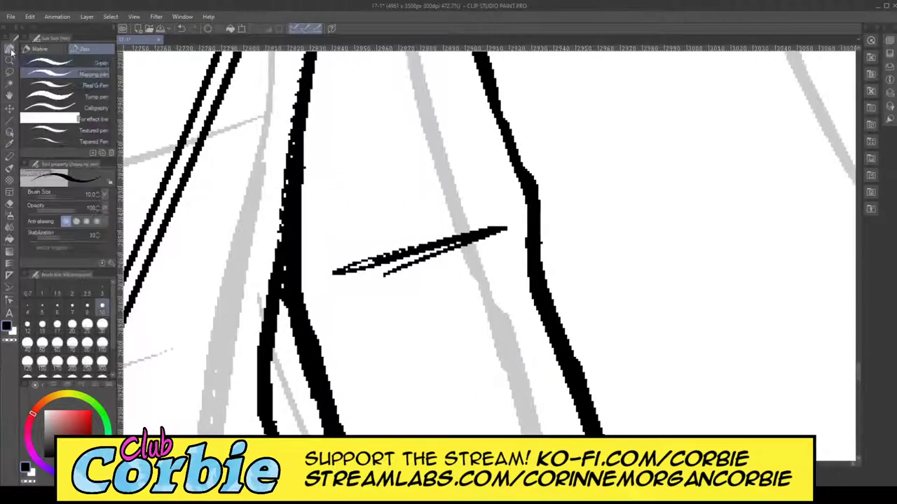
left_click_drag(320, 238, 490, 190)
left_click_drag(461, 213, 478, 209)
mouse_move(328, 257)
left_mouse_down()
mouse_move(477, 218)
mouse_move(473, 231)
left_mouse_up()
left_click_drag(333, 271, 417, 242)
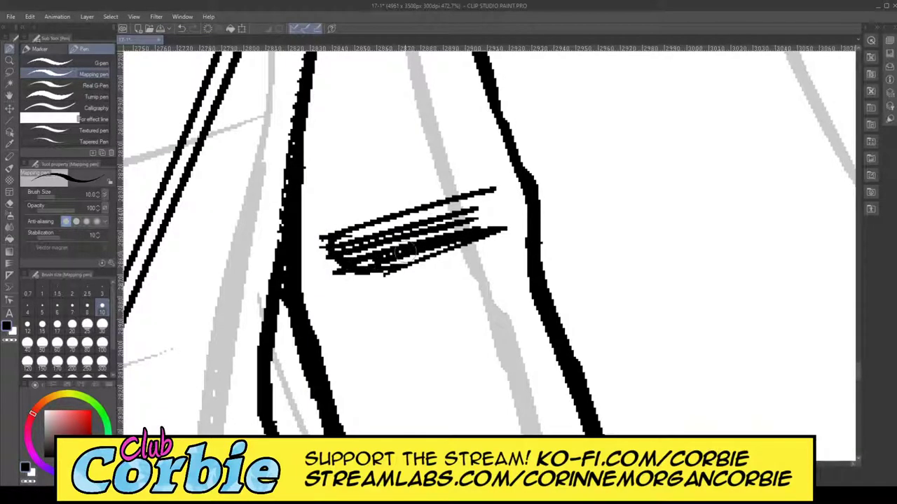
Step: Erase the lowest, heaviest strokes of the right elbow fold, keeping the thinner lines above
left_click(9, 62)
left_click_drag(356, 197, 337, 201)
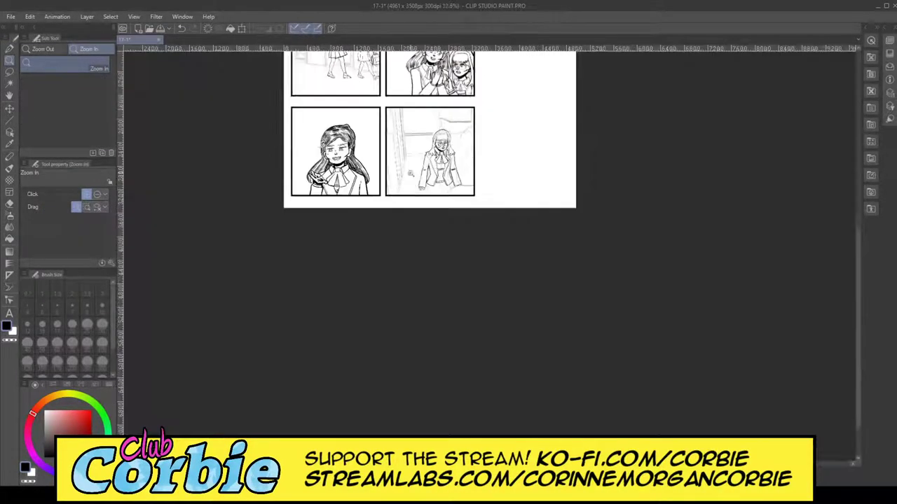
left_click_drag(442, 134, 495, 201)
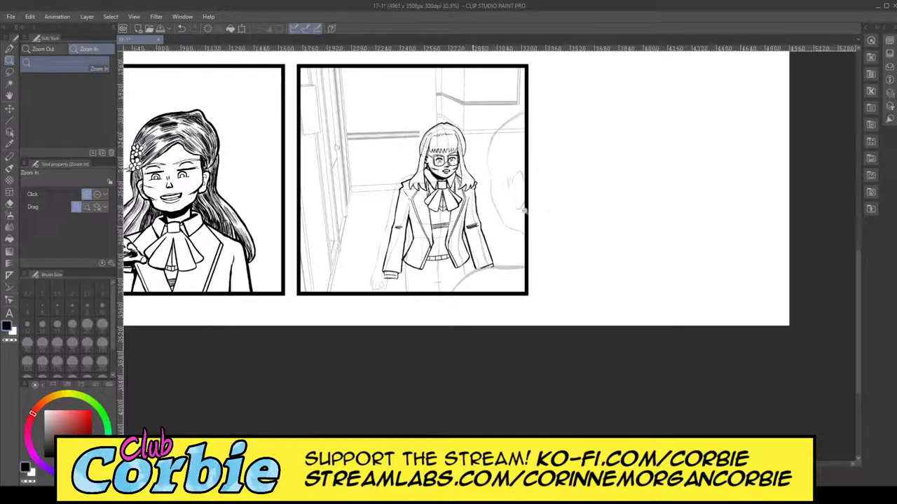
left_click_drag(470, 229, 529, 203)
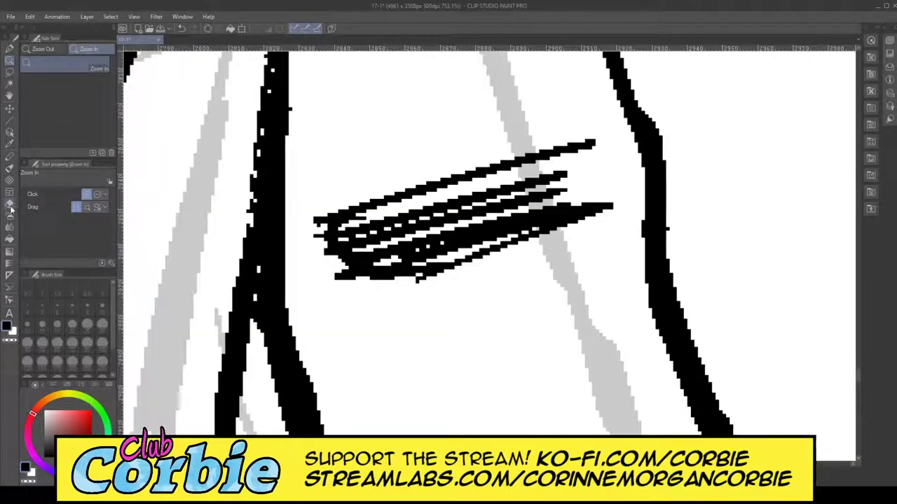
left_click(10, 203)
mouse_move(341, 255)
left_mouse_down()
mouse_move(576, 203)
mouse_move(329, 293)
mouse_move(592, 215)
mouse_move(436, 278)
mouse_move(330, 266)
left_mouse_up()
Step: Erase the stray nub inside the jacket's bottom-left corner where the side edge meets the hem
left_click(9, 61)
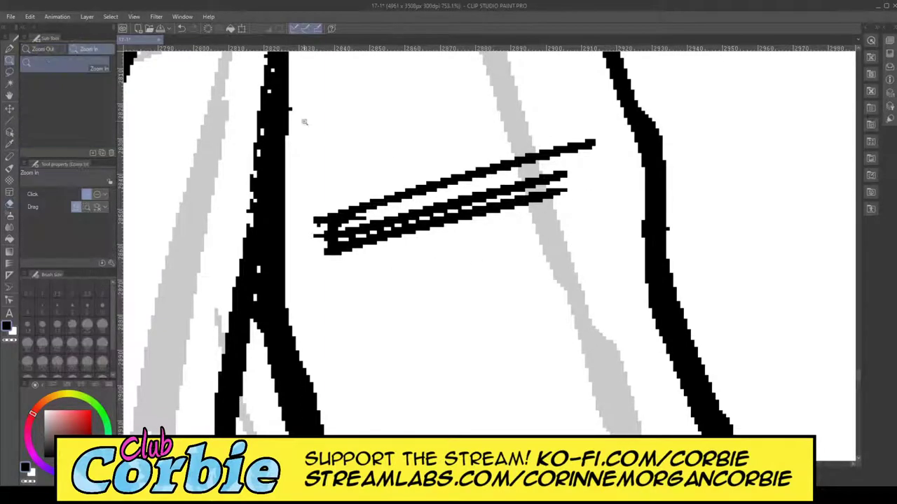
left_click_drag(420, 169, 349, 224)
left_click_drag(408, 116, 421, 127)
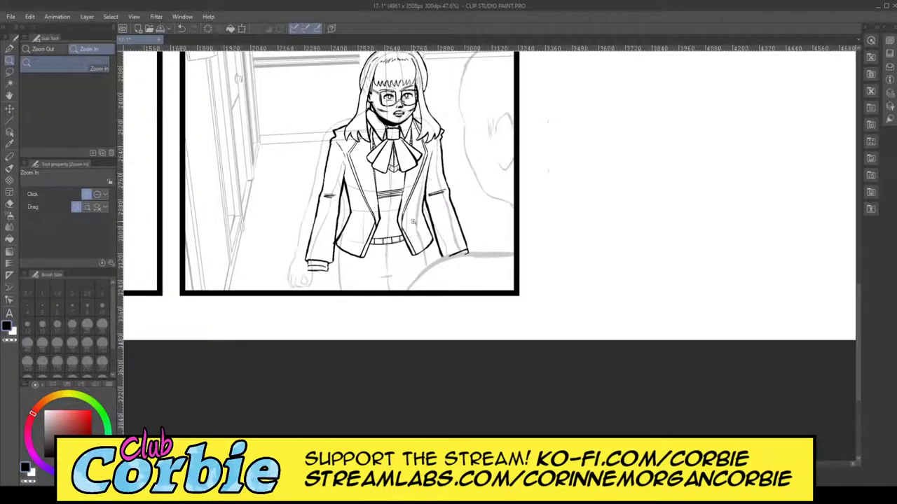
left_click_drag(396, 265, 445, 244)
left_click_drag(250, 193, 340, 167)
key("e")
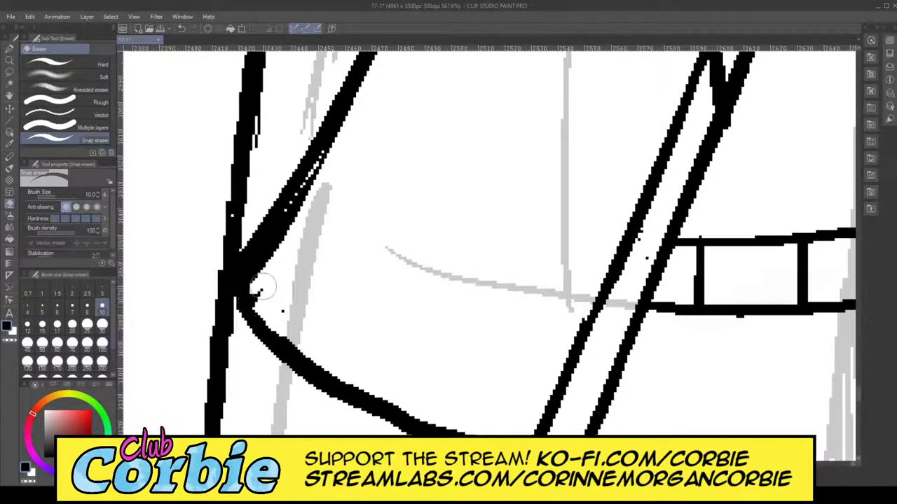
Step: Fill the gaps in the left jacket edge, thicken the adjoining hem line, and erase the stray dot above it
left_click(8, 50)
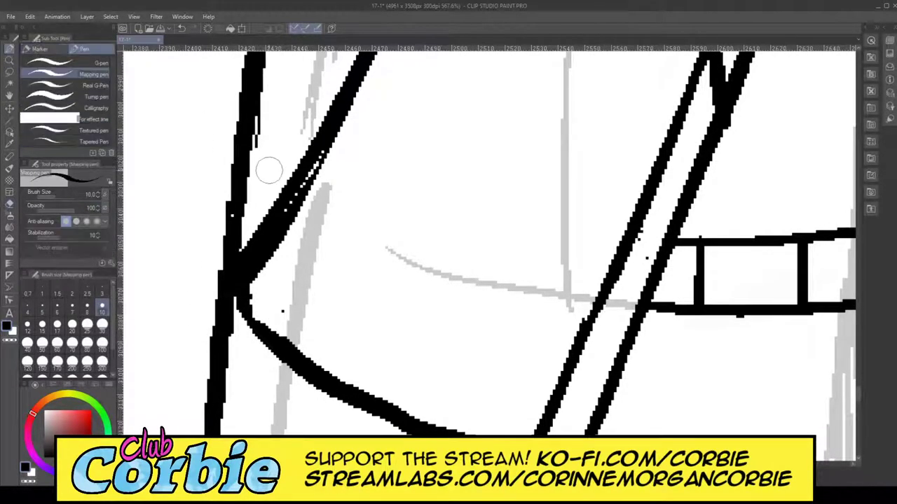
mouse_move(313, 166)
left_mouse_down()
mouse_move(320, 156)
mouse_move(303, 183)
left_mouse_up()
mouse_move(325, 136)
left_mouse_down()
mouse_move(236, 292)
mouse_move(264, 341)
mouse_move(322, 374)
left_mouse_up()
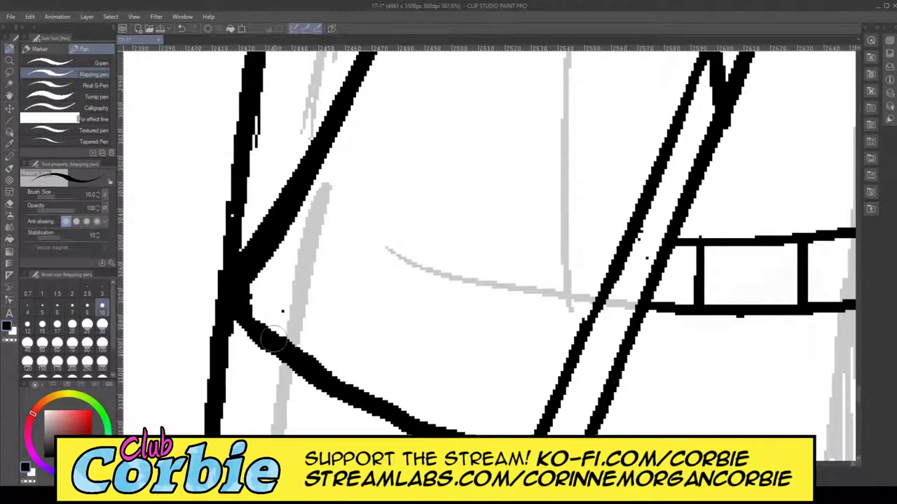
mouse_move(242, 308)
left_mouse_down()
mouse_move(277, 349)
mouse_move(351, 397)
mouse_move(443, 426)
left_mouse_up()
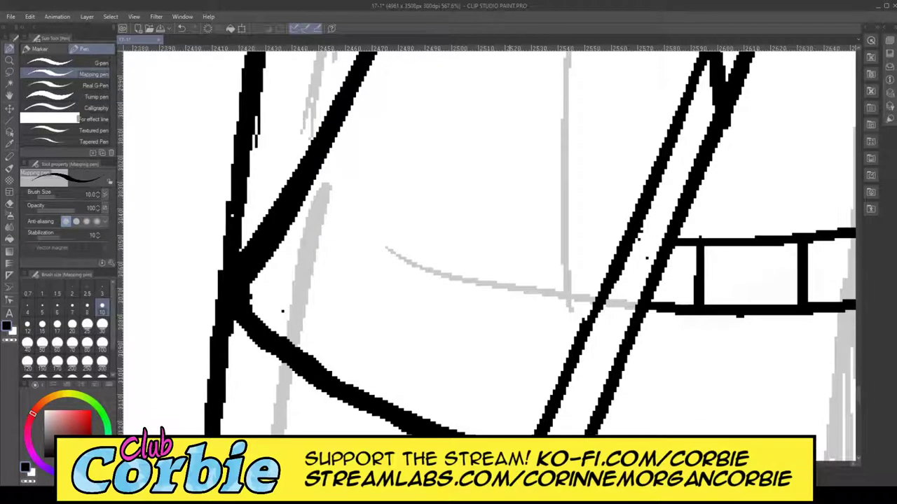
left_click(10, 205)
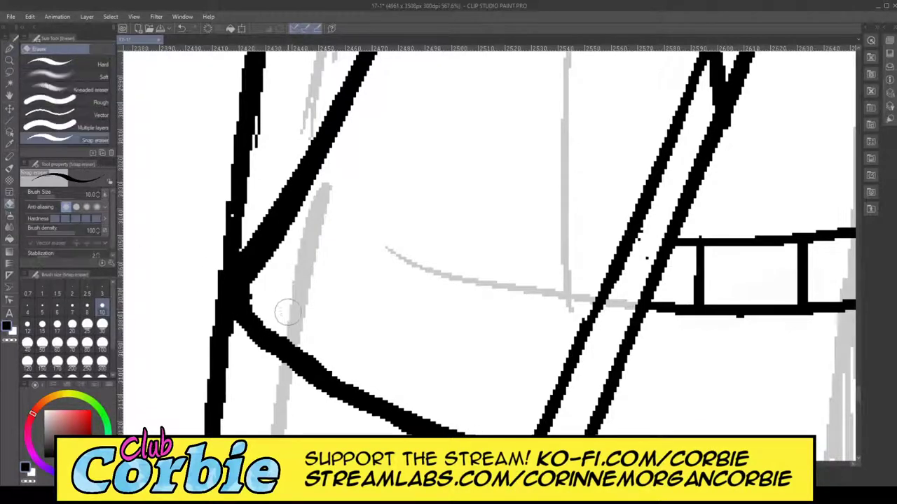
Step: Erase the upper left part of the shirt collar's outline and thin the neck line below the ear
left_click(9, 61)
left_click_drag(274, 235, 195, 287)
left_click_drag(321, 163, 387, 290)
left_click(387, 291)
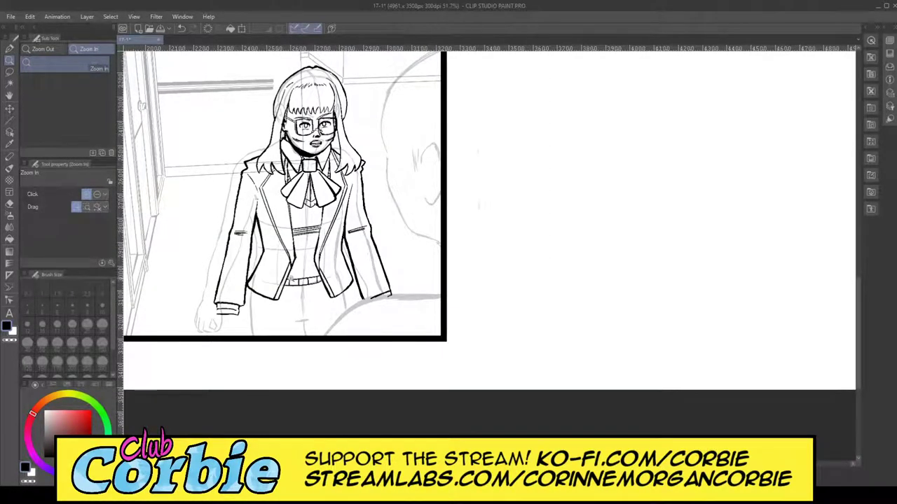
left_click_drag(310, 318, 311, 280)
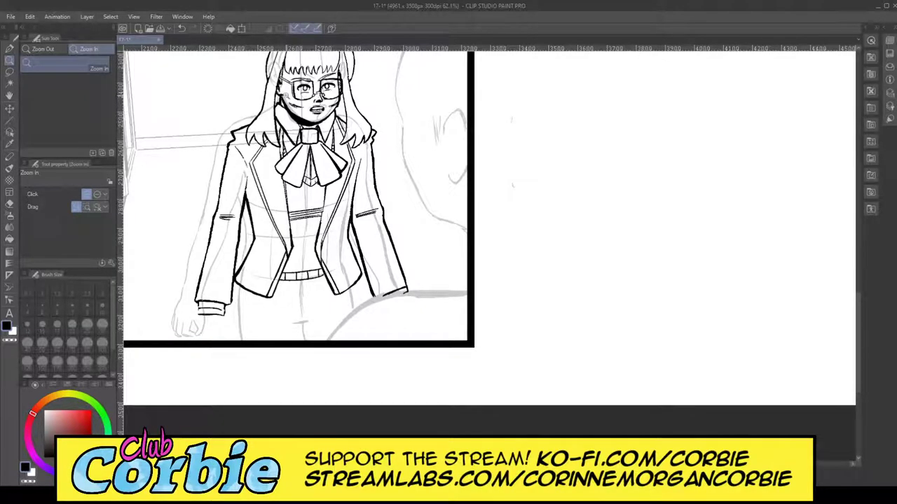
left_click_drag(281, 88, 315, 103)
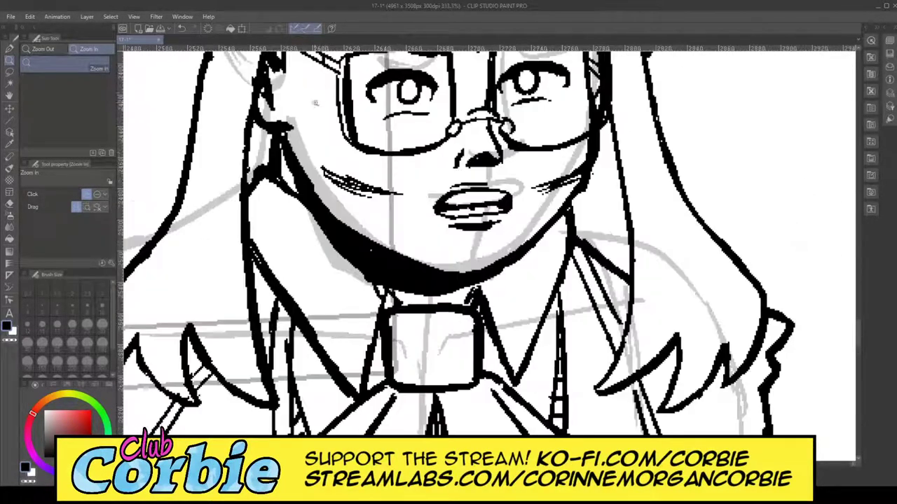
left_click(10, 203)
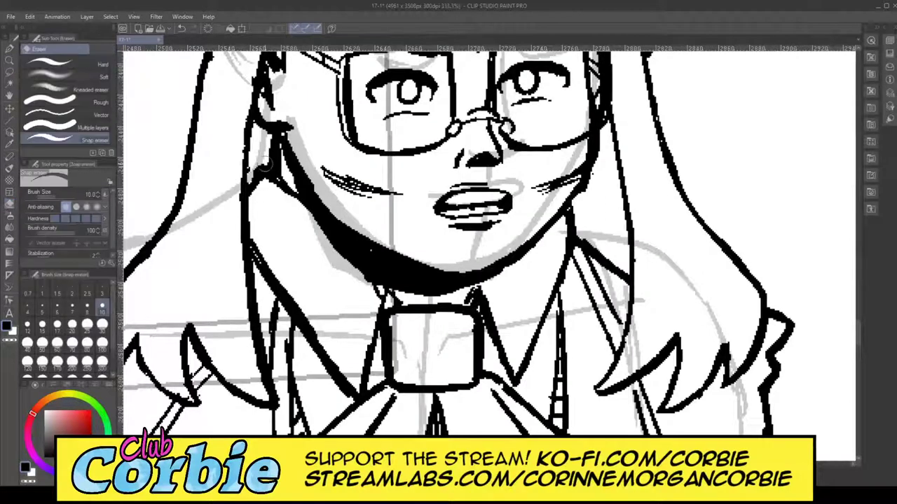
mouse_move(264, 164)
left_mouse_down()
mouse_move(262, 238)
mouse_move(258, 156)
mouse_move(259, 250)
mouse_move(252, 155)
mouse_move(267, 282)
left_mouse_up()
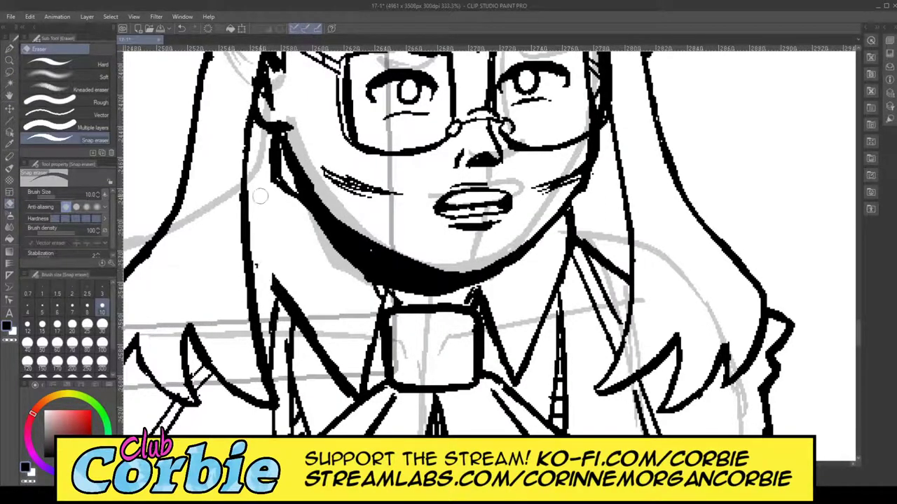
left_click_drag(270, 200, 271, 142)
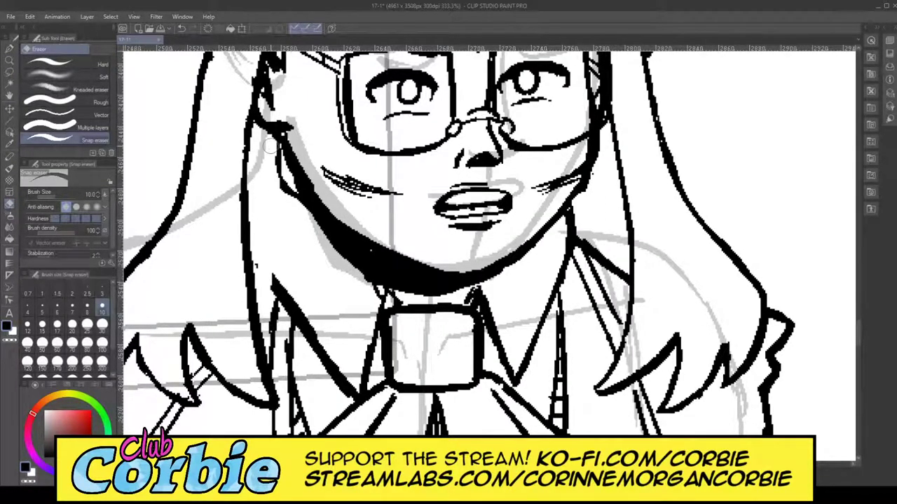
left_click_drag(273, 178, 275, 144)
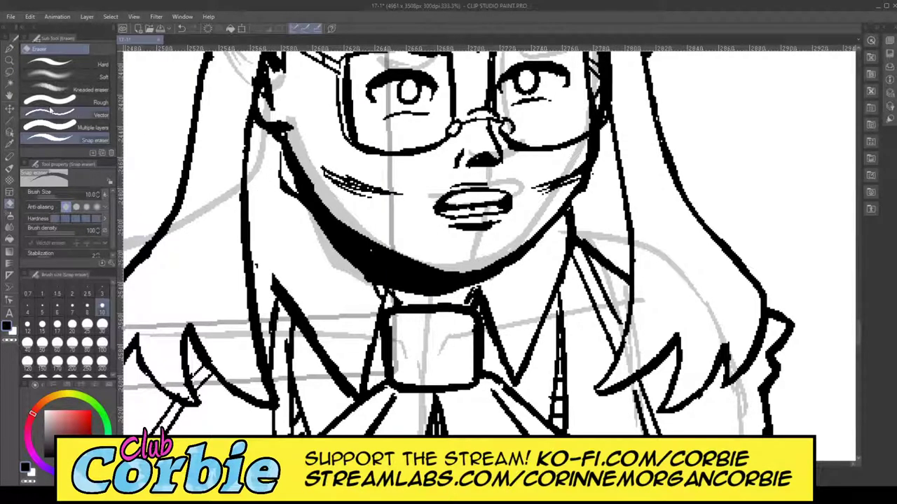
Step: Redraw the neck line below the left ear and the collar's left edge closer to the neck, and thicken the collar's right edge
key("p")
left_click_drag(278, 176, 281, 135)
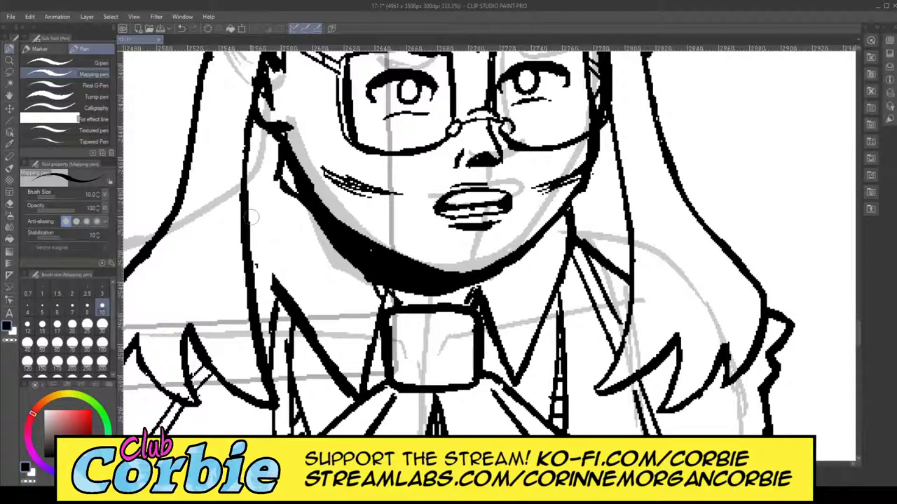
left_click_drag(249, 213, 264, 198)
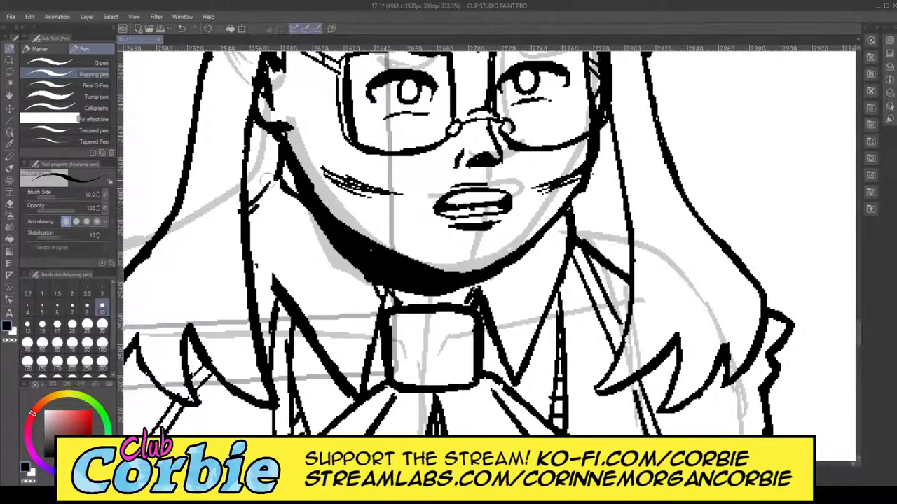
mouse_move(279, 162)
left_mouse_down()
mouse_move(259, 237)
mouse_move(266, 219)
mouse_move(262, 239)
mouse_move(280, 299)
left_mouse_up()
mouse_move(262, 242)
left_mouse_down()
mouse_move(278, 172)
mouse_move(261, 232)
mouse_move(272, 188)
mouse_move(264, 240)
mouse_move(288, 299)
left_mouse_up()
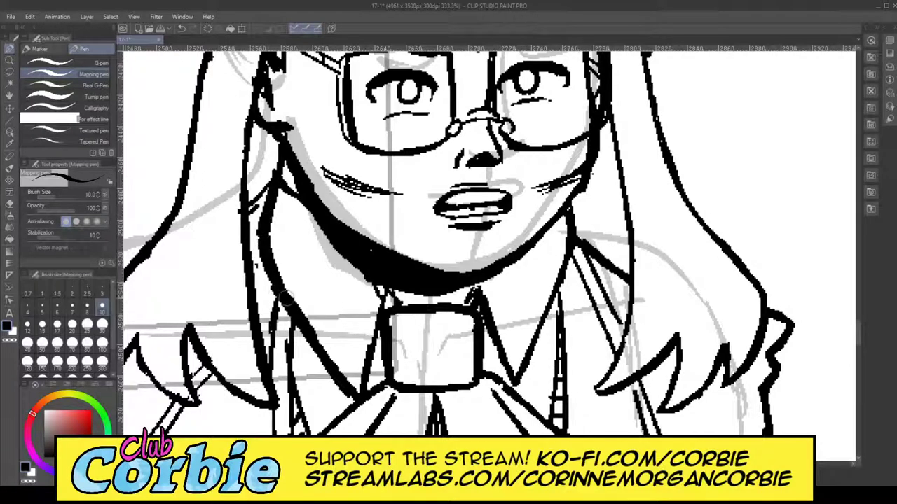
left_click_drag(574, 213, 578, 239)
mouse_move(269, 194)
left_mouse_down()
mouse_move(256, 230)
mouse_move(271, 175)
mouse_move(258, 244)
mouse_move(279, 297)
left_mouse_up()
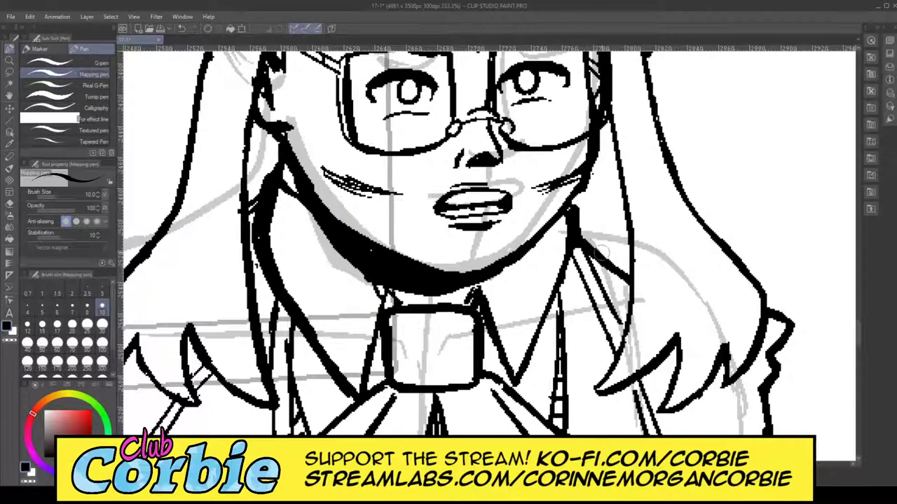
Step: Thicken the outer hair outline on the right side of the head down to where it meets the inner strand
left_click(9, 61)
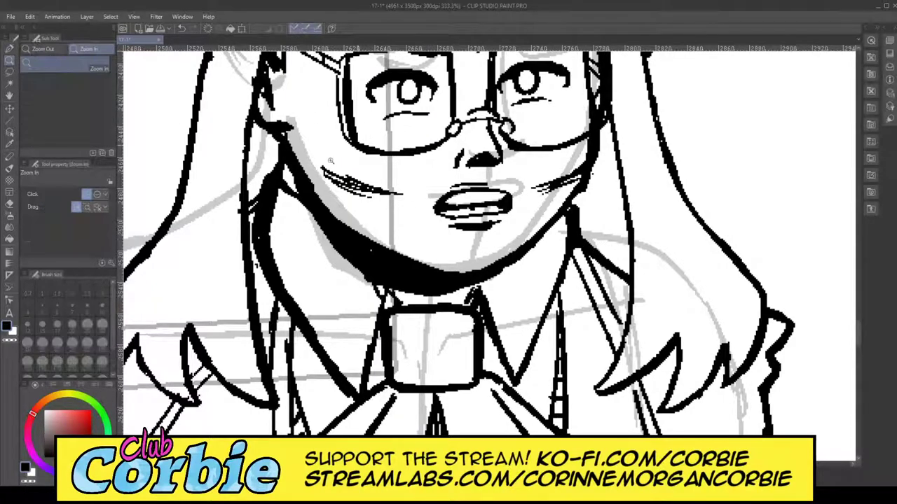
left_click_drag(369, 139, 308, 143)
left_click_drag(383, 129, 434, 167)
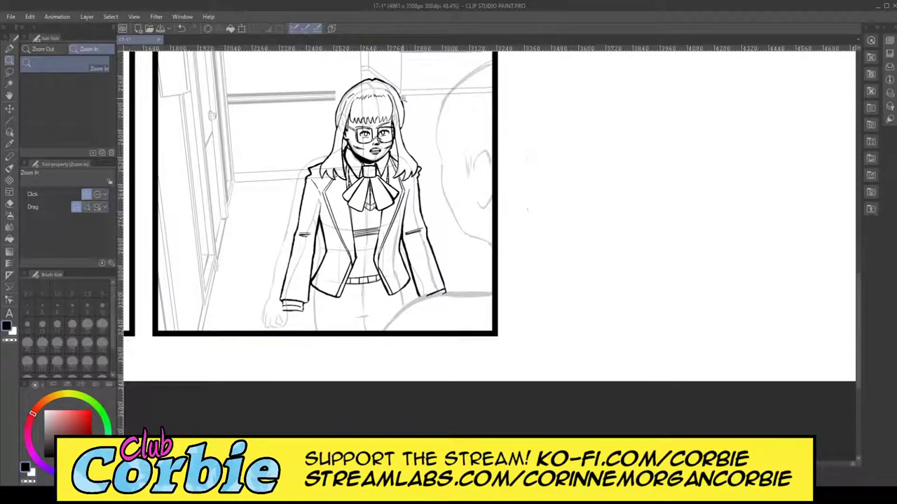
left_click_drag(403, 100, 447, 196)
left_click(448, 252)
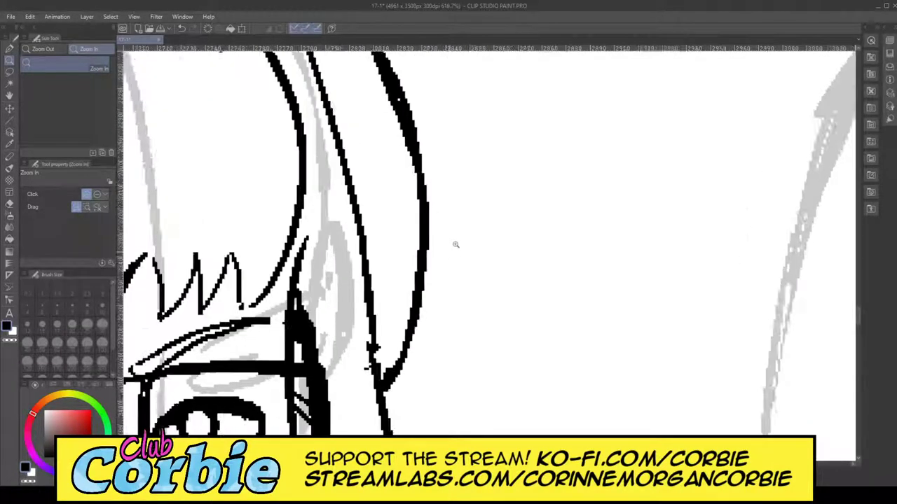
left_click(9, 49)
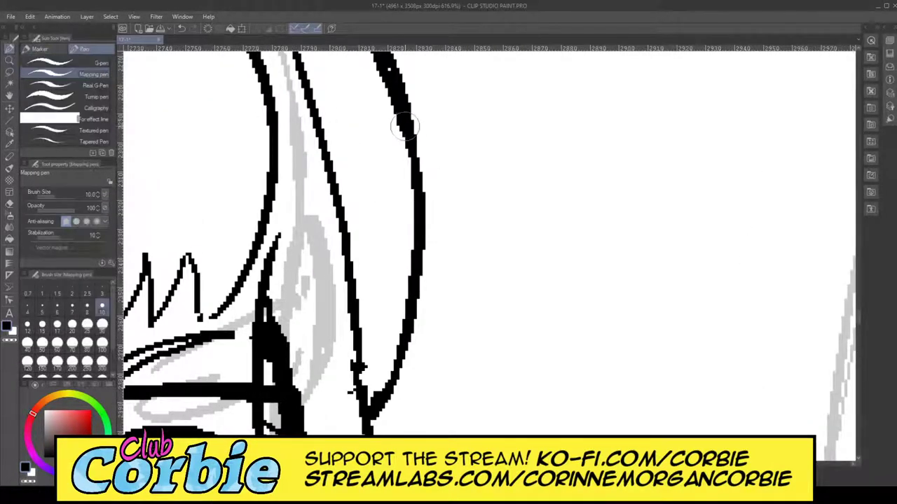
mouse_move(418, 231)
left_mouse_down()
mouse_move(408, 336)
mouse_move(371, 424)
left_mouse_up()
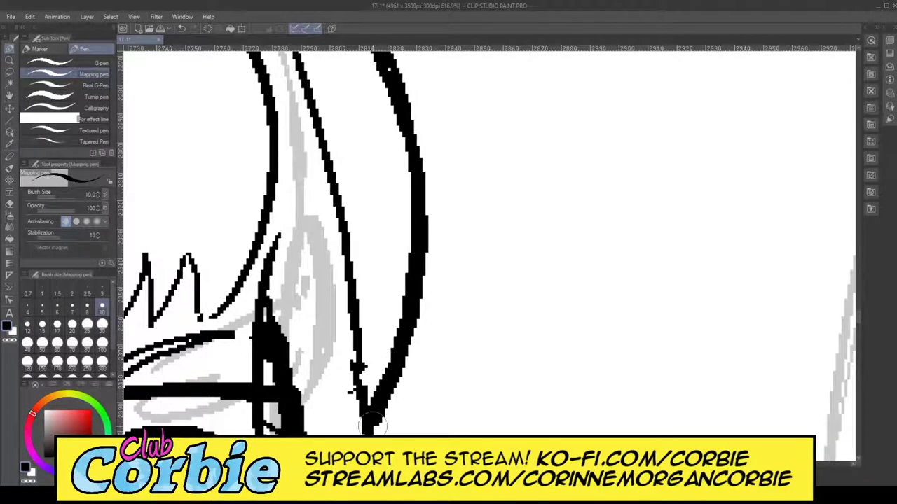
Step: Thicken the outline and middle stripe of the shirt cuff below the left sleeve, closing the gaps in its lines
left_click(9, 59)
left_click_drag(375, 233, 411, 319)
left_click_drag(298, 347, 320, 248)
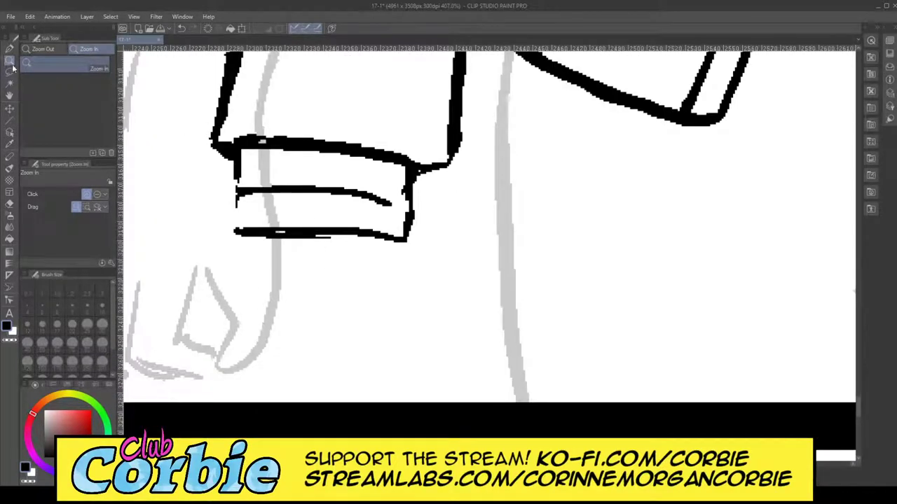
left_click(10, 49)
mouse_move(233, 142)
left_mouse_down()
mouse_move(238, 184)
mouse_move(260, 193)
mouse_move(386, 202)
mouse_move(414, 168)
mouse_move(410, 203)
mouse_move(385, 208)
left_mouse_up()
mouse_move(236, 204)
left_mouse_down()
mouse_move(242, 231)
mouse_move(388, 241)
mouse_move(407, 238)
mouse_move(407, 203)
left_mouse_up()
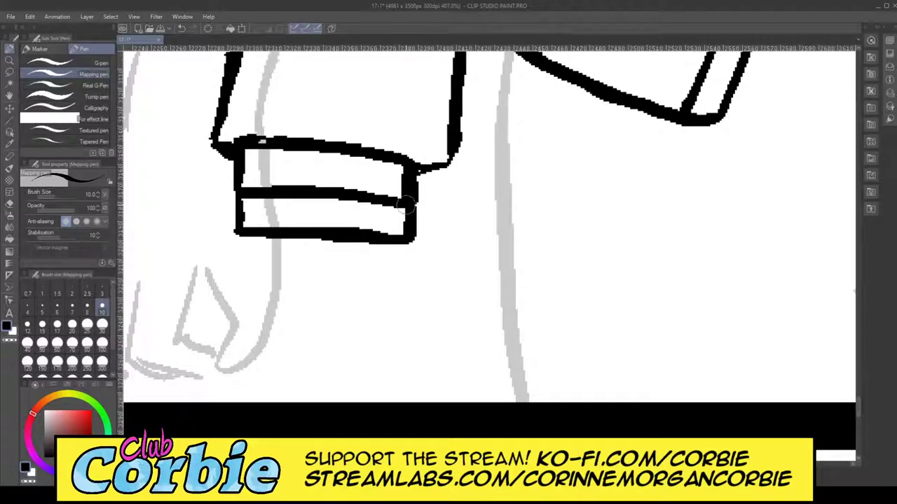
Step: Ink the right edge of the hand from the cuff to the panel border and outline the gap beside the thumb
left_click_drag(311, 321, 458, 320)
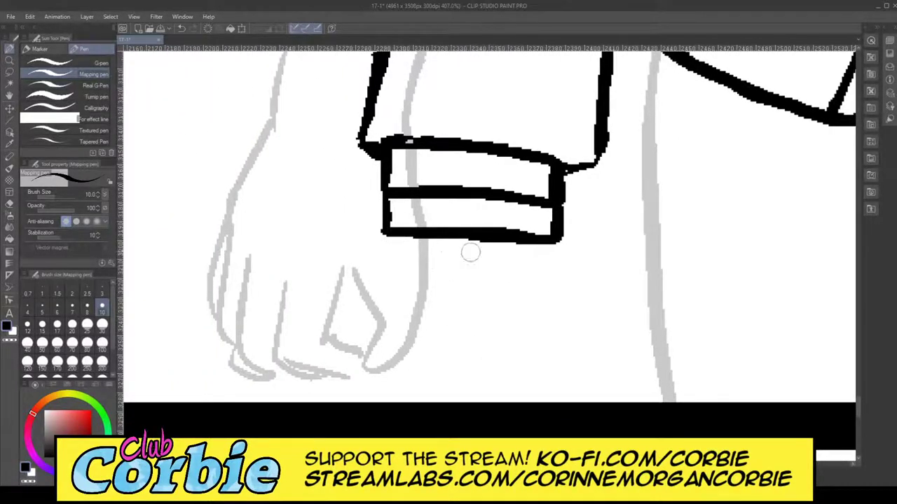
mouse_move(550, 242)
left_mouse_down()
mouse_move(578, 344)
mouse_move(571, 403)
left_mouse_up()
mouse_move(514, 331)
left_mouse_down()
mouse_move(542, 372)
mouse_move(517, 417)
left_mouse_up()
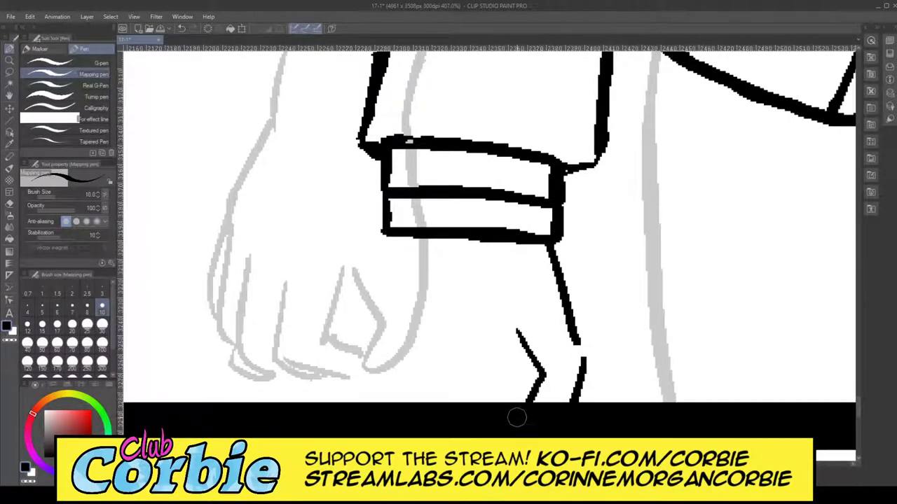
mouse_move(515, 335)
left_mouse_down()
mouse_move(535, 385)
mouse_move(533, 407)
left_mouse_up()
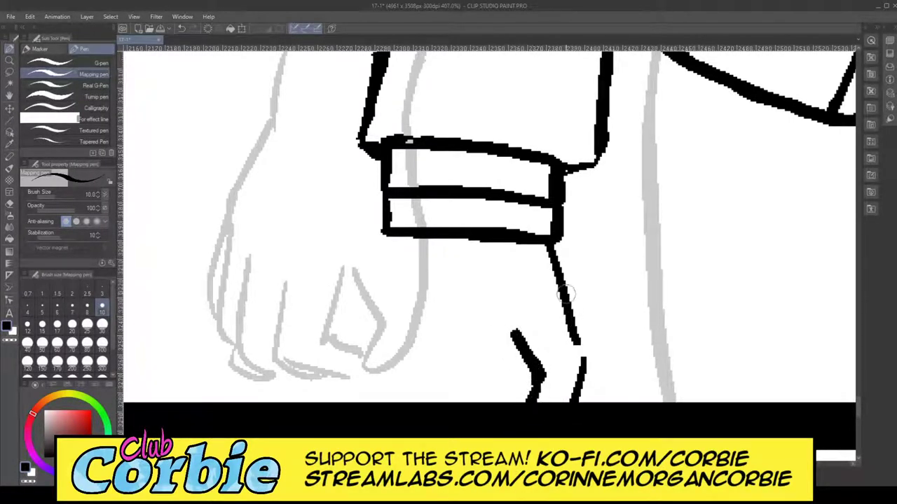
left_click_drag(565, 293, 581, 375)
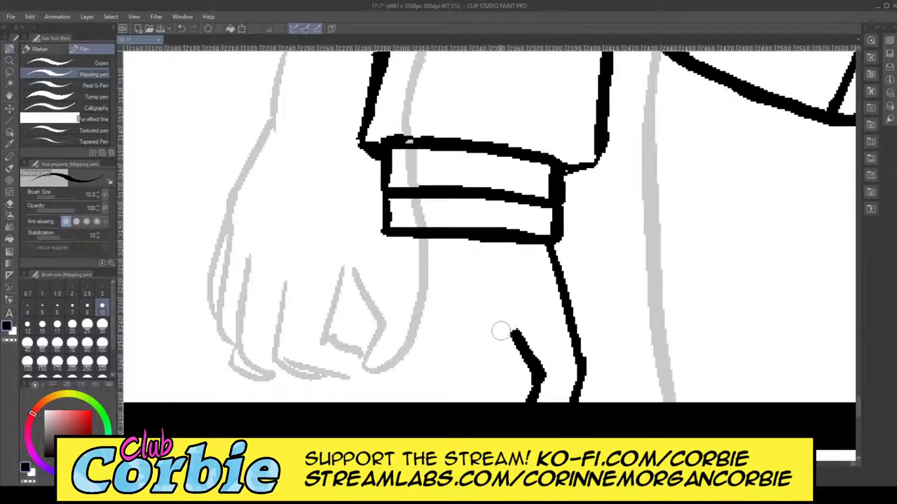
left_click_drag(513, 331, 484, 396)
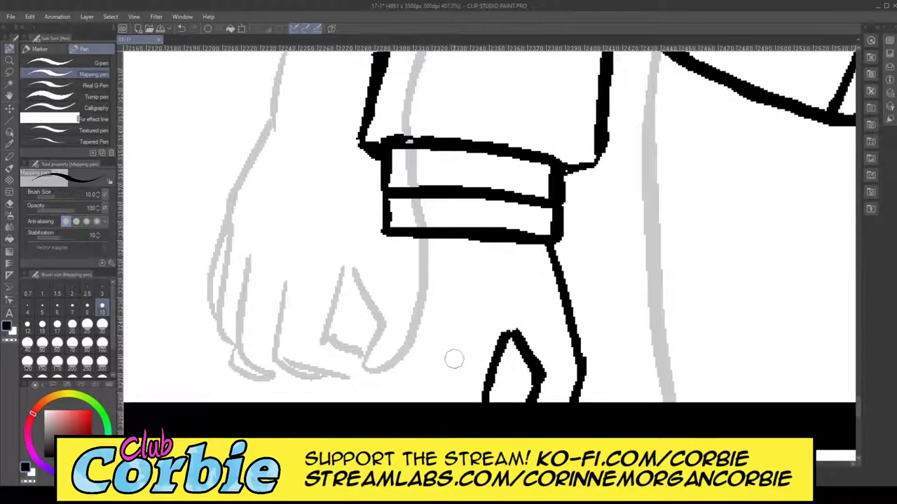
Step: Ink the finger lines left of the thumb gap and the hand's left outer edge below the cuff
left_click_drag(460, 336, 439, 408)
mouse_move(419, 324)
left_mouse_down()
mouse_move(393, 388)
mouse_move(405, 407)
mouse_move(400, 398)
left_mouse_up()
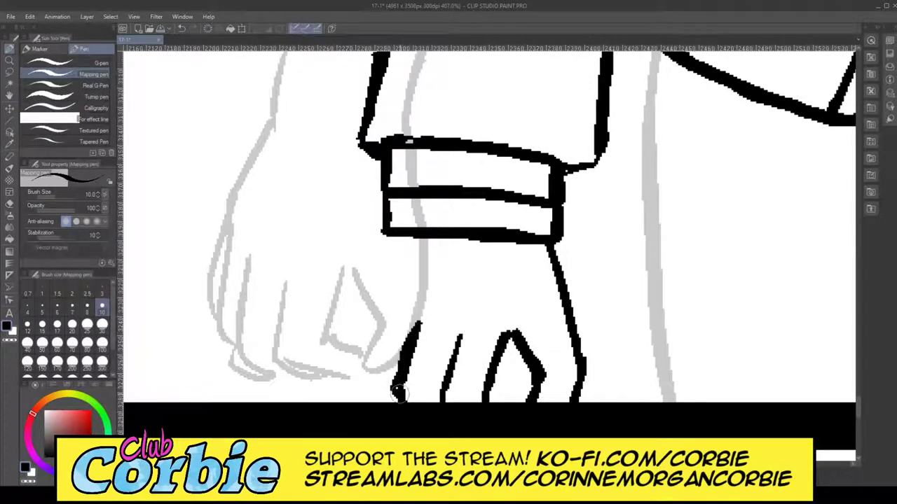
mouse_move(382, 321)
left_mouse_down()
mouse_move(357, 379)
mouse_move(363, 398)
left_mouse_up()
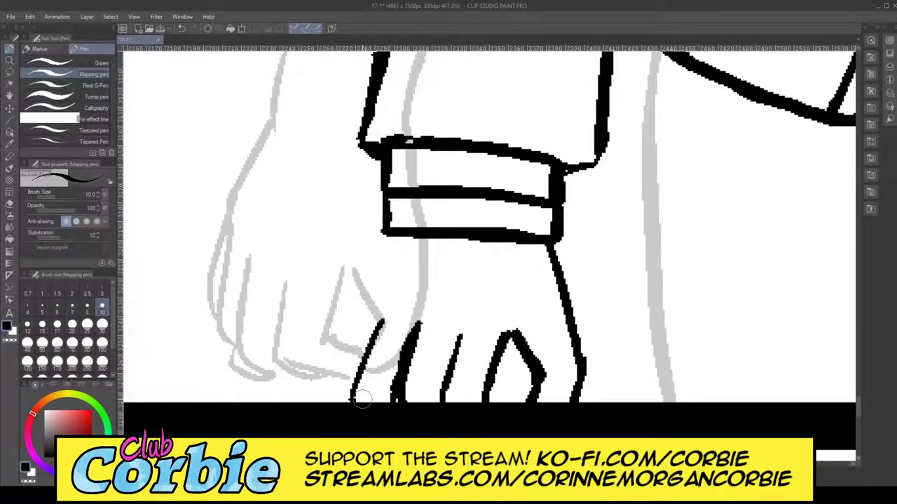
left_click_drag(381, 251, 333, 390)
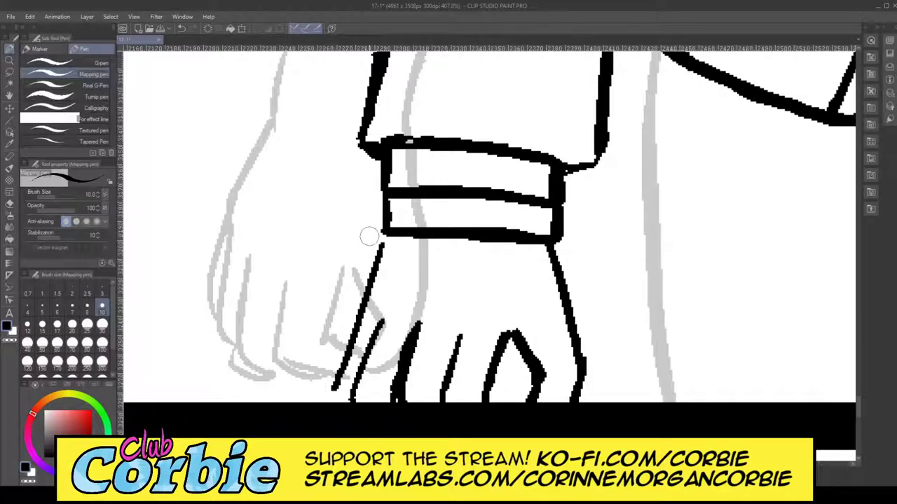
left_click_drag(378, 243, 319, 400)
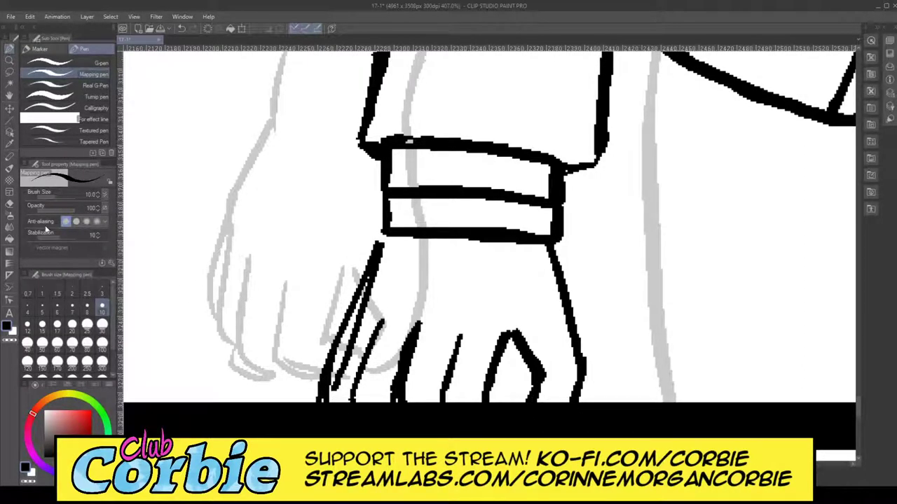
Step: Erase the doubled line inside the hand's left edge and thin the finger line and the thumb gap's outline
left_click(10, 203)
mouse_move(339, 394)
left_mouse_down()
mouse_move(363, 318)
mouse_move(330, 400)
mouse_move(379, 265)
left_mouse_up()
left_click_drag(409, 340, 371, 408)
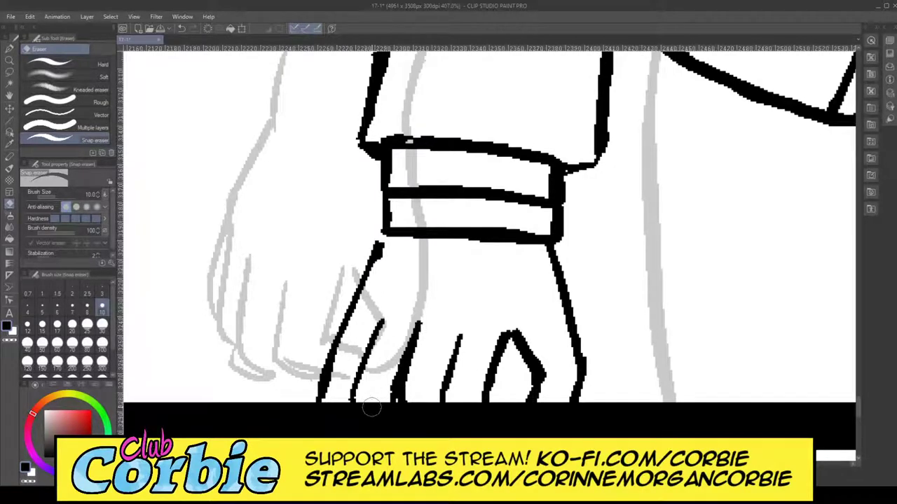
left_click_drag(399, 341, 388, 423)
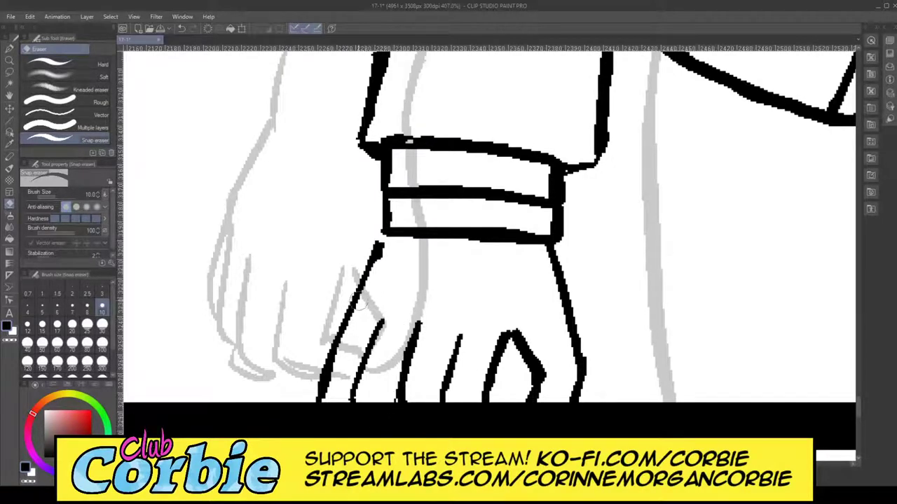
left_click_drag(370, 249, 378, 271)
left_click_drag(510, 319, 547, 383)
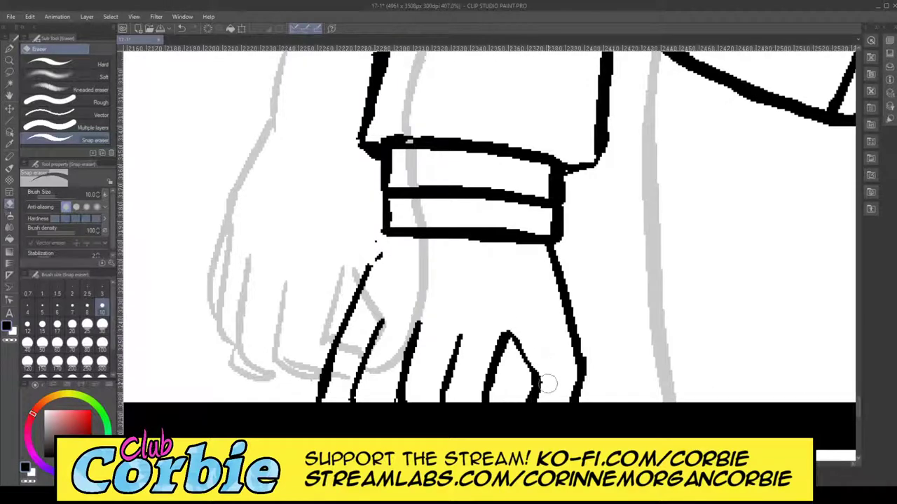
Step: Redraw the hand's left edge up to the cuff and strengthen the right side of the thumb gap
left_click(9, 49)
left_click_drag(376, 241, 326, 376)
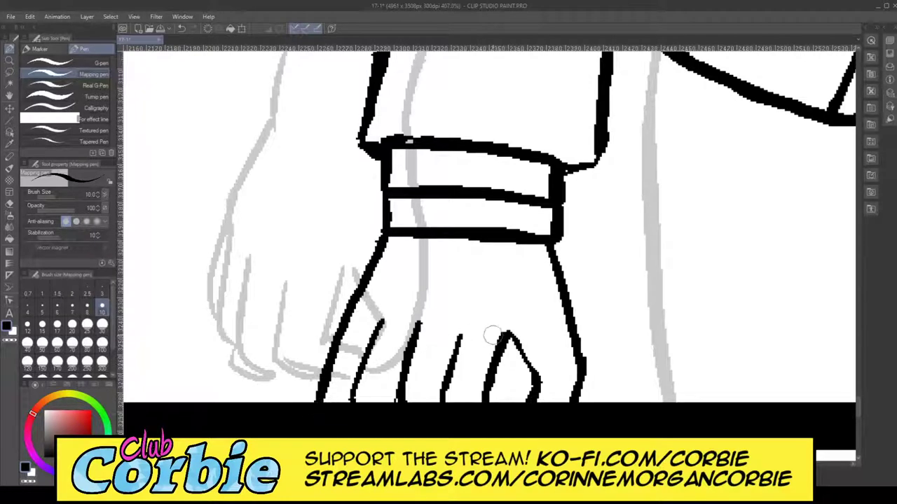
mouse_move(509, 333)
left_mouse_down()
mouse_move(539, 384)
mouse_move(525, 411)
left_mouse_up()
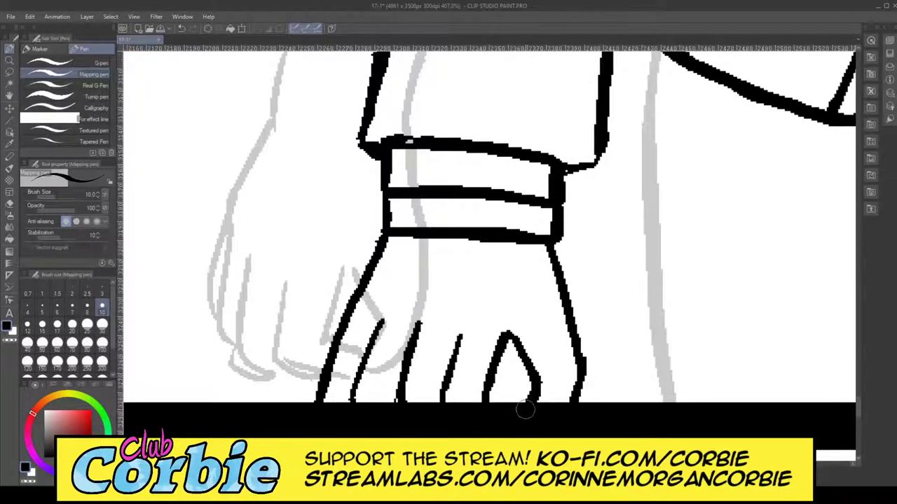
Step: Erase the entire inked hand below the cuff with the Snap eraser, using brush size 70
left_click(8, 62)
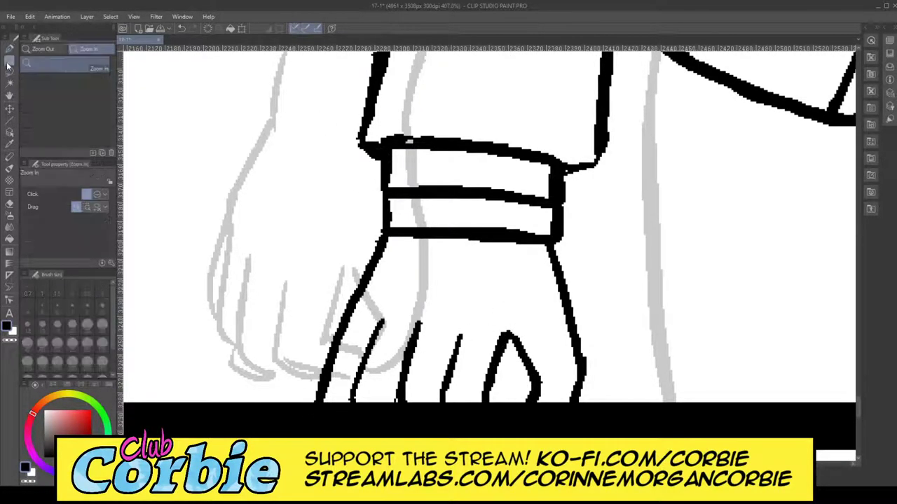
left_click_drag(325, 239, 224, 300)
left_click_drag(368, 194, 386, 184)
left_click_drag(293, 259, 328, 243)
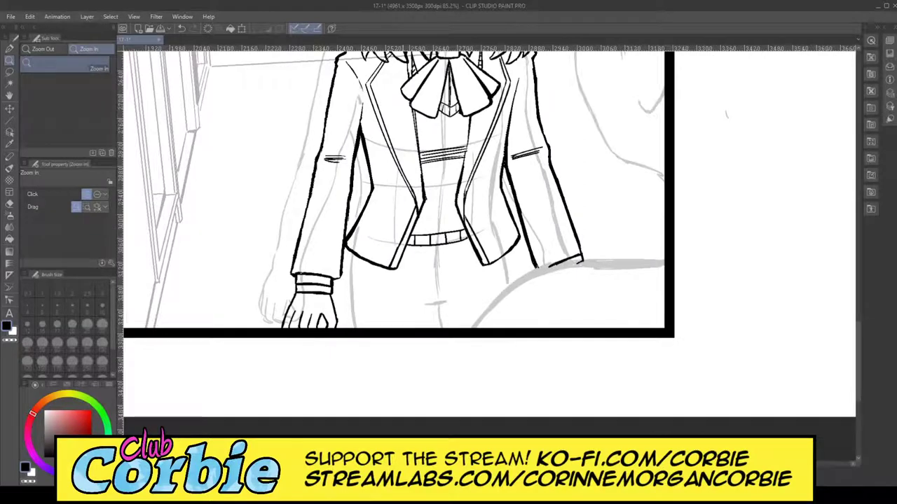
left_click_drag(291, 337, 323, 295)
mouse_move(400, 116)
left_mouse_down()
mouse_move(433, 103)
mouse_move(391, 129)
left_mouse_up()
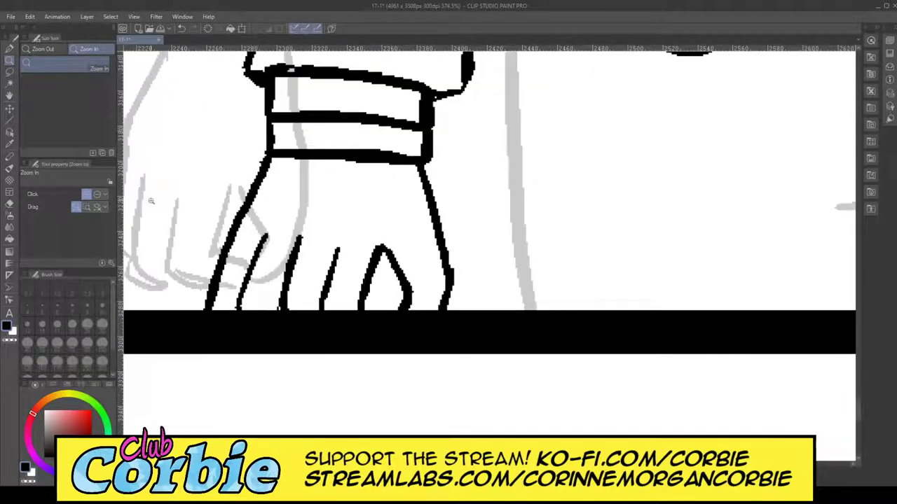
left_click(8, 206)
mouse_move(231, 235)
left_mouse_down()
mouse_move(209, 311)
mouse_move(280, 230)
mouse_move(271, 190)
mouse_move(391, 240)
mouse_move(369, 297)
mouse_move(402, 220)
mouse_move(397, 202)
left_mouse_up()
left_click(73, 343)
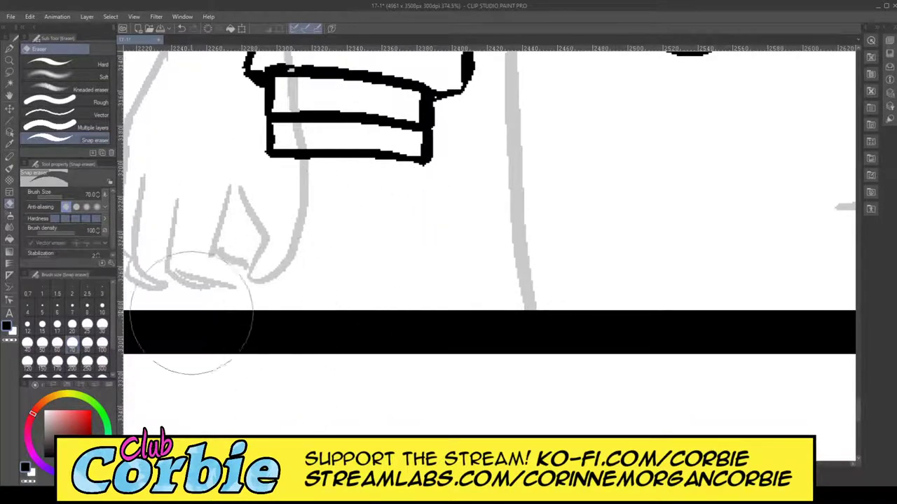
Step: Ink a narrower hand's right edge, a filled thumb gap, two finger lines and short fingertip strokes above the panel border
left_click(9, 48)
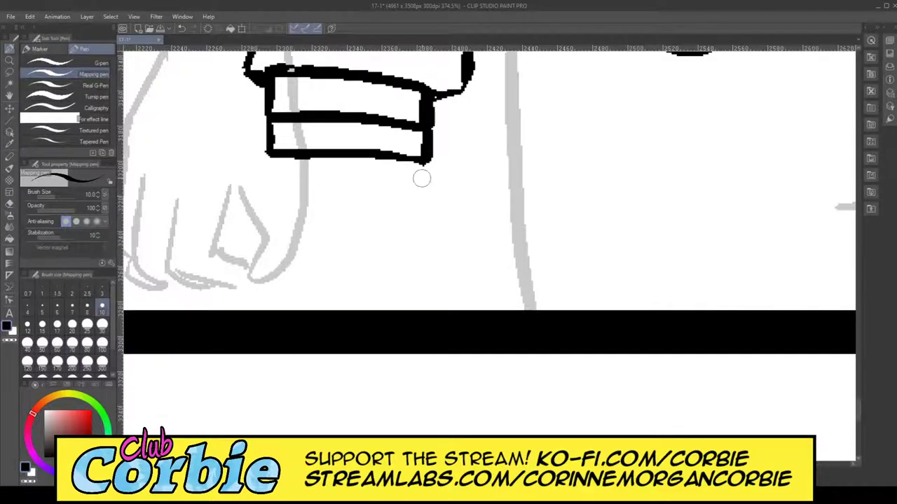
mouse_move(421, 163)
left_mouse_down()
mouse_move(430, 274)
mouse_move(406, 164)
left_mouse_up()
mouse_move(382, 260)
left_mouse_down()
mouse_move(376, 315)
mouse_move(380, 262)
mouse_move(384, 300)
mouse_move(441, 287)
left_mouse_up()
left_click_drag(330, 247, 325, 309)
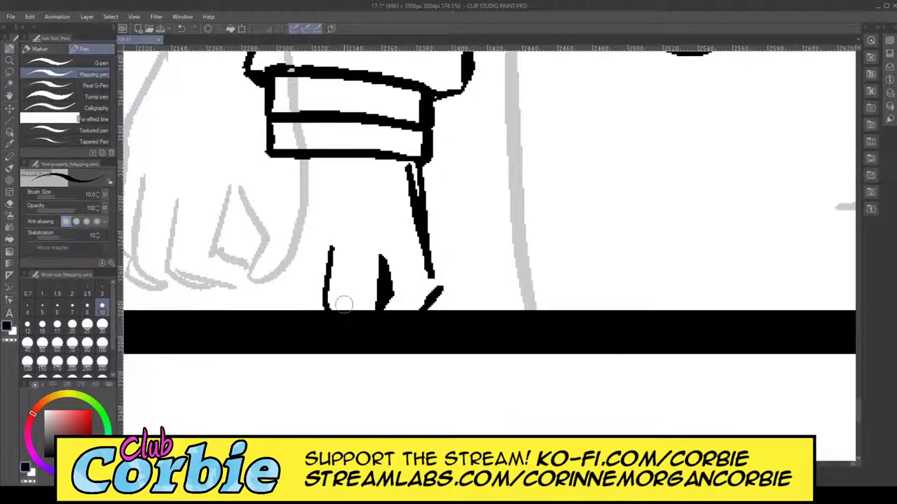
mouse_move(306, 244)
left_mouse_down()
mouse_move(281, 309)
mouse_move(353, 307)
left_mouse_up()
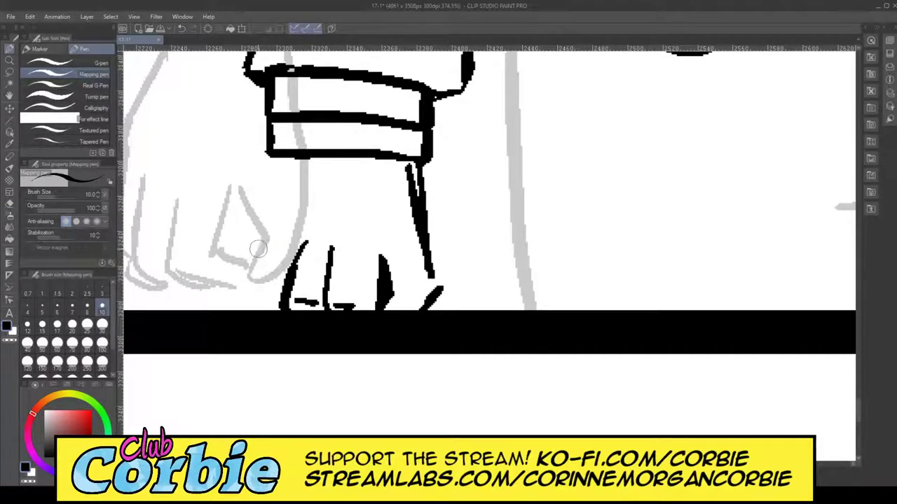
Step: Ink the outermost finger line and the hand's left edge from the cuff down to the panel border
left_click_drag(269, 238, 250, 309)
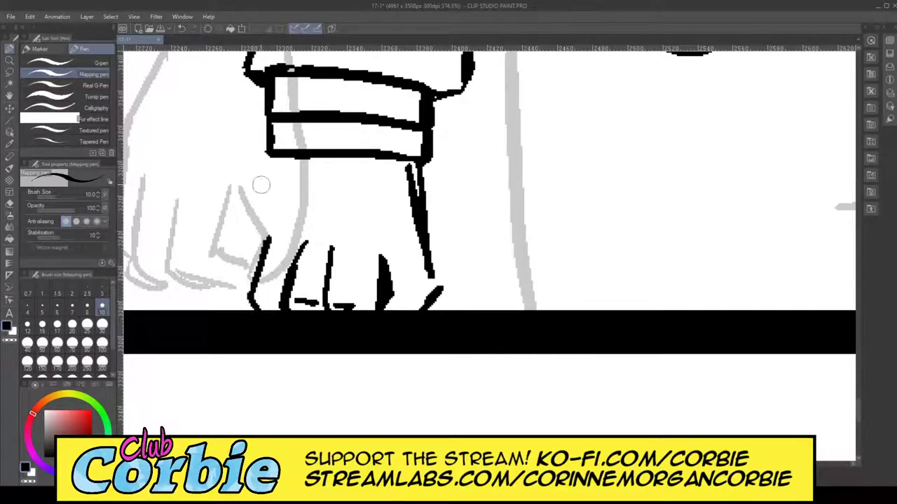
mouse_move(265, 166)
left_mouse_down()
mouse_move(221, 300)
mouse_move(284, 309)
left_mouse_up()
mouse_move(221, 287)
left_mouse_down()
mouse_move(249, 313)
mouse_move(275, 161)
mouse_move(225, 291)
left_mouse_up()
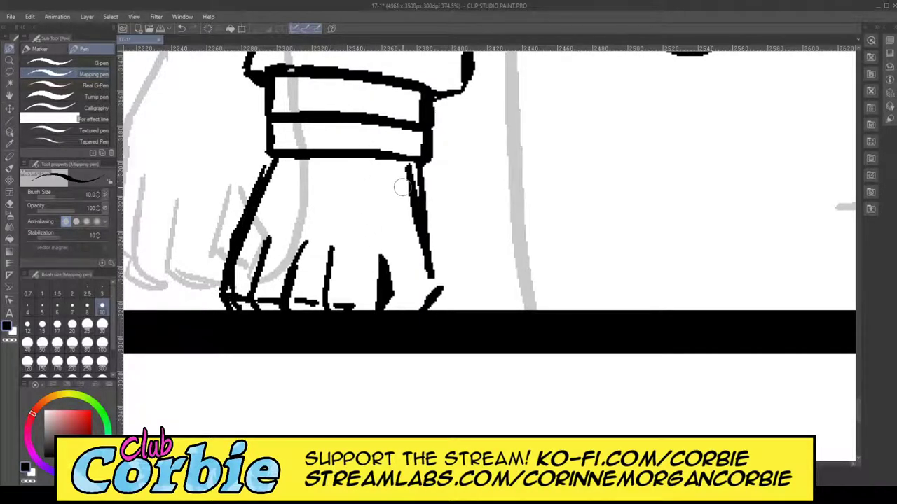
Step: Join and thicken the hand's right edge, fill out the upper left edge, and widen the solid thumb gap
mouse_move(410, 163)
left_mouse_down()
mouse_move(434, 277)
mouse_move(430, 298)
mouse_move(404, 319)
left_mouse_up()
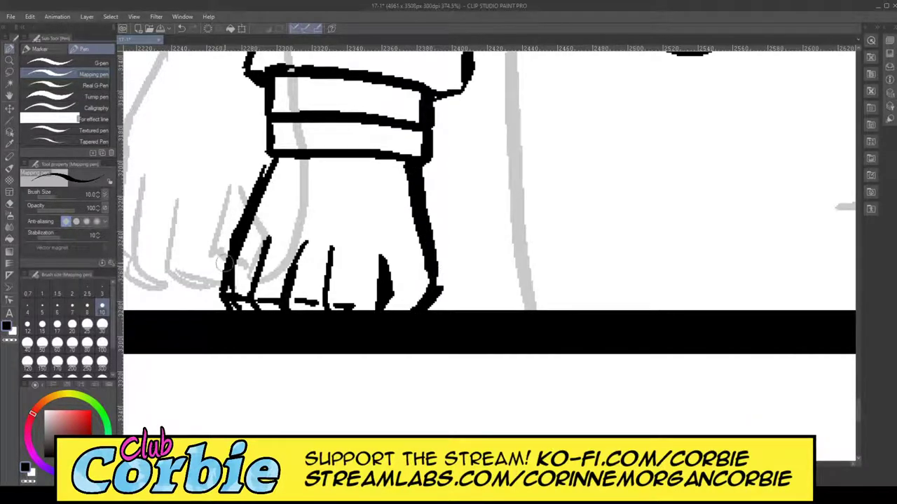
left_click_drag(265, 165, 258, 206)
left_click_drag(379, 268, 379, 308)
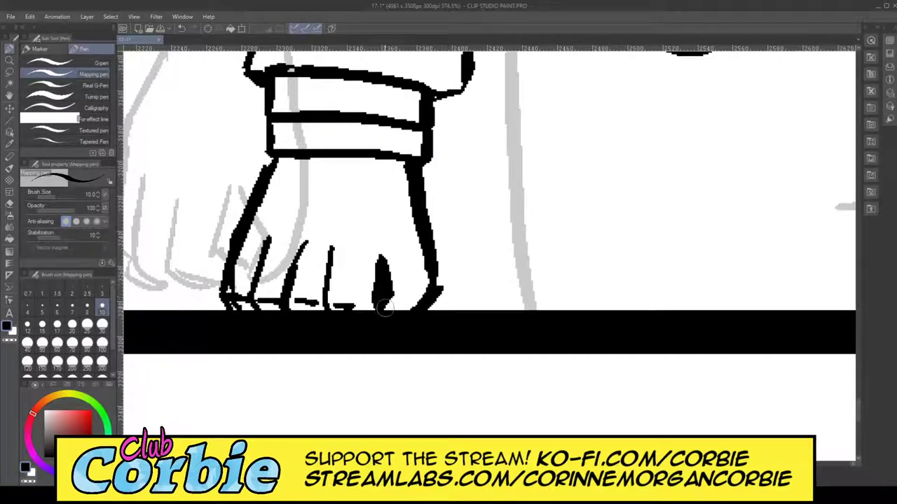
Step: Erase the stray fingertip strokes between the leftmost fingers with the Snap eraser at brush size 17
left_click(10, 203)
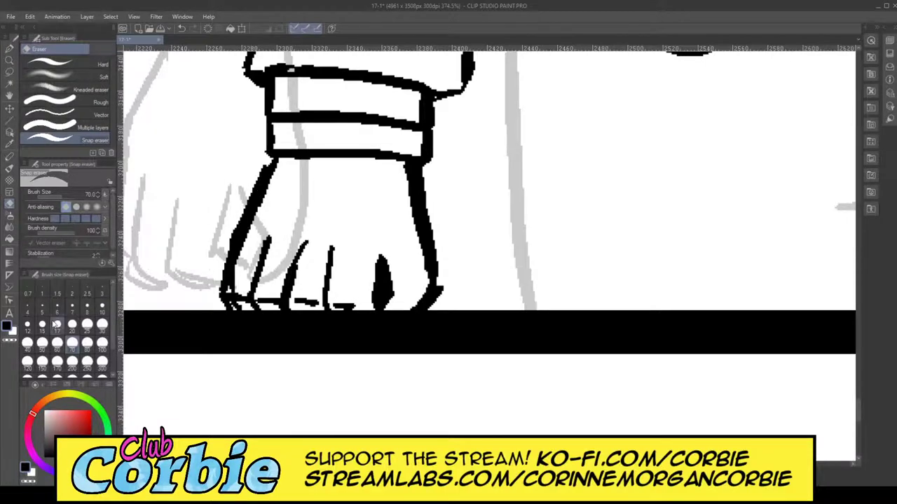
left_click(57, 324)
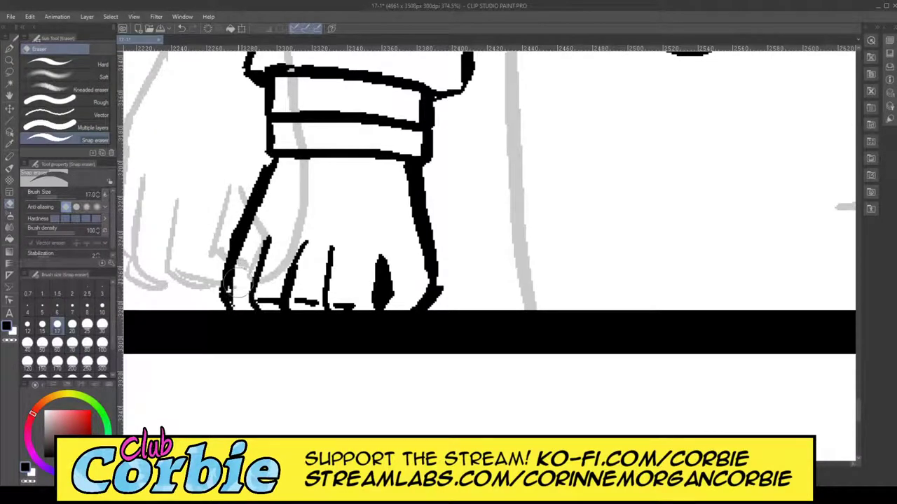
mouse_move(239, 288)
left_mouse_down()
mouse_move(245, 258)
mouse_move(243, 315)
mouse_move(276, 293)
mouse_move(269, 308)
mouse_move(262, 294)
mouse_move(276, 304)
mouse_move(319, 301)
mouse_move(315, 279)
mouse_move(297, 303)
left_mouse_up()
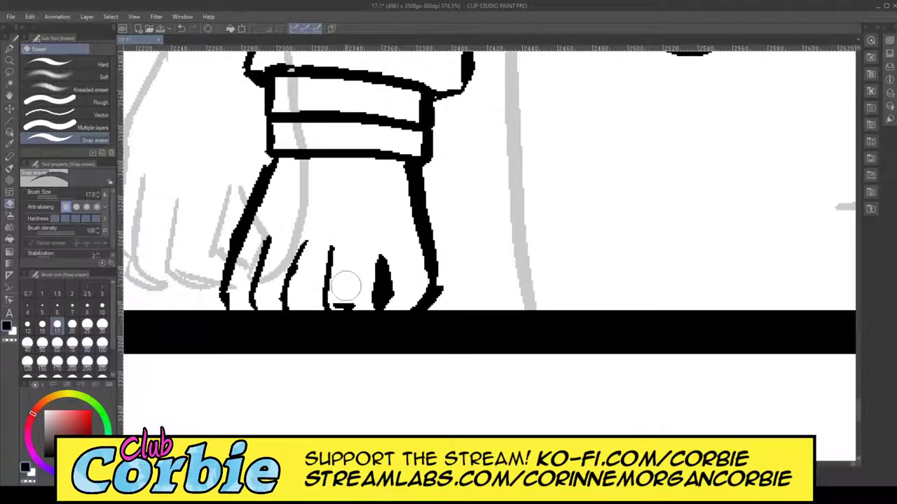
Step: Erase the stray fingertip mark, thin the third finger line, trim the bump on the hand's right edge, and slim the thumb gap
left_click_drag(347, 289, 343, 309)
left_click_drag(333, 227, 309, 301)
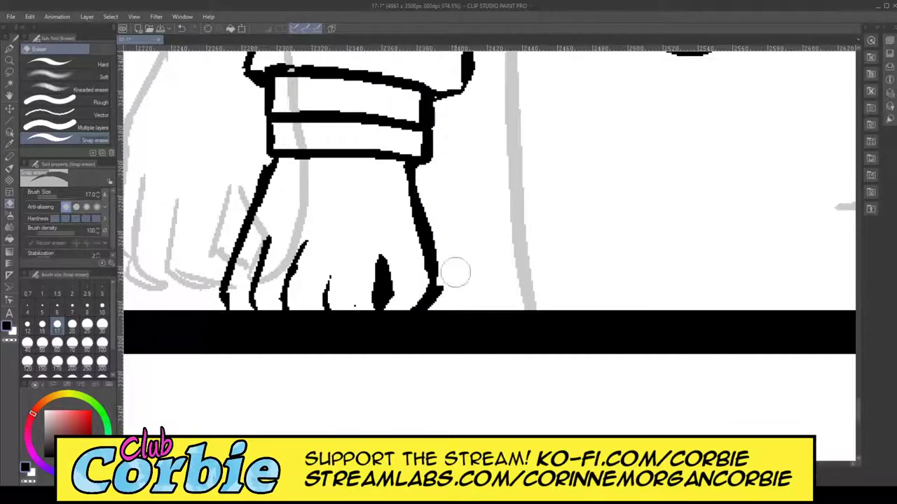
left_click(437, 300)
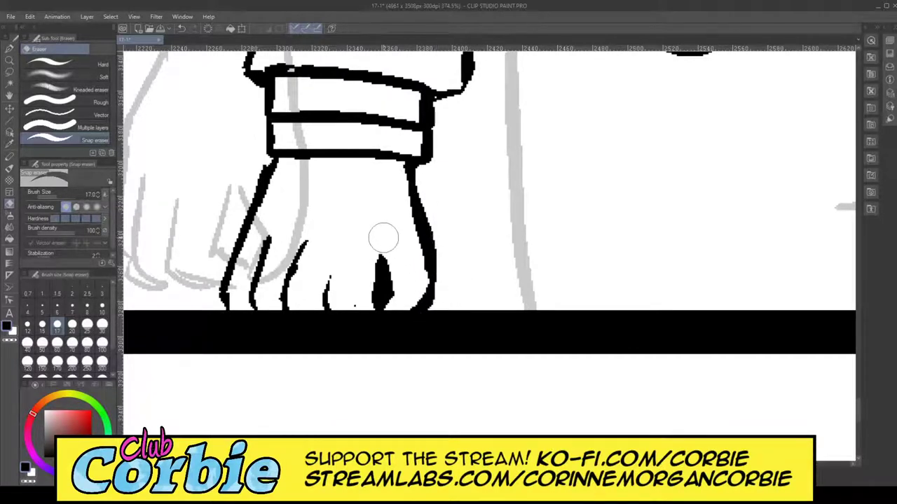
left_click_drag(410, 294, 386, 255)
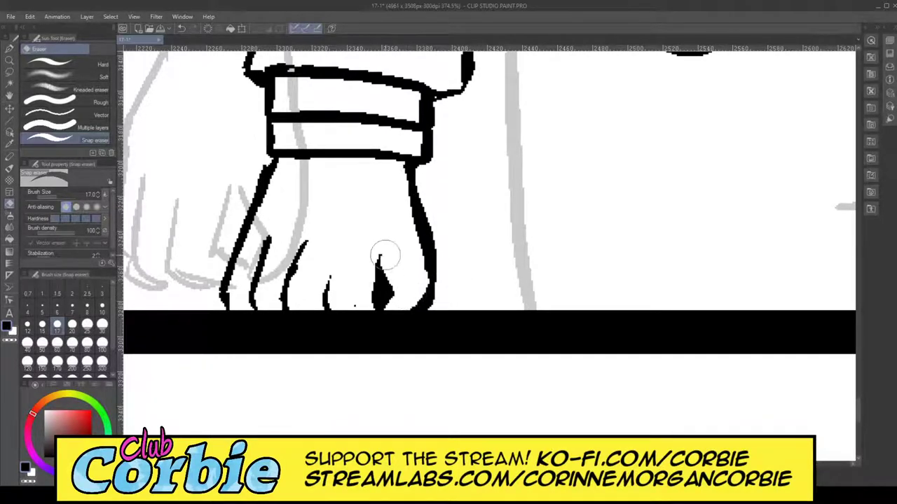
Step: Strengthen the hand's left edge and finger lines with the Mapping pen at size 10, extending the third finger line upward
left_click(9, 49)
left_click_drag(225, 294, 245, 242)
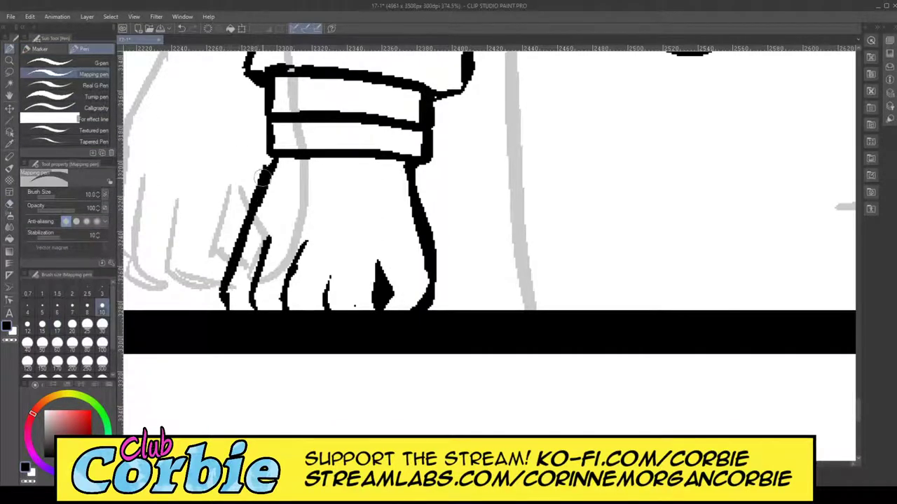
mouse_move(267, 171)
left_mouse_down()
mouse_move(222, 300)
mouse_move(226, 311)
mouse_move(285, 310)
left_mouse_up()
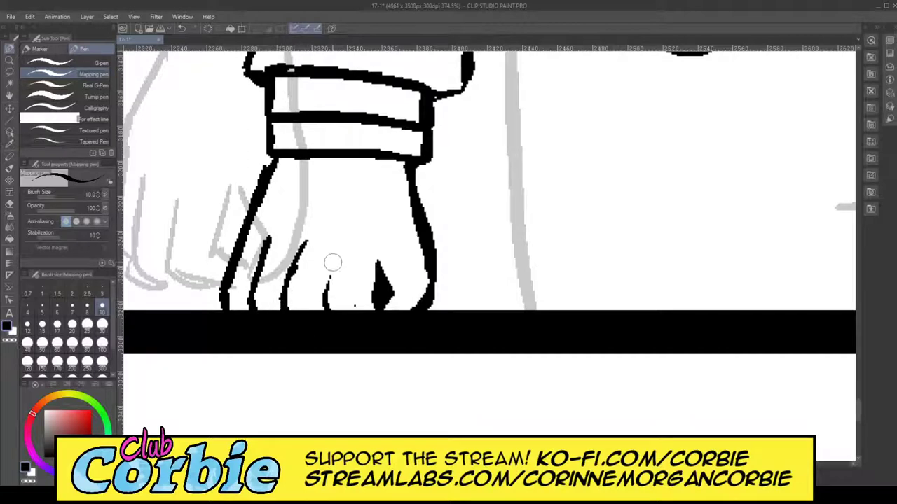
left_click_drag(333, 255, 324, 314)
left_click_drag(412, 163, 418, 205)
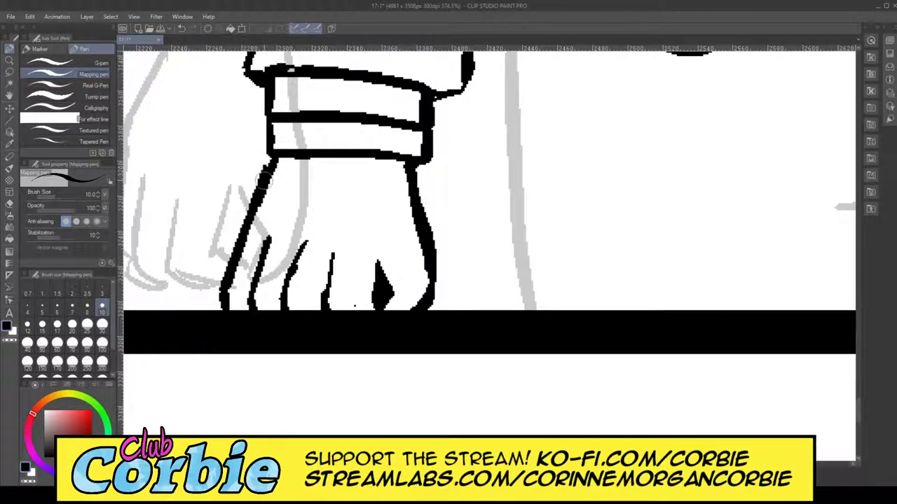
Step: Fill the small gap in the cuff's top line and smooth that line with the Mapping pen
left_click(11, 60)
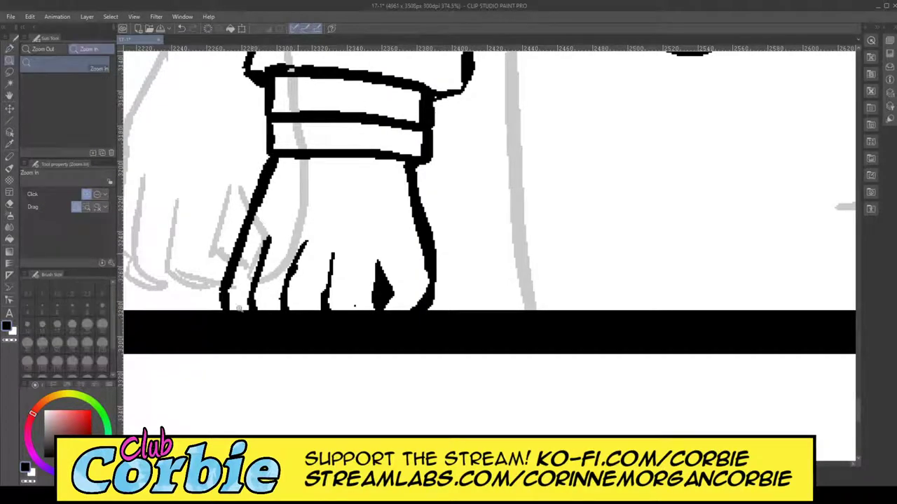
left_click_drag(309, 238, 293, 232)
left_click_drag(345, 200, 370, 183)
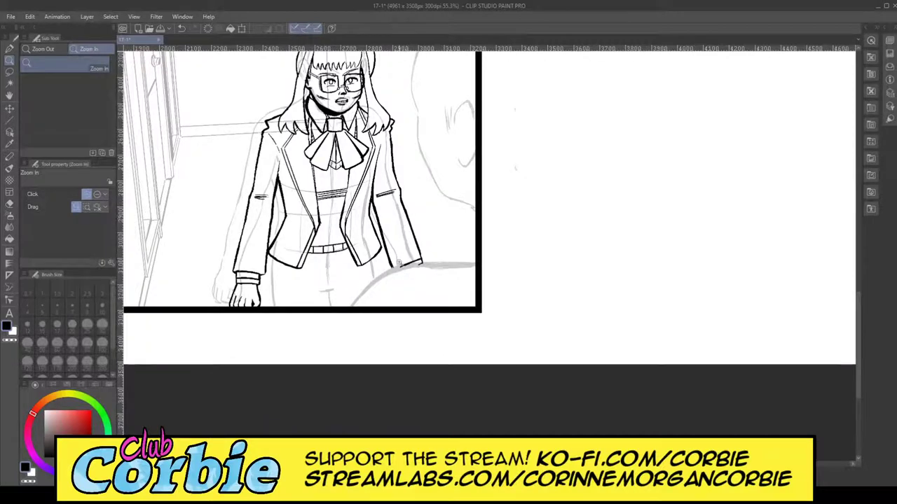
left_click(405, 259)
left_click(394, 267)
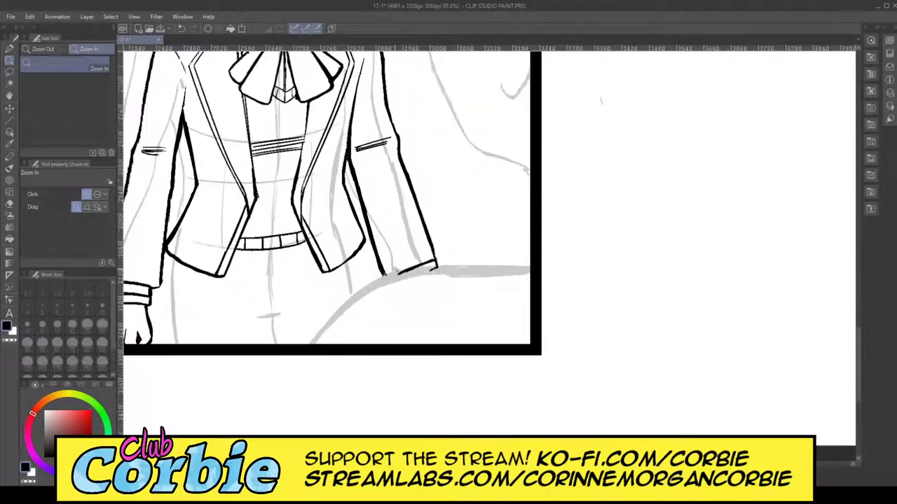
mouse_move(404, 286)
left_mouse_down()
mouse_move(316, 273)
mouse_move(406, 280)
left_mouse_up()
left_click_drag(226, 288, 291, 258)
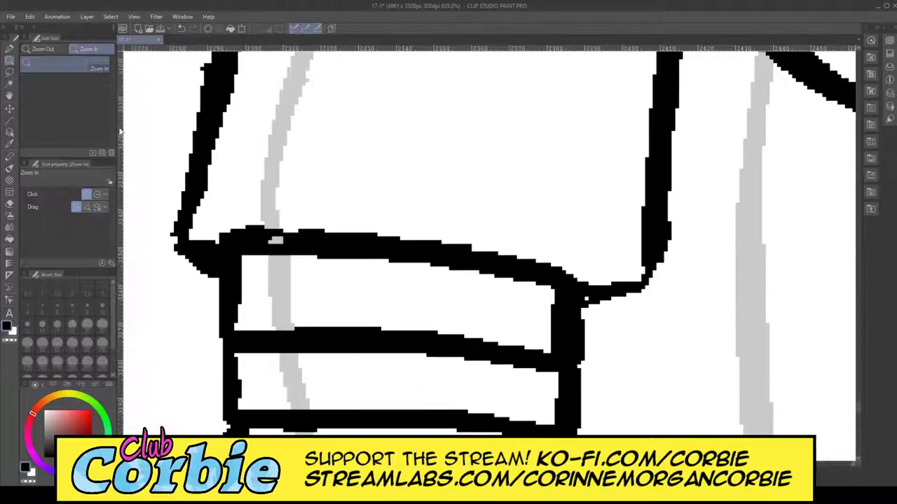
left_click(10, 48)
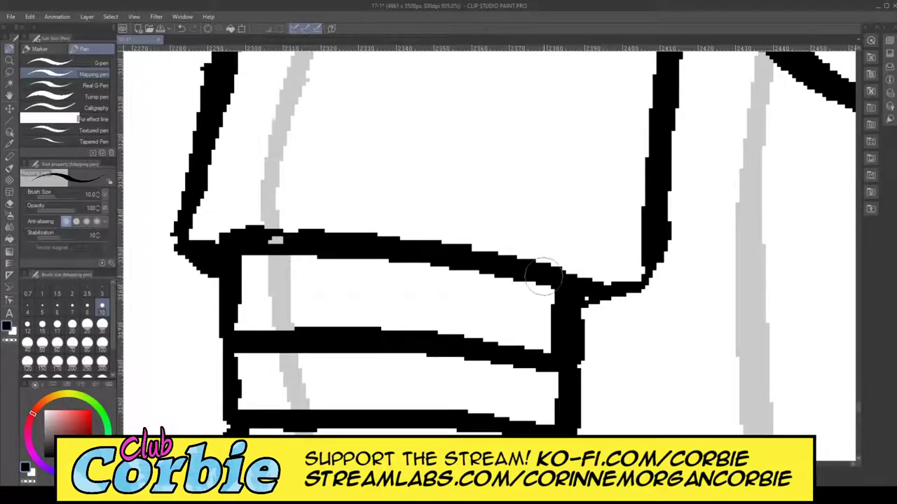
mouse_move(543, 277)
left_mouse_down()
mouse_move(413, 244)
mouse_move(197, 246)
left_mouse_up()
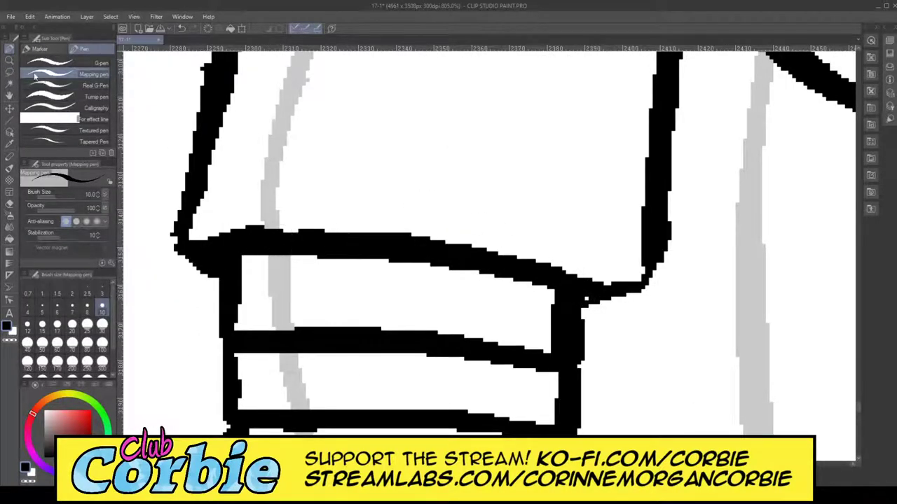
Step: Thicken the left sleeve's inner line beside the jacket hem and round its corner where it meets the cuff
left_click(10, 61)
left_click_drag(228, 203, 71, 132)
left_click_drag(257, 99, 267, 102)
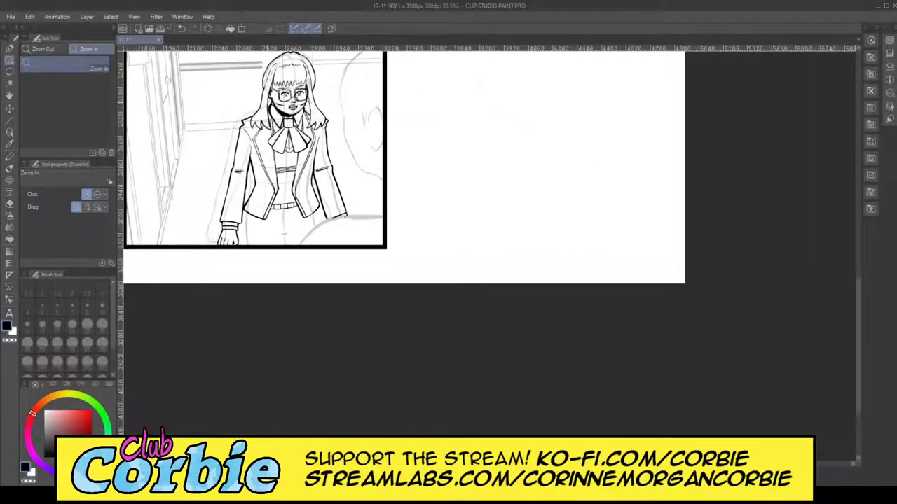
scroll(308, 97, "up", 5)
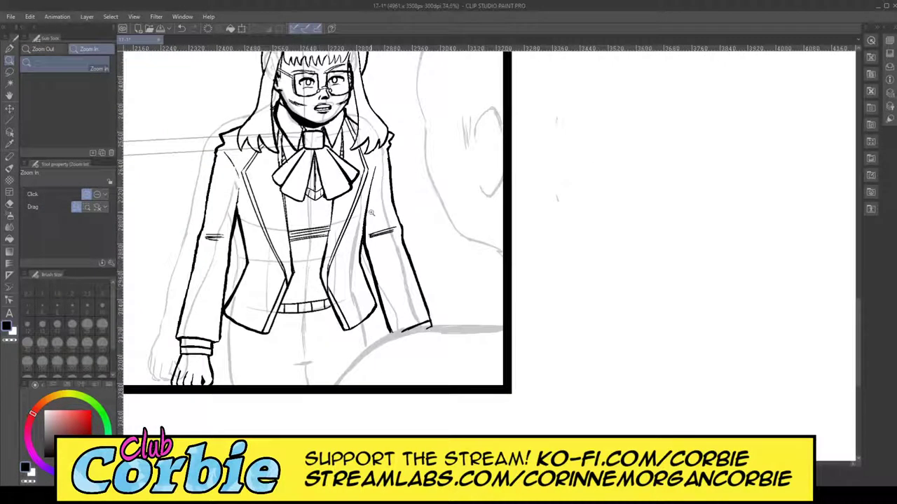
scroll(225, 309, "up", 6)
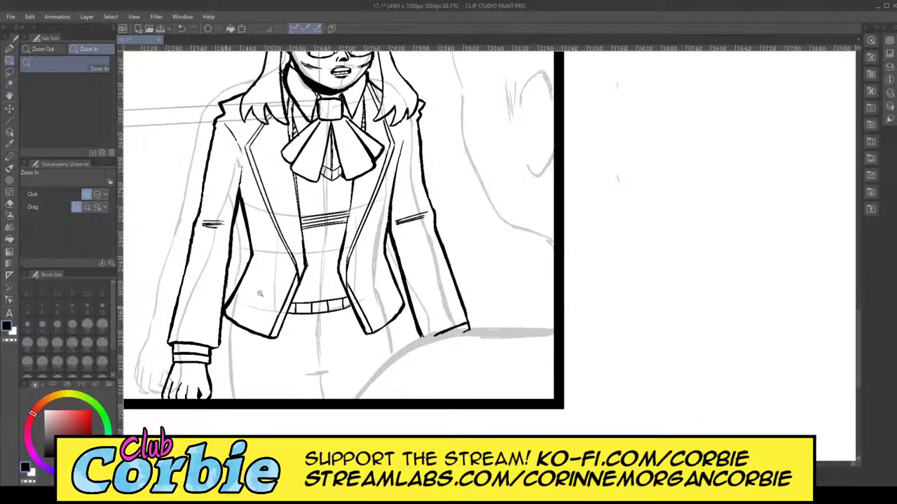
scroll(225, 364, "down", 5)
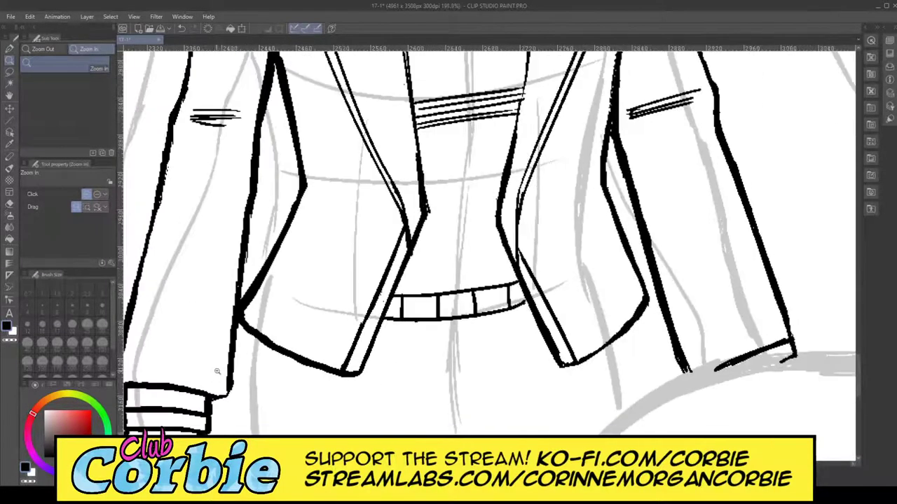
scroll(228, 368, "up", 6)
key("p")
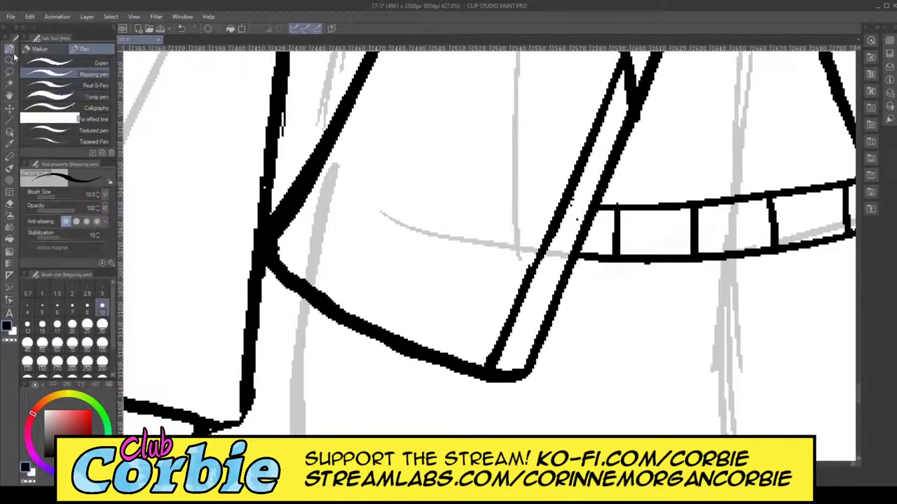
mouse_move(204, 429)
left_mouse_down()
mouse_move(241, 413)
mouse_move(251, 360)
mouse_move(244, 423)
mouse_move(260, 342)
mouse_move(260, 232)
left_mouse_up()
left_click_drag(283, 95, 269, 210)
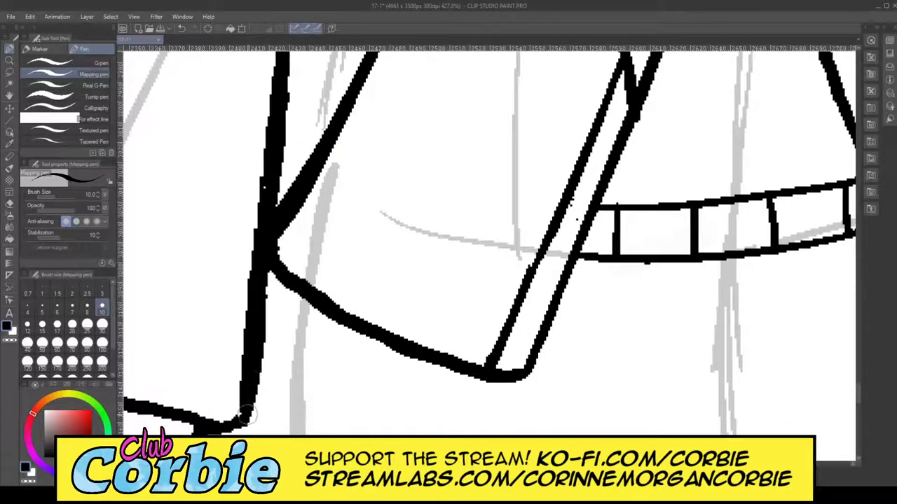
Step: Ink over the left sleeve's inner line above the jacket hem, filling the white specks and evening out its width
left_click(10, 61)
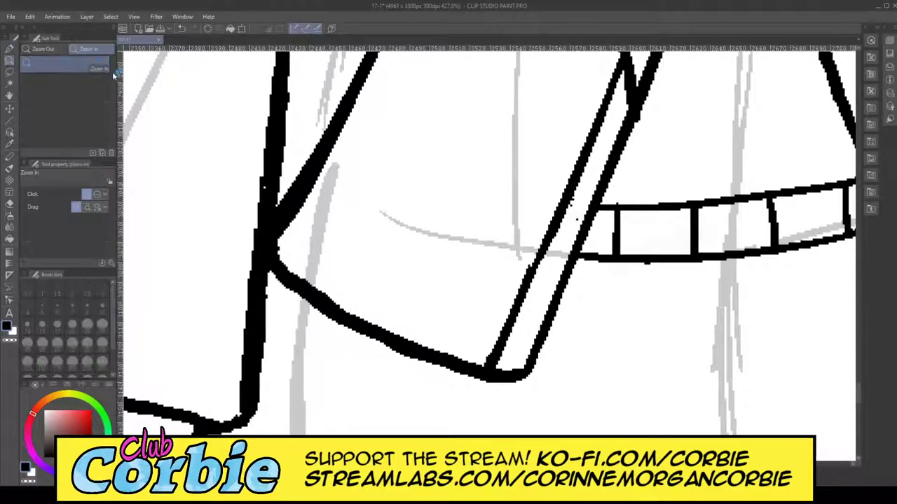
left_click_drag(271, 219, 168, 290)
left_click_drag(365, 140, 319, 168)
left_click_drag(413, 74, 425, 105)
left_click_drag(397, 149, 415, 169)
scroll(382, 180, "down", 1)
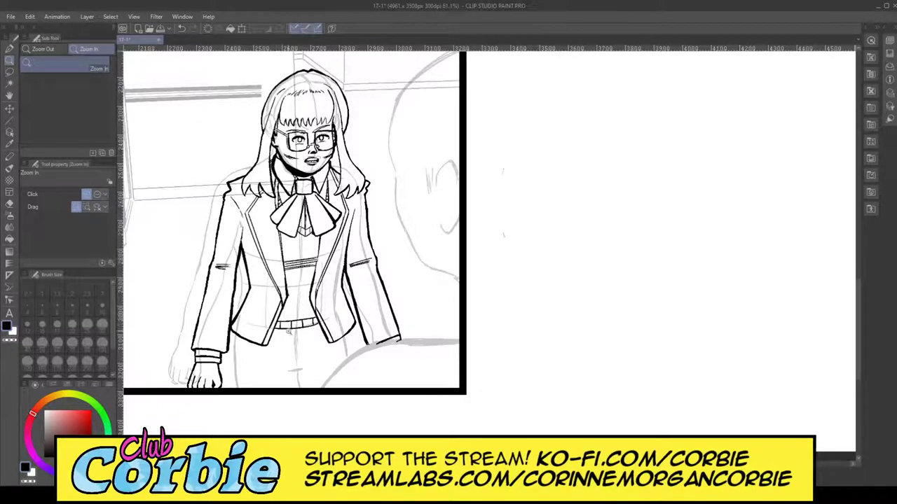
left_click_drag(341, 312, 344, 293)
scroll(342, 301, "up", 3)
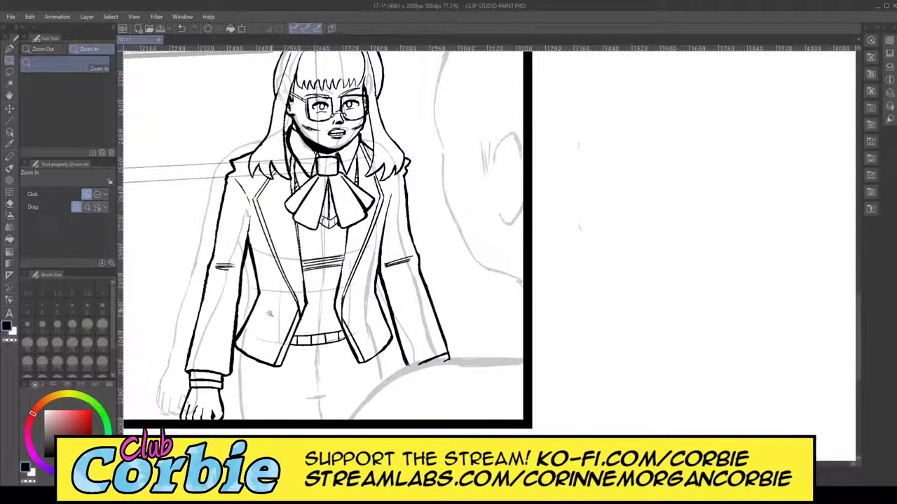
scroll(266, 312, "up", 8)
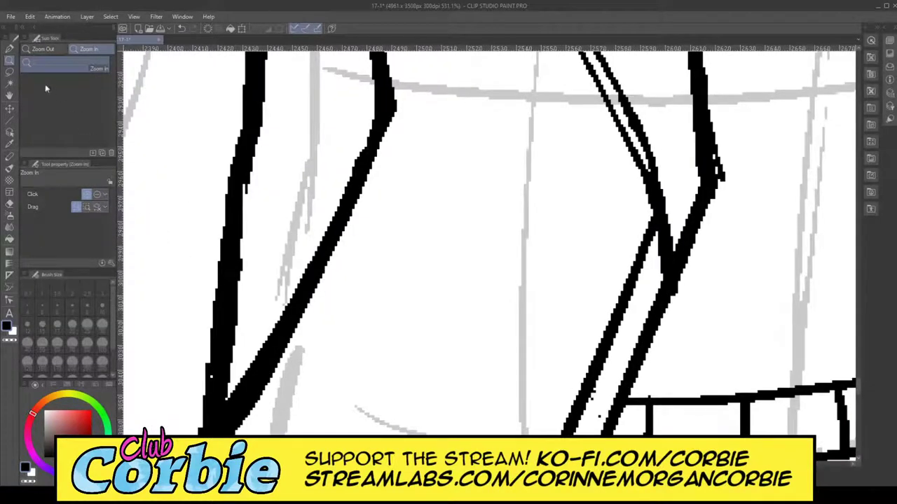
left_click(9, 49)
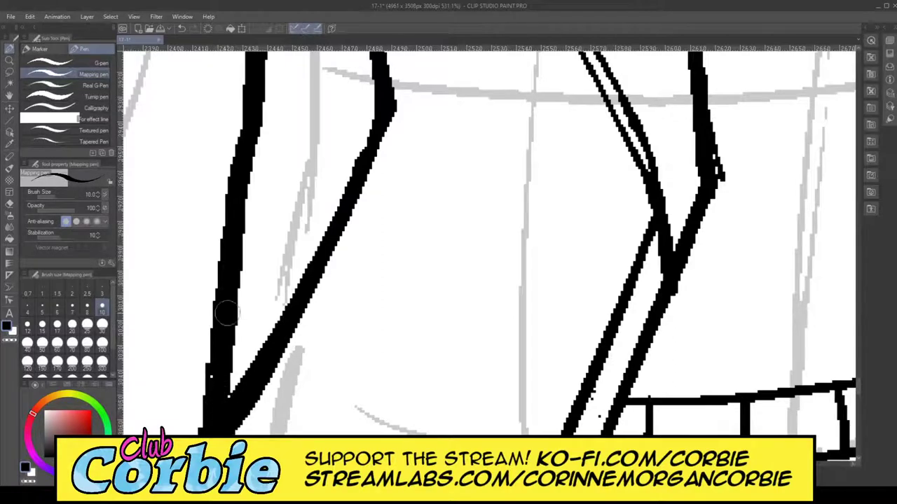
mouse_move(215, 400)
left_mouse_down()
mouse_move(224, 407)
mouse_move(255, 97)
left_mouse_up()
Step: Round off the pointed corner of the jacket's left waist line with the Snap eraser
left_click(9, 61)
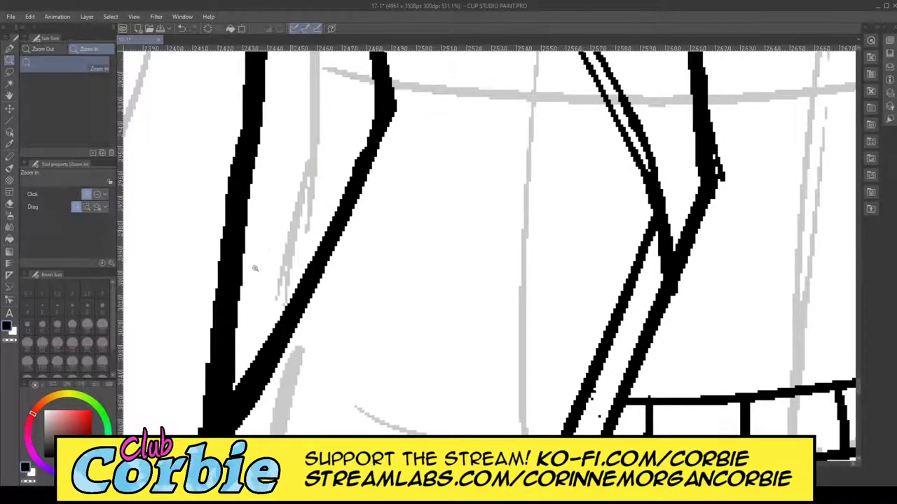
left_click_drag(300, 220, 241, 289)
scroll(241, 289, "up", 3)
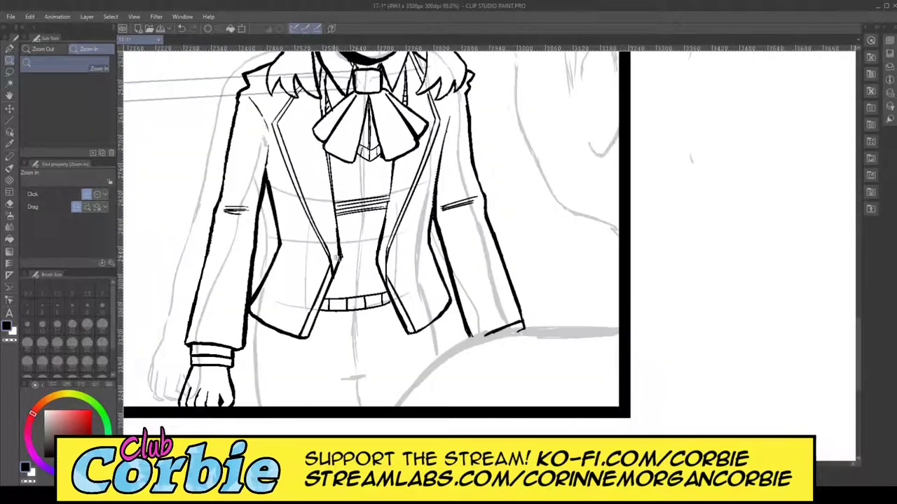
scroll(294, 243, "up", 6)
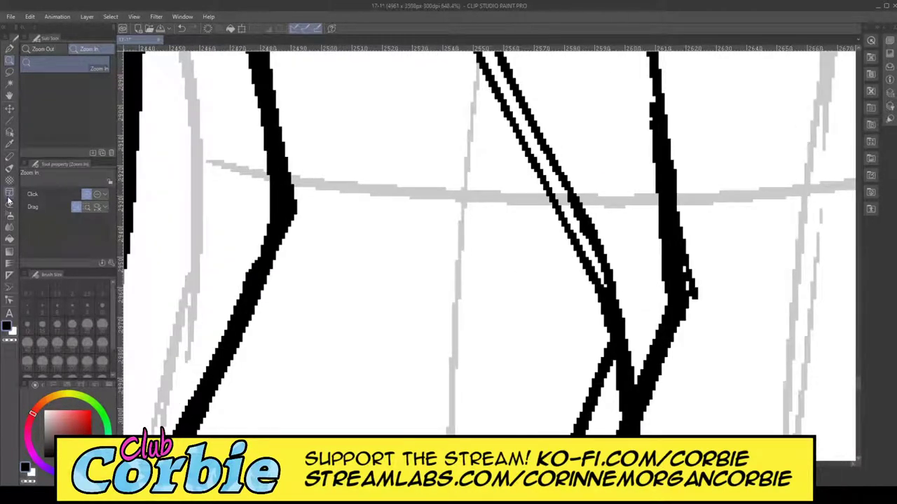
left_click(8, 202)
left_click_drag(290, 251, 310, 115)
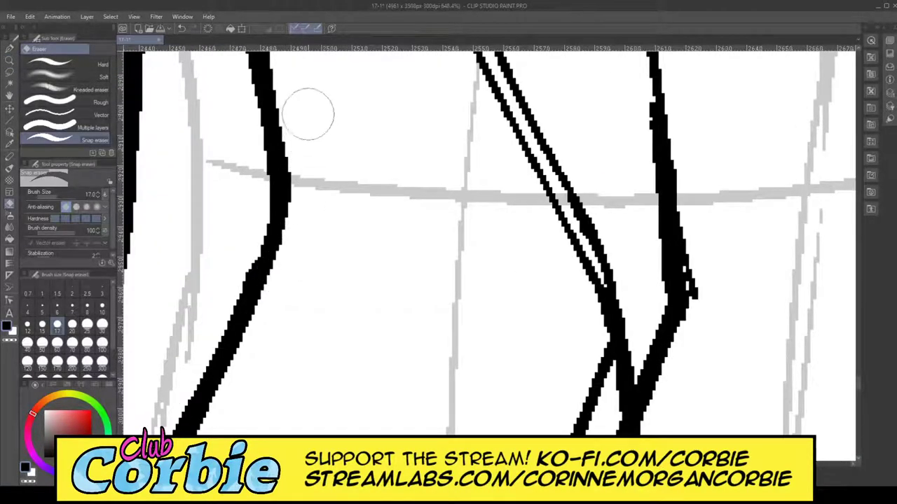
Step: Thicken the hand's right edge from below the cuff to the panel border with the Mapping pen
left_click(10, 50)
left_click(10, 71)
left_click(10, 62)
left_click_drag(302, 241, 225, 314)
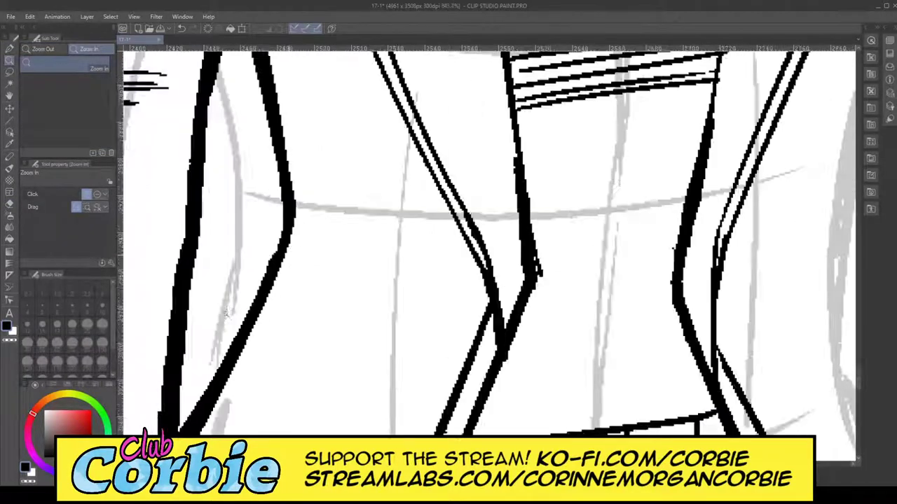
scroll(226, 315, "down", 10)
scroll(391, 296, "up", 3)
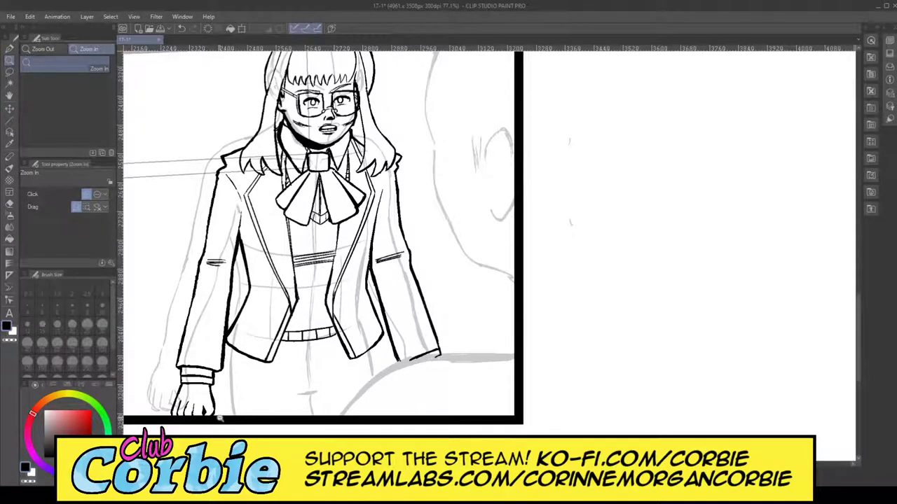
scroll(208, 415, "up", 3)
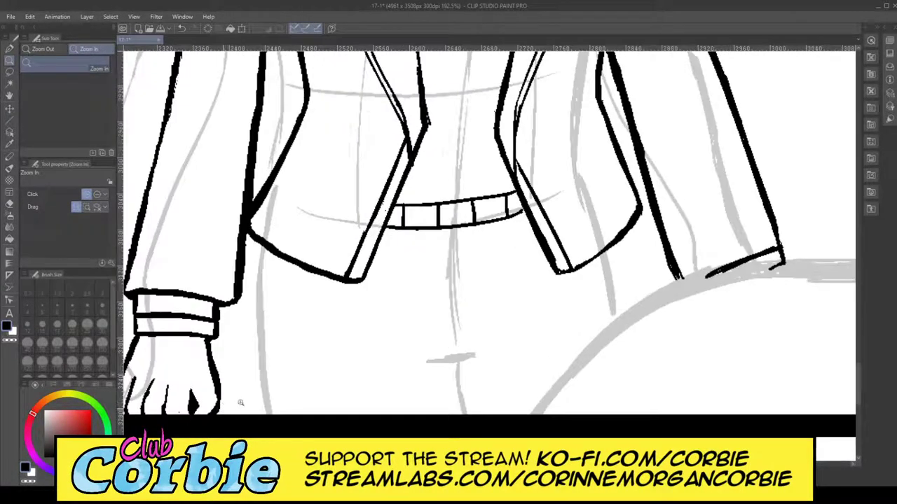
scroll(224, 385, "up", 2)
left_click_drag(225, 385, 229, 383)
left_click(10, 48)
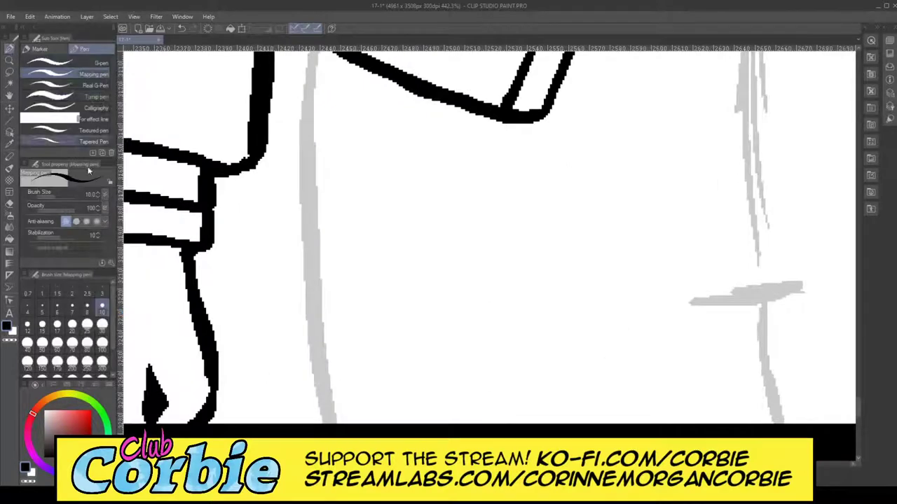
mouse_move(211, 421)
left_mouse_down()
mouse_move(221, 380)
mouse_move(188, 277)
left_mouse_up()
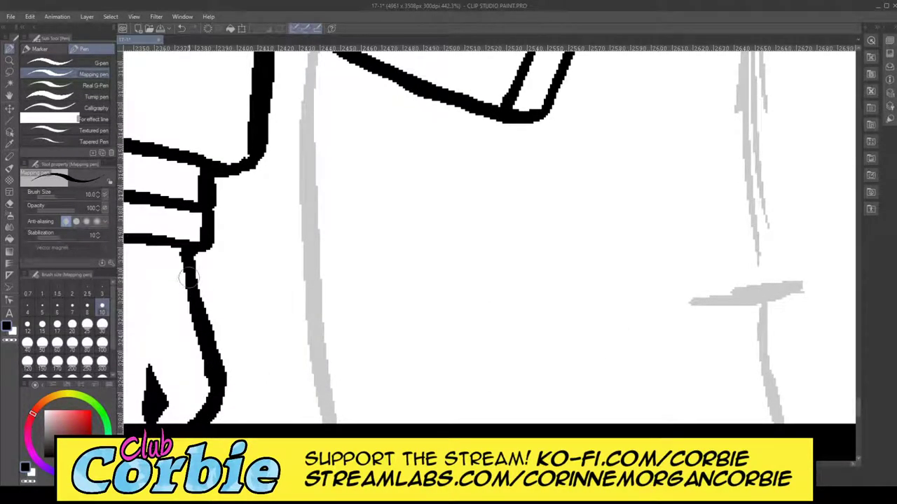
Step: Erase the jagged spur from the jacket opening's left inner edge at the waist with the Snap eraser
left_click(10, 61)
left_click_drag(262, 282, 214, 304)
left_click_drag(322, 223, 360, 295)
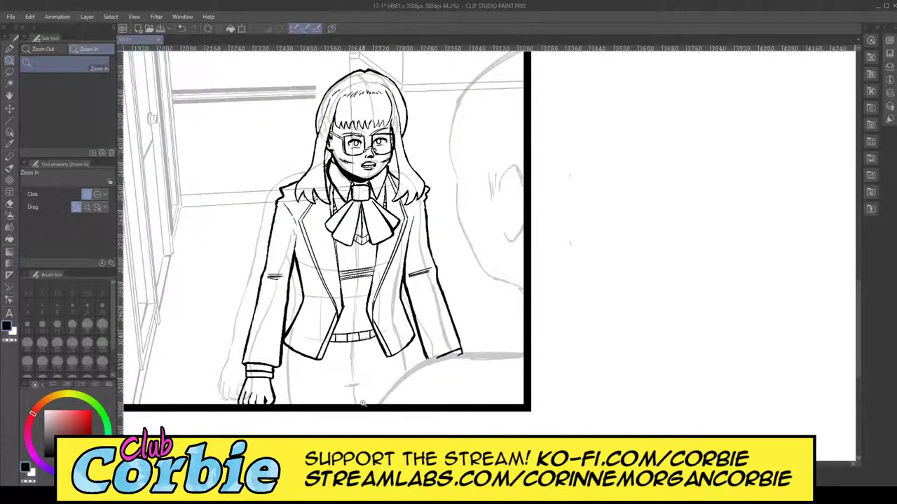
left_click_drag(390, 393, 363, 370)
mouse_move(318, 147)
left_mouse_down()
mouse_move(303, 127)
mouse_move(331, 123)
left_mouse_up()
left_click(10, 204)
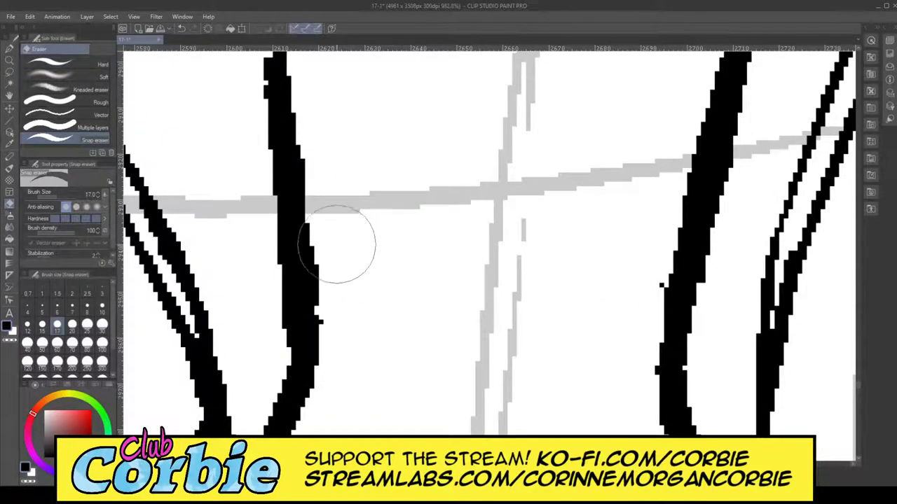
left_click(8, 62)
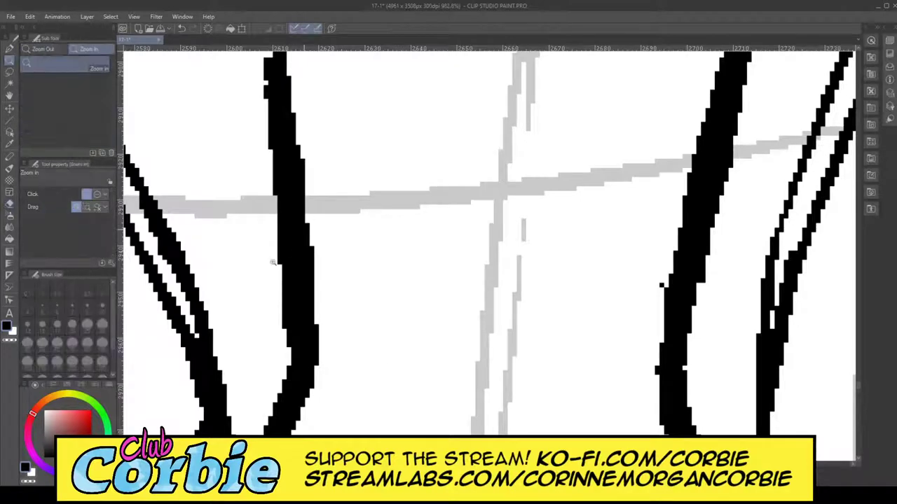
Step: Ink the two central skirt pleat lines from below the belt down to the panel border with the Mapping pen
left_click_drag(273, 263, 332, 247)
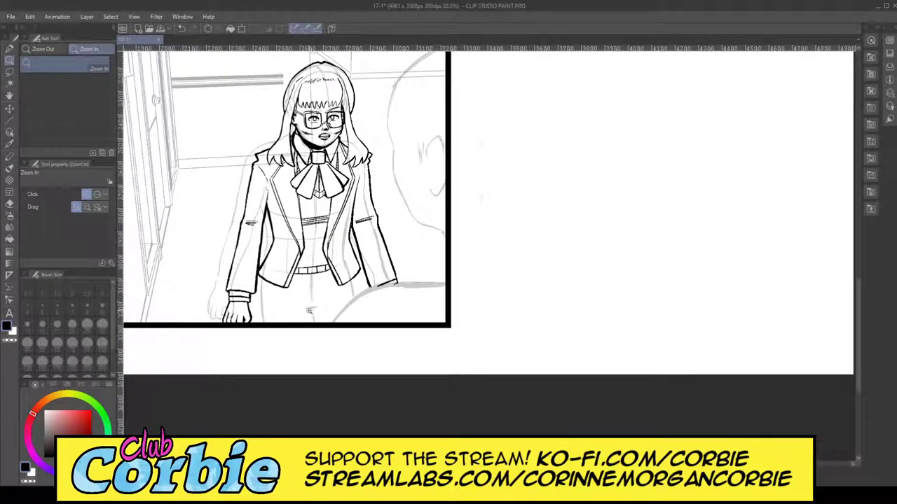
left_click_drag(309, 311, 319, 243)
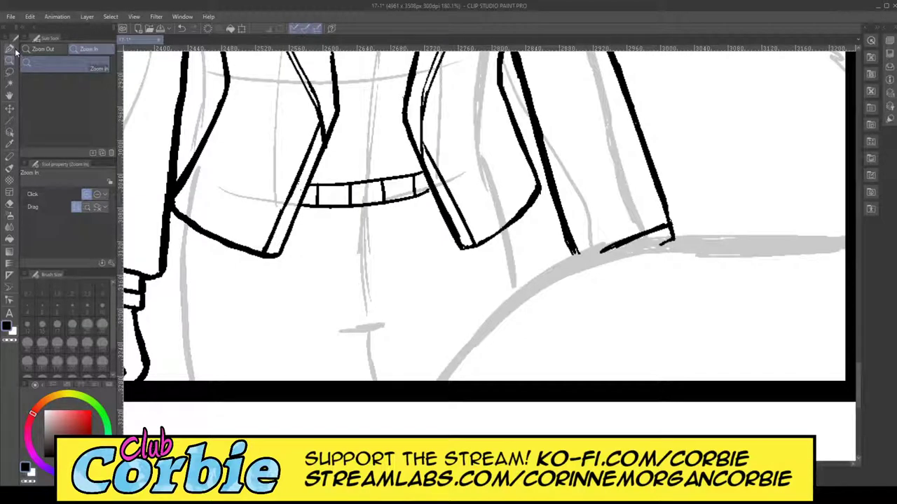
left_click(10, 49)
left_click_drag(296, 283, 288, 403)
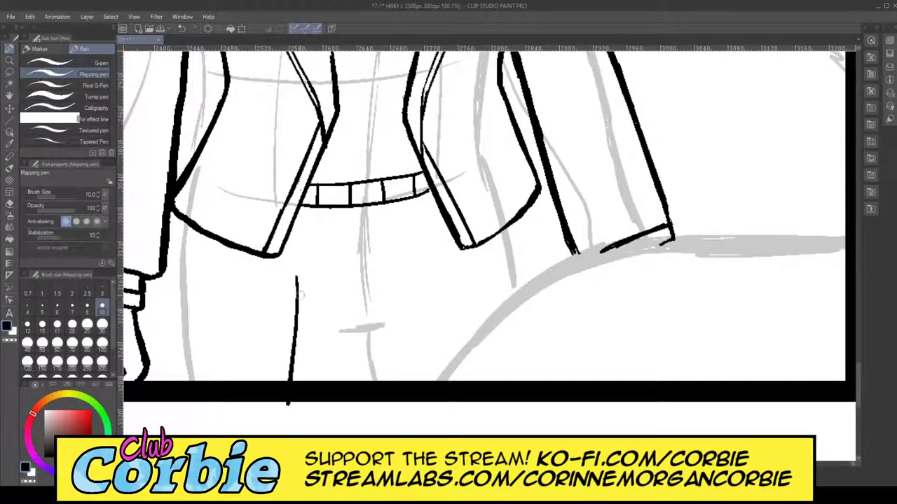
left_click_drag(303, 266, 291, 407)
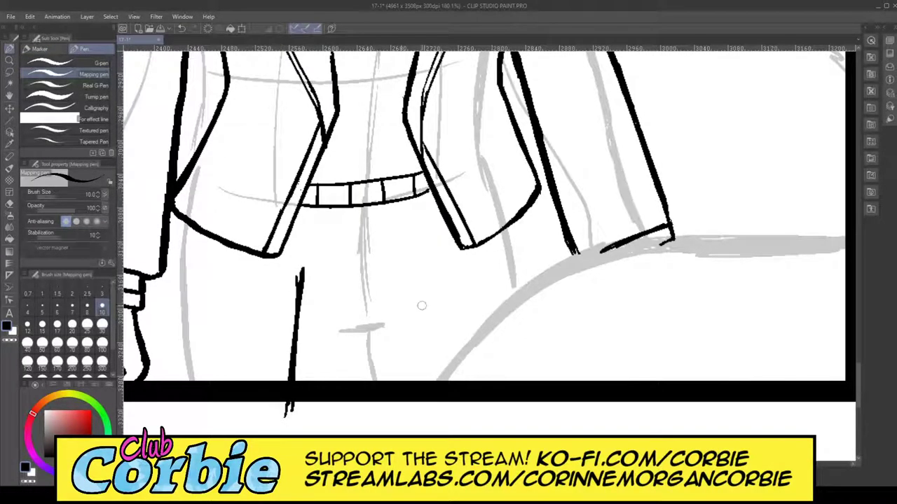
left_click_drag(400, 269, 423, 403)
mouse_move(394, 253)
left_mouse_down()
mouse_move(429, 412)
mouse_move(429, 402)
left_mouse_up()
left_click_drag(404, 315, 424, 393)
Step: Slim and taper the two central skirt pleats with the Snap eraser, removing the overshoot past the panel border
left_click(10, 202)
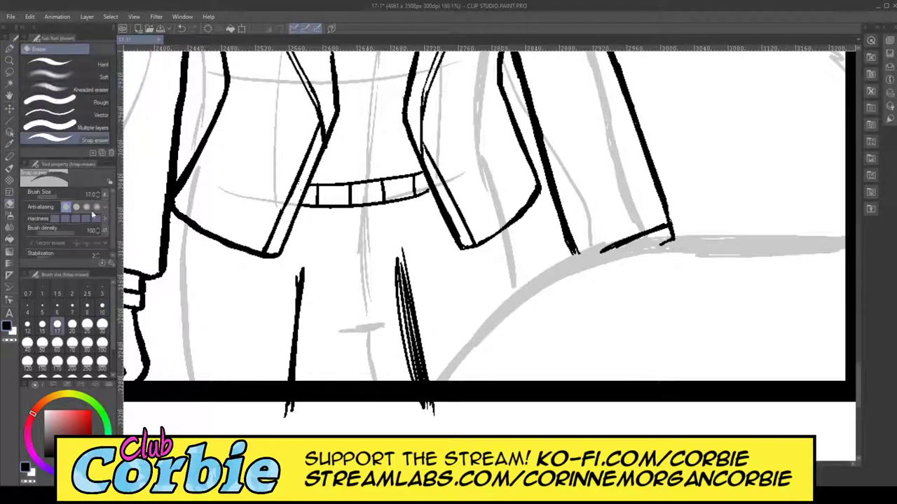
mouse_move(390, 291)
left_mouse_down()
mouse_move(422, 433)
mouse_move(421, 409)
left_mouse_up()
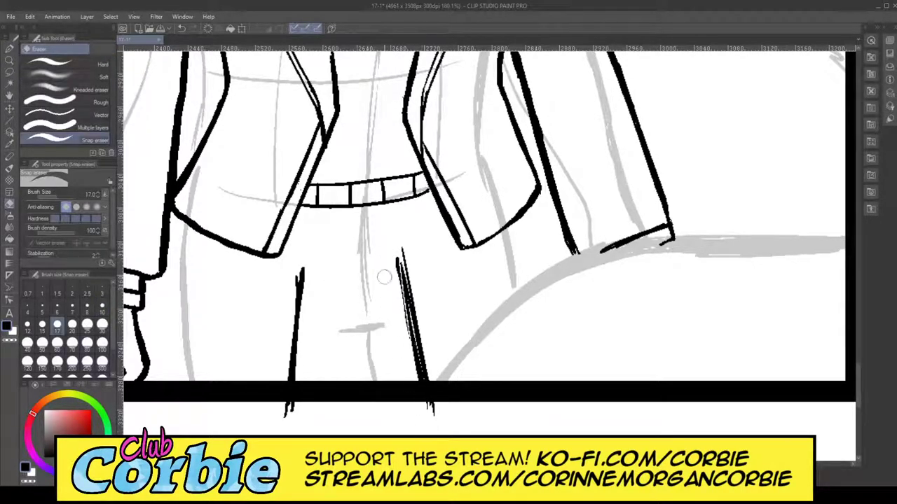
left_click_drag(386, 258, 441, 432)
left_click_drag(386, 236, 402, 344)
left_click_drag(397, 254, 404, 332)
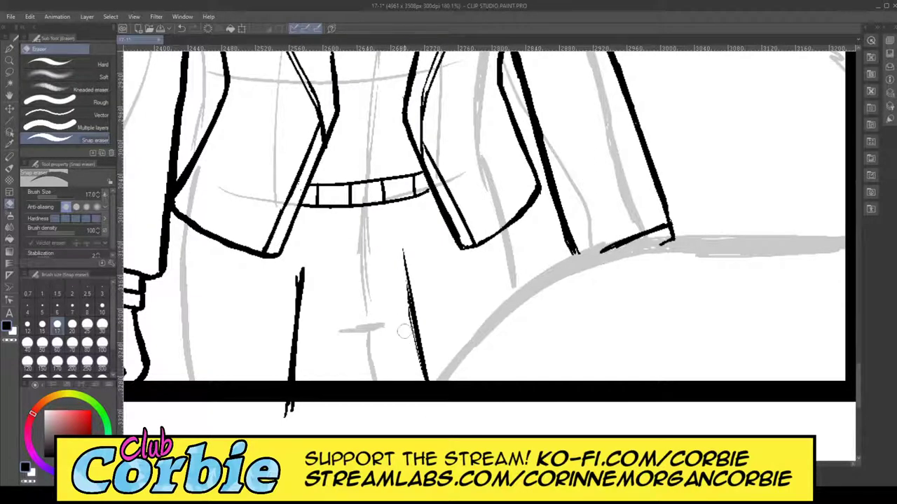
mouse_move(299, 261)
left_mouse_down()
mouse_move(277, 316)
mouse_move(270, 410)
mouse_move(281, 420)
left_mouse_up()
left_click_drag(400, 247, 402, 250)
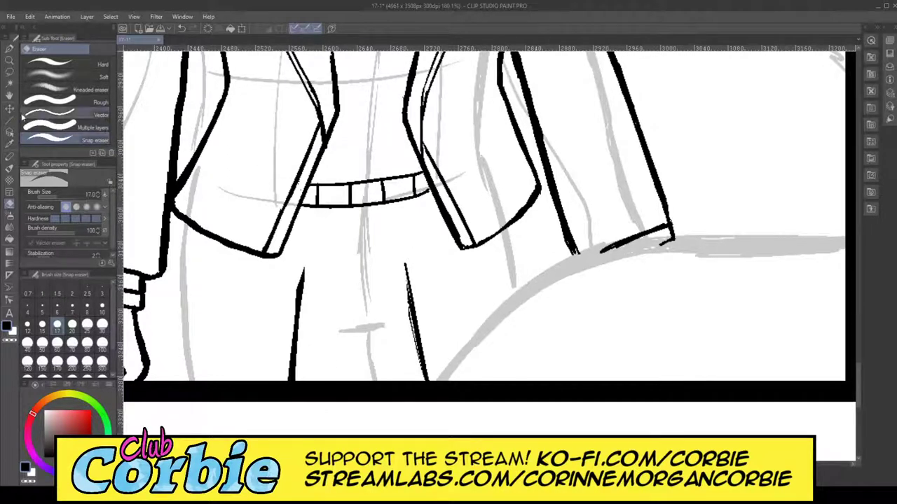
Step: Ink the outer skirt pleats below the two front corners of the jacket with the Mapping pen
left_click(11, 50)
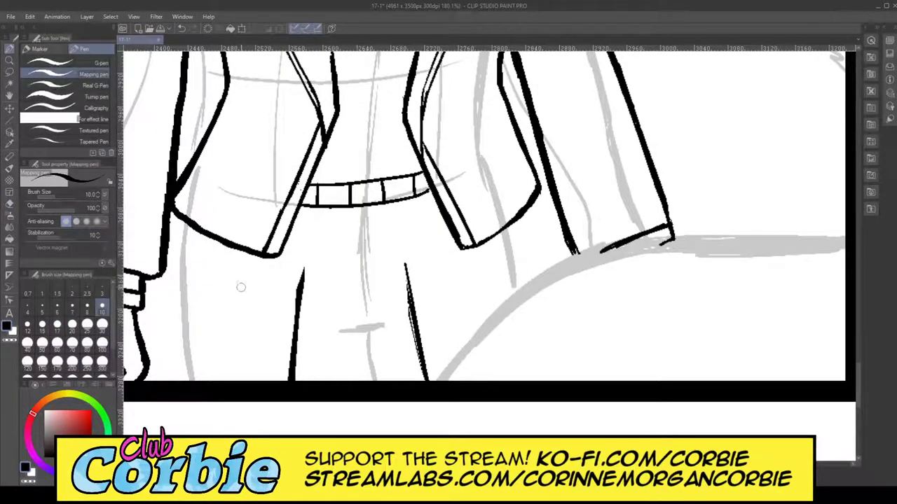
left_click_drag(227, 286, 204, 392)
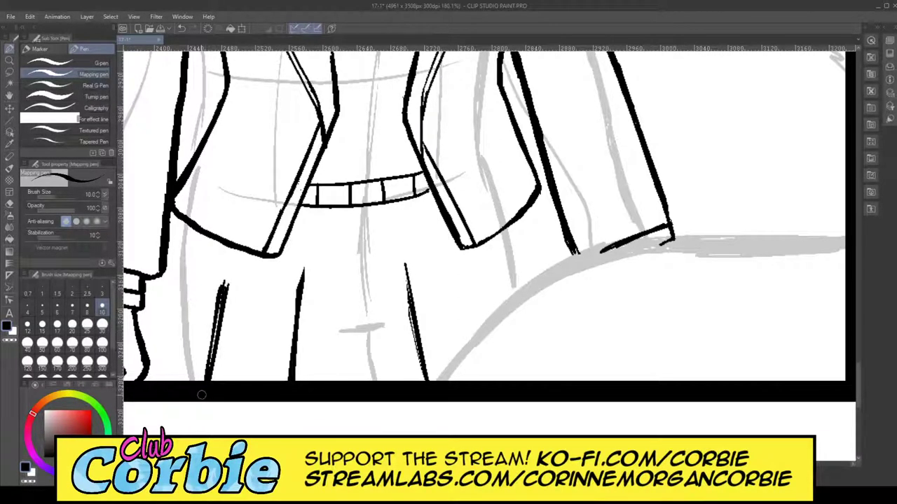
left_click_drag(224, 286, 207, 412)
left_click_drag(466, 254, 497, 342)
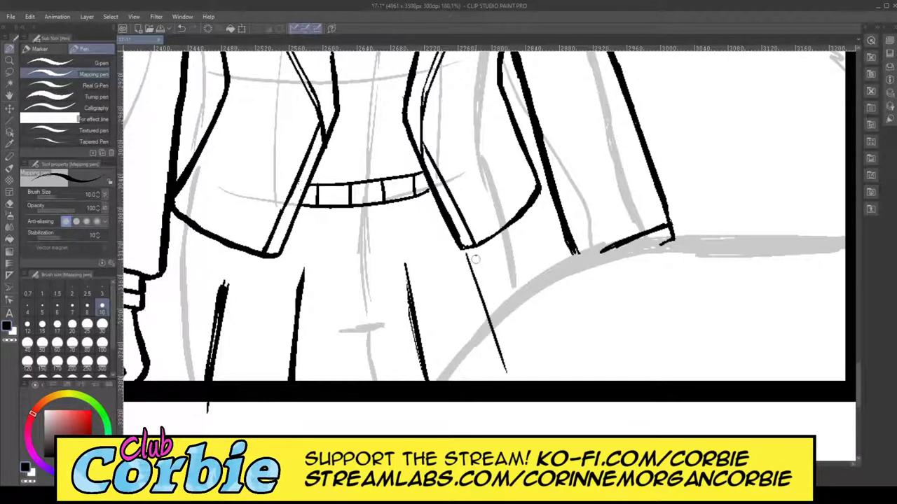
left_click_drag(470, 255, 516, 381)
left_click_drag(472, 271, 512, 397)
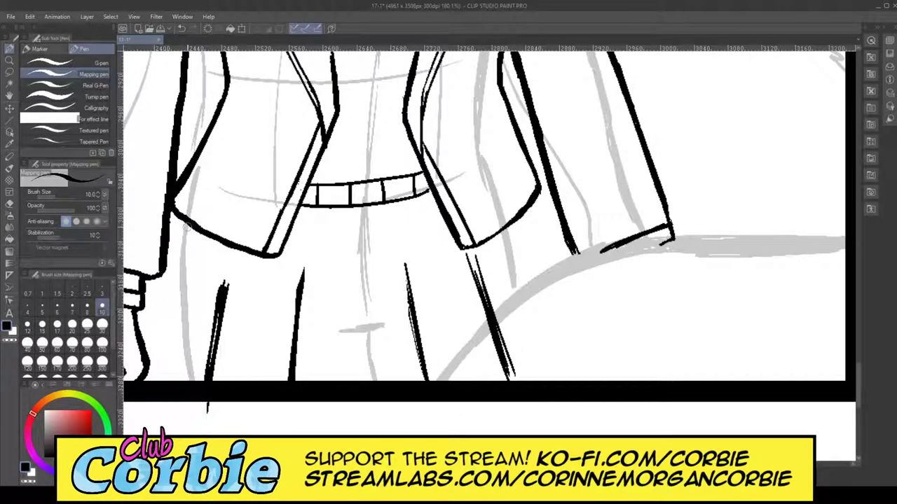
Step: Ink the skirt's left and right outer edges downward from the jacket hem, building up the left edge with repeated strokes
left_click_drag(186, 227, 144, 380)
left_click_drag(175, 271, 144, 361)
left_click_drag(172, 310, 145, 360)
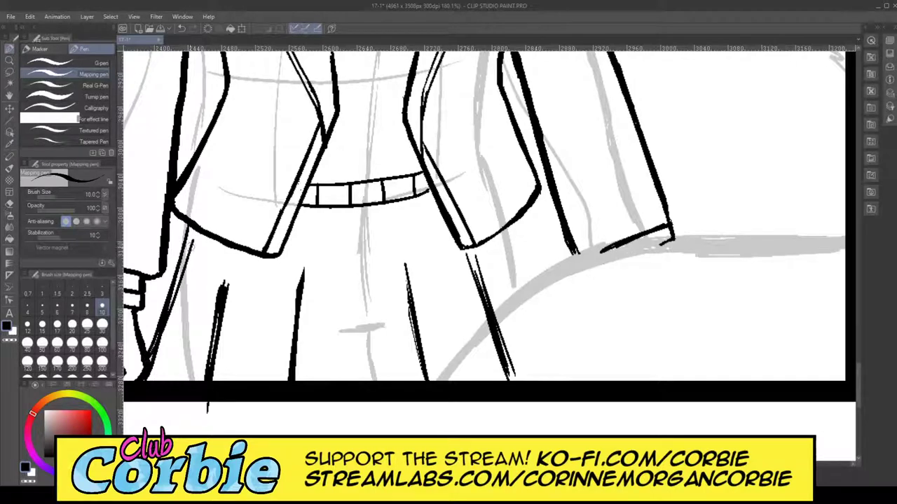
mouse_move(195, 240)
left_mouse_down()
mouse_move(152, 372)
mouse_move(171, 317)
left_mouse_up()
left_click_drag(192, 236, 175, 298)
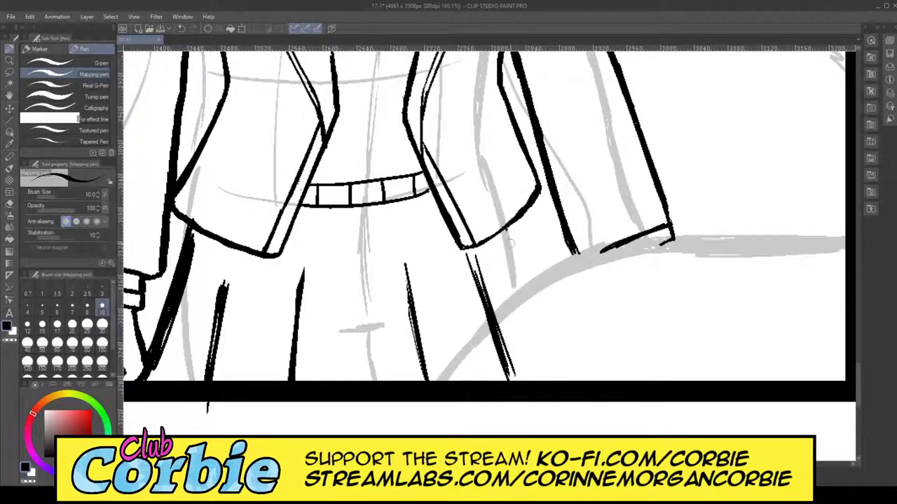
left_click_drag(505, 231, 533, 283)
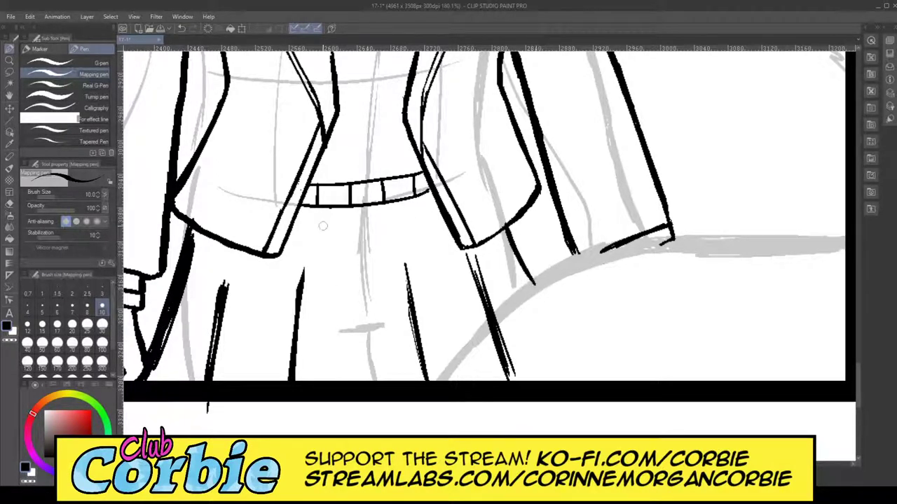
Step: Narrow the leftmost skirt pleat and erase its tail below the panel border with the Snap eraser
left_click(9, 204)
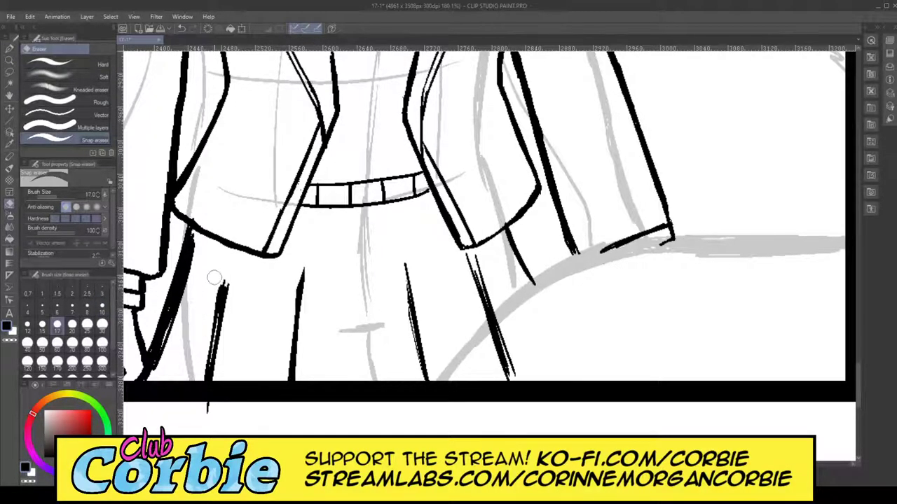
mouse_move(213, 278)
left_mouse_down()
mouse_move(217, 301)
mouse_move(221, 267)
left_mouse_up()
left_click_drag(209, 414, 215, 401)
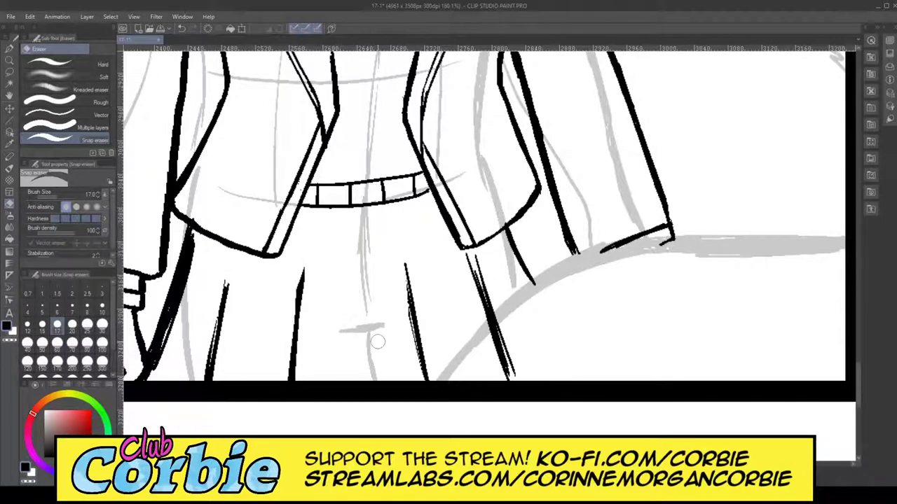
Step: Trim the rightmost pleat and the sleeve hem back to the grey foreground curve and thin the skirt's left edge
mouse_move(497, 333)
left_mouse_down()
mouse_move(483, 346)
mouse_move(503, 364)
left_mouse_up()
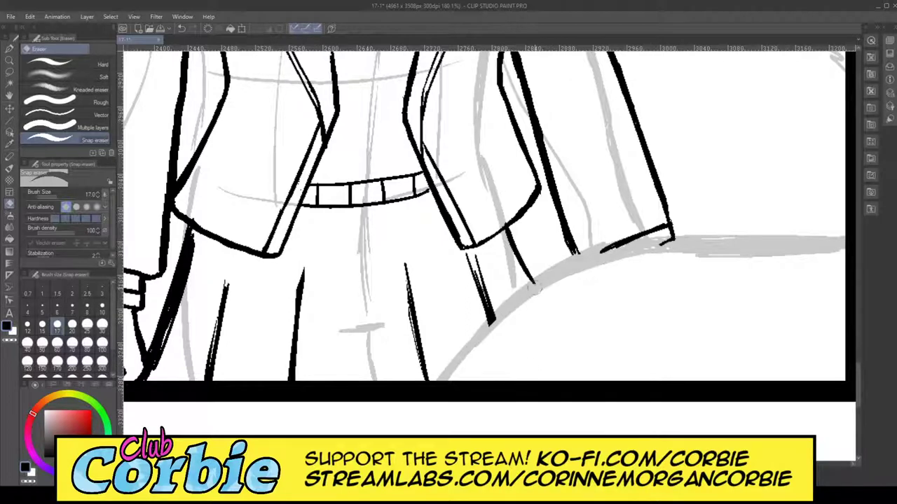
left_click_drag(662, 245, 604, 251)
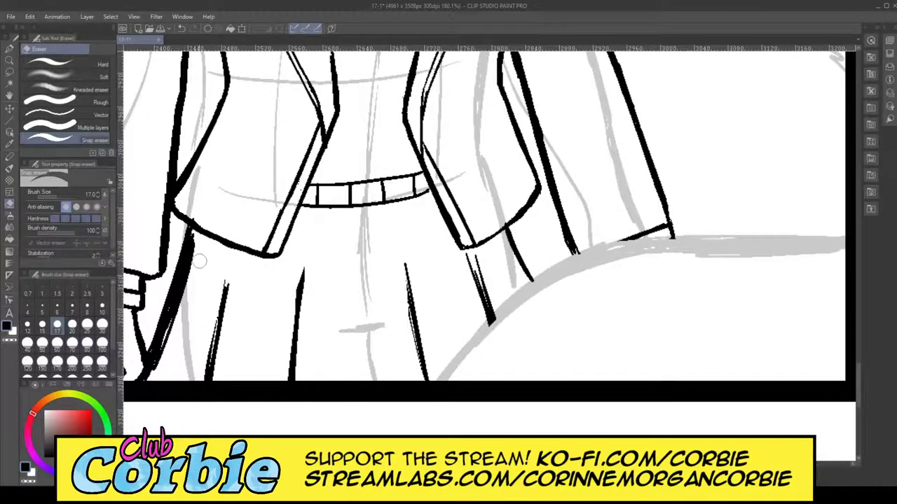
left_click_drag(193, 242, 150, 371)
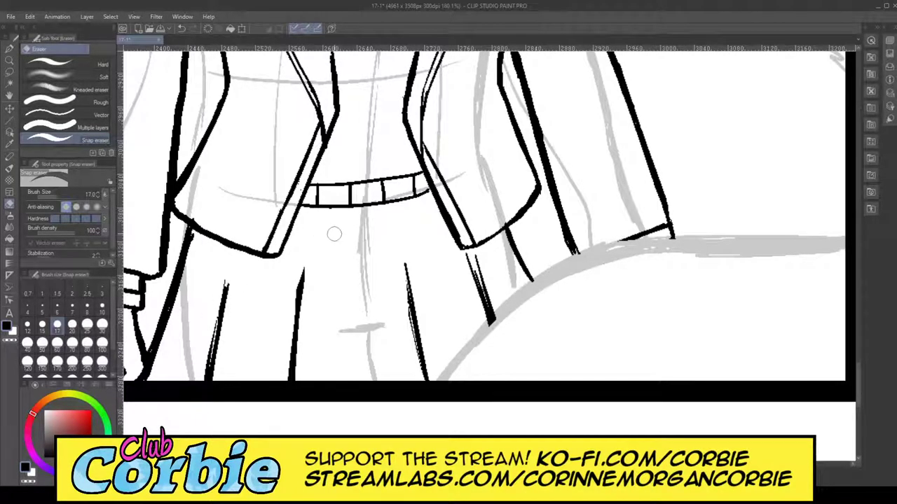
Step: Thicken the two skirt pleats right of the center line with the Mapping pen, filling the gaps between their strokes
left_click(11, 64)
left_click_drag(300, 285, 251, 288)
scroll(351, 239, "up", 3)
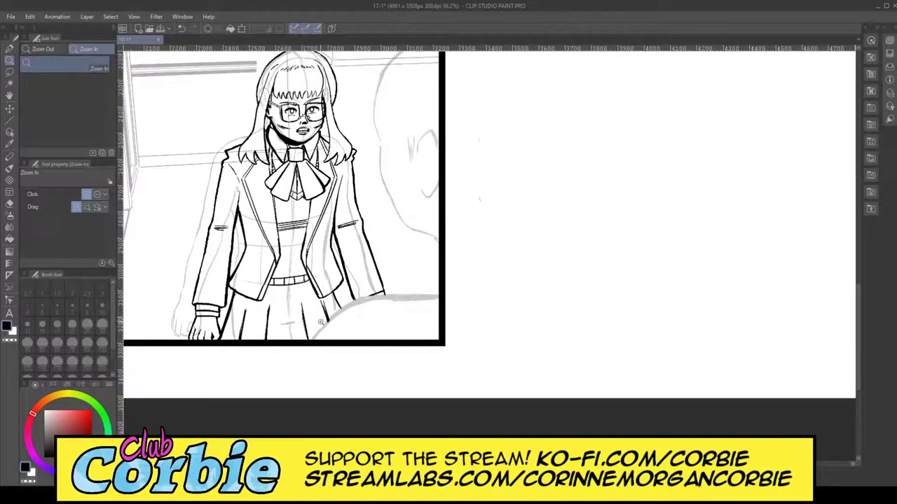
scroll(354, 307, "up", 4)
scroll(338, 313, "up", 2)
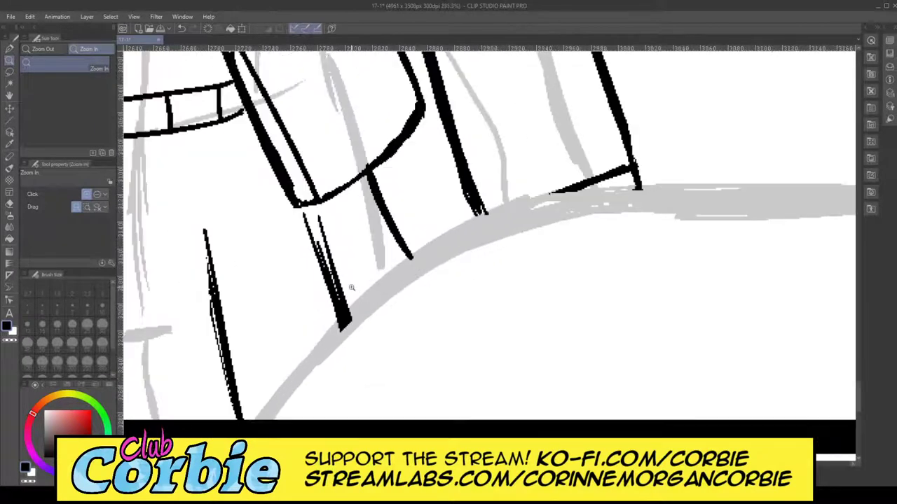
left_click(10, 48)
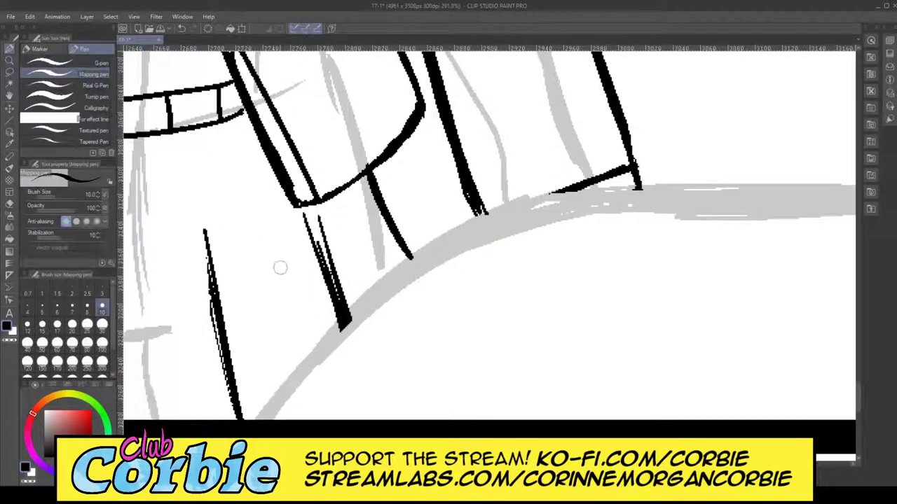
left_click_drag(310, 243, 349, 354)
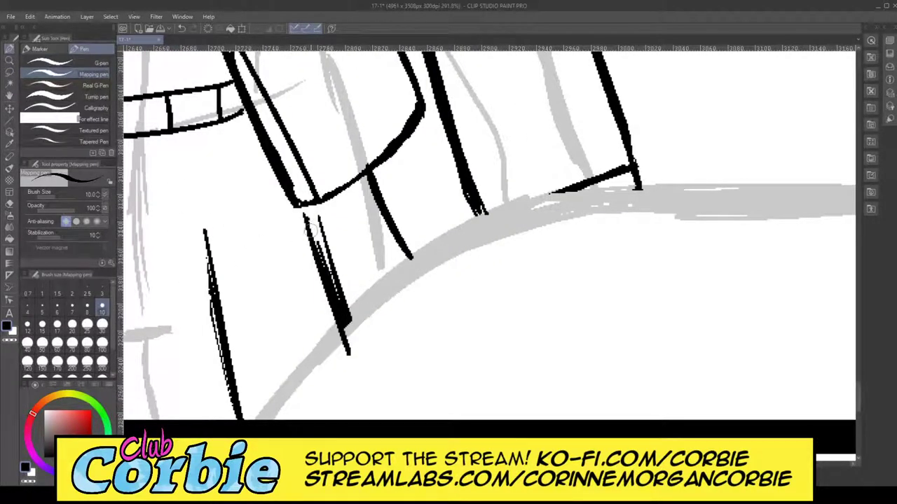
left_click_drag(319, 218, 357, 366)
left_click_drag(208, 243, 247, 433)
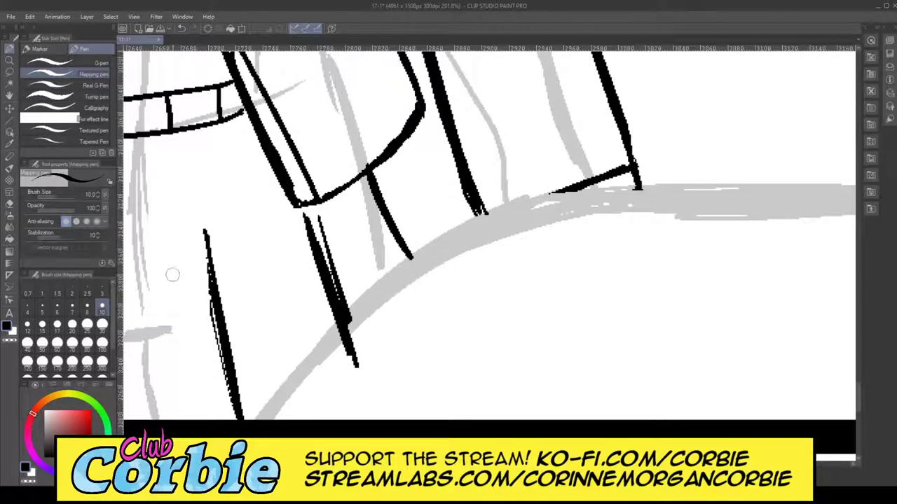
Step: Erase the excess ink from the two pleats right of center with the Snap eraser, leaving clean tapered lines
left_click(10, 206)
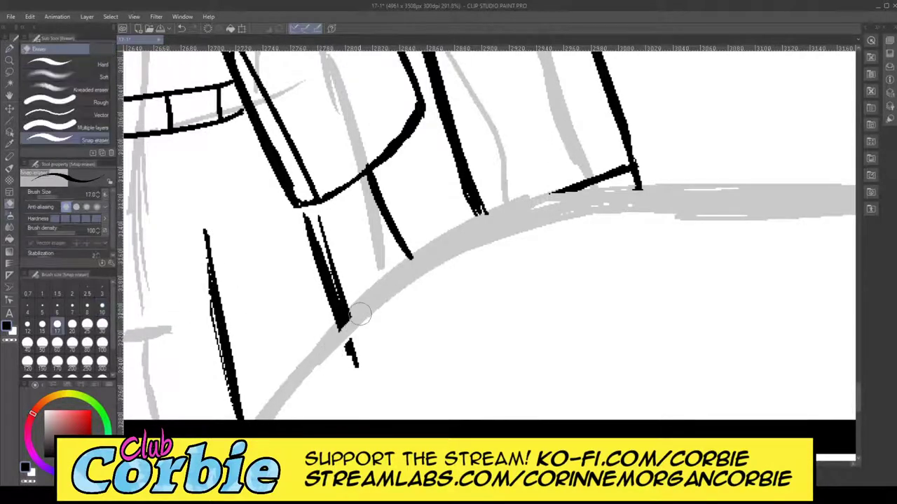
mouse_move(345, 363)
left_mouse_down()
mouse_move(355, 353)
mouse_move(314, 214)
left_mouse_up()
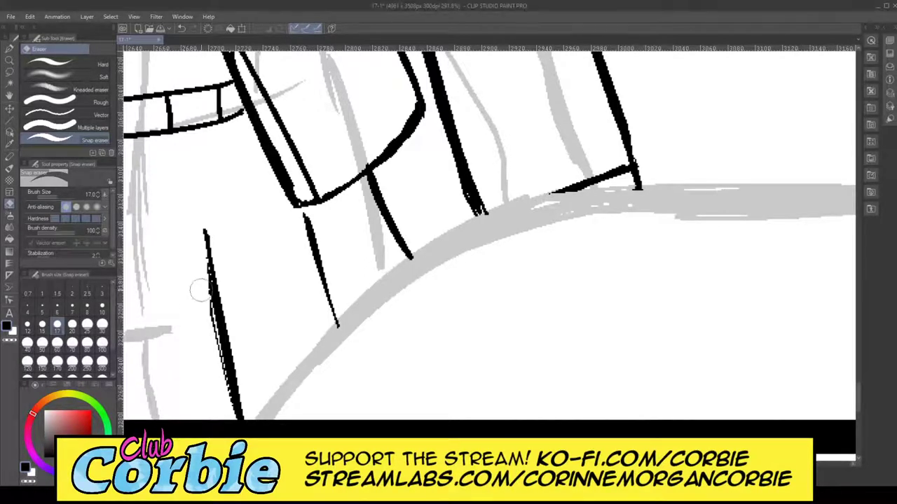
left_click_drag(198, 246, 211, 366)
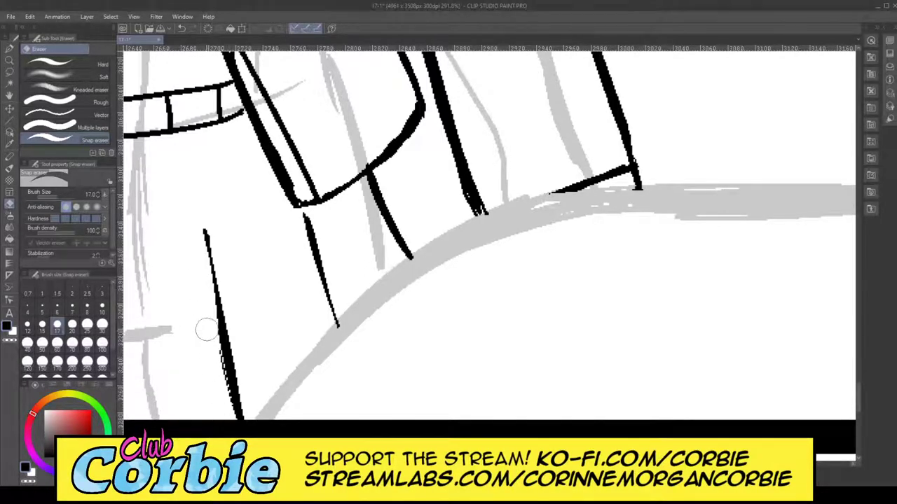
left_click_drag(206, 331, 237, 419)
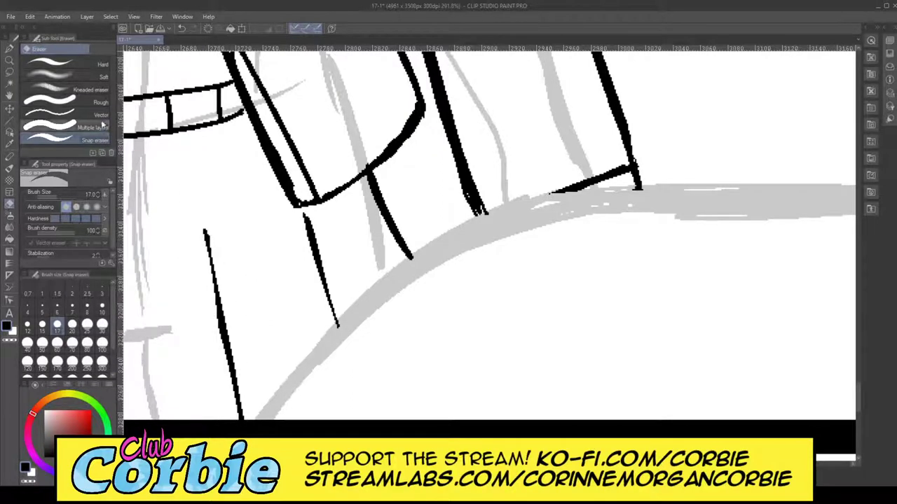
Step: Taper the upper end of the leftmost skirt pleat and shave its outer side with the Snap eraser
left_click(9, 61)
mouse_move(343, 202)
left_mouse_down()
mouse_move(320, 219)
mouse_move(277, 210)
mouse_move(266, 220)
mouse_move(292, 214)
left_mouse_up()
left_click(10, 203)
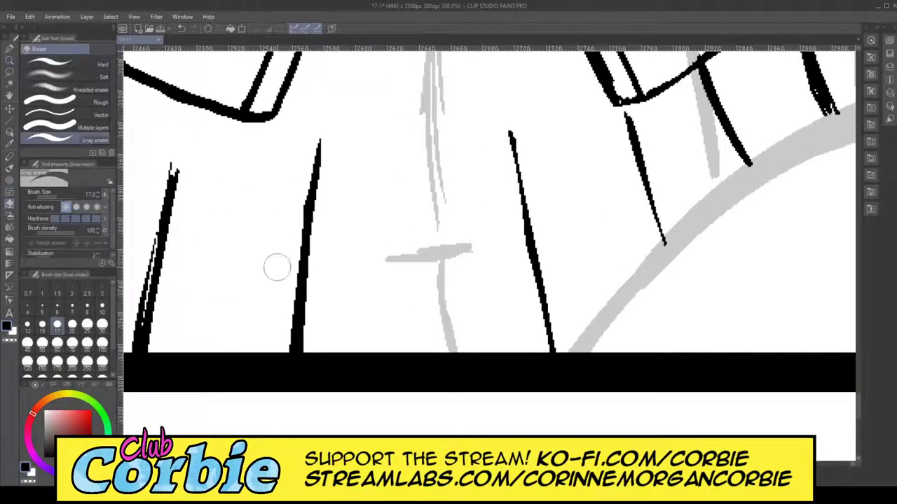
left_click_drag(177, 161, 127, 309)
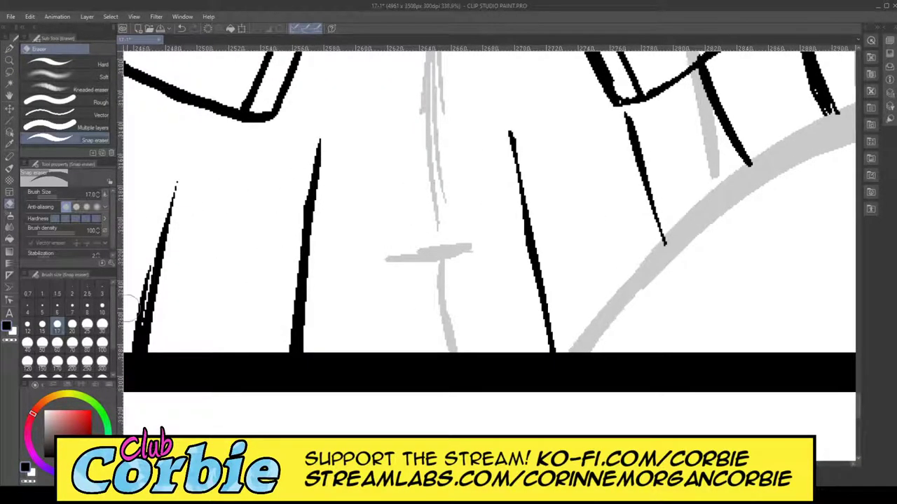
Step: Thicken the outer contour of the long hair on the drawing's right side, from jaw level to the shoulder, with the Mapping pen
left_click(9, 61)
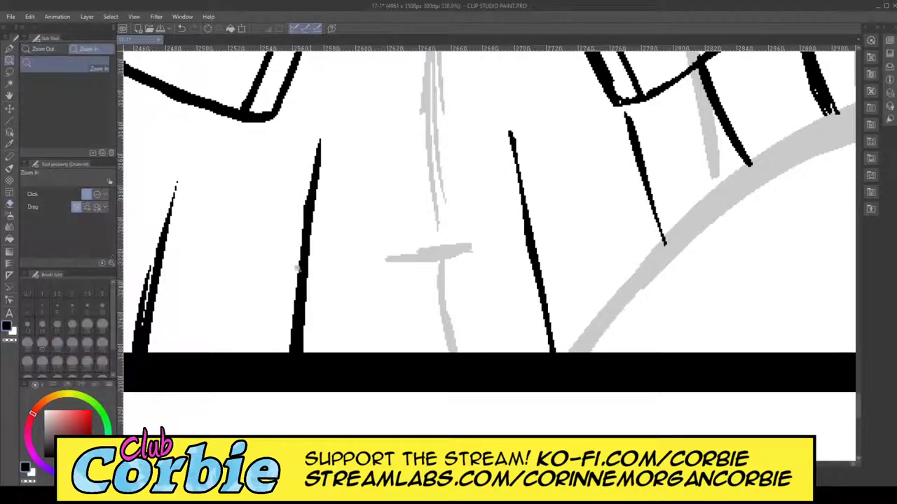
left_click_drag(276, 293, 219, 307)
left_click_drag(353, 168, 366, 215)
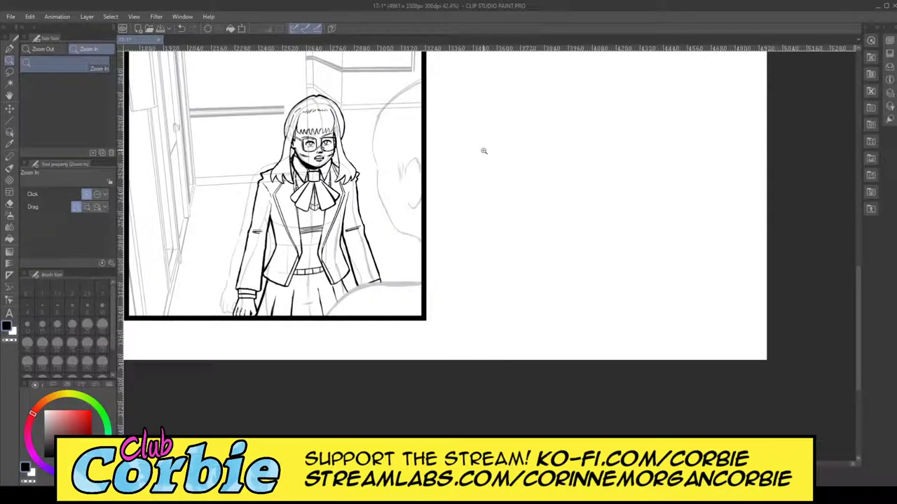
left_click_drag(324, 142, 484, 151)
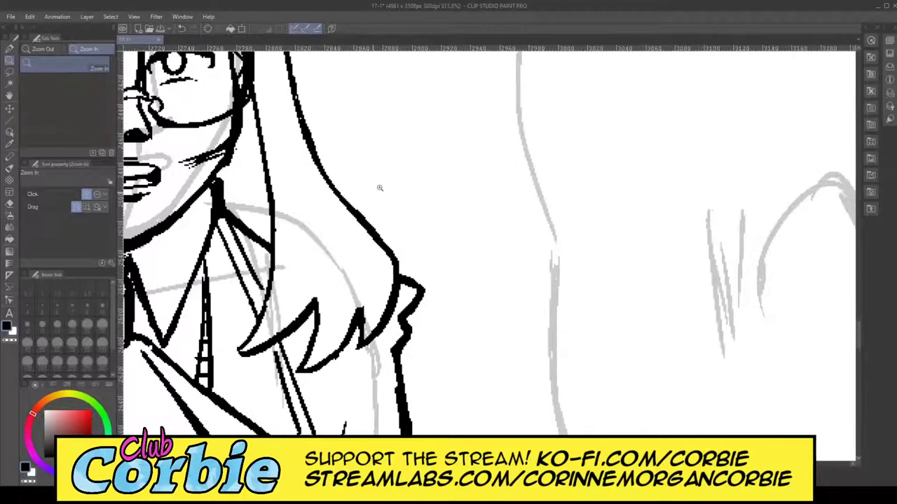
left_click_drag(378, 190, 424, 175)
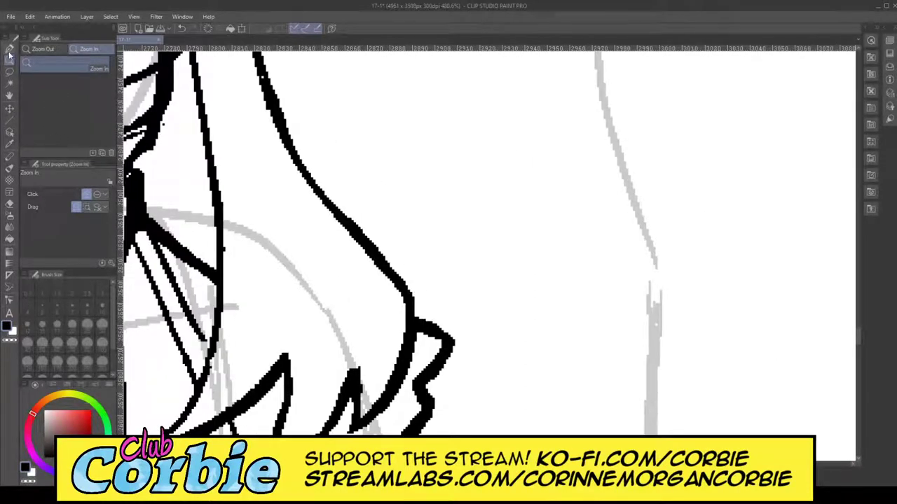
left_click(9, 49)
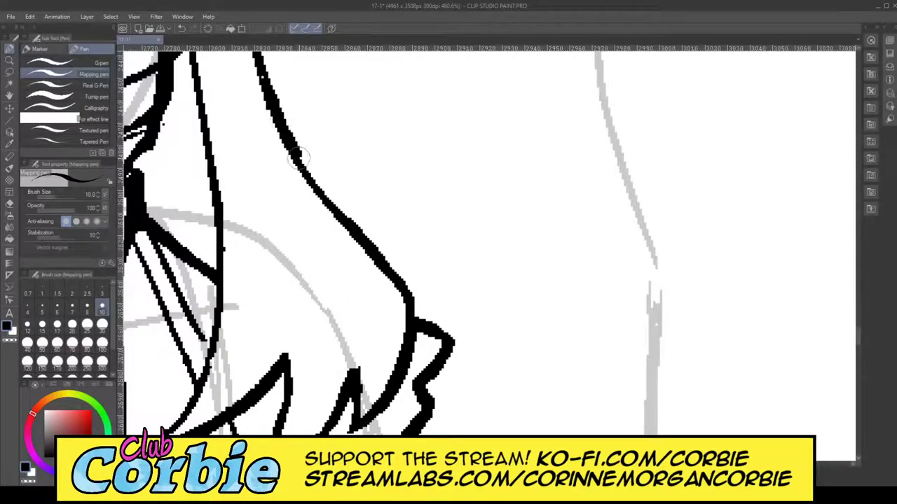
mouse_move(297, 155)
left_mouse_down()
mouse_move(333, 212)
mouse_move(397, 280)
mouse_move(417, 326)
left_mouse_up()
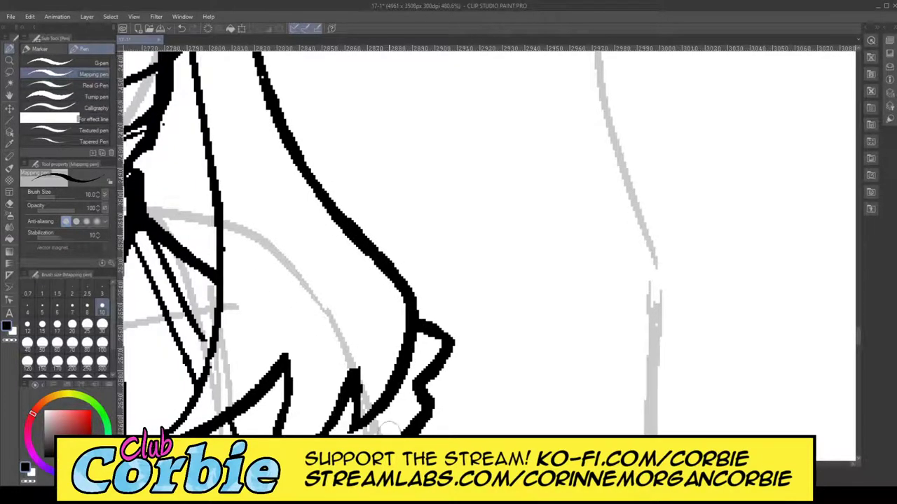
Step: Add thin strand lines inside the hair locks on both sides of the jaw and neck, undoing a stray stroke
left_click_drag(553, 464, 531, 464)
mouse_move(534, 222)
left_mouse_down()
mouse_move(537, 128)
mouse_move(534, 224)
left_mouse_up()
key("ctrl+z")
left_click_drag(559, 85, 568, 254)
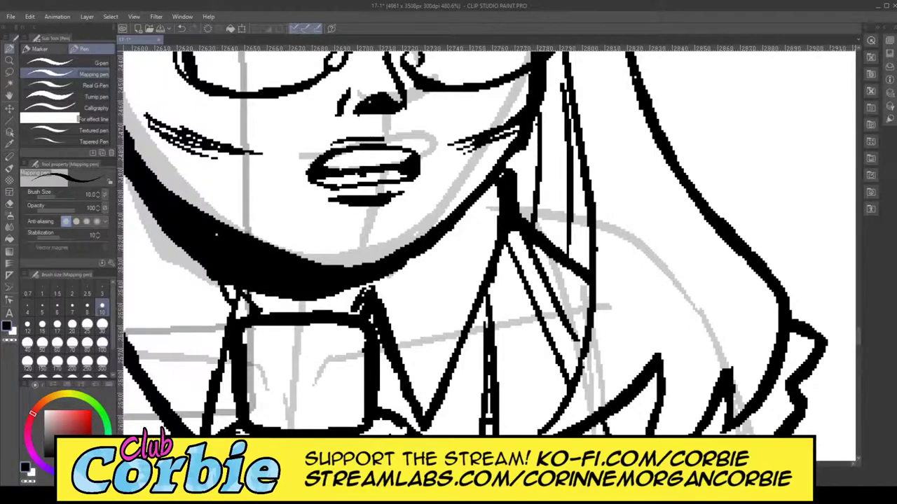
left_click_drag(523, 464, 494, 464)
left_click_drag(578, 50, 548, 153)
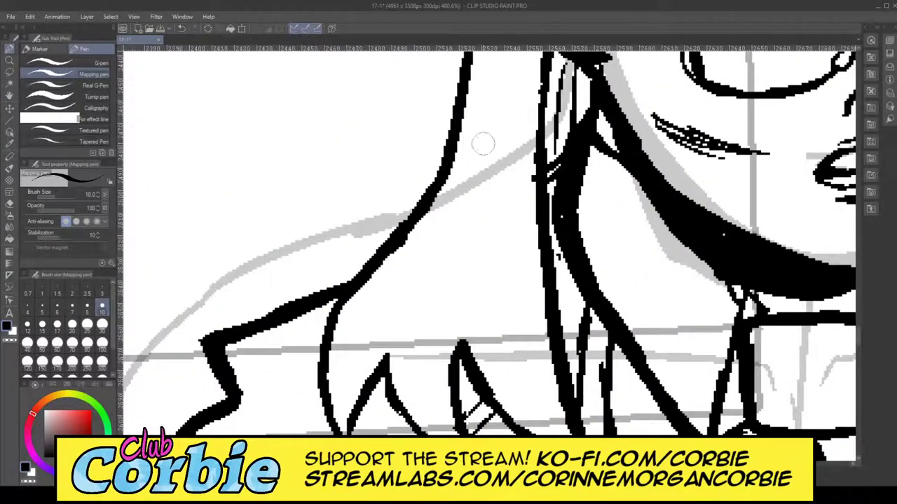
Step: Thicken the outer hair contour on the drawing's left side, from above the fringe tips to glasses height, redoing the first uneven strokes
left_click(12, 60)
left_click_drag(314, 193, 294, 194)
left_click_drag(383, 159, 415, 157)
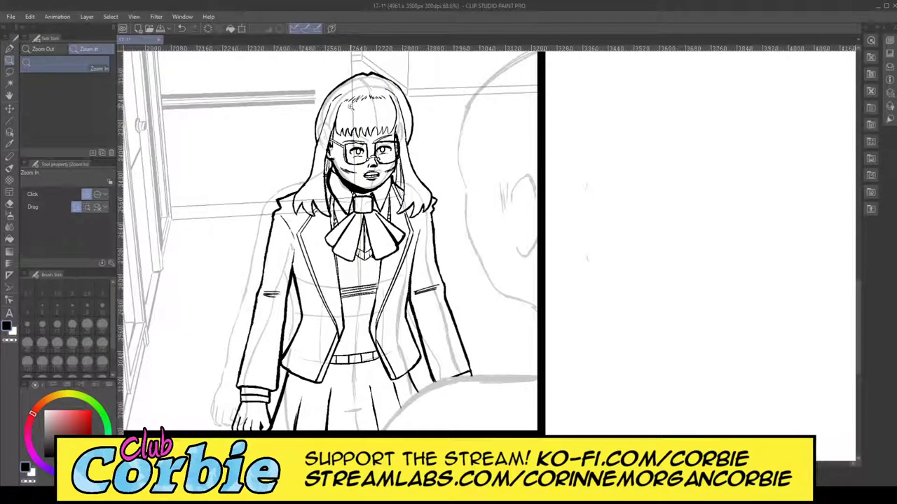
left_click_drag(327, 94, 370, 71)
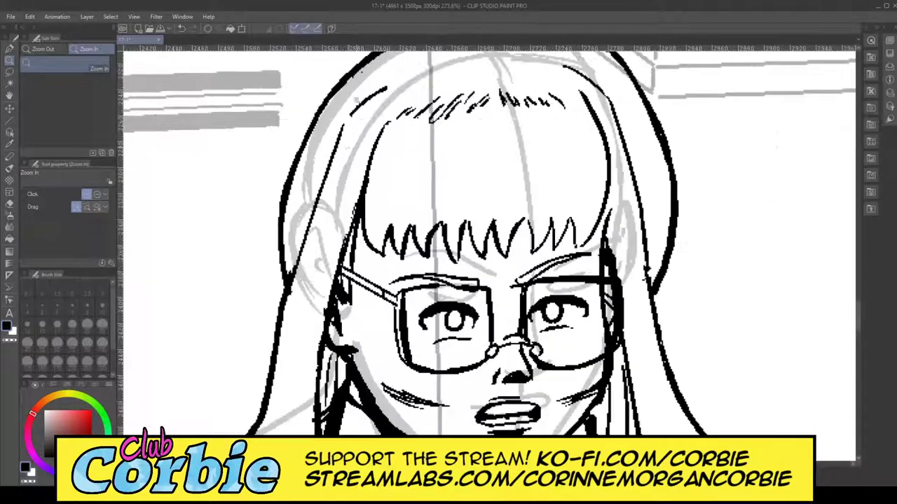
left_click_drag(293, 180, 321, 176)
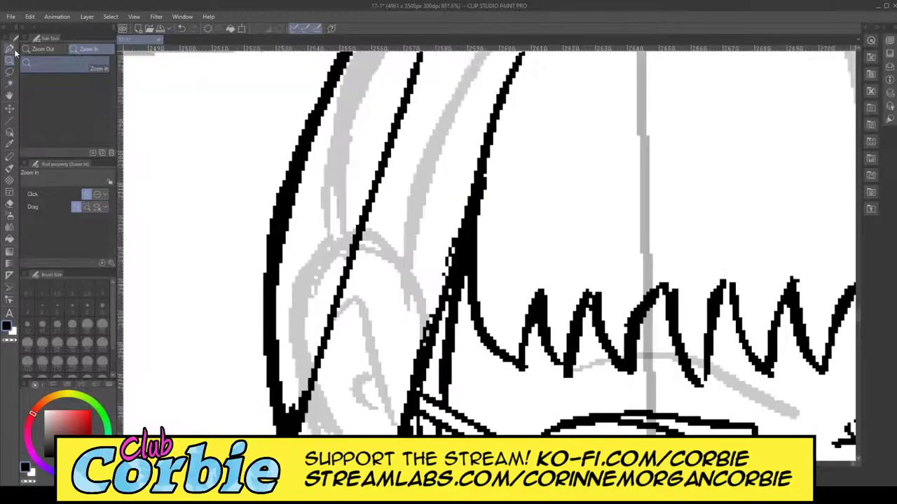
left_click(10, 50)
mouse_move(315, 112)
left_mouse_down()
mouse_move(326, 80)
mouse_move(276, 150)
mouse_move(266, 245)
mouse_move(277, 400)
left_mouse_up()
left_click_drag(296, 184, 318, 116)
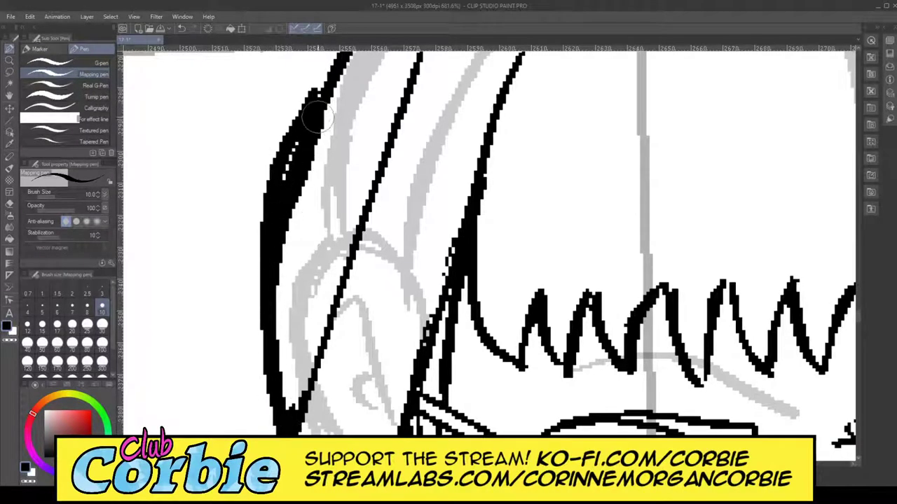
key("ctrl+z")
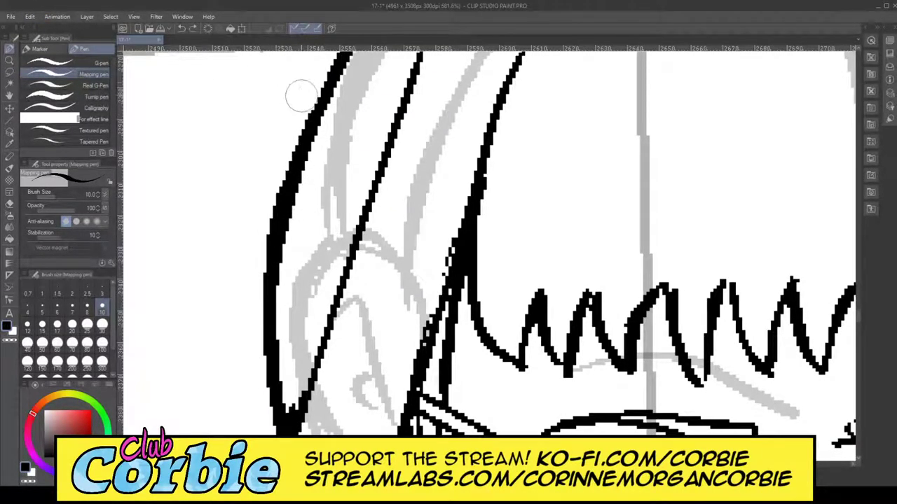
mouse_move(307, 116)
left_mouse_down()
mouse_move(281, 174)
mouse_move(270, 258)
mouse_move(267, 354)
mouse_move(284, 434)
left_mouse_up()
Step: Thicken the hair outline over the top of the head with the Mapping pen, on both sides of the parting
left_click(10, 61)
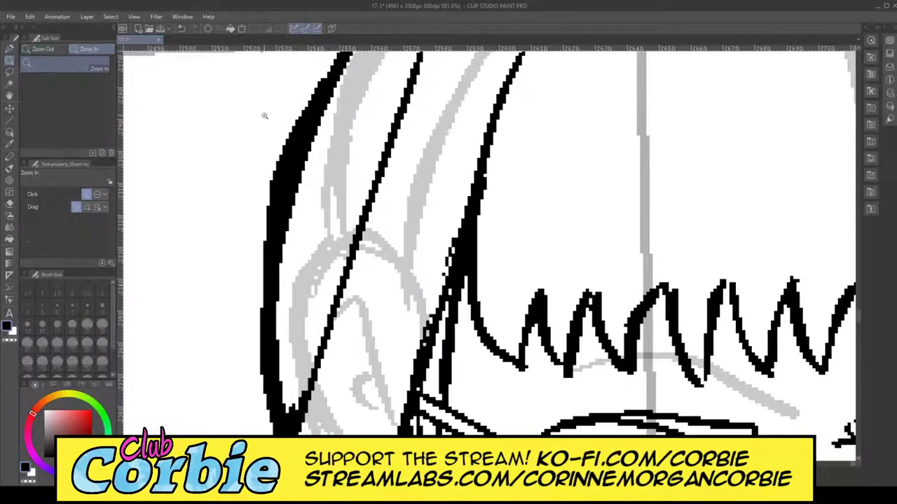
left_click_drag(319, 149, 214, 161)
left_click_drag(362, 91, 445, 87)
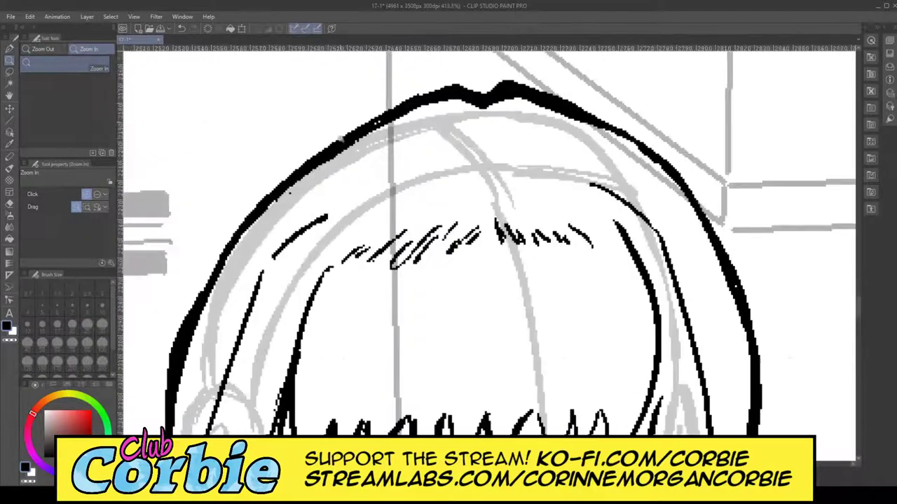
left_click(8, 47)
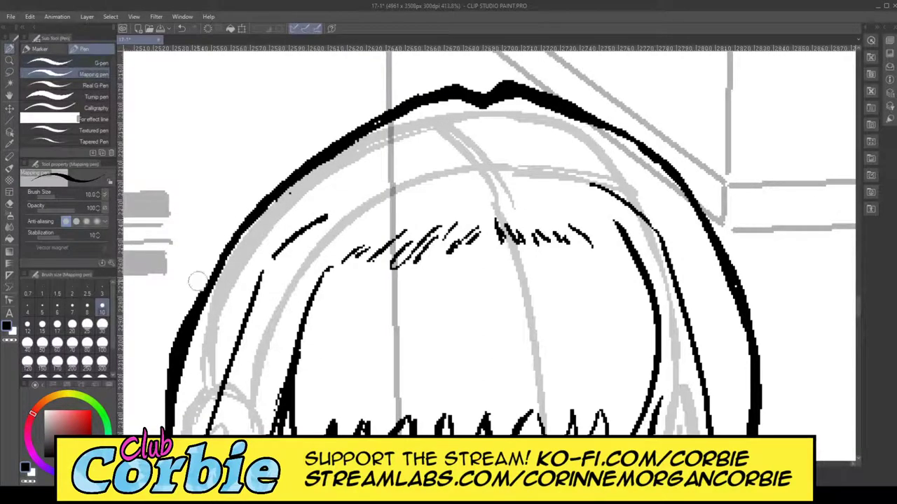
mouse_move(187, 316)
left_mouse_down()
mouse_move(210, 257)
mouse_move(181, 337)
mouse_move(243, 220)
left_mouse_up()
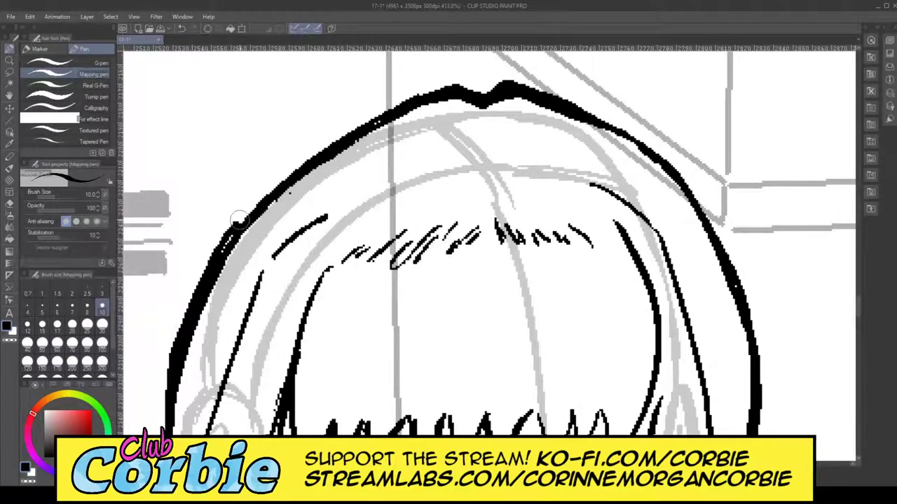
left_click_drag(214, 264, 295, 166)
mouse_move(236, 227)
left_mouse_down()
mouse_move(332, 138)
mouse_move(452, 88)
left_mouse_up()
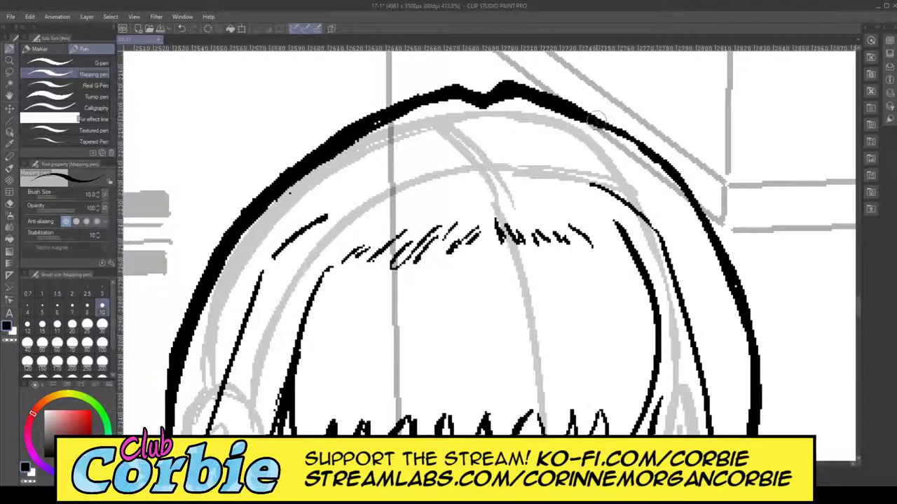
mouse_move(592, 116)
left_mouse_down()
mouse_move(671, 168)
mouse_move(703, 207)
mouse_move(732, 275)
mouse_move(702, 212)
mouse_move(721, 236)
mouse_move(739, 289)
left_mouse_up()
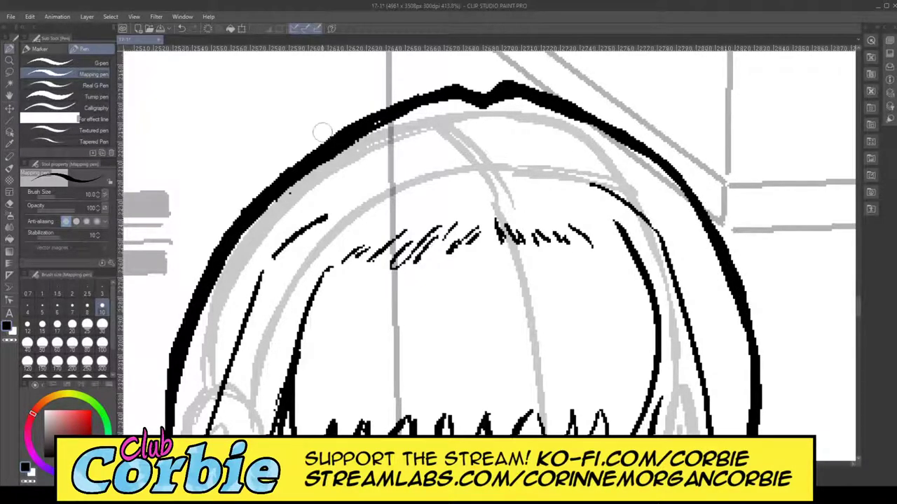
Step: Thicken the outer contours of the long hair on both sides of the face, from glasses height toward the shoulders
left_click(12, 61)
left_click_drag(313, 141, 102, 184)
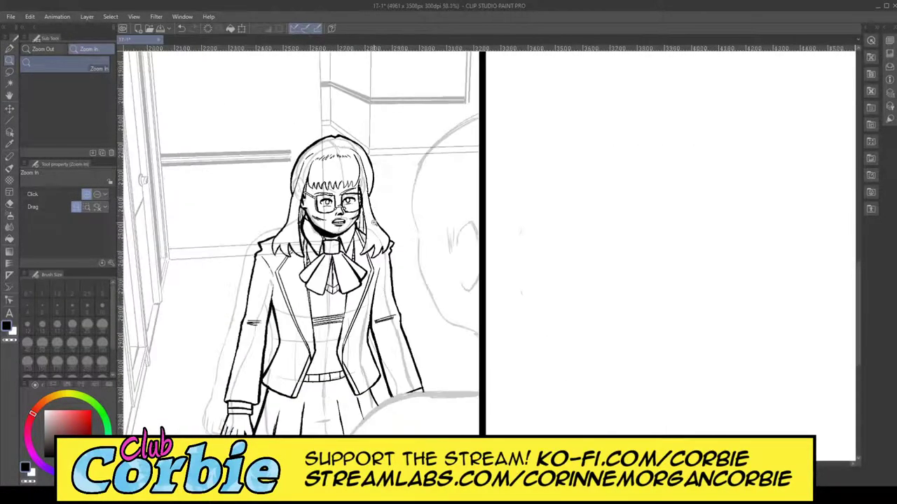
left_click_drag(373, 208, 421, 185)
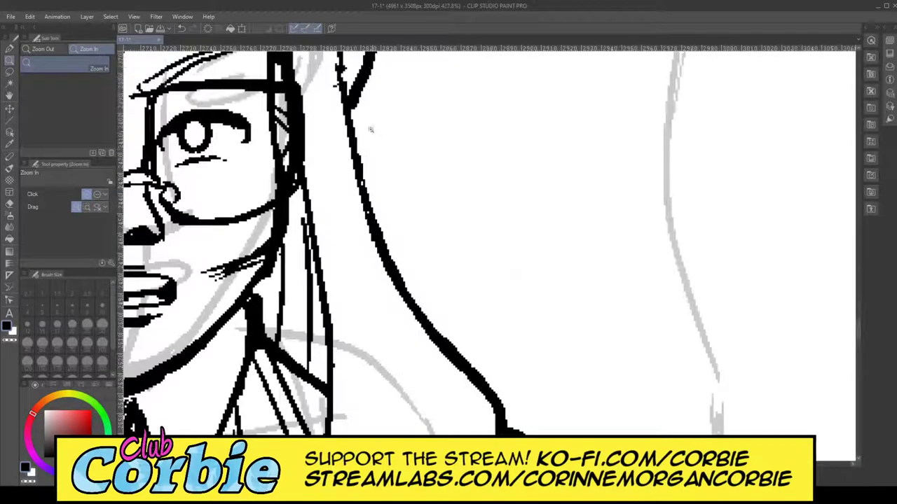
left_click(10, 49)
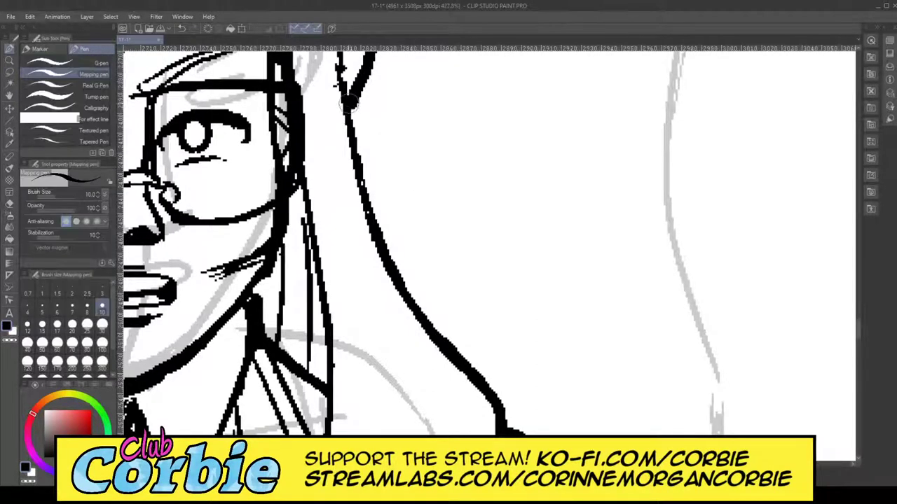
left_click(43, 34)
mouse_move(351, 105)
left_mouse_down()
mouse_move(375, 237)
mouse_move(477, 384)
left_mouse_up()
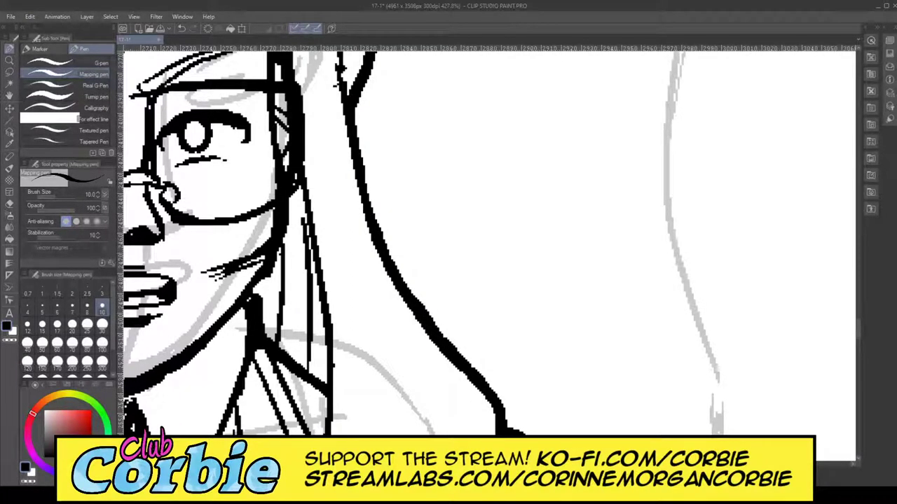
left_click_drag(534, 464, 495, 464)
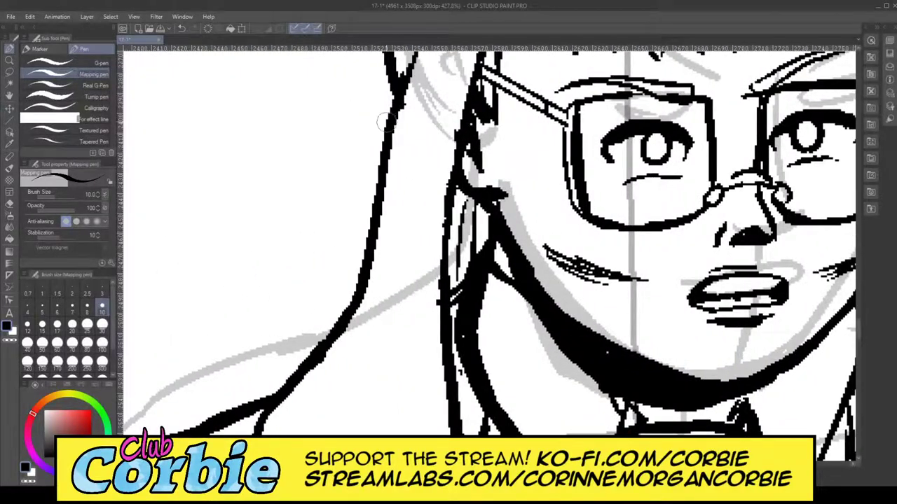
mouse_move(399, 84)
left_mouse_down()
mouse_move(360, 284)
mouse_move(317, 363)
mouse_move(265, 408)
left_mouse_up()
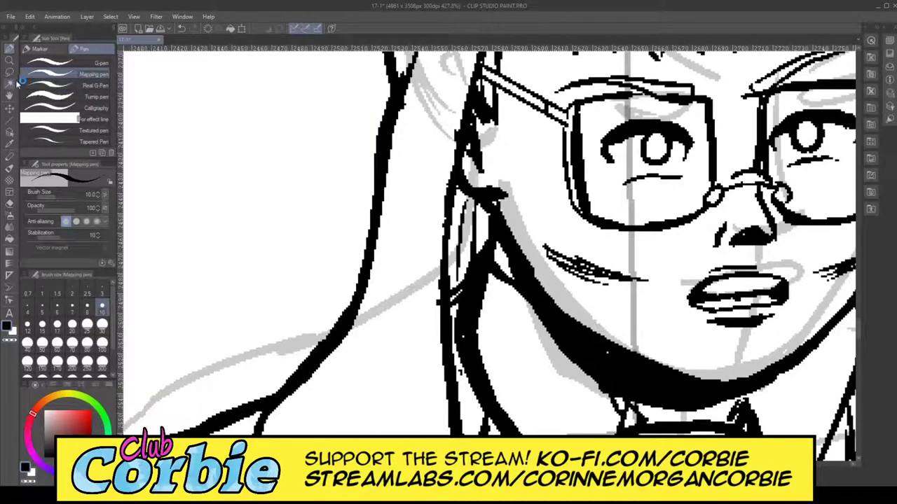
Step: Thicken the bulging hair contour on the drawing's right side, from fringe level to where it meets the lower lock
left_click(10, 61)
left_click_drag(252, 191, 189, 231)
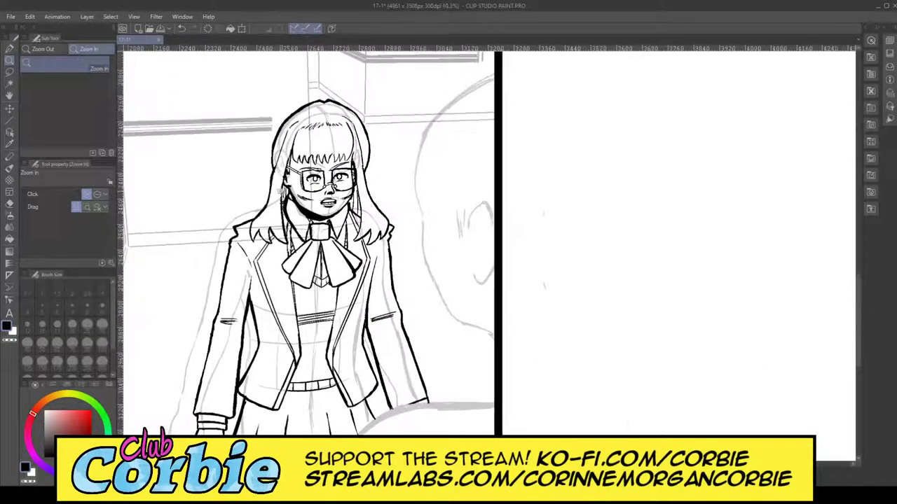
left_click_drag(393, 127, 426, 114)
left_click(350, 98)
key("p")
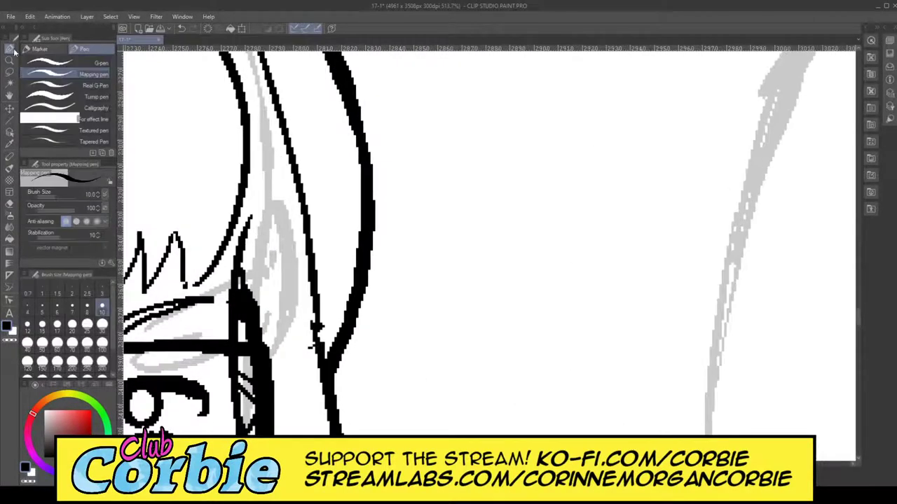
mouse_move(356, 95)
left_mouse_down()
mouse_move(371, 226)
mouse_move(335, 363)
left_mouse_up()
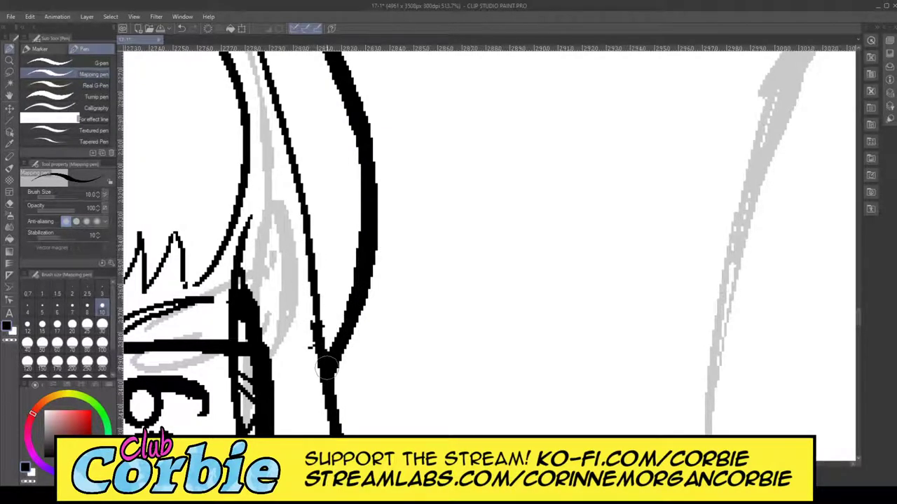
Step: Thicken and smooth the outer jacket sleeve contour around the elbow on the drawing's right side with the Mapping pen
left_click(9, 61)
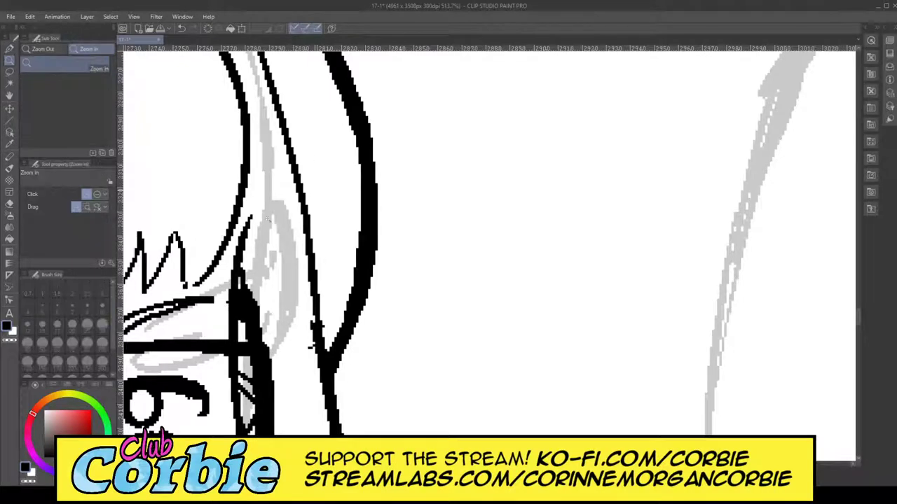
left_click_drag(325, 175, 241, 223)
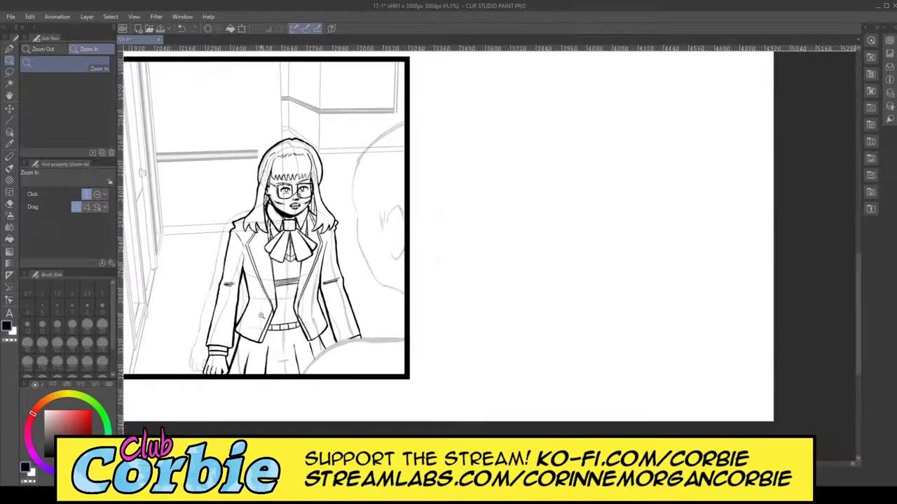
left_click_drag(344, 284, 401, 236)
left_click_drag(353, 222, 330, 228)
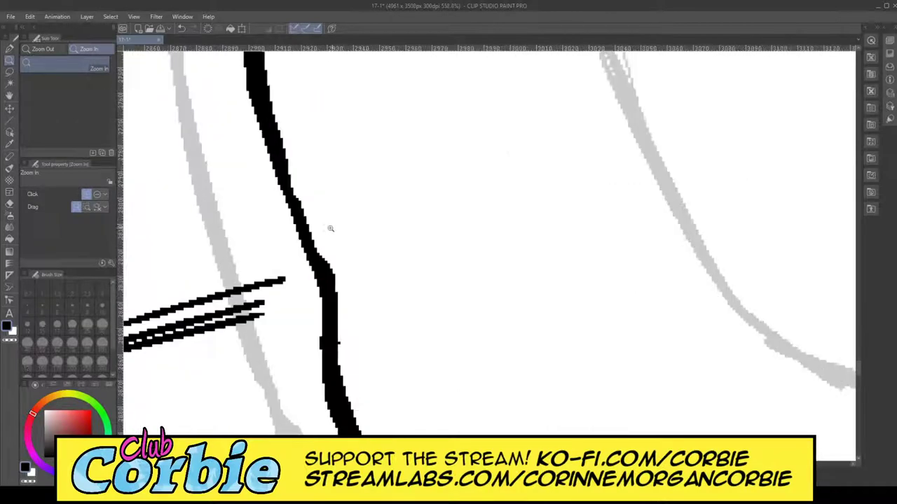
left_click(12, 51)
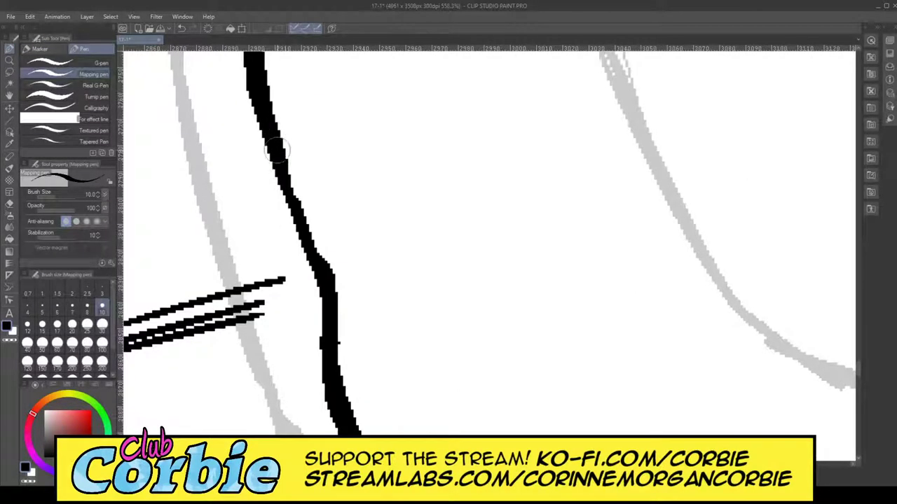
mouse_move(272, 144)
left_mouse_down()
mouse_move(306, 210)
mouse_move(330, 356)
left_mouse_up()
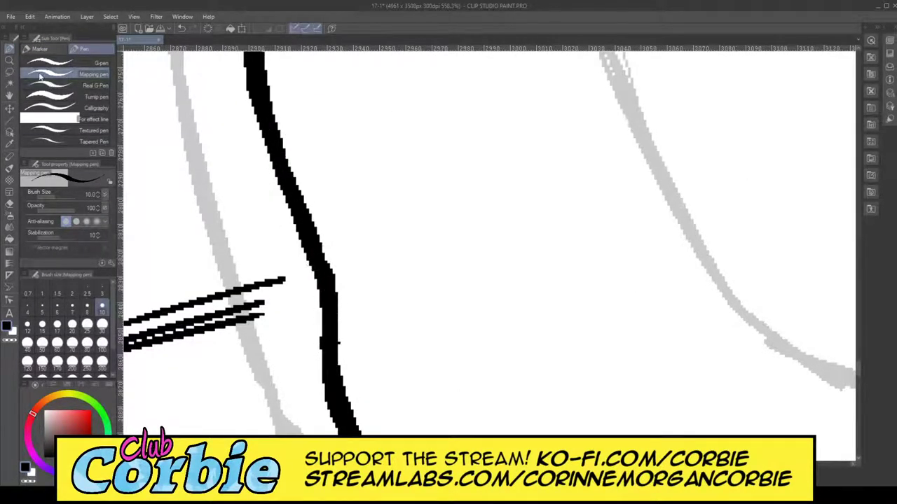
left_click(10, 61)
left_click_drag(353, 226, 318, 244)
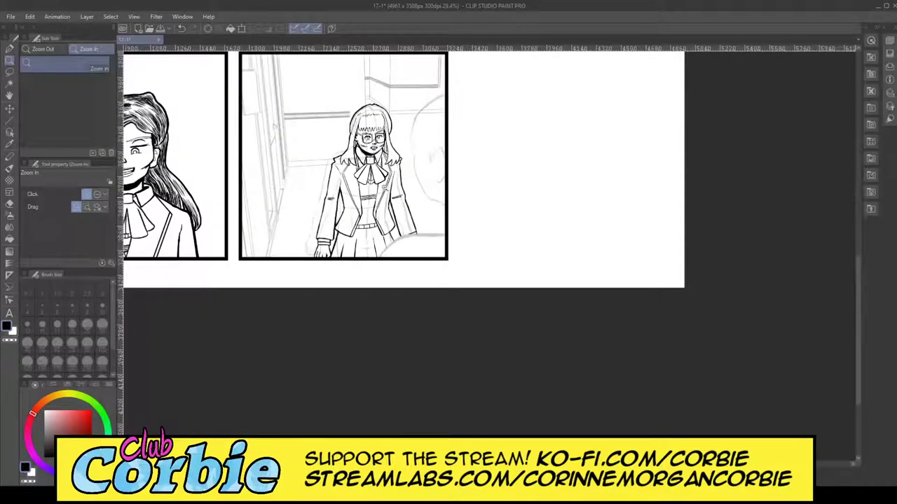
left_click_drag(372, 205, 371, 209)
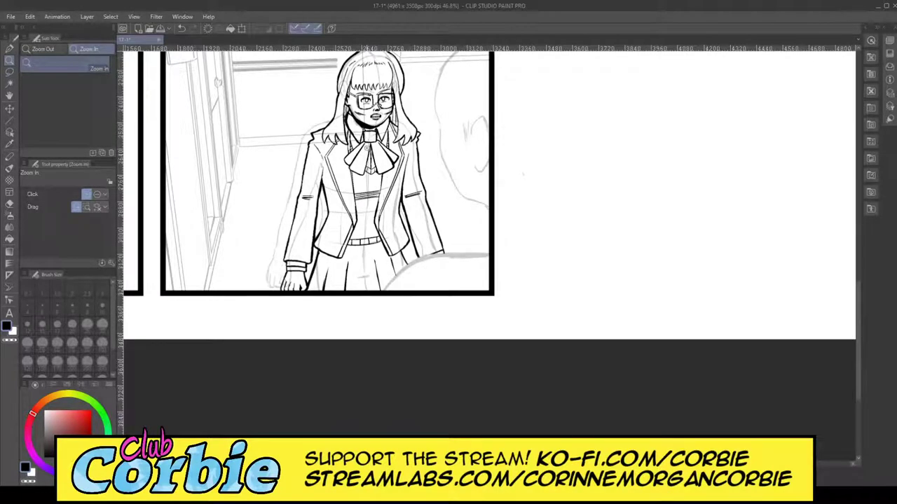
Step: Erase and redraw the outer end of the neck bow's upper fold on the drawing's right side, trimming its corner with the Snap eraser
scroll(408, 146, "up", 5)
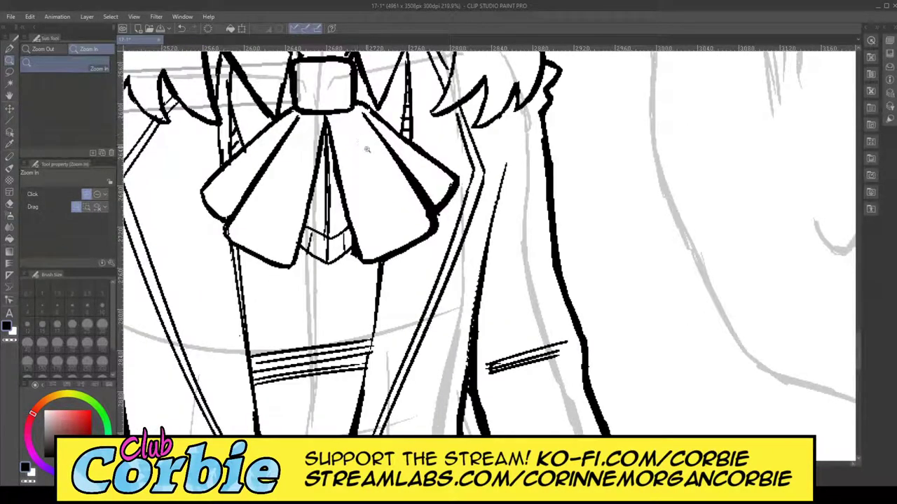
scroll(442, 171, "up", 3)
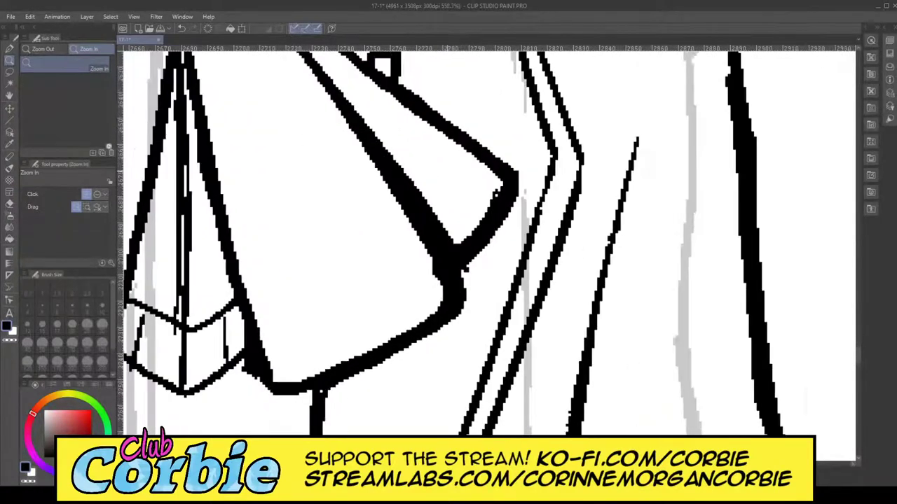
key("e")
mouse_move(467, 210)
left_mouse_down()
mouse_move(481, 250)
mouse_move(496, 200)
mouse_move(489, 201)
left_mouse_up()
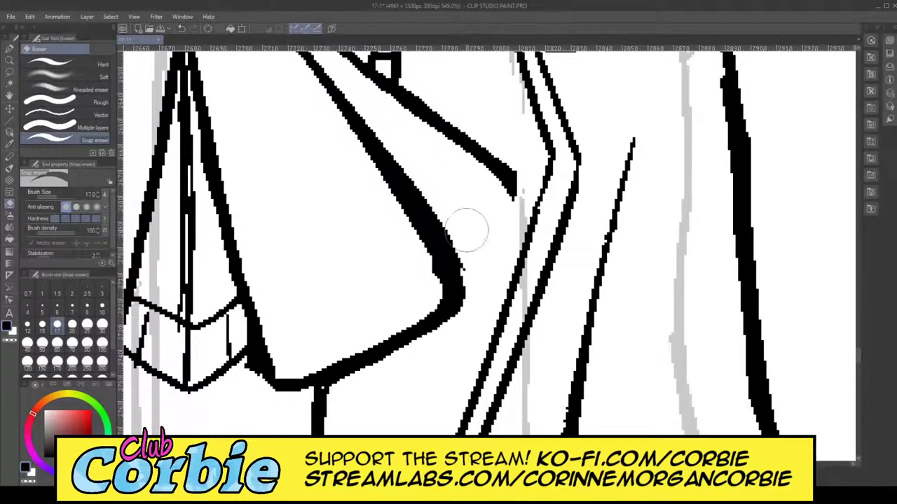
left_click(10, 48)
mouse_move(455, 256)
left_mouse_down()
mouse_move(503, 184)
mouse_move(494, 220)
left_mouse_up()
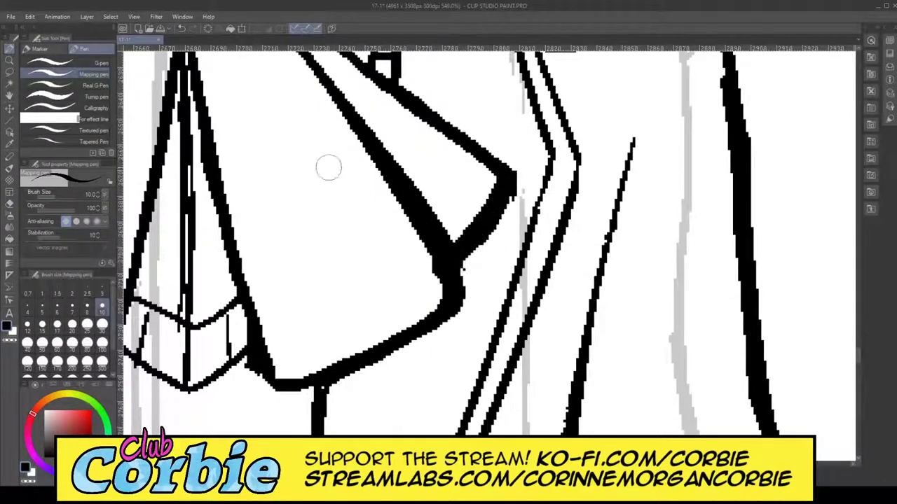
left_click(9, 203)
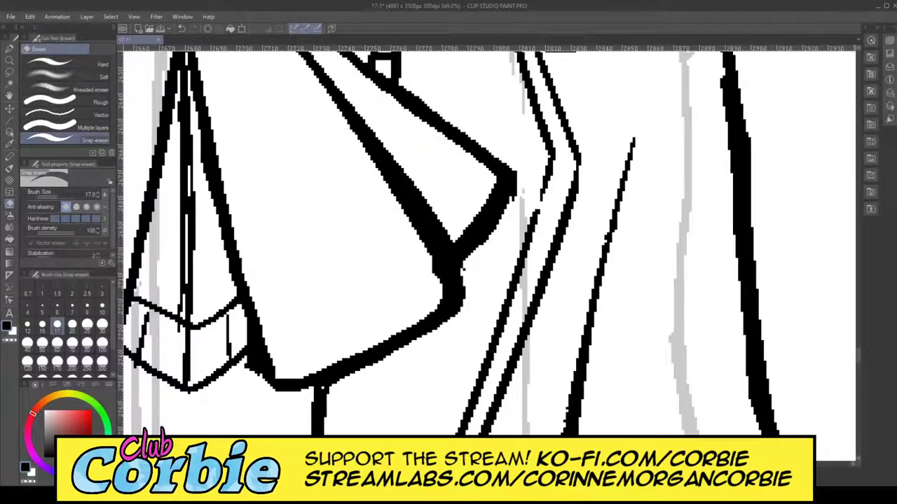
key("ctrl+z")
left_click_drag(517, 201, 518, 162)
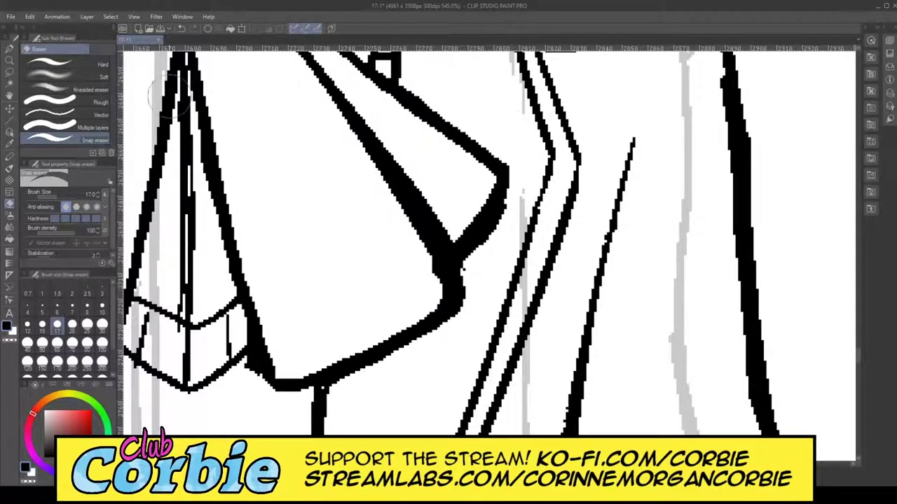
Step: Draw two small rings against the lower edge of the bow on the drawing's right side with the Mapping pen at size 8
left_click(9, 61)
left_click_drag(447, 166, 389, 206)
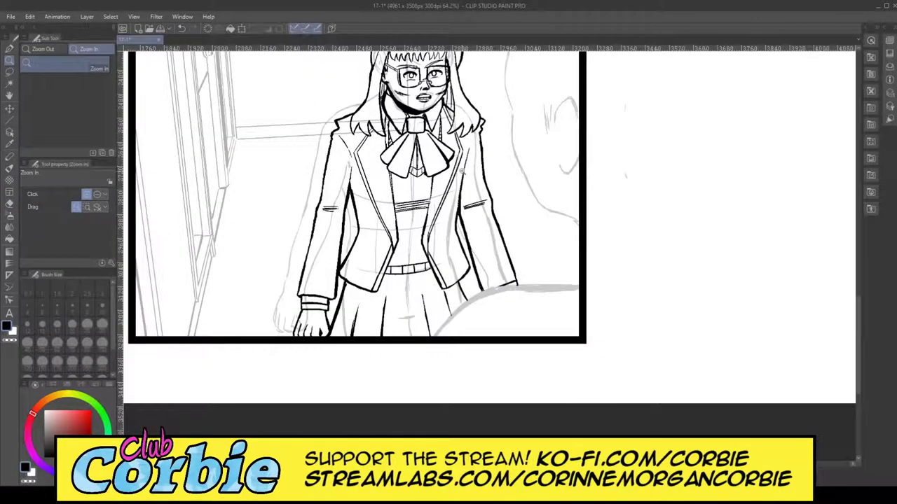
scroll(454, 160, "up", 10)
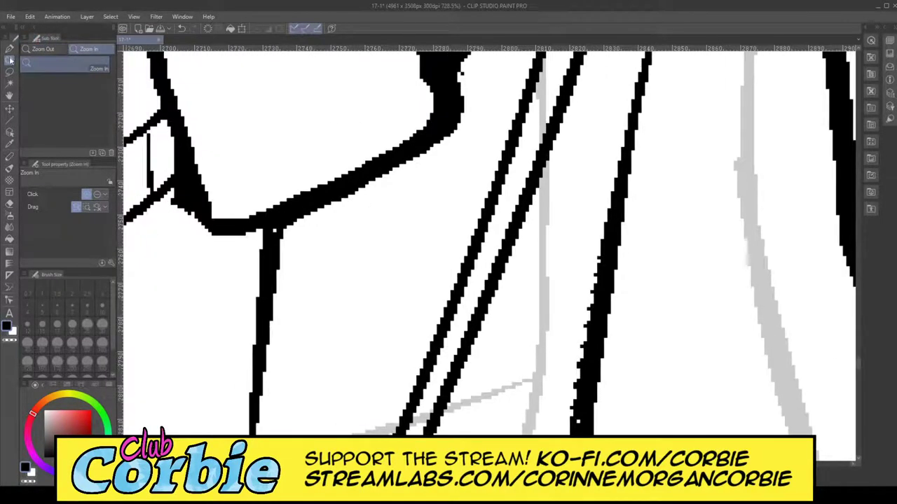
left_click(10, 49)
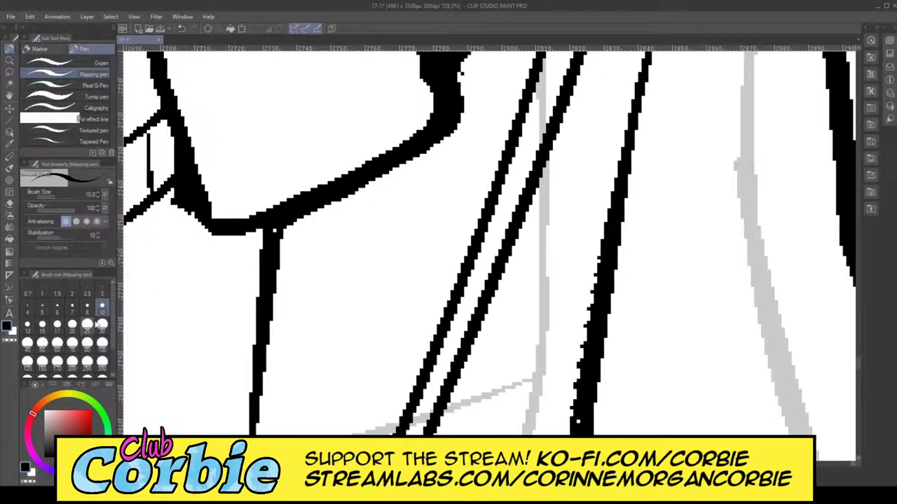
left_click(83, 312)
mouse_move(324, 210)
left_mouse_down()
mouse_move(324, 247)
mouse_move(340, 272)
mouse_move(383, 266)
mouse_move(406, 244)
mouse_move(395, 198)
mouse_move(365, 190)
mouse_move(333, 198)
mouse_move(318, 231)
mouse_move(338, 263)
mouse_move(360, 273)
mouse_move(385, 264)
mouse_move(402, 222)
left_mouse_up()
mouse_move(423, 156)
left_mouse_down()
mouse_move(464, 181)
mouse_move(485, 156)
mouse_move(491, 114)
mouse_move(477, 97)
mouse_move(461, 97)
mouse_move(490, 119)
mouse_move(501, 148)
mouse_move(486, 173)
mouse_move(438, 174)
mouse_move(424, 151)
mouse_move(427, 164)
mouse_move(475, 185)
mouse_move(507, 151)
mouse_move(503, 116)
mouse_move(473, 100)
mouse_move(444, 116)
left_mouse_up()
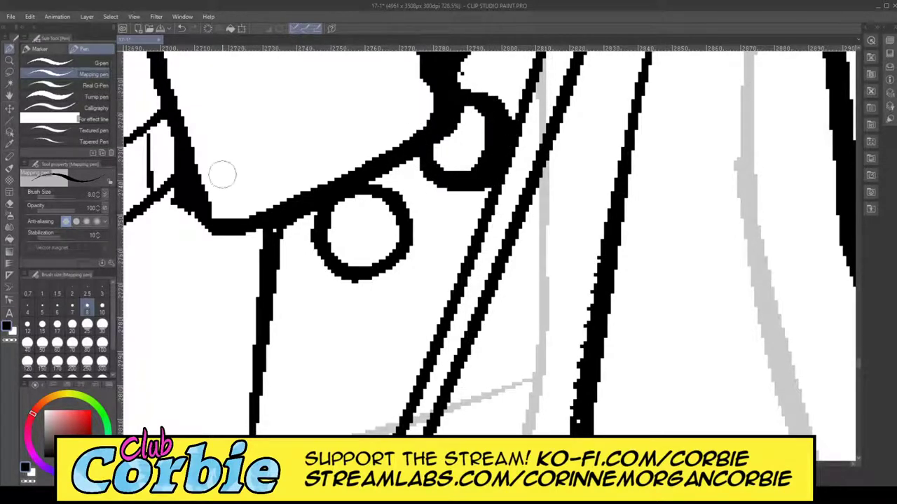
Step: Reshape the ring nearer the jacket lapel, alternately trimming its outline with the Snap eraser and redrawing it with the Mapping pen
left_click(10, 203)
mouse_move(435, 163)
left_mouse_down()
mouse_move(475, 141)
mouse_move(476, 127)
mouse_move(473, 151)
mouse_move(485, 126)
mouse_move(472, 158)
mouse_move(454, 155)
mouse_move(471, 171)
left_mouse_up()
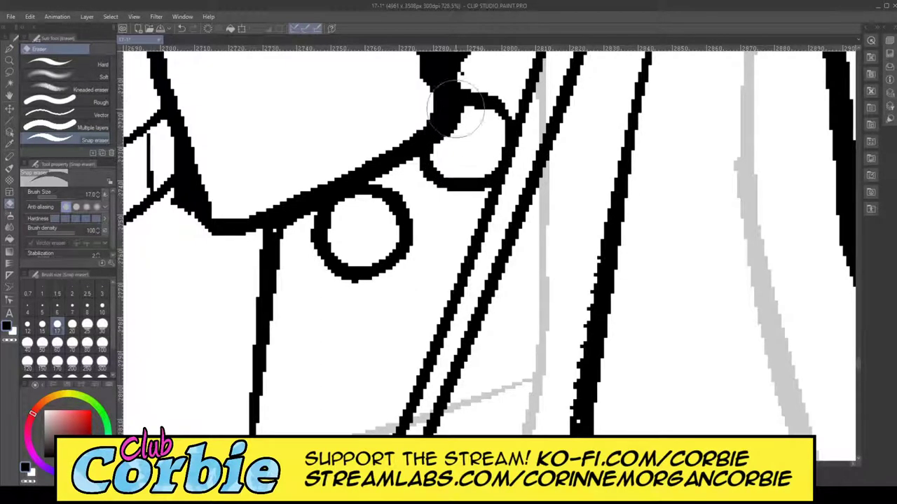
left_click(11, 49)
mouse_move(435, 140)
left_mouse_down()
mouse_move(435, 163)
mouse_move(446, 178)
mouse_move(488, 180)
mouse_move(503, 146)
mouse_move(498, 121)
mouse_move(474, 105)
mouse_move(505, 135)
mouse_move(509, 168)
mouse_move(484, 182)
mouse_move(444, 173)
mouse_move(457, 187)
mouse_move(502, 175)
mouse_move(512, 152)
mouse_move(505, 123)
mouse_move(477, 104)
mouse_move(469, 102)
mouse_move(507, 129)
mouse_move(513, 157)
mouse_move(494, 179)
left_mouse_up()
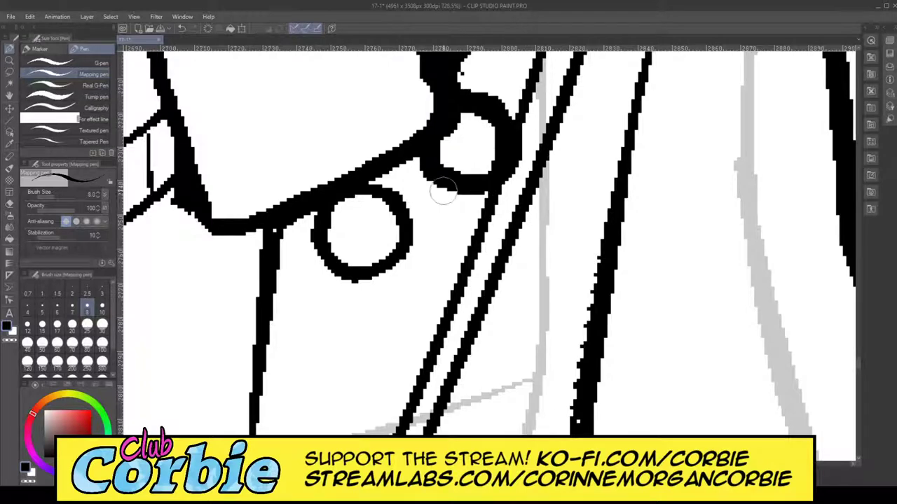
left_click(10, 204)
mouse_move(448, 137)
left_mouse_down()
mouse_move(456, 156)
mouse_move(451, 150)
mouse_move(479, 130)
mouse_move(481, 156)
mouse_move(319, 146)
left_mouse_up()
Step: Ink a new fold line from the bow's knot to its lower corner on the drawing's right side, and thicken the existing fold beside it
left_click(10, 61)
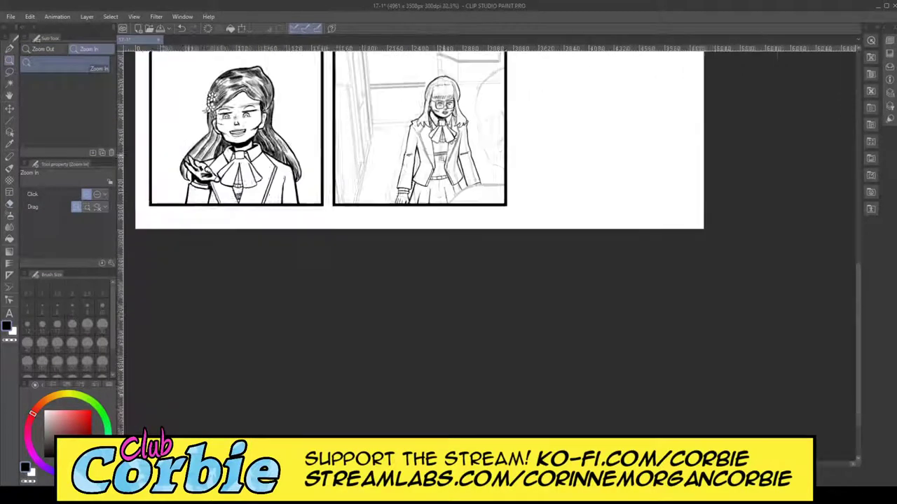
scroll(456, 126, "down", 1)
scroll(456, 127, "up", 3)
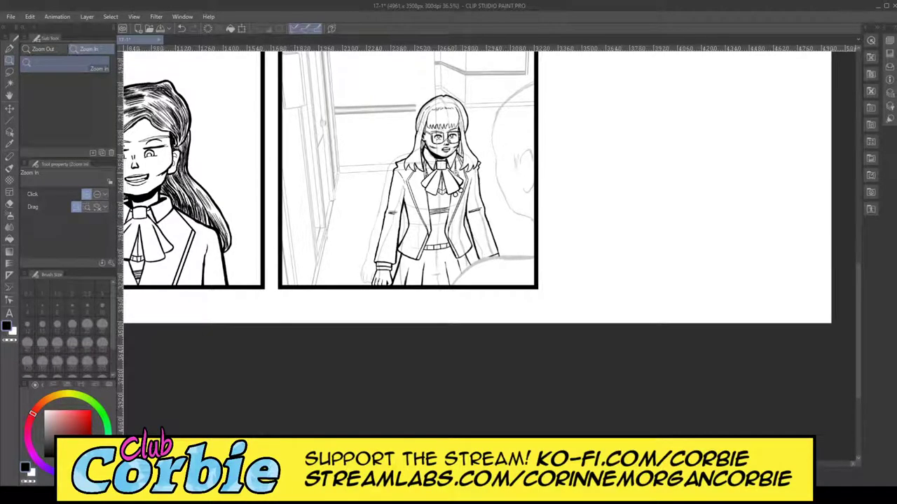
scroll(455, 174, "up", 6)
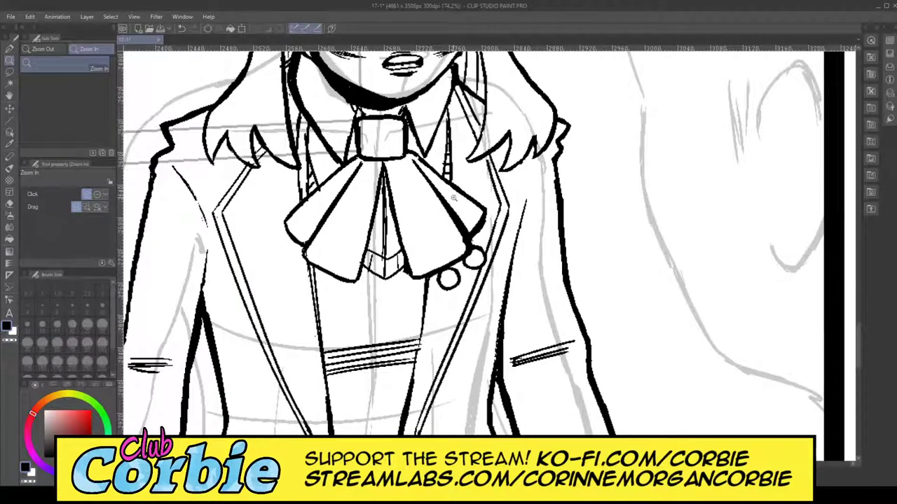
scroll(454, 193, "up", 5)
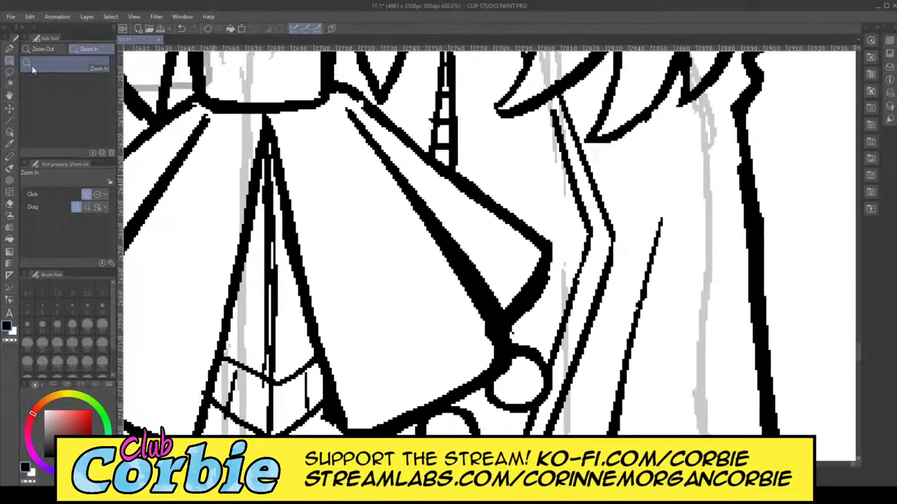
left_click(10, 51)
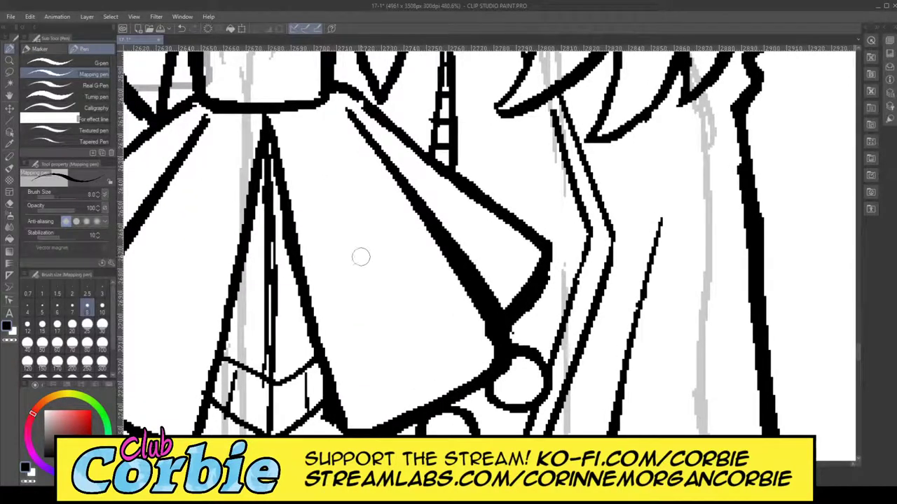
left_click_drag(326, 108, 469, 379)
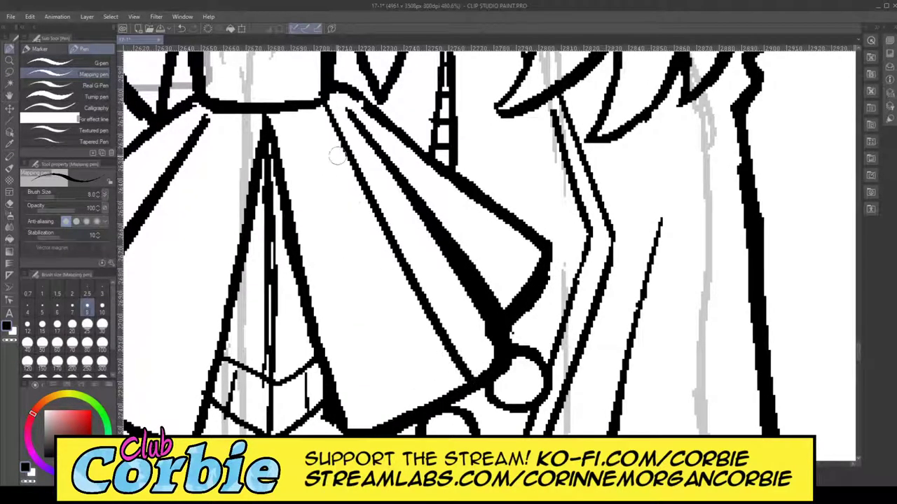
left_click_drag(330, 120, 476, 381)
left_click_drag(335, 100, 519, 319)
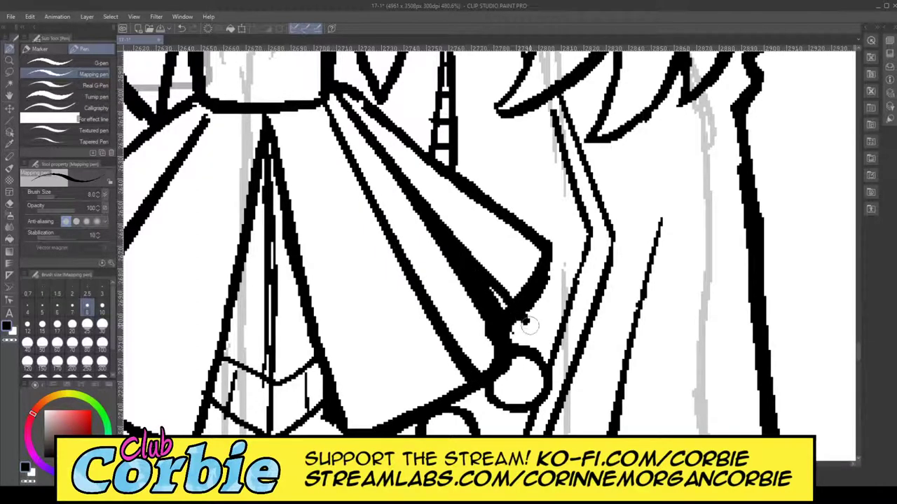
Step: Erase the bow's outermost fold on the drawing's right side and trim the neighbouring fold line and lower corner with the Snap eraser
left_click(10, 204)
mouse_move(385, 161)
left_mouse_down()
mouse_move(343, 83)
mouse_move(510, 218)
mouse_move(537, 229)
mouse_move(520, 300)
mouse_move(527, 320)
mouse_move(402, 156)
mouse_move(360, 120)
left_mouse_up()
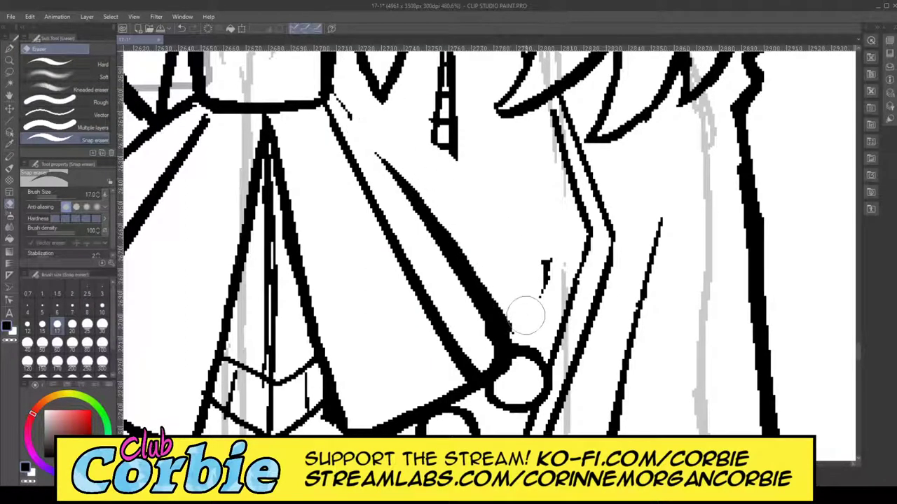
left_click_drag(525, 315, 372, 117)
mouse_move(531, 316)
left_mouse_down()
mouse_move(521, 345)
mouse_move(474, 330)
mouse_move(428, 265)
mouse_move(479, 329)
mouse_move(496, 379)
mouse_move(495, 341)
mouse_move(524, 366)
left_mouse_up()
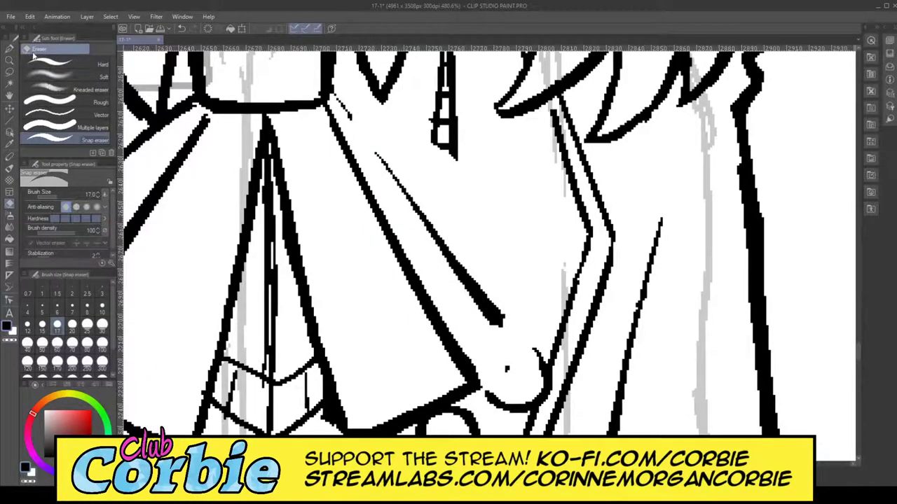
Step: Close the lower end of the bow's narrowed outer fold with a thick curved Mapping pen stroke joining its two edges
left_click(9, 60)
left_click_drag(374, 183, 431, 147)
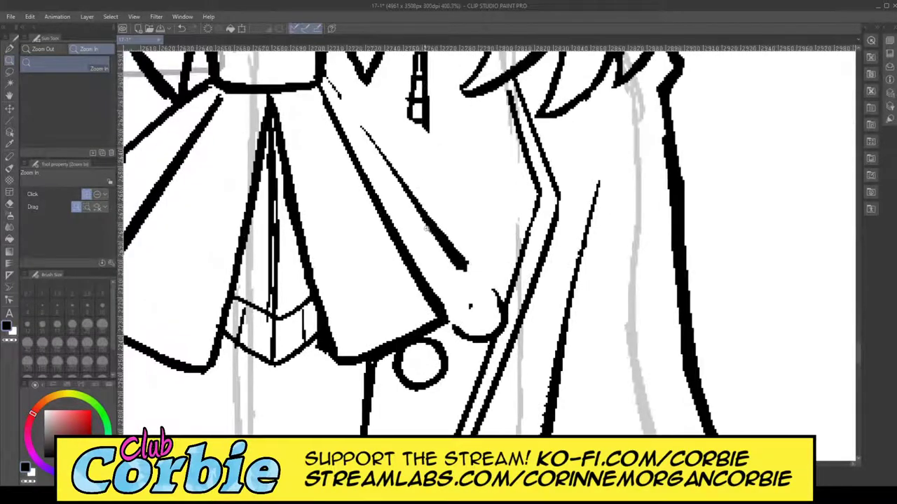
left_click(381, 245)
left_click(9, 49)
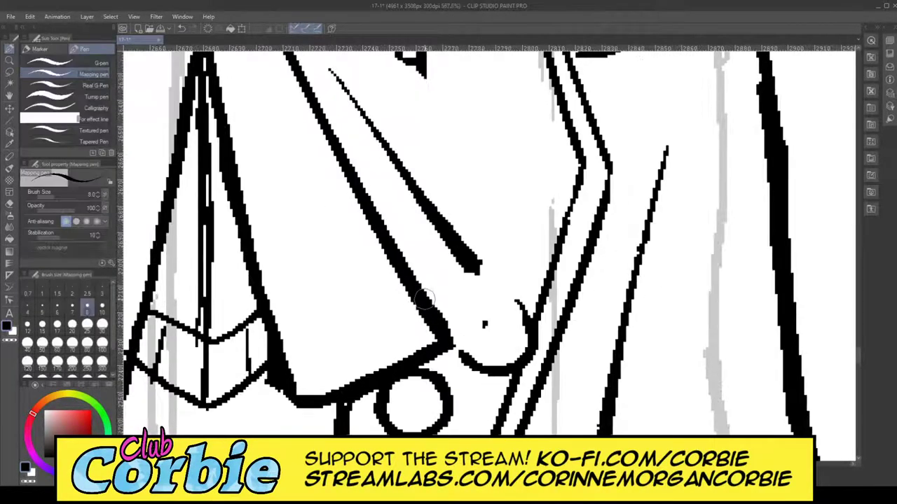
left_click_drag(425, 306, 463, 278)
left_click_drag(437, 307, 474, 270)
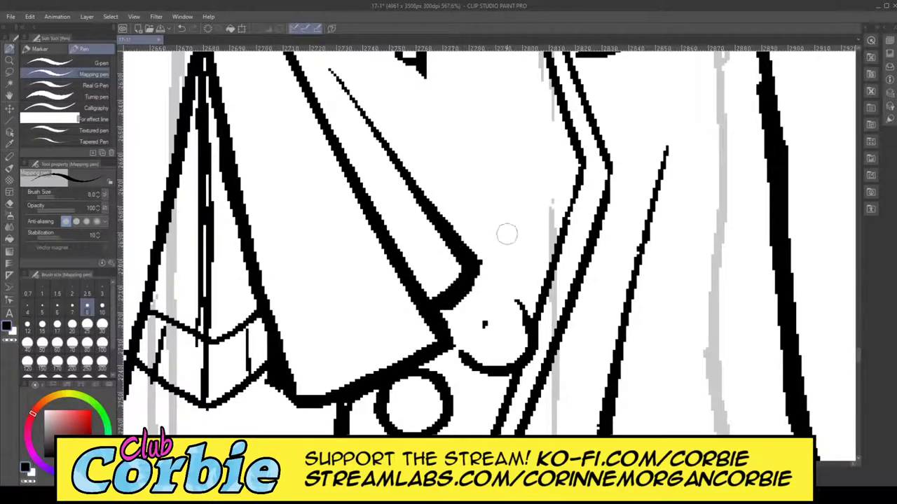
Step: Connect the outer fold's upper edge to the bow's knot and thicken it along its length with the Mapping pen
scroll(429, 161, "up", 3)
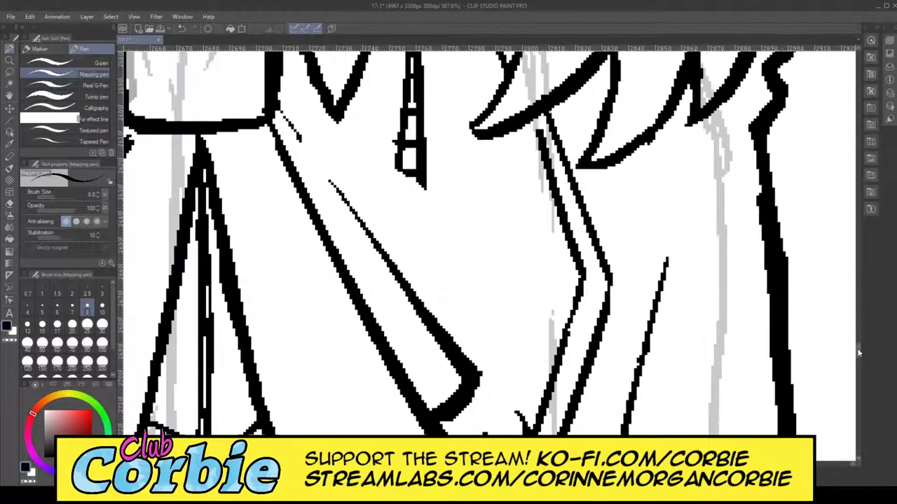
left_click_drag(275, 157, 368, 273)
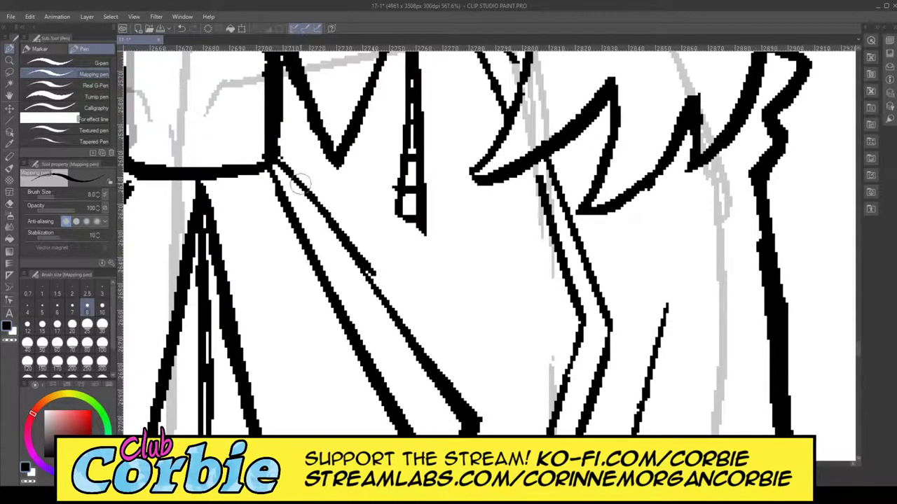
left_click_drag(302, 184, 423, 333)
left_click_drag(376, 280, 467, 409)
left_click_drag(282, 159, 371, 298)
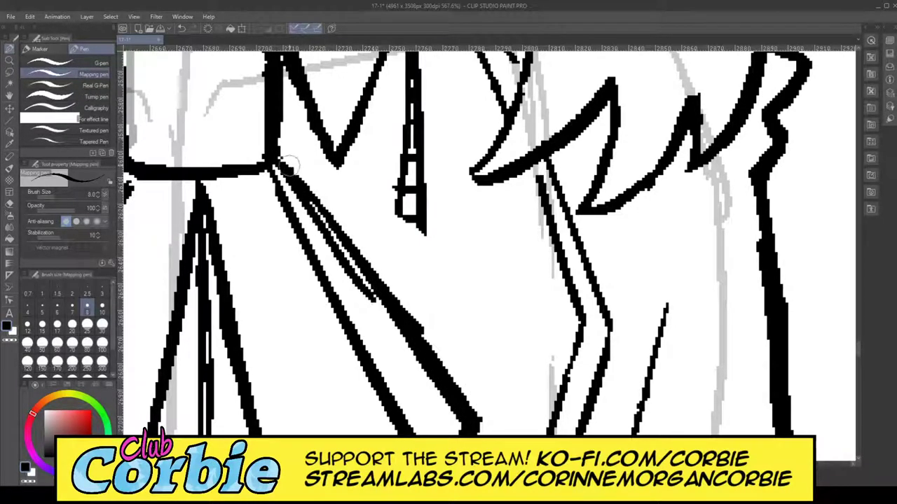
left_click_drag(290, 167, 367, 275)
left_click_drag(272, 158, 372, 289)
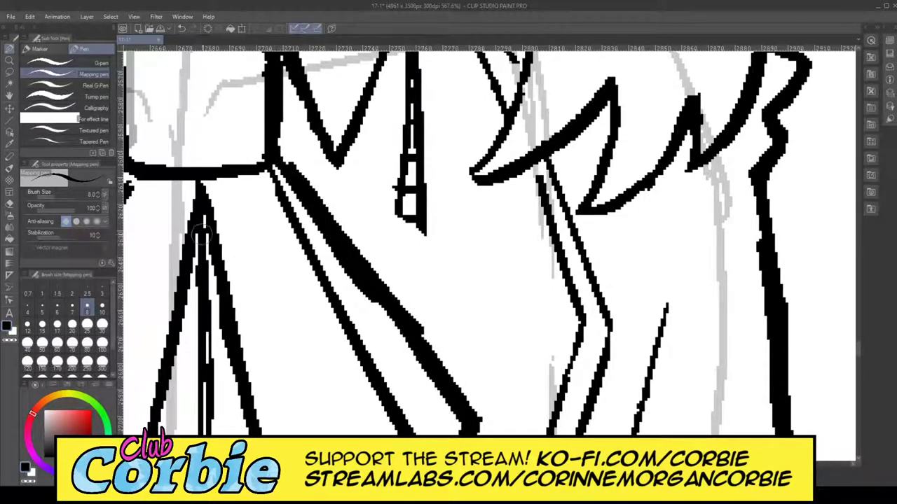
Step: Thin and smooth the outer fold's upper edge with the Snap eraser at size 8, tapering it toward the bow's knot
left_click(9, 203)
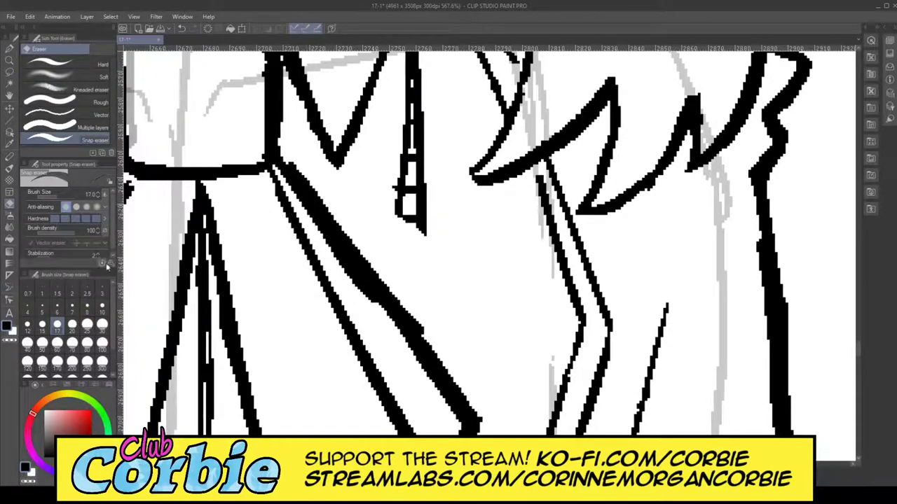
left_click(87, 306)
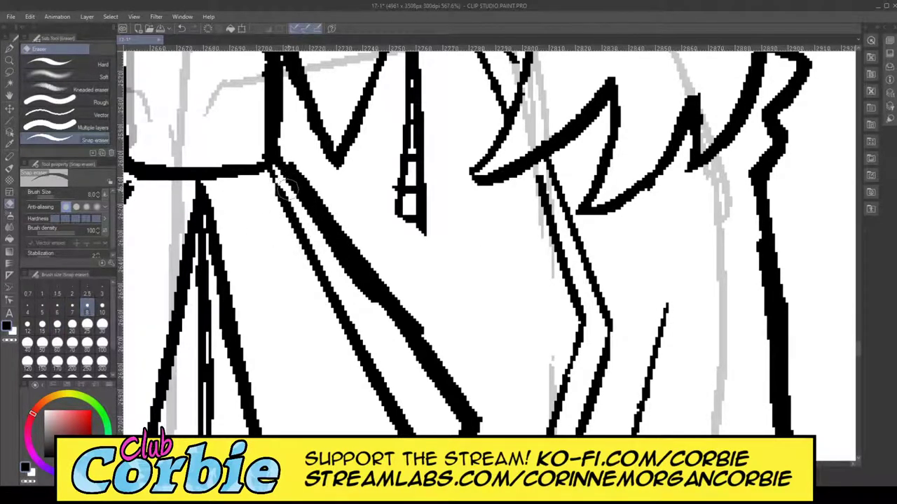
left_click_drag(280, 180, 361, 291)
left_click_drag(293, 170, 420, 323)
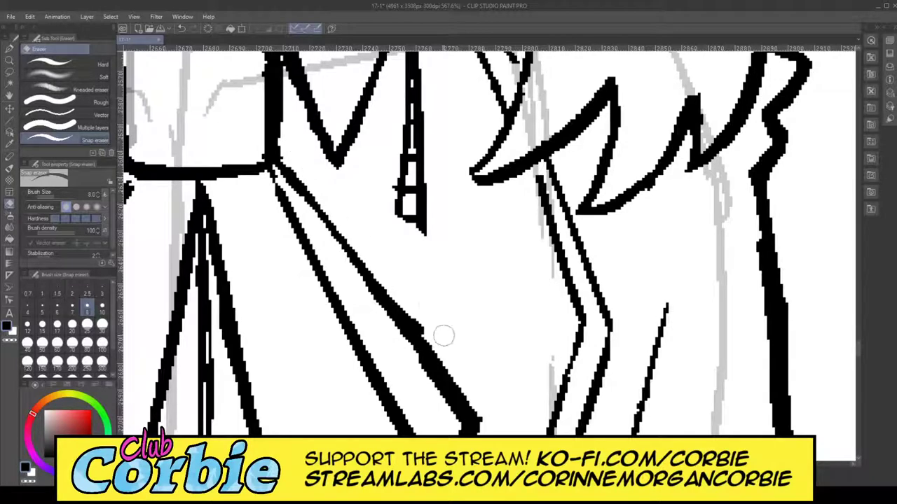
left_click_drag(383, 278, 459, 366)
left_click_drag(372, 256, 472, 379)
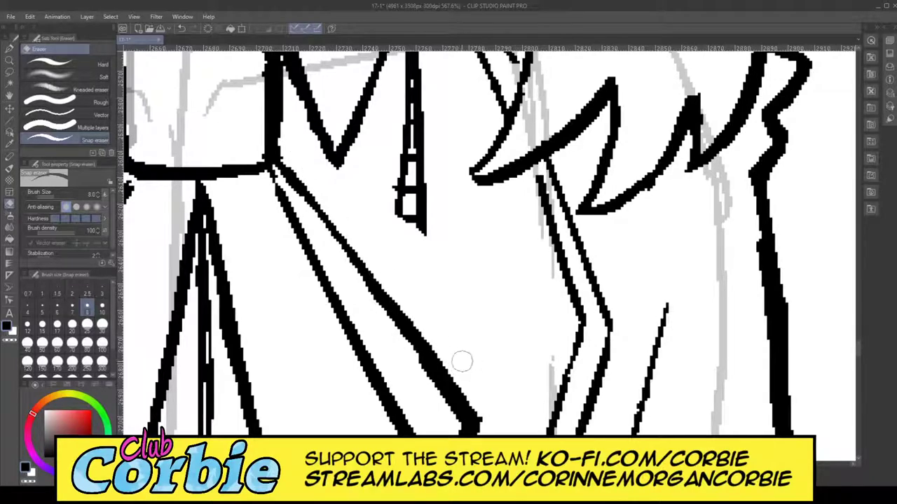
Step: Erase the remaining ring and stray marks between the bow and the jacket lapel on the drawing's right side
left_click(9, 61)
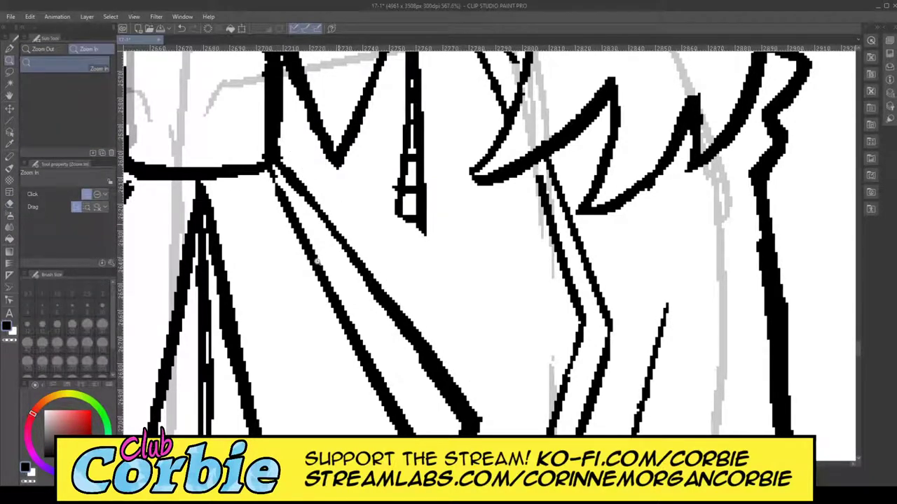
left_click_drag(337, 190, 341, 266)
left_click_drag(416, 349, 470, 310)
left_click_drag(433, 382, 403, 386)
left_click_drag(357, 232, 288, 323)
left_click_drag(372, 146, 385, 133)
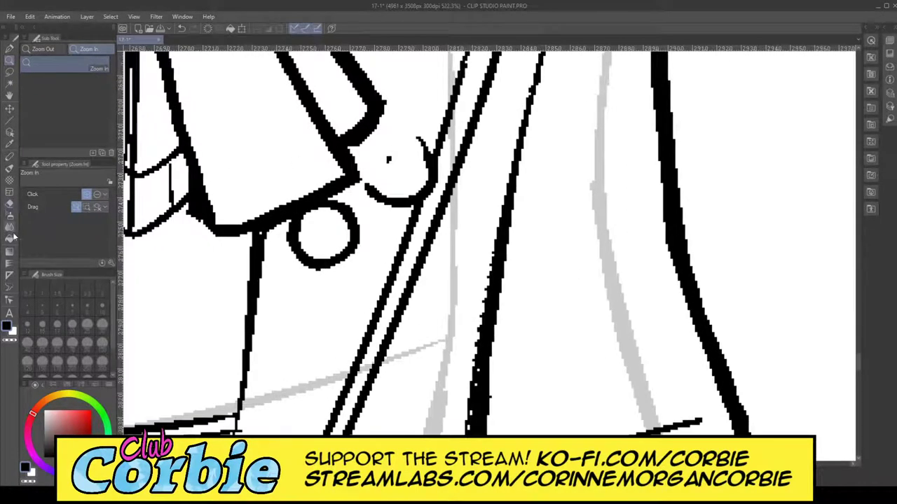
left_click(10, 203)
mouse_move(309, 235)
left_mouse_down()
mouse_move(345, 199)
mouse_move(281, 238)
mouse_move(347, 211)
mouse_move(352, 238)
mouse_move(304, 286)
mouse_move(277, 281)
mouse_move(393, 142)
mouse_move(352, 253)
mouse_move(363, 197)
mouse_move(412, 130)
mouse_move(379, 228)
mouse_move(426, 125)
mouse_move(386, 225)
mouse_move(429, 124)
left_mouse_up()
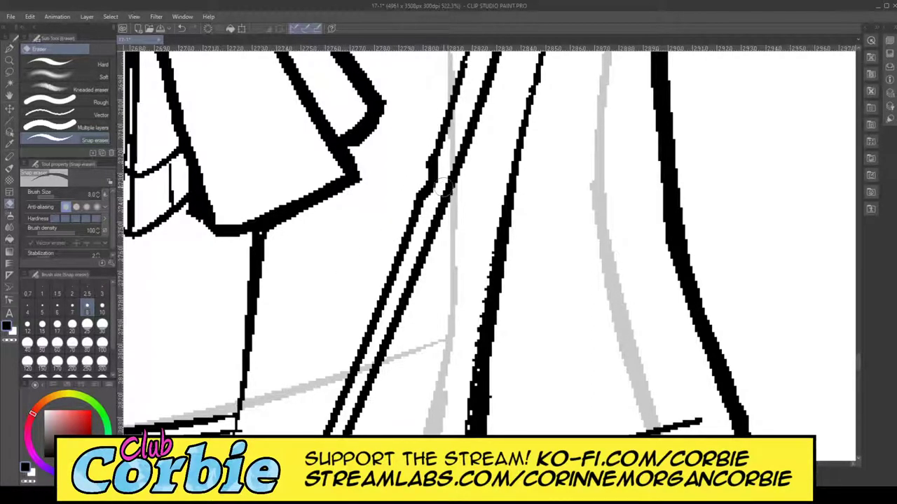
Step: Thicken the upper edge of the bow's outer fold from the knot toward its tip with the Mapping pen at size 8
left_click(9, 62)
left_click_drag(429, 210, 259, 315)
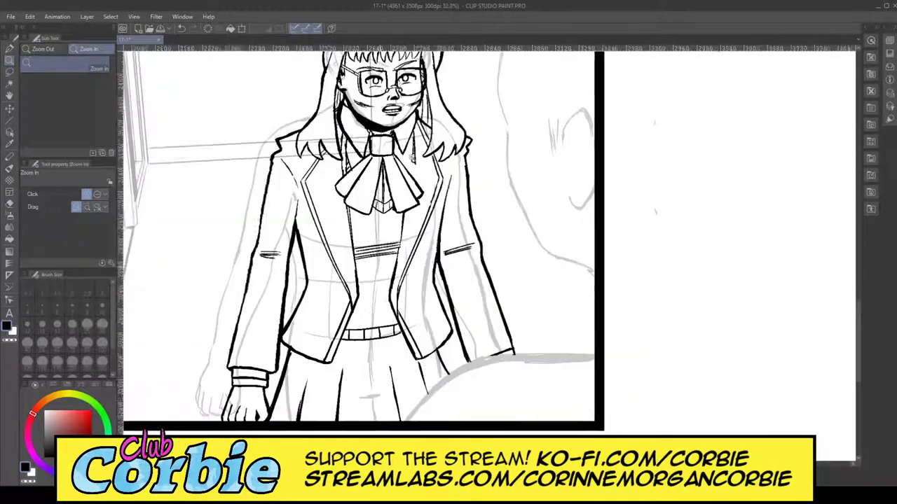
left_click_drag(419, 147, 433, 195)
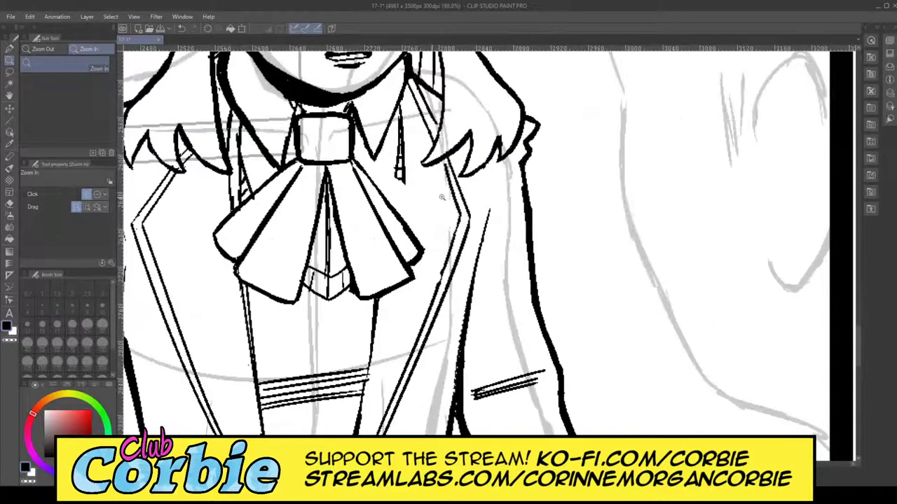
scroll(442, 197, "up", 3)
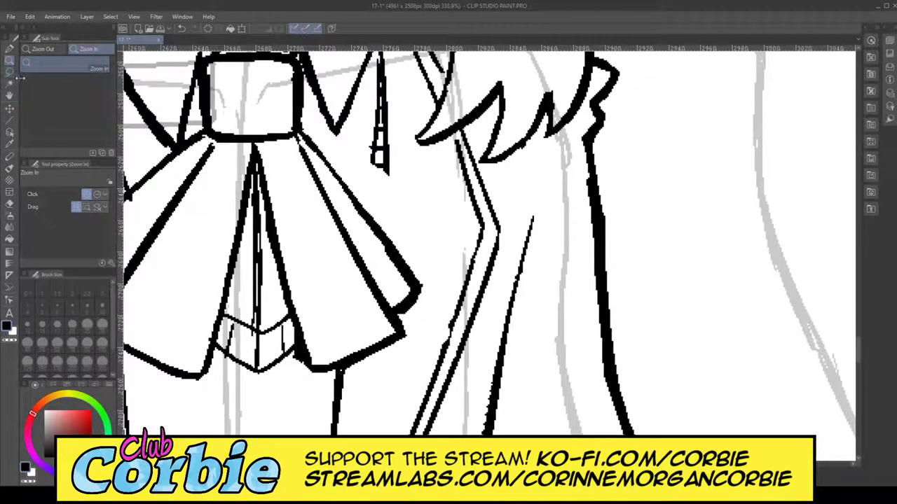
left_click(10, 49)
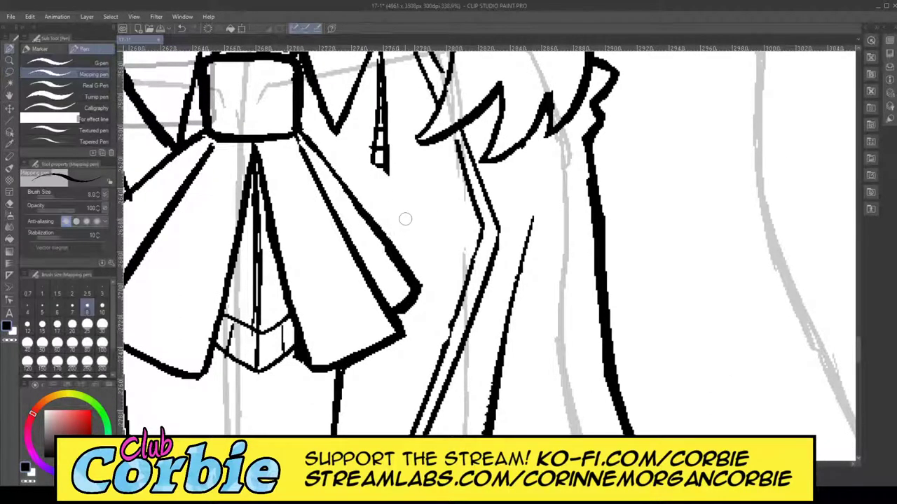
left_click_drag(294, 139, 371, 254)
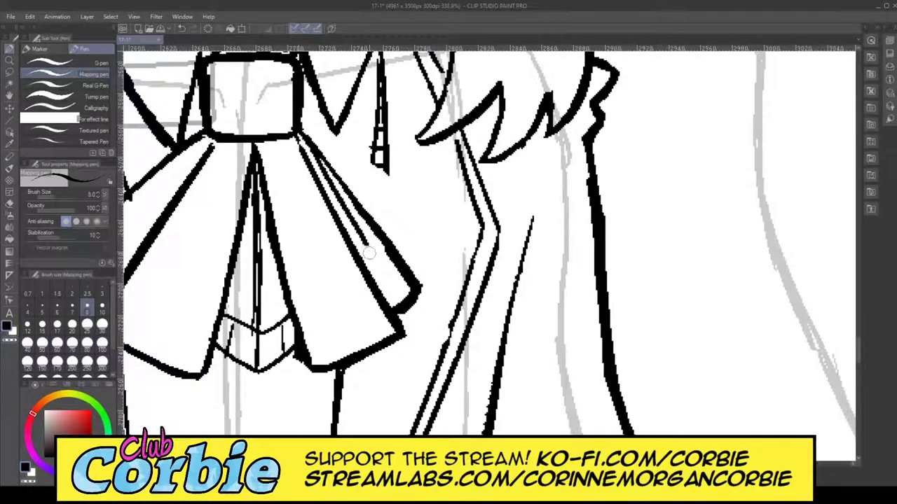
key("ctrl+z")
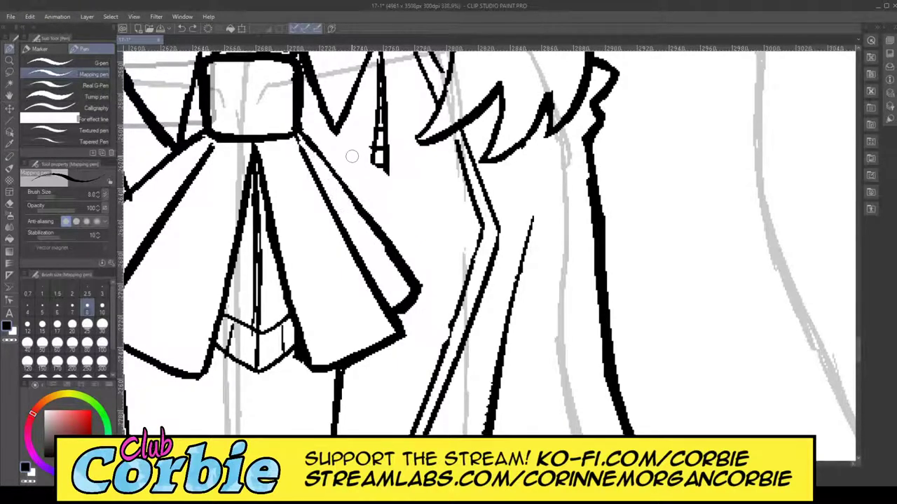
left_click_drag(337, 190, 390, 255)
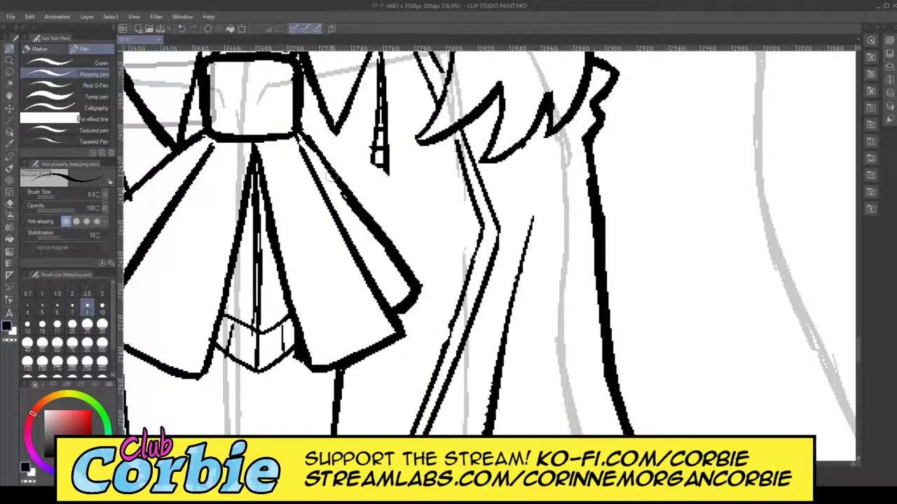
left_click_drag(305, 142, 358, 210)
Step: Ink two round badges, one above the other, between the bow's outer fold and the jacket lapel, and erase the stray mark above them
mouse_move(406, 304)
left_mouse_down()
mouse_move(430, 316)
mouse_move(449, 280)
mouse_move(417, 274)
mouse_move(441, 312)
left_mouse_up()
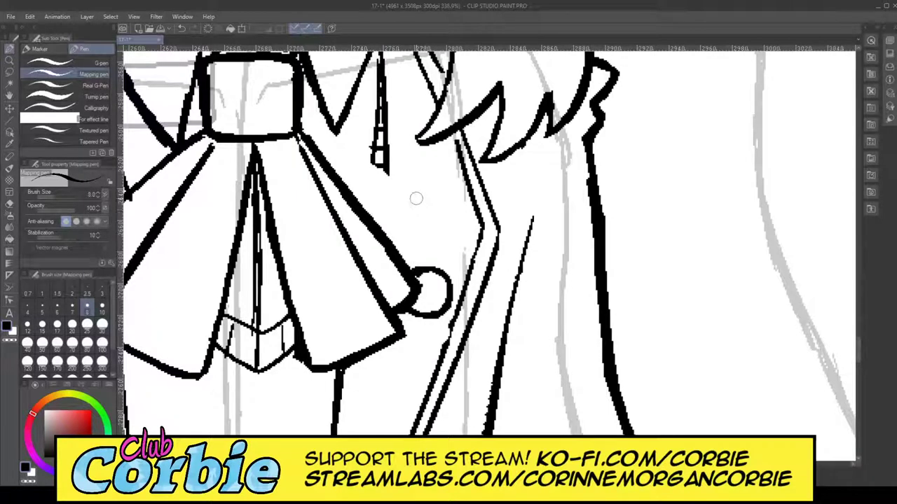
mouse_move(429, 199)
left_mouse_down()
mouse_move(417, 242)
mouse_move(392, 225)
mouse_move(412, 199)
mouse_move(403, 241)
mouse_move(421, 249)
mouse_move(439, 230)
mouse_move(431, 207)
mouse_move(409, 200)
left_mouse_up()
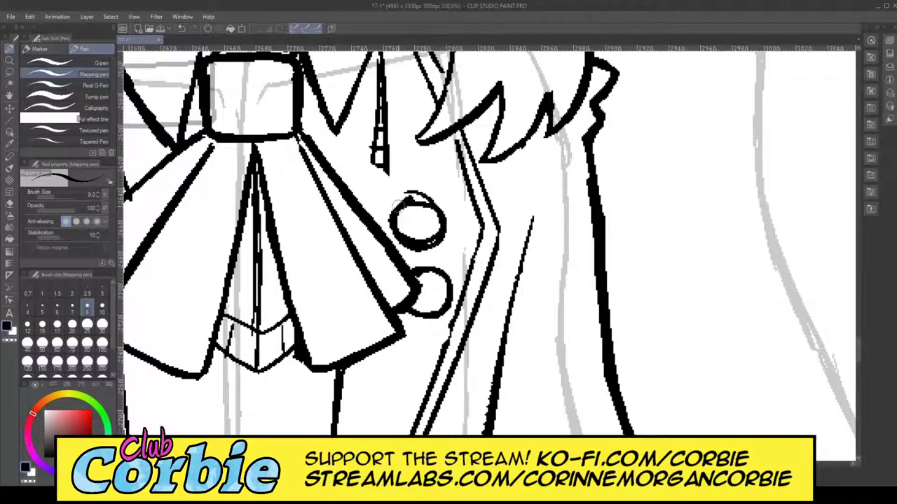
left_click_drag(399, 218, 426, 200)
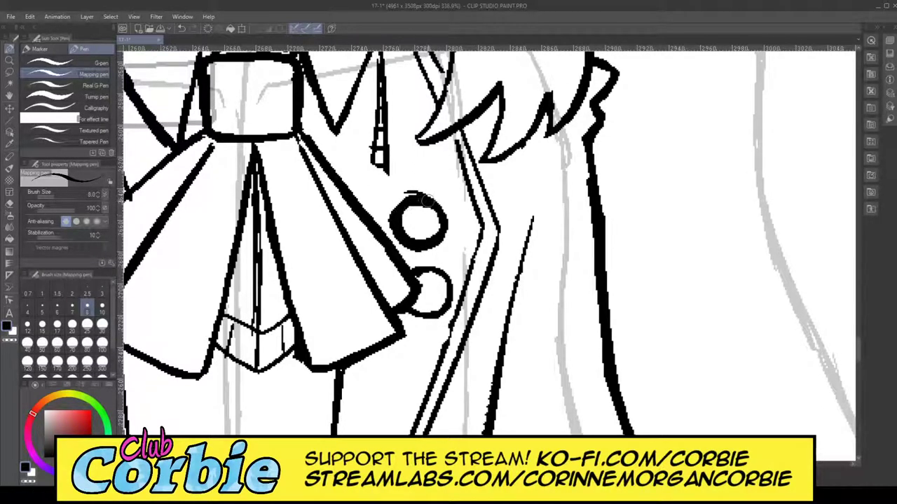
left_click(11, 203)
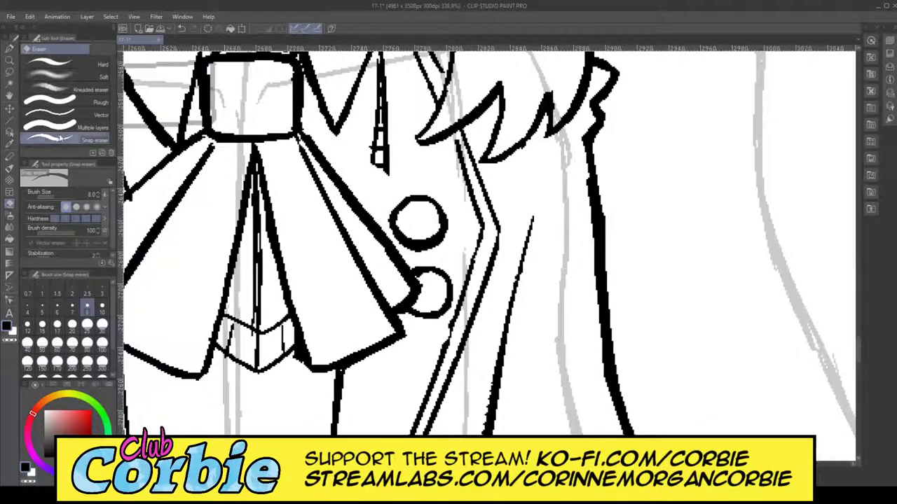
Step: Extend the segmented strand below the collar down to the bow with two lines and cross-marks, and trim the upper badge's lower outline
left_click(9, 48)
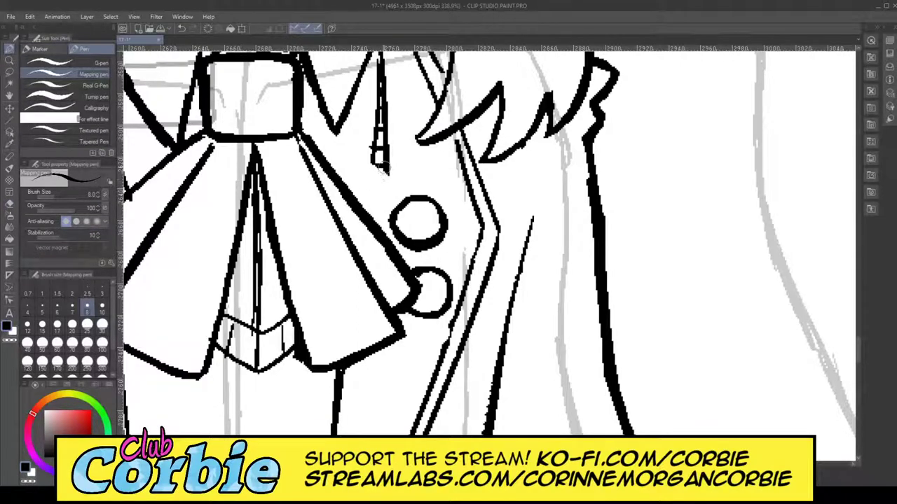
left_click_drag(384, 168, 372, 216)
left_click_drag(375, 157, 364, 210)
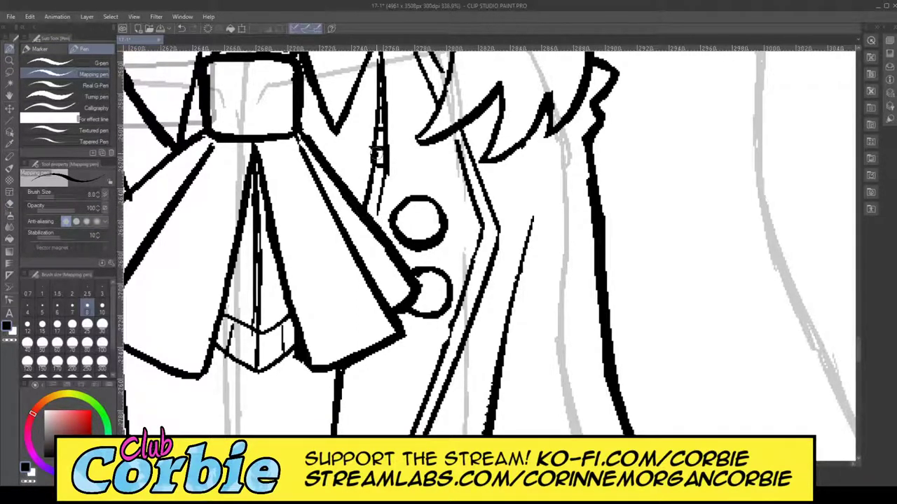
left_click_drag(382, 171, 369, 227)
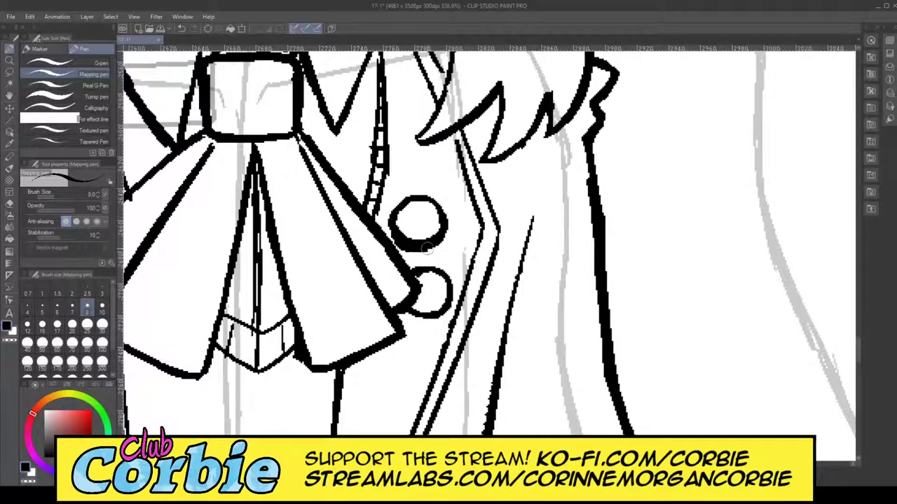
left_click(9, 203)
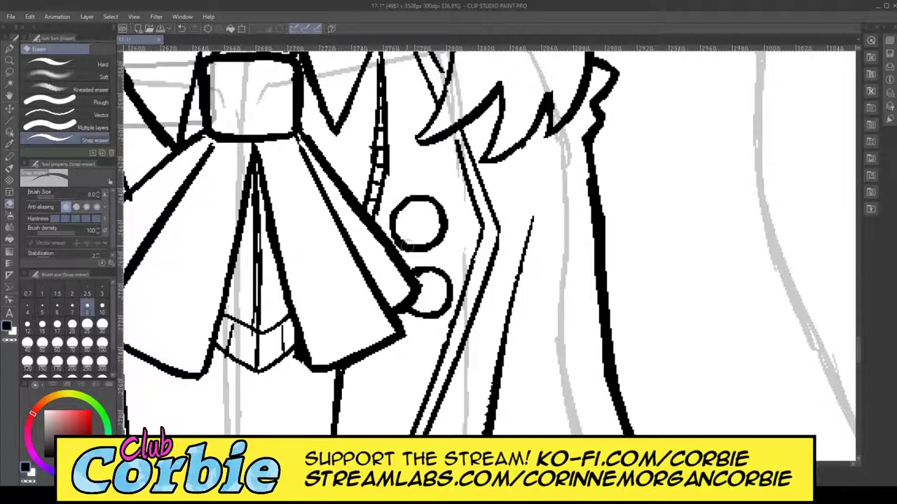
Step: Ink two small round buttons at the waist along the jacket's front edge on the drawing's left side with the Mapping pen
left_click(10, 61)
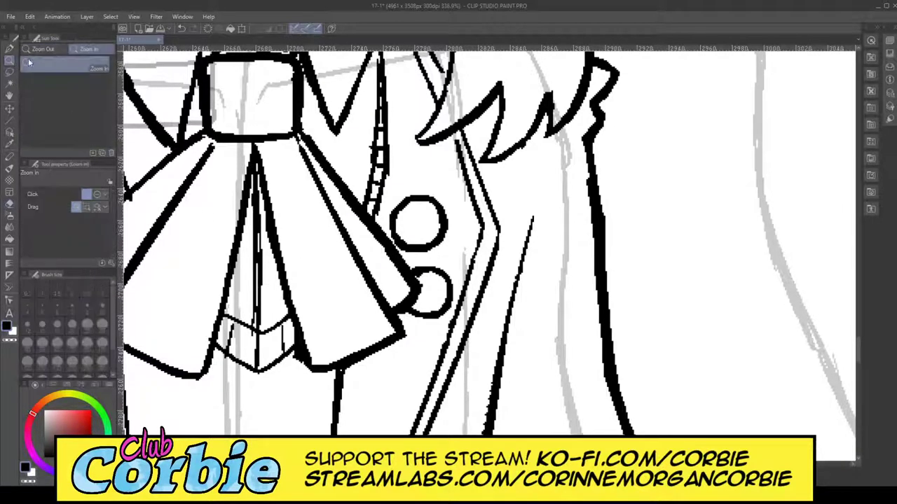
left_click_drag(427, 180, 362, 241)
left_click(396, 192)
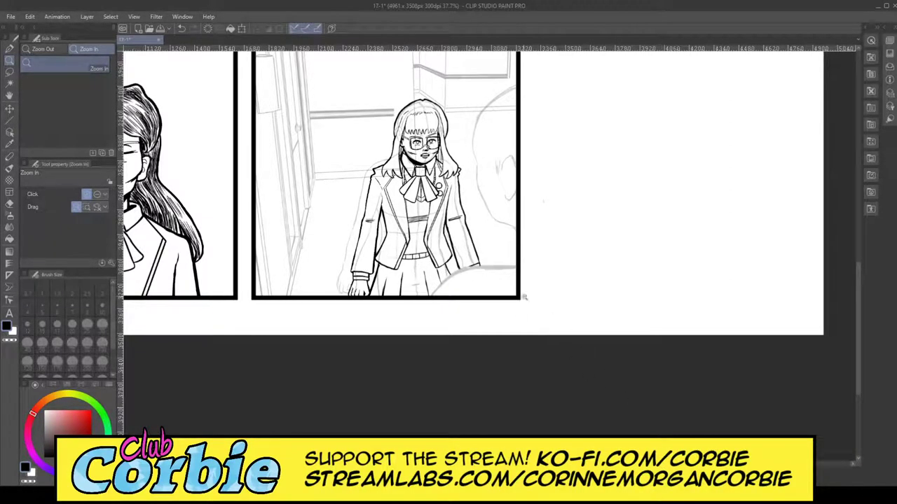
left_click_drag(427, 164, 440, 164)
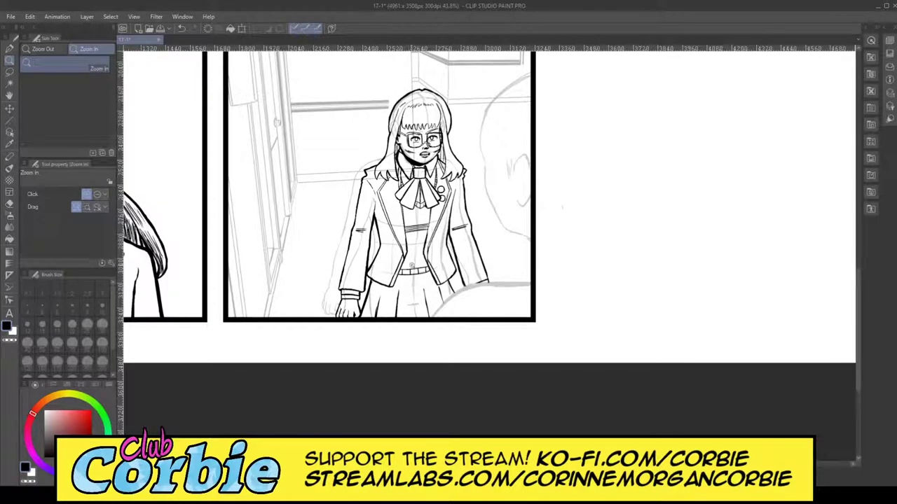
left_click_drag(412, 265, 429, 242)
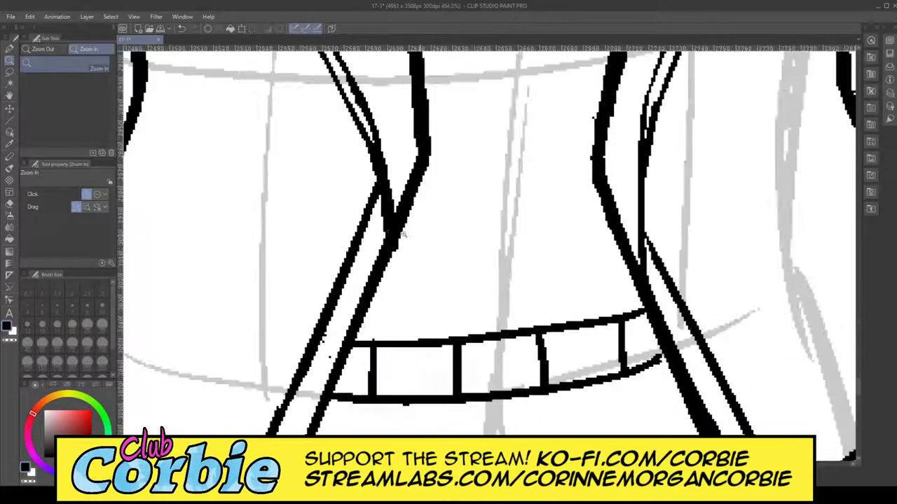
left_click(9, 49)
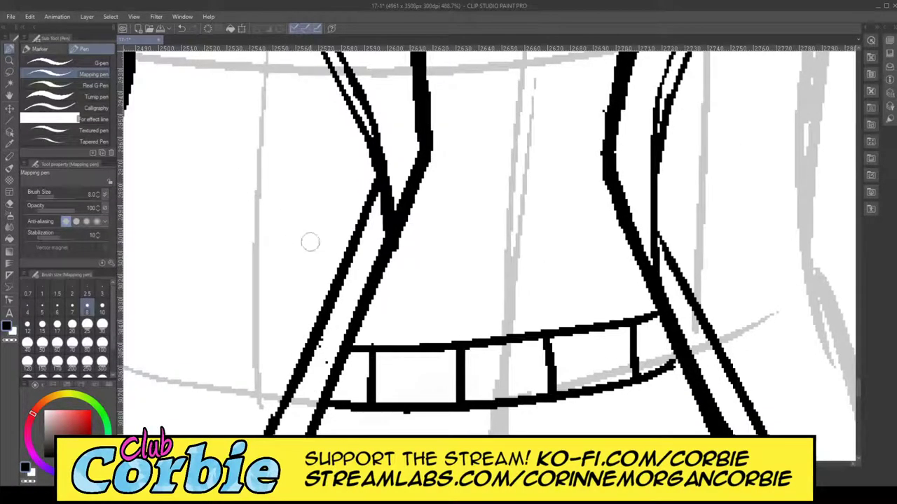
mouse_move(363, 179)
left_mouse_down()
mouse_move(336, 184)
mouse_move(347, 218)
mouse_move(334, 211)
left_mouse_up()
mouse_move(338, 176)
left_mouse_down()
mouse_move(370, 185)
mouse_move(336, 177)
mouse_move(328, 201)
mouse_move(347, 220)
left_mouse_up()
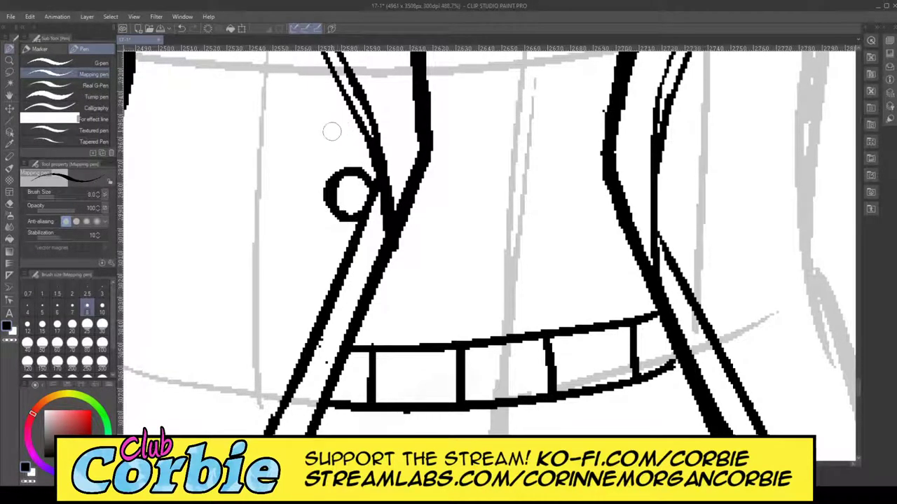
mouse_move(354, 144)
left_mouse_down()
mouse_move(340, 146)
mouse_move(324, 112)
mouse_move(350, 98)
mouse_move(356, 126)
left_mouse_up()
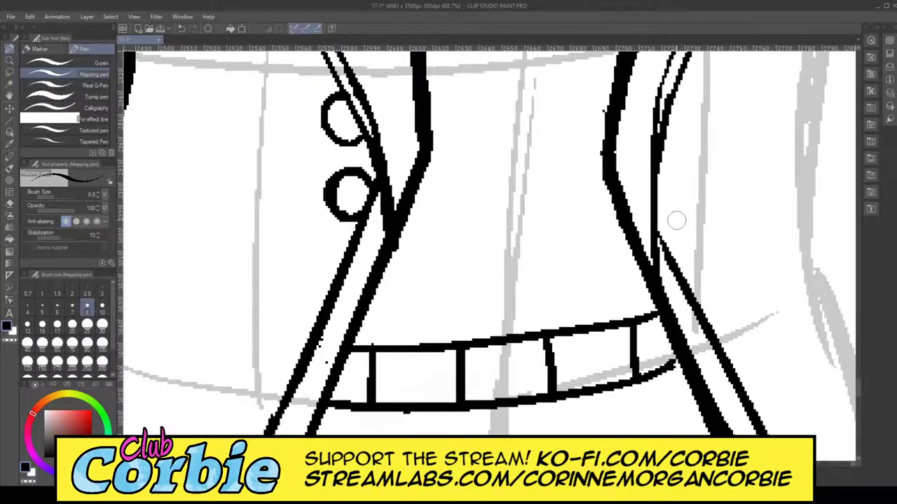
Step: Ink a matching round button at the waist beside the jacket's opposite front edge and thicken its outline
left_click_drag(676, 223, 702, 203)
left_click_drag(671, 176, 658, 186)
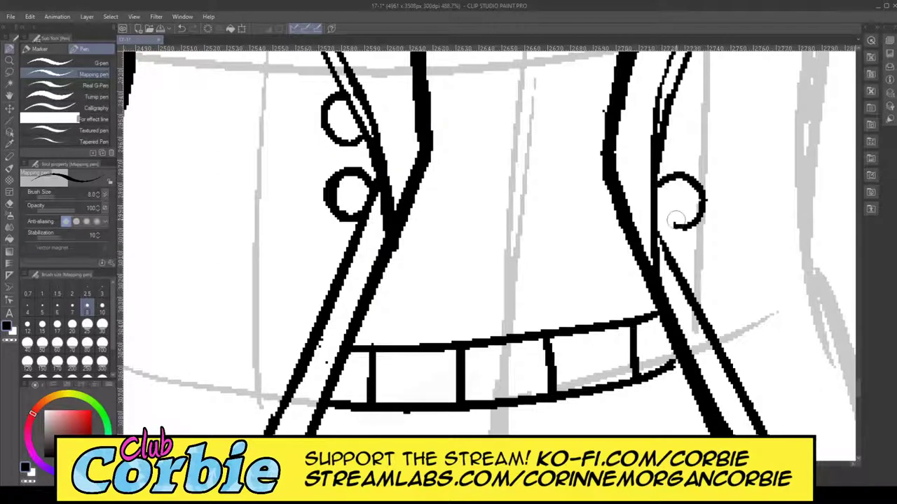
mouse_move(676, 225)
left_mouse_down()
mouse_move(653, 208)
mouse_move(665, 224)
mouse_move(686, 217)
mouse_move(696, 199)
mouse_move(662, 180)
left_mouse_up()
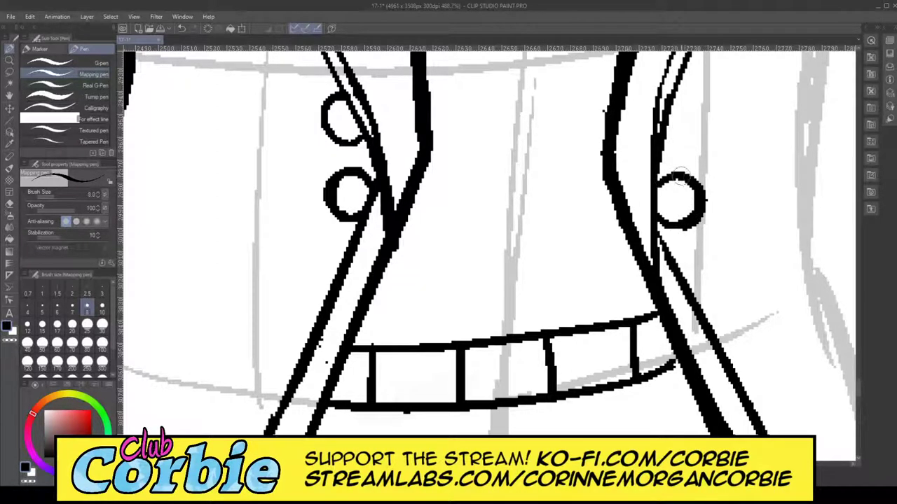
Step: Thicken the skirt's side line where it meets the jacket hem on the drawing's left side with the Mapping pen
left_click(9, 61)
left_click_drag(456, 233, 239, 294)
left_click_drag(487, 134, 531, 434)
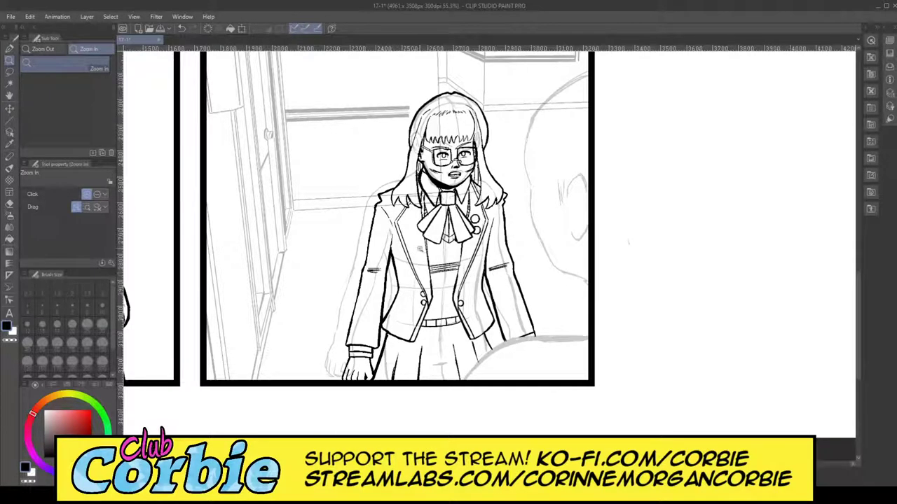
left_click(401, 245)
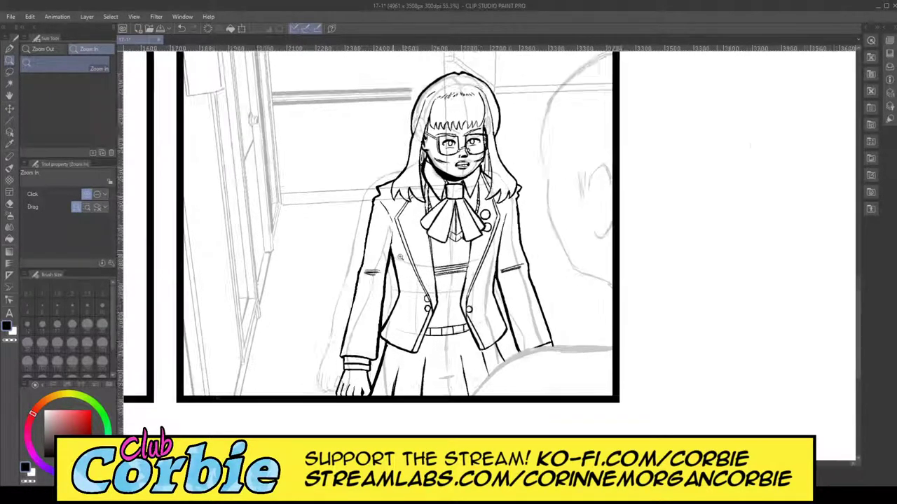
left_click(401, 254)
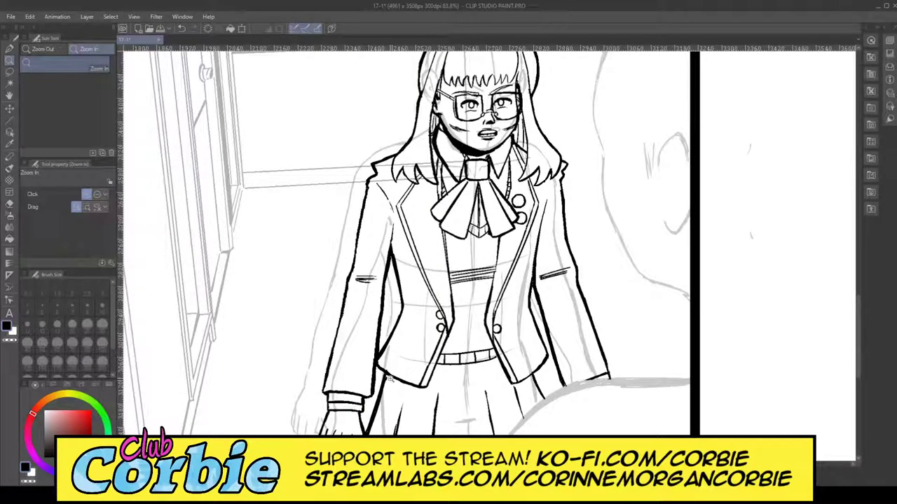
left_click_drag(390, 377, 434, 378)
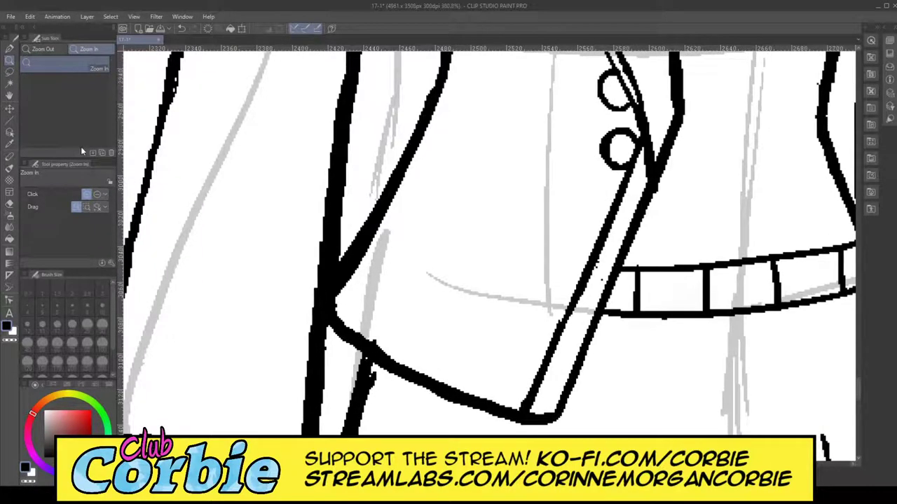
left_click(10, 49)
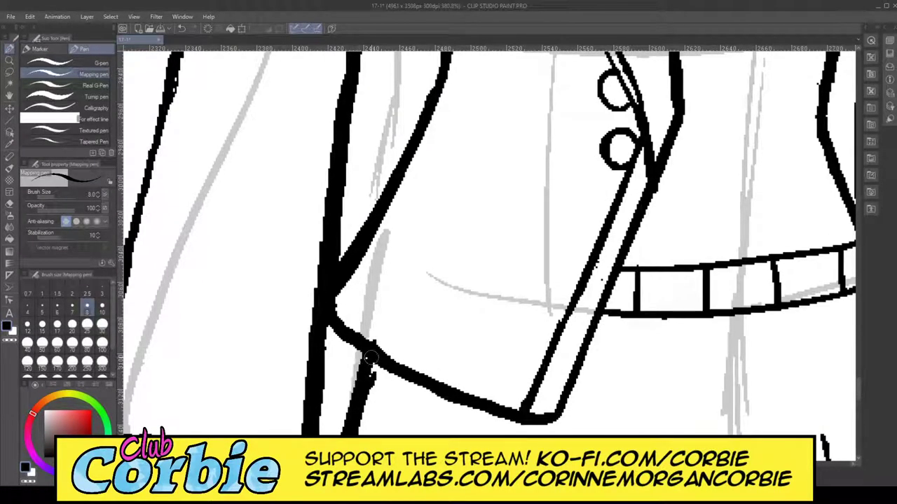
left_click_drag(371, 358, 373, 377)
Step: Erase the short hem line joining the sleeve's inner edge to the shirt cuff on the drawing's left side with the Snap eraser
left_click(11, 60)
left_click_drag(313, 265, 252, 160)
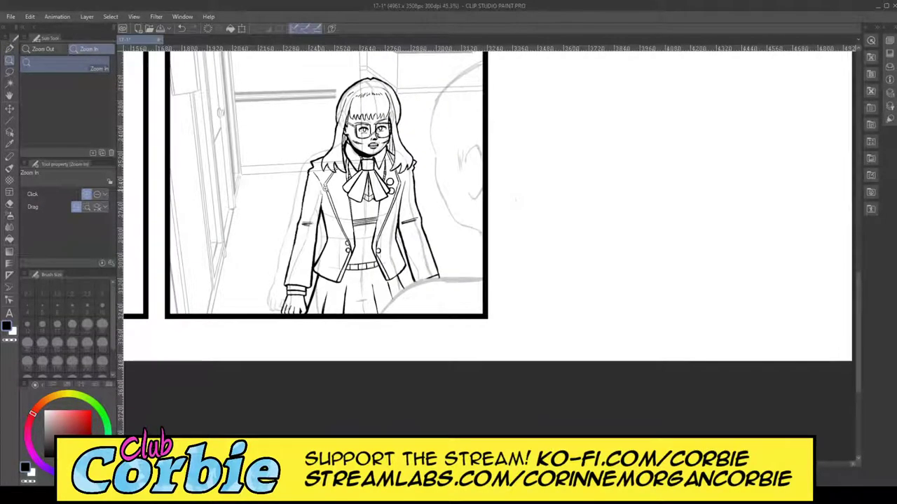
left_click_drag(324, 187, 351, 243)
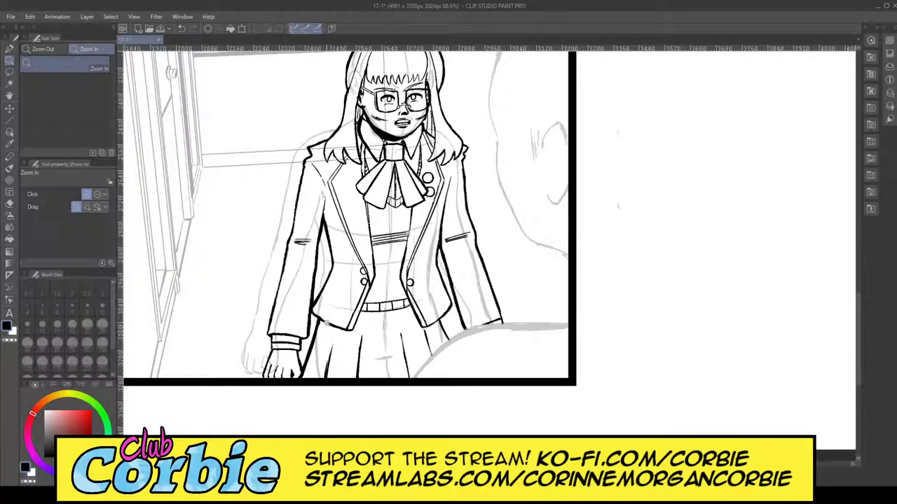
left_click(333, 320)
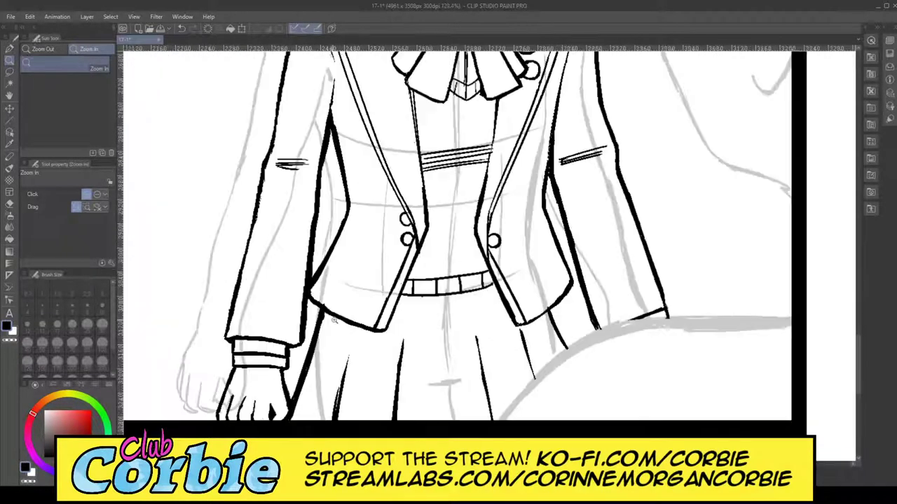
left_click(328, 333)
left_click(323, 343)
left_click(320, 353)
left_click(319, 353)
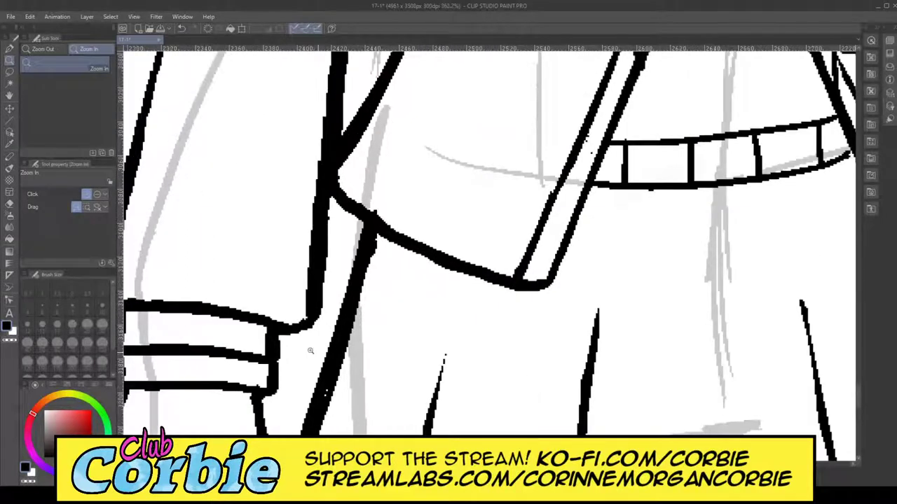
left_click(317, 356)
left_click(316, 359)
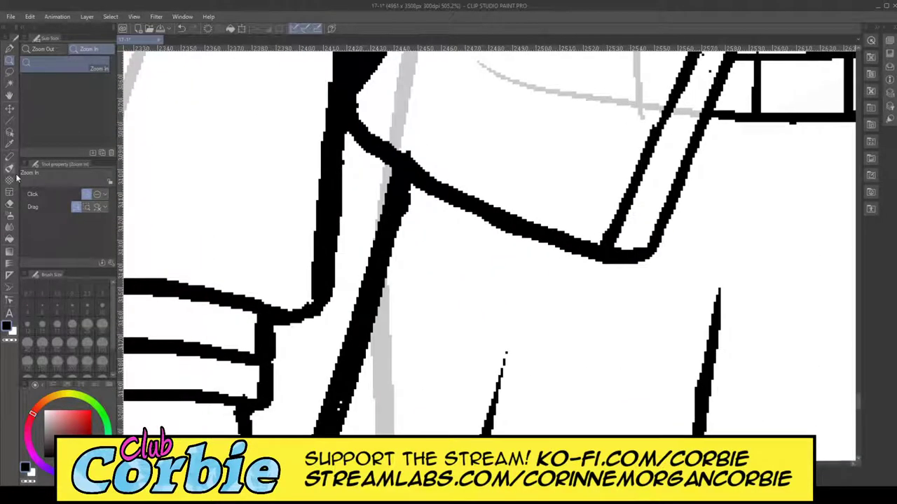
left_click(9, 203)
left_click_drag(264, 304, 299, 336)
left_click(10, 62)
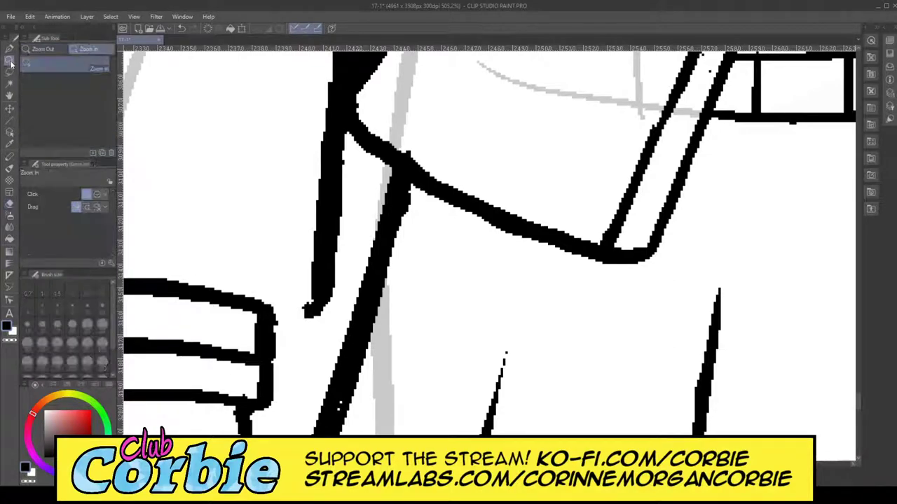
Step: Erase the ink joining the jacket's waist line and hem corner to the sleeve's inner edge on the drawing's left side with the Snap eraser
left_click_drag(357, 309, 210, 306)
left_click_drag(382, 242, 456, 247)
scroll(350, 312, "up", 2)
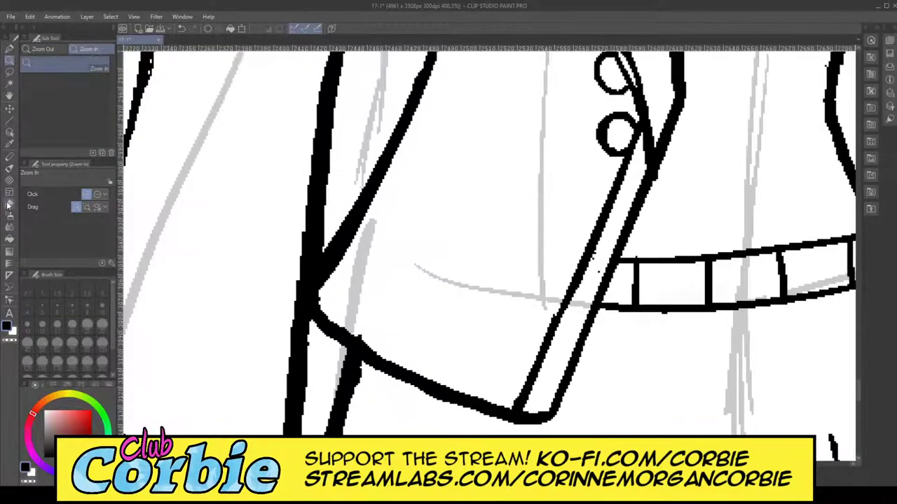
left_click(8, 206)
mouse_move(316, 334)
left_mouse_down()
mouse_move(330, 214)
mouse_move(316, 346)
mouse_move(333, 214)
mouse_move(327, 356)
mouse_move(348, 192)
mouse_move(326, 367)
left_mouse_up()
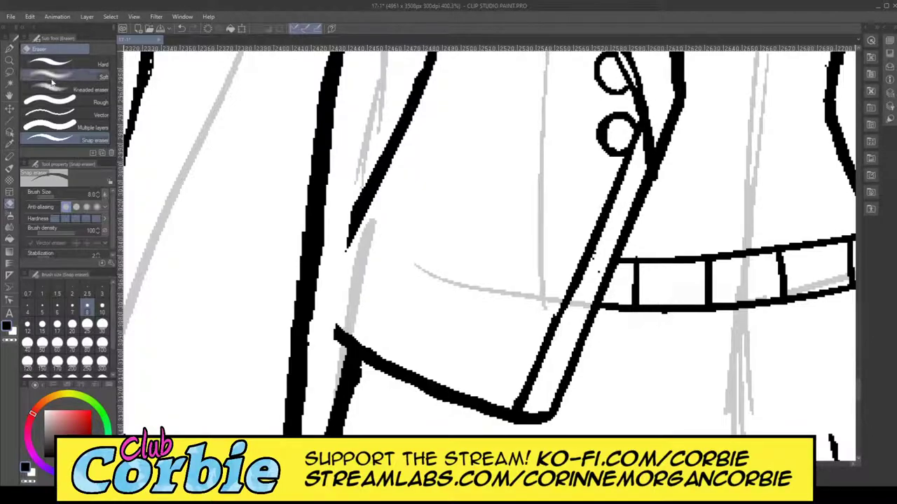
Step: Erase the upper end of the jacket's side line where it joins the sleeve at the armpit on the drawing's left side
left_click(9, 60)
left_click_drag(270, 248, 229, 287)
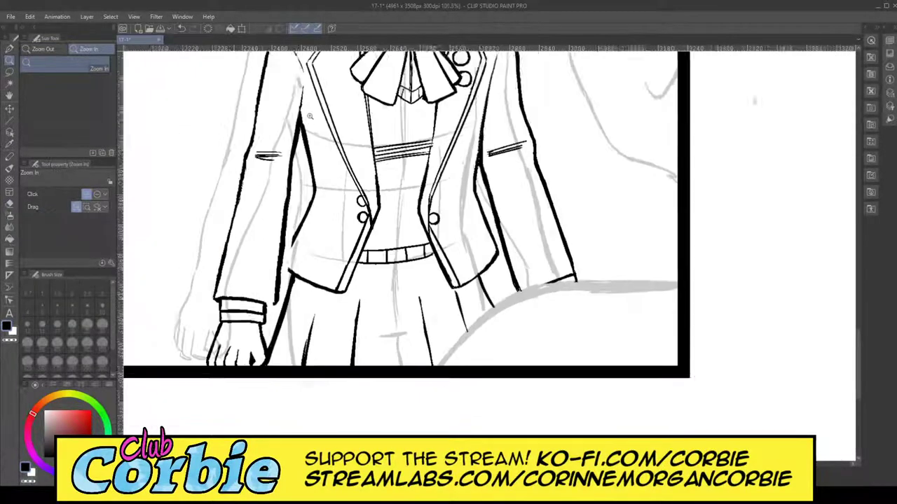
scroll(309, 115, "up", 8)
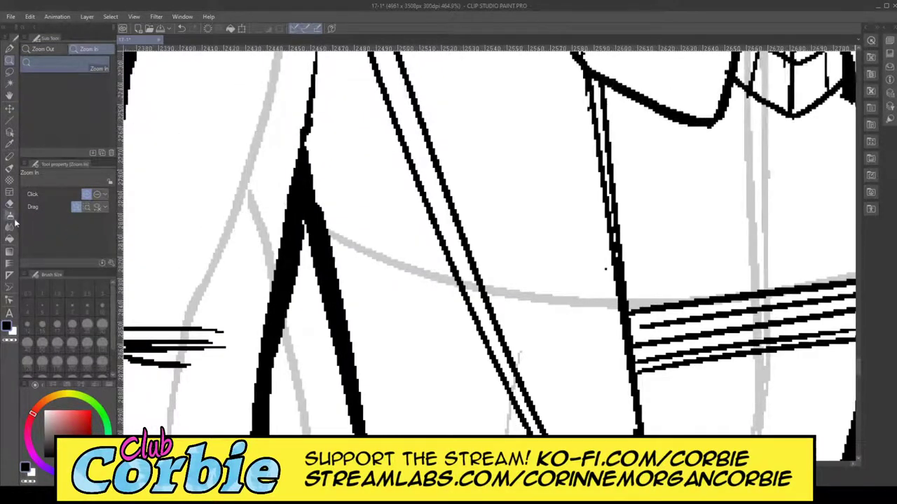
left_click(10, 204)
mouse_move(324, 206)
left_mouse_down()
mouse_move(308, 260)
mouse_move(317, 184)
mouse_move(313, 320)
left_mouse_up()
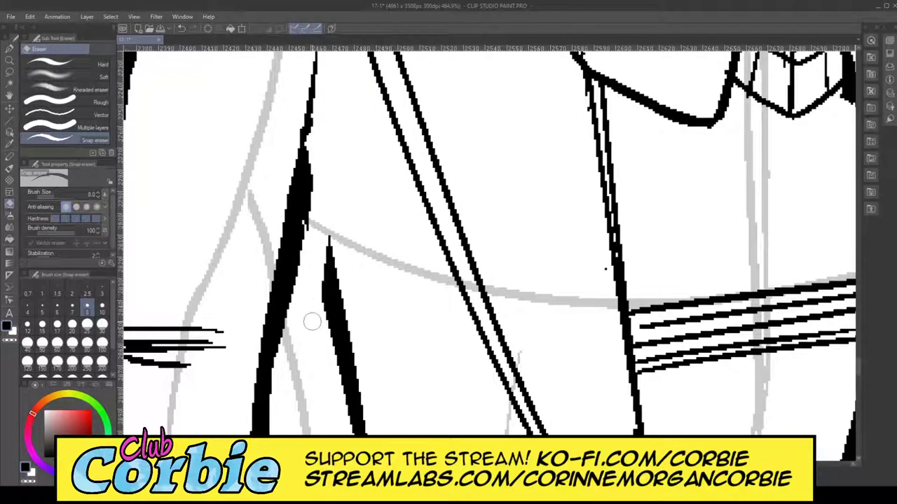
Step: Auto-select the sleeve's inner edge line on the drawing's left side and move it slightly toward the jacket body
left_click(11, 61)
left_click_drag(327, 205, 221, 221)
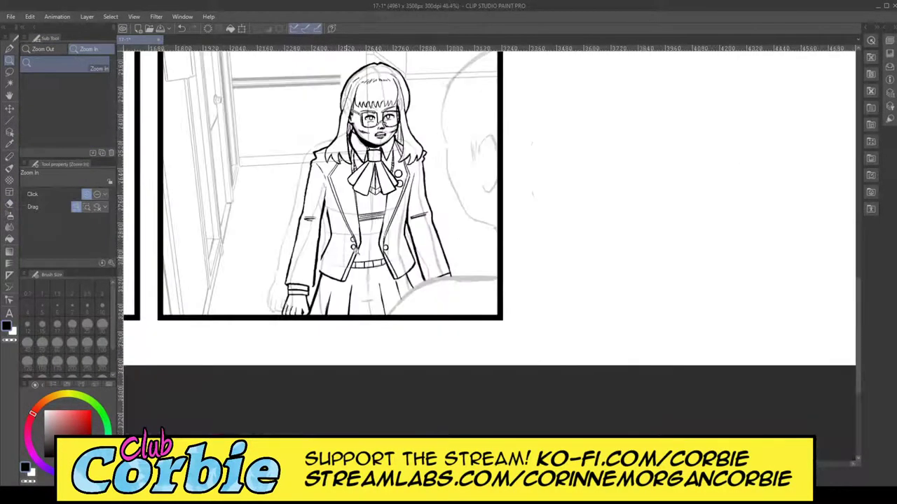
scroll(400, 263, "up", 3)
scroll(320, 244, "up", 4)
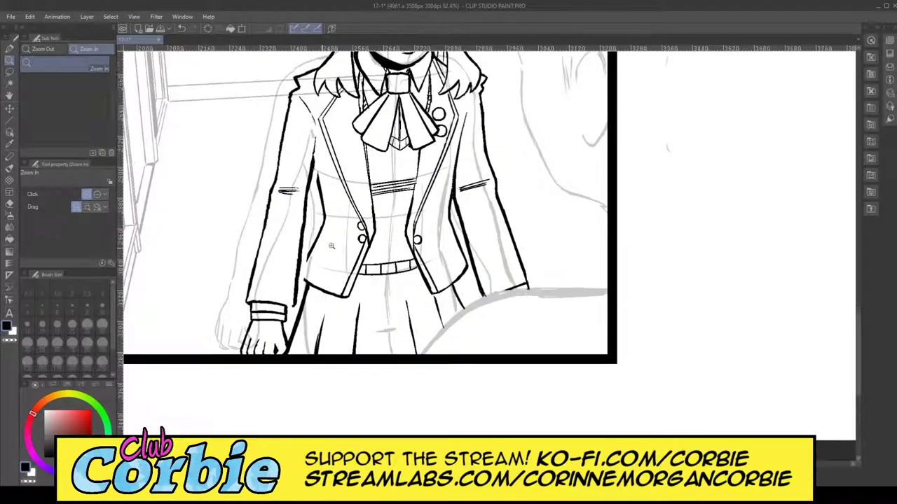
left_click(10, 84)
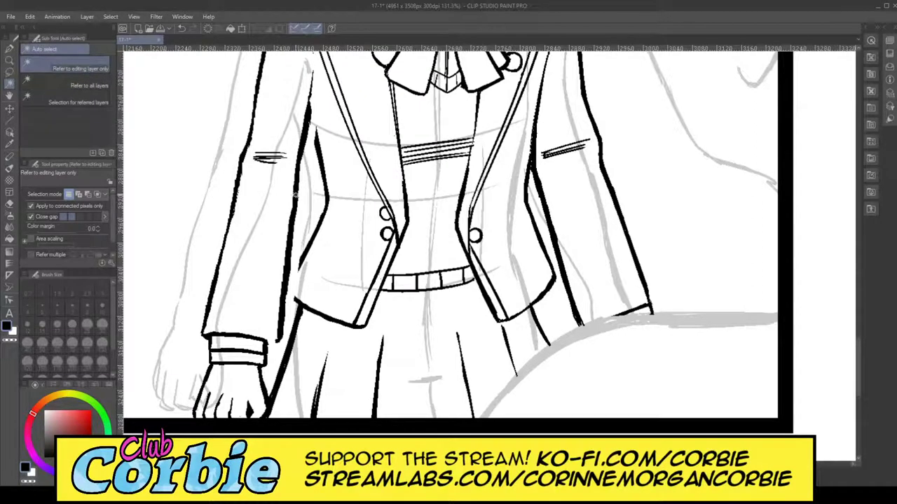
left_click(295, 195)
left_click(10, 107)
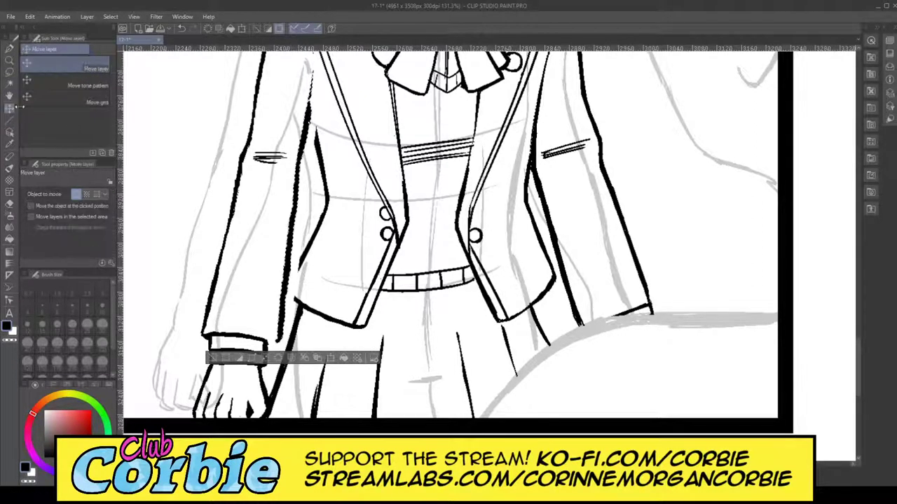
left_click_drag(294, 224, 306, 228)
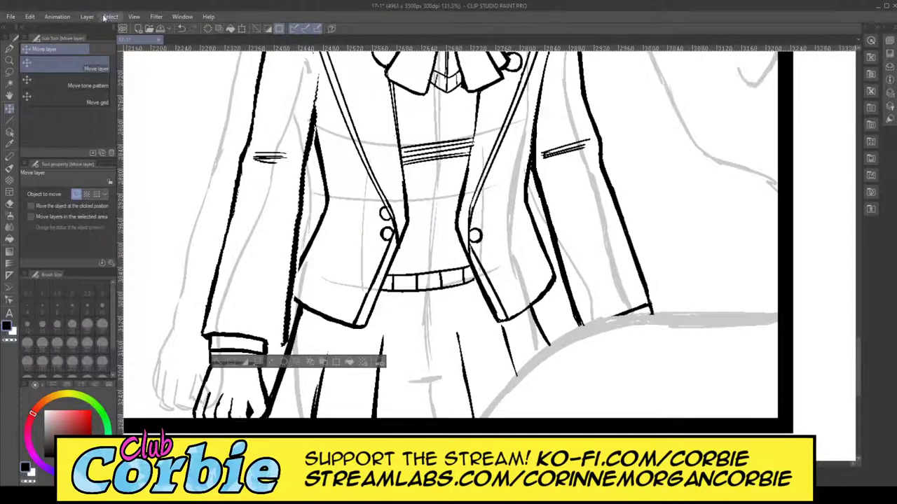
Step: Ink the sleeve hem from the shirt cuff to the sleeve's inner edge and extend the jacket hem to that edge with the Mapping pen
left_click(9, 65)
left_click_drag(295, 223, 279, 231)
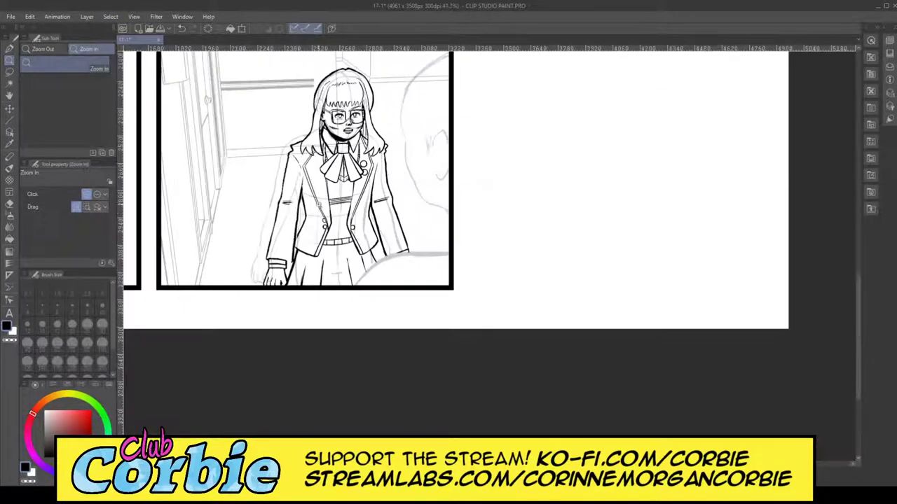
scroll(330, 217, "up", 5)
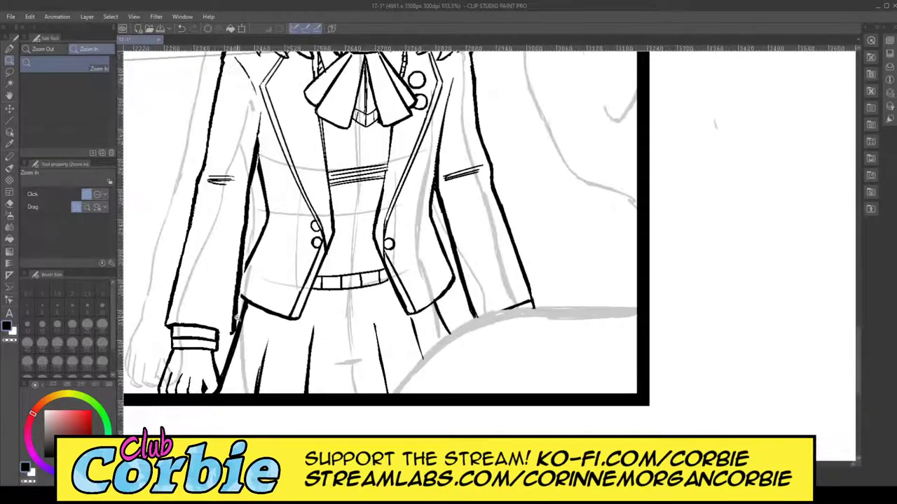
scroll(204, 341, "up", 8)
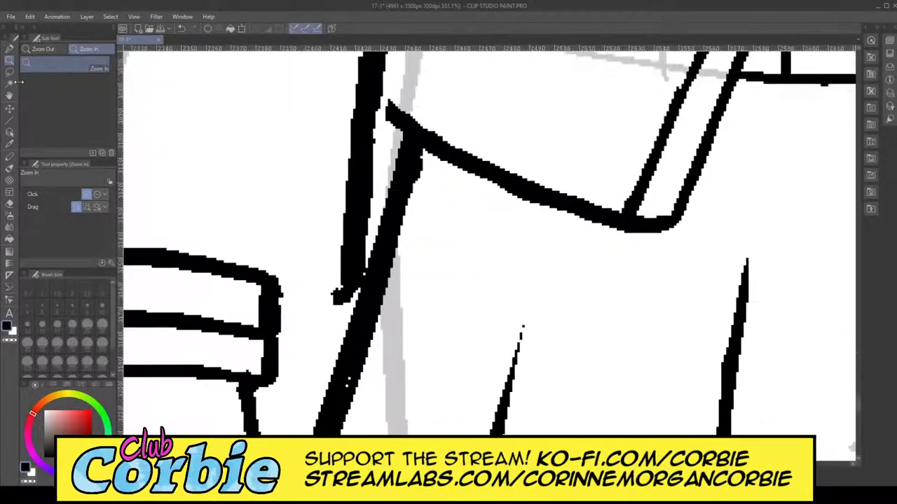
left_click(10, 49)
mouse_move(262, 298)
left_mouse_down()
mouse_move(338, 294)
mouse_move(271, 285)
mouse_move(338, 291)
left_mouse_up()
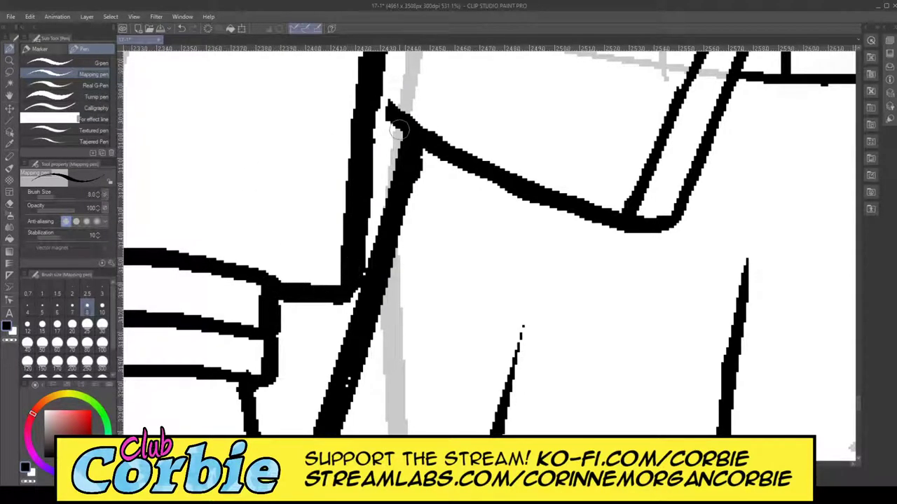
left_click_drag(393, 113, 379, 106)
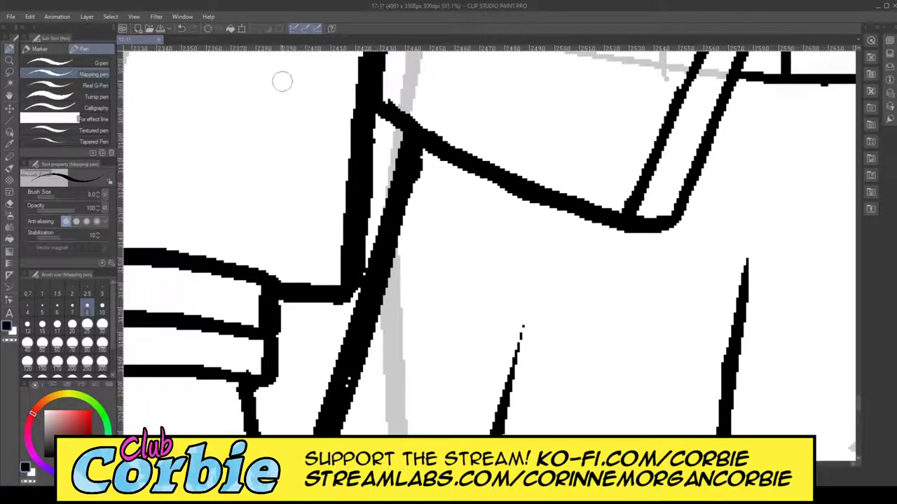
Step: Ink the armhole seam from the shoulder down to the armpit on the drawing's left side with the Mapping pen
left_click(10, 61)
left_click_drag(272, 226, 130, 302)
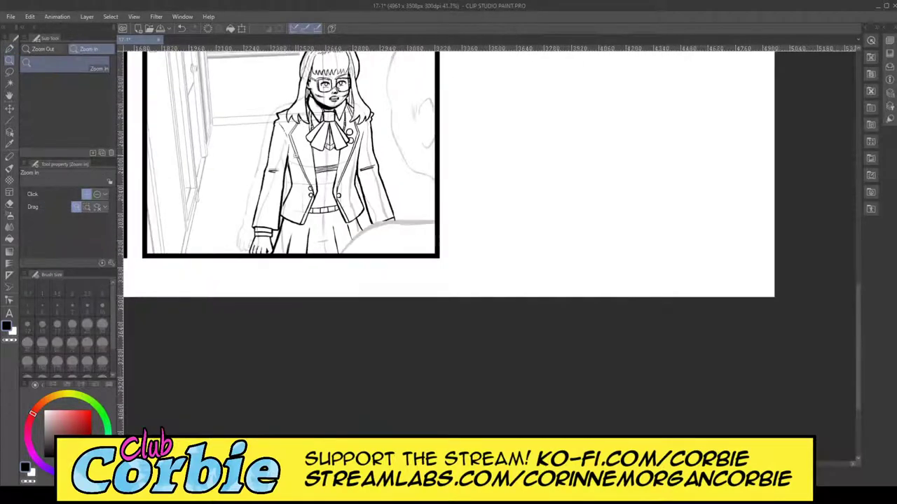
scroll(284, 159, "up", 4)
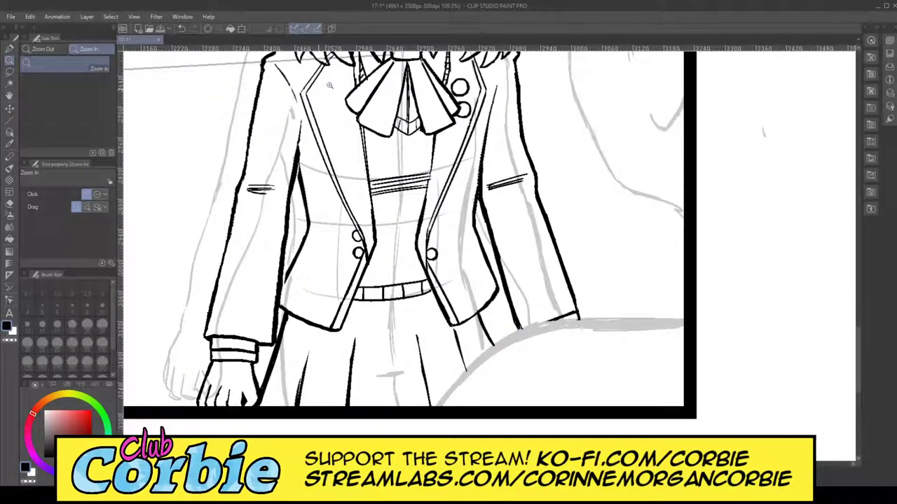
scroll(283, 124, "up", 1)
scroll(281, 151, "up", 2)
key("p")
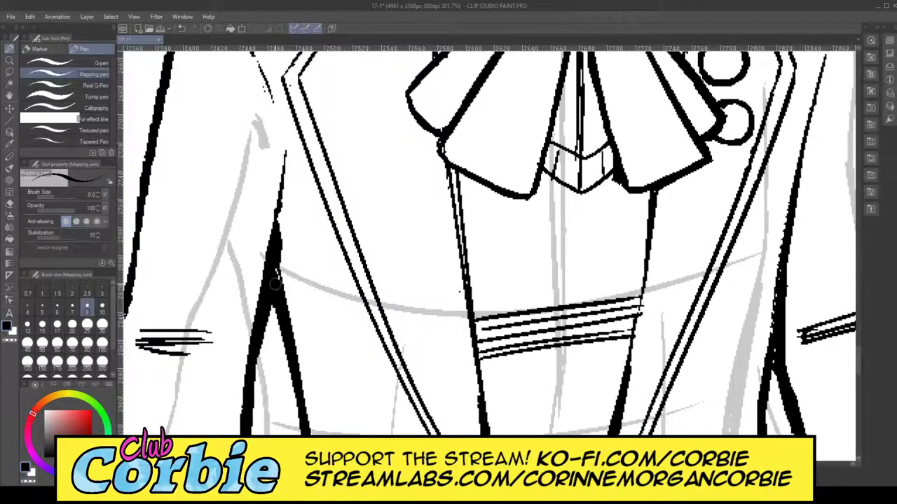
left_click_drag(268, 131, 277, 291)
mouse_move(274, 211)
left_mouse_down()
mouse_move(254, 58)
mouse_move(265, 134)
left_mouse_up()
Step: Erase the stray strokes beside the armhole seam on the drawing's left side with the Snap eraser
left_click(9, 203)
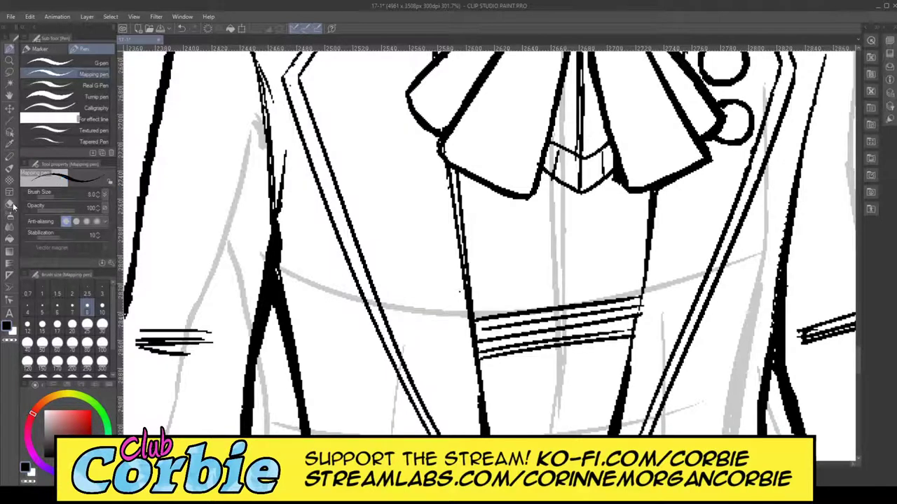
mouse_move(282, 173)
left_mouse_down()
mouse_move(283, 213)
mouse_move(273, 109)
mouse_move(284, 273)
left_mouse_up()
left_click_drag(277, 131, 259, 52)
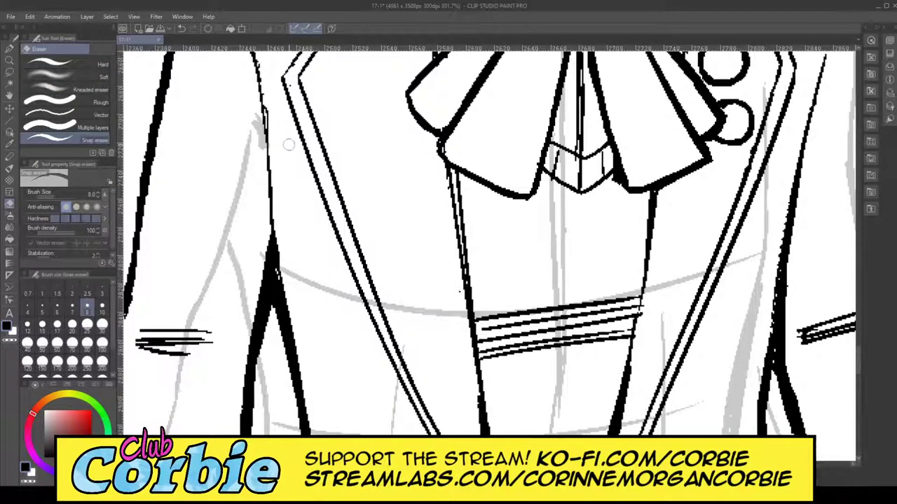
Step: Ink a thin armhole seam stroke below the hair tips at the shoulder on the drawing's right side with the Mapping pen
left_click(9, 61)
left_click_drag(308, 176, 240, 191)
scroll(419, 163, "up", 1)
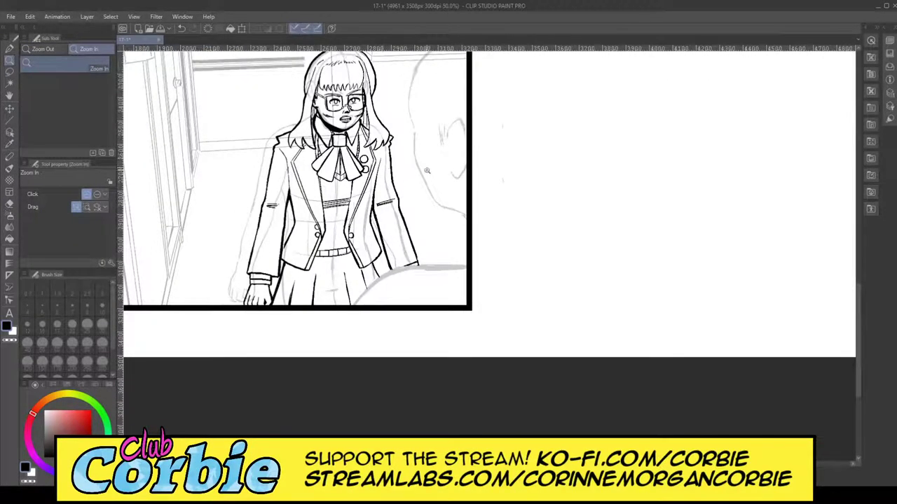
scroll(278, 151, "up", 4)
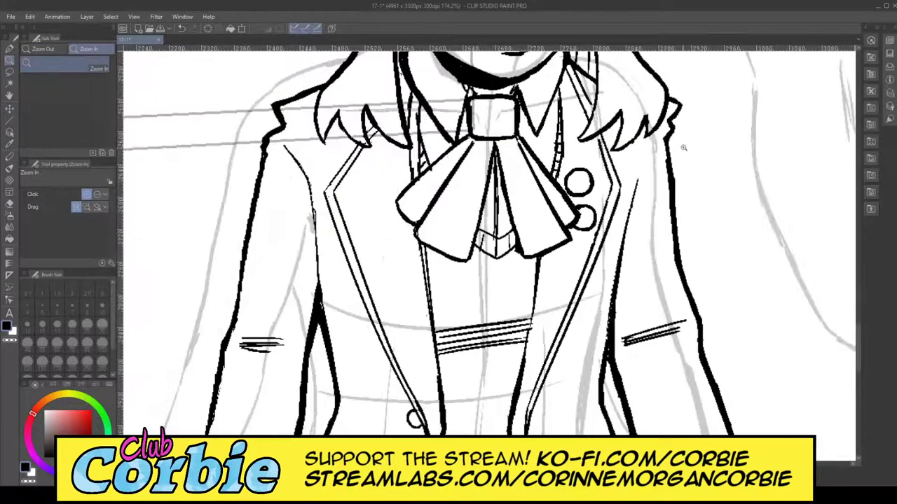
scroll(684, 145, "up", 4)
key("p")
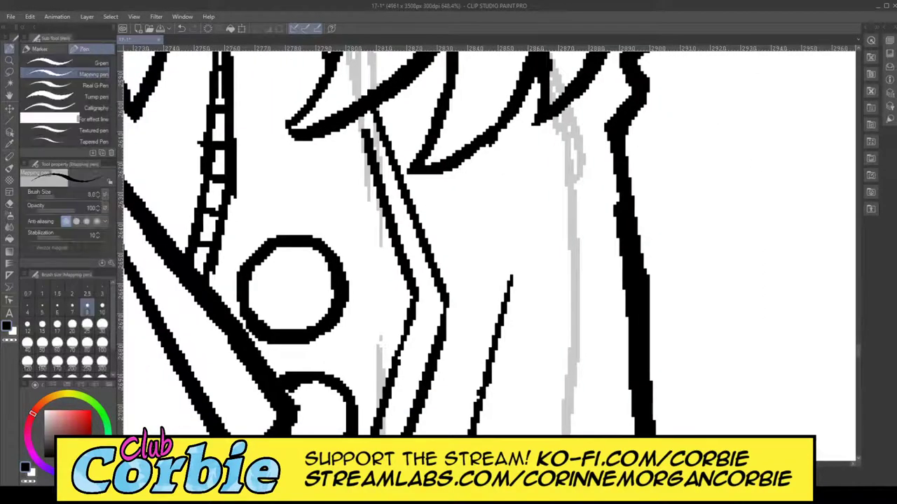
left_click_drag(522, 232, 571, 105)
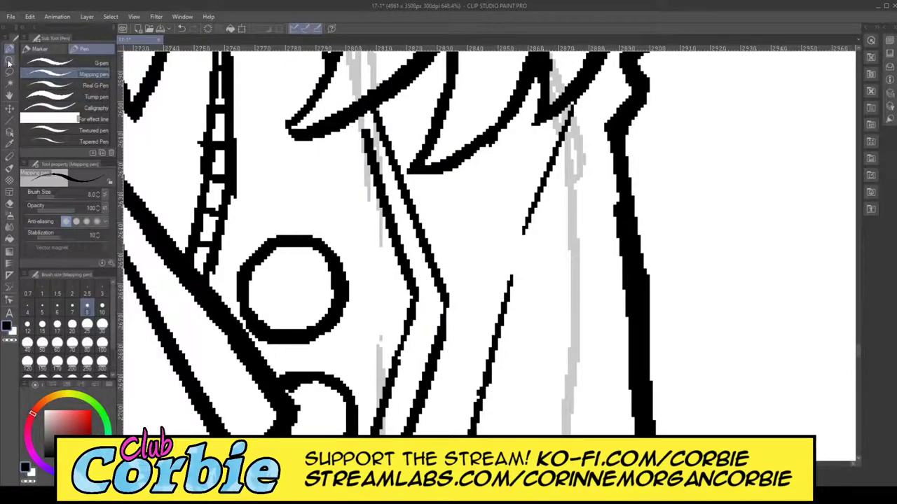
Step: Erase both ends of the horizontal stripes across the shirt front, separating them from the garment edges with the Snap eraser
left_click(11, 62)
scroll(308, 248, "down", 3)
scroll(319, 242, "down", 4)
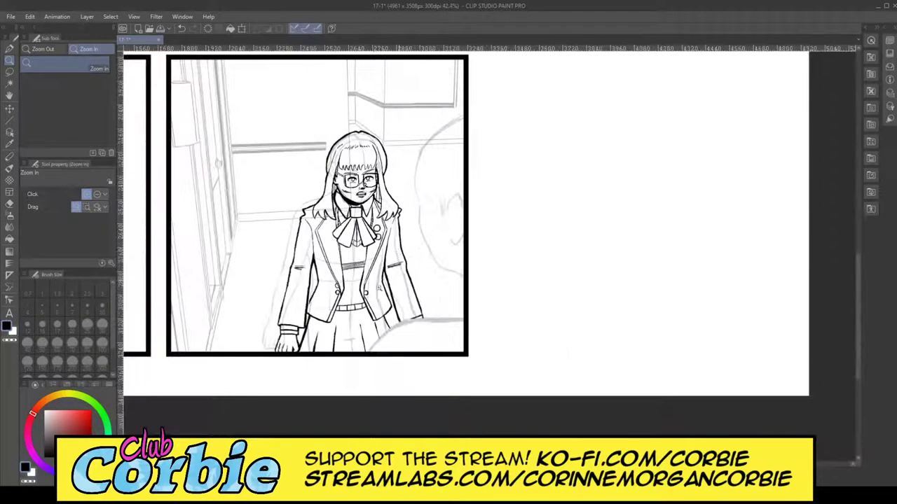
scroll(420, 249, "down", 3)
scroll(420, 249, "up", 2)
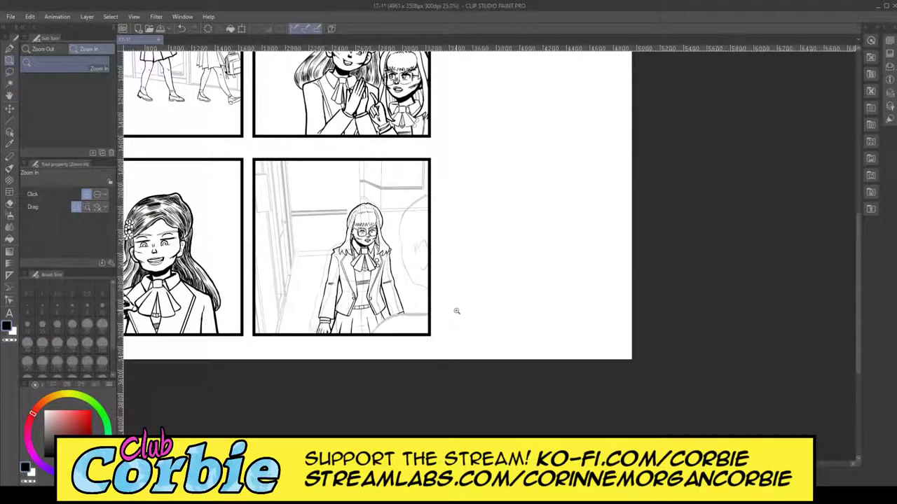
left_click(384, 275)
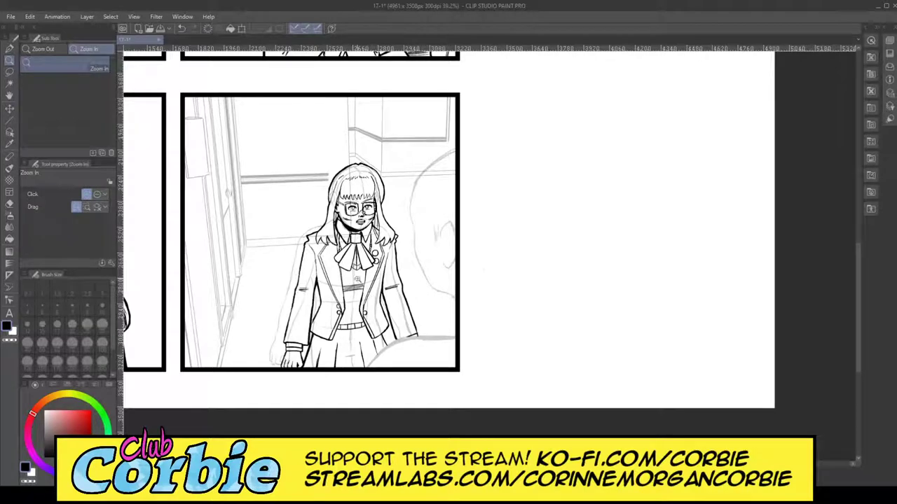
left_click_drag(352, 285, 402, 276)
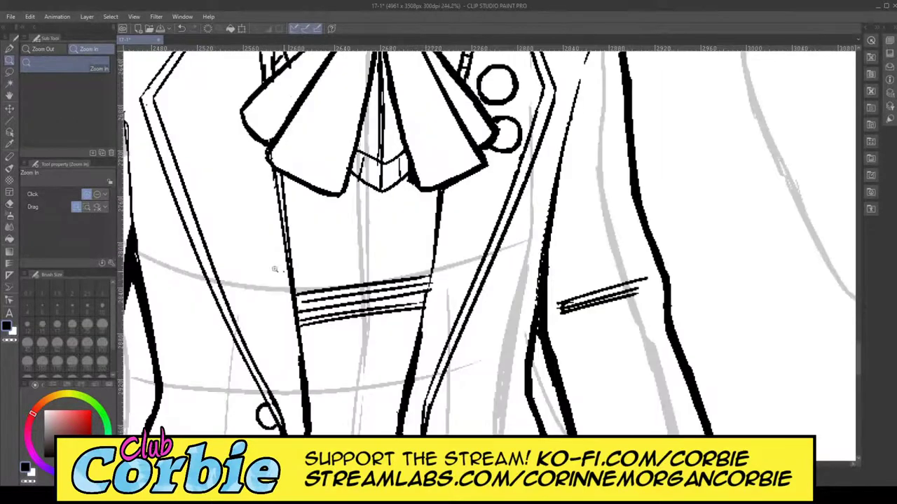
left_click(10, 204)
left_click_drag(300, 289, 305, 329)
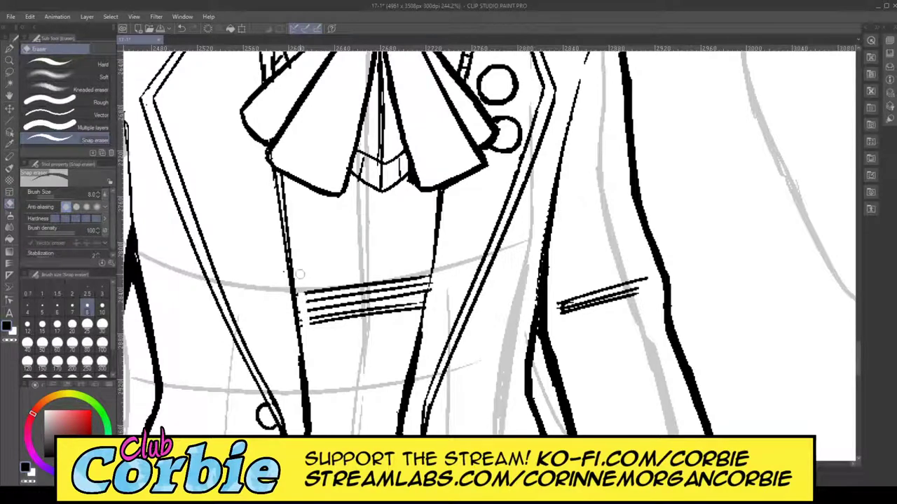
left_click_drag(299, 274, 303, 319)
mouse_move(414, 280)
left_mouse_down()
mouse_move(407, 321)
mouse_move(423, 260)
mouse_move(415, 309)
mouse_move(424, 282)
left_mouse_up()
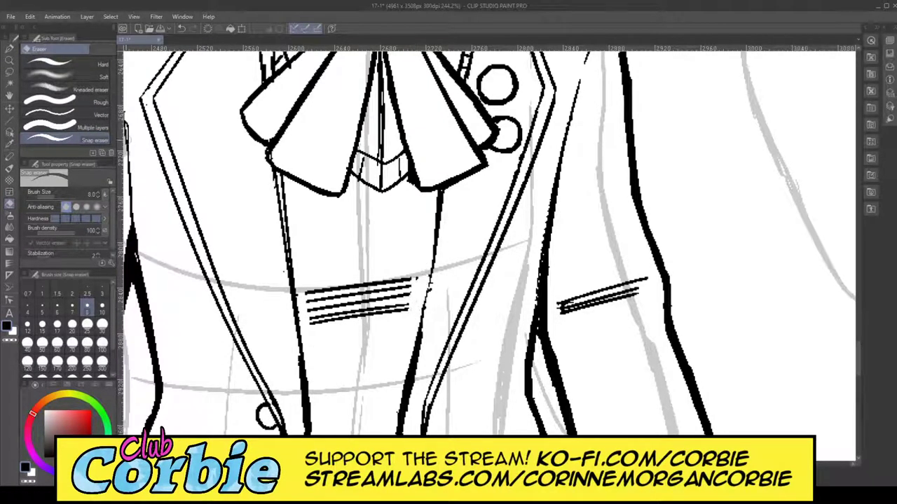
Step: Lasso the horizontal stripes on the shirt front and move them slightly up toward the bow
left_click(9, 72)
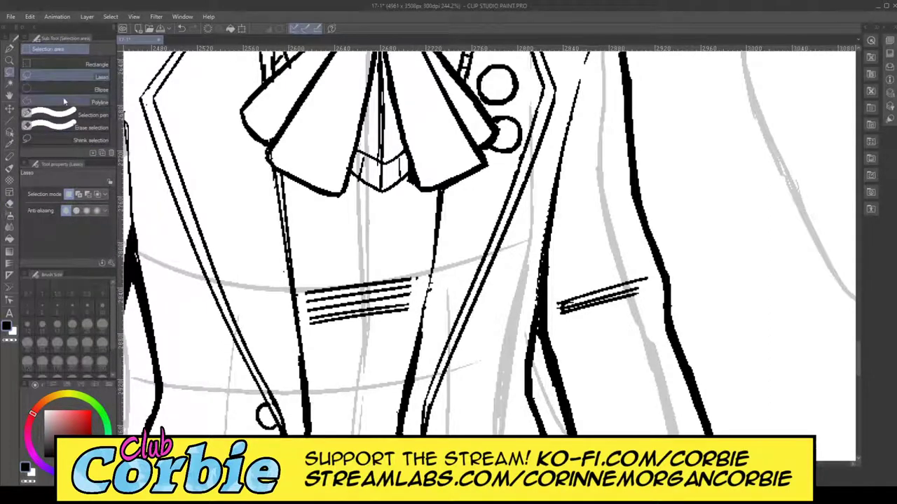
mouse_move(310, 267)
left_mouse_down()
mouse_move(324, 340)
mouse_move(396, 319)
left_mouse_up()
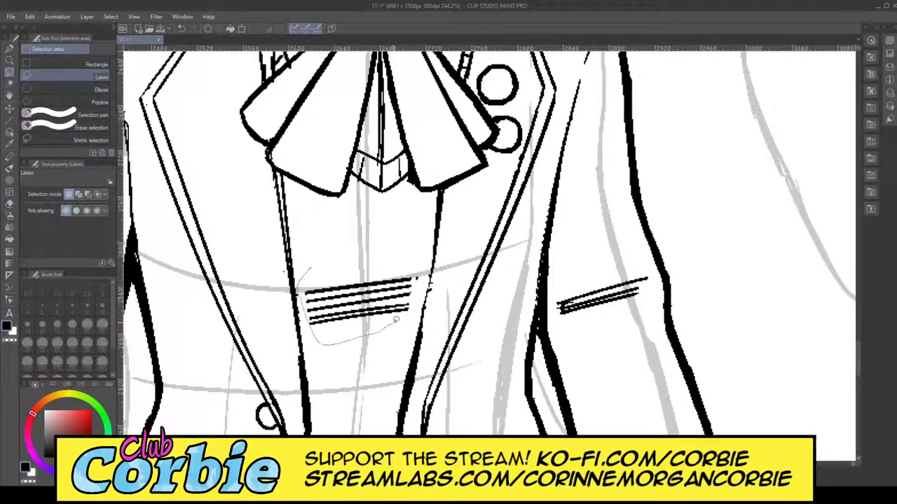
left_click_drag(423, 281, 405, 244)
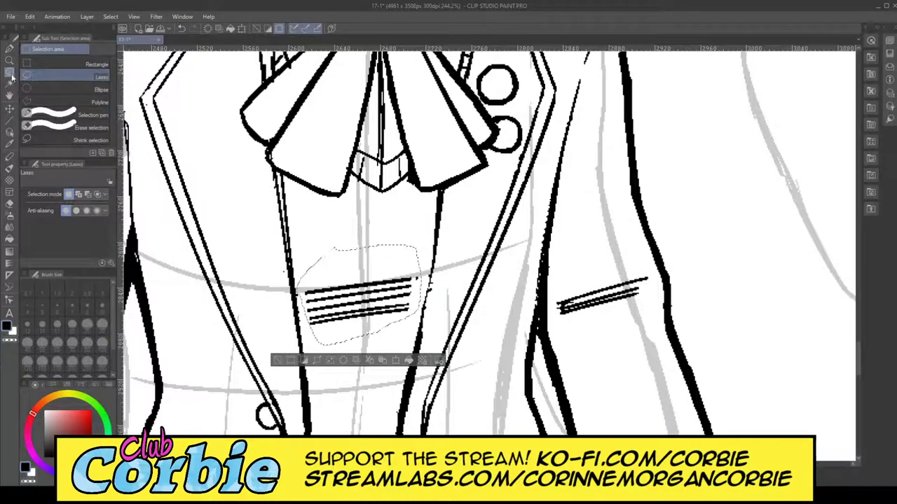
left_click(9, 109)
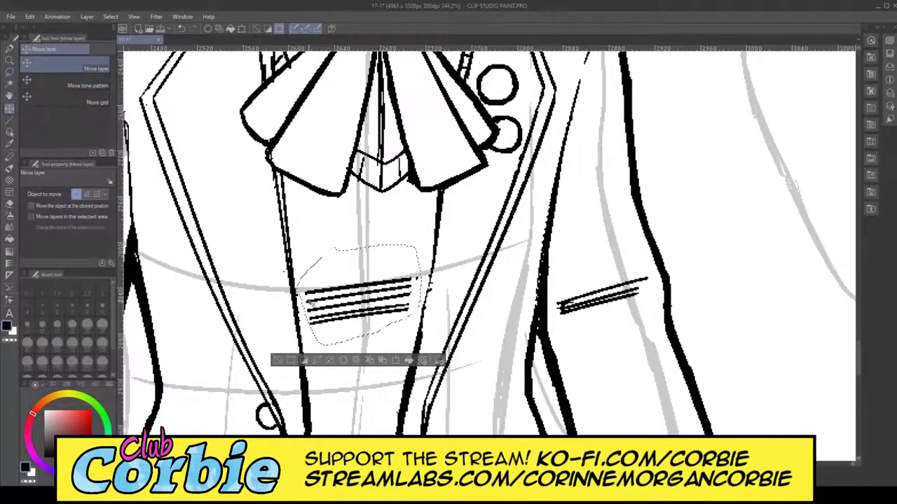
left_click_drag(309, 299, 313, 270)
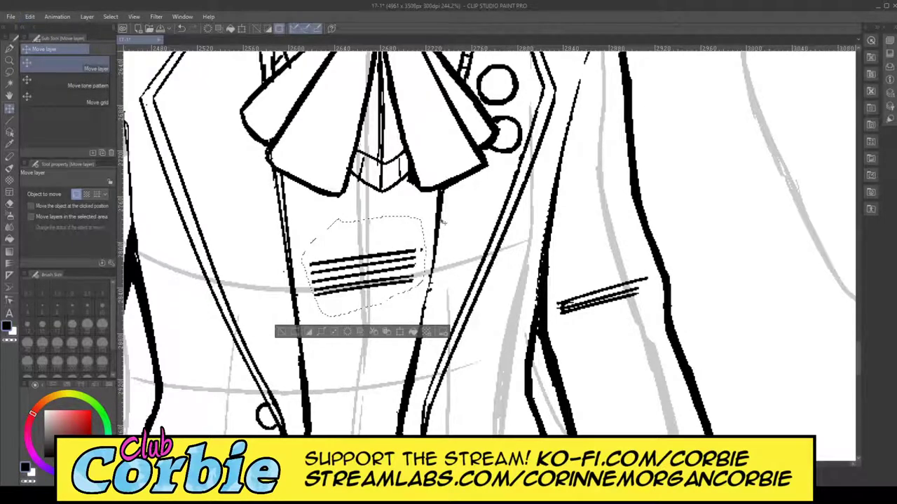
Step: Rotate the selected horizontal shirt stripes slightly clockwise so they run flatter across the shirt front
key("ctrl+t")
mouse_move(444, 218)
left_mouse_down()
mouse_move(447, 228)
mouse_move(450, 219)
left_mouse_up()
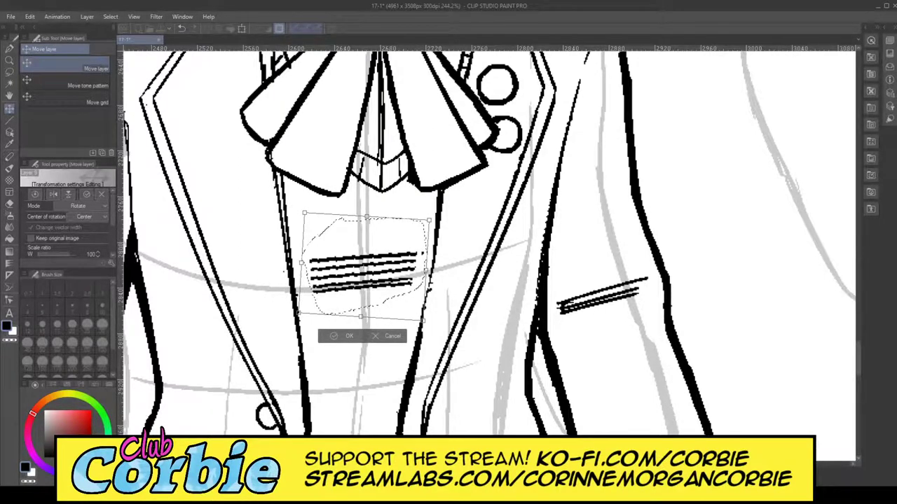
key("Return")
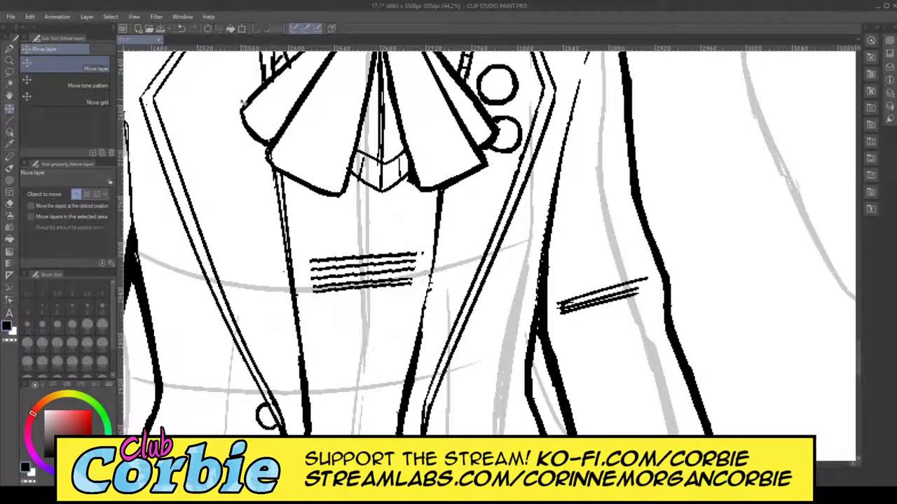
Step: Extend the shirt stripes to the garment edge on the drawing's left side with the Mapping pen
left_click(9, 59)
left_click_drag(335, 267, 420, 266)
left_click(9, 48)
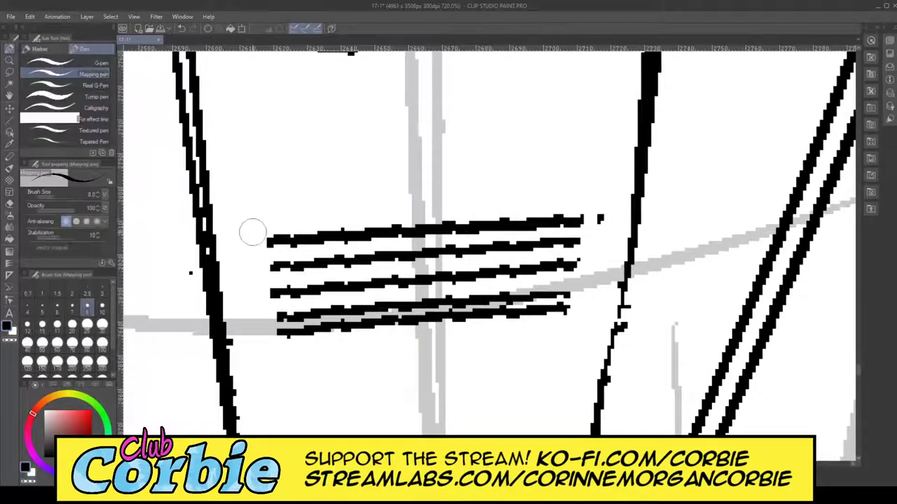
left_click_drag(214, 244, 275, 241)
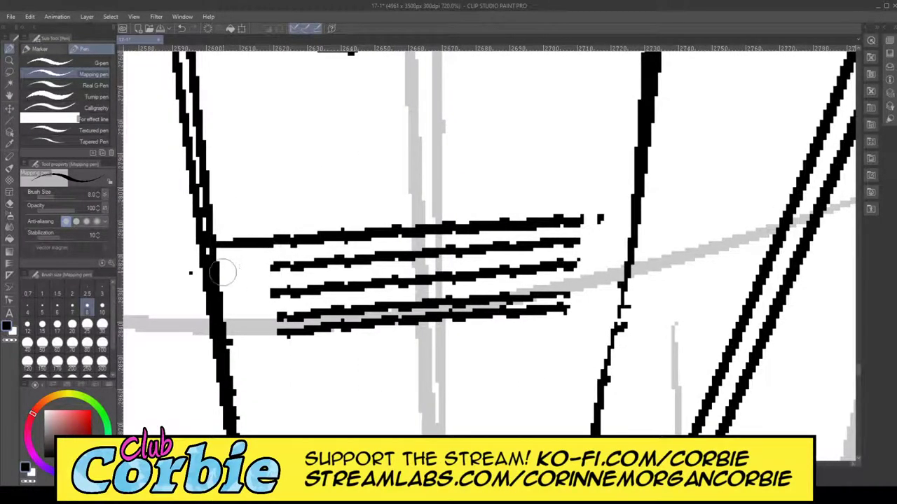
left_click_drag(218, 270, 284, 266)
left_click_drag(223, 295, 278, 292)
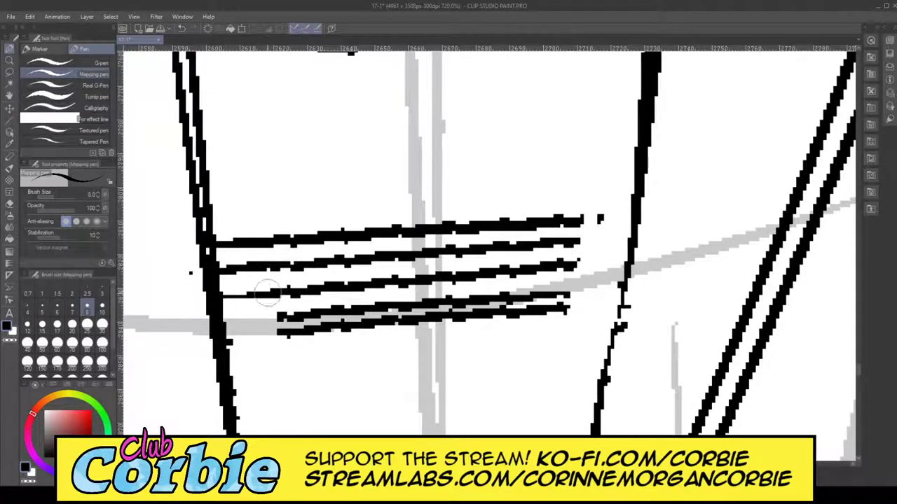
mouse_move(224, 323)
left_mouse_down()
mouse_move(284, 319)
mouse_move(232, 341)
mouse_move(279, 338)
left_mouse_up()
Step: Extend the shirt stripes to the garment edge on the drawing's right side with the Mapping pen
left_click_drag(566, 313, 620, 310)
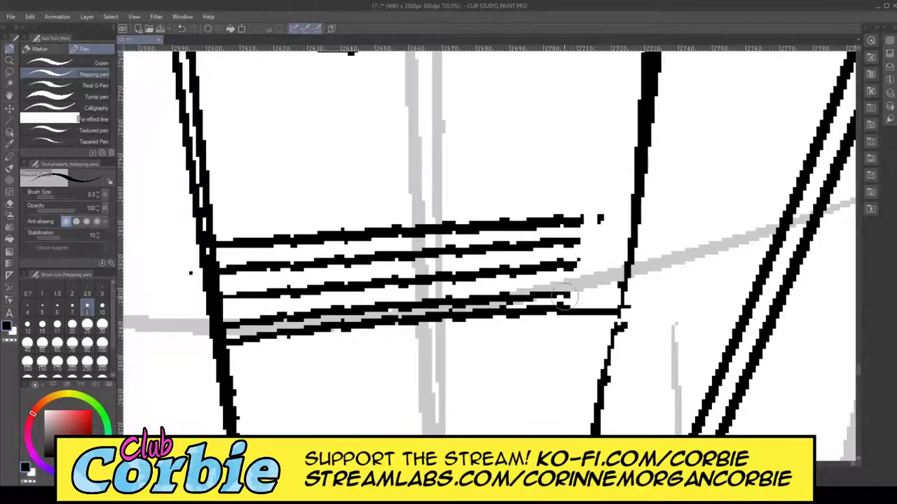
left_click_drag(566, 295, 621, 290)
mouse_move(576, 265)
left_mouse_down()
mouse_move(620, 253)
mouse_move(578, 232)
mouse_move(631, 239)
left_mouse_up()
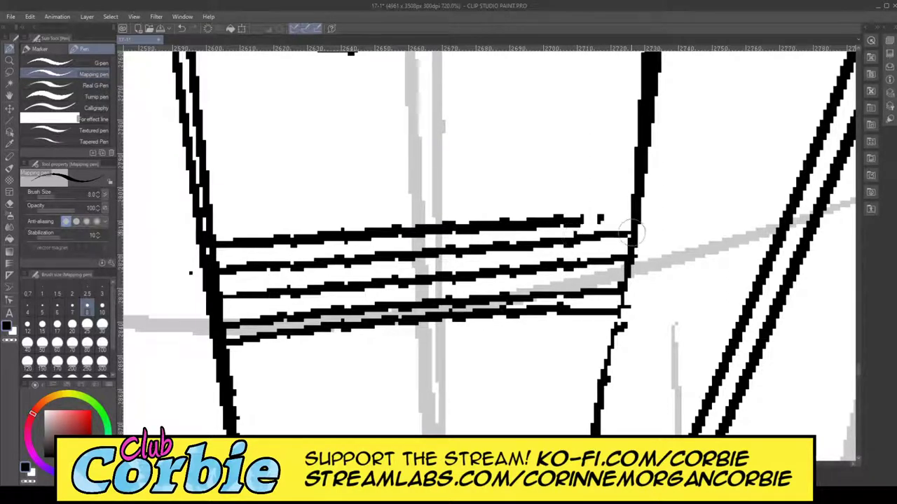
left_click_drag(582, 223, 634, 220)
Step: Ink short marks beside the outer corners of both eyes, inside the glasses lenses, with the Mapping pen
left_click(4, 61)
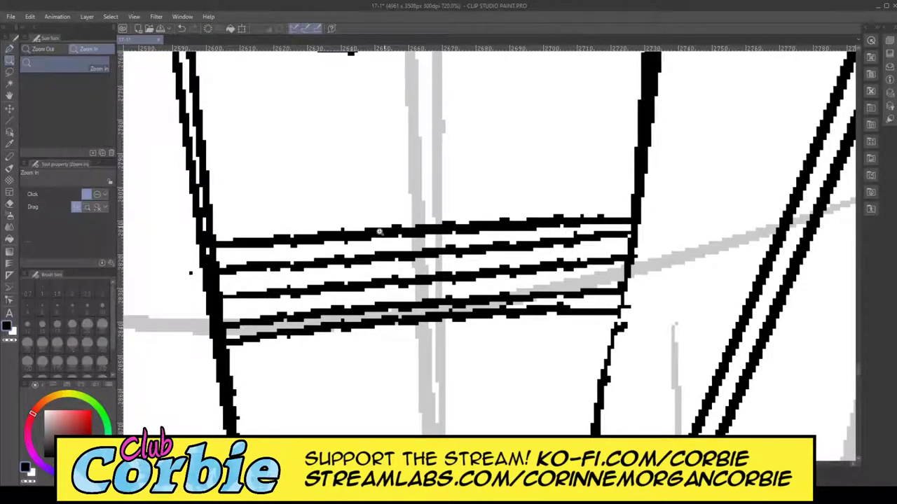
left_click_drag(379, 231, 317, 260)
left_click_drag(382, 189, 168, 227)
left_click_drag(433, 202, 161, 217)
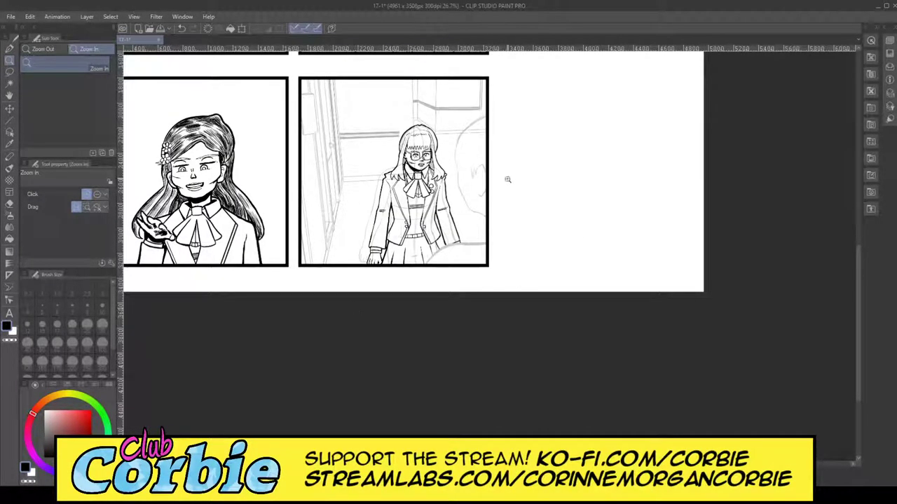
scroll(440, 148, "up", 2)
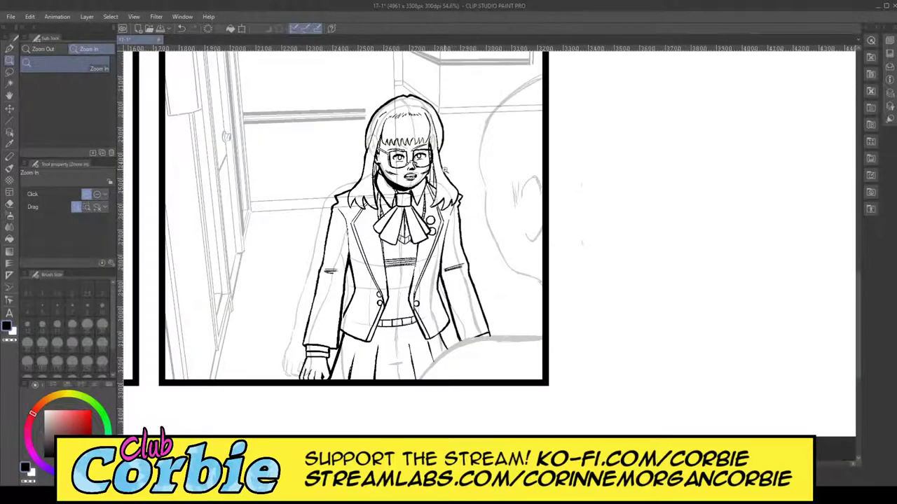
left_click_drag(406, 148, 467, 144)
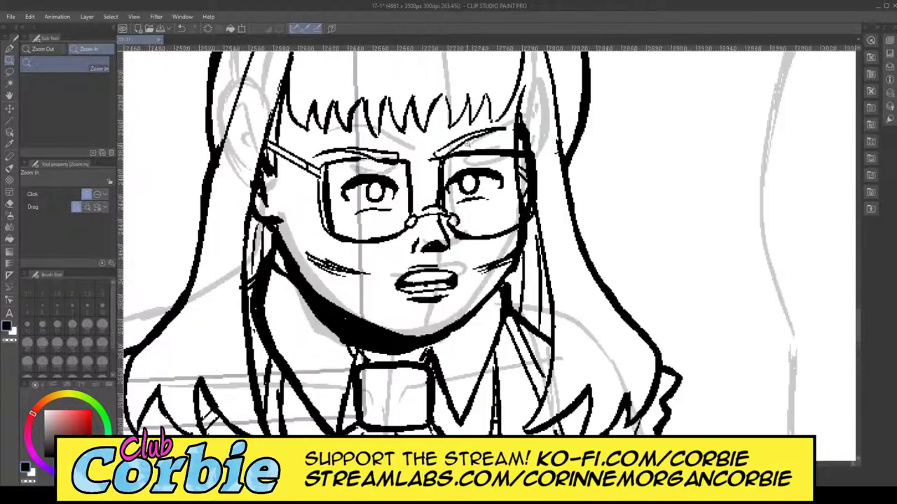
left_click_drag(377, 189, 410, 191)
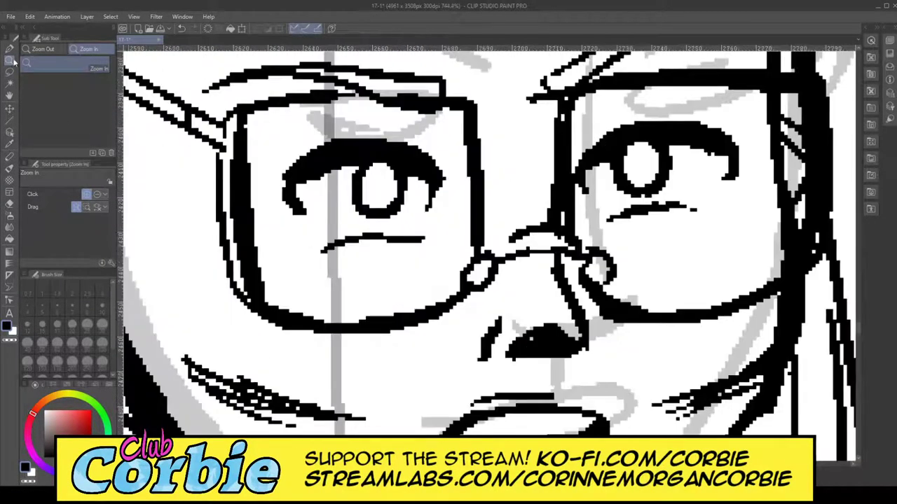
left_click(10, 50)
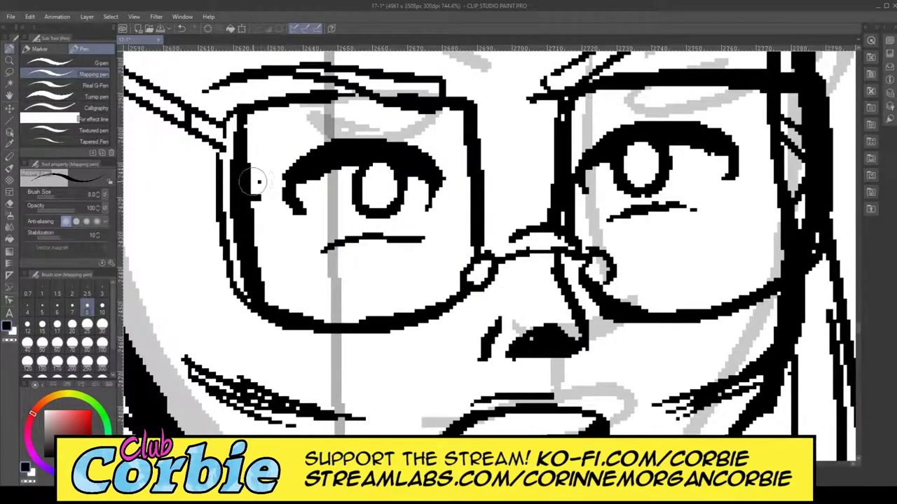
mouse_move(755, 162)
left_mouse_down()
mouse_move(778, 152)
mouse_move(776, 138)
left_mouse_up()
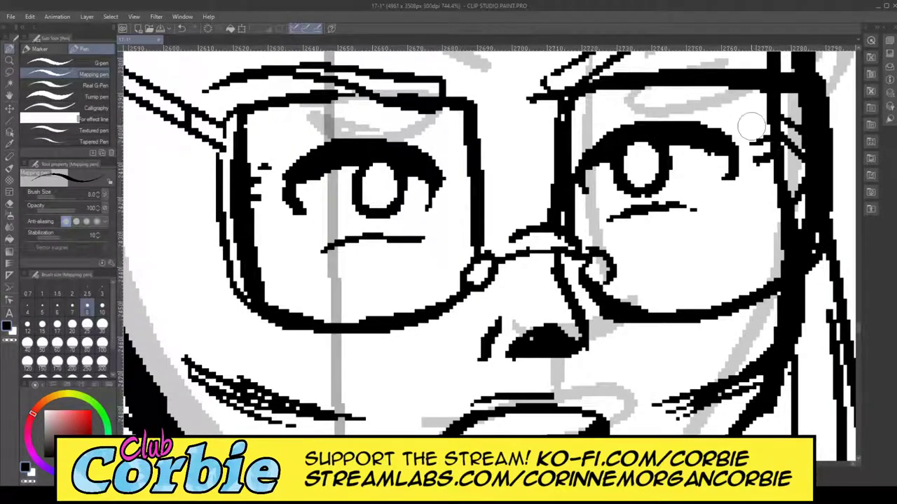
Step: Fill in the ragged lower end of the inner sleeve line on the drawing's right side with the Mapping pen
left_click(9, 60)
left_click_drag(338, 176, 190, 178)
scroll(346, 191, "up", 1)
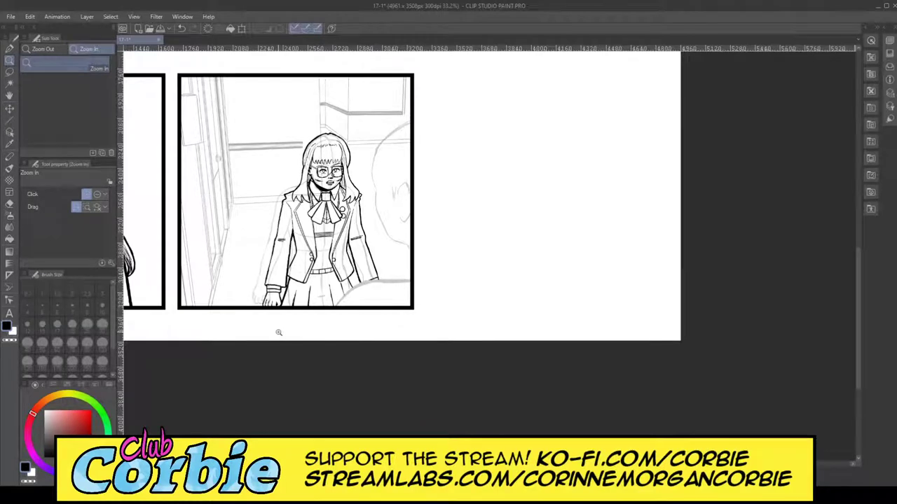
scroll(363, 278, "up", 8)
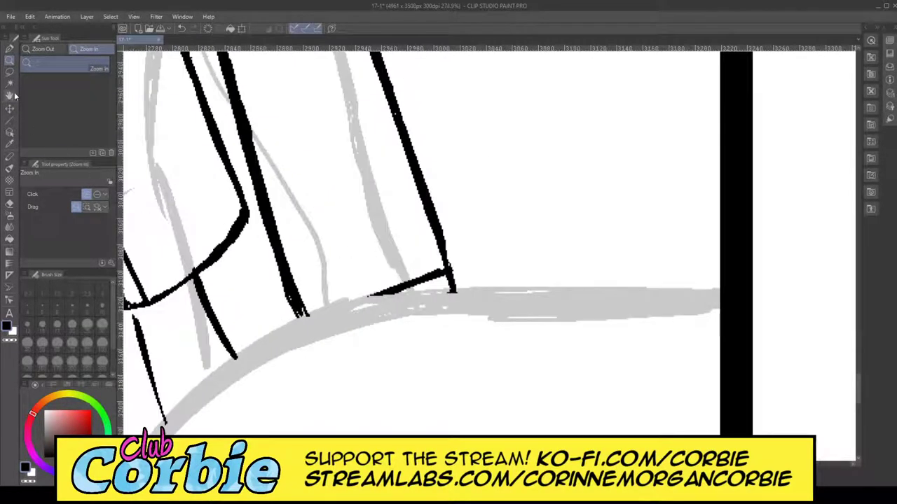
left_click(9, 49)
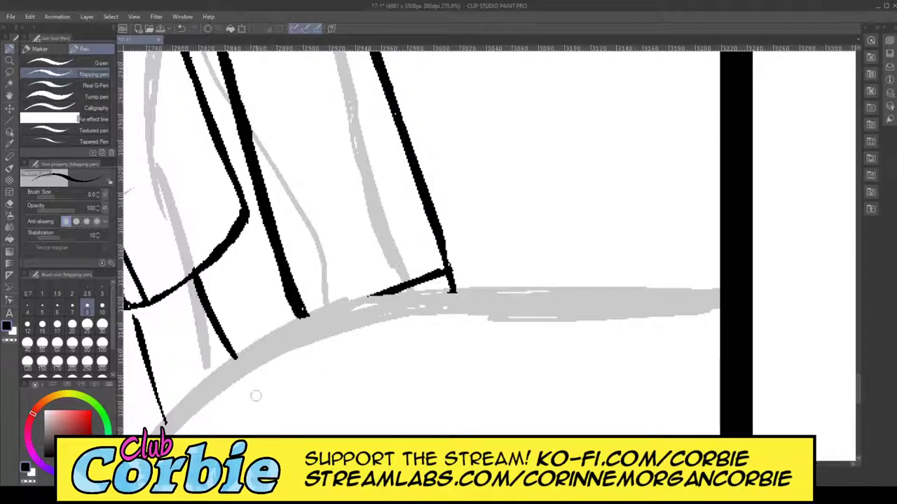
Step: Check the whole figure in the panel and save the comic page
left_click(9, 61)
left_click_drag(324, 225, 290, 239)
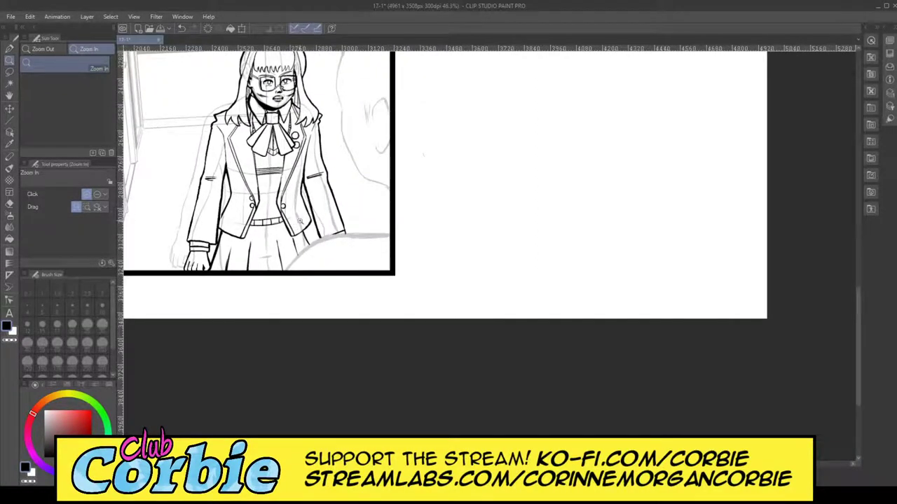
left_click_drag(347, 182, 328, 166)
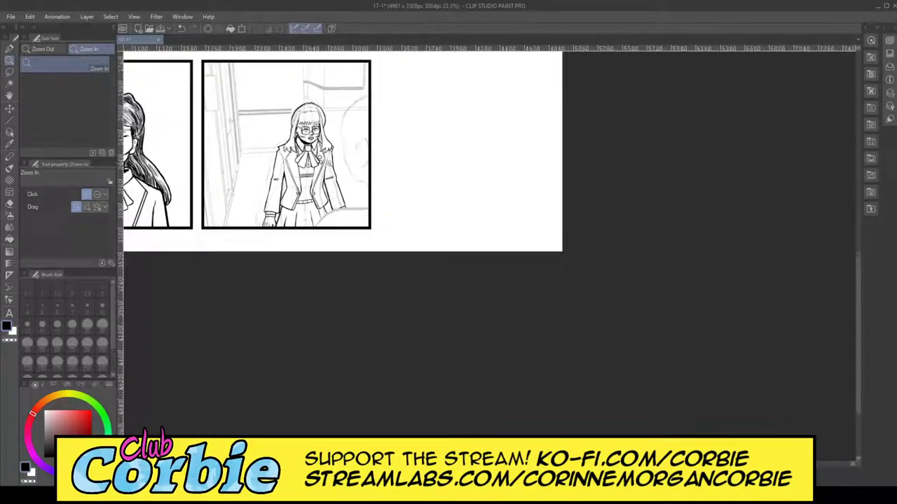
left_click_drag(362, 102, 372, 106)
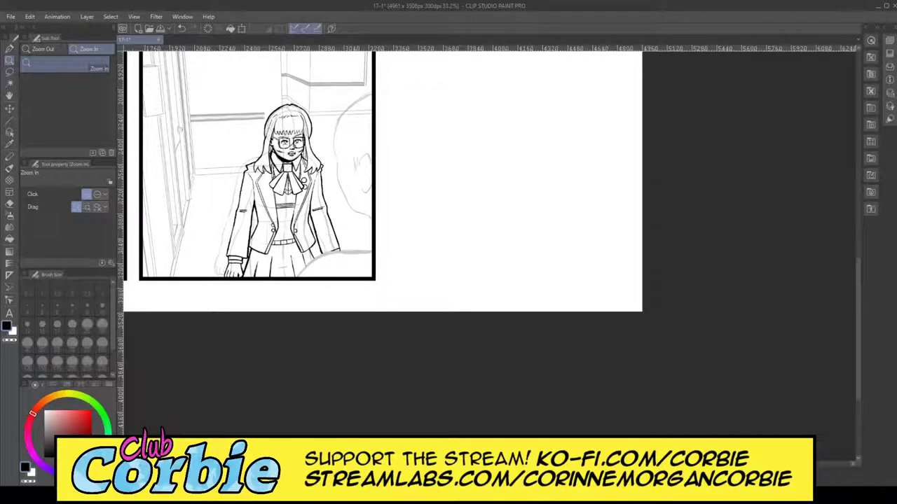
key("ctrl+s")
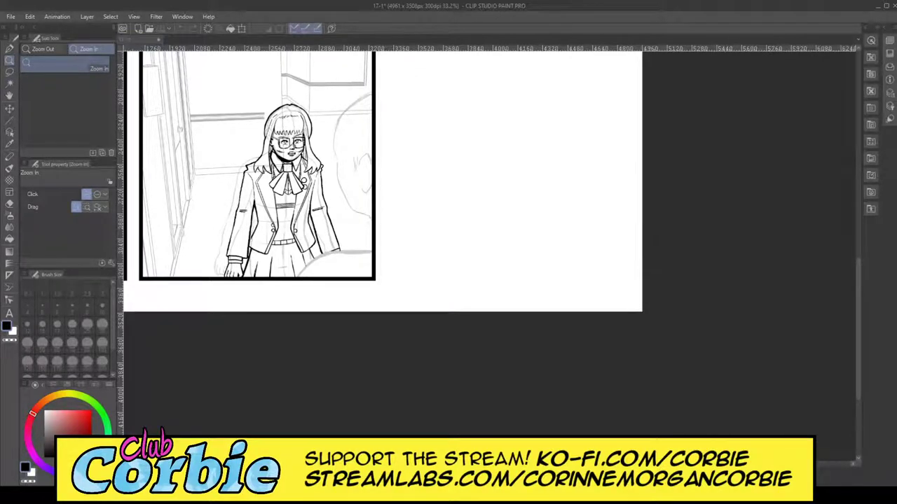
Step: Open the Josie.psd character reference, examine her hair and outfit, and return to the comic page
key("ctrl+a")
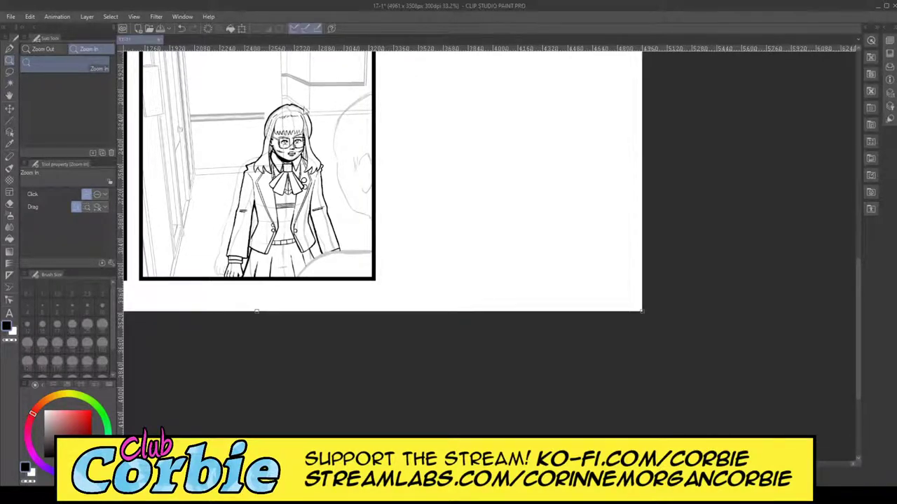
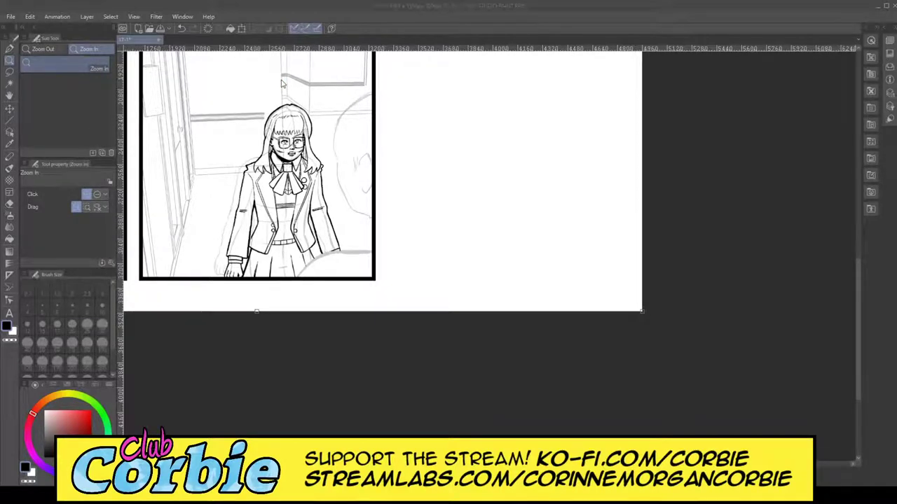
key("ctrl+Tab")
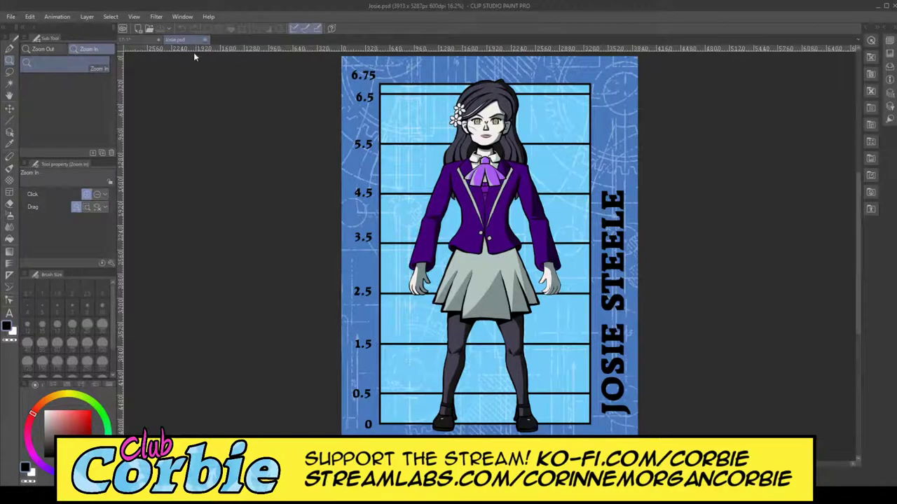
key("ctrl+Tab")
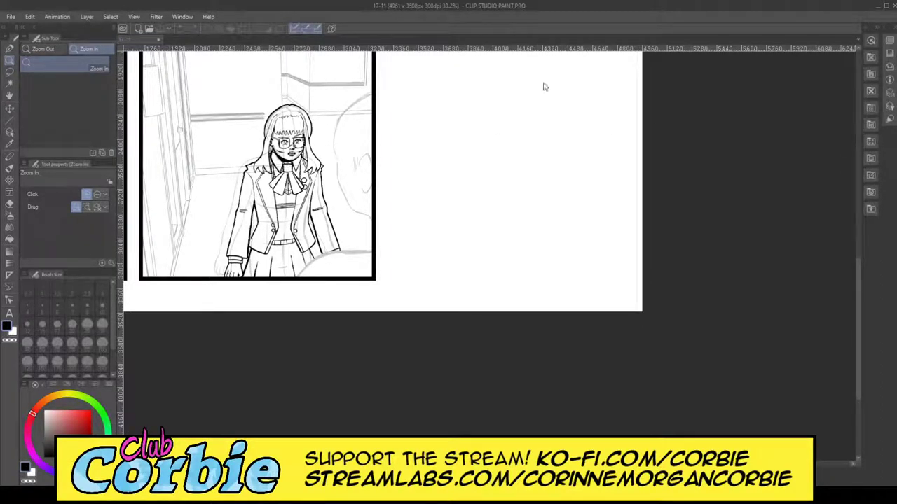
Step: Ink the foreground figure's upper hair with long curved strands and short hatching strokes around the sketched ear, using the Mapping pen
left_click(341, 137)
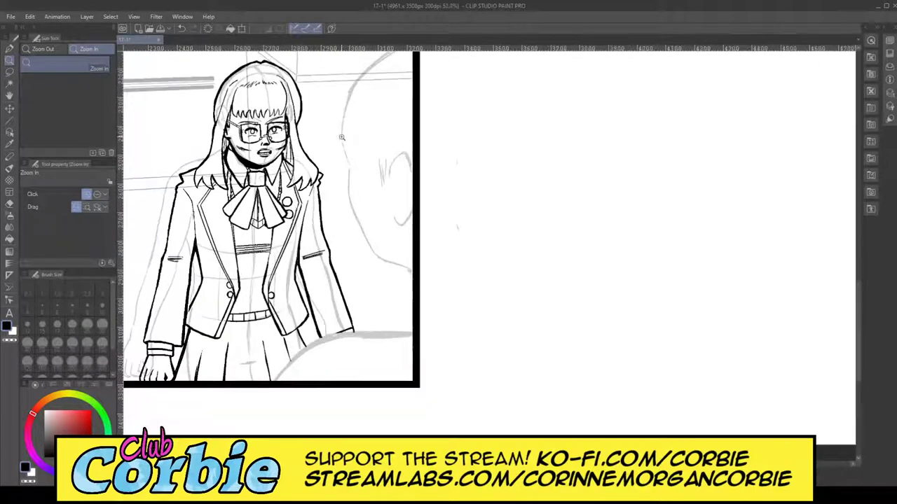
left_click_drag(361, 132, 333, 74)
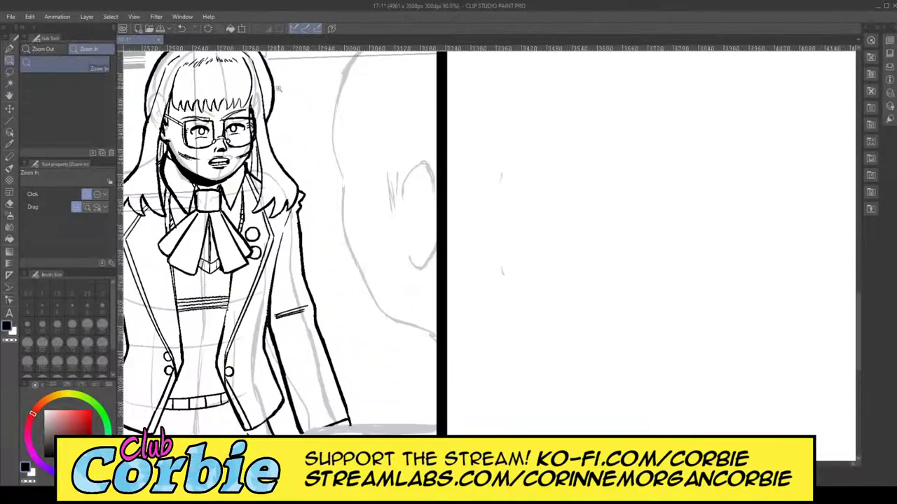
left_click(9, 48)
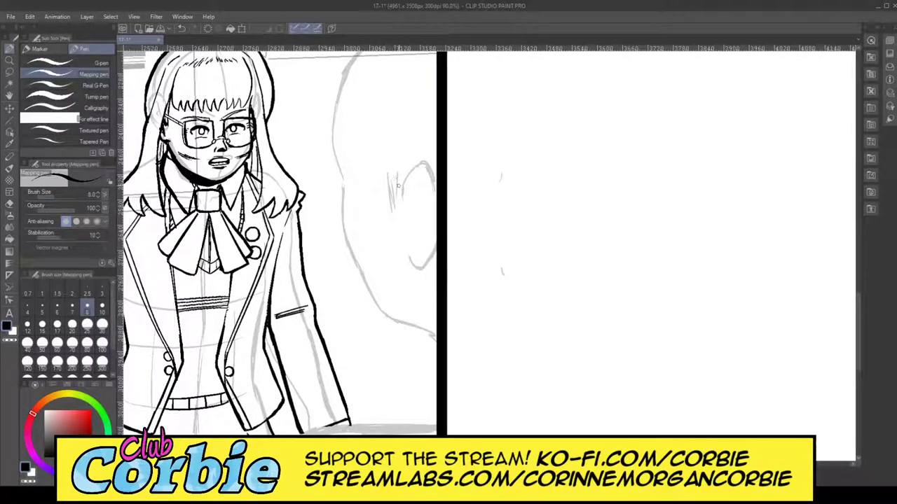
mouse_move(401, 117)
left_mouse_down()
mouse_move(427, 151)
mouse_move(350, 424)
left_mouse_up()
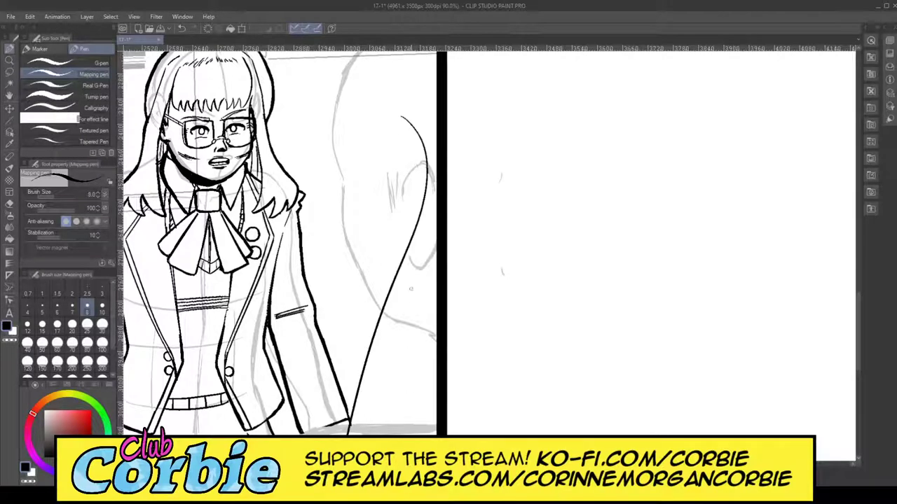
left_click_drag(384, 171, 395, 210)
mouse_move(401, 177)
left_mouse_down()
mouse_move(396, 196)
mouse_move(407, 148)
mouse_move(404, 174)
left_mouse_up()
mouse_move(406, 123)
left_mouse_down()
mouse_move(414, 165)
mouse_move(424, 166)
left_mouse_up()
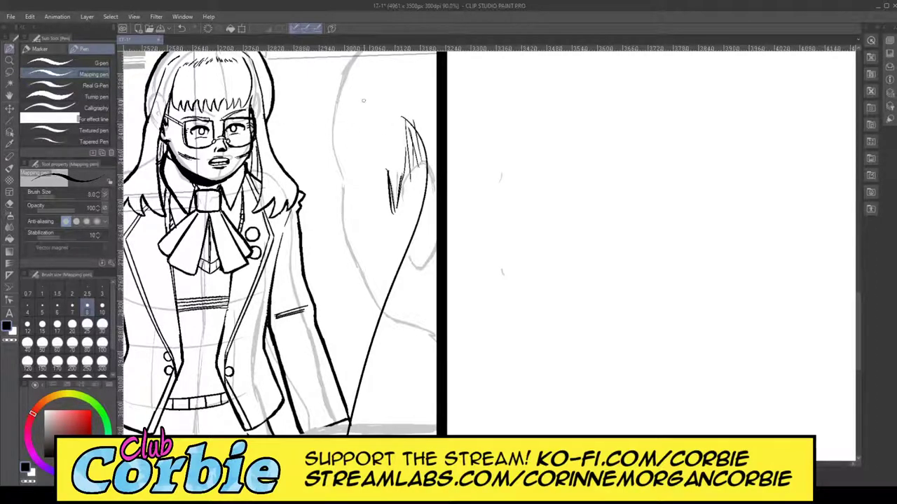
mouse_move(387, 74)
left_mouse_down()
mouse_move(330, 192)
mouse_move(354, 56)
left_mouse_up()
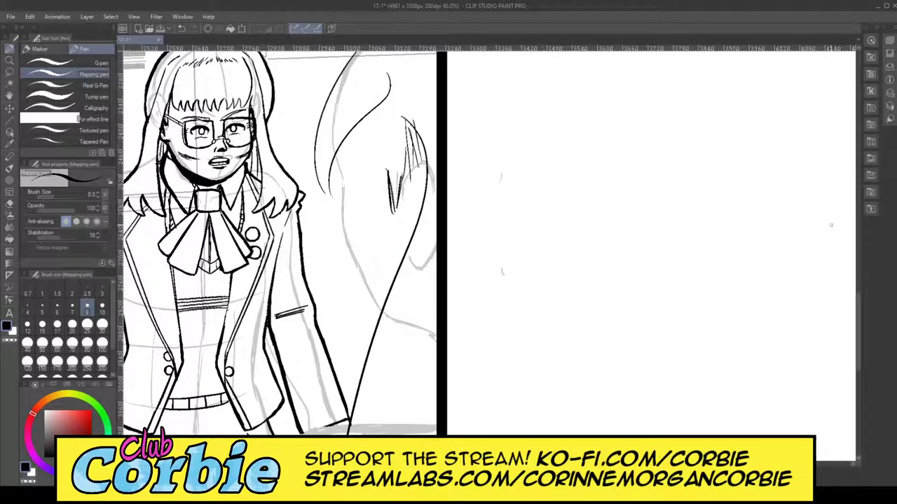
Step: Ink the foreground figure's lower hair with long curved Mapping pen strands sweeping down to the panel's bottom border
left_click_drag(859, 314, 859, 336)
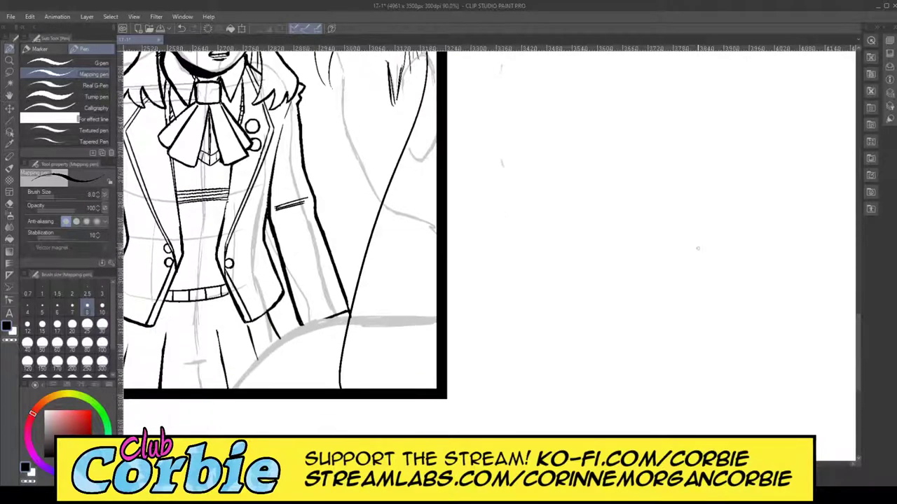
mouse_move(436, 138)
left_mouse_down()
mouse_move(403, 339)
mouse_move(408, 378)
left_mouse_up()
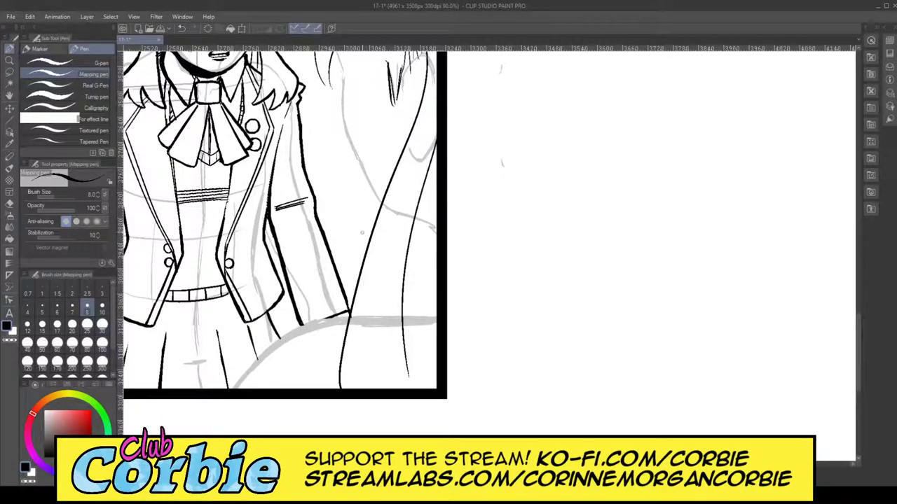
left_click_drag(401, 155, 246, 386)
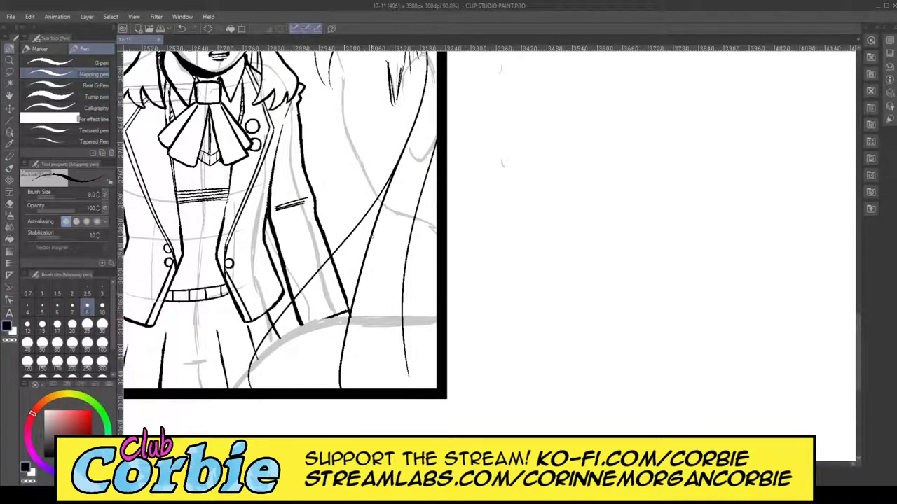
left_click_drag(351, 312, 324, 406)
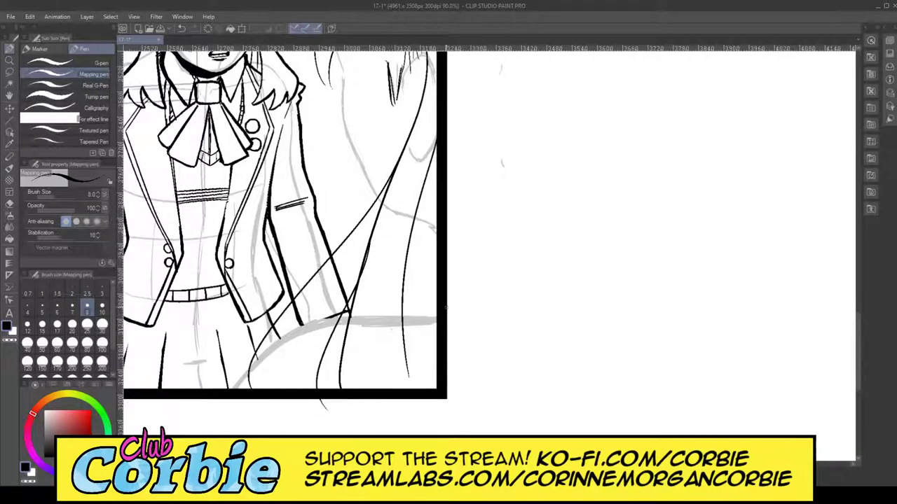
left_click_drag(414, 223, 421, 399)
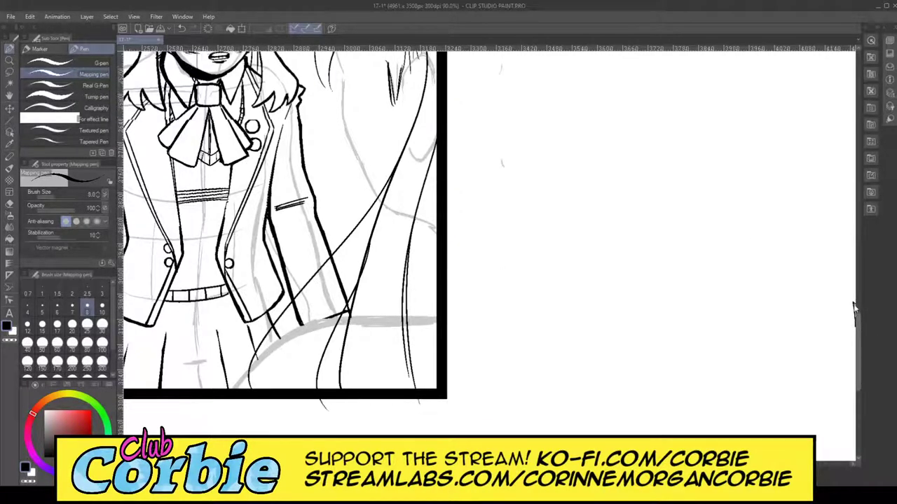
Step: Ink long arcs over the crown of the foreground figure's hair past the panel's right border, plus a short curve beside the ear
scroll(858, 329, "up", 6)
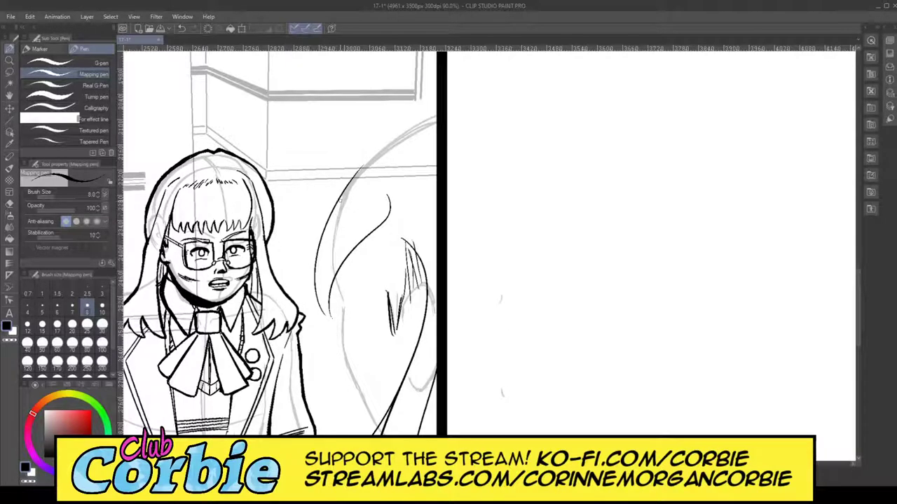
left_click_drag(339, 204, 449, 150)
left_click_drag(344, 194, 458, 127)
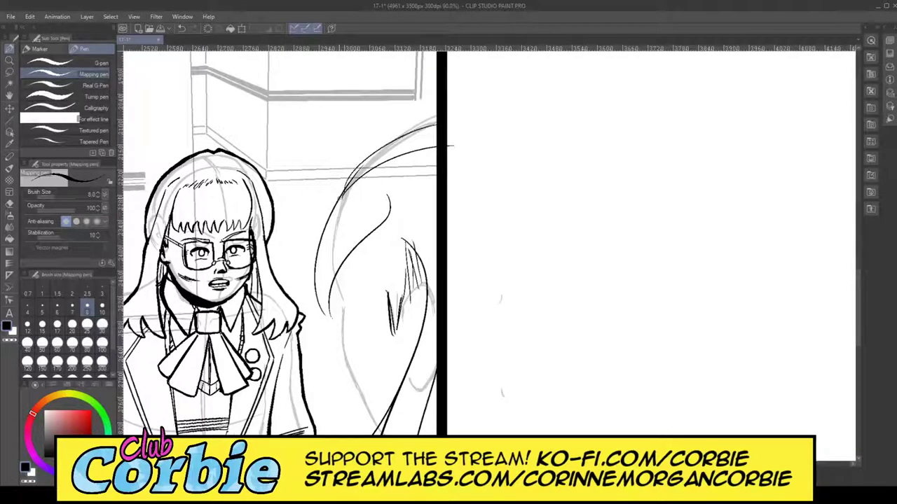
mouse_move(337, 203)
left_mouse_down()
mouse_move(413, 112)
mouse_move(470, 92)
left_mouse_up()
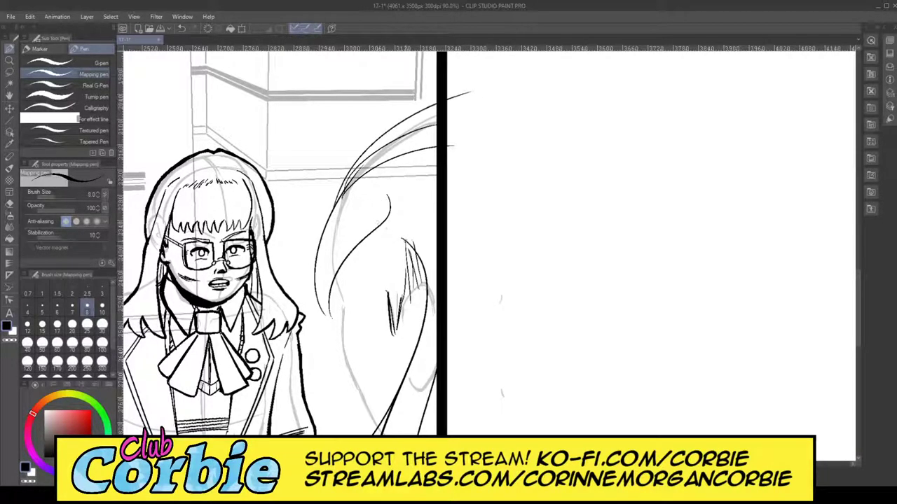
left_click_drag(395, 240, 386, 220)
Step: Ink the foreground figure's shoulder edge at the panel's bottom border and thicken the hair strand crossing it with the Mapping pen
left_click(9, 61)
left_click_drag(356, 152, 385, 196)
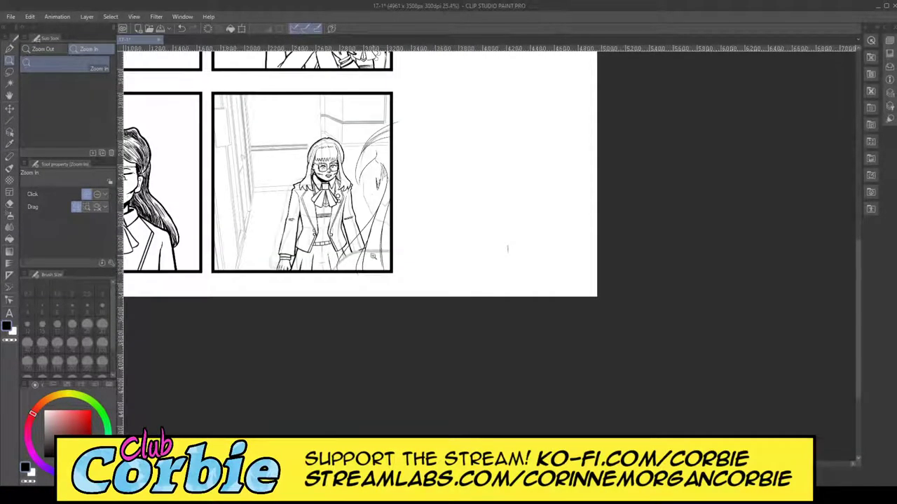
scroll(372, 256, "up", 5)
scroll(266, 291, "up", 5)
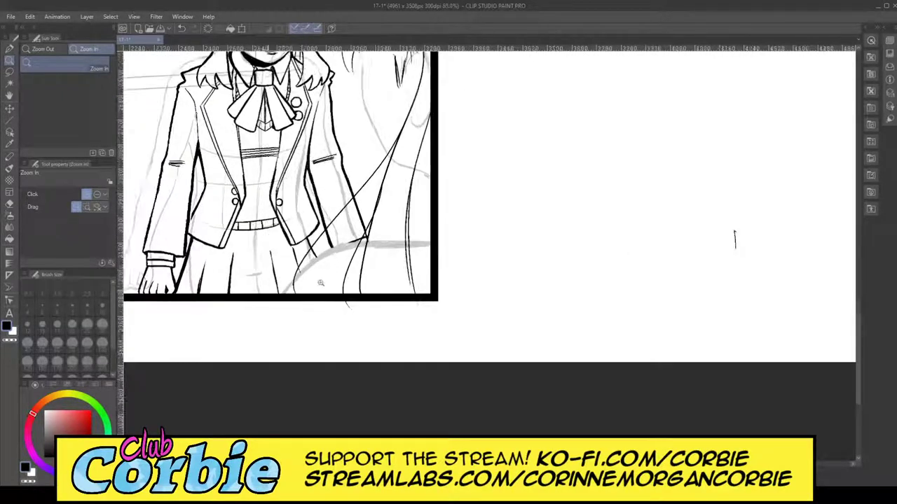
scroll(320, 278, "up", 3)
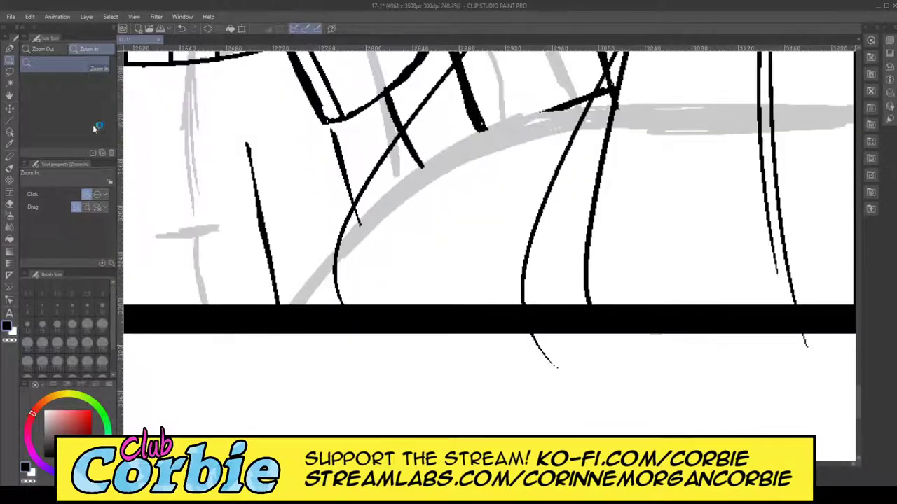
key("p")
mouse_move(334, 257)
left_mouse_down()
mouse_move(286, 276)
mouse_move(288, 300)
mouse_move(333, 258)
mouse_move(323, 255)
mouse_move(331, 250)
mouse_move(309, 270)
mouse_move(329, 250)
mouse_move(344, 297)
mouse_move(338, 252)
mouse_move(340, 300)
left_mouse_up()
mouse_move(346, 235)
left_mouse_down()
mouse_move(364, 184)
mouse_move(343, 237)
mouse_move(395, 149)
left_mouse_up()
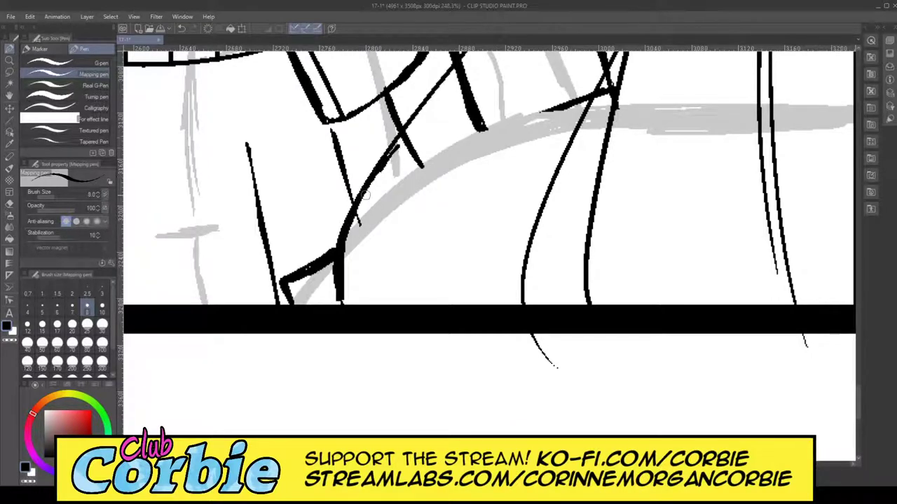
left_click_drag(363, 200, 406, 133)
left_click_drag(381, 162, 404, 132)
mouse_move(370, 186)
left_mouse_down()
mouse_move(345, 234)
mouse_move(270, 263)
mouse_move(283, 228)
left_mouse_up()
Step: Ink the foreground figure's brow edge, small eyelashes and the start of the cheek contour over the grey sketch
left_click(9, 61)
left_click_drag(387, 131, 351, 148)
left_click_drag(403, 100, 444, 80)
scroll(379, 174, "up", 2)
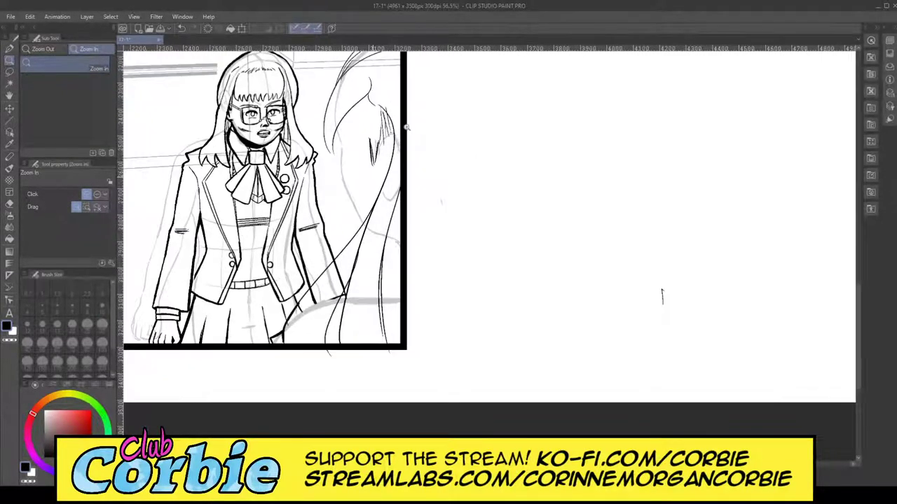
scroll(410, 130, "up", 3)
scroll(327, 110, "up", 3)
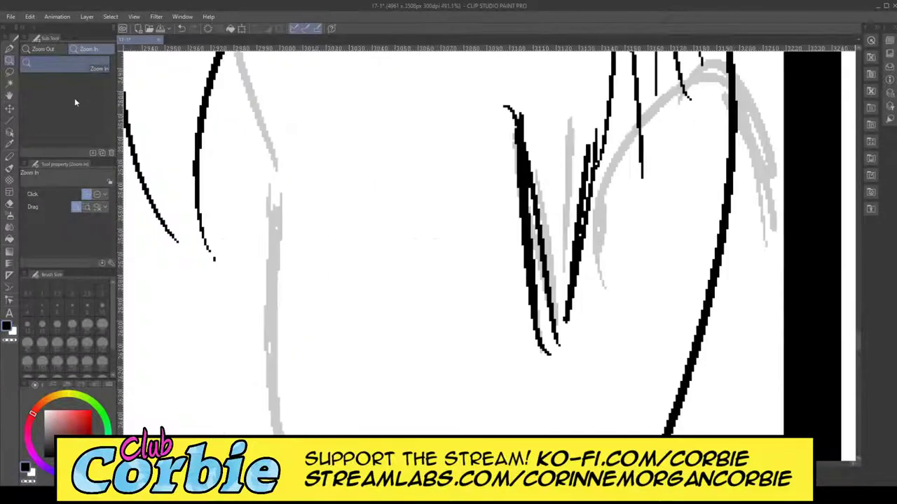
left_click(9, 49)
mouse_move(240, 208)
left_mouse_down()
mouse_move(243, 217)
mouse_move(275, 204)
mouse_move(274, 220)
left_mouse_up()
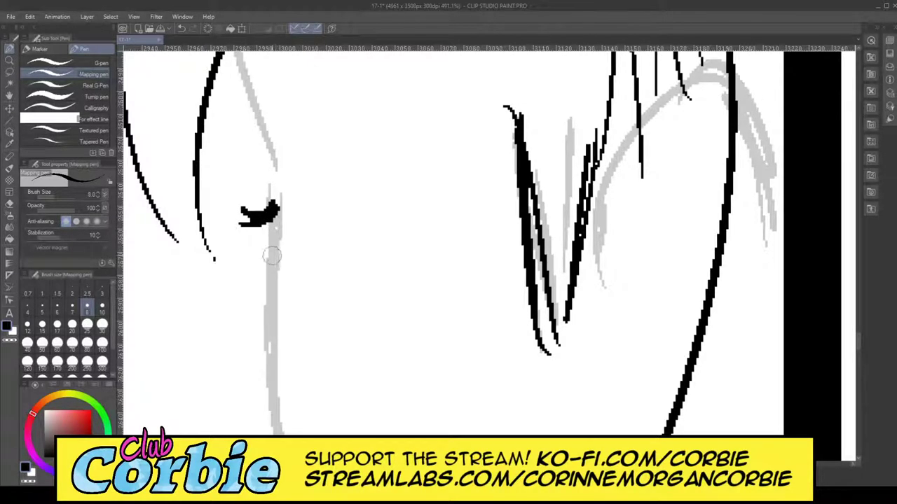
mouse_move(273, 256)
left_mouse_down()
mouse_move(271, 179)
mouse_move(238, 59)
mouse_move(281, 171)
mouse_move(251, 98)
mouse_move(274, 170)
mouse_move(256, 125)
mouse_move(269, 167)
mouse_move(262, 302)
mouse_move(277, 322)
left_mouse_up()
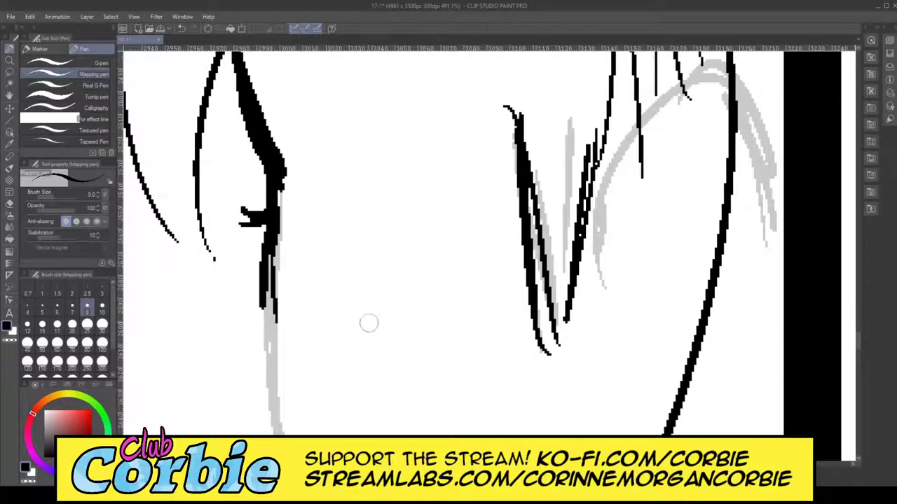
Step: Add short diagonal hatching on the foreground figure's cheek below the ear and extend the thick face contour downward
left_click_drag(857, 341, 860, 347)
left_click_drag(396, 298, 520, 181)
mouse_move(366, 311)
left_mouse_down()
mouse_move(516, 185)
mouse_move(511, 191)
left_mouse_up()
left_click_drag(427, 300, 519, 209)
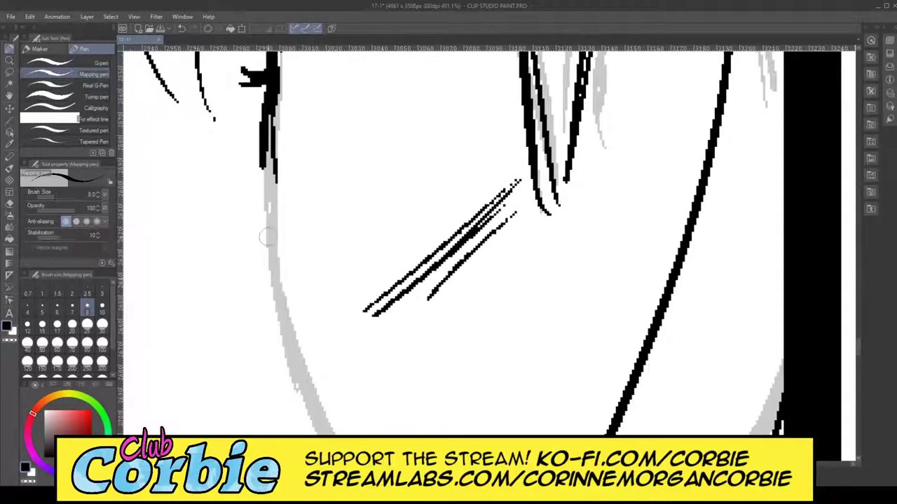
left_click_drag(274, 145, 278, 280)
mouse_move(270, 167)
left_mouse_down()
mouse_move(273, 287)
mouse_move(302, 329)
mouse_move(267, 133)
mouse_move(274, 274)
left_mouse_up()
mouse_move(277, 108)
left_mouse_down()
mouse_move(272, 220)
mouse_move(288, 314)
left_mouse_up()
Step: Ink the foreground figure's jawline as a thick line from the cheek down to the crossing hair strands, smoothing its upper joint
left_click(9, 60)
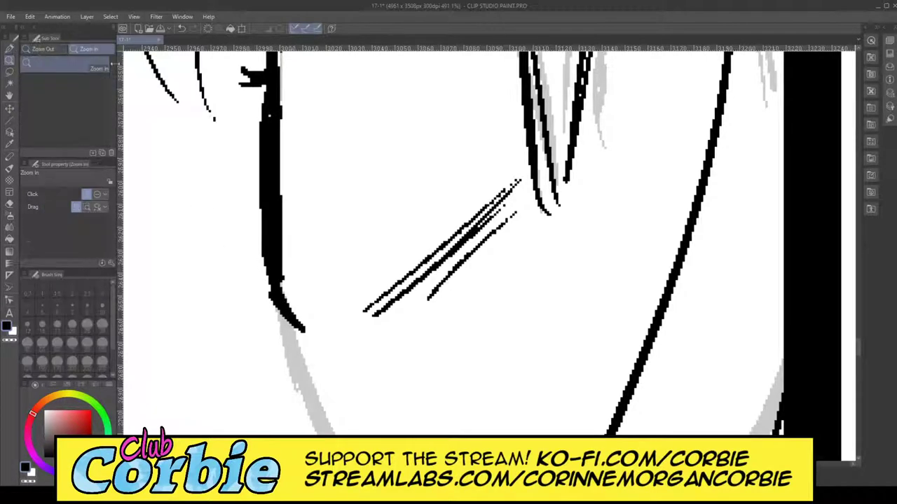
scroll(293, 270, "down", 6)
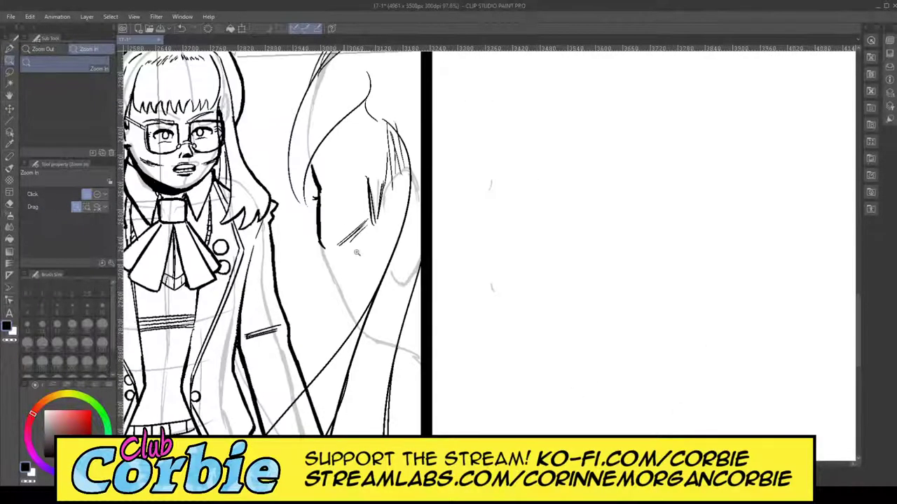
scroll(357, 253, "up", 3)
left_click(367, 340)
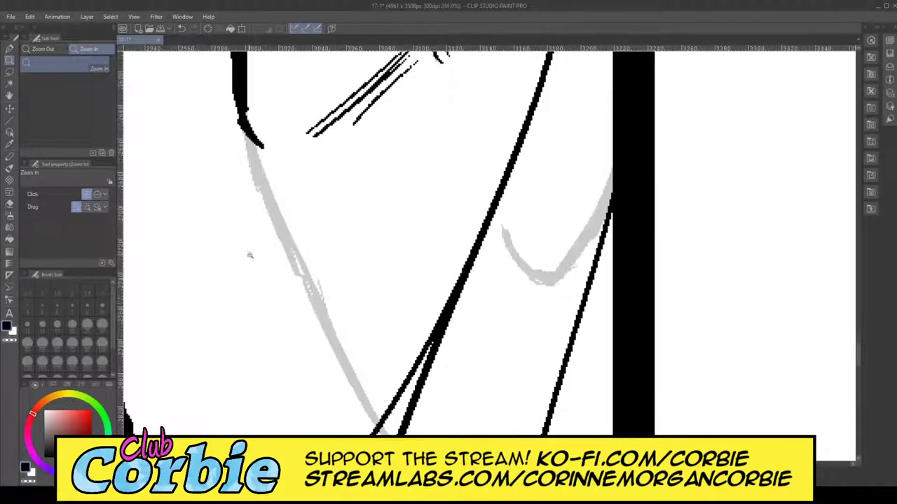
left_click_drag(340, 267, 302, 269)
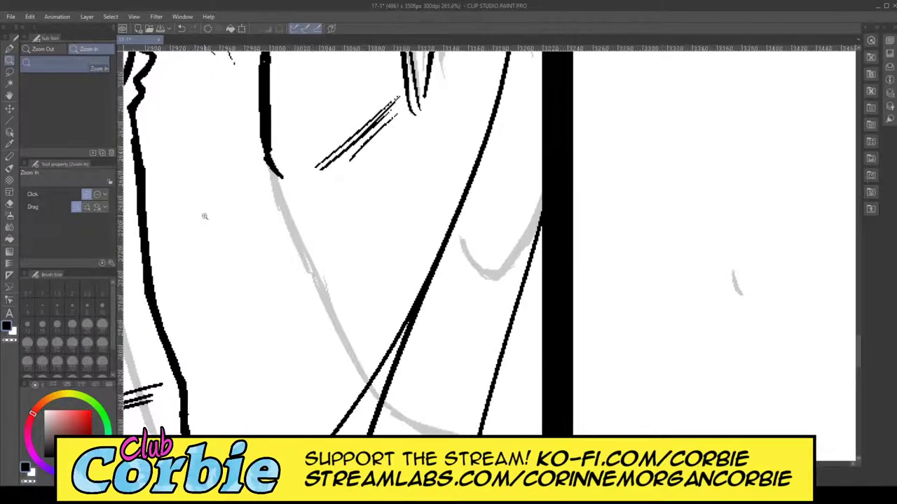
left_click(9, 48)
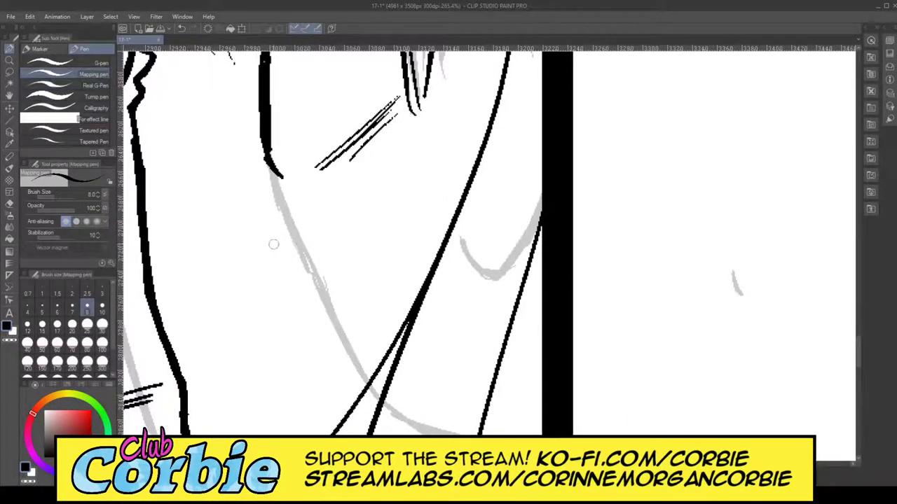
left_click_drag(266, 159, 320, 294)
left_click_drag(281, 204, 328, 301)
mouse_move(273, 181)
left_mouse_down()
mouse_move(317, 277)
mouse_move(269, 181)
mouse_move(335, 329)
left_mouse_up()
left_click_drag(321, 300, 339, 335)
left_click_drag(319, 273, 349, 342)
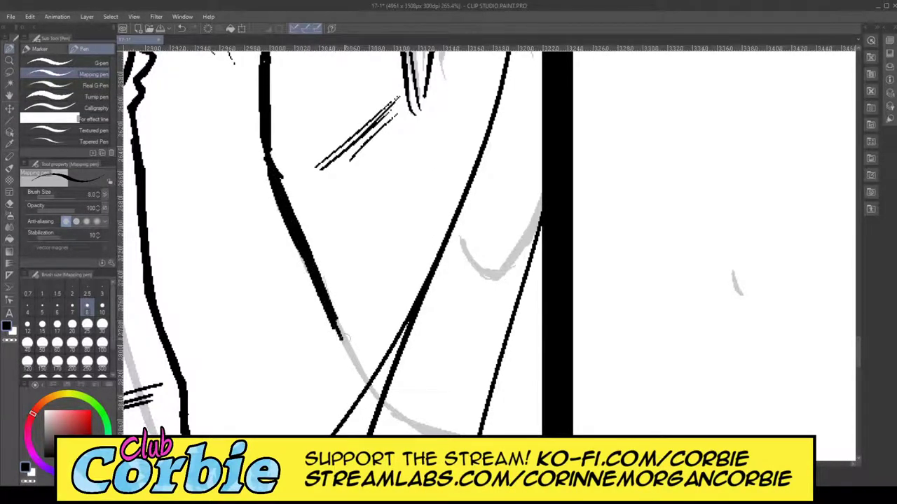
left_click_drag(326, 288, 361, 370)
left_click_drag(329, 308, 375, 396)
left_click_drag(274, 184, 269, 132)
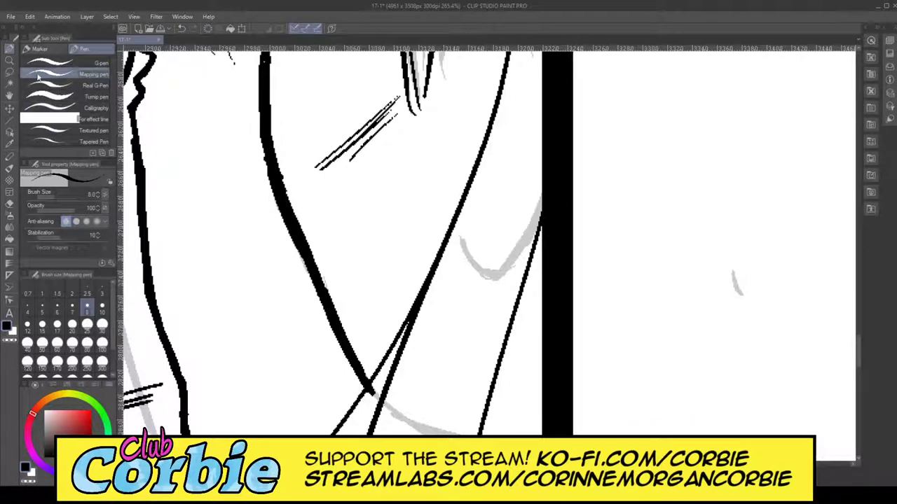
Step: Ink a long lock from the foreground figure's hairline to the pointed strands before the ear, and thicken the adjoining hairline
left_click(10, 60)
left_click(360, 277, "alt")
left_click_drag(307, 295, 252, 320)
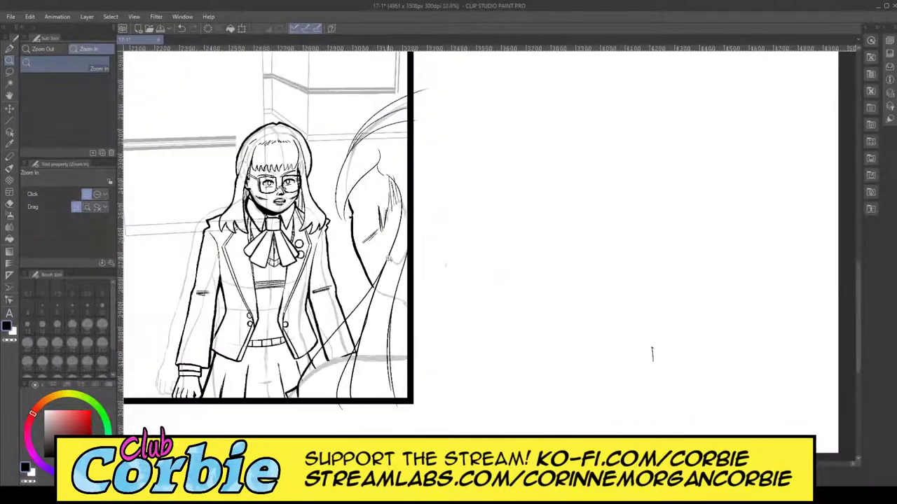
left_click(421, 175)
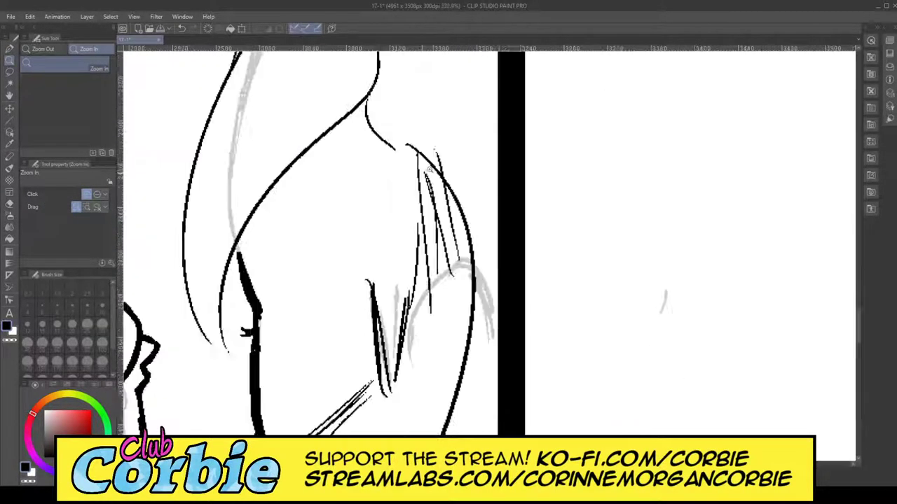
left_click(430, 169)
left_click(398, 176)
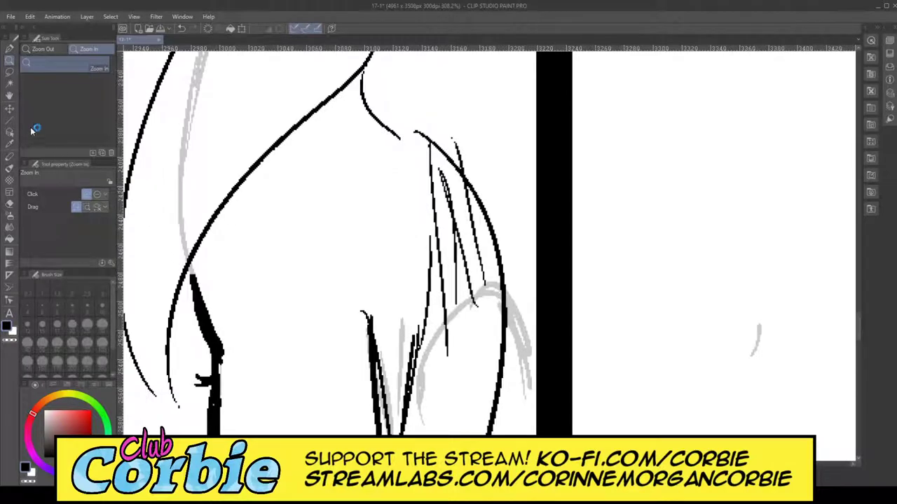
left_click(9, 49)
left_click_drag(363, 323, 341, 182)
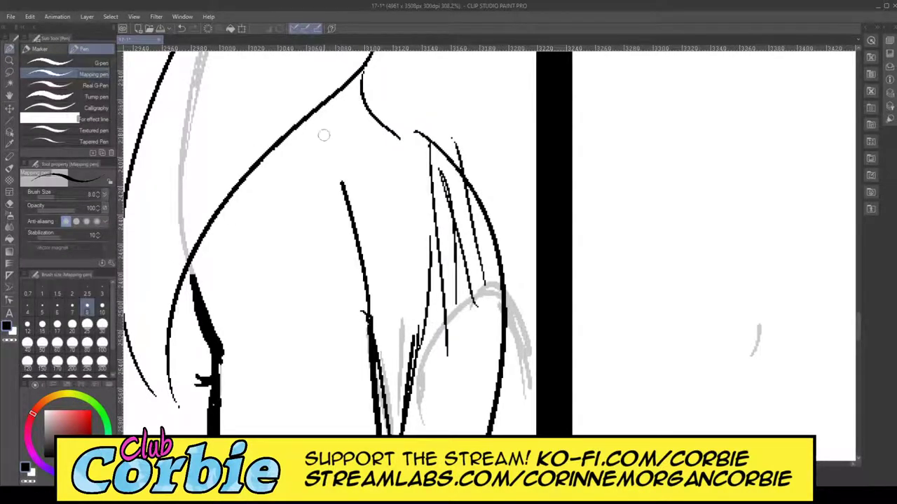
left_click_drag(324, 136, 315, 122)
mouse_move(321, 120)
left_mouse_down()
mouse_move(354, 204)
mouse_move(368, 332)
left_mouse_up()
left_click_drag(333, 164, 377, 406)
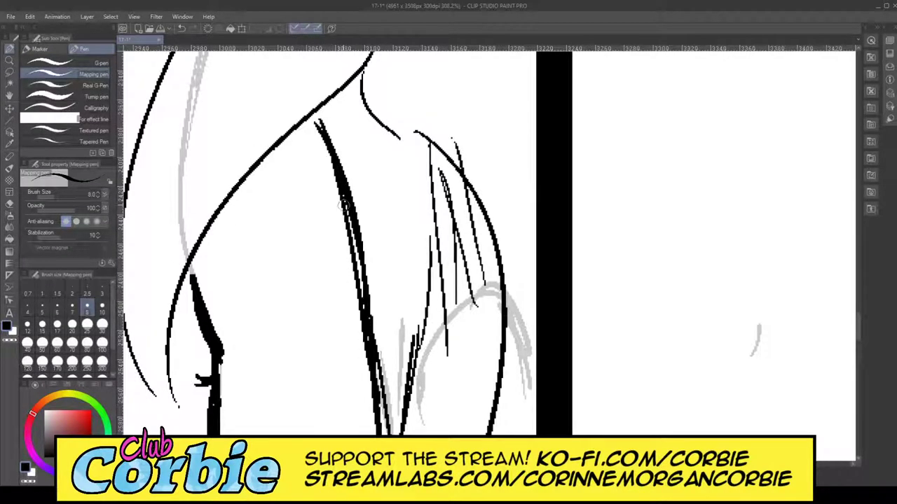
mouse_move(312, 120)
left_mouse_down()
mouse_move(340, 91)
mouse_move(287, 135)
left_mouse_up()
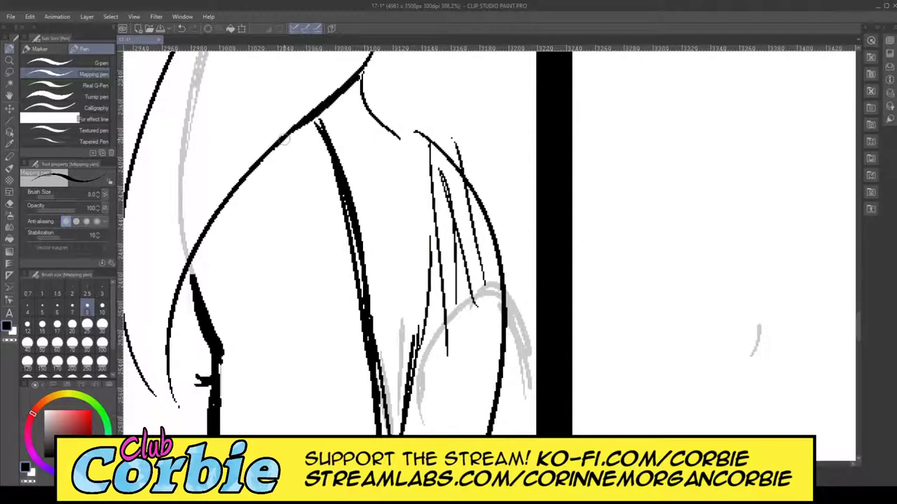
Step: Ink the lower tip of the foreground figure's hair, closing the outer strand and thickening its inner edge with the Mapping pen
left_click_drag(143, 384, 194, 417)
mouse_move(168, 352)
left_mouse_down()
mouse_move(190, 414)
mouse_move(175, 317)
mouse_move(191, 273)
mouse_move(169, 379)
left_mouse_up()
left_click_drag(191, 264, 175, 364)
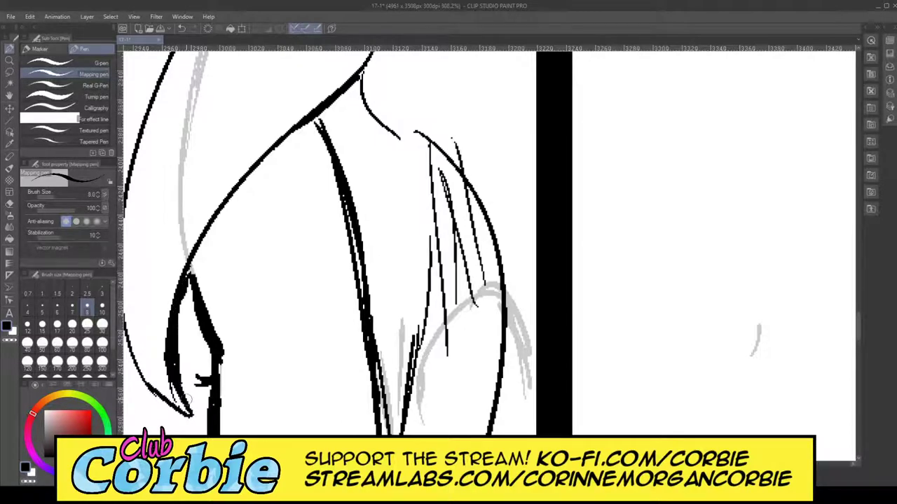
Step: Draw a second contour inside the foreground figure's outer hair line and a strand curving up to the panel border
left_click(10, 62)
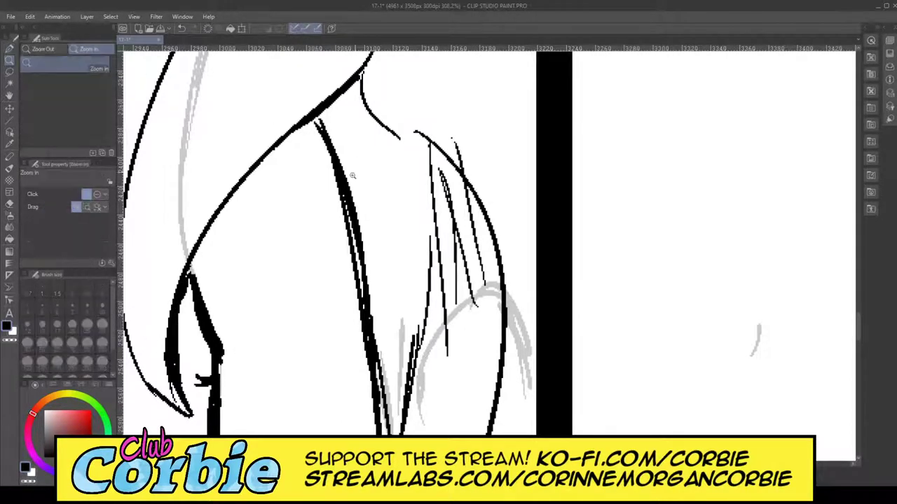
left_click_drag(353, 176, 326, 208)
left_click(325, 209, "alt")
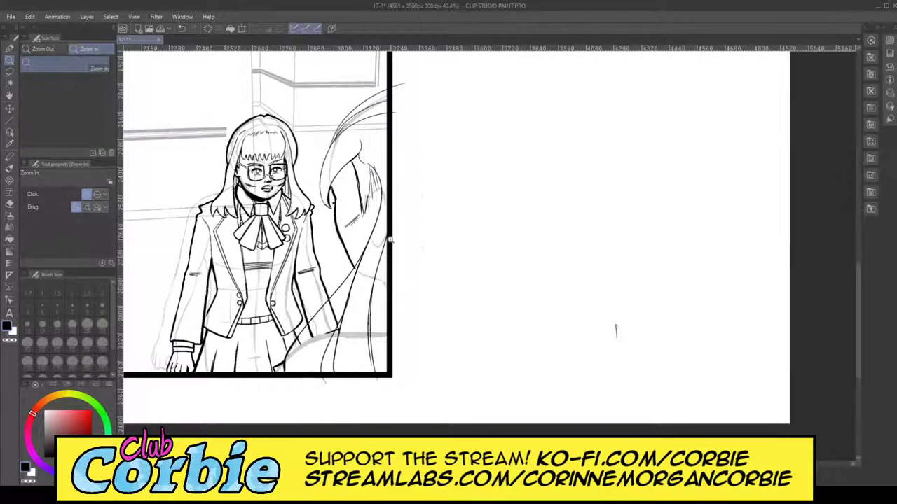
left_click_drag(371, 240, 372, 259)
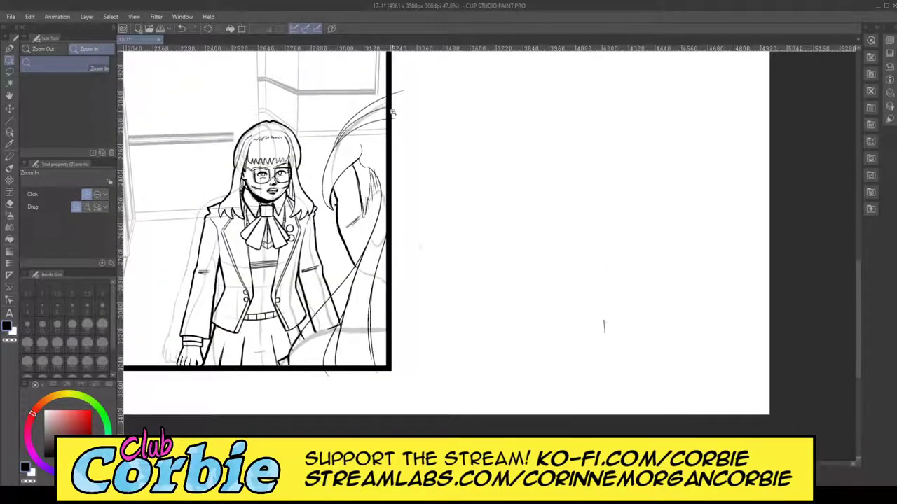
left_click_drag(374, 99, 414, 82)
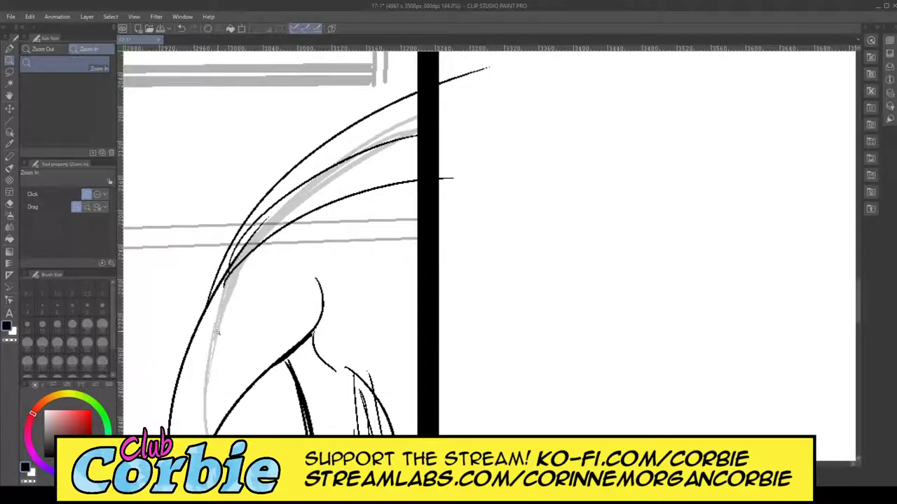
left_click_drag(217, 333, 280, 279)
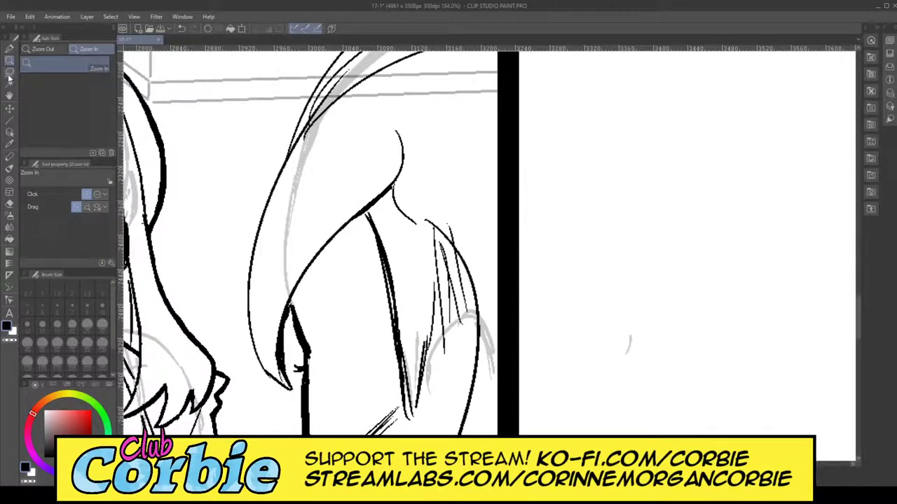
left_click(9, 48)
mouse_move(328, 104)
left_mouse_down()
mouse_move(264, 300)
mouse_move(269, 353)
mouse_move(284, 384)
left_mouse_up()
mouse_move(282, 195)
left_mouse_down()
mouse_move(353, 105)
mouse_move(455, 51)
left_mouse_up()
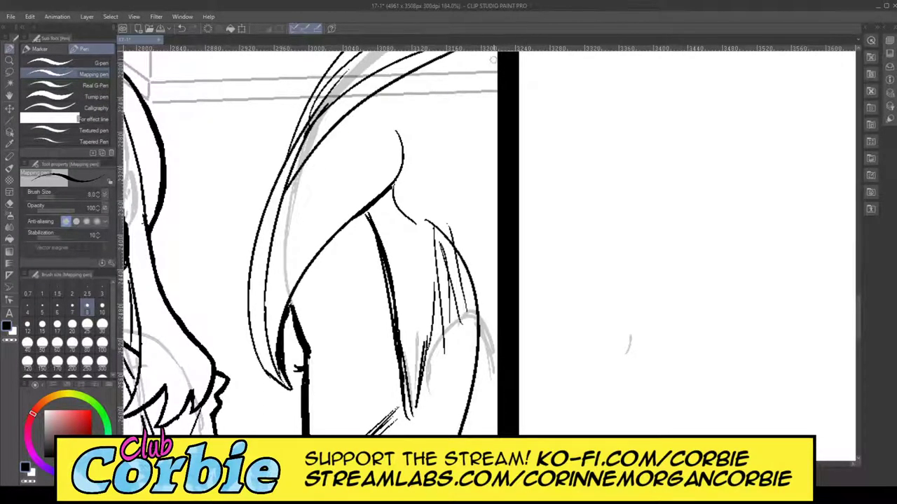
Step: Ink a lower arched strand across the top of the foreground figure's head, running from the inner hair line to the panel border
key("/")
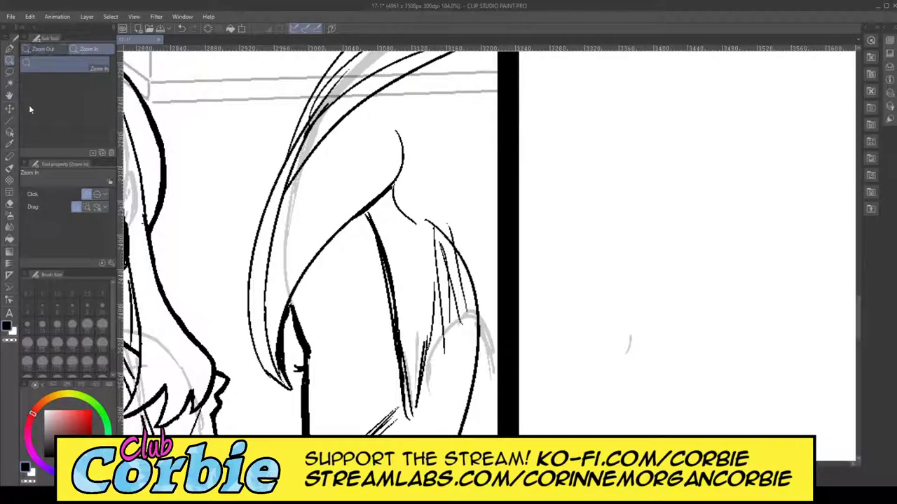
left_click_drag(272, 173, 245, 192)
left_click_drag(290, 139, 316, 112)
scroll(315, 111, "up", 1)
key("p")
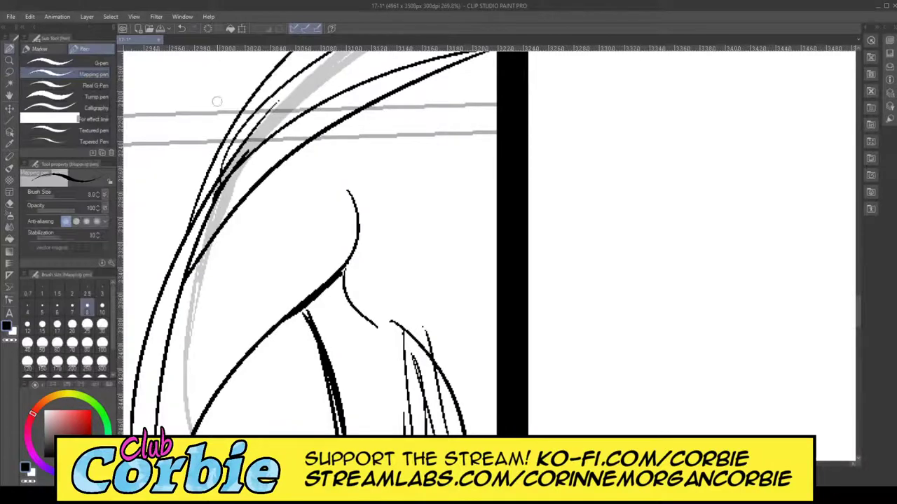
mouse_move(189, 270)
left_mouse_down()
mouse_move(419, 106)
mouse_move(499, 110)
left_mouse_up()
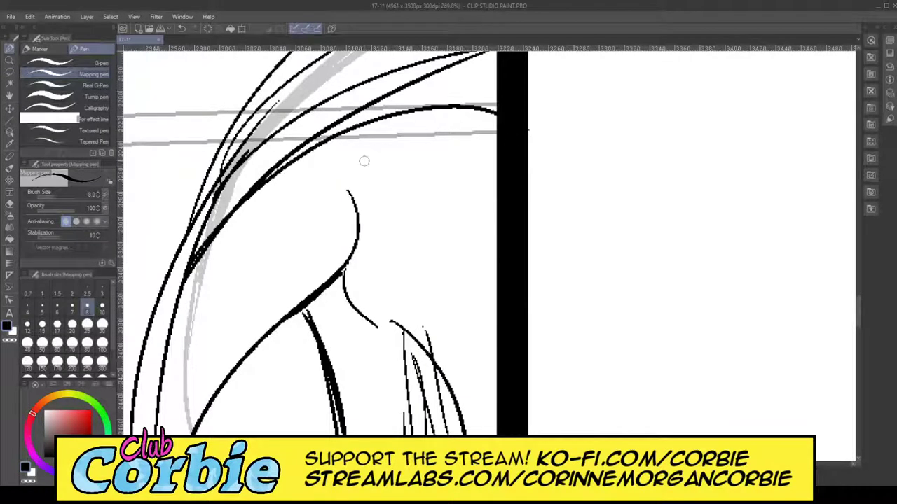
Step: Erase the overlapping strands above the arched hair line on the foreground figure with the Snap eraser at size 8
key("slash")
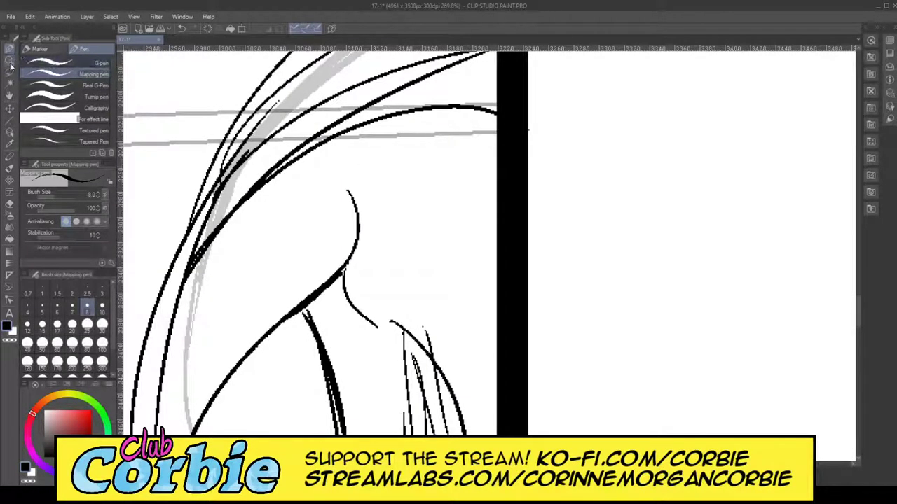
scroll(249, 63, "down", 4)
scroll(373, 101, "up", 3)
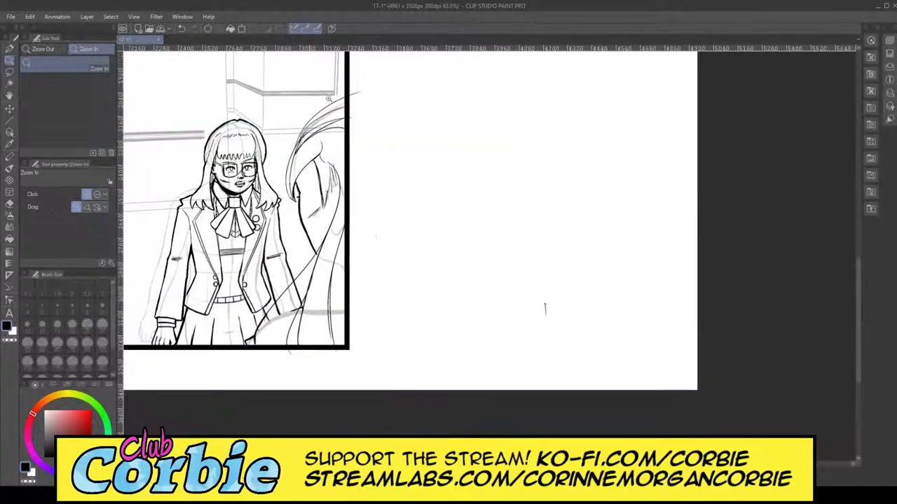
scroll(373, 100, "up", 4)
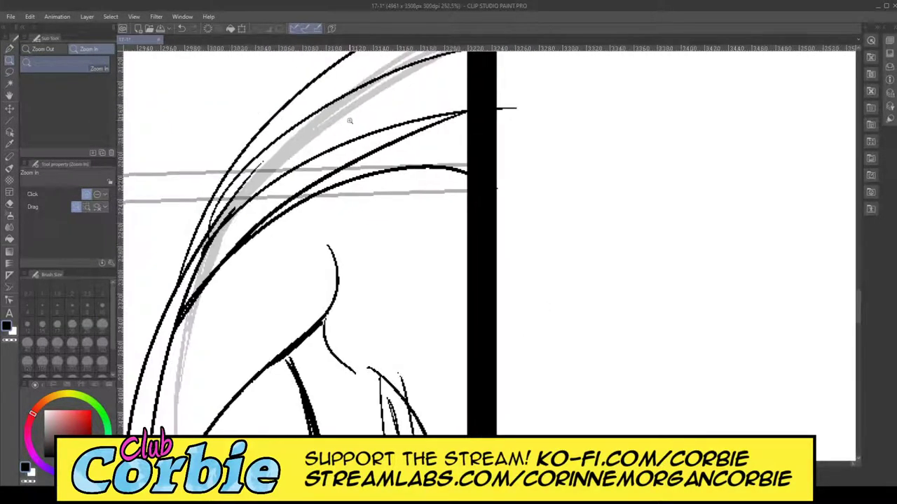
left_click(9, 204)
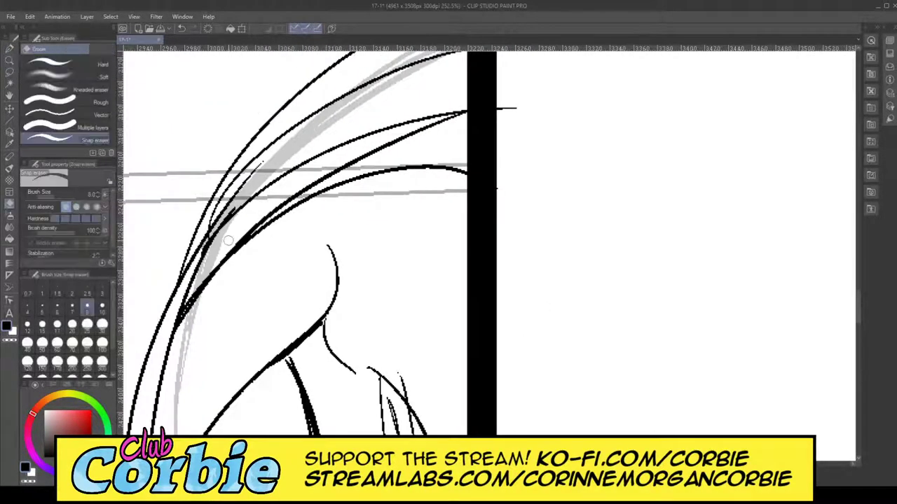
mouse_move(316, 180)
left_mouse_down()
mouse_move(257, 215)
mouse_move(307, 187)
left_mouse_up()
mouse_move(222, 248)
left_mouse_down()
mouse_move(301, 194)
mouse_move(226, 250)
left_mouse_up()
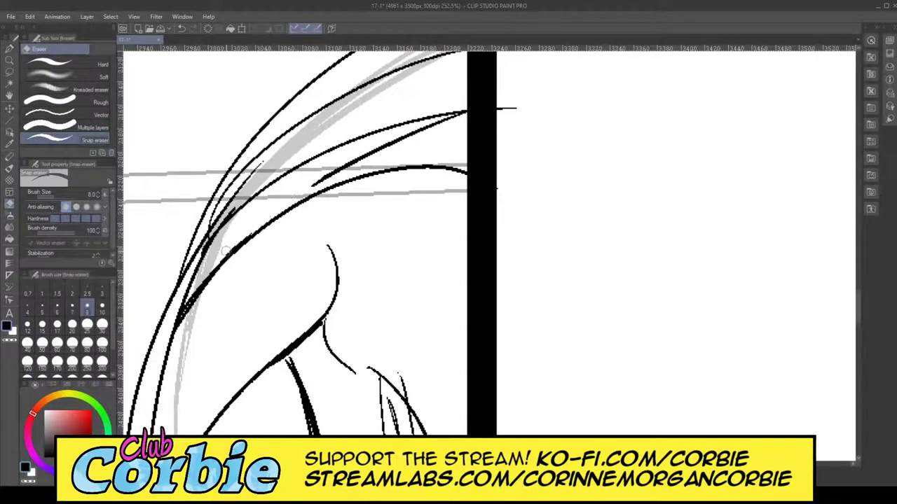
mouse_move(172, 320)
left_mouse_down()
mouse_move(229, 223)
mouse_move(197, 264)
mouse_move(239, 205)
mouse_move(324, 145)
mouse_move(293, 169)
mouse_move(389, 130)
mouse_move(286, 187)
mouse_move(459, 115)
mouse_move(340, 141)
mouse_move(405, 125)
left_mouse_up()
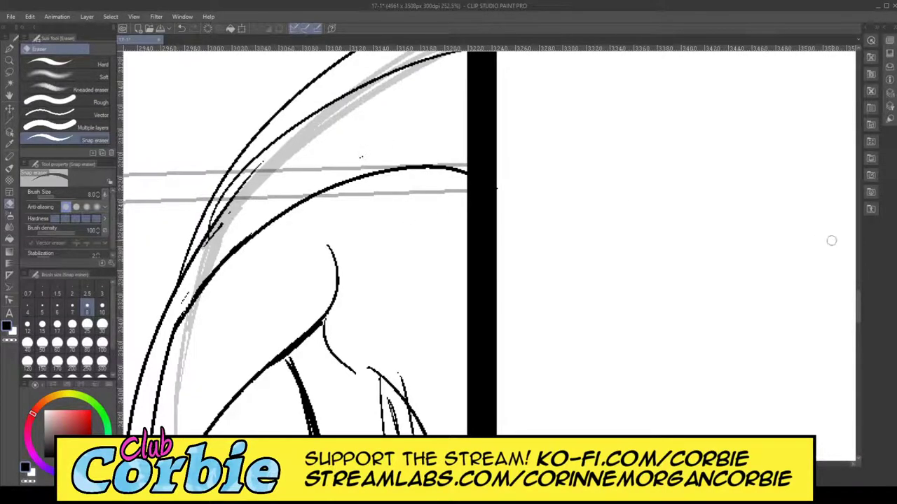
Step: Erase the hair line ends beyond the panel border and the stray strands inside the outer hair contour
left_click_drag(859, 322, 859, 305)
left_click_drag(552, 148, 499, 171)
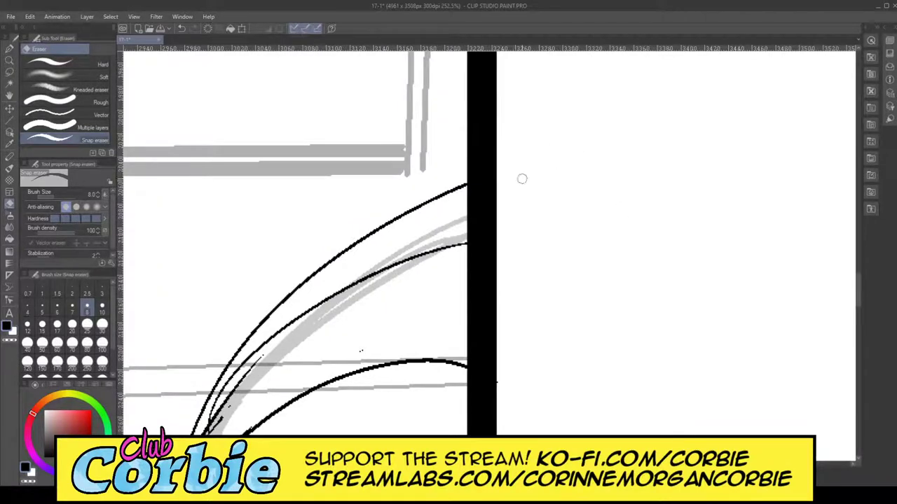
left_click_drag(860, 300, 861, 313)
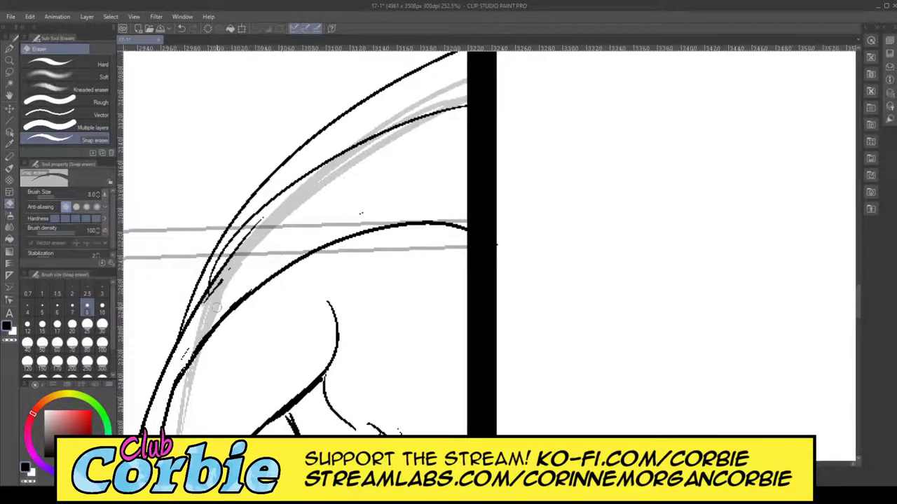
left_click_drag(237, 264, 206, 298)
left_click_drag(209, 288, 264, 218)
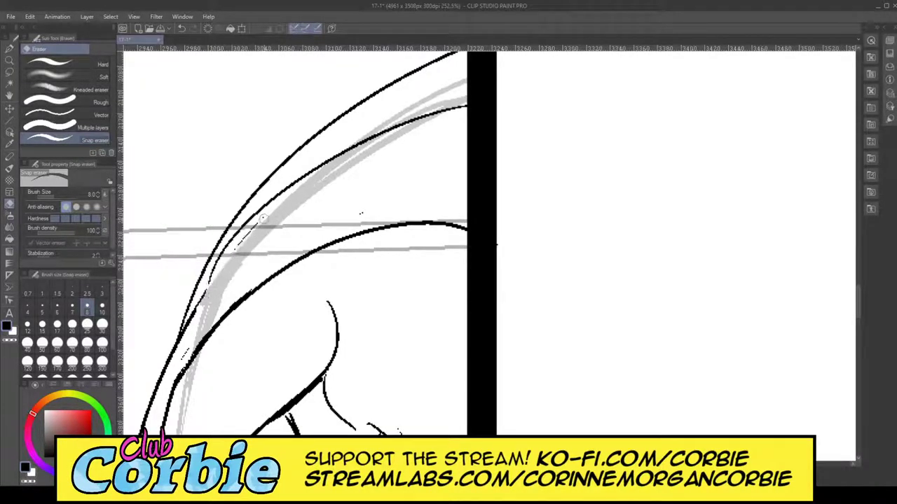
mouse_move(224, 270)
left_mouse_down()
mouse_move(274, 207)
mouse_move(193, 324)
mouse_move(235, 231)
left_mouse_up()
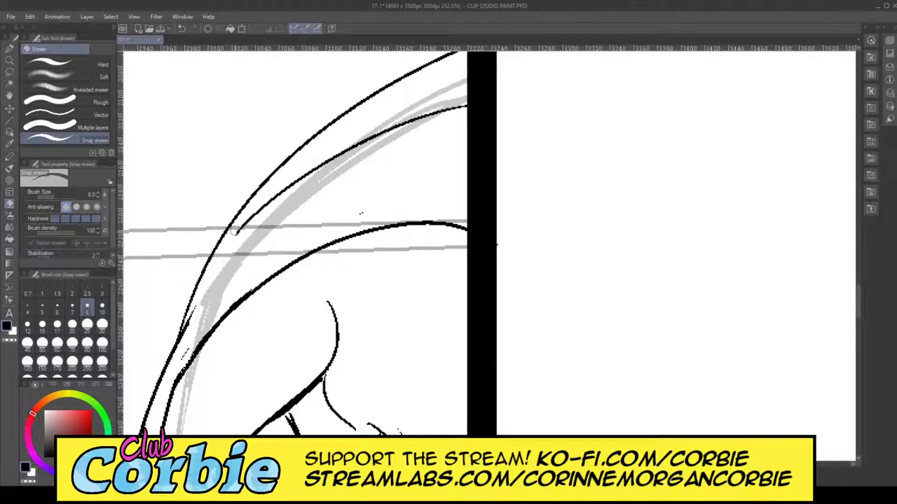
Step: Erase the short curve above the foreground figure's fringe and ink a lower fringe line sweeping across the face to the hair tip
left_click(10, 61)
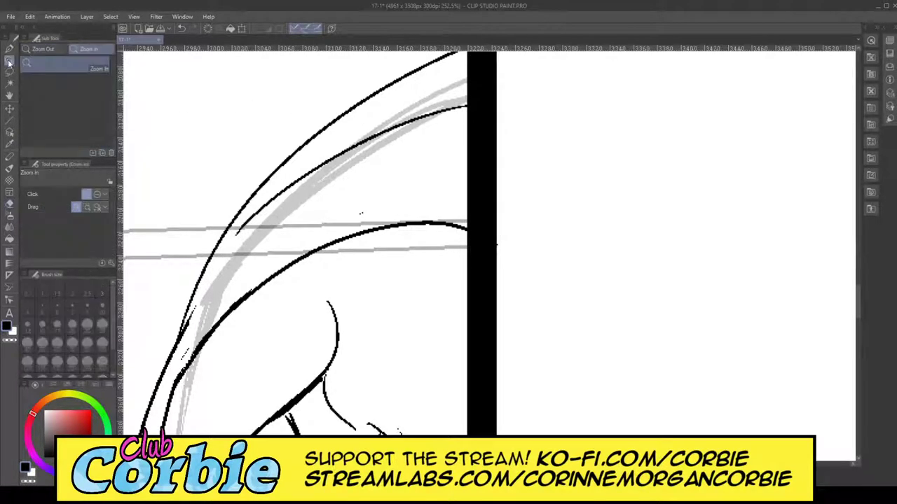
left_click_drag(344, 107, 270, 151)
left_click_drag(328, 154, 361, 124)
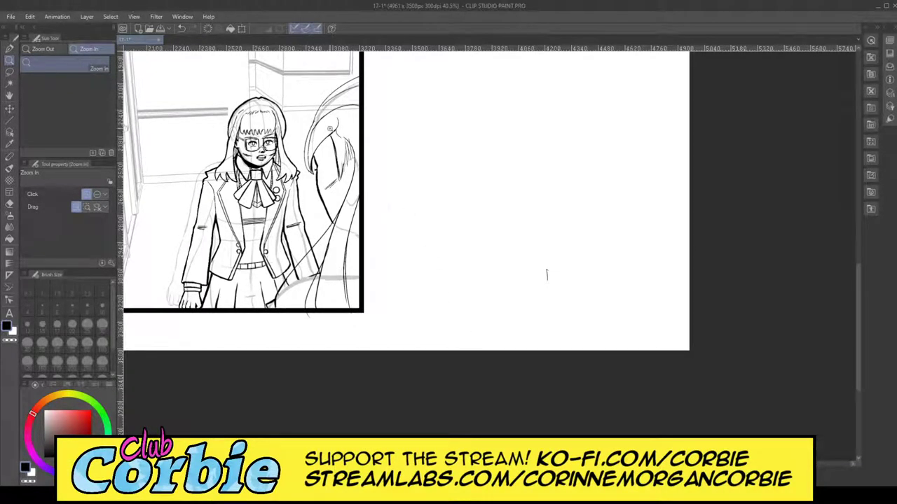
left_click_drag(330, 129, 374, 114)
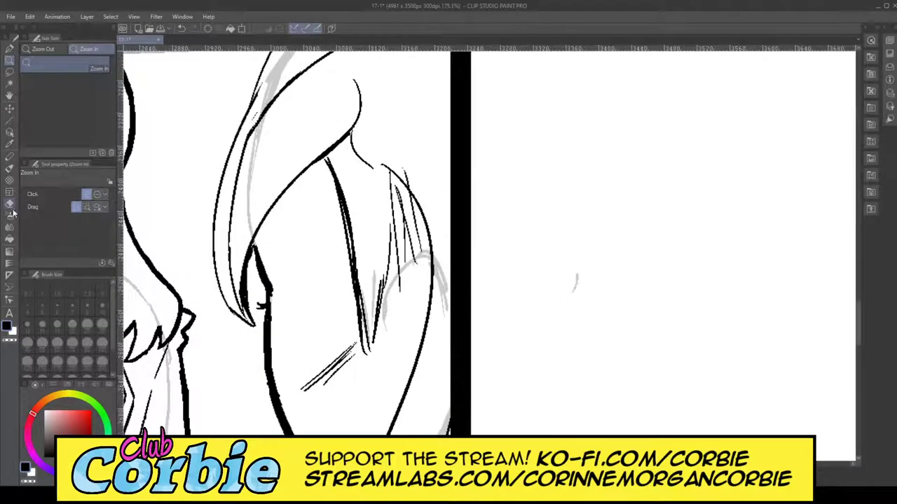
left_click(9, 205)
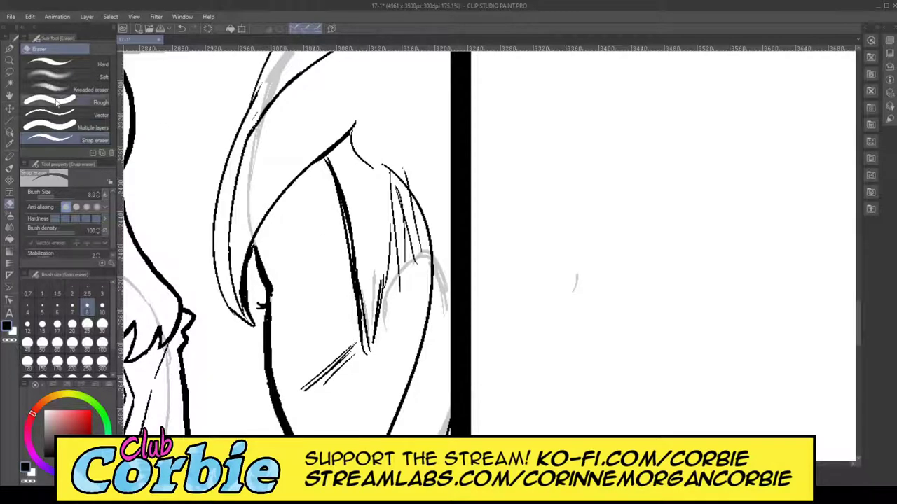
left_click(9, 49)
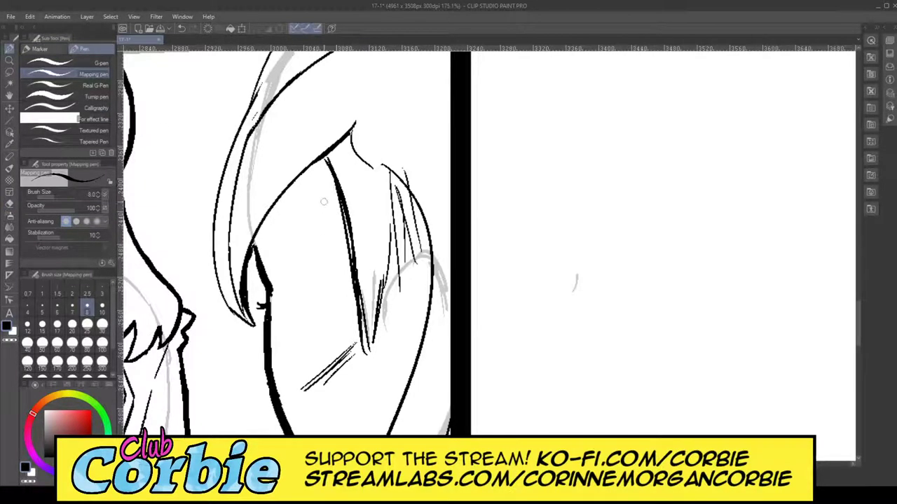
mouse_move(375, 167)
left_mouse_down()
mouse_move(267, 278)
mouse_move(245, 329)
mouse_move(252, 341)
left_mouse_up()
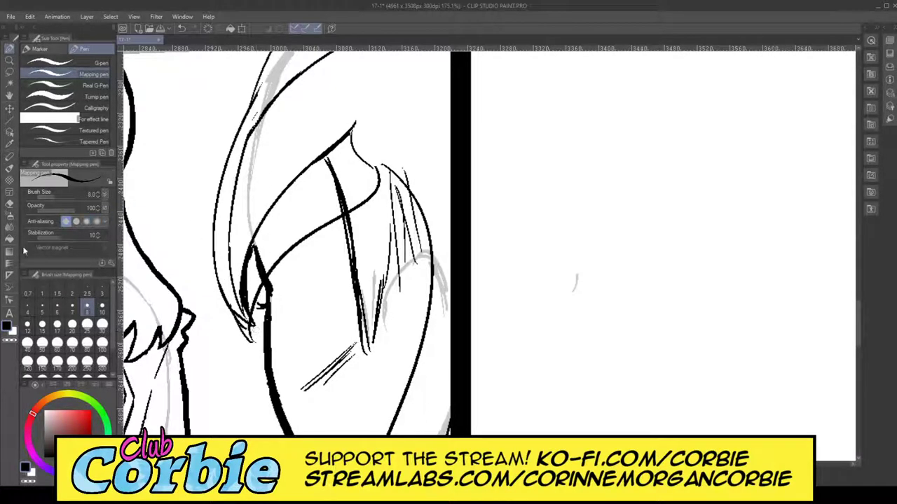
Step: Erase the old fringe and inner hair lines with the Snap eraser at size 70, and redraw the pointed hair tip
left_click(10, 203)
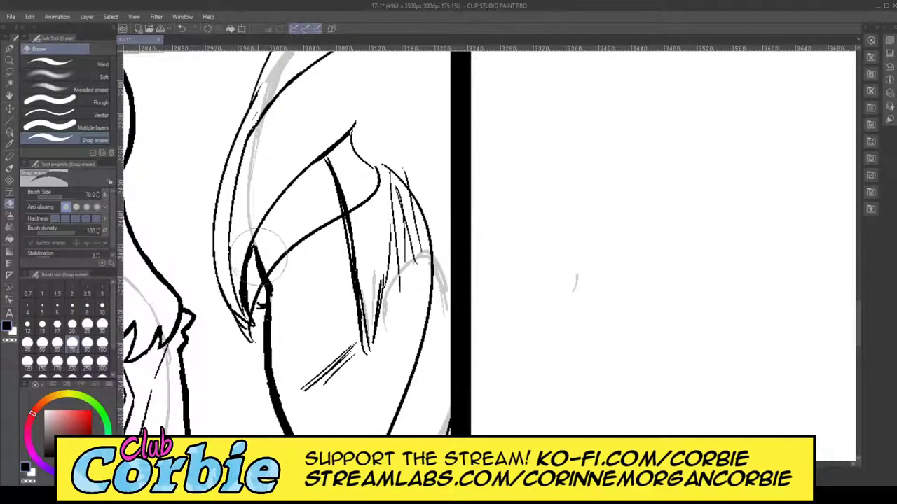
mouse_move(261, 252)
left_mouse_down()
mouse_move(252, 274)
mouse_move(271, 210)
mouse_move(342, 142)
mouse_move(291, 222)
mouse_move(371, 144)
mouse_move(276, 219)
mouse_move(241, 275)
mouse_move(251, 168)
mouse_move(328, 79)
mouse_move(303, 89)
mouse_move(250, 182)
mouse_move(283, 121)
mouse_move(250, 228)
mouse_move(245, 351)
mouse_move(235, 220)
mouse_move(250, 245)
mouse_move(244, 298)
left_mouse_up()
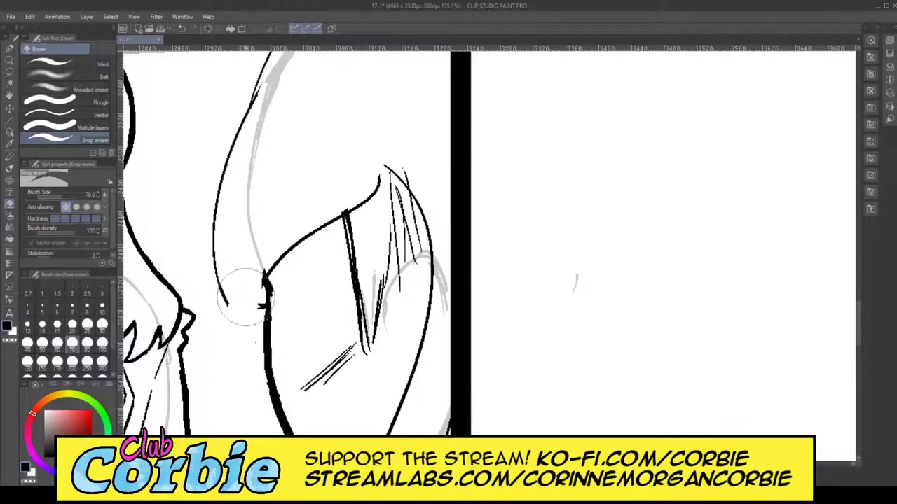
left_click(9, 49)
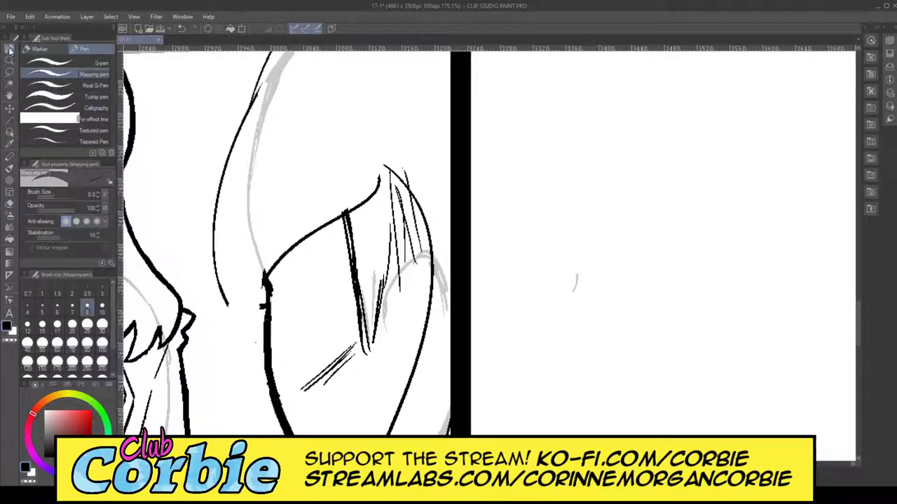
left_click_drag(265, 277, 240, 319)
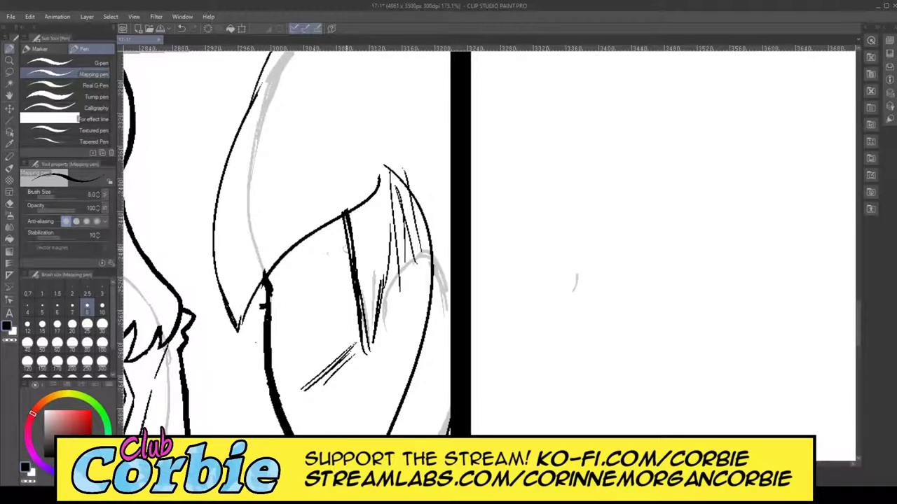
Step: Ink the foreground figure's ear with the Mapping pen, drawing a thick upper edge and curved inner folds
left_click_drag(386, 291, 432, 265)
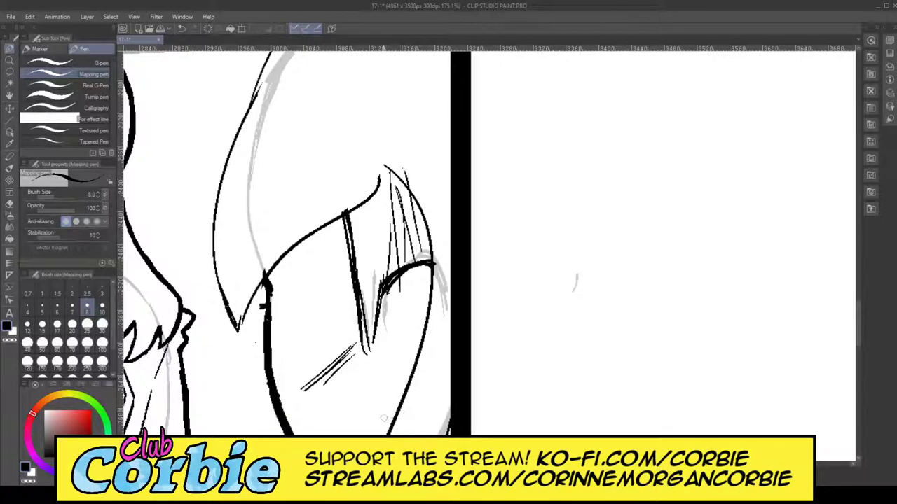
left_click_drag(414, 297, 391, 411)
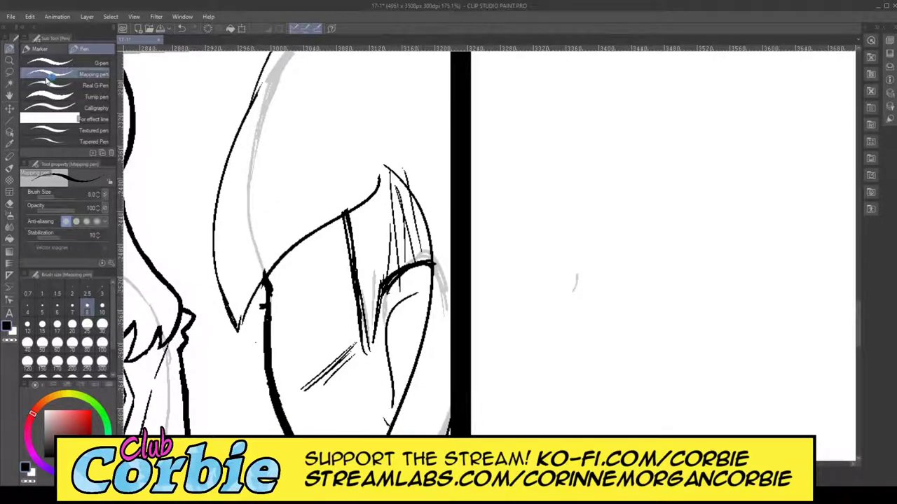
key("ctrl+z")
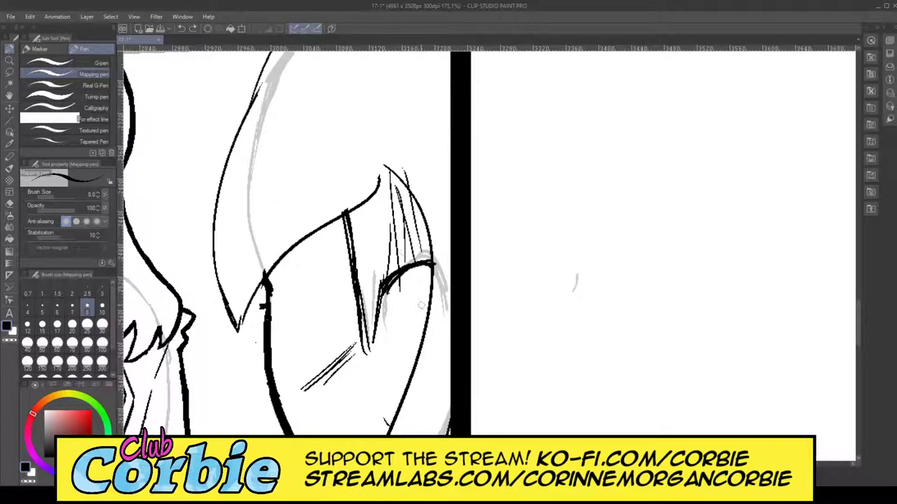
left_click_drag(414, 297, 397, 394)
left_click_drag(407, 343, 400, 367)
left_click_drag(424, 312, 402, 348)
left_click_drag(437, 308, 427, 331)
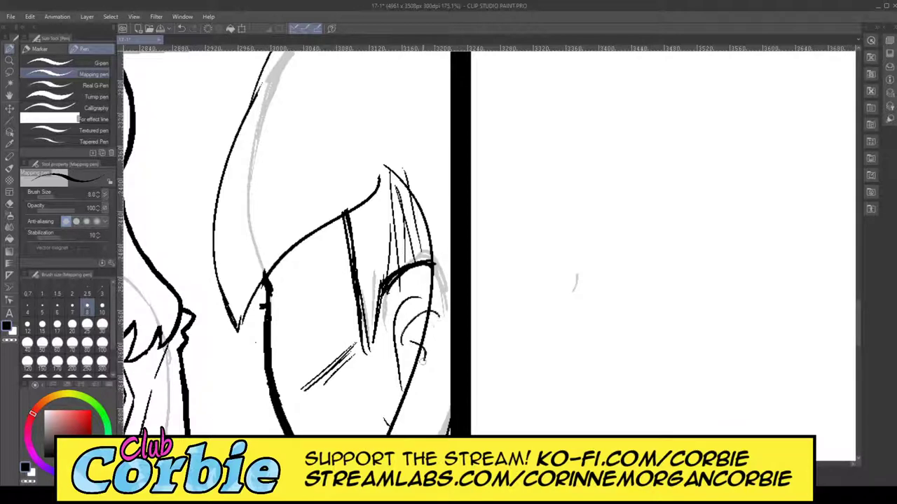
Step: Erase the ends of the inner ear folds that extend past the ear's outer contour with the Snap eraser
left_click(9, 203)
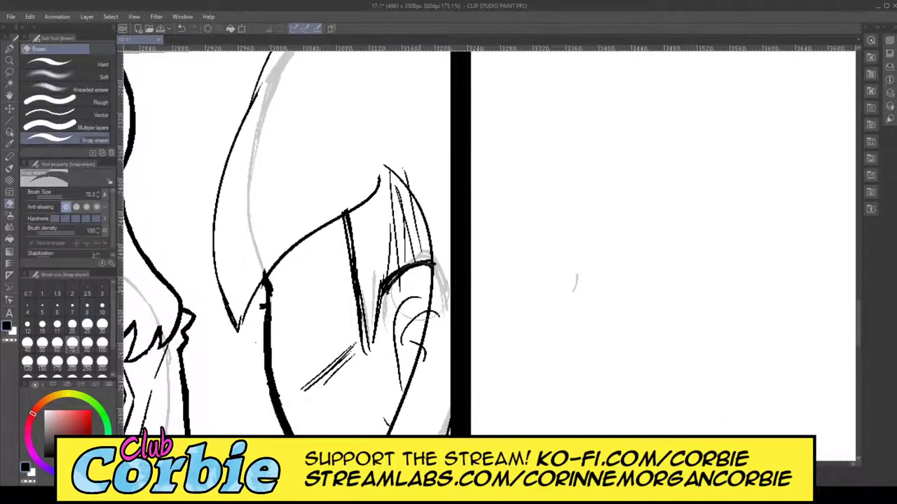
left_click_drag(445, 314, 428, 379)
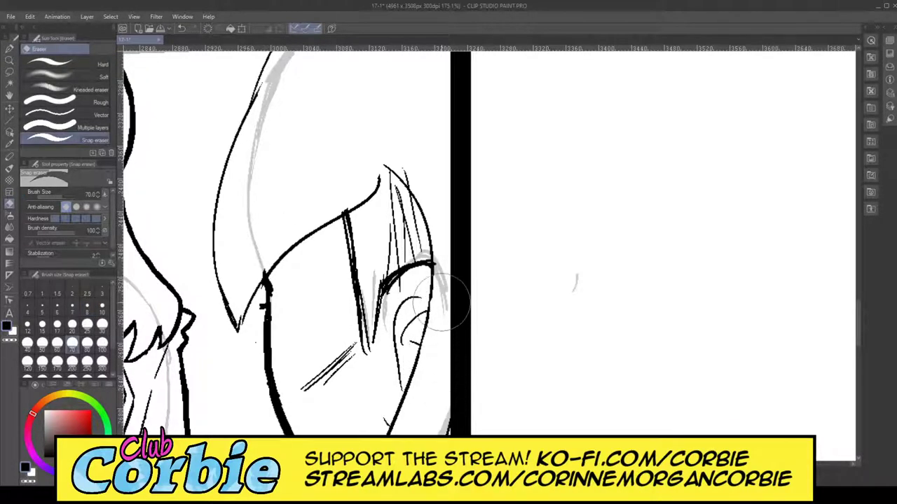
Step: Thicken the ear's upper edge and inner folds with the Mapping pen at size 10, and ink a solid dark spot inside the ear
left_click(13, 63)
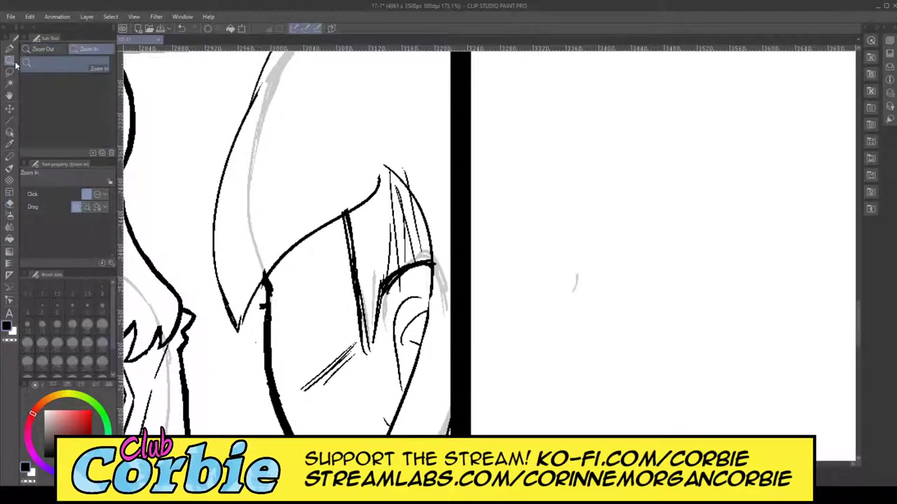
left_click_drag(334, 182, 154, 181)
scroll(330, 188, "up", 2)
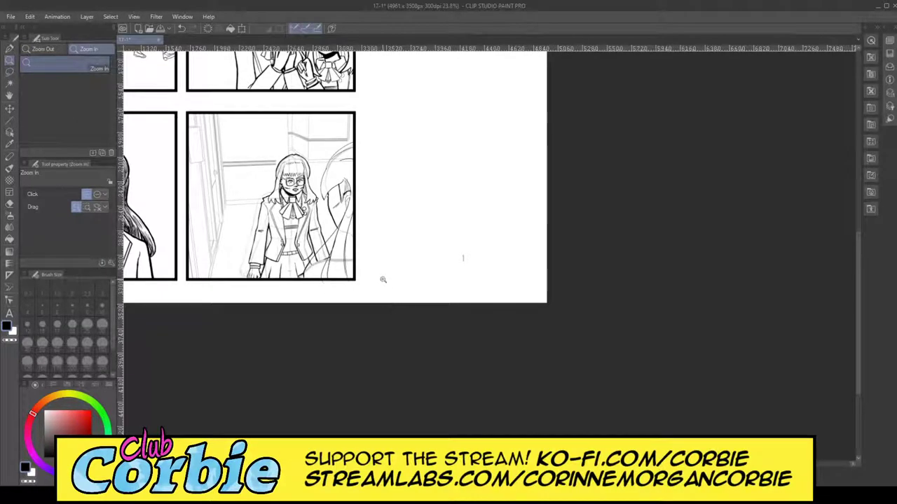
scroll(350, 207, "up", 2)
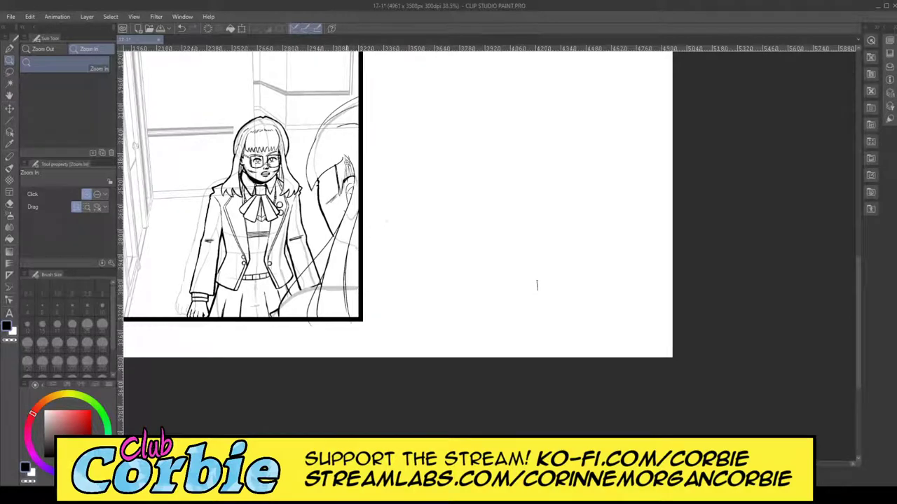
scroll(386, 221, "up", 8)
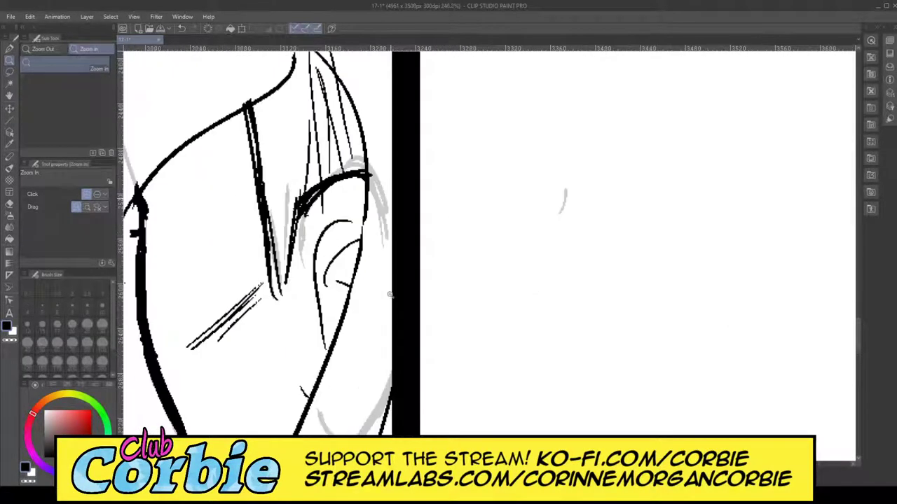
scroll(390, 295, "up", 1)
scroll(347, 211, "up", 2)
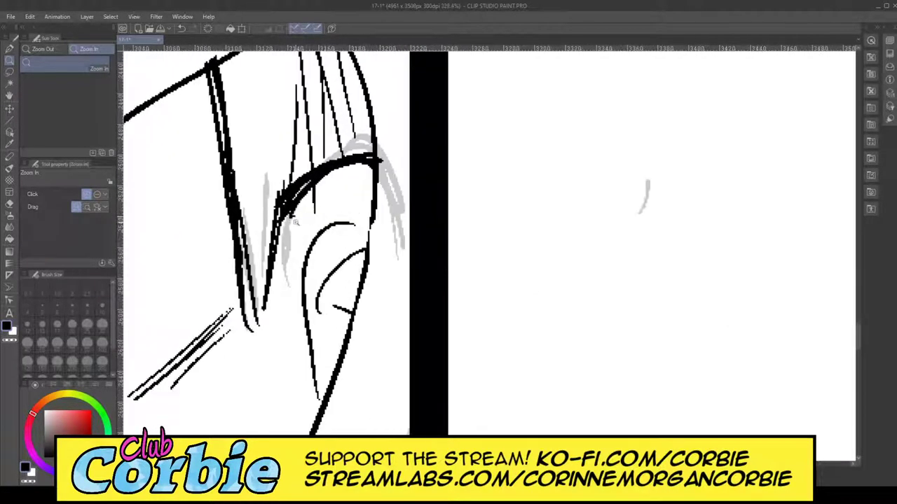
left_click(9, 48)
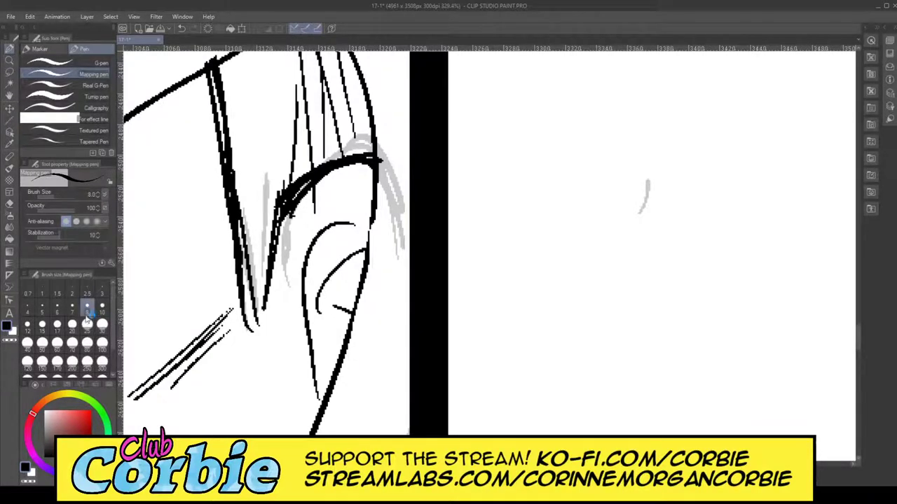
mouse_move(275, 263)
left_mouse_down()
mouse_move(317, 185)
mouse_move(370, 163)
left_mouse_up()
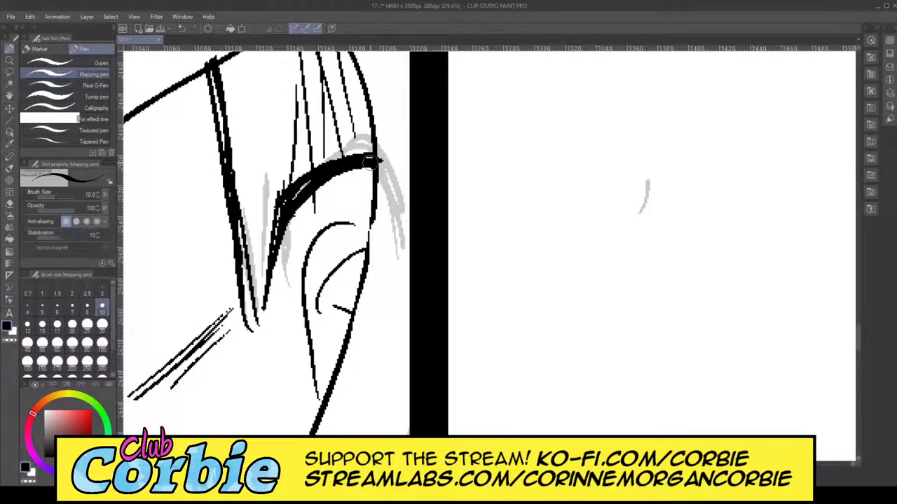
left_click_drag(304, 202, 288, 209)
left_click_drag(289, 209, 346, 166)
mouse_move(306, 187)
left_mouse_down()
mouse_move(321, 172)
mouse_move(365, 164)
left_mouse_up()
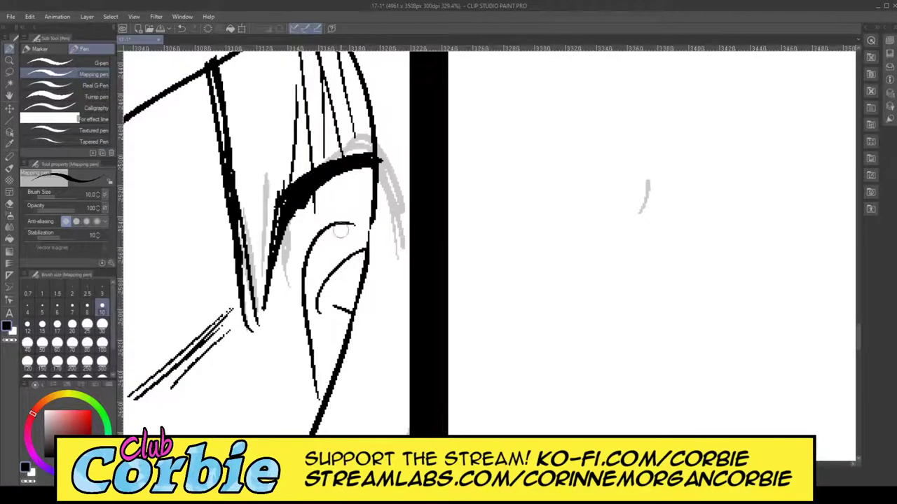
mouse_move(370, 222)
left_mouse_down()
mouse_move(321, 234)
mouse_move(301, 288)
mouse_move(322, 399)
left_mouse_up()
mouse_move(315, 308)
left_mouse_down()
mouse_move(346, 249)
mouse_move(366, 248)
mouse_move(320, 303)
mouse_move(355, 308)
mouse_move(345, 319)
mouse_move(335, 308)
mouse_move(339, 329)
left_mouse_up()
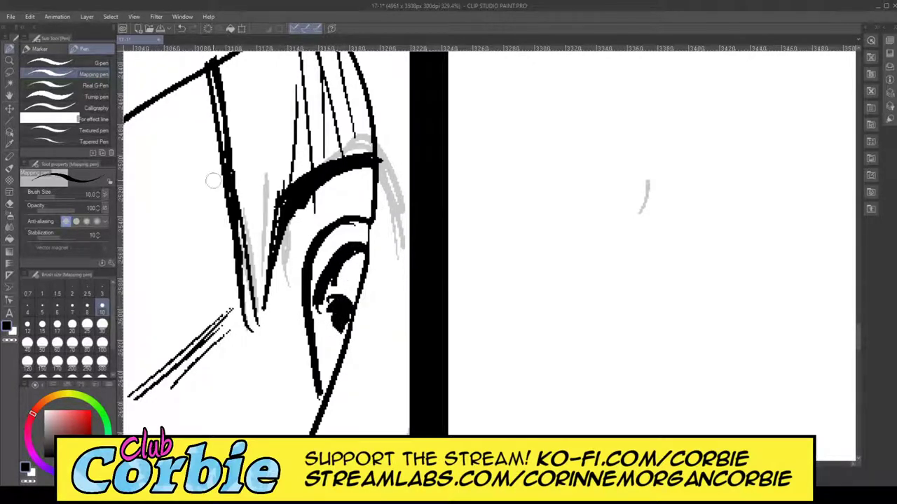
Step: Trim the stray line ends around the ear's upper edge with the Snap eraser at size 10, and thicken the ear's outer contour
left_click(10, 204)
left_click_drag(308, 213, 333, 210)
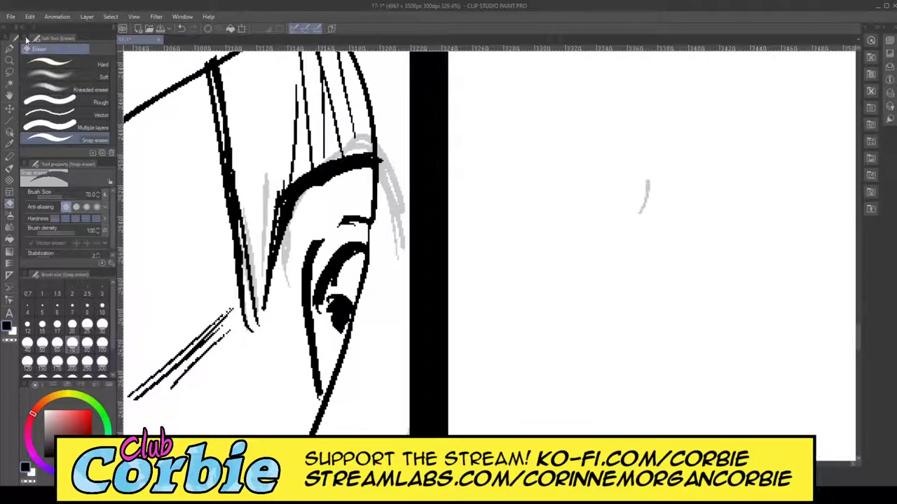
key("ctrl+z")
left_click(102, 306)
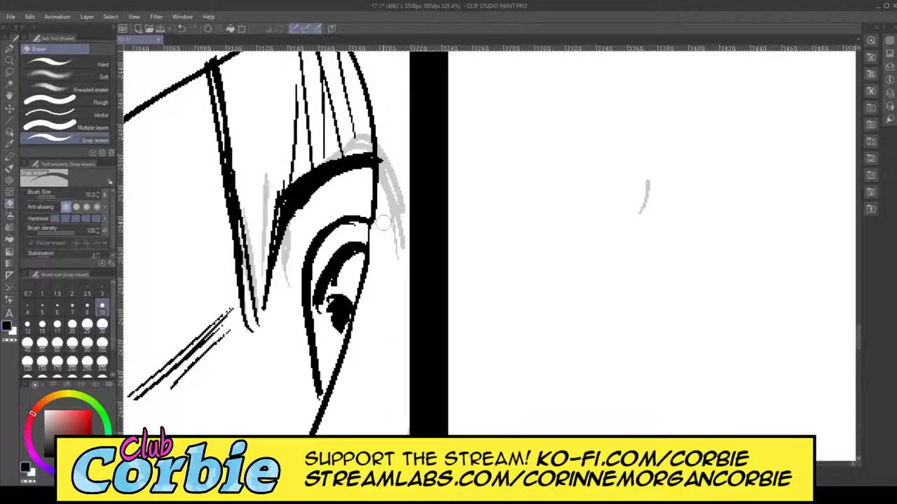
left_click(10, 49)
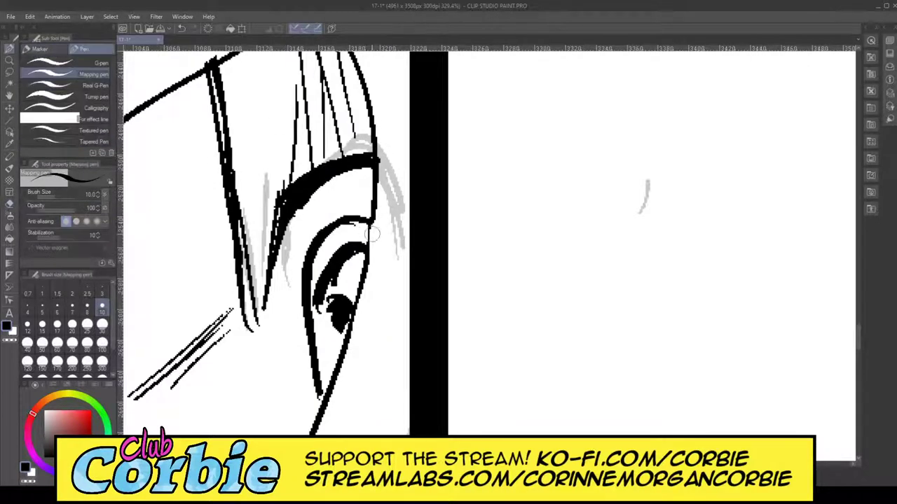
mouse_move(376, 164)
left_mouse_down()
mouse_move(369, 277)
mouse_move(343, 350)
left_mouse_up()
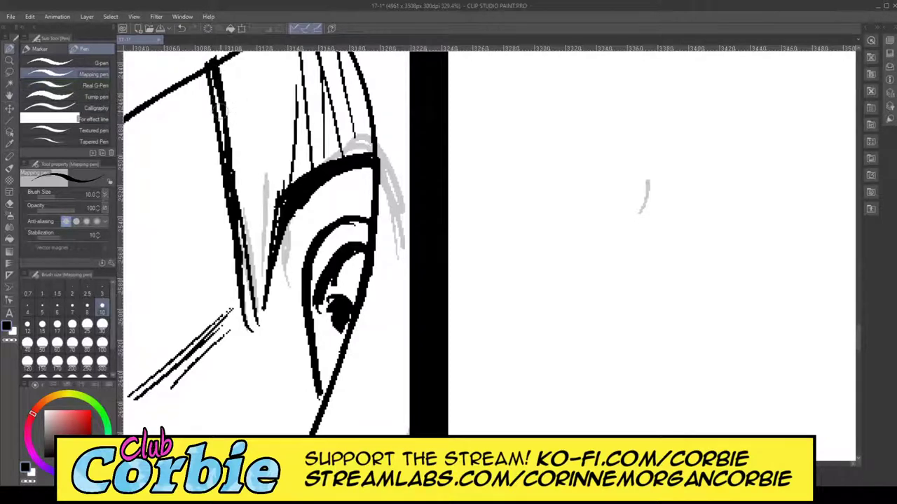
Step: Thicken the slanted hair strand in front of the ear down to its pointed tip with the Mapping pen at size 10
mouse_move(220, 110)
left_mouse_down()
mouse_move(213, 69)
mouse_move(240, 252)
left_mouse_up()
left_click_drag(241, 295, 245, 316)
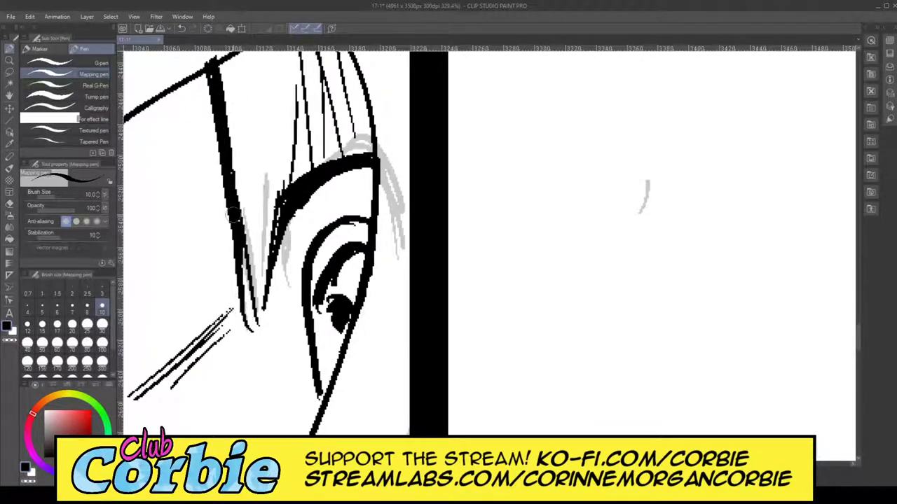
left_click_drag(234, 215, 247, 316)
left_click_drag(242, 269, 249, 312)
left_click_drag(225, 174, 251, 326)
left_click_drag(244, 246, 256, 325)
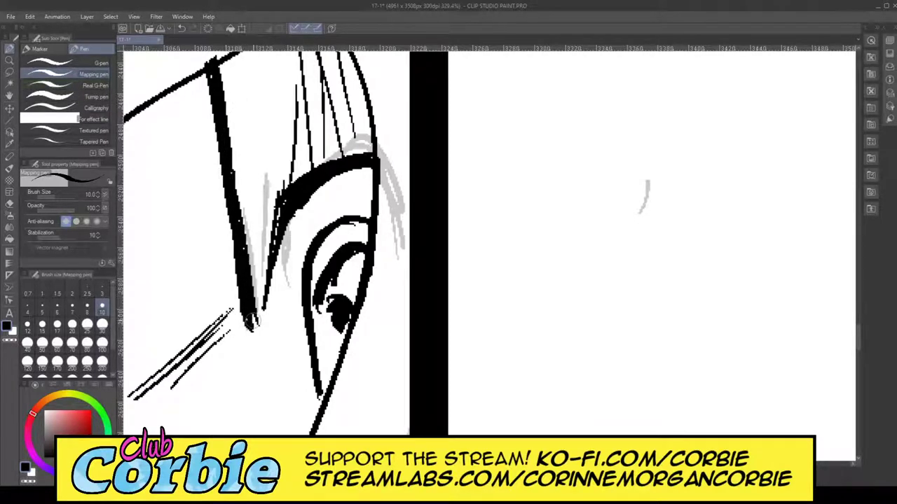
mouse_move(280, 228)
left_mouse_down()
mouse_move(256, 327)
mouse_move(300, 186)
left_mouse_up()
Step: Erase the thick hair strand in front of the ear with the Snap eraser at size 10, up to the fringe line
key("slash")
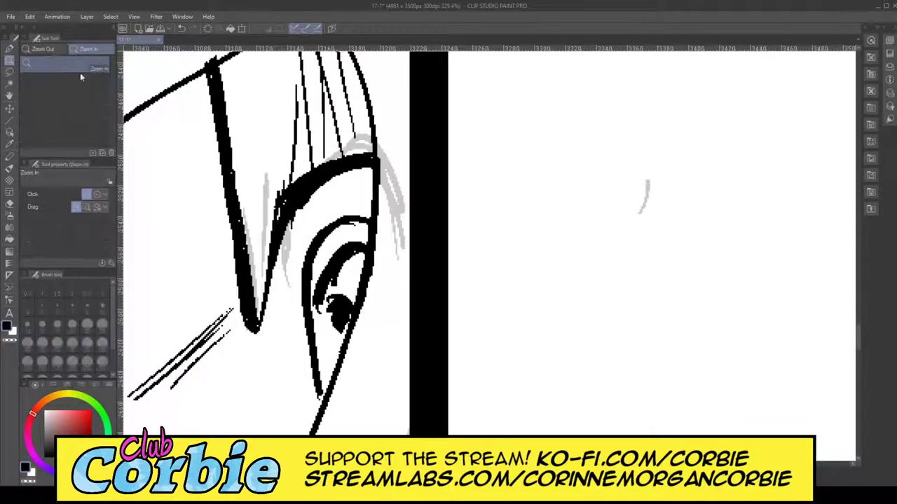
left_click_drag(360, 194, 306, 230)
left_click_drag(341, 195, 385, 199)
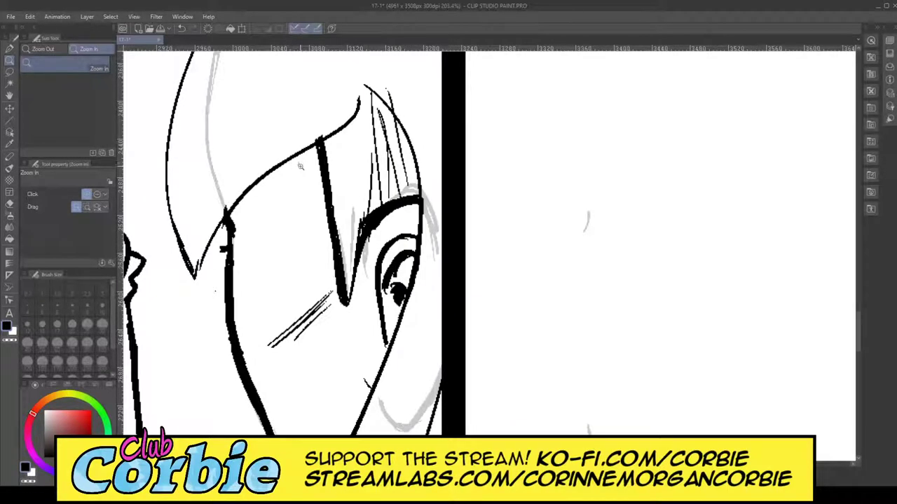
left_click_drag(9, 251, 6, 238)
left_click(10, 204)
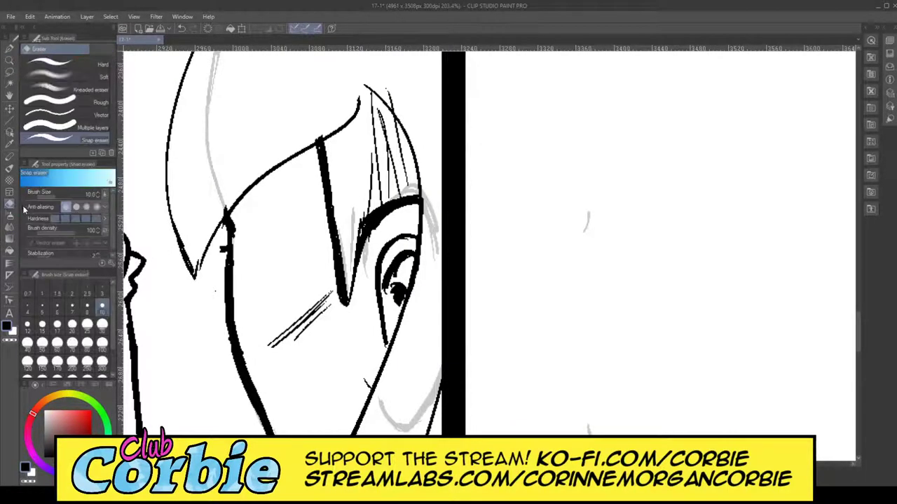
mouse_move(332, 238)
left_mouse_down()
mouse_move(338, 270)
mouse_move(322, 143)
left_mouse_up()
mouse_move(339, 236)
left_mouse_down()
mouse_move(356, 299)
mouse_move(354, 218)
mouse_move(352, 298)
left_mouse_up()
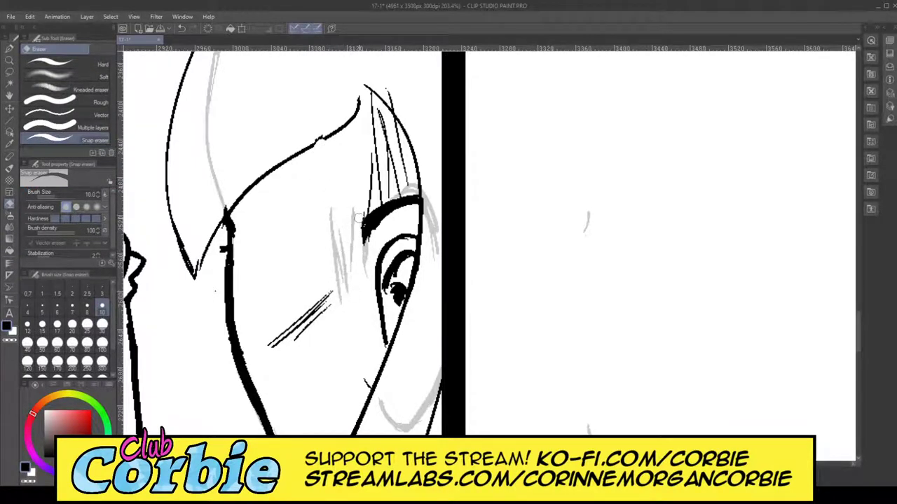
left_click_drag(359, 219, 360, 235)
Step: Thicken the outer hair contour with the Mapping pen and extend its tip into a lower curve sweeping across the face contour toward the cheek
left_click(9, 49)
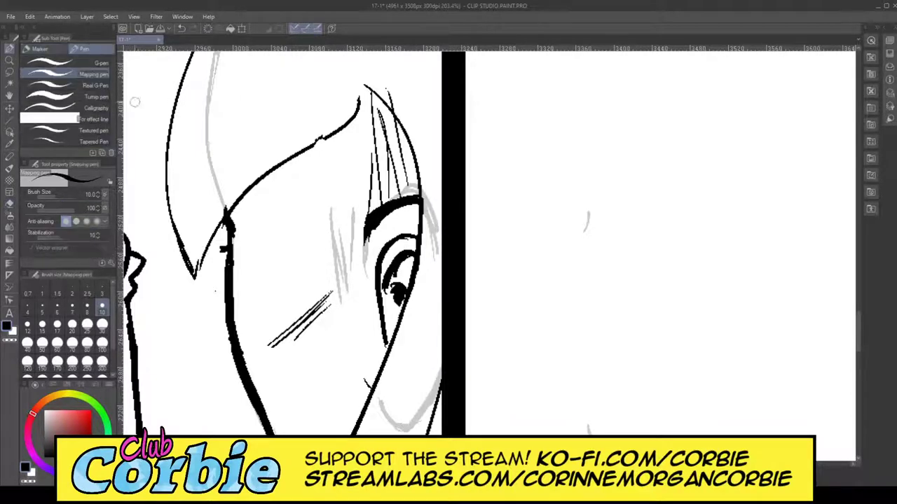
left_click_drag(203, 243, 215, 325)
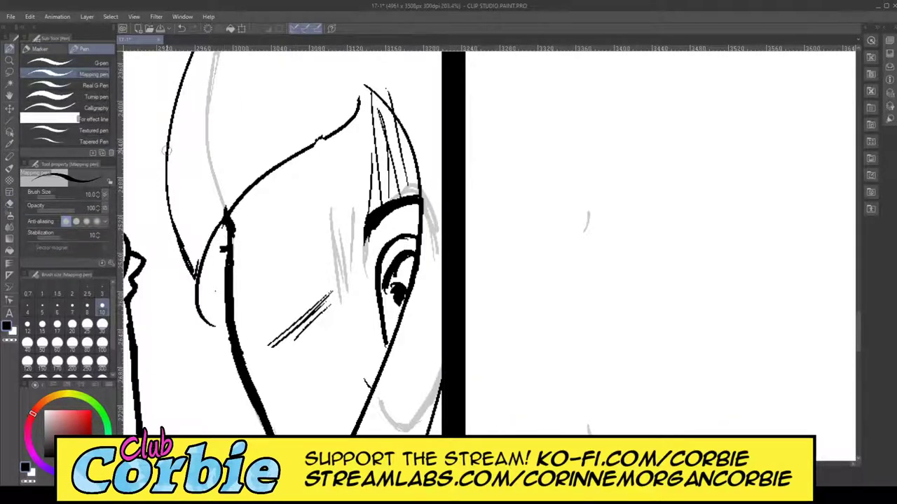
mouse_move(167, 150)
left_mouse_down()
mouse_move(189, 314)
mouse_move(212, 320)
left_mouse_up()
left_click_drag(172, 117, 213, 326)
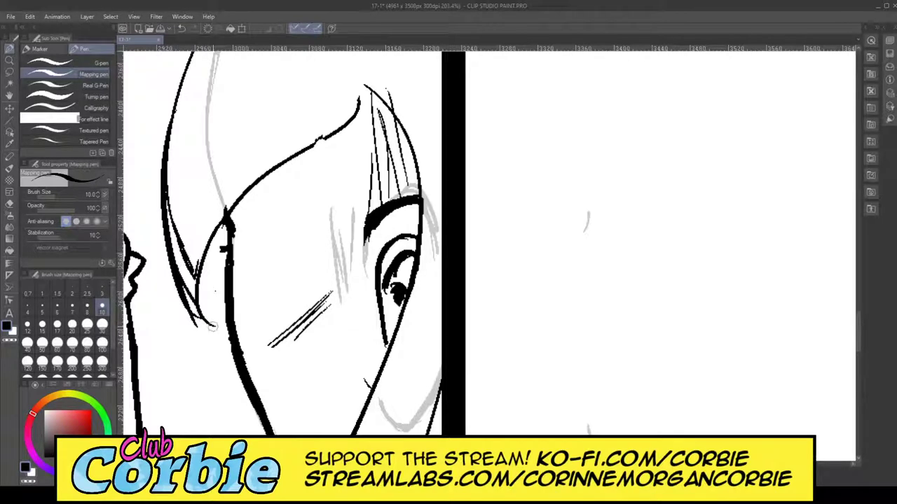
left_click_drag(203, 240, 269, 338)
left_click_drag(199, 295, 268, 337)
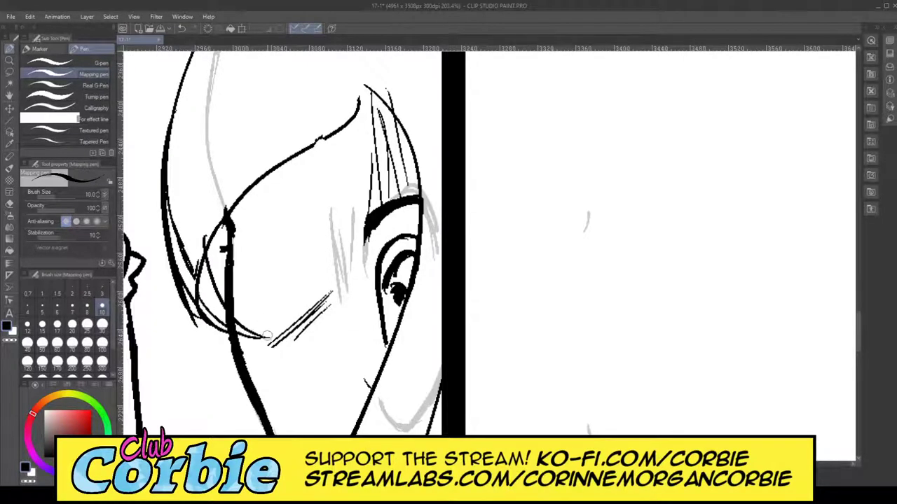
Step: Ink a narrow dark crescent beside the upper face contour, just below the end of the fringe line
left_click_drag(209, 241, 211, 264)
left_click_drag(215, 229, 213, 262)
left_click_drag(222, 309, 219, 224)
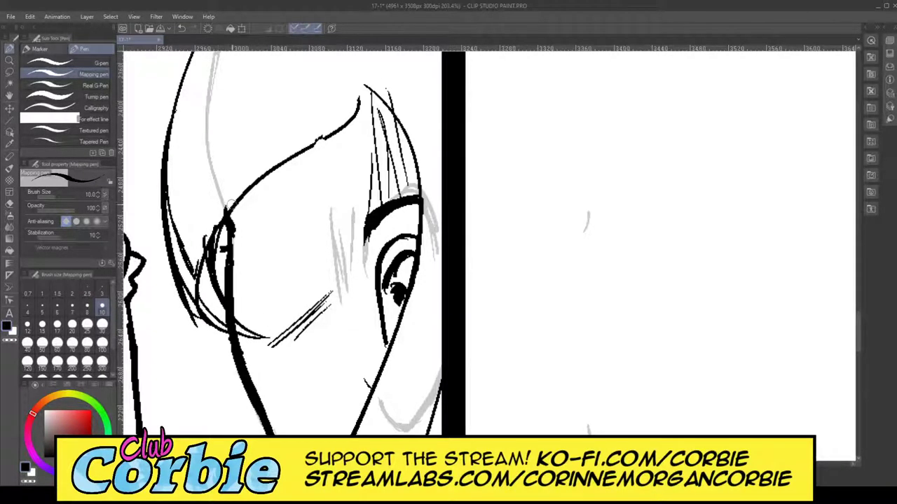
Step: Erase the old pointed hair tip, the stray strokes along the new hair curve and the face contour where it crosses that curve
left_click(10, 204)
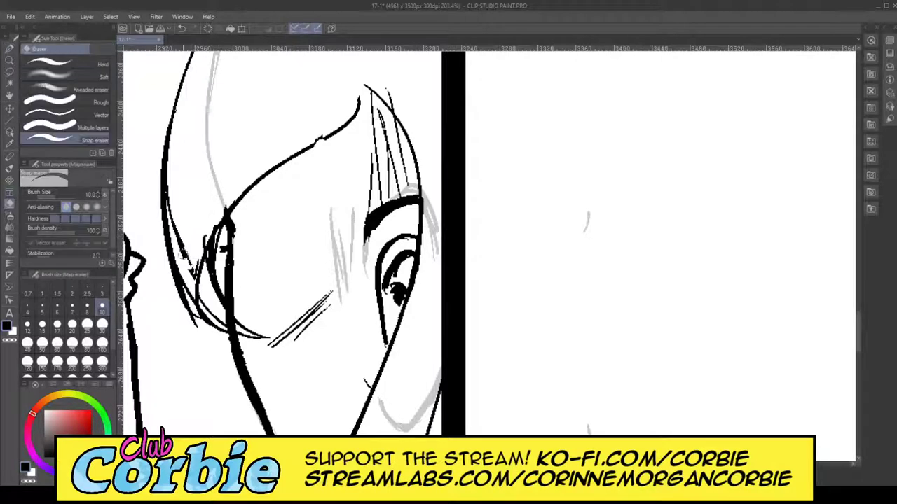
left_click_drag(181, 256, 170, 217)
left_click_drag(189, 263, 175, 192)
left_click_drag(192, 286, 202, 206)
mouse_move(204, 237)
left_mouse_down()
mouse_move(198, 295)
mouse_move(178, 250)
left_mouse_up()
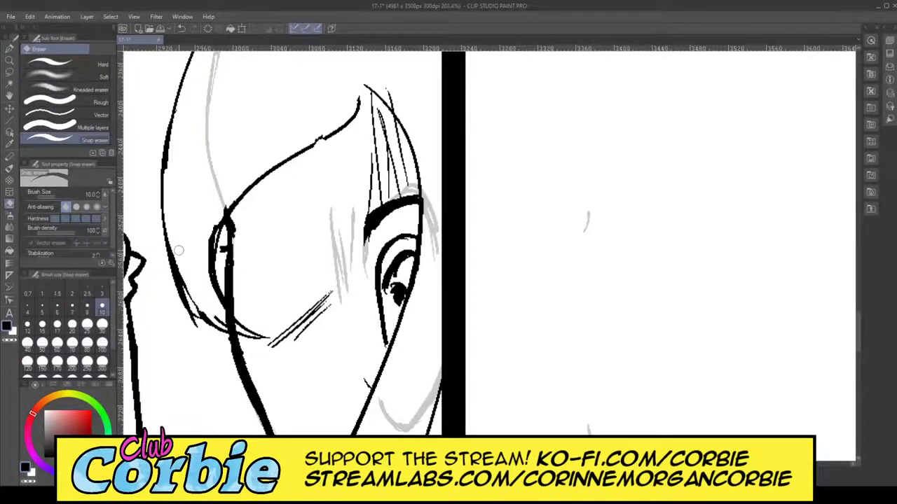
left_click_drag(216, 316, 247, 339)
mouse_move(171, 306)
left_mouse_down()
mouse_move(199, 321)
mouse_move(186, 304)
left_mouse_up()
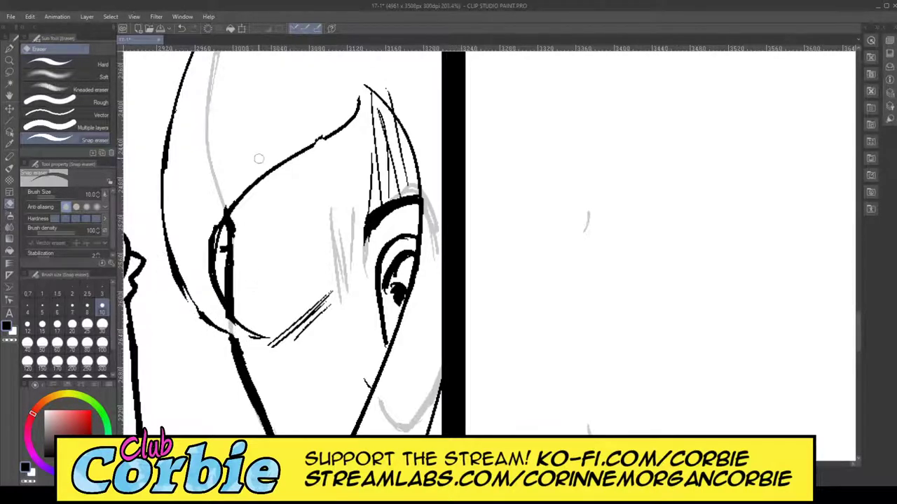
Step: Ink a thin strand from the fringe down beside the ear, and build up the sloping fringe line into a thick stroke
left_click(9, 48)
mouse_move(332, 133)
left_mouse_down()
mouse_move(355, 279)
mouse_move(366, 208)
left_mouse_up()
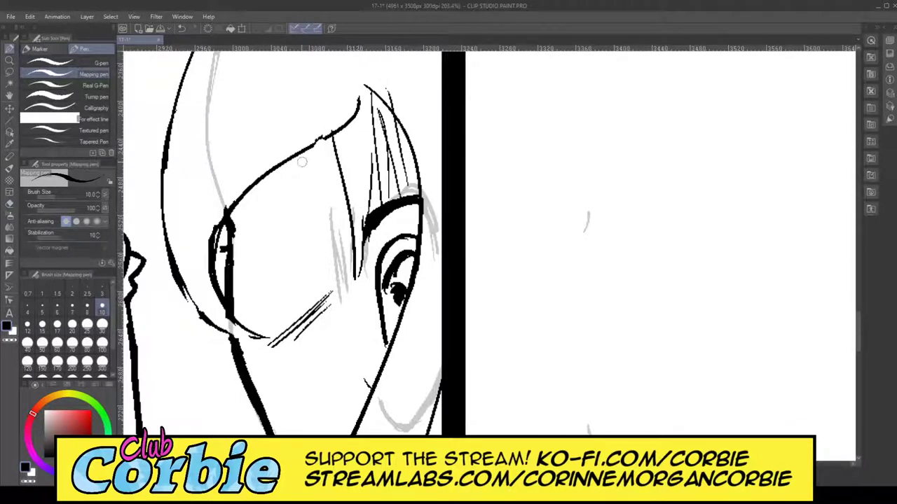
mouse_move(217, 262)
left_mouse_down()
mouse_move(295, 171)
mouse_move(383, 95)
left_mouse_up()
left_click_drag(225, 214, 316, 134)
left_click_drag(221, 234, 322, 151)
left_click_drag(232, 217, 322, 147)
left_click_drag(289, 165, 318, 144)
left_click_drag(244, 200, 354, 112)
mouse_move(297, 171)
left_mouse_down()
mouse_move(361, 111)
mouse_move(351, 107)
left_mouse_up()
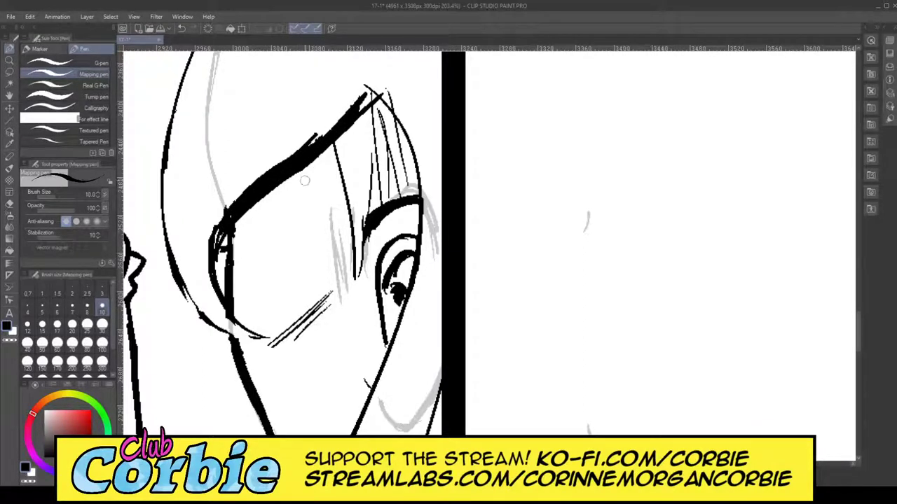
left_click_drag(222, 246, 218, 256)
Step: Erase the foreground figure's inked hair, fringe, ear and face contour with the Snap eraser at size 100, down to the shoulder strokes
left_click(9, 61)
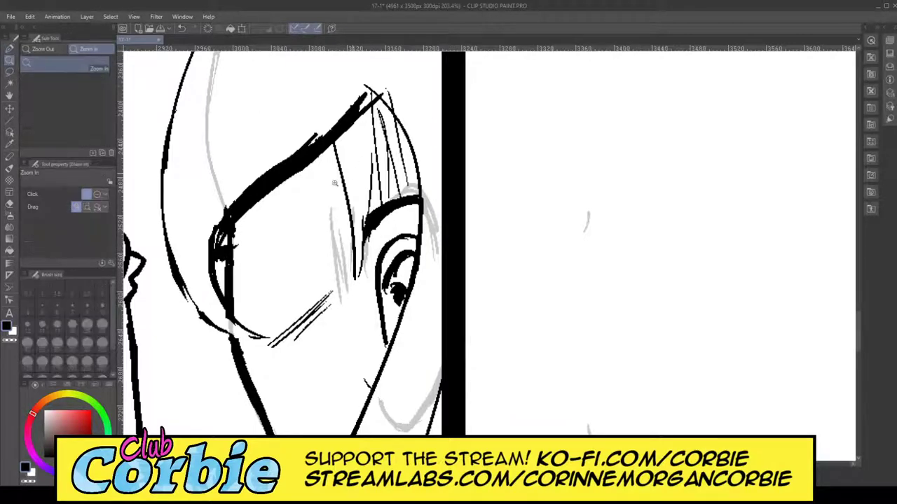
left_click_drag(363, 168, 302, 176)
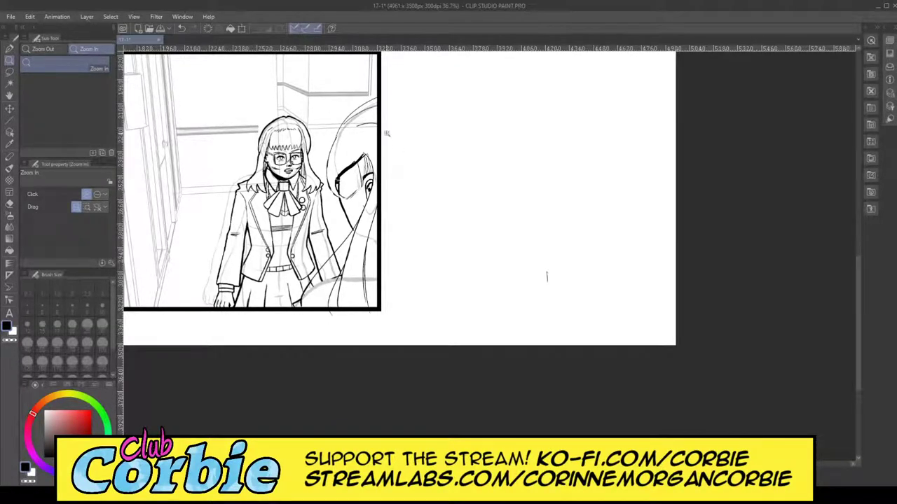
left_click_drag(386, 118, 449, 114)
left_click_drag(363, 204, 350, 285)
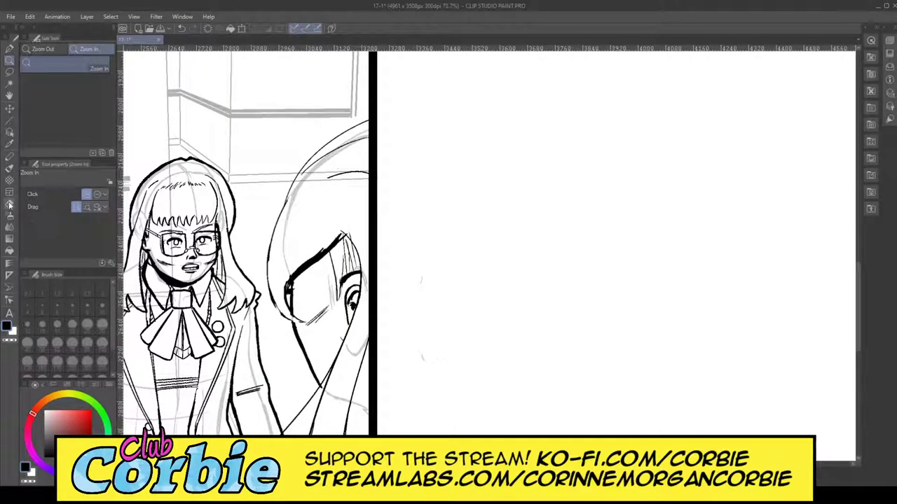
left_click(9, 204)
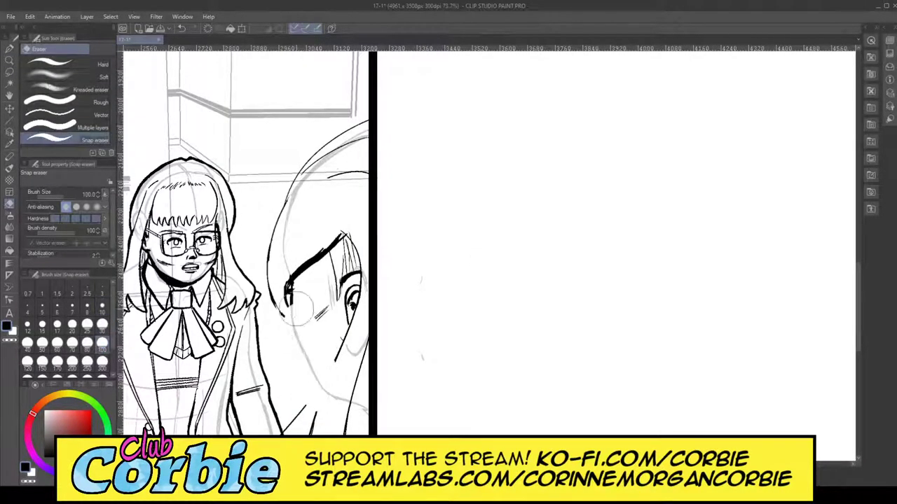
mouse_move(298, 308)
left_mouse_down()
mouse_move(329, 354)
mouse_move(313, 366)
mouse_move(268, 244)
mouse_move(291, 203)
mouse_move(314, 224)
mouse_move(266, 224)
mouse_move(364, 107)
mouse_move(390, 135)
mouse_move(363, 387)
left_mouse_up()
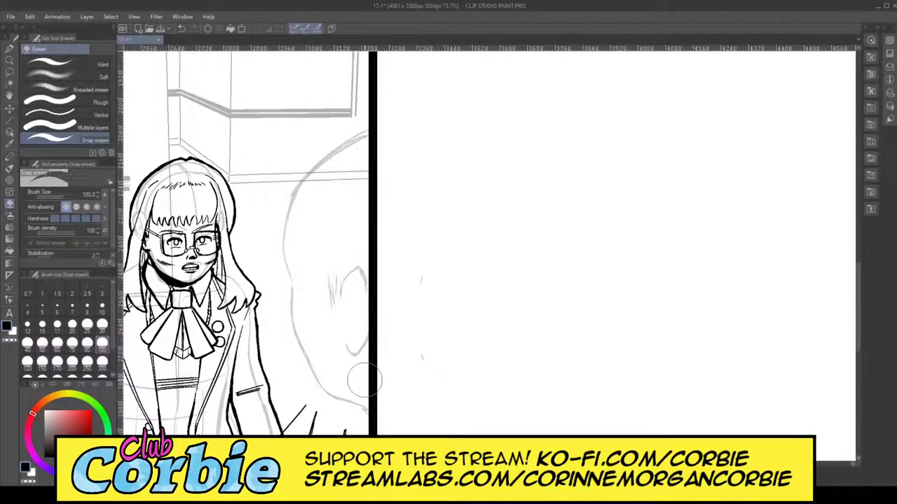
Step: Erase the foreground figure's line ends that stick out below the panel's lower border
left_click(9, 60)
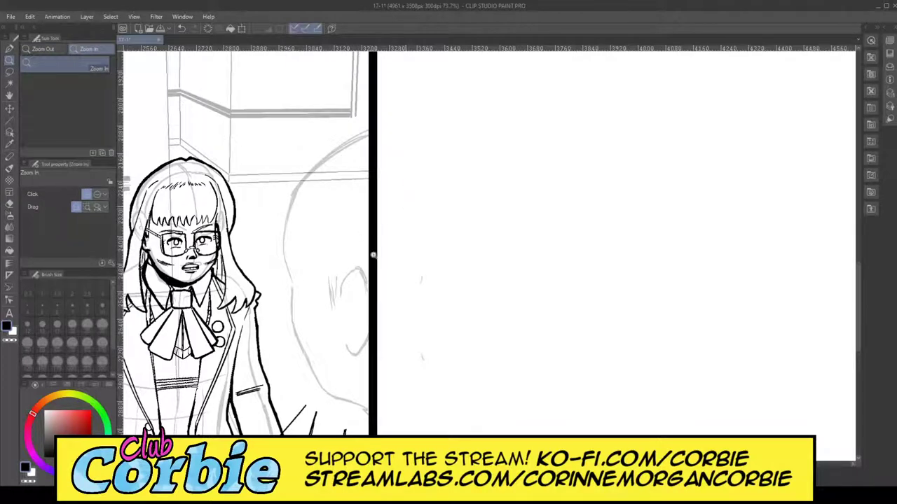
left_click_drag(373, 255, 417, 251)
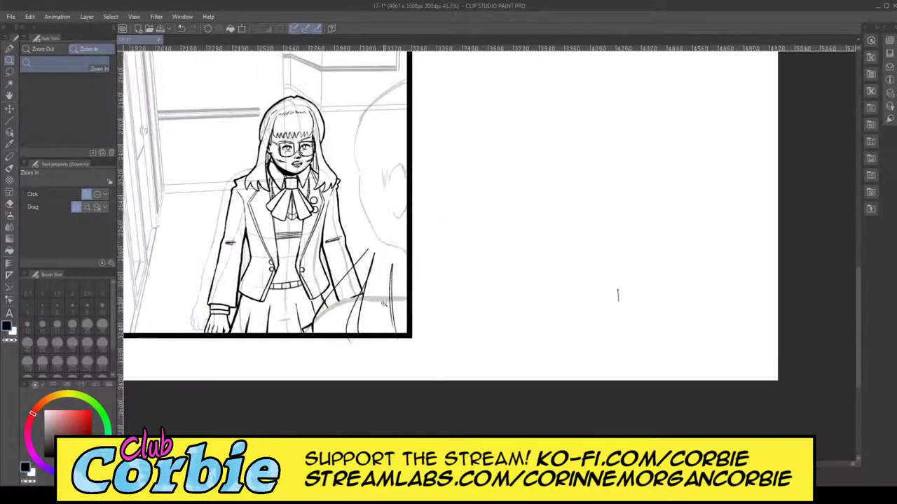
scroll(369, 318, "up", 3)
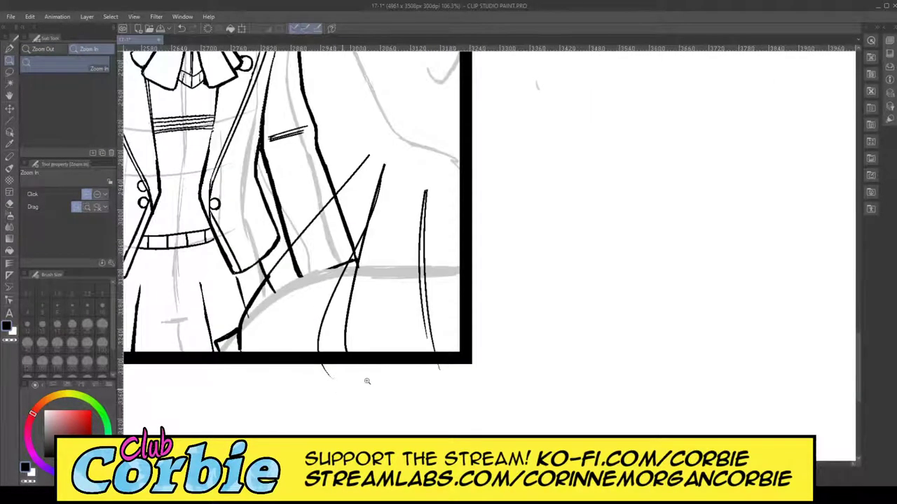
scroll(335, 387, "up", 3)
left_click(9, 204)
mouse_move(337, 344)
left_mouse_down()
mouse_move(292, 333)
mouse_move(619, 351)
mouse_move(530, 342)
mouse_move(599, 352)
left_mouse_up()
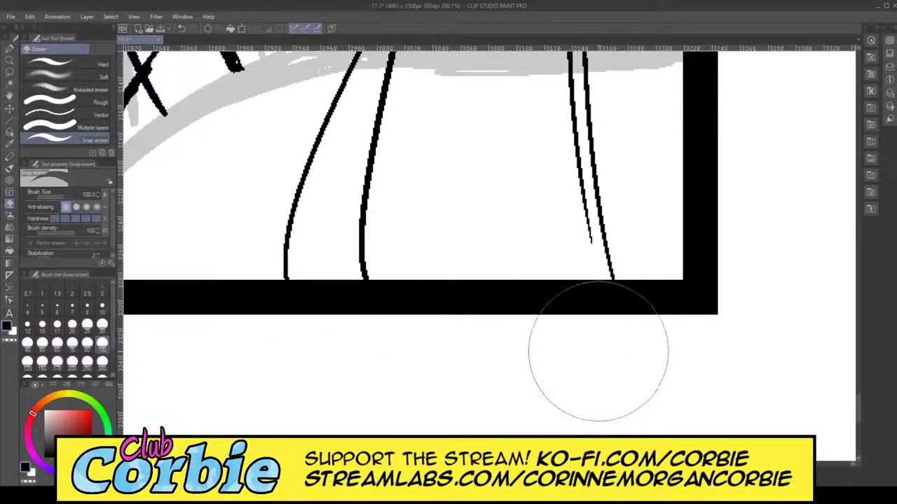
Step: Ink the upper part of the foreground figure's face contour and its short eyelashes with the Mapping pen at size 12
left_click(10, 61)
scroll(430, 231, "down", 8)
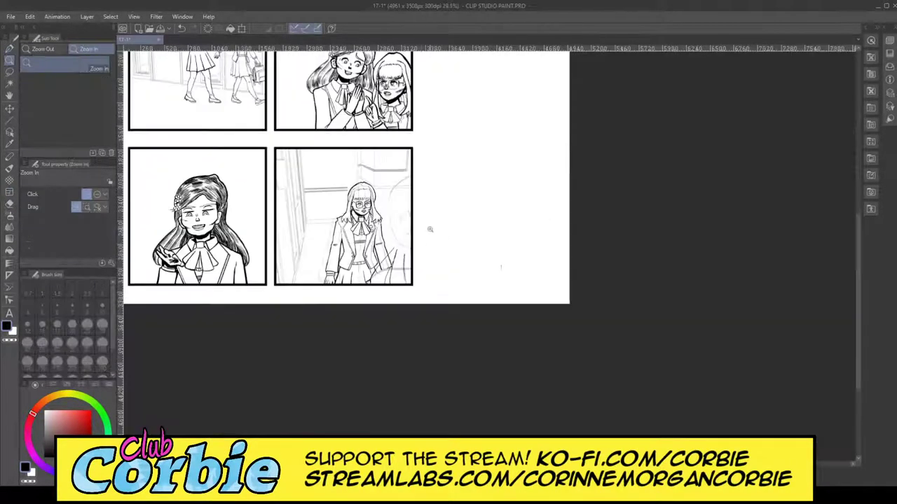
scroll(421, 220, "up", 3)
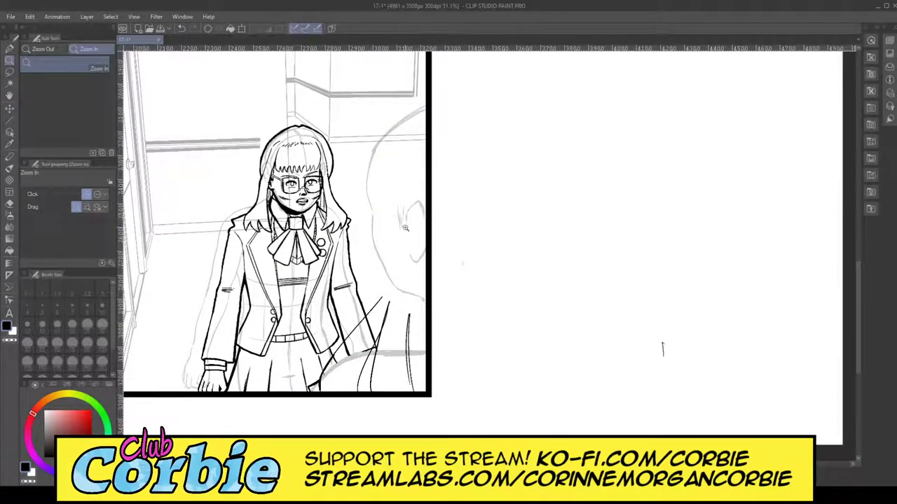
scroll(391, 225, "up", 2)
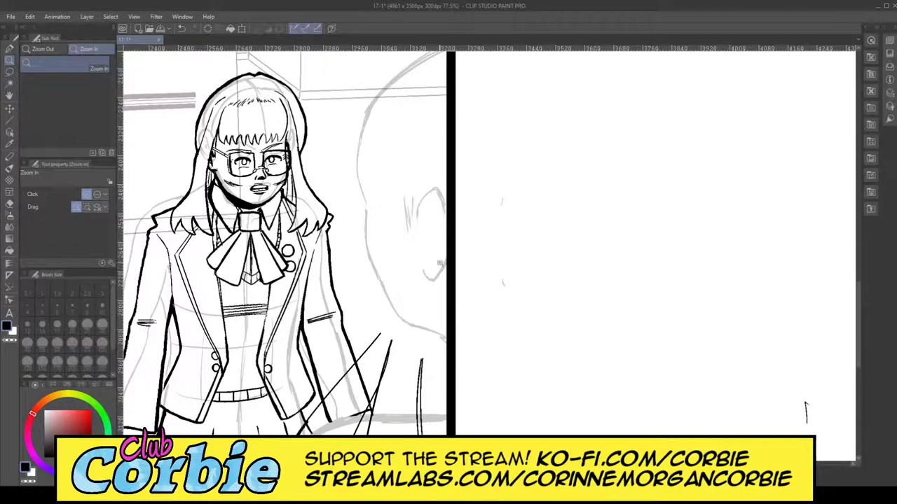
scroll(379, 257, "up", 3)
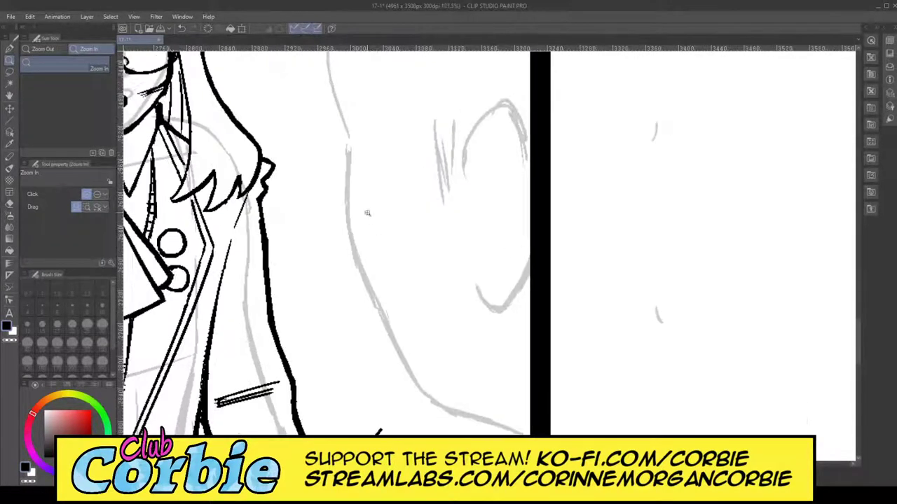
scroll(368, 163, "up", 1)
scroll(358, 157, "up", 1)
key("p")
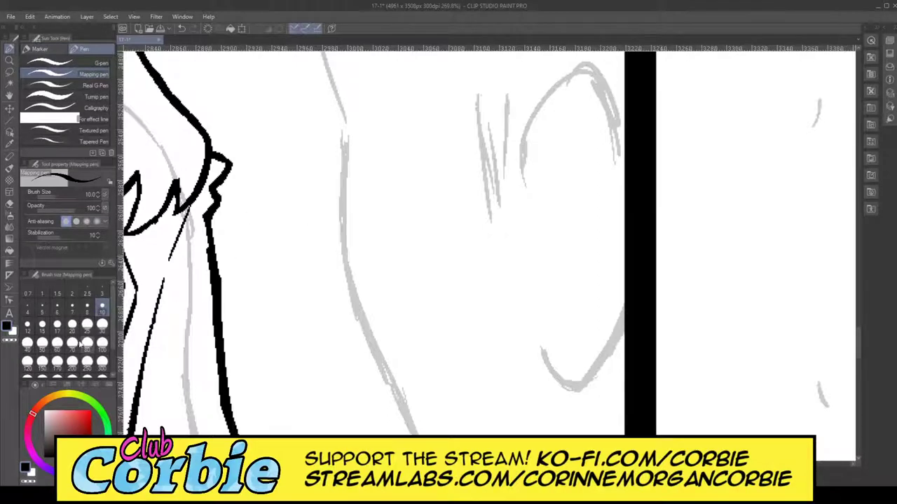
left_click(27, 324)
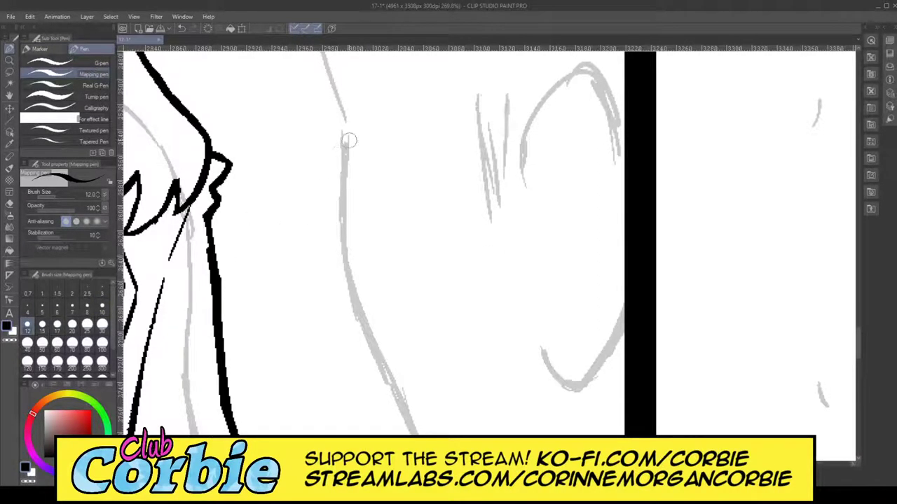
left_click_drag(340, 104, 343, 218)
mouse_move(313, 125)
left_mouse_down()
mouse_move(348, 140)
mouse_move(342, 129)
left_mouse_up()
left_click_drag(345, 166, 346, 262)
left_click_drag(343, 187, 350, 261)
Step: Extend the face contour down along the sketched cheek and thicken it with overlapping strokes
mouse_move(346, 214)
left_mouse_down()
mouse_move(358, 300)
mouse_move(401, 405)
left_mouse_up()
mouse_move(358, 318)
left_mouse_down()
mouse_move(379, 370)
mouse_move(344, 236)
mouse_move(372, 350)
mouse_move(417, 421)
left_mouse_up()
left_click_drag(366, 332, 419, 434)
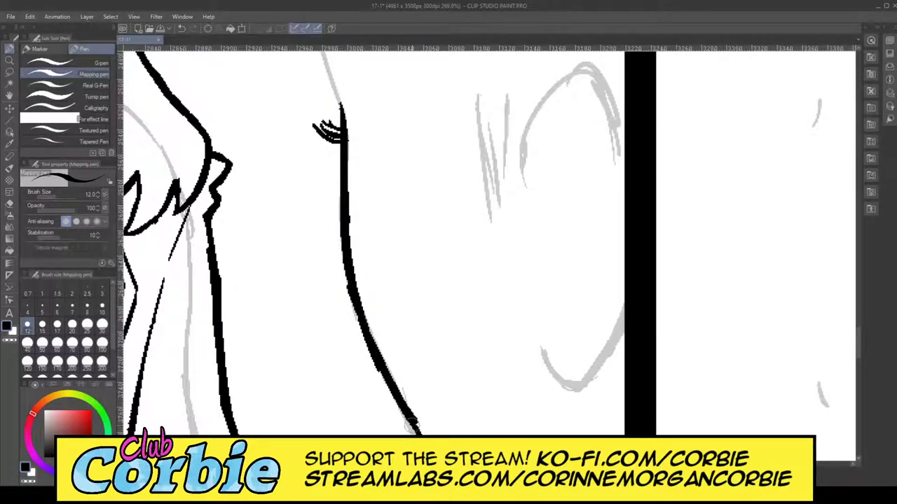
left_click_drag(386, 379, 398, 406)
left_click_drag(365, 338, 423, 435)
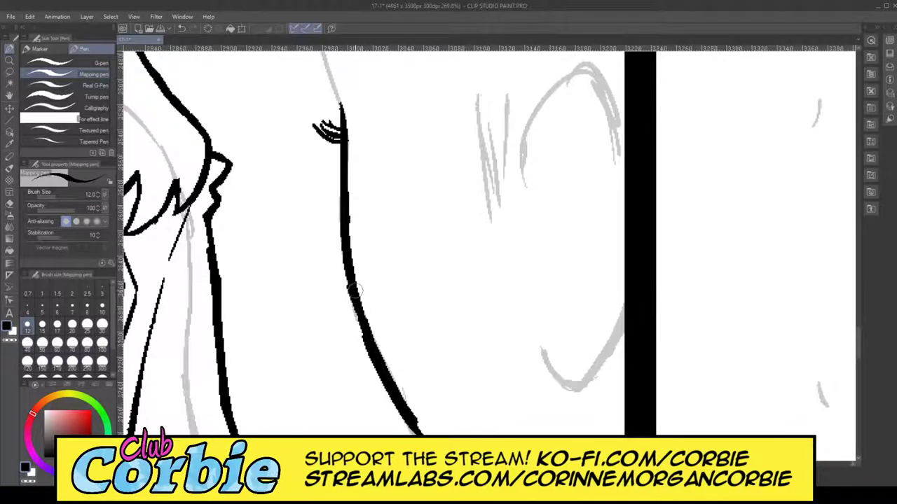
left_click_drag(356, 292, 370, 337)
left_click_drag(346, 277, 380, 358)
Step: Continue the face contour around the bend of the jaw, and thicken the line through the curve
scroll(838, 302, "down", 5)
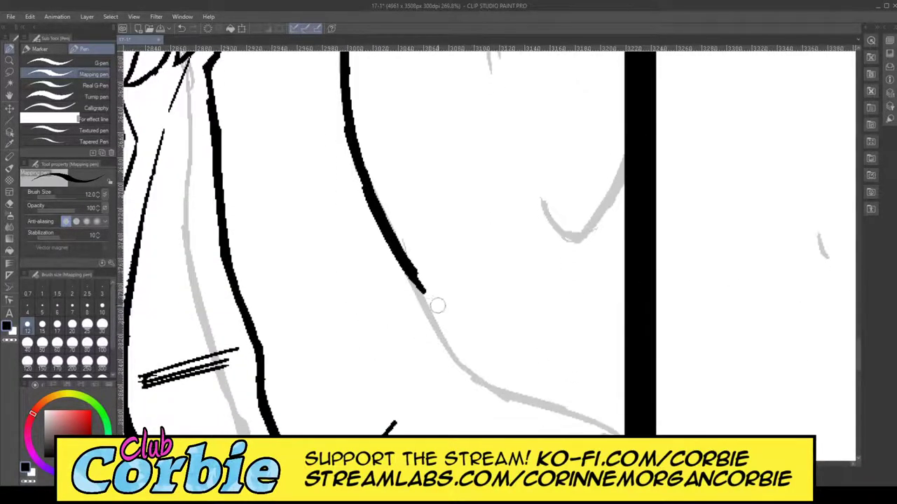
mouse_move(395, 255)
left_mouse_down()
mouse_move(454, 344)
mouse_move(418, 288)
mouse_move(443, 339)
left_mouse_up()
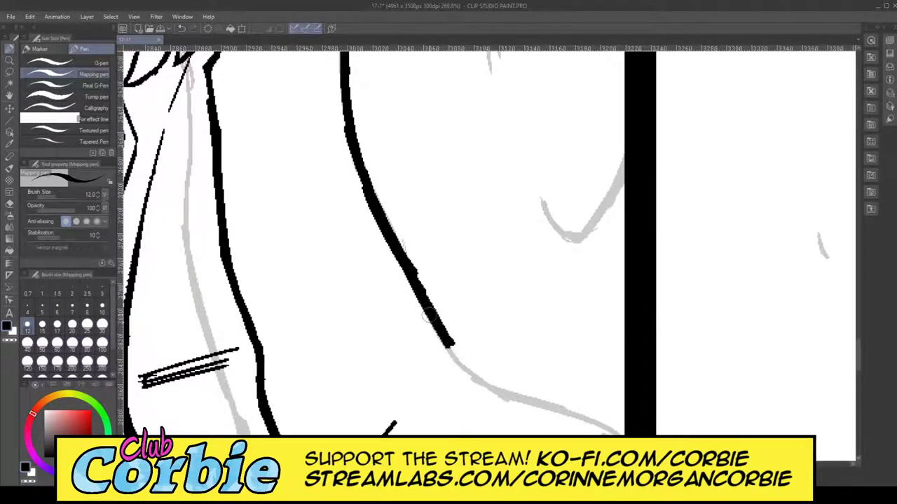
left_click_drag(409, 279, 466, 371)
mouse_move(436, 308)
left_mouse_down()
mouse_move(476, 378)
mouse_move(522, 399)
left_mouse_up()
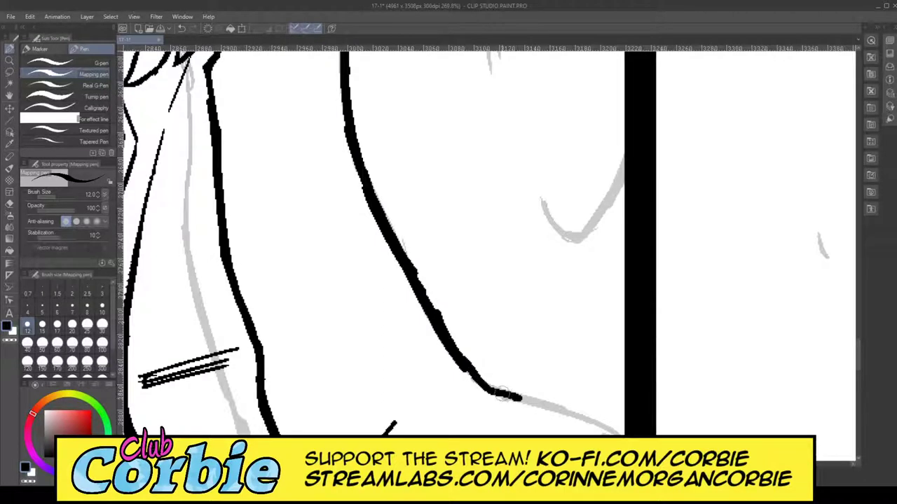
left_click_drag(457, 350, 512, 398)
left_click_drag(464, 367, 574, 407)
mouse_move(572, 406)
left_mouse_down()
mouse_move(495, 385)
mouse_move(466, 356)
mouse_move(398, 255)
mouse_move(406, 270)
mouse_move(347, 101)
left_mouse_up()
mouse_move(356, 161)
left_mouse_down()
mouse_move(347, 119)
mouse_move(369, 198)
left_mouse_up()
Step: Extend the jawline to the panel's side border with the Mapping pen, and thin its upper edge with the Snap eraser at size 20
left_click(9, 203)
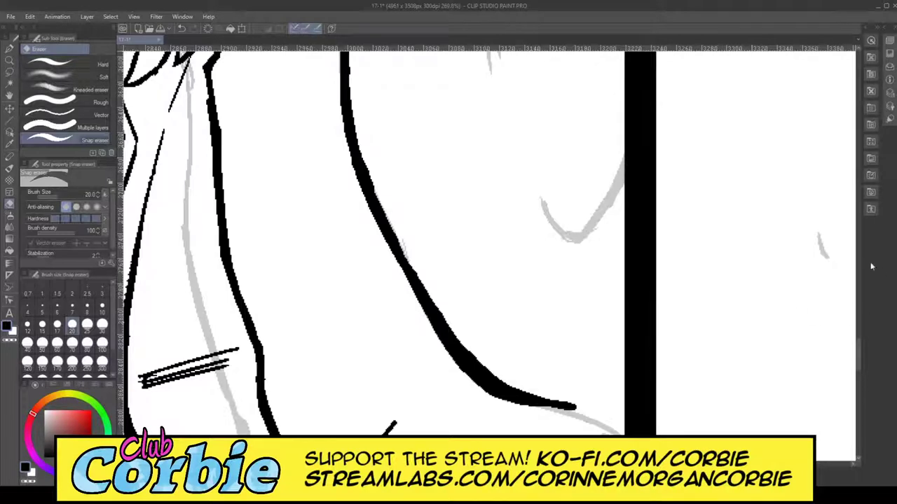
left_click_drag(859, 358, 861, 365)
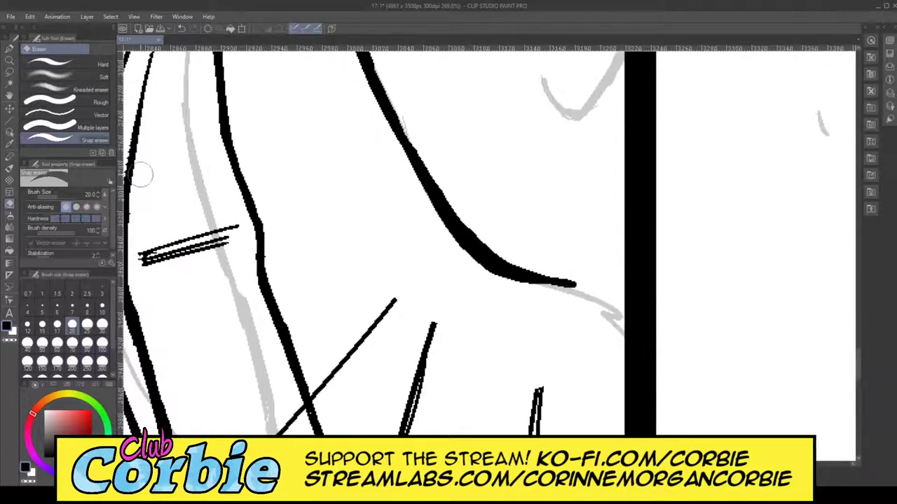
left_click(9, 49)
mouse_move(629, 337)
left_mouse_down()
mouse_move(583, 287)
mouse_move(511, 268)
left_mouse_up()
mouse_move(609, 298)
left_mouse_down()
mouse_move(522, 278)
mouse_move(632, 332)
mouse_move(611, 299)
mouse_move(530, 271)
left_mouse_up()
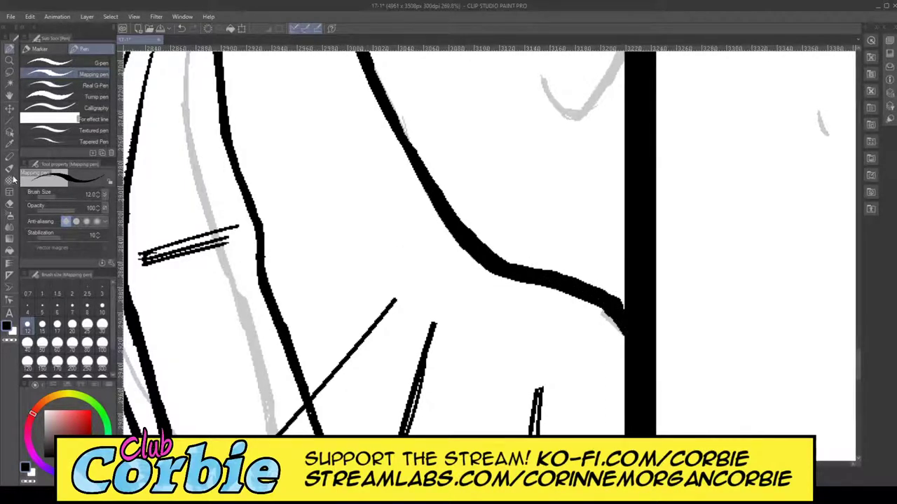
left_click(9, 203)
mouse_move(529, 261)
left_mouse_down()
mouse_move(601, 283)
mouse_move(633, 306)
left_mouse_up()
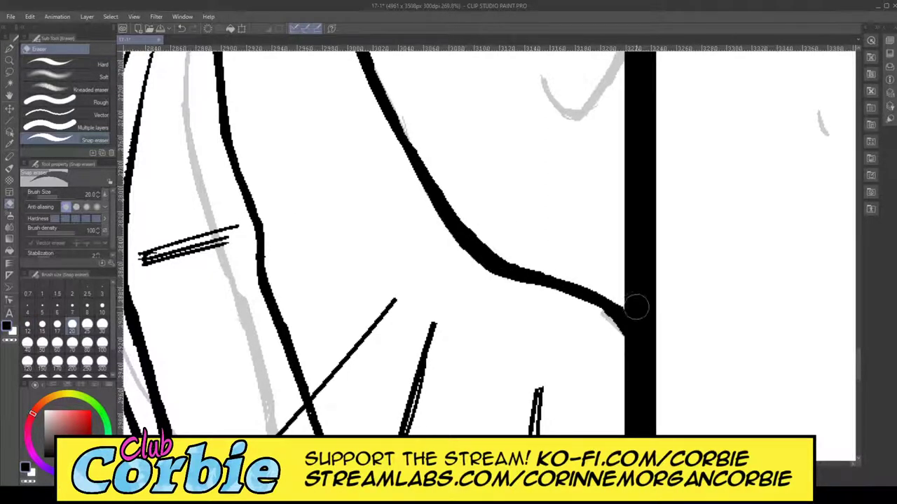
Step: Ink the outer side contour of the foreground figure's hair and two curved fringe locks sweeping down above the eye area
left_click(10, 61)
scroll(280, 207, "down", 6)
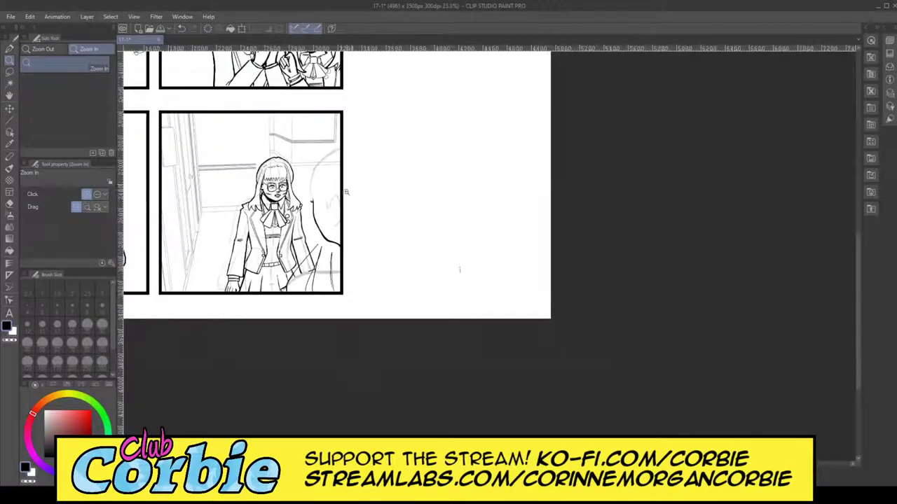
scroll(350, 194, "up", 1)
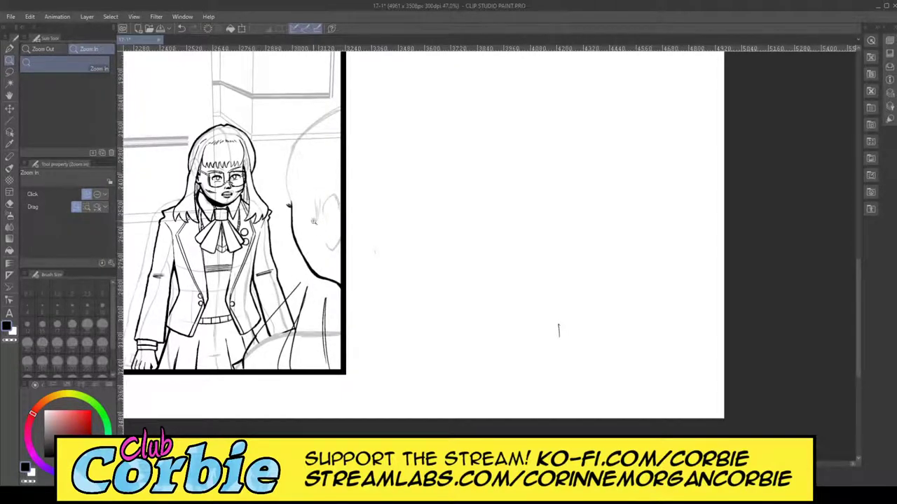
left_click_drag(315, 237, 332, 287)
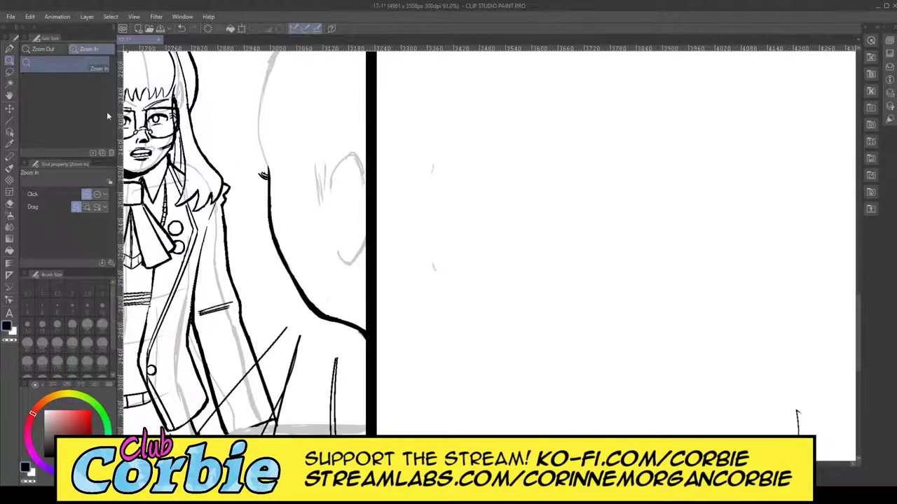
left_click_drag(258, 199, 248, 234)
left_click_drag(261, 114, 277, 99)
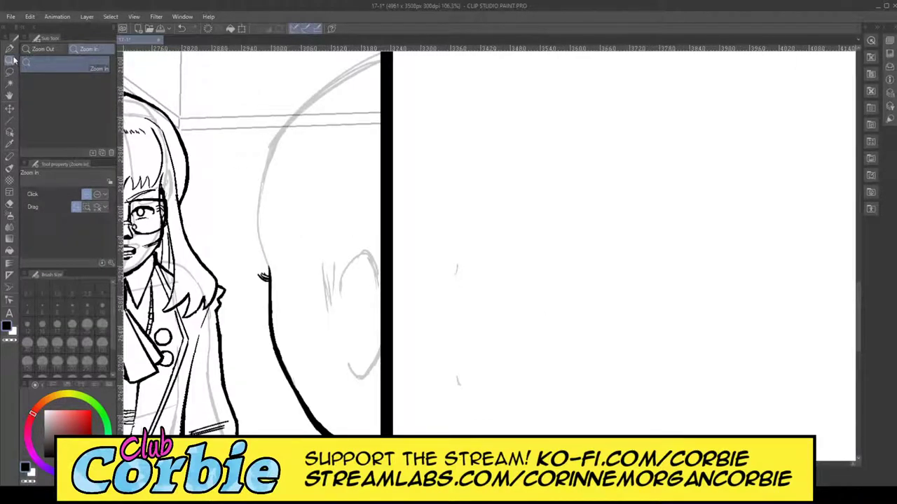
left_click(9, 48)
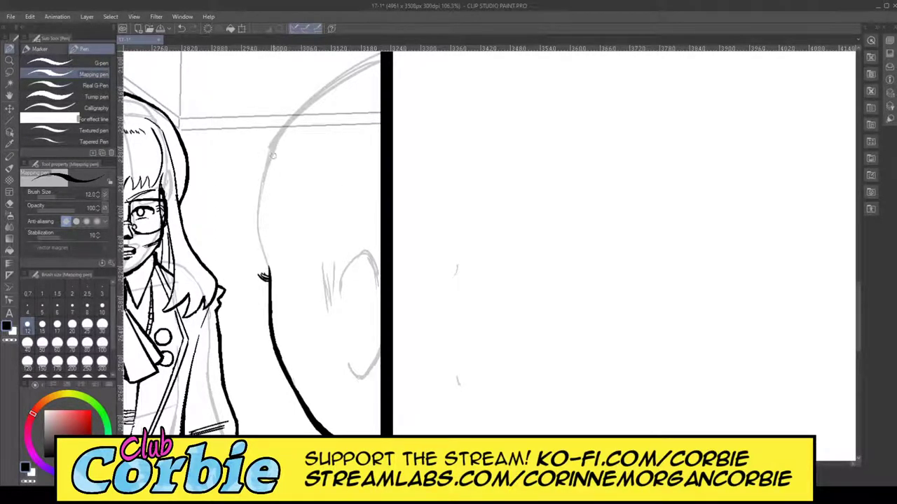
left_click_drag(266, 252, 272, 128)
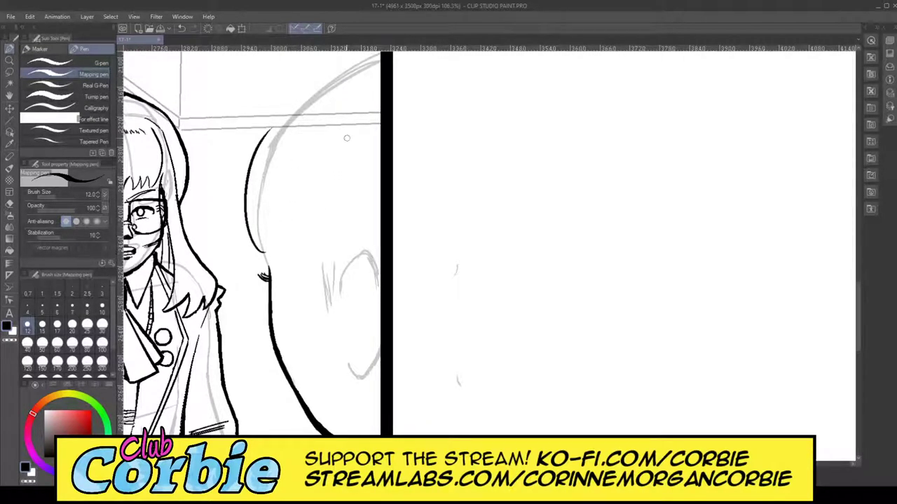
left_click_drag(353, 130, 303, 266)
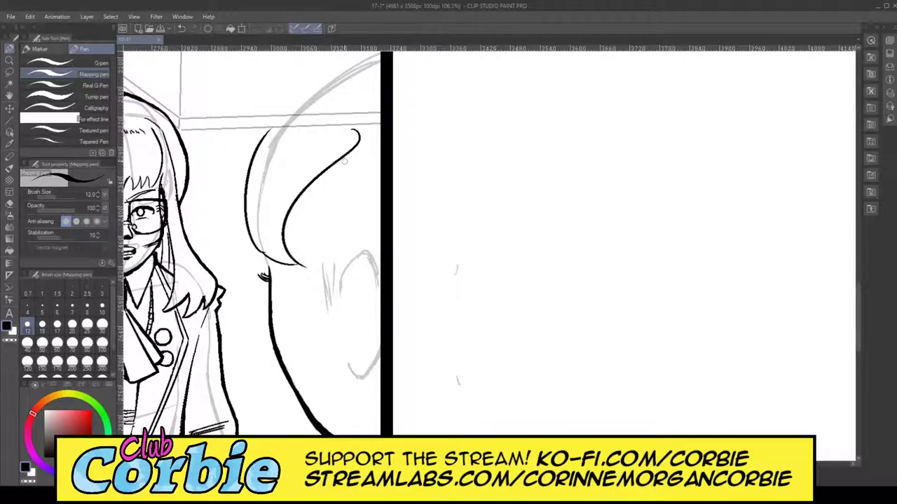
mouse_move(383, 134)
left_mouse_down()
mouse_move(316, 250)
mouse_move(322, 267)
left_mouse_up()
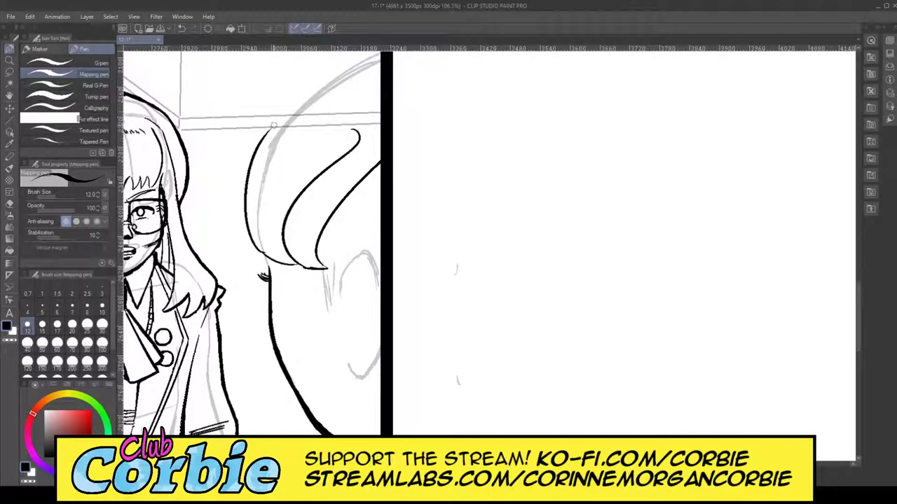
Step: Ink two curves over the crown up to the panel border, plus the pointed sideburn and the upper arc of the ear
left_click_drag(300, 109, 382, 78)
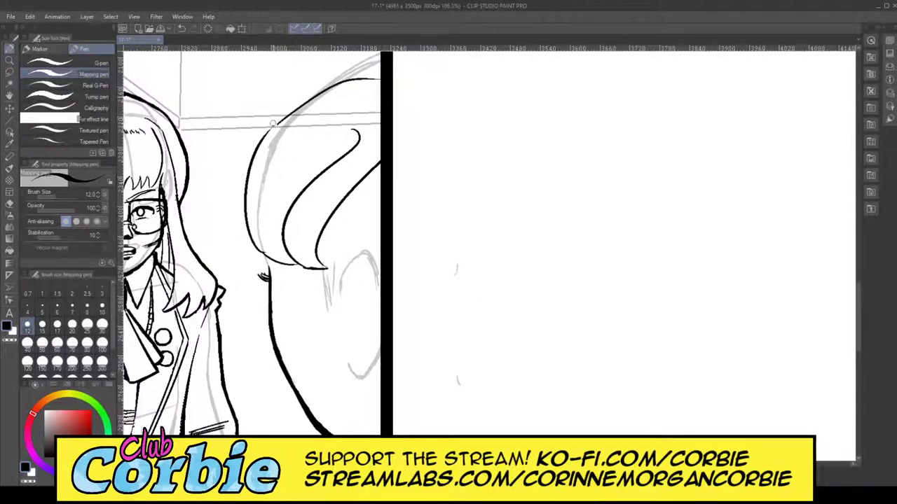
left_click_drag(273, 123, 394, 72)
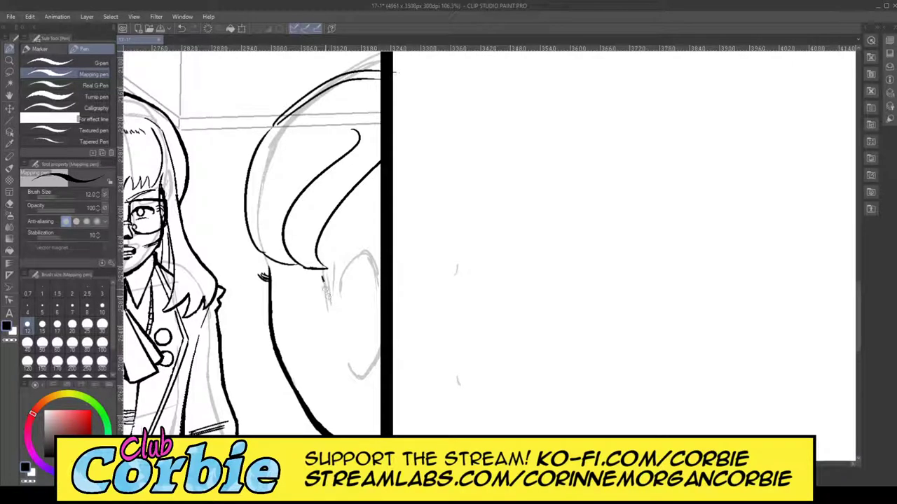
left_click_drag(324, 279, 380, 265)
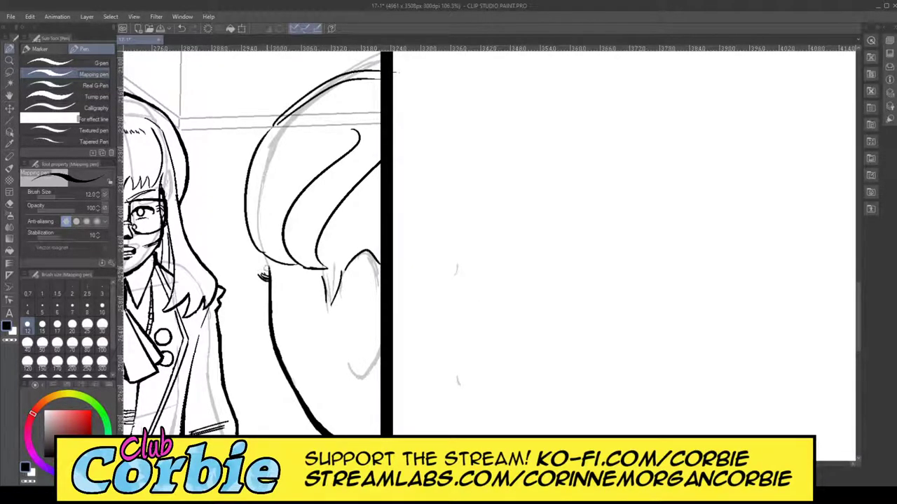
Step: Ink the short forehead line from the eyelashes up to the fringe, undo the first stroke and redraw it
left_click_drag(267, 278, 272, 255)
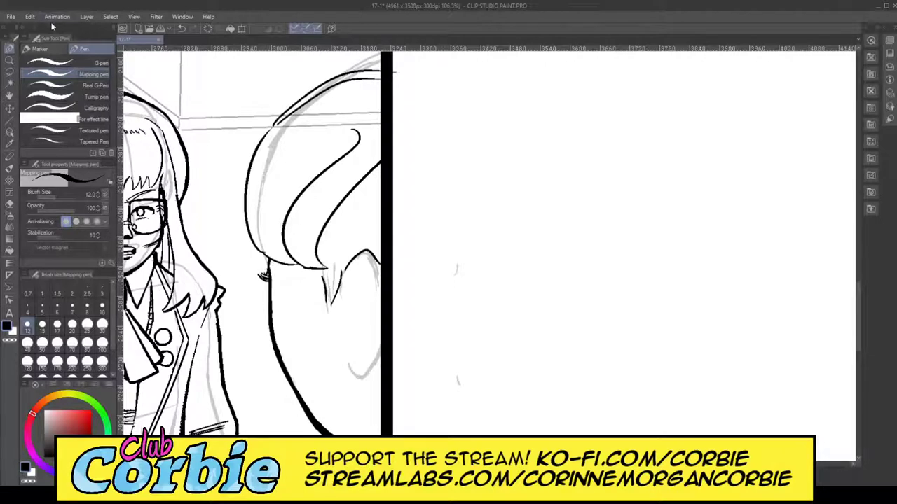
left_click(28, 17)
left_click(30, 30)
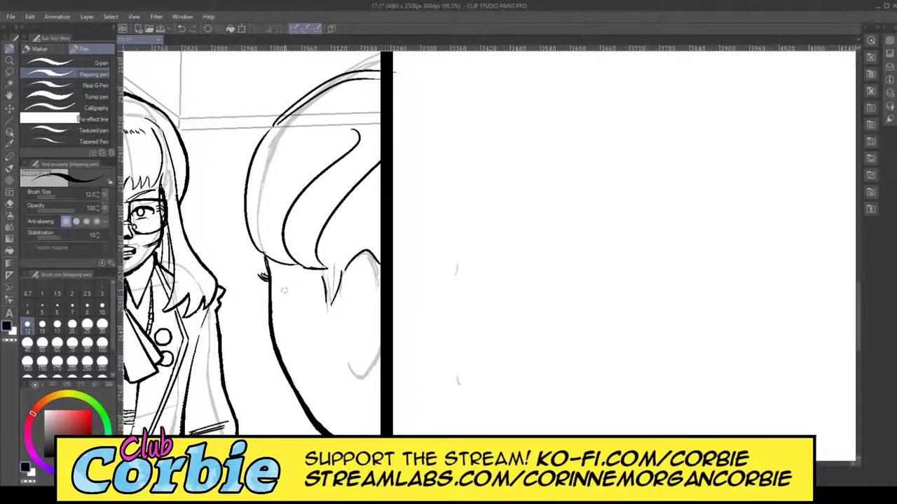
Step: Thicken the ear's upper arc, and ink a curved hair lock sweeping from the fringe tip above the ear to the panel border
mouse_move(345, 262)
left_mouse_down()
mouse_move(377, 257)
mouse_move(382, 268)
left_mouse_up()
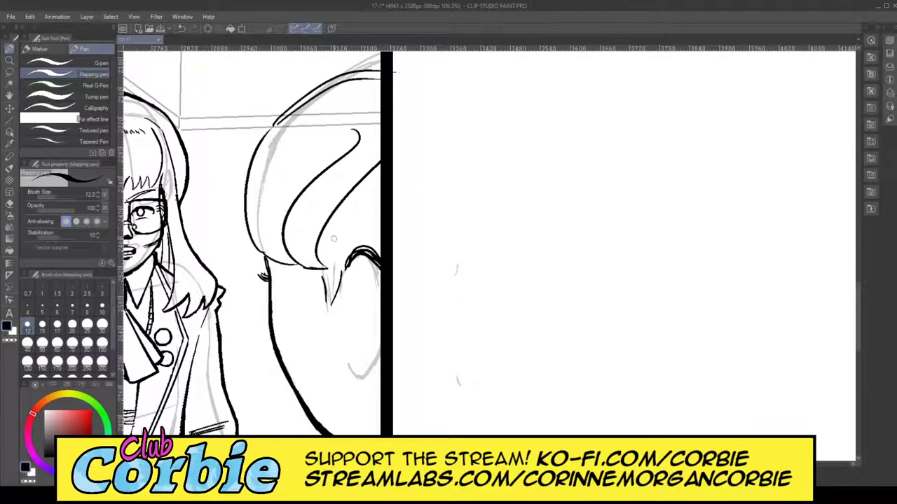
mouse_move(324, 260)
left_mouse_down()
mouse_move(396, 195)
mouse_move(319, 257)
left_mouse_up()
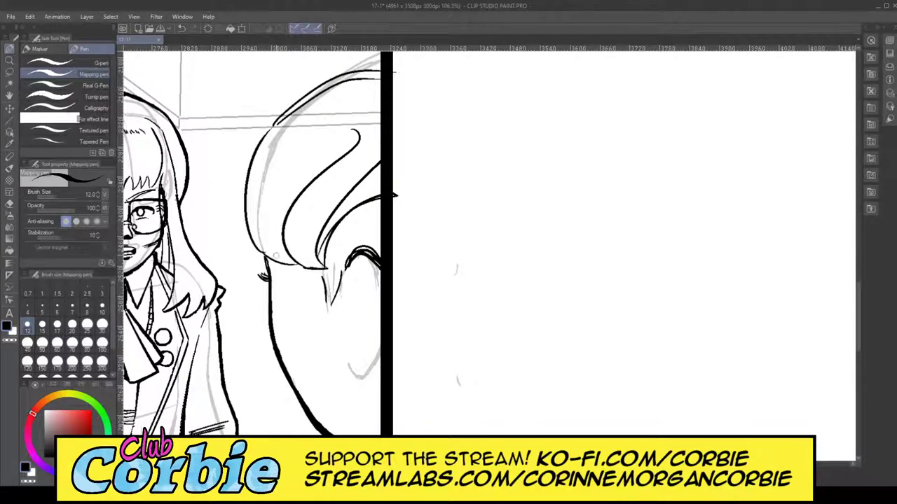
Step: Ink a long curve from the ear across the jaw to the shoulder line, and erase the jawline beyond the crossing with the Snap eraser
mouse_move(857, 308)
left_mouse_down()
mouse_move(863, 355)
mouse_move(866, 344)
left_mouse_up()
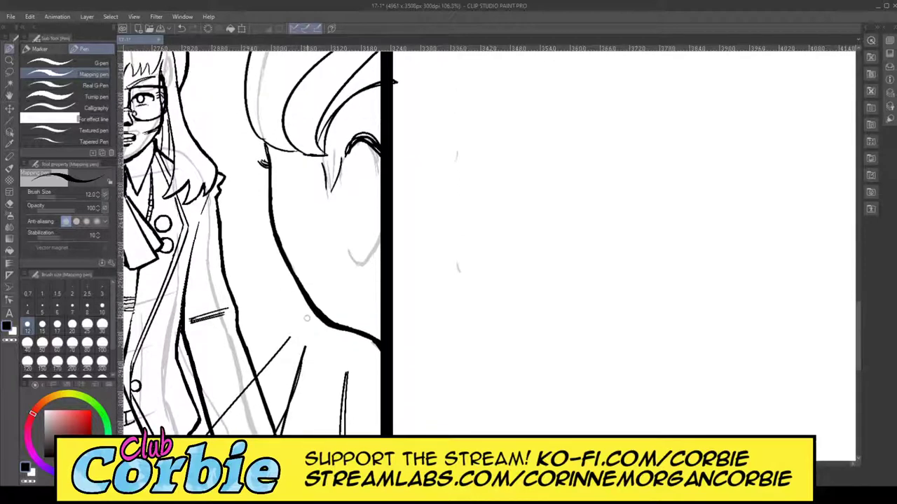
left_click_drag(291, 337, 350, 152)
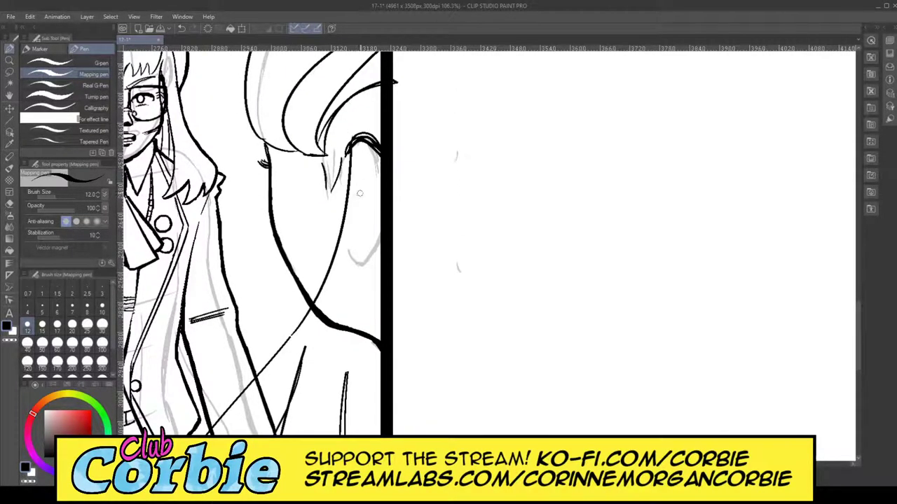
left_click(9, 61)
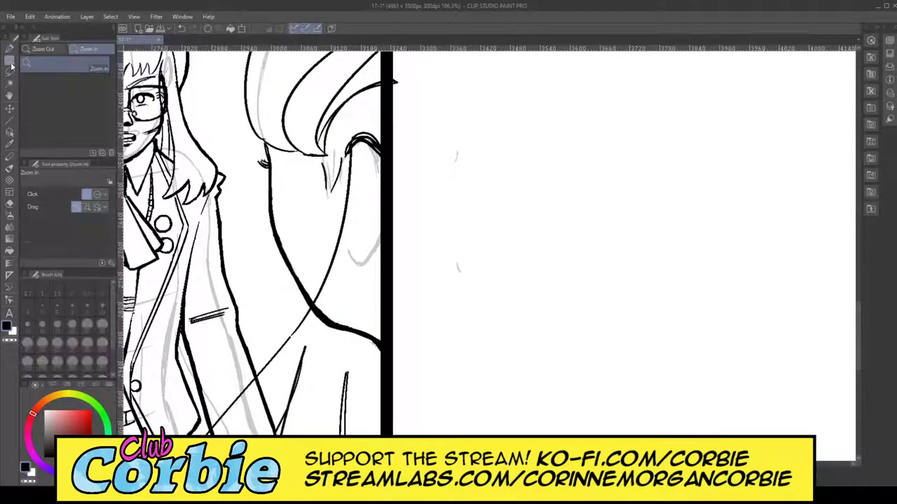
left_click_drag(367, 160, 334, 183)
scroll(377, 136, "up", 2)
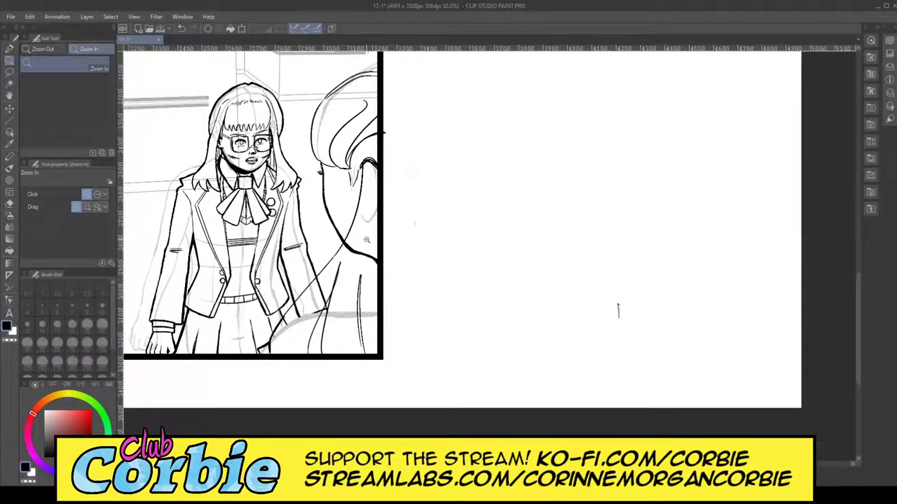
scroll(391, 228, "up", 6)
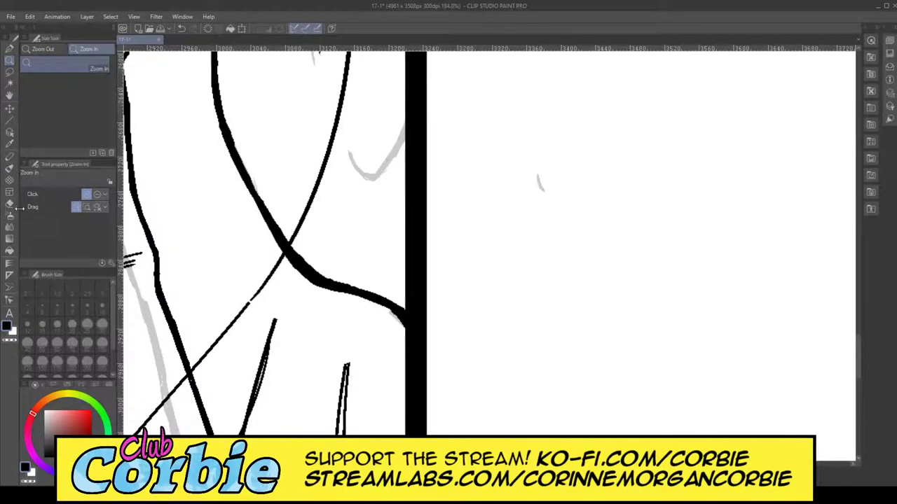
left_click(9, 203)
mouse_move(284, 254)
left_mouse_down()
mouse_move(306, 238)
mouse_move(287, 267)
mouse_move(314, 276)
mouse_move(326, 259)
mouse_move(305, 264)
mouse_move(319, 253)
mouse_move(344, 255)
mouse_move(339, 270)
mouse_move(360, 269)
mouse_move(372, 307)
mouse_move(397, 302)
left_mouse_up()
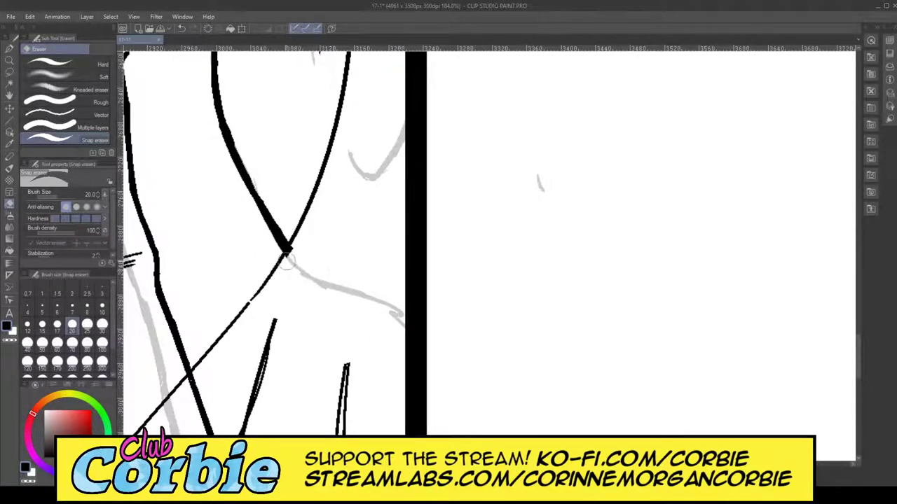
left_click_drag(297, 256, 306, 238)
Step: Erase the hooked end of the long fringe lock and the lower hair curve's overrun beyond the panel border with the Snap eraser
left_click(10, 61)
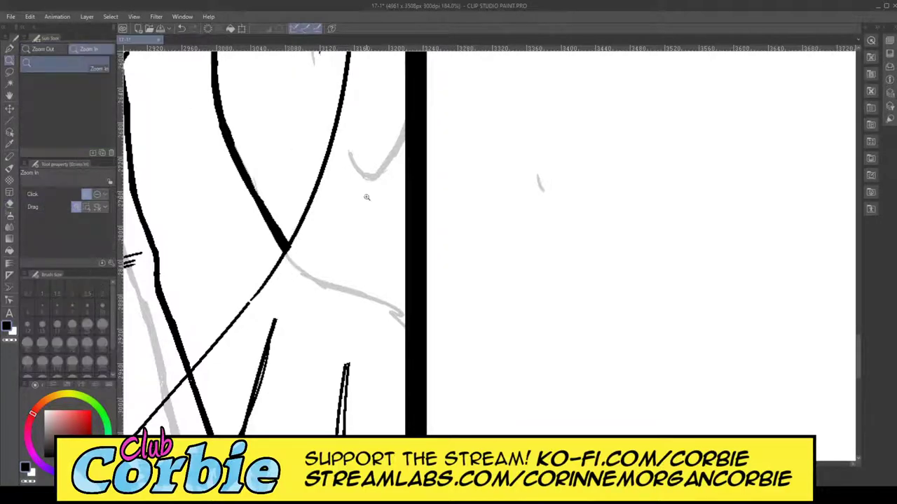
left_click_drag(366, 197, 353, 181)
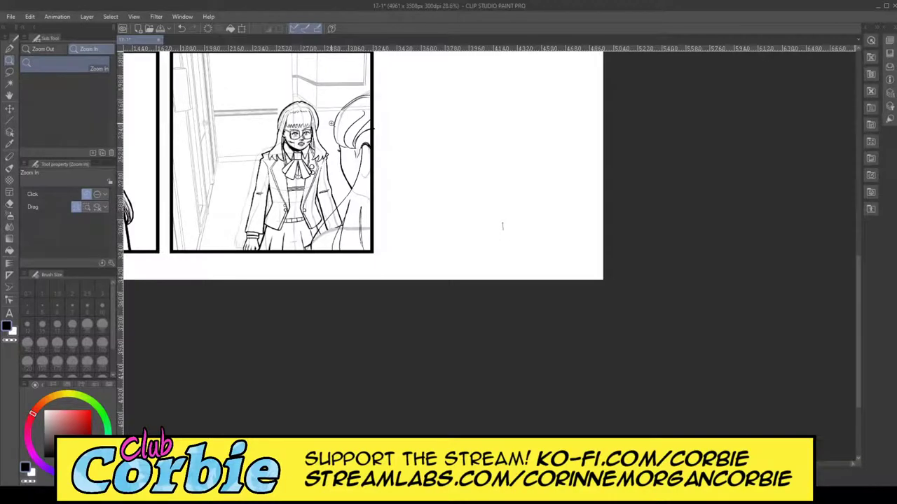
left_click(371, 79)
left_click(396, 88)
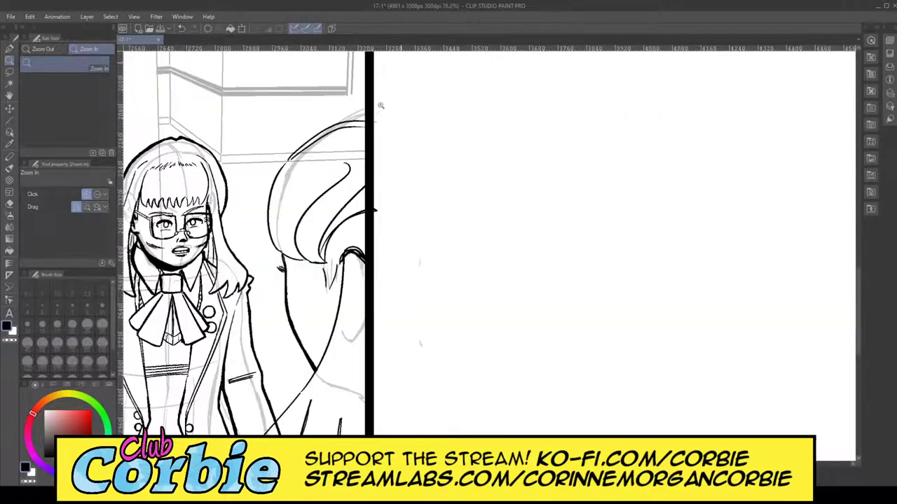
left_click(376, 130)
left_click_drag(319, 127, 313, 112)
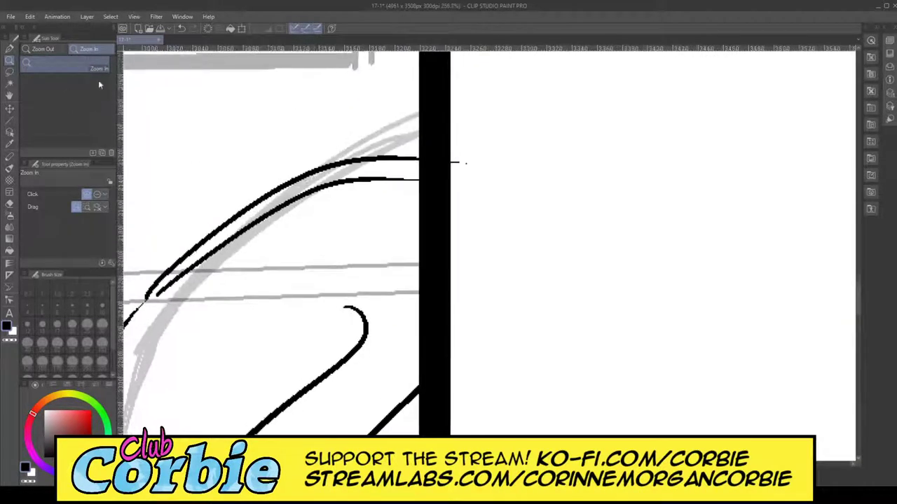
left_click_drag(371, 185, 333, 202)
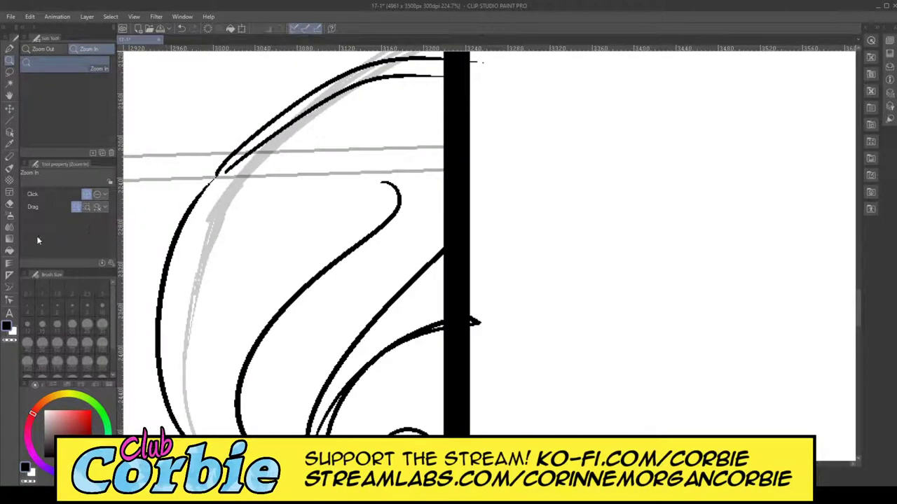
left_click(10, 204)
mouse_move(372, 221)
left_mouse_down()
mouse_move(422, 190)
mouse_move(368, 188)
left_mouse_up()
mouse_move(496, 339)
left_mouse_down()
mouse_move(480, 287)
mouse_move(466, 325)
left_mouse_up()
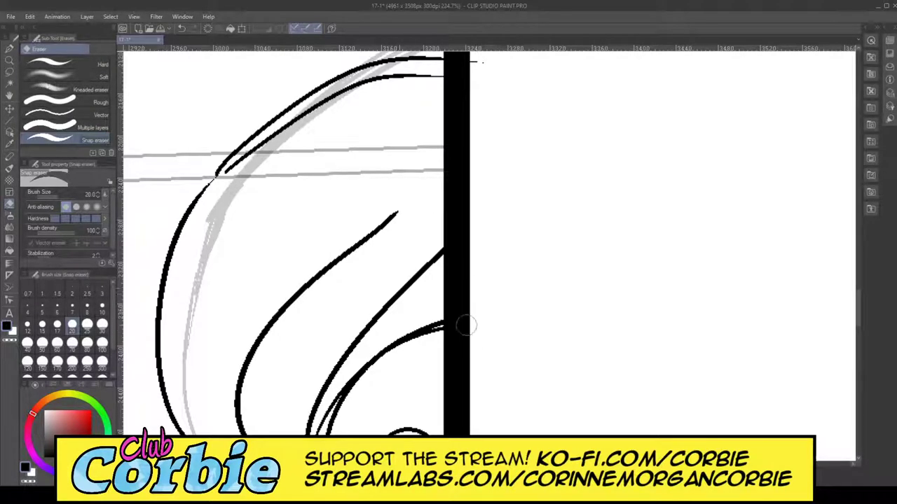
Step: Ink a cluster of short diagonal hatching strokes on the foreground figure's cheek with the Mapping pen
left_click(10, 61)
mouse_move(356, 143)
left_mouse_down()
mouse_move(311, 147)
mouse_move(356, 141)
left_mouse_up()
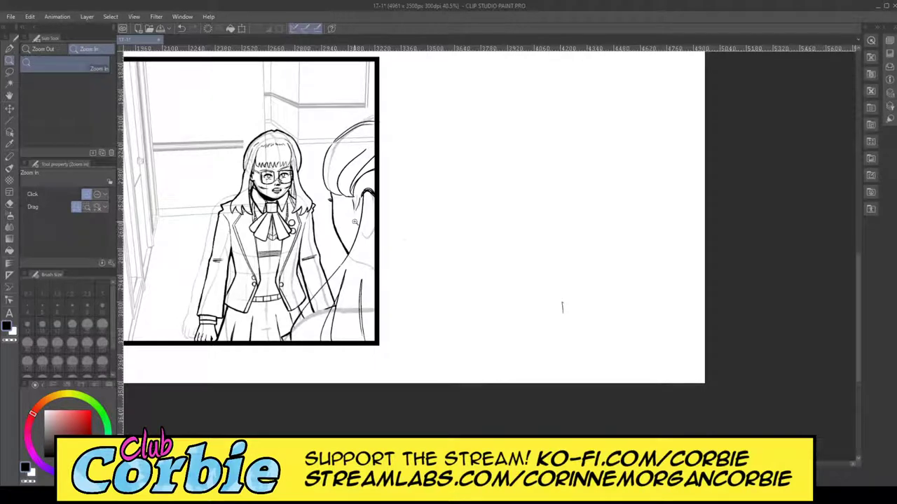
left_click_drag(355, 223, 396, 203)
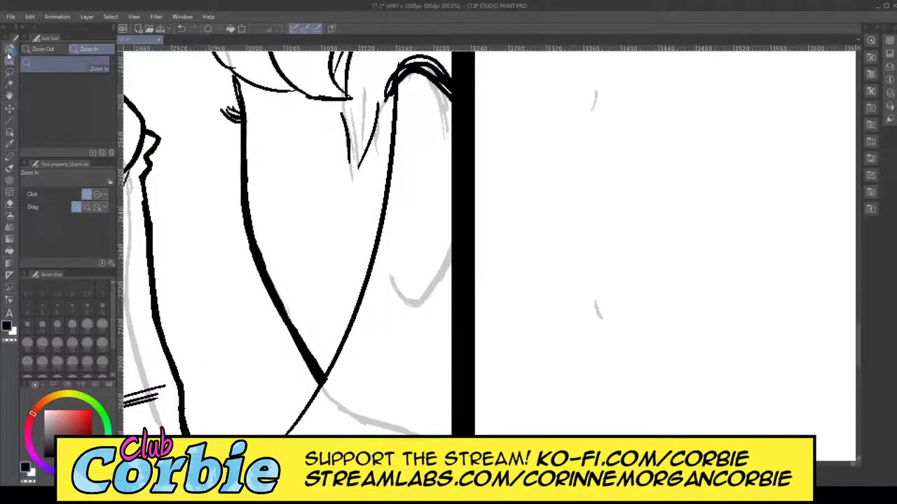
left_click(10, 48)
mouse_move(283, 245)
left_mouse_down()
mouse_move(343, 195)
mouse_move(343, 214)
mouse_move(367, 199)
left_mouse_up()
mouse_move(308, 236)
left_mouse_down()
mouse_move(362, 197)
mouse_move(181, 183)
left_mouse_up()
Step: Erase the ear's inked upper arc with the Snap eraser, and re-ink the sideburn's edge up to the top of the long curve
left_click(9, 62)
left_click_drag(416, 157, 436, 150)
scroll(436, 149, "up", 5)
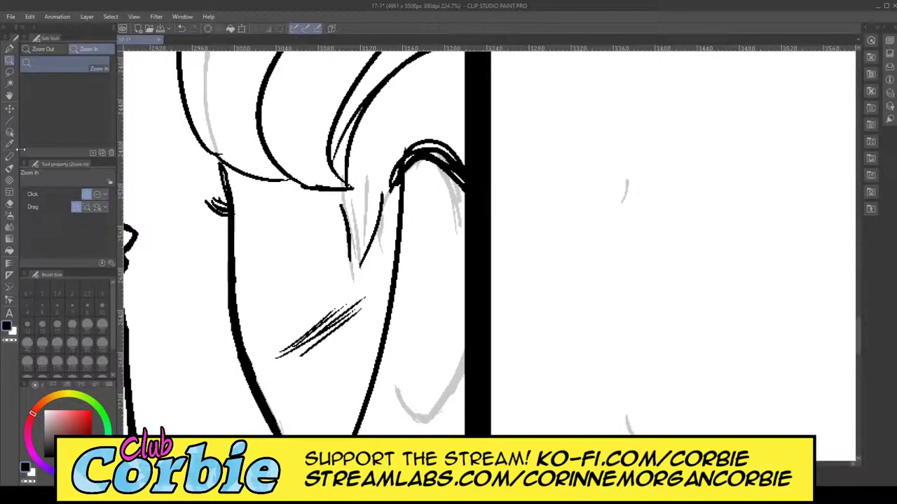
left_click(9, 203)
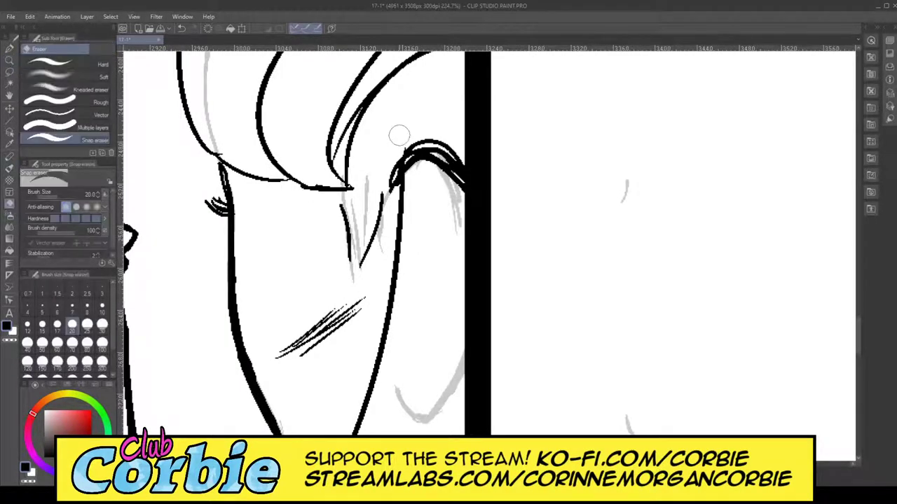
mouse_move(418, 137)
left_mouse_down()
mouse_move(418, 166)
mouse_move(422, 115)
mouse_move(438, 199)
mouse_move(460, 225)
left_mouse_up()
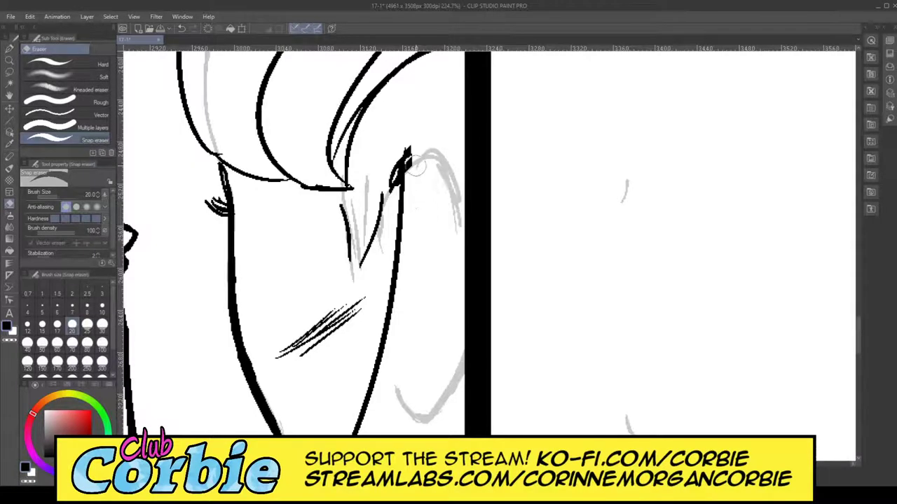
left_click_drag(416, 165, 409, 164)
left_click_drag(372, 212, 404, 154)
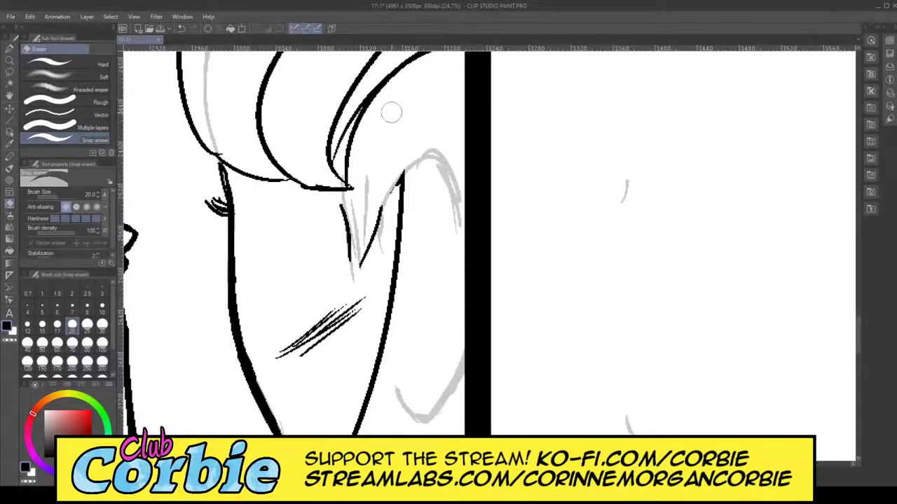
left_click(9, 49)
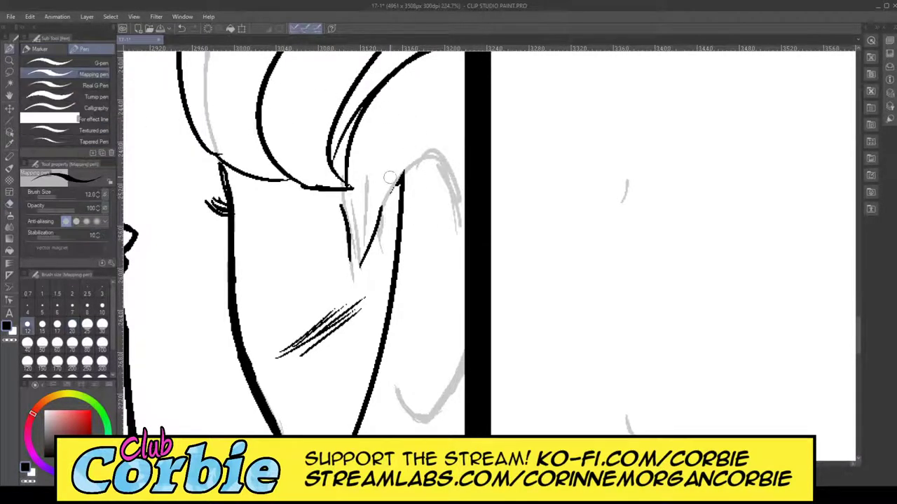
left_click_drag(385, 206, 401, 171)
Step: Erase the ends of the two hair curves above the ear so they stop short of the panel border
left_click(9, 61)
left_click_drag(416, 186, 374, 208)
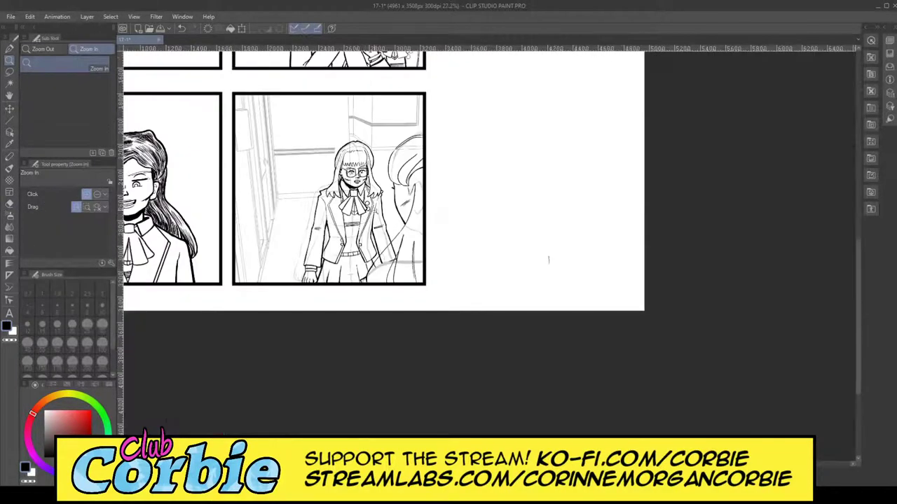
left_click_drag(426, 175, 226, 166)
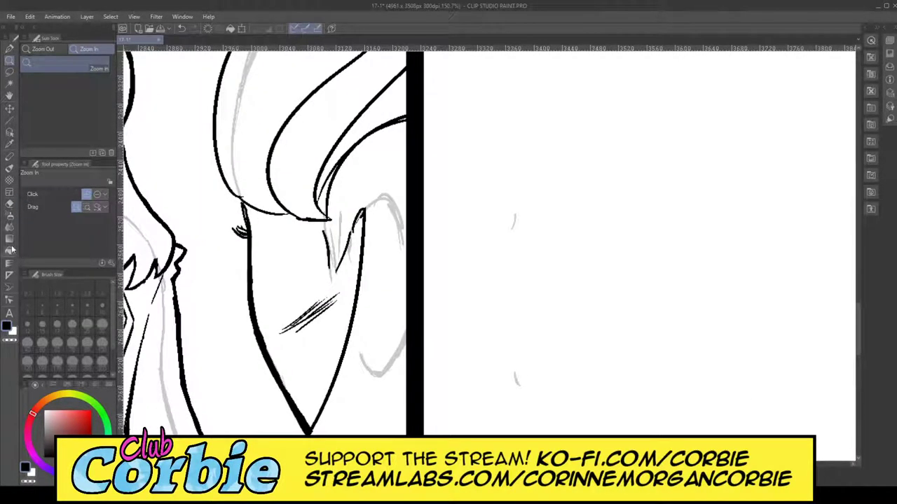
left_click(9, 204)
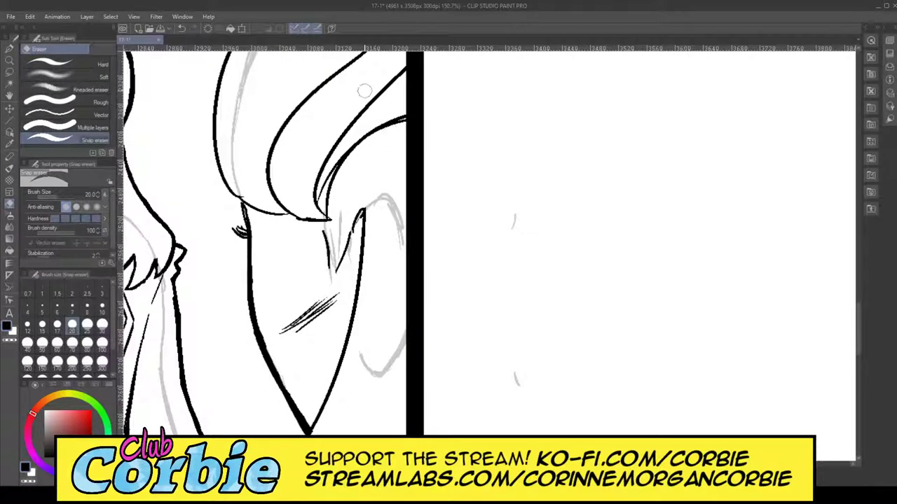
mouse_move(365, 91)
left_mouse_down()
mouse_move(375, 193)
mouse_move(381, 72)
mouse_move(391, 64)
mouse_move(407, 106)
mouse_move(382, 96)
left_mouse_up()
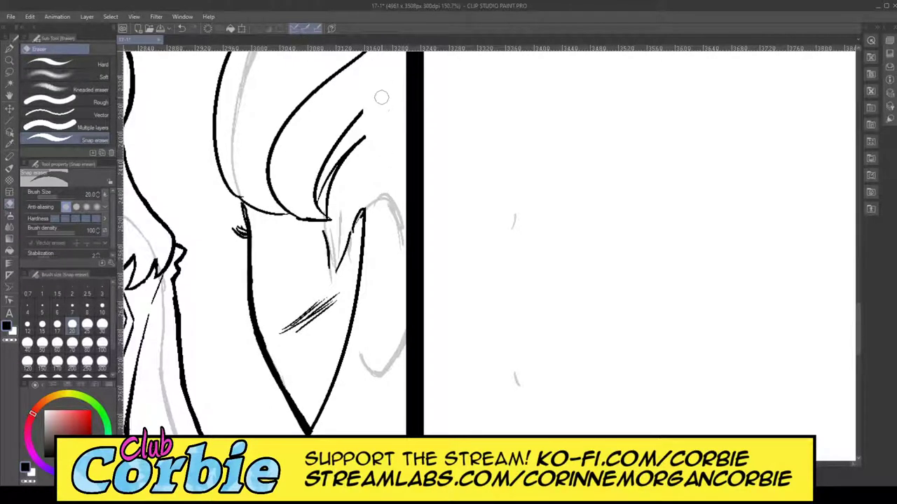
Step: Open a small gap in the outer hair contour and erase the inner crown line with the Snap eraser at size 20
left_click(11, 61)
left_click_drag(360, 195, 310, 226)
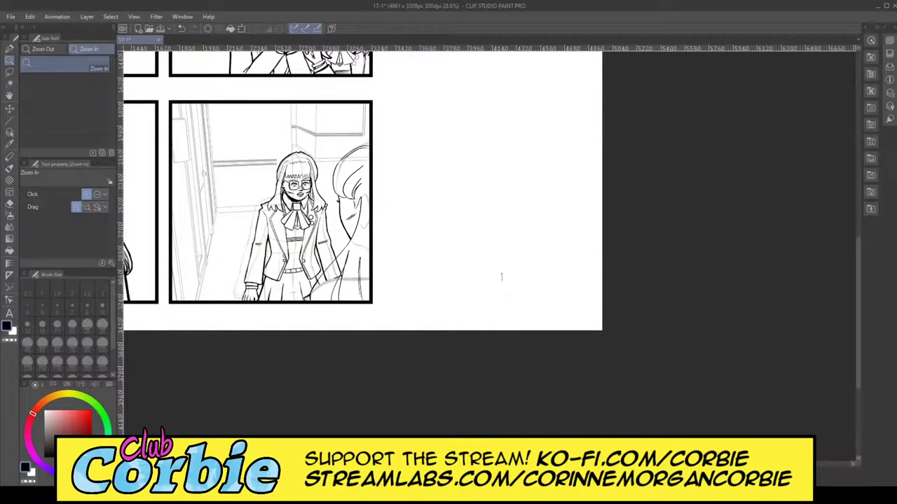
left_click(376, 137)
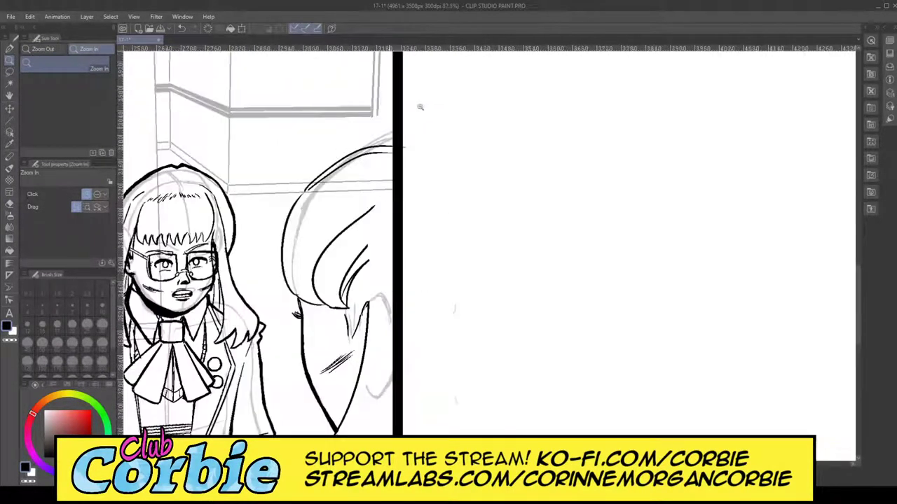
left_click(377, 138)
left_click_drag(368, 186, 247, 191)
left_click(9, 204)
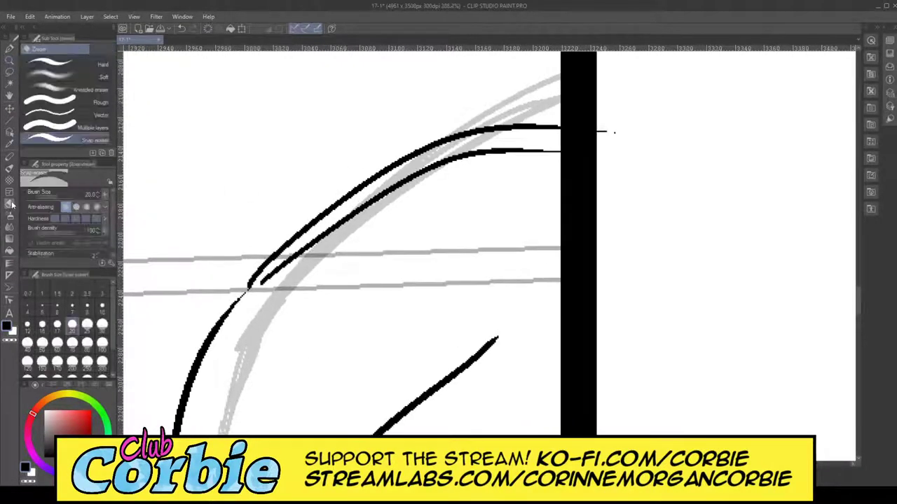
mouse_move(273, 288)
left_mouse_down()
mouse_move(315, 244)
mouse_move(244, 304)
left_mouse_up()
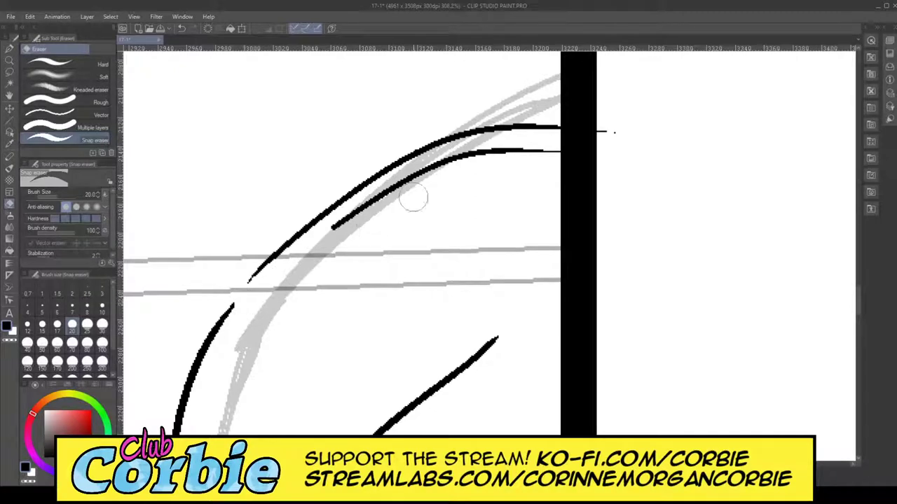
mouse_move(337, 227)
left_mouse_down()
mouse_move(471, 164)
mouse_move(420, 168)
left_mouse_up()
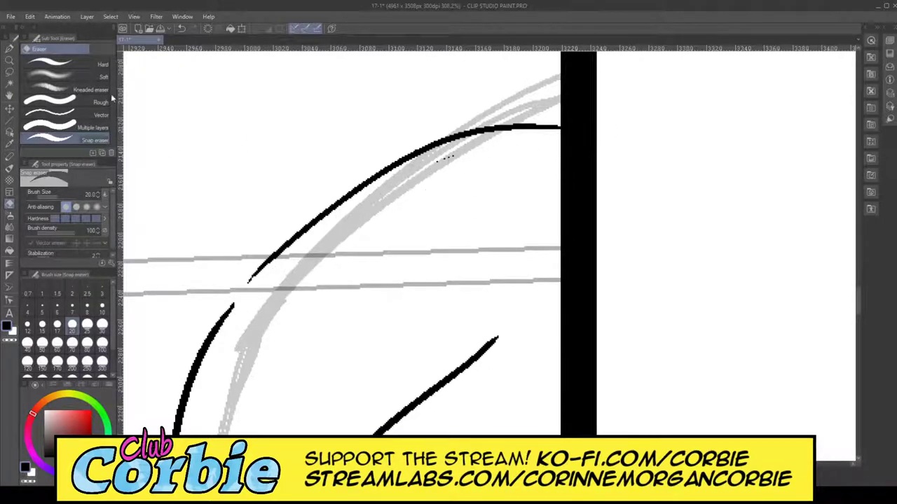
left_click(9, 61)
left_click_drag(310, 131, 241, 158)
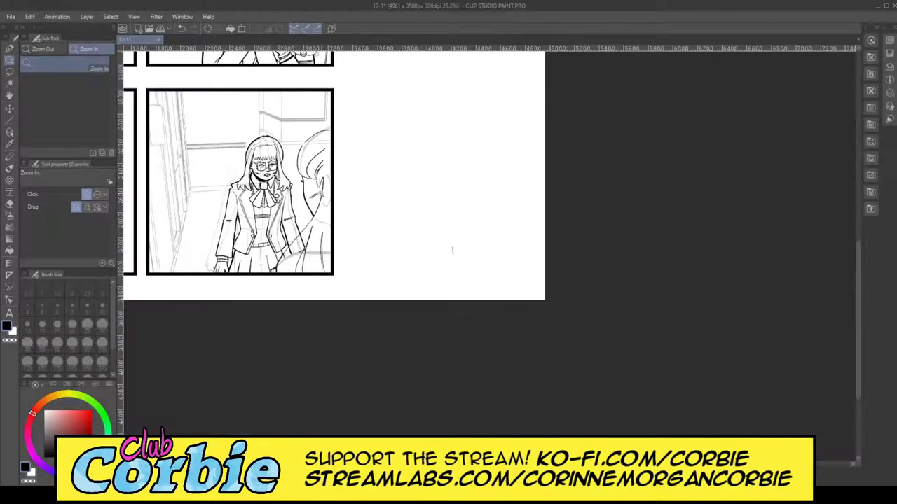
left_click_drag(325, 151, 338, 239)
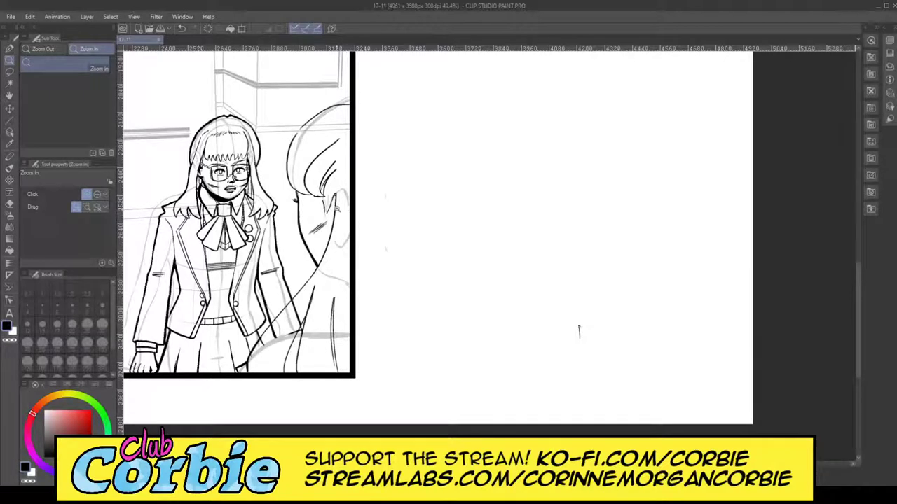
left_click_drag(336, 200, 360, 176)
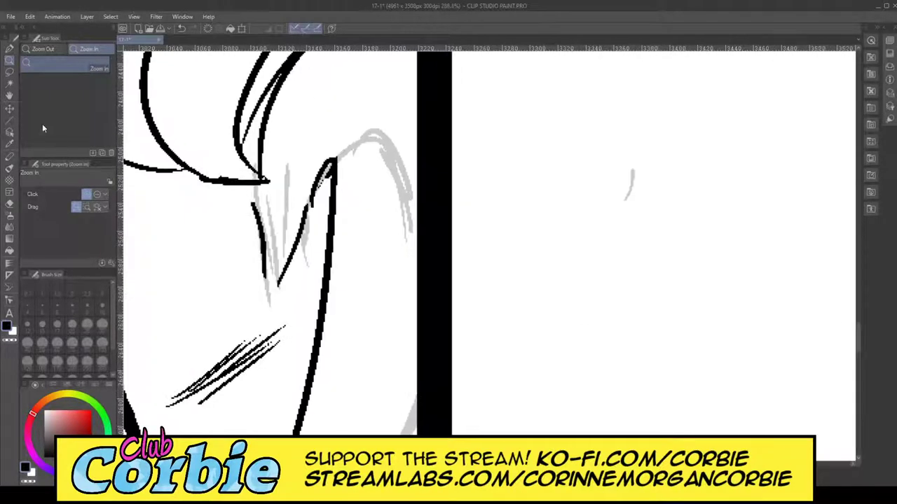
Step: Thicken the sideburn's ear-side edge from its lower tip up to the top of the long curve with the Mapping pen
left_click(9, 48)
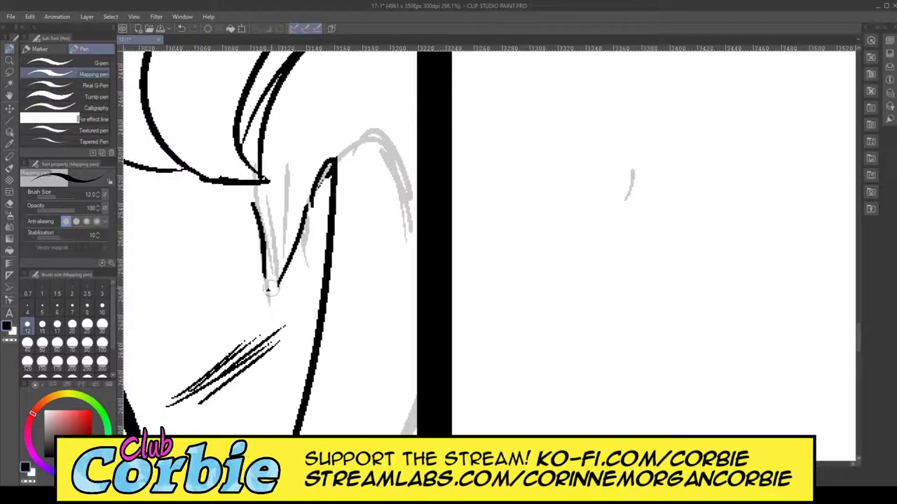
left_click_drag(267, 288, 330, 162)
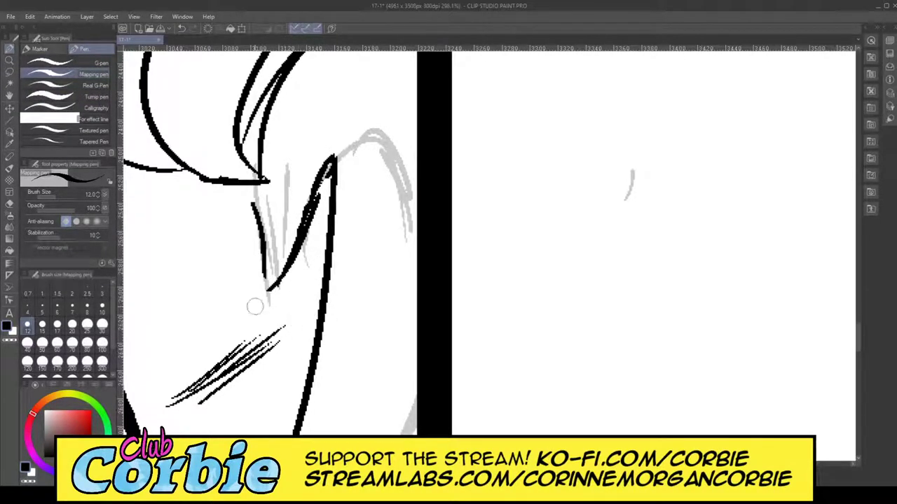
left_click(9, 61)
left_click_drag(348, 290, 210, 319)
scroll(353, 316, "up", 1)
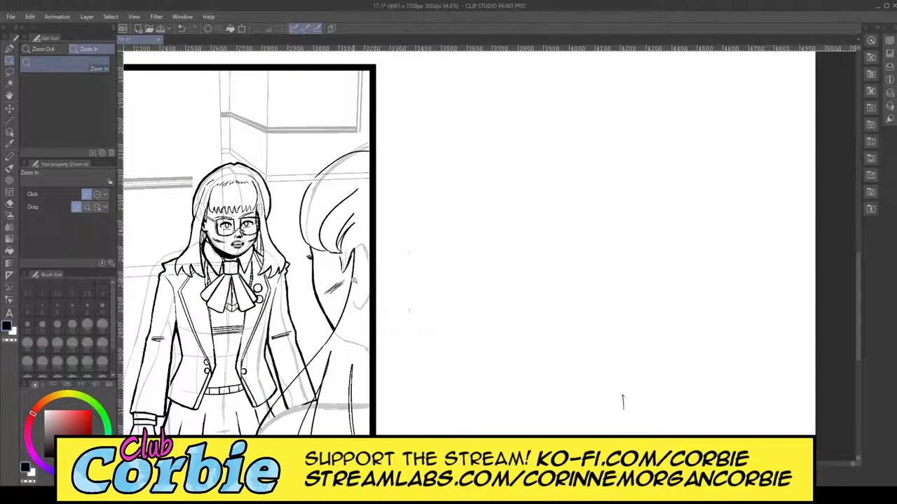
Step: Ink a small solid wedge on the inner side of the foreground figure's long jaw curve, just below the cheek hatching
scroll(354, 277, "up", 3)
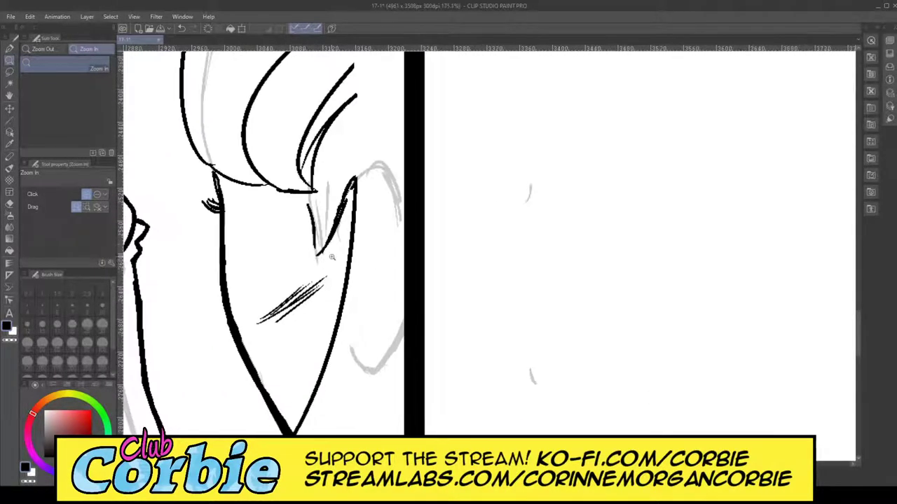
scroll(365, 262, "down", 5)
scroll(365, 262, "up", 2)
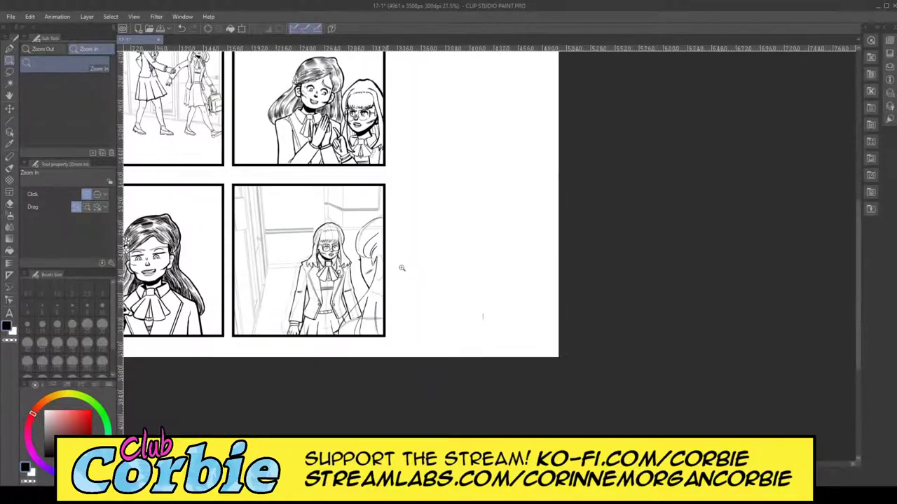
scroll(379, 262, "up", 3)
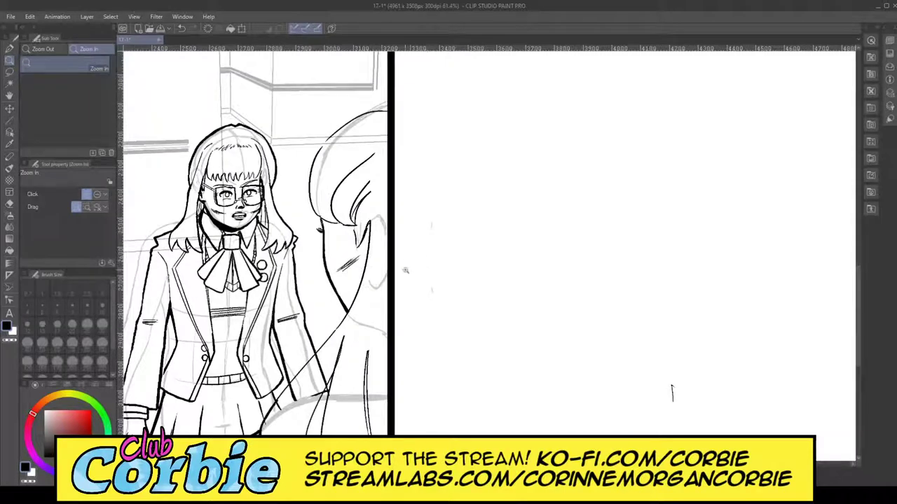
scroll(417, 253, "up", 1)
scroll(417, 253, "up", 4)
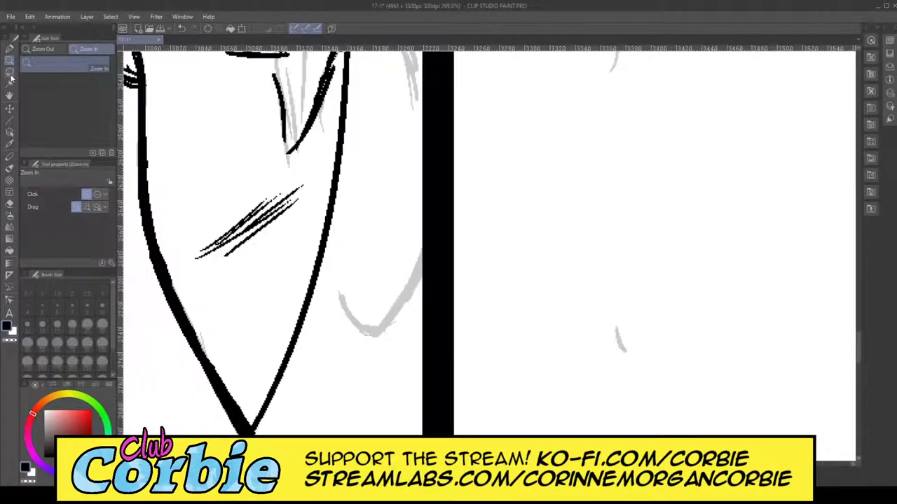
left_click(9, 48)
mouse_move(306, 264)
left_mouse_down()
mouse_move(317, 283)
mouse_move(315, 274)
left_mouse_up()
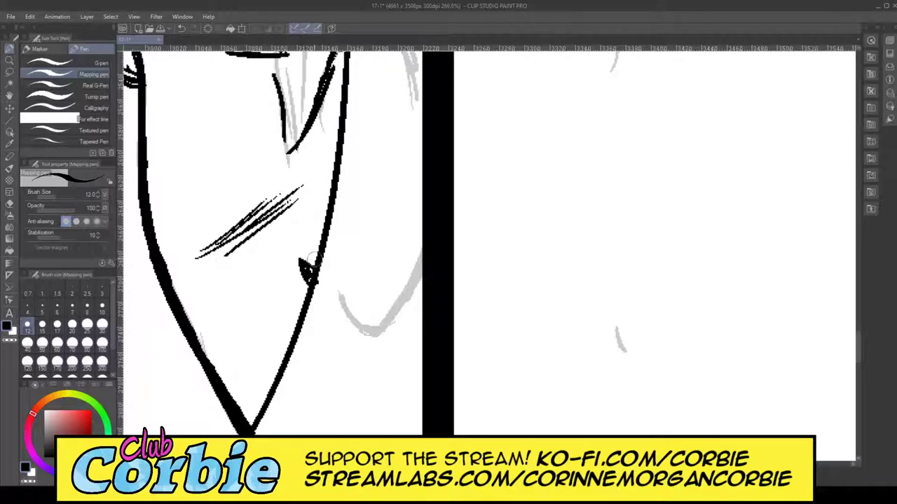
left_click(10, 203)
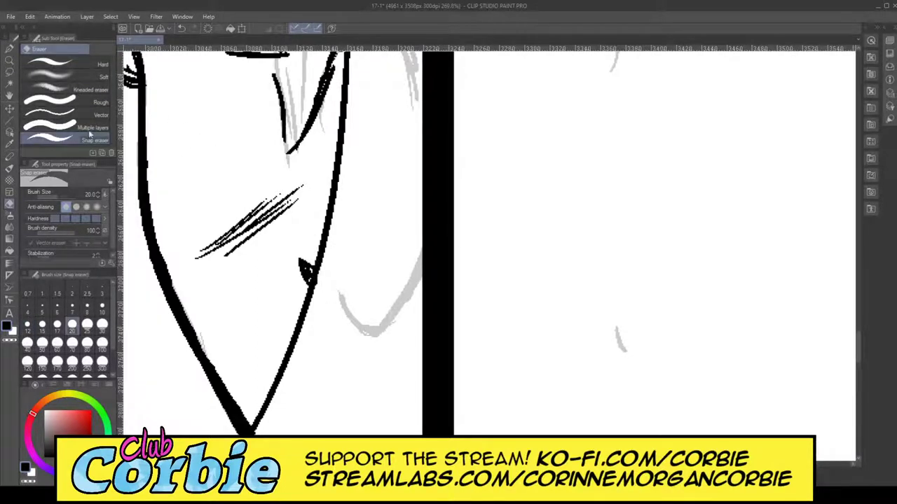
Step: Erase the sideburn's ear-side edge above its tip with the Snap eraser, and re-ink it as a thick tapered stroke
left_click(9, 61)
mouse_move(364, 211)
left_mouse_down()
mouse_move(307, 243)
mouse_move(343, 248)
left_mouse_up()
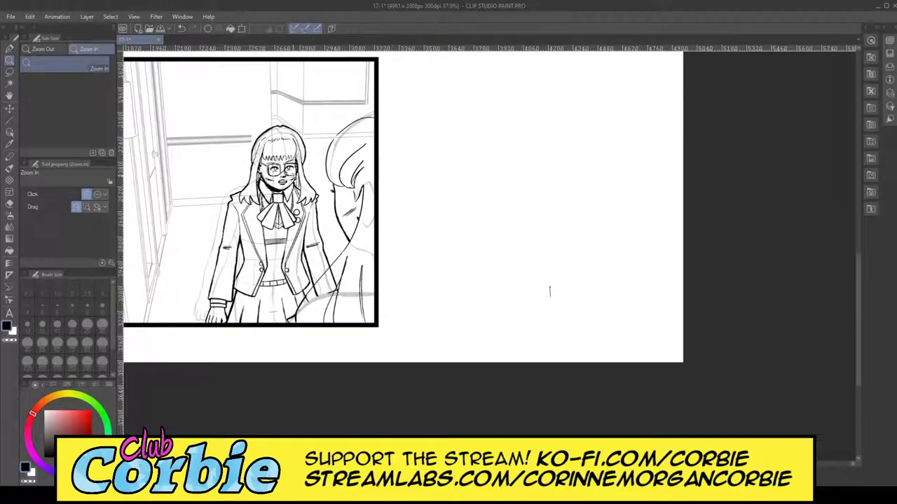
scroll(378, 183, "up", 5)
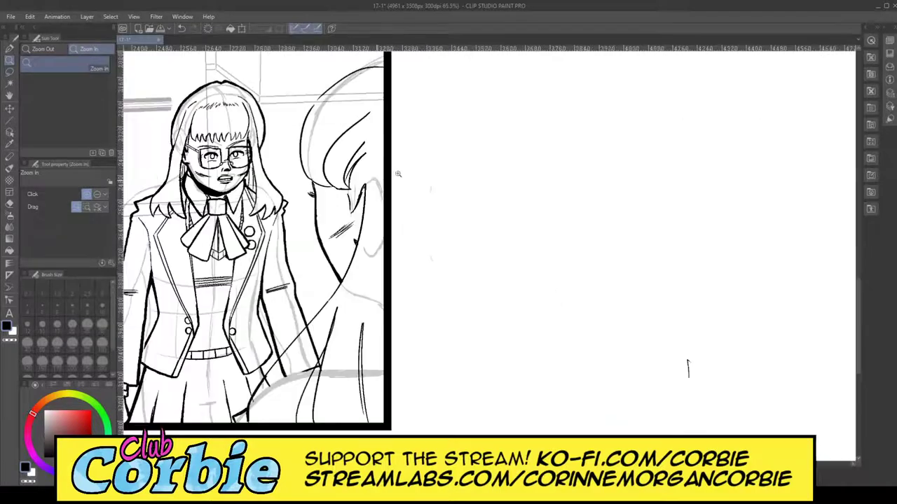
scroll(384, 203, "up", 1)
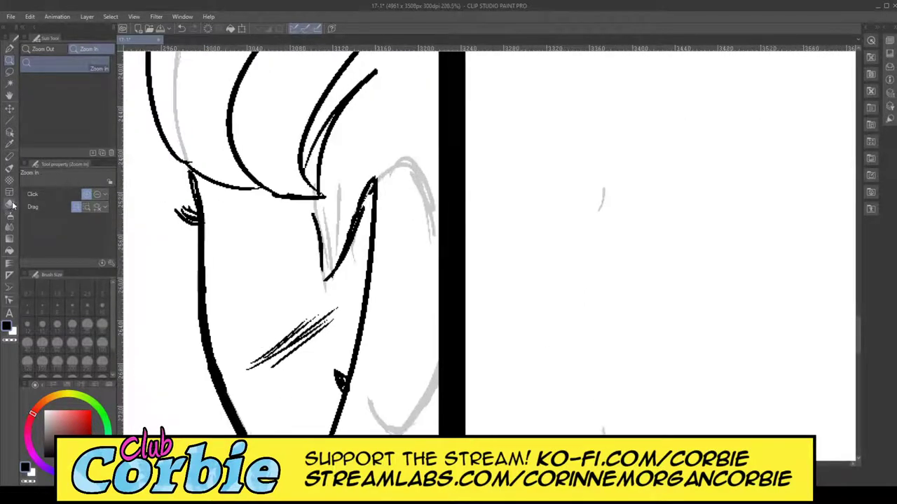
left_click(10, 204)
mouse_move(335, 254)
left_mouse_down()
mouse_move(359, 195)
mouse_move(347, 271)
mouse_move(361, 184)
left_mouse_up()
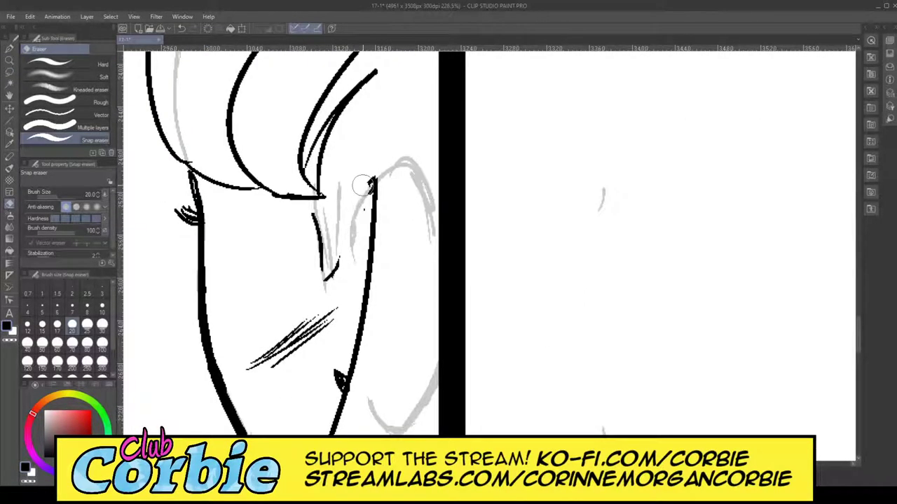
left_click(10, 49)
mouse_move(341, 260)
left_mouse_down()
mouse_move(373, 174)
mouse_move(348, 217)
mouse_move(343, 261)
left_mouse_up()
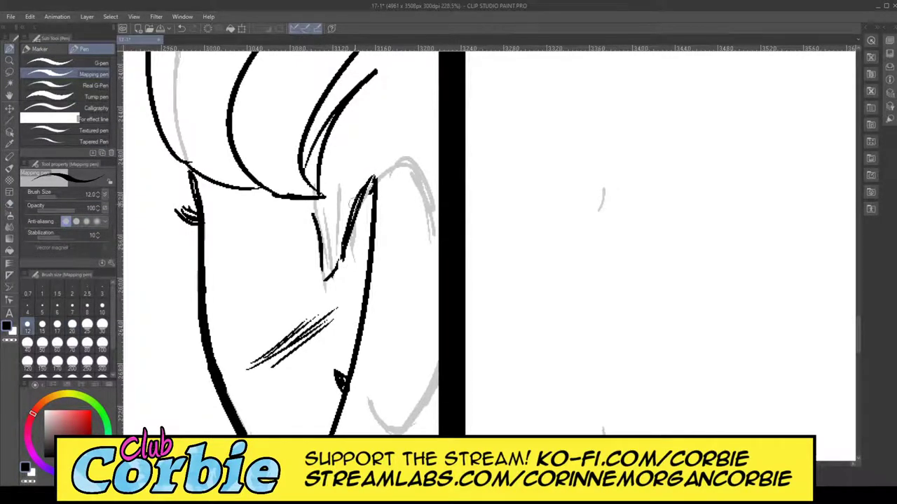
mouse_move(354, 203)
left_mouse_down()
mouse_move(373, 178)
mouse_move(342, 259)
mouse_move(370, 189)
mouse_move(354, 233)
left_mouse_up()
left_click(10, 61)
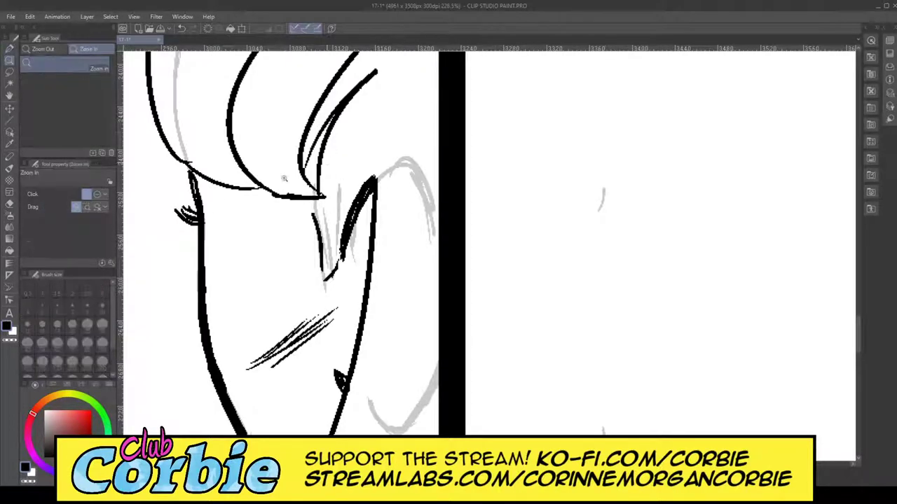
Step: Ink a line continuing the paired long hair curves upward across the shoulder sketch line, and undo the extra stroke beside it
left_click_drag(331, 153, 264, 198)
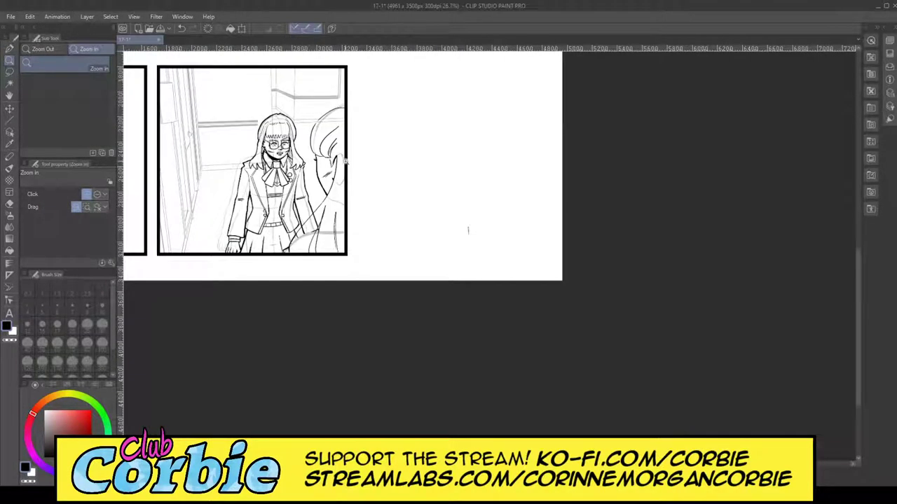
left_click_drag(346, 161, 365, 208)
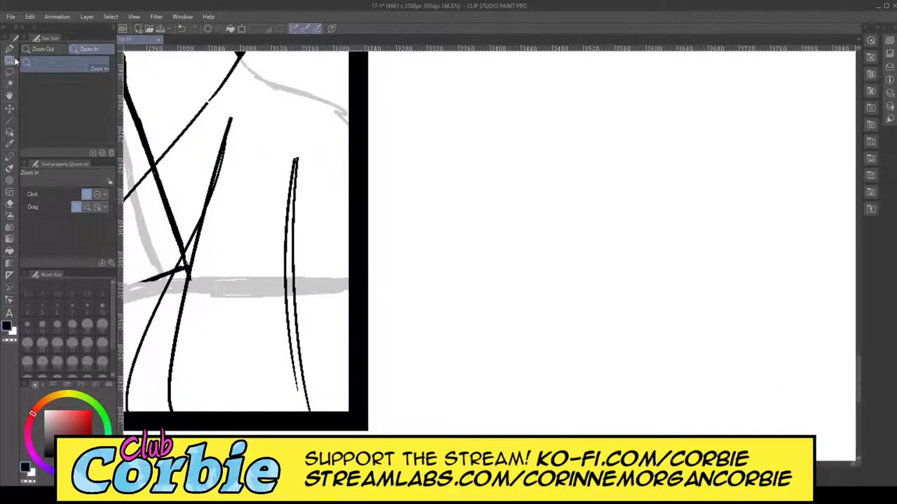
key("p")
left_click_drag(295, 149, 330, 53)
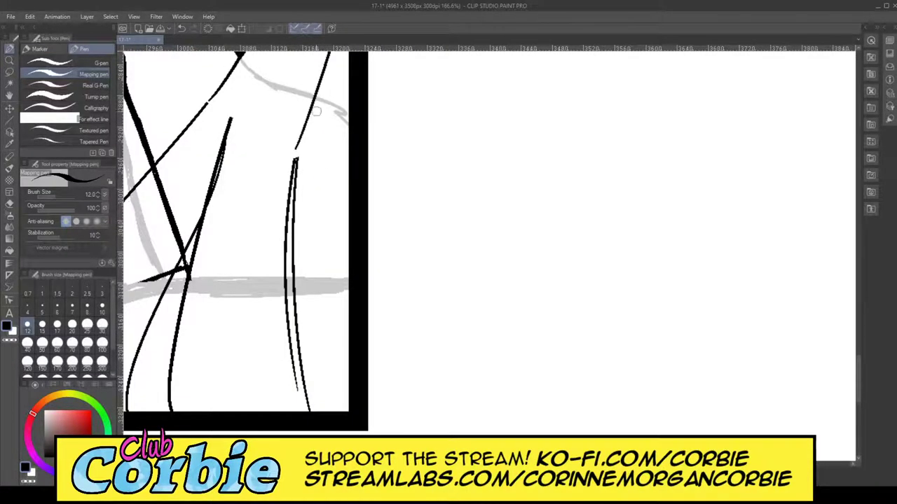
left_click_drag(304, 120, 288, 162)
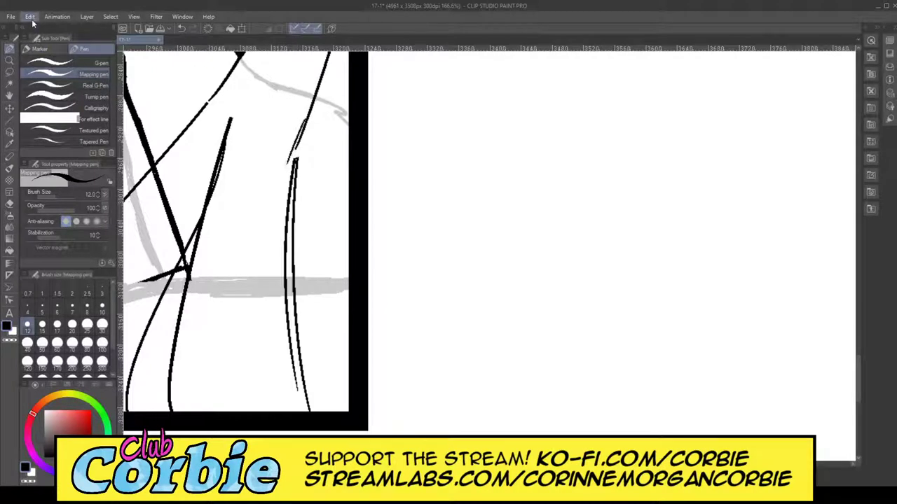
key("ctrl+z")
Step: Close the gap between the new upper line and the top of the paired hair curves with the Mapping pen
left_click(12, 60)
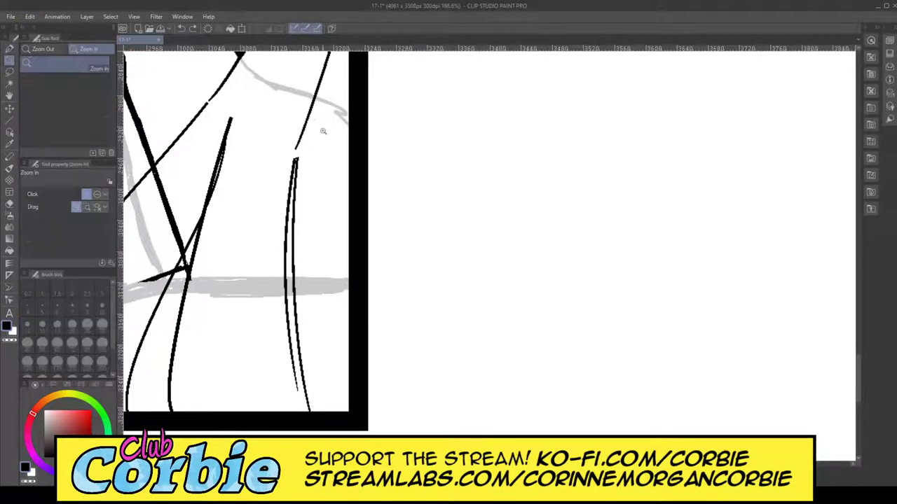
mouse_move(333, 125)
left_mouse_down()
mouse_move(344, 122)
mouse_move(274, 229)
mouse_move(301, 124)
mouse_move(290, 189)
left_mouse_up()
left_click(9, 49)
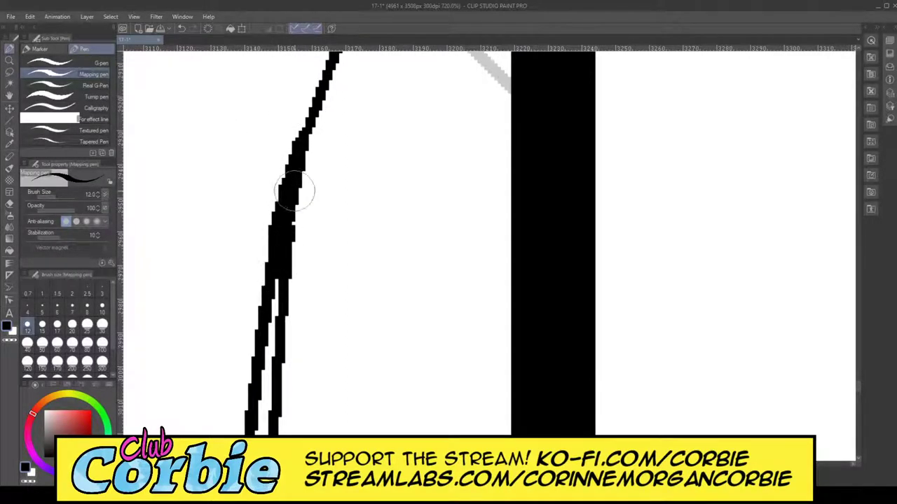
left_click(9, 61)
left_click_drag(364, 252, 310, 293)
Step: Thicken the foreground figure's two hair strands from the sleeve cuff down to the bottom panel border with the Mapping pen
left_click_drag(363, 156, 348, 181)
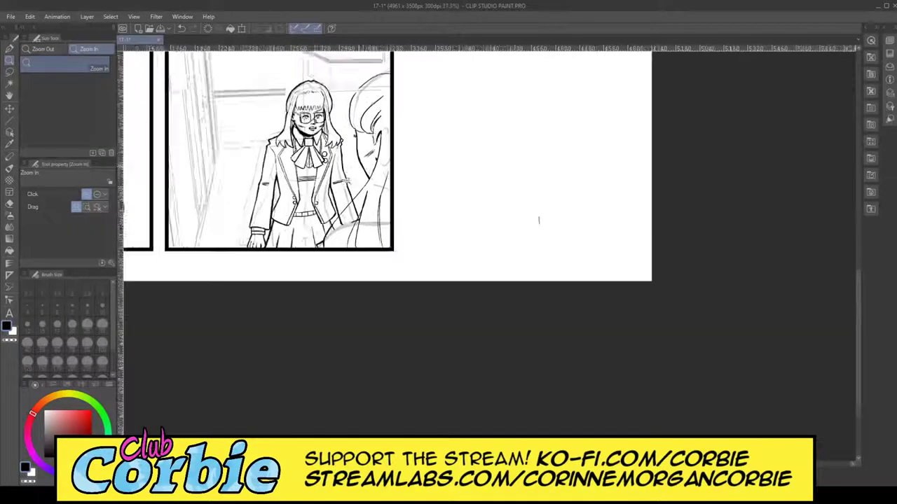
scroll(386, 137, "down", 2)
scroll(385, 161, "up", 5)
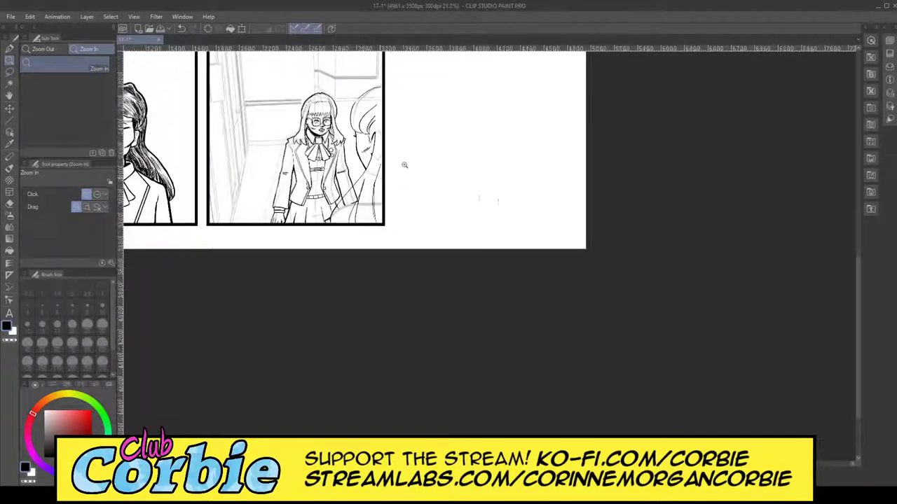
scroll(284, 276, "up", 4)
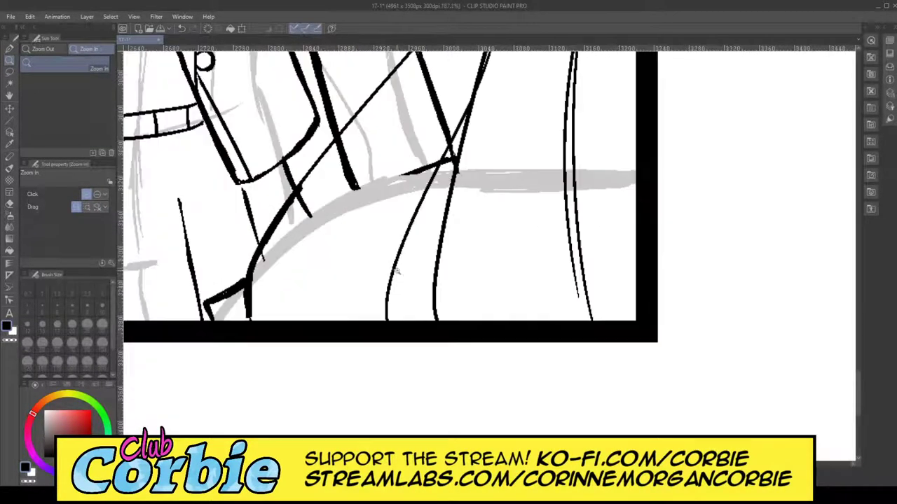
scroll(442, 261, "up", 5)
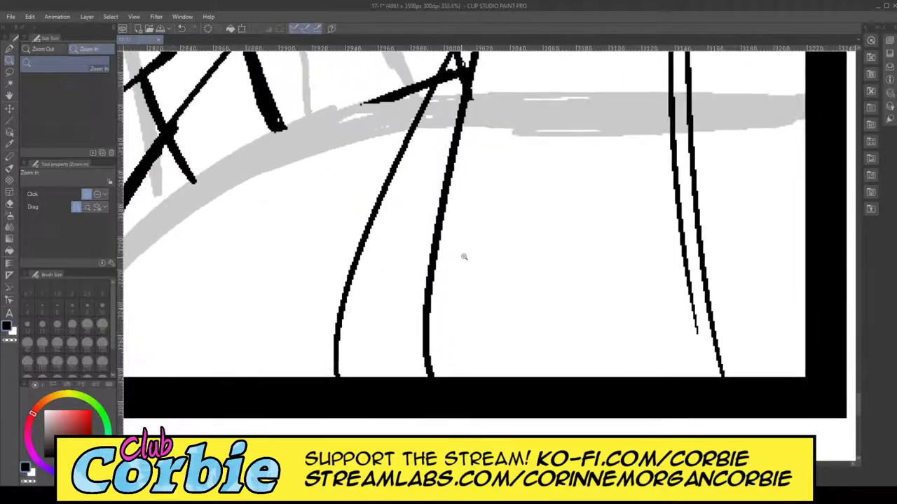
key("p")
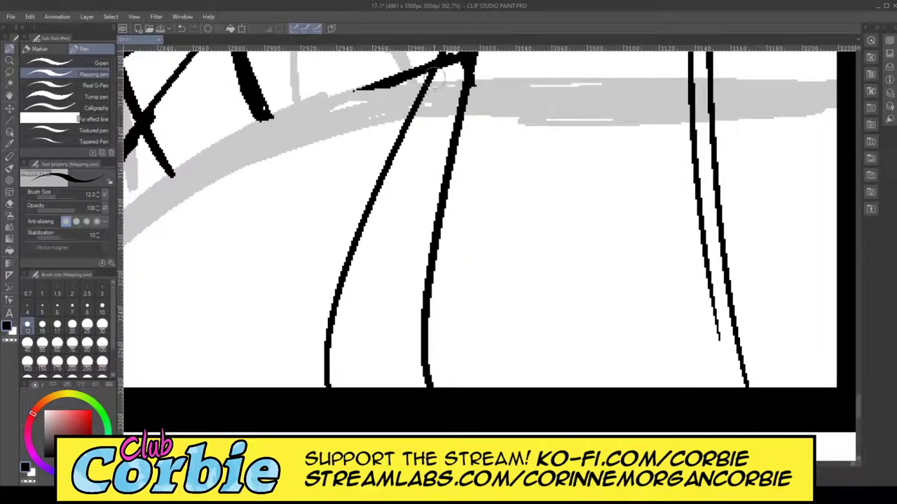
mouse_move(438, 70)
left_mouse_down()
mouse_move(382, 167)
mouse_move(344, 316)
mouse_move(328, 386)
left_mouse_up()
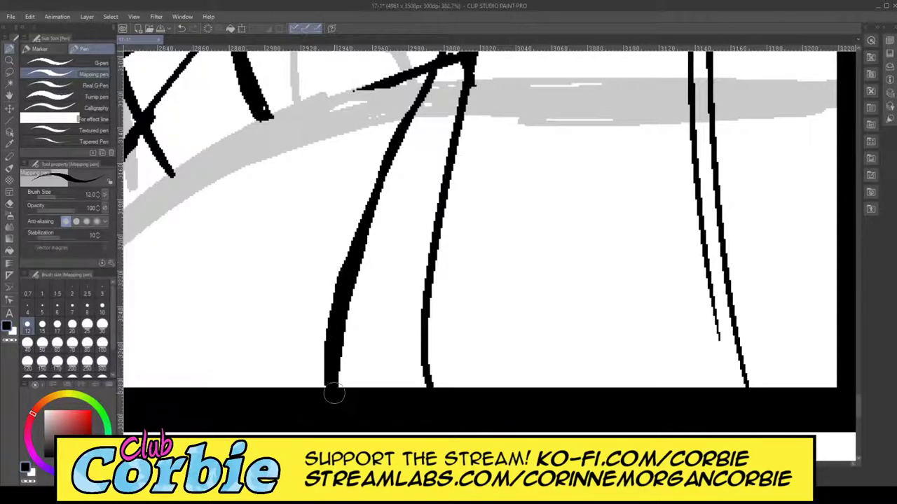
mouse_move(464, 99)
left_mouse_down()
mouse_move(423, 257)
mouse_move(413, 367)
mouse_move(420, 386)
left_mouse_up()
left_click(10, 61)
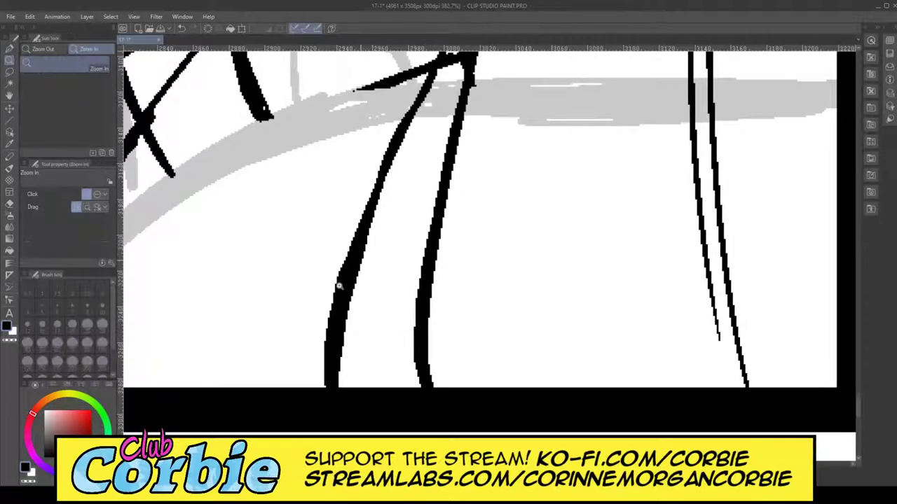
left_click_drag(363, 239, 335, 279)
Step: Examine the overlapping lines where the foreground figure's hair and shoulder cross the other character's sleeve and jacket
scroll(377, 248, "down", 2)
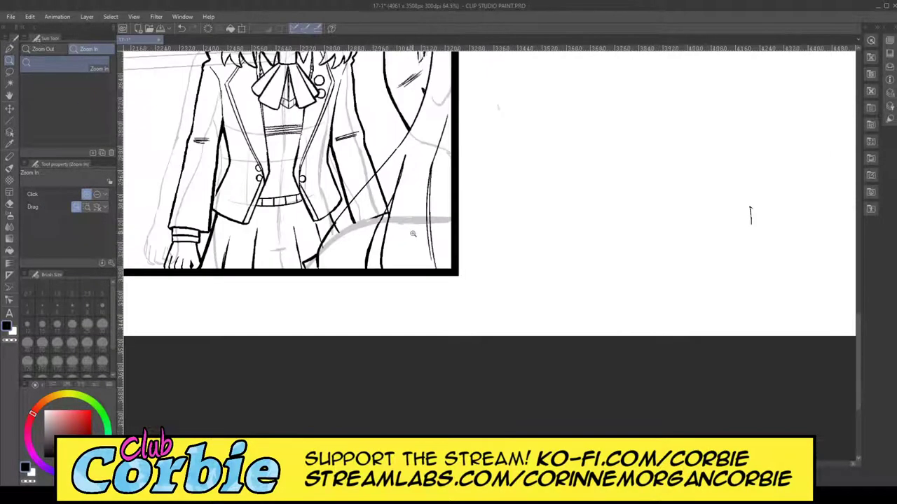
scroll(433, 197, "up", 6)
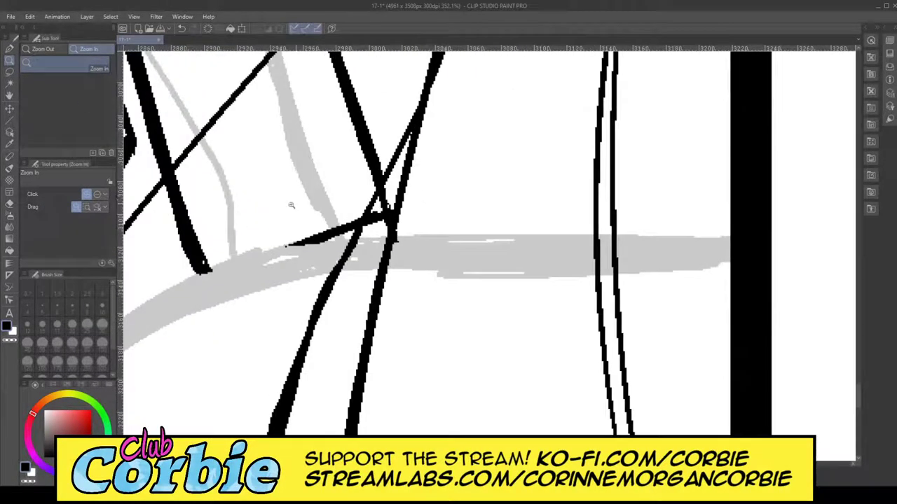
key("e")
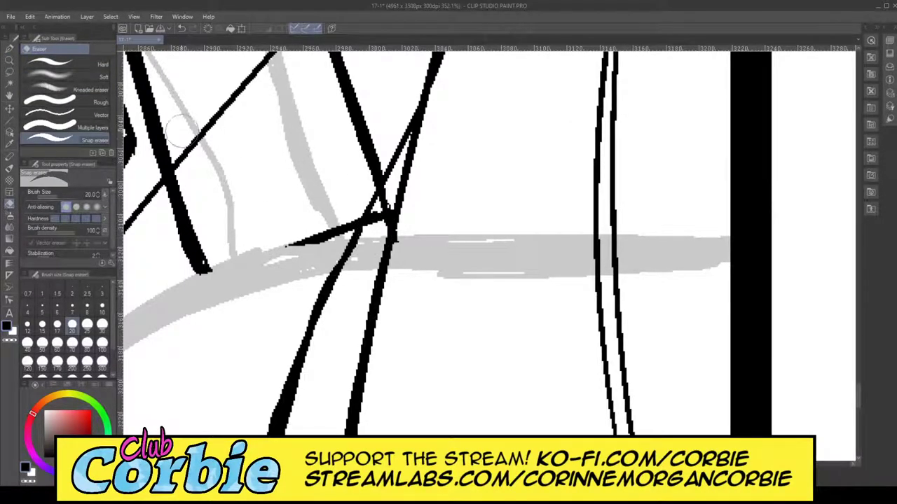
left_click(10, 60)
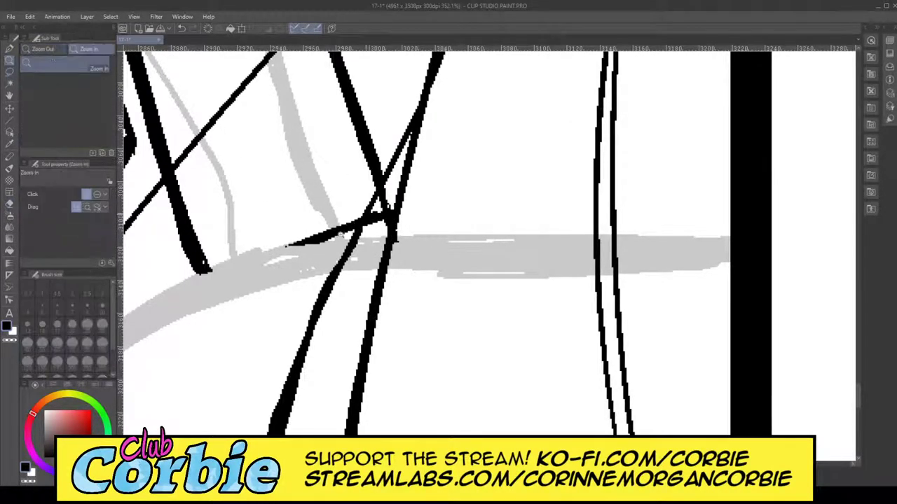
scroll(312, 248, "down", 7)
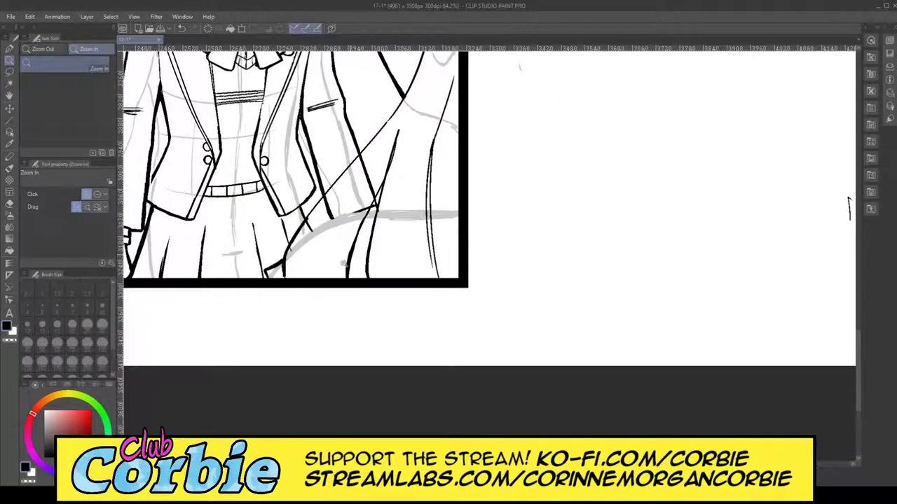
scroll(343, 263, "down", 2)
left_click_drag(360, 239, 391, 216)
scroll(391, 216, "up", 1)
scroll(414, 189, "down", 3)
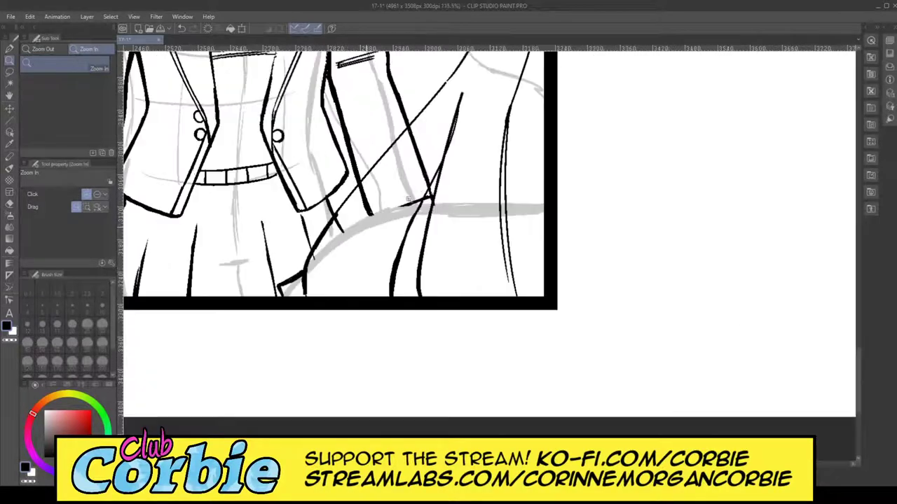
scroll(435, 161, "up", 1)
scroll(435, 162, "up", 3)
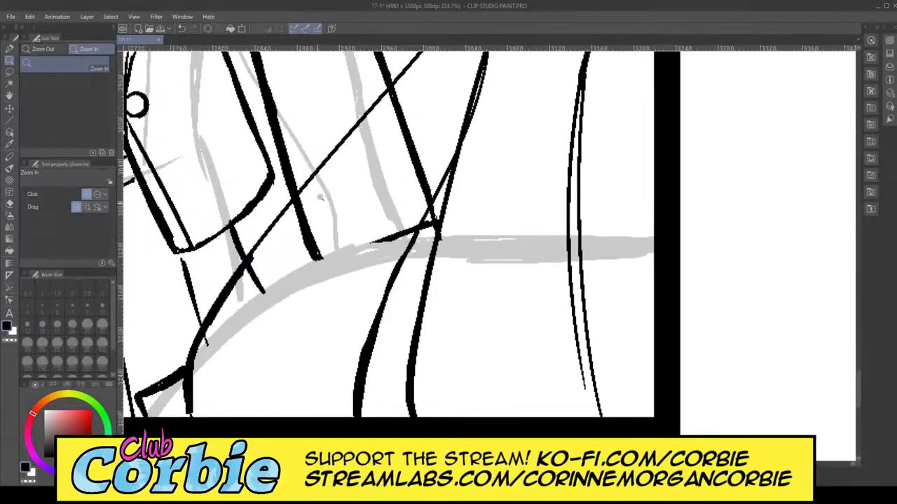
Step: Thicken the foreground figure's diagonal shoulder line where it crosses the other character's jacket hem and inner sleeve line with the Mapping pen
scroll(320, 198, "up", 3)
key("p")
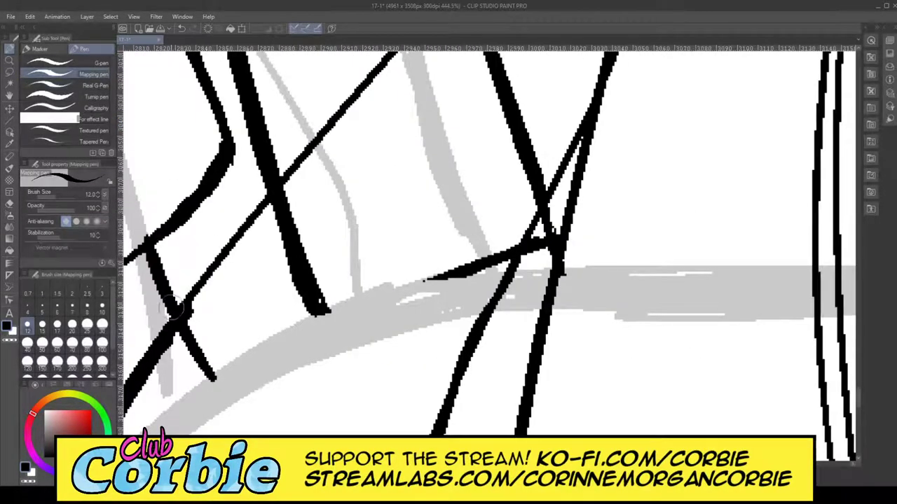
mouse_move(229, 262)
left_mouse_down()
mouse_move(345, 119)
mouse_move(297, 168)
mouse_move(412, 51)
left_mouse_up()
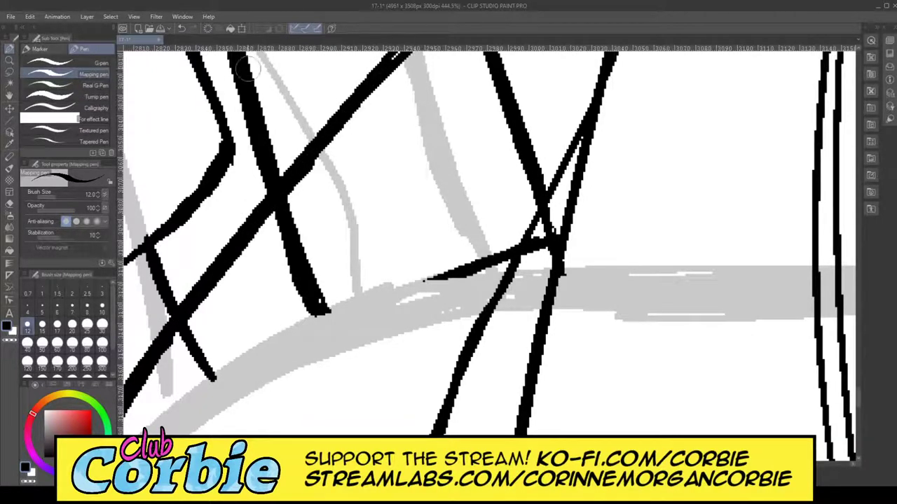
Step: Thicken the diagonal shoulder line further up, through its crossing with the outer sleeve line, filling the gap between its doubled strokes
left_click(10, 60)
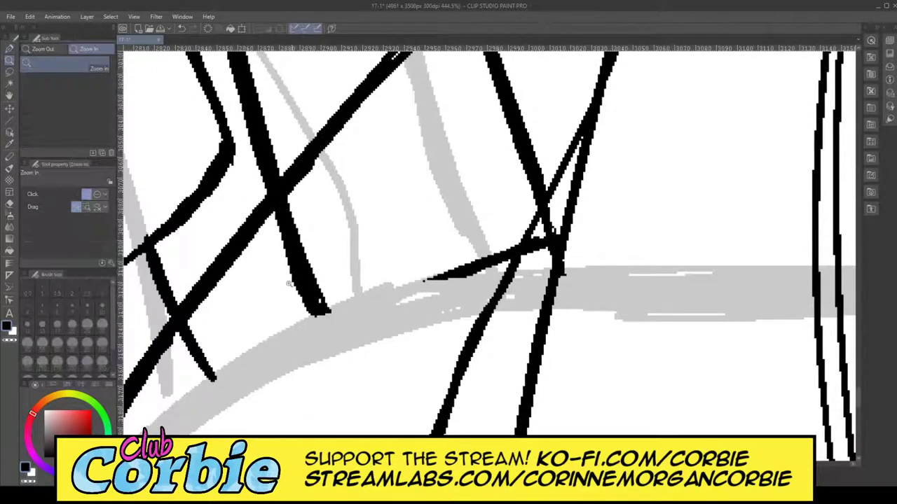
left_click_drag(303, 250, 270, 282)
scroll(386, 168, "up", 1)
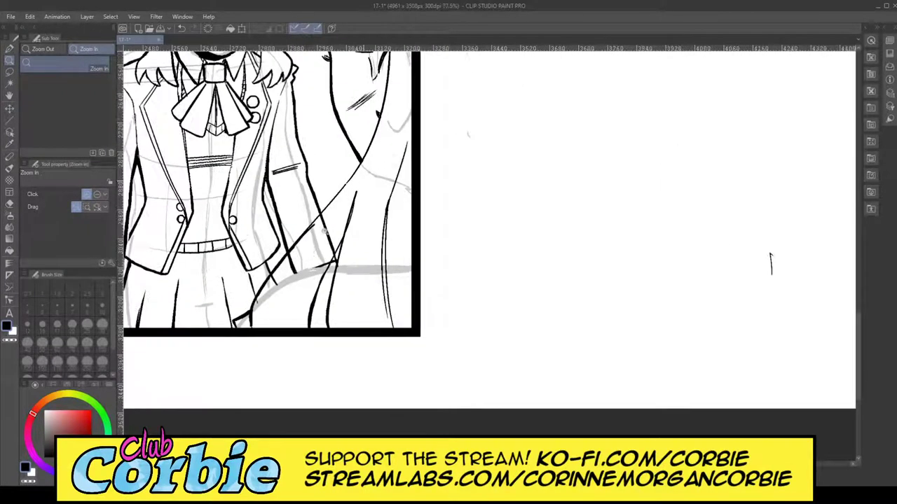
scroll(344, 200, "up", 3)
scroll(260, 264, "up", 6)
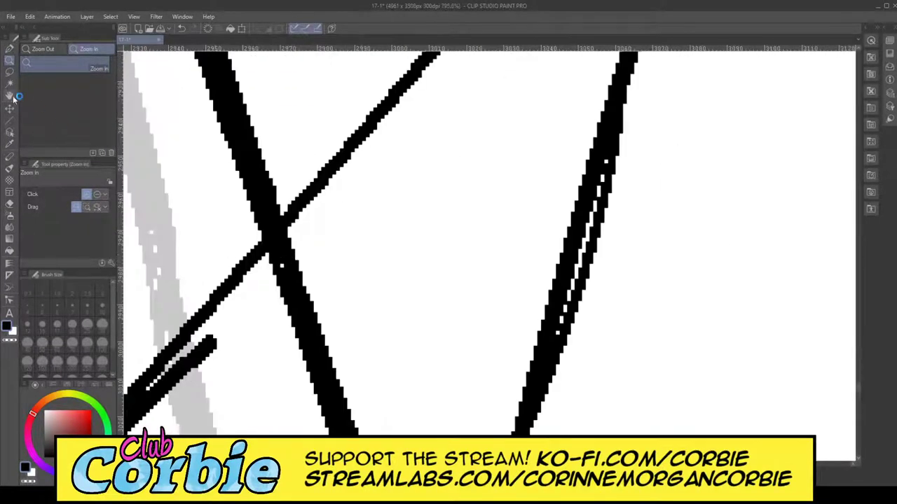
left_click(9, 48)
mouse_move(129, 410)
left_mouse_down()
mouse_move(231, 303)
mouse_move(263, 254)
left_mouse_up()
left_click_drag(181, 366, 295, 232)
mouse_move(200, 354)
left_mouse_down()
mouse_move(242, 291)
mouse_move(355, 170)
mouse_move(360, 144)
mouse_move(405, 93)
left_mouse_up()
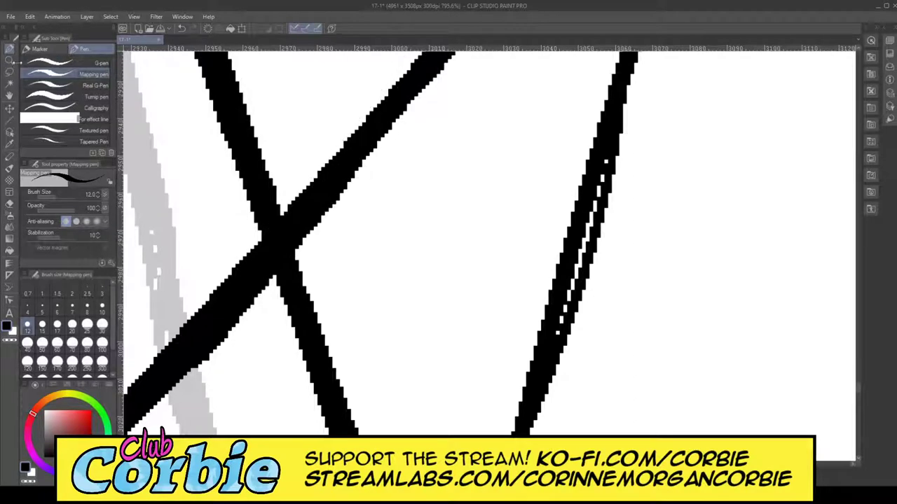
Step: Close the gap in the diagonal line, thicken it up to the jaw corner, and trim its uneven lower edge with the Snap eraser
left_click(9, 60)
left_click_drag(297, 273, 168, 371)
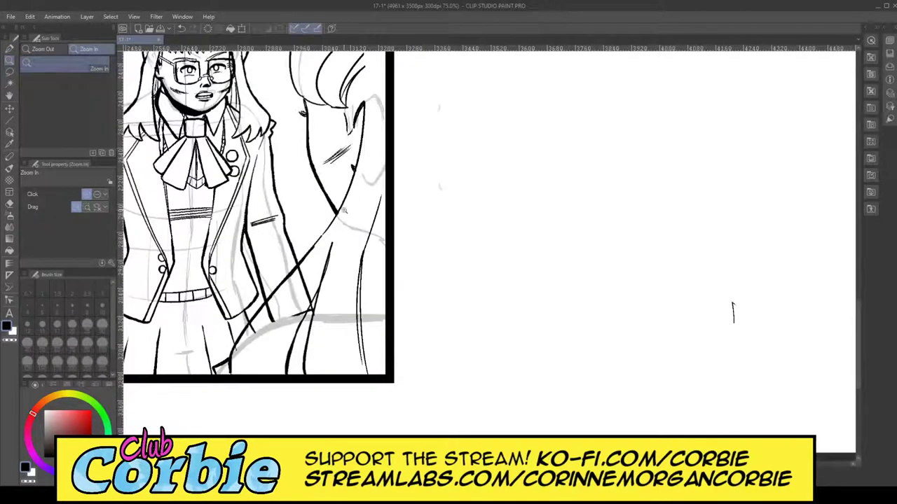
scroll(344, 211, "up", 6)
scroll(242, 337, "up", 4)
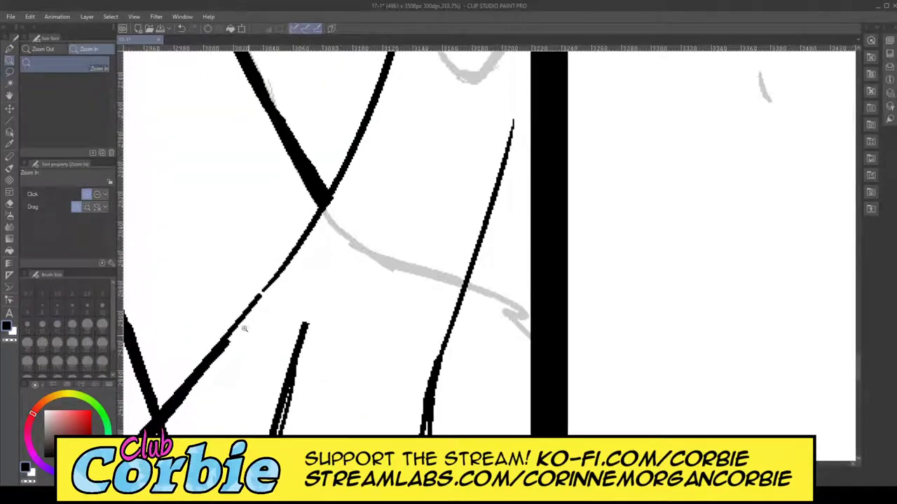
left_click(9, 50)
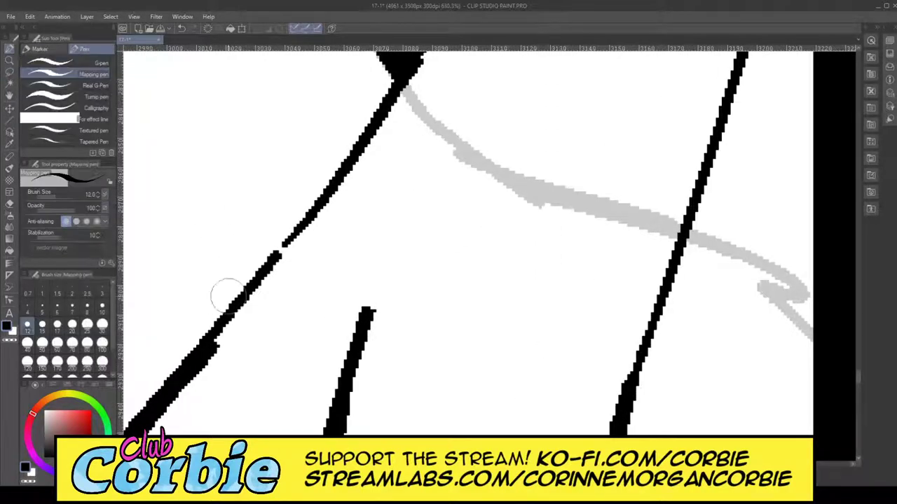
left_click_drag(208, 357, 297, 246)
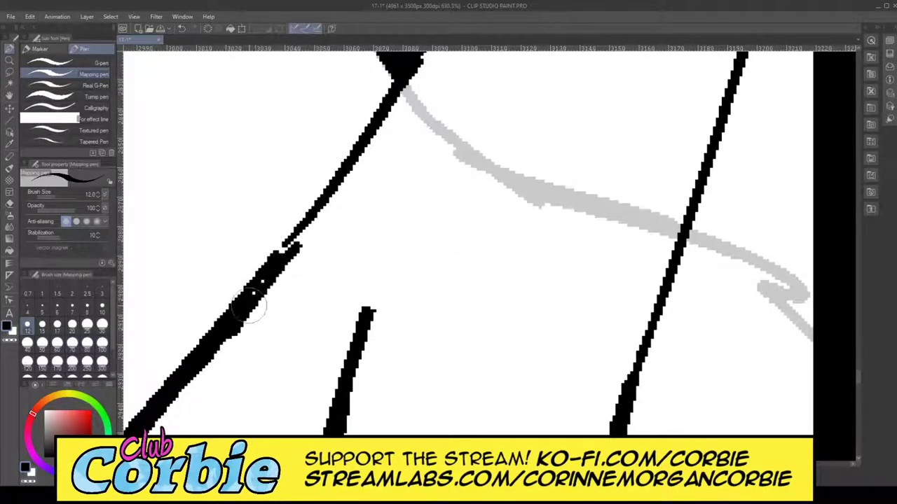
left_click_drag(251, 300, 336, 186)
left_click_drag(313, 218, 400, 75)
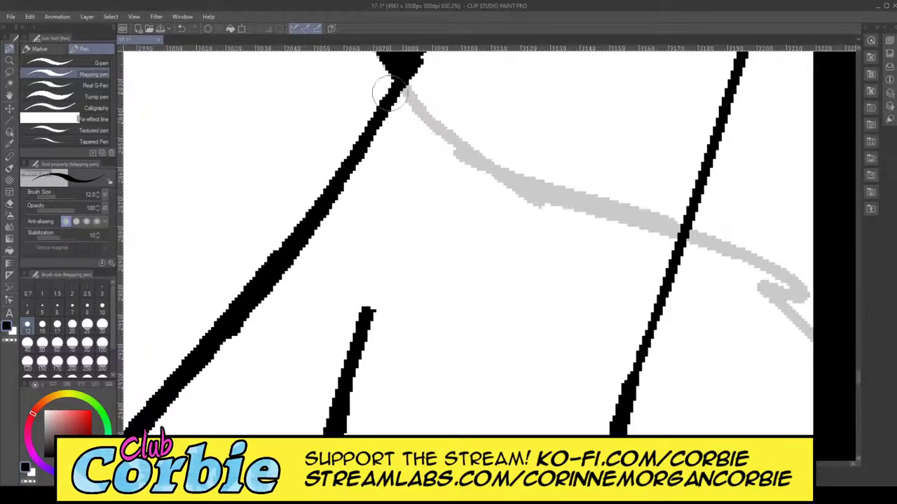
mouse_move(217, 336)
left_mouse_down()
mouse_move(304, 257)
mouse_move(360, 124)
mouse_move(413, 83)
mouse_move(419, 64)
left_mouse_up()
left_click_drag(280, 270, 244, 313)
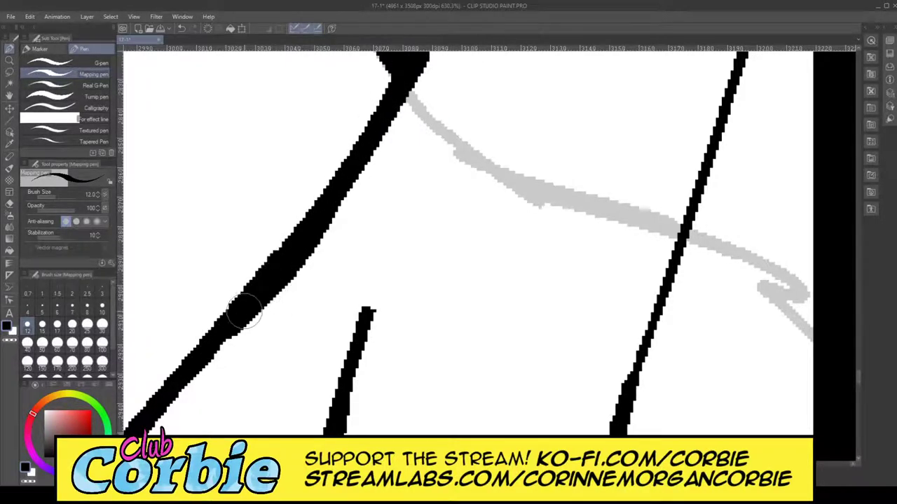
left_click(9, 204)
left_click_drag(234, 361, 352, 220)
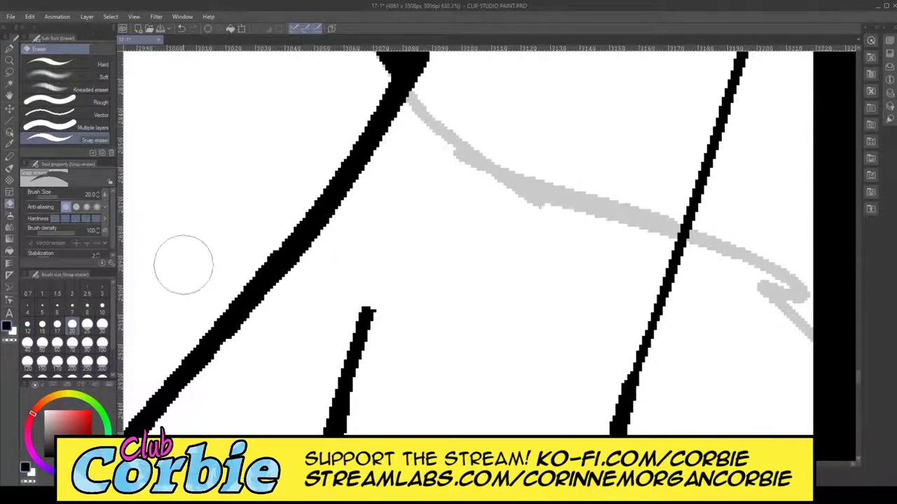
Step: Extend the shorter of the paired hair curves to the bottom panel border and thicken the lower end of the other one
left_click(10, 61)
scroll(352, 211, "down", 5)
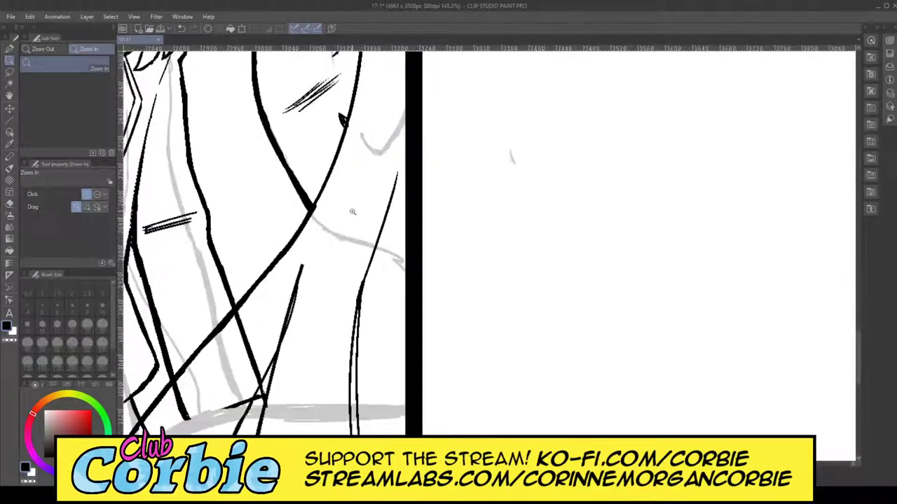
left_click_drag(379, 160, 353, 209)
left_click_drag(382, 241, 406, 240)
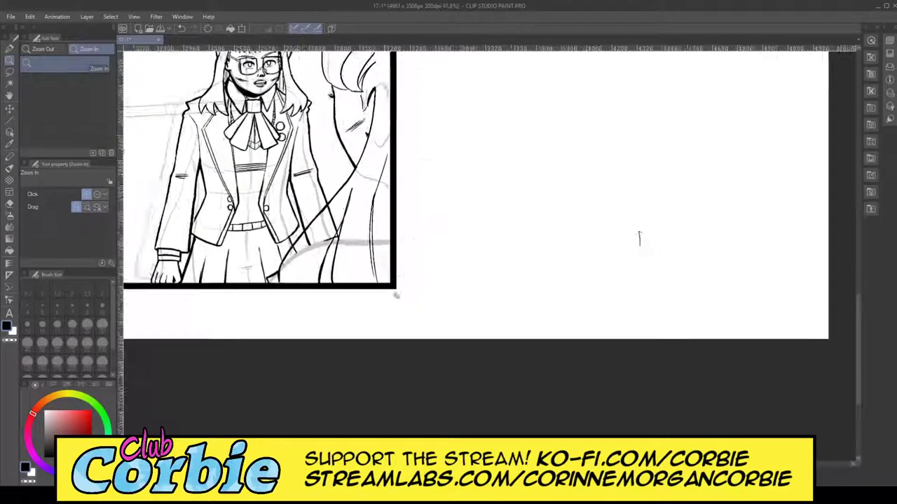
scroll(360, 354, "up", 2)
scroll(365, 378, "down", 3)
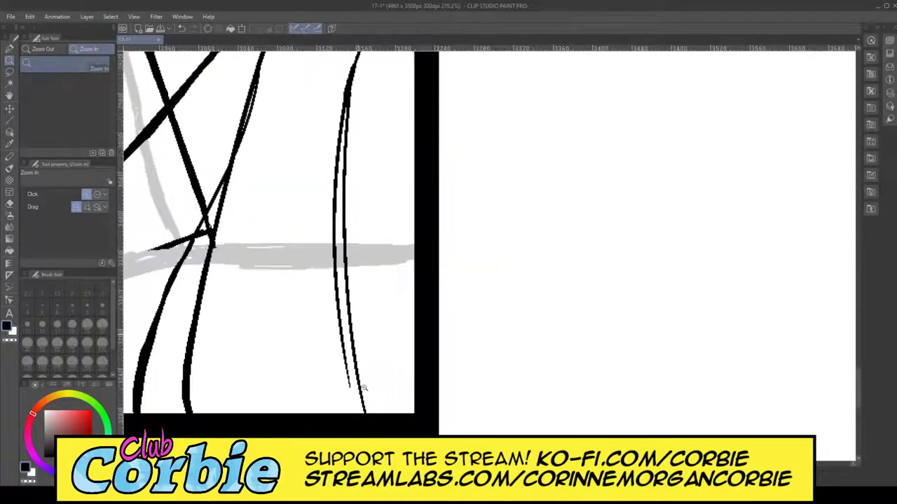
scroll(382, 384, "up", 5)
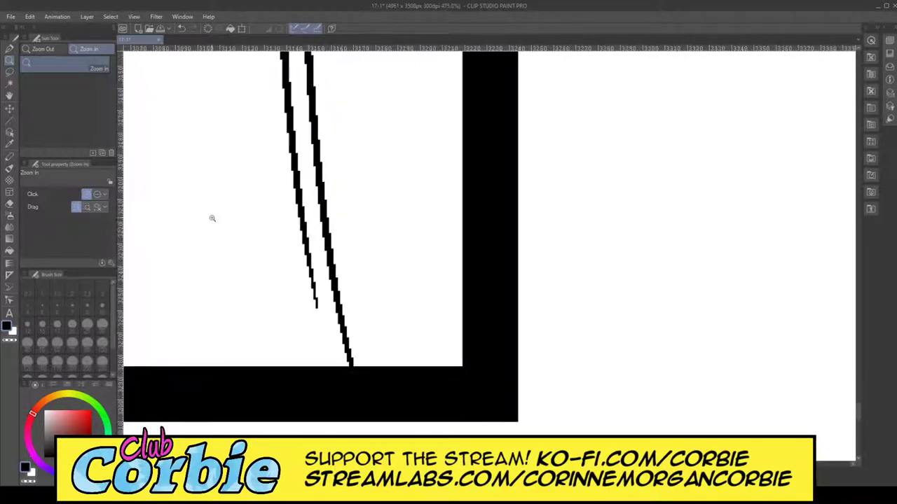
left_click(10, 50)
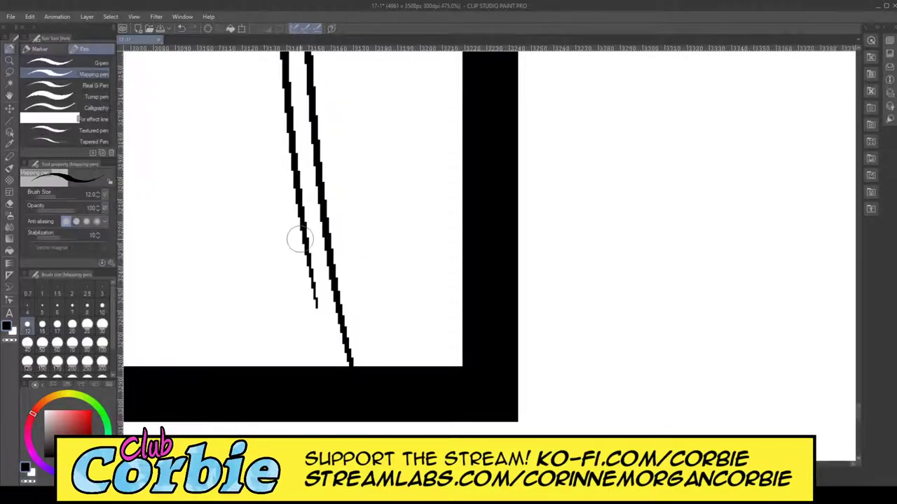
left_click_drag(296, 239, 320, 401)
left_click_drag(305, 251, 319, 364)
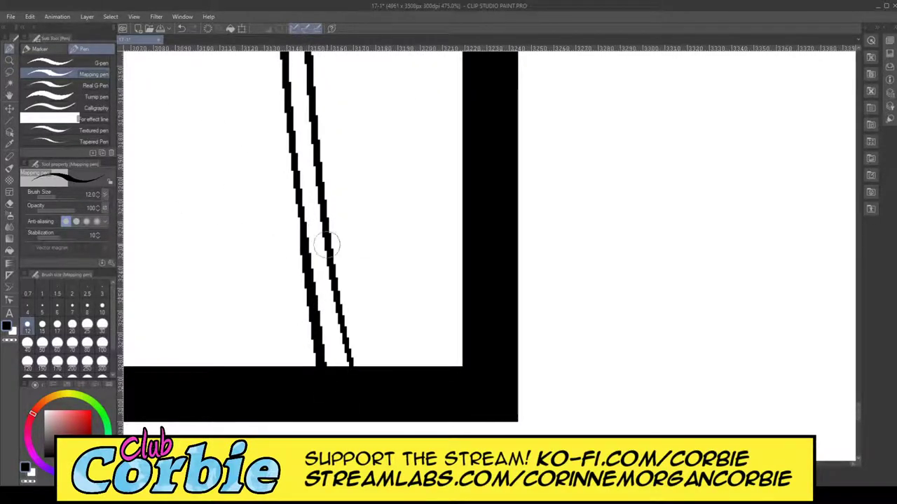
left_click_drag(321, 240, 349, 362)
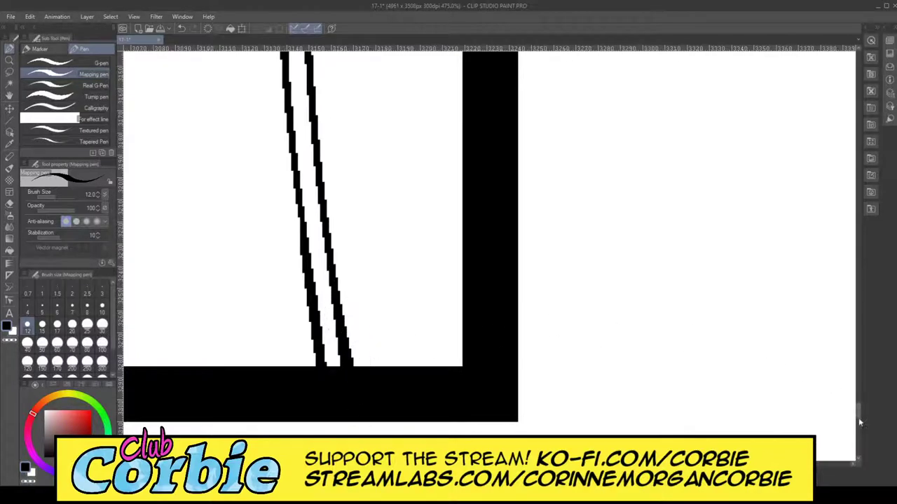
Step: Thicken the single hair line above the paired curves where it crosses the grey shoulder sketch line
left_click_drag(859, 419, 848, 381)
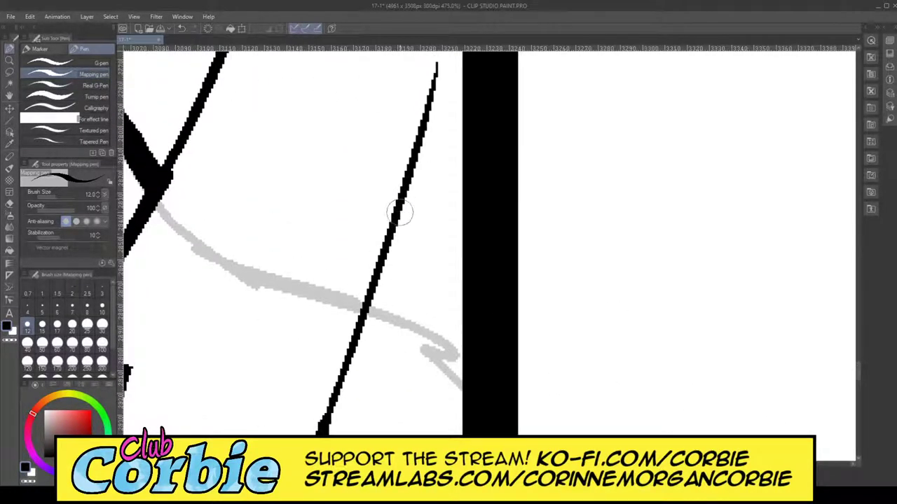
left_click_drag(398, 212, 370, 295)
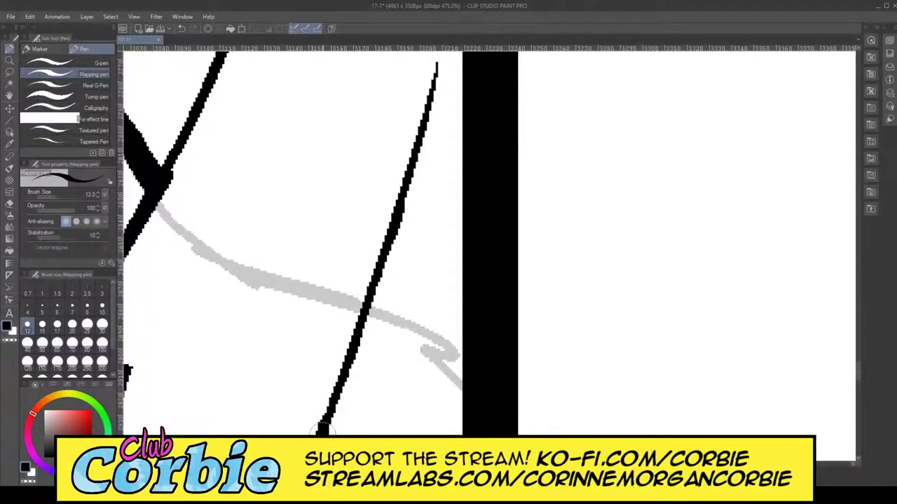
Step: Close the gap in the foreground figure's upper hair contour and thicken it up to the side panel border with the Mapping pen
left_click(10, 61)
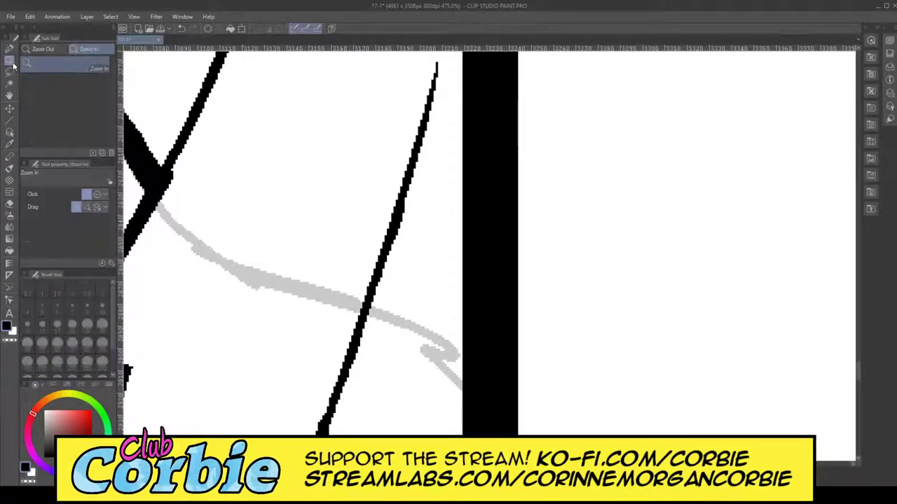
scroll(312, 289, "down", 8)
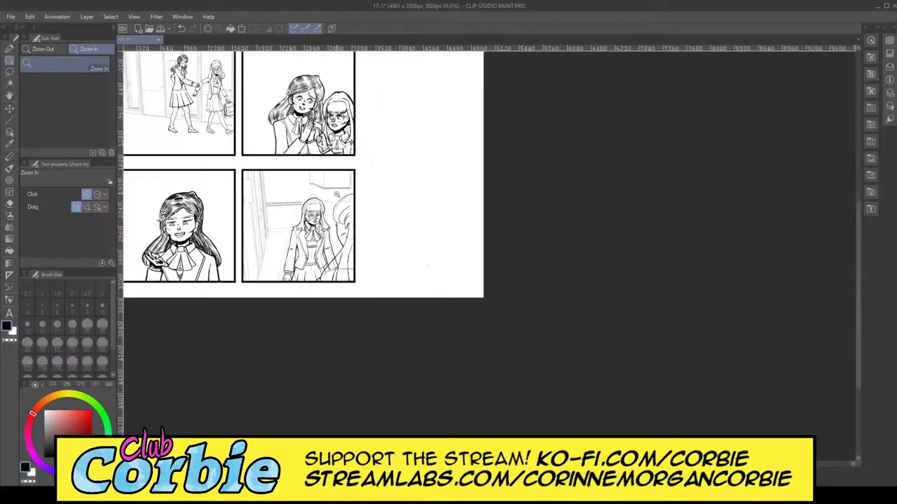
left_click_drag(316, 231, 477, 265)
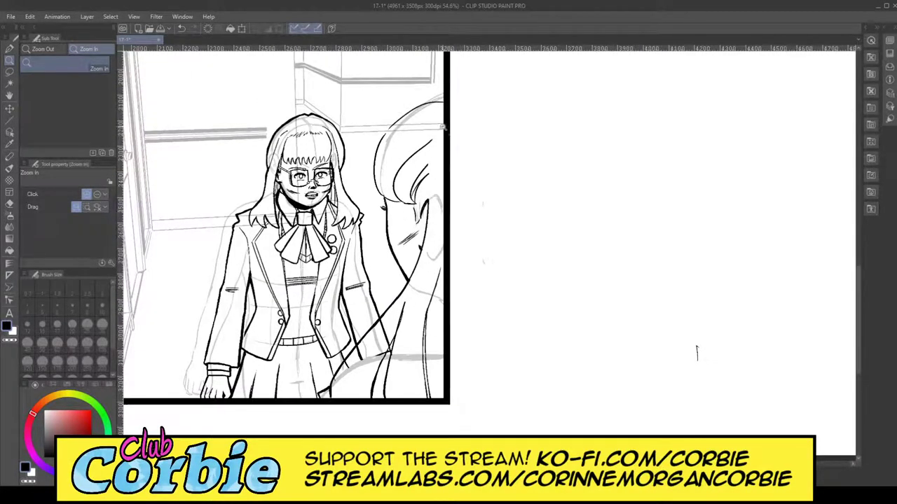
left_click_drag(467, 61, 347, 248)
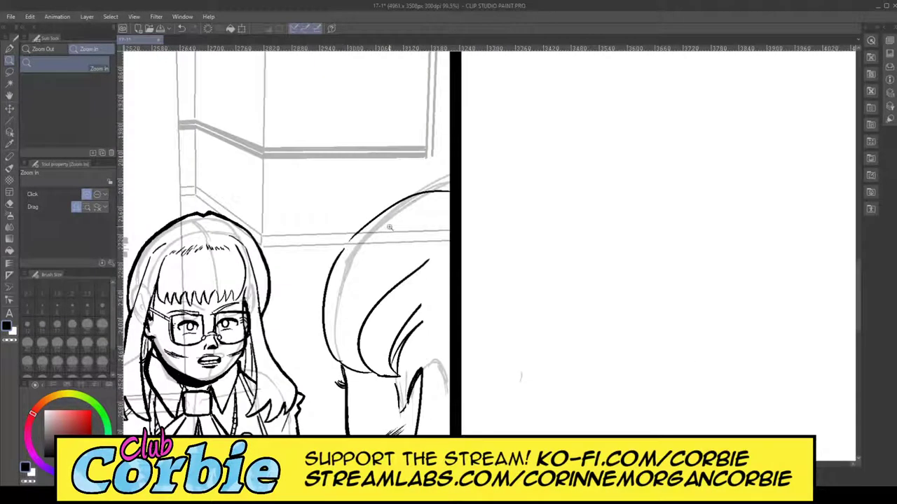
left_click_drag(421, 211, 433, 203)
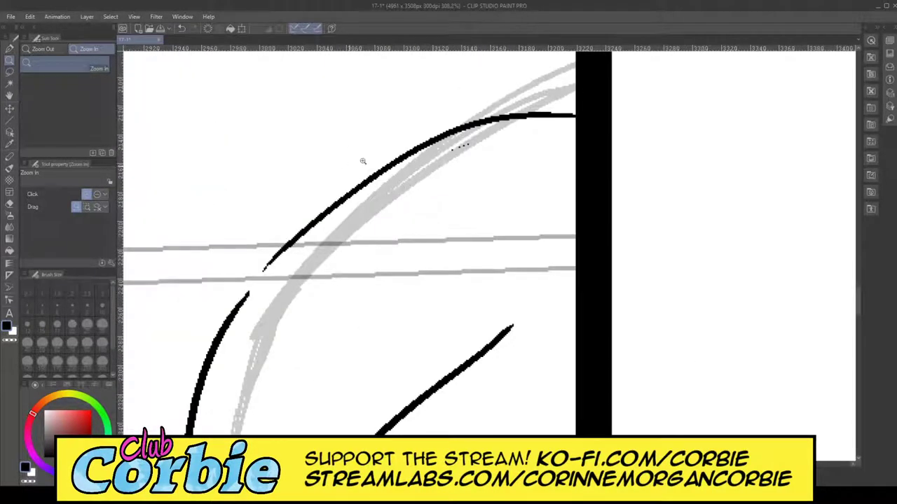
mouse_move(363, 161)
left_mouse_down()
mouse_move(358, 185)
mouse_move(376, 154)
left_mouse_up()
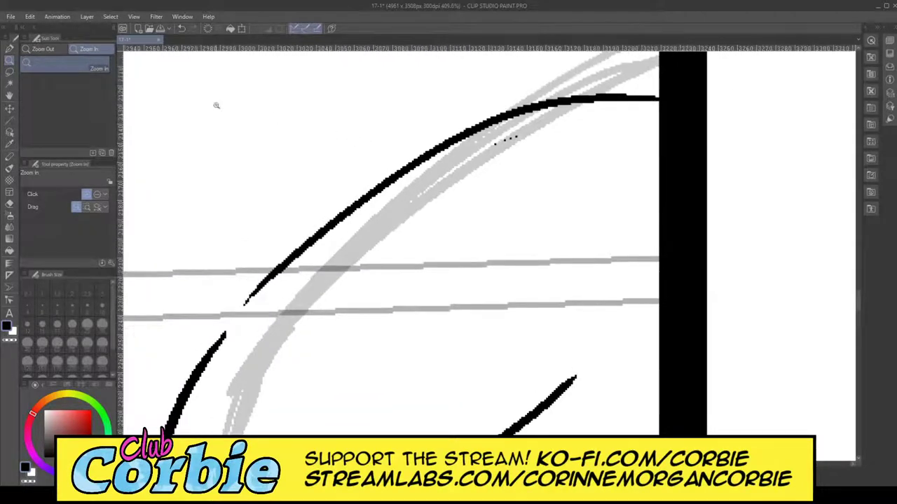
key("p")
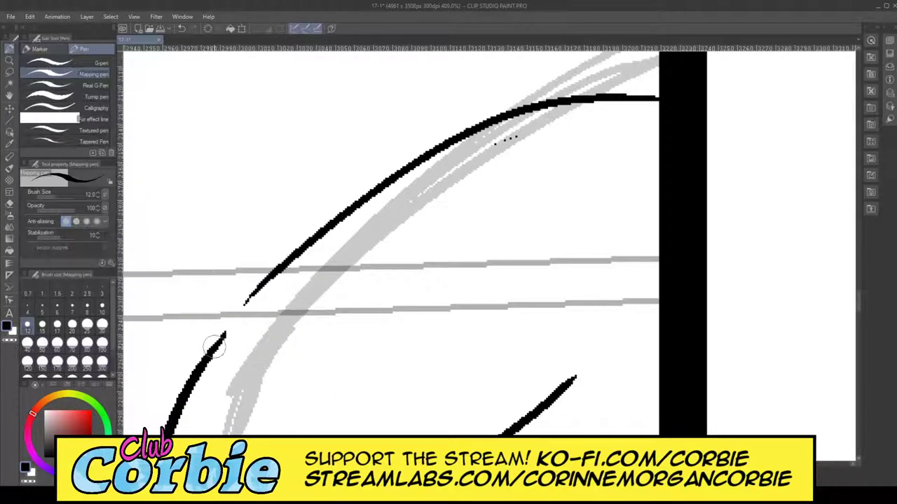
mouse_move(215, 346)
left_mouse_down()
mouse_move(351, 218)
mouse_move(430, 170)
mouse_move(486, 140)
mouse_move(593, 108)
mouse_move(674, 96)
mouse_move(620, 94)
mouse_move(495, 116)
mouse_move(425, 146)
mouse_move(289, 239)
left_mouse_up()
mouse_move(190, 370)
left_mouse_down()
mouse_move(284, 253)
mouse_move(358, 201)
mouse_move(434, 158)
mouse_move(528, 124)
mouse_move(659, 103)
left_mouse_up()
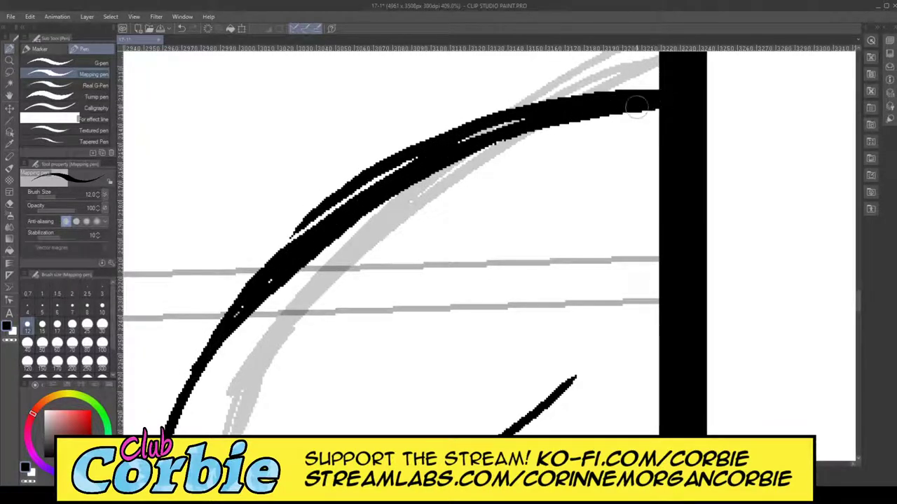
mouse_move(205, 356)
left_mouse_down()
mouse_move(245, 301)
mouse_move(306, 249)
left_mouse_up()
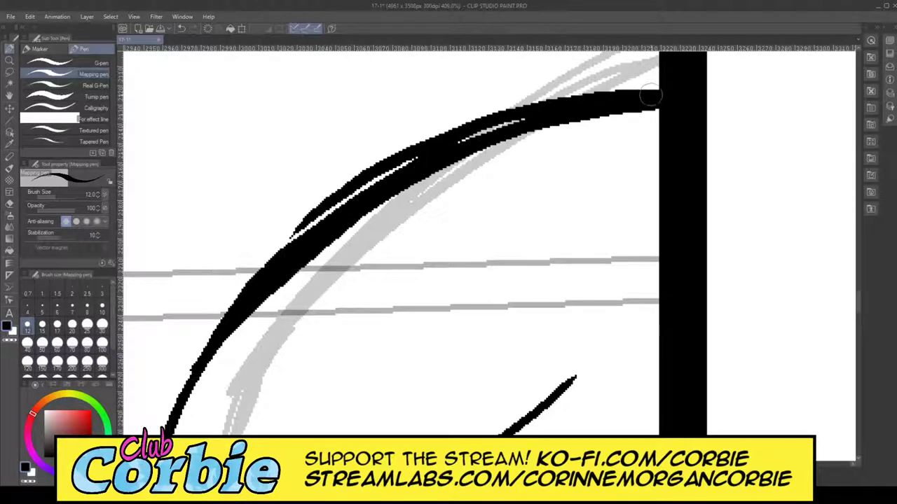
Step: Erase the stray outer strokes along the top of the head contour and slim it to an even curve with the Snap eraser
left_click(10, 204)
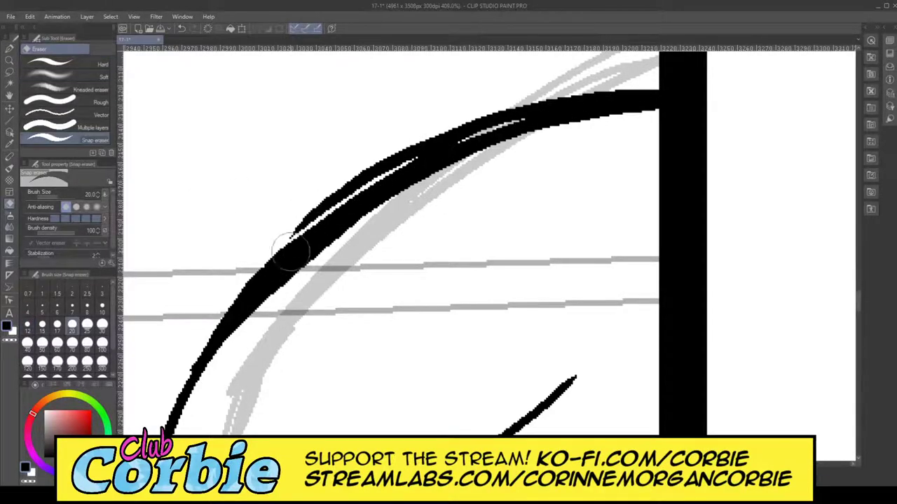
mouse_move(287, 245)
left_mouse_down()
mouse_move(326, 200)
mouse_move(610, 88)
mouse_move(645, 88)
left_mouse_up()
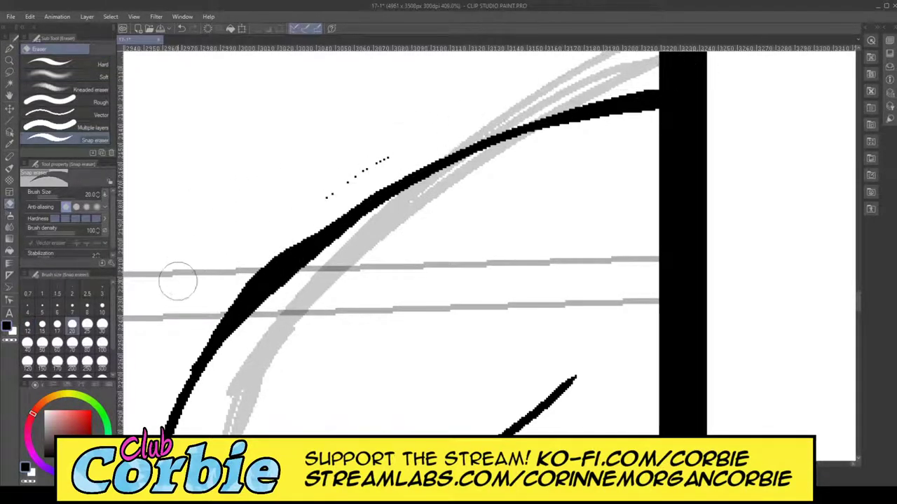
left_click_drag(332, 196, 406, 148)
mouse_move(184, 352)
left_mouse_down()
mouse_move(308, 228)
mouse_move(426, 147)
left_mouse_up()
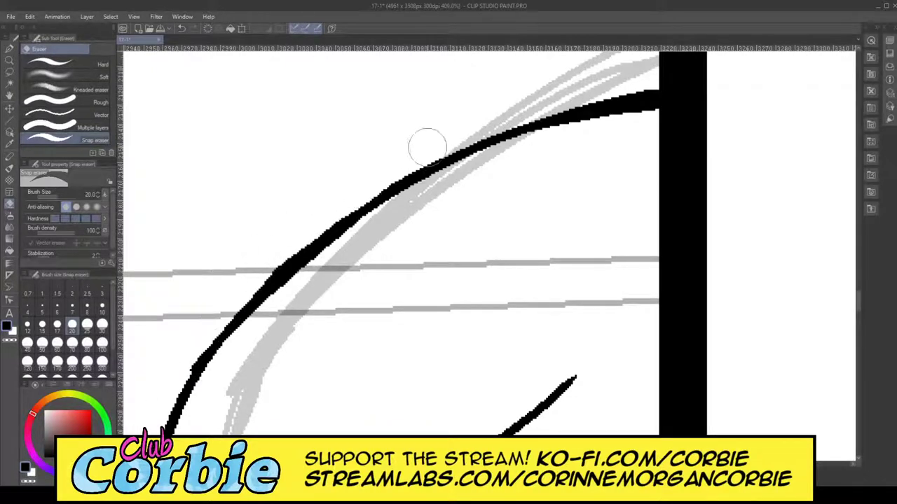
left_click(10, 47)
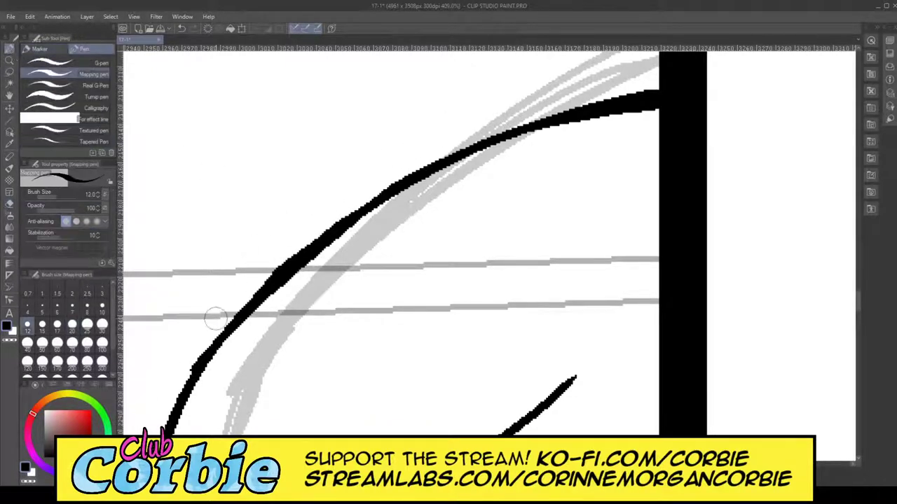
Step: Thicken the top of the head contour with the Mapping pen, and trim its outer edge with the Snap eraser
mouse_move(194, 357)
left_mouse_down()
mouse_move(244, 302)
mouse_move(353, 214)
mouse_move(409, 182)
mouse_move(657, 90)
mouse_move(446, 148)
mouse_move(377, 177)
mouse_move(252, 278)
left_mouse_up()
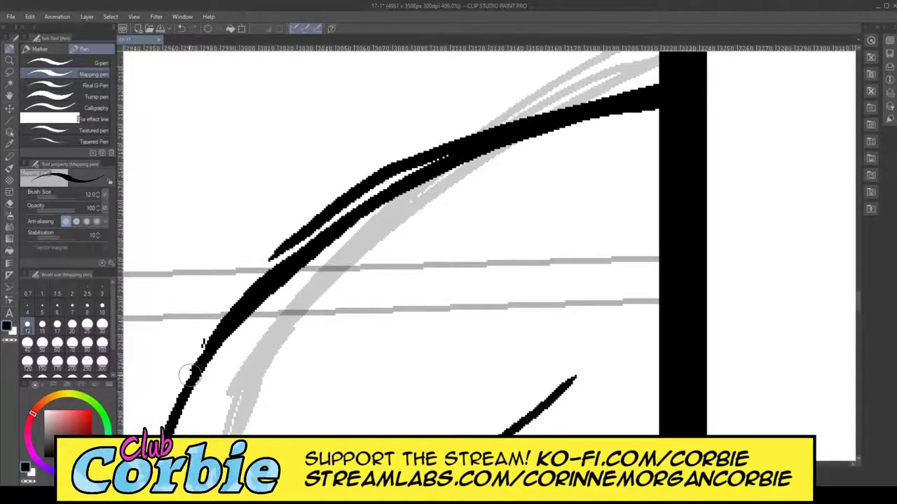
mouse_move(190, 379)
left_mouse_down()
mouse_move(244, 295)
mouse_move(389, 184)
mouse_move(610, 106)
left_mouse_up()
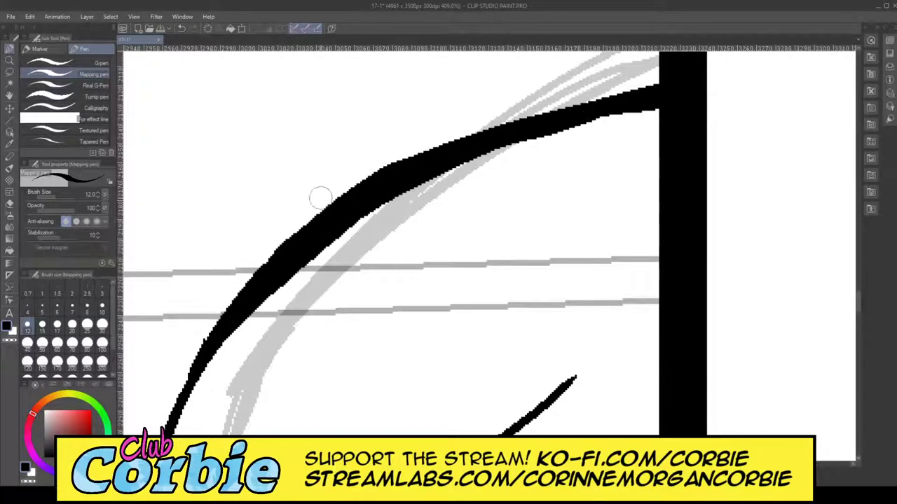
left_click(9, 203)
mouse_move(210, 305)
left_mouse_down()
mouse_move(187, 327)
mouse_move(560, 110)
mouse_move(688, 72)
left_mouse_up()
Step: Re-ink the trimmed head contour up to the side panel border with the Mapping pen, building a smooth, heavier curve
left_click(9, 49)
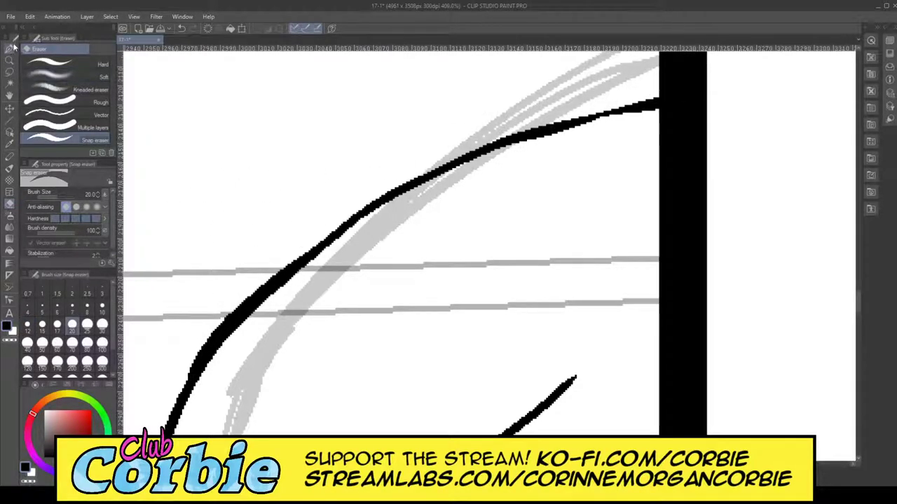
mouse_move(219, 342)
left_mouse_down()
mouse_move(387, 204)
mouse_move(662, 103)
left_mouse_up()
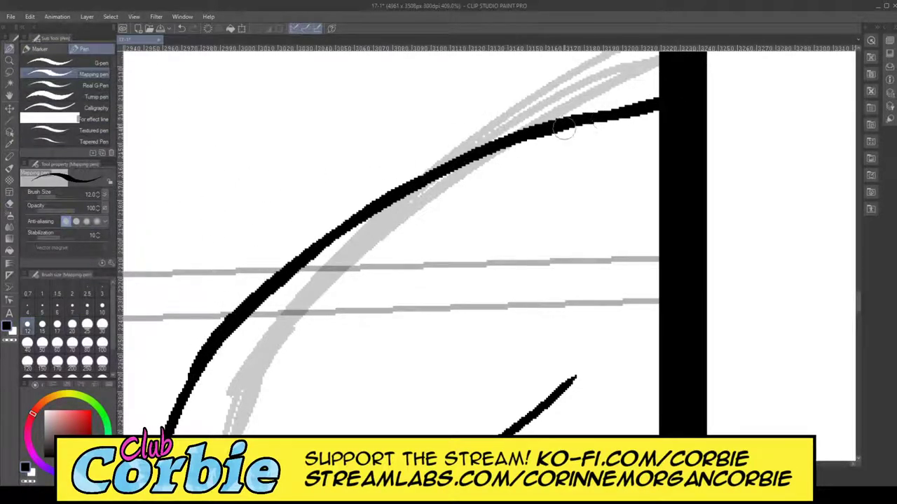
mouse_move(235, 324)
left_mouse_down()
mouse_move(512, 134)
mouse_move(662, 101)
left_mouse_up()
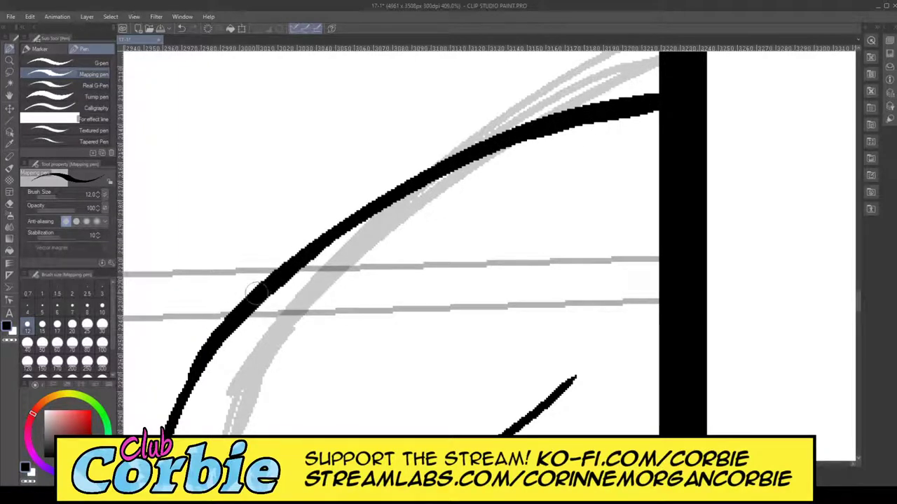
mouse_move(566, 127)
left_mouse_down()
mouse_move(355, 213)
mouse_move(545, 142)
left_mouse_up()
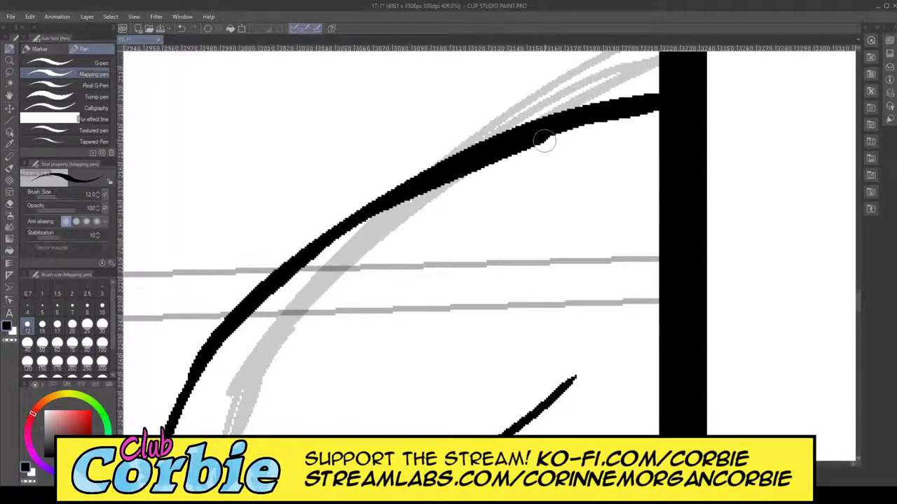
left_click_drag(258, 299, 462, 167)
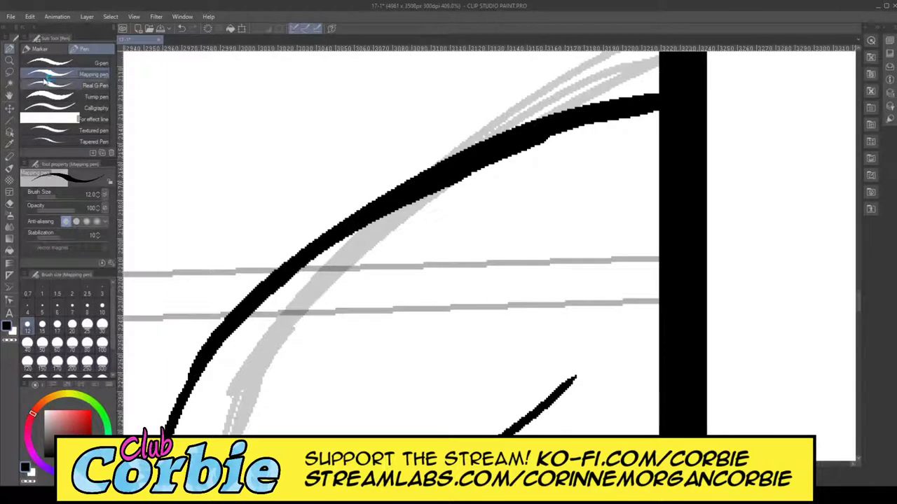
Step: Thicken the lower side of the head contour down to where it meets the face line with the Mapping pen
left_click(8, 62)
left_click_drag(328, 150, 277, 168)
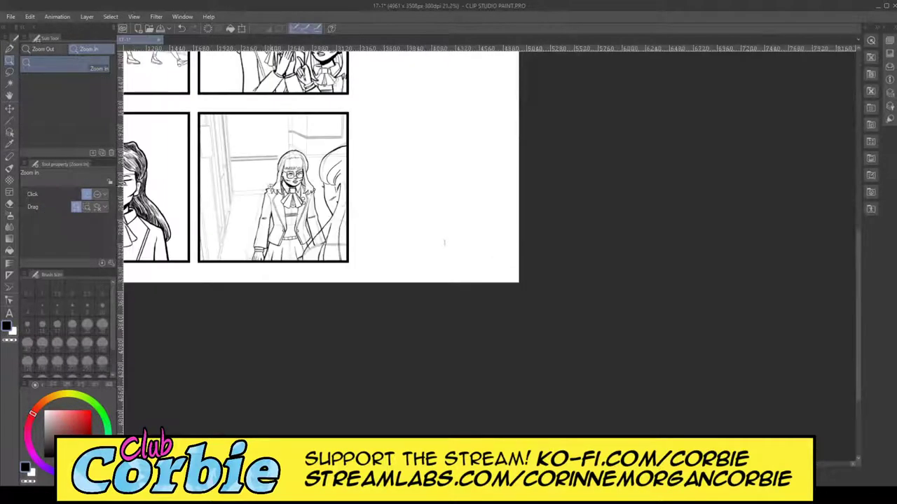
left_click_drag(300, 337, 662, 356)
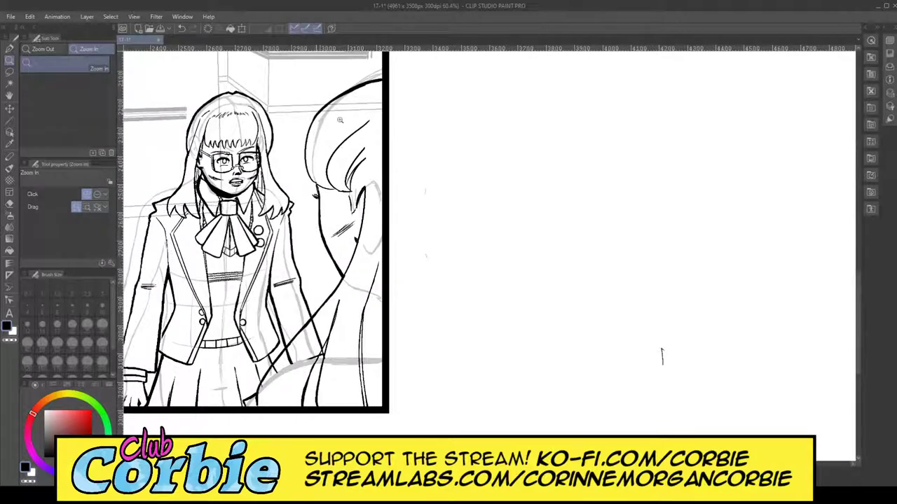
left_click_drag(325, 134, 360, 116)
left_click_drag(290, 262, 296, 300)
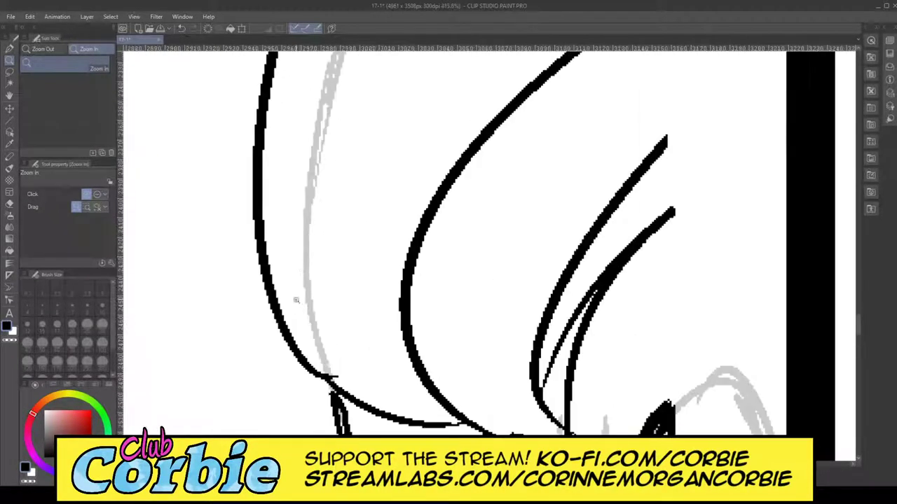
left_click_drag(302, 343, 308, 326)
left_click(10, 50)
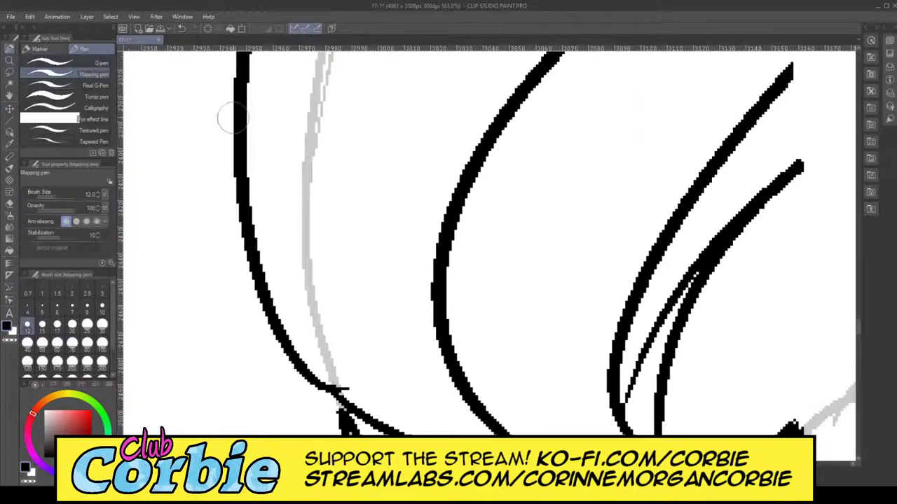
mouse_move(240, 137)
left_mouse_down()
mouse_move(270, 308)
mouse_move(311, 374)
mouse_move(378, 419)
left_mouse_up()
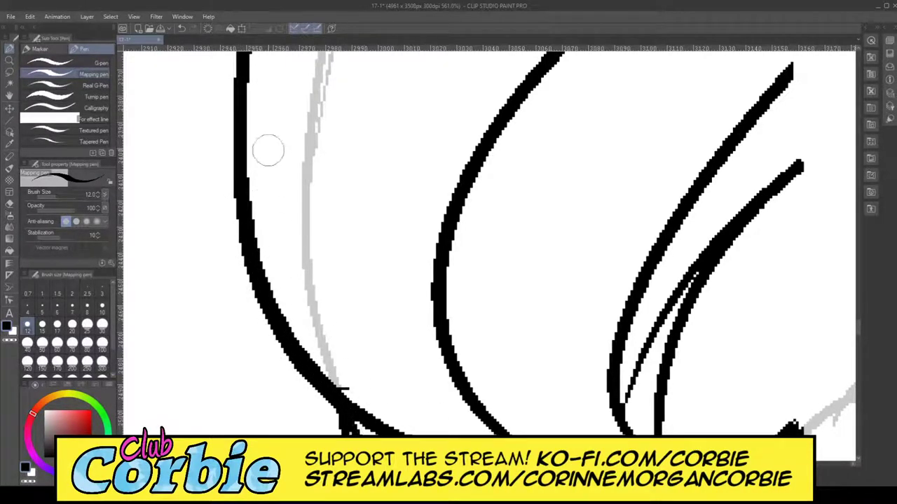
mouse_move(242, 70)
left_mouse_down()
mouse_move(246, 250)
mouse_move(276, 340)
left_mouse_up()
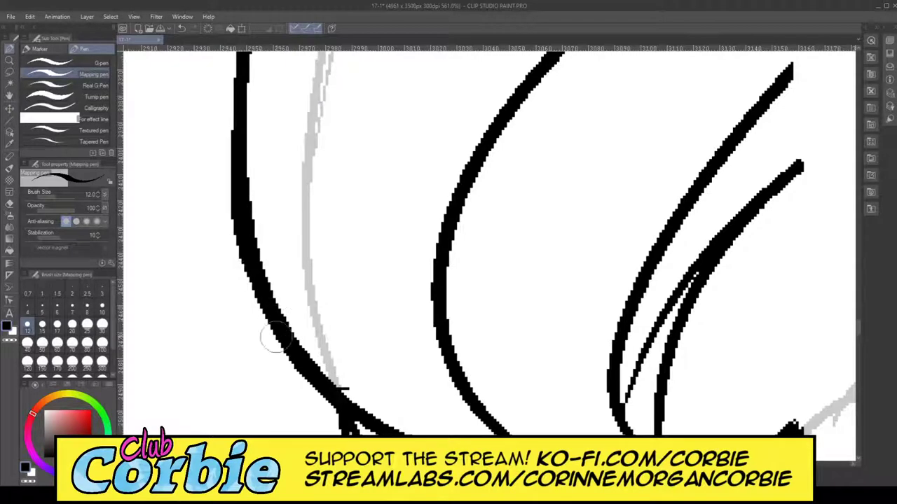
Step: Thicken the thin stretch of the head contour between its heavier upper curve and lower side
left_click(10, 61)
left_click_drag(265, 211, 230, 231)
mouse_move(290, 118)
left_mouse_down()
mouse_move(259, 141)
mouse_move(315, 100)
mouse_move(301, 105)
left_mouse_up()
left_click(11, 48)
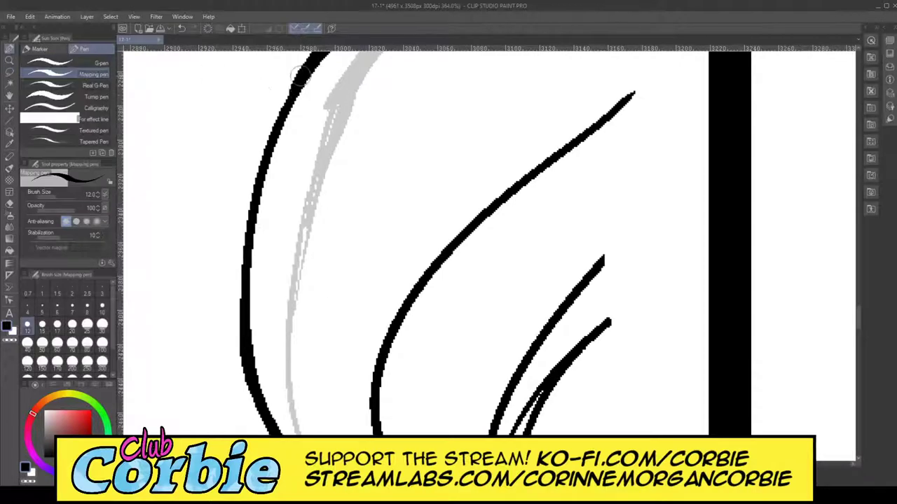
mouse_move(298, 74)
left_mouse_down()
mouse_move(252, 183)
mouse_move(244, 279)
left_mouse_up()
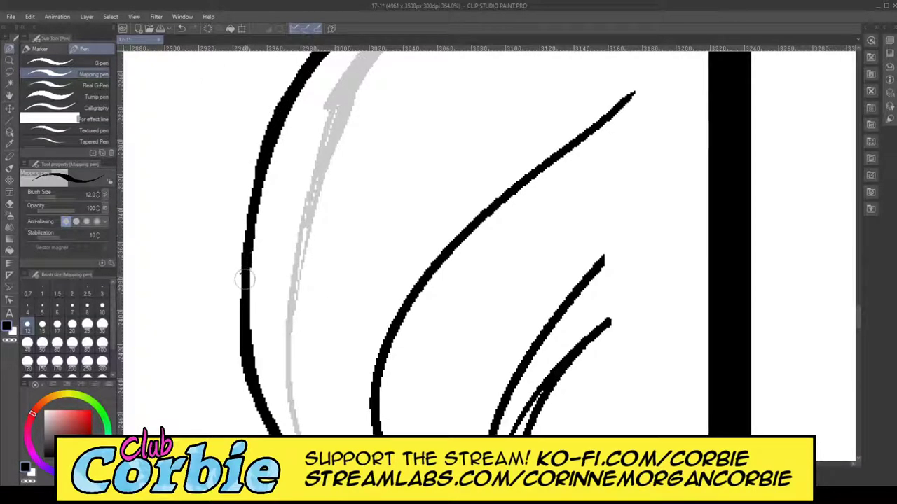
Step: Thicken both long hair lines beside the side panel border from the grey shoulder sketch line down to the bottom border
left_click(10, 61)
left_click_drag(320, 183, 238, 252)
left_click_drag(429, 253, 567, 290)
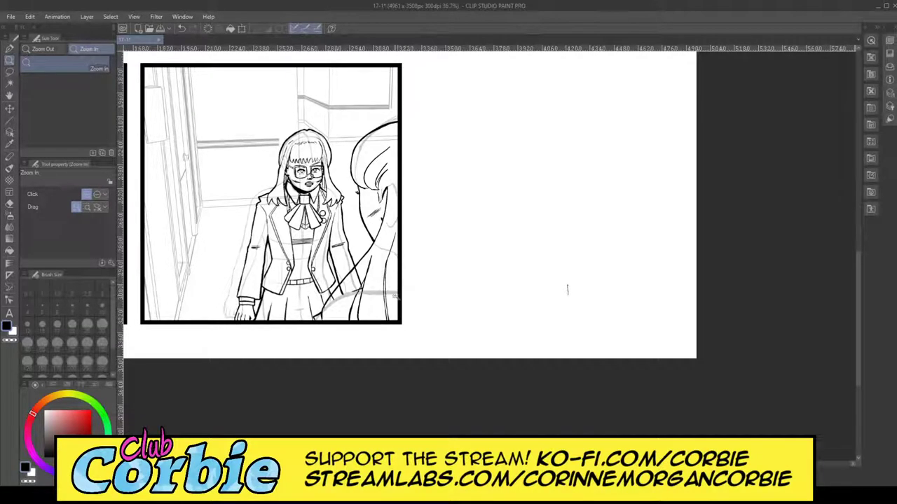
left_click_drag(568, 289, 808, 276)
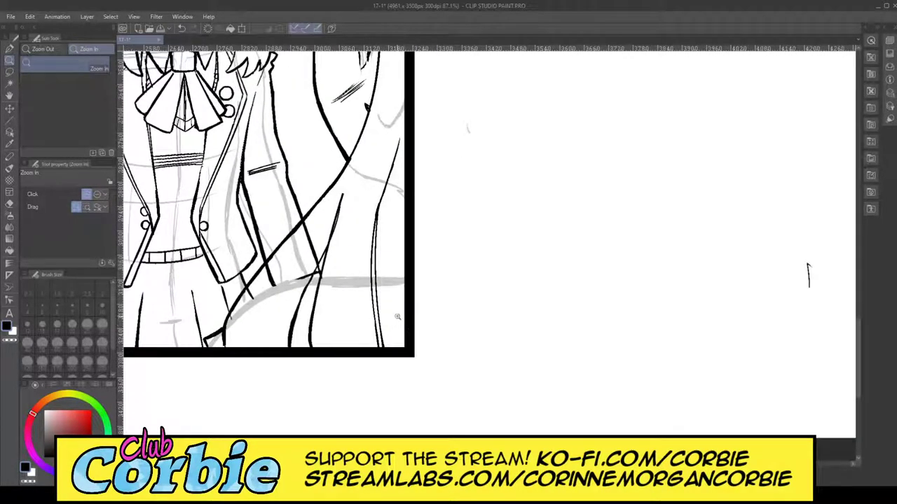
left_click_drag(380, 320, 417, 304)
left_click(11, 49)
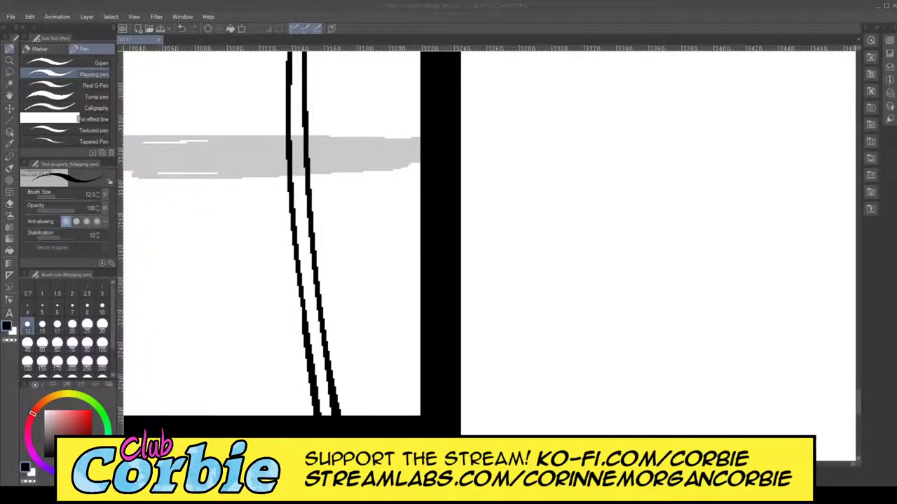
left_click(557, 20)
left_click_drag(307, 118, 351, 421)
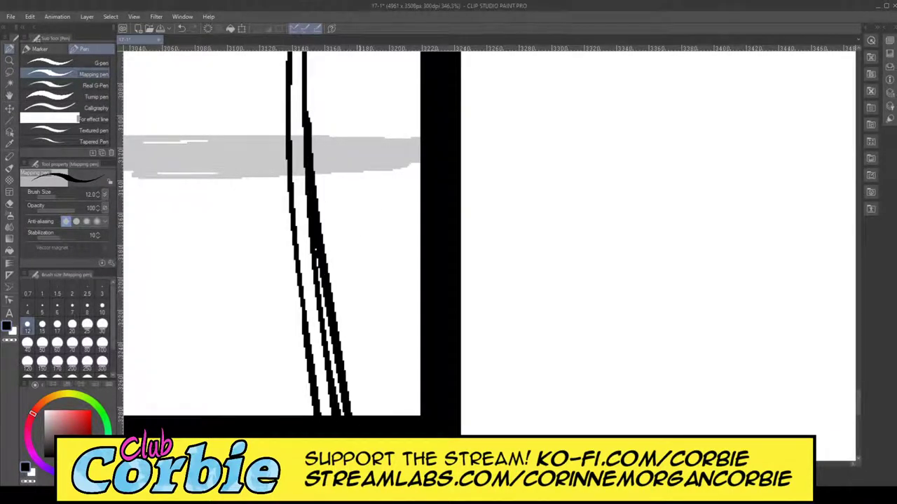
left_click_drag(319, 219, 336, 361)
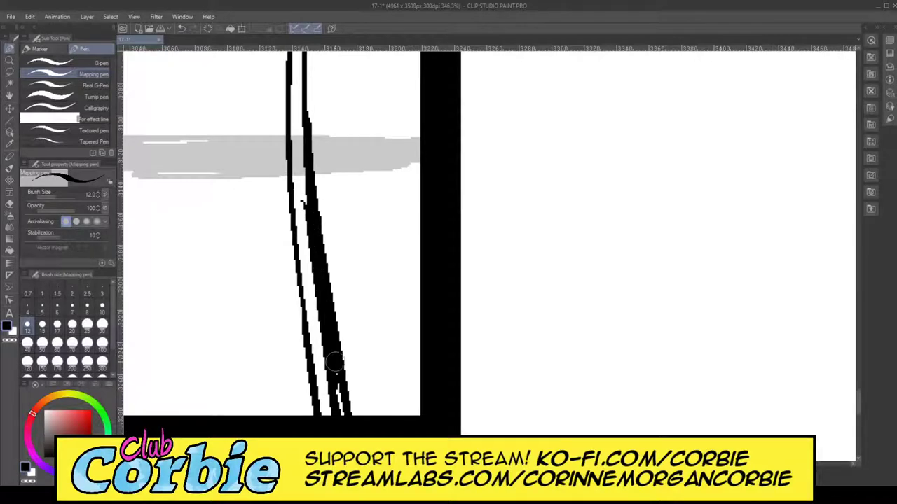
left_click_drag(326, 281, 347, 428)
left_click_drag(283, 123, 320, 421)
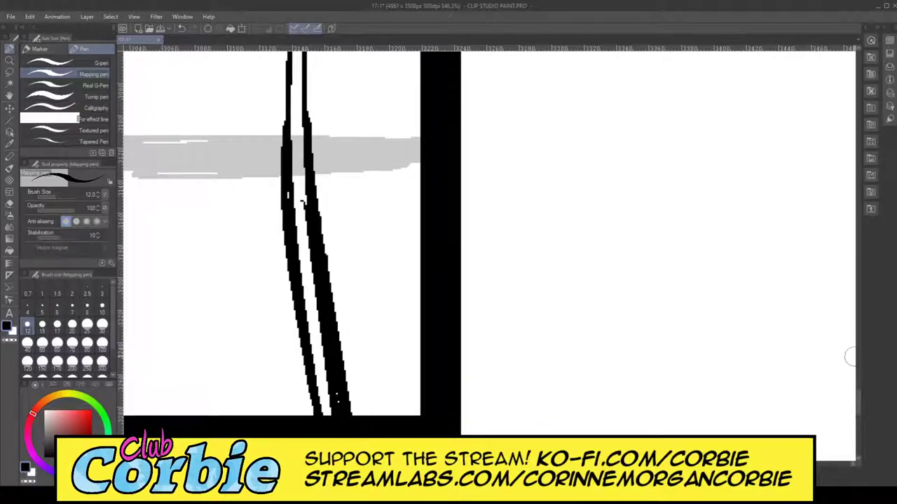
Step: Thicken the same two hair lines above the grey shoulder sketch line, up to where they merge, redoing one misplaced stroke
scroll(856, 400, "up", 5)
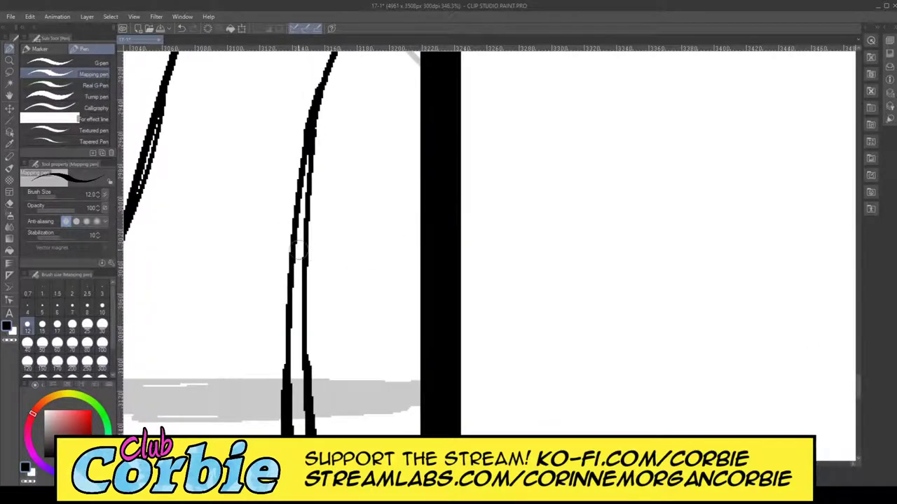
left_click_drag(302, 207, 304, 385)
left_click_drag(302, 330, 304, 380)
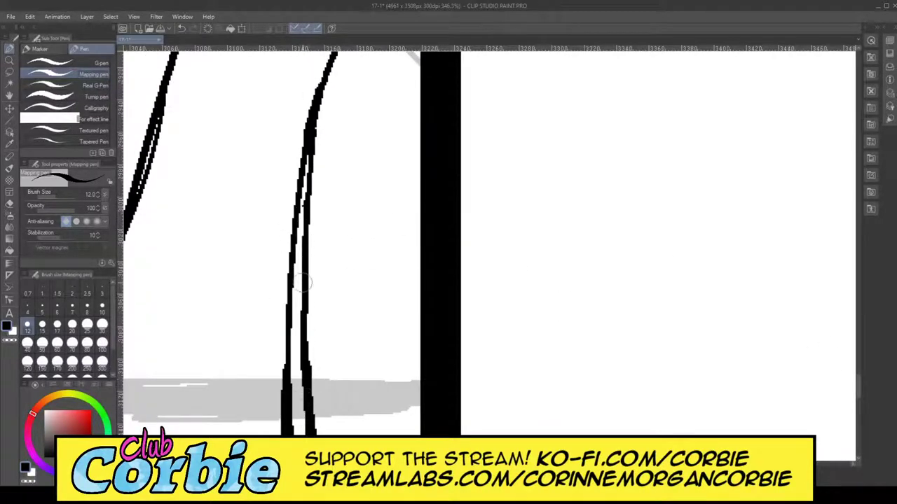
mouse_move(295, 237)
left_mouse_down()
mouse_move(281, 303)
mouse_move(277, 406)
left_mouse_up()
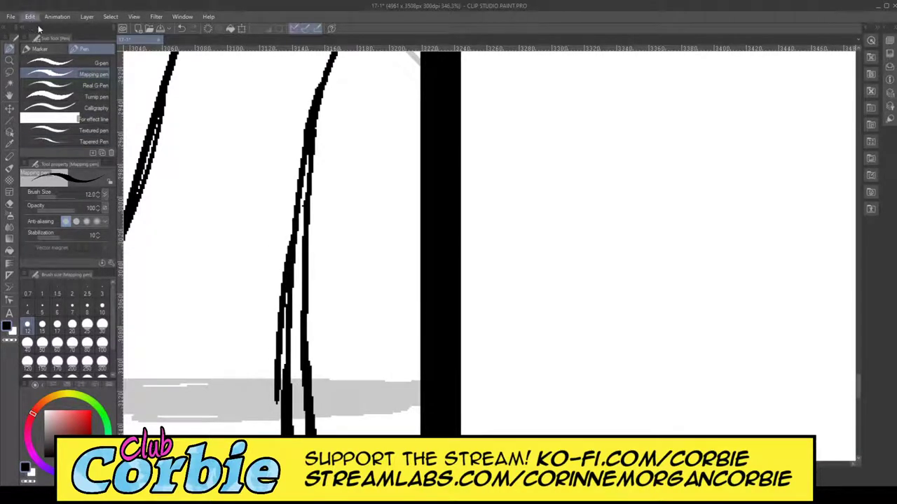
key("ctrl+z")
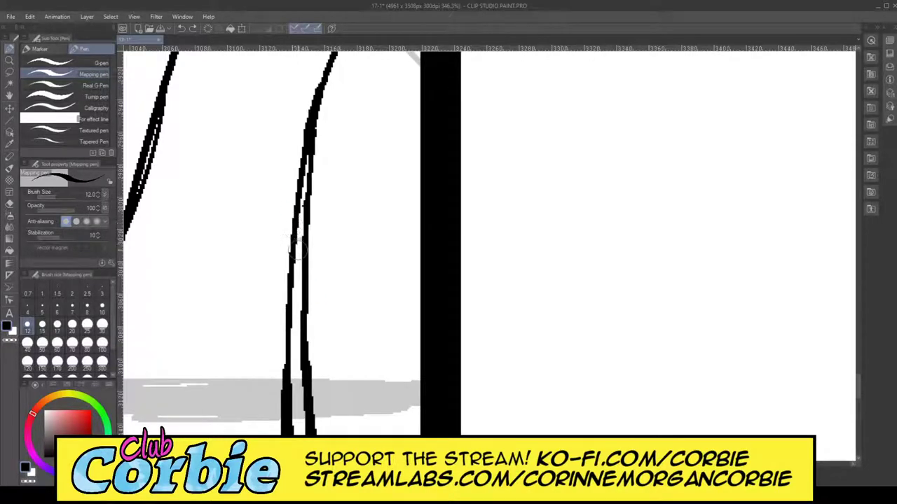
left_click_drag(293, 230, 287, 414)
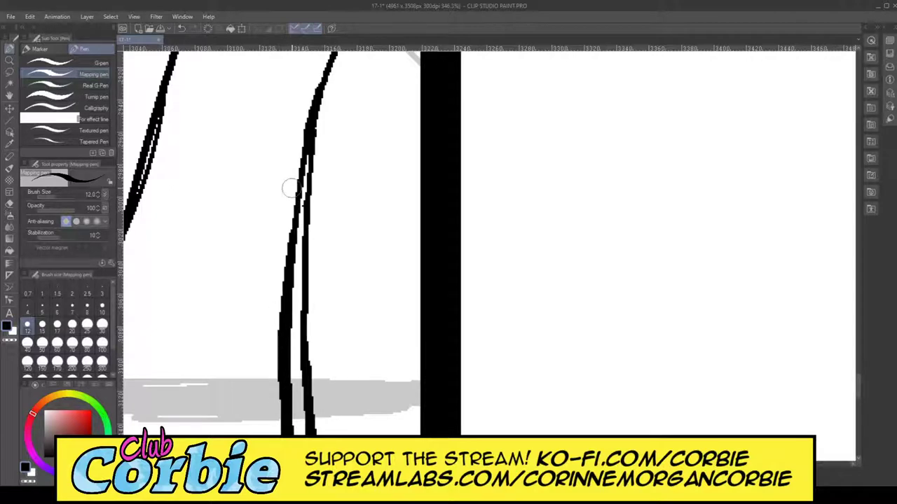
left_click_drag(295, 196, 276, 309)
left_click_drag(312, 145, 299, 346)
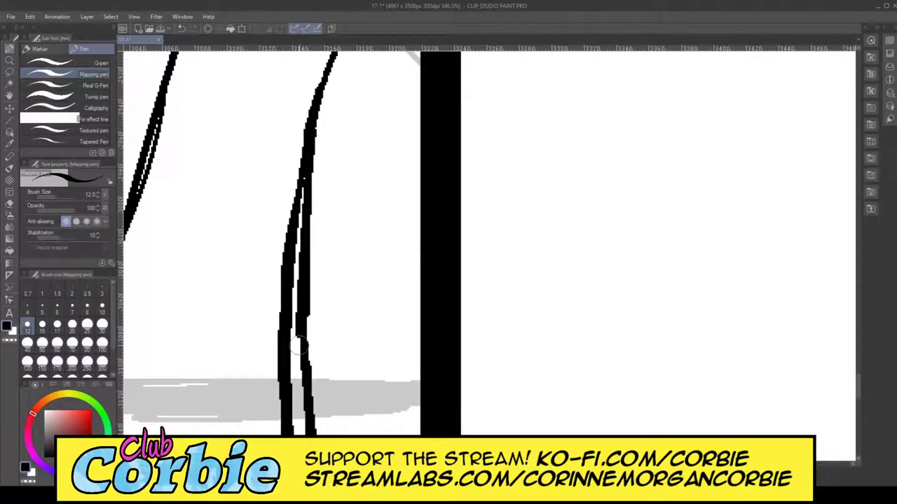
Step: Fill the notch on the outer edge of the hair line nearest the side border, just above the grey shoulder sketch line
left_click(10, 62)
left_click_drag(342, 207, 314, 235)
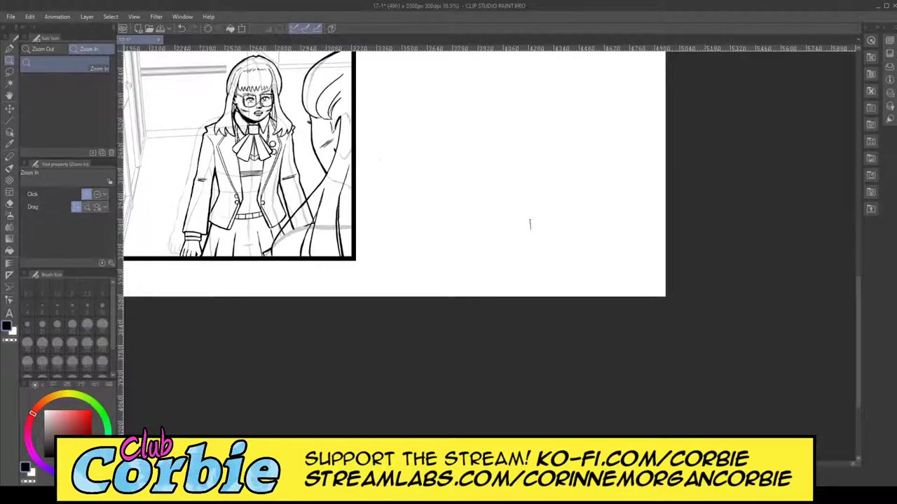
scroll(362, 202, "up", 10)
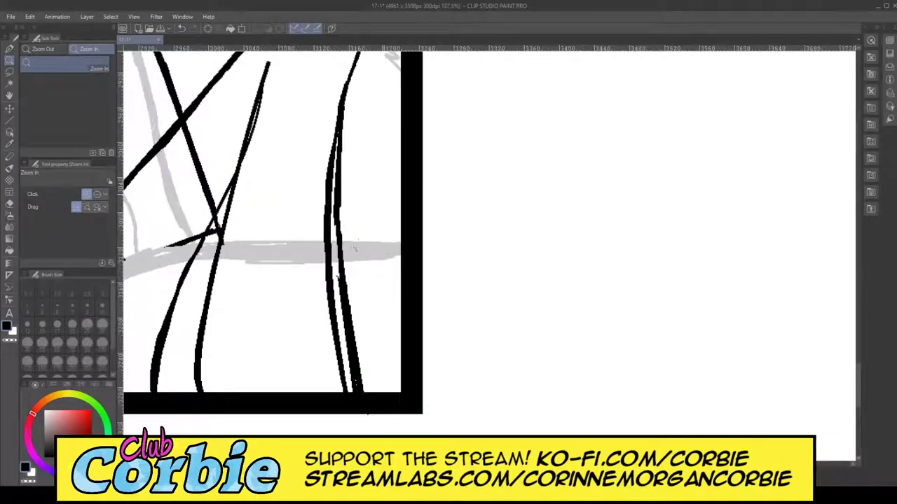
key("p")
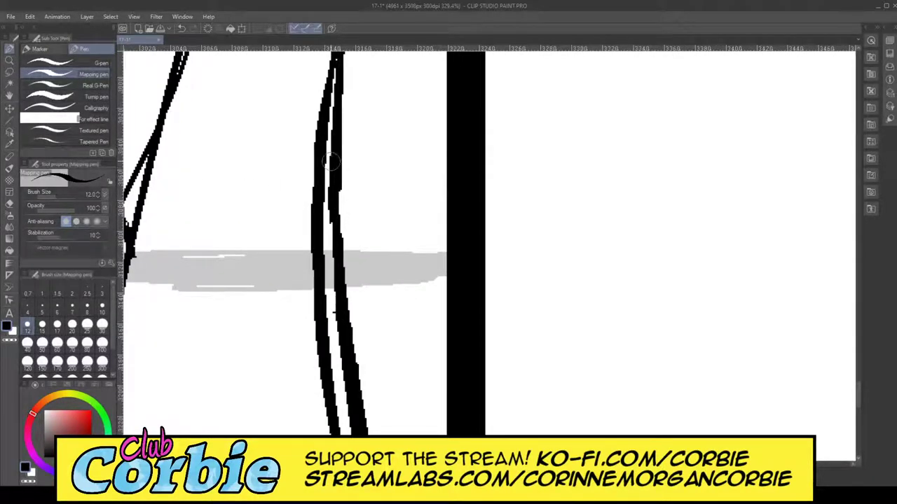
left_click_drag(338, 189, 339, 269)
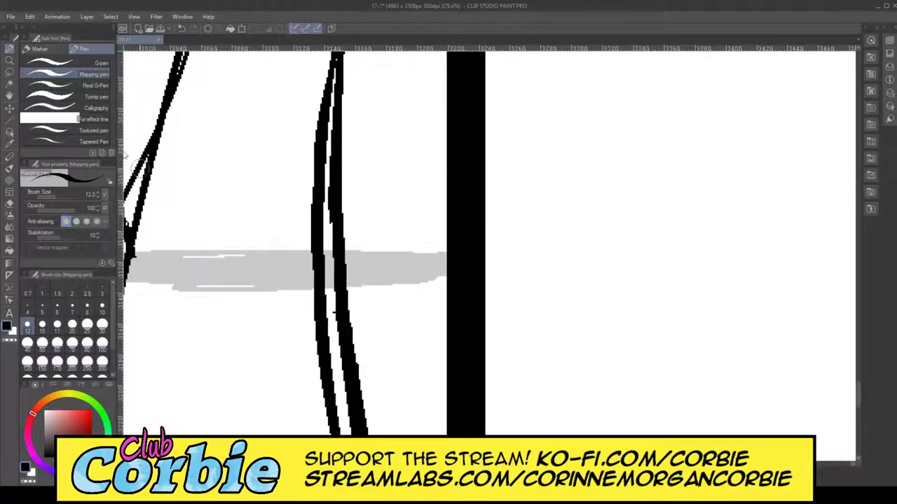
Step: Thicken the upper part of the hair line beside the side border, from its tip down across the grey neckline sketch
key("slash")
left_click_drag(392, 225, 334, 257)
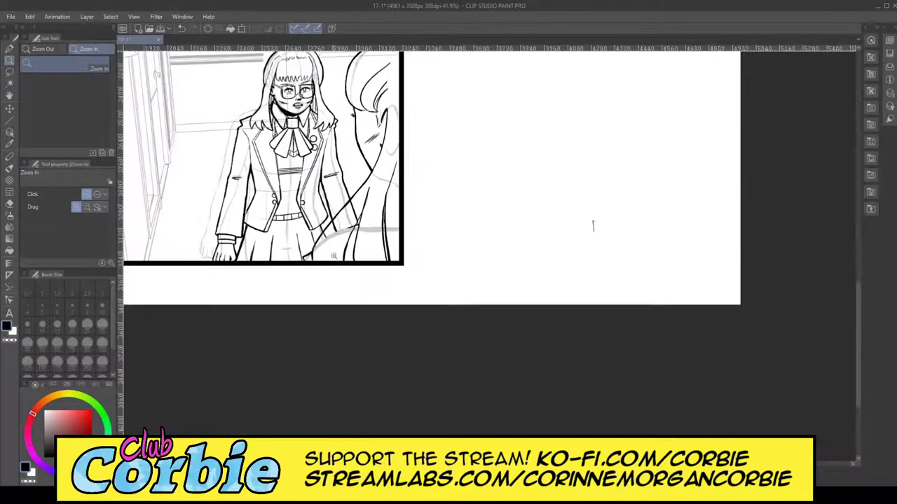
scroll(379, 201, "down", 2)
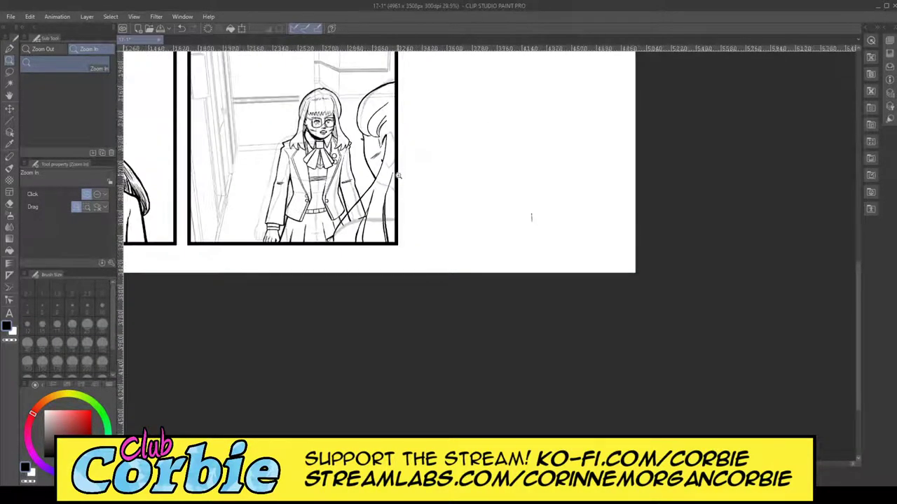
scroll(397, 175, "up", 6)
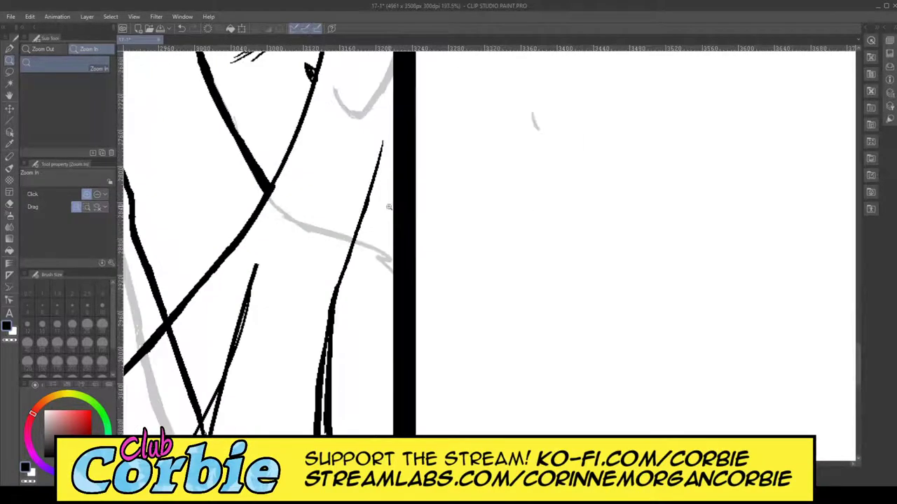
scroll(390, 202, "up", 3)
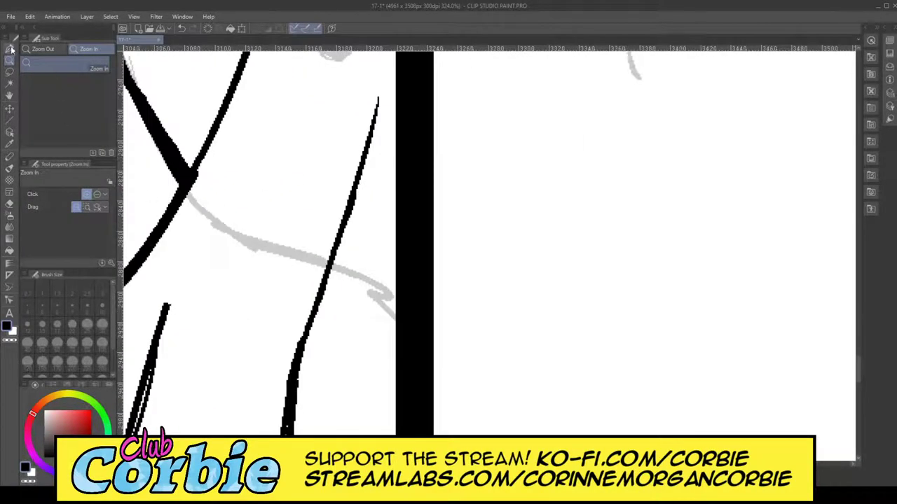
left_click(10, 49)
mouse_move(376, 114)
left_mouse_down()
mouse_move(317, 270)
mouse_move(295, 360)
left_mouse_up()
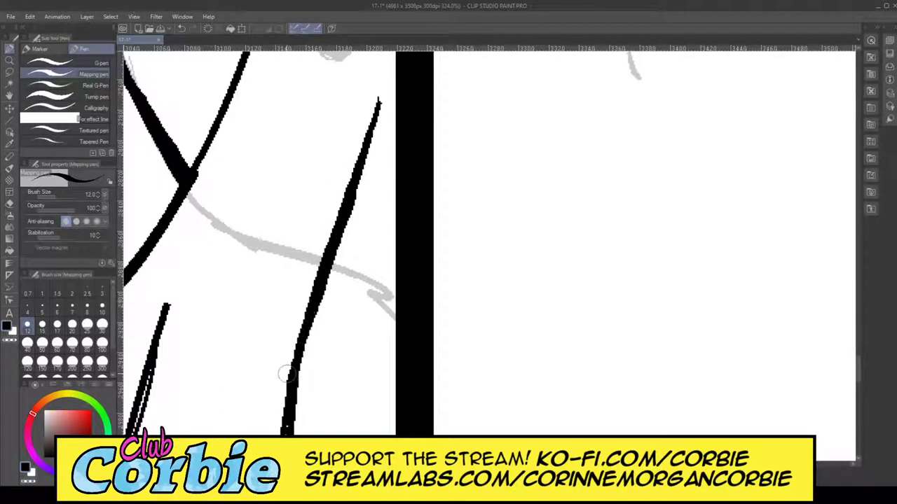
Step: Taper the upper tips of both long hair lines with the Snap eraser and remove the doubled line inside the inner strand
left_click(10, 206)
mouse_move(371, 173)
left_mouse_down()
mouse_move(332, 305)
mouse_move(384, 118)
mouse_move(329, 346)
mouse_move(350, 216)
mouse_move(323, 344)
mouse_move(337, 252)
mouse_move(344, 252)
mouse_move(319, 357)
mouse_move(390, 119)
mouse_move(367, 166)
left_mouse_up()
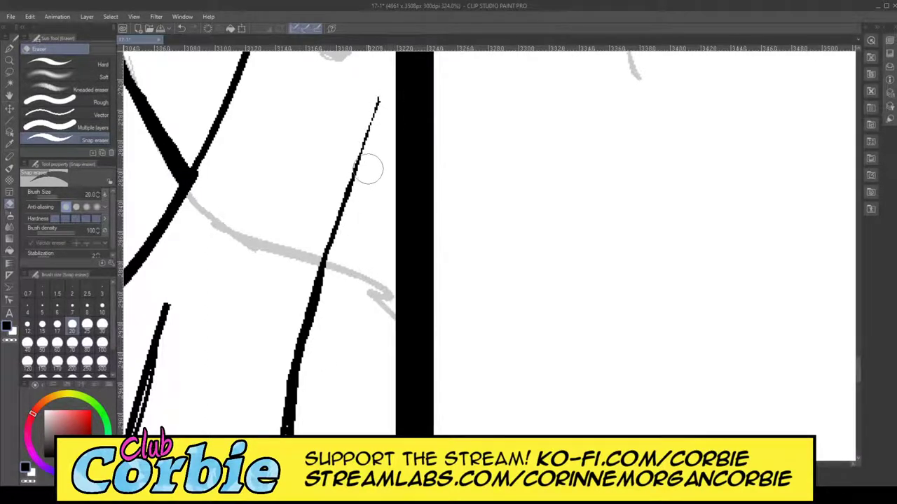
left_click_drag(172, 292, 157, 412)
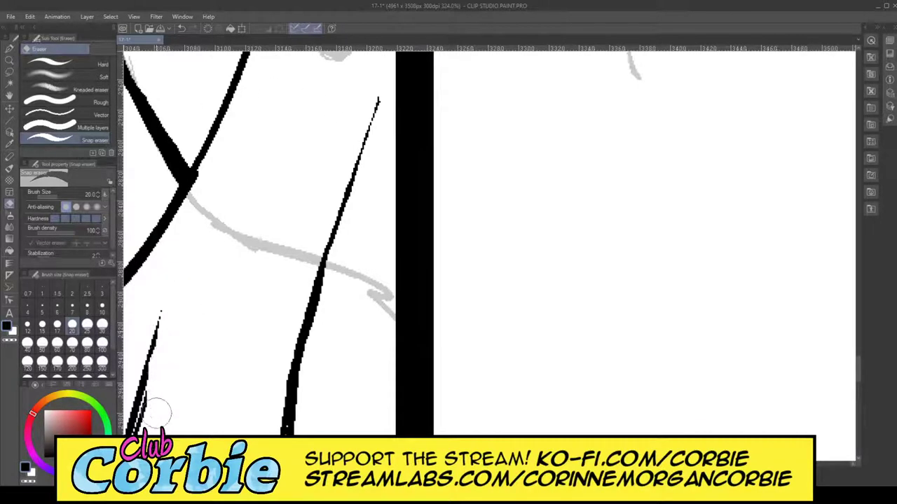
left_click_drag(166, 352, 143, 431)
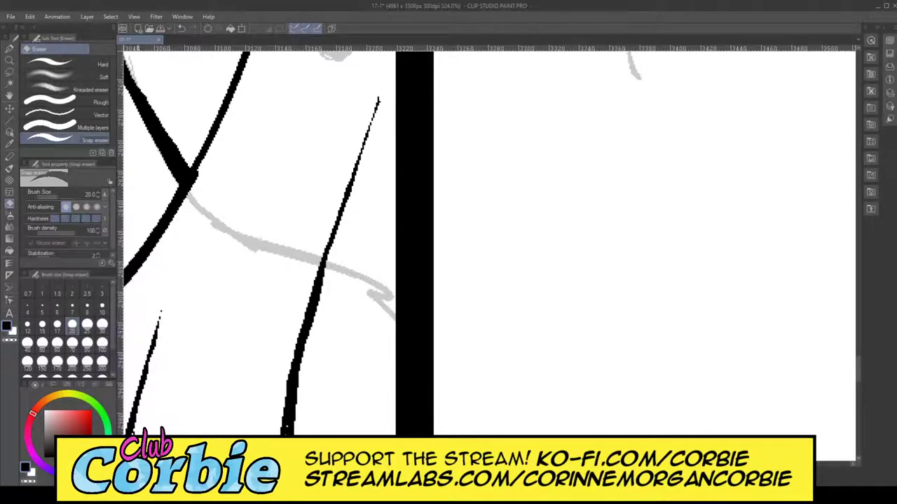
Step: Ink a line under the lower edge of the foreground figure's hair, joining it to the top of the face contour
left_click(9, 61)
left_click_drag(332, 201, 284, 228)
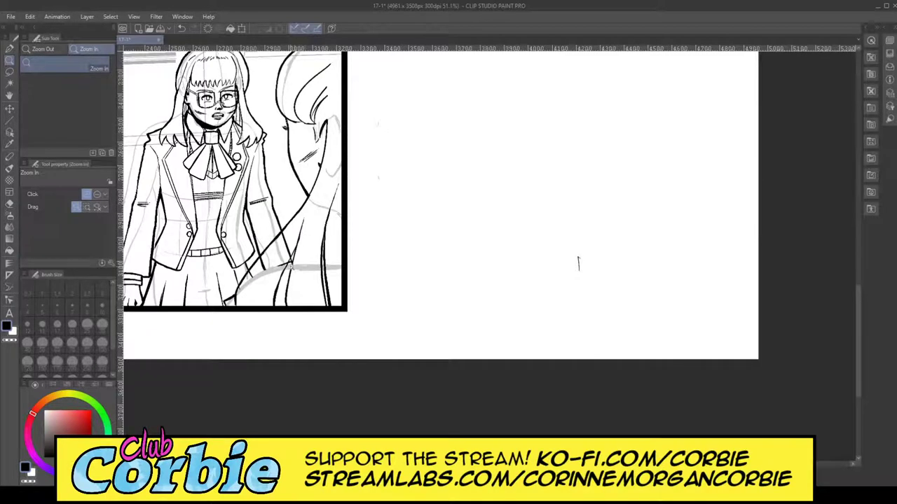
left_click_drag(579, 263, 529, 307)
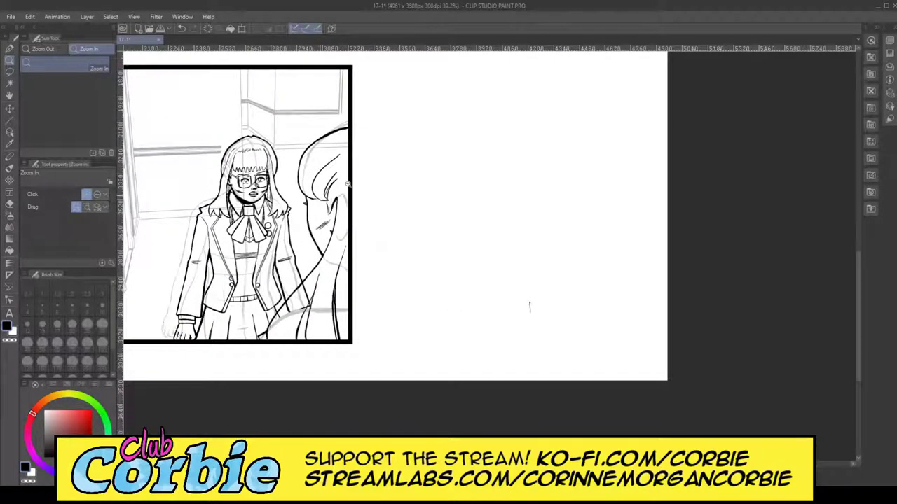
left_click_drag(315, 202, 771, 210)
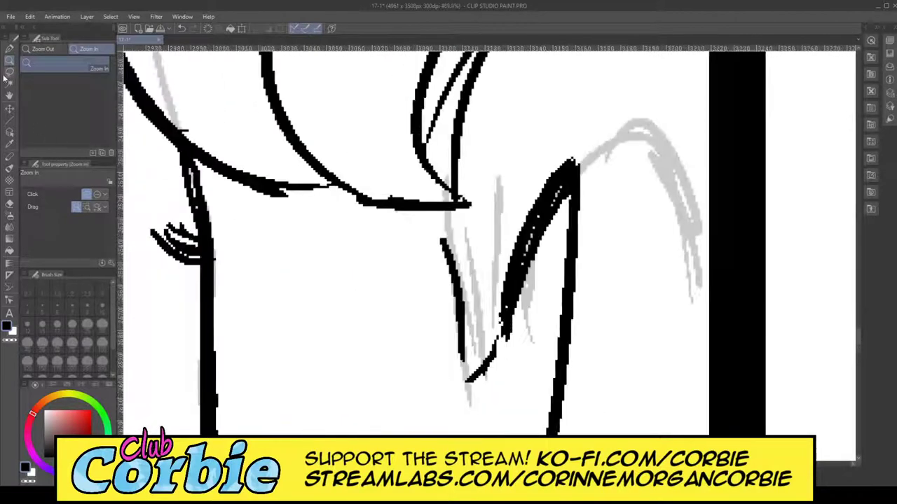
left_click(9, 48)
mouse_move(352, 213)
left_mouse_down()
mouse_move(280, 187)
mouse_move(307, 193)
left_mouse_up()
left_click_drag(204, 191, 262, 185)
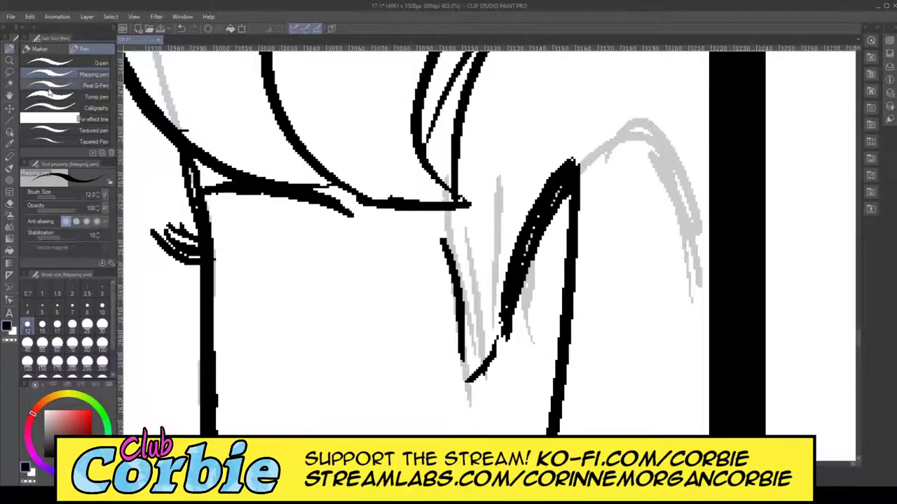
Step: Thicken the hair's lower edge up to its pointed tip and extend the short line in front of the ear up to it
left_click(10, 61)
left_click_drag(344, 177, 150, 183)
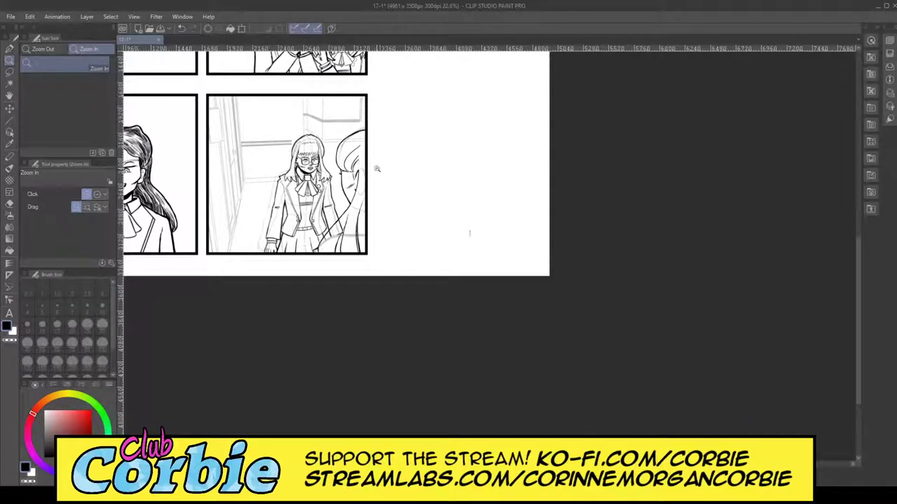
scroll(377, 169, "up", 4)
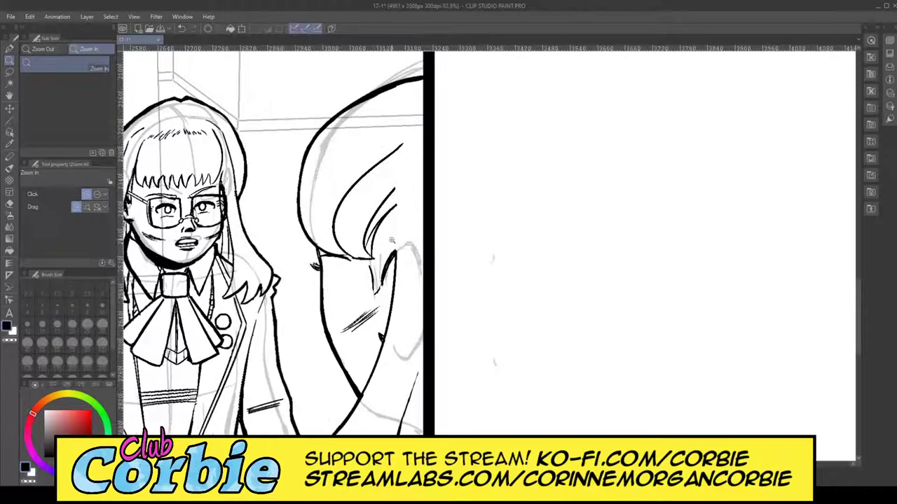
scroll(386, 249, "up", 5)
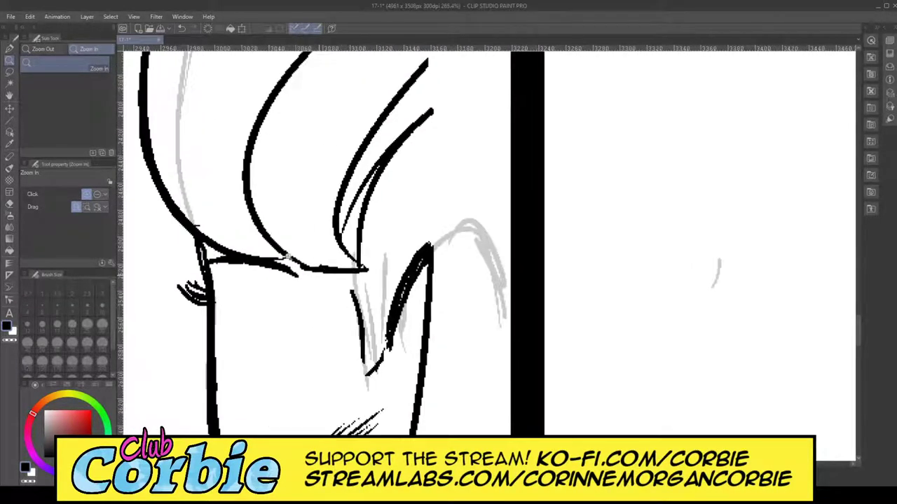
left_click(9, 49)
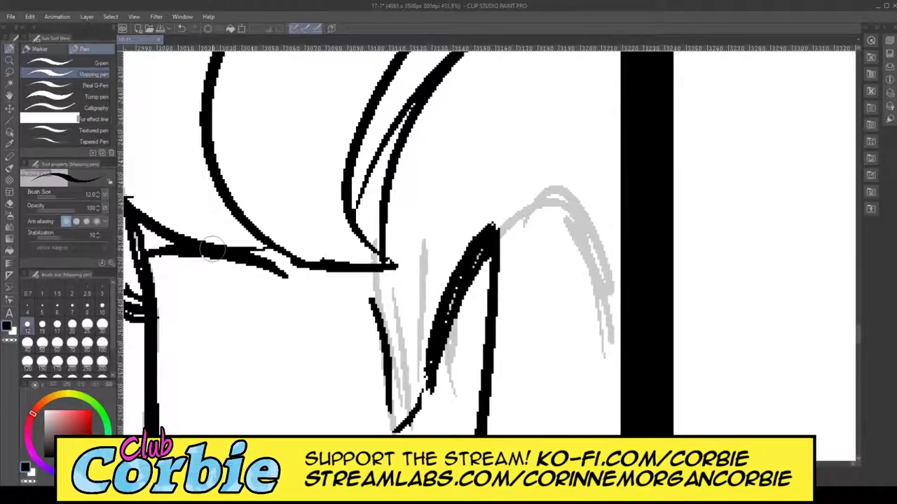
mouse_move(259, 250)
left_mouse_down()
mouse_move(327, 269)
mouse_move(392, 266)
mouse_move(349, 183)
left_mouse_up()
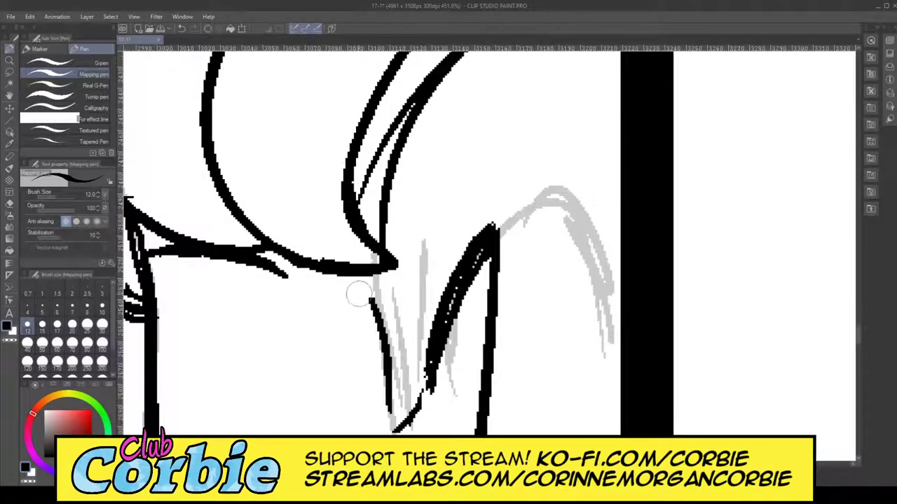
left_click_drag(384, 419, 364, 275)
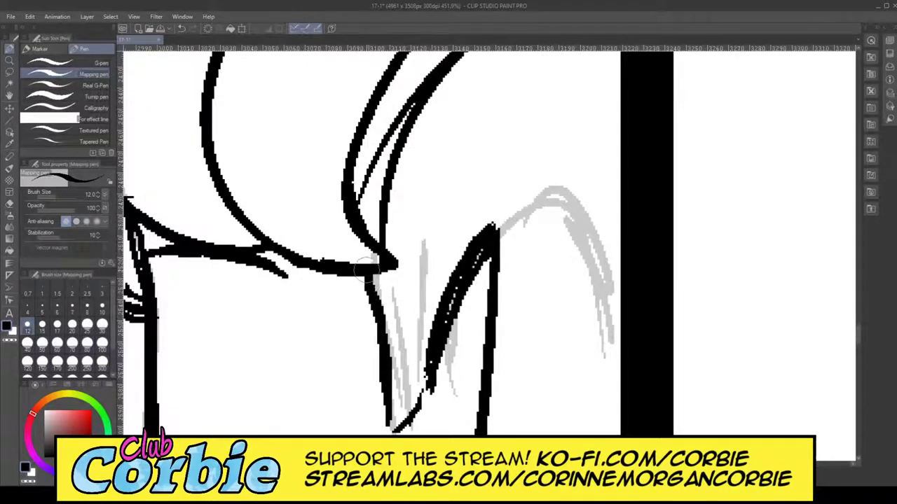
Step: Thicken the inner strand's outer hair line just below where it crosses the grey shoulder sketch line
left_click(10, 61)
left_click_drag(405, 207, 325, 239)
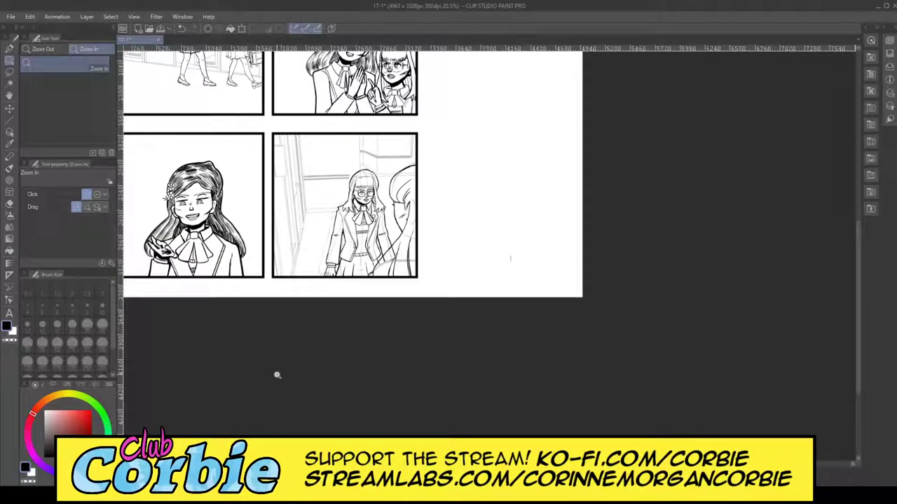
left_click_drag(396, 233, 340, 319)
left_click_drag(305, 227, 274, 196)
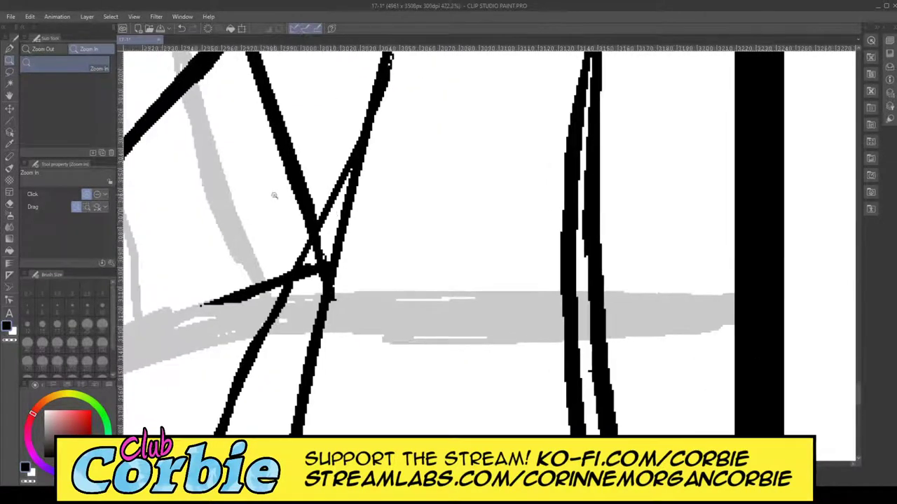
left_click(10, 50)
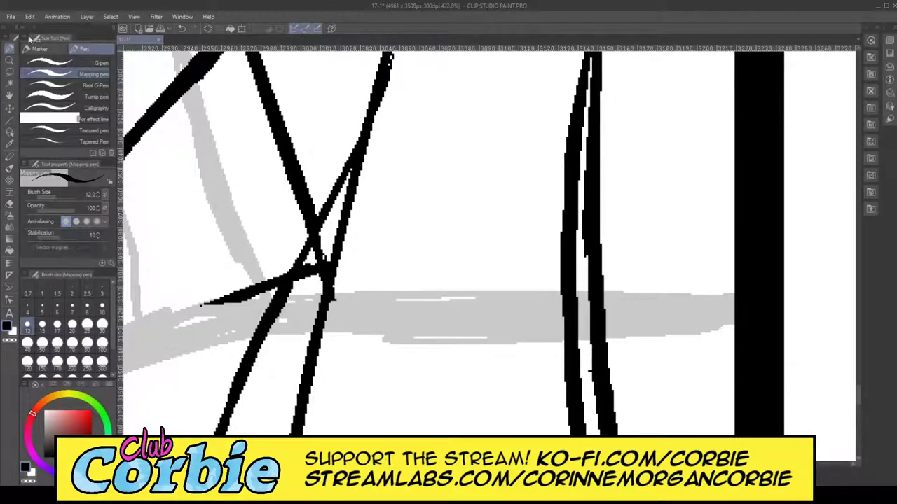
Step: Thicken the outer edges of the small angular shape where the shoulder line meets the bottom panel border
left_click(11, 62)
left_click_drag(394, 177, 330, 230)
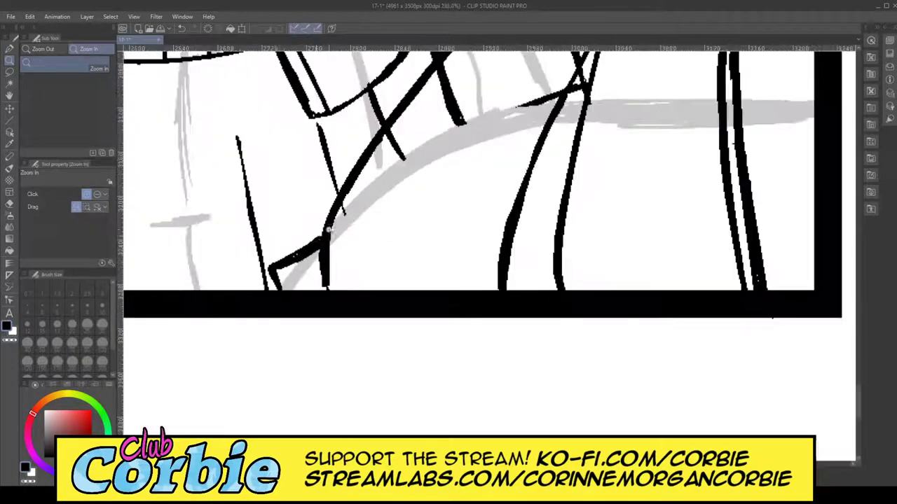
left_click(9, 47)
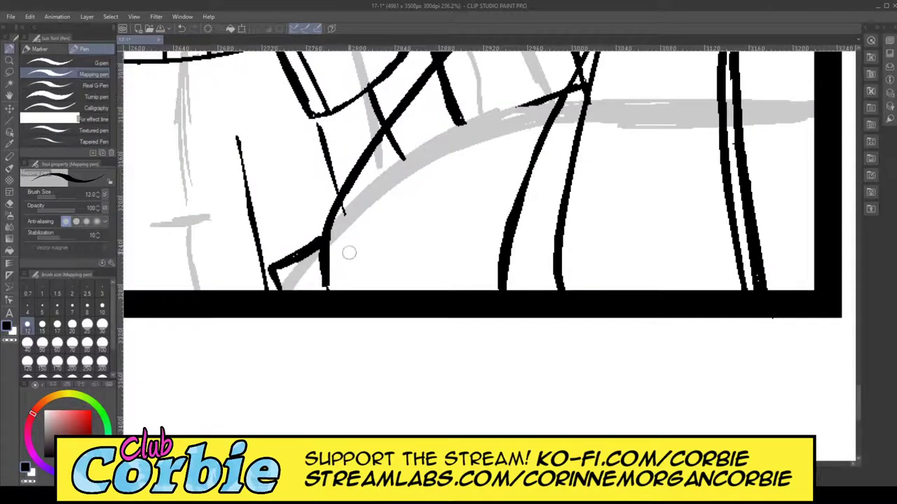
mouse_move(325, 223)
left_mouse_down()
mouse_move(268, 262)
mouse_move(279, 294)
left_mouse_up()
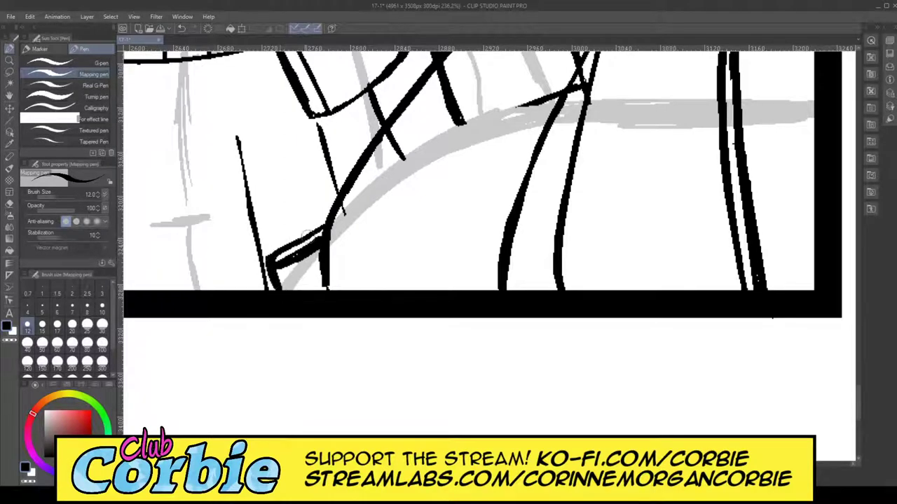
mouse_move(304, 234)
left_mouse_down()
mouse_move(274, 261)
mouse_move(325, 229)
mouse_move(275, 261)
mouse_move(288, 294)
left_mouse_up()
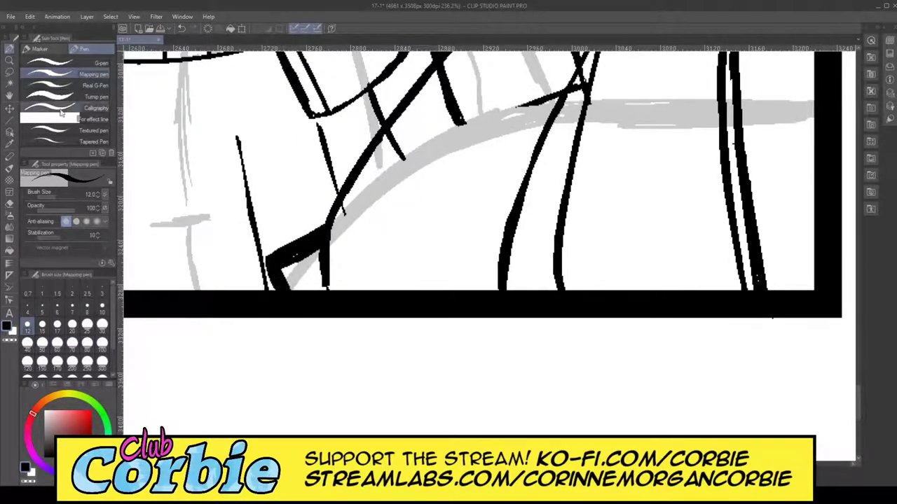
Step: Erase the excess ink inside the small angular shape and re-ink its vertical line down to the bottom border
left_click(9, 205)
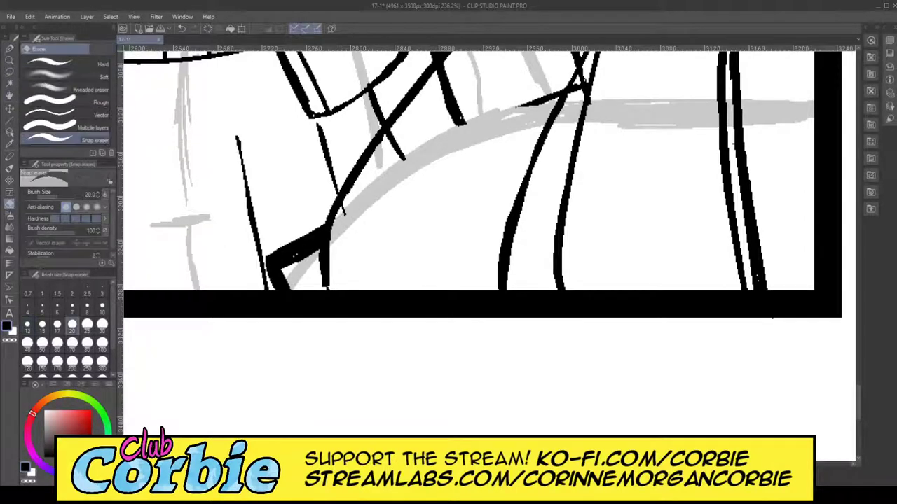
mouse_move(280, 262)
left_mouse_down()
mouse_move(293, 297)
mouse_move(286, 263)
mouse_move(318, 245)
mouse_move(319, 312)
left_mouse_up()
left_click(9, 49)
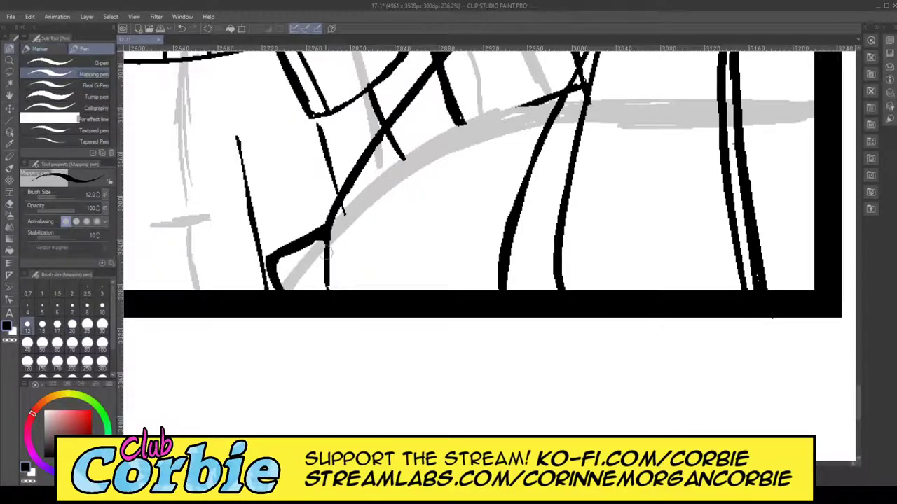
mouse_move(326, 236)
left_mouse_down()
mouse_move(323, 278)
mouse_move(323, 234)
left_mouse_up()
Step: Erase the standing figure's skirt lines where they cross the foreground figure's shoulder line
left_click(10, 60)
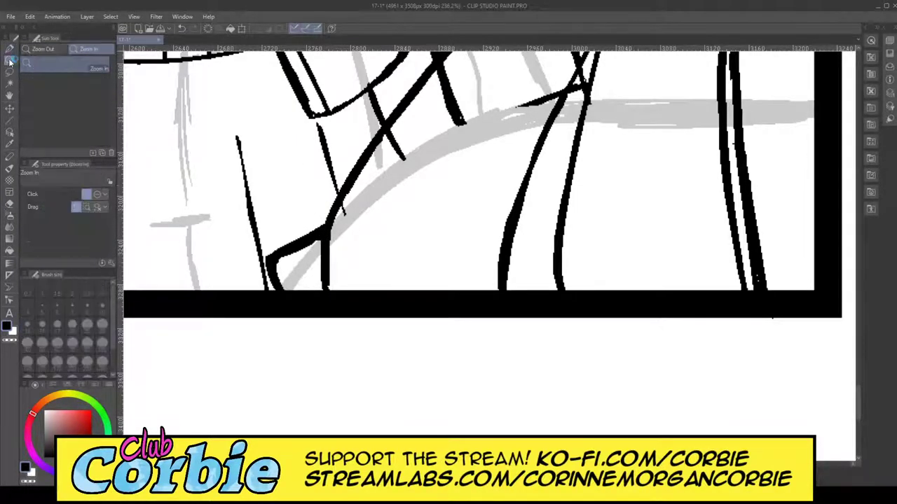
left_click_drag(391, 228, 302, 235)
scroll(560, 212, "up", 3)
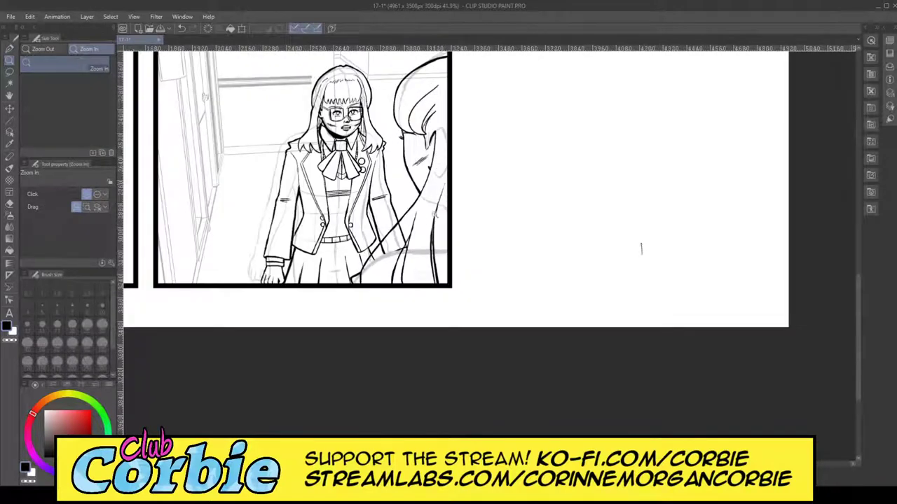
scroll(416, 258, "up", 1)
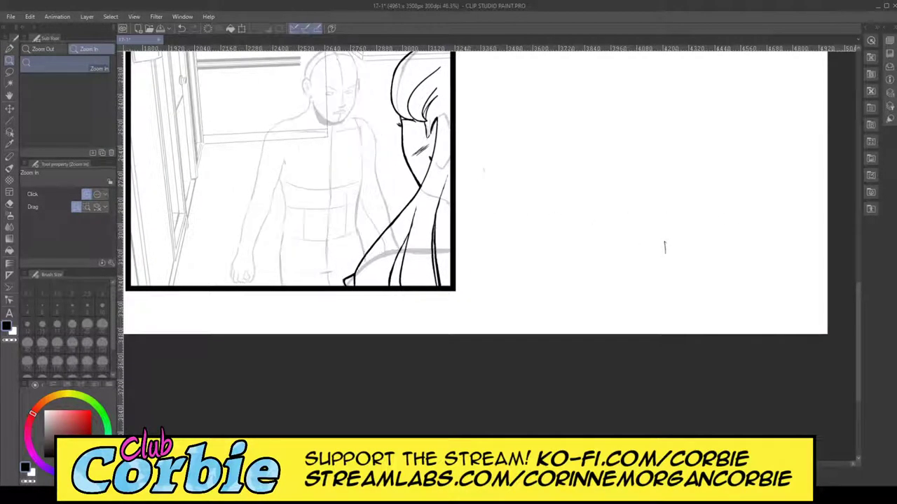
left_click_drag(380, 240, 427, 214)
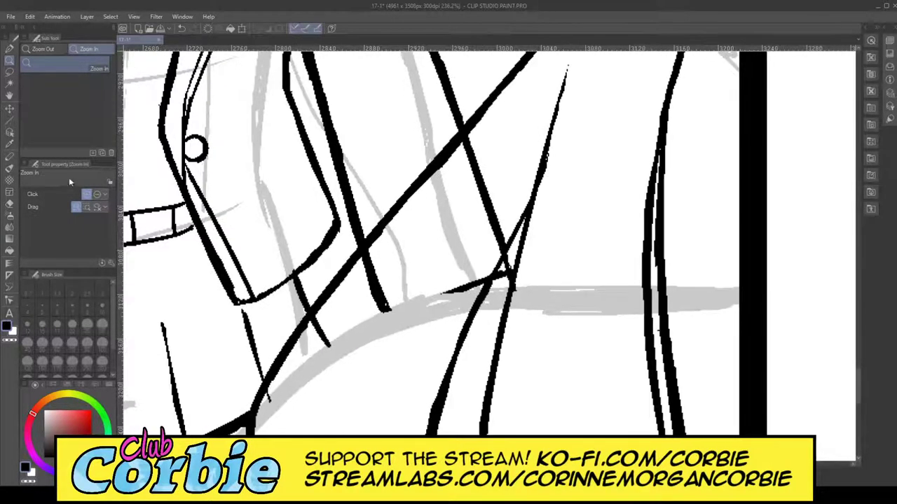
left_click(10, 203)
left_click(321, 338)
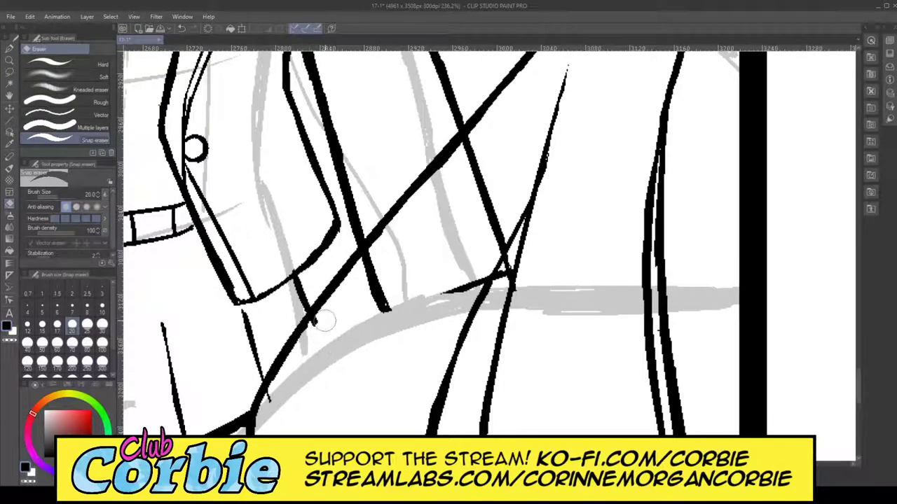
left_click_drag(325, 321, 309, 351)
left_click_drag(273, 409, 271, 407)
Step: Erase the standing figure's sleeve and cuff lines that run inside the foreground figure's shoulder and hair
mouse_move(341, 345)
left_mouse_down()
mouse_move(400, 241)
mouse_move(354, 276)
left_mouse_up()
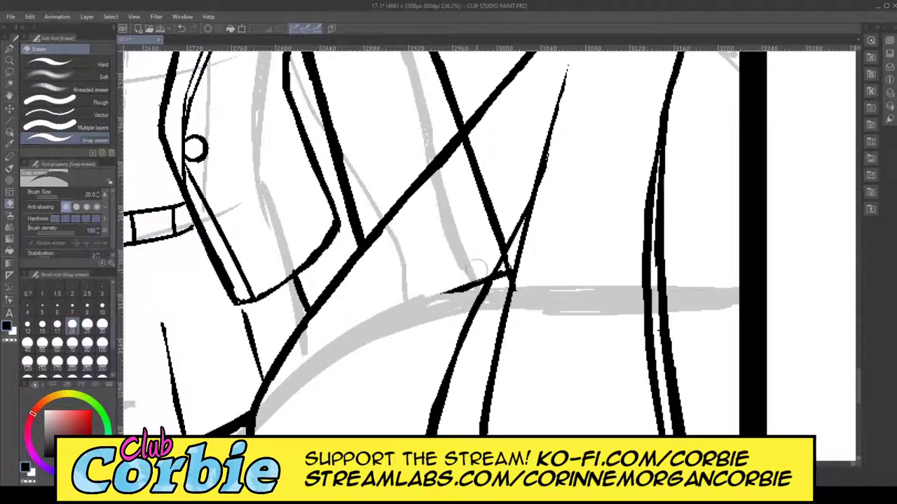
mouse_move(475, 268)
left_mouse_down()
mouse_move(534, 265)
mouse_move(527, 283)
mouse_move(538, 274)
mouse_move(511, 229)
mouse_move(501, 262)
mouse_move(511, 239)
mouse_move(502, 202)
mouse_move(470, 177)
mouse_move(462, 138)
left_mouse_up()
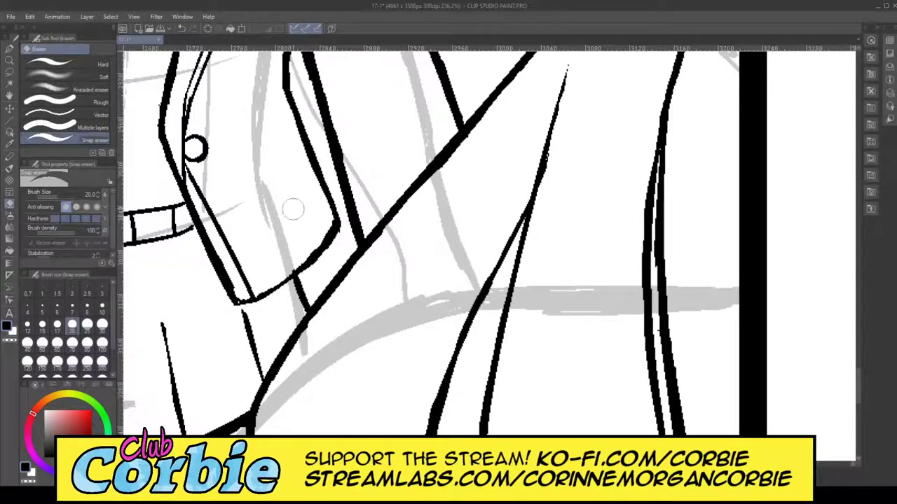
left_click(10, 62)
left_click_drag(355, 182, 366, 206)
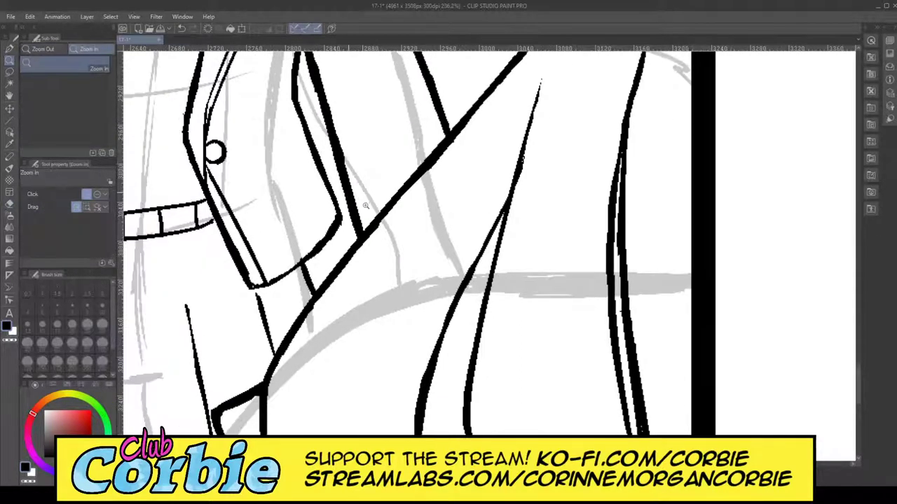
Step: Examine the foreground figure's shoulder and hair lines against the standing figure in the bottom-right panel
left_click(365, 205, "alt")
left_click(371, 298, "alt")
left_click(372, 275, "alt")
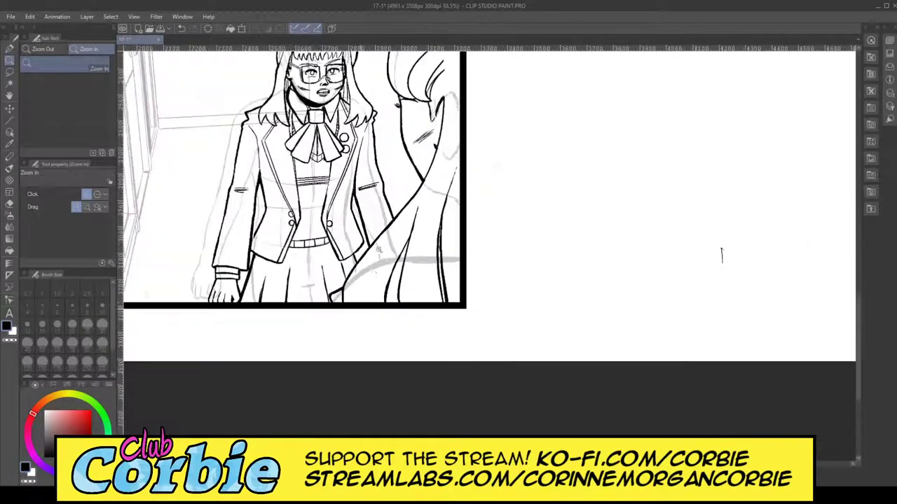
left_click(404, 209, "alt")
left_click_drag(407, 213, 447, 203)
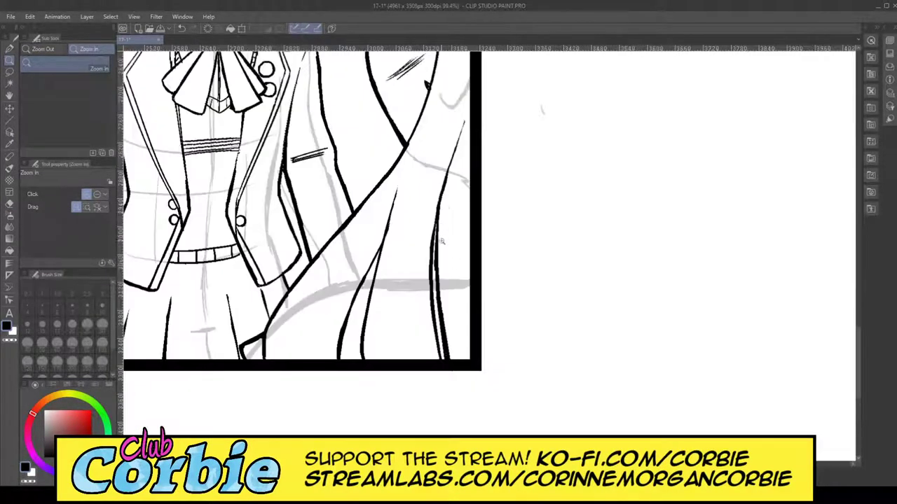
left_click(454, 318, "alt")
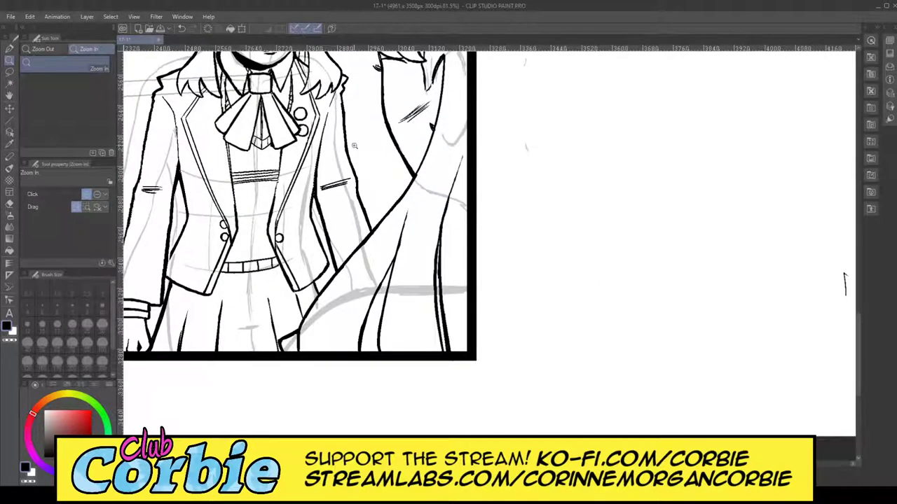
mouse_move(398, 258)
left_mouse_down()
mouse_move(452, 229)
mouse_move(438, 219)
left_mouse_up()
left_click(9, 204)
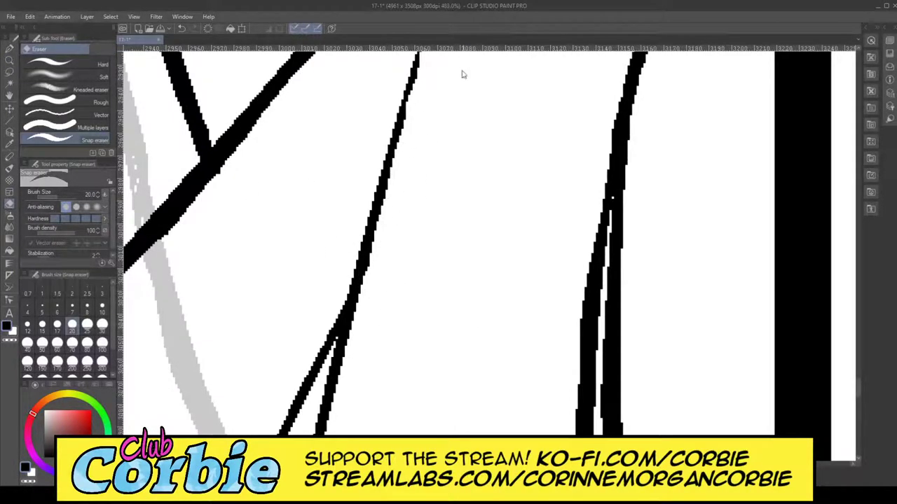
left_click(8, 63)
left_click_drag(334, 240, 313, 247)
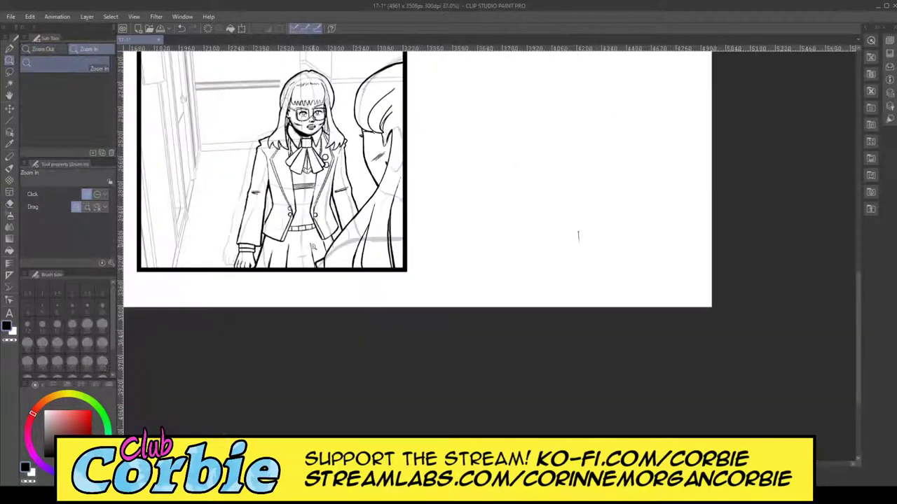
Step: Ink a raised bump along the crown of the foreground figure's head to the right panel border and thicken its line
left_click_drag(365, 217, 345, 210)
left_click_drag(359, 142, 422, 127)
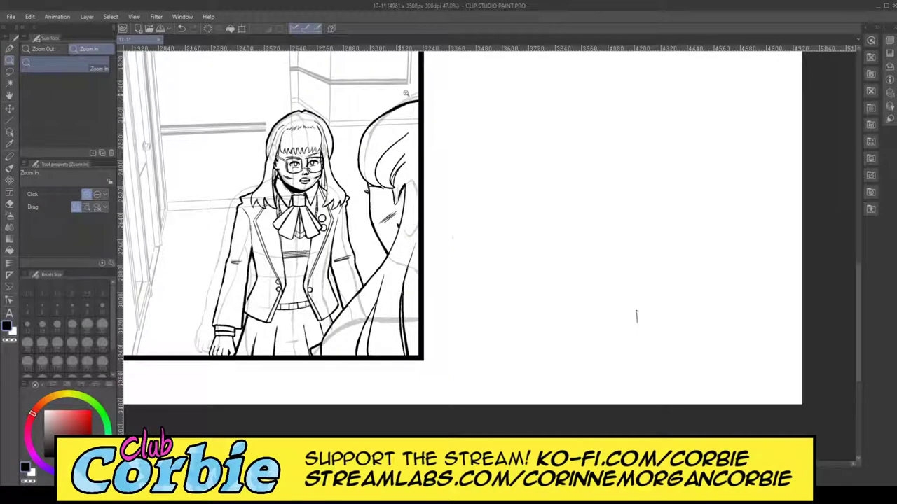
scroll(427, 87, "up", 6)
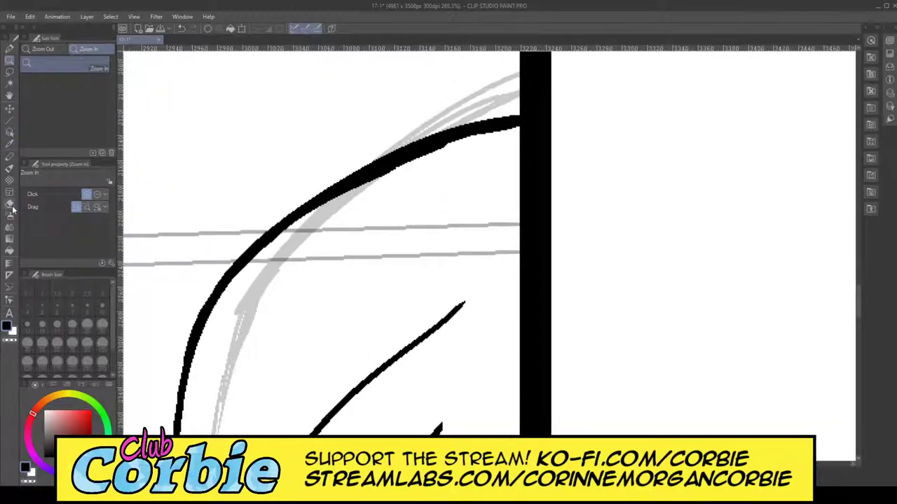
left_click(9, 49)
mouse_move(300, 204)
left_mouse_down()
mouse_move(343, 166)
mouse_move(490, 96)
mouse_move(550, 114)
left_mouse_up()
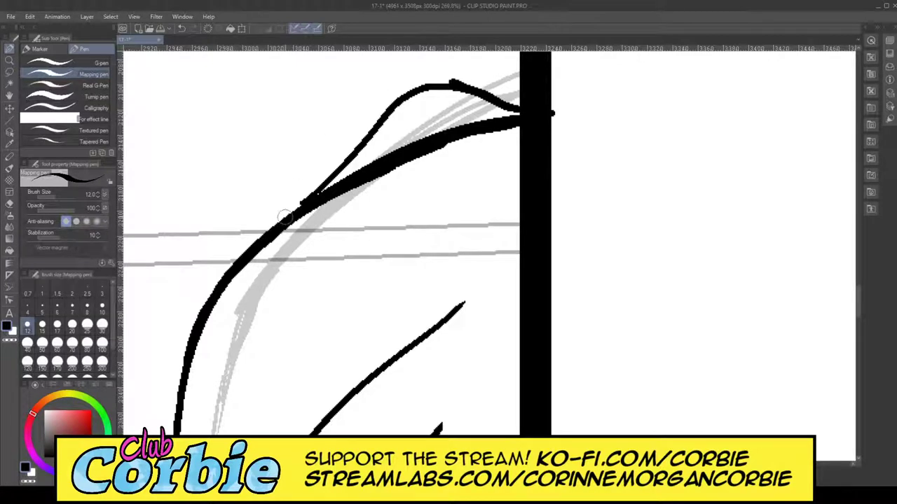
mouse_move(285, 218)
left_mouse_down()
mouse_move(363, 126)
mouse_move(427, 82)
mouse_move(463, 85)
left_mouse_up()
mouse_move(377, 114)
left_mouse_down()
mouse_move(438, 80)
mouse_move(490, 102)
left_mouse_up()
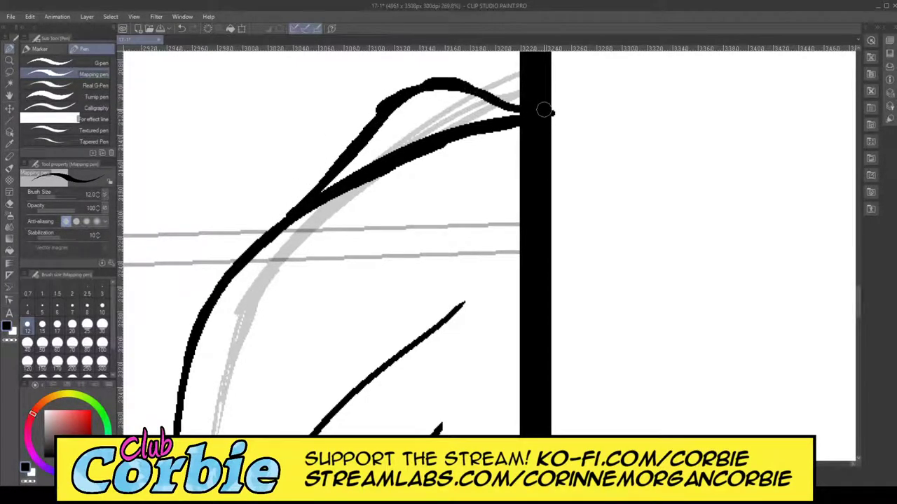
mouse_move(545, 111)
left_mouse_down()
mouse_move(448, 79)
mouse_move(382, 107)
mouse_move(317, 194)
mouse_move(420, 133)
mouse_move(490, 113)
mouse_move(476, 115)
left_mouse_up()
Step: Erase the old crown line and the ink past the panel border, then fill the gap where the new outline meets the border
left_click(9, 204)
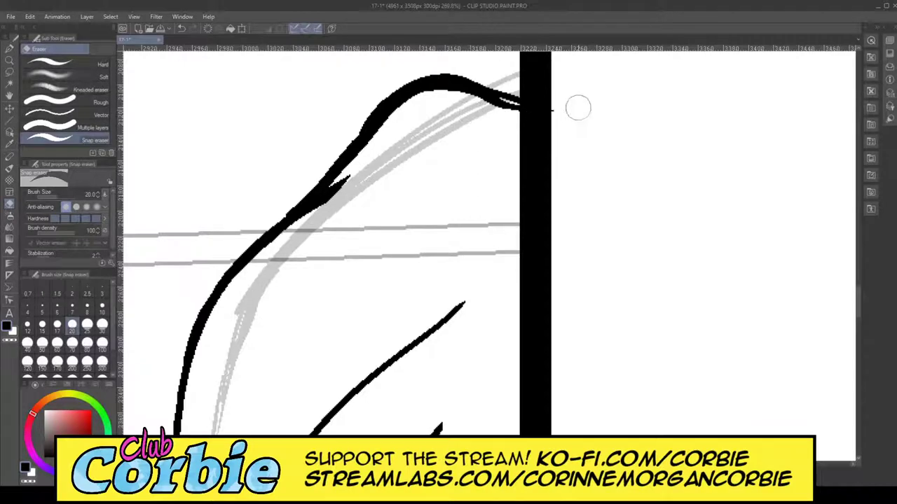
left_click_drag(576, 108, 540, 117)
left_click_drag(301, 235, 377, 159)
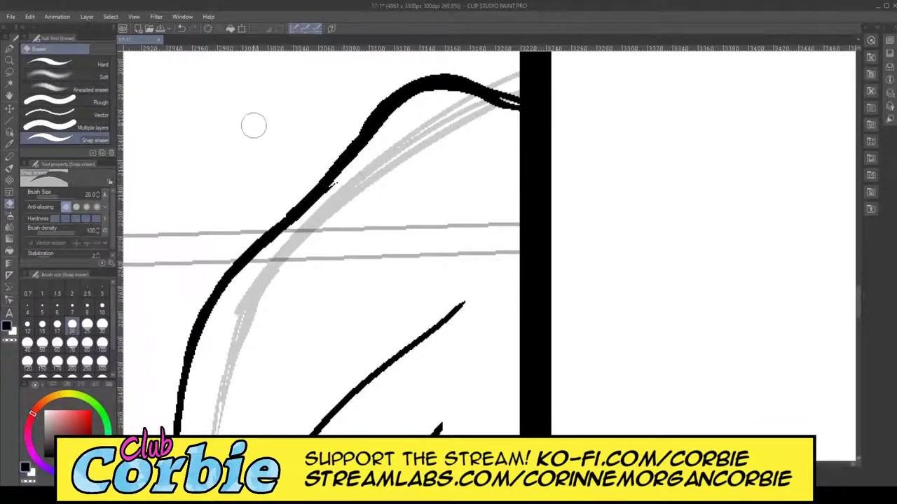
key("p")
left_click_drag(517, 116, 498, 97)
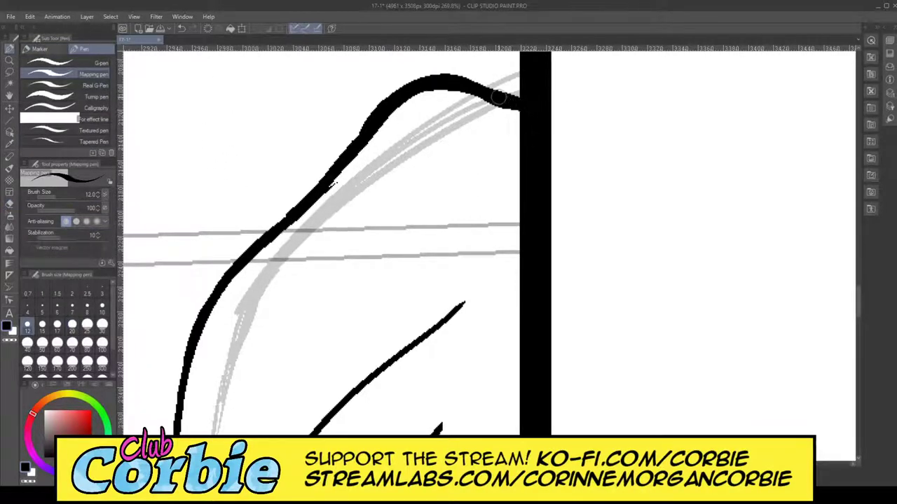
Step: Review the whole four-panel page, comparing the inked figures with the rough dialogue and speech balloon placement
left_click(9, 61)
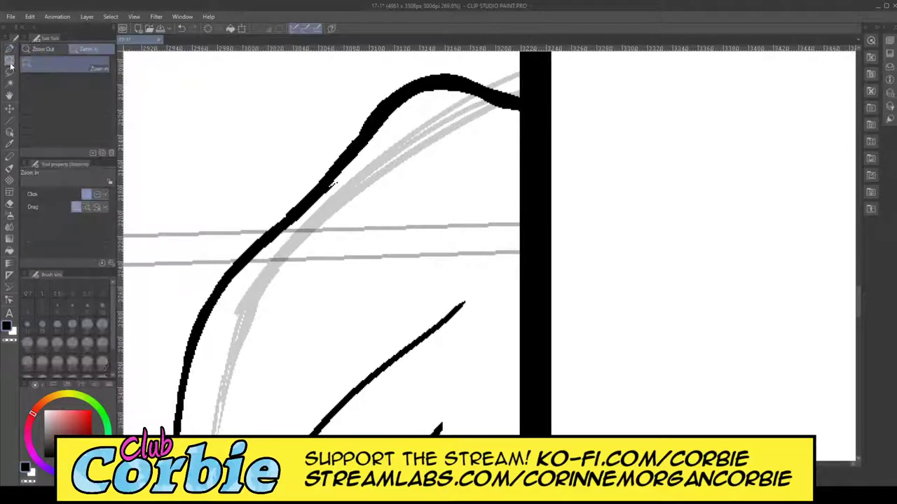
left_click_drag(391, 148, 328, 227)
left_click_drag(353, 184, 371, 181)
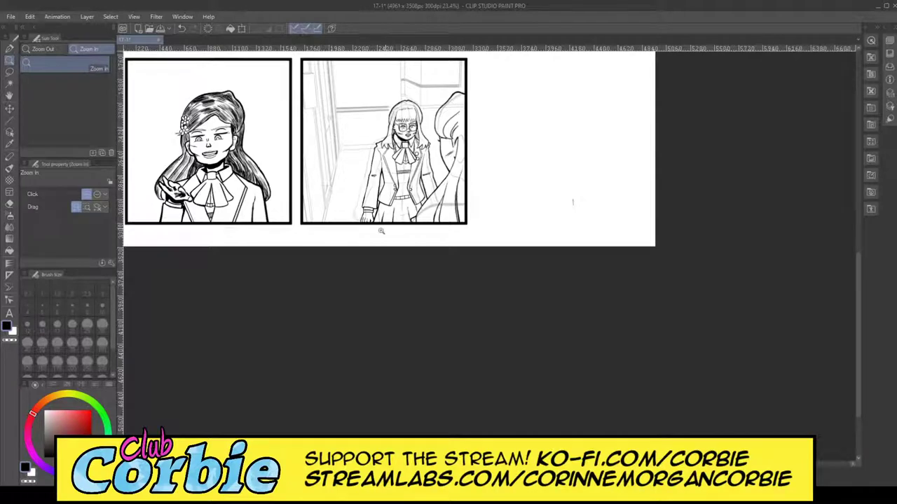
left_click_drag(380, 231, 370, 239)
left_click_drag(368, 155, 382, 161)
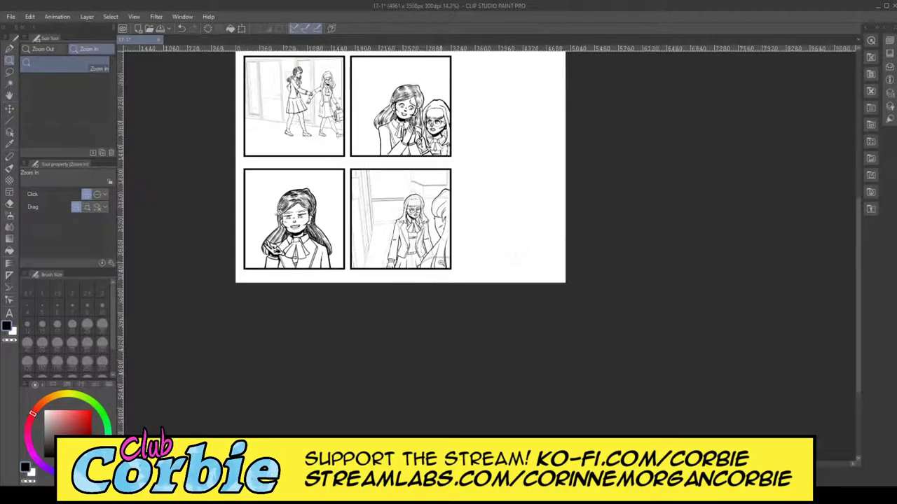
scroll(432, 246, "up", 2)
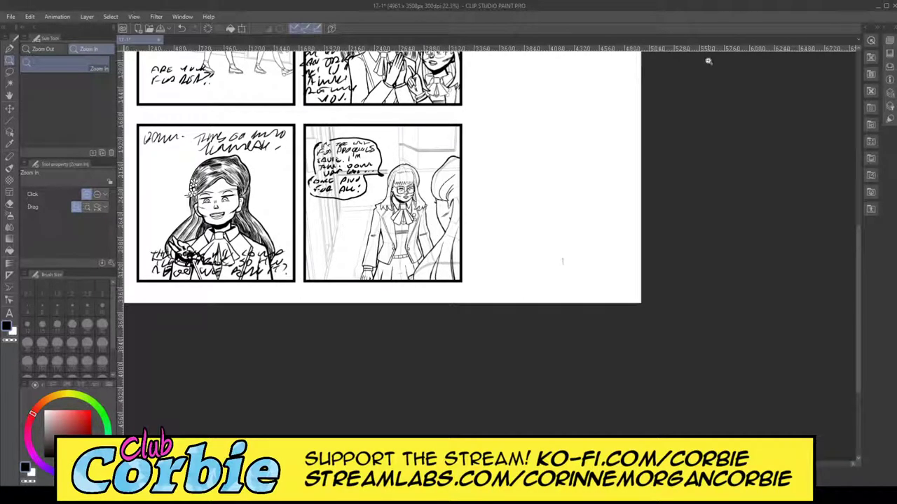
scroll(435, 222, "down", 4)
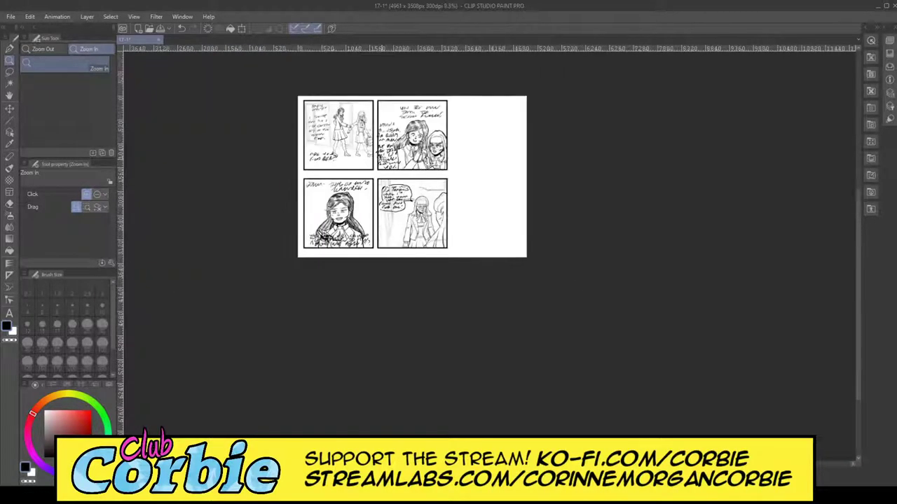
left_click_drag(381, 158, 642, 199)
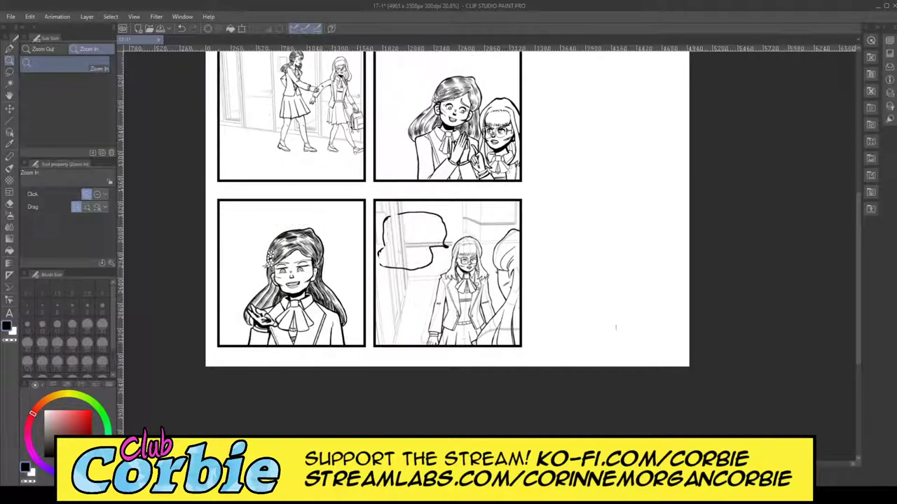
key("ctrl+z")
left_click_drag(424, 281, 402, 281)
left_click_drag(367, 239, 388, 236)
left_click(455, 293)
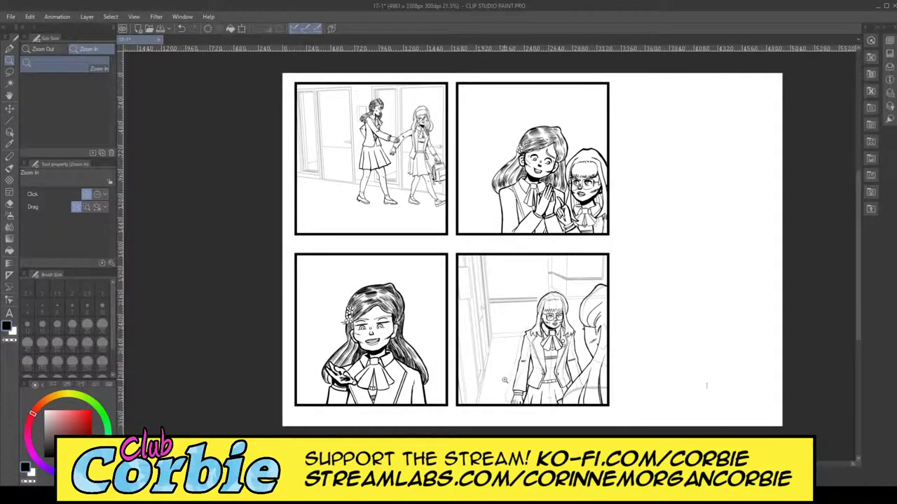
left_click_drag(537, 398, 549, 397)
left_click_drag(613, 390, 616, 390)
scroll(616, 389, "up", 1)
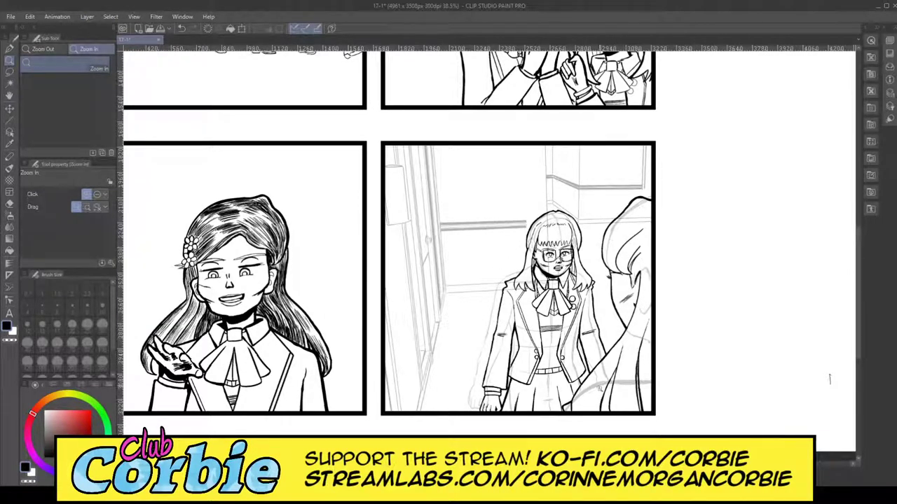
Step: Ink small black shadows and short cross strokes between the paired hair lines on the foreground figure
left_click_drag(618, 406, 758, 302)
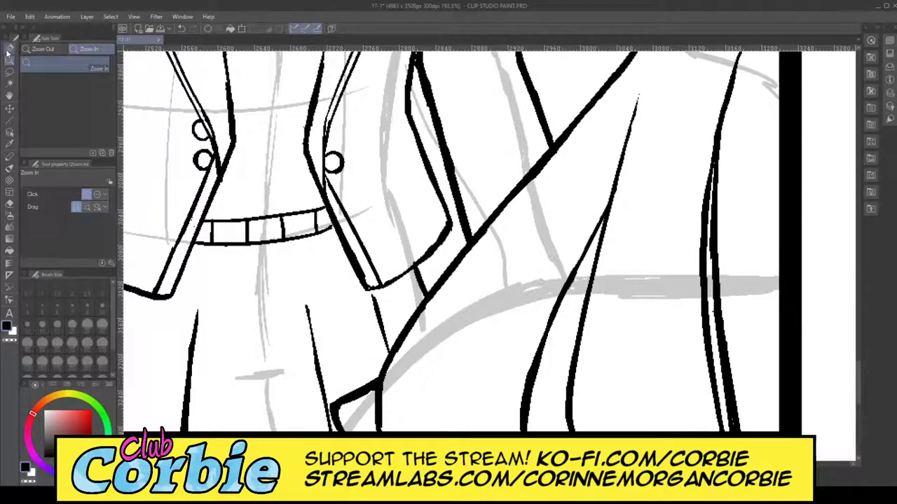
left_click(9, 49)
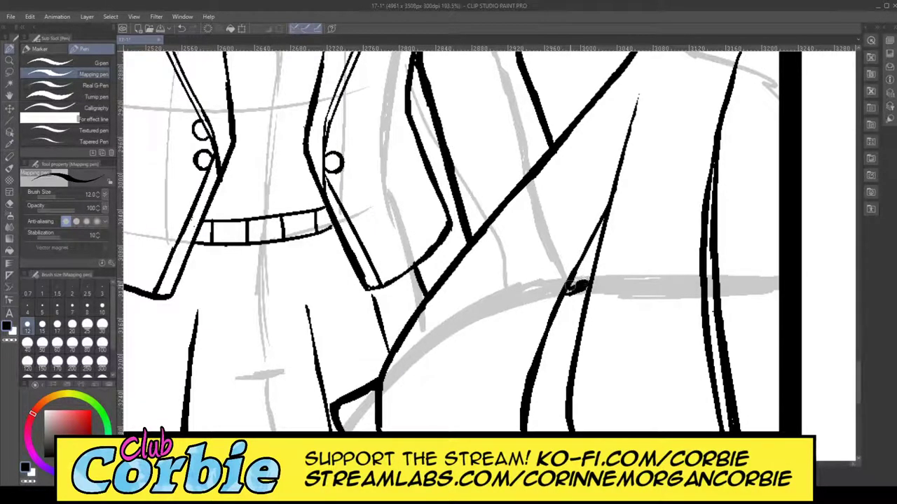
mouse_move(571, 286)
left_mouse_down()
mouse_move(584, 282)
mouse_move(570, 283)
left_mouse_up()
left_click_drag(597, 257, 570, 276)
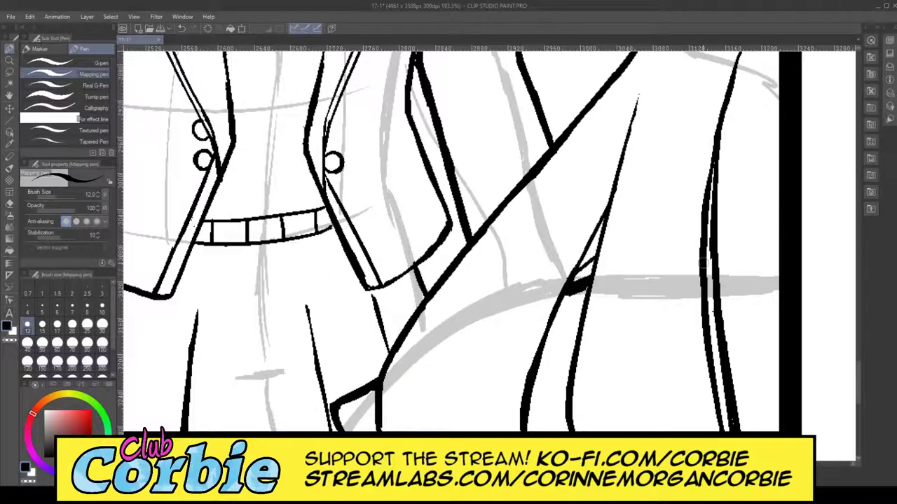
mouse_move(712, 265)
left_mouse_down()
mouse_move(705, 268)
mouse_move(704, 245)
left_mouse_up()
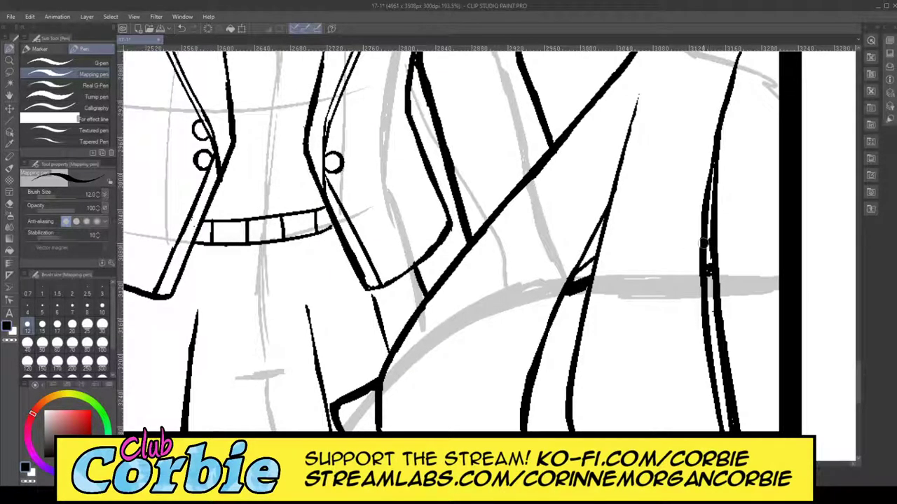
Step: Hatch the foreground figure's lower hair area between the shoulder line and the first strand with near-vertical strokes down to the bottom border
left_click(10, 61)
left_click_drag(354, 255, 293, 291)
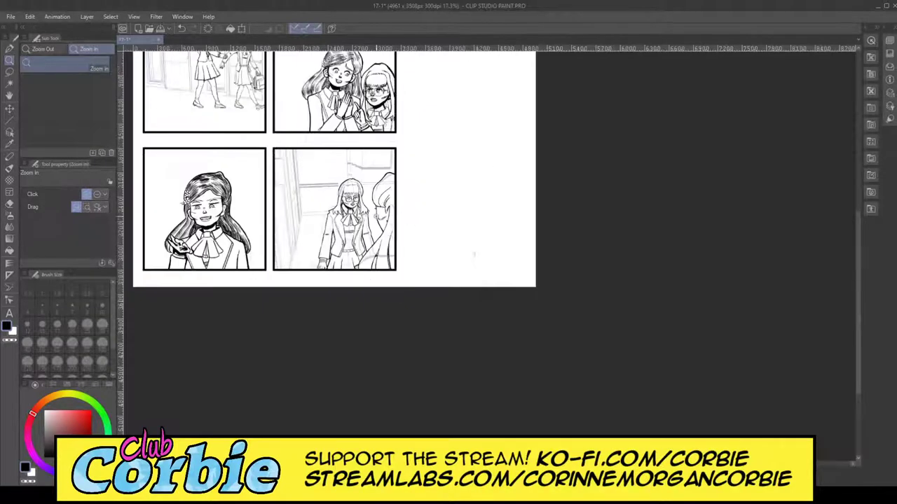
scroll(474, 254, "up", 2)
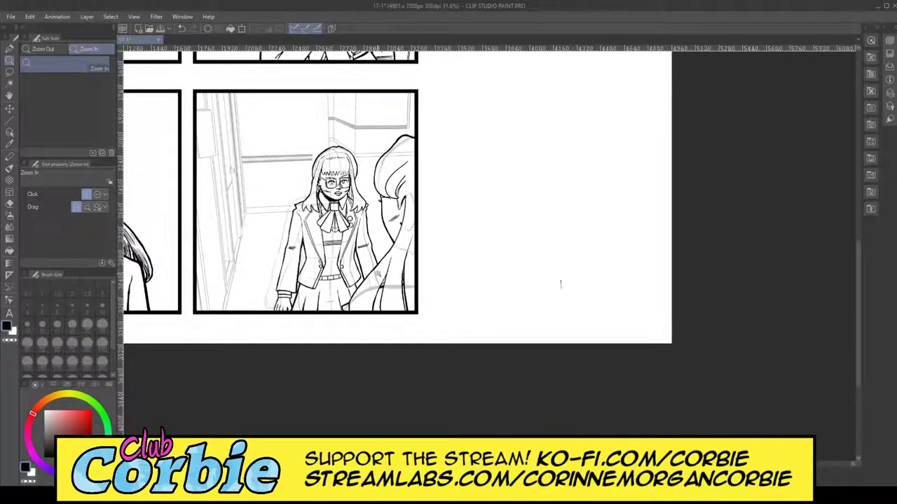
scroll(561, 284, "up", 2)
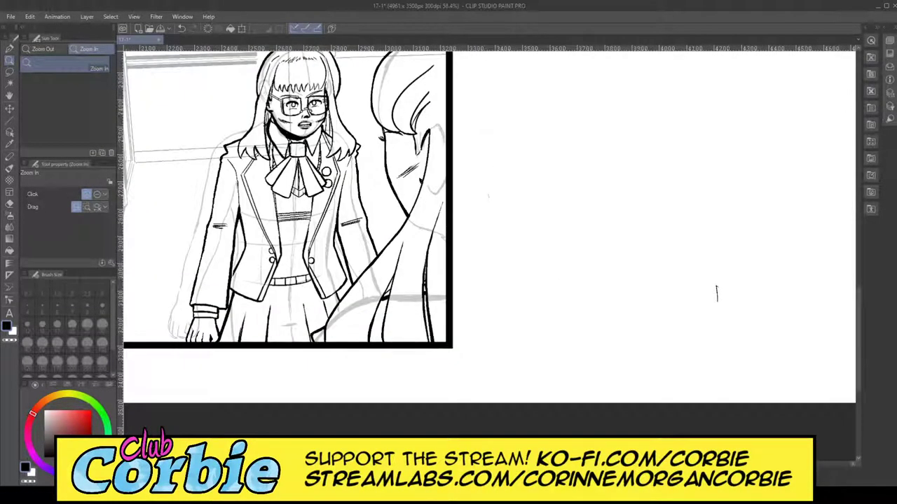
scroll(343, 322, "up", 5)
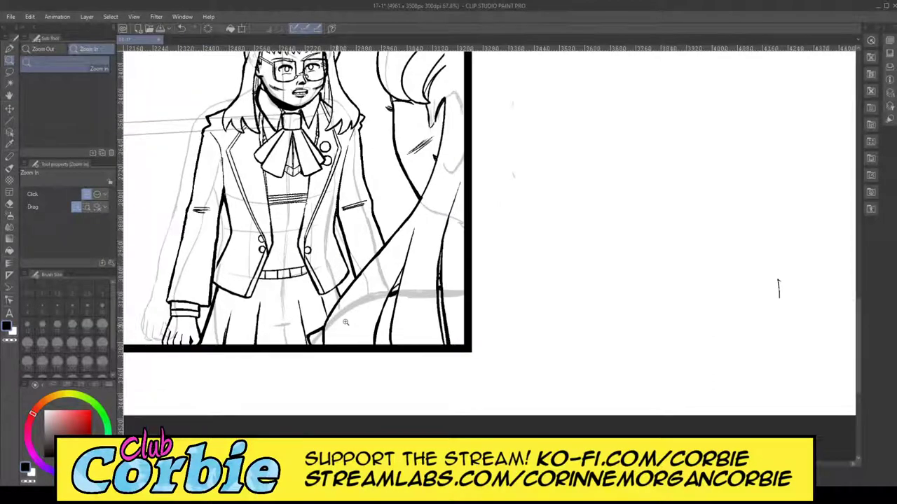
scroll(375, 309, "up", 1)
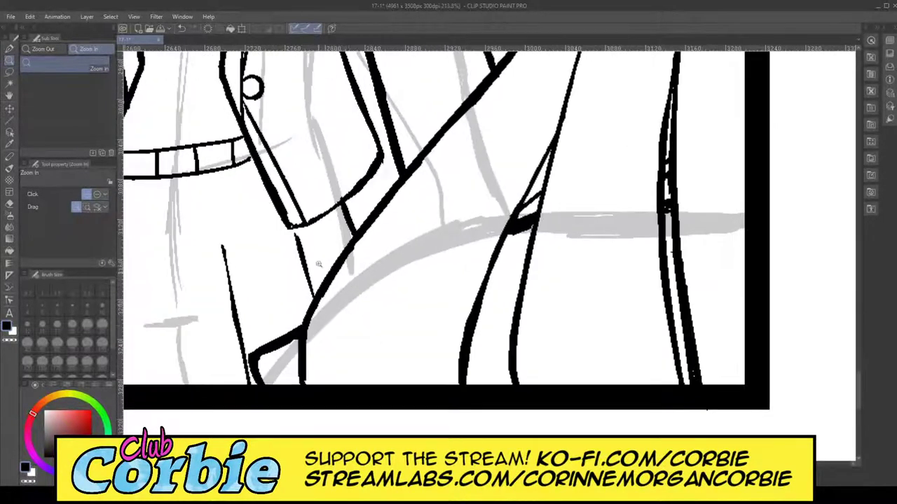
key("p")
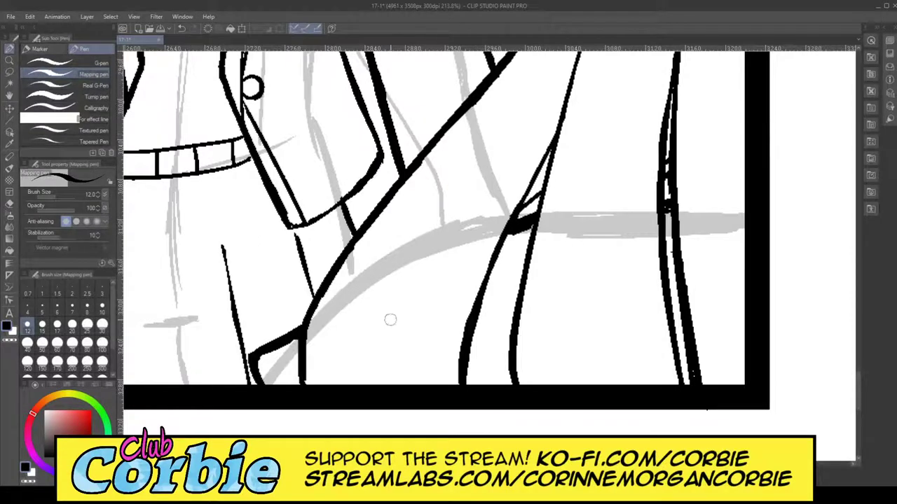
left_click_drag(367, 256, 333, 371)
left_click_drag(350, 279, 332, 385)
left_click_drag(371, 254, 340, 365)
left_click_drag(373, 244, 346, 384)
mouse_move(391, 245)
left_mouse_down()
mouse_move(352, 381)
mouse_move(358, 384)
mouse_move(388, 302)
mouse_move(379, 377)
left_mouse_up()
mouse_move(413, 226)
left_mouse_down()
mouse_move(365, 378)
mouse_move(378, 384)
left_mouse_up()
left_click_drag(429, 238, 391, 384)
mouse_move(436, 239)
left_mouse_down()
mouse_move(412, 305)
mouse_move(412, 387)
mouse_move(417, 364)
mouse_move(420, 384)
left_mouse_up()
left_click_drag(454, 245, 441, 293)
mouse_move(457, 263)
left_mouse_down()
mouse_move(434, 382)
mouse_move(444, 362)
left_mouse_up()
mouse_move(463, 277)
left_mouse_down()
mouse_move(440, 384)
mouse_move(449, 375)
mouse_move(454, 384)
left_mouse_up()
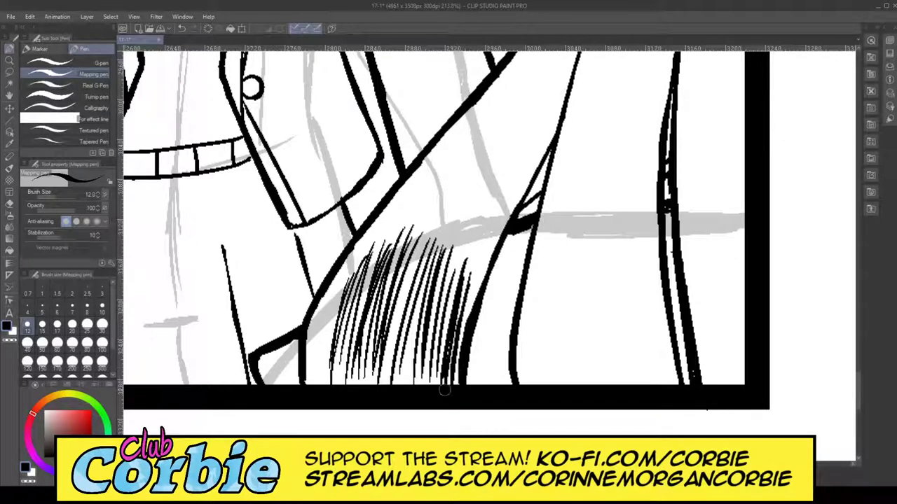
Step: Darken the lower half of the hair hatching with denser overlapping strokes toward the bottom panel border
left_click_drag(415, 315, 408, 384)
left_click_drag(405, 340, 398, 374)
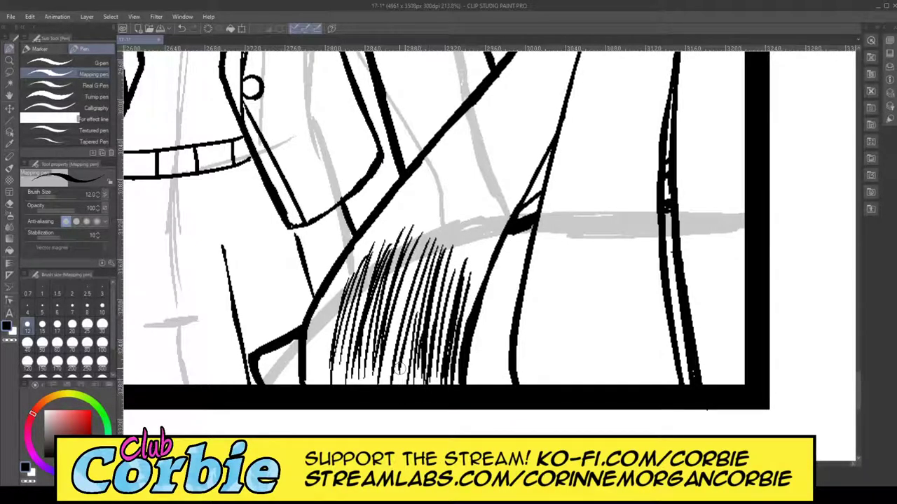
mouse_move(410, 316)
left_mouse_down()
mouse_move(398, 385)
mouse_move(388, 383)
left_mouse_up()
left_click_drag(392, 321, 373, 385)
left_click_drag(417, 287, 391, 369)
mouse_move(370, 332)
left_mouse_down()
mouse_move(358, 385)
mouse_move(349, 384)
left_mouse_up()
left_click_drag(360, 347, 354, 380)
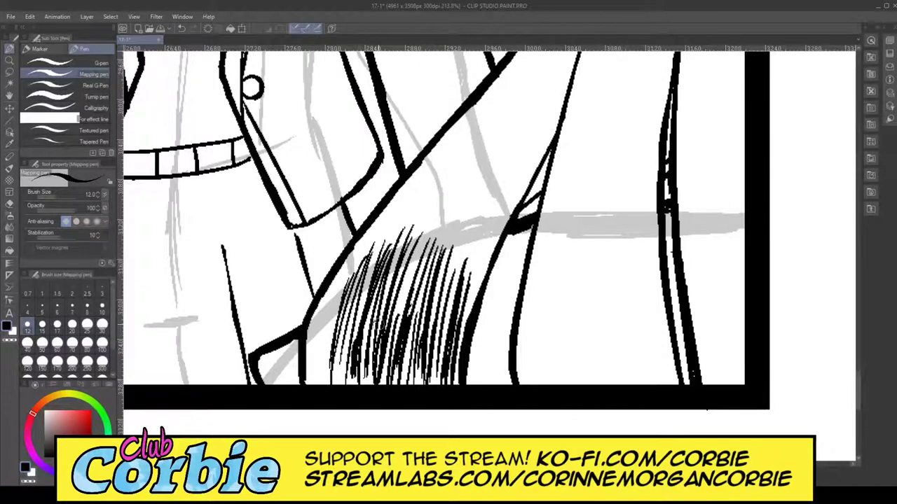
left_click_drag(379, 324, 371, 379)
left_click_drag(379, 339, 372, 381)
left_click_drag(399, 328, 395, 346)
left_click_drag(416, 304, 401, 374)
left_click_drag(417, 326, 408, 370)
mouse_move(425, 309)
left_mouse_down()
mouse_move(410, 384)
mouse_move(432, 378)
left_mouse_up()
left_click_drag(457, 320, 444, 394)
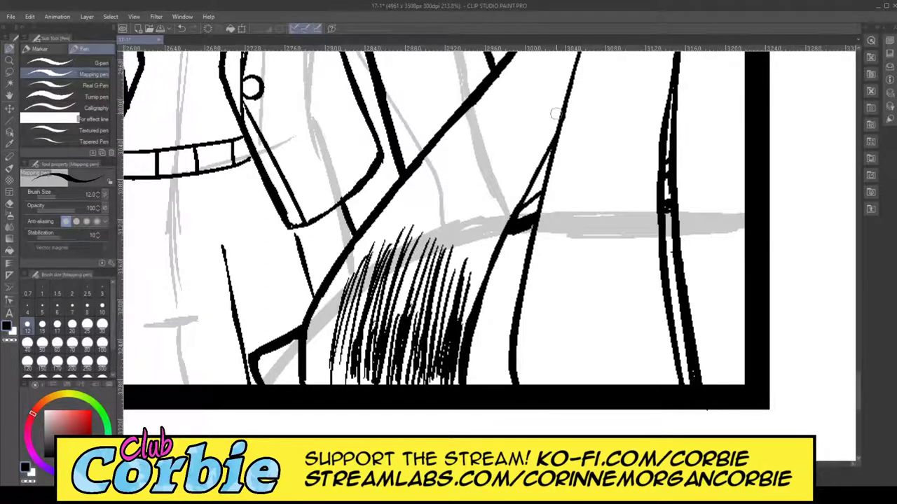
Step: Hatch the upper part of the foreground figure's hair beside the shoulder line with diagonal strokes following the strand
left_click_drag(527, 91, 458, 219)
left_click_drag(506, 130, 461, 239)
left_click_drag(530, 104, 454, 269)
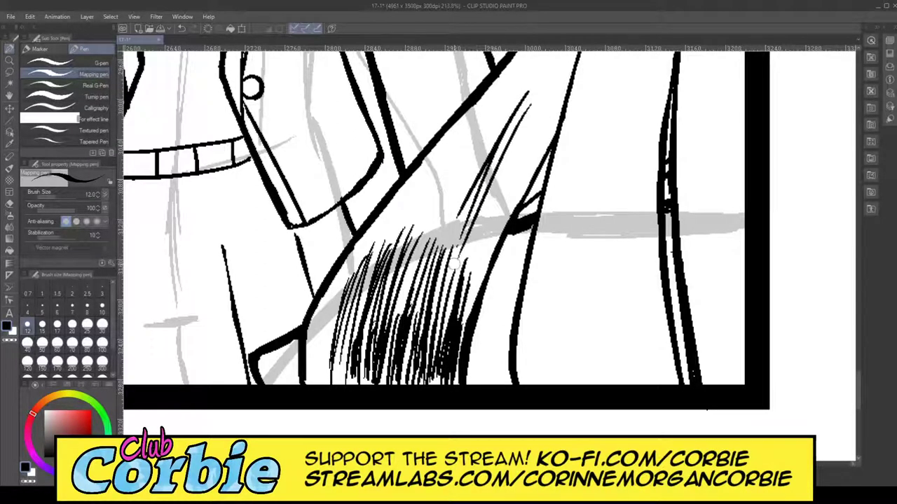
left_click_drag(520, 132, 464, 274)
mouse_move(508, 98)
left_mouse_down()
mouse_move(436, 231)
mouse_move(465, 167)
left_mouse_up()
left_click_drag(531, 82, 471, 207)
mouse_move(554, 73)
left_mouse_down()
mouse_move(496, 191)
mouse_move(480, 202)
left_mouse_up()
left_click_drag(550, 89, 502, 196)
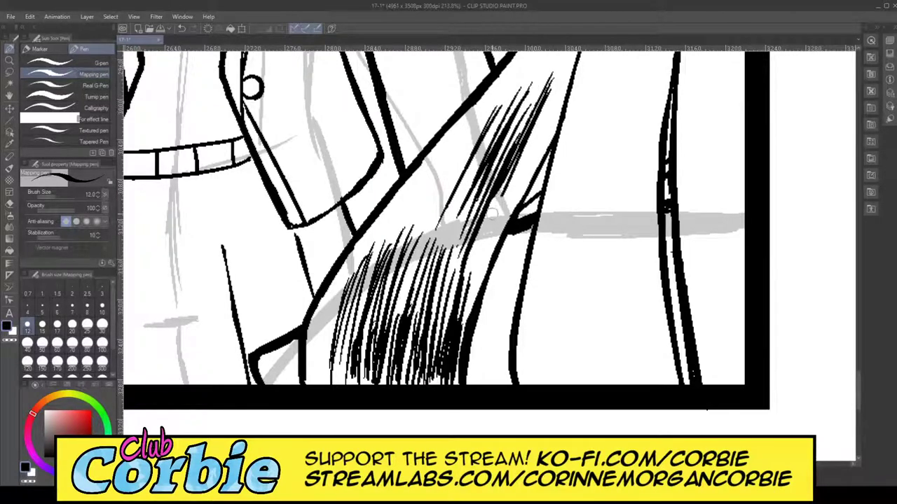
Step: Darken the diagonal hatching along the first strand line and extend it down into the lower hatched area
left_click_drag(551, 105, 497, 213)
mouse_move(553, 101)
left_mouse_down()
mouse_move(494, 211)
mouse_move(503, 210)
left_mouse_up()
left_click_drag(553, 117, 503, 214)
mouse_move(554, 127)
left_mouse_down()
mouse_move(507, 223)
mouse_move(470, 263)
mouse_move(473, 287)
mouse_move(462, 325)
left_mouse_up()
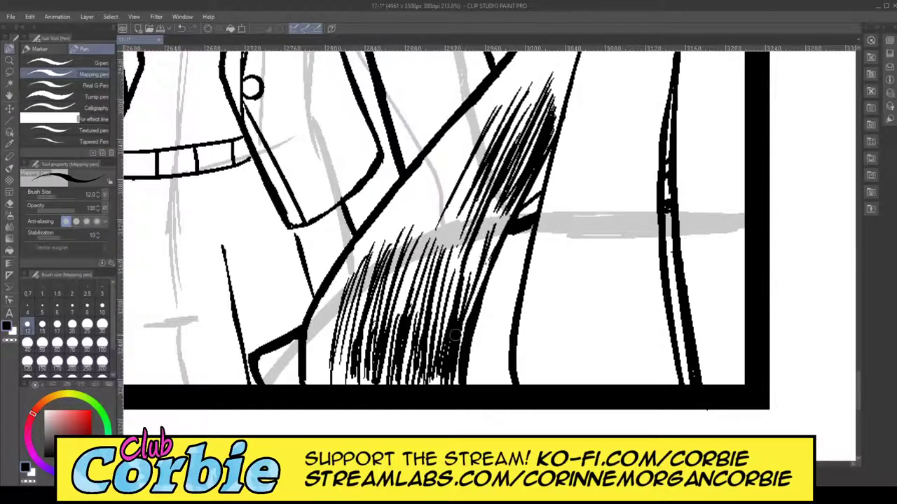
mouse_move(505, 206)
left_mouse_down()
mouse_move(468, 303)
mouse_move(485, 258)
left_mouse_up()
left_click_drag(500, 223, 470, 287)
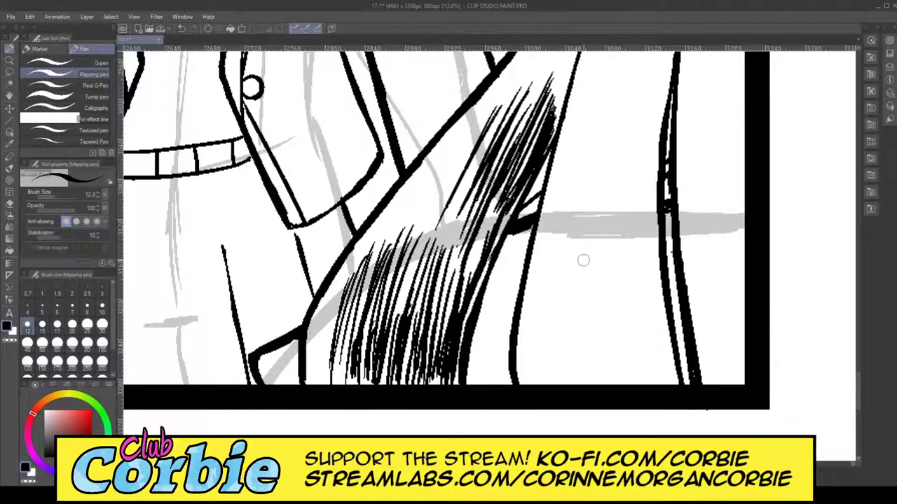
Step: Hatch the lower end of the middle hair section with near-vertical strokes between the two strand lines, down toward the bottom panel border
left_click_drag(573, 234, 559, 377)
mouse_move(555, 288)
left_mouse_down()
mouse_move(548, 387)
mouse_move(541, 374)
left_mouse_up()
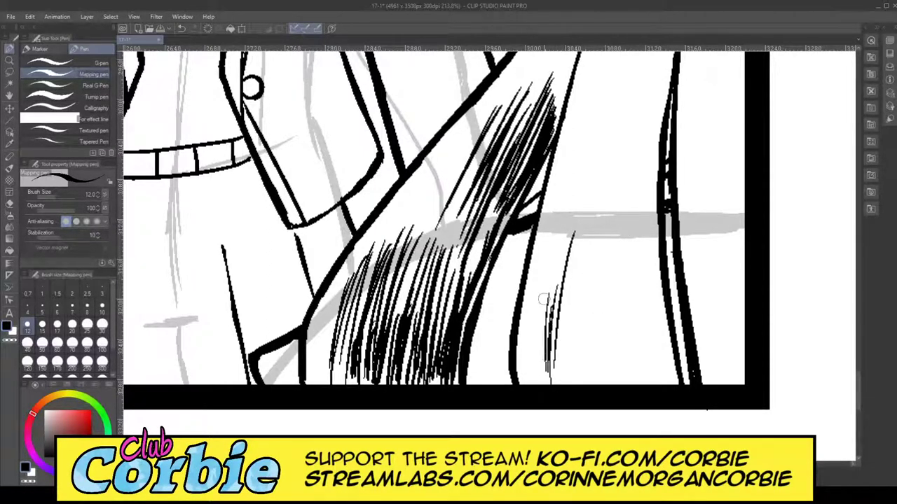
left_click_drag(544, 323, 531, 384)
left_click_drag(537, 338, 534, 387)
left_click_drag(593, 234, 582, 308)
left_click_drag(576, 236, 572, 371)
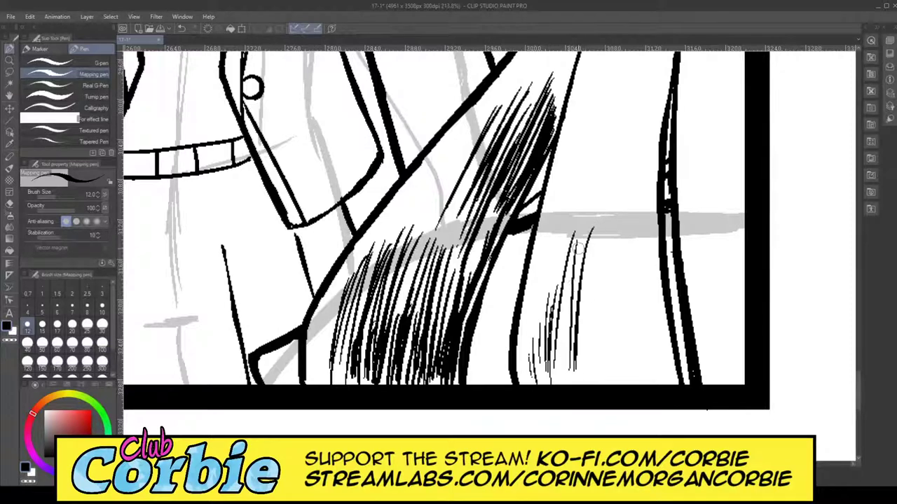
left_click_drag(586, 220, 576, 345)
left_click_drag(597, 212, 585, 287)
left_click_drag(612, 199, 592, 371)
left_click_drag(607, 217, 599, 387)
left_click_drag(613, 231, 607, 373)
mouse_move(622, 254)
left_mouse_down()
mouse_move(609, 383)
mouse_move(620, 371)
left_mouse_up()
mouse_move(635, 240)
left_mouse_down()
mouse_move(627, 378)
mouse_move(626, 340)
left_mouse_up()
left_click_drag(637, 260, 631, 382)
left_click_drag(644, 284, 632, 377)
left_click_drag(656, 250, 649, 385)
mouse_move(663, 265)
left_mouse_down()
mouse_move(659, 390)
mouse_move(656, 306)
left_mouse_up()
left_click_drag(667, 302, 664, 385)
left_click_drag(676, 313, 671, 385)
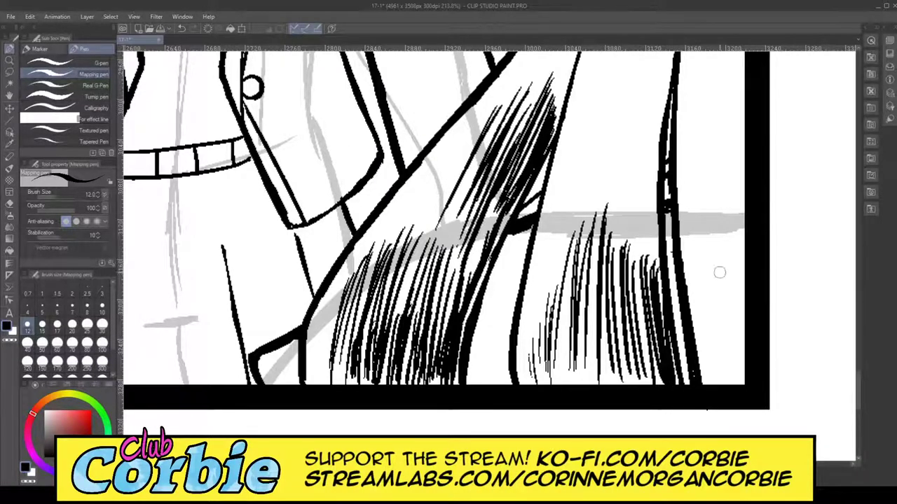
Step: Hatch a second band higher in the middle hair section, leaving an unshaded highlight gap above the lower hatching
left_click_drag(608, 63, 596, 116)
left_click_drag(594, 102, 580, 181)
left_click_drag(607, 76, 587, 210)
left_click_drag(620, 70, 591, 209)
left_click_drag(637, 74, 613, 194)
mouse_move(642, 68)
left_mouse_down()
mouse_move(616, 190)
mouse_move(629, 145)
left_mouse_up()
left_click_drag(632, 143, 621, 182)
left_click_drag(653, 76, 630, 189)
left_click_drag(648, 137, 639, 182)
mouse_move(662, 87)
left_mouse_down()
mouse_move(636, 199)
mouse_move(649, 160)
left_mouse_up()
left_click_drag(654, 161, 643, 191)
left_click_drag(662, 126, 647, 213)
left_click_drag(663, 140, 654, 194)
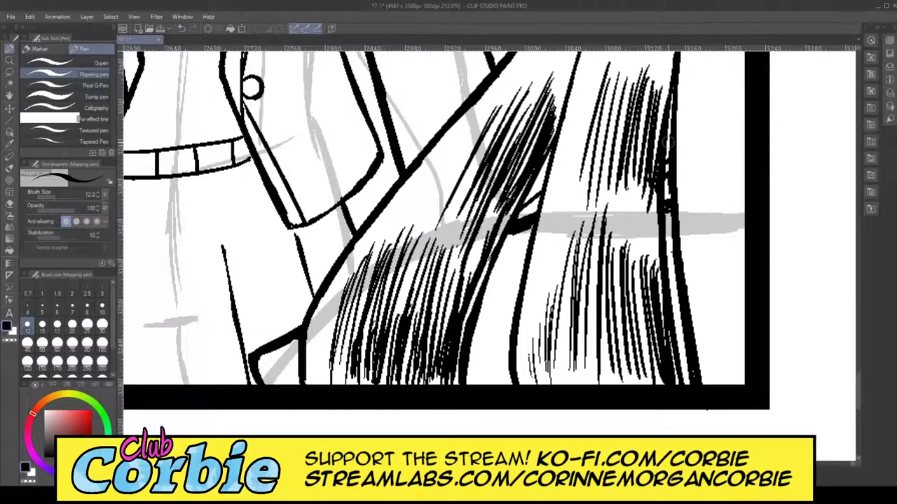
left_click_drag(670, 123, 663, 215)
Step: Hatch a third band near the top of the middle hair section and a narrow tapering patch beside the shoulder line
left_click_drag(858, 399, 861, 381)
mouse_move(651, 84)
left_mouse_down()
mouse_move(610, 222)
mouse_move(628, 175)
left_mouse_up()
mouse_move(669, 78)
left_mouse_down()
mouse_move(623, 204)
mouse_move(664, 119)
left_mouse_up()
left_click_drag(670, 116, 645, 190)
left_click_drag(686, 70, 652, 196)
mouse_move(691, 73)
left_mouse_down()
mouse_move(656, 204)
mouse_move(666, 159)
left_mouse_up()
mouse_move(702, 70)
left_mouse_down()
mouse_move(656, 196)
mouse_move(661, 204)
left_mouse_up()
mouse_move(700, 76)
left_mouse_down()
mouse_move(661, 218)
mouse_move(671, 193)
mouse_move(673, 206)
left_mouse_up()
left_click_drag(707, 93, 674, 198)
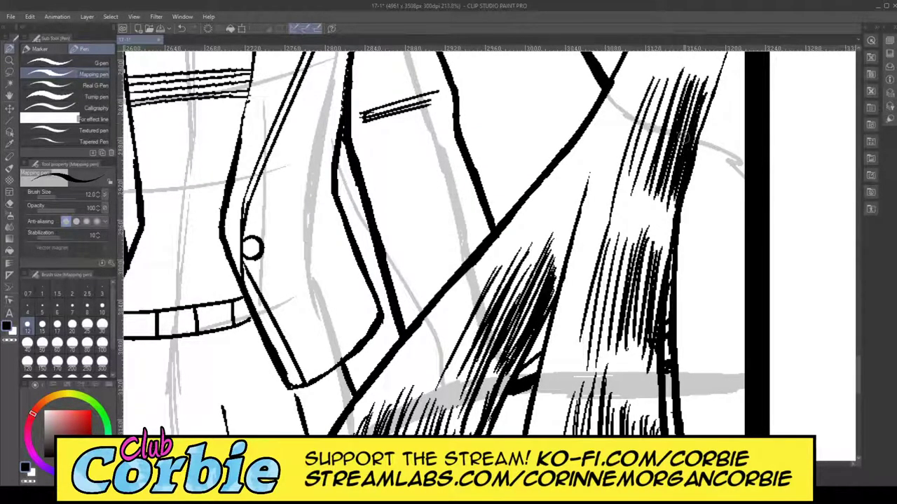
left_click_drag(691, 122, 679, 147)
mouse_move(597, 141)
left_mouse_down()
mouse_move(563, 245)
mouse_move(561, 229)
mouse_move(551, 231)
left_mouse_up()
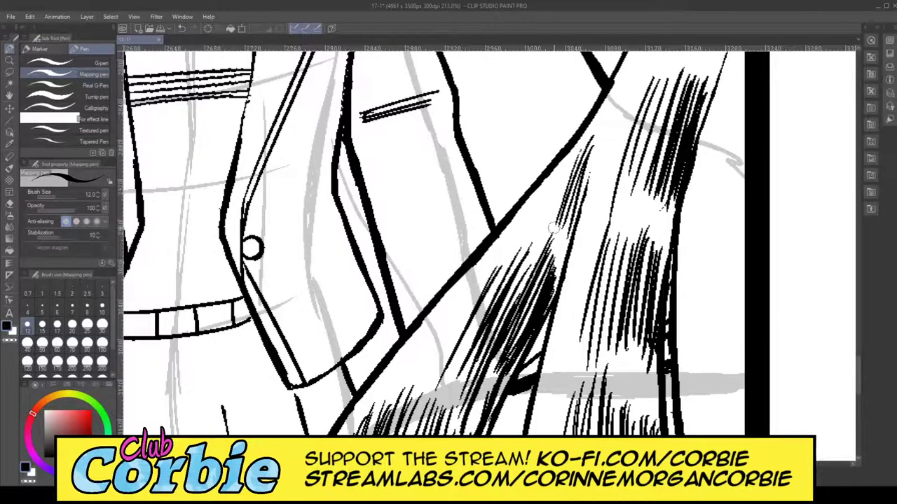
left_click_drag(601, 121, 567, 216)
Step: Hatch two vertical bands in the outer hair section between the last strand line and the right panel border
mouse_move(695, 210)
left_mouse_down()
mouse_move(683, 350)
mouse_move(691, 357)
left_mouse_up()
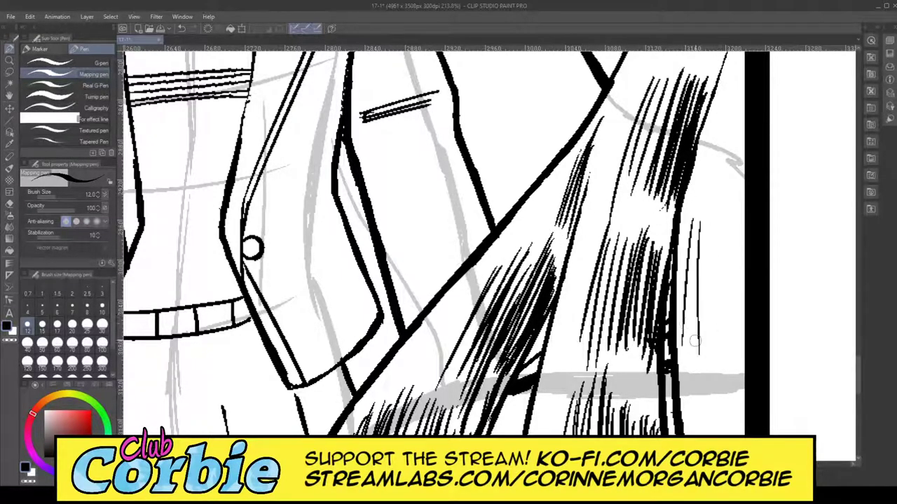
left_click_drag(706, 232, 699, 346)
left_click_drag(720, 204, 709, 367)
mouse_move(724, 210)
left_mouse_down()
mouse_move(712, 377)
mouse_move(714, 301)
left_mouse_up()
left_click_drag(733, 210, 715, 363)
mouse_move(733, 213)
left_mouse_down()
mouse_move(717, 379)
mouse_move(726, 371)
left_mouse_up()
left_click_drag(743, 223, 726, 372)
left_click_drag(740, 229, 732, 343)
left_click_drag(742, 270, 736, 367)
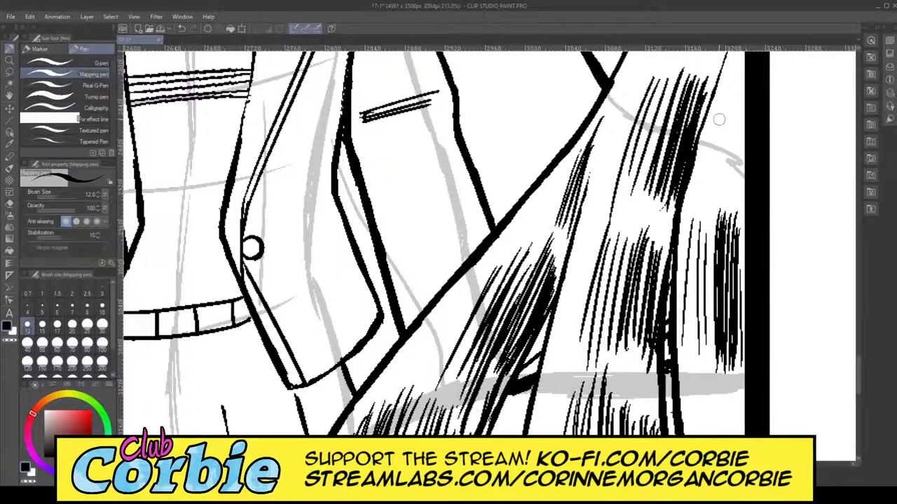
mouse_move(724, 106)
left_mouse_down()
mouse_move(709, 193)
mouse_move(716, 210)
left_mouse_up()
mouse_move(734, 98)
left_mouse_down()
mouse_move(717, 208)
mouse_move(729, 189)
left_mouse_up()
mouse_move(743, 94)
left_mouse_down()
mouse_move(731, 187)
mouse_move(742, 188)
left_mouse_up()
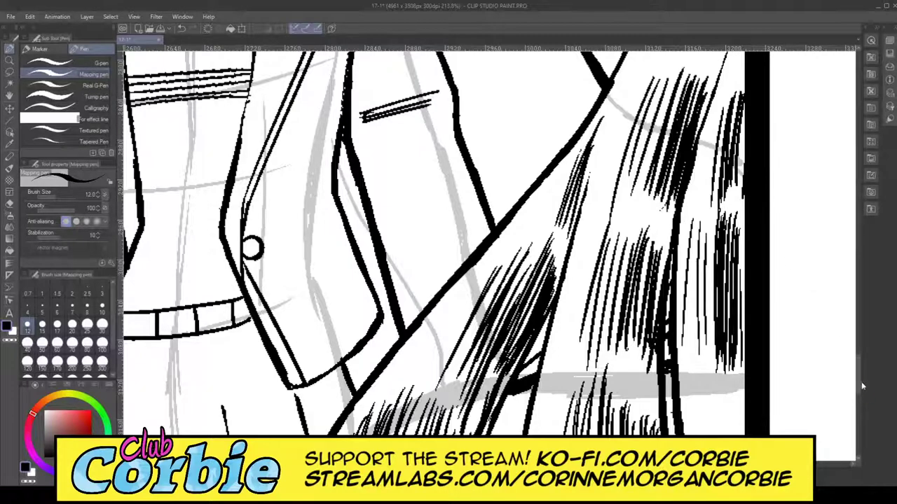
Step: Hatch the bottom end of the outer hair section beside the right panel border with long vertical strokes
left_click_drag(860, 391, 860, 402)
left_click_drag(698, 304, 719, 427)
left_click_drag(707, 278, 706, 413)
left_click_drag(717, 277, 719, 421)
mouse_move(734, 285)
left_mouse_down()
mouse_move(729, 433)
mouse_move(726, 350)
left_mouse_up()
mouse_move(742, 270)
left_mouse_down()
mouse_move(733, 418)
mouse_move(738, 402)
left_mouse_up()
left_click_drag(745, 294, 743, 420)
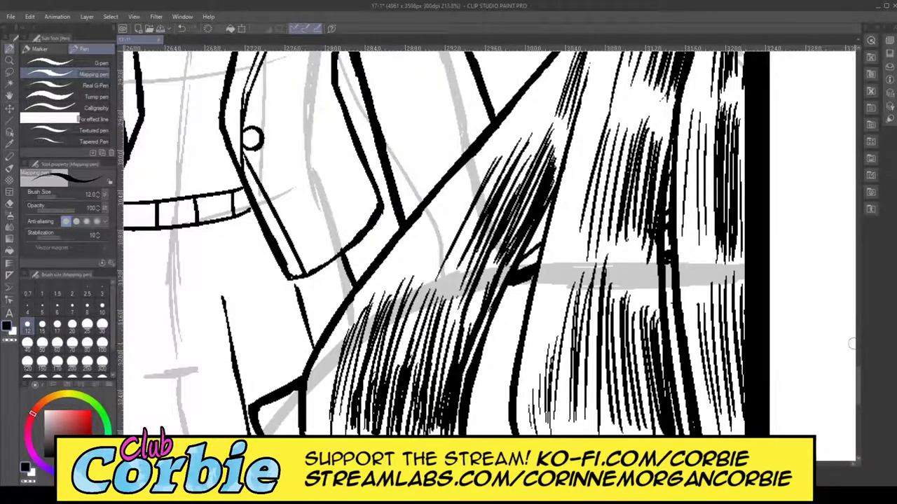
Step: Hatch the hair beside the neck with long slanted strokes against the right panel border
left_click_drag(858, 397, 858, 355)
left_click_drag(715, 175, 684, 387)
mouse_move(727, 198)
left_mouse_down()
mouse_move(700, 369)
mouse_move(702, 351)
left_mouse_up()
left_click_drag(736, 209, 713, 368)
left_click_drag(743, 229, 718, 366)
left_click_drag(743, 246, 722, 357)
left_click_drag(744, 254, 729, 368)
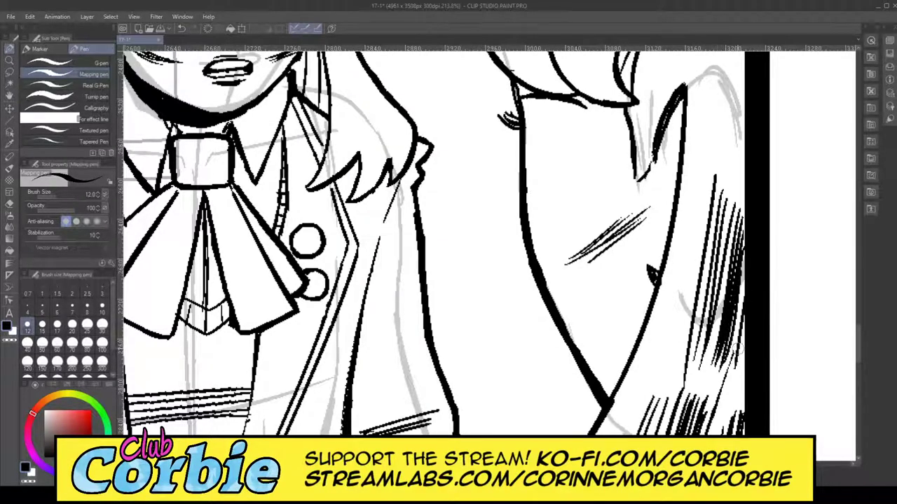
Step: Widen the hatching beside the neck toward the neck line and add long vertical strokes above it along the panel border
left_click_drag(744, 333, 704, 371)
left_click_drag(713, 193, 664, 384)
left_click_drag(694, 221, 660, 354)
left_click_drag(702, 225, 669, 357)
left_click_drag(693, 242, 674, 354)
left_click_drag(688, 305, 674, 347)
left_click_drag(723, 77, 719, 216)
left_click_drag(741, 97, 731, 224)
left_click_drag(745, 142, 740, 274)
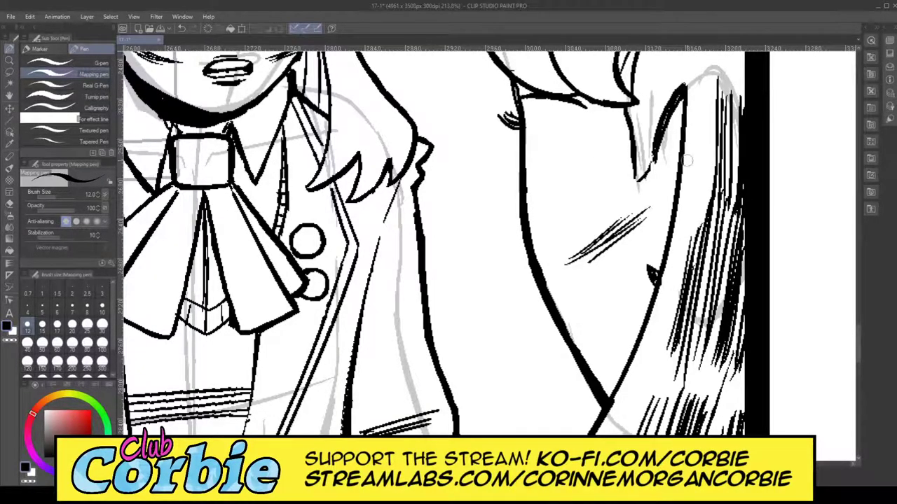
Step: Darken the edge of the middle hair section with overlapping strokes that bridge the highlight gap between its upper hatch bands
left_click(10, 62)
left_click_drag(420, 220, 288, 225)
scroll(491, 245, "up", 8)
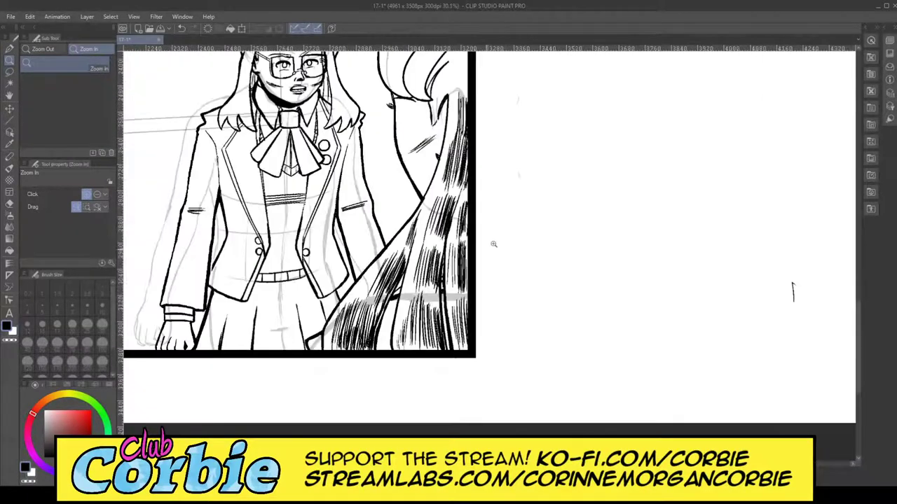
scroll(507, 235, "up", 2)
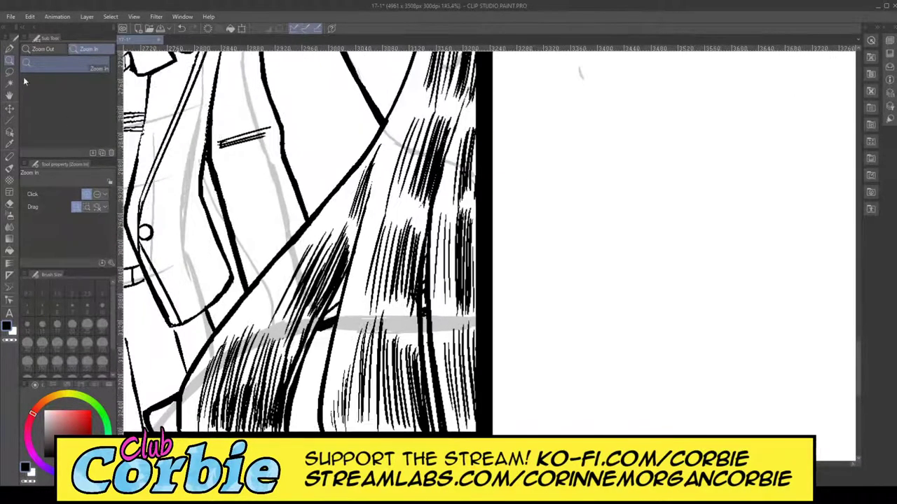
key("p")
left_click_drag(410, 163, 396, 239)
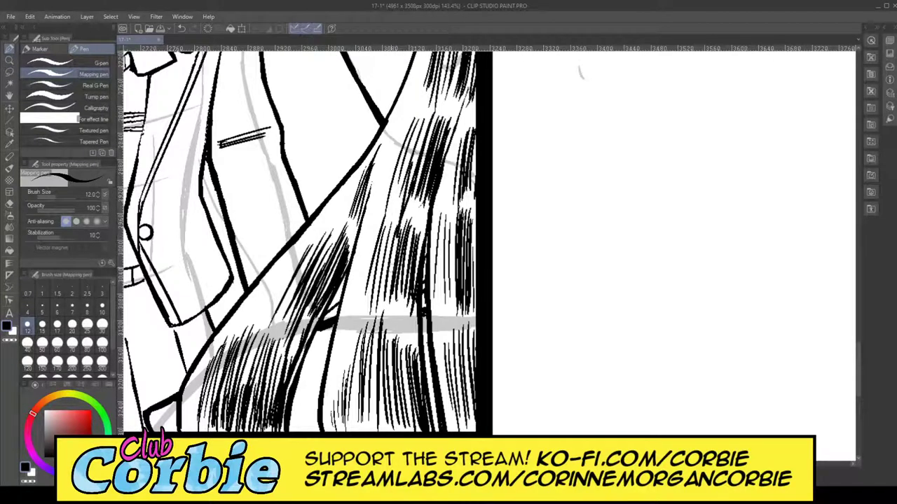
mouse_move(406, 193)
left_mouse_down()
mouse_move(393, 274)
mouse_move(397, 256)
left_mouse_up()
left_click_drag(427, 147, 406, 231)
left_click_drag(426, 181, 405, 271)
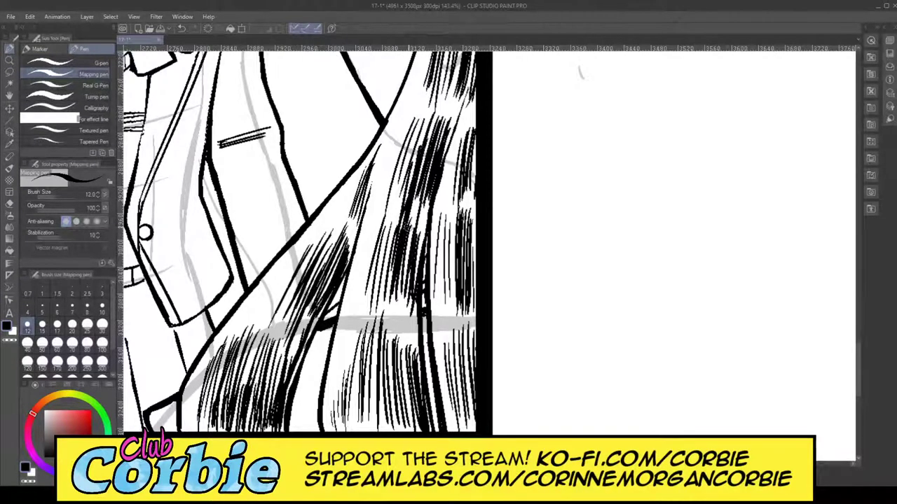
left_click_drag(420, 201, 405, 267)
left_click_drag(430, 158, 417, 252)
mouse_move(431, 192)
left_mouse_down()
mouse_move(410, 261)
mouse_move(424, 234)
left_mouse_up()
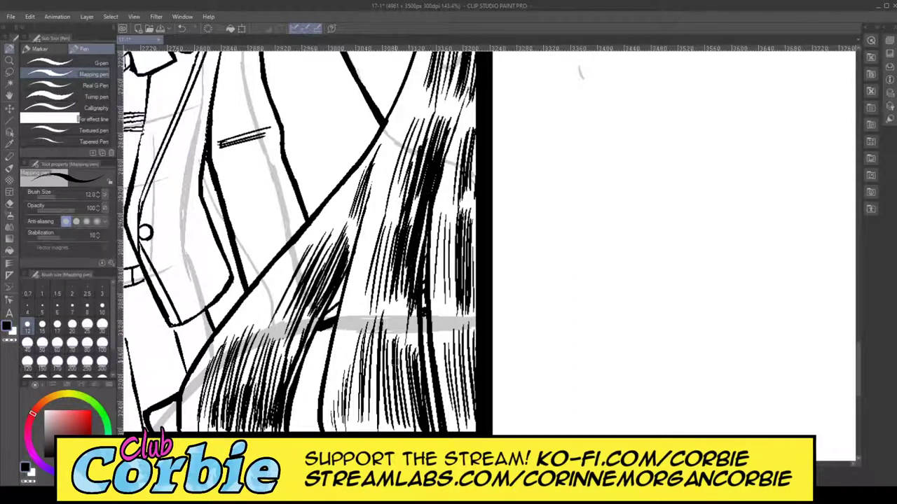
Step: Bridge the lower highlight gap of the middle hair section with dense vertical strokes beside the strand line
left_click_drag(398, 293, 410, 397)
left_click_drag(404, 250, 410, 346)
mouse_move(404, 305)
left_mouse_down()
mouse_move(407, 377)
mouse_move(410, 344)
mouse_move(414, 362)
left_mouse_up()
left_click_drag(414, 283, 422, 395)
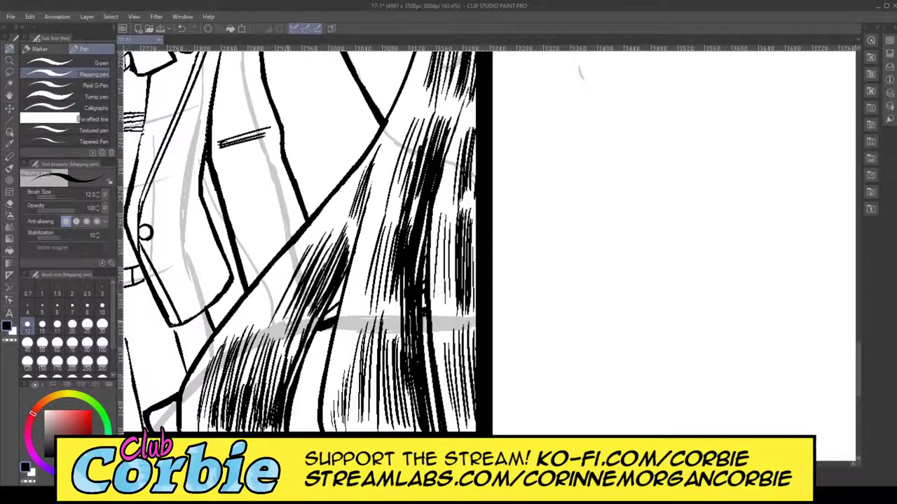
Step: Darken the hair section beside the shoulder line, joining its lower, middle and upper hatch patches along the strand line
mouse_move(292, 297)
left_mouse_down()
mouse_move(245, 392)
mouse_move(266, 408)
left_mouse_up()
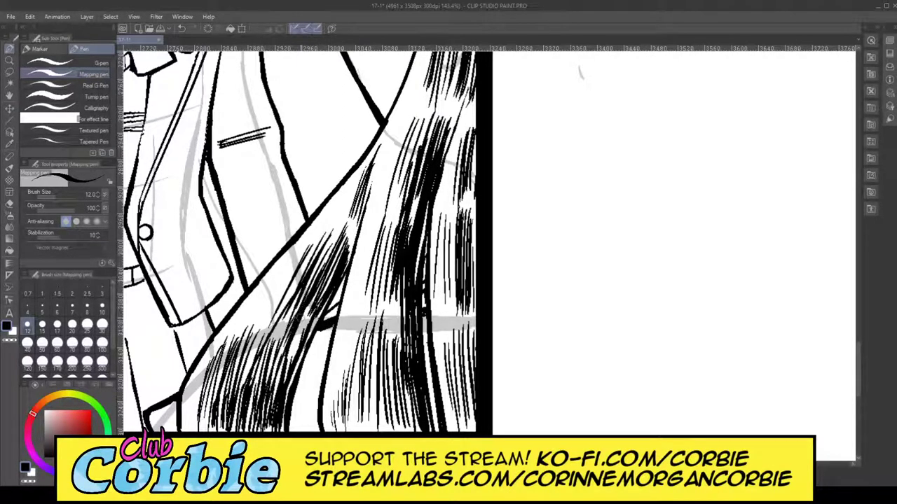
left_click_drag(310, 309, 278, 400)
left_click_drag(317, 287, 285, 383)
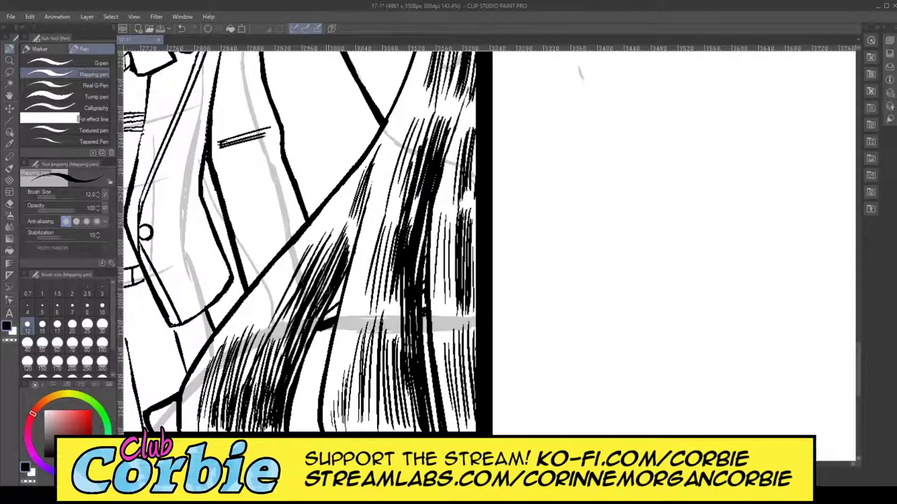
left_click_drag(327, 285, 292, 360)
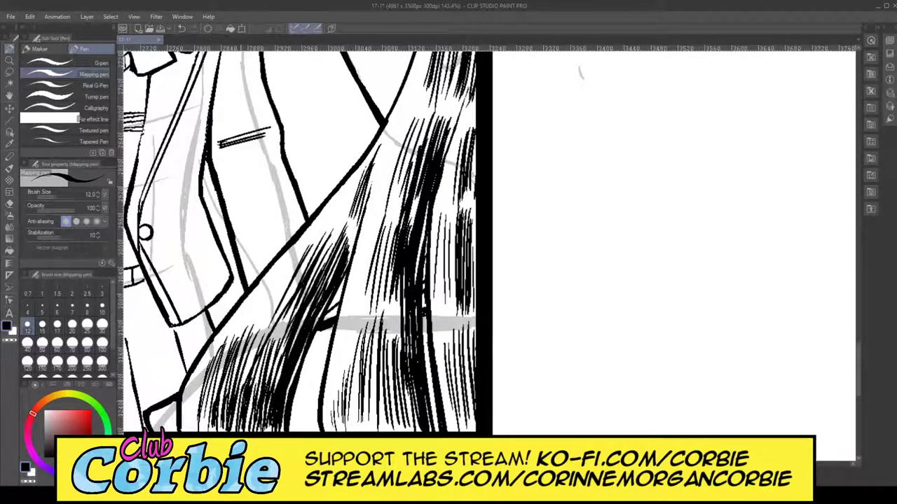
left_click_drag(360, 203, 341, 262)
left_click_drag(367, 178, 346, 251)
left_click_drag(361, 213, 339, 276)
Step: Darken the outer hair section along the right panel border with vertical strokes joining its hatch bands
left_click_drag(462, 251, 460, 343)
left_click_drag(464, 315, 469, 398)
left_click_drag(474, 249, 475, 378)
left_click_drag(473, 289, 474, 347)
left_click_drag(476, 250, 473, 358)
left_click_drag(466, 325, 469, 411)
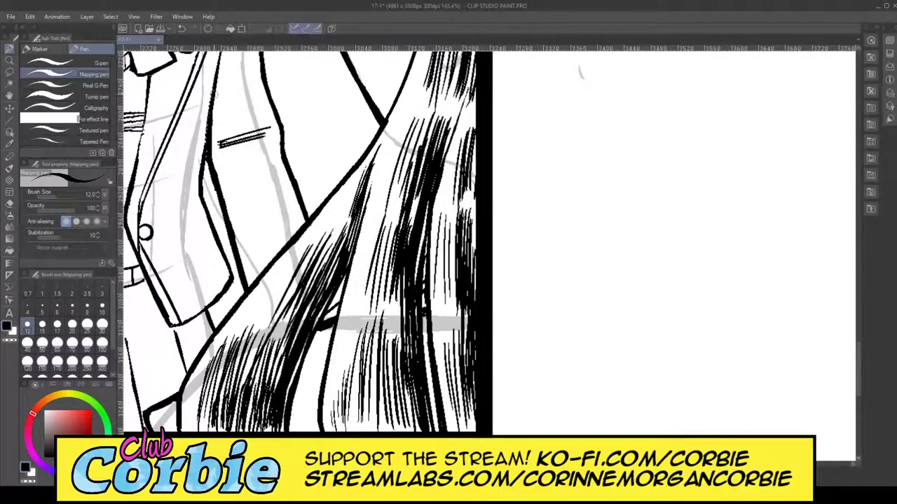
Step: Hatch the crown hair of the foreground figure inside the head outline with curved strokes fanning toward the first inner strand line
left_click(9, 61)
left_click_drag(294, 240, 140, 167)
left_click_drag(424, 221, 520, 303)
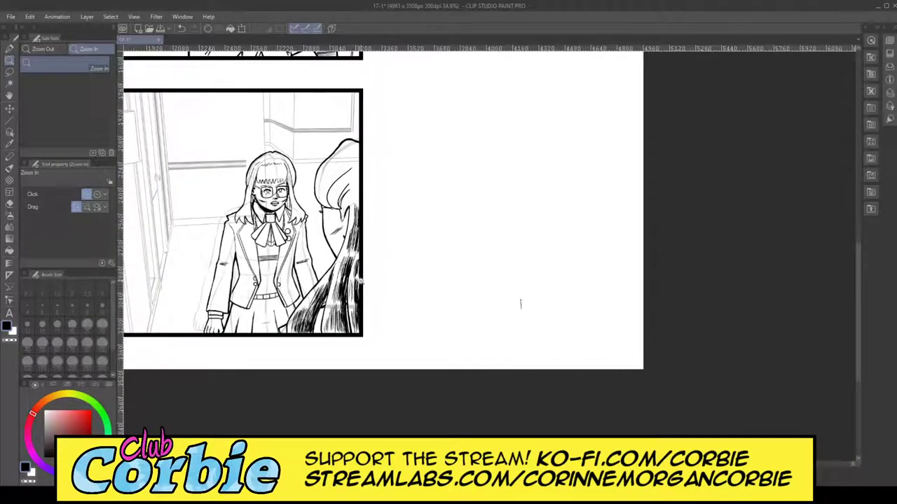
left_click_drag(351, 177, 445, 123)
left_click_drag(318, 188, 455, 116)
left_click(9, 50)
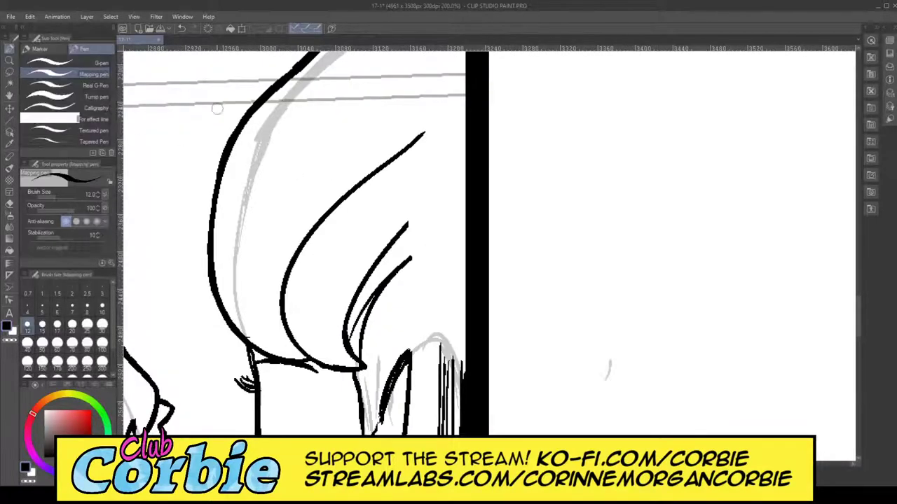
mouse_move(265, 131)
left_mouse_down()
mouse_move(234, 217)
mouse_move(249, 238)
mouse_move(252, 142)
mouse_move(244, 238)
left_mouse_up()
left_click_drag(286, 109, 248, 237)
left_click_drag(266, 118, 237, 231)
mouse_move(291, 123)
left_mouse_down()
mouse_move(245, 217)
mouse_move(252, 224)
left_mouse_up()
left_click_drag(315, 103, 260, 234)
left_click_drag(308, 116, 263, 210)
left_click_drag(305, 133, 252, 238)
mouse_move(312, 126)
left_mouse_down()
mouse_move(270, 239)
mouse_move(284, 206)
left_mouse_up()
left_click_drag(340, 116, 280, 221)
left_click_drag(316, 146, 279, 210)
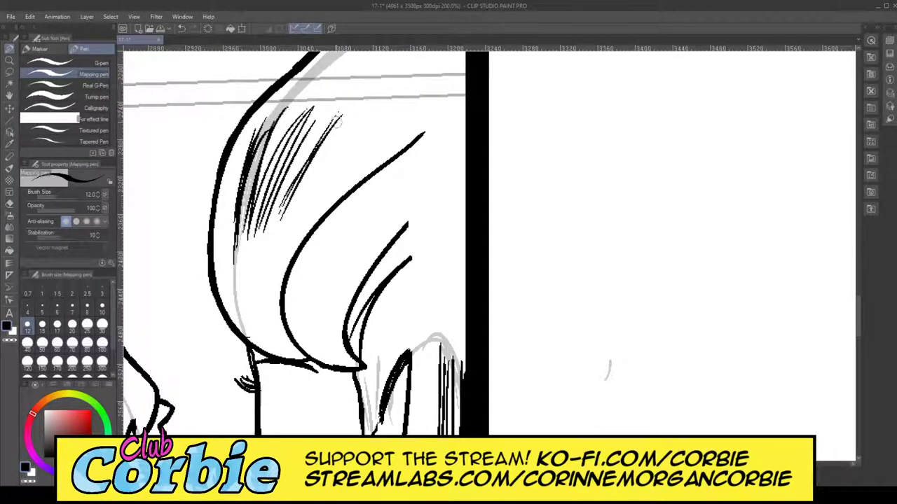
Step: Continue the crown hatching toward the inner strand line with denser diagonal strokes
left_click_drag(342, 115, 329, 129)
left_click_drag(305, 166, 277, 217)
left_click_drag(316, 136, 289, 177)
left_click_drag(346, 132, 289, 213)
left_click_drag(356, 127, 286, 211)
left_click_drag(360, 115, 349, 125)
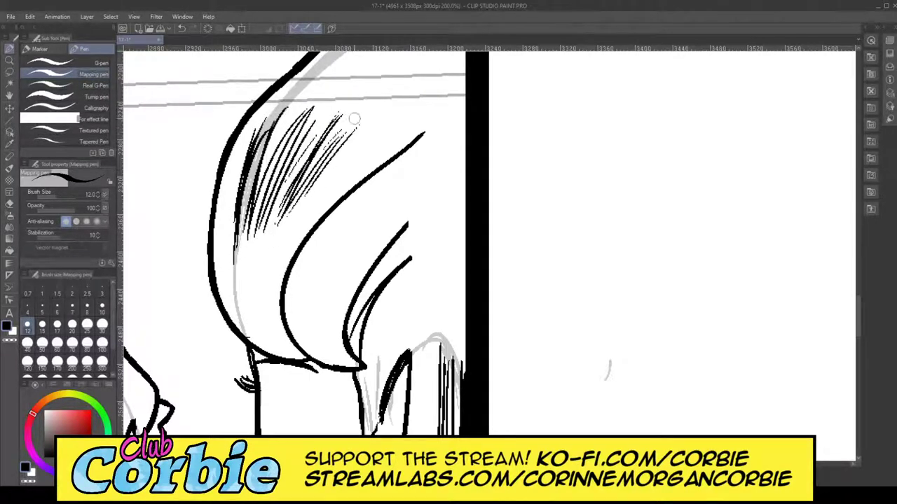
left_click_drag(334, 155, 323, 167)
left_click_drag(316, 178, 275, 234)
Step: Complete the crown hatch band up to the inner strand line with long diagonal strokes, densest along that line
left_click_drag(371, 131, 327, 181)
left_click_drag(353, 150, 294, 231)
left_click_drag(375, 140, 317, 207)
left_click_drag(392, 118, 373, 142)
left_click_drag(344, 180, 289, 241)
left_click_drag(403, 123, 304, 224)
left_click_drag(353, 175, 318, 209)
left_click_drag(409, 126, 330, 203)
left_click_drag(333, 202, 302, 229)
left_click_drag(407, 133, 328, 194)
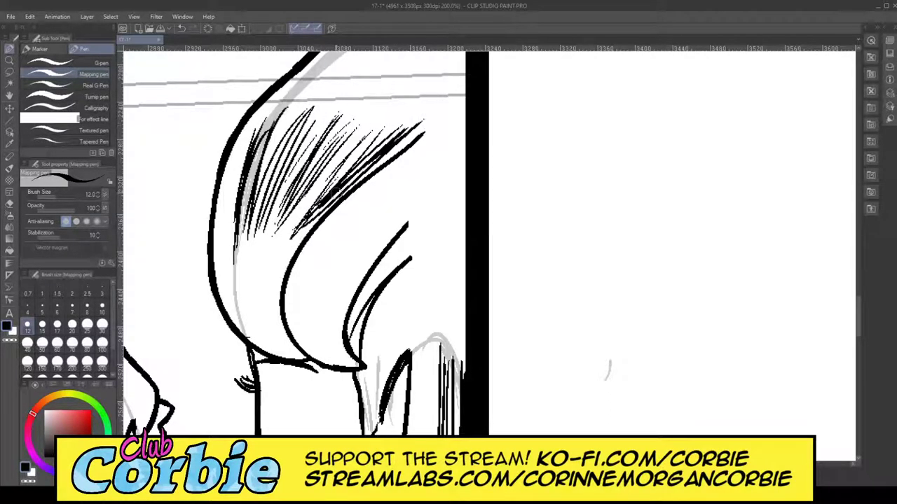
Step: Extend the crown hatching along the first inner strand line and start a lower hatch band beneath its highlight with curved strokes
left_click_drag(439, 117, 396, 147)
left_click_drag(377, 159, 313, 201)
mouse_move(265, 247)
left_mouse_down()
mouse_move(250, 329)
mouse_move(240, 328)
left_mouse_up()
left_click_drag(238, 271, 229, 316)
mouse_move(248, 255)
left_mouse_down()
mouse_move(235, 328)
mouse_move(240, 294)
left_mouse_up()
mouse_move(269, 231)
left_mouse_down()
mouse_move(249, 328)
mouse_move(260, 266)
left_mouse_up()
mouse_move(270, 257)
left_mouse_down()
mouse_move(252, 318)
mouse_move(260, 318)
left_mouse_up()
left_click_drag(285, 248, 266, 332)
Step: Darken the lower end of the outer hair section with dense strokes curving down to the hair's bottom edge
left_click_drag(278, 254, 271, 334)
left_click_drag(272, 275, 280, 327)
left_click_drag(269, 287, 285, 340)
left_click_drag(262, 310, 283, 353)
left_click_drag(254, 302, 276, 345)
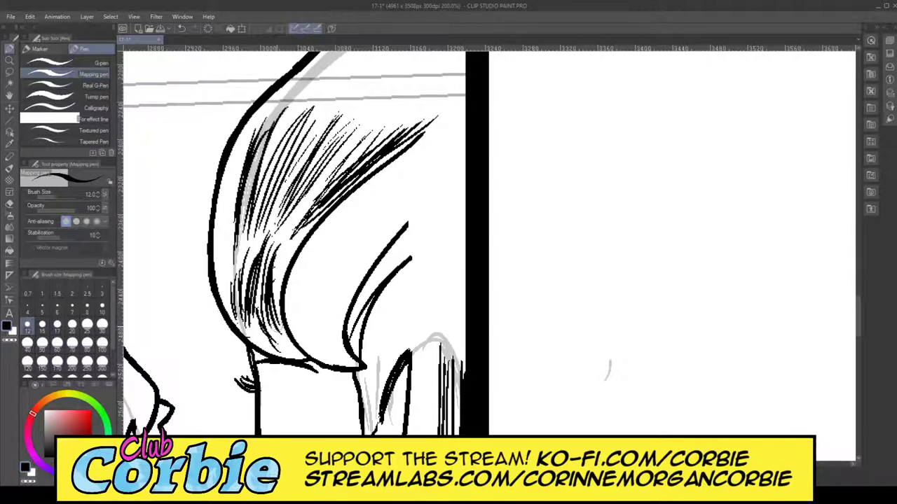
left_click_drag(280, 310, 255, 343)
left_click_drag(263, 337, 273, 357)
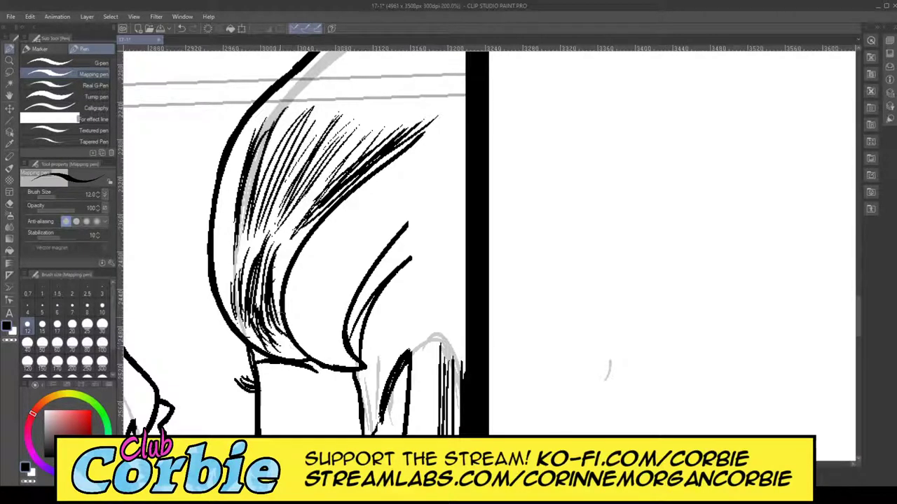
left_click_drag(274, 313, 300, 355)
left_click_drag(271, 319, 305, 357)
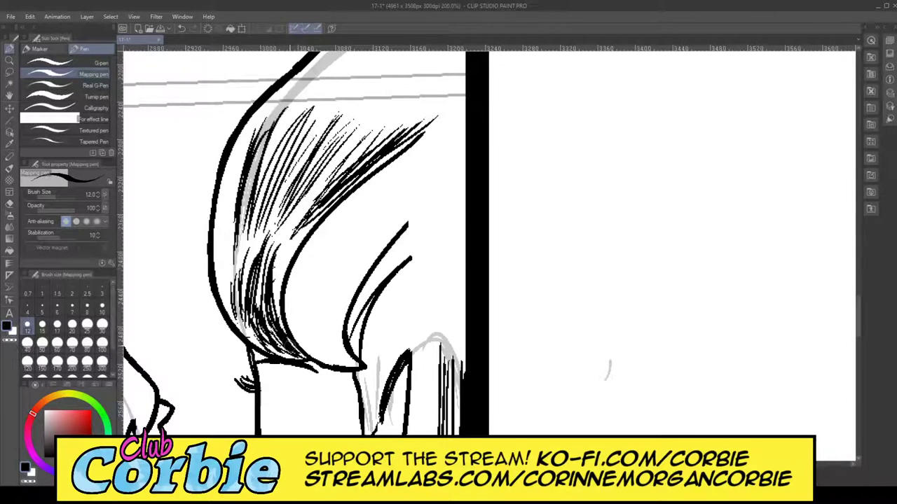
left_click_drag(289, 266, 273, 346)
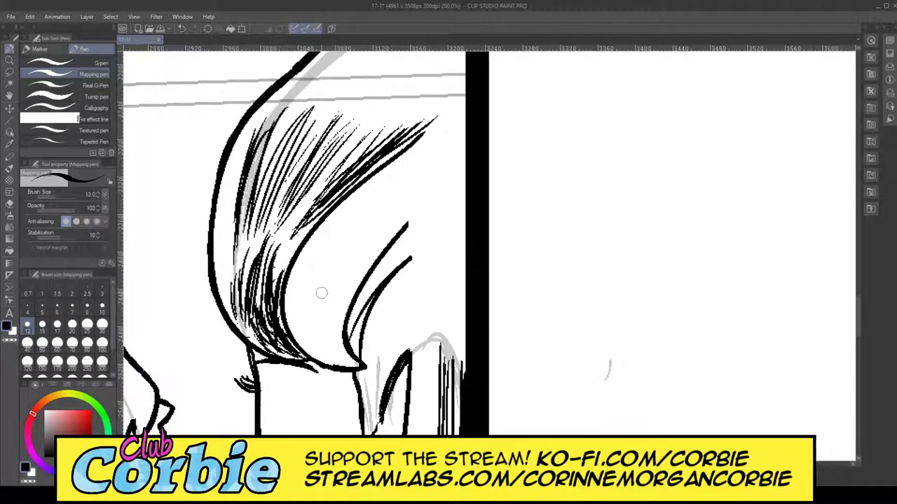
Step: Hatch the bottom of the second hair section with short curved strokes beside the second strand line
mouse_move(321, 277)
left_mouse_down()
mouse_move(309, 338)
mouse_move(327, 334)
mouse_move(328, 343)
left_mouse_up()
mouse_move(343, 285)
left_mouse_down()
mouse_move(334, 344)
mouse_move(340, 334)
left_mouse_up()
left_click_drag(343, 293, 335, 349)
left_click_drag(340, 322, 345, 353)
Step: Hatch the upper part of the second hair section with long diagonal strokes above the second strand line
left_click_drag(436, 180, 370, 248)
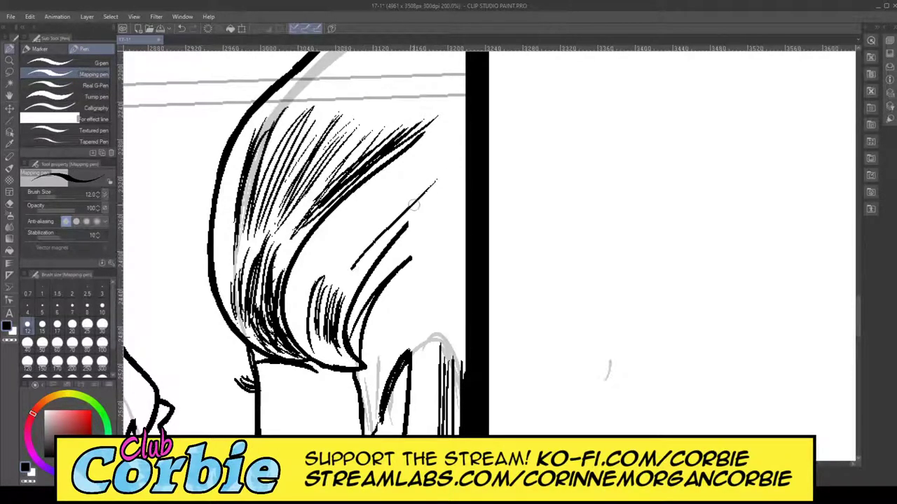
left_click_drag(412, 208, 351, 290)
mouse_move(434, 170)
left_mouse_down()
mouse_move(346, 280)
mouse_move(340, 270)
left_mouse_up()
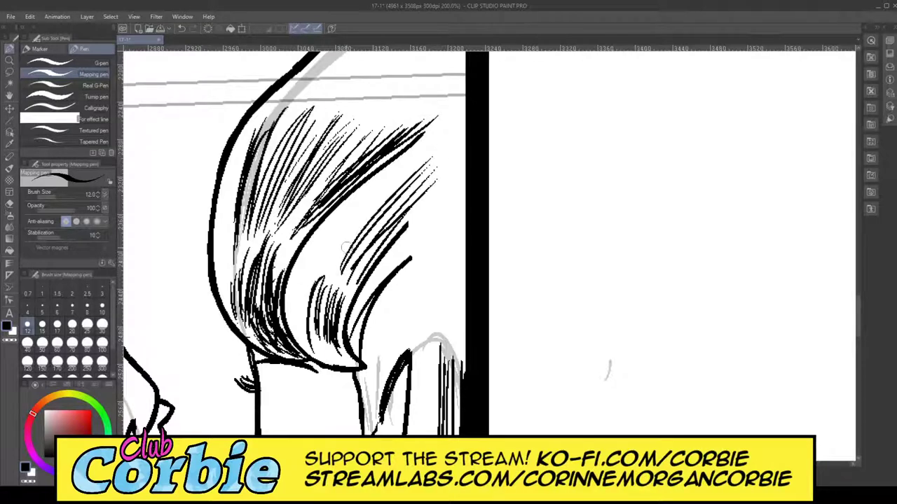
left_click_drag(433, 149, 345, 243)
left_click_drag(429, 133, 359, 212)
left_click_drag(434, 171, 350, 283)
left_click_drag(420, 200, 346, 299)
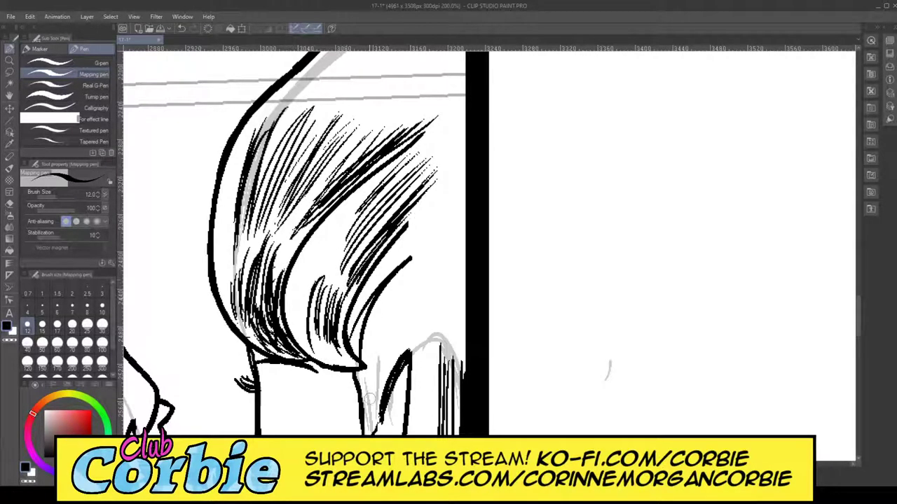
Step: Hatch the pointed lock beside the face and add diagonal strokes above it beneath the third strand line
left_click_drag(376, 363, 366, 430)
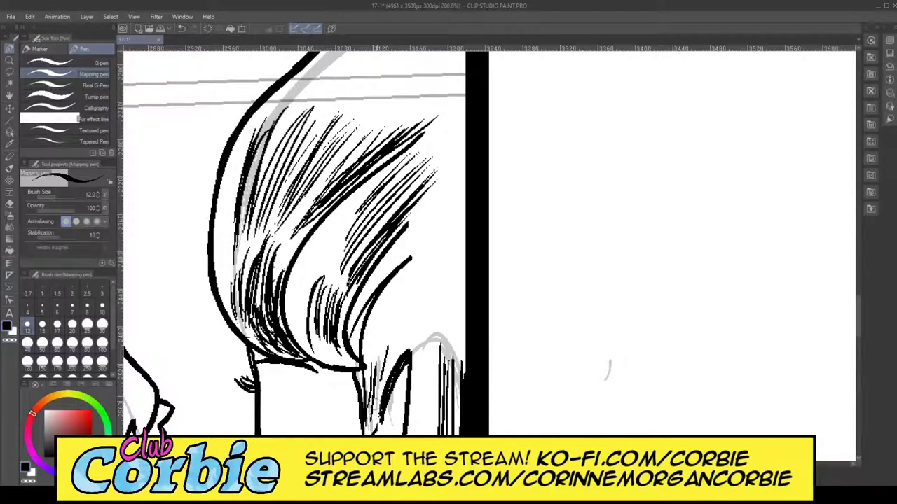
left_click_drag(390, 346, 372, 412)
left_click_drag(449, 266, 389, 376)
mouse_move(424, 277)
left_mouse_down()
mouse_move(372, 360)
mouse_move(372, 349)
left_mouse_up()
left_click_drag(438, 251, 367, 342)
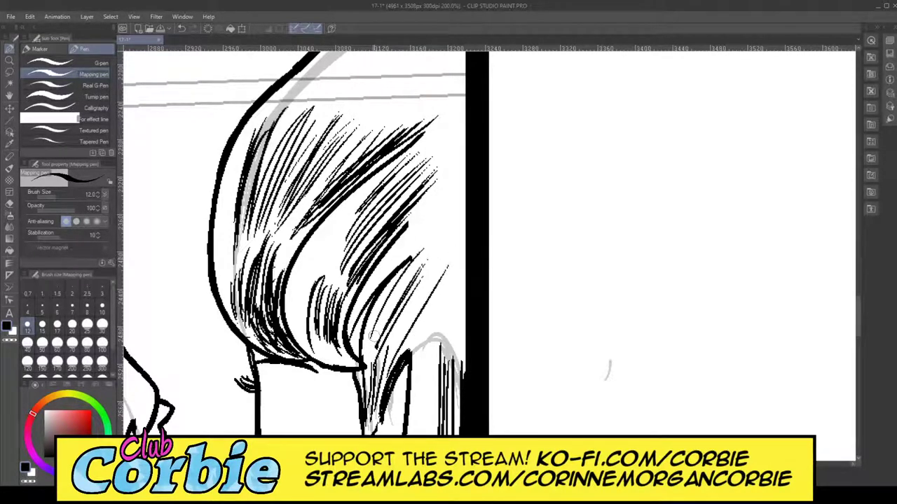
left_click_drag(447, 225, 369, 343)
left_click_drag(405, 281, 381, 314)
Step: Darken the hair between the second strand line and the right panel border with long overlapping diagonal strokes
mouse_move(448, 227)
left_mouse_down()
mouse_move(385, 278)
mouse_move(347, 329)
left_mouse_up()
left_click_drag(457, 186, 353, 320)
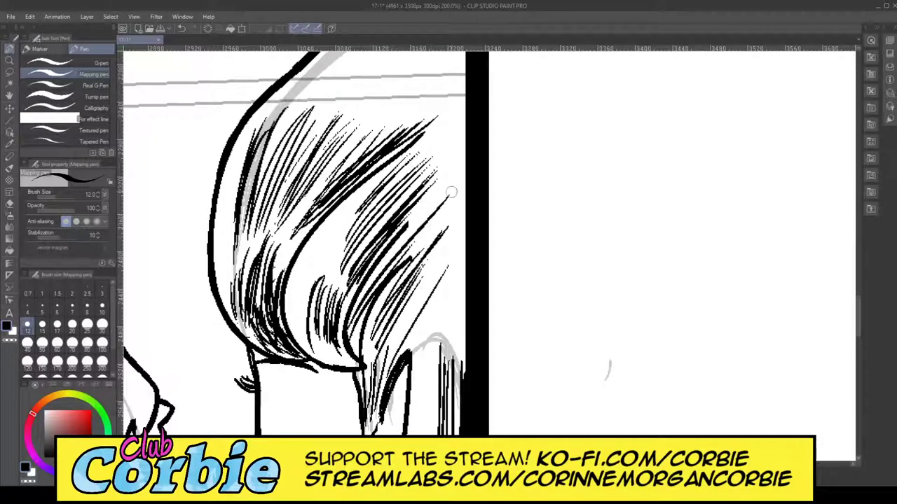
left_click_drag(435, 211, 372, 286)
left_click_drag(452, 174, 367, 282)
left_click_drag(462, 158, 418, 201)
mouse_move(467, 138)
left_mouse_down()
mouse_move(401, 223)
mouse_move(385, 220)
left_mouse_up()
left_click_drag(437, 157, 380, 224)
left_click_drag(451, 135, 396, 186)
left_click_drag(457, 119, 387, 194)
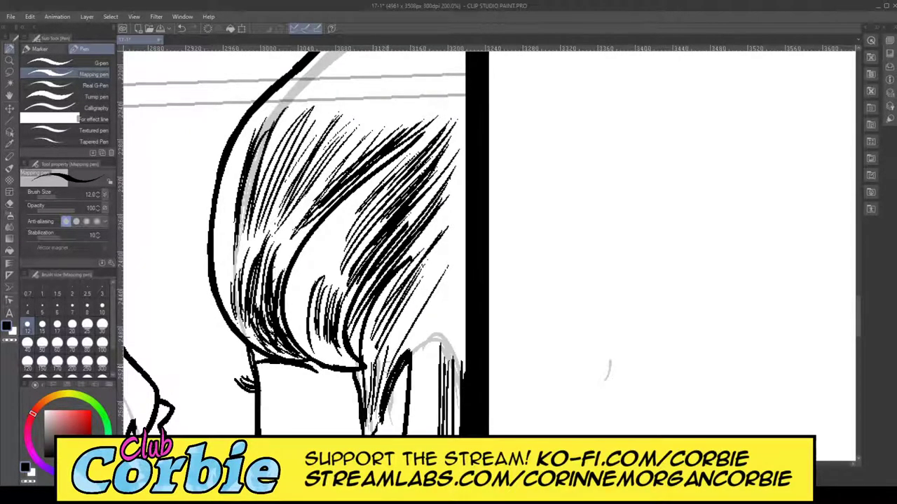
Step: Hatch the strands beside the narrow front lock with steep strokes running down into the long hair
left_click_drag(445, 262, 394, 354)
mouse_move(421, 288)
left_mouse_down()
mouse_move(389, 344)
mouse_move(415, 425)
left_mouse_up()
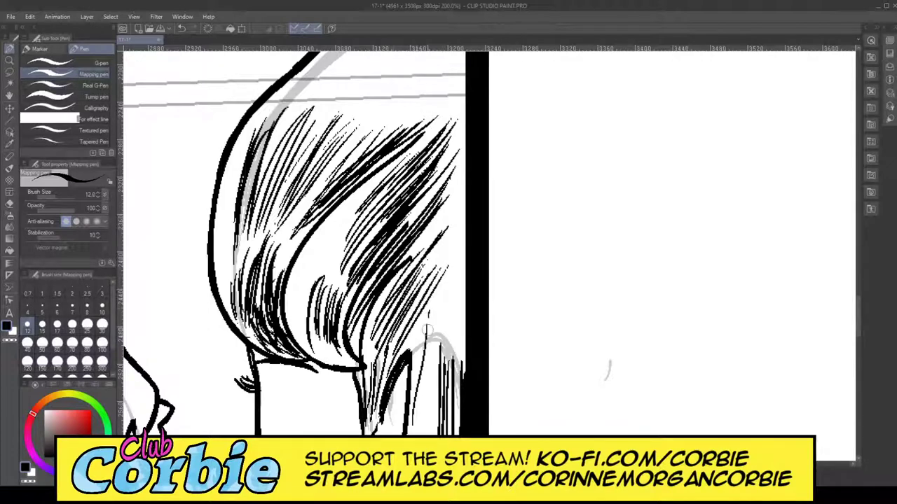
left_click_drag(431, 320, 418, 434)
left_click_drag(429, 357, 415, 418)
mouse_move(429, 297)
left_mouse_down()
mouse_move(407, 387)
mouse_move(408, 364)
left_mouse_up()
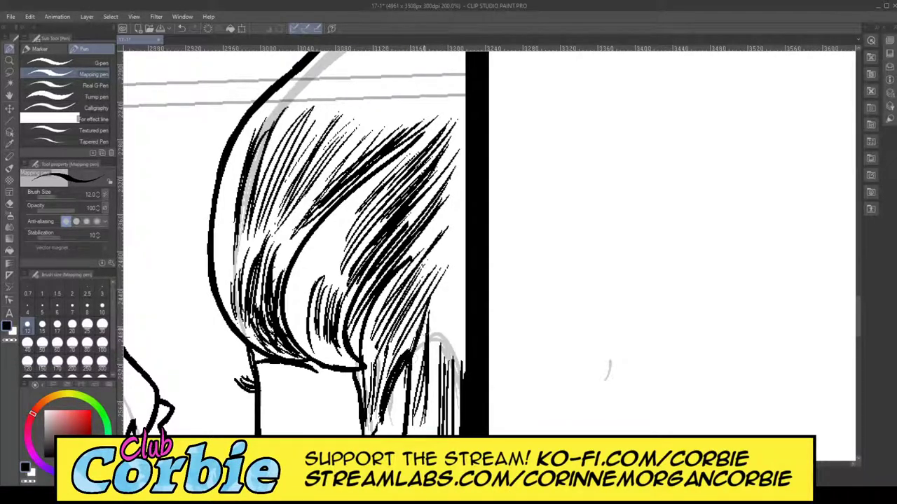
Step: Join the crown hair to the long hair along the right panel border with steep strokes over the sketched curve
left_click_drag(442, 264, 410, 364)
left_click_drag(455, 242, 421, 342)
mouse_move(452, 262)
left_mouse_down()
mouse_move(419, 359)
mouse_move(431, 369)
mouse_move(430, 357)
mouse_move(424, 372)
left_mouse_up()
mouse_move(465, 277)
left_mouse_down()
mouse_move(431, 363)
mouse_move(442, 359)
left_mouse_up()
mouse_move(468, 287)
left_mouse_down()
mouse_move(440, 368)
mouse_move(456, 393)
left_mouse_up()
left_click_drag(465, 330, 457, 390)
left_click_drag(465, 233, 433, 298)
left_click_drag(464, 208, 435, 279)
left_click_drag(445, 285, 420, 304)
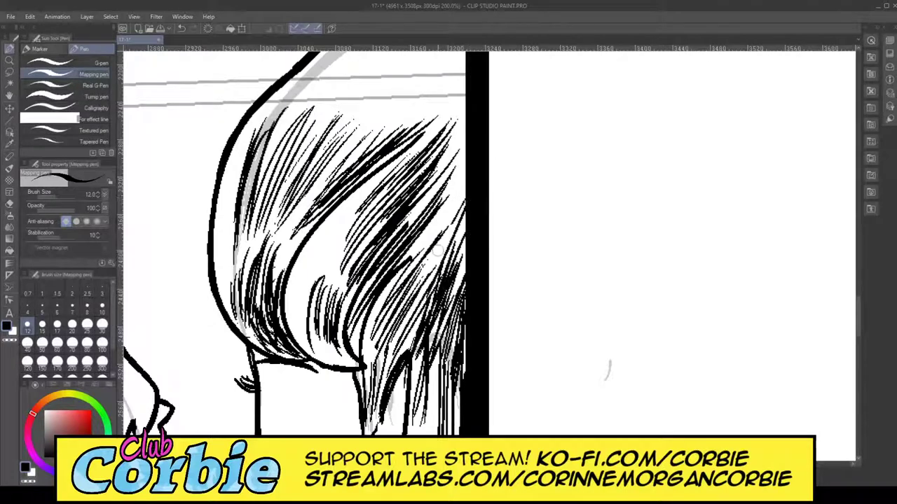
Step: Fill the white gap between the diagonal hatch bands near the right panel border with further diagonal strokes
left_click_drag(462, 199, 425, 278)
mouse_move(468, 197)
left_mouse_down()
mouse_move(405, 303)
mouse_move(413, 298)
left_mouse_up()
left_click_drag(440, 240, 405, 285)
left_click_drag(455, 207, 408, 280)
left_click_drag(422, 268, 397, 298)
left_click_drag(464, 186, 410, 257)
left_click_drag(462, 180, 393, 270)
Step: Extend the second section's lower hatch band toward the first inner strand line with short curved strokes
left_click_drag(314, 271, 288, 341)
left_click_drag(308, 279, 294, 318)
left_click_drag(308, 330, 296, 355)
left_click_drag(309, 276, 290, 335)
left_click_drag(309, 296, 301, 337)
mouse_move(319, 292)
left_mouse_down()
mouse_move(305, 314)
mouse_move(330, 357)
mouse_move(323, 314)
left_mouse_up()
Step: Join the second section's upper and lower hatch bands with long curved strokes, leaving a highlight beside the first strand line
mouse_move(390, 192)
left_mouse_down()
mouse_move(352, 243)
mouse_move(362, 216)
left_mouse_up()
left_click_drag(363, 214, 338, 260)
left_click_drag(337, 265, 326, 296)
left_click_drag(374, 204, 321, 292)
mouse_move(390, 191)
left_mouse_down()
mouse_move(337, 245)
mouse_move(316, 319)
left_mouse_up()
left_click_drag(389, 213, 325, 311)
left_click_drag(370, 234, 334, 310)
mouse_move(362, 244)
left_mouse_down()
mouse_move(326, 302)
mouse_move(312, 350)
left_mouse_up()
left_click_drag(341, 324, 324, 360)
left_click_drag(371, 323, 362, 335)
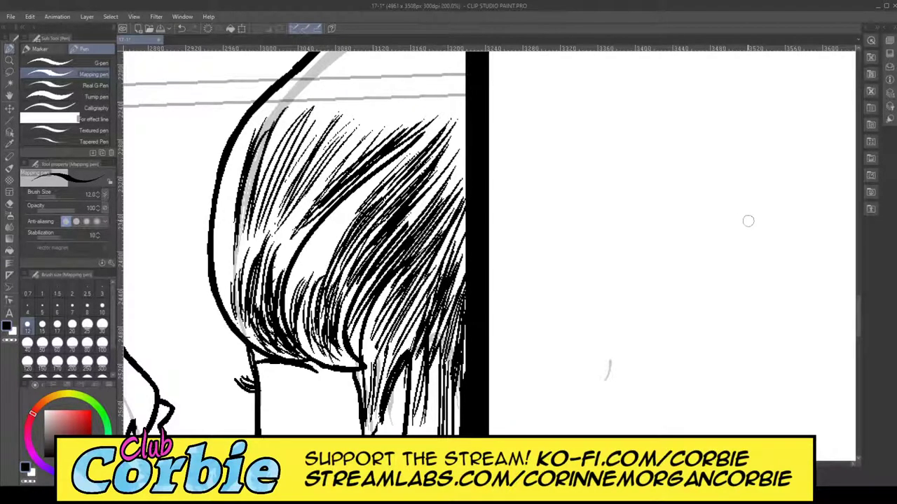
Step: Hatch the upper crown above the existing band with long diagonal strokes starting near the right panel border
left_click_drag(857, 323, 859, 309)
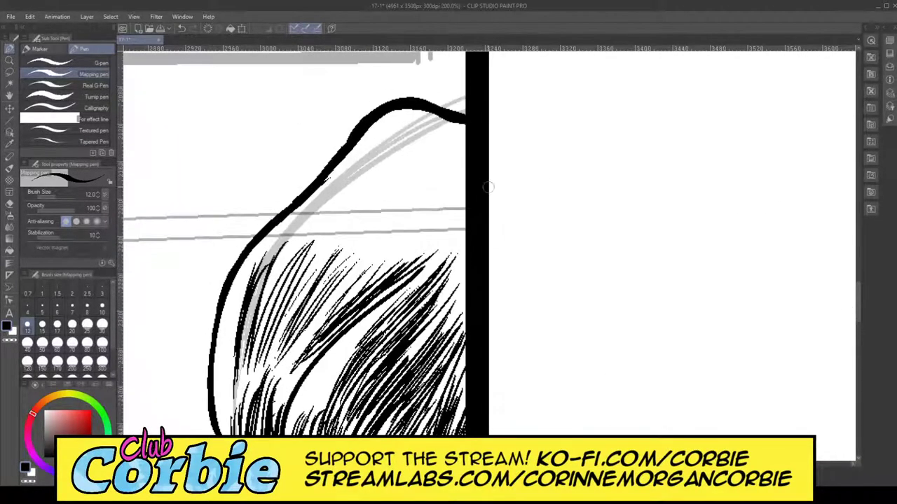
left_click_drag(459, 206, 387, 263)
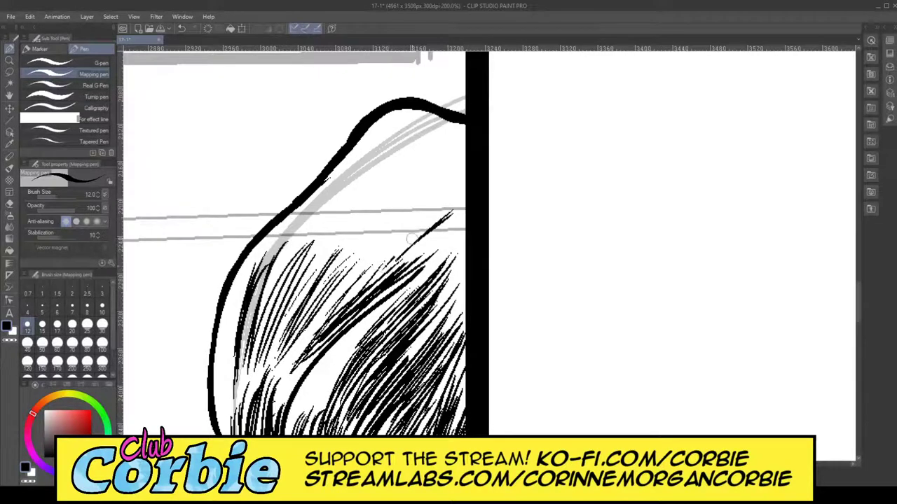
mouse_move(469, 179)
left_mouse_down()
mouse_move(382, 266)
mouse_move(372, 259)
mouse_move(352, 268)
left_mouse_up()
left_click_drag(440, 172, 318, 283)
mouse_move(427, 153)
left_mouse_down()
mouse_move(303, 276)
mouse_move(326, 246)
mouse_move(320, 237)
left_mouse_up()
Step: Continue the upper crown hatching along the inside of the head outline toward its peak with slanted strokes
mouse_move(374, 171)
left_mouse_down()
mouse_move(312, 249)
mouse_move(300, 246)
left_mouse_up()
left_click_drag(344, 190, 279, 262)
left_click_drag(320, 208, 281, 253)
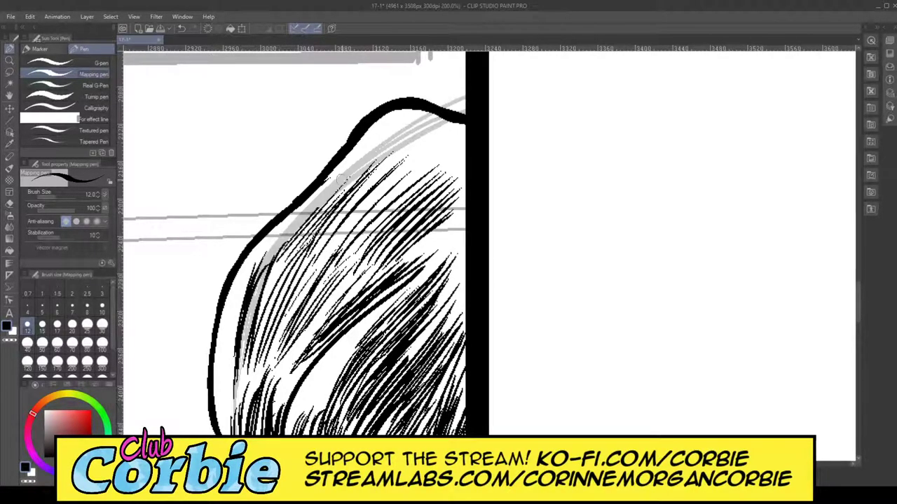
left_click_drag(345, 176, 300, 232)
left_click_drag(386, 136, 344, 178)
left_click_drag(418, 110, 349, 172)
Step: Connect the upper crown hatching to the bands below and darken the hair along the right panel border
left_click_drag(424, 212, 366, 269)
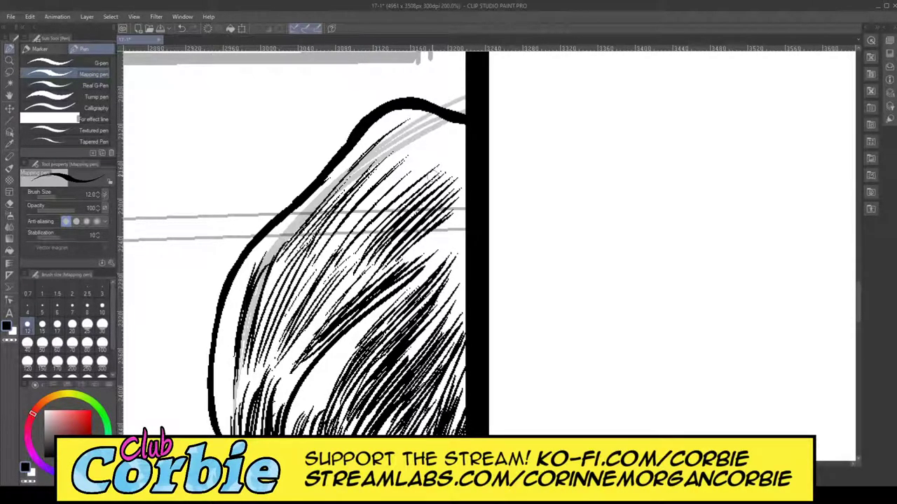
left_click_drag(404, 222, 344, 300)
left_click_drag(429, 208, 369, 284)
mouse_move(460, 180)
left_mouse_down()
mouse_move(389, 272)
mouse_move(408, 264)
mouse_move(412, 290)
left_mouse_up()
left_click_drag(459, 208, 401, 363)
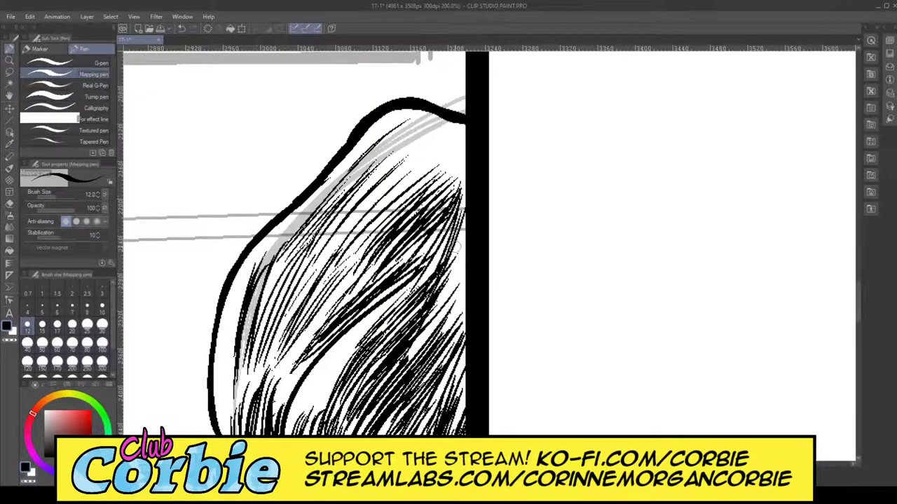
left_click_drag(462, 226, 414, 336)
left_click_drag(464, 246, 413, 357)
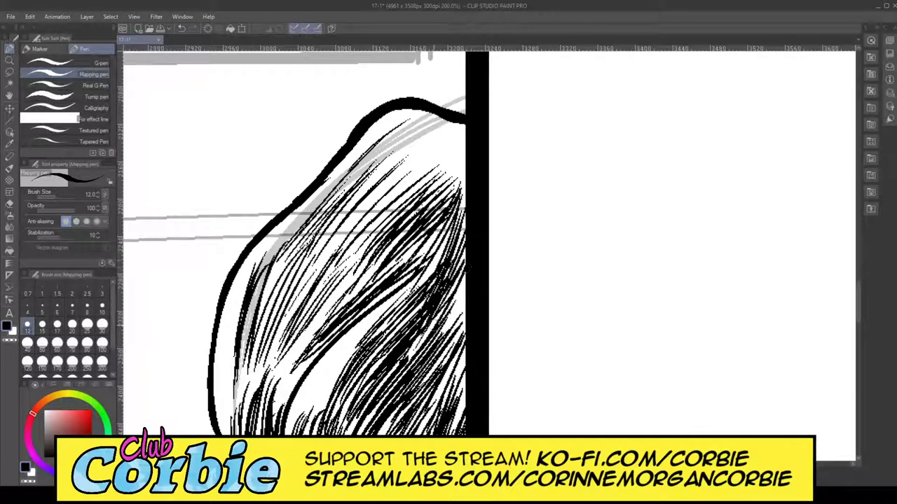
left_click_drag(467, 274, 430, 340)
mouse_move(463, 290)
left_mouse_down()
mouse_move(428, 370)
mouse_move(440, 363)
left_mouse_up()
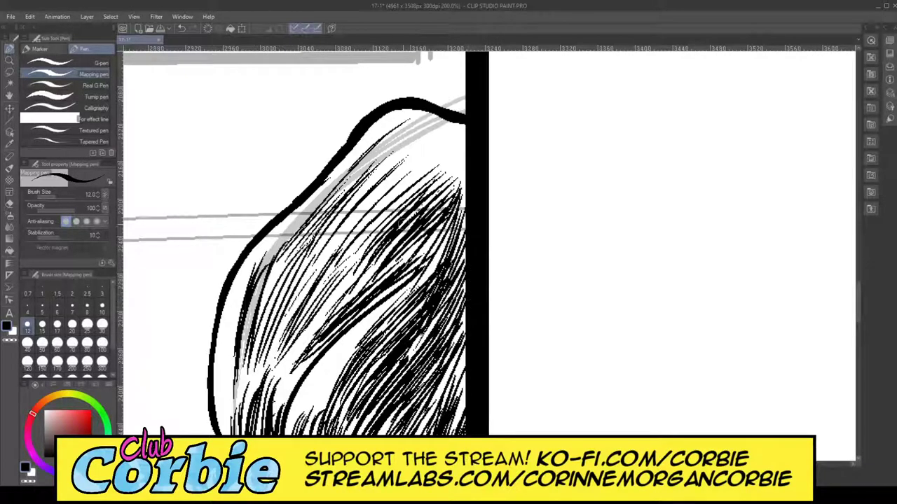
Step: Fill in the crown beneath the head outline's peak and along its sloping side with finer diagonal strokes
mouse_move(457, 147)
left_mouse_down()
mouse_move(414, 199)
mouse_move(381, 217)
mouse_move(380, 199)
left_mouse_up()
left_click_drag(436, 133, 372, 196)
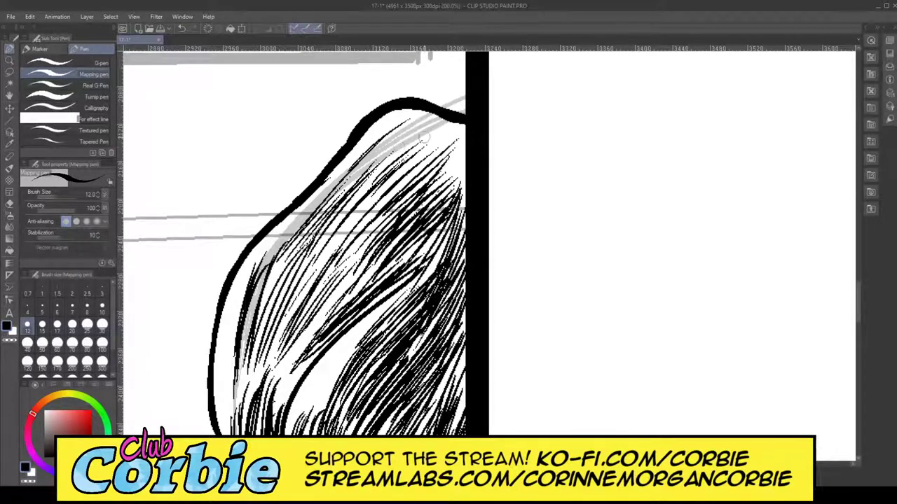
left_click_drag(405, 142, 361, 183)
mouse_move(413, 118)
left_mouse_down()
mouse_move(363, 162)
mouse_move(384, 131)
left_mouse_up()
left_click_drag(327, 192, 262, 260)
left_click_drag(353, 160, 266, 262)
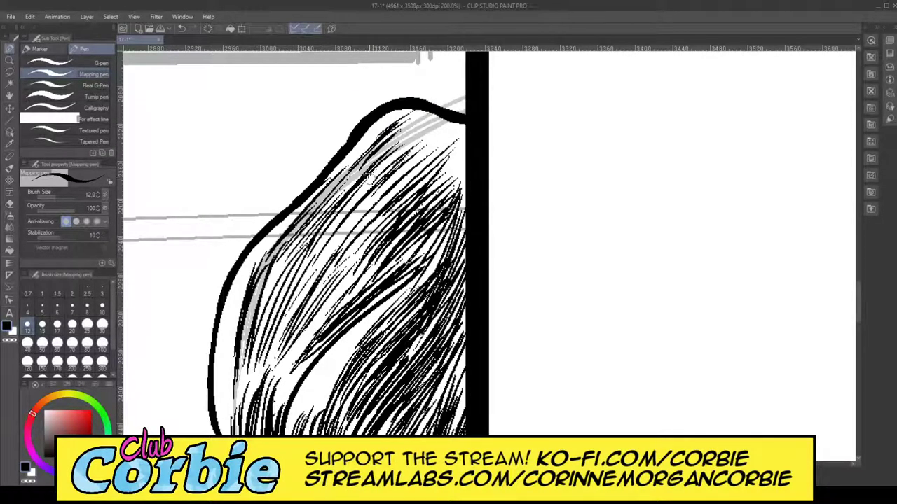
mouse_move(418, 129)
left_mouse_down()
mouse_move(364, 184)
mouse_move(379, 158)
left_mouse_up()
left_click_drag(433, 121, 380, 159)
left_click_drag(449, 134, 392, 193)
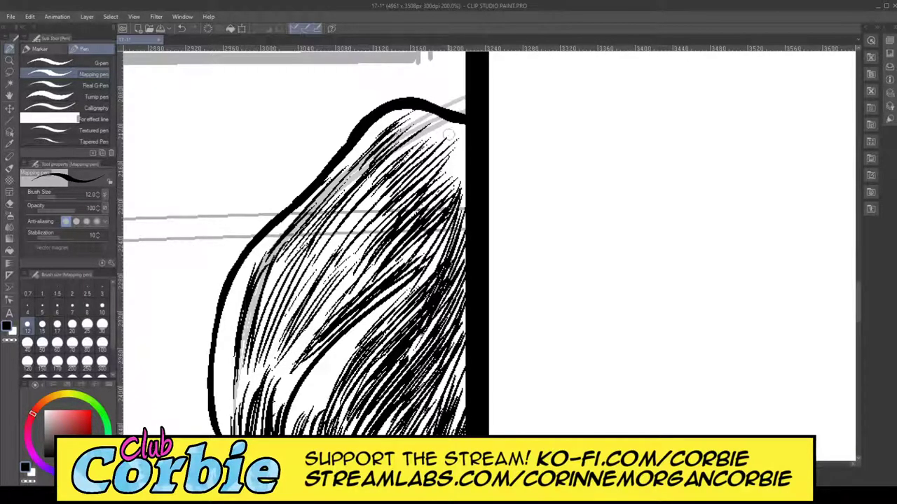
Step: Darken the top of the crown beside the right panel border with dense strokes reaching up toward the head outline
mouse_move(453, 149)
left_mouse_down()
mouse_move(407, 196)
mouse_move(434, 190)
mouse_move(424, 216)
mouse_move(447, 223)
left_mouse_up()
left_click_drag(460, 135, 423, 198)
left_click_drag(465, 156, 435, 197)
left_click_drag(455, 138, 416, 181)
left_click_drag(440, 152, 396, 198)
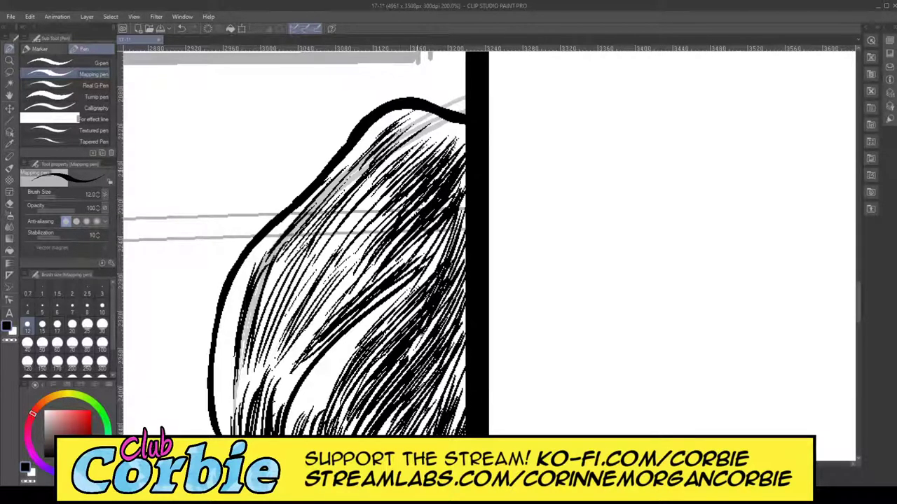
mouse_move(453, 131)
left_mouse_down()
mouse_move(405, 183)
mouse_move(406, 166)
mouse_move(386, 173)
left_mouse_up()
left_click_drag(456, 142, 425, 175)
left_click_drag(464, 128, 430, 210)
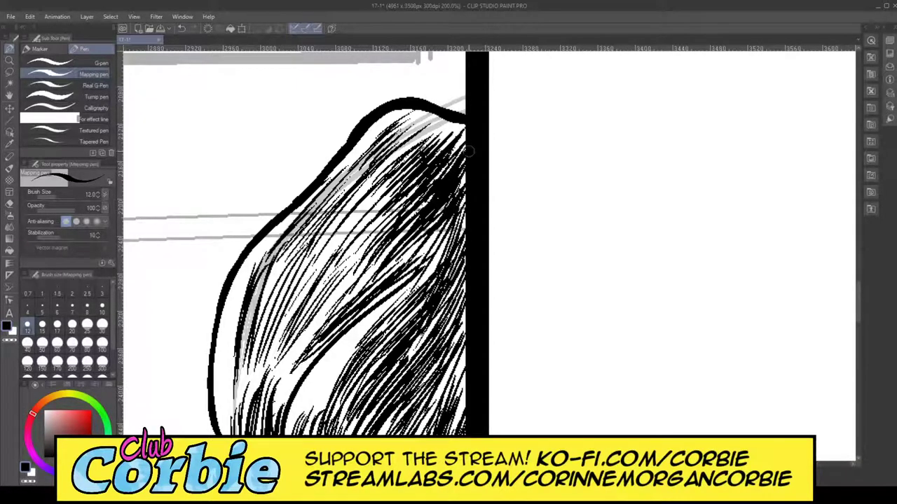
Step: Review the inked foreground figure in the fourth panel and the whole four-panel page at different zoom levels
left_click(9, 73)
left_click(9, 61)
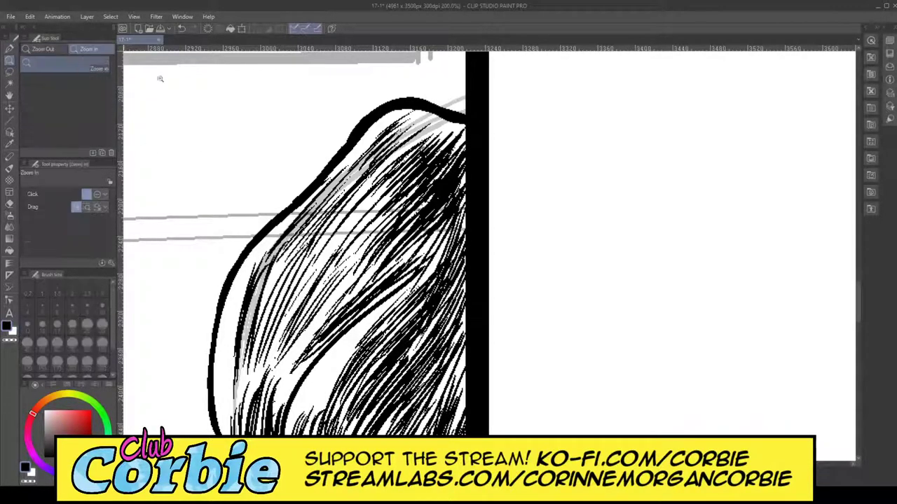
mouse_move(349, 142)
left_mouse_down()
mouse_move(263, 209)
mouse_move(347, 165)
mouse_move(371, 205)
left_mouse_up()
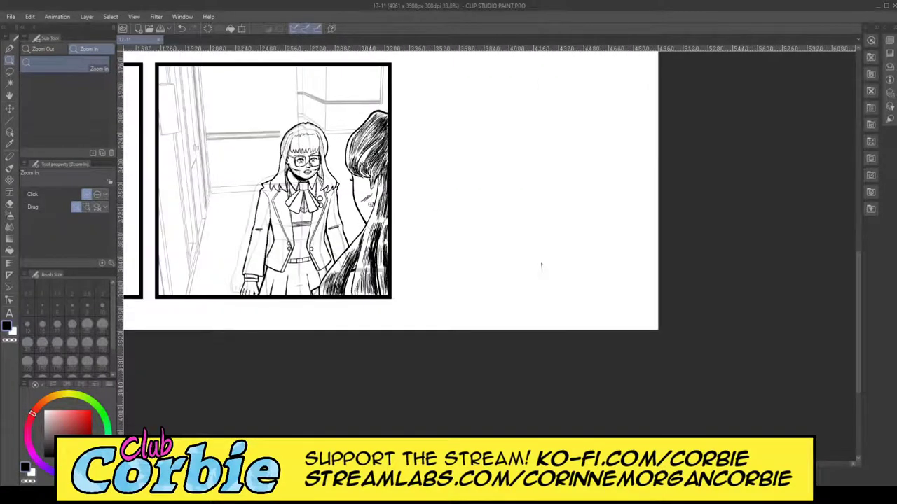
scroll(540, 268, "up", 2)
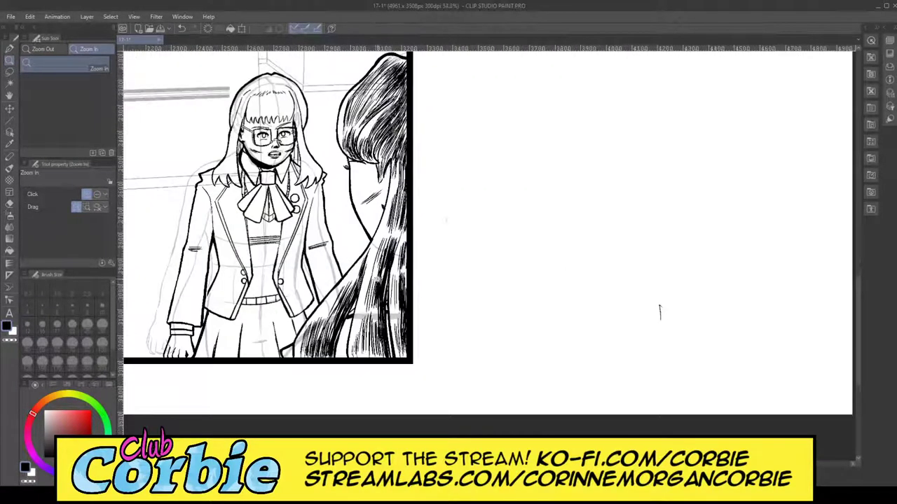
scroll(492, 294, "down", 2)
scroll(491, 294, "down", 2)
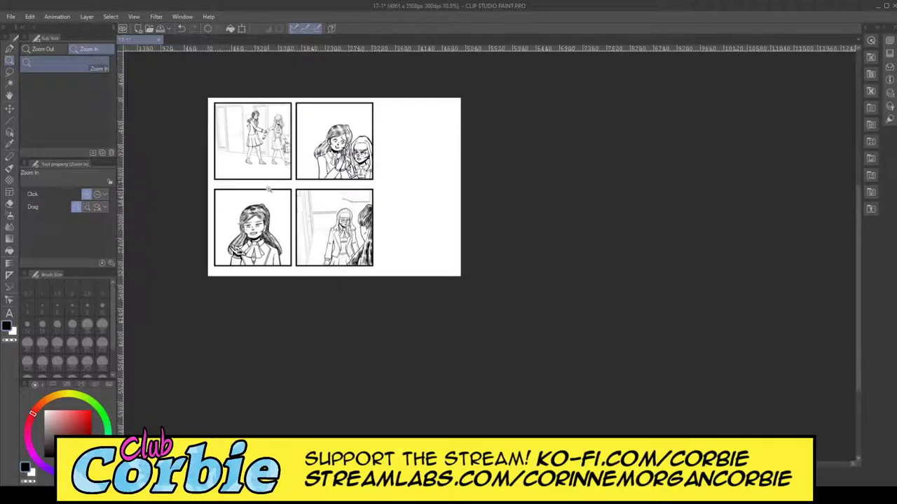
scroll(615, 359, "up", 3)
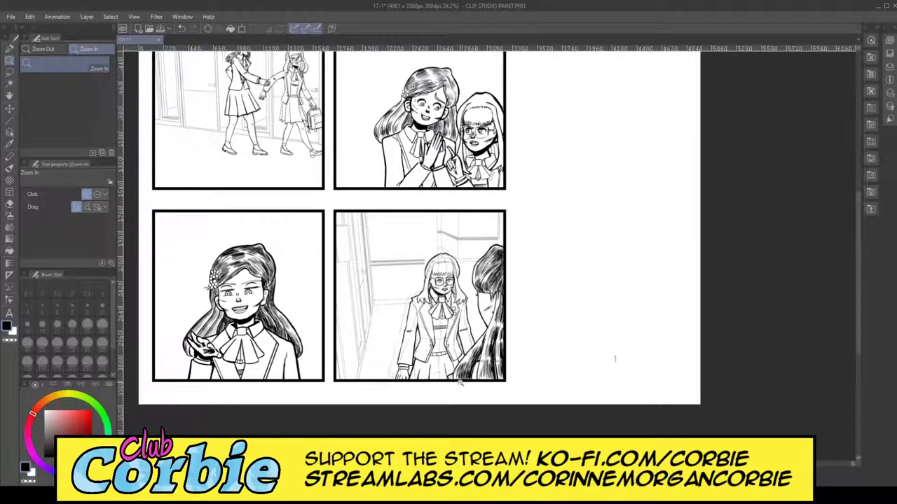
left_click_drag(473, 286, 460, 295)
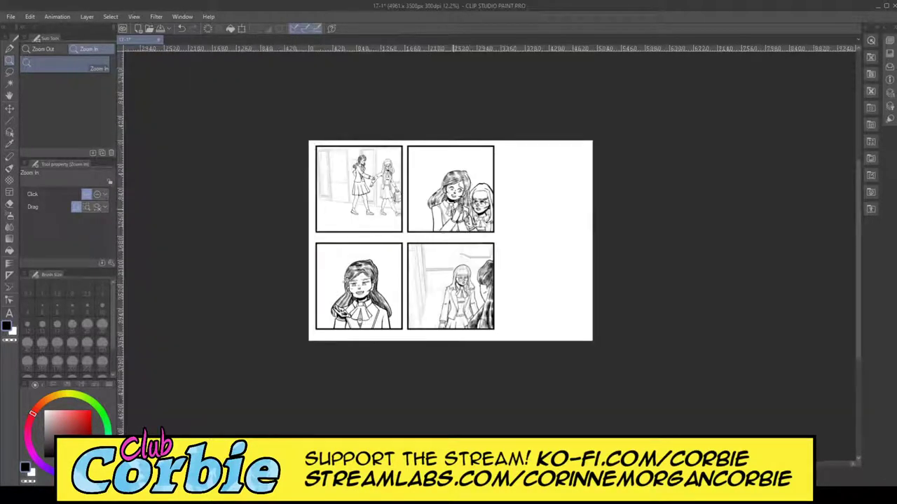
left_click_drag(457, 206, 480, 204)
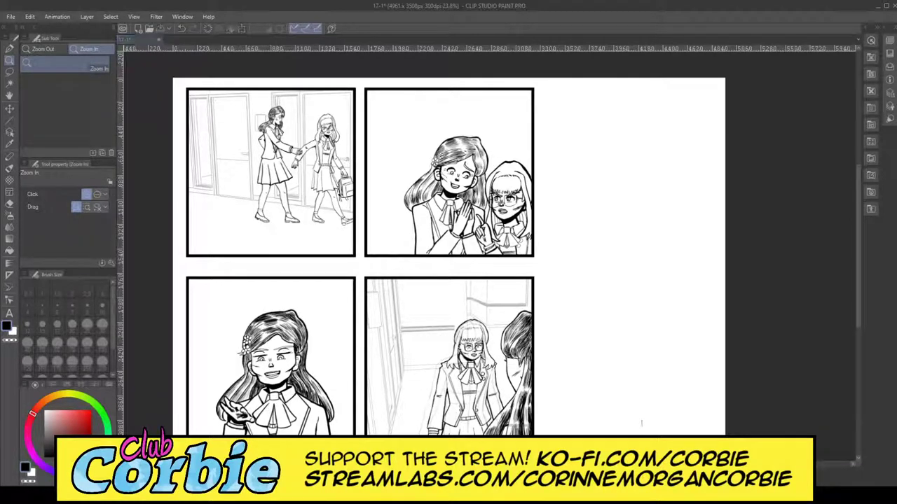
Step: Start a free transform of the artwork across the whole page
key("ctrl+t")
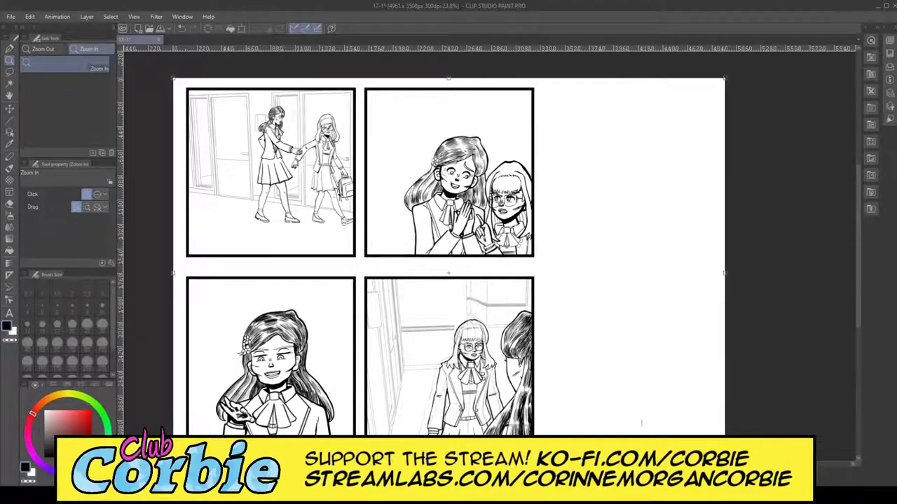